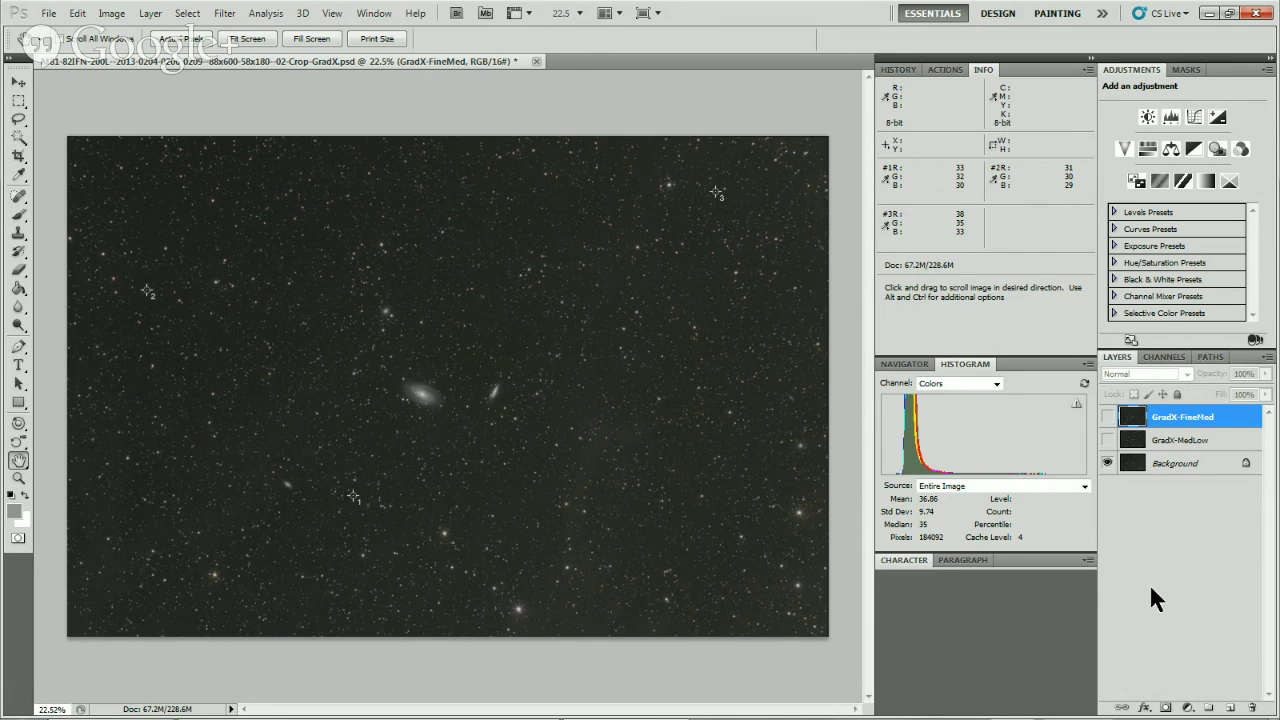
Open the final colour JPG from the PriorFullProcessing folder and fit it to the window.
left_click(48, 13)
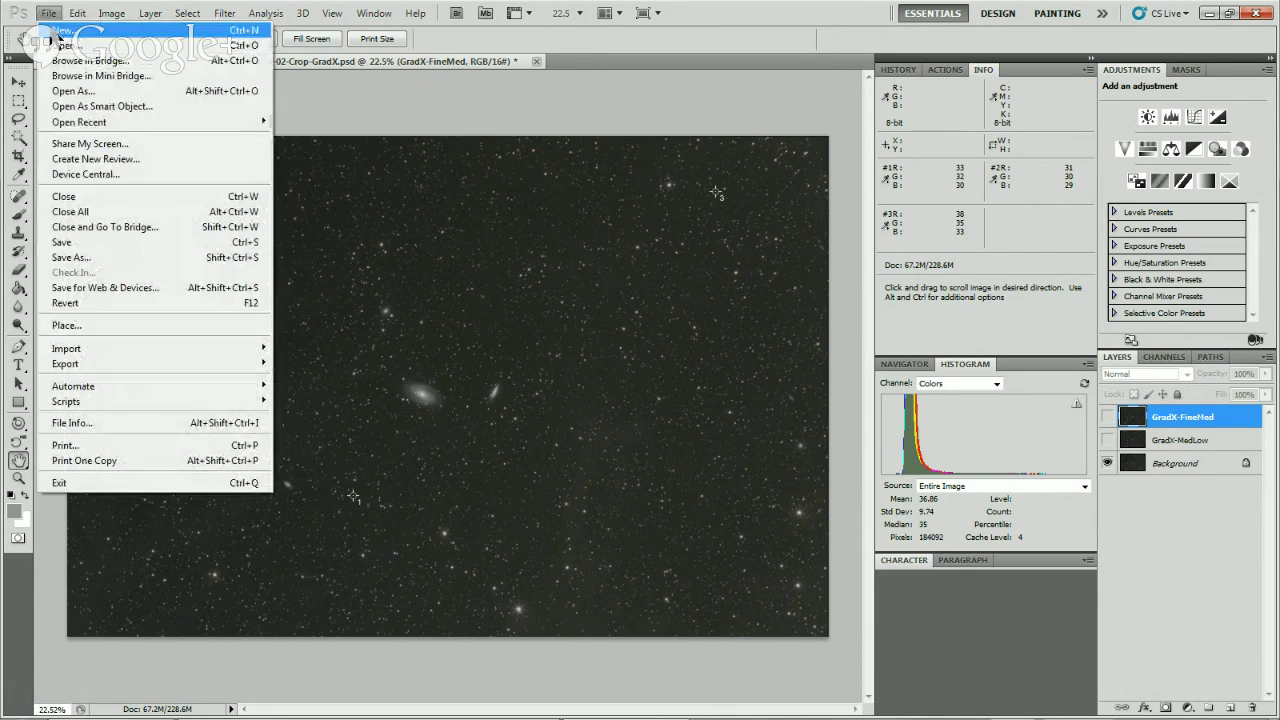
left_click(60, 45)
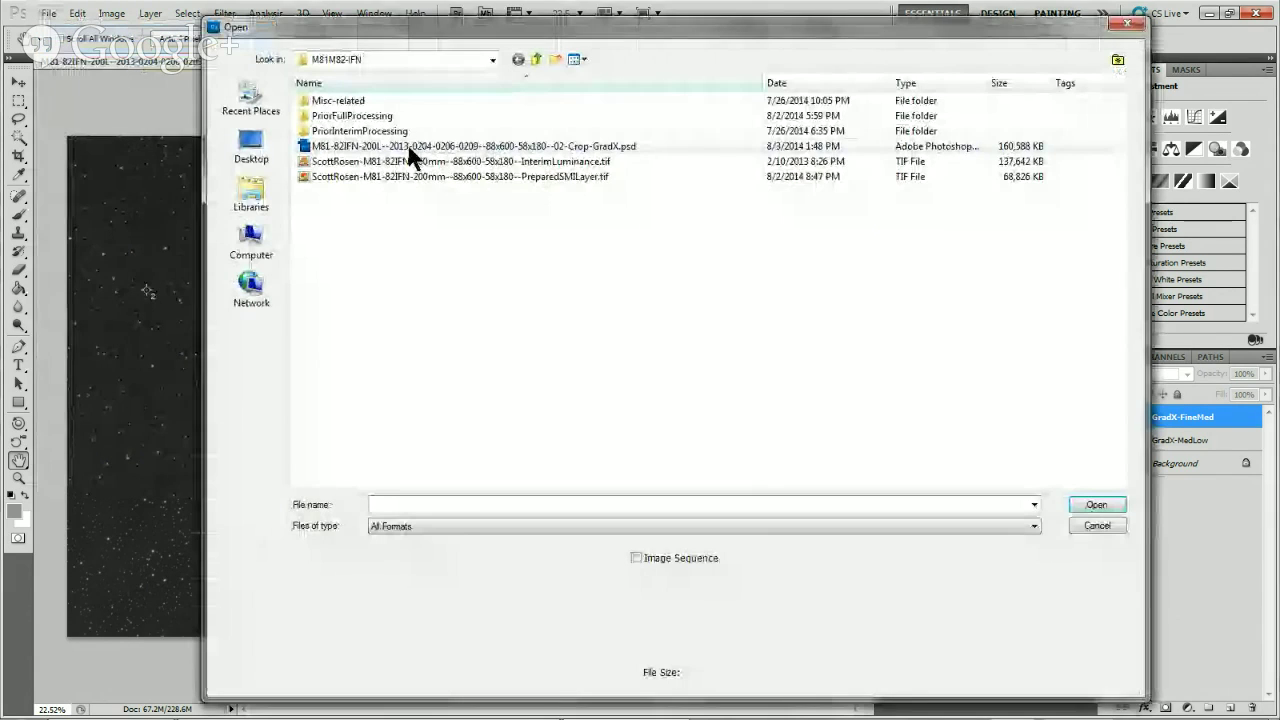
left_click(346, 117)
double_click(346, 117)
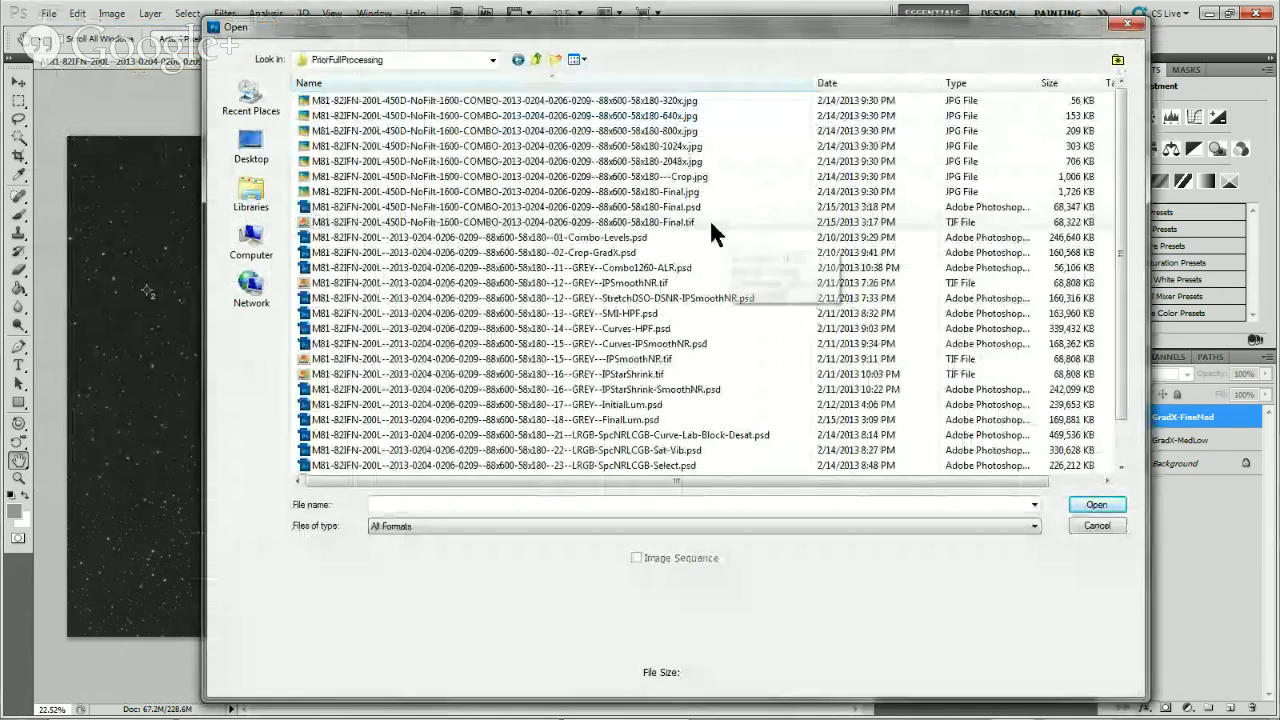
left_click(652, 193)
double_click(652, 193)
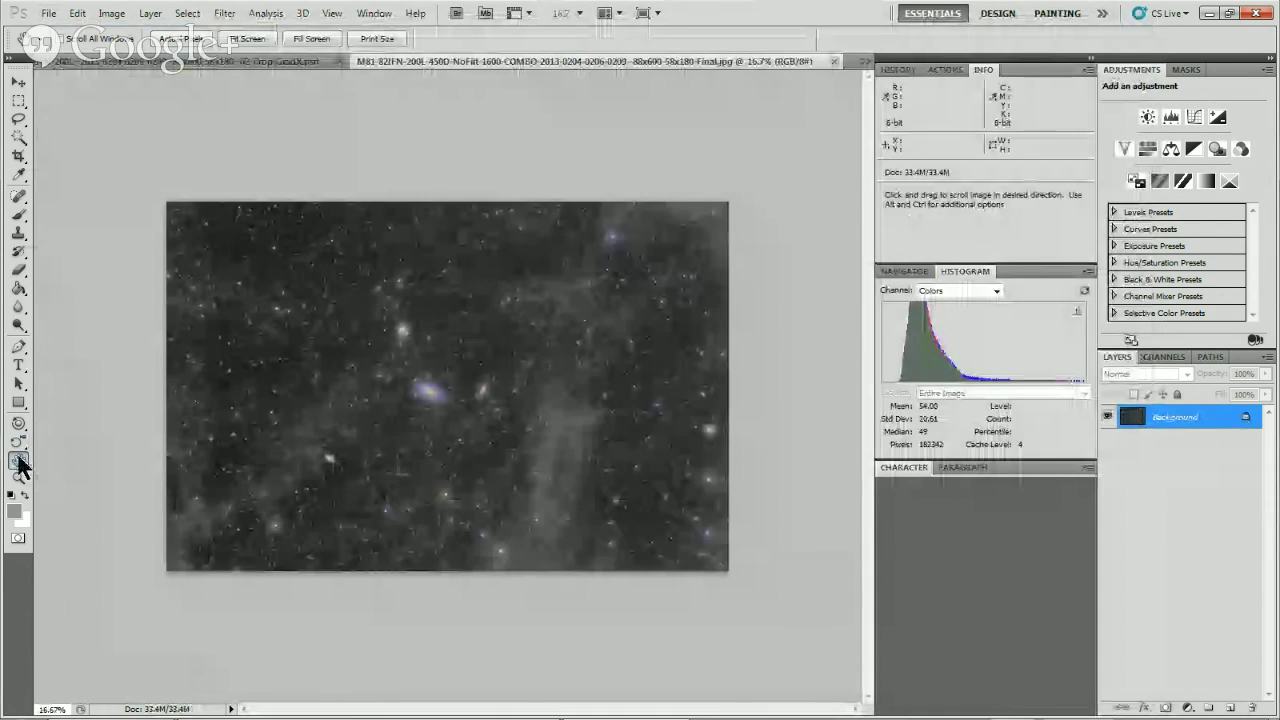
double_click(18, 460)
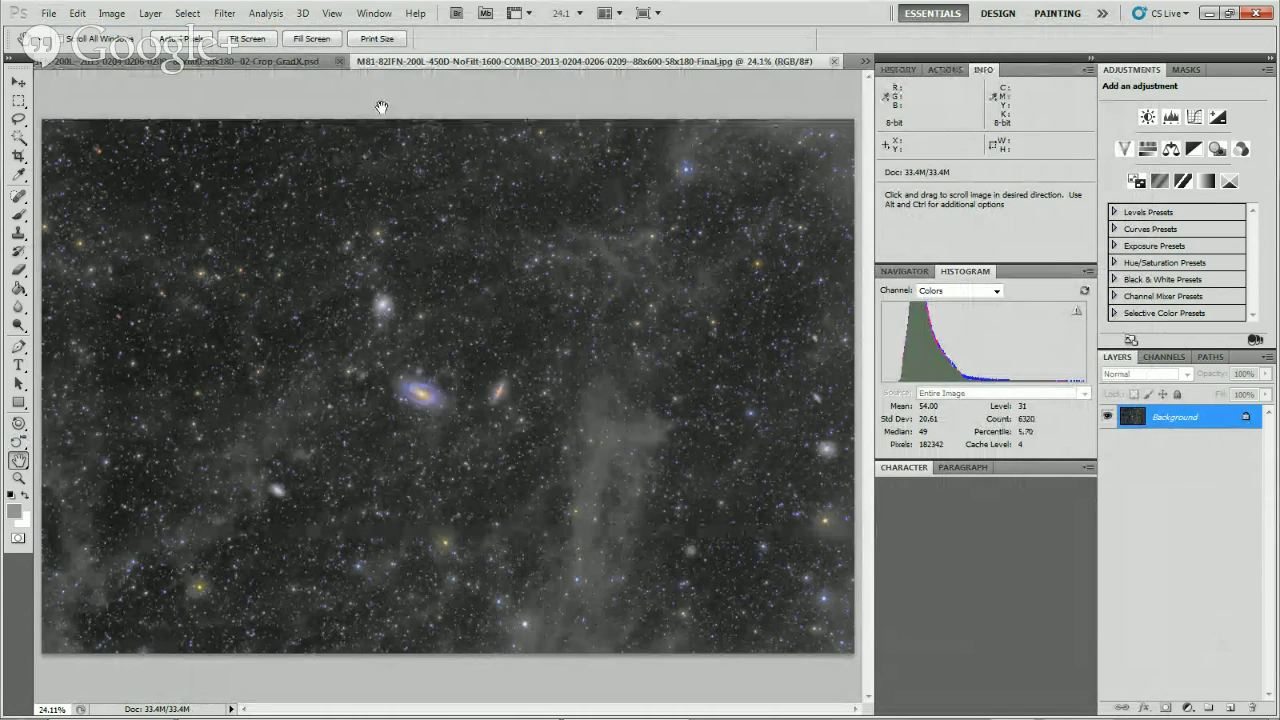
Compare the GradX working document with the colour reference, then close the reference image.
left_click(258, 57)
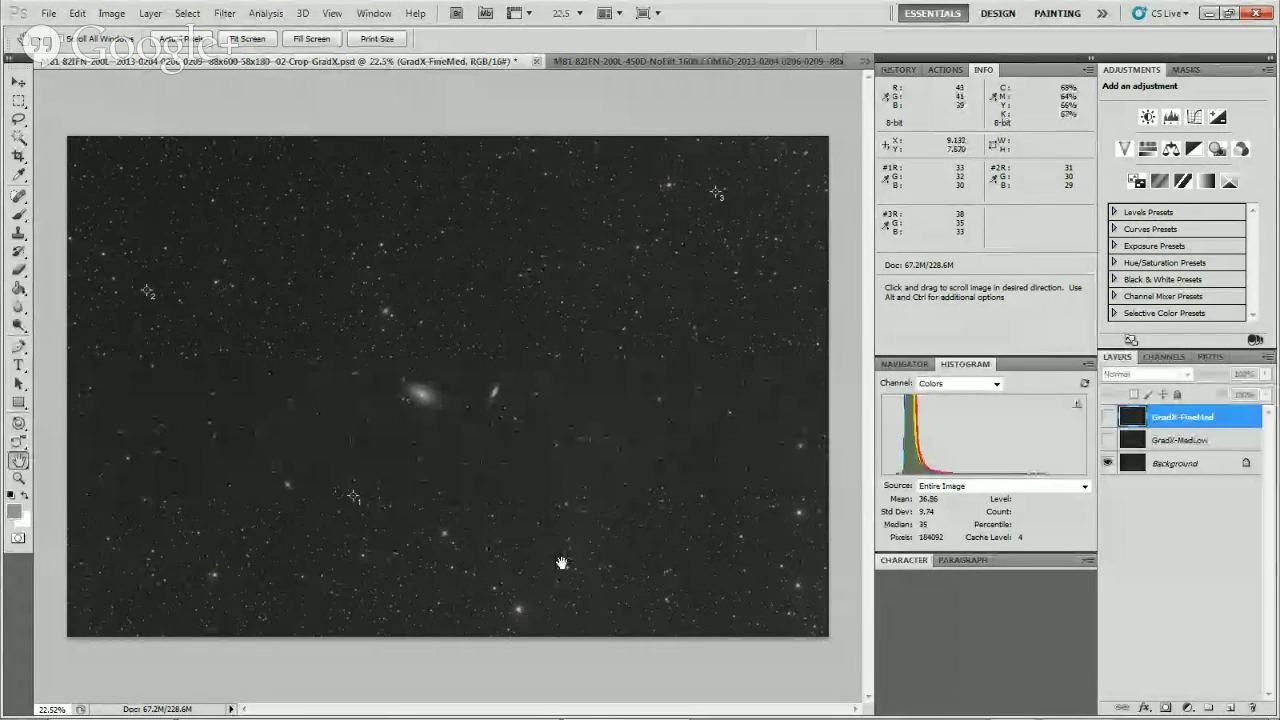
left_click(661, 58)
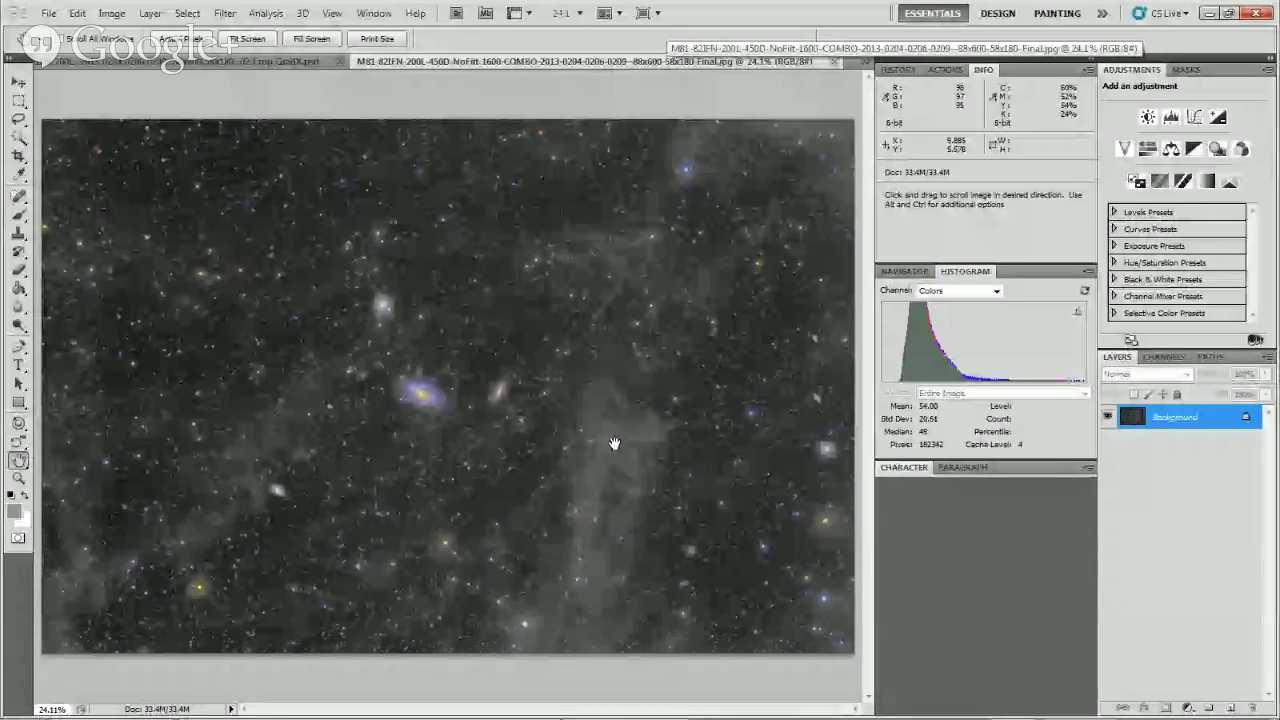
left_click(833, 61)
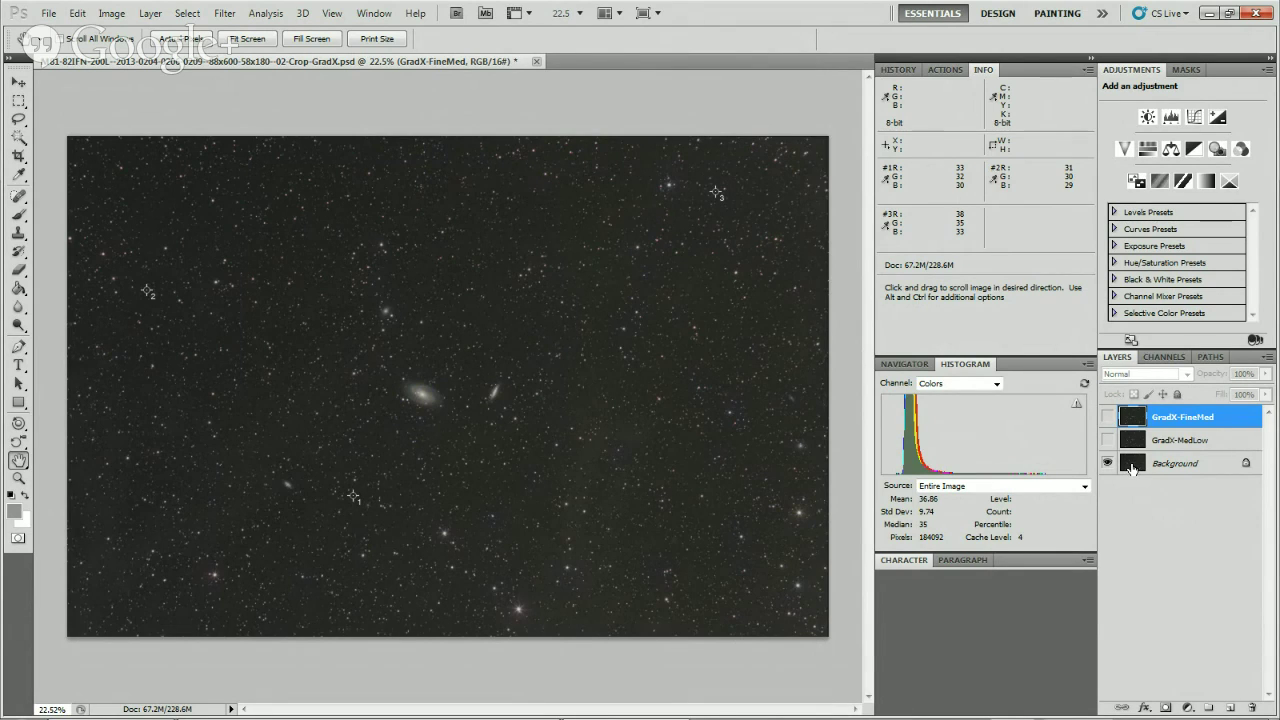
Duplicate the Background layer, apply Equalize to the copy, and hide it.
left_click_drag(1132, 468, 1232, 707)
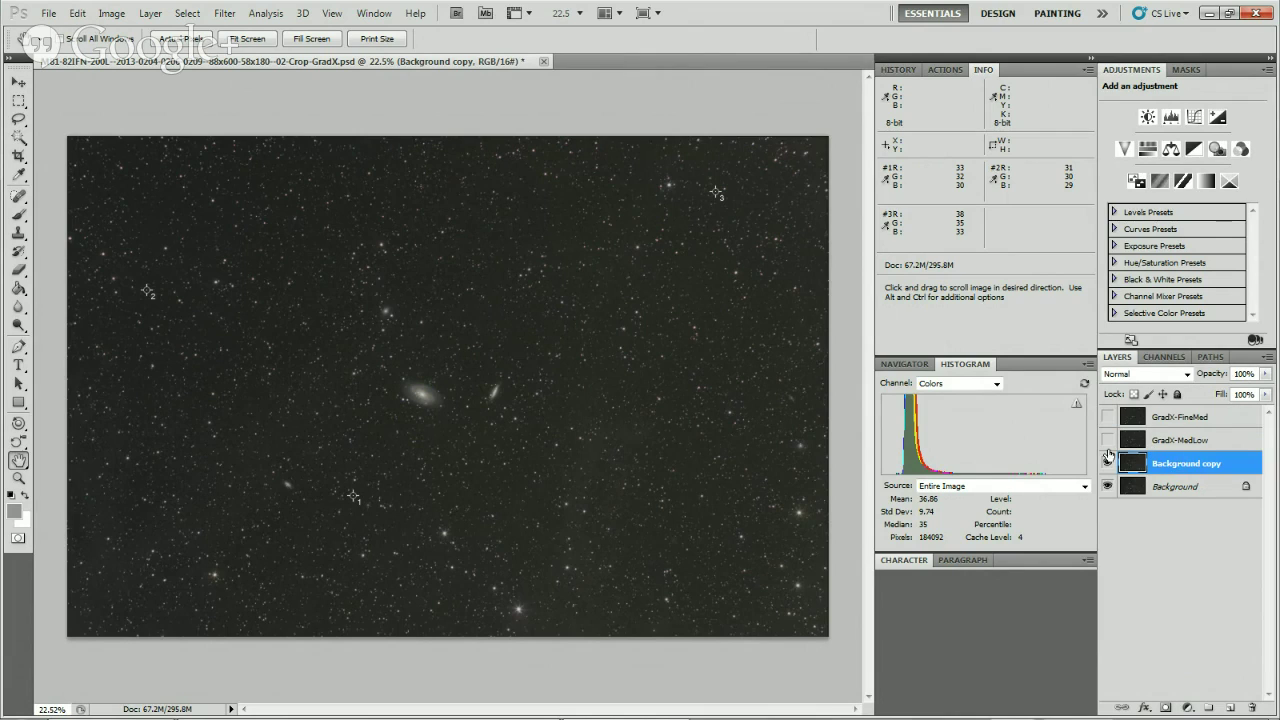
left_click(113, 16)
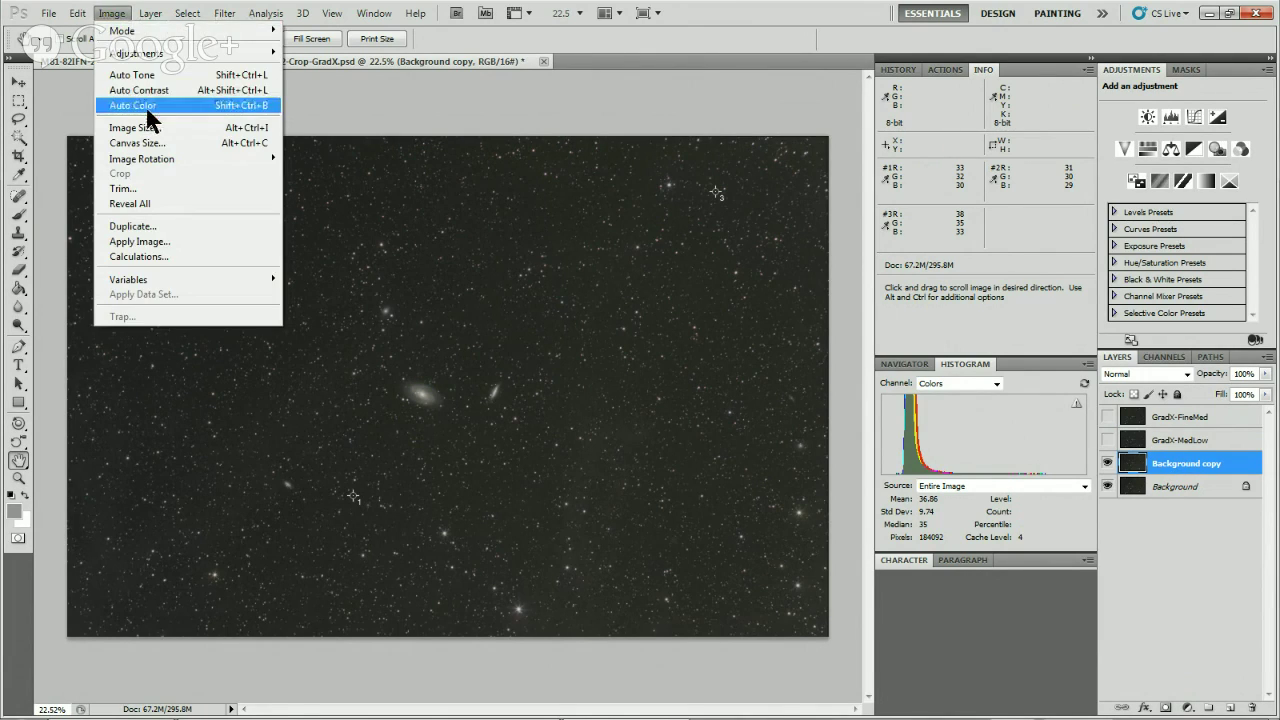
mouse_move(166, 62)
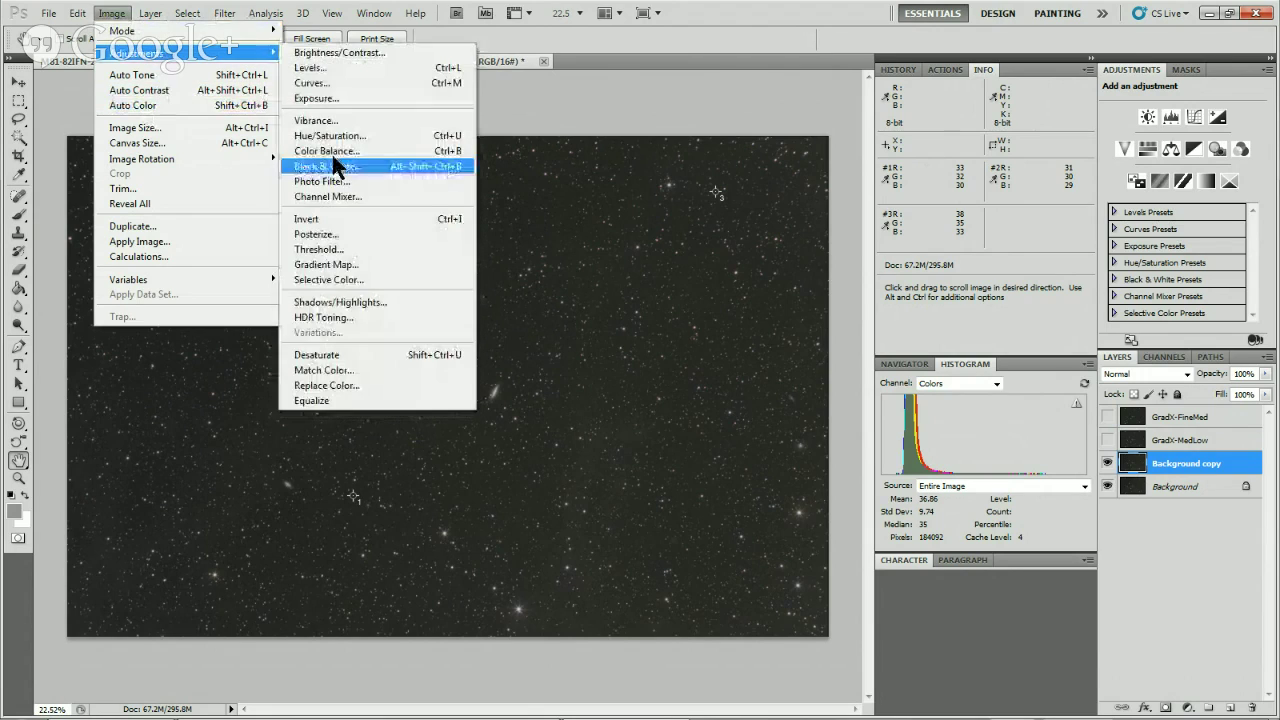
left_click(349, 403)
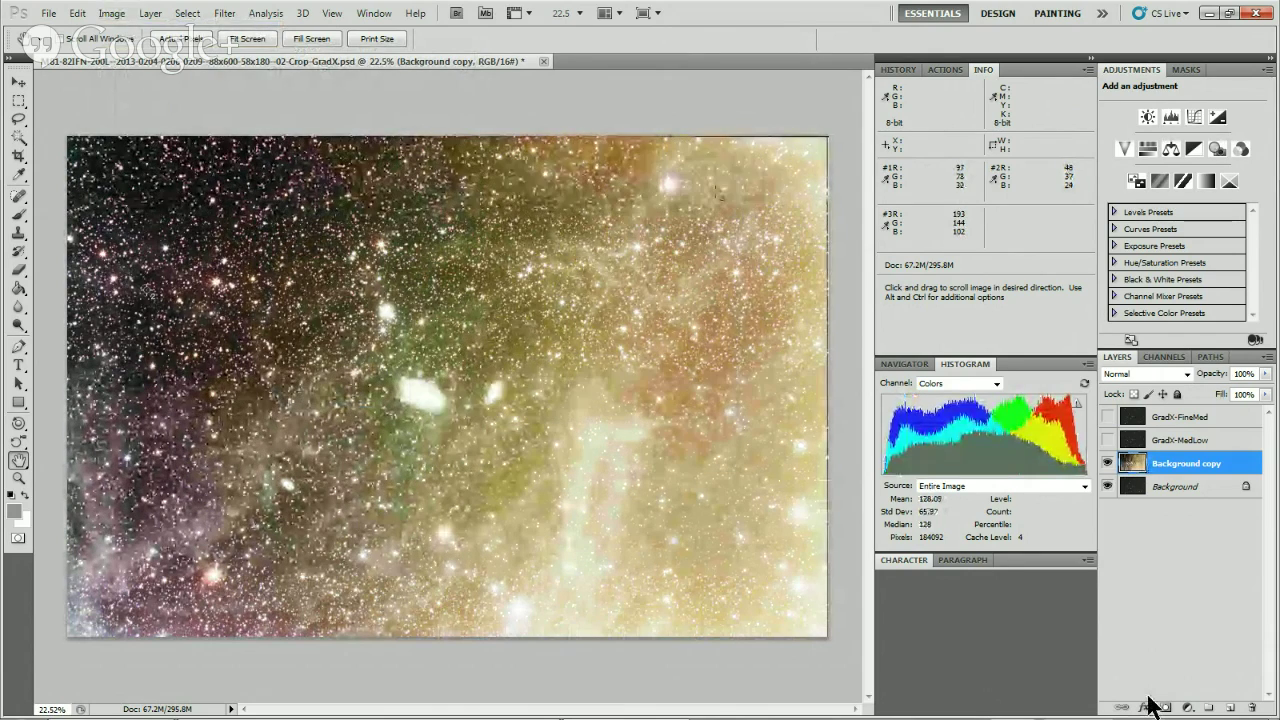
mouse_move(1059, 440)
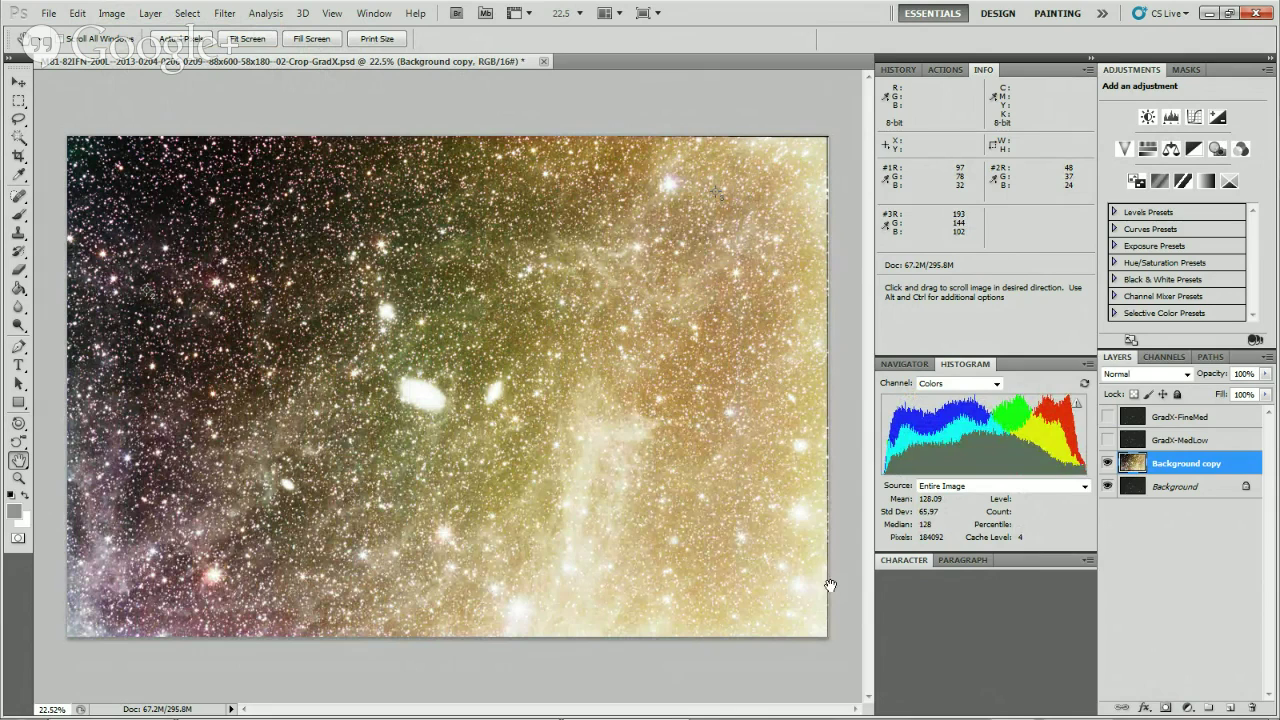
left_click(1107, 463)
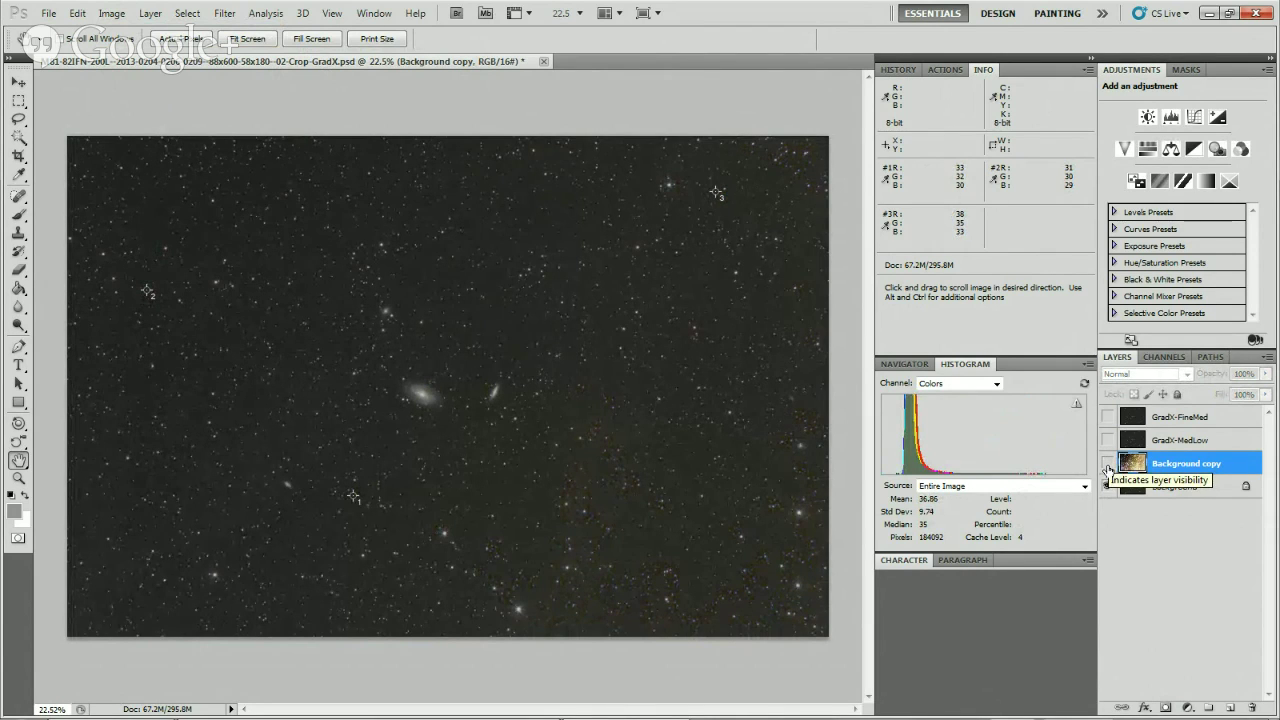
Recheck Background copy, turn on GradX-MedLow and GradX-FineMed, and duplicate GradX-FineMed.
left_click(1107, 463)
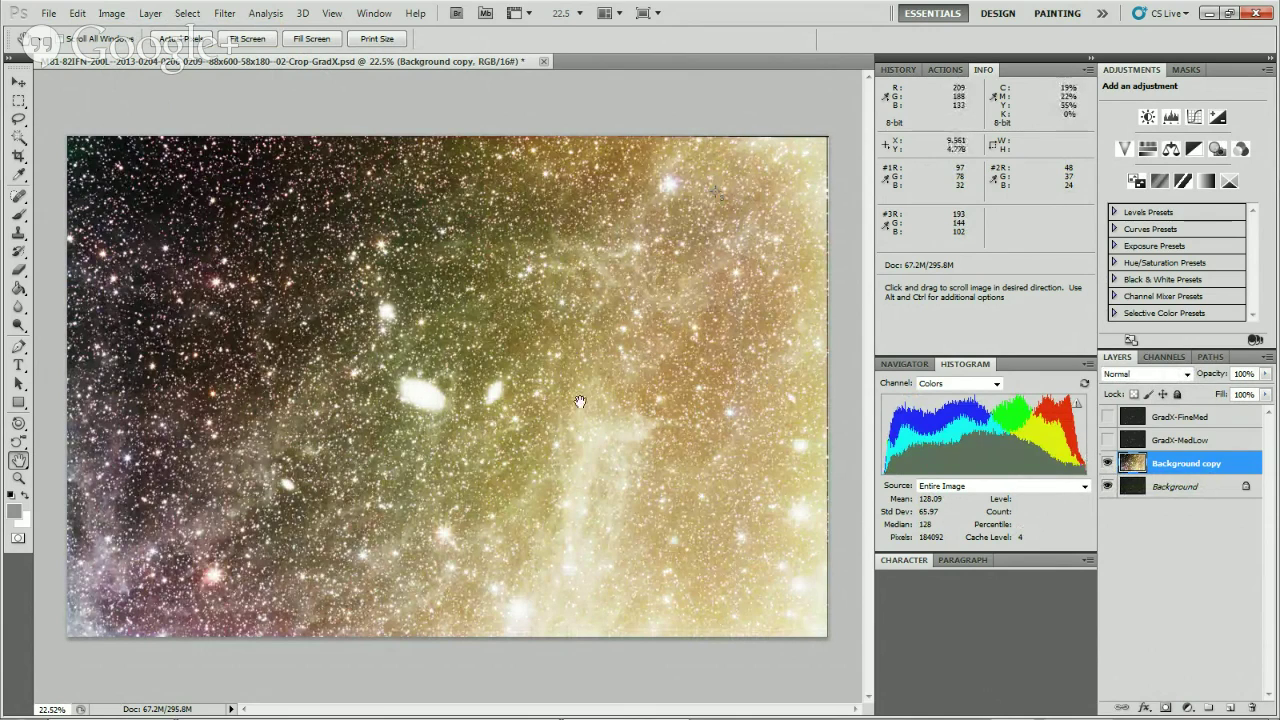
left_click(1108, 463)
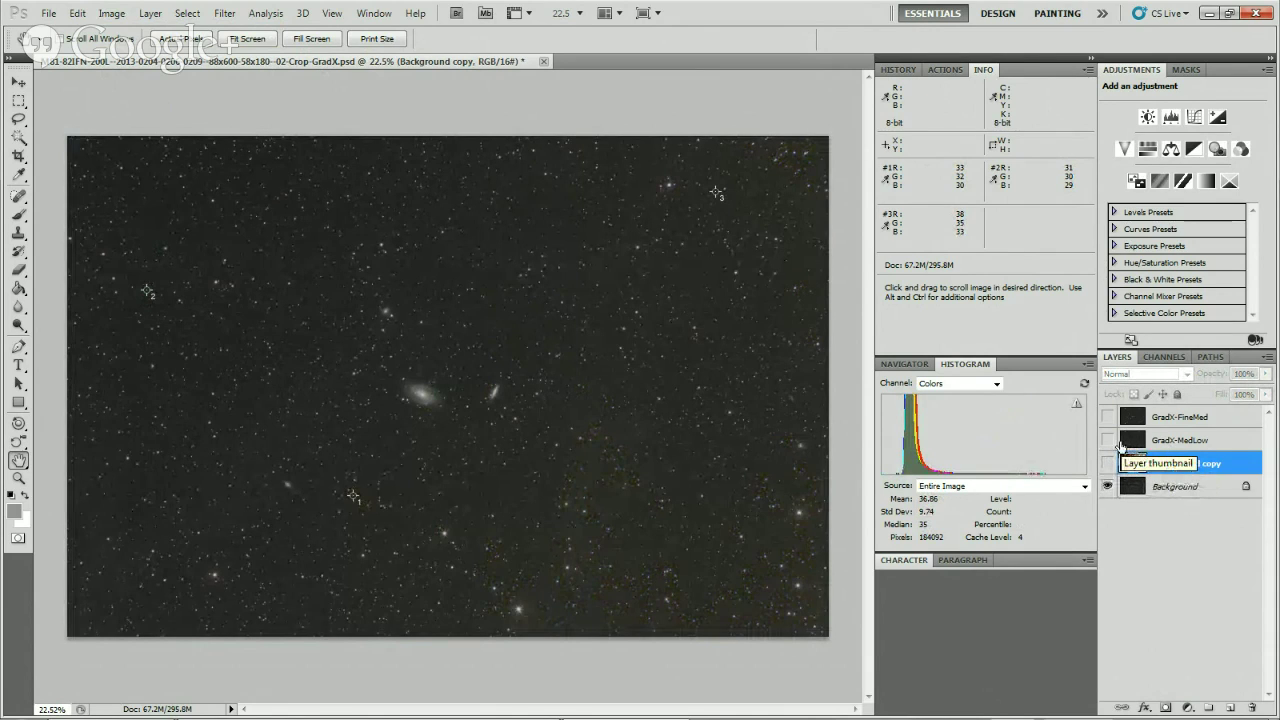
left_click(1108, 440)
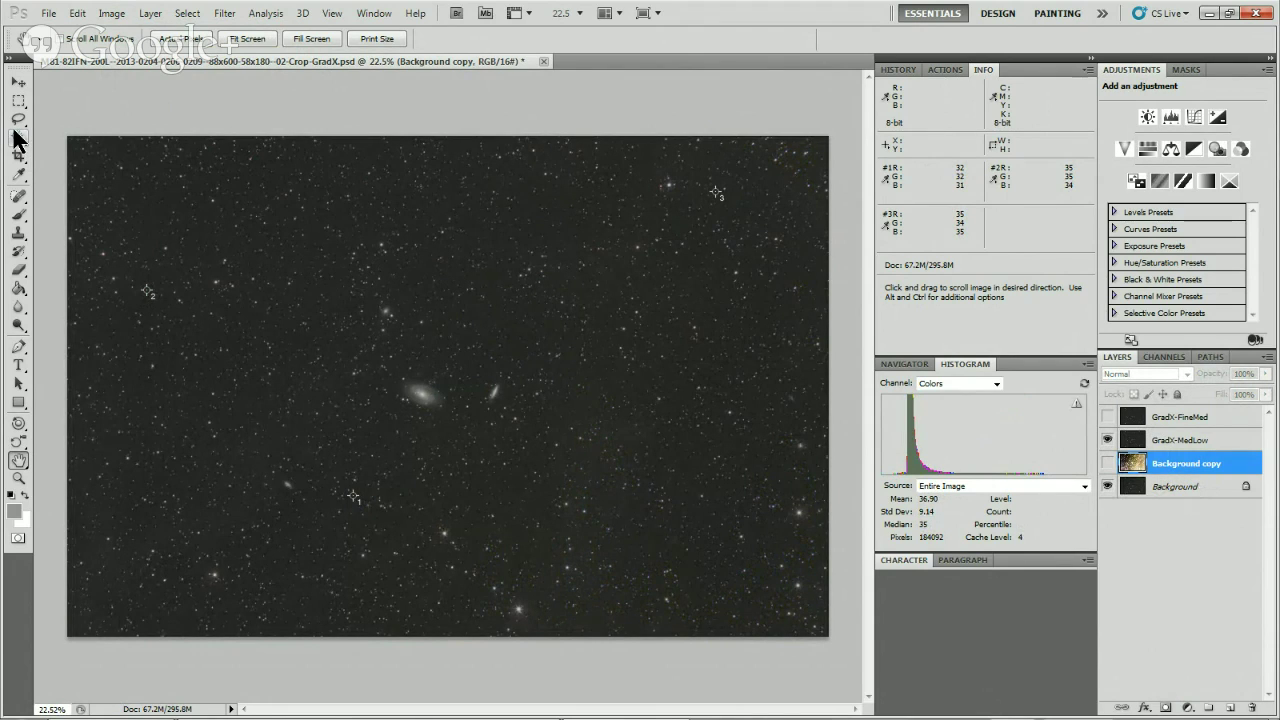
left_click(1109, 418)
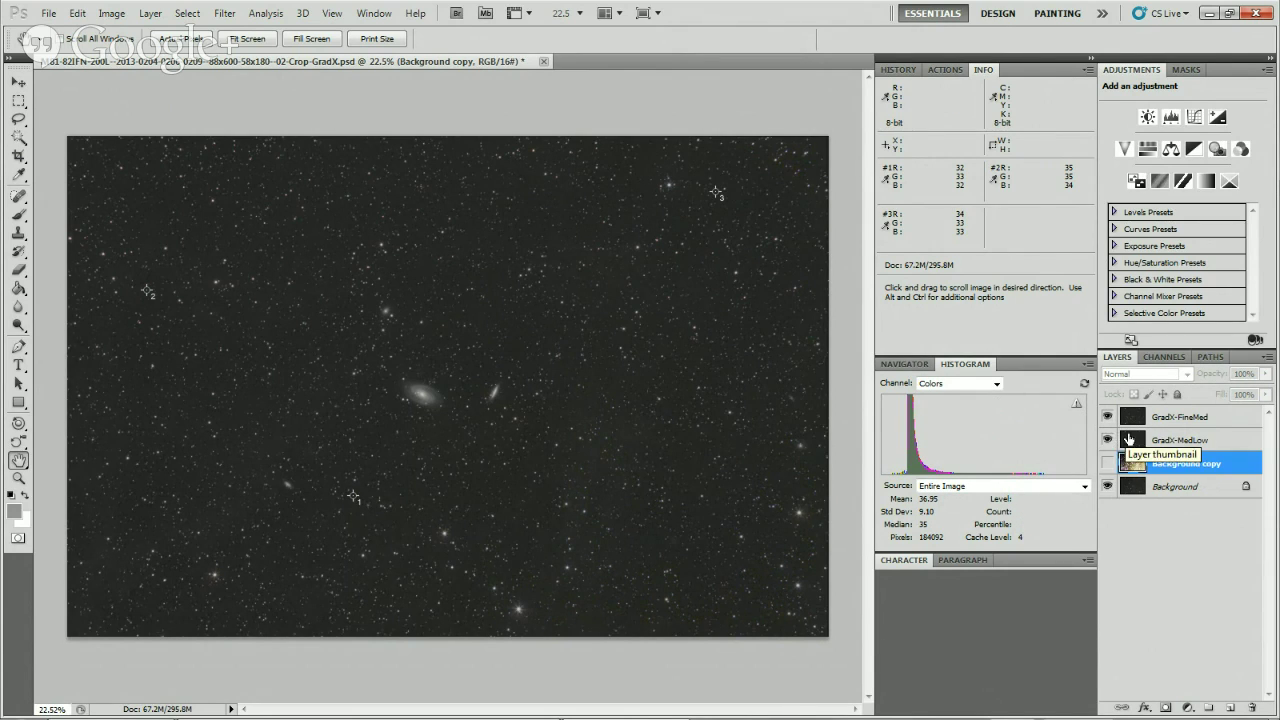
left_click_drag(1137, 424, 1230, 707)
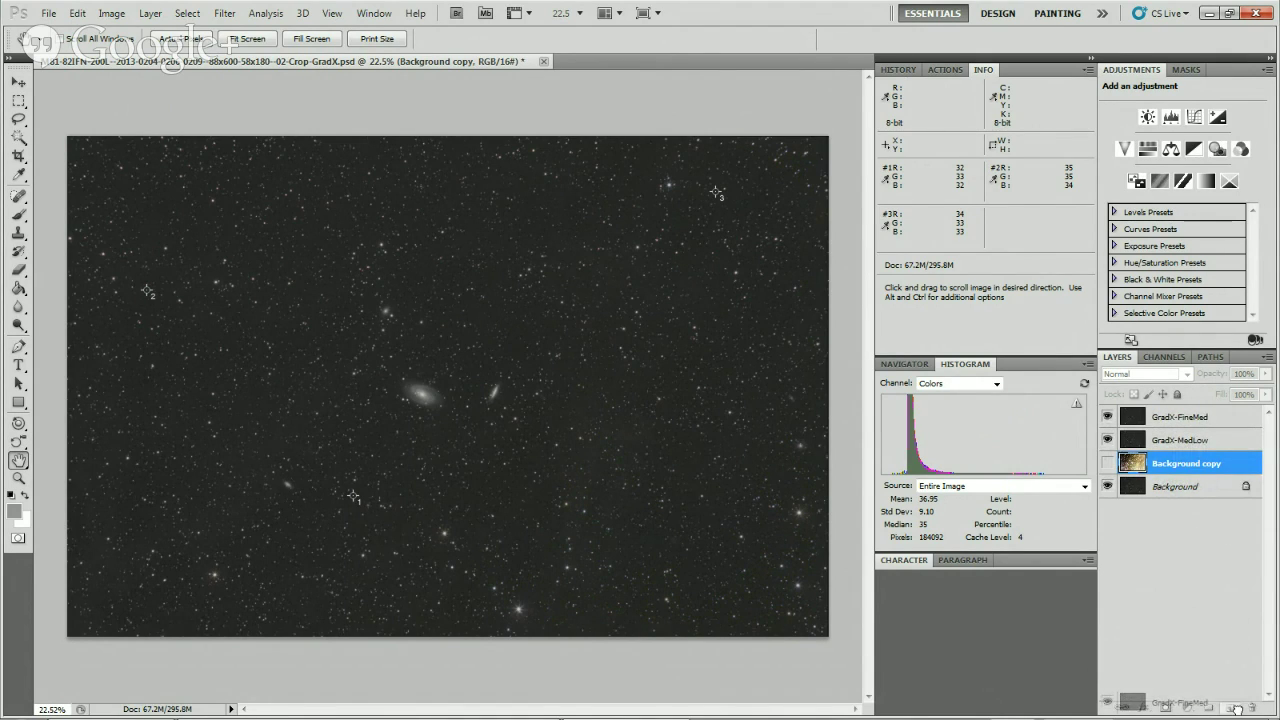
Apply Image > Adjustments > Equalize to the GradX-FineMed copy layer.
left_click(111, 13)
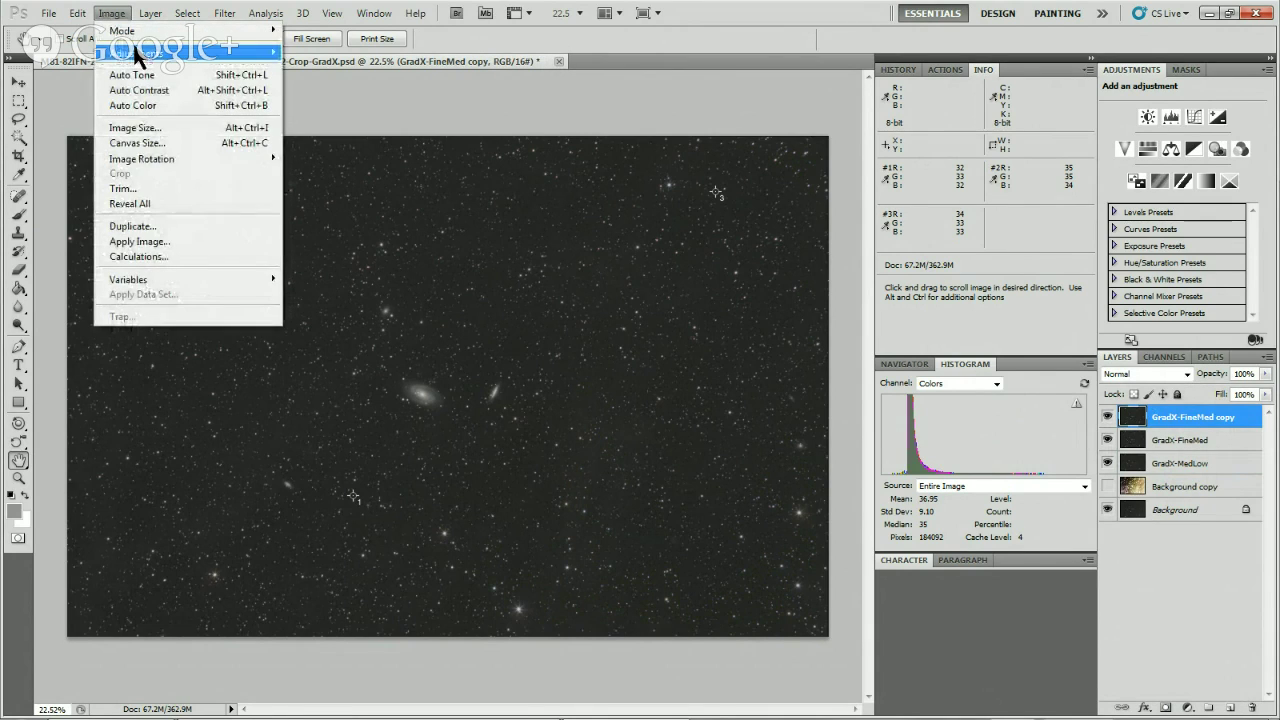
mouse_move(135, 52)
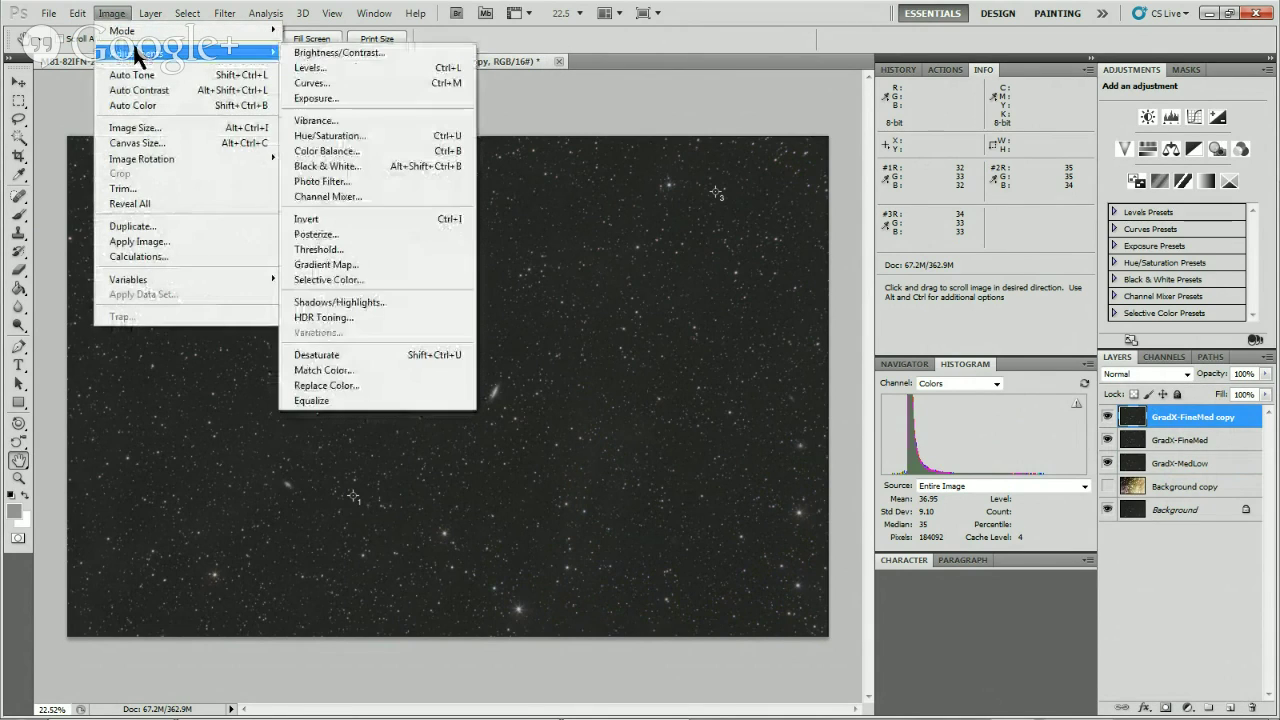
left_click(340, 400)
mouse_move(912, 458)
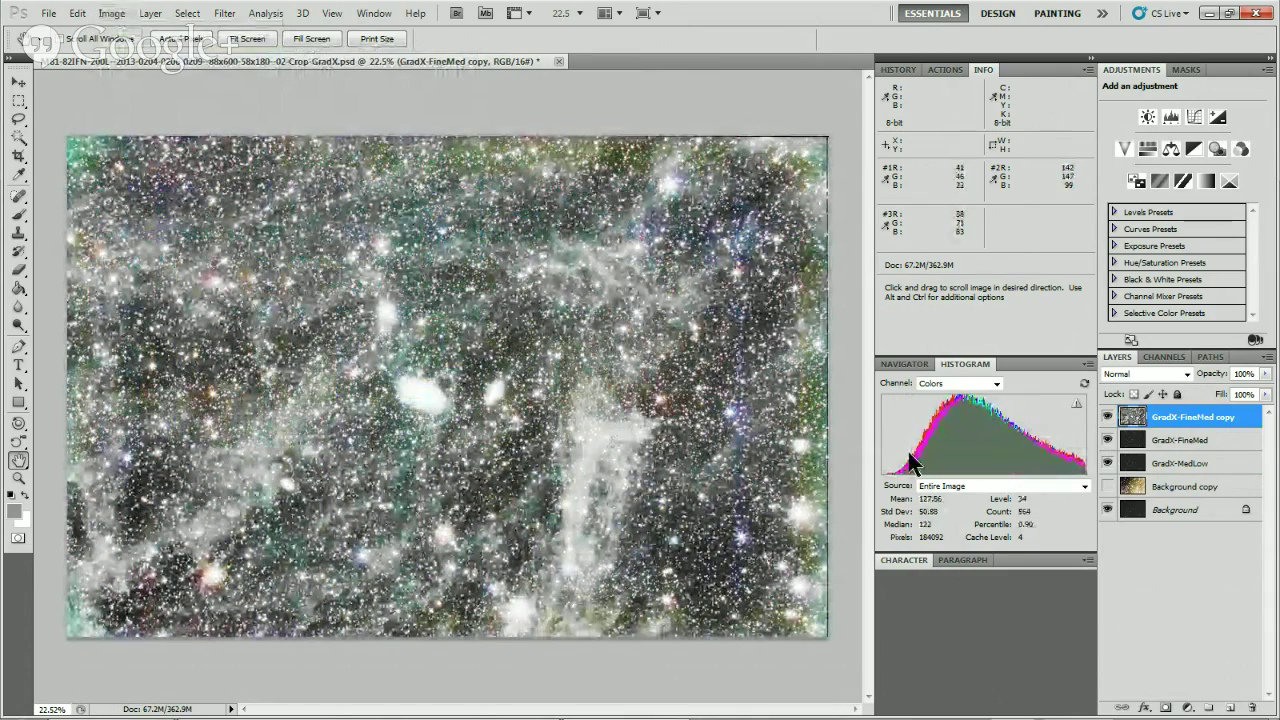
Hide GradX-FineMed and GradX-MedLow, compare the equalized copy against Background copy, then hide both.
left_click(1107, 463)
left_click(1107, 440)
left_click(1107, 486)
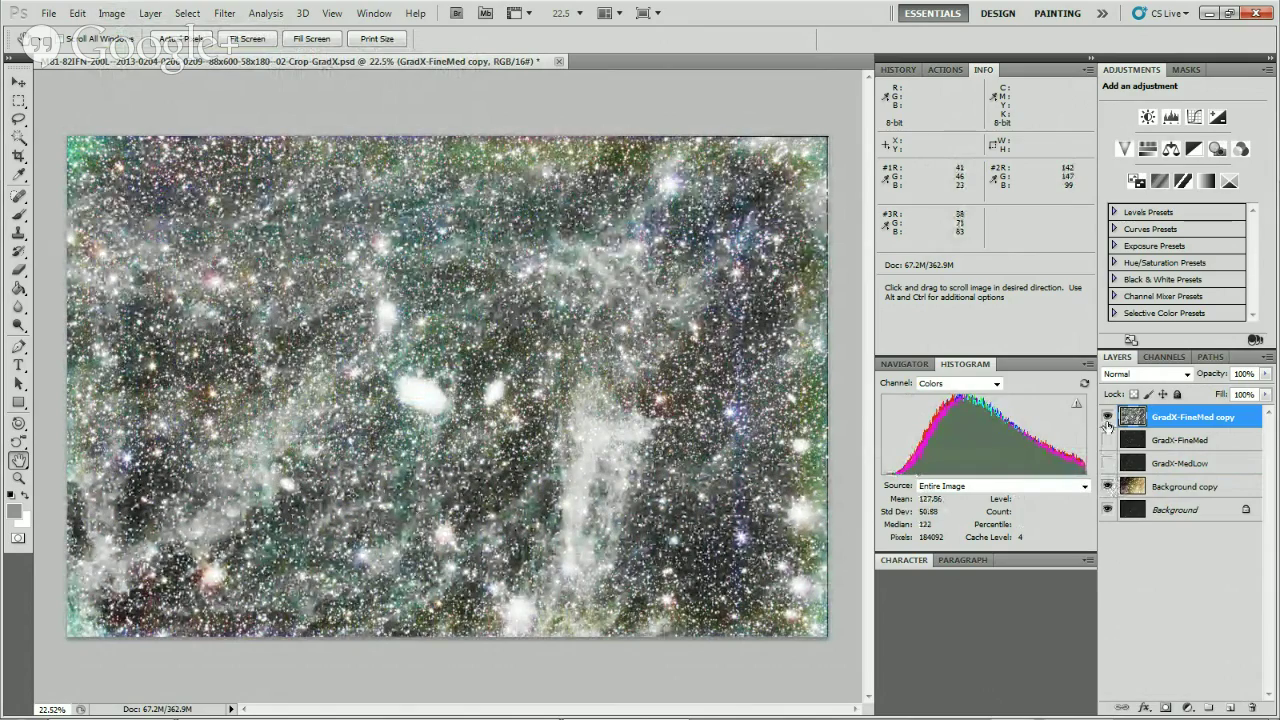
left_click(1107, 416)
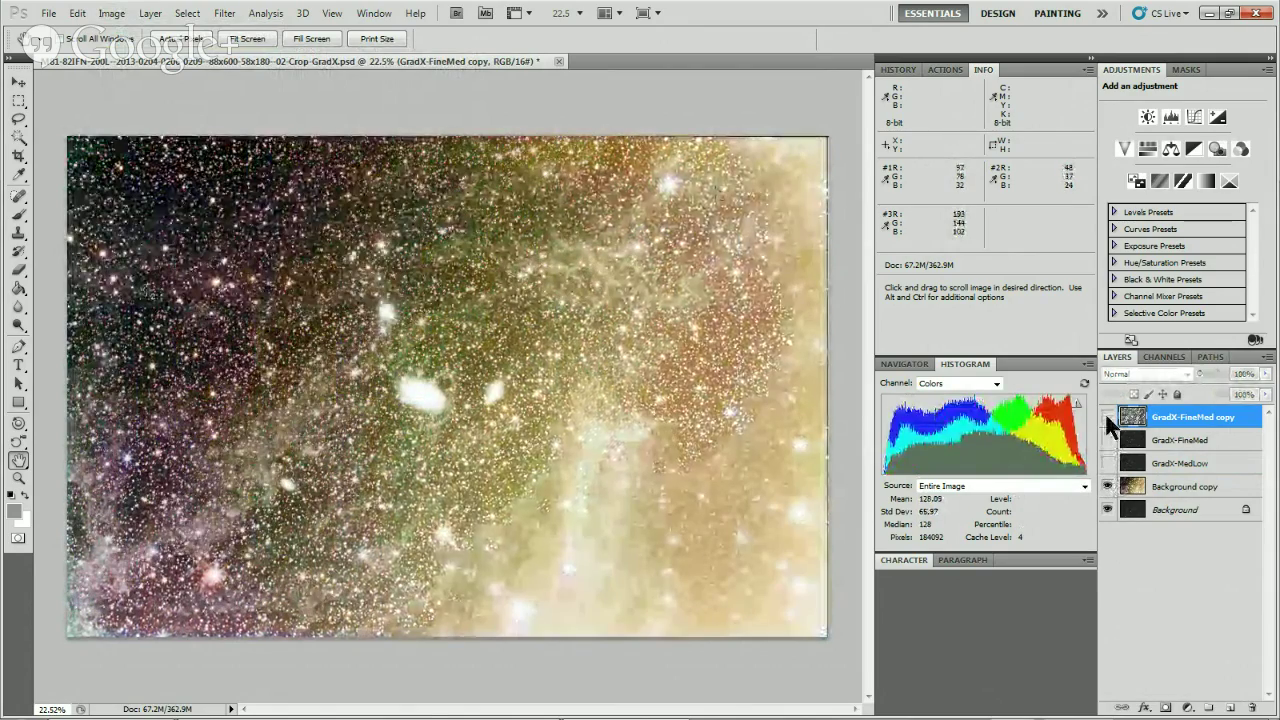
left_click(1107, 416)
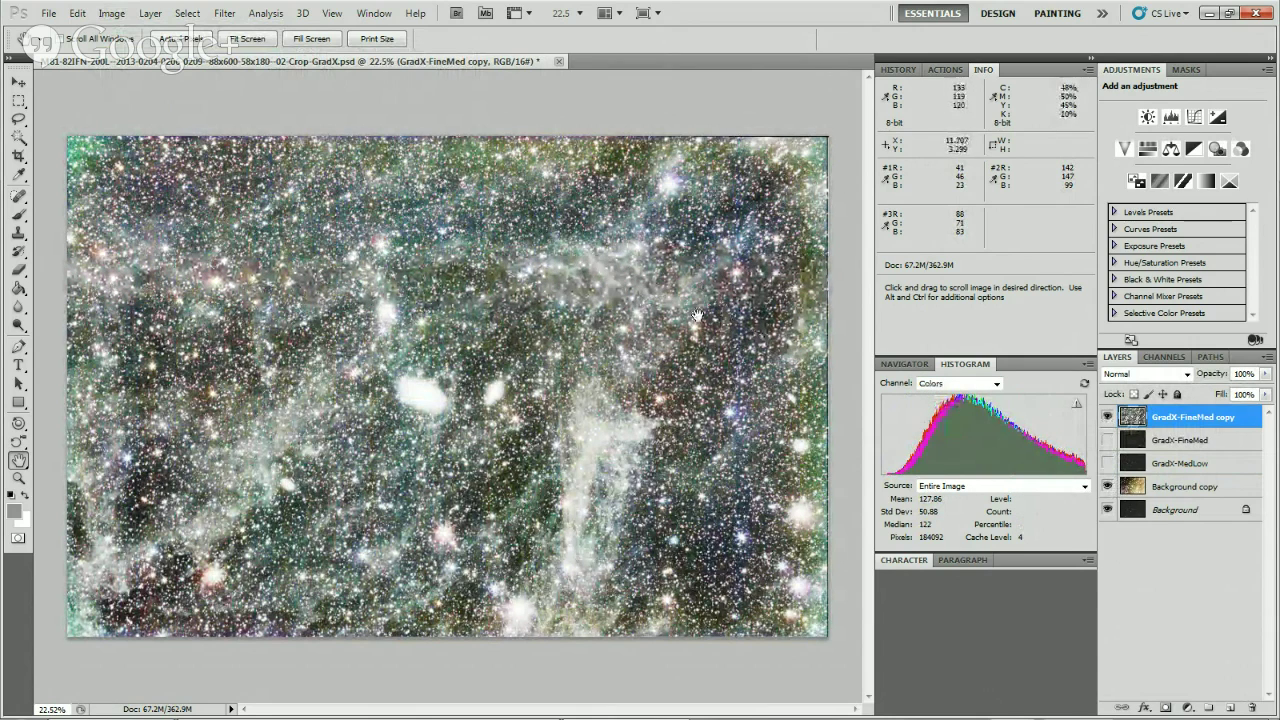
left_click(1107, 487)
left_click(1107, 416)
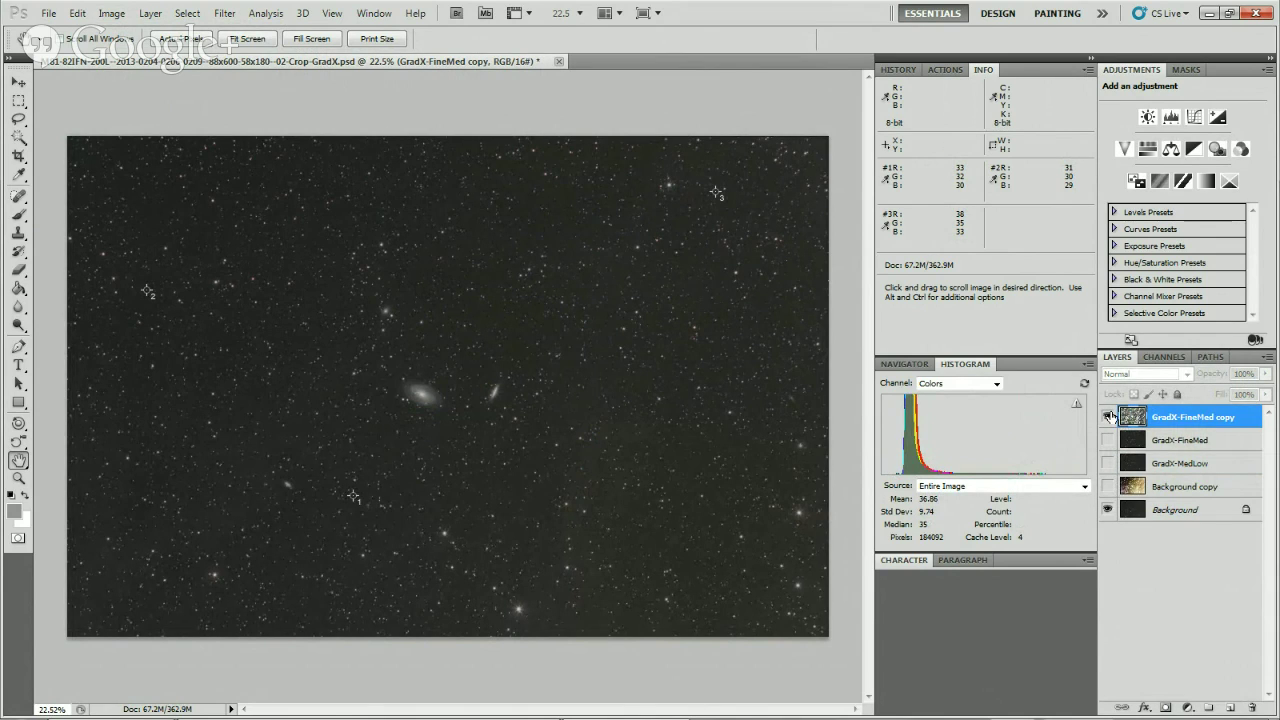
Inspect the equalized GradX-FineMed copy zoomed on the upper nebulosity, then hide it again.
left_click(1108, 416)
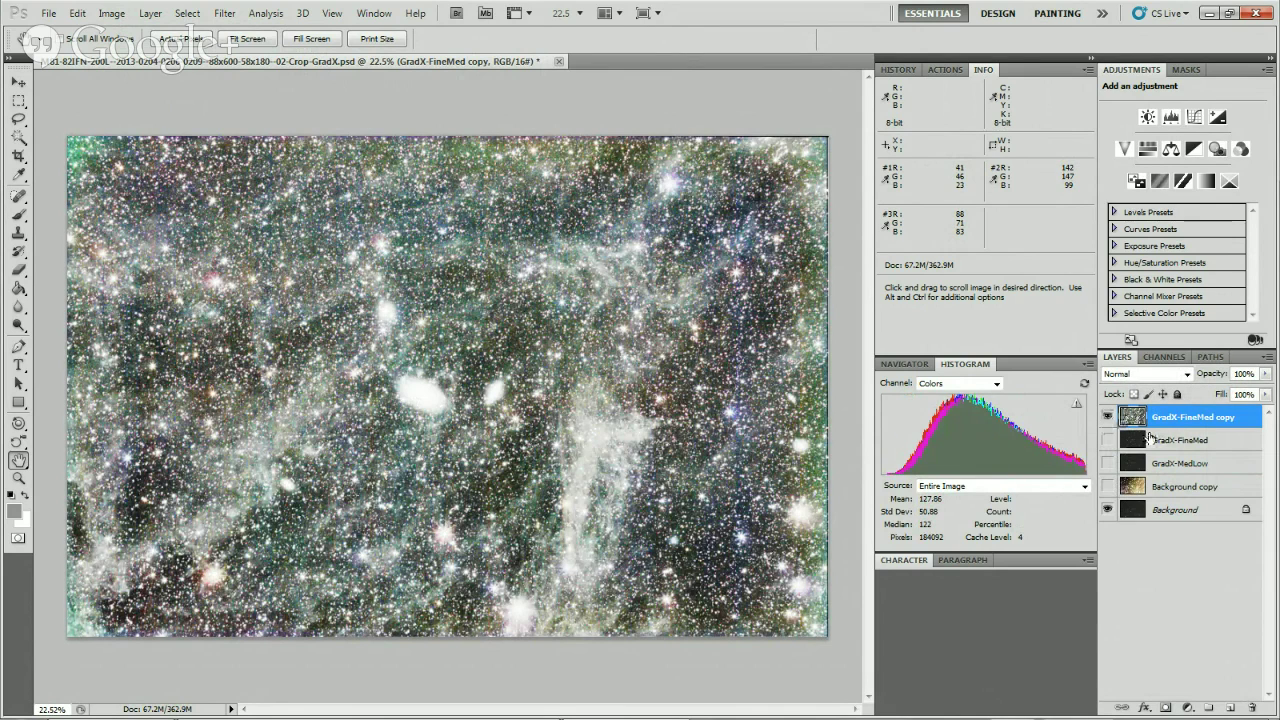
left_click(17, 479)
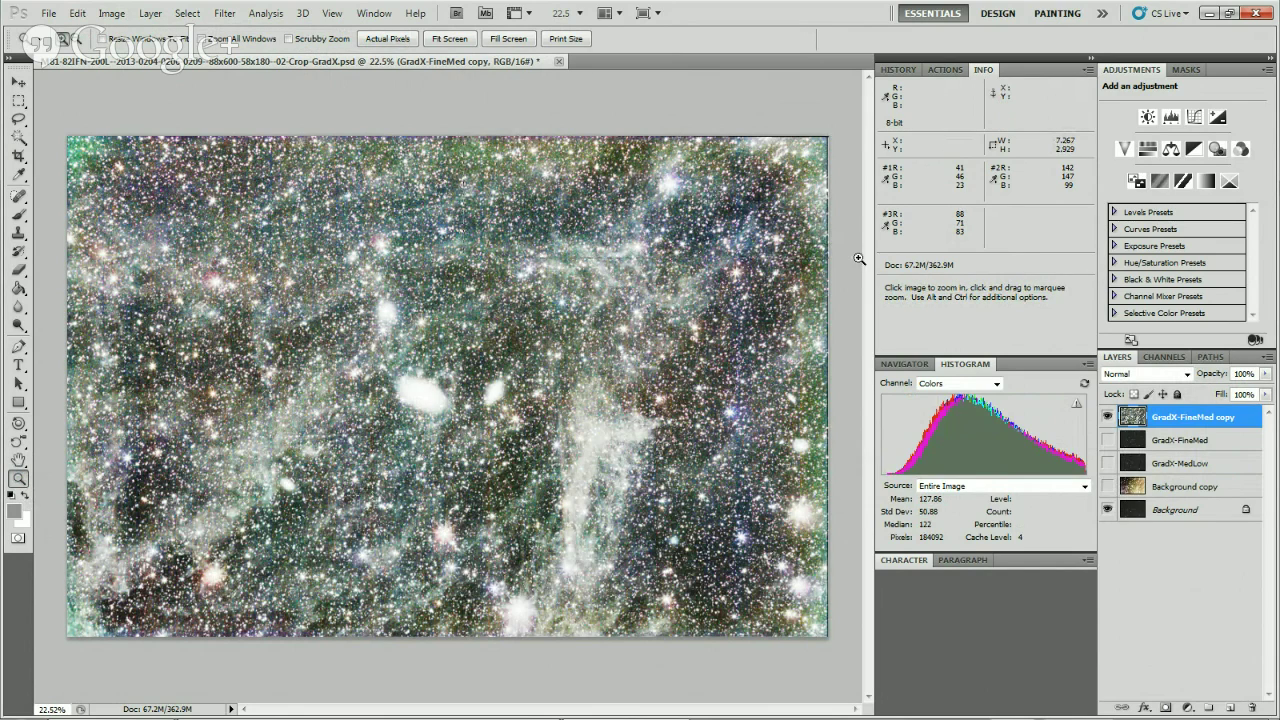
left_click_drag(858, 259, 858, 259)
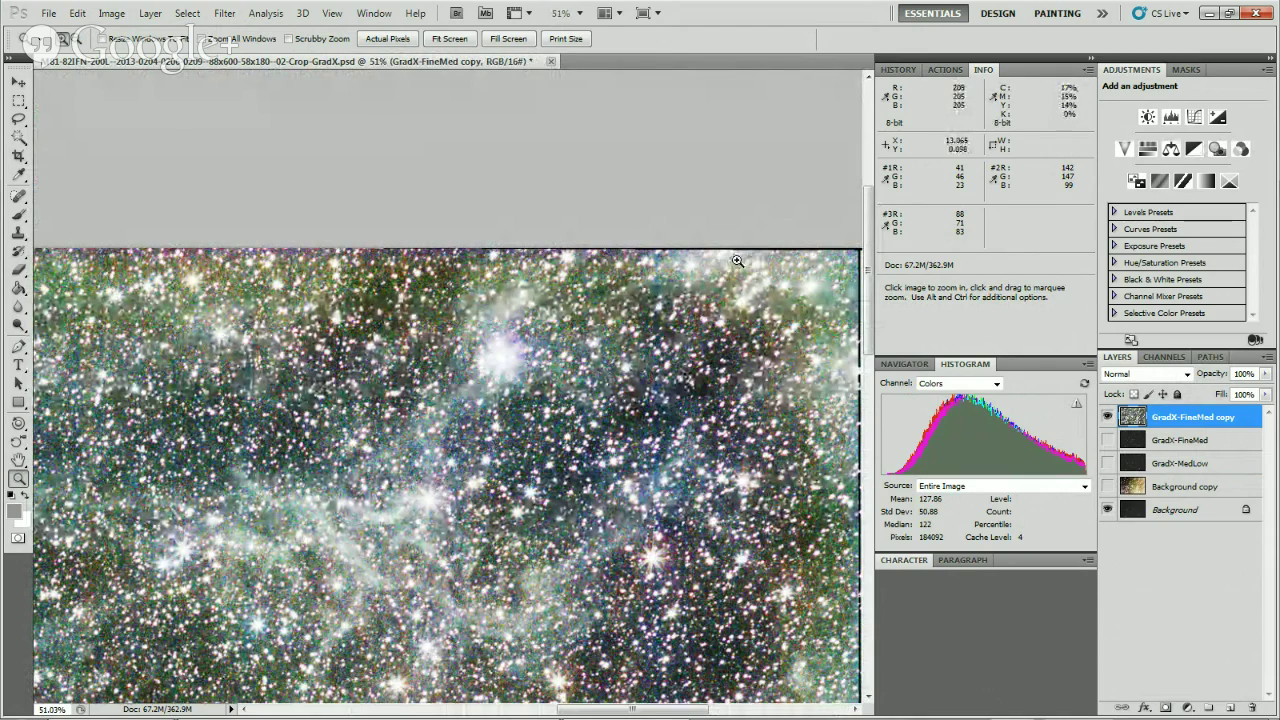
double_click(18, 460)
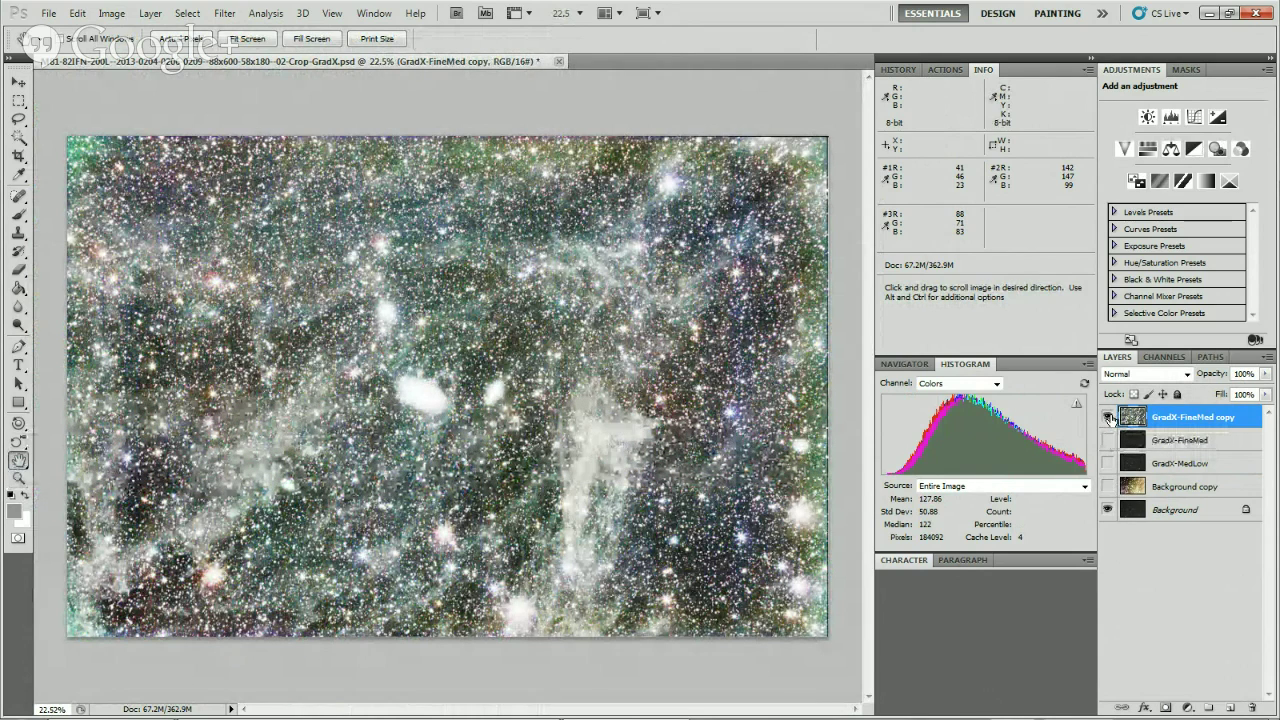
left_click(1107, 417)
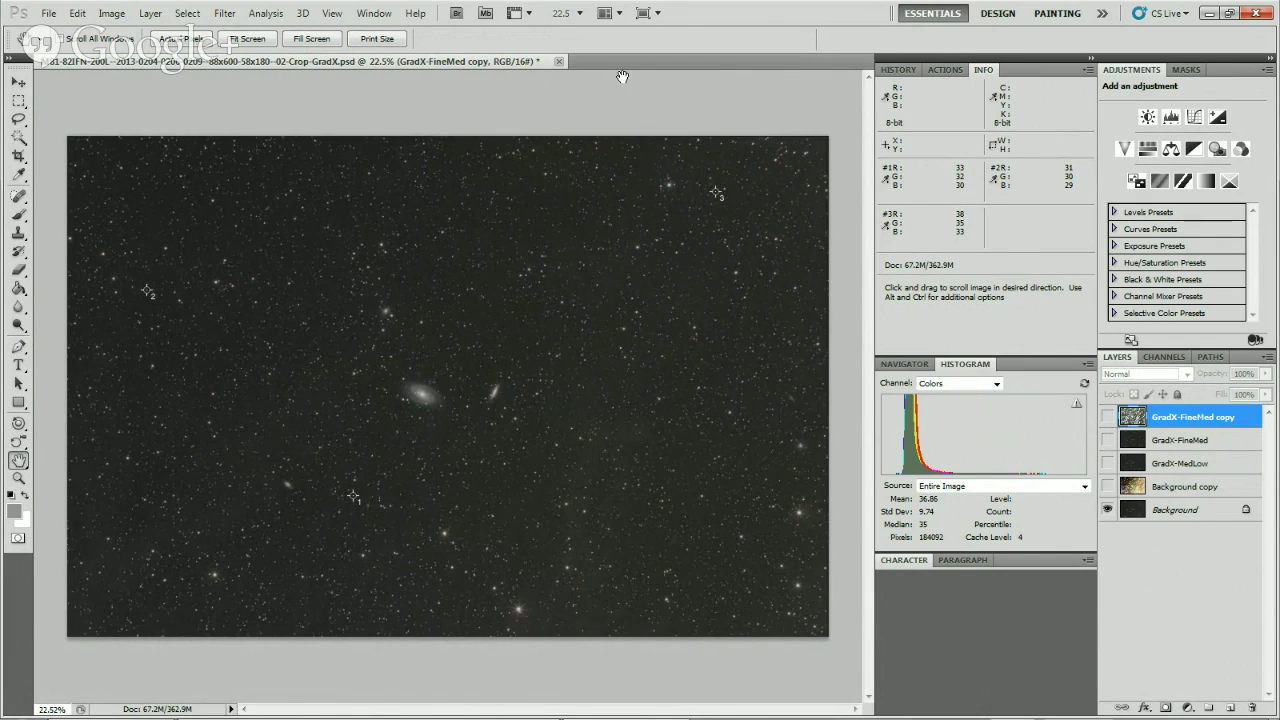
Discard the GradX document unsaved and open InterimLuminance.tif from the M81M82-IFN folder.
left_click(559, 62)
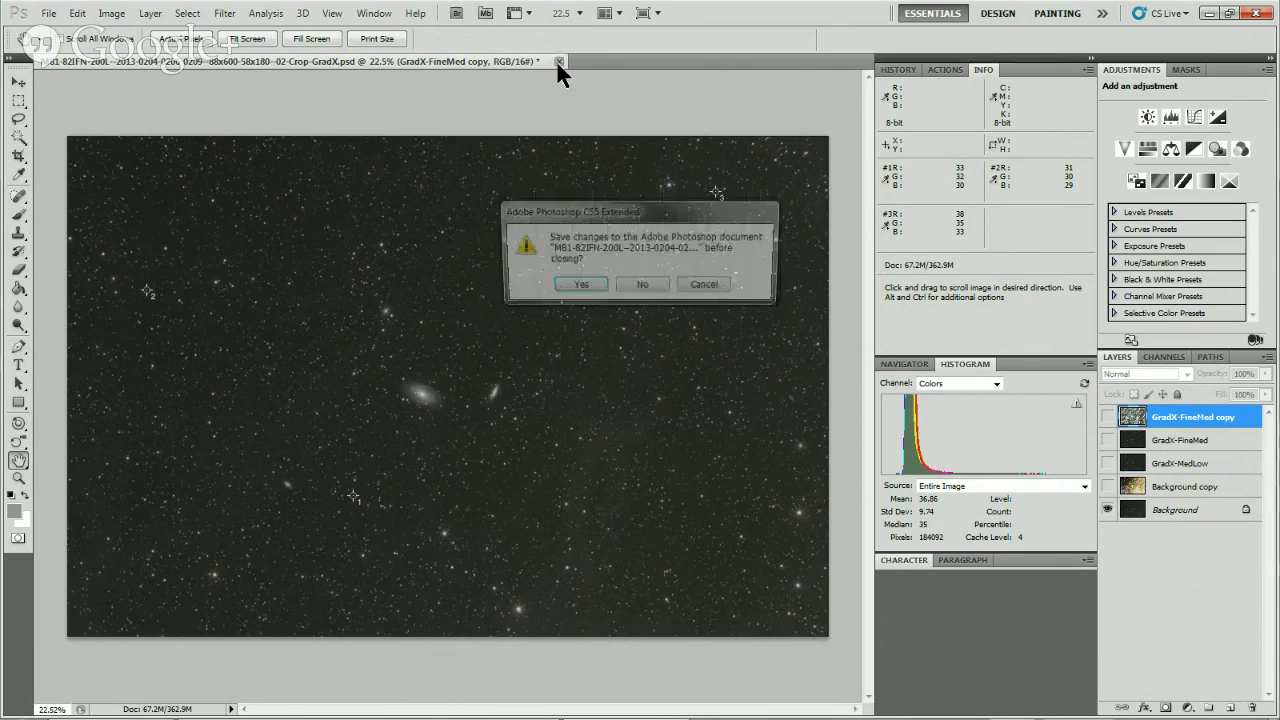
left_click(642, 287)
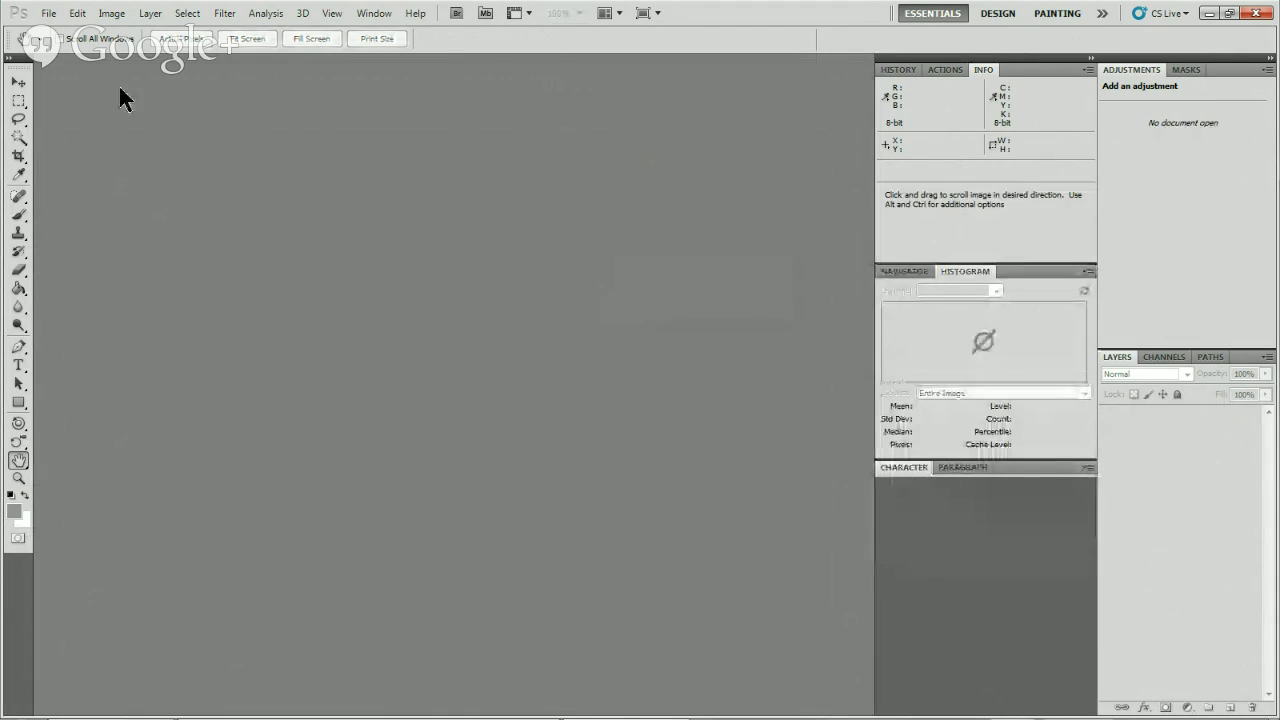
left_click(47, 13)
left_click(62, 45)
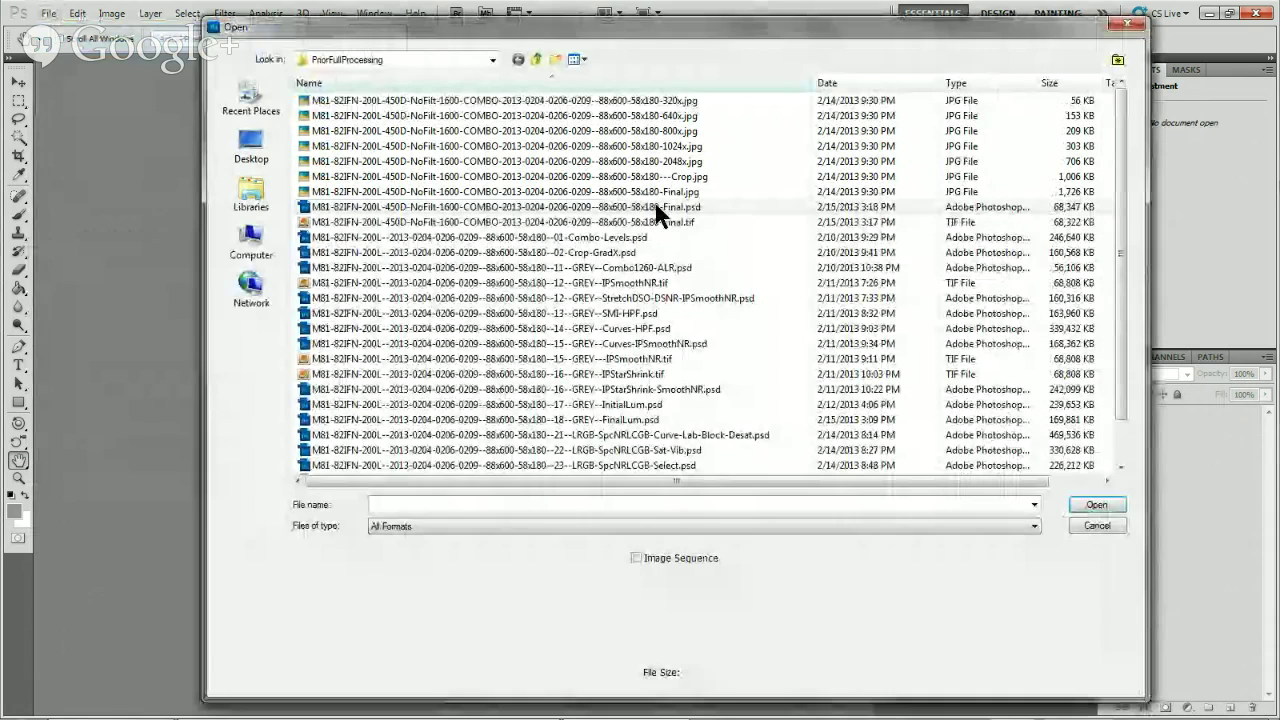
left_click(536, 59)
double_click(505, 161)
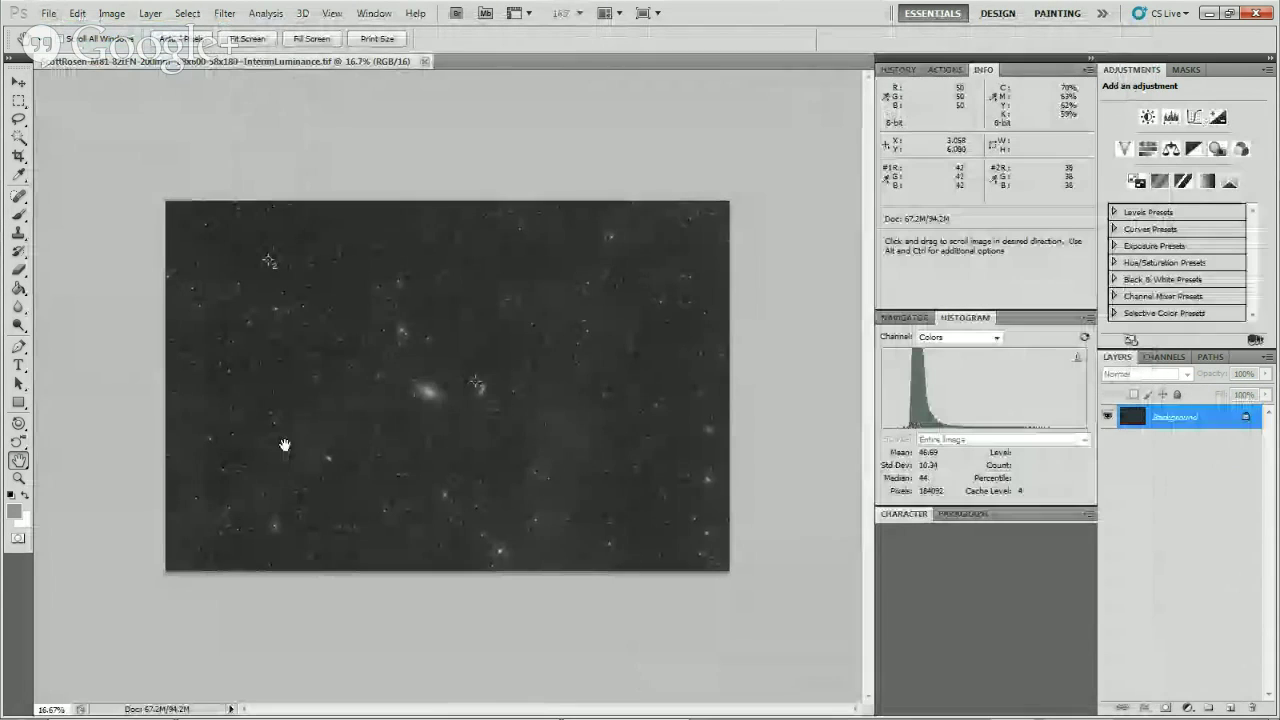
scroll(448, 430, "up", 2)
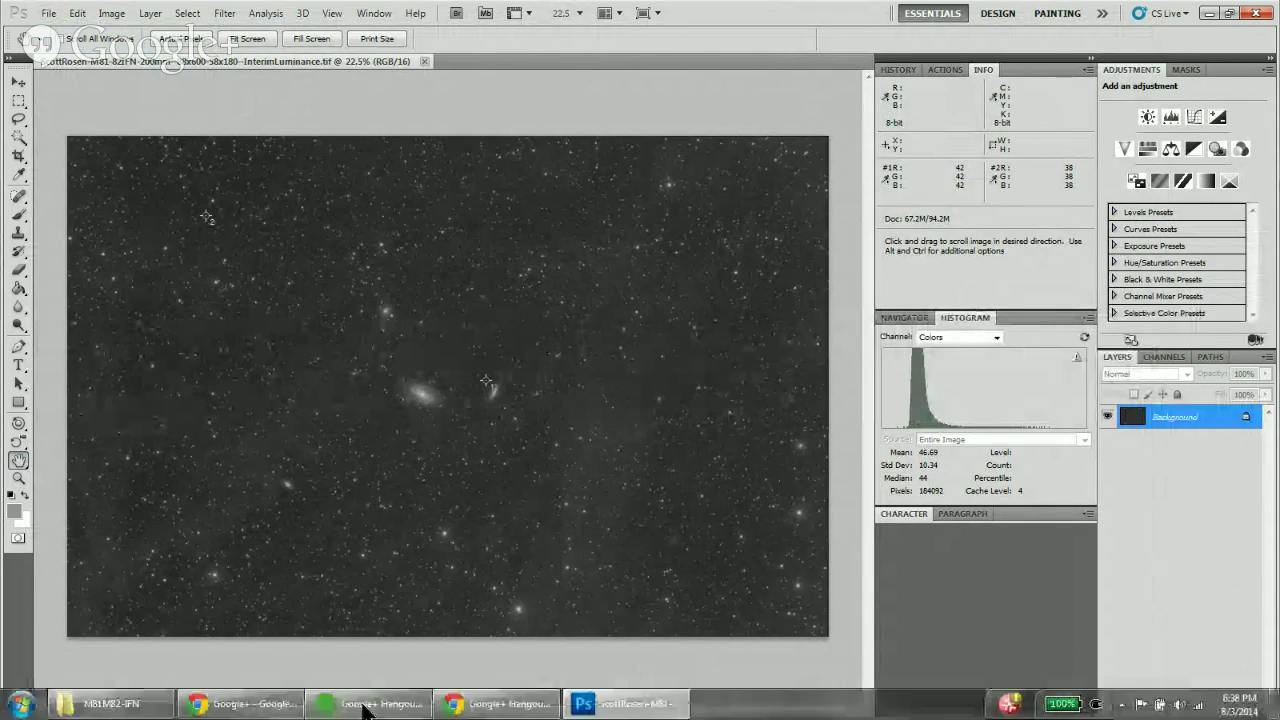
mouse_move(268, 708)
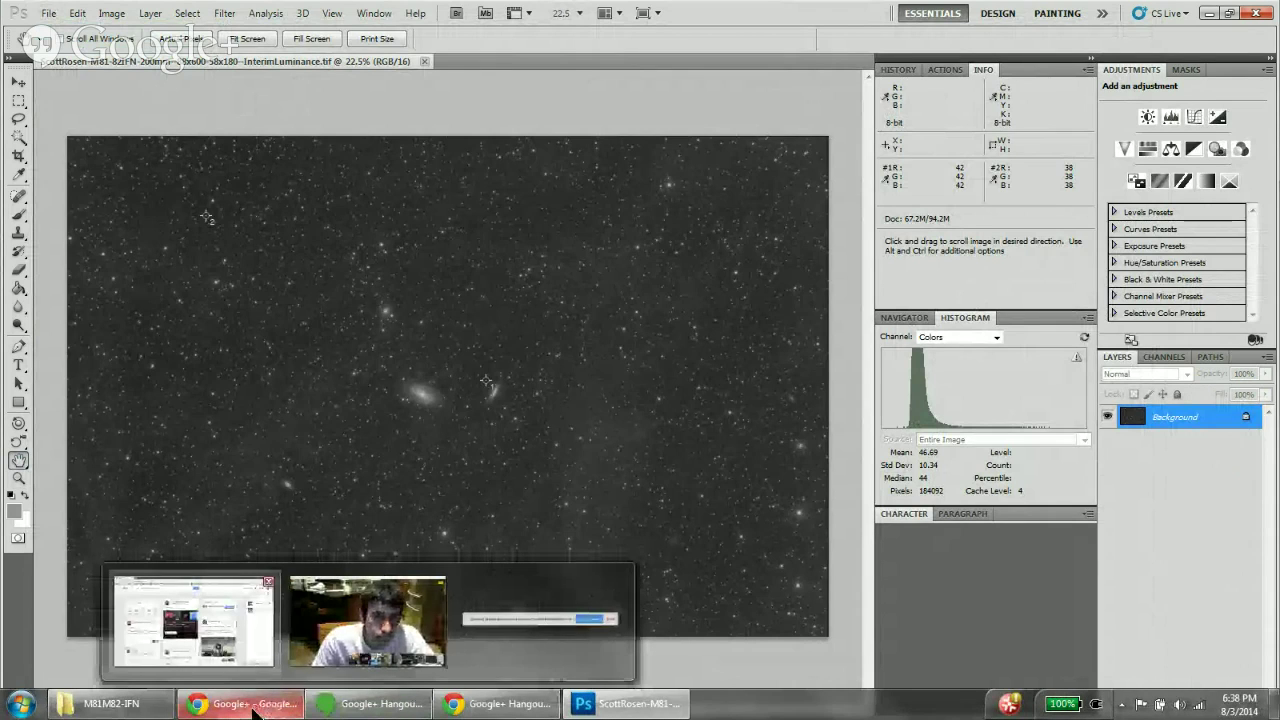
In Chrome, load astronomersdoitinthedark.com from the Adiind.com bookmark in a new tab, then close it.
left_click(255, 711)
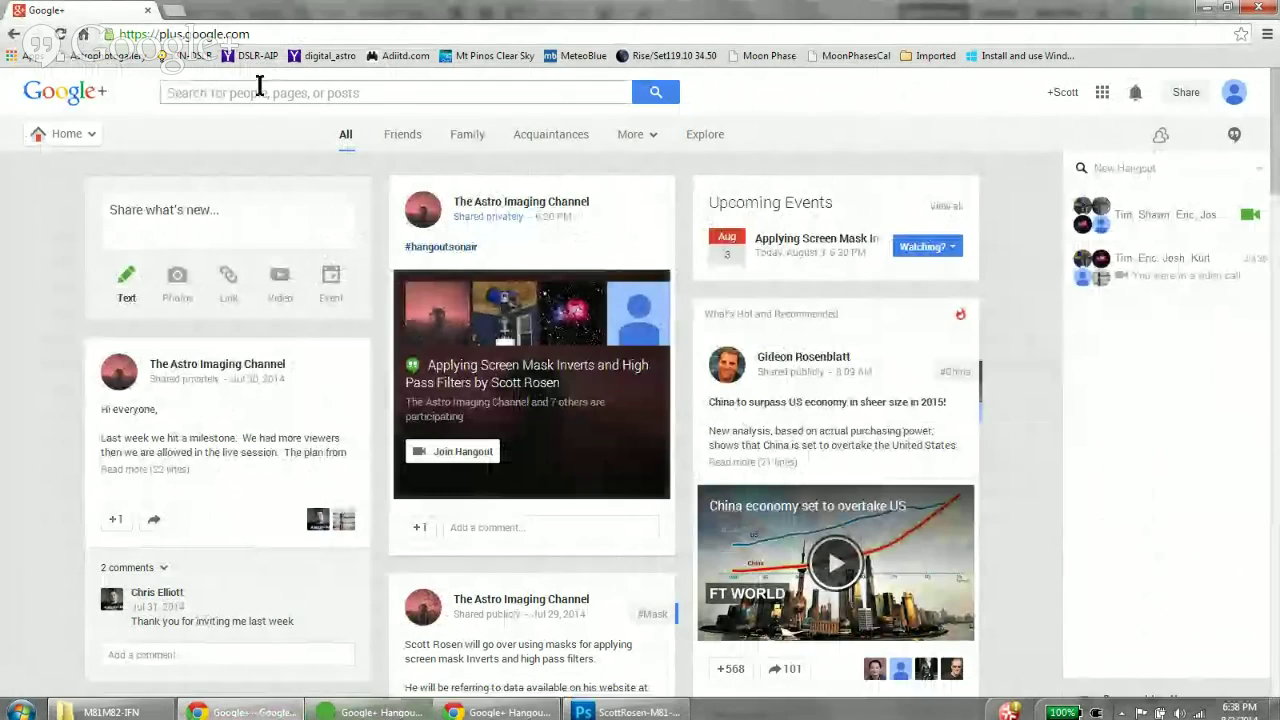
left_click(178, 11)
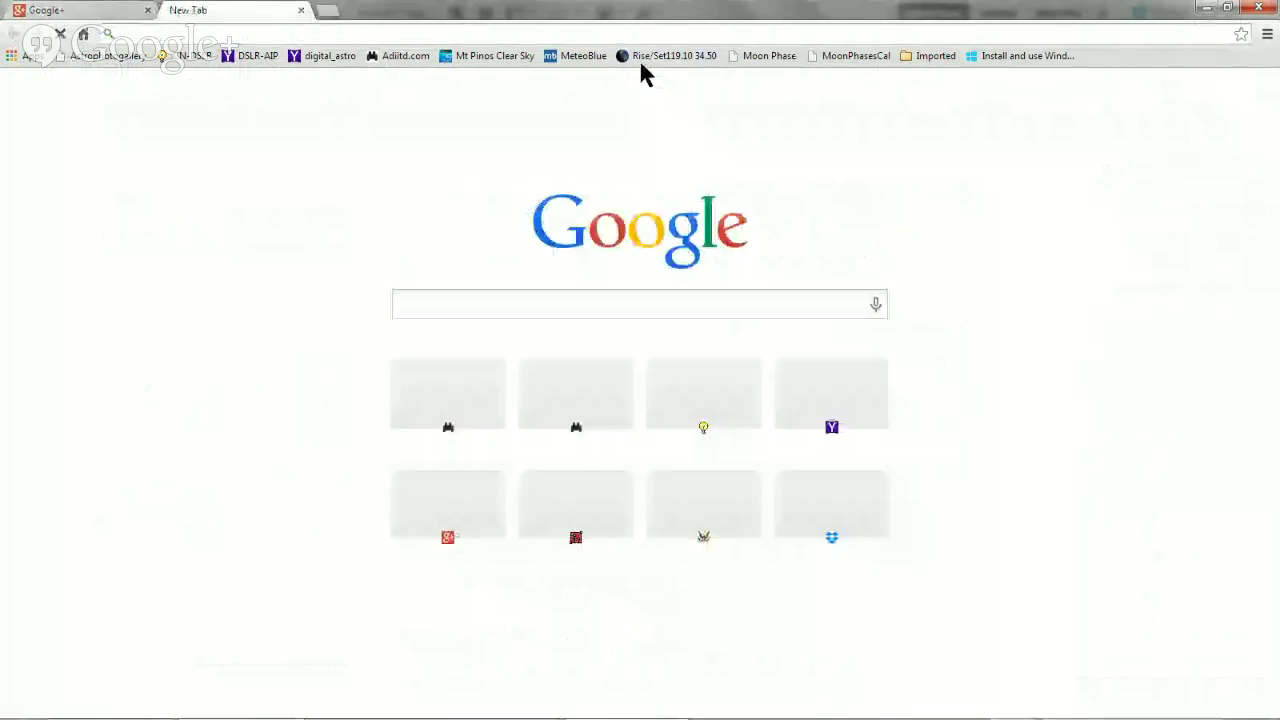
left_click(401, 60)
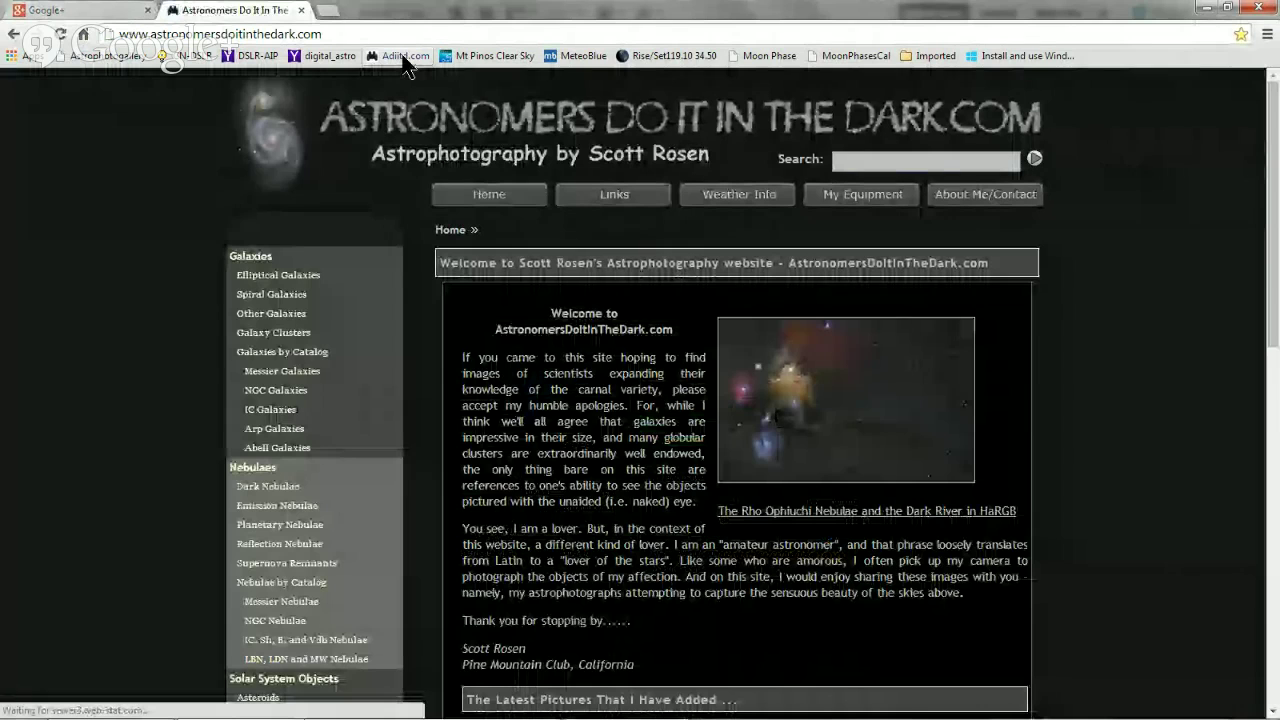
left_click(304, 11)
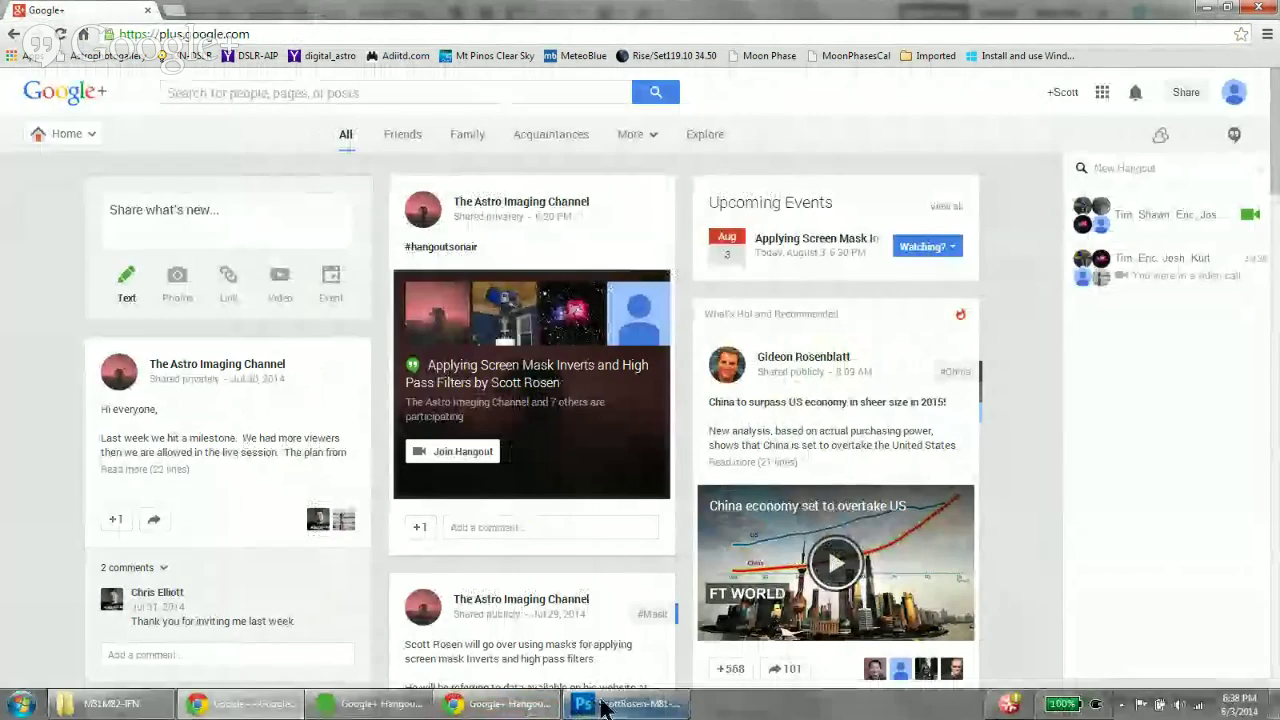
Return to Photoshop and bring up the new fill or adjustment layer menu.
left_click(603, 705)
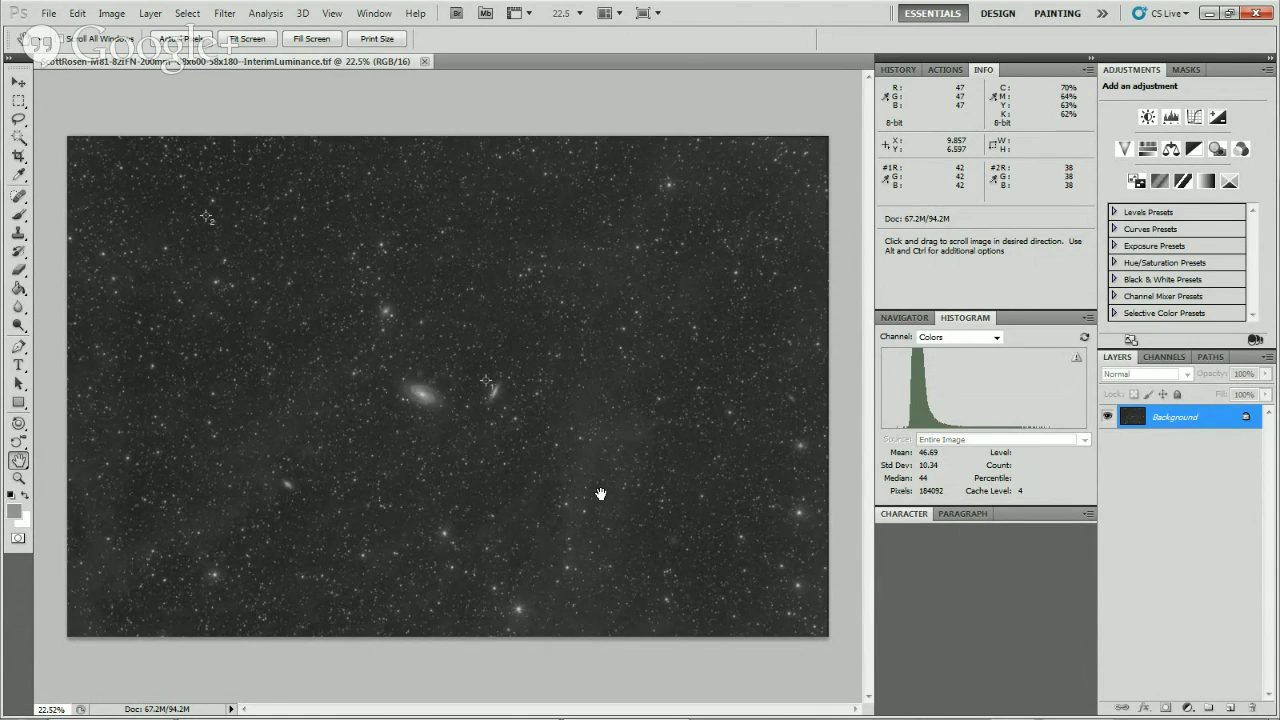
left_click(1187, 707)
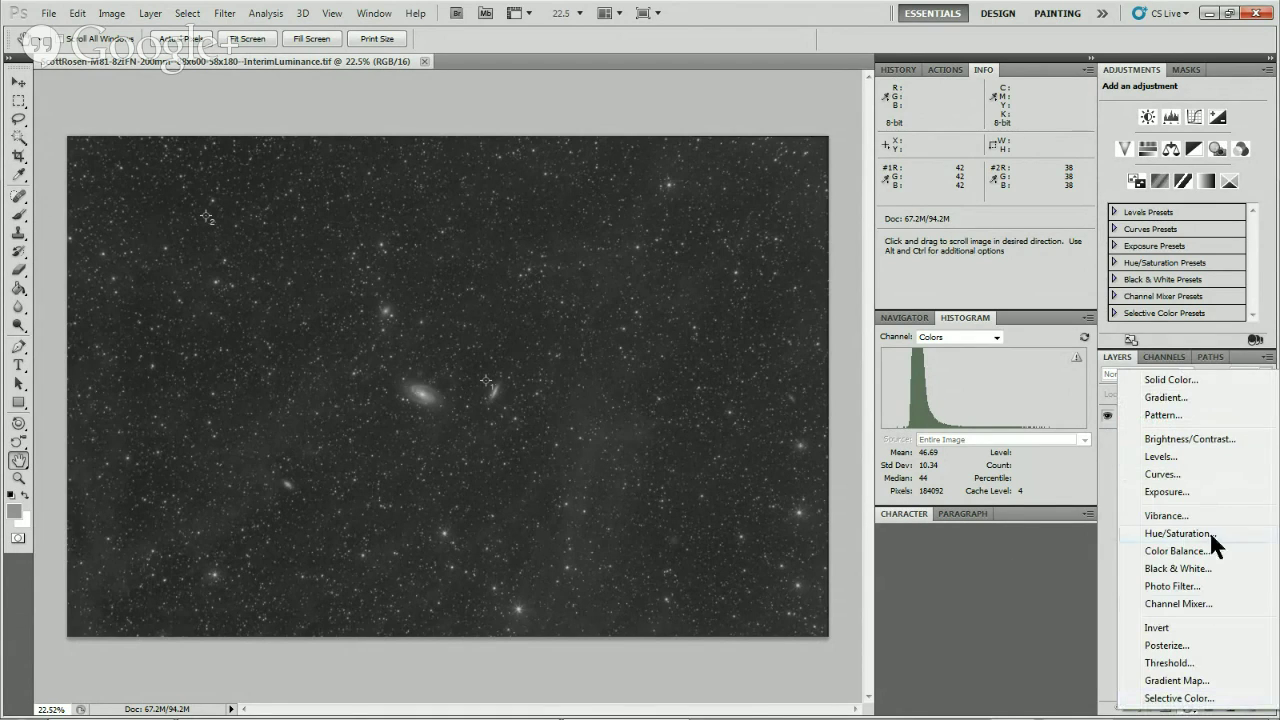
Add a Curves layer with sampled points at sky background and faint nebula, raising nebula output, background output 36.
left_click(1168, 474)
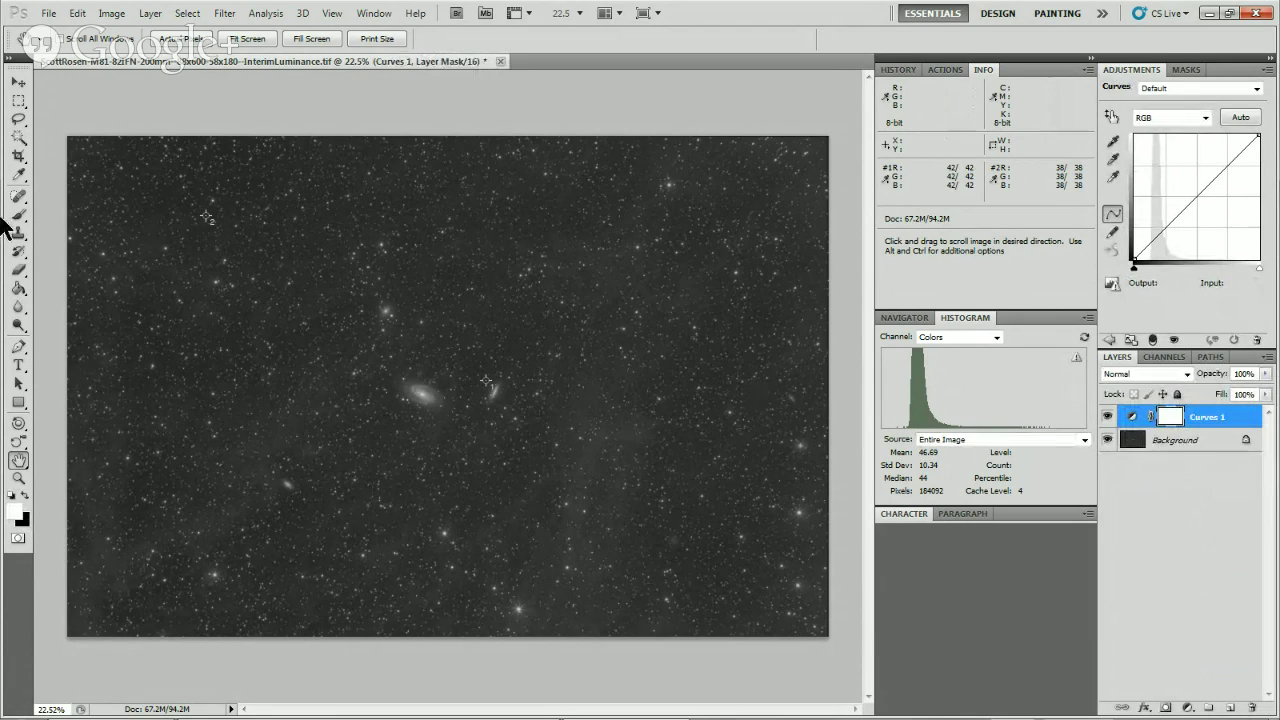
left_click(18, 174)
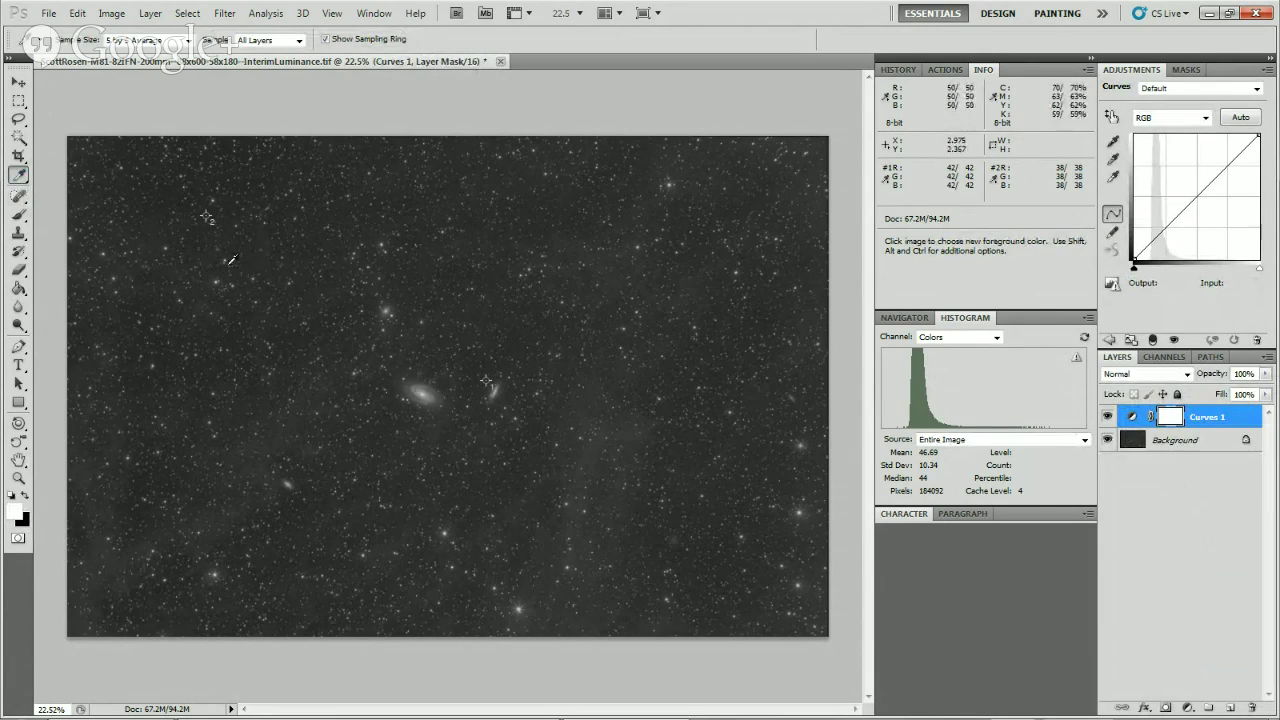
left_click(207, 214, "ctrl")
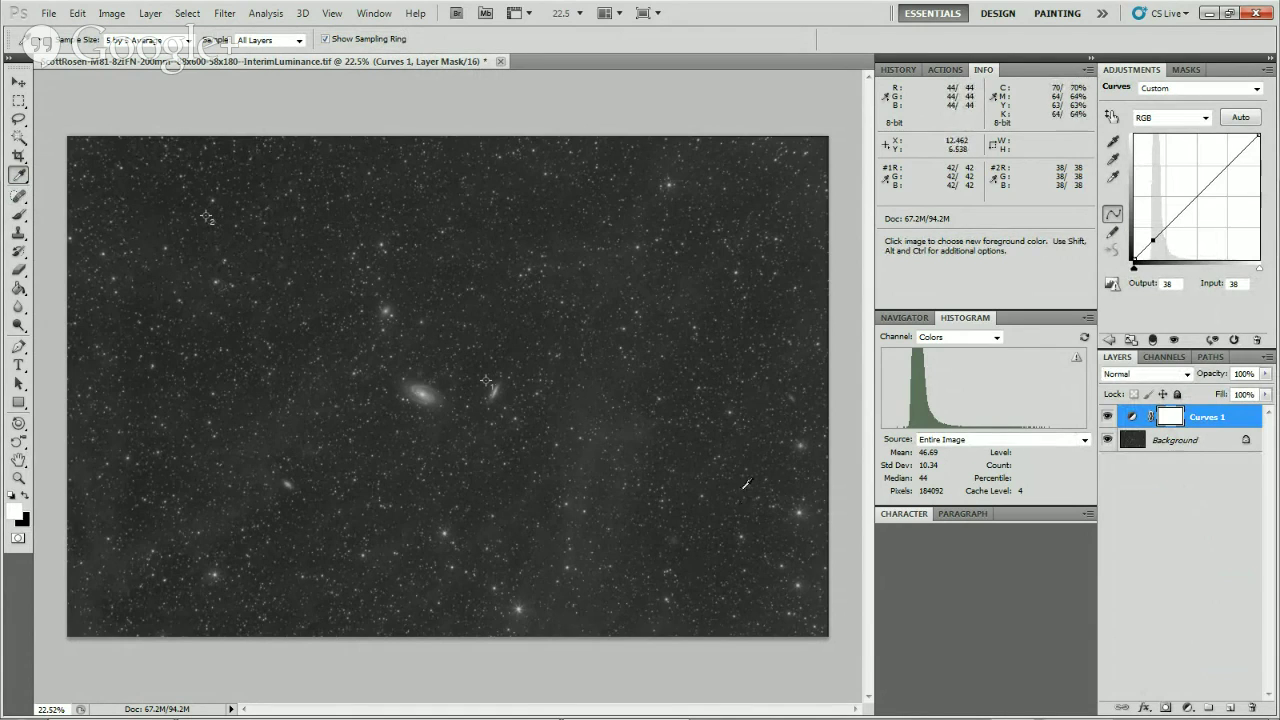
left_click(632, 426, "ctrl")
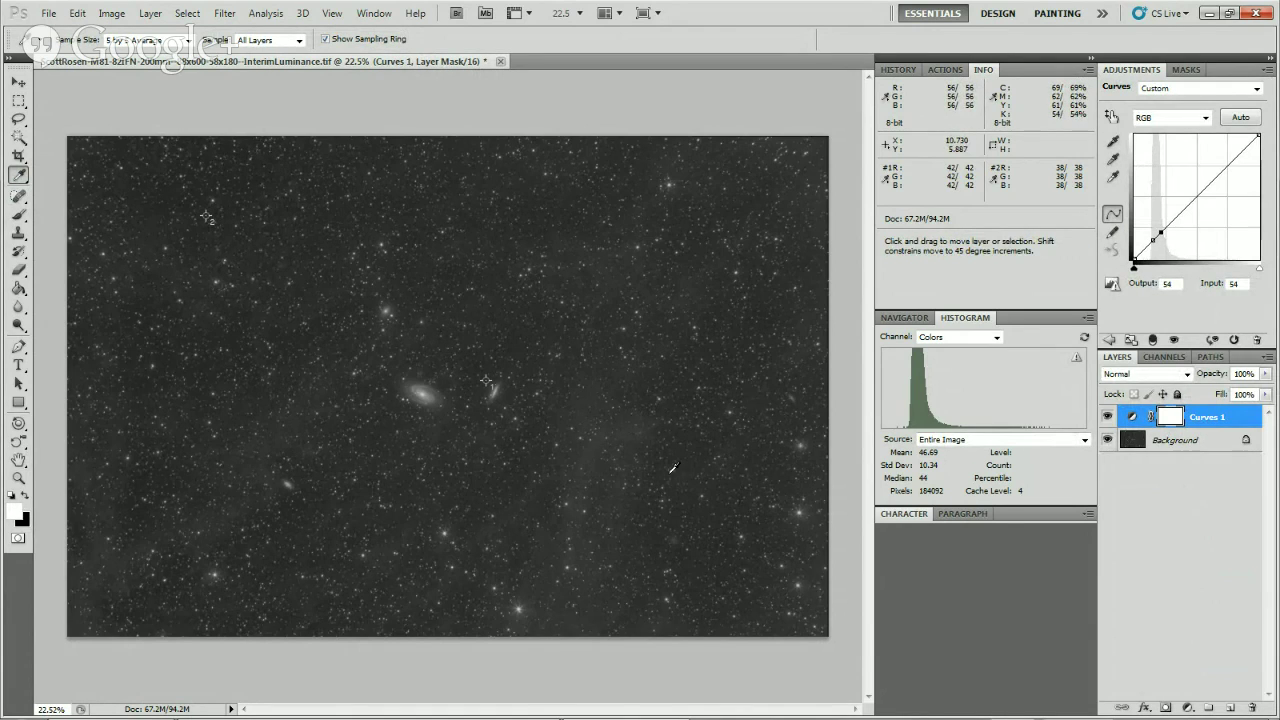
left_click(1170, 284)
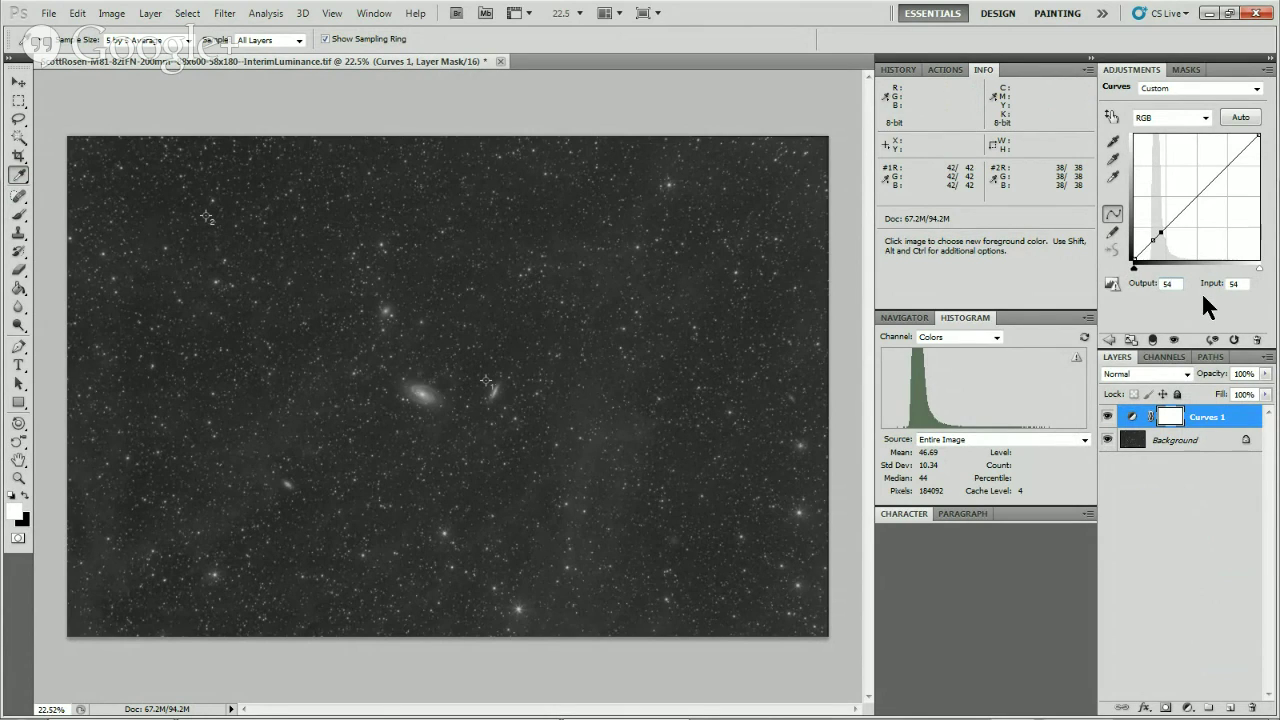
key("Up")
key("Up")
key("Up")
key("Up")
key("Up")
key("Up")
key("Up")
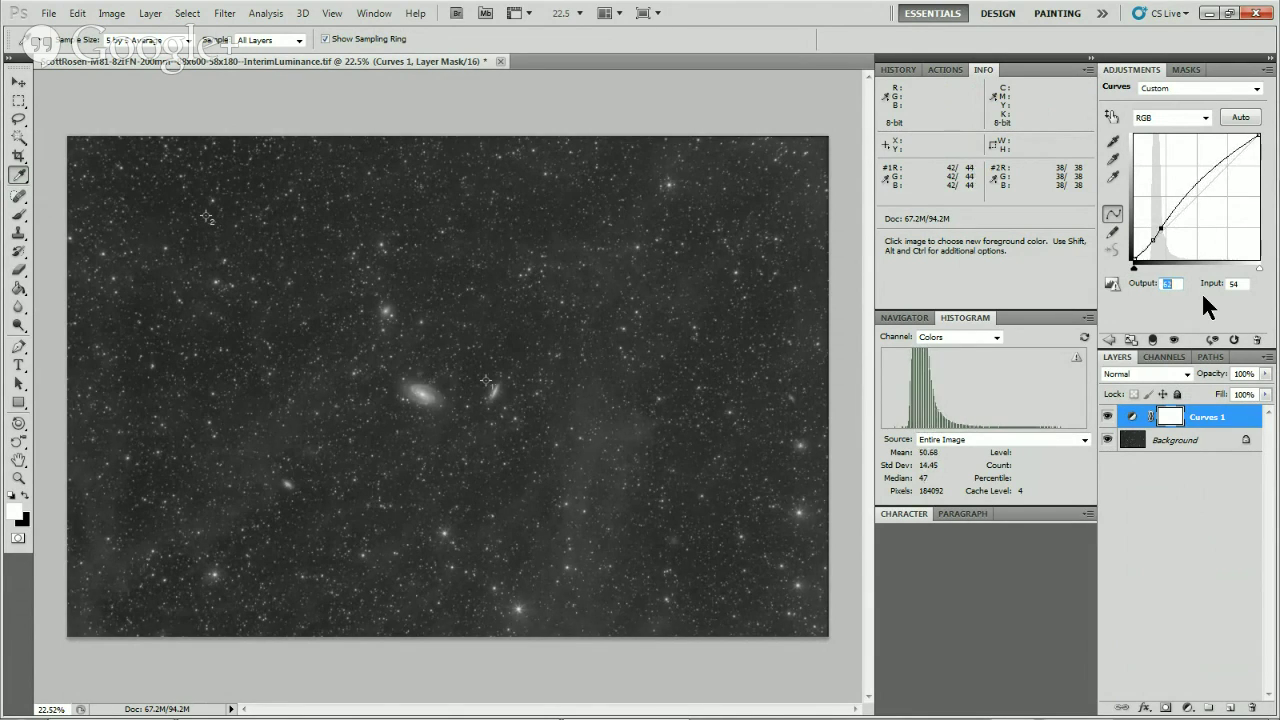
key("Up")
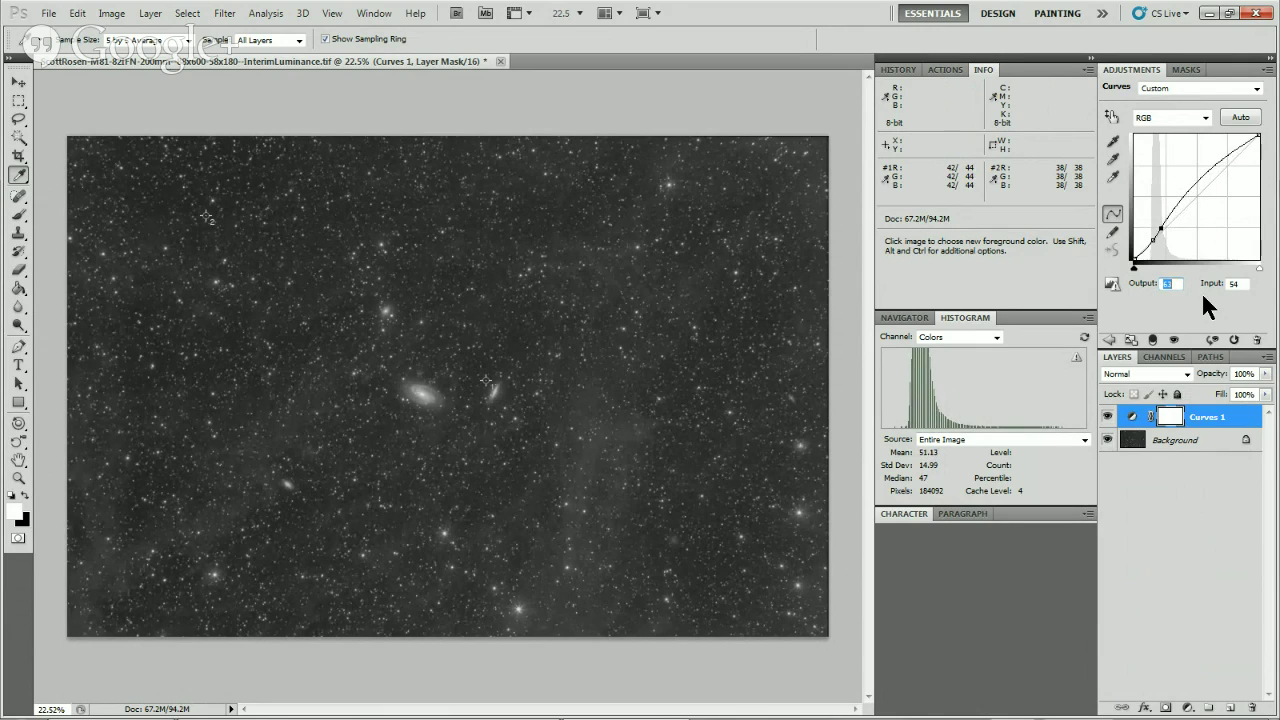
key("Down")
key("Down")
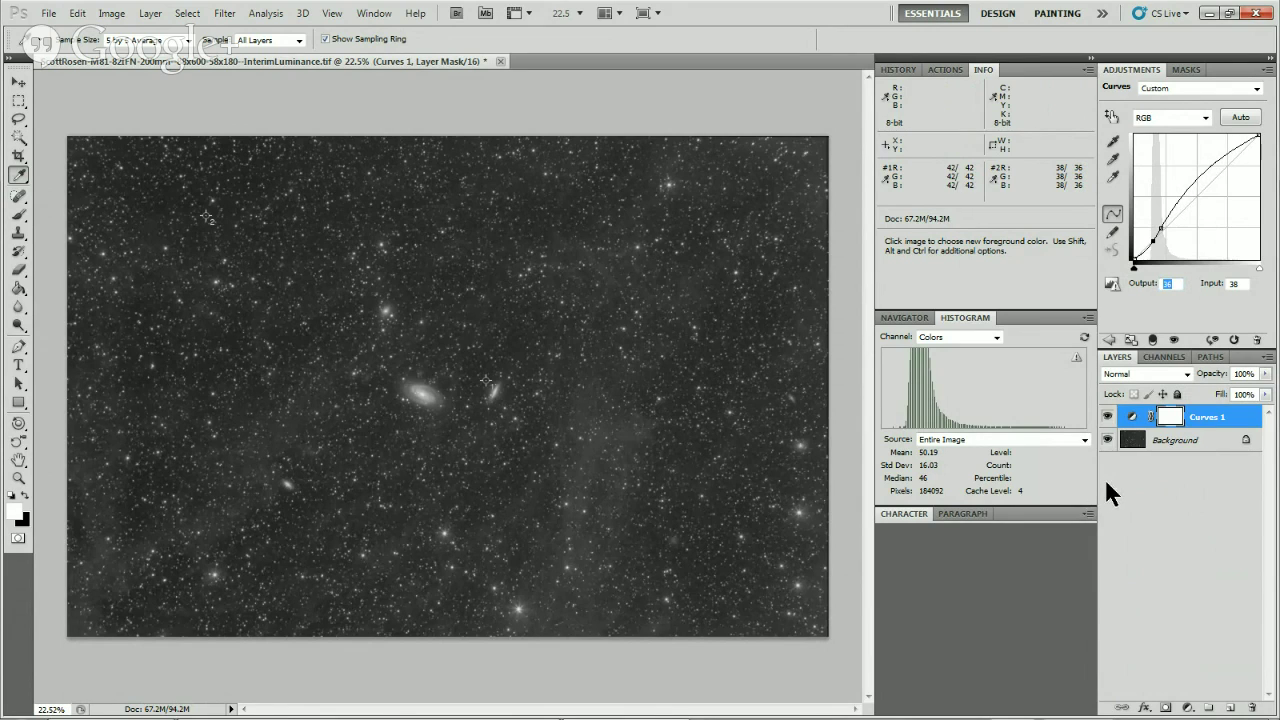
Toggle Curves 1 off and on to compare the image before and after the curve.
left_click(1106, 418)
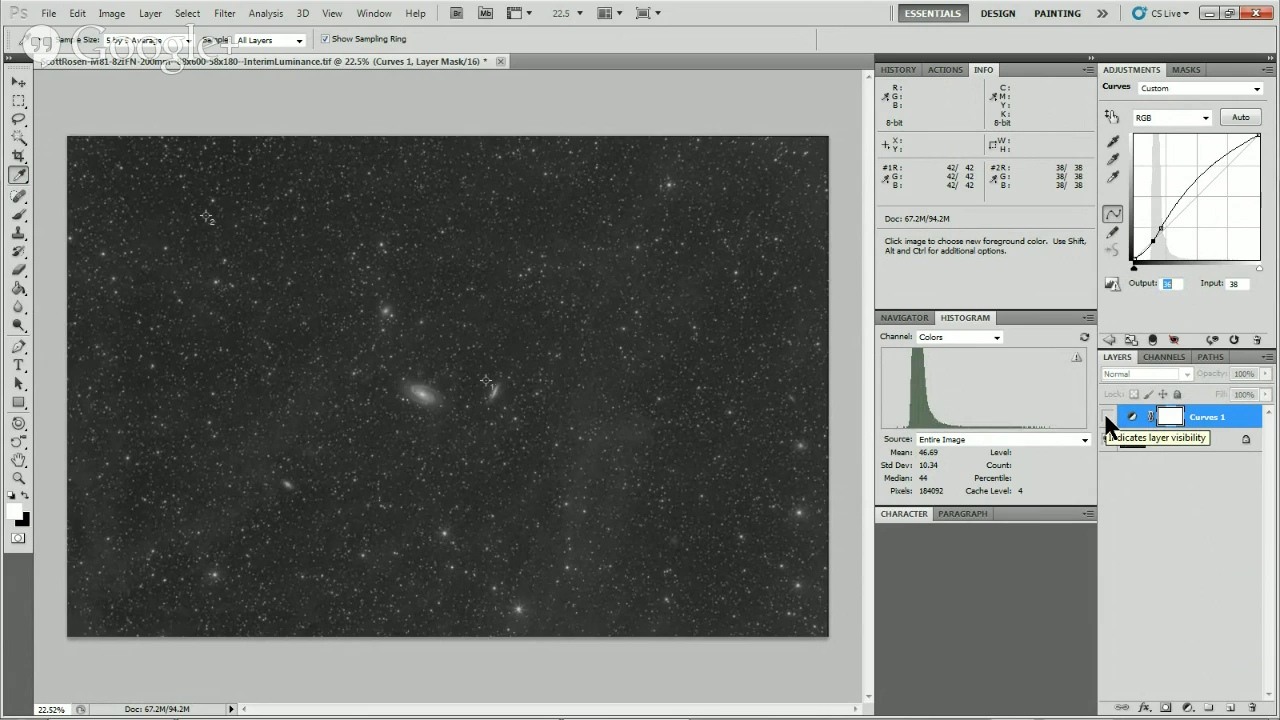
left_click(1106, 418)
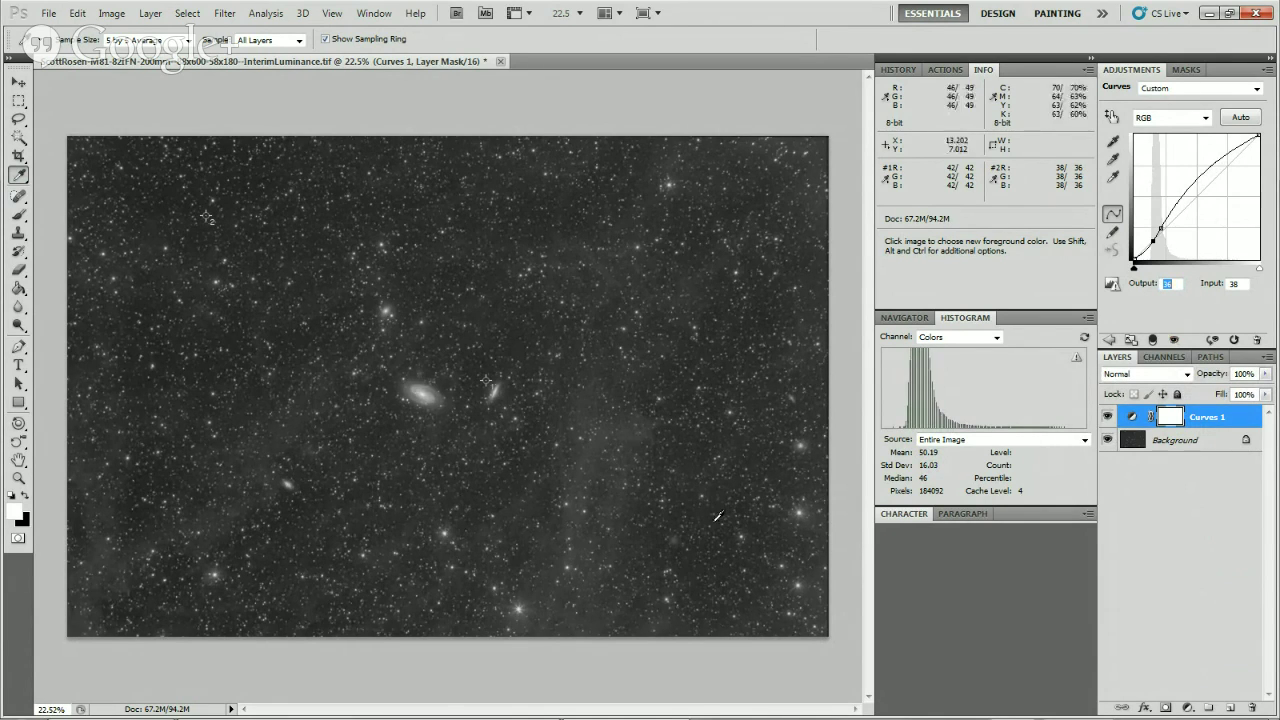
left_click(18, 478)
Zoom in around the galaxy and toggle Curves 1 repeatedly to compare with and without it.
left_click_drag(270, 323, 437, 445)
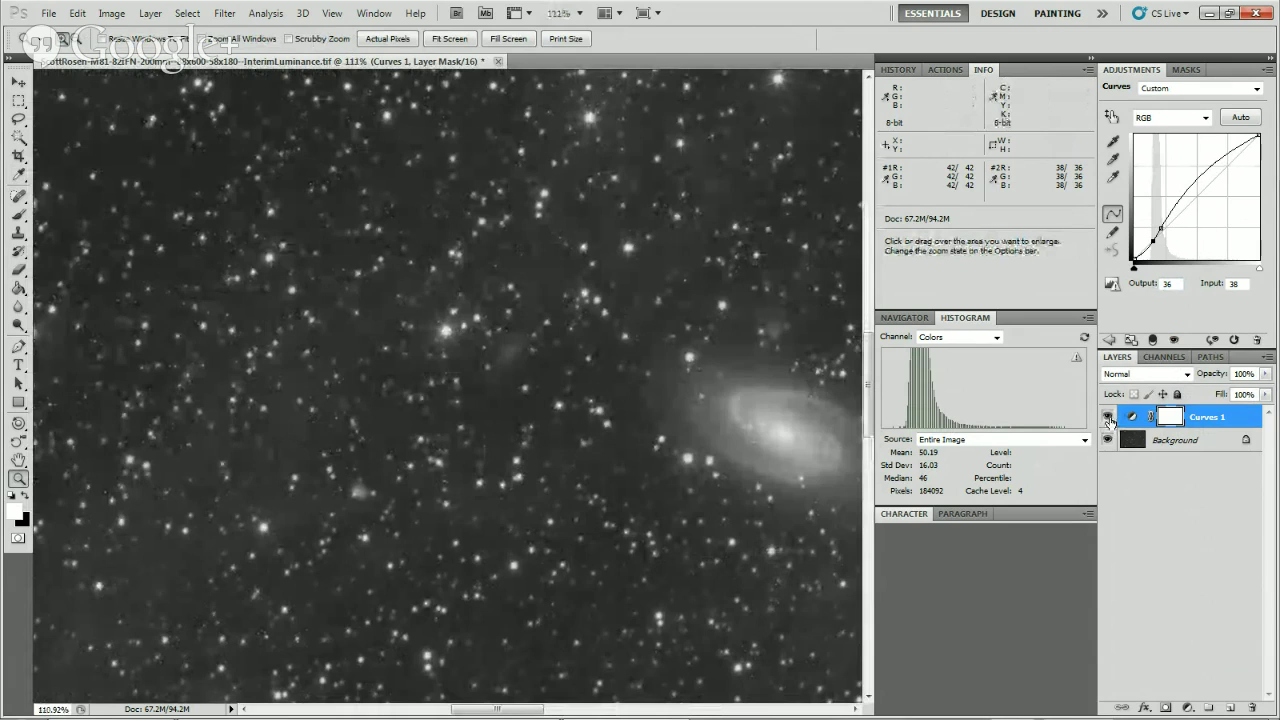
left_click(1108, 417)
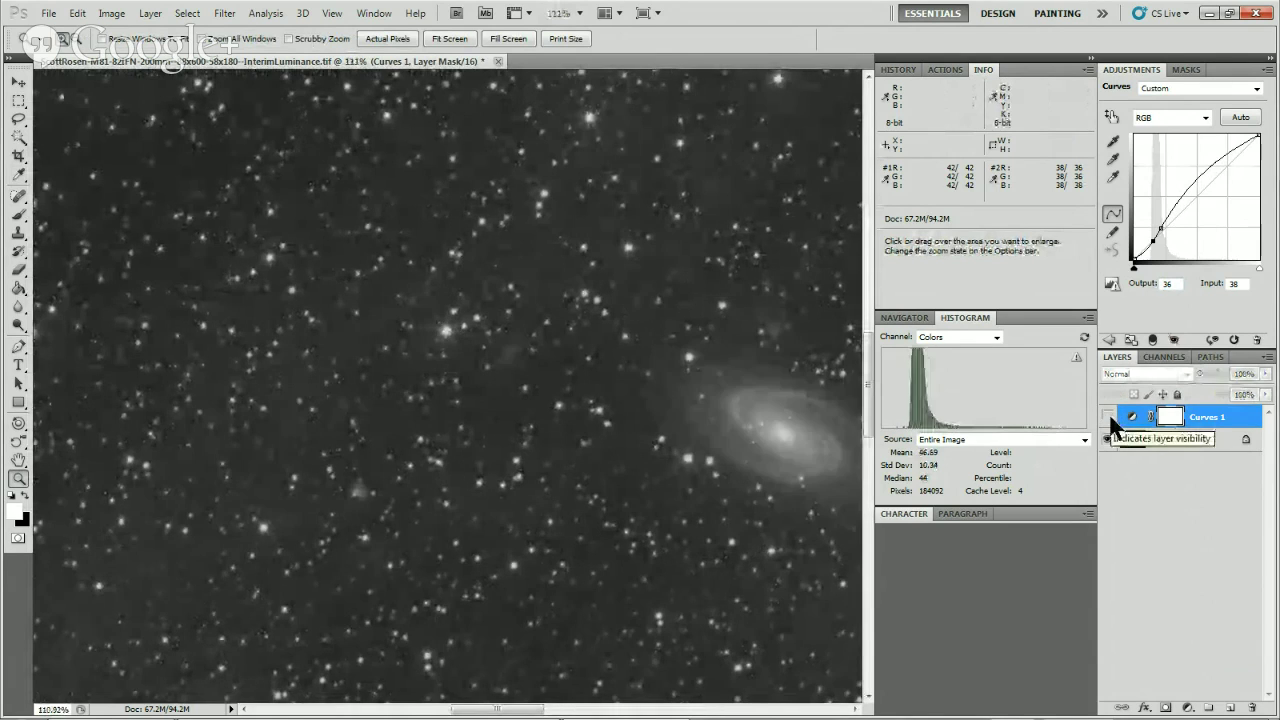
left_click(1108, 418)
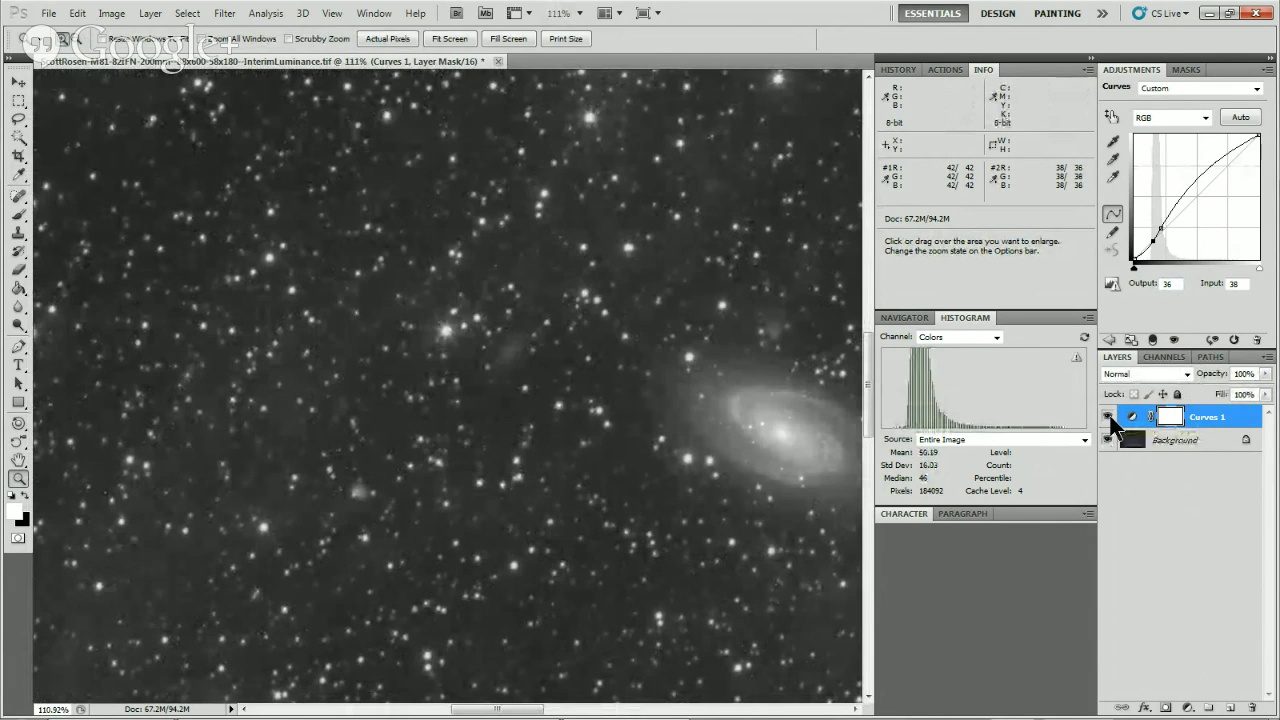
left_click(1108, 418)
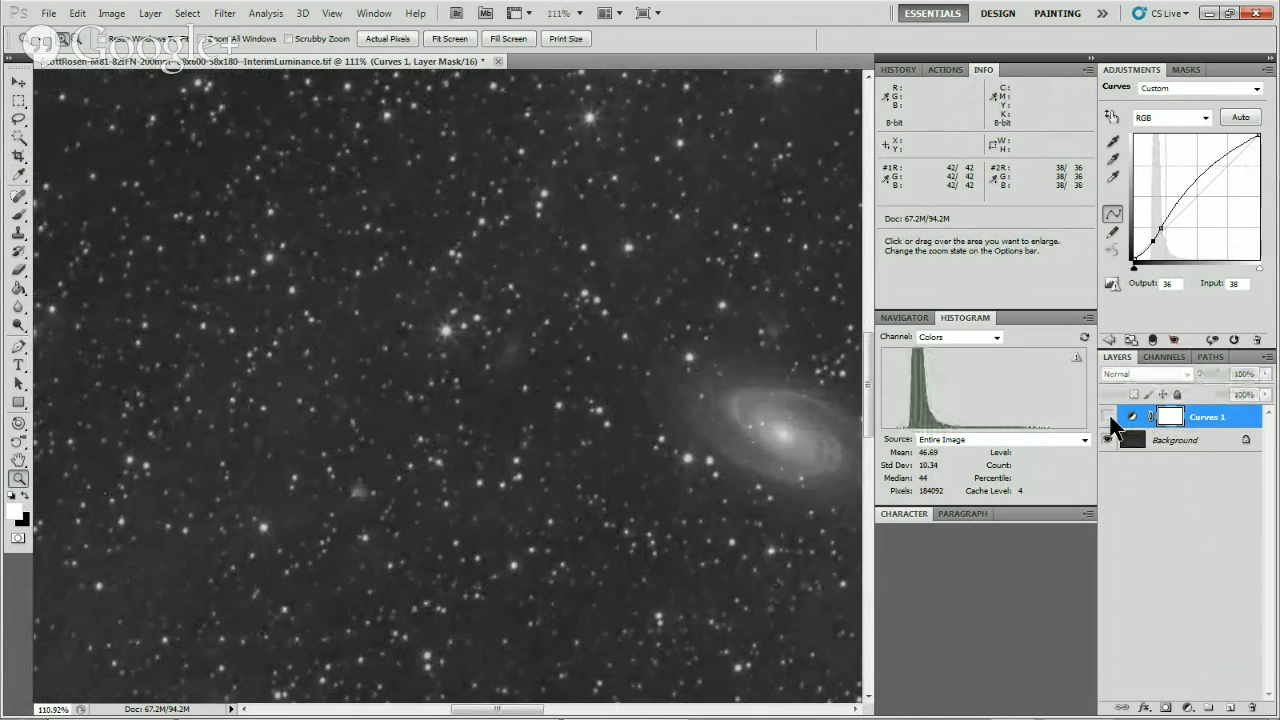
left_click(1108, 418)
left_click(1108, 418)
left_click(1108, 418)
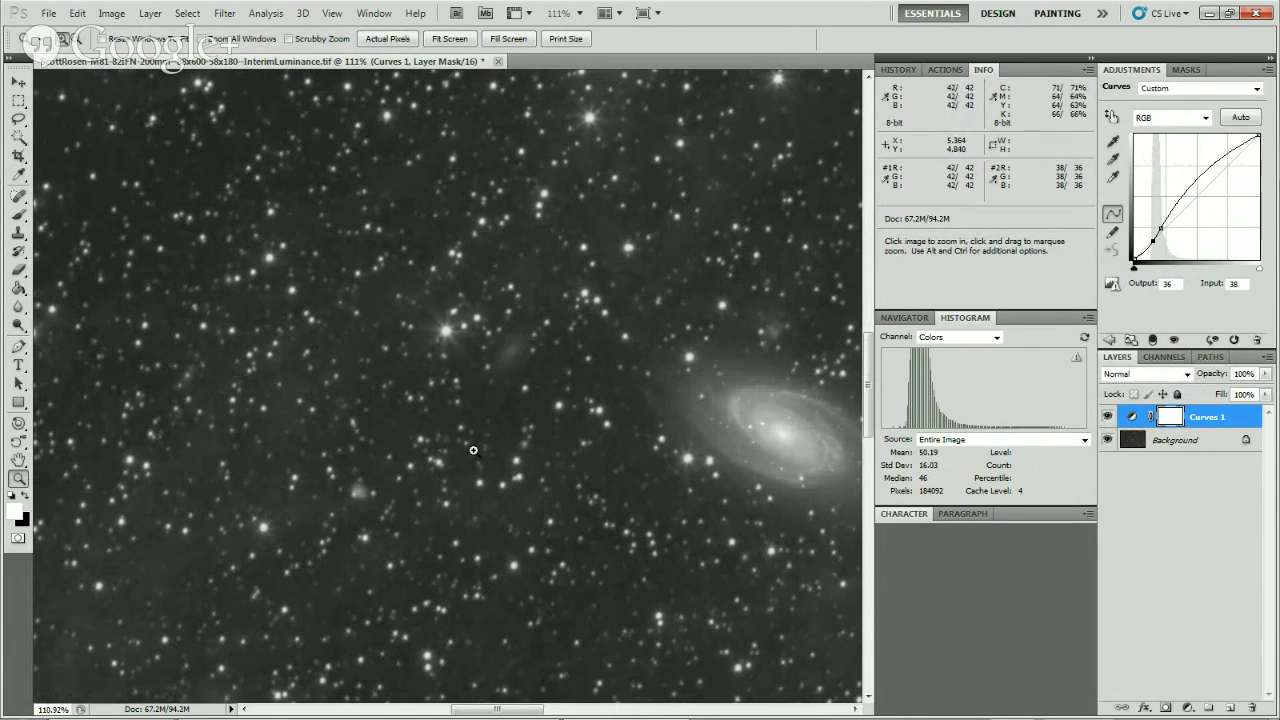
Fit the full image in view, compare without Curves 1, then delete the Curves 1 layer.
key("ctrl+0")
key("h")
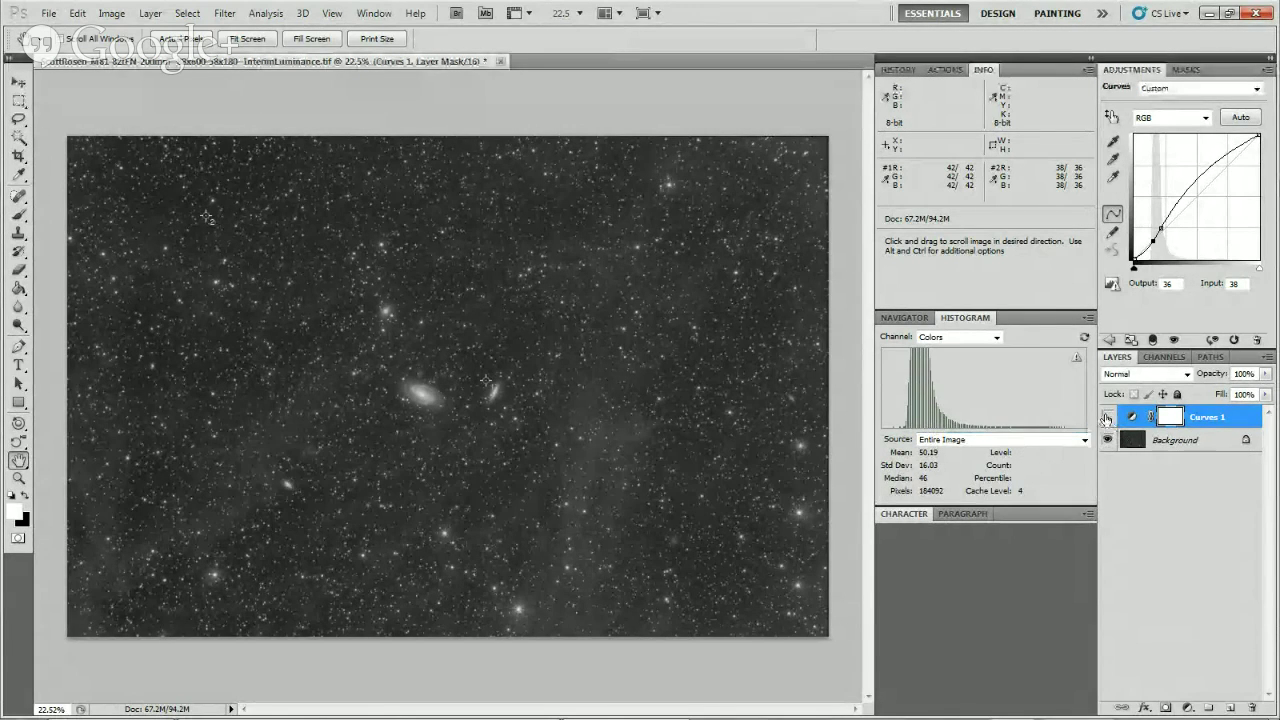
left_click(1107, 417)
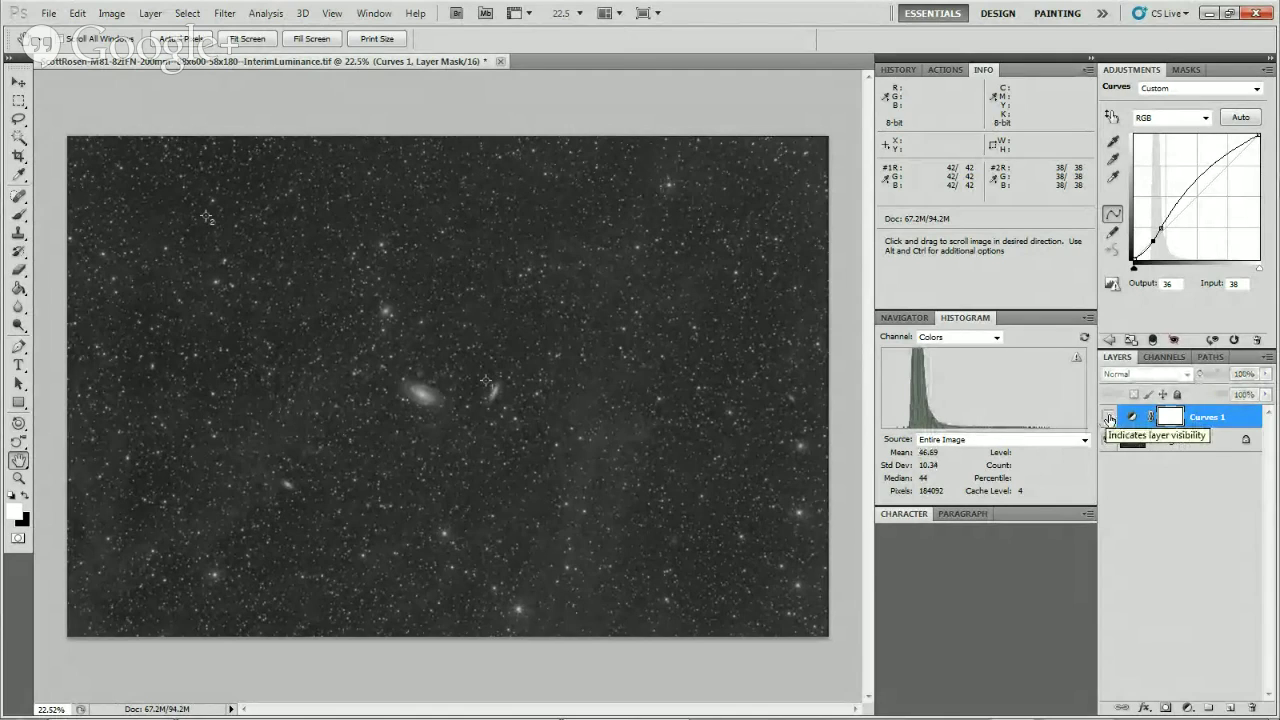
left_click_drag(1130, 420, 1252, 707)
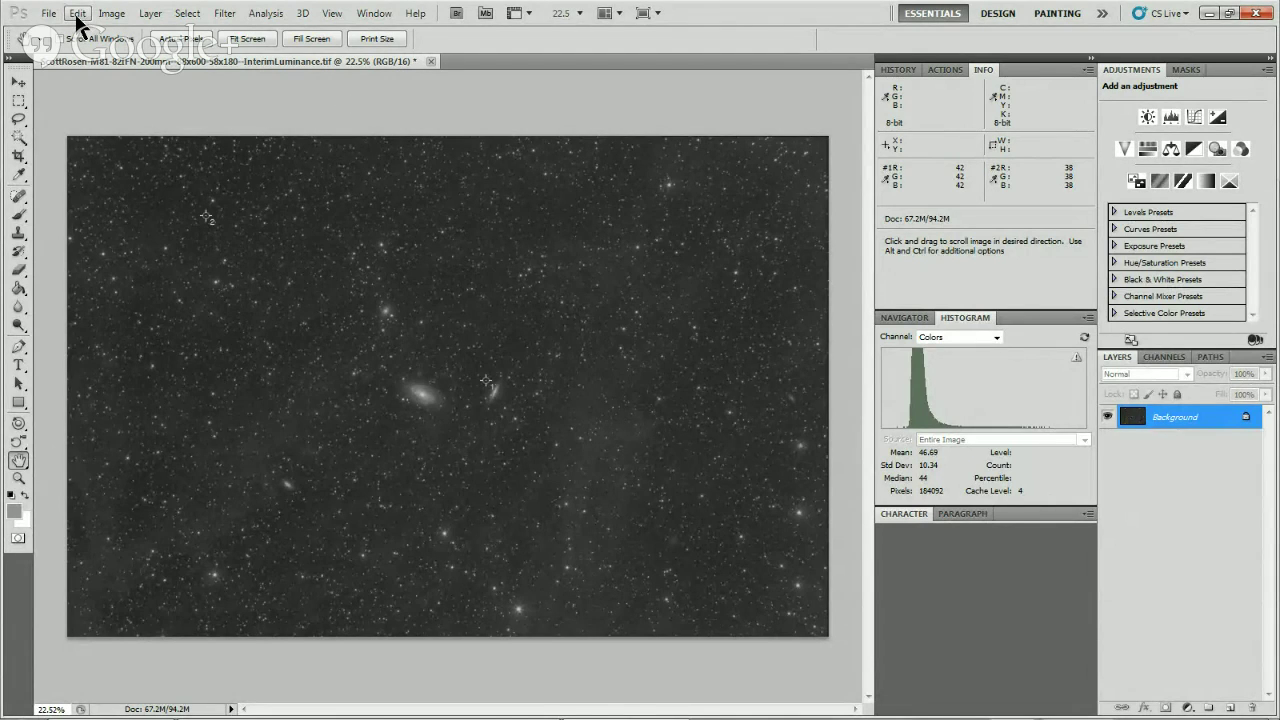
Duplicate the luminance image as a new document named InterimLuminance copy.
left_click(111, 18)
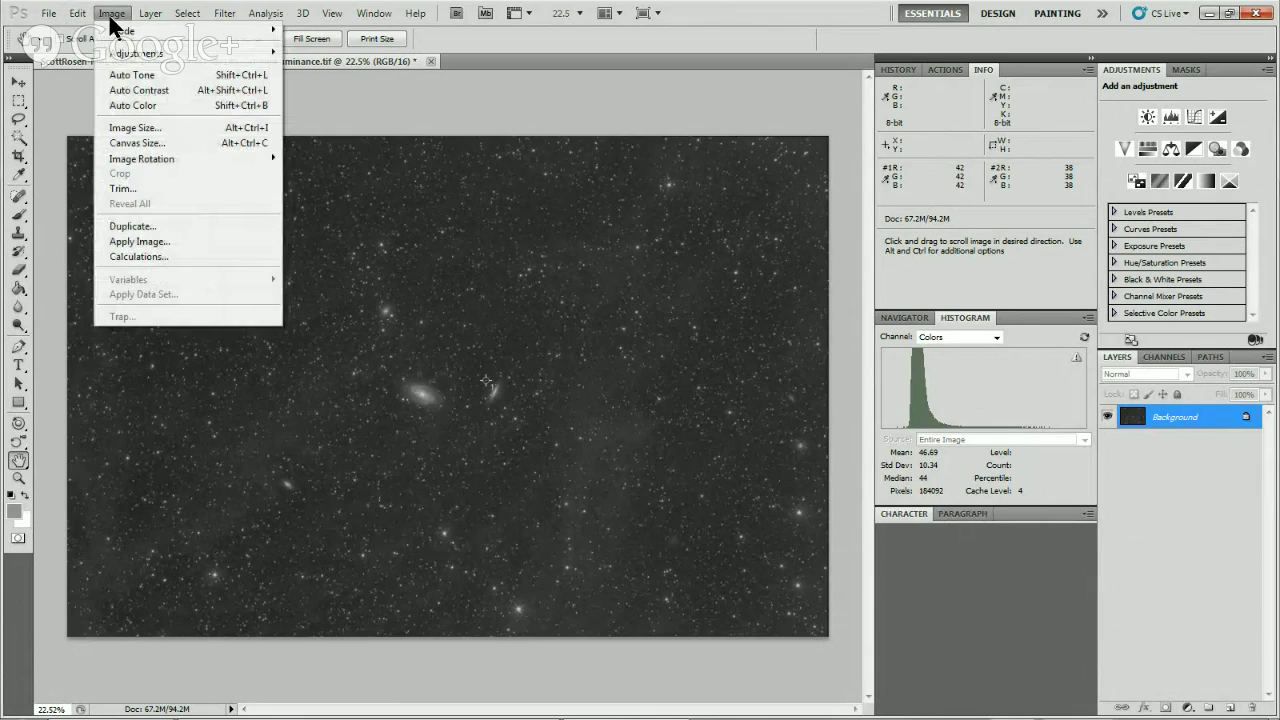
left_click(163, 228)
left_click(776, 233)
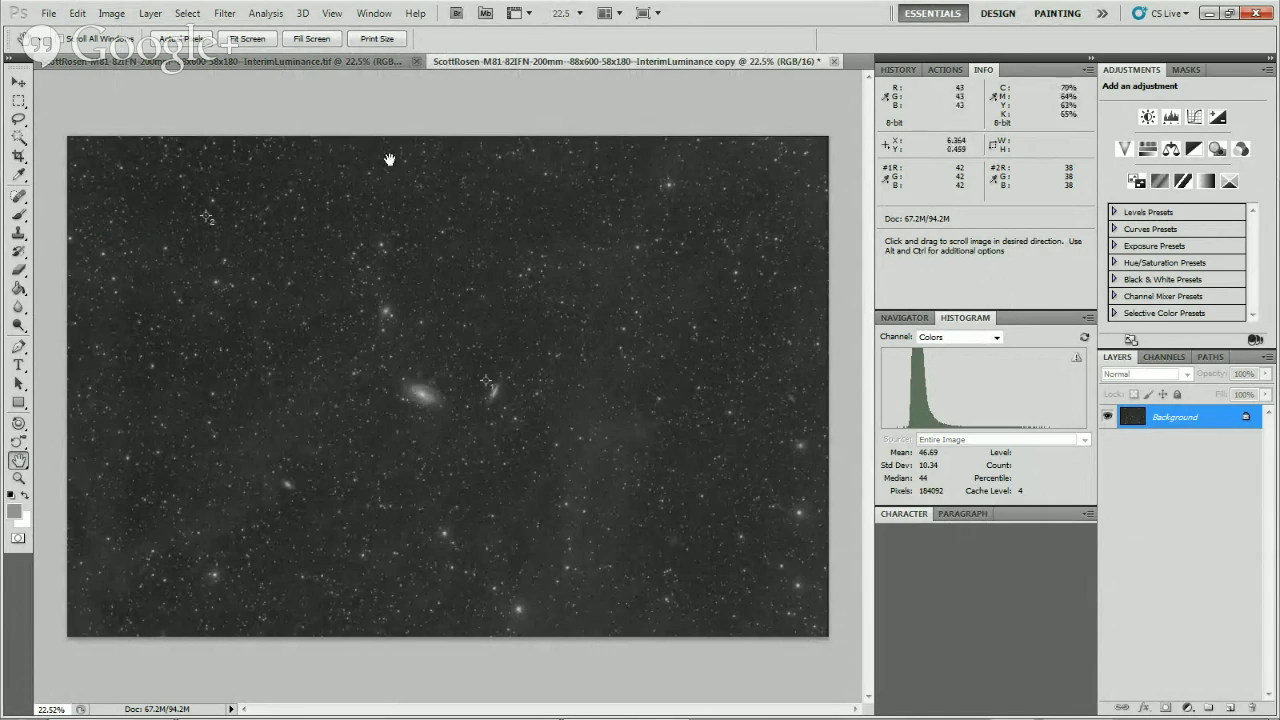
Preview the Dust & Scratches filter, cancel it, and zoom in on the area around M81.
left_click(225, 15)
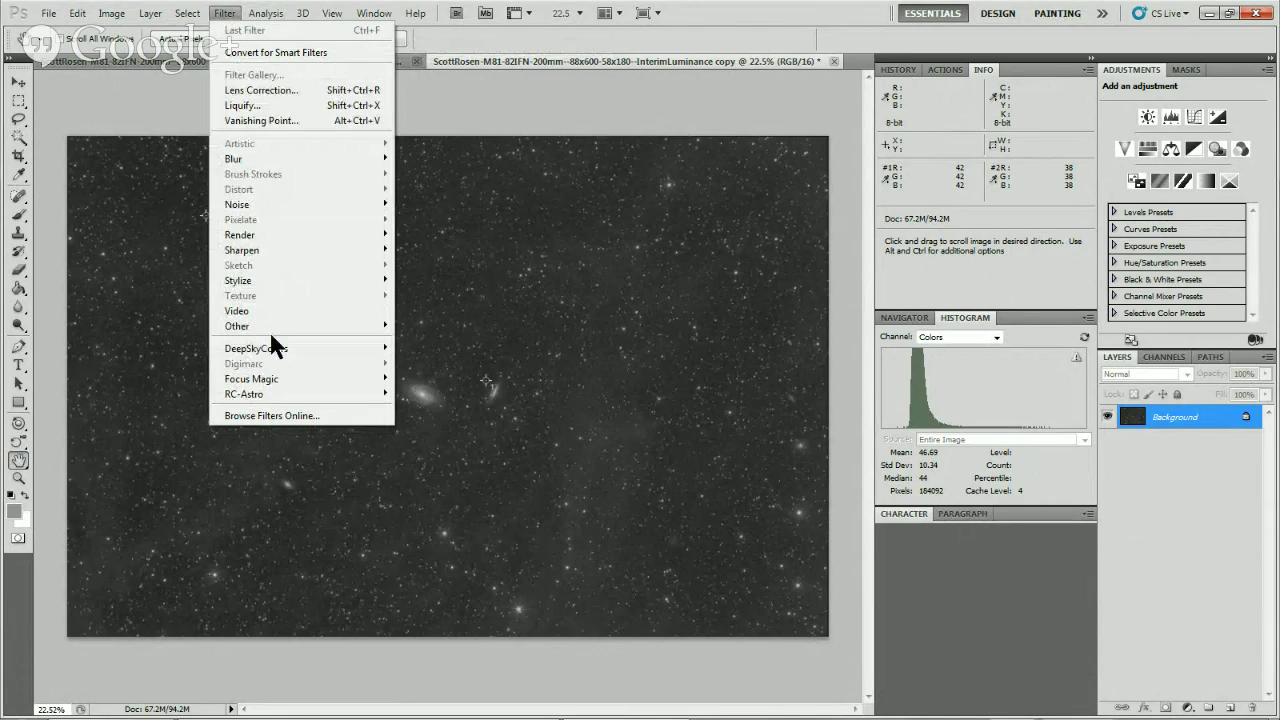
mouse_move(308, 206)
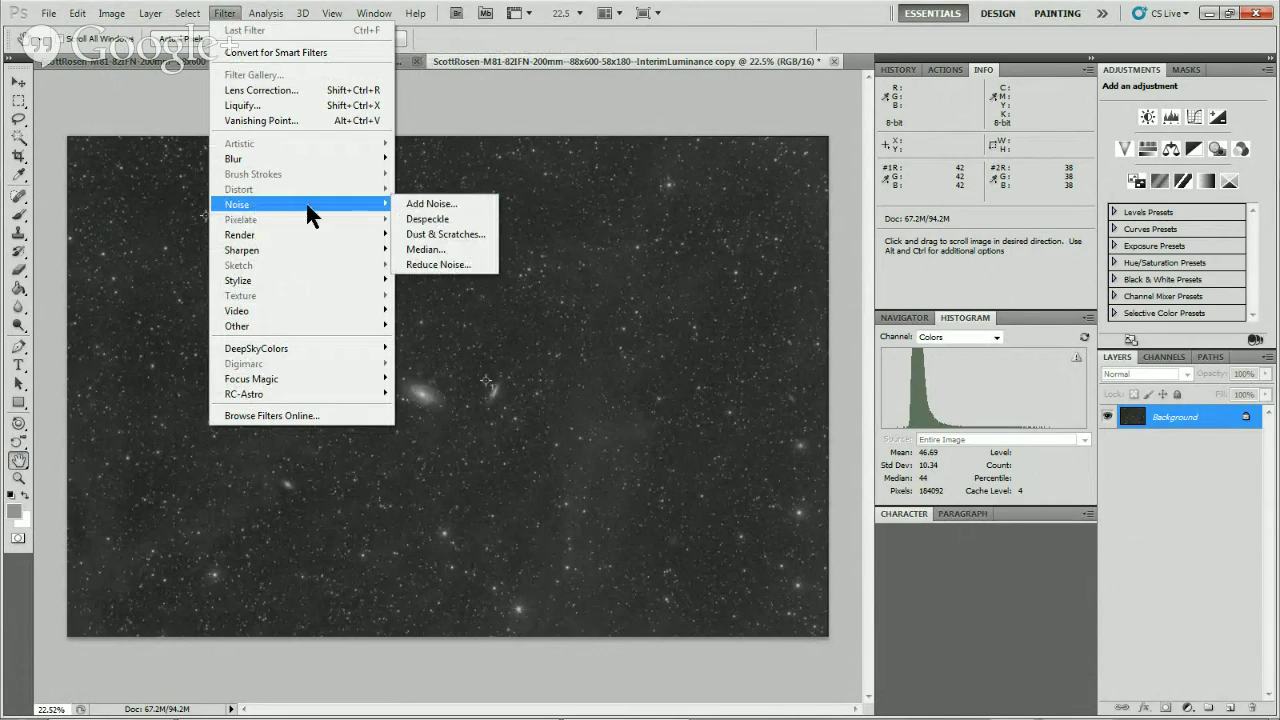
left_click(470, 233)
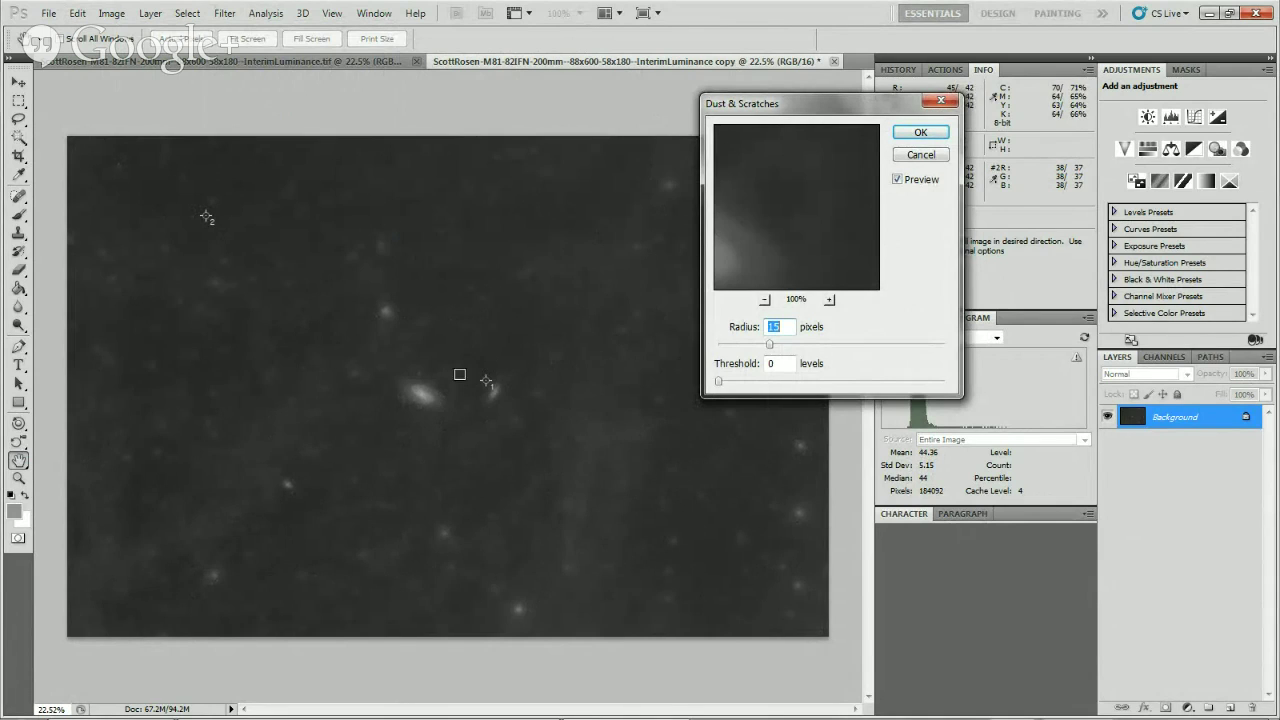
left_click(920, 156)
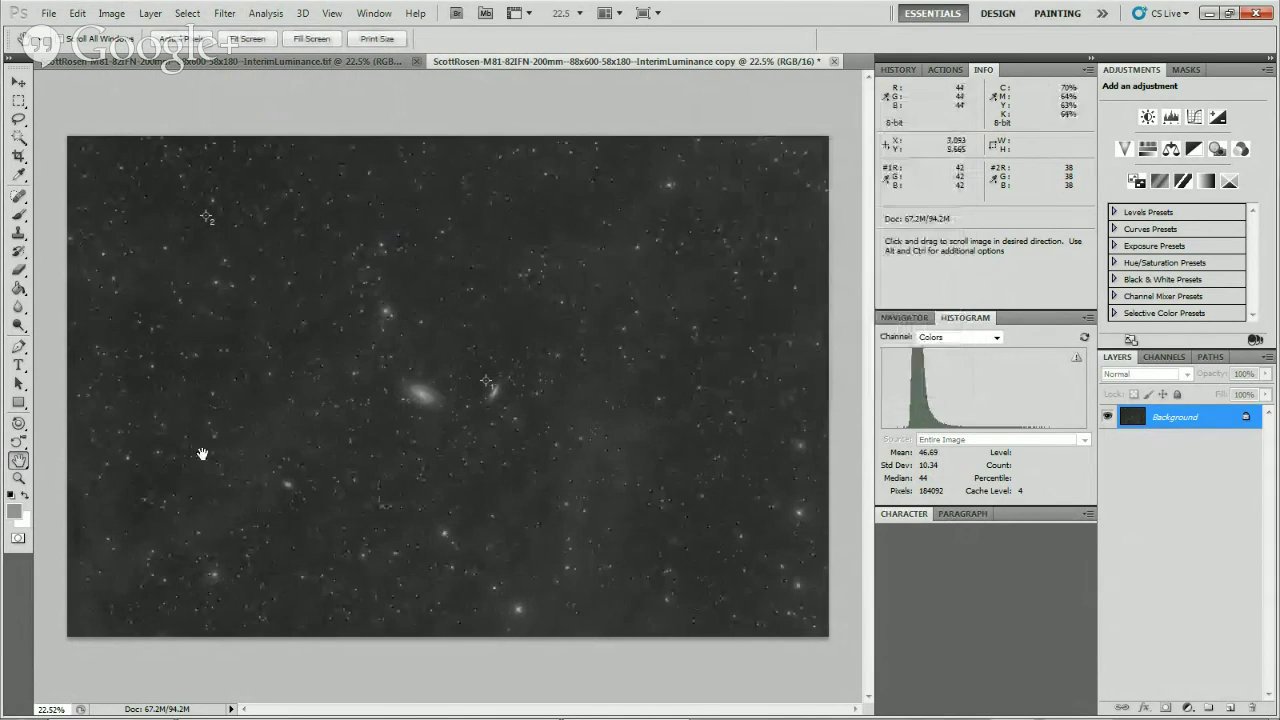
left_click(18, 478)
left_click_drag(200, 323, 398, 452)
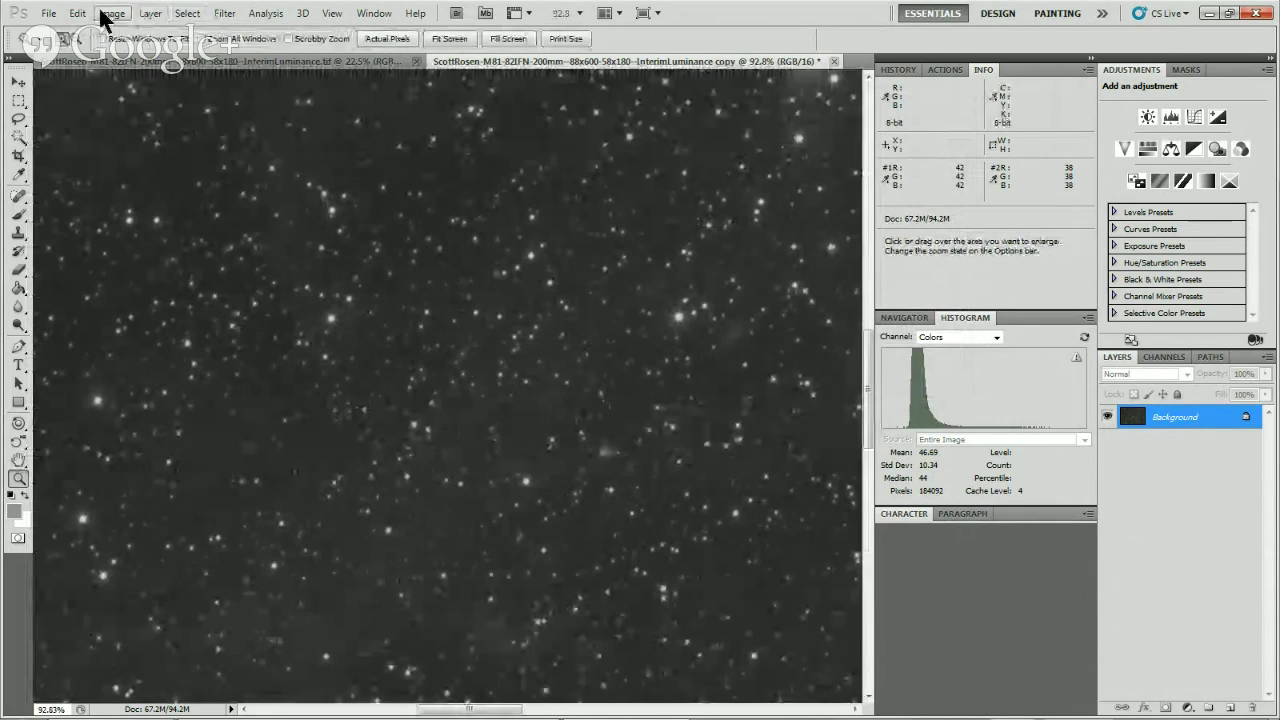
Apply Dust & Scratches at radius 15, threshold 0, then fit the image on screen.
left_click(225, 14)
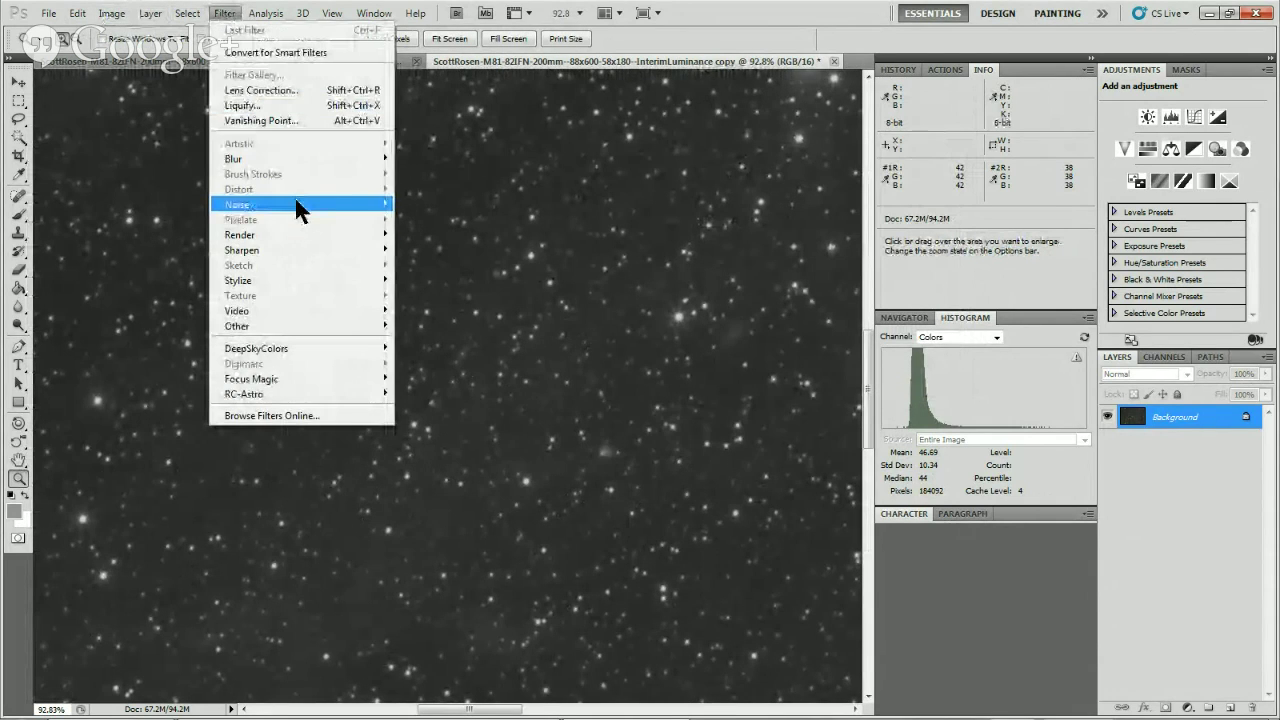
mouse_move(371, 205)
left_click(443, 236)
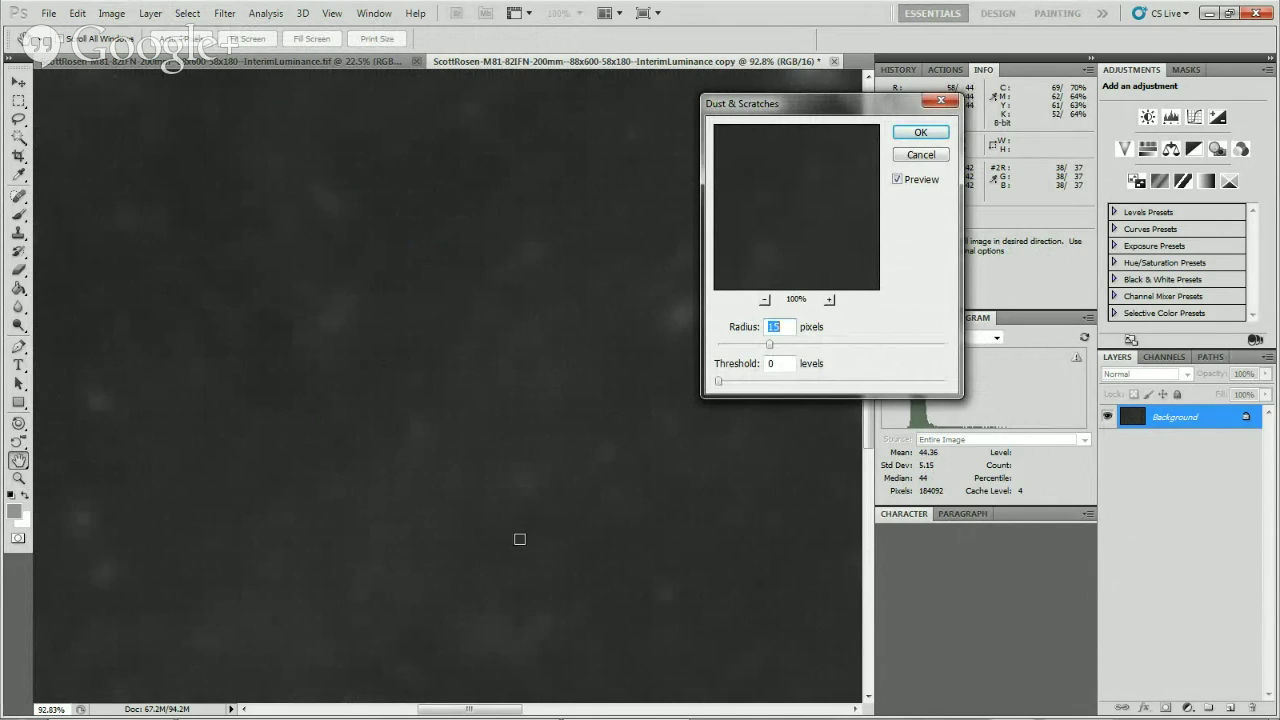
left_click(928, 131)
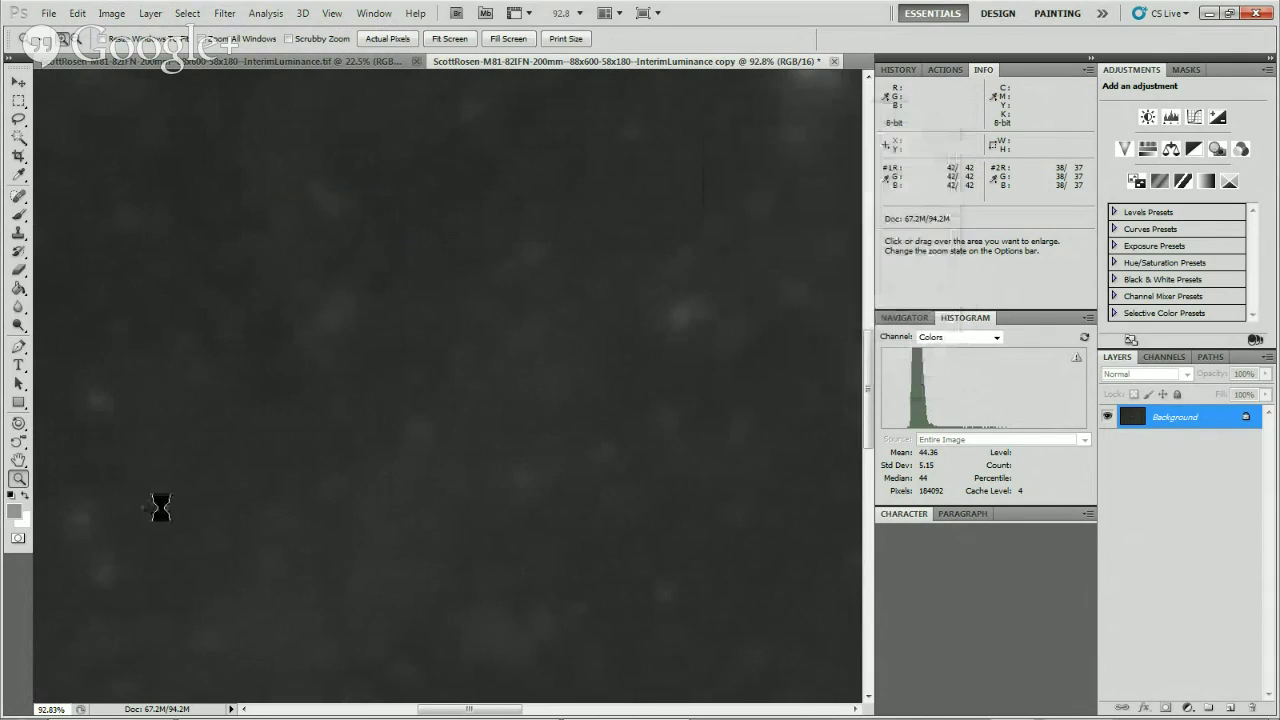
left_click(20, 477)
double_click(19, 460)
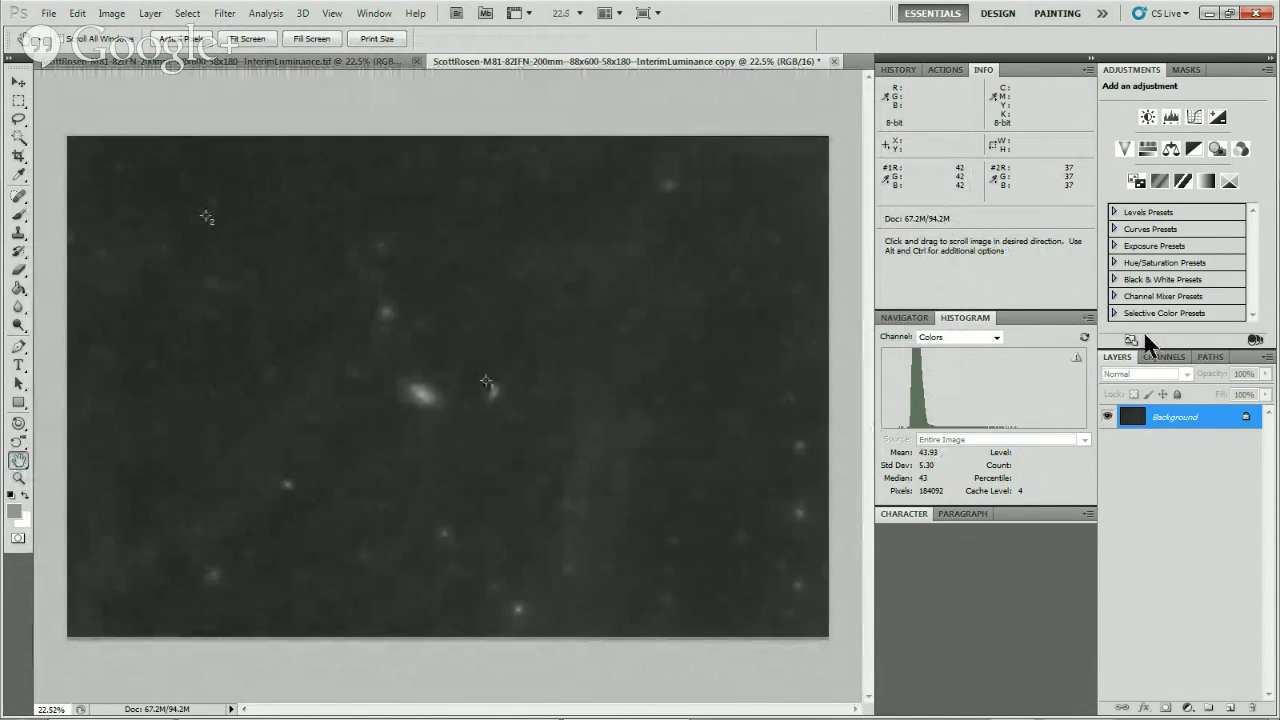
Compare the copy before and after Dust & Scratches in History, then return to InterimLuminance.tif.
left_click(898, 70)
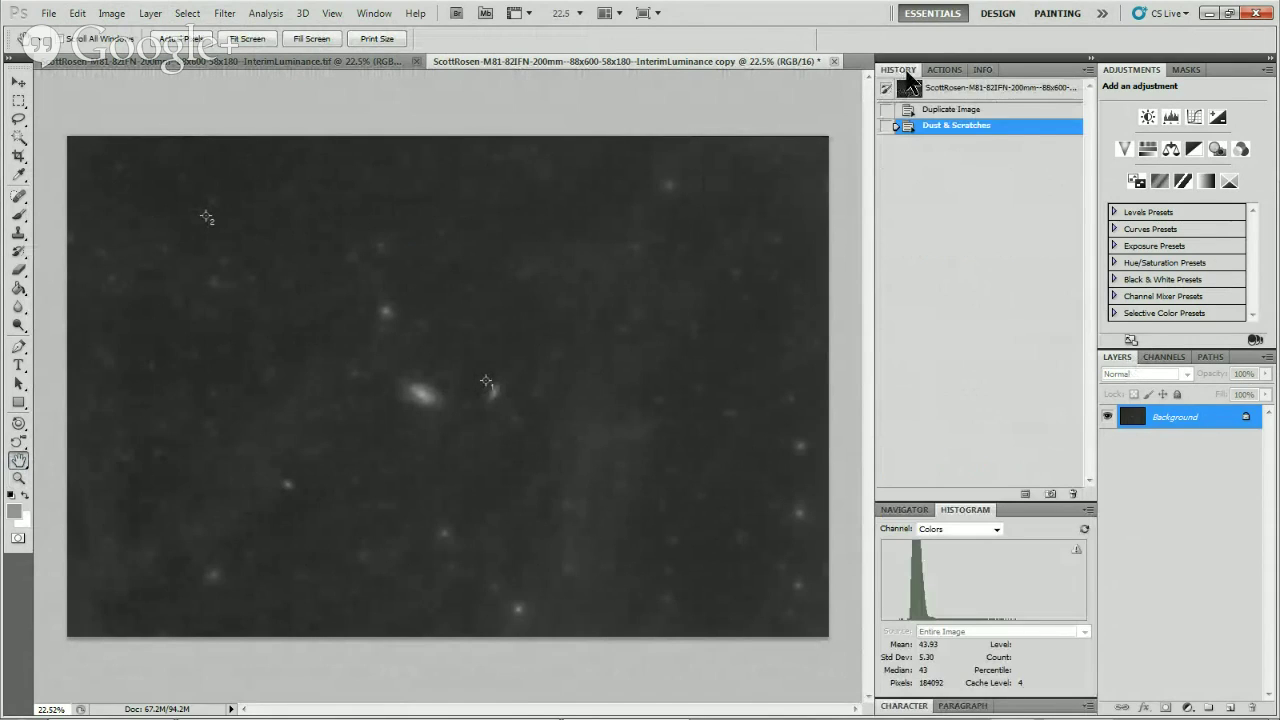
left_click(948, 110)
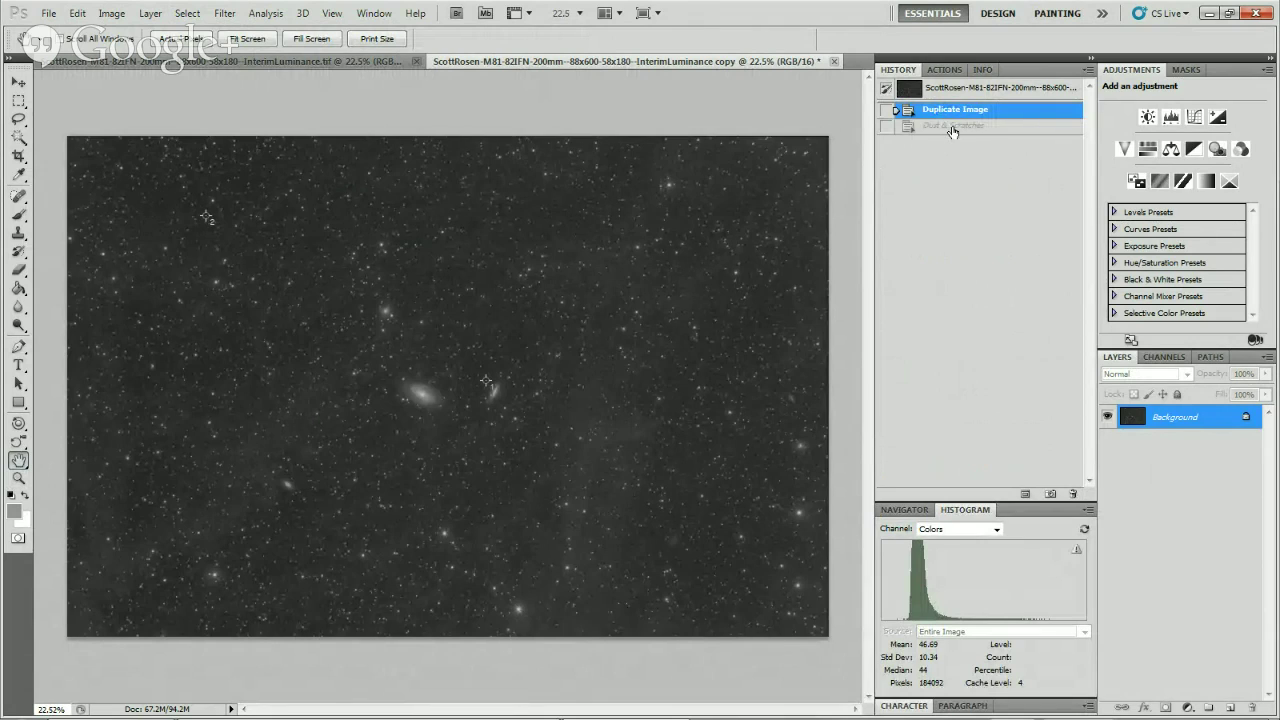
left_click(952, 126)
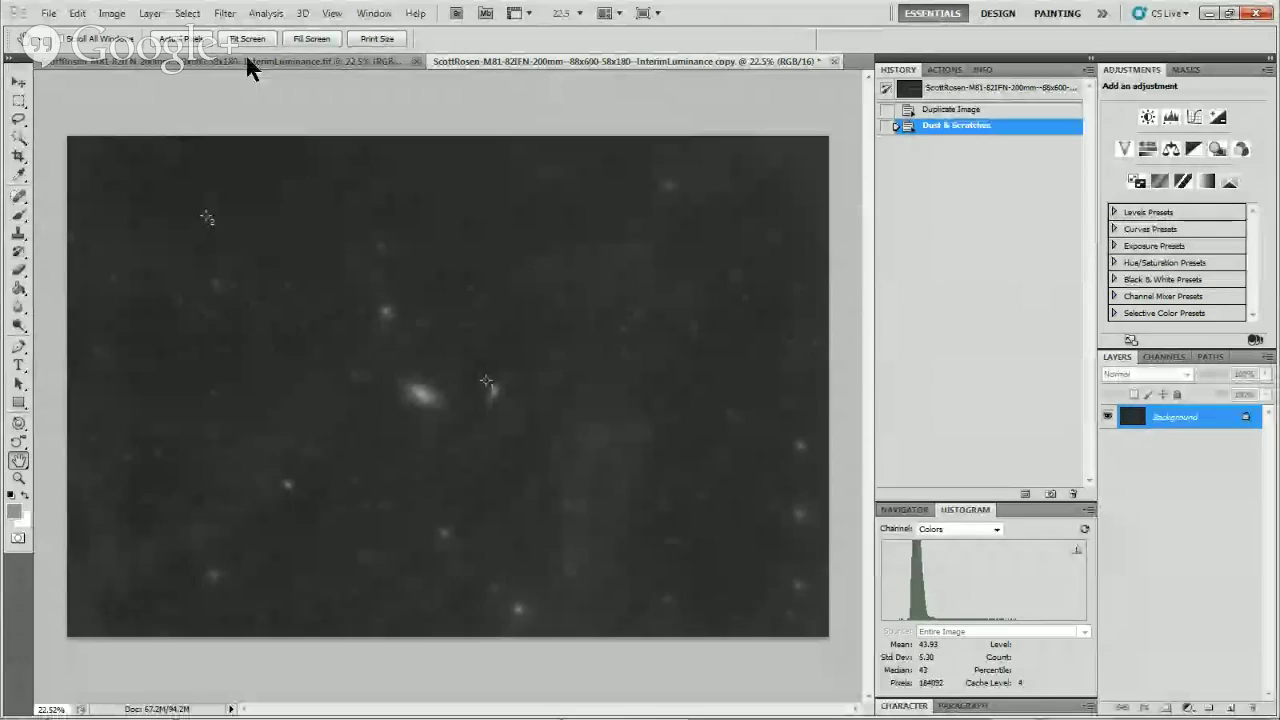
left_click(212, 59)
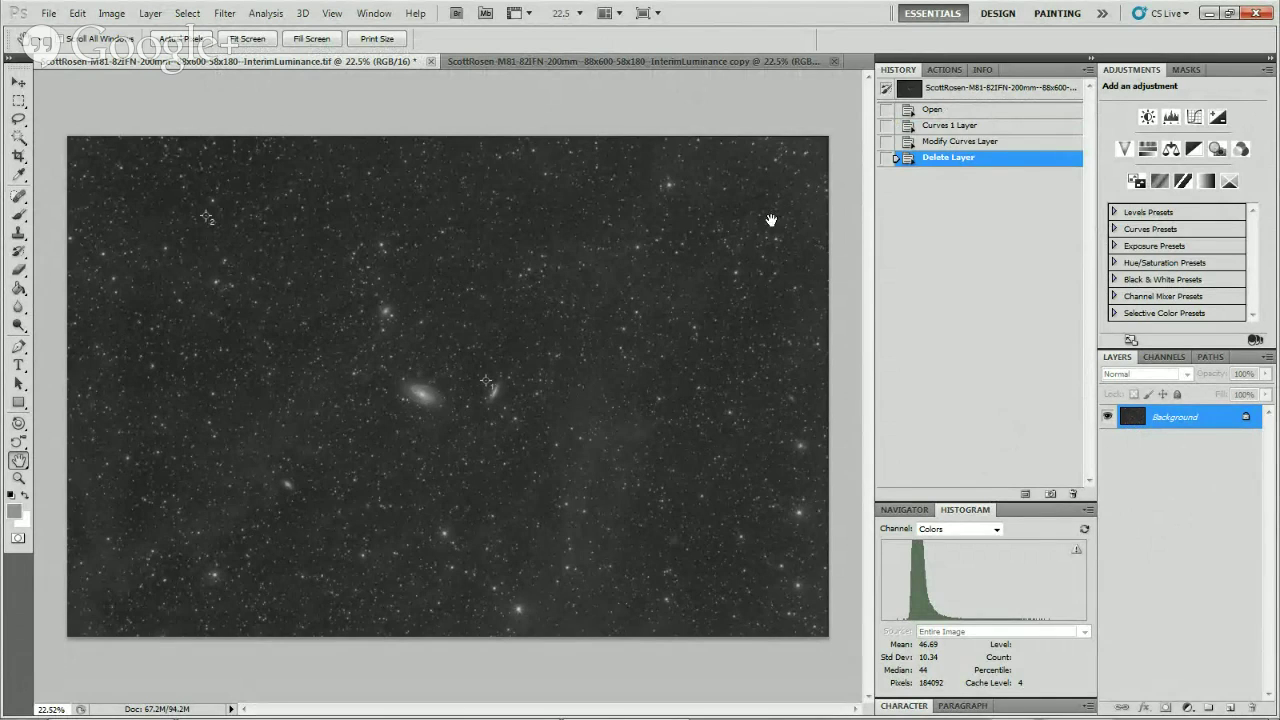
Start Apply Image with the blurred copy as source and Screen blending.
left_click(114, 16)
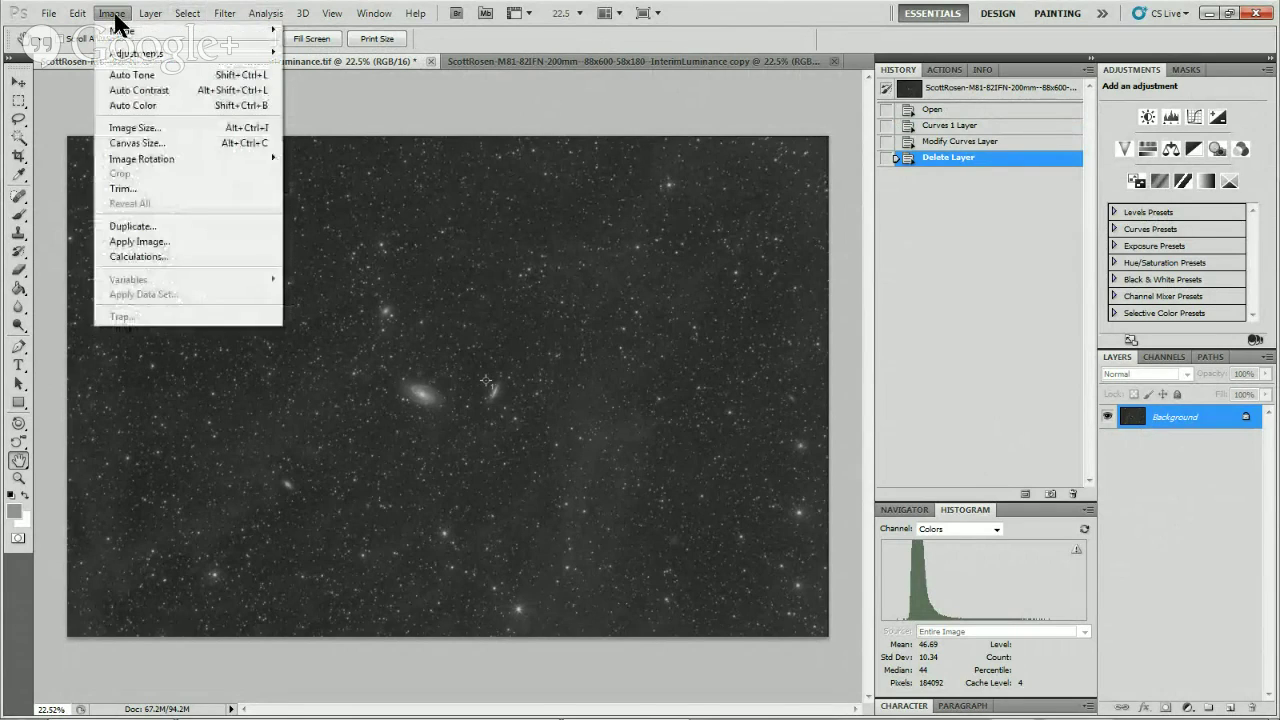
mouse_move(131, 31)
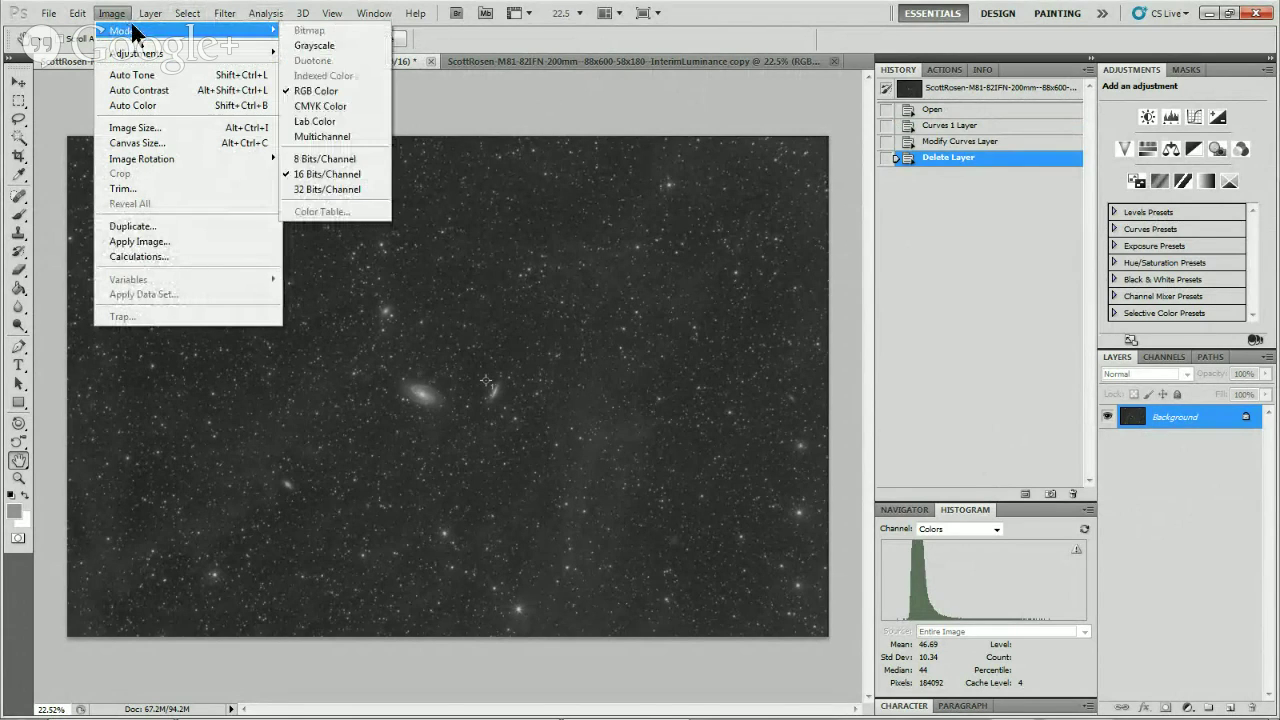
left_click(172, 241)
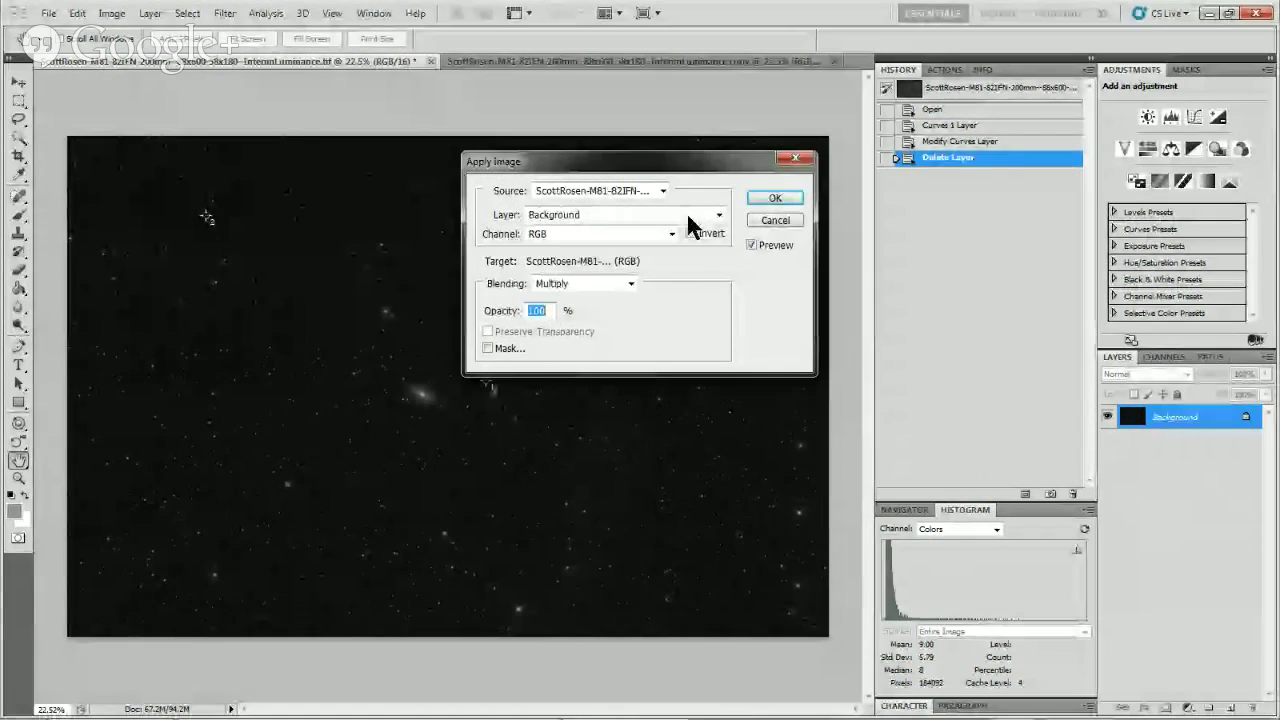
left_click(662, 190)
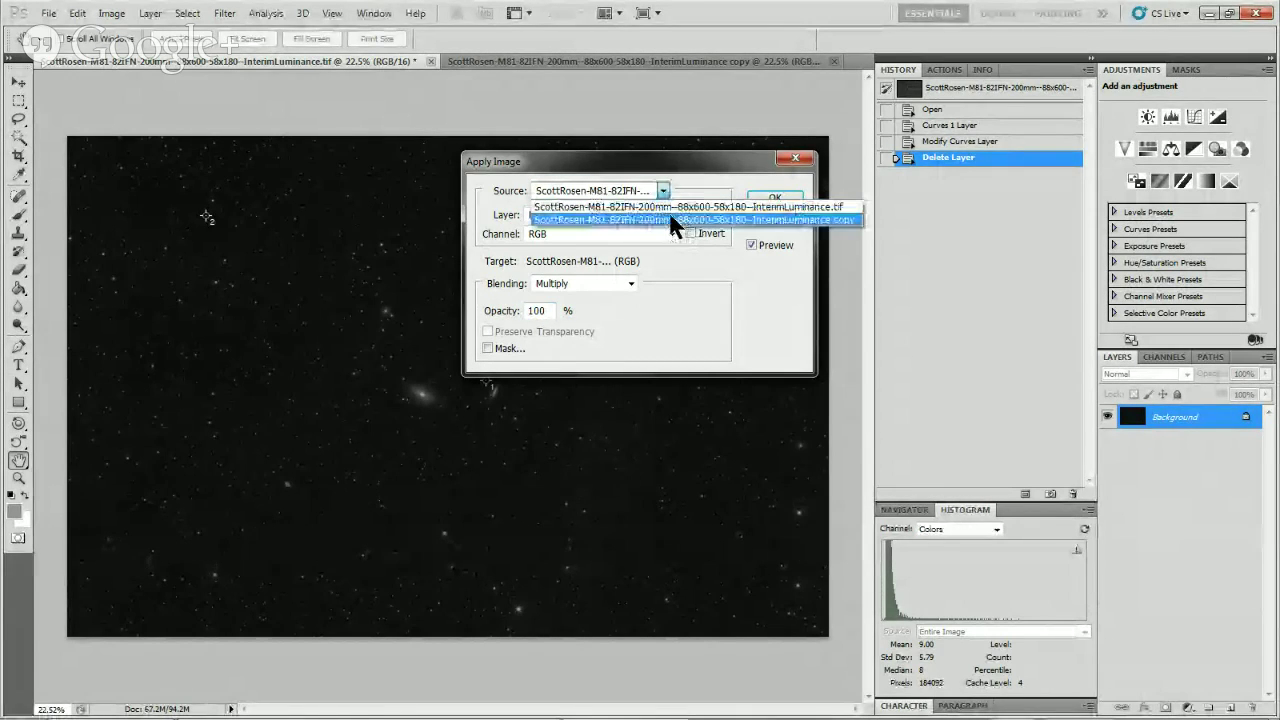
left_click(692, 219)
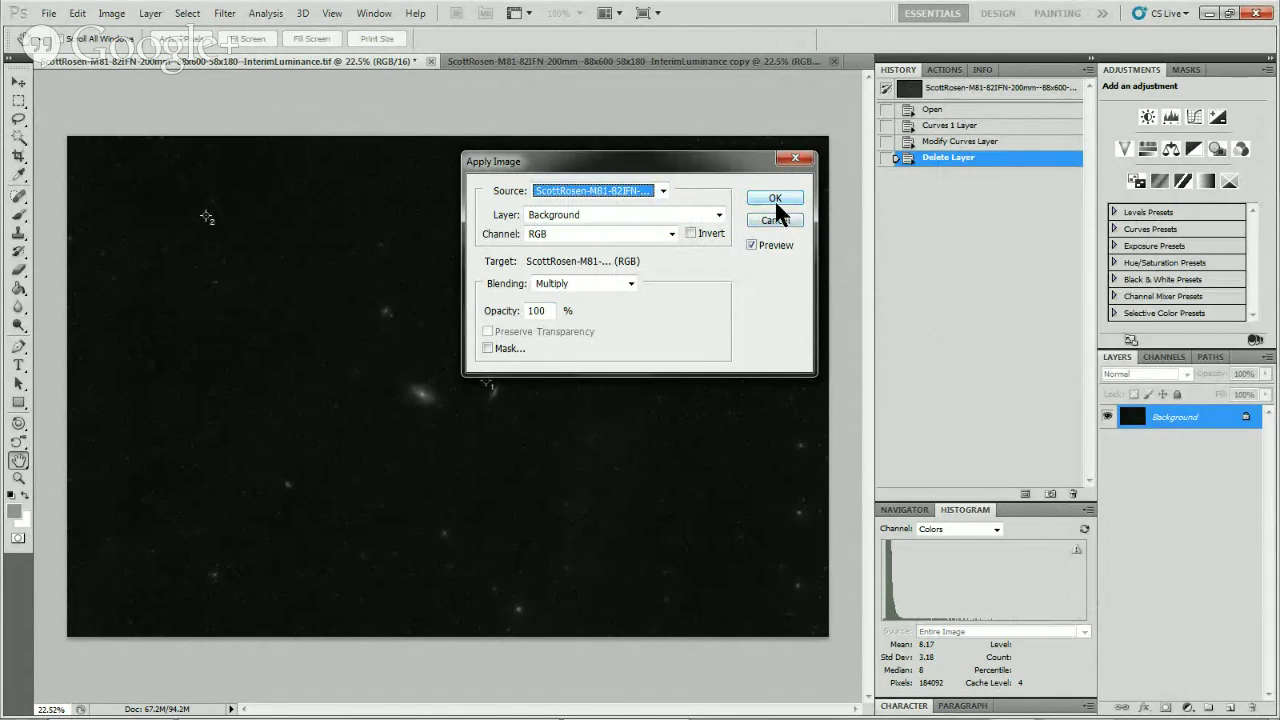
left_click(627, 281)
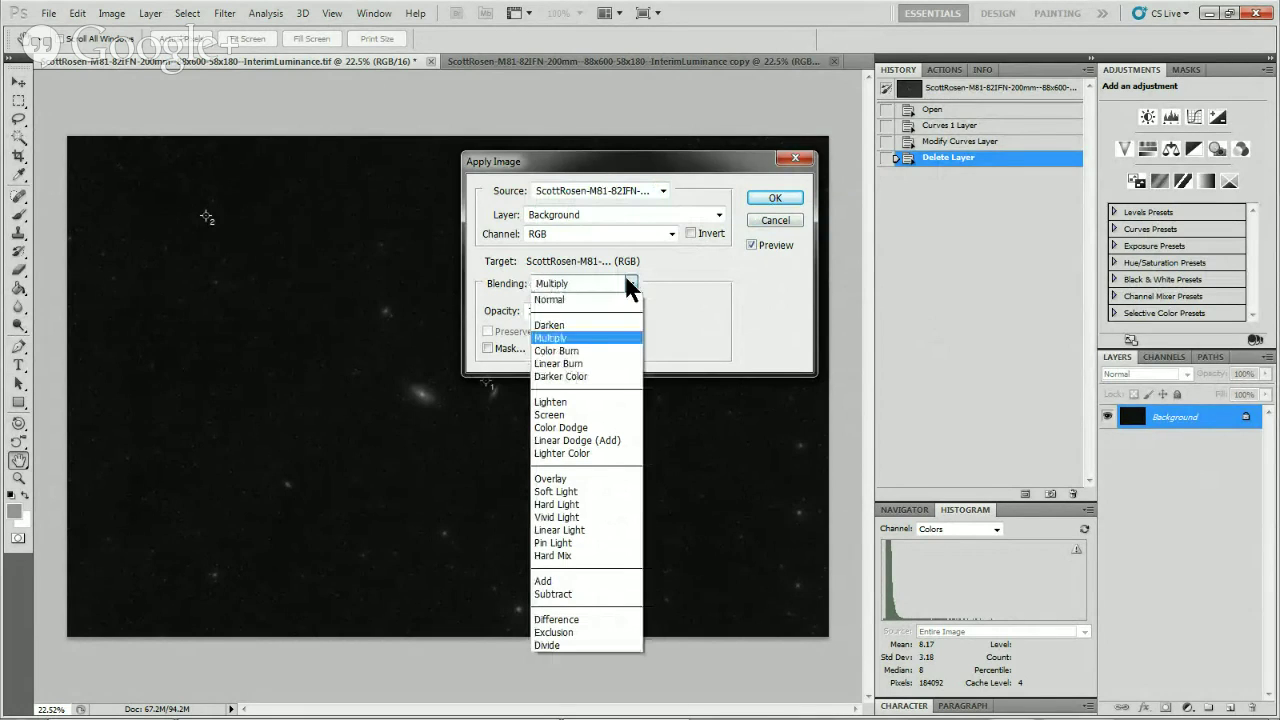
left_click(591, 414)
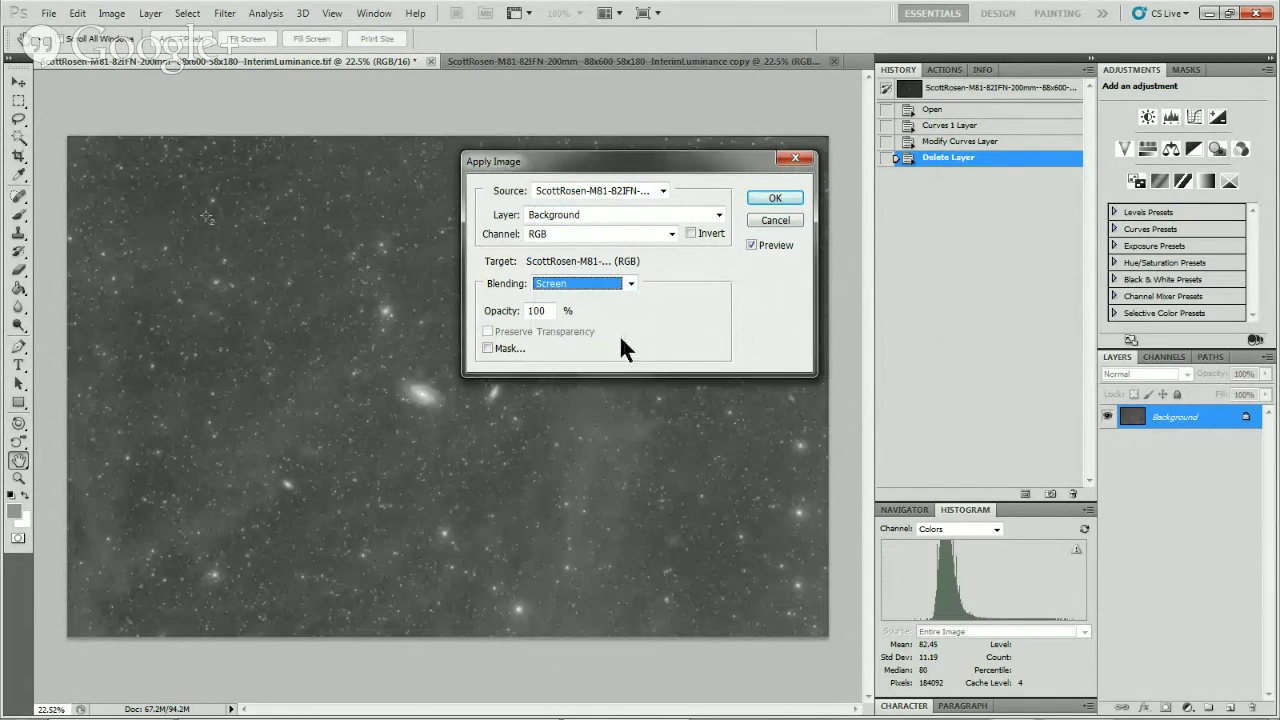
Mask the Screen blend with the inverted Gray channel at 100% opacity and apply it.
left_click(487, 348)
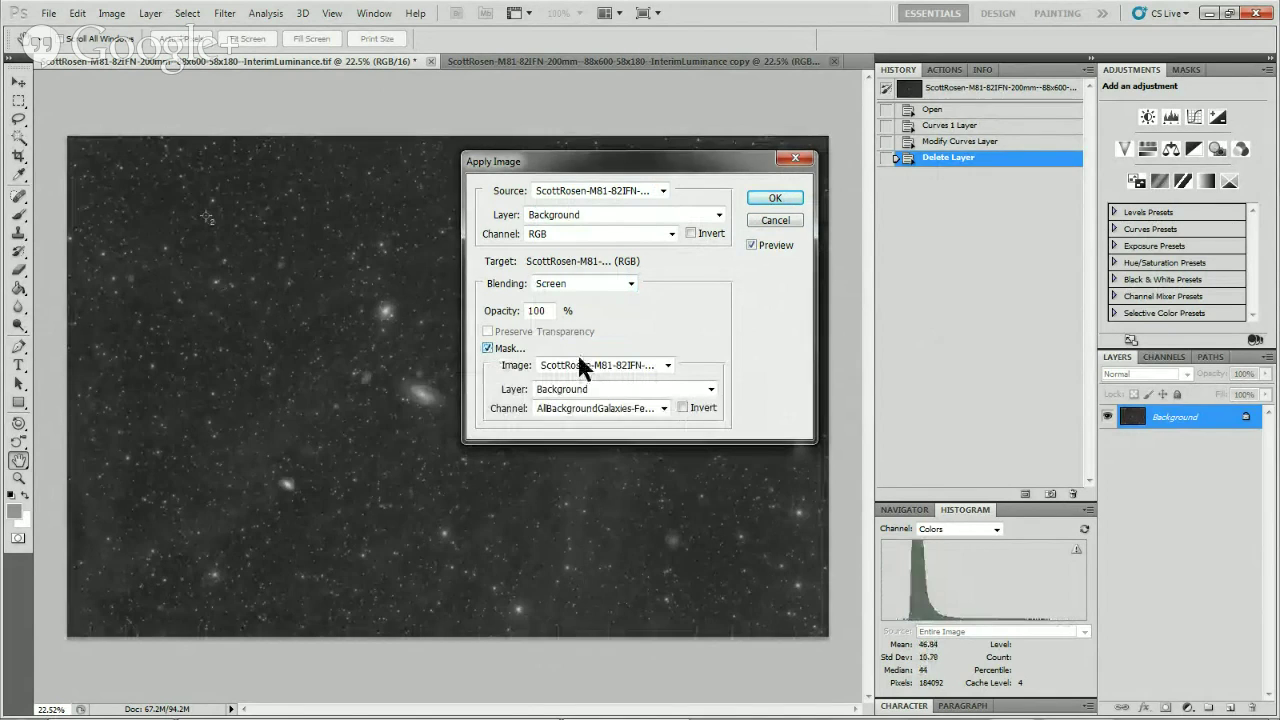
left_click(662, 408)
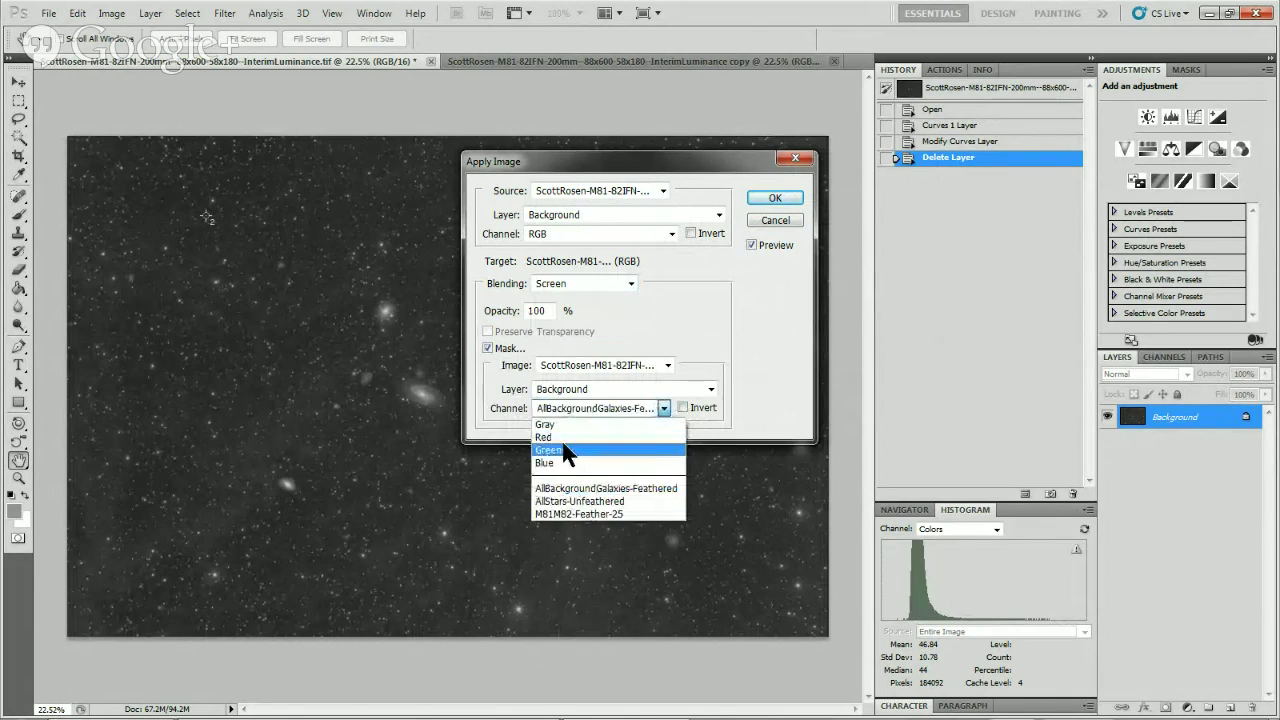
left_click(556, 424)
left_click(683, 407)
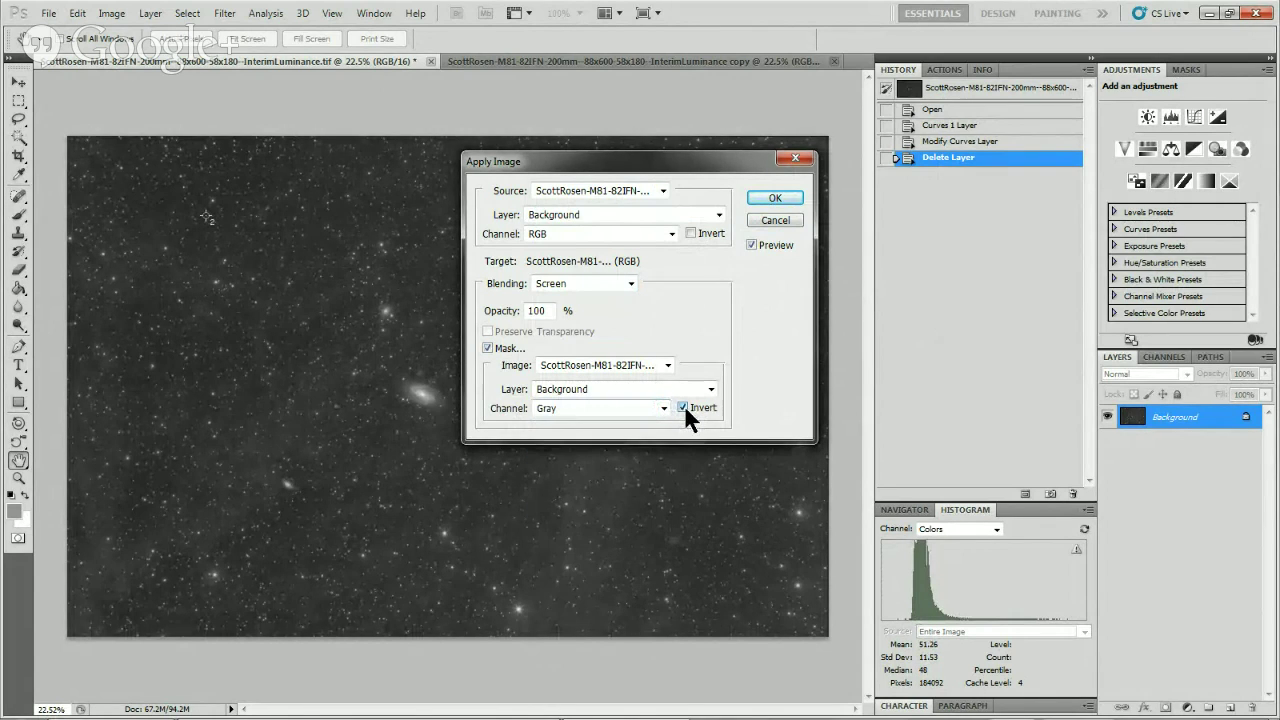
left_click_drag(678, 171, 1014, 66)
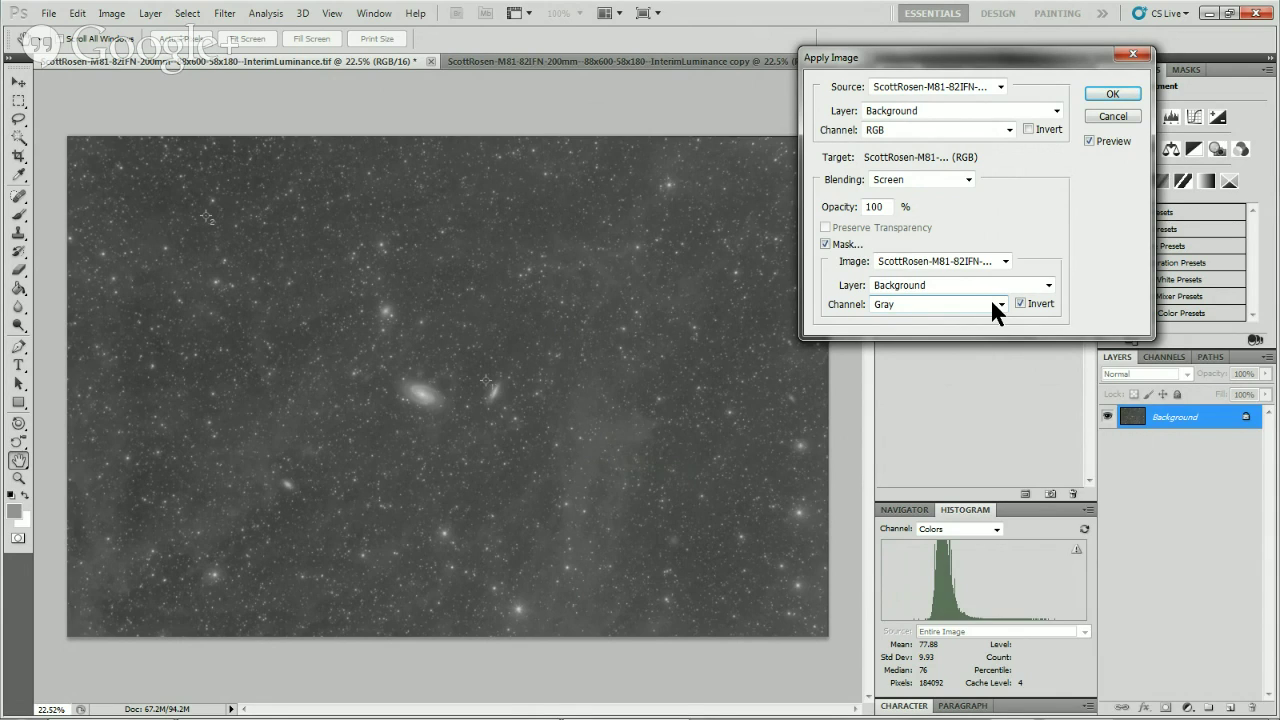
left_click(1107, 92)
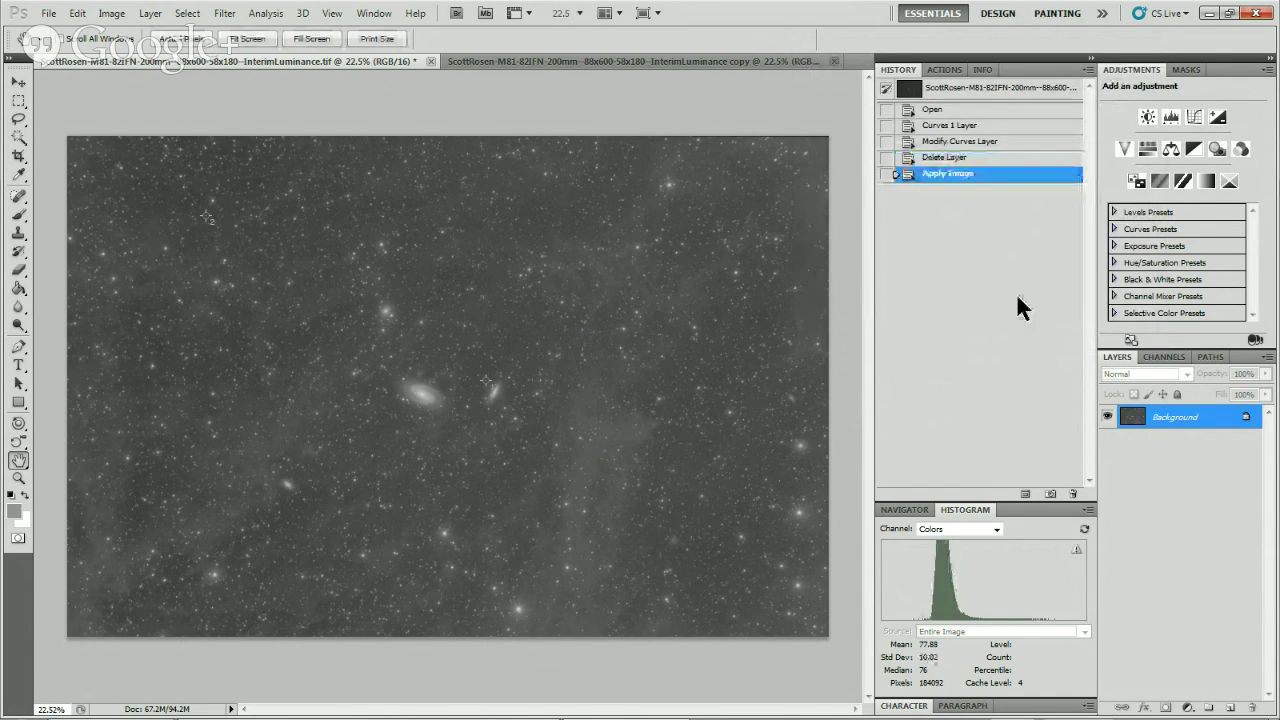
Zoom in, toggle History between Open and Apply Image, then fit the image.
left_click(18, 478)
left_click_drag(208, 316, 377, 437)
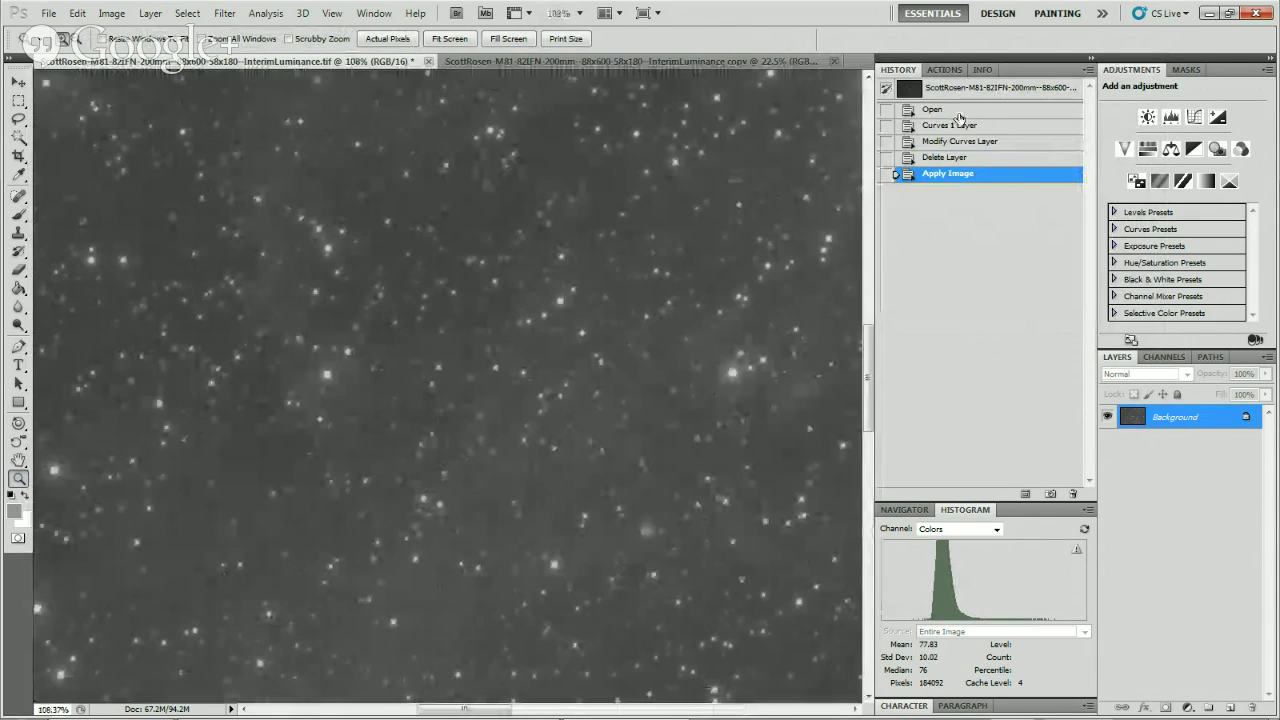
left_click(936, 110)
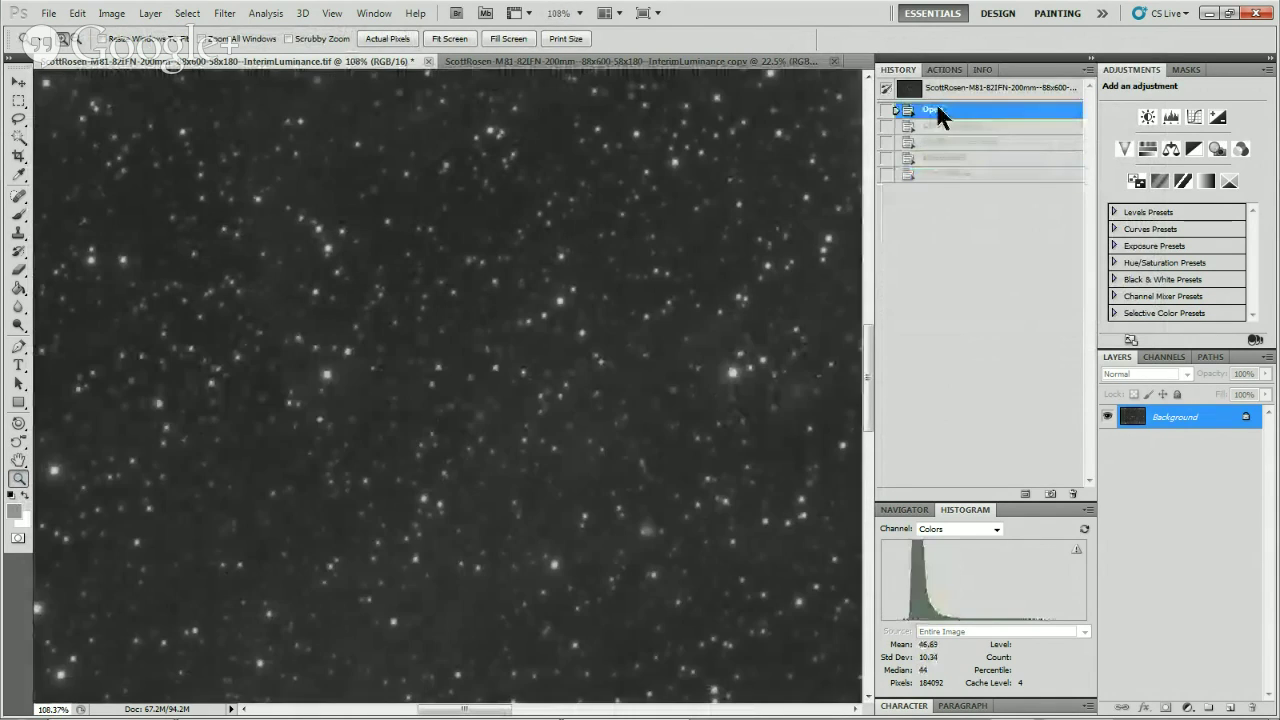
left_click(942, 174)
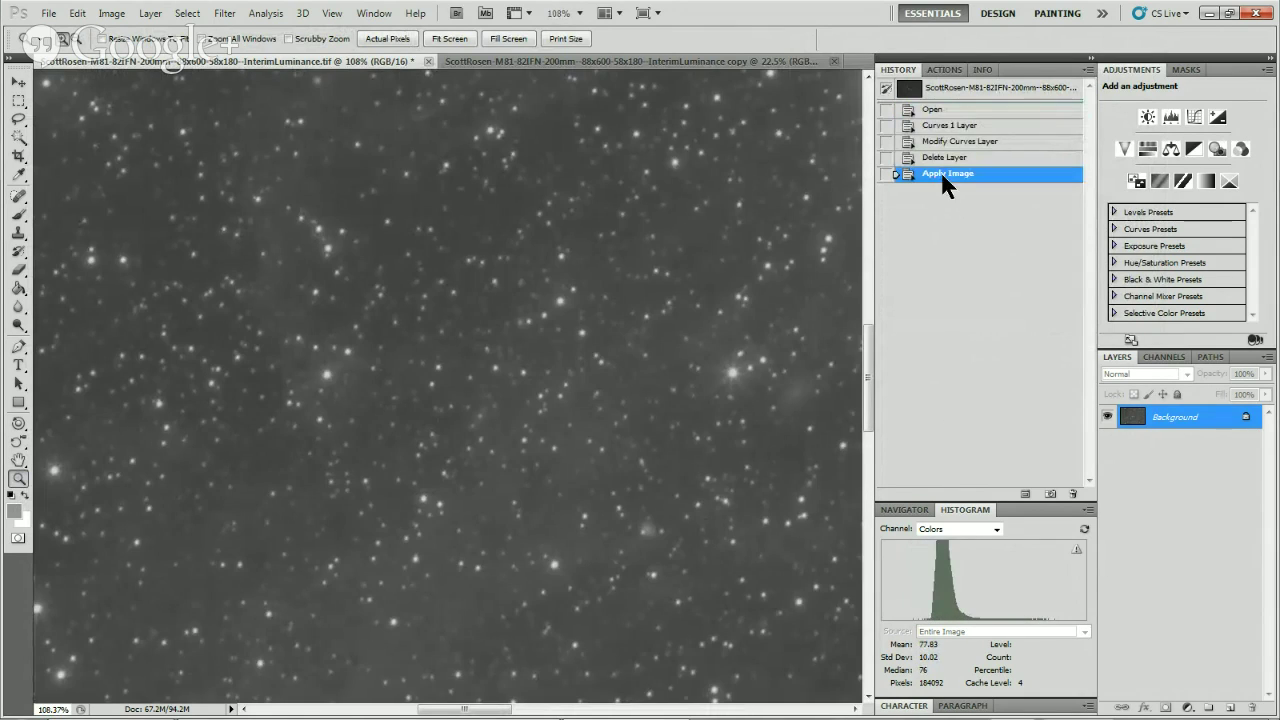
double_click(19, 460)
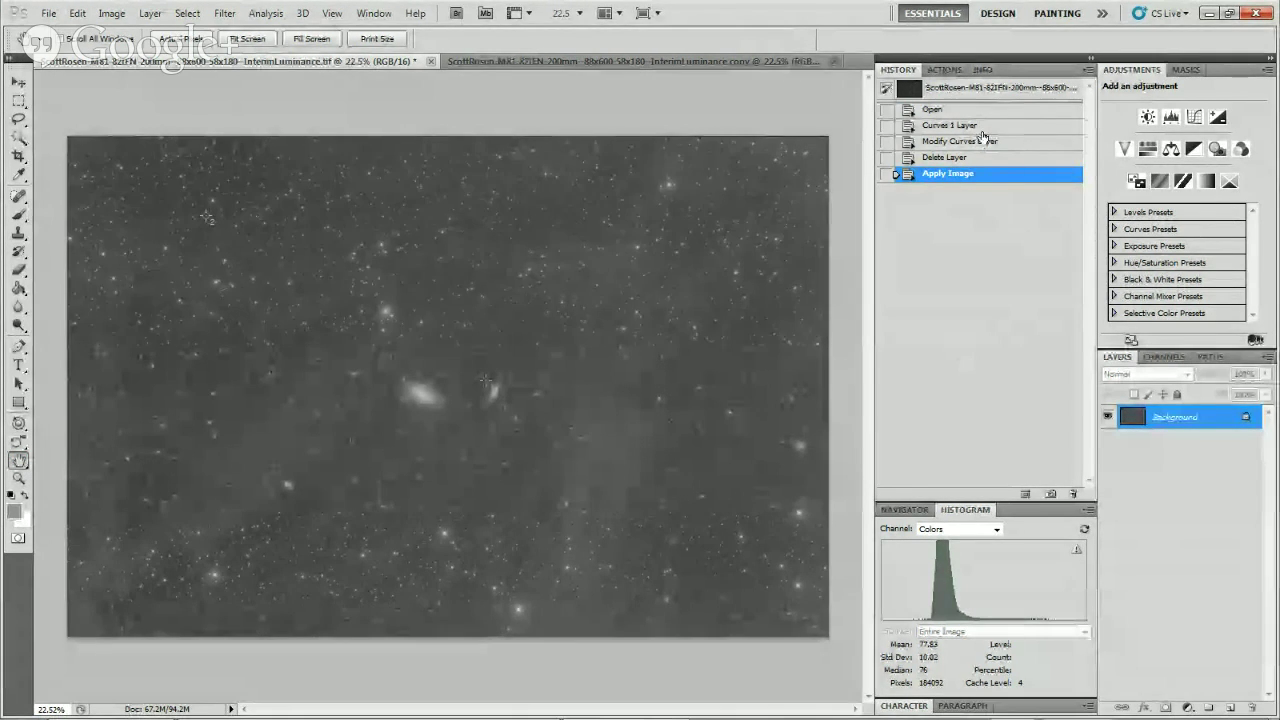
Compare original and Apply Image result across the whole frame using the Info readout.
left_click(956, 111)
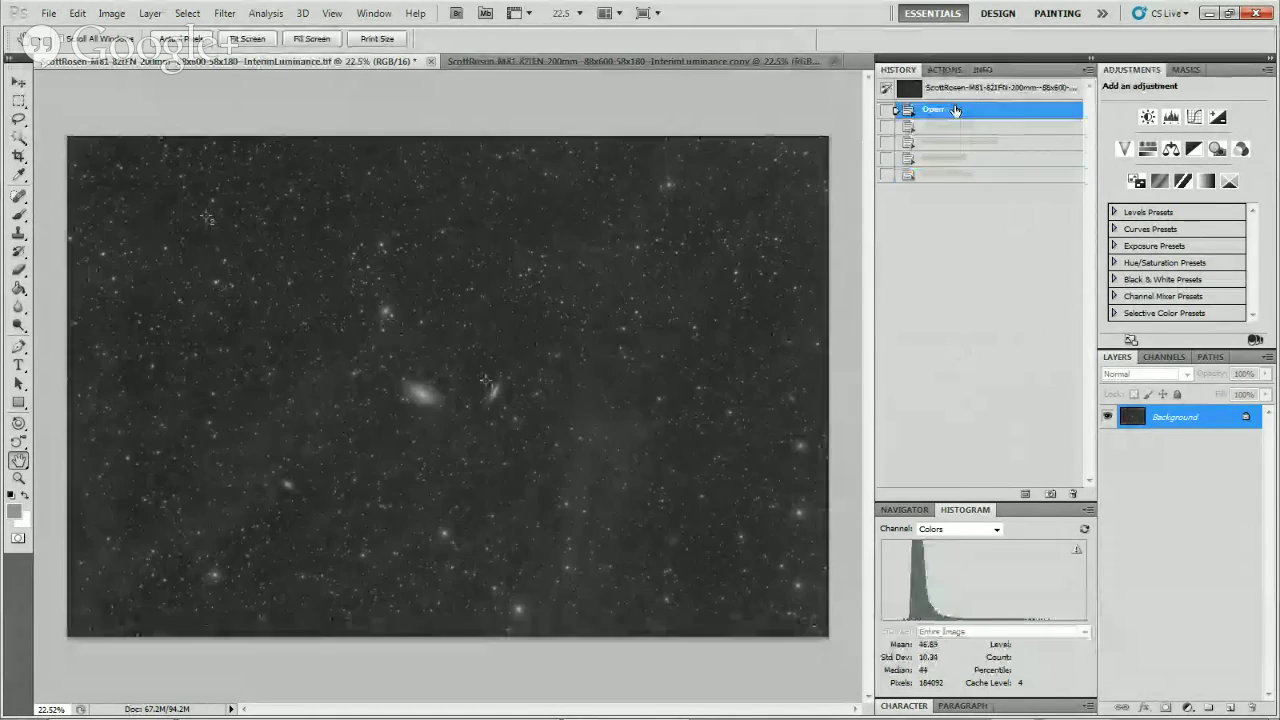
left_click(983, 70)
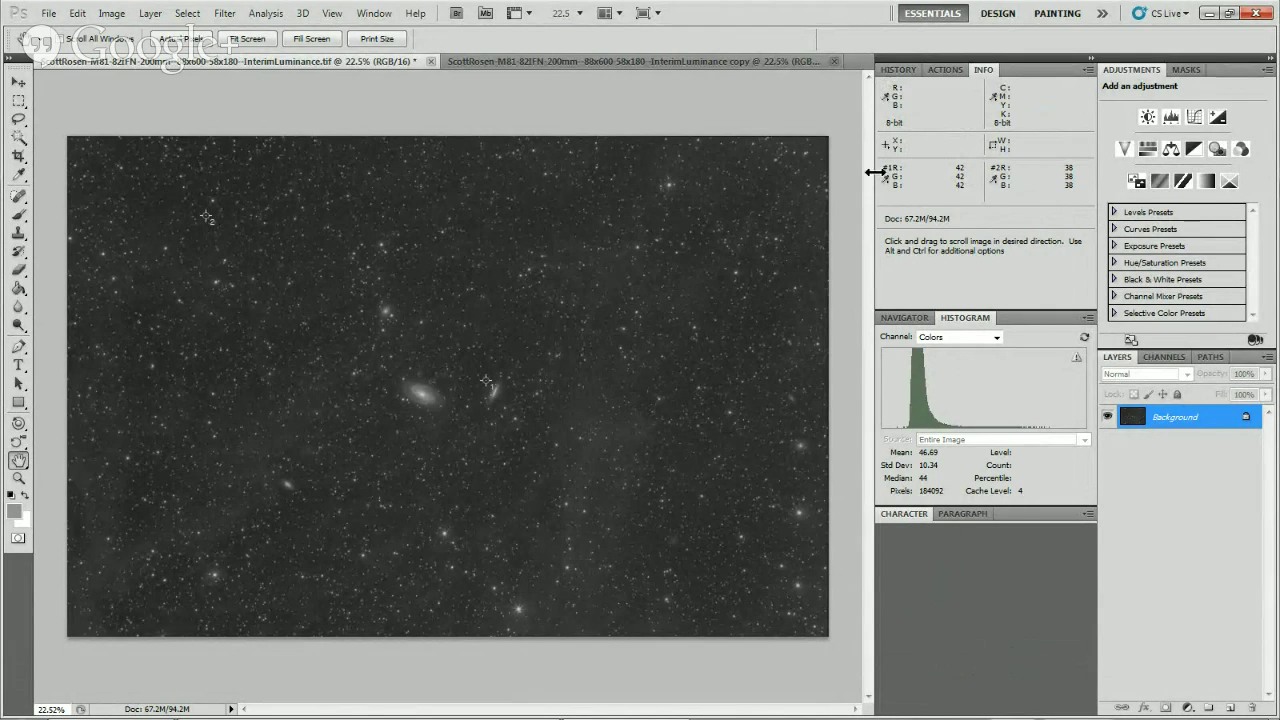
left_click(905, 70)
left_click(956, 176)
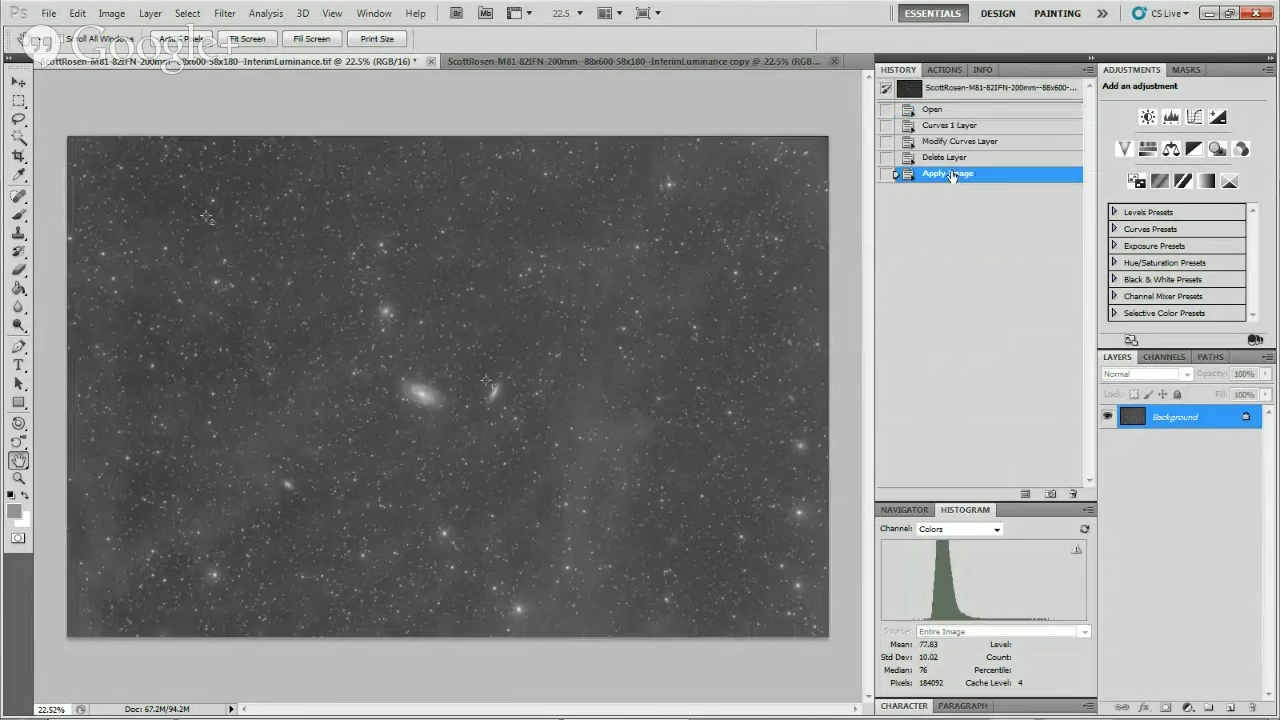
left_click(986, 72)
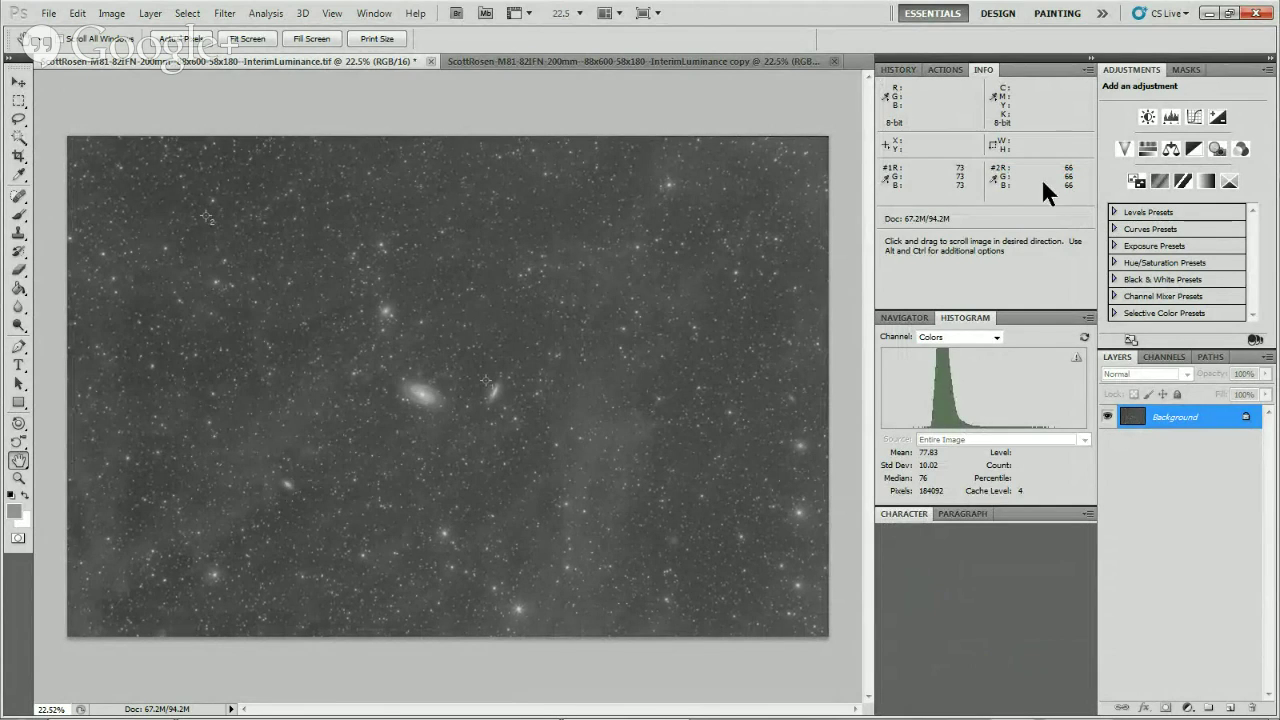
left_click(108, 14)
Apply a Levels adjustment with the black input point raised to 33.
mouse_move(157, 48)
left_click(363, 68)
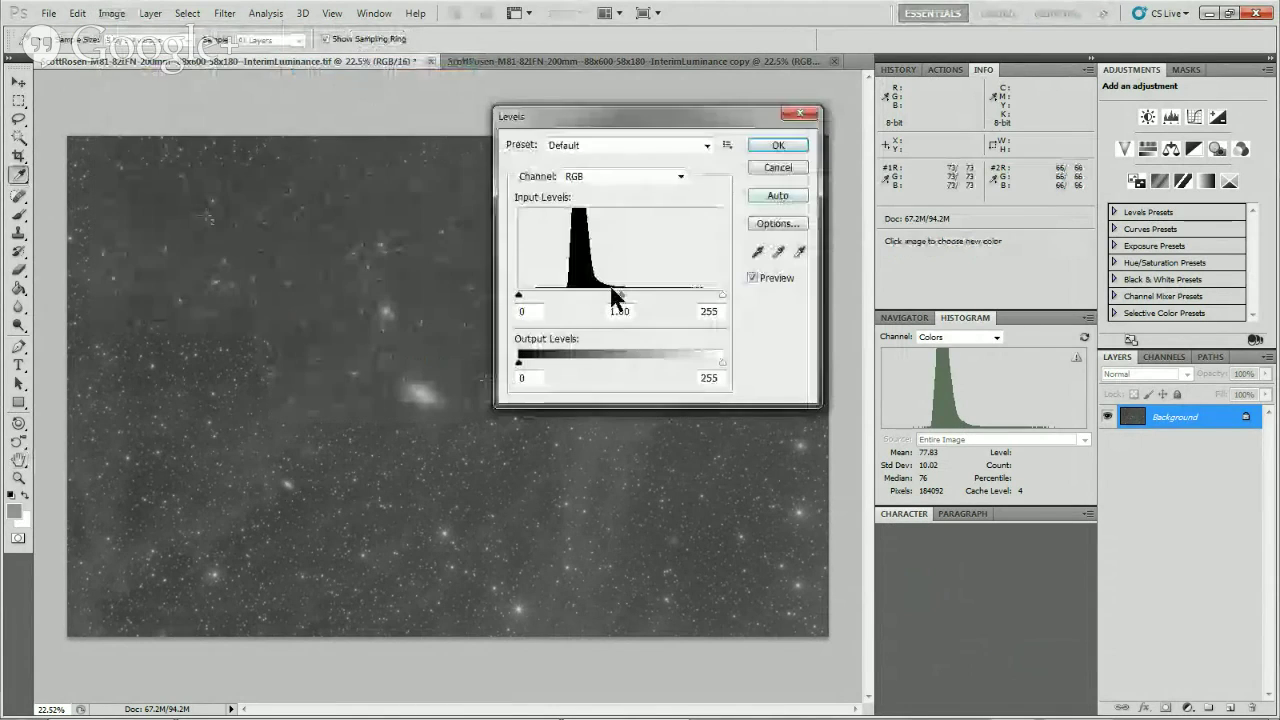
left_click_drag(520, 294, 545, 296)
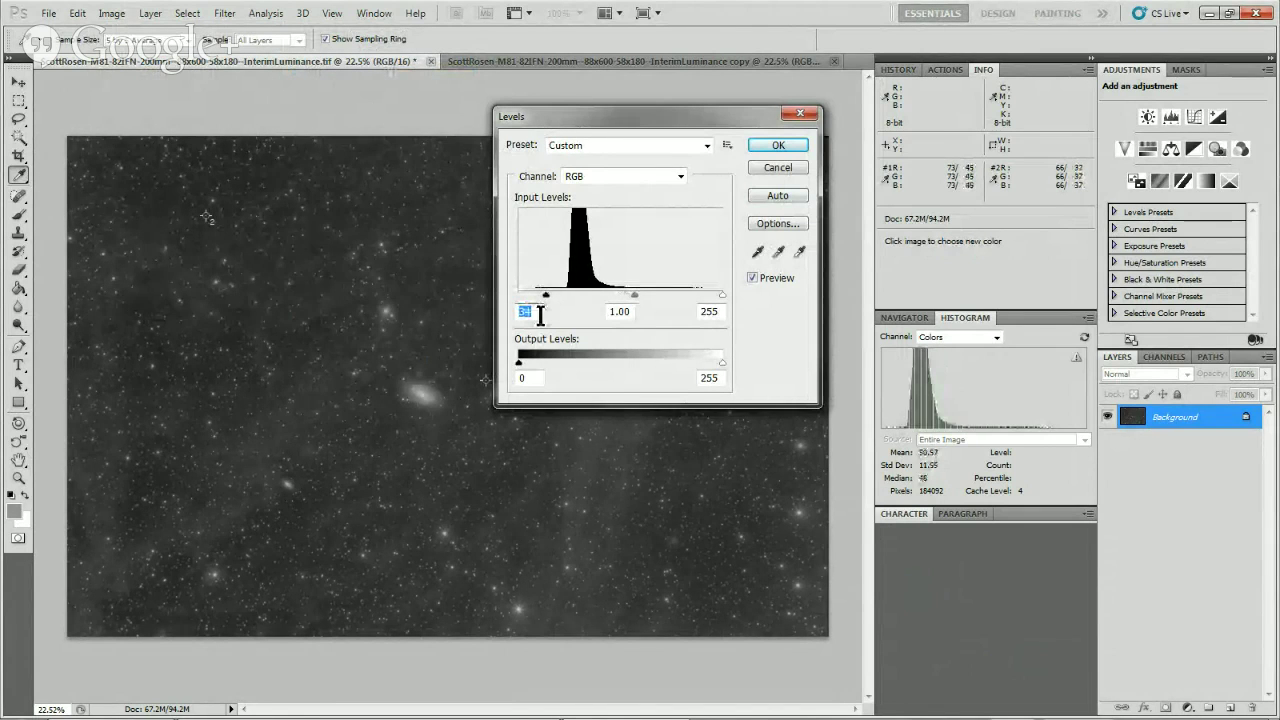
key("Up")
key("Down")
key("Down")
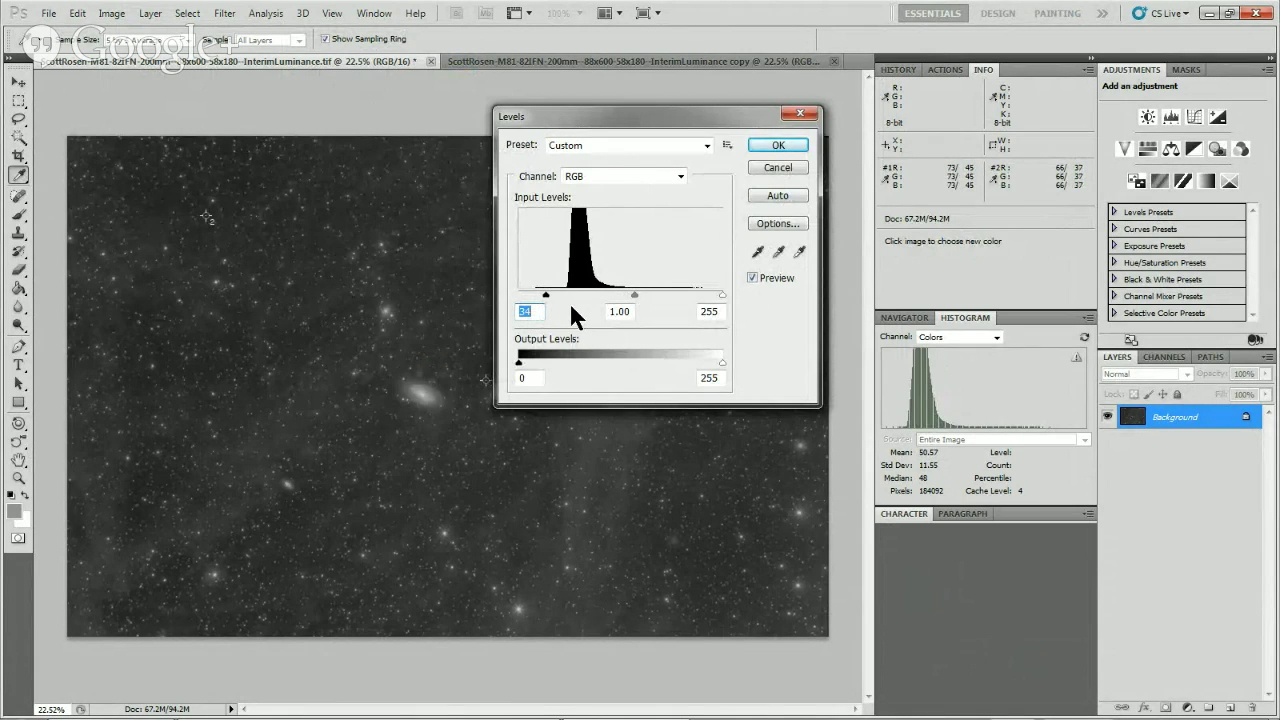
left_click(780, 145)
key("h")
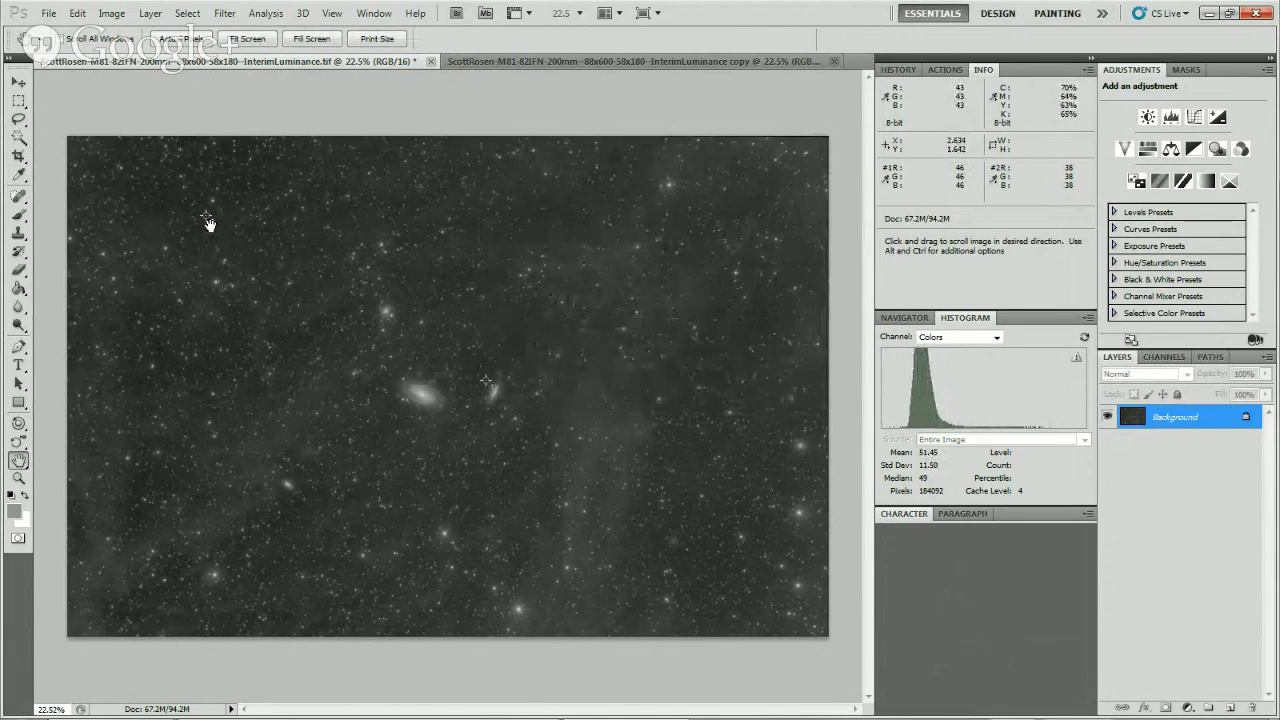
Toggle History between Open and Levels to compare the full image.
left_click(905, 69)
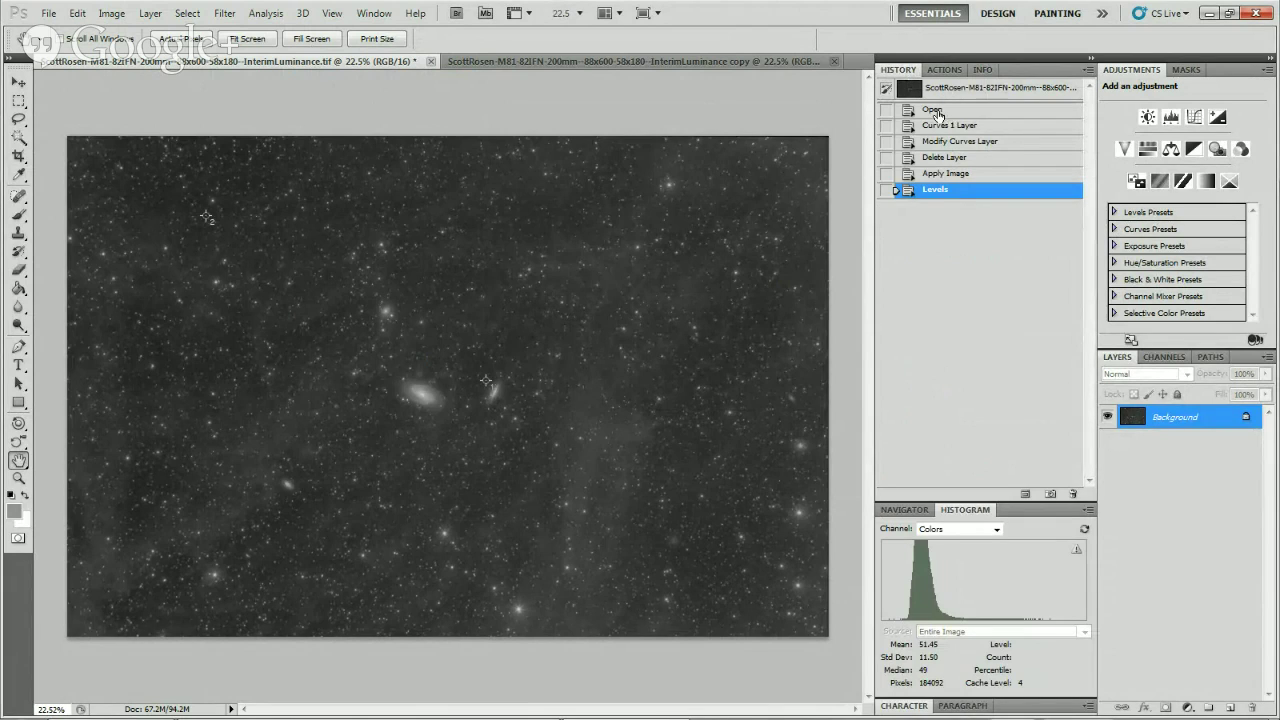
left_click(936, 112)
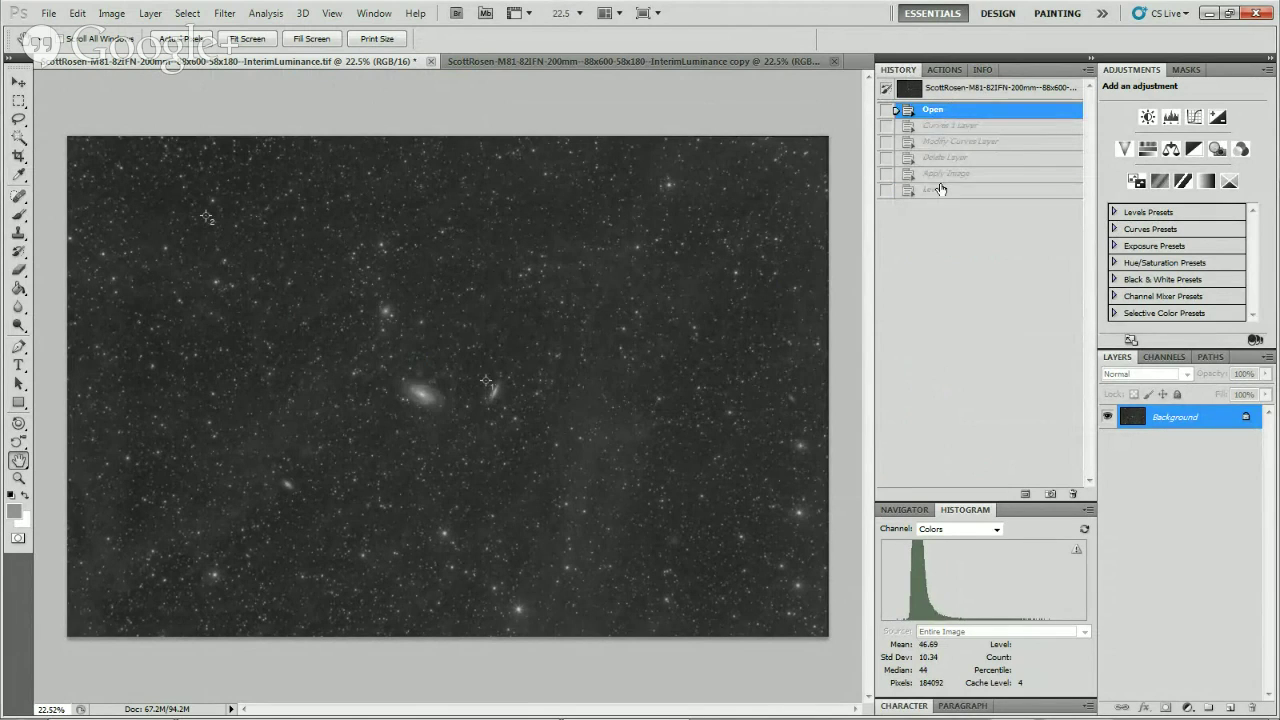
left_click(939, 190)
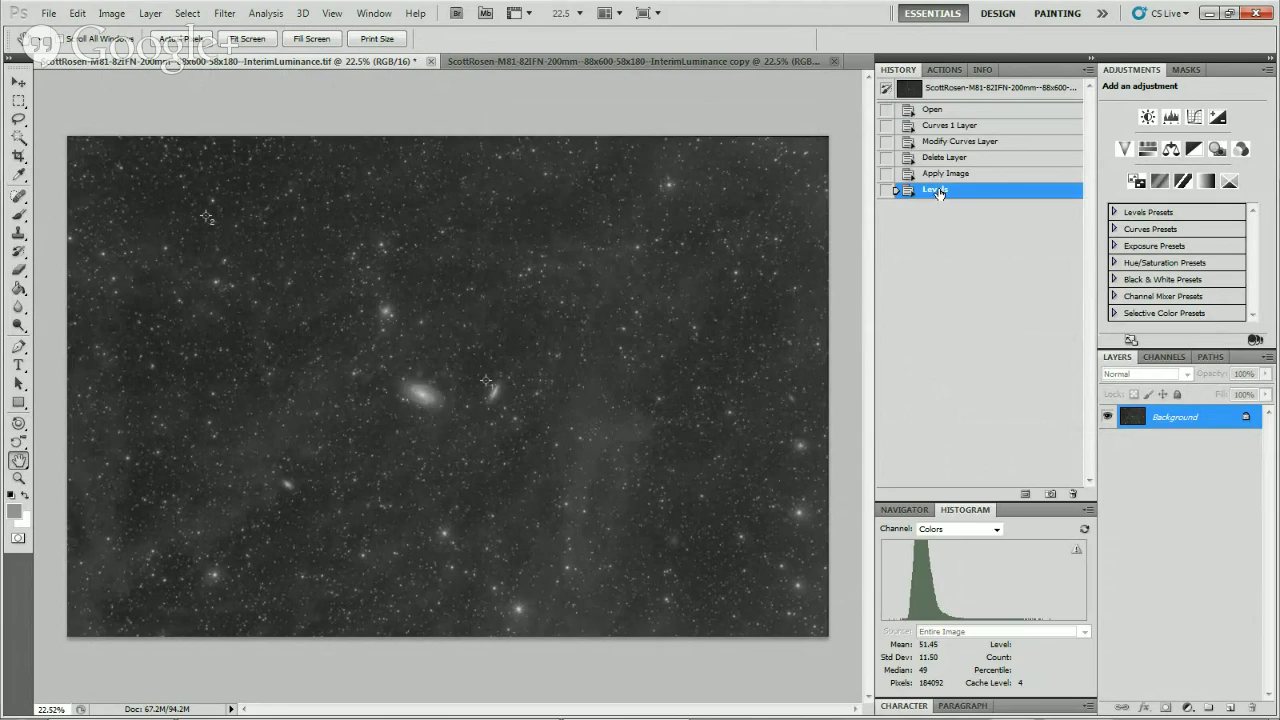
left_click(938, 112)
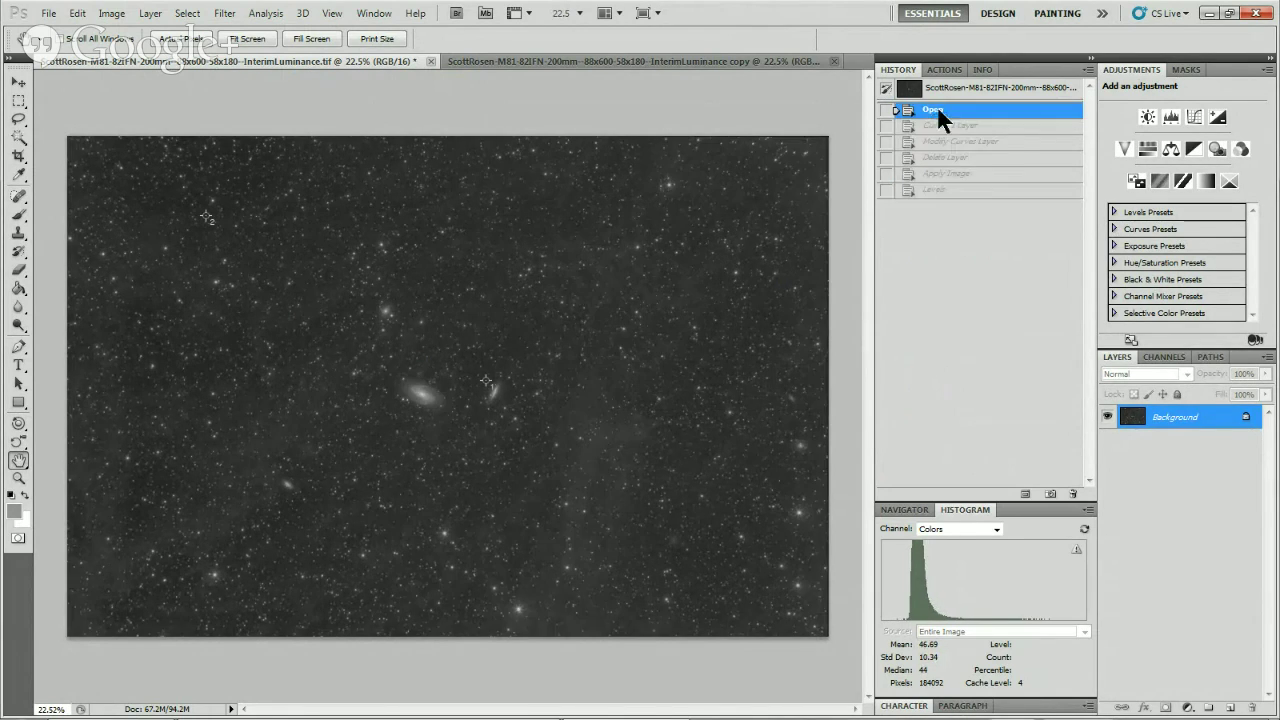
left_click(938, 191)
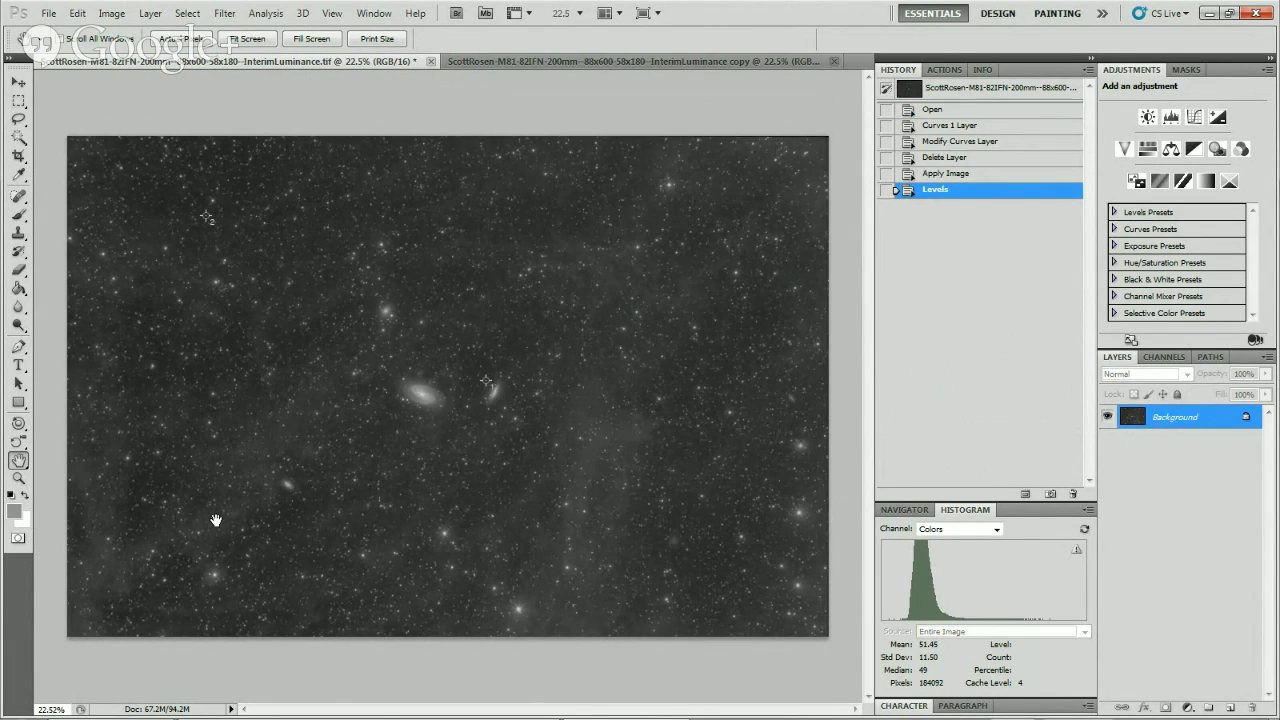
Zoom into the spiral galaxy region and compare Open versus Levels again.
left_click(18, 478)
left_click_drag(207, 295, 459, 434)
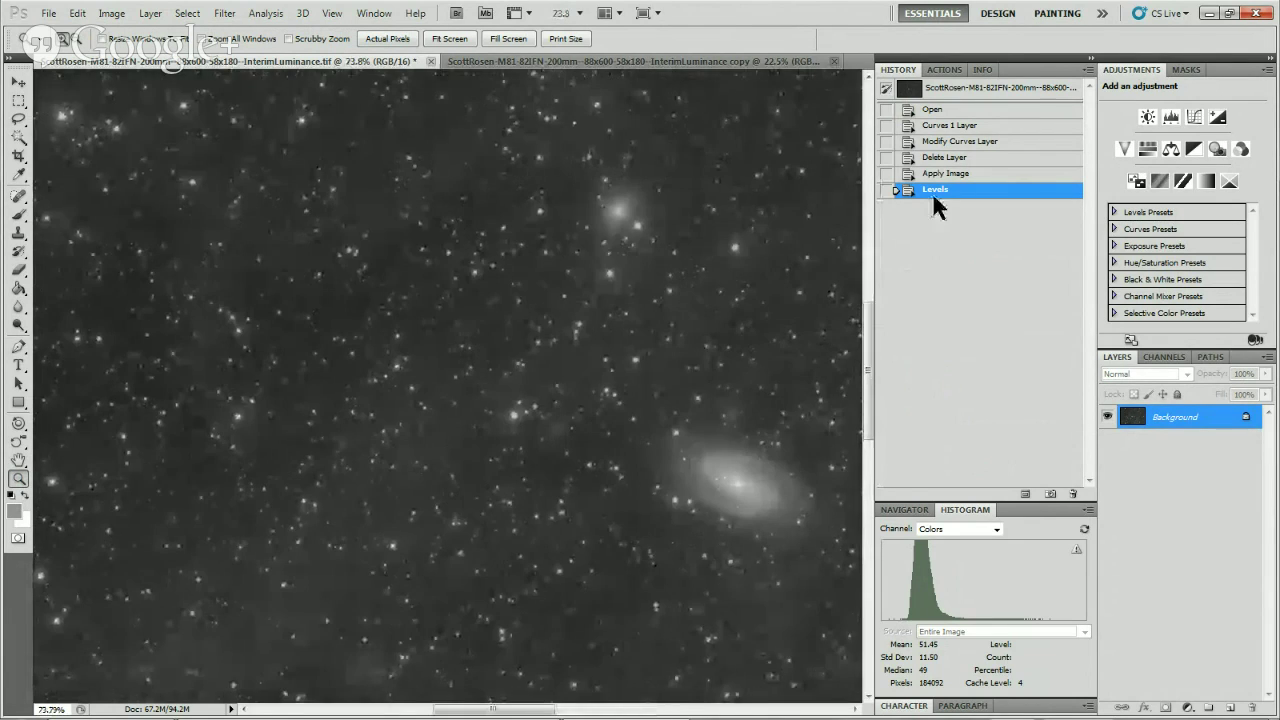
left_click(935, 110)
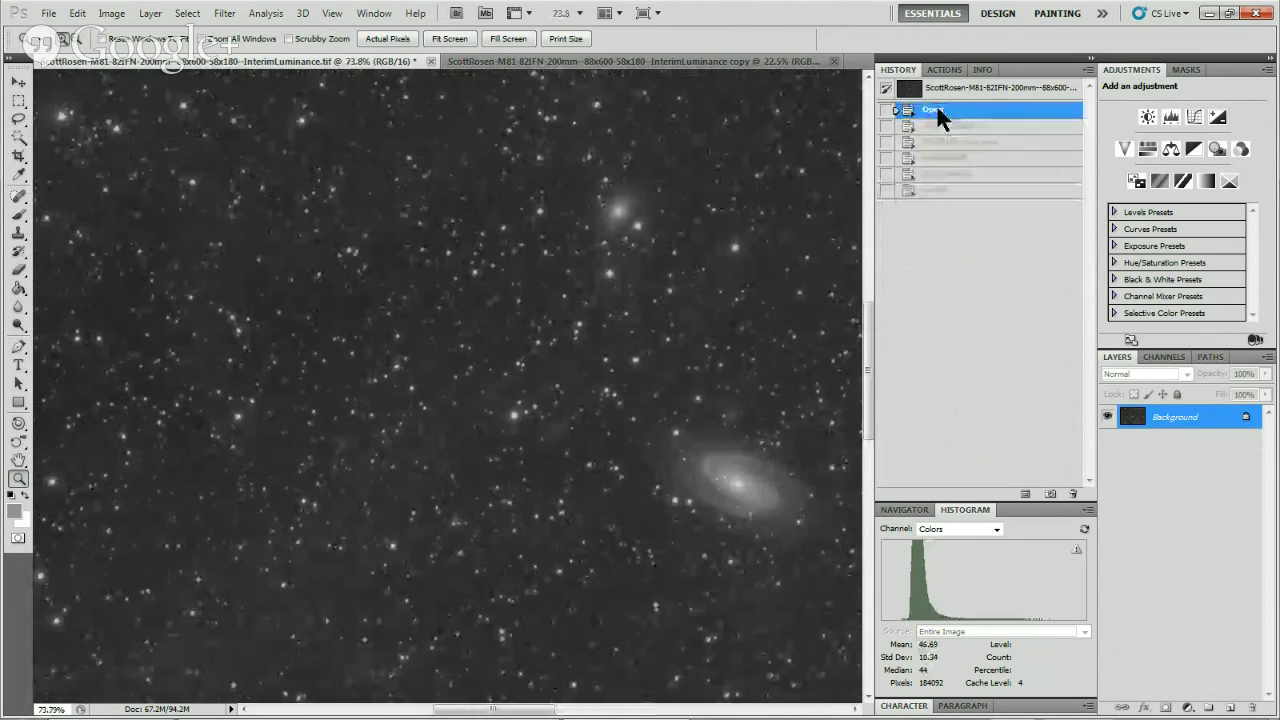
left_click(932, 192)
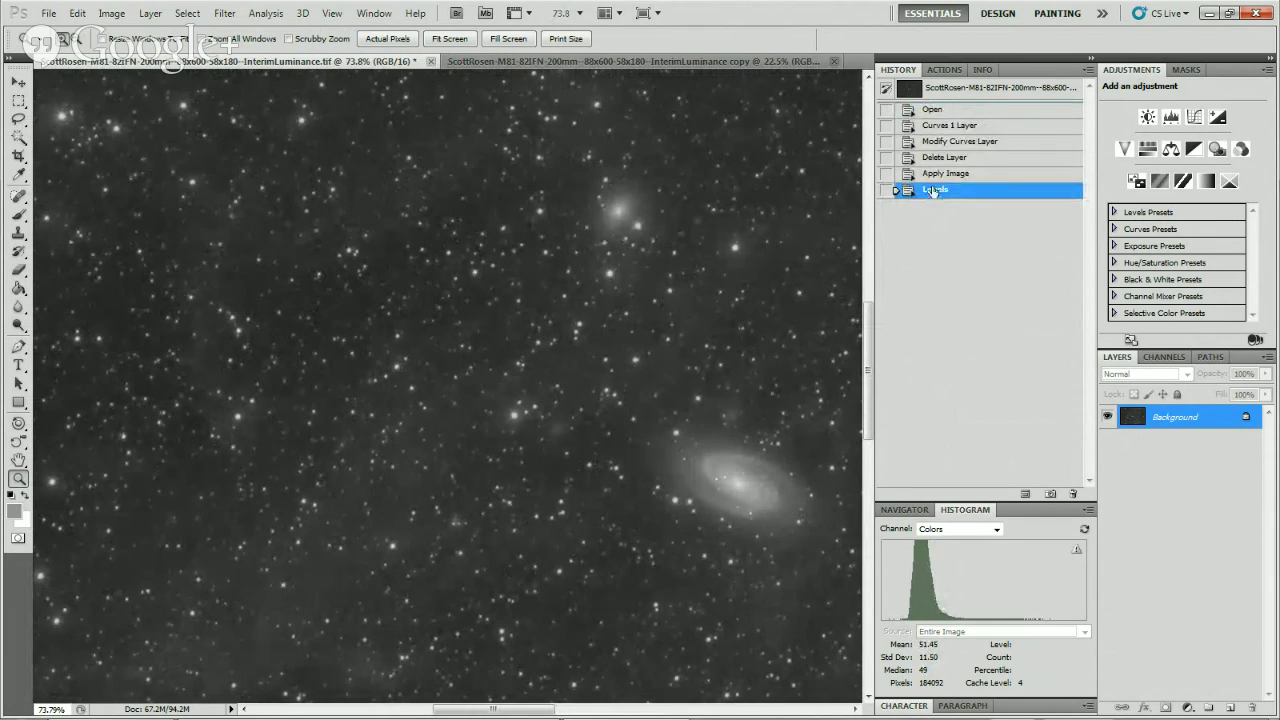
left_click(928, 110)
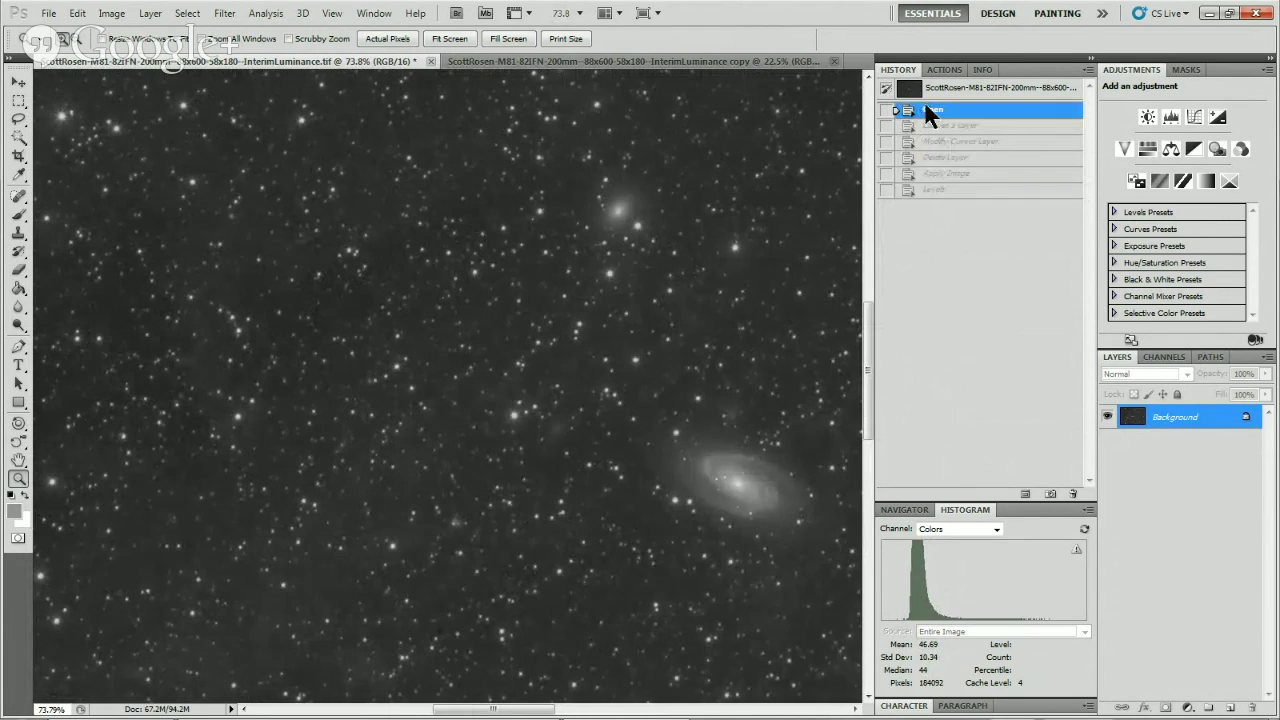
left_click(936, 192)
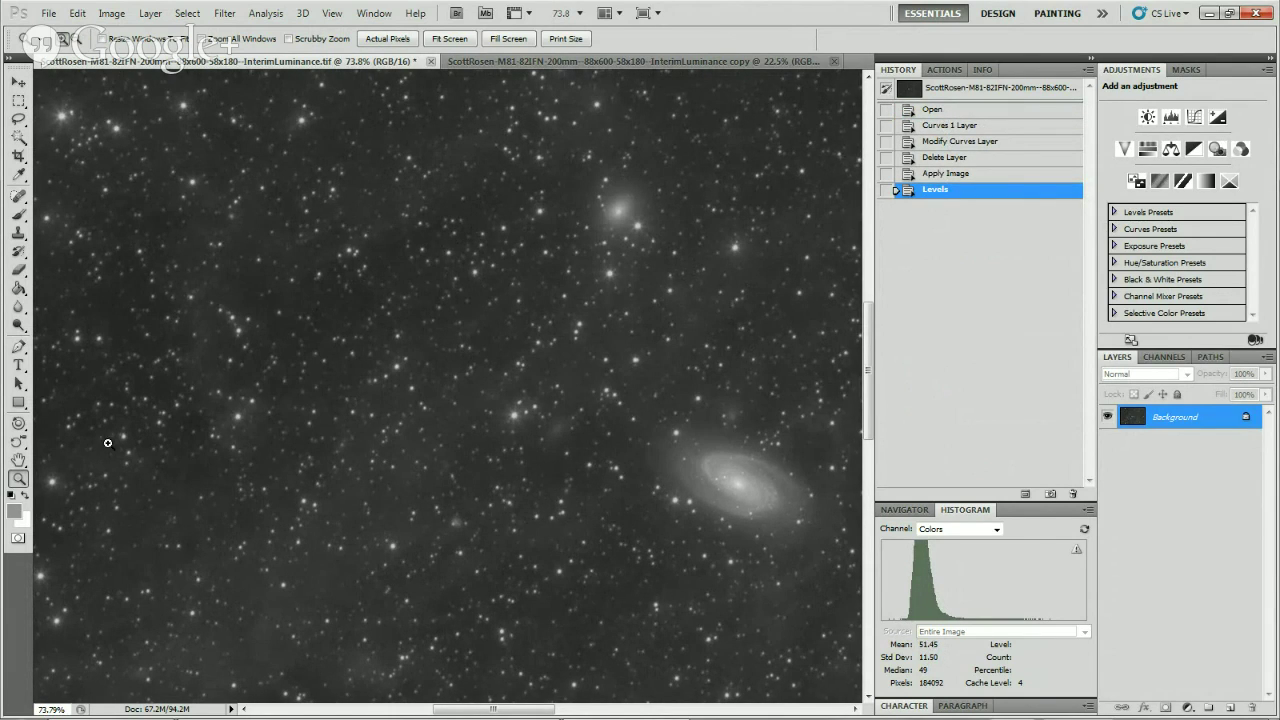
left_click(19, 480)
Magnify a patch of stars and faint glow, comparing Open and Levels, ending on Levels.
left_click_drag(462, 368, 576, 472)
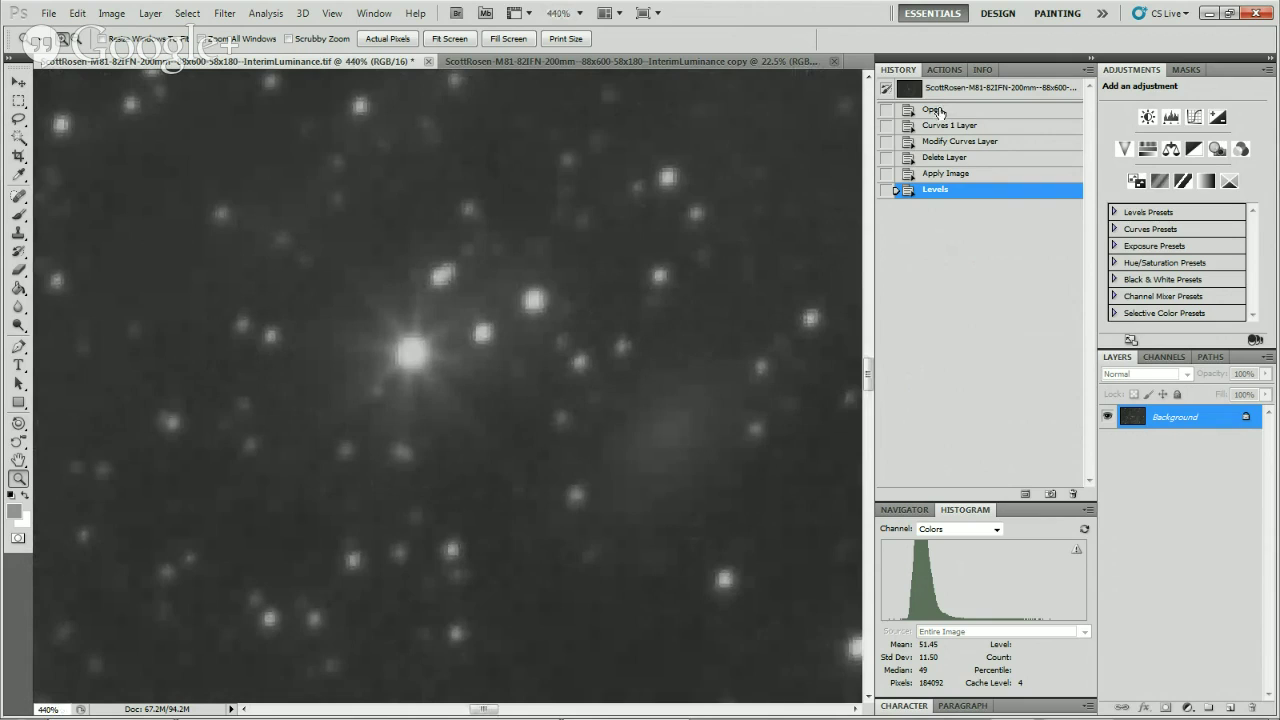
left_click(936, 110)
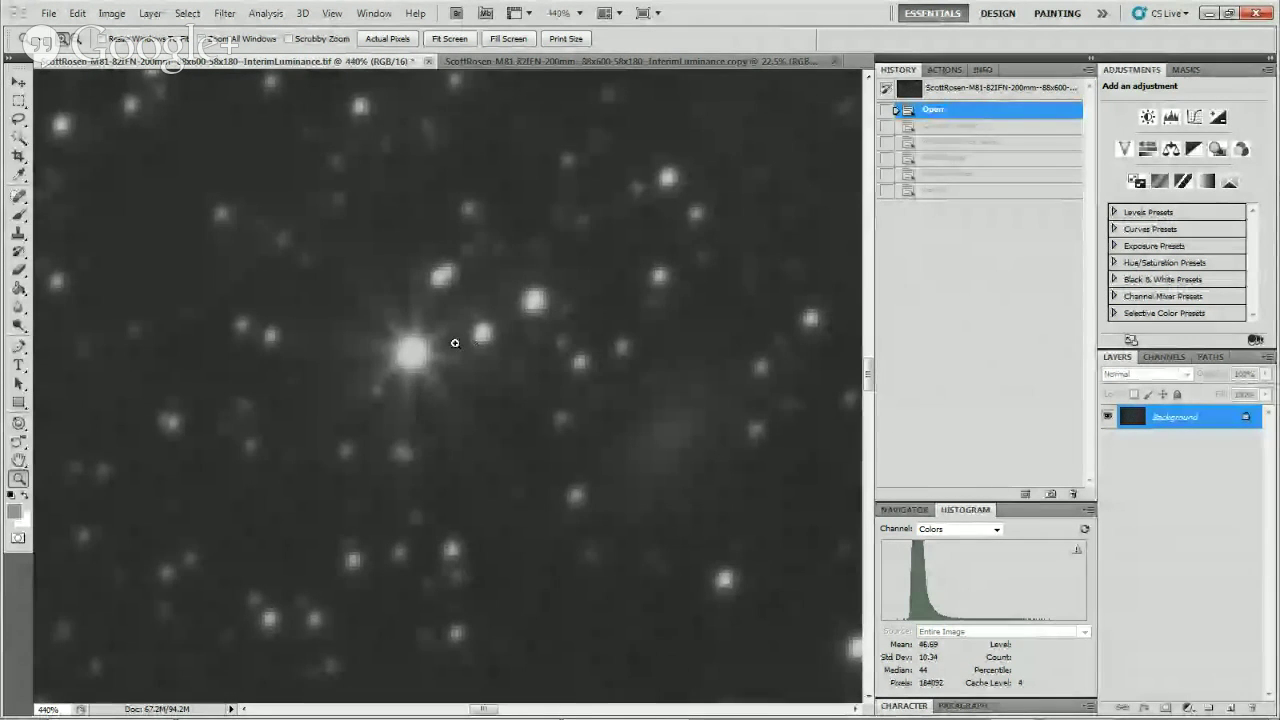
left_click(929, 192)
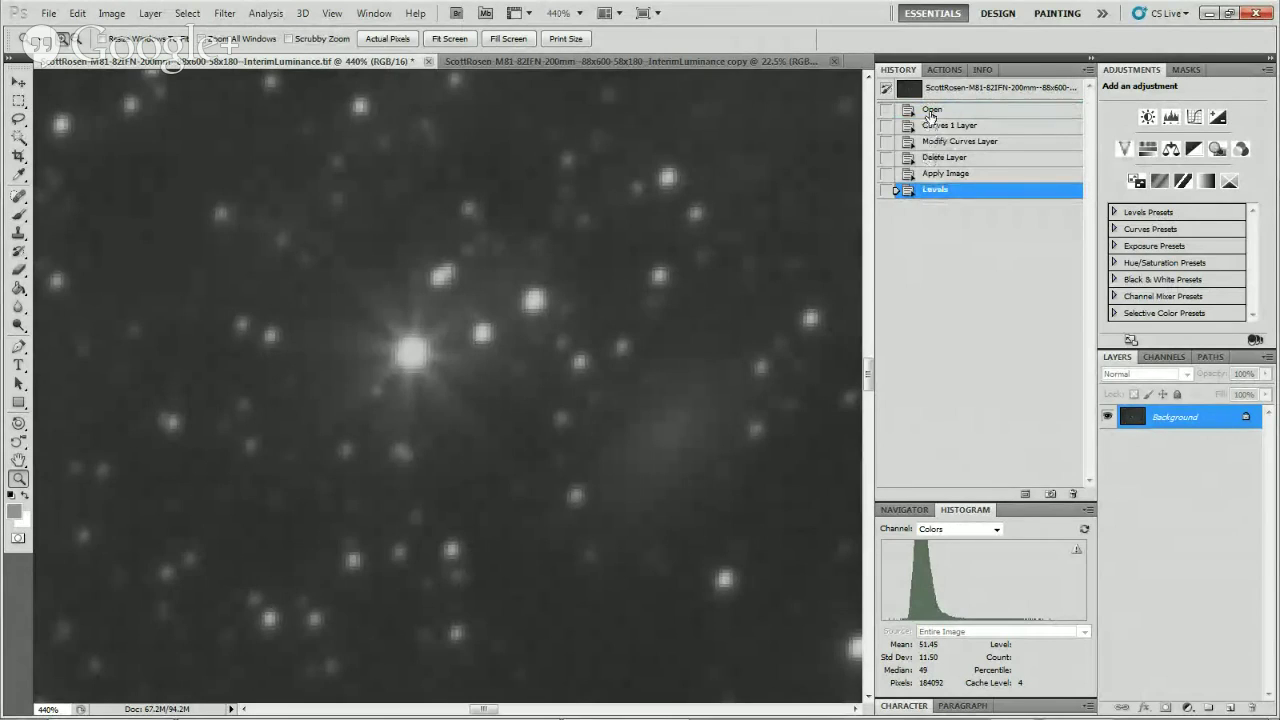
left_click(931, 112)
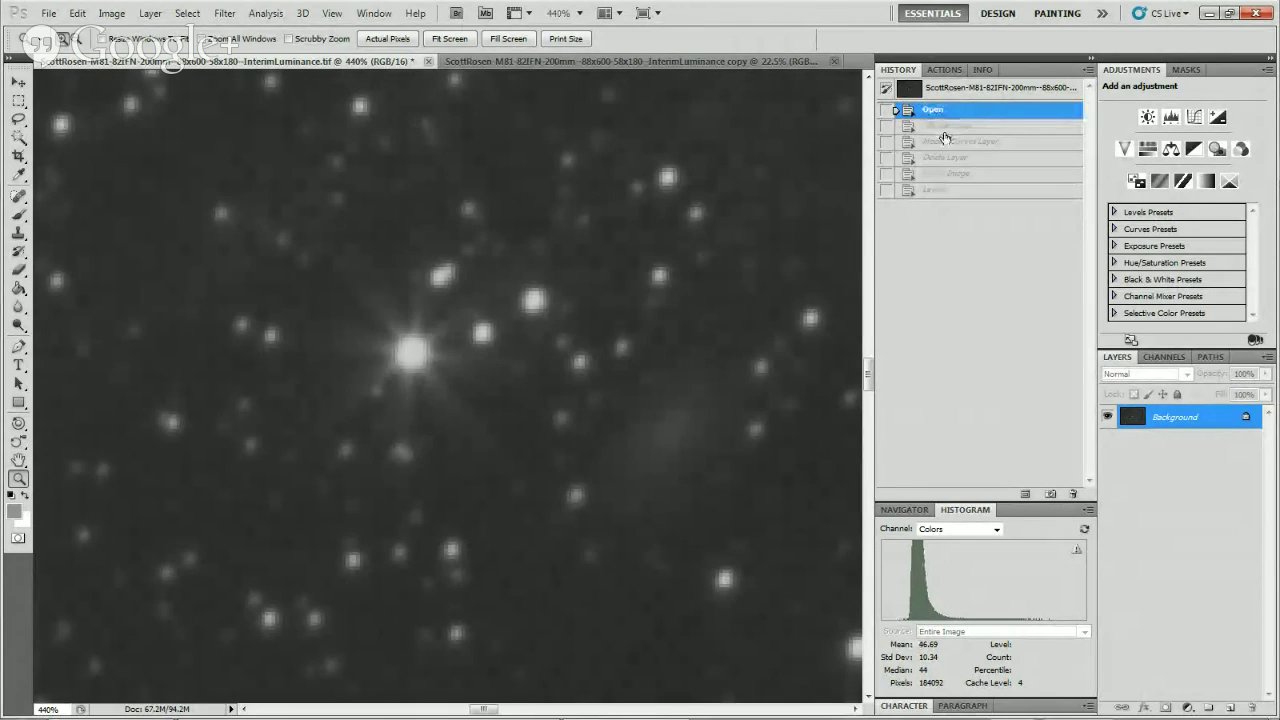
left_click(939, 193)
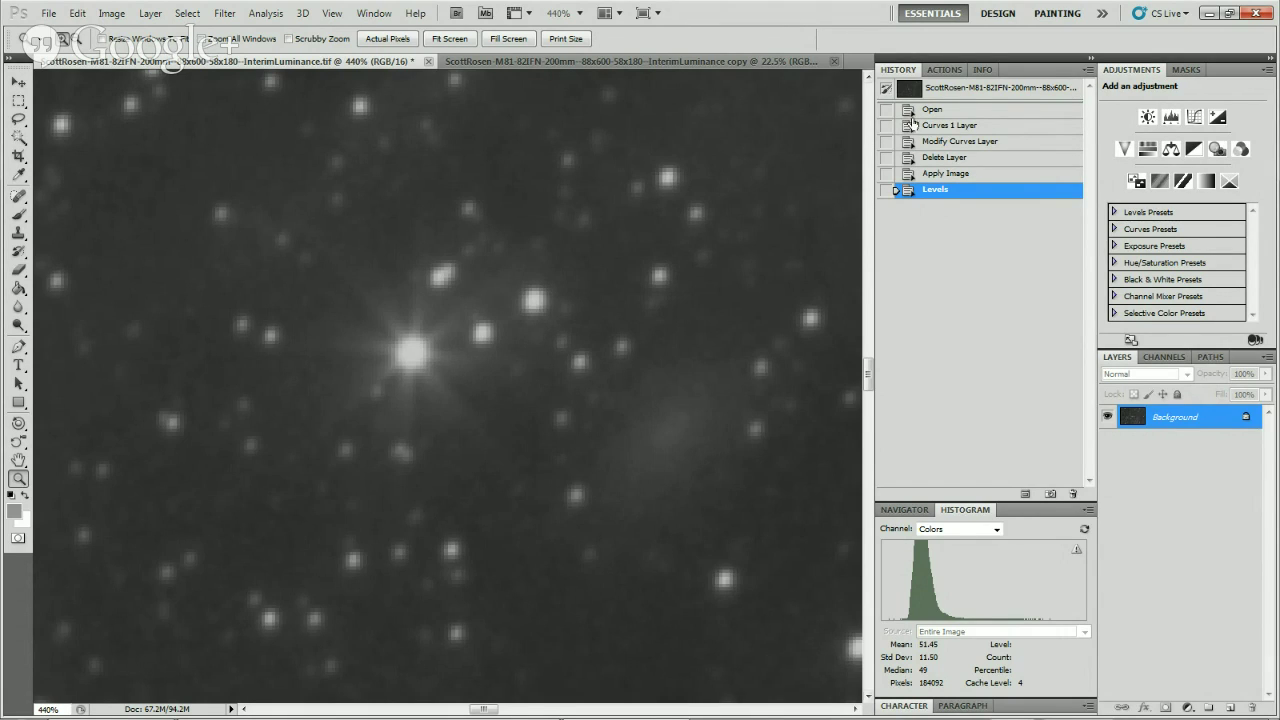
left_click(937, 109)
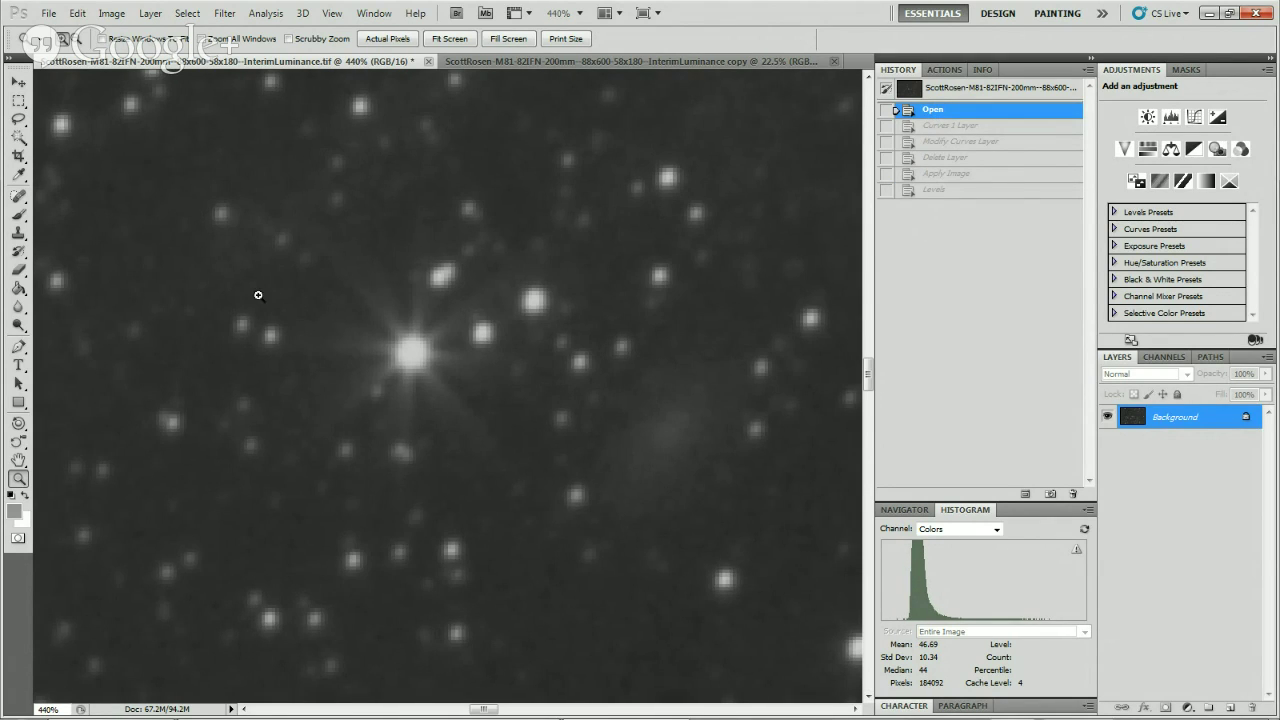
left_click(951, 192)
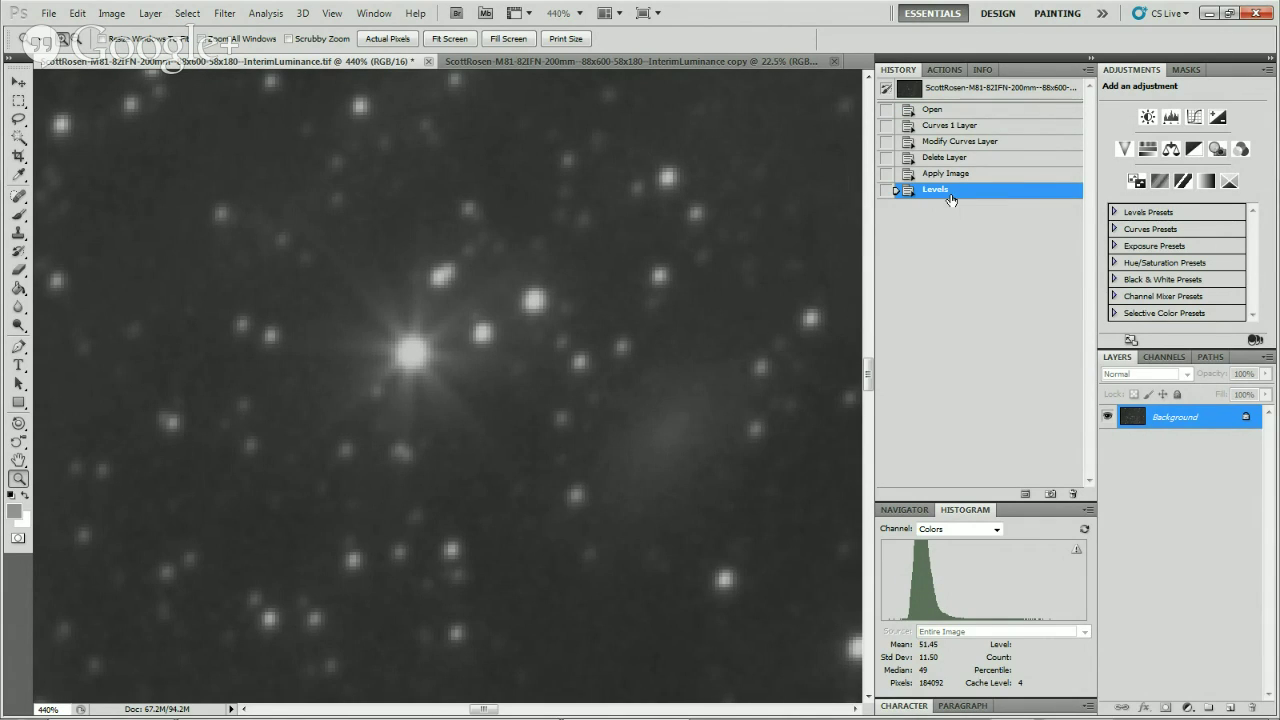
left_click(930, 111)
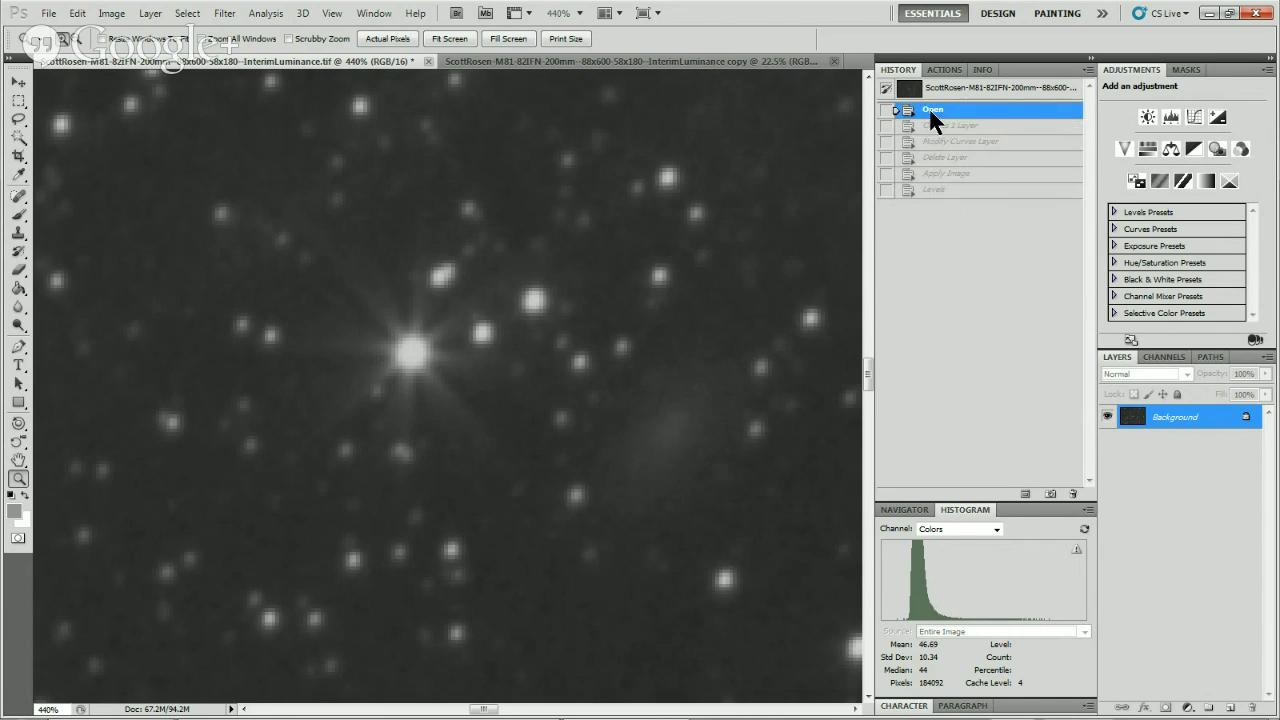
left_click(920, 192)
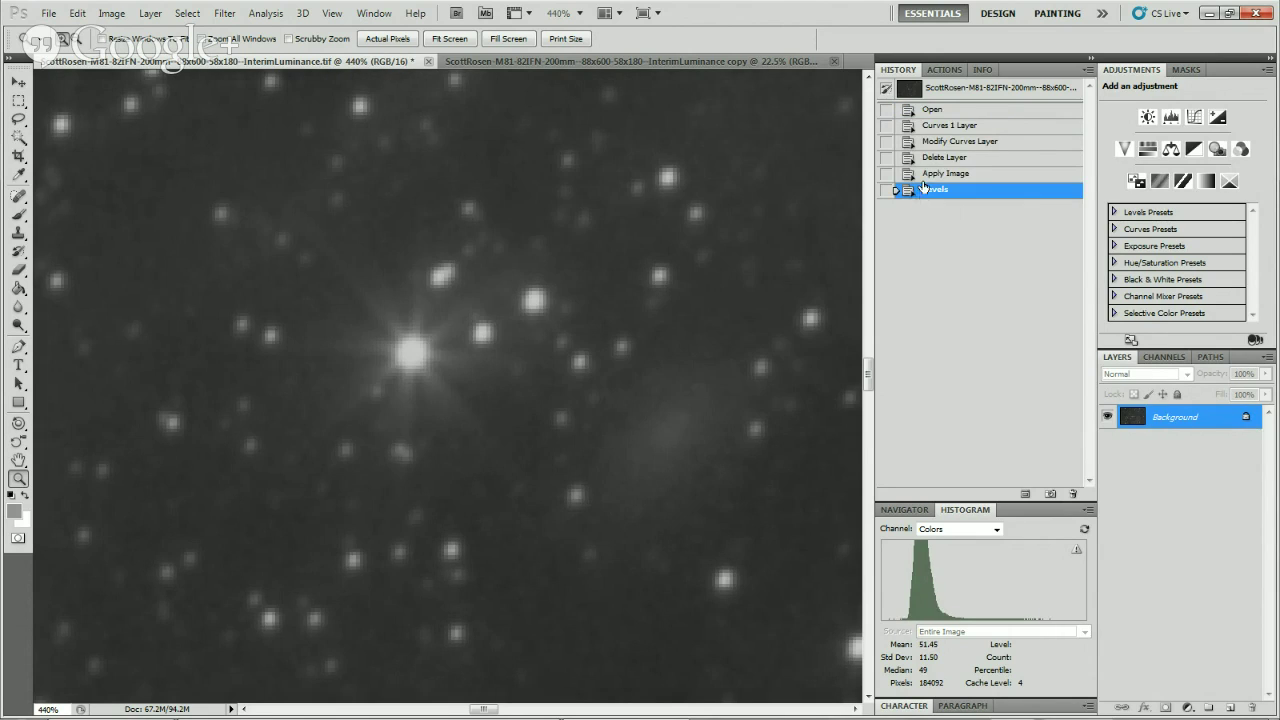
left_click(930, 109)
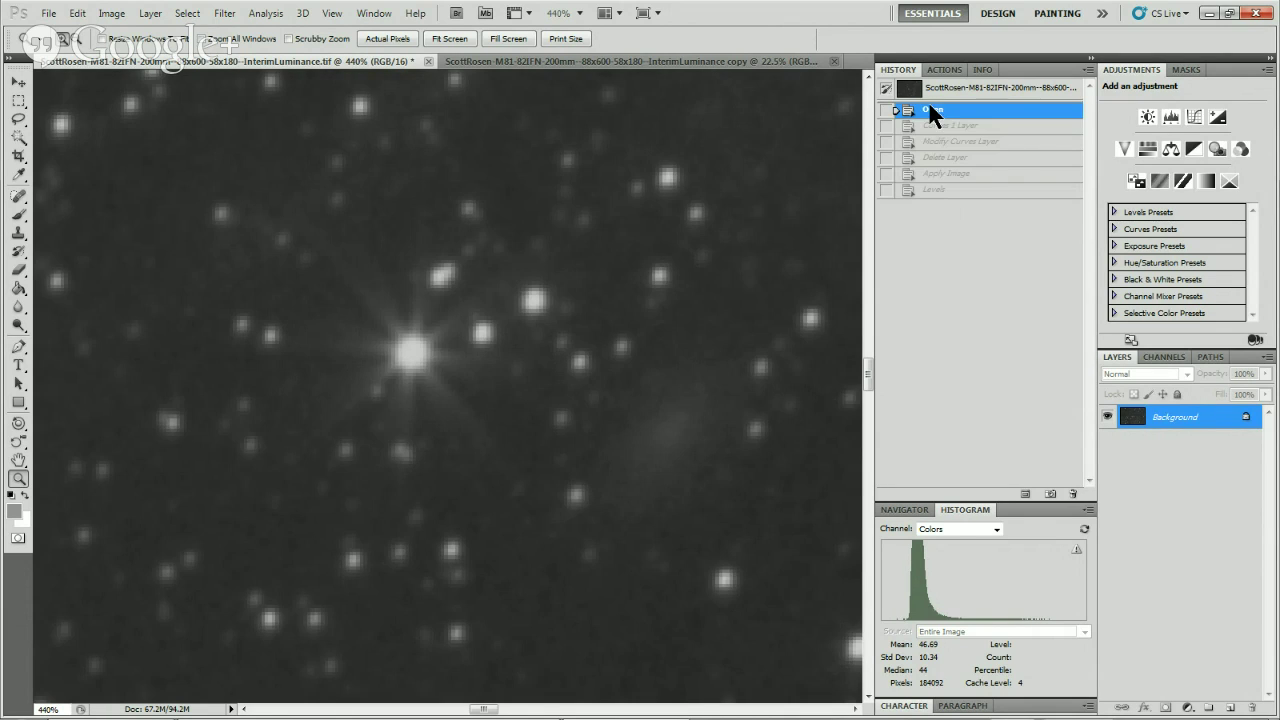
left_click(930, 190)
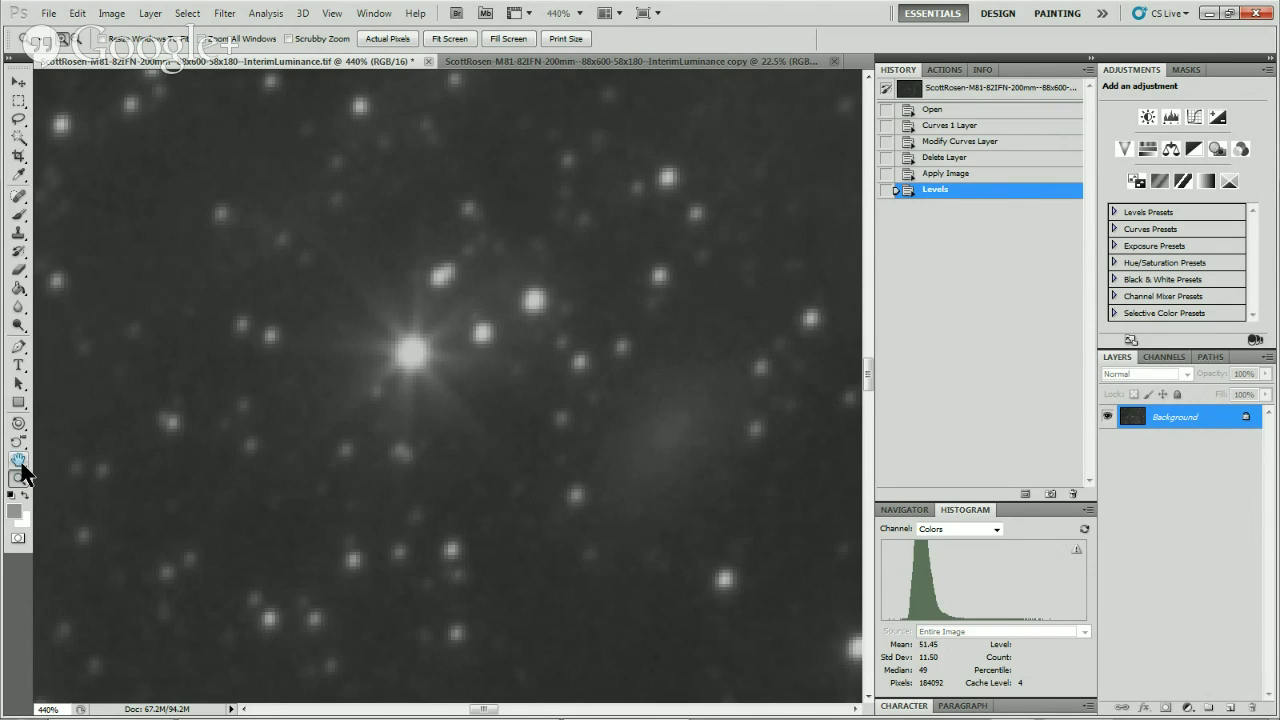
Fit the whole image in the window and read the histogram's mean 51.45 and median 49.
double_click(20, 461)
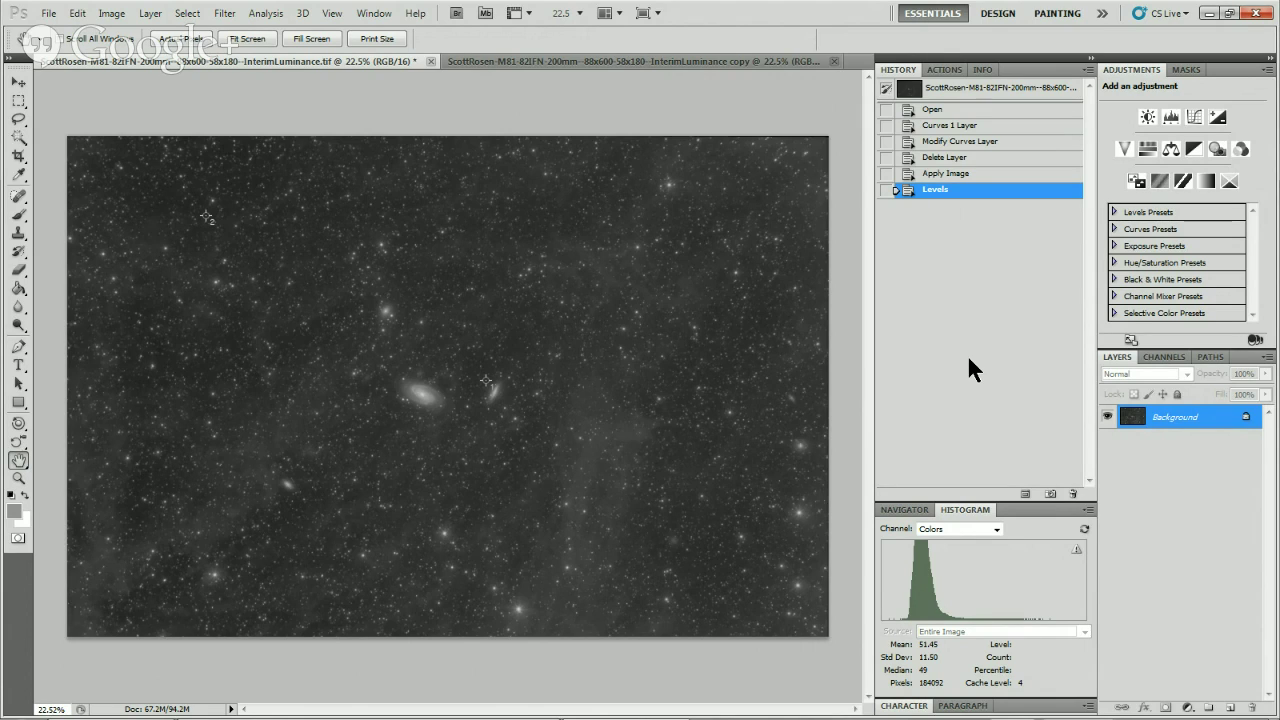
mouse_move(905, 620)
mouse_move(1046, 594)
left_click(111, 13)
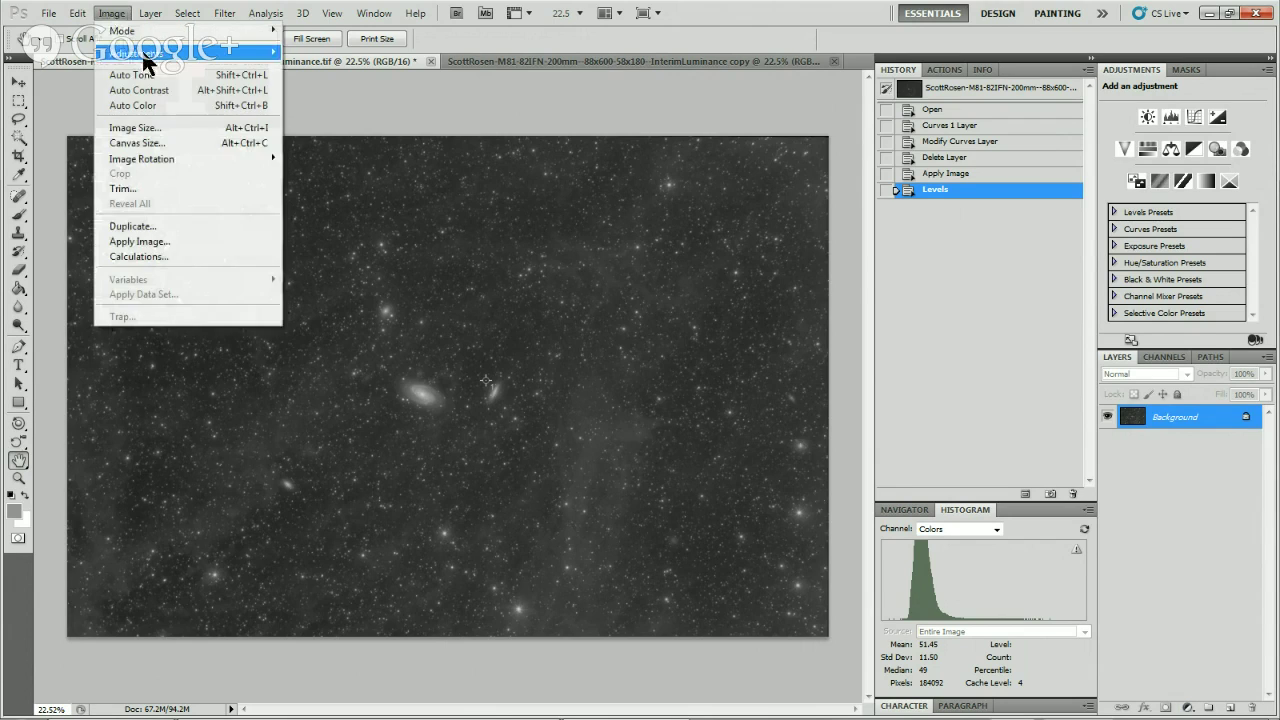
mouse_move(140, 52)
left_click(305, 67)
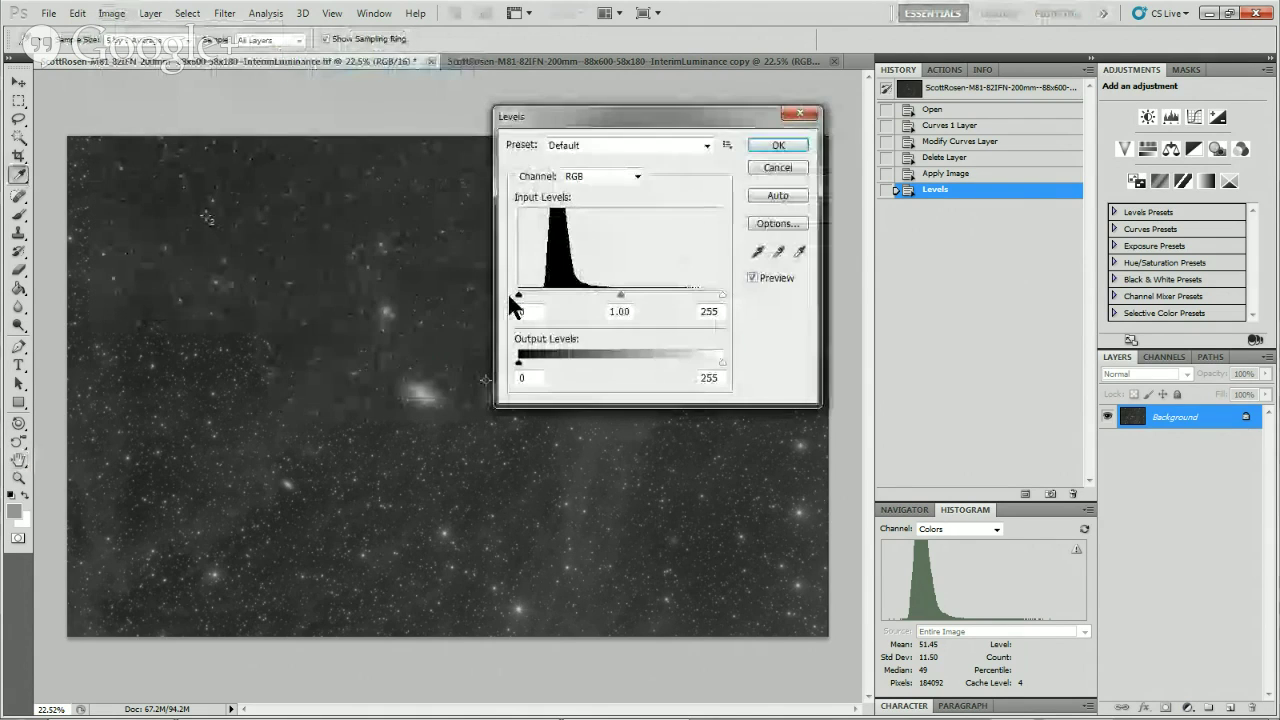
left_click_drag(519, 294, 539, 295)
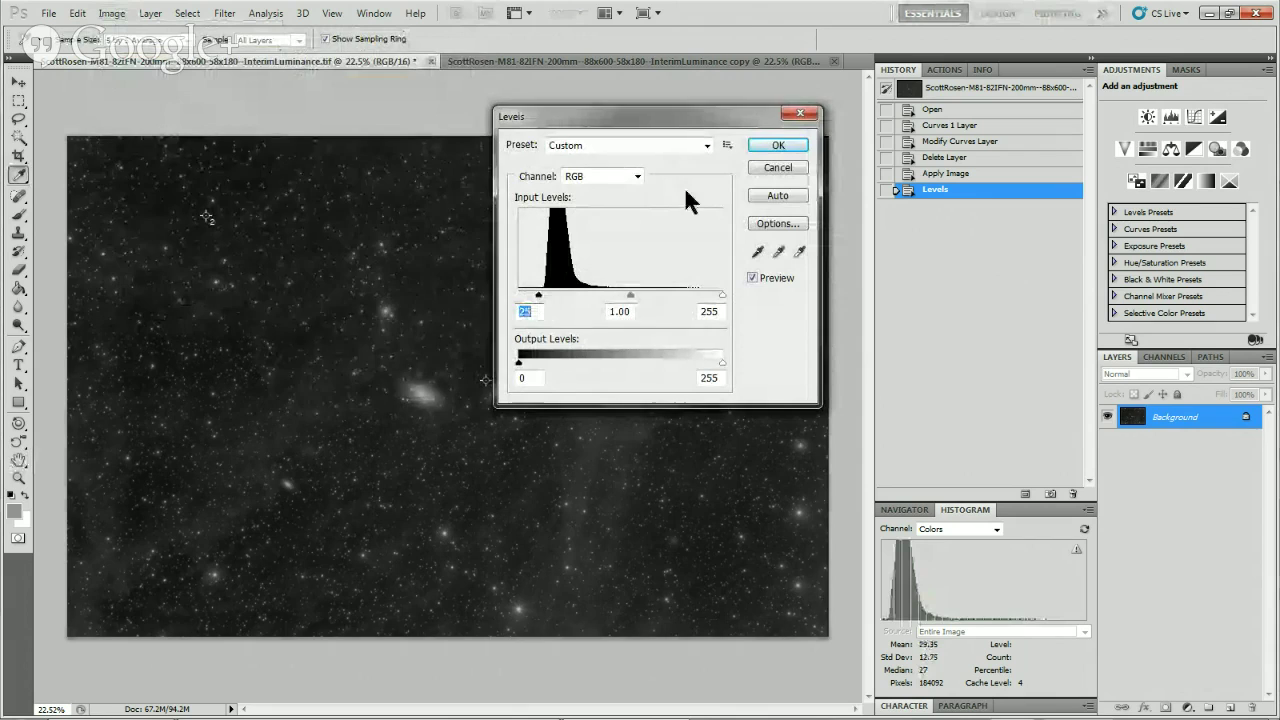
left_click(790, 147)
key("h")
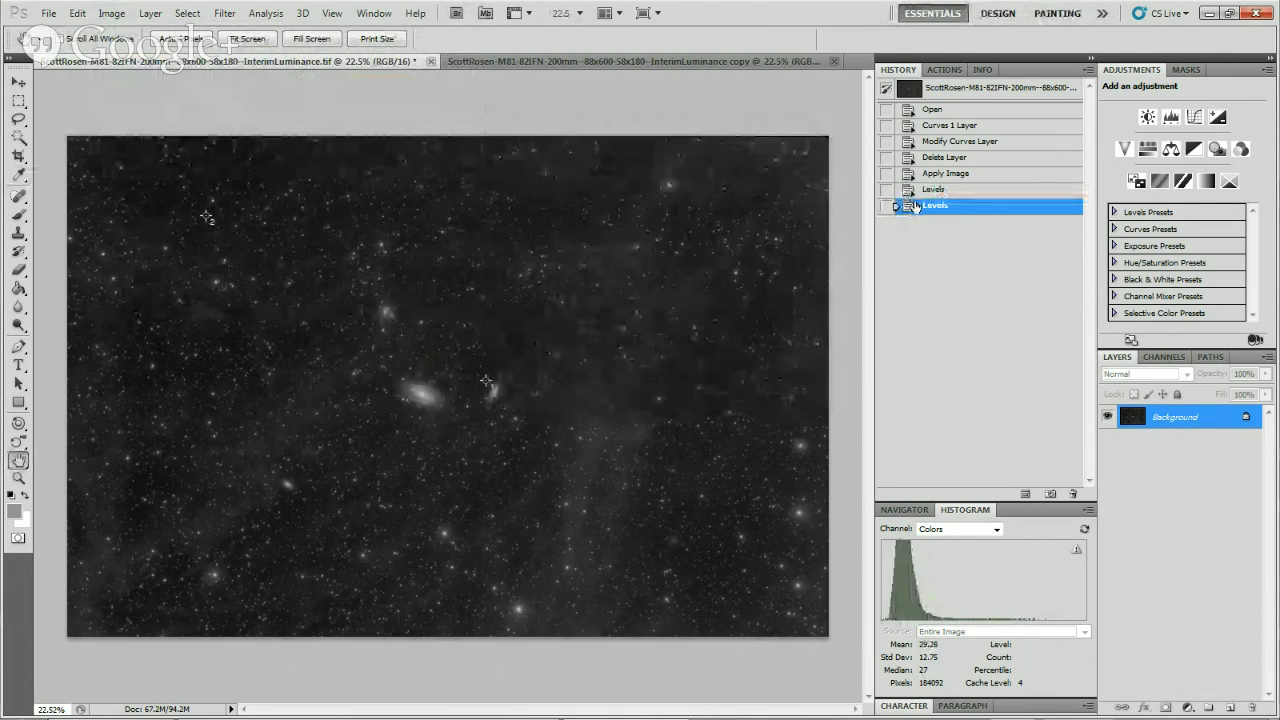
left_click(79, 14)
left_click(88, 31)
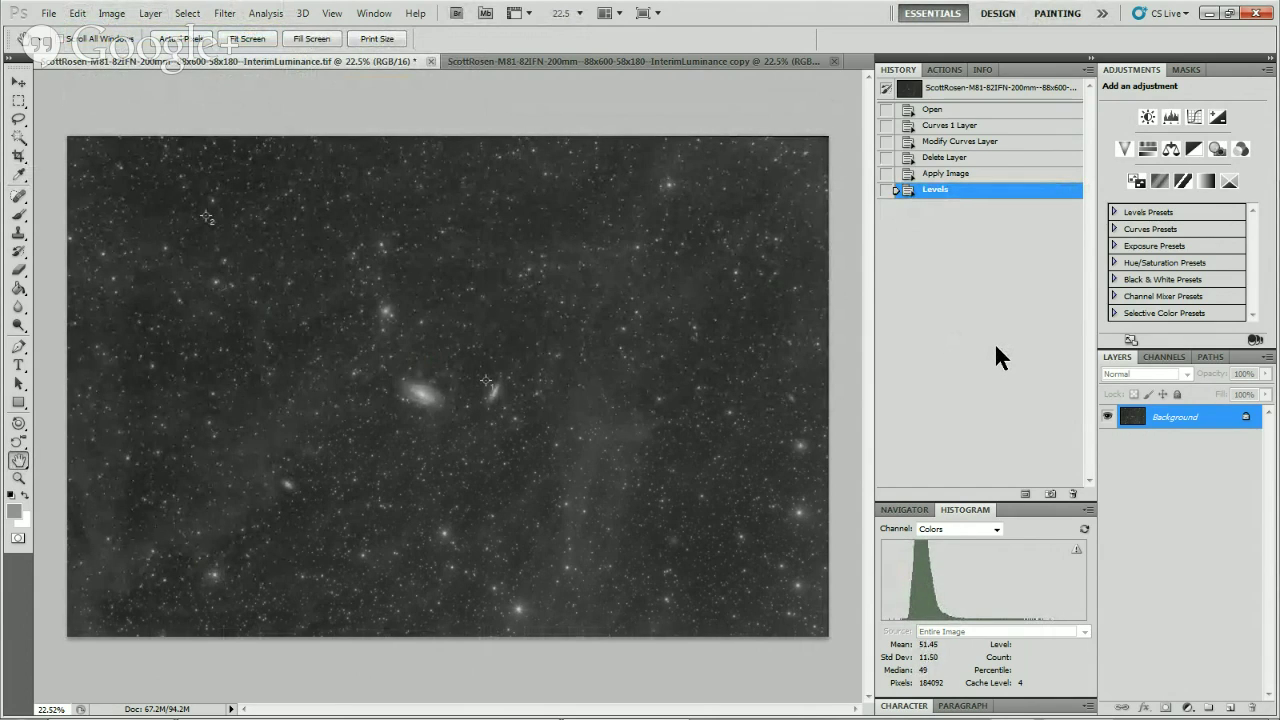
Refresh the Histogram panel's cached data to show full-image statistics.
mouse_move(892, 612)
left_click(1078, 549)
mouse_move(1088, 557)
Open 02-Crop-GradX.psd from the PriorFullProcessing folder and fit it to the window.
left_click(48, 13)
left_click(62, 45)
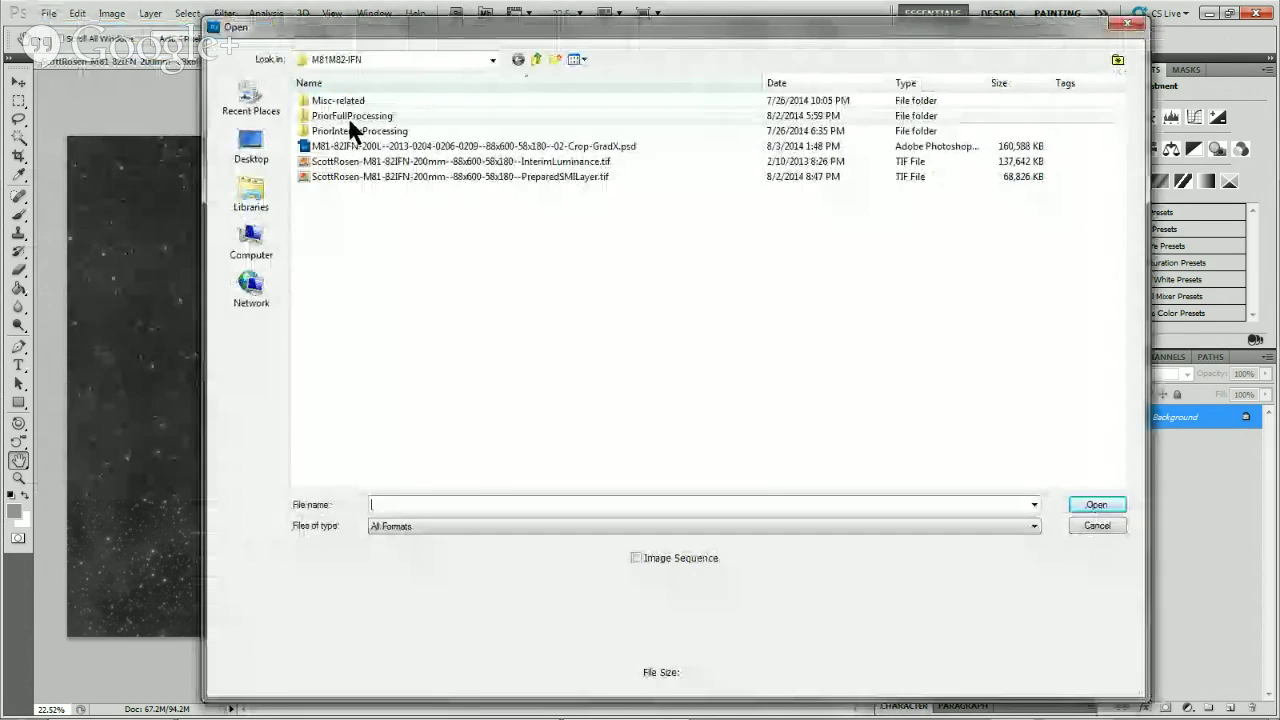
double_click(348, 114)
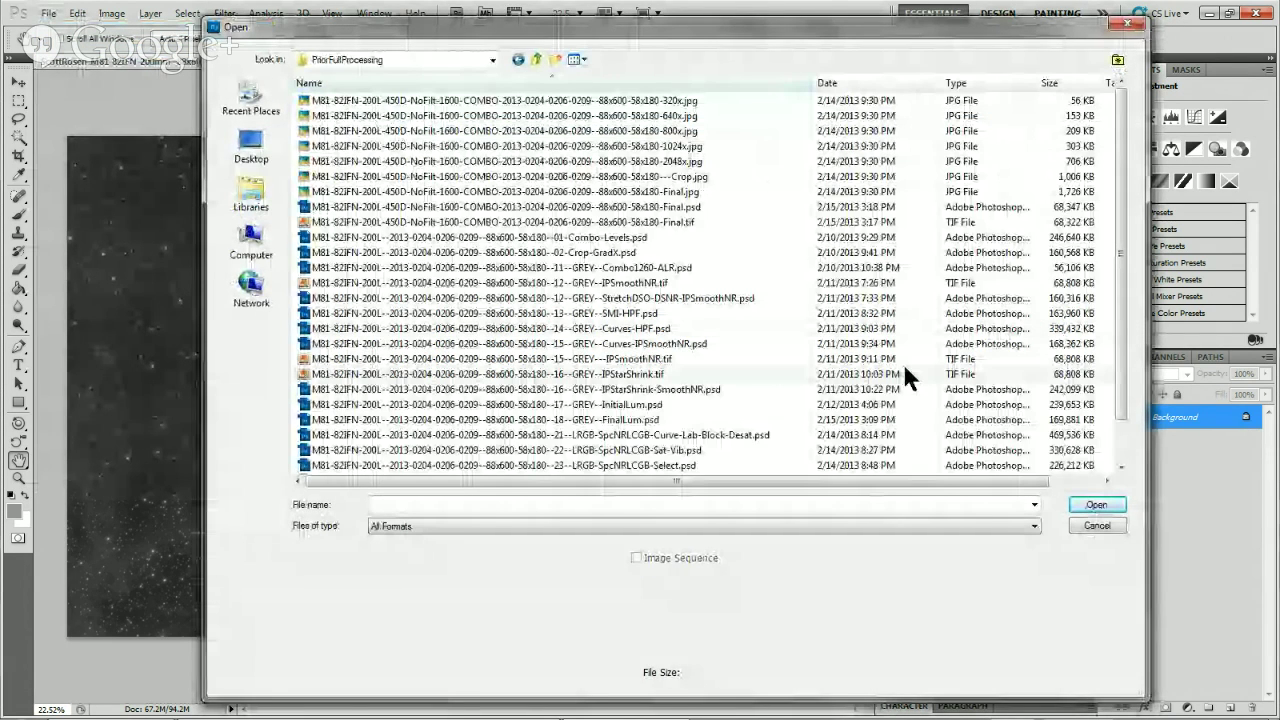
left_click(519, 252)
double_click(519, 252)
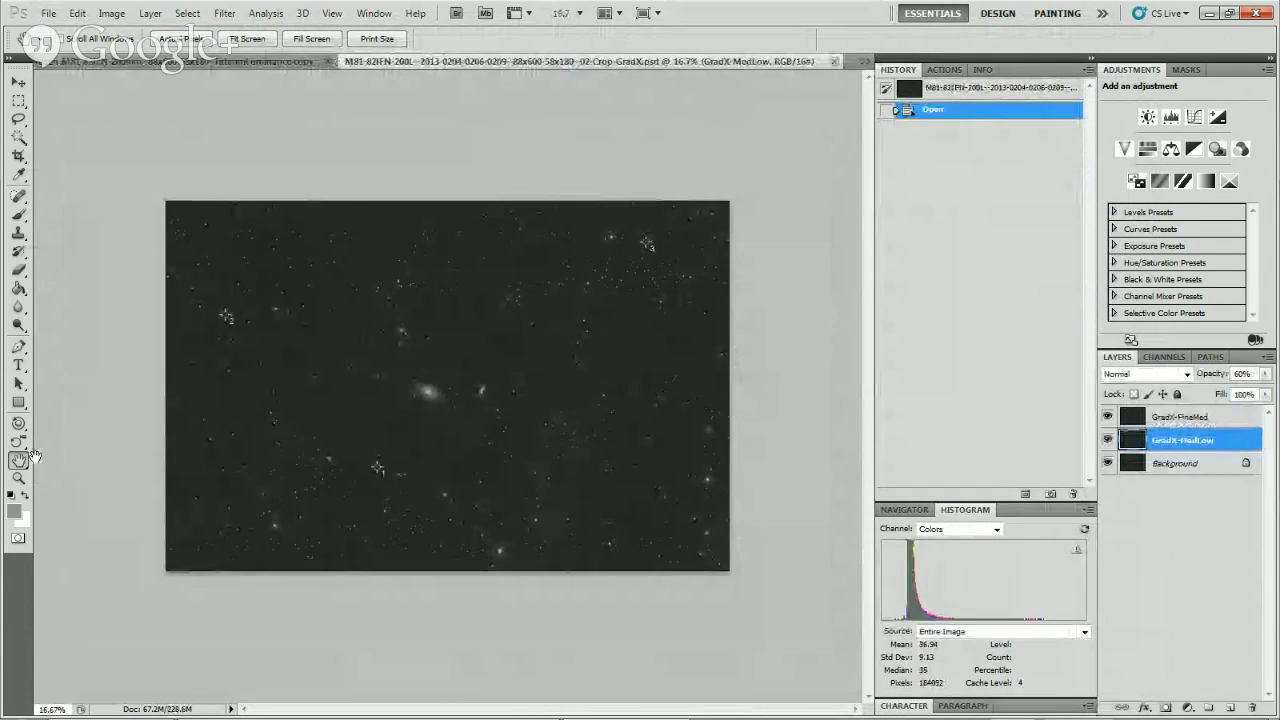
double_click(18, 461)
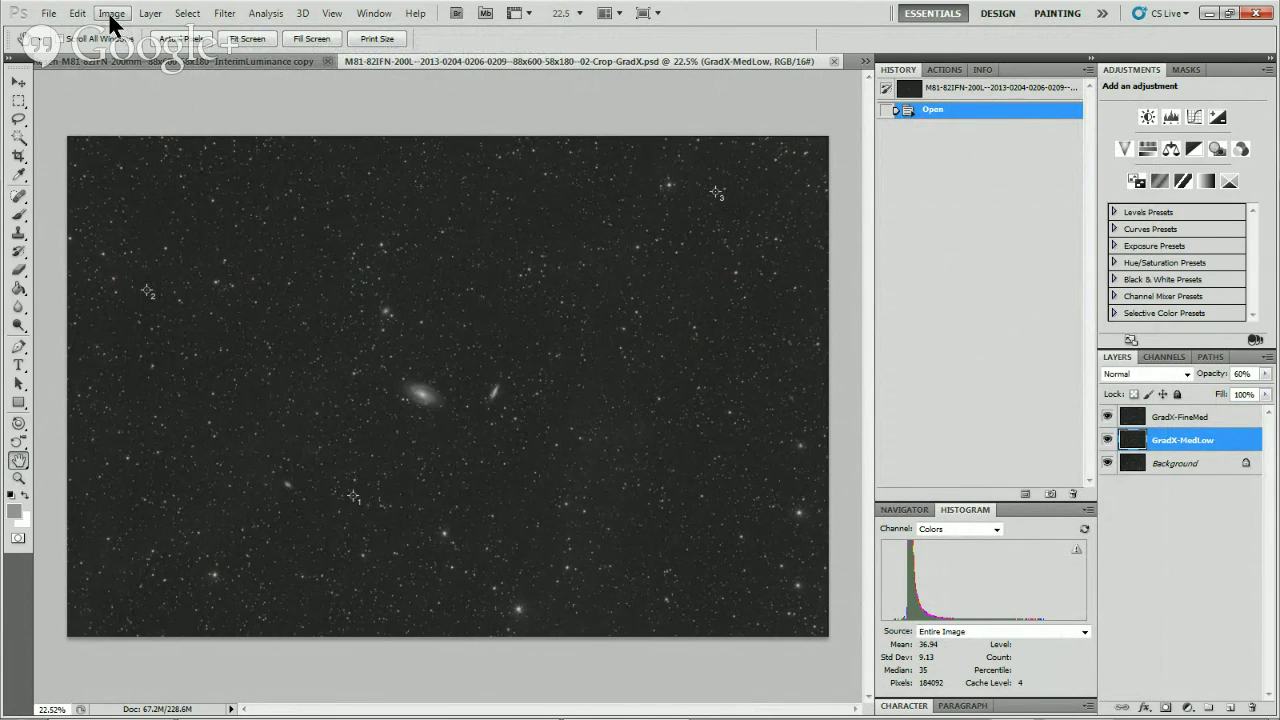
Flatten the Crop GradX image, convert it to Lab Color, and display only the Lightness channel.
left_click(155, 14)
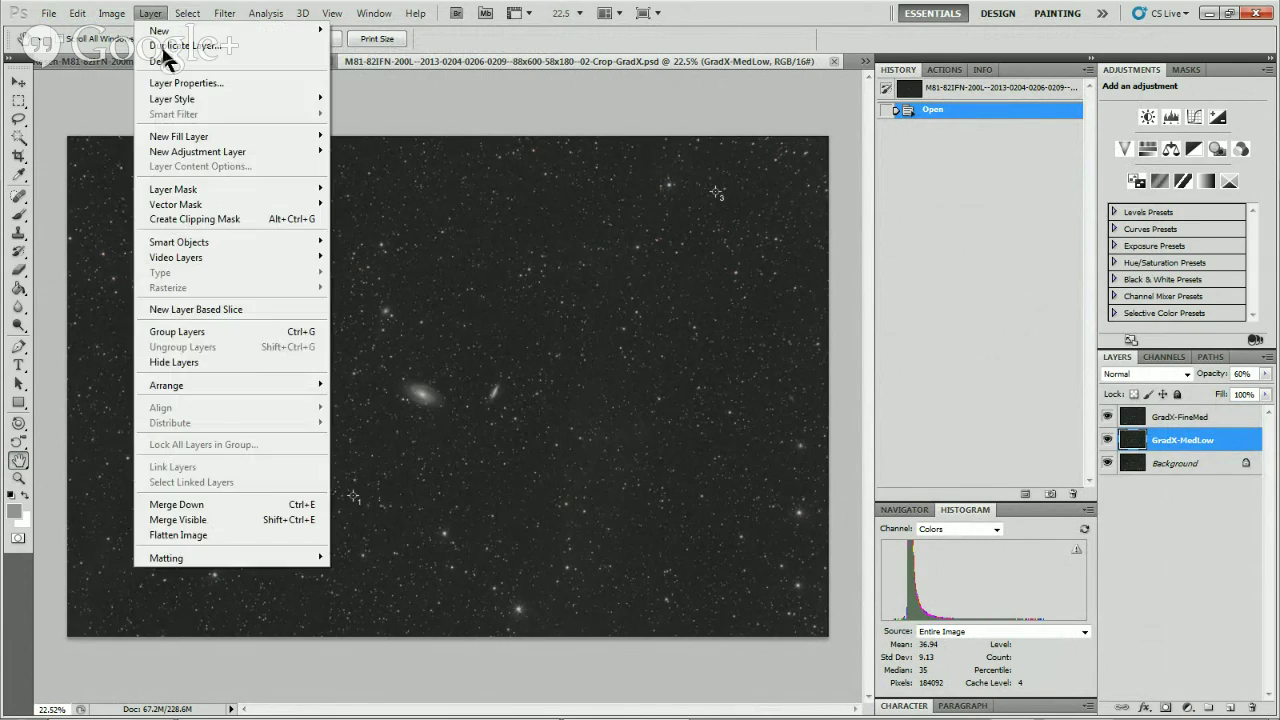
left_click(246, 534)
left_click(112, 14)
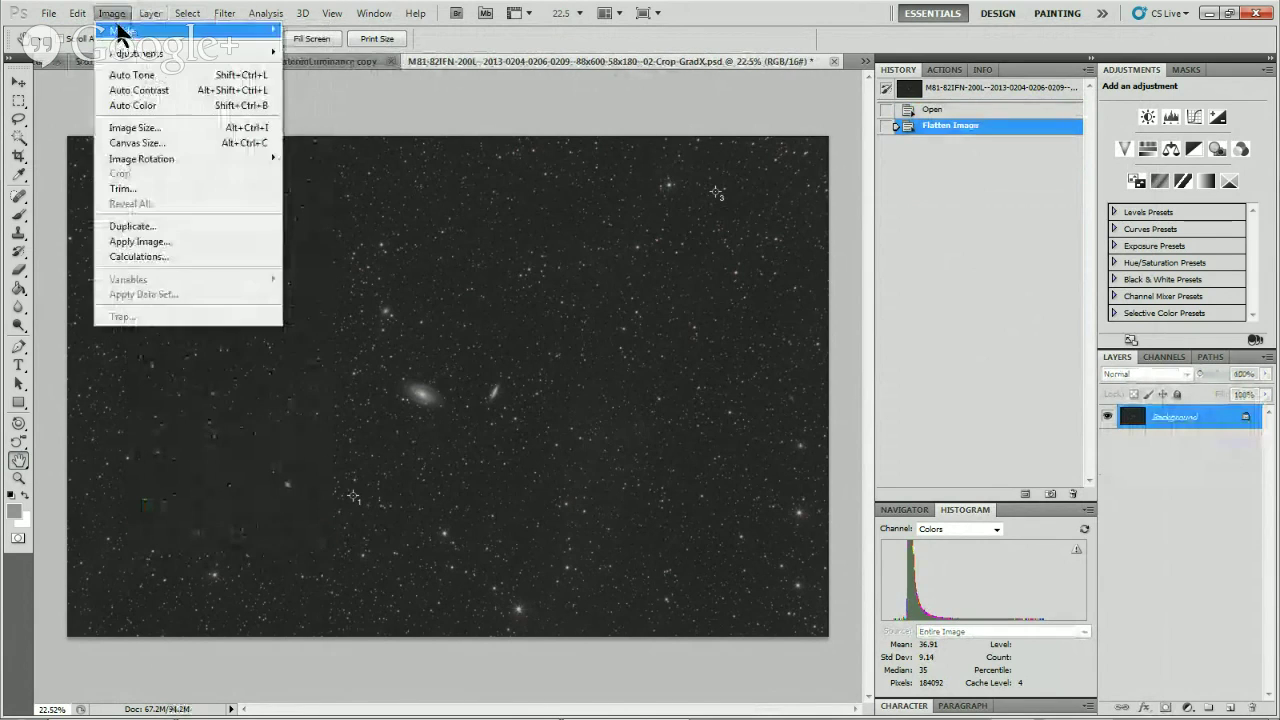
mouse_move(160, 42)
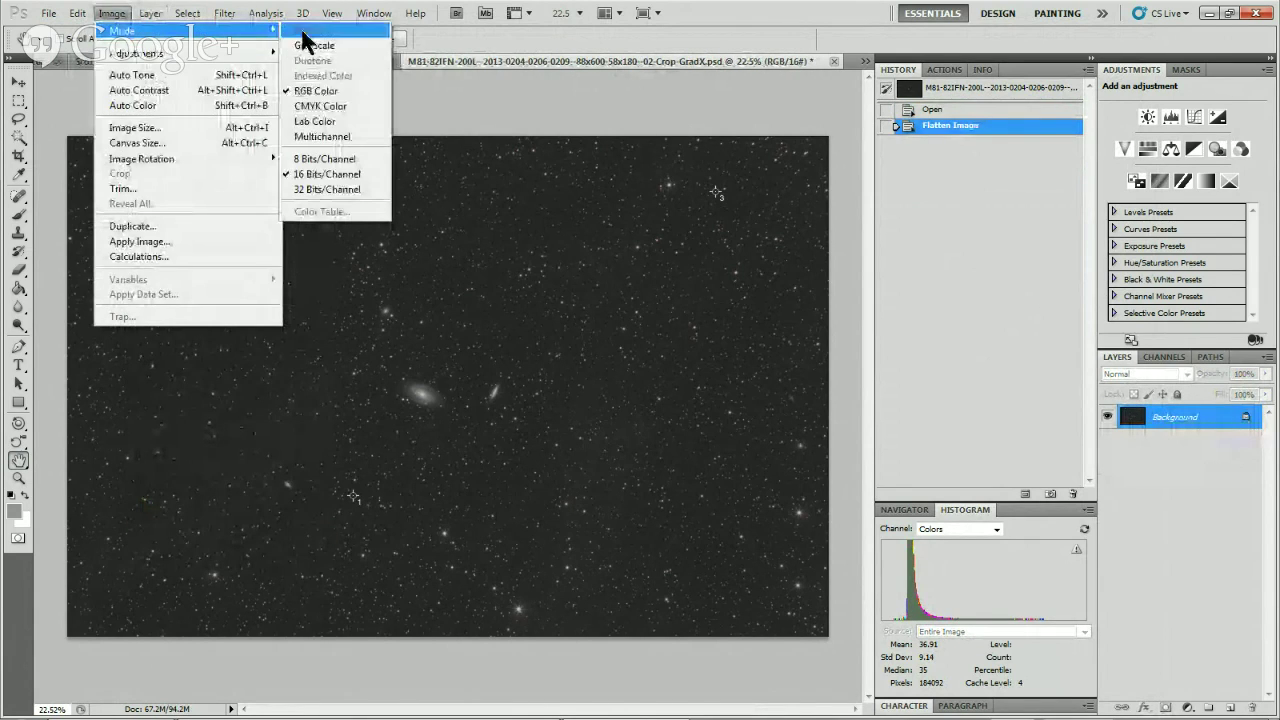
left_click(337, 120)
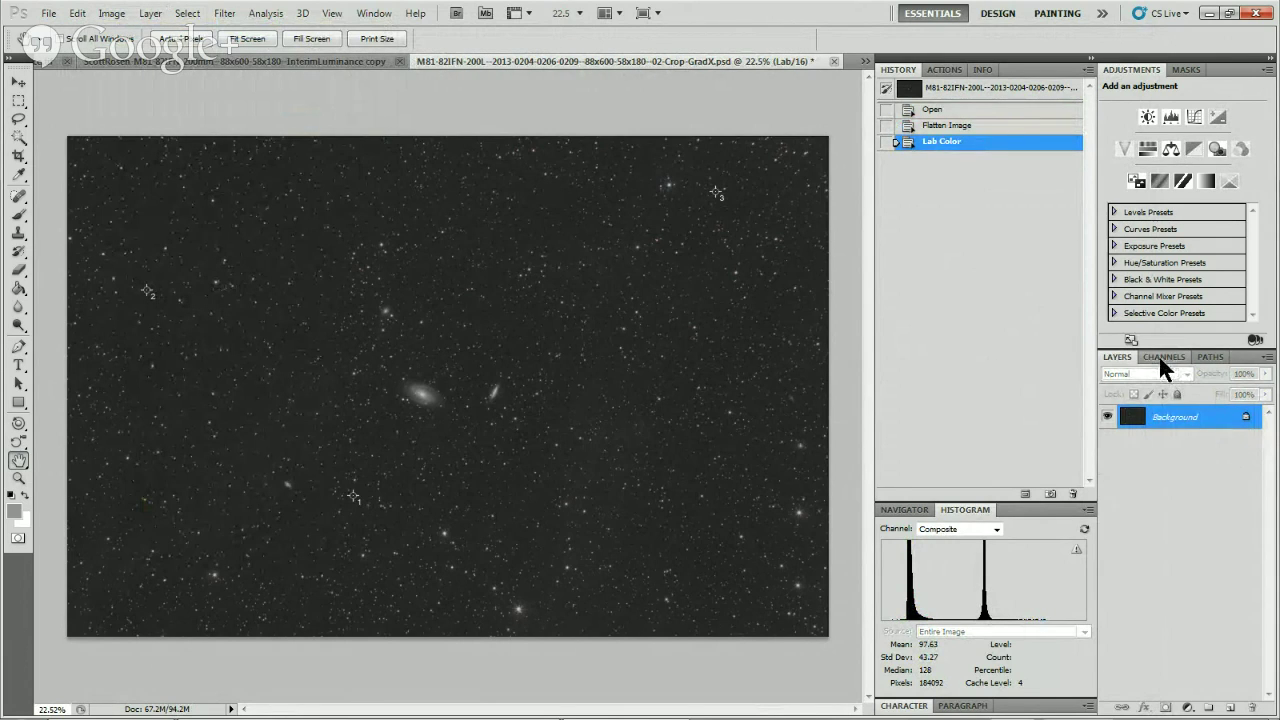
left_click(1162, 358)
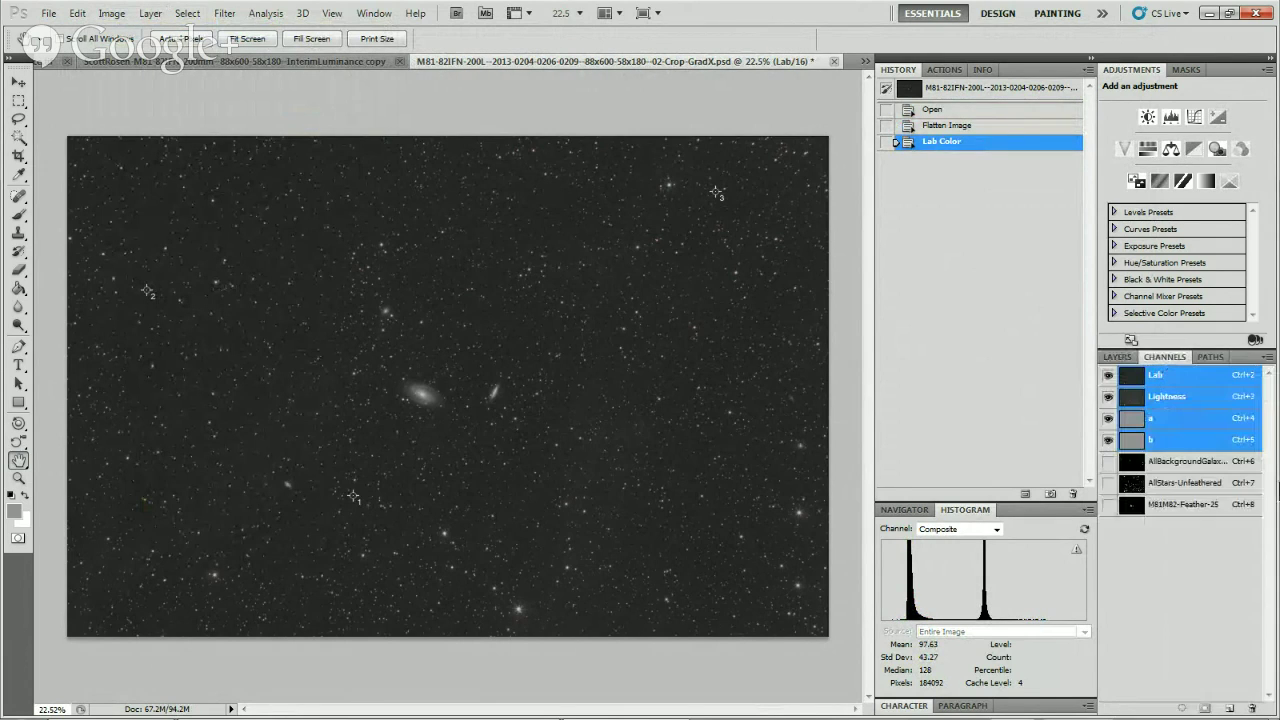
left_click(1165, 398)
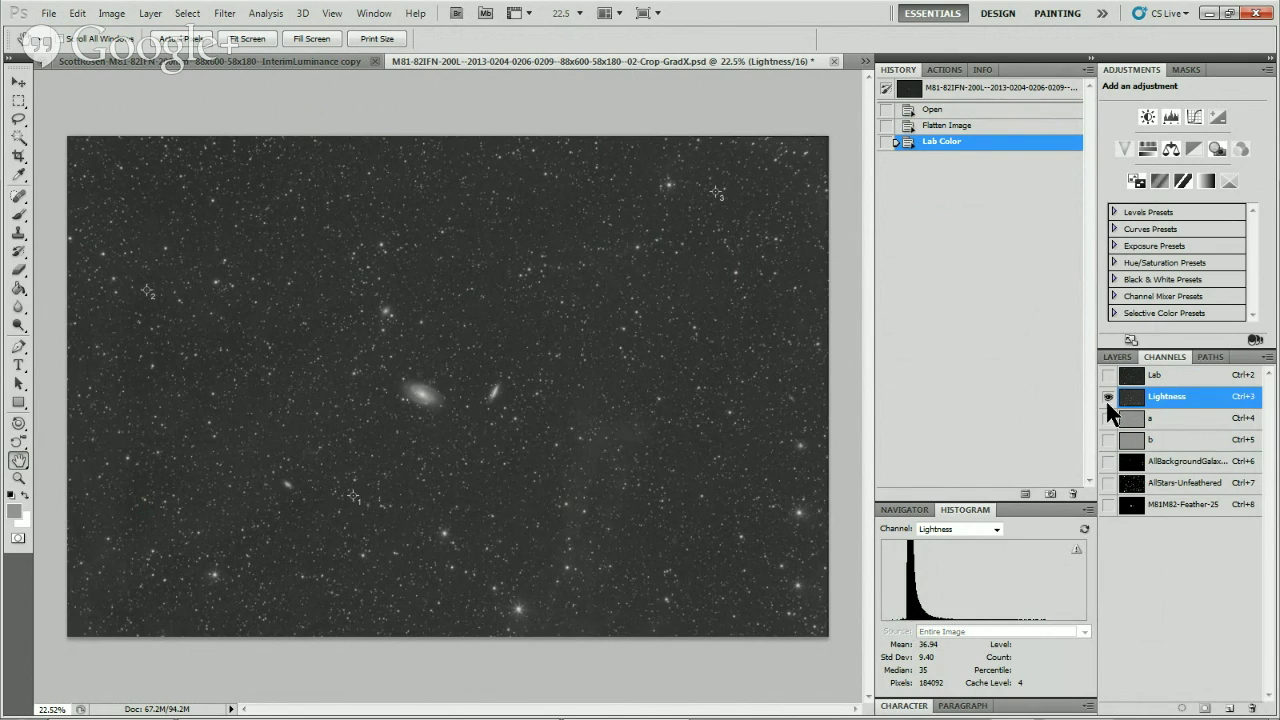
Revert GradX to its opened state, then convert it to Grayscale, flattening and discarding colour.
left_click(932, 109)
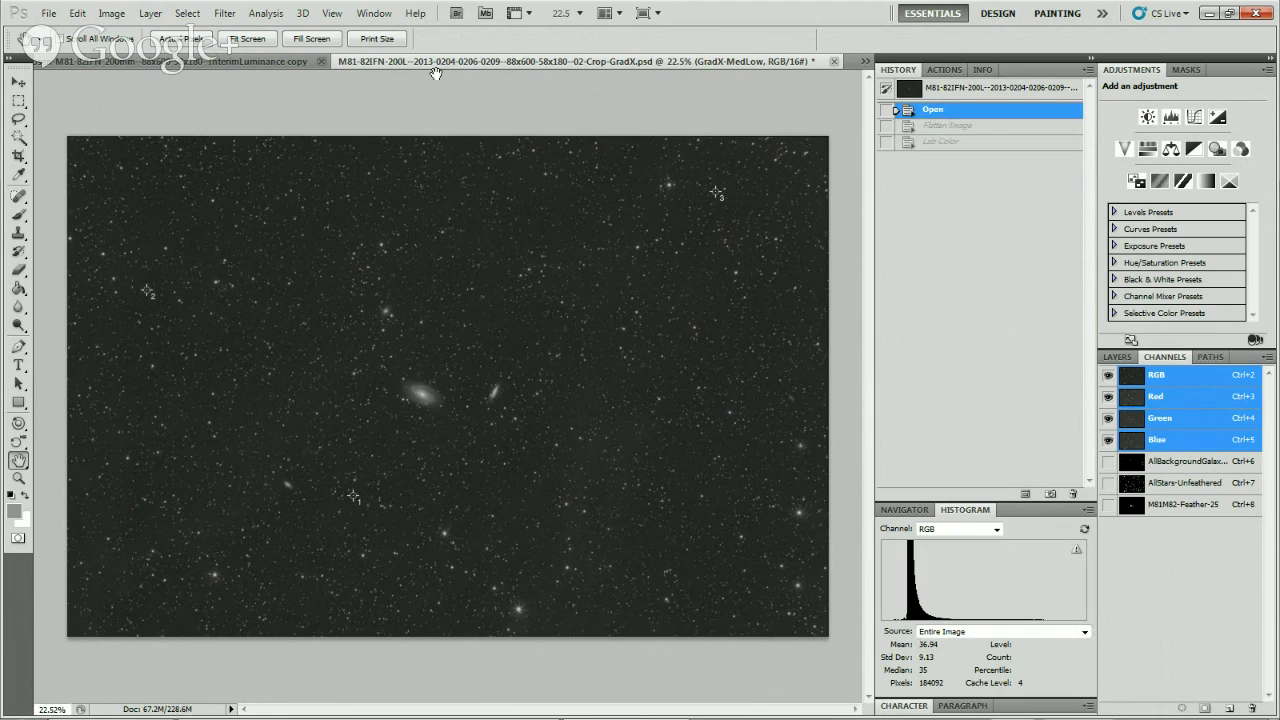
left_click(110, 14)
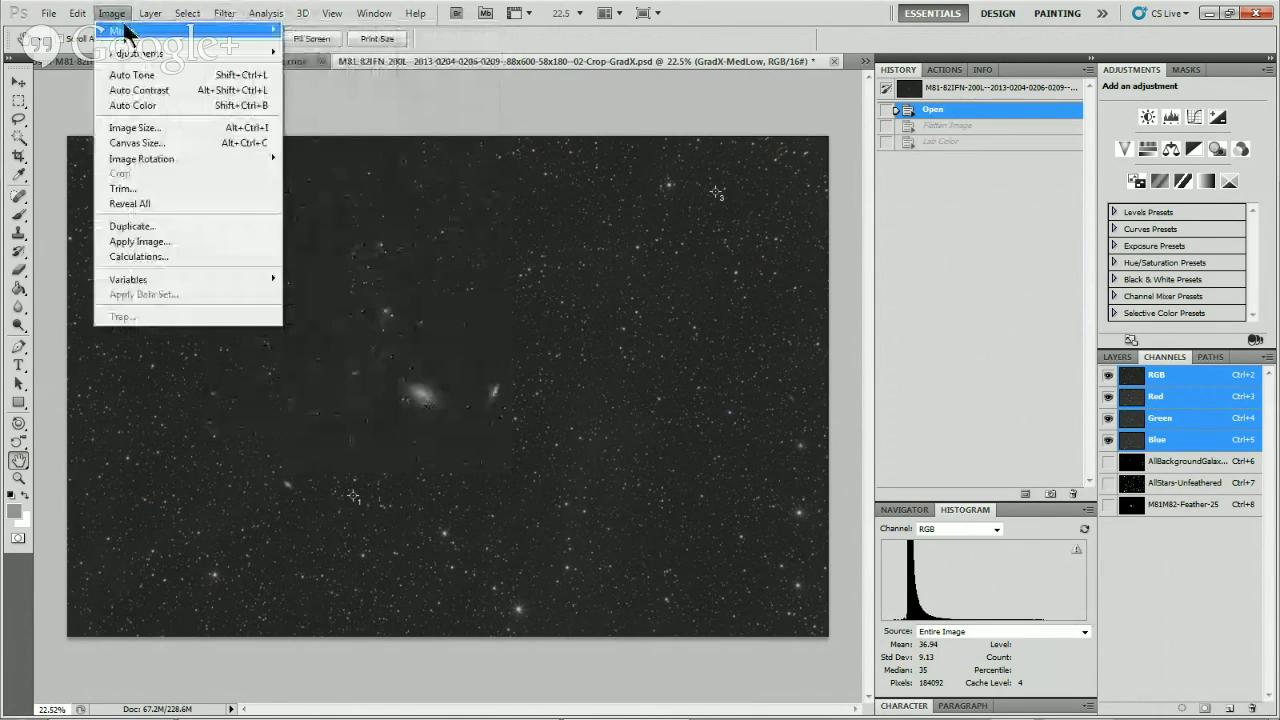
mouse_move(127, 31)
left_click(323, 48)
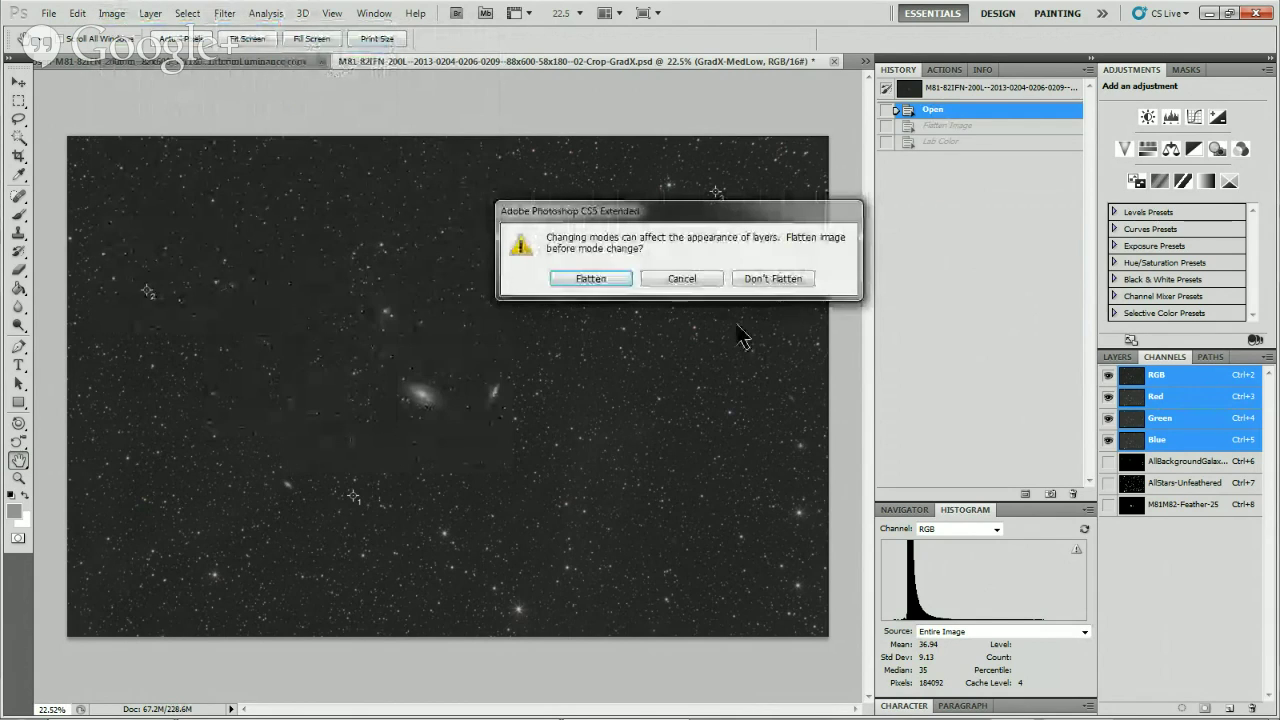
left_click(591, 279)
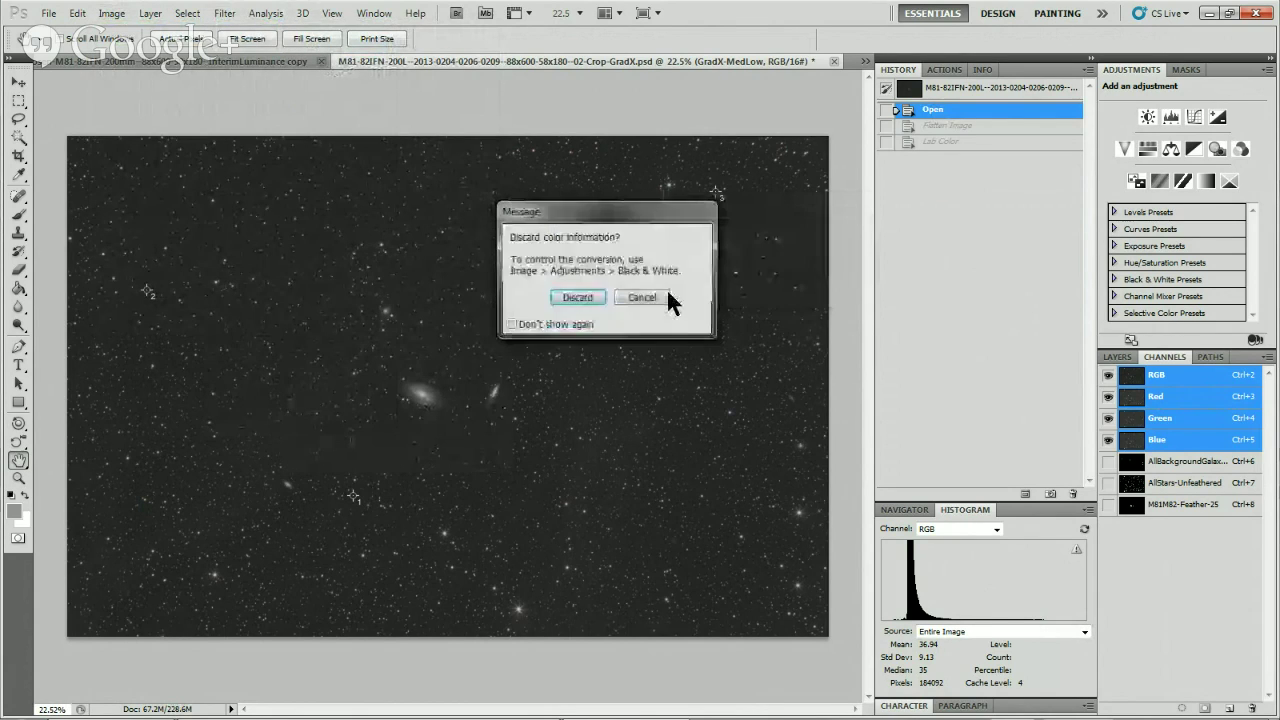
left_click(577, 297)
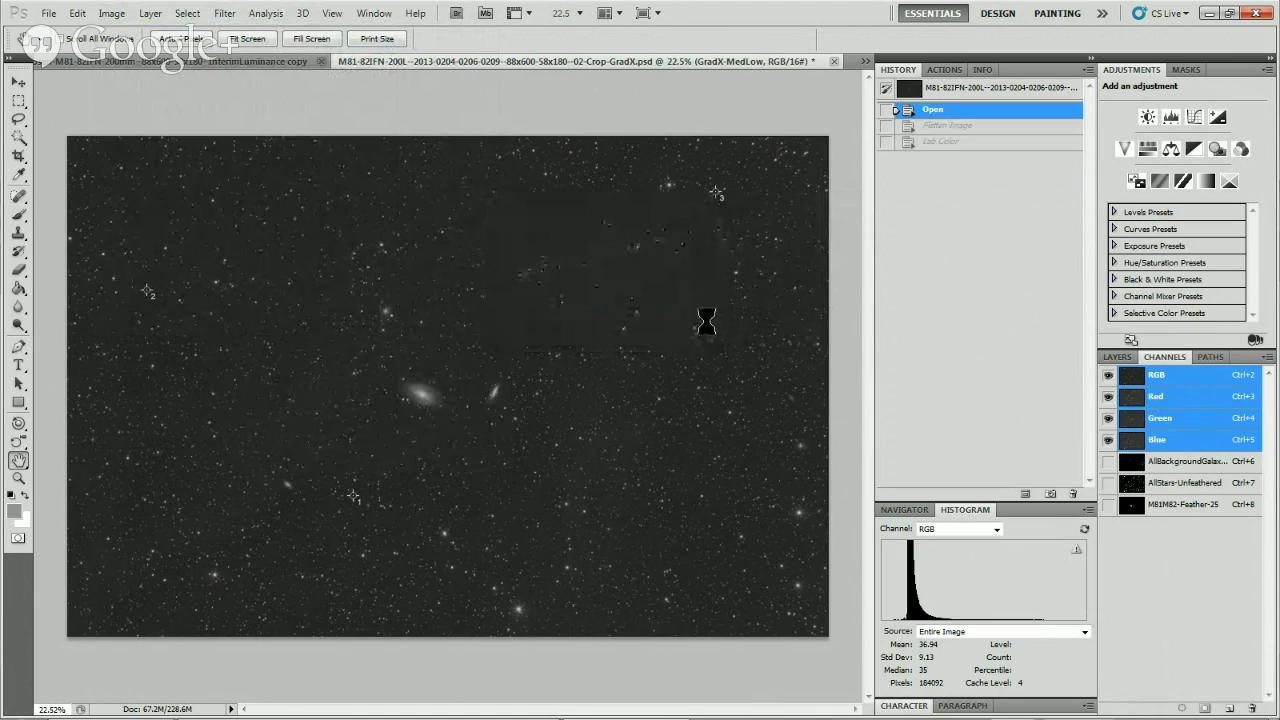
left_click(1117, 357)
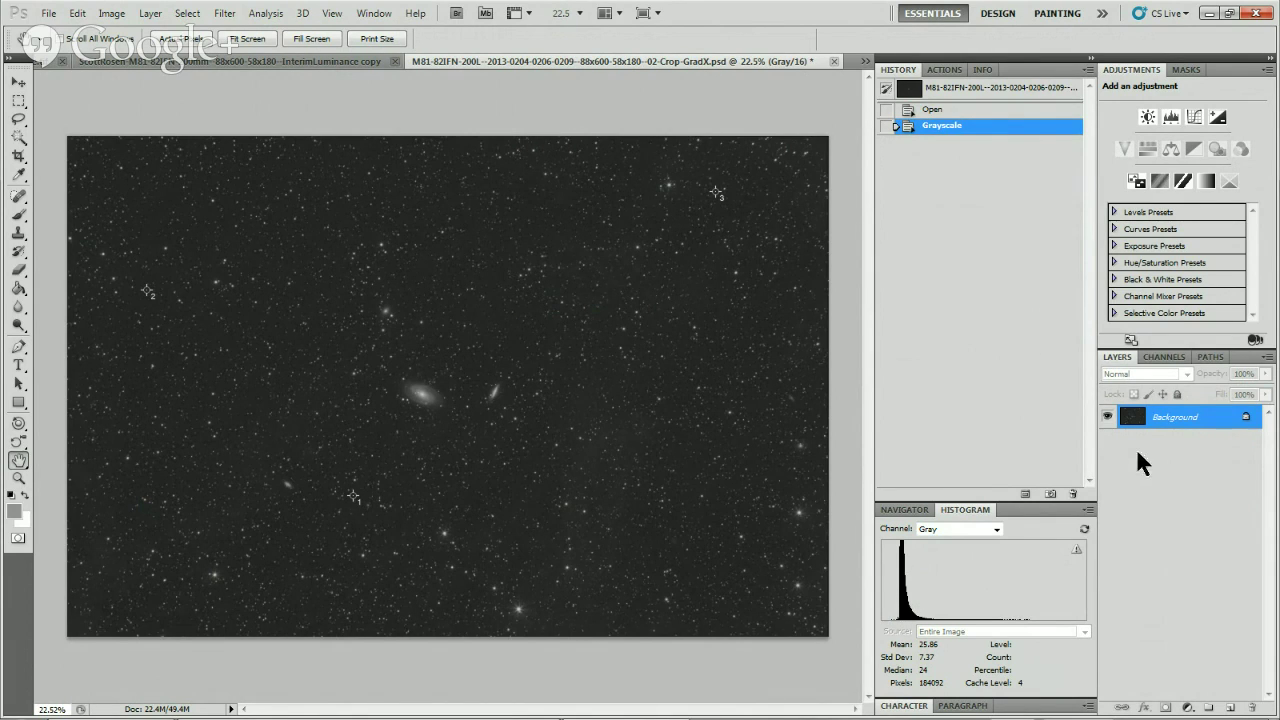
Add a Curves 1 adjustment layer above Background, testing endpoint moves but leaving the curve straight.
left_click(1187, 708)
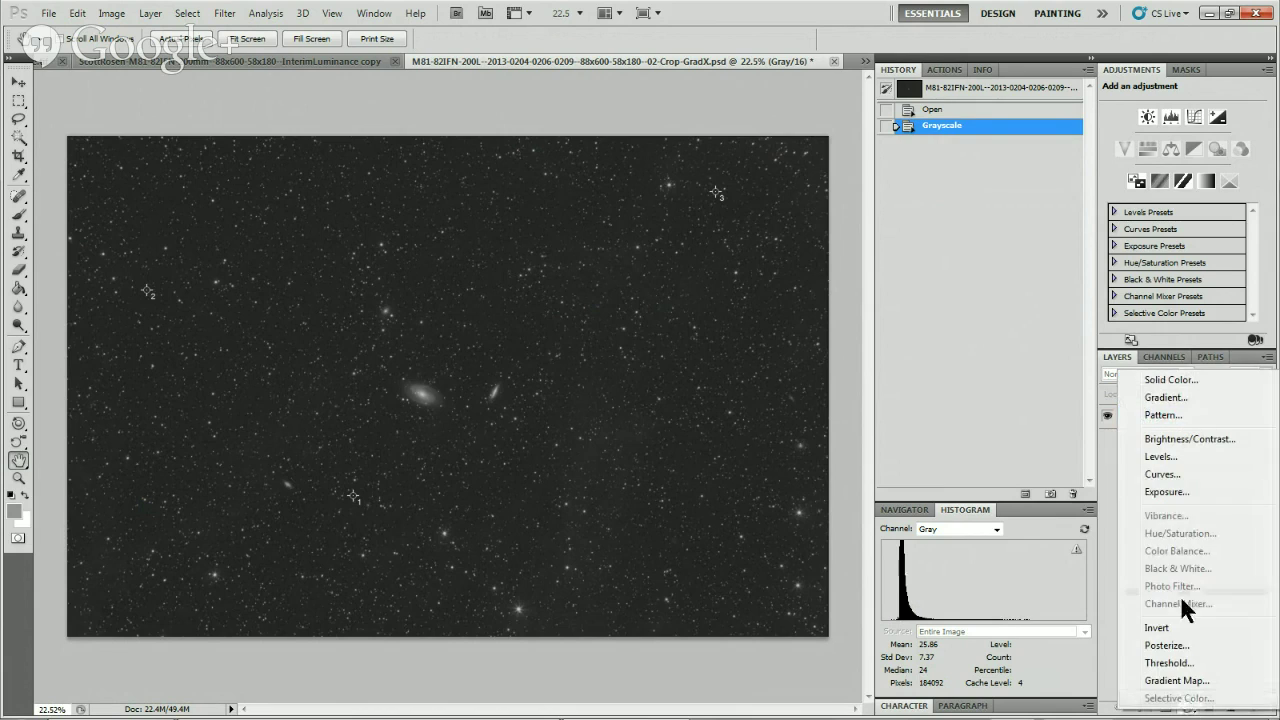
left_click(1176, 478)
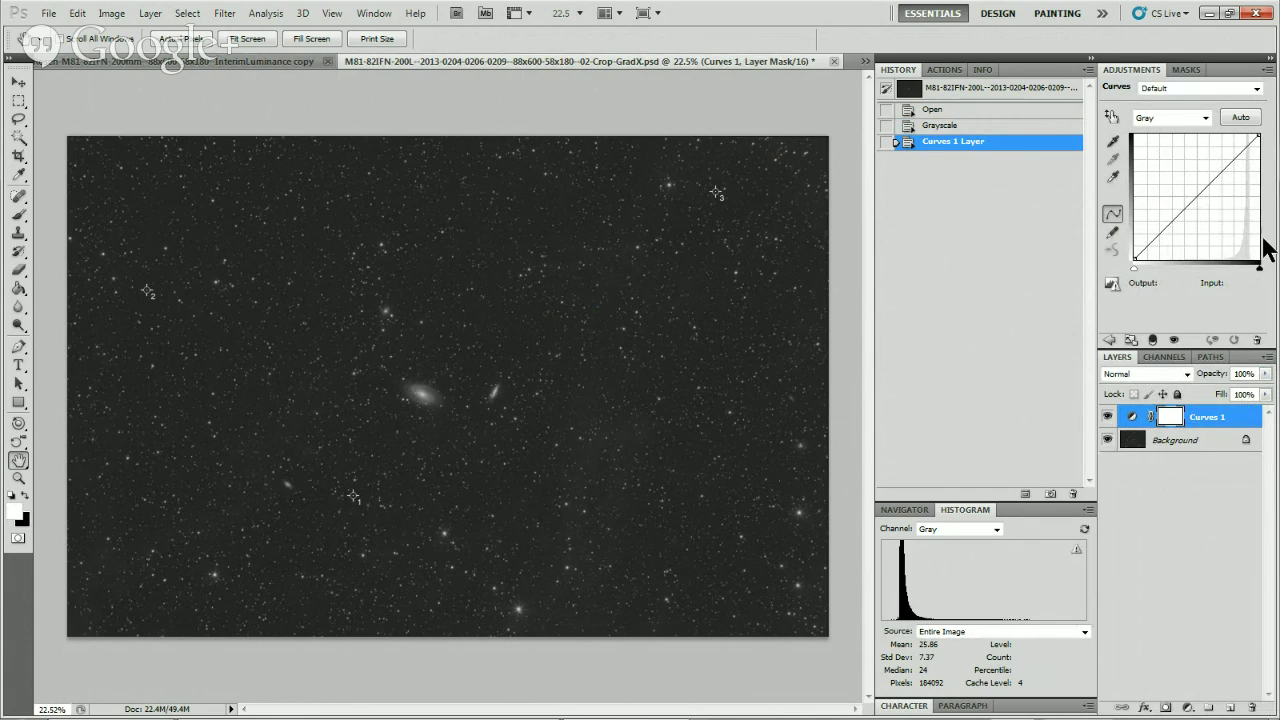
left_click(1258, 134)
left_click_drag(1258, 134, 1252, 122)
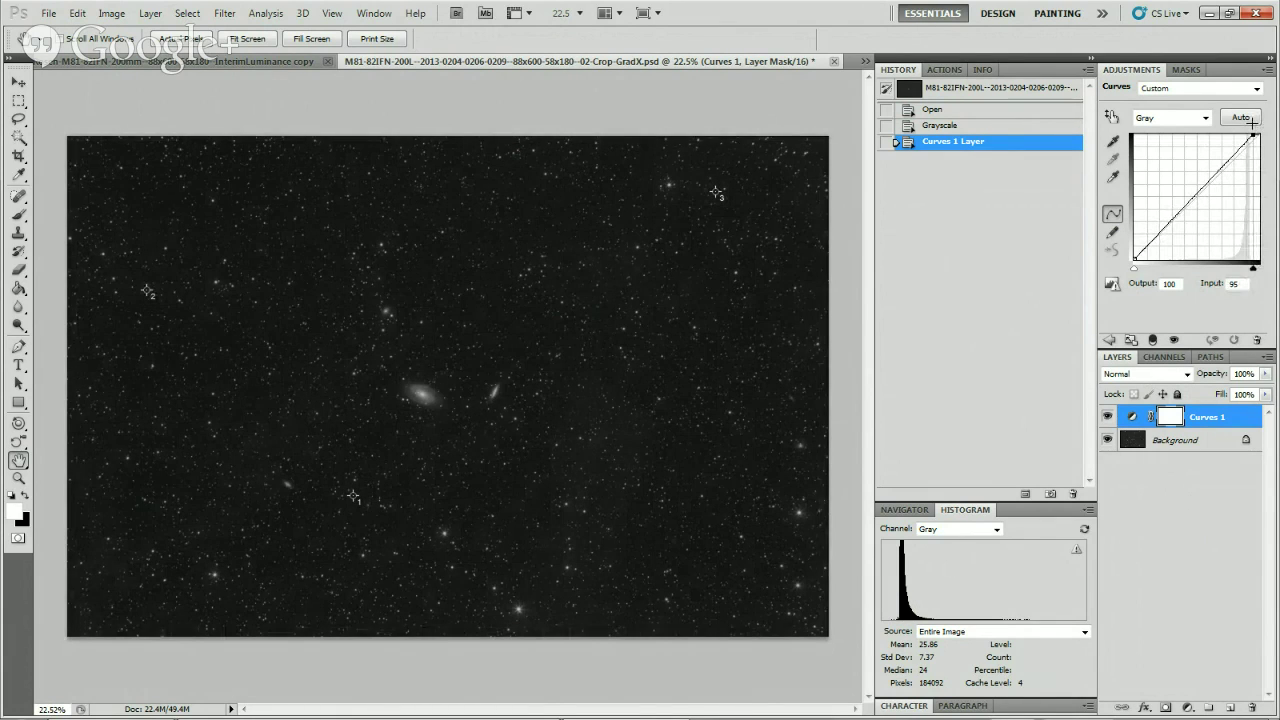
left_click_drag(1254, 128, 1259, 135)
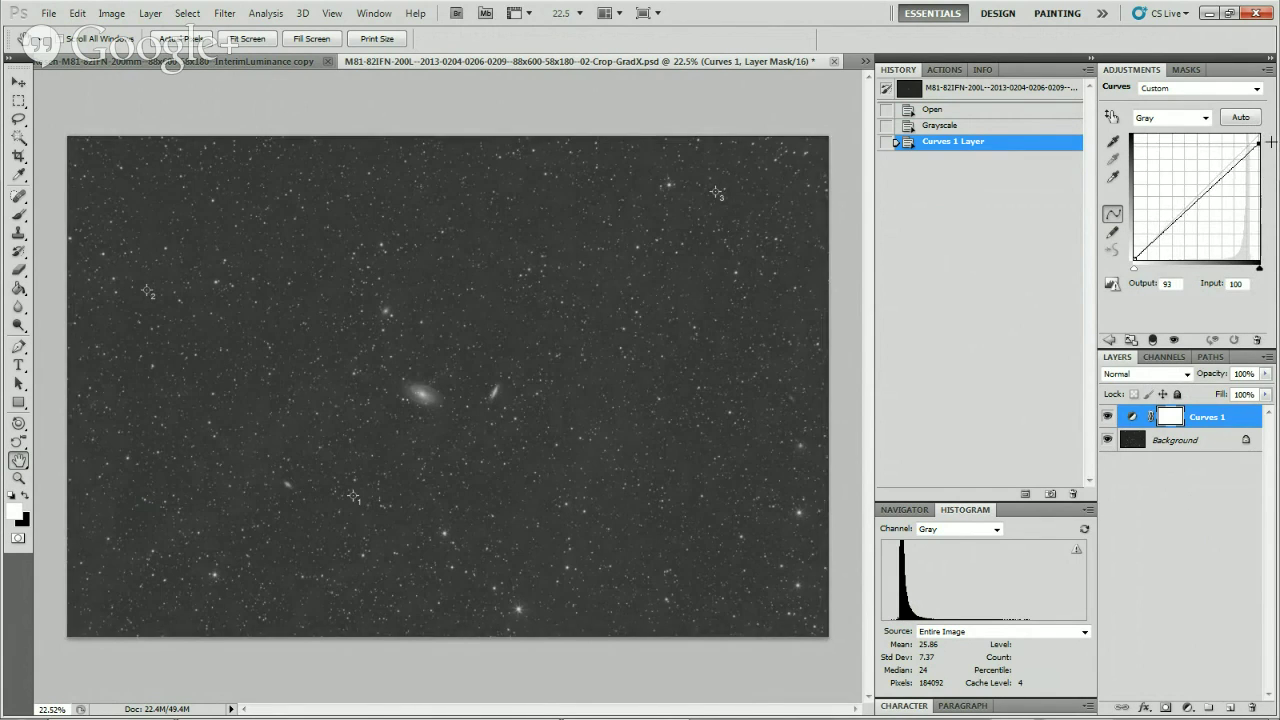
mouse_move(1137, 257)
left_mouse_down()
mouse_move(1136, 203)
mouse_move(1145, 268)
left_mouse_up()
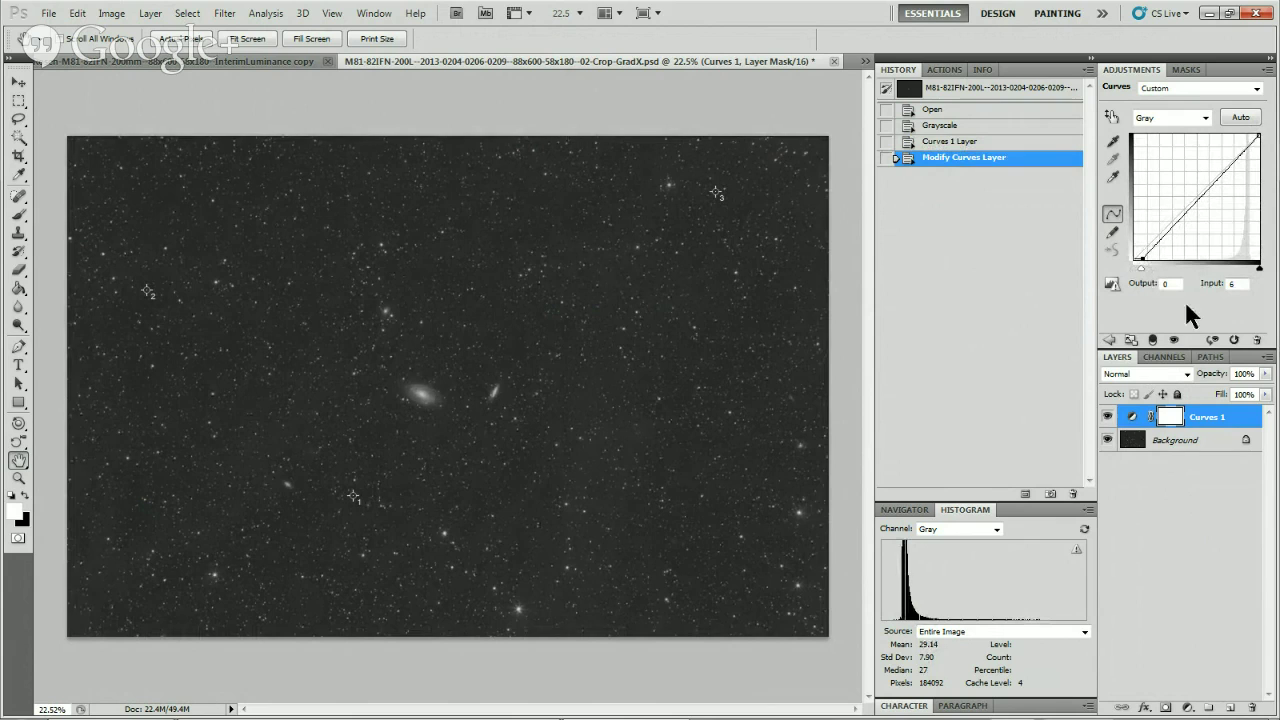
key("ctrl+z")
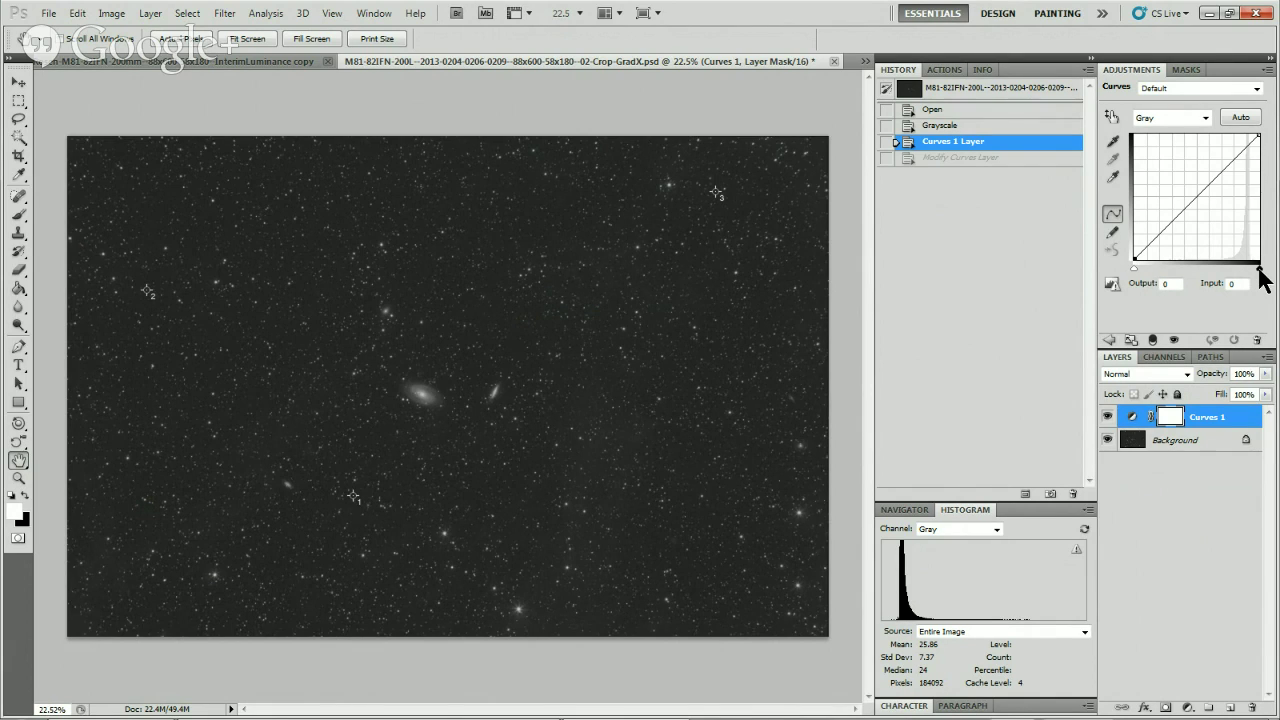
Convert GradX to RGB Color with flattening, then revert to the Open history state.
left_click(112, 13)
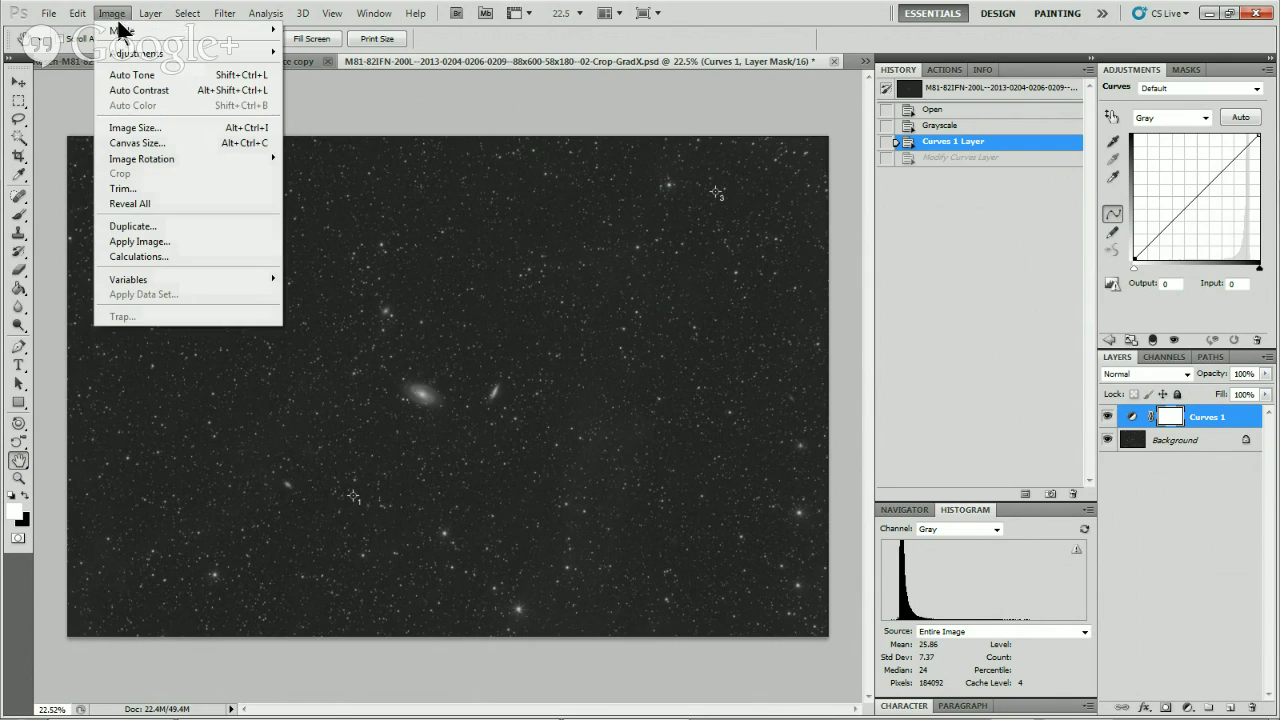
mouse_move(229, 34)
left_click(310, 90)
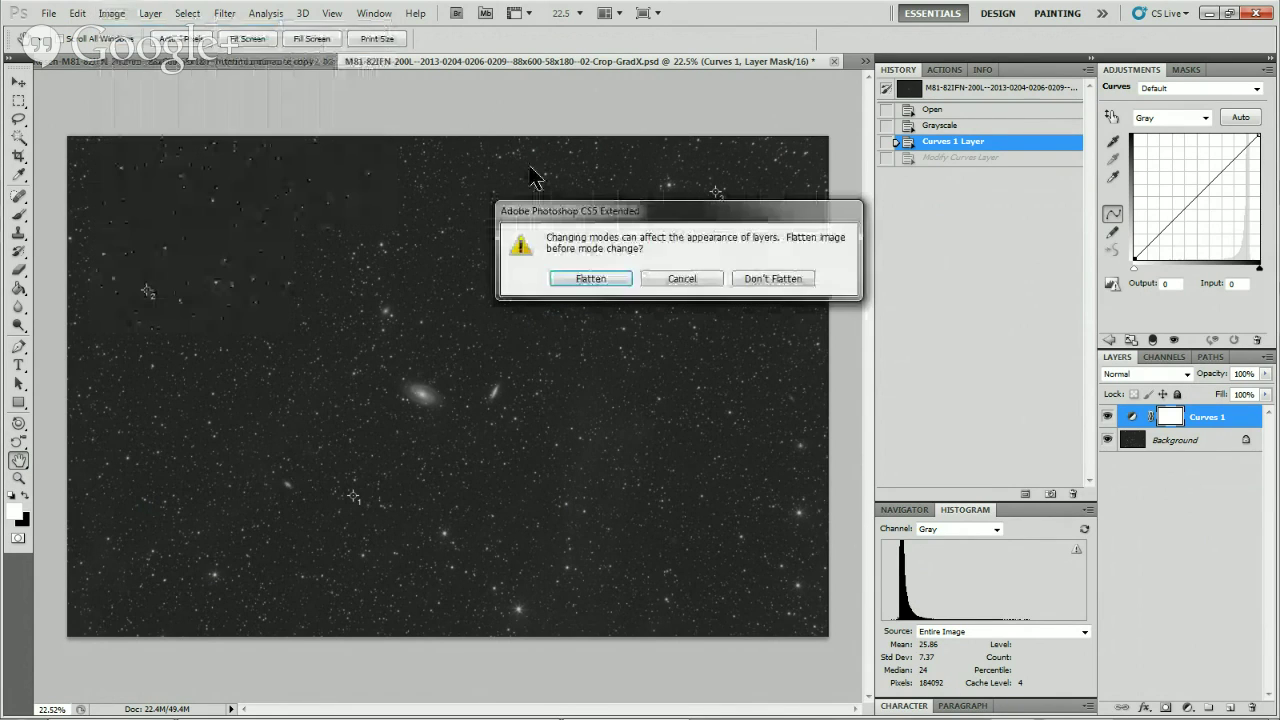
left_click(580, 279)
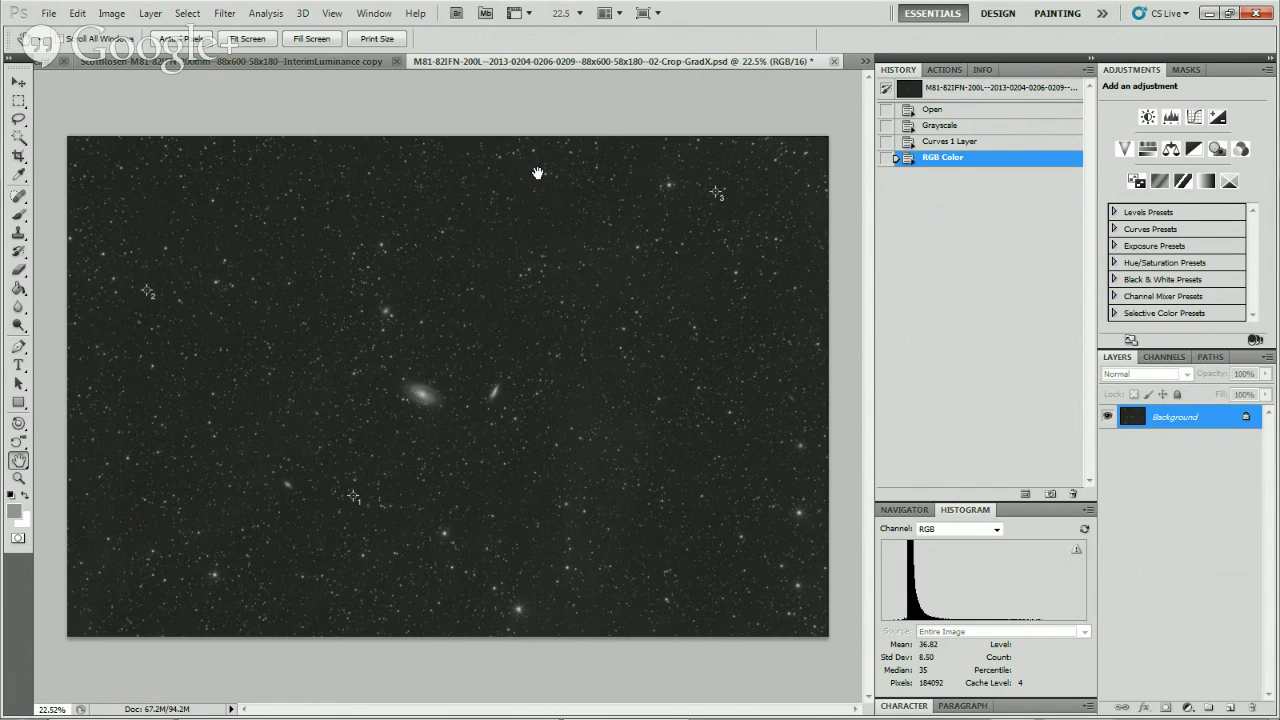
left_click(946, 110)
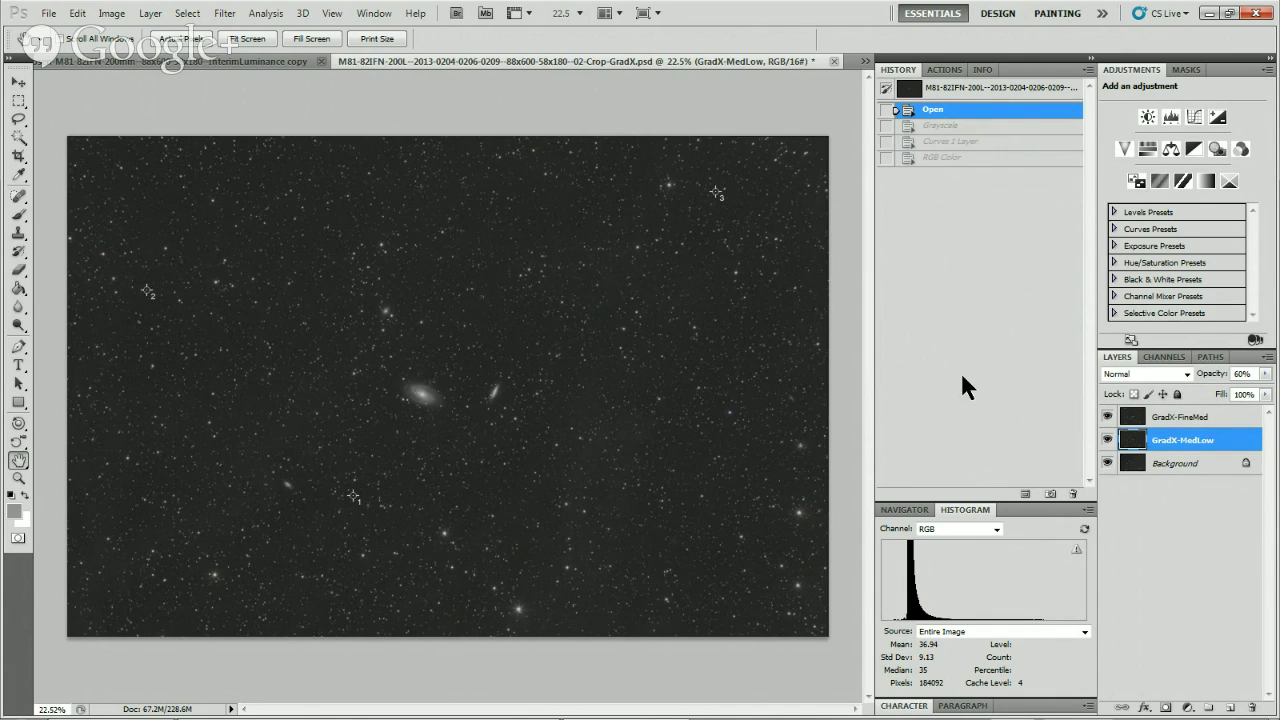
Apply Hue/Saturation to the GradX-MedLow layer with Saturation dragged to -100.
left_click(110, 15)
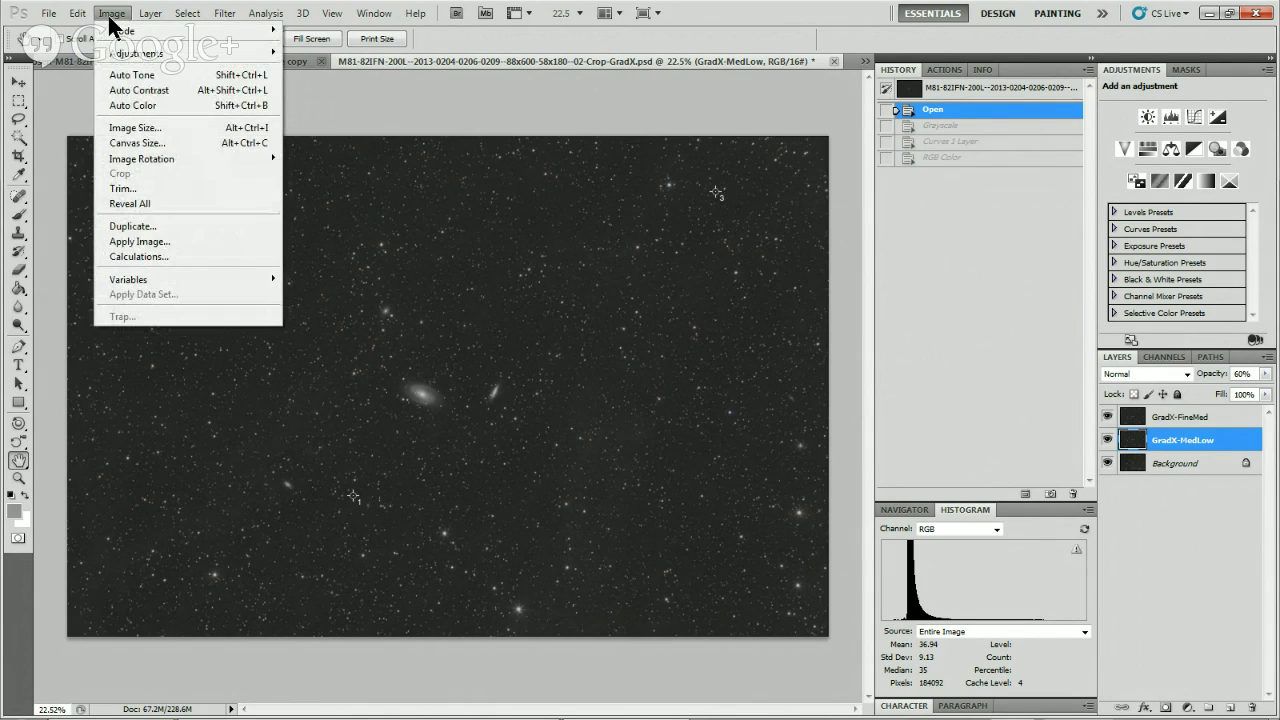
mouse_move(125, 52)
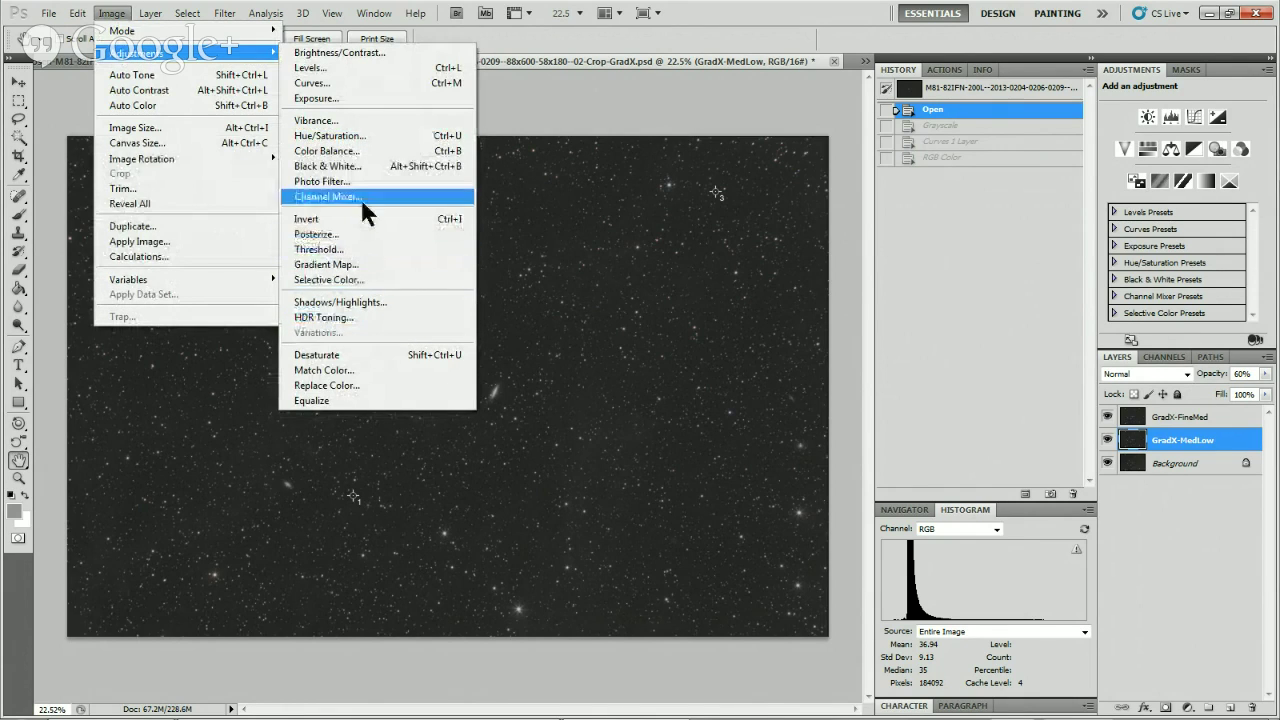
left_click(353, 137)
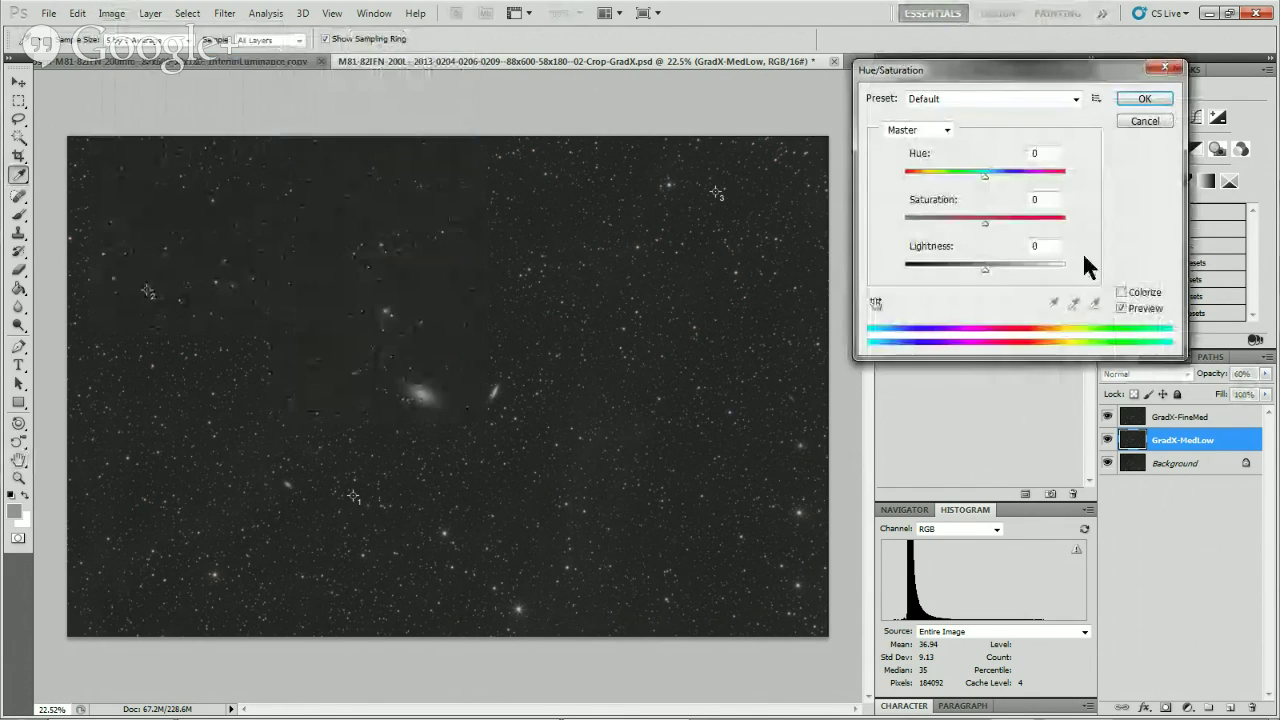
left_click_drag(985, 222, 846, 229)
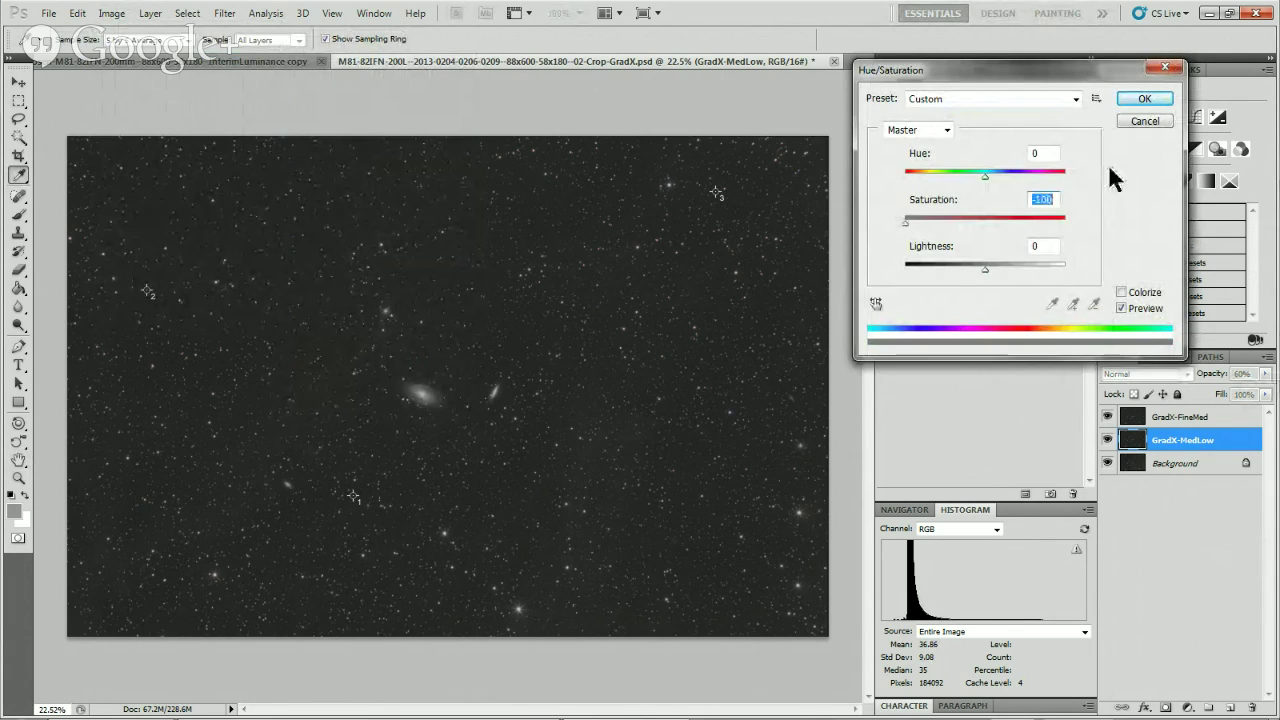
left_click(1146, 100)
mouse_move(800, 718)
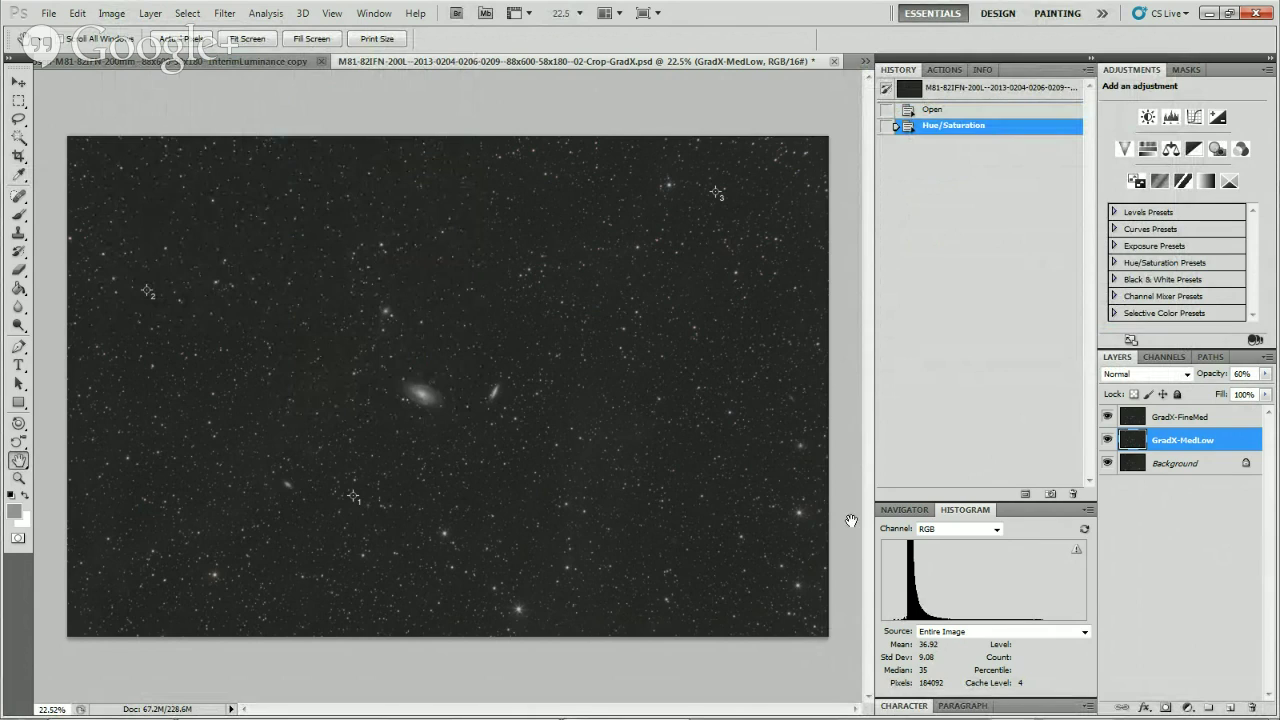
Close the Crop GradX document and the InterimLuminance copy, declining to save each.
left_click(834, 61)
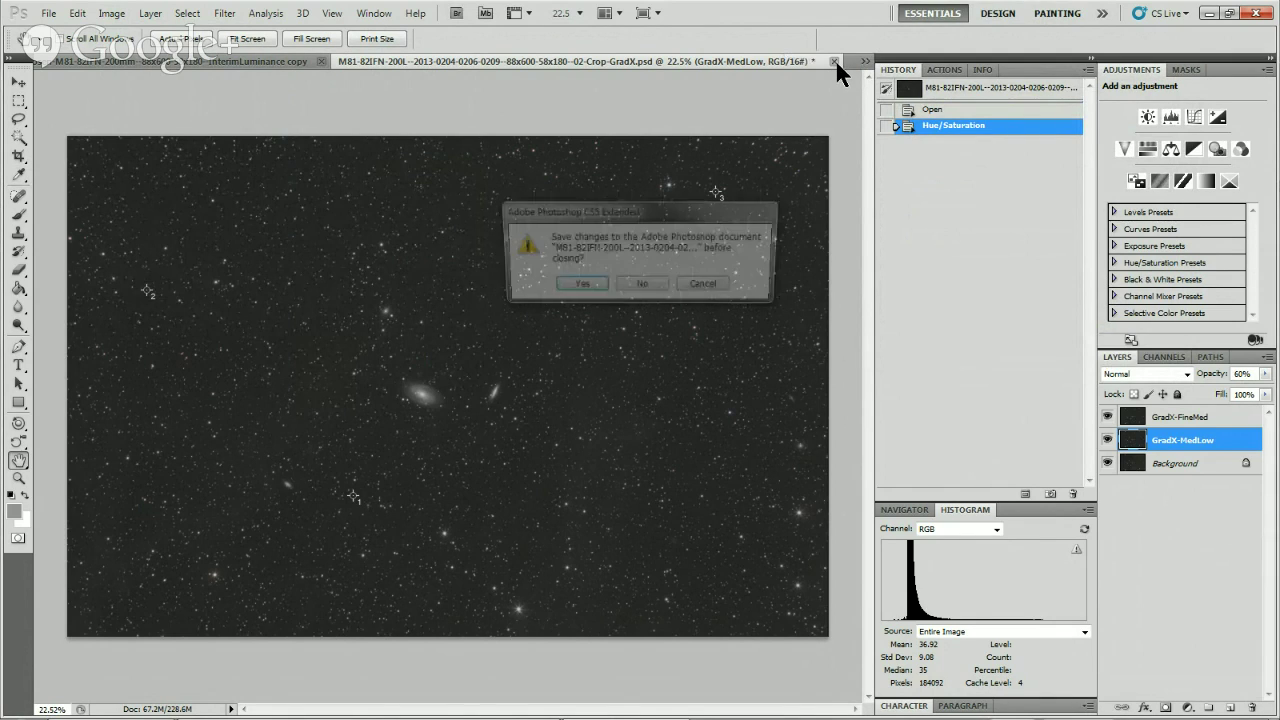
left_click(664, 288)
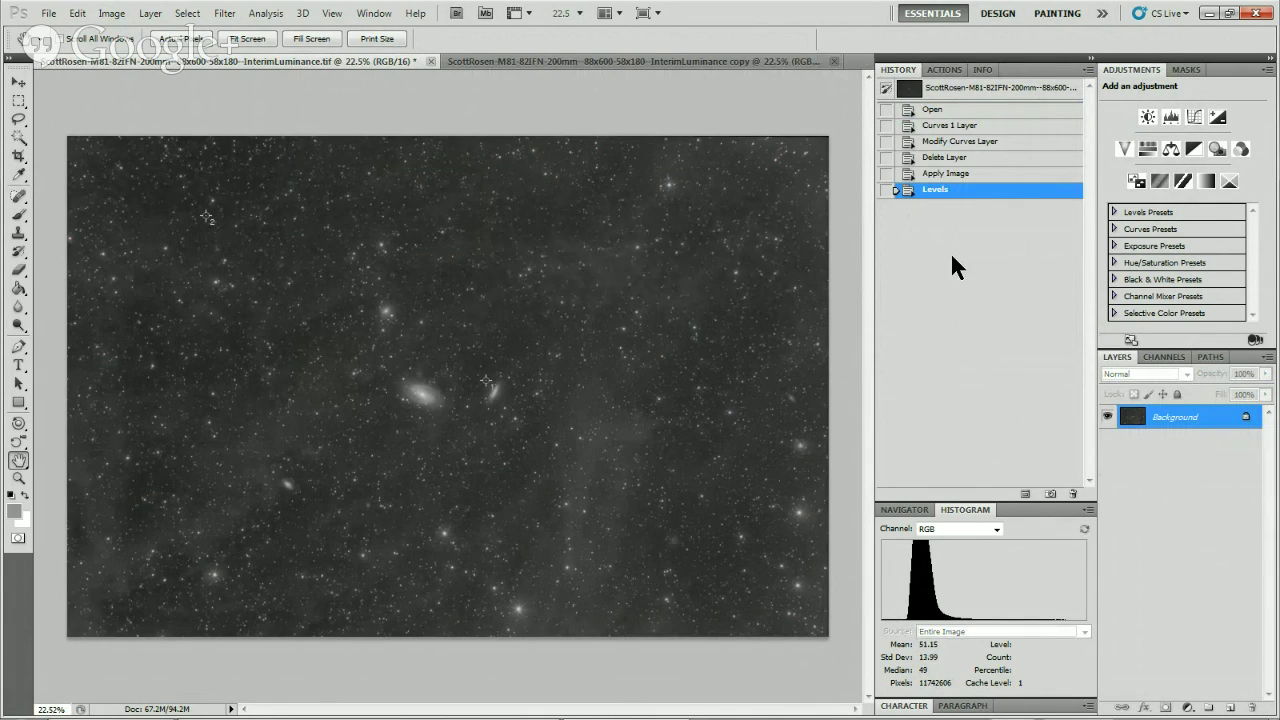
left_click(714, 60)
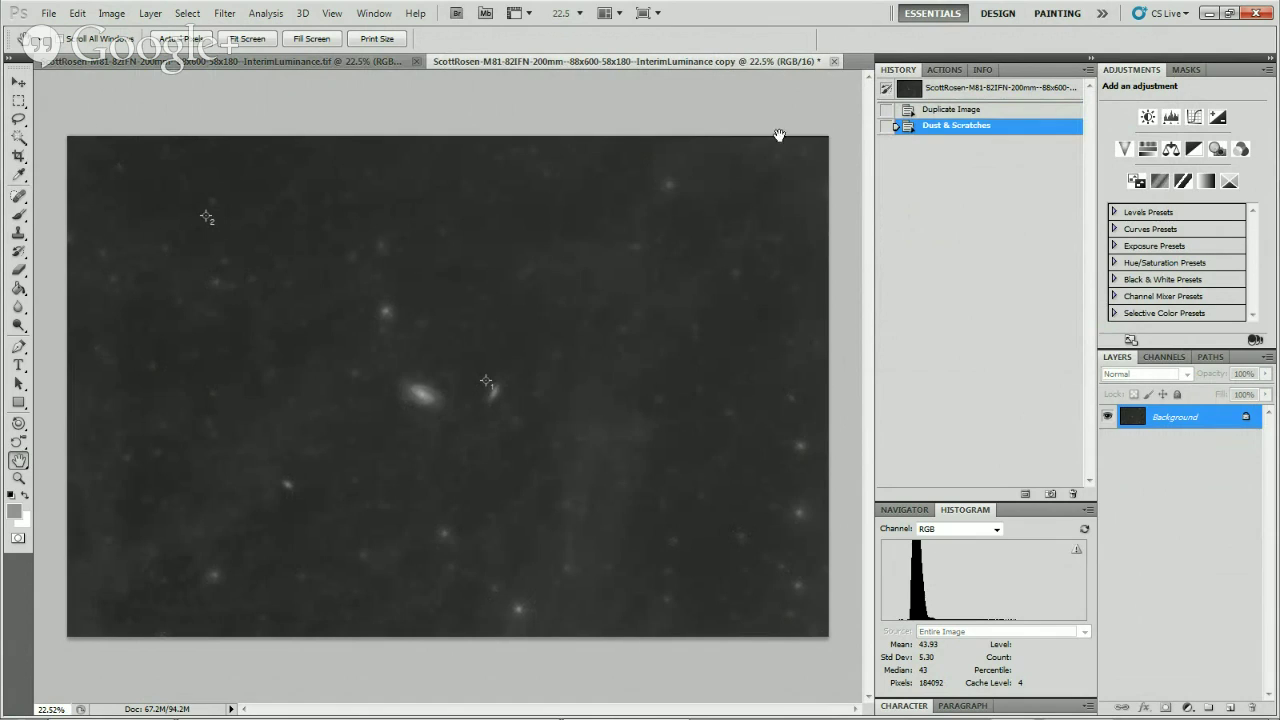
left_click(835, 62)
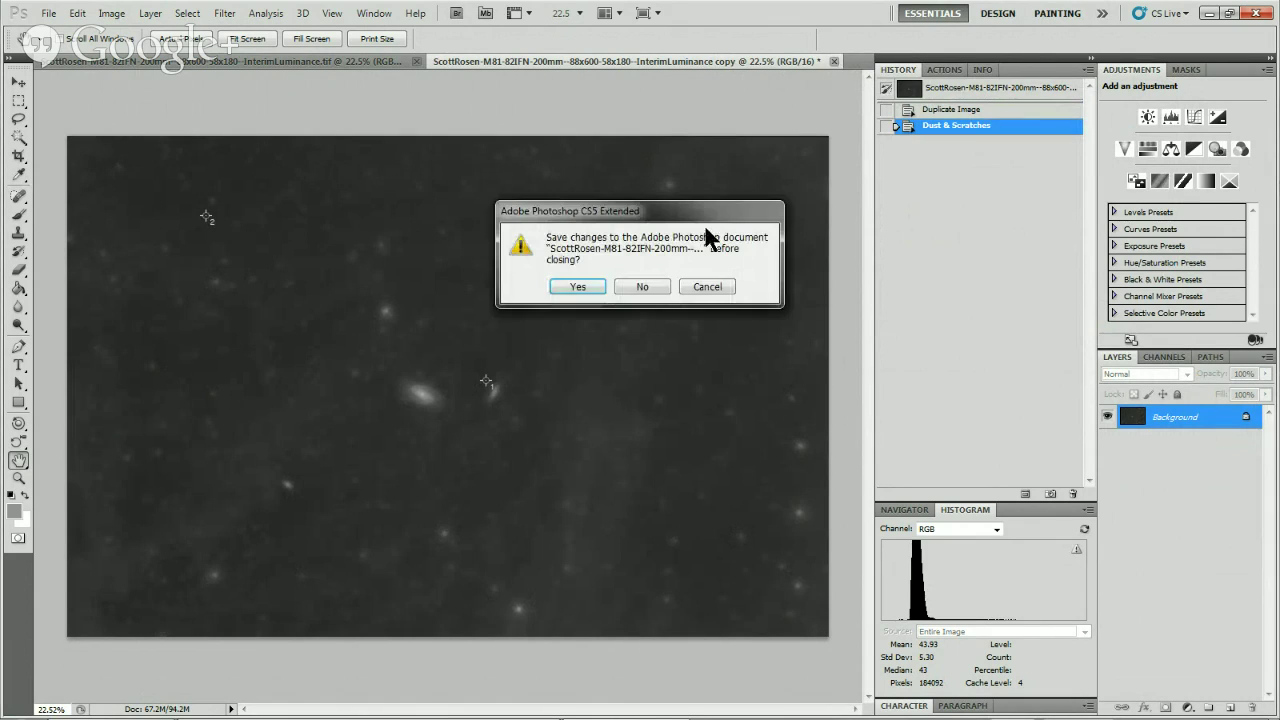
left_click(648, 290)
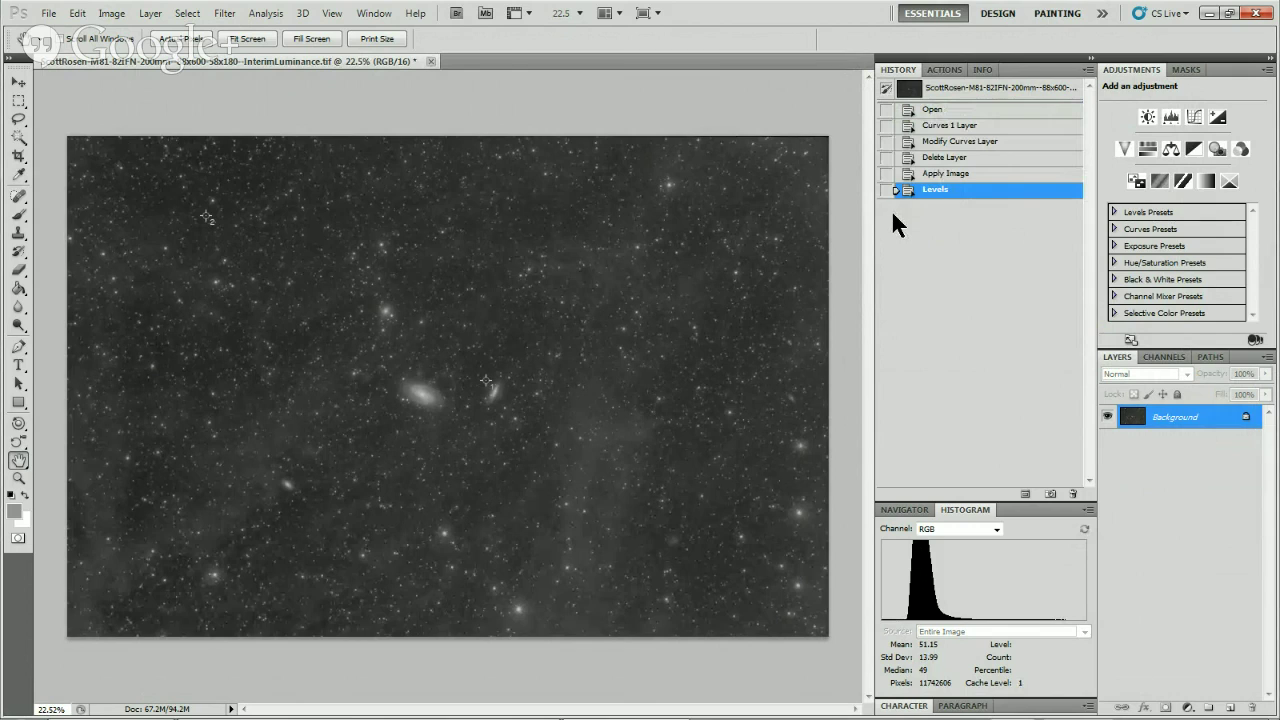
Step InterimLuminance's history through Open and Apply Image to the state just before Apply Image.
left_click(933, 110)
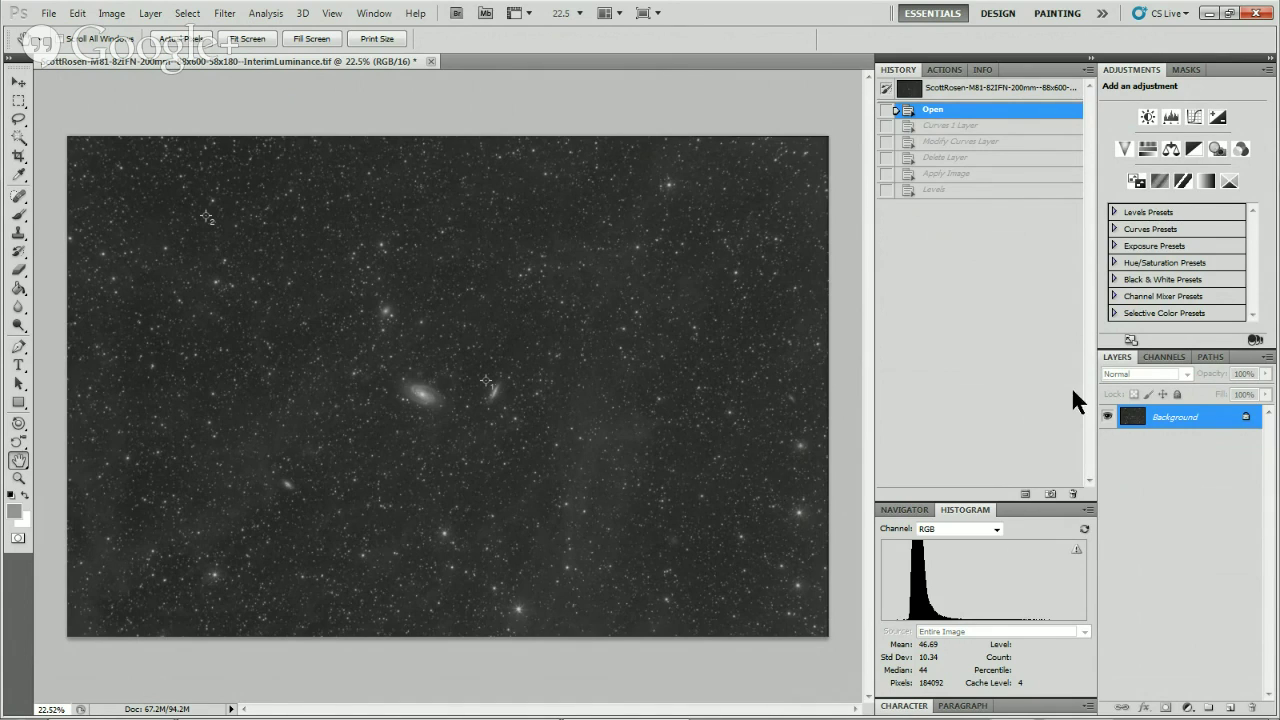
left_click(944, 178)
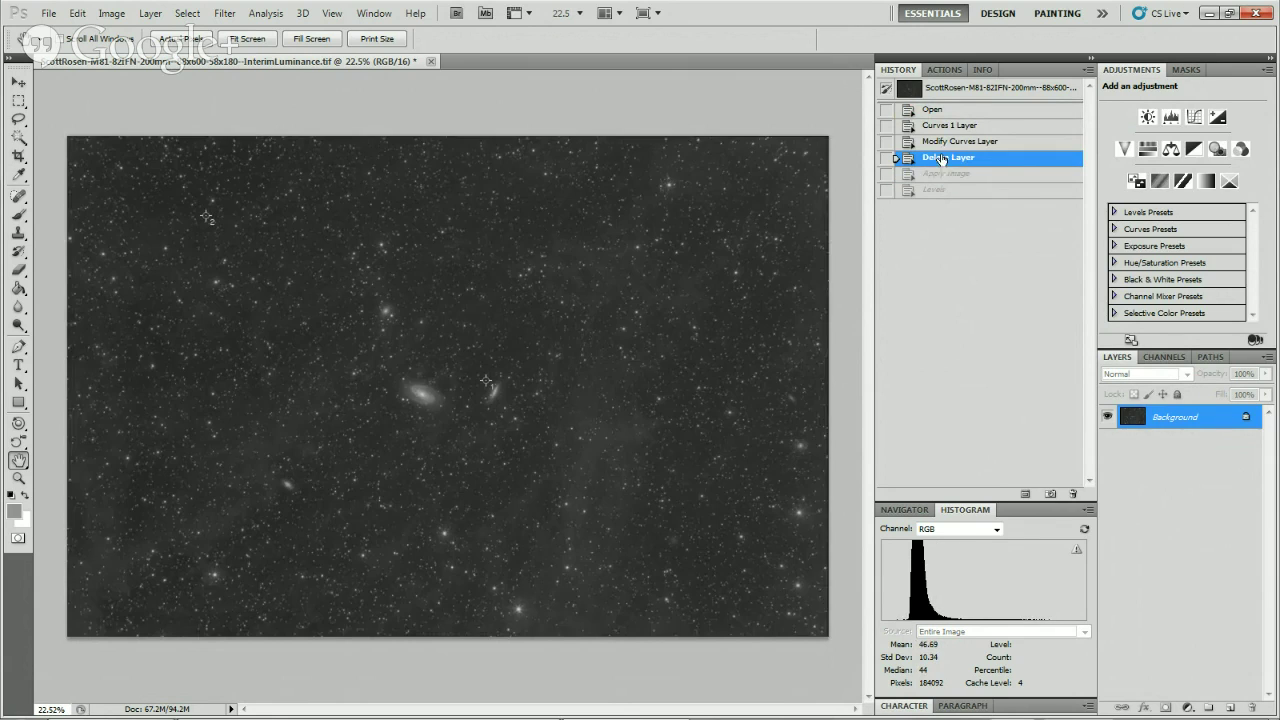
left_click(942, 160)
Open and cancel the Apply Image dialog, then revert InterimLuminance to its Open history state.
left_click(110, 14)
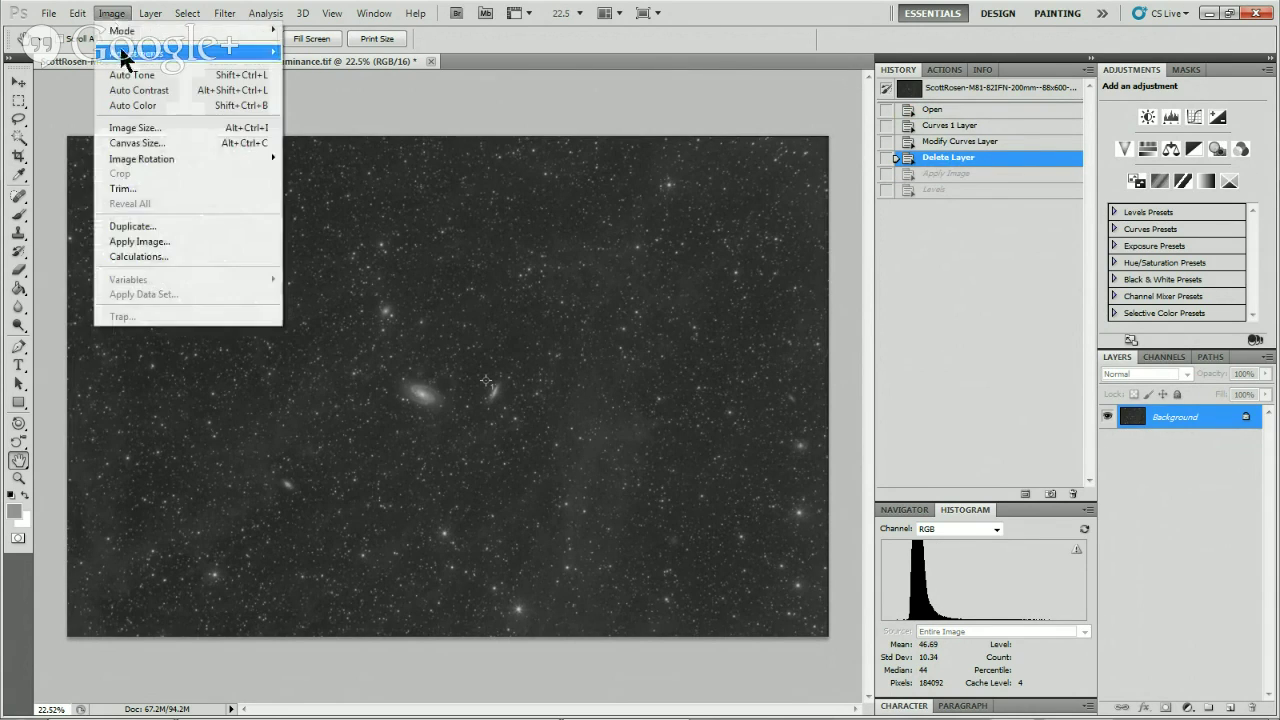
mouse_move(138, 55)
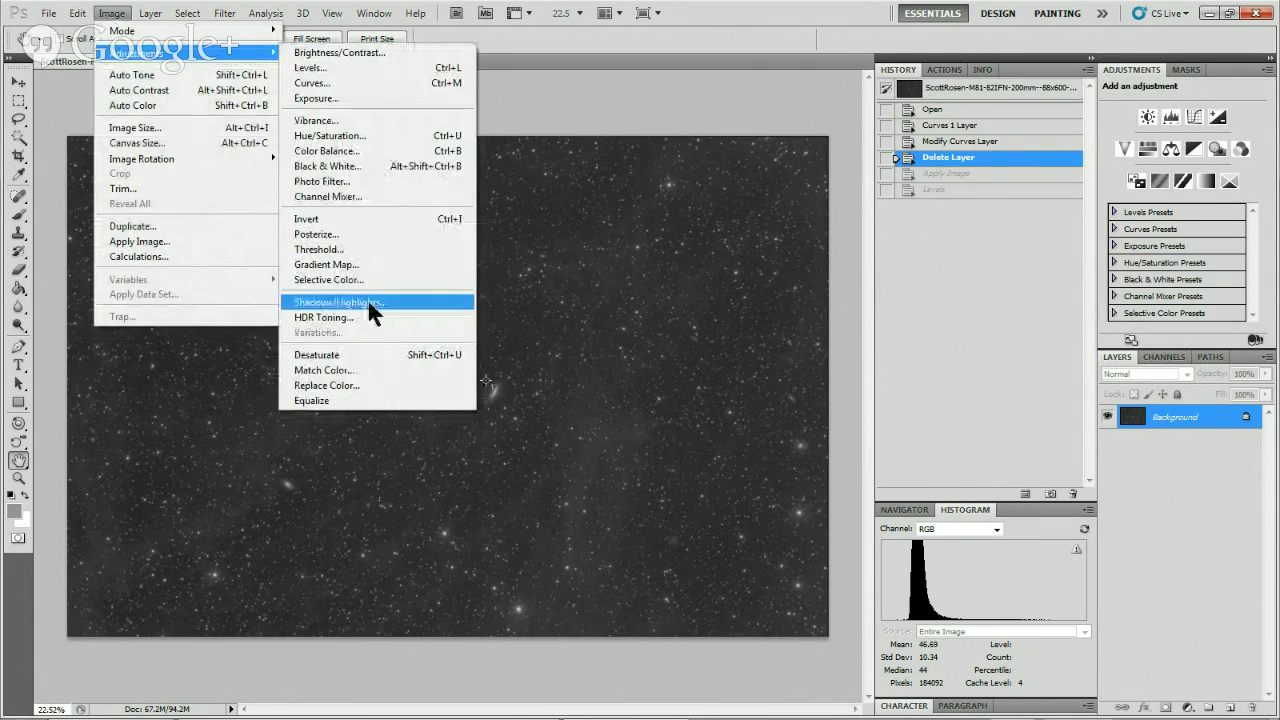
left_click(188, 242)
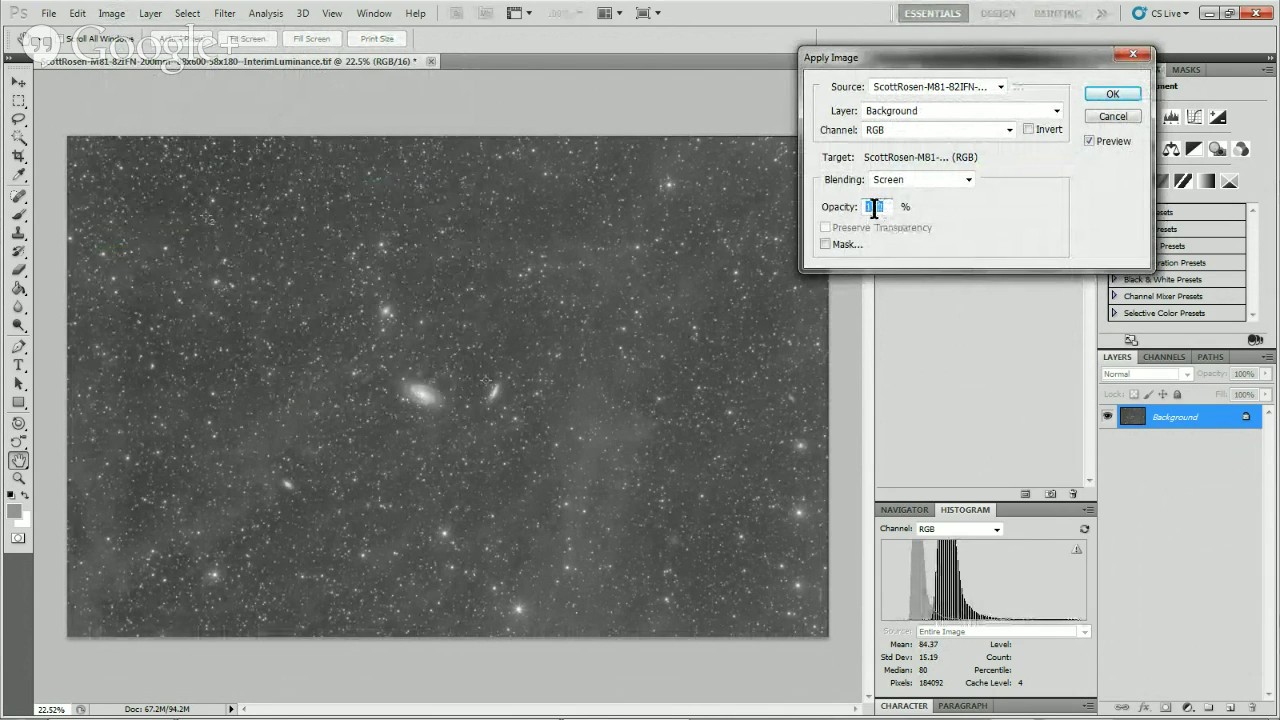
left_click(1118, 118)
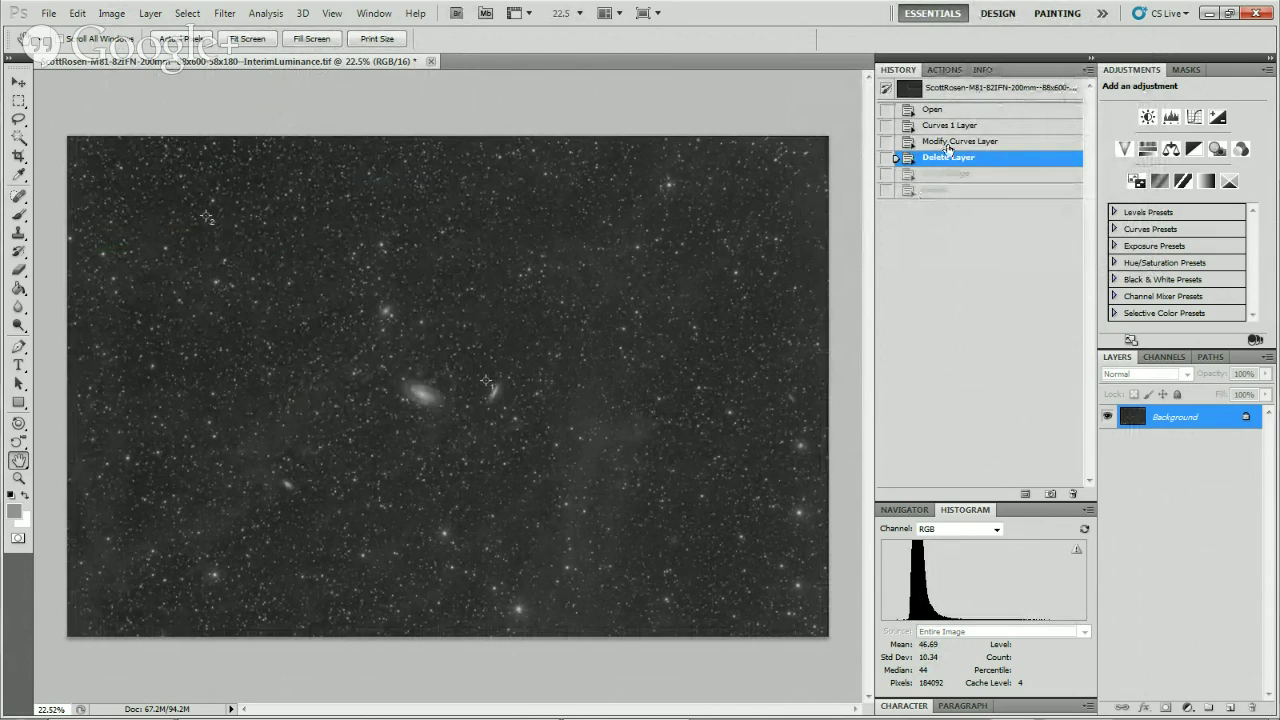
left_click(944, 112)
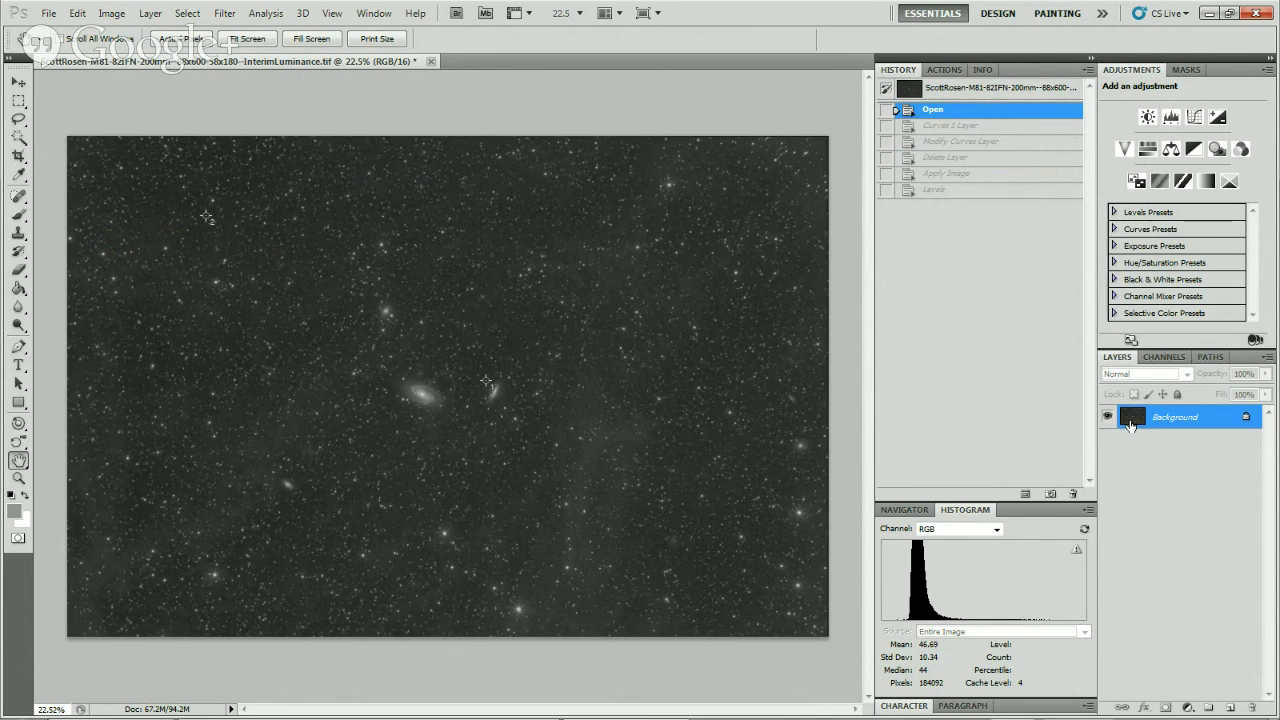
Duplicate the Background layer and rename the copy SM1 via Layer Properties.
left_click_drag(1130, 424, 1231, 707)
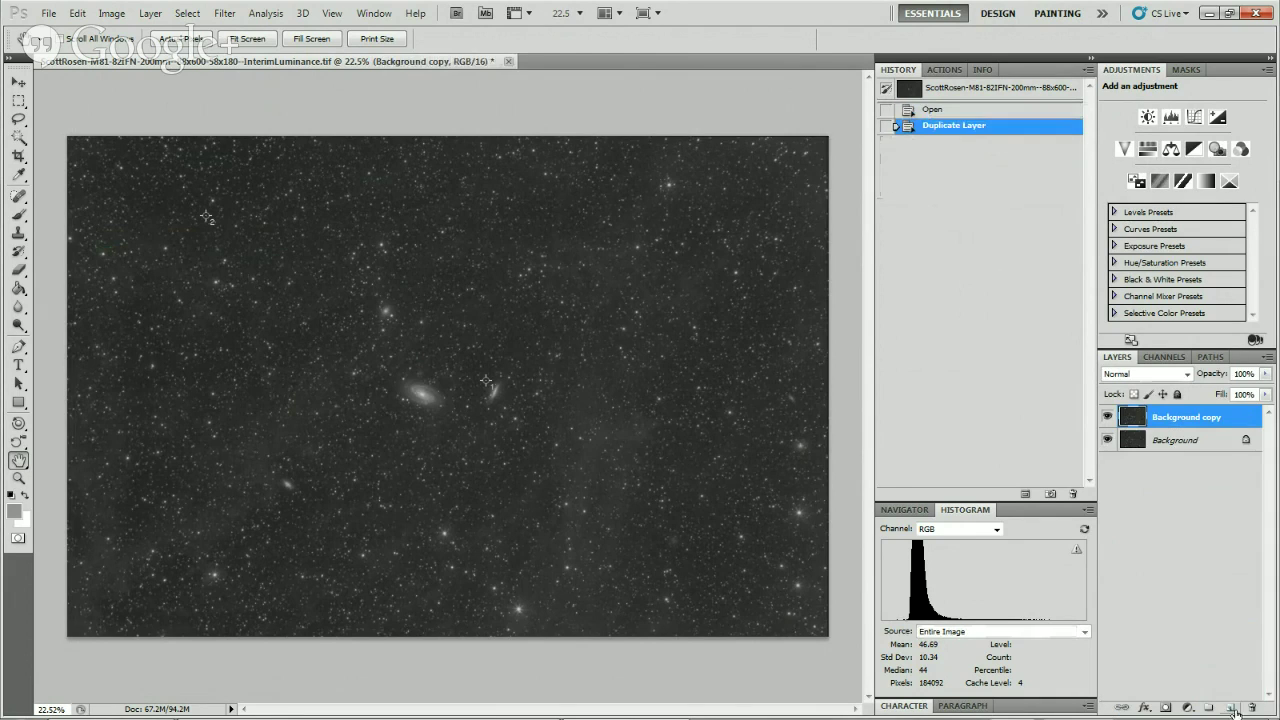
right_click(1190, 425)
left_click(1160, 42)
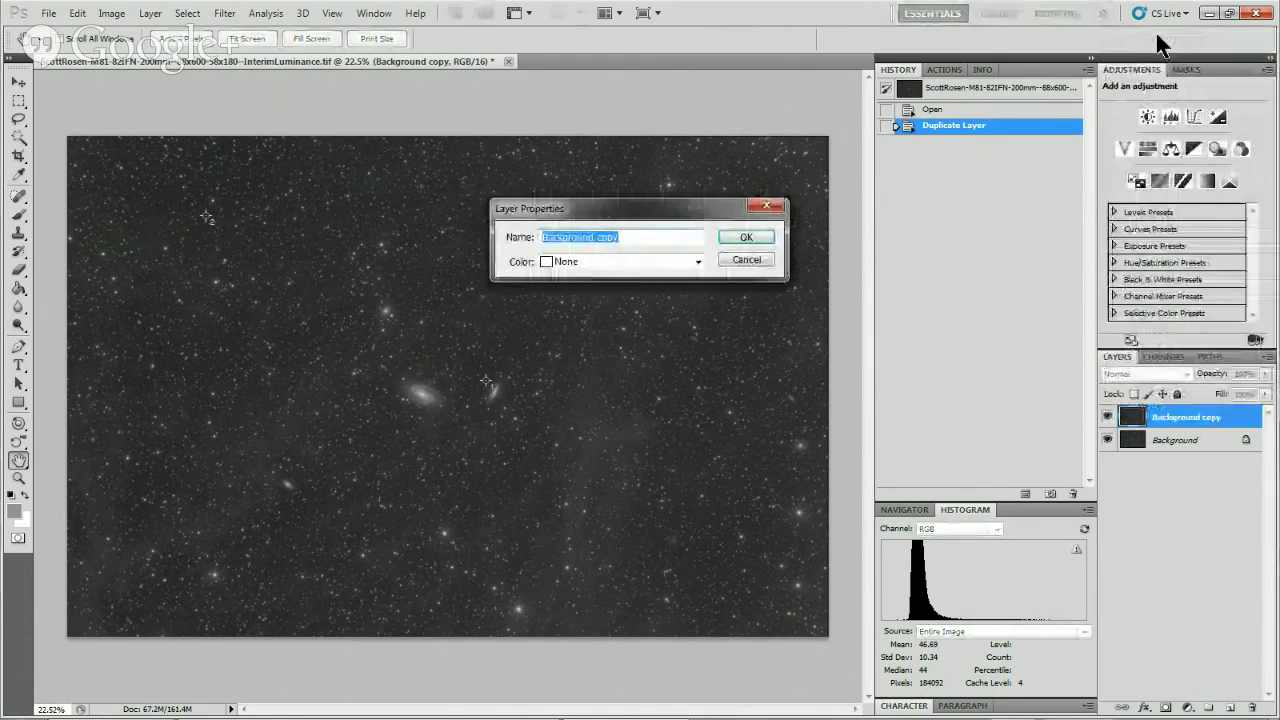
type("SM1")
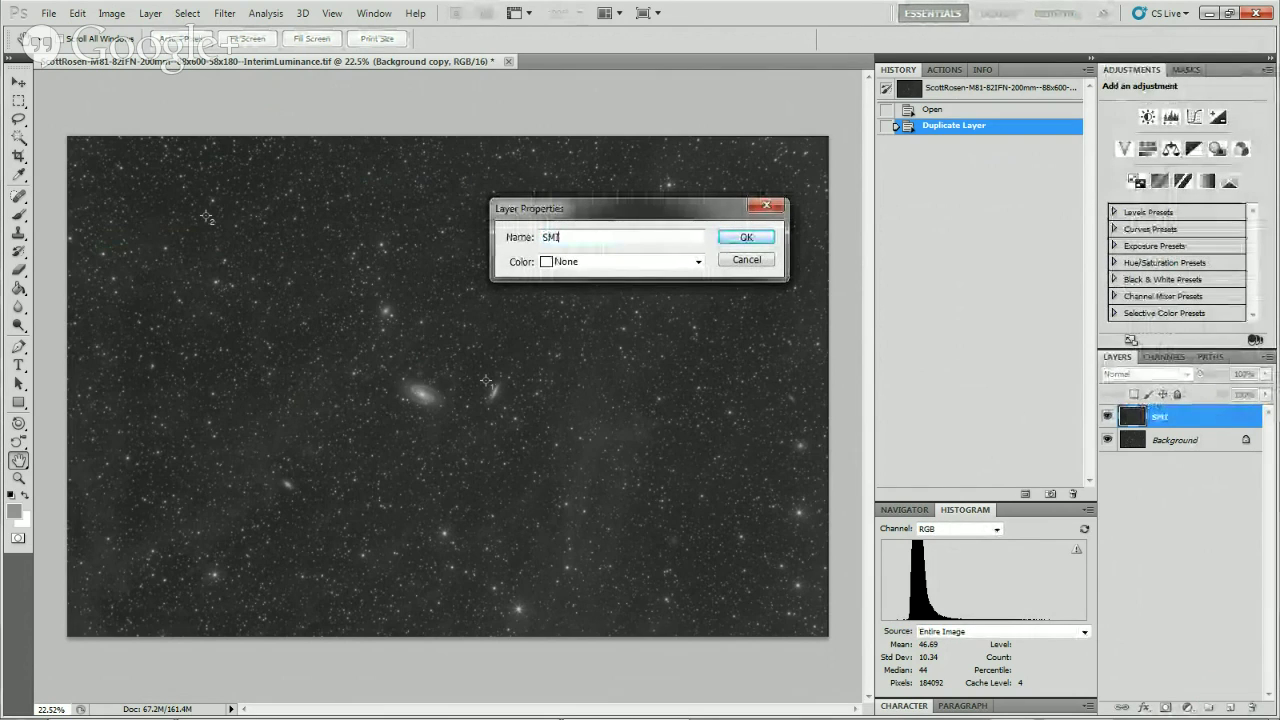
key("Return")
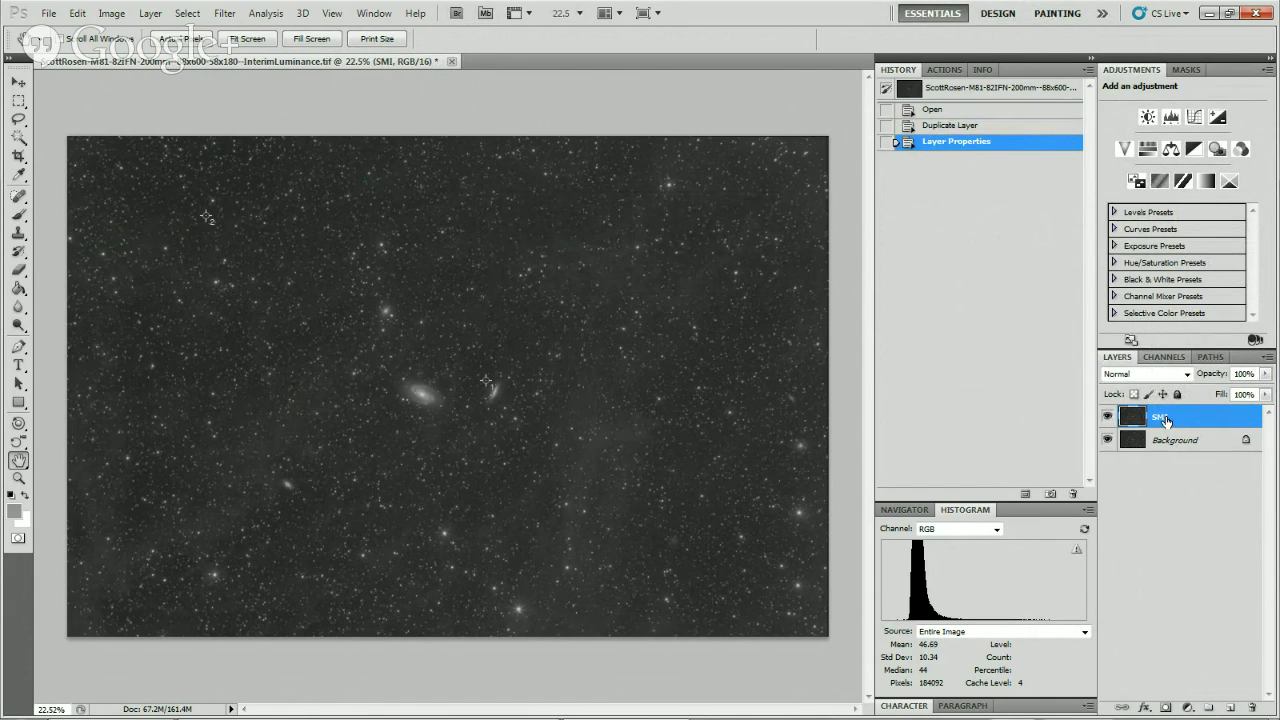
Open and cancel Dust & Scratches, then zoom into part of the star field.
left_click(224, 14)
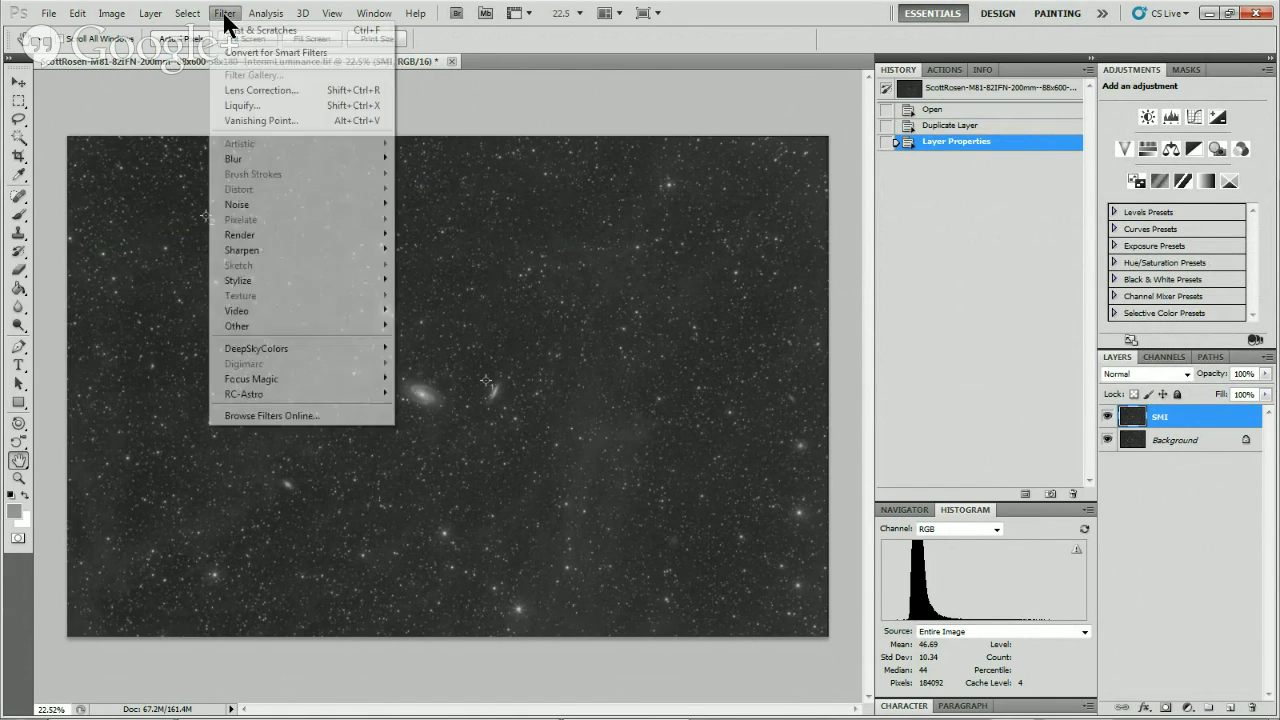
mouse_move(286, 206)
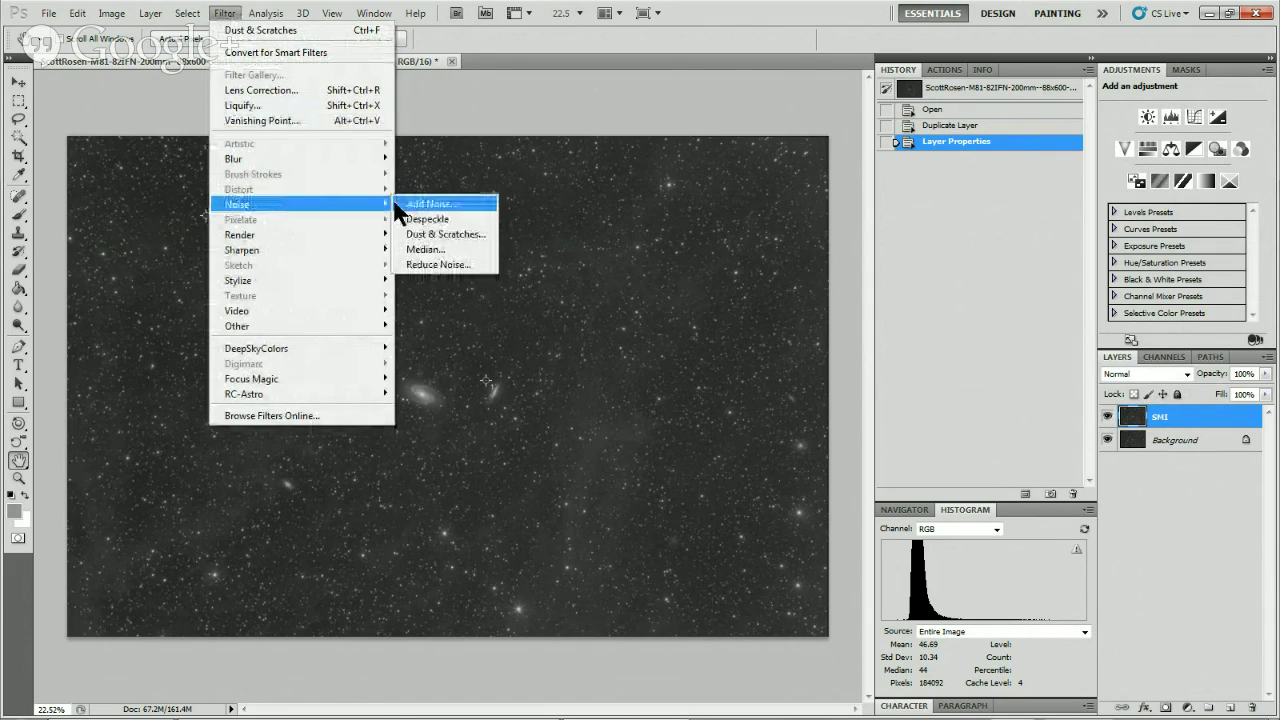
left_click(437, 236)
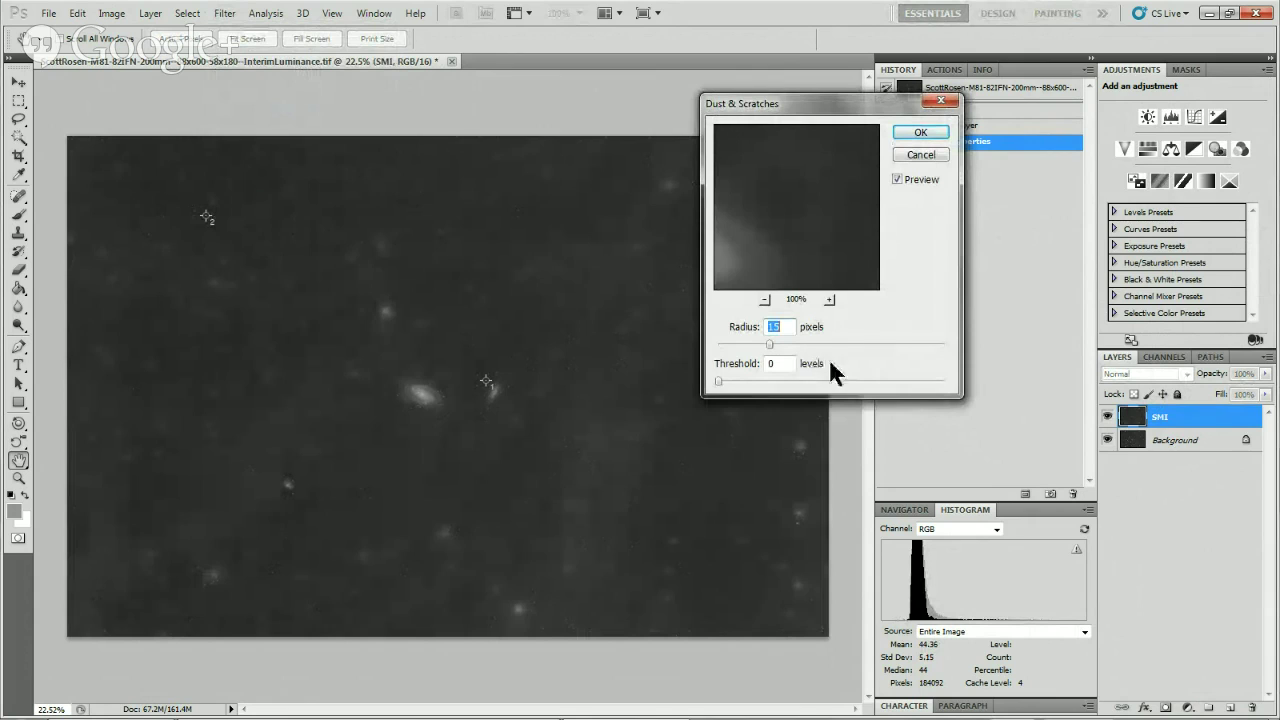
left_click(916, 154)
left_click(18, 478)
left_click_drag(149, 367, 346, 526)
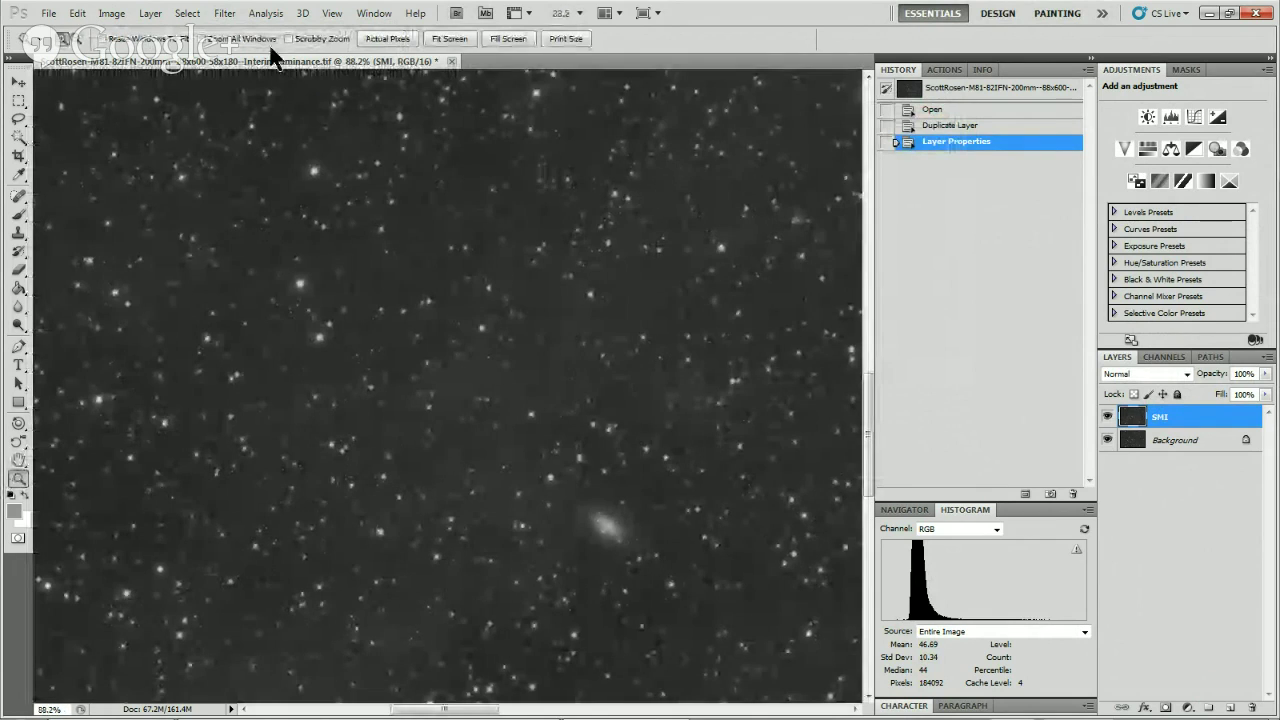
Apply Dust & Scratches to SM1 at a 15-pixel radius after trying 50, 5 and 26.
left_click(226, 14)
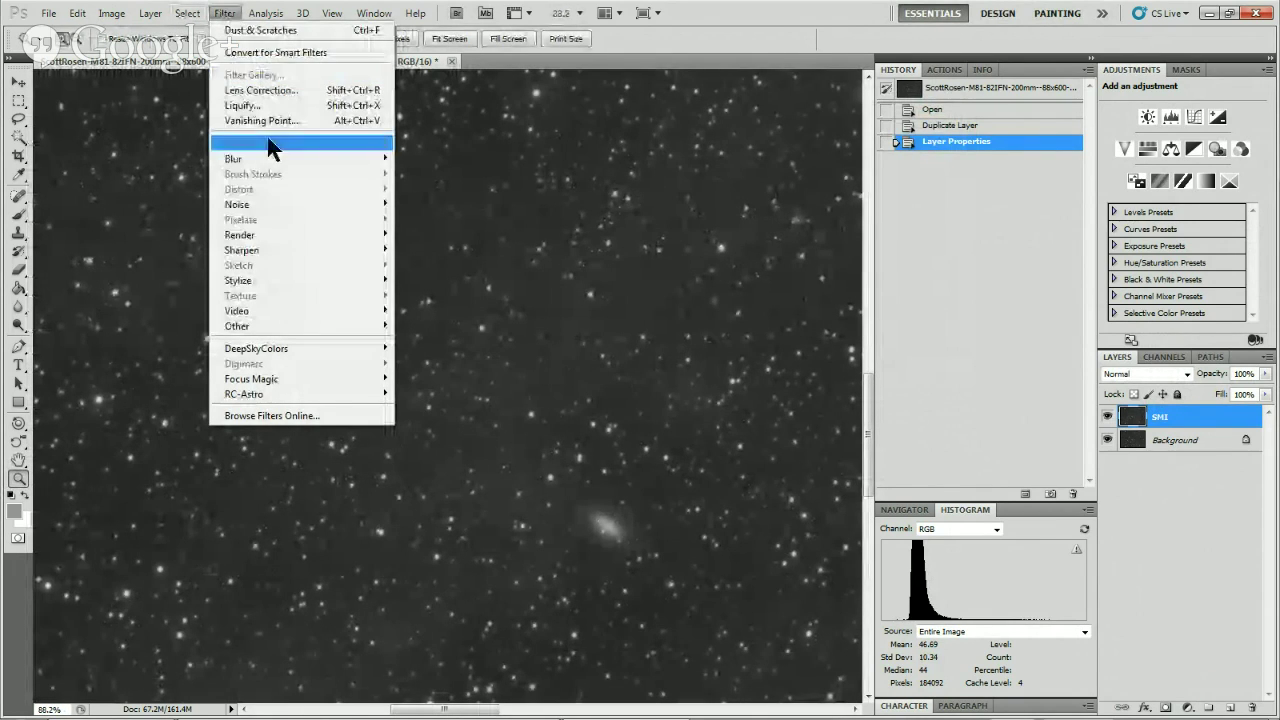
mouse_move(271, 206)
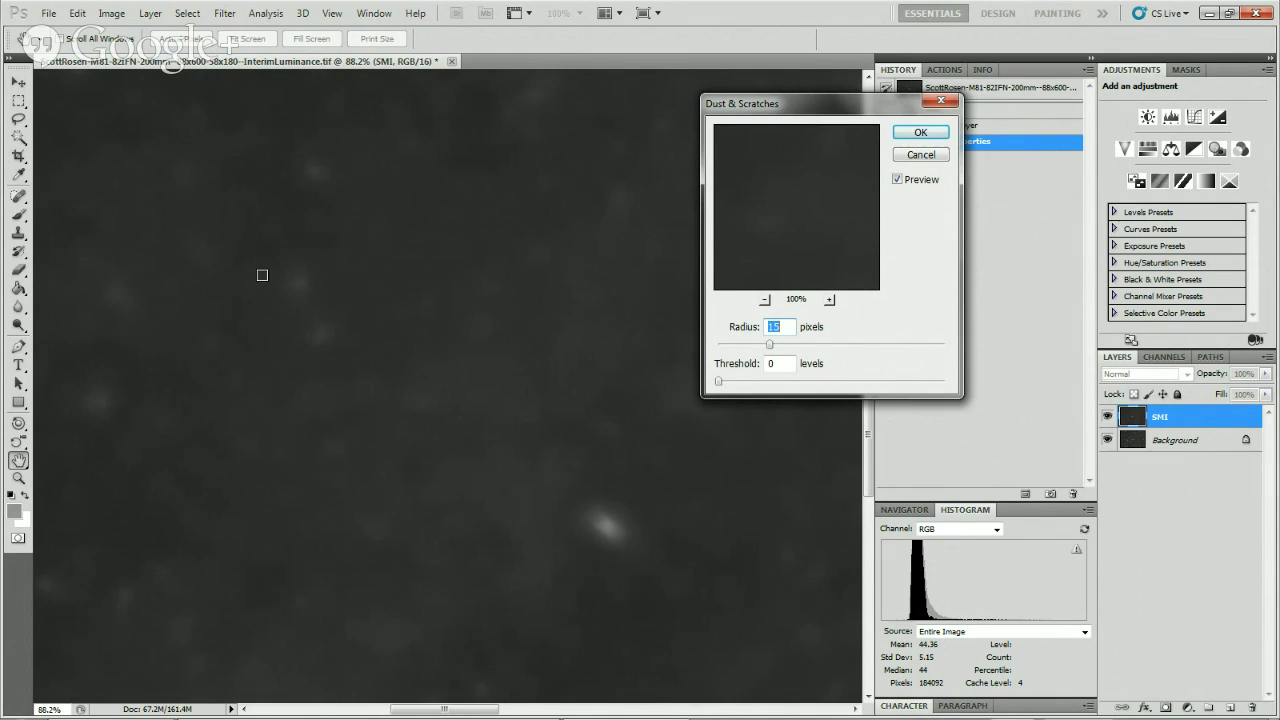
type("50")
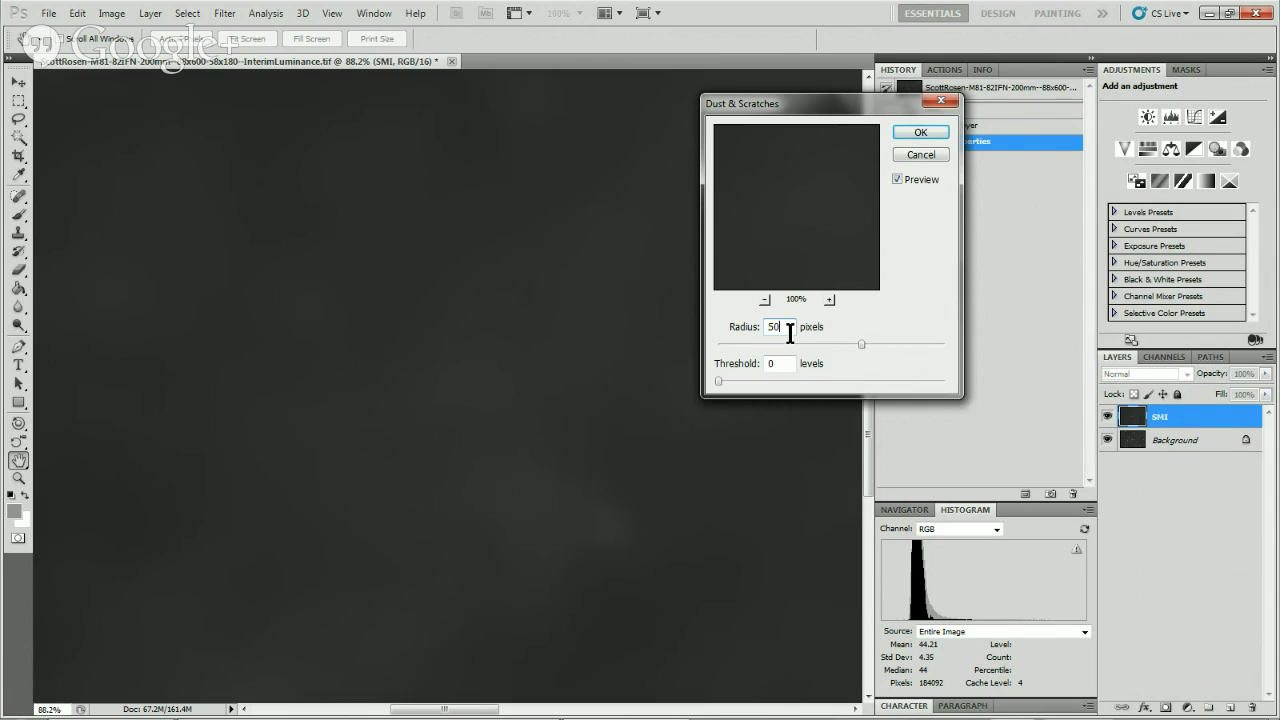
left_click_drag(790, 333, 710, 330)
type("5")
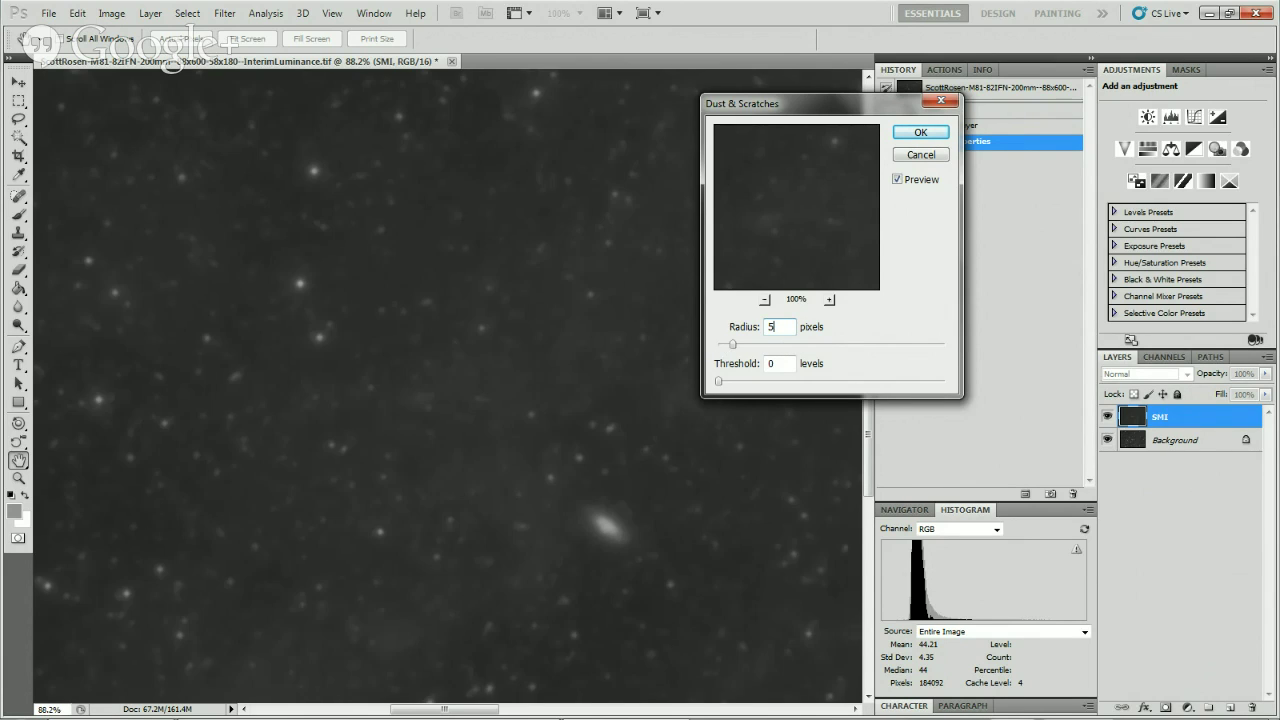
double_click(748, 330)
type("26")
key("BackSpace")
type("265")
key("BackSpace")
key("BackSpace")
key("BackSpace")
key("BackSpace")
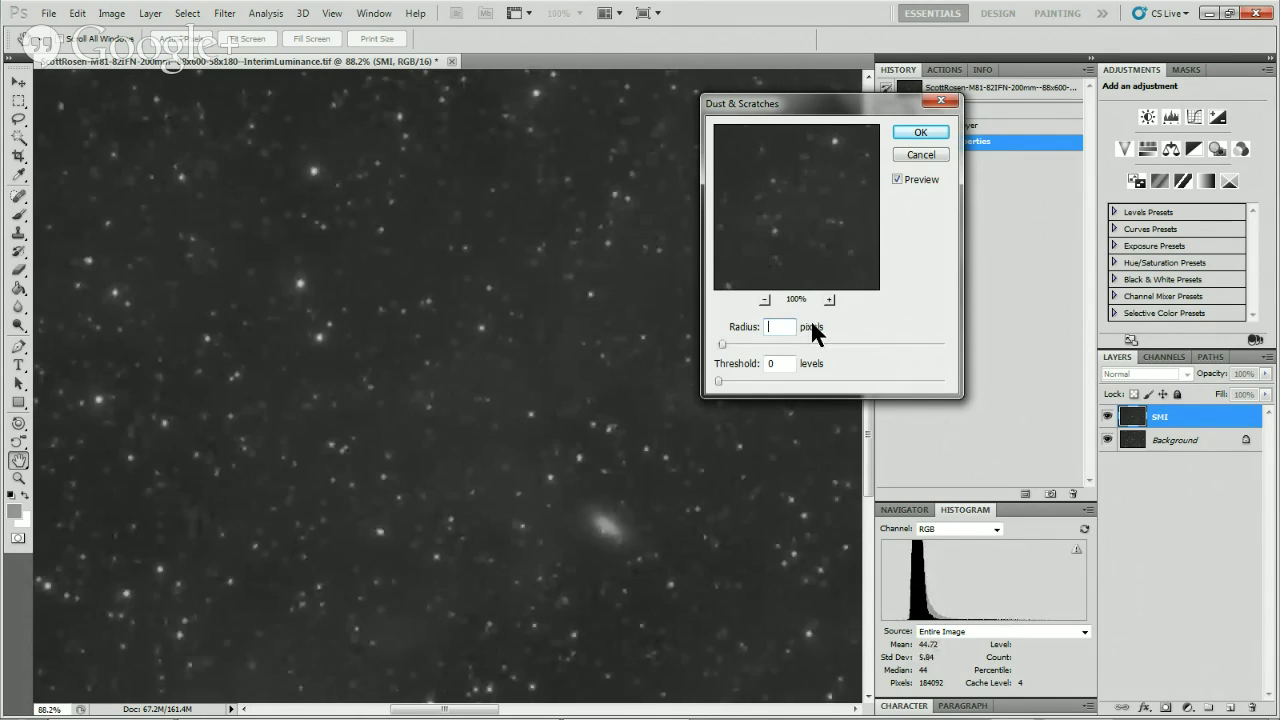
type("15")
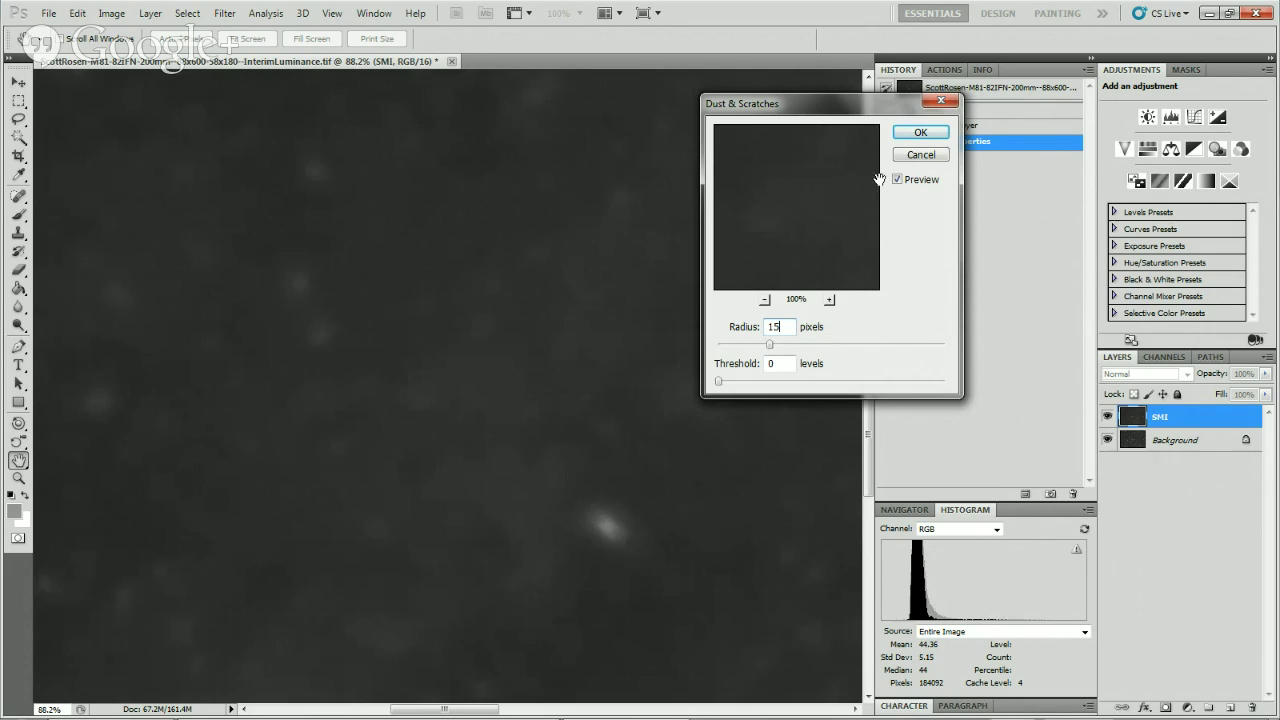
left_click(918, 134)
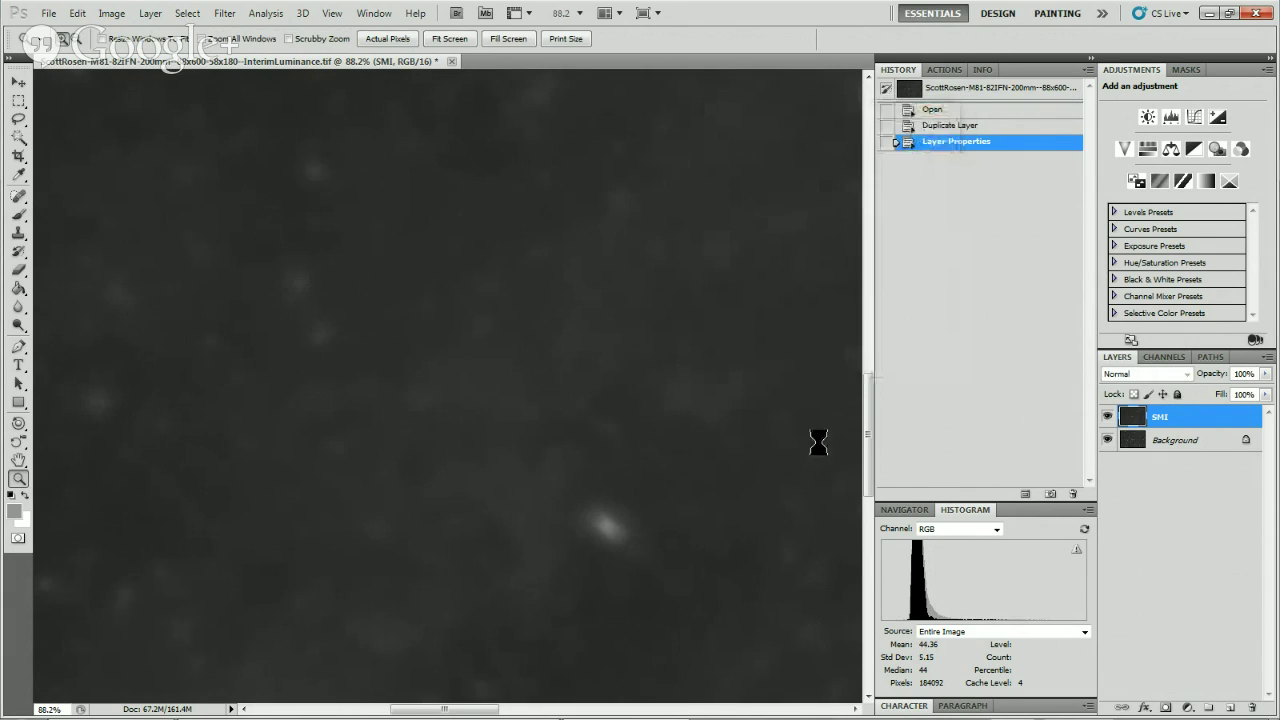
Fit the image to the window and switch the SMI layer's blend mode to Screen.
left_click(19, 477)
double_click(19, 461)
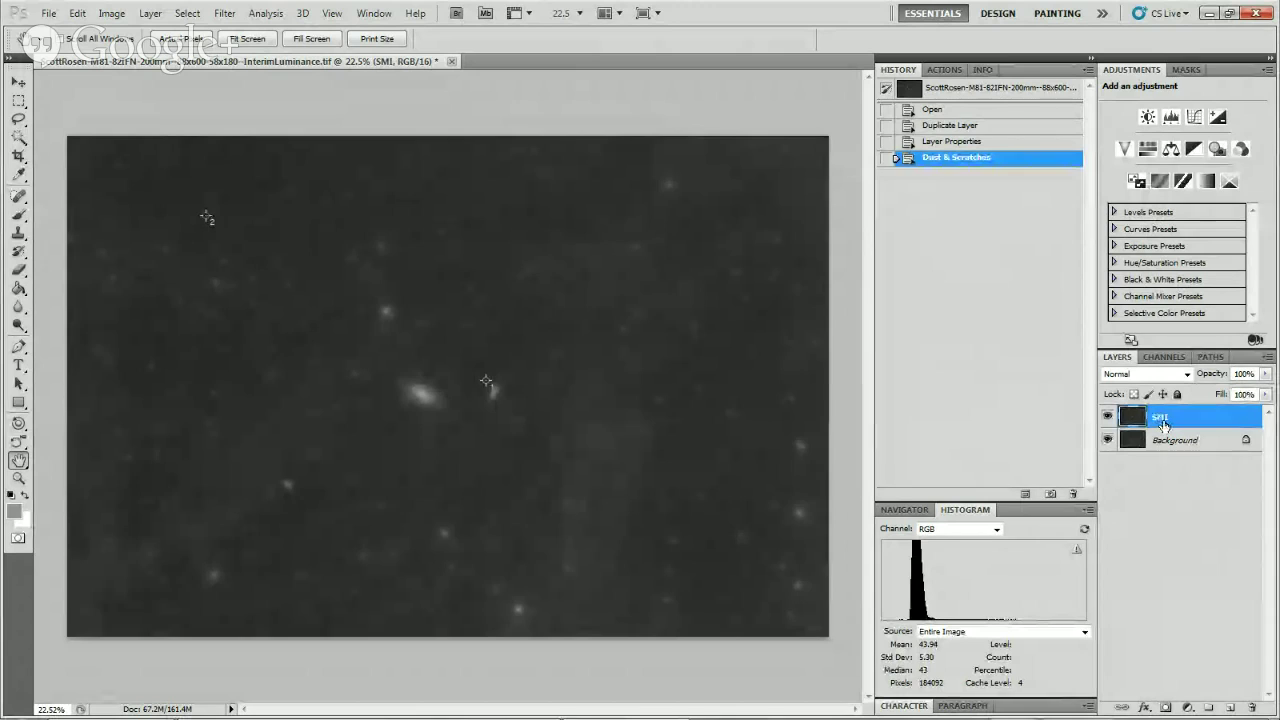
left_click(1149, 372)
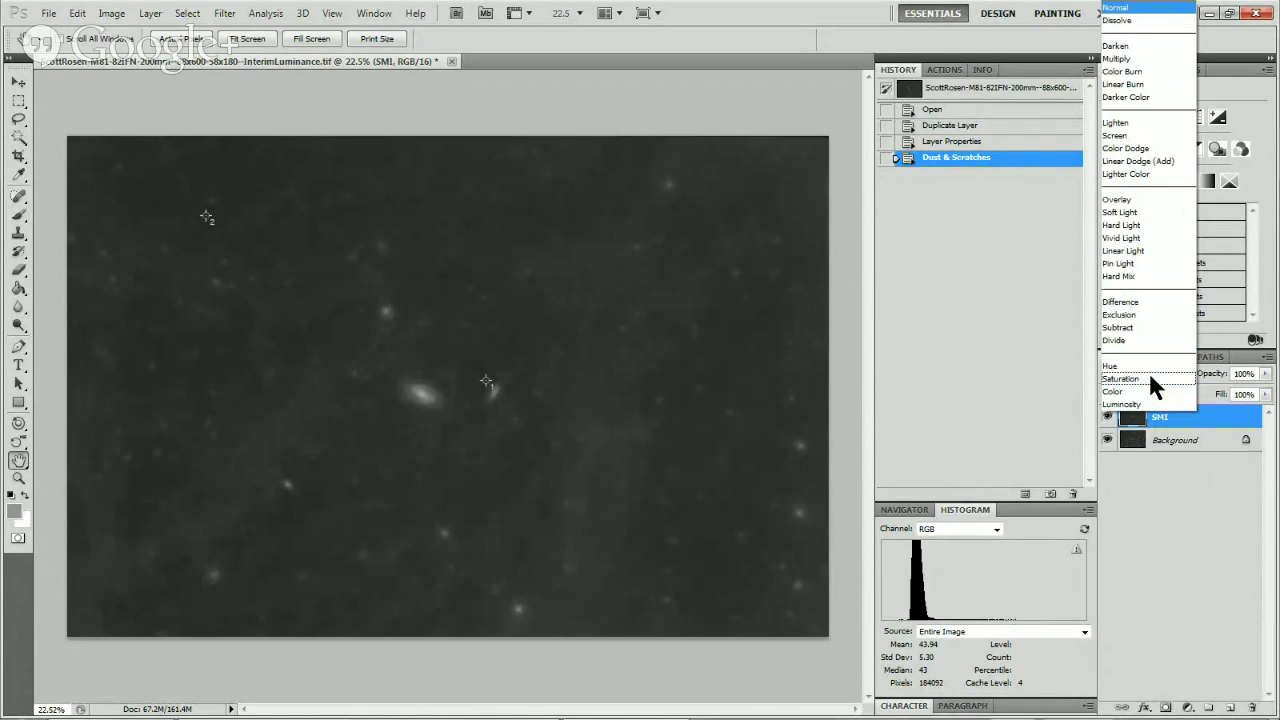
left_click(1137, 136)
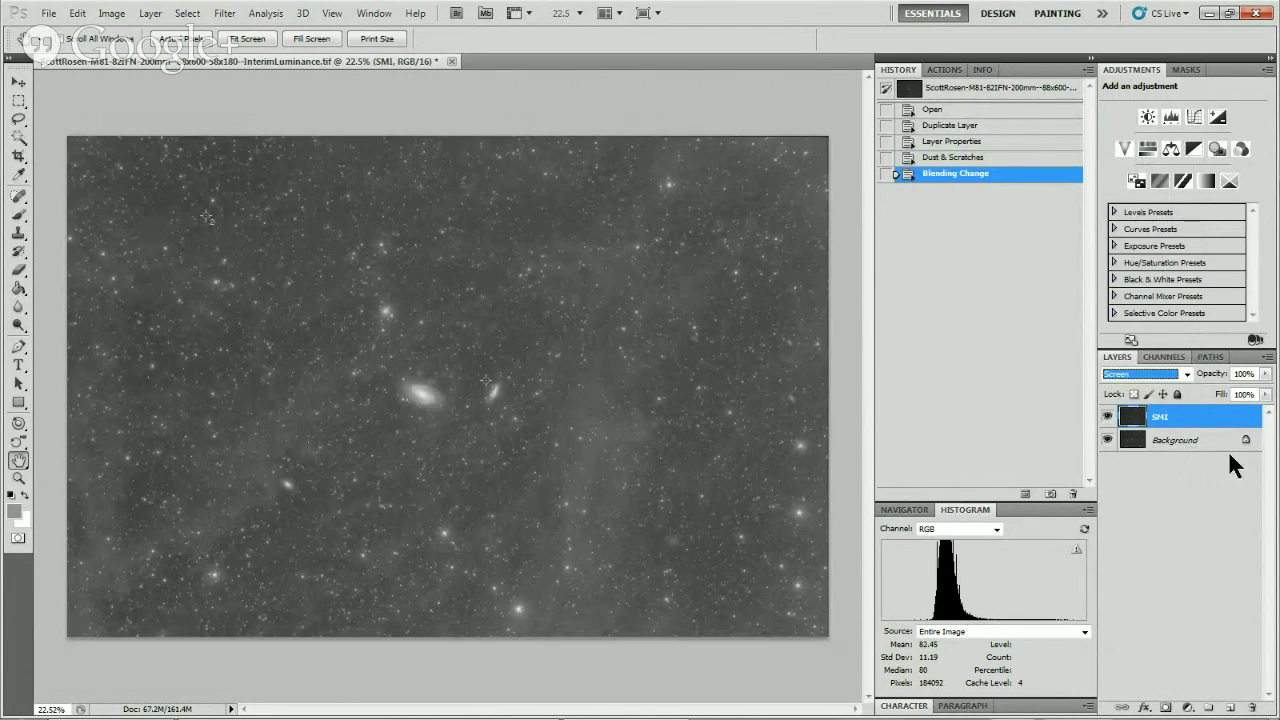
Give the SMI layer a Reveal All layer mask, then make the Background layer active.
left_click(1158, 444)
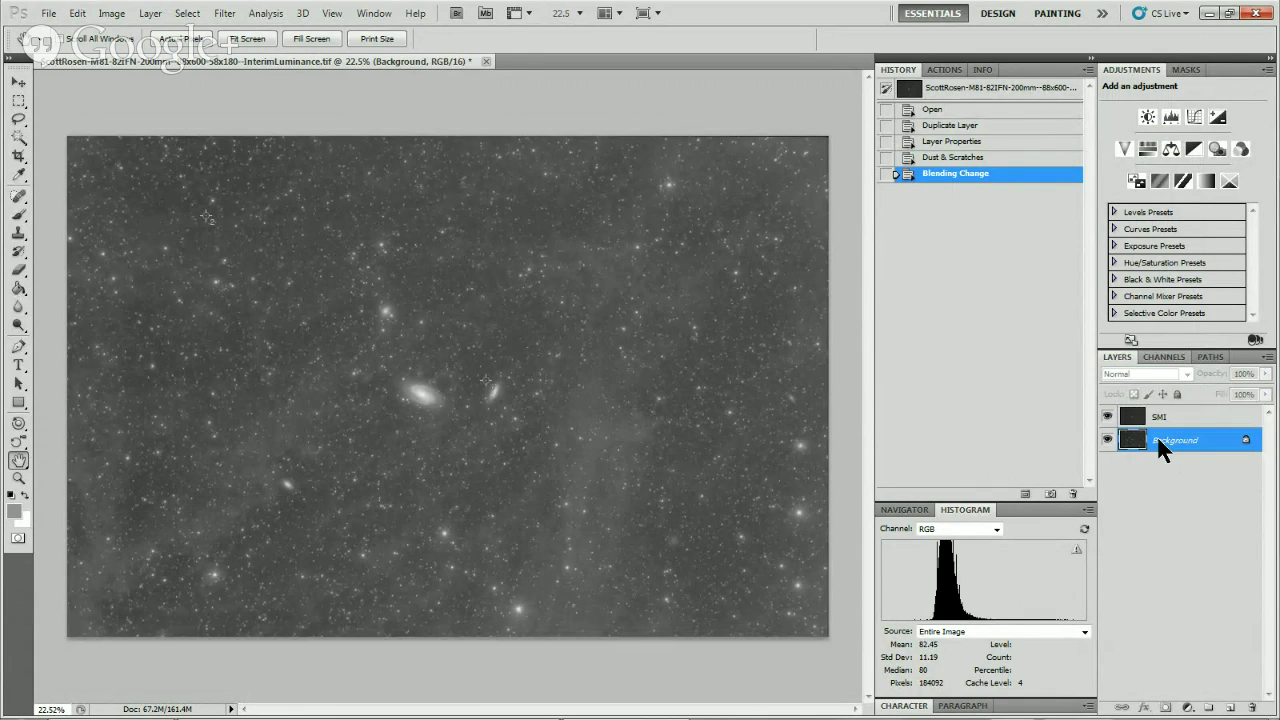
left_click(1158, 420)
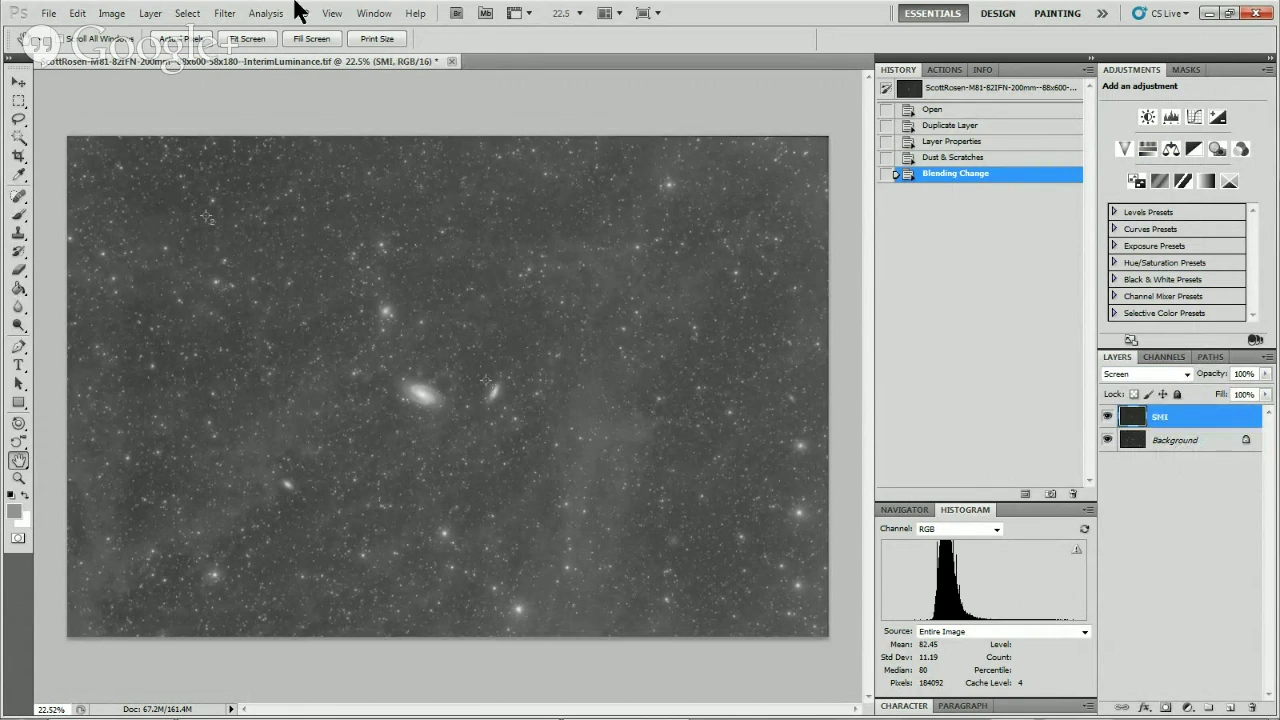
left_click(150, 16)
mouse_move(245, 190)
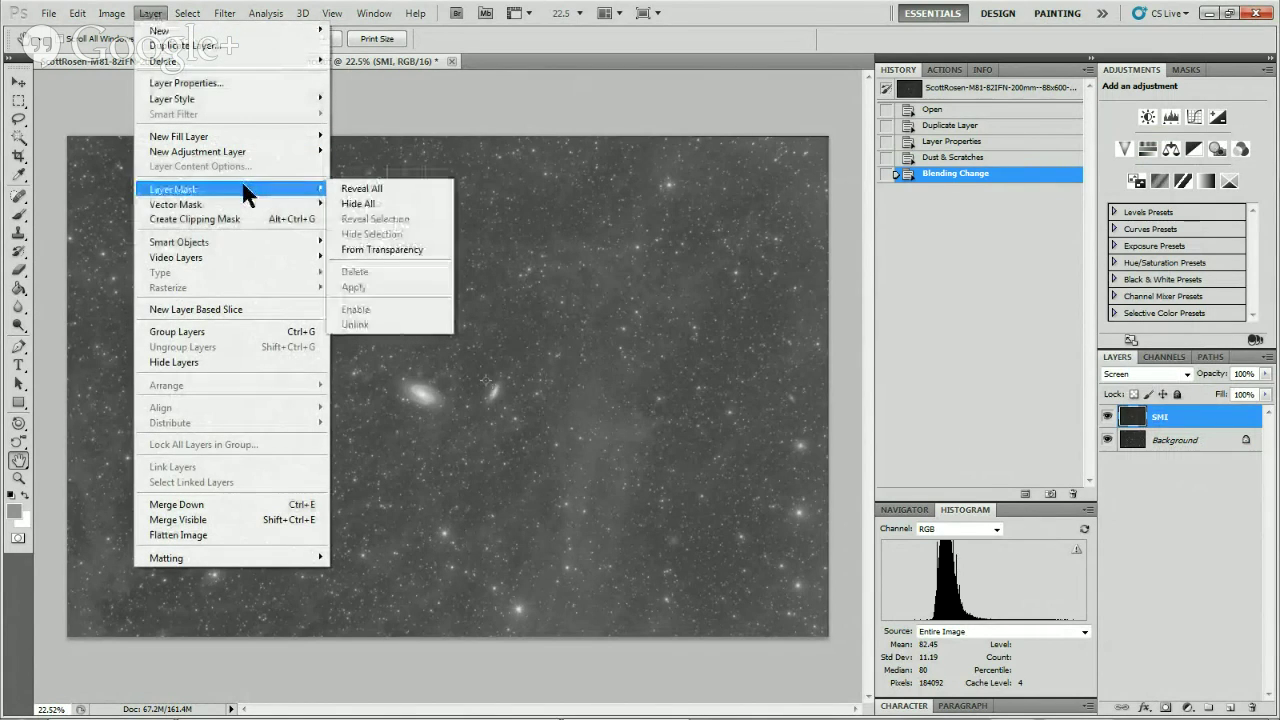
left_click(360, 190)
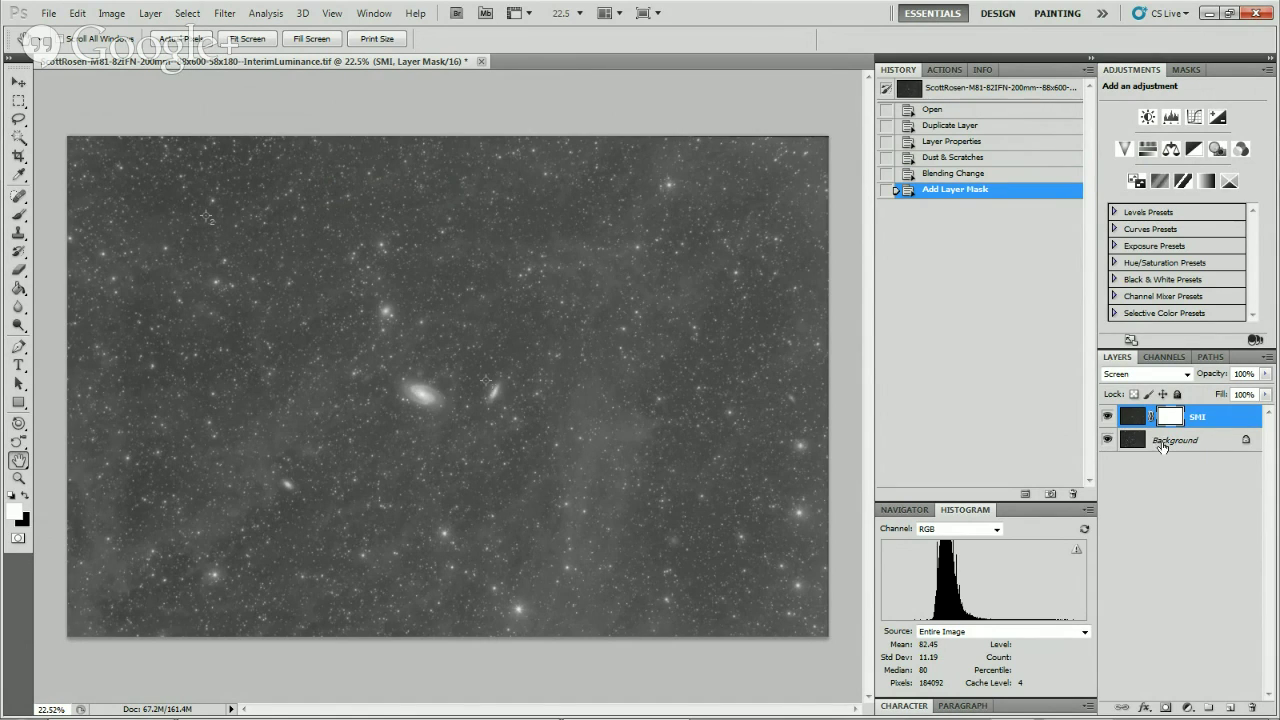
left_click(1162, 441)
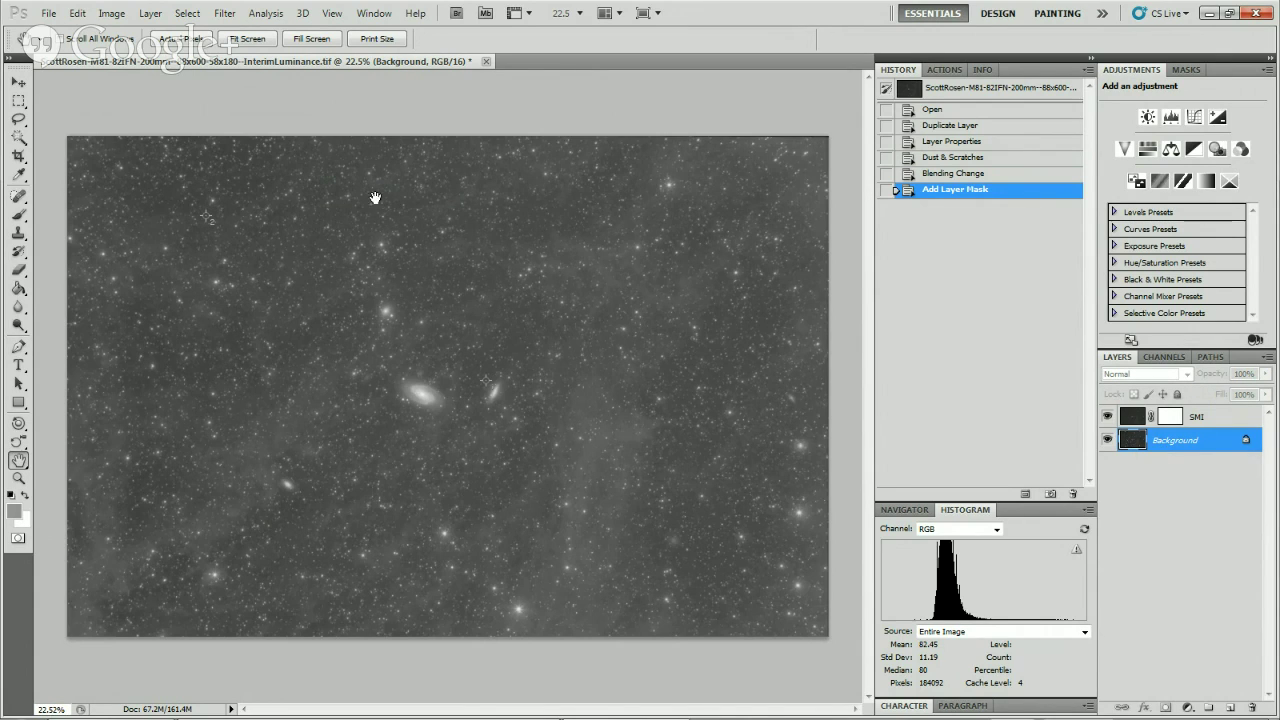
Select the entire Background layer and copy it.
left_click(188, 14)
left_click(200, 33)
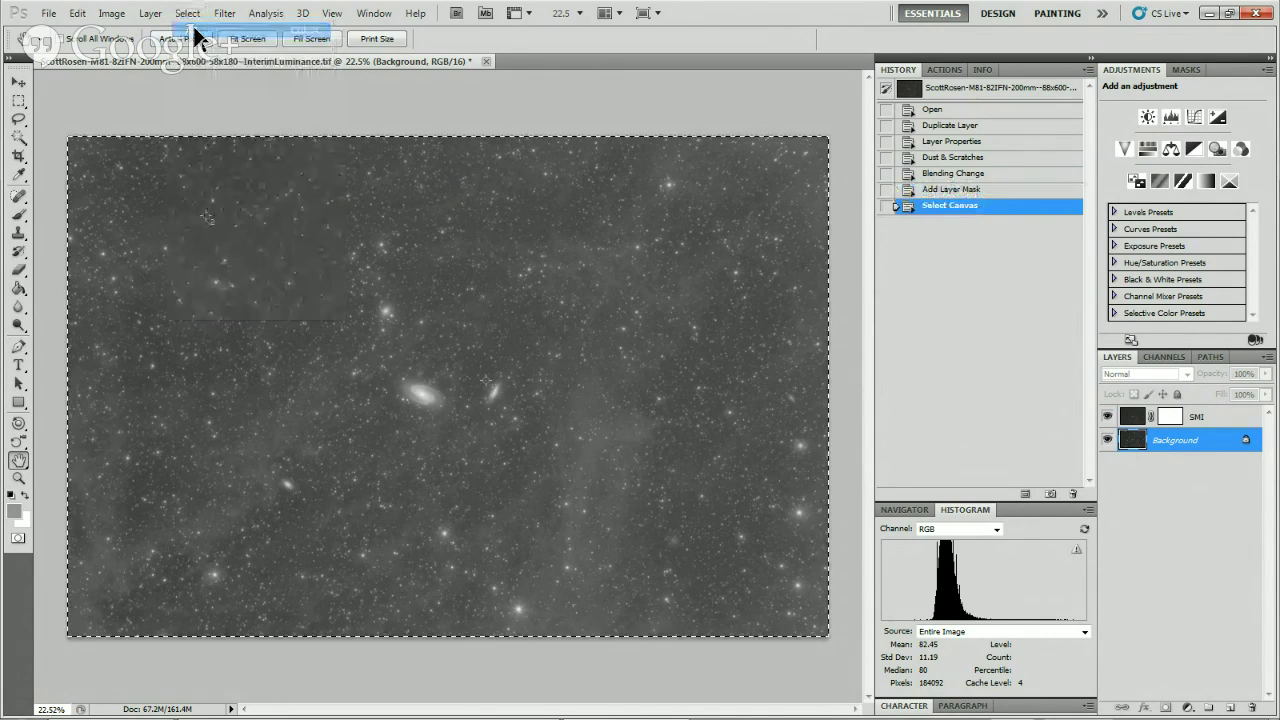
left_click(77, 13)
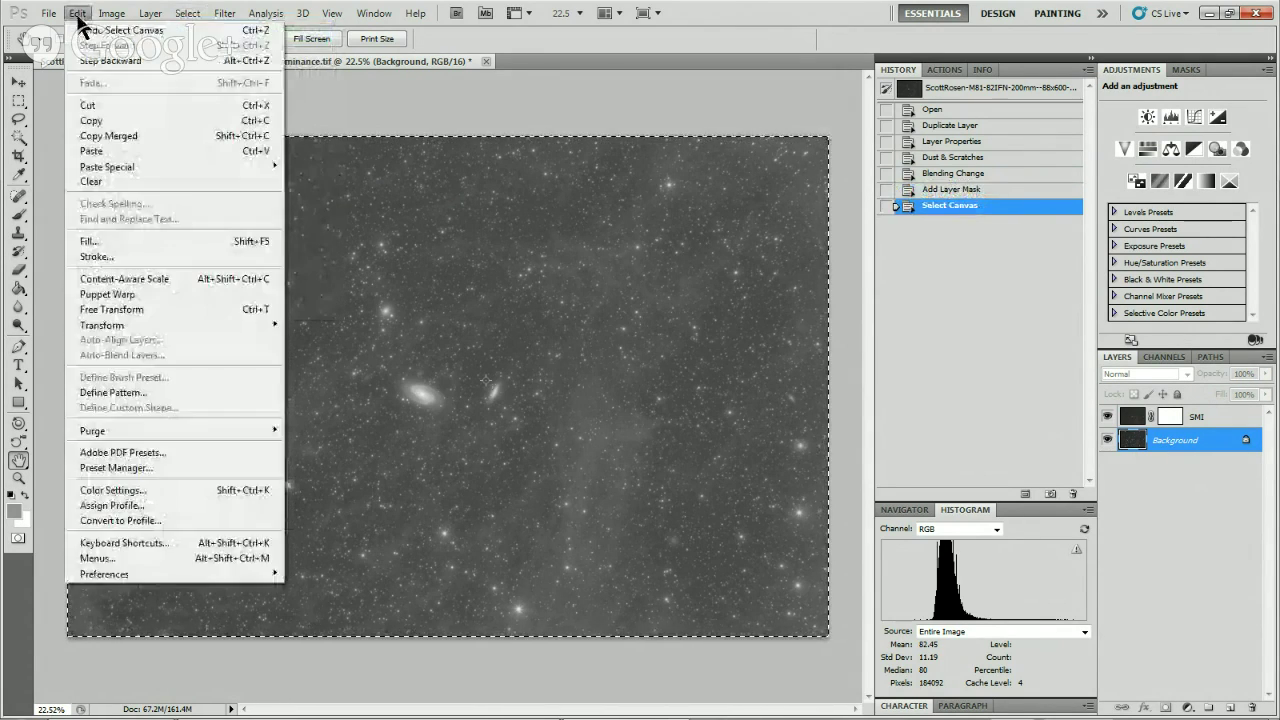
left_click(117, 121)
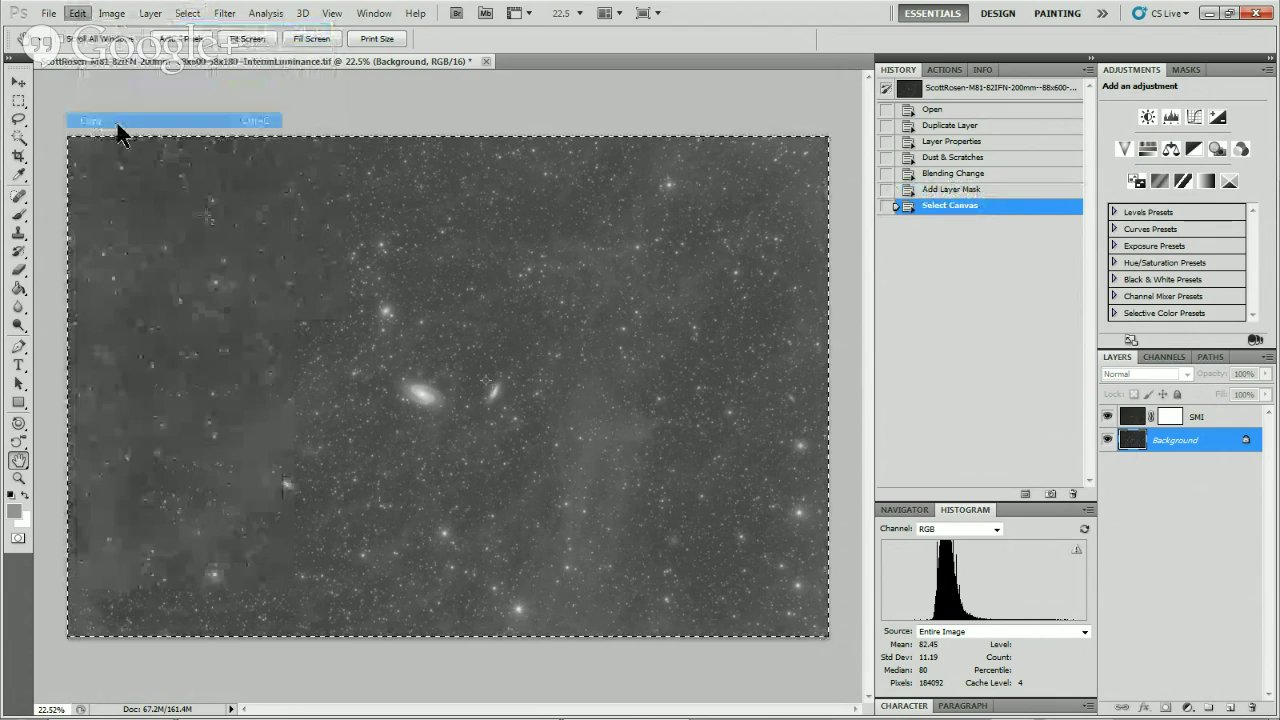
left_click(1106, 418)
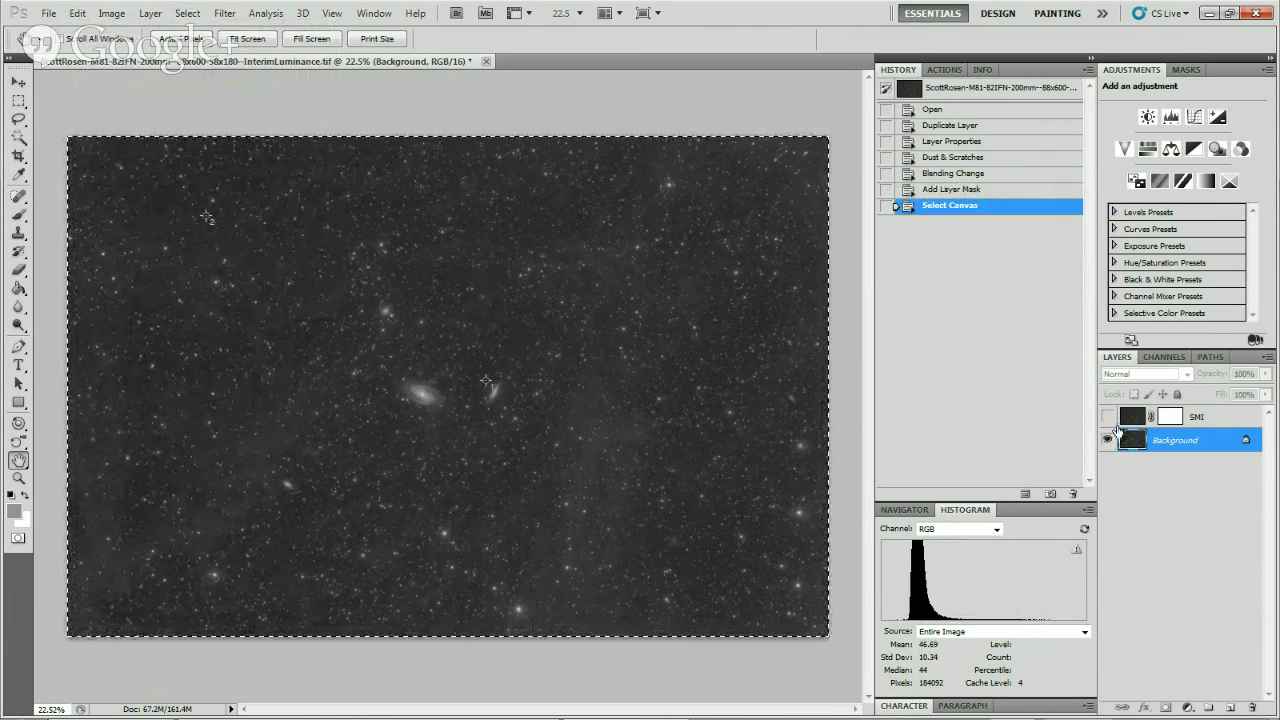
left_click(1107, 418)
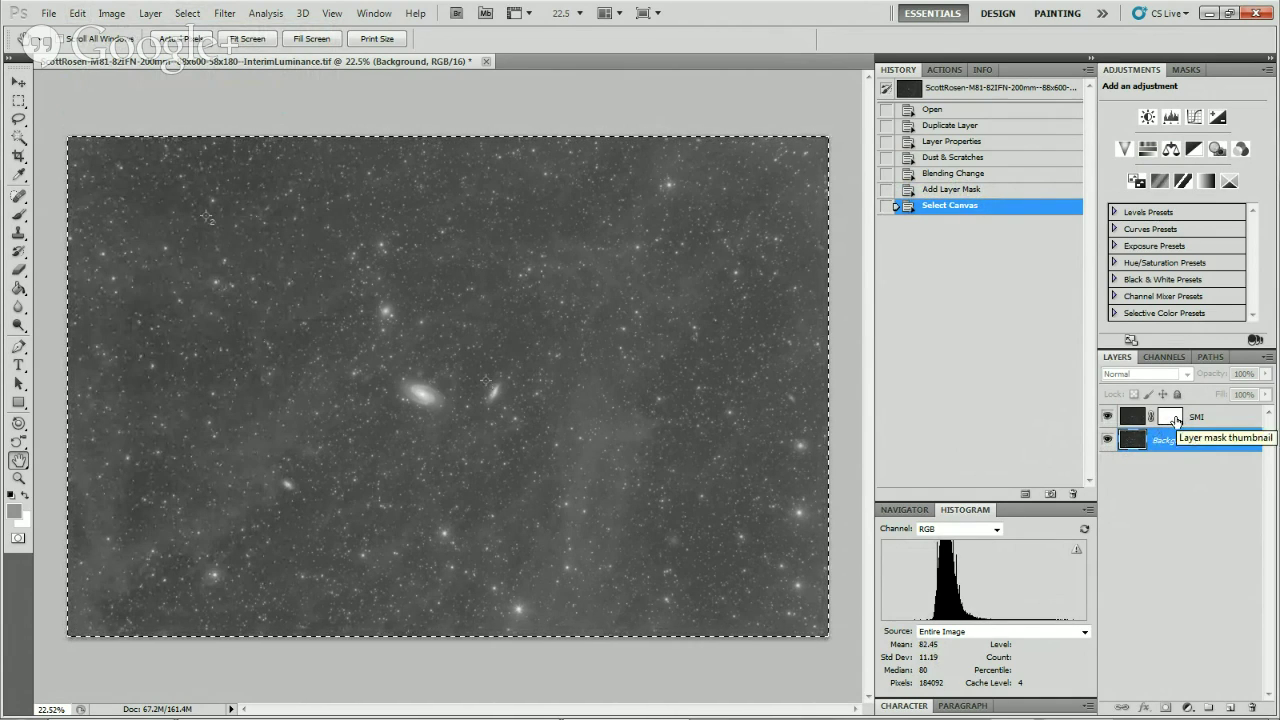
Paste the Background copy into the SMI layer mask and invert it.
left_click(1175, 421)
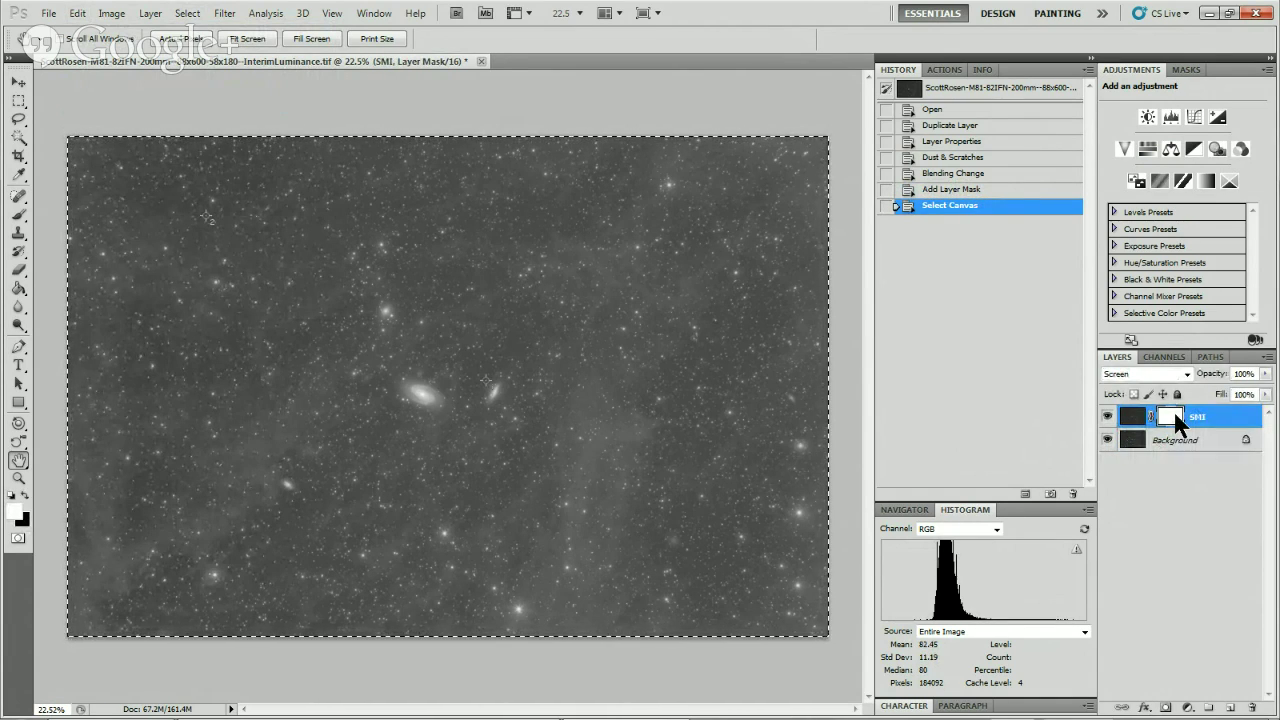
left_click(1175, 418)
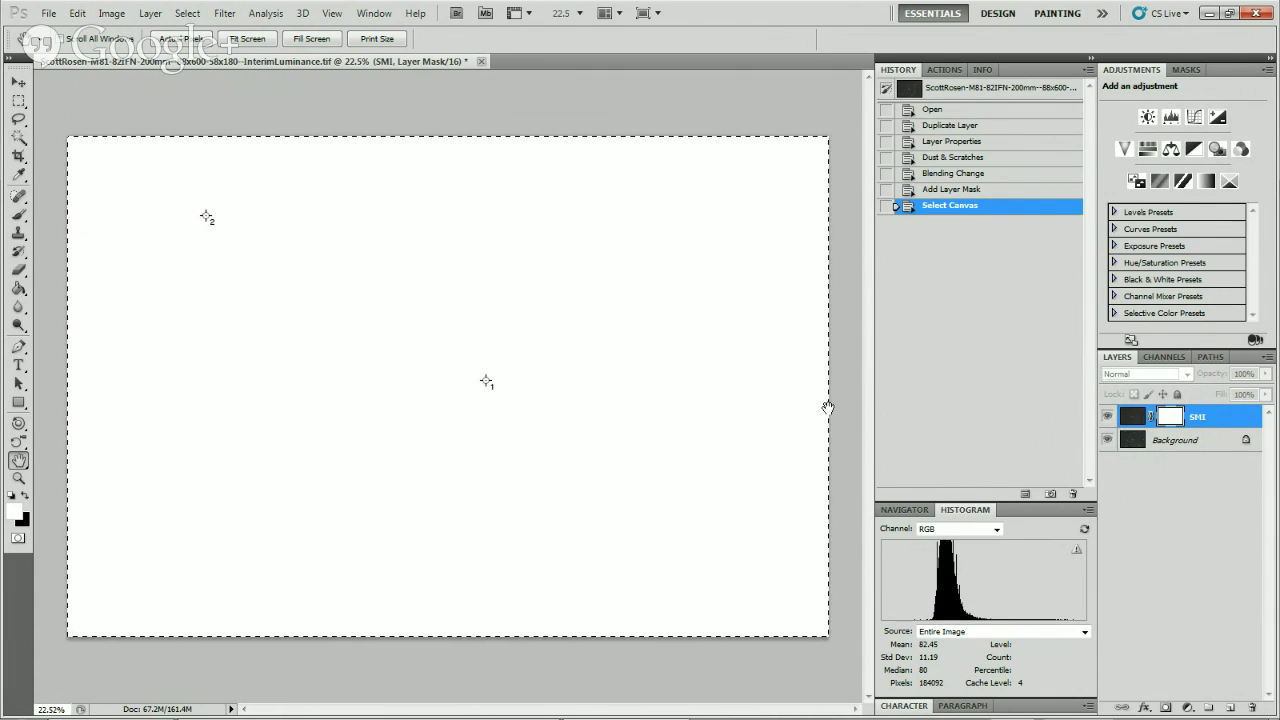
left_click(77, 13)
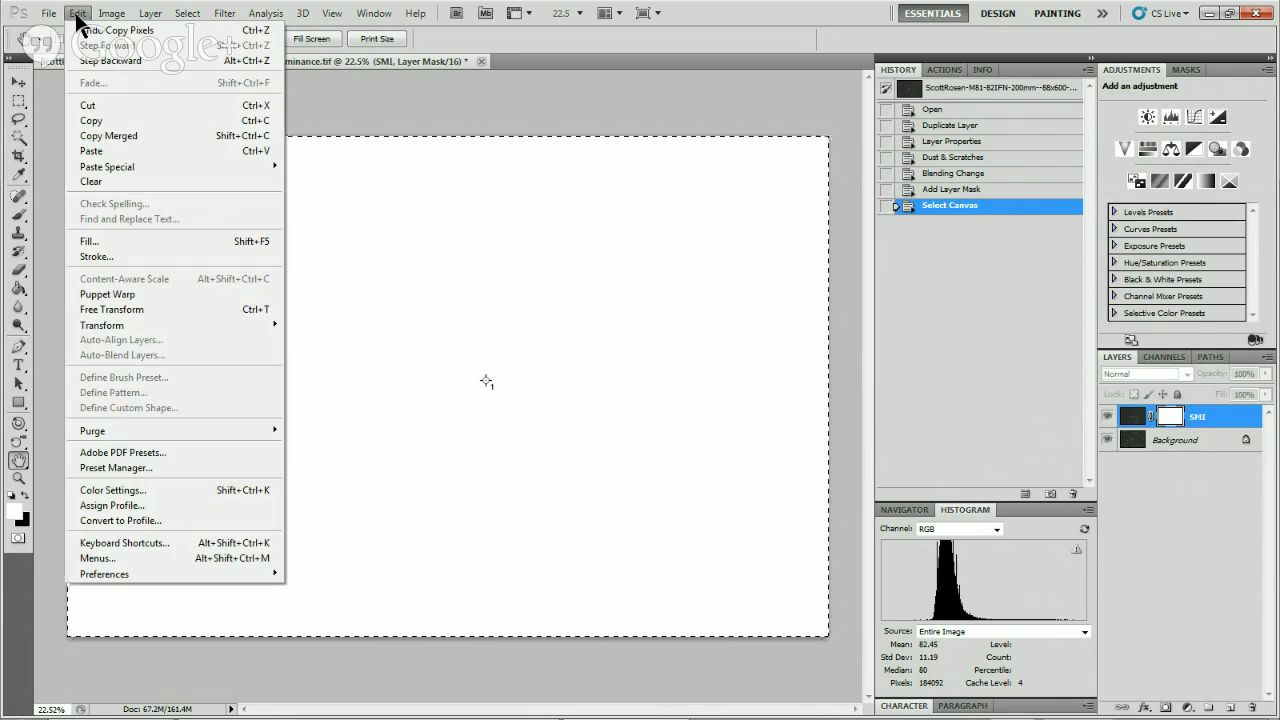
left_click(118, 150)
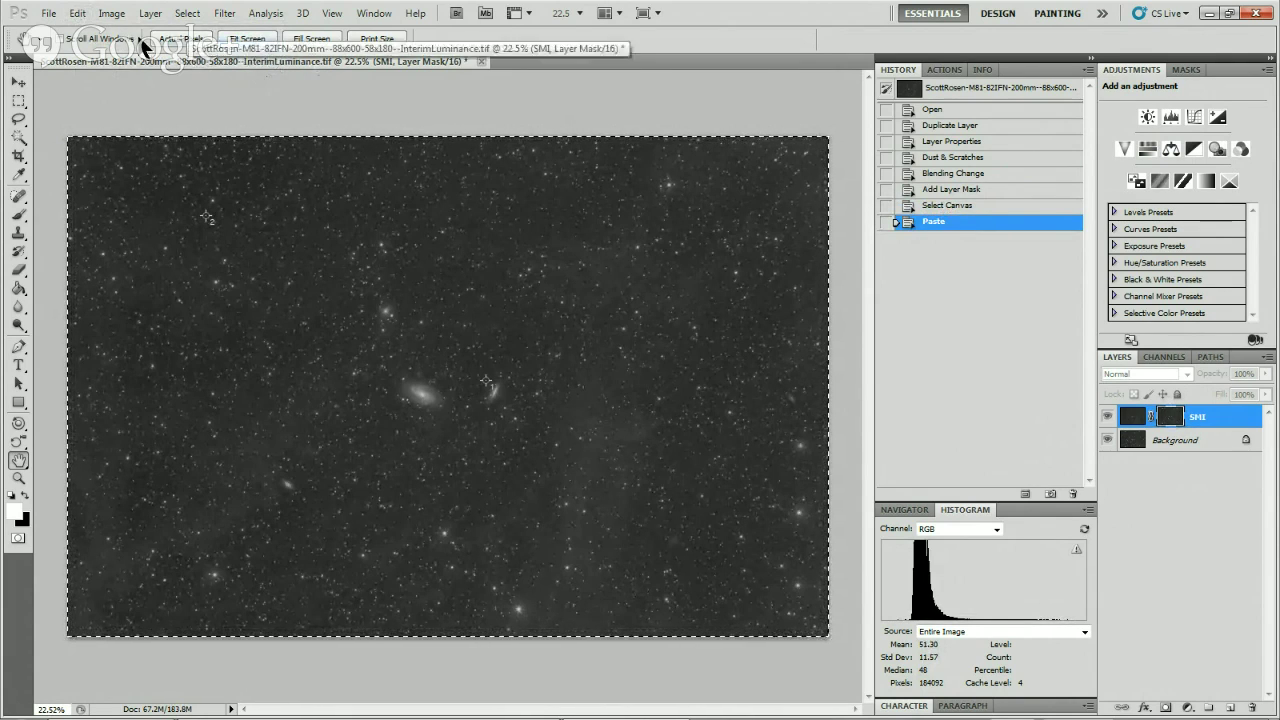
left_click(111, 14)
mouse_move(140, 53)
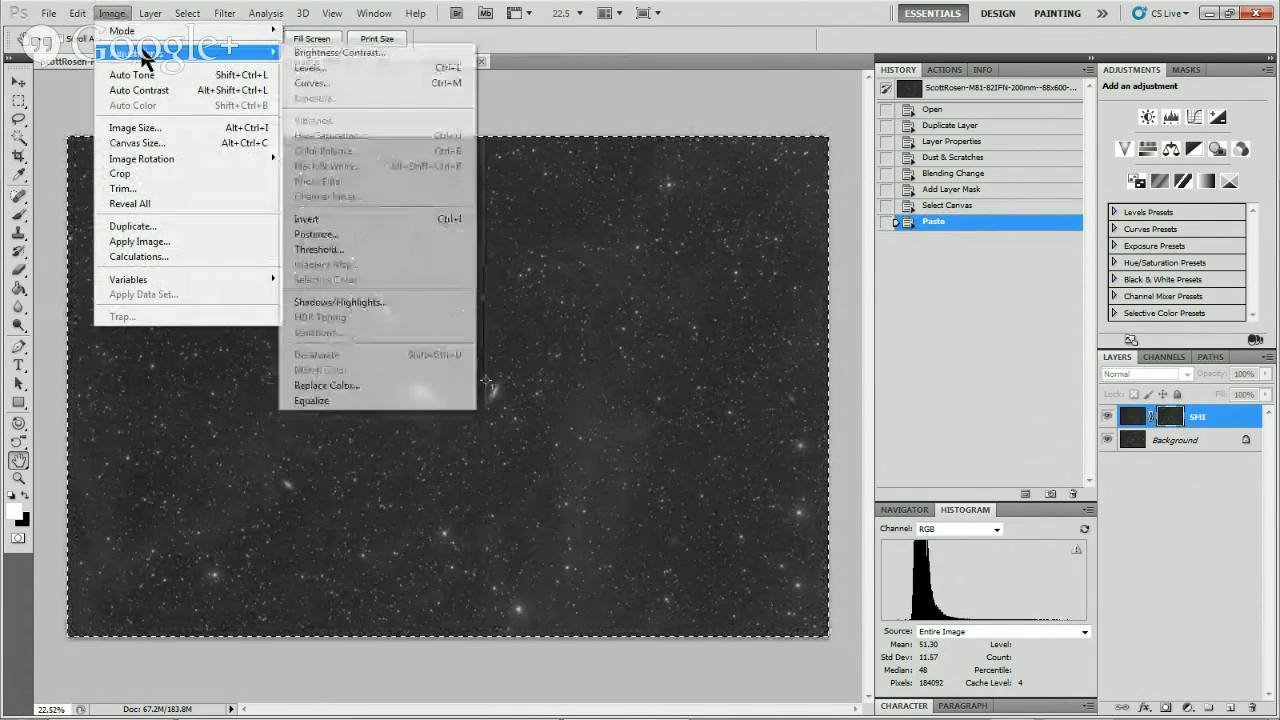
left_click(364, 219)
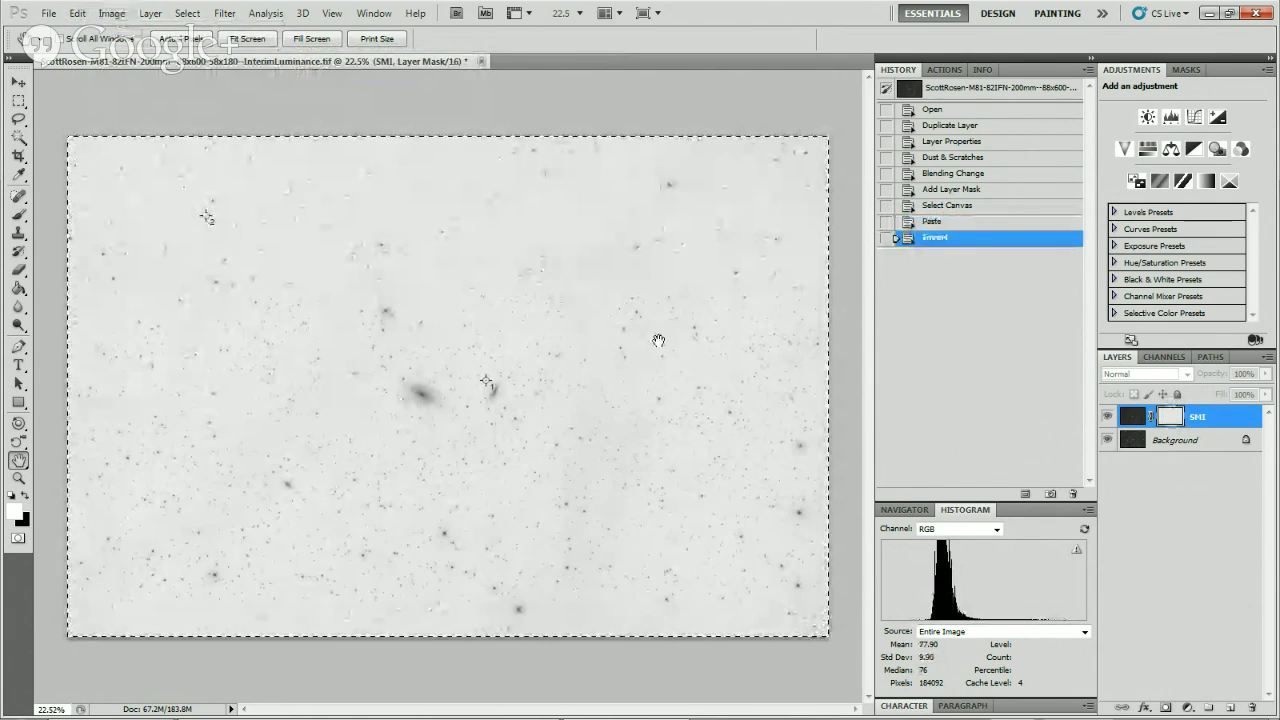
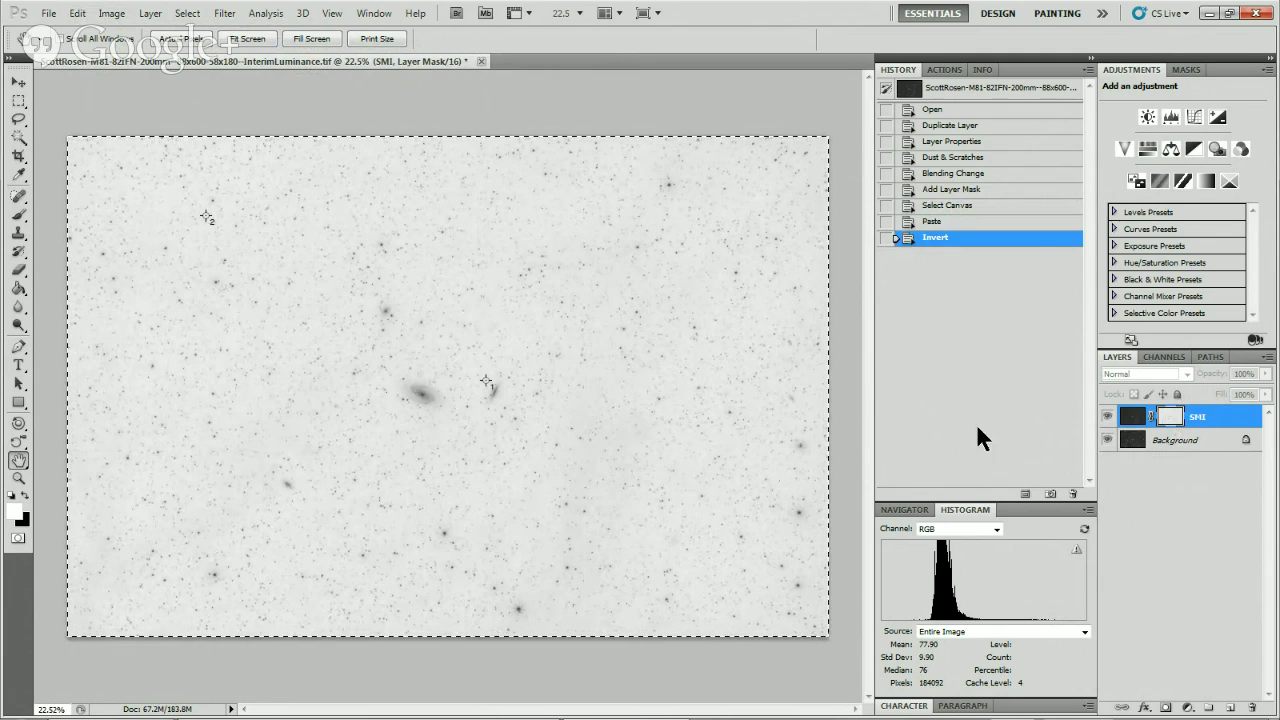
Leave the SMI mask view for the star composite and show the Info readouts (73, 66).
left_click(1133, 420)
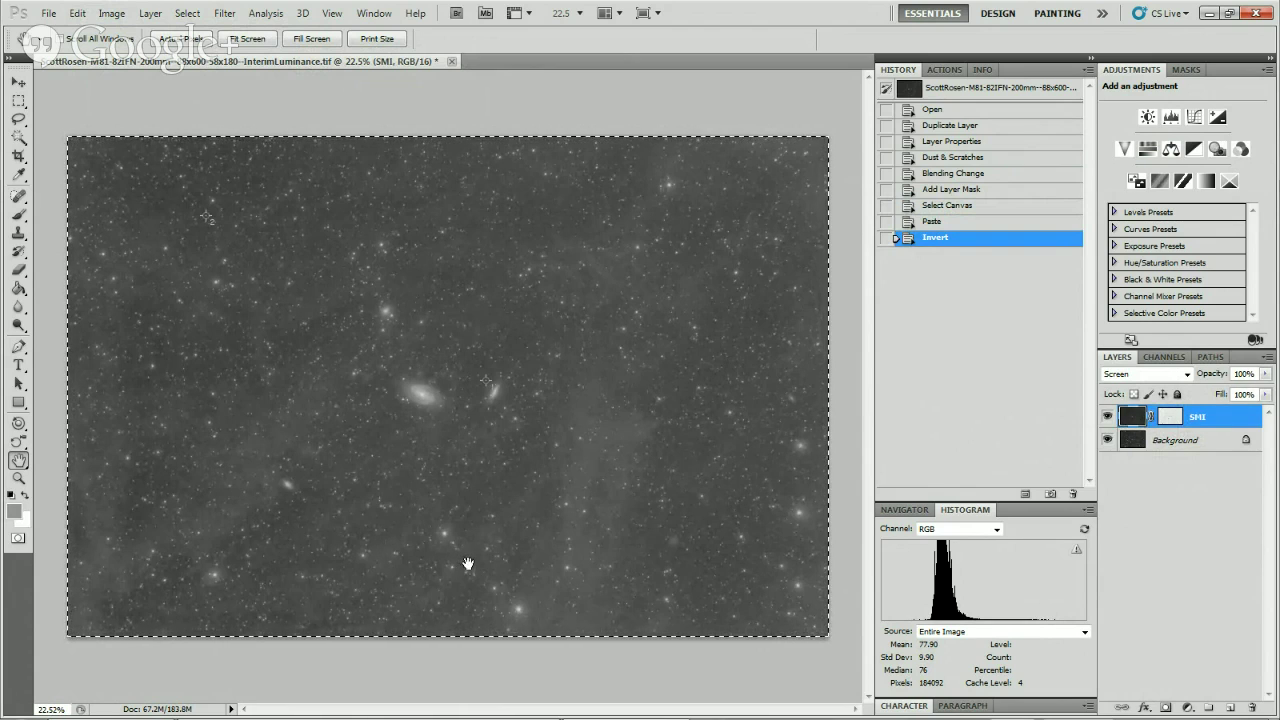
left_click(984, 70)
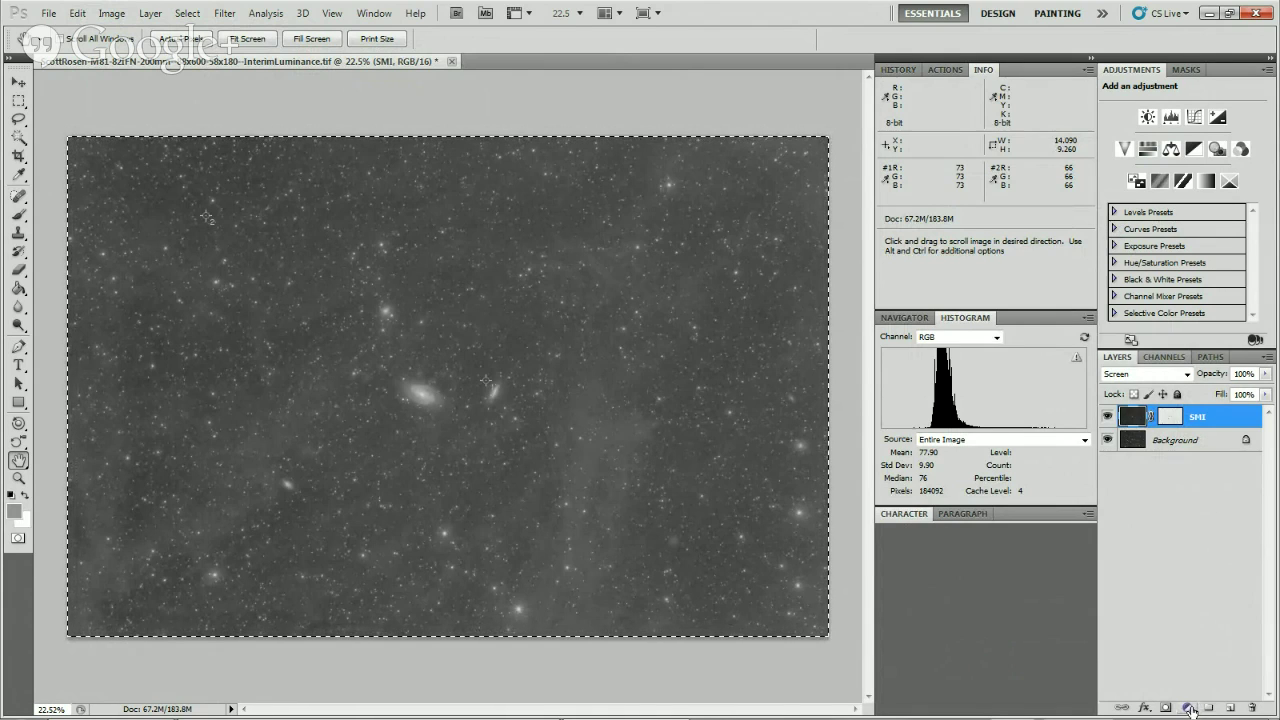
Add a Levels 1 adjustment layer above SMI and delete its layer mask.
left_click(1190, 707)
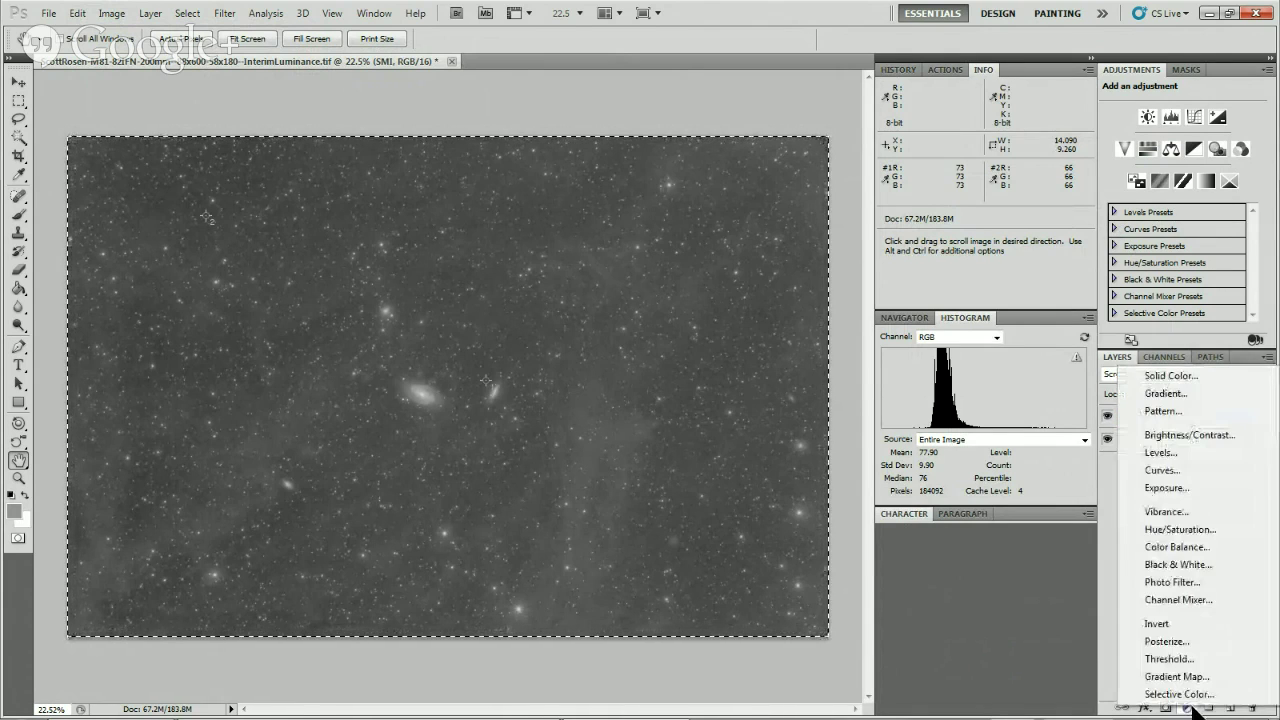
left_click(1184, 452)
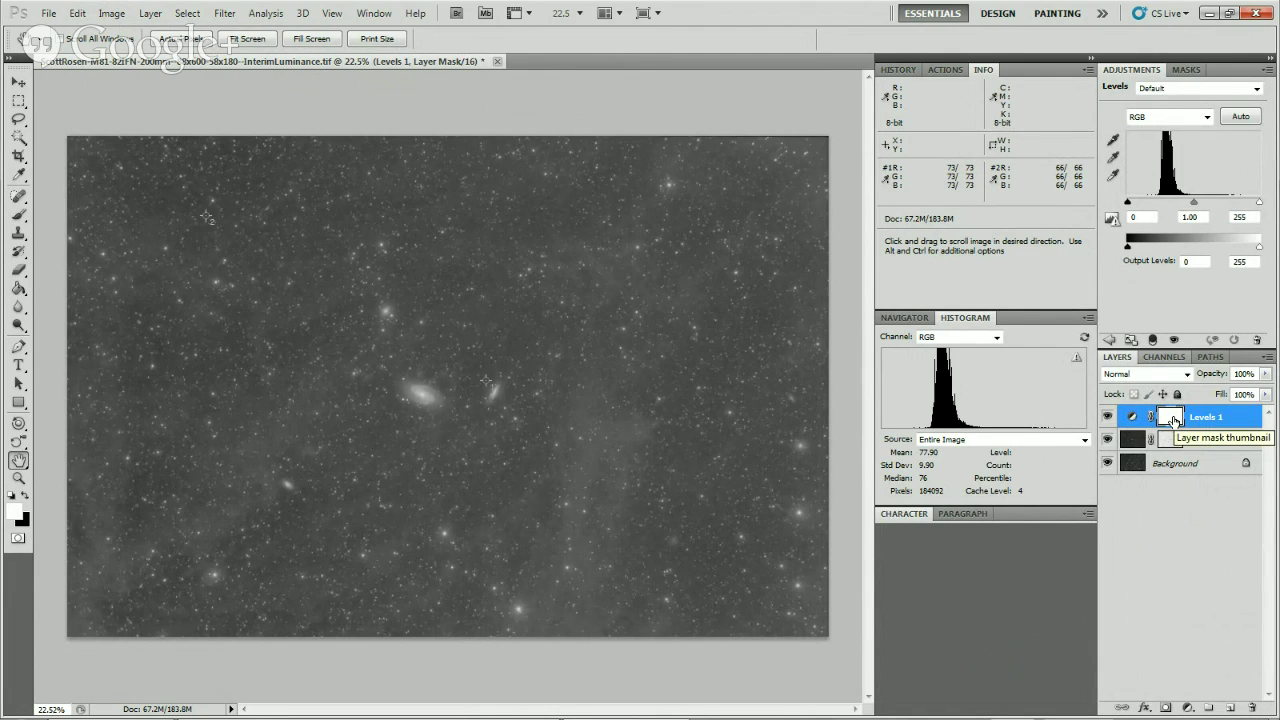
right_click(1173, 421)
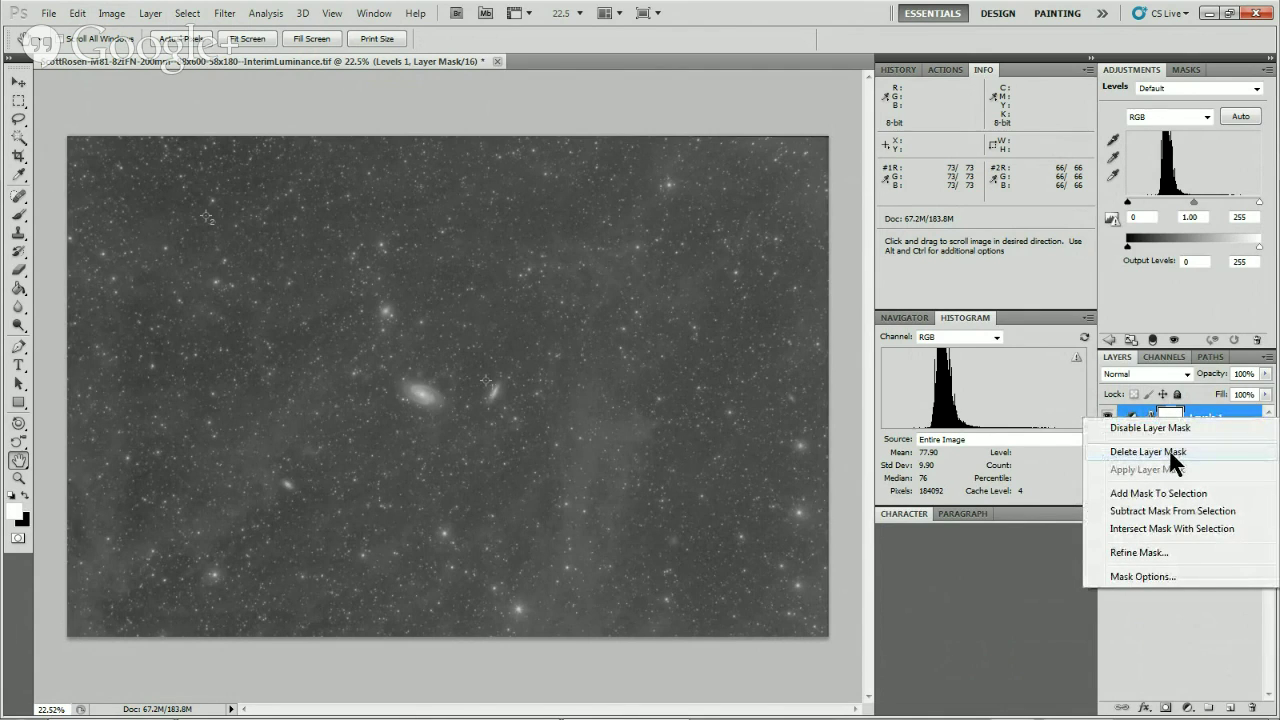
left_click(1171, 452)
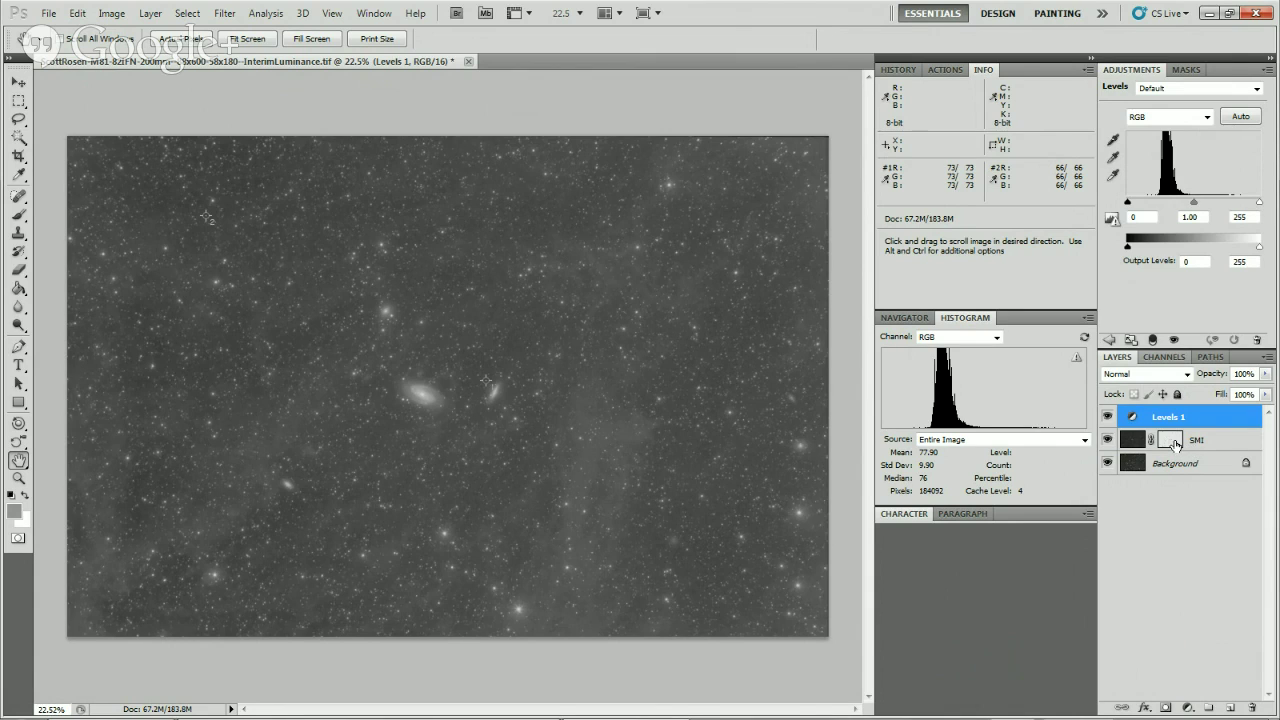
Check the SMI mask, then raise Levels 1's black point so readings drop to 46 and 38.
left_click(1175, 447)
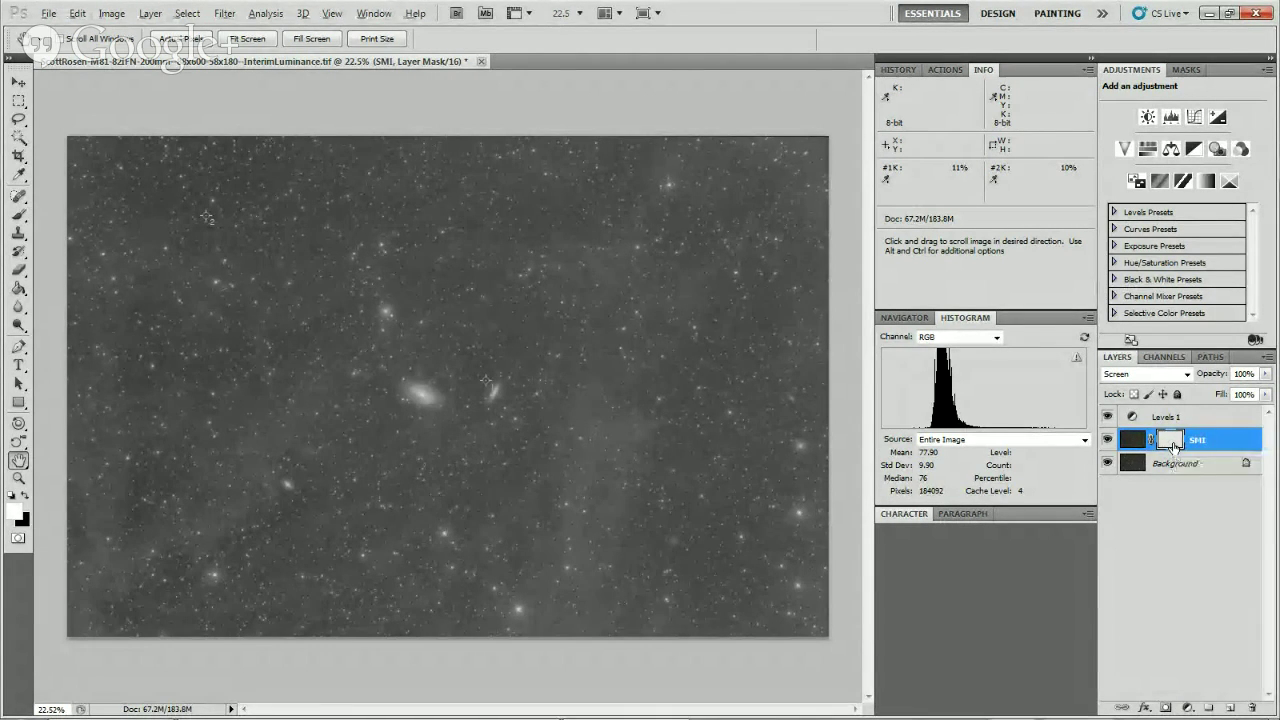
left_click(1173, 447, "alt")
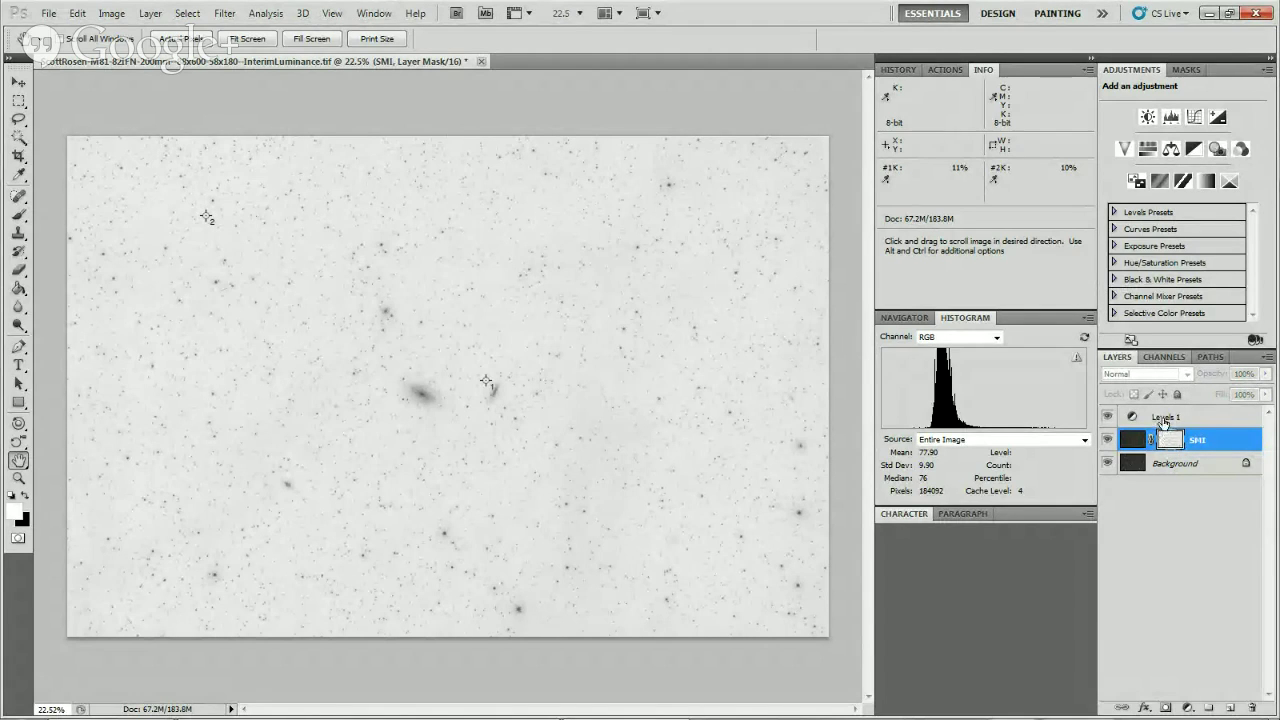
left_click(1163, 420)
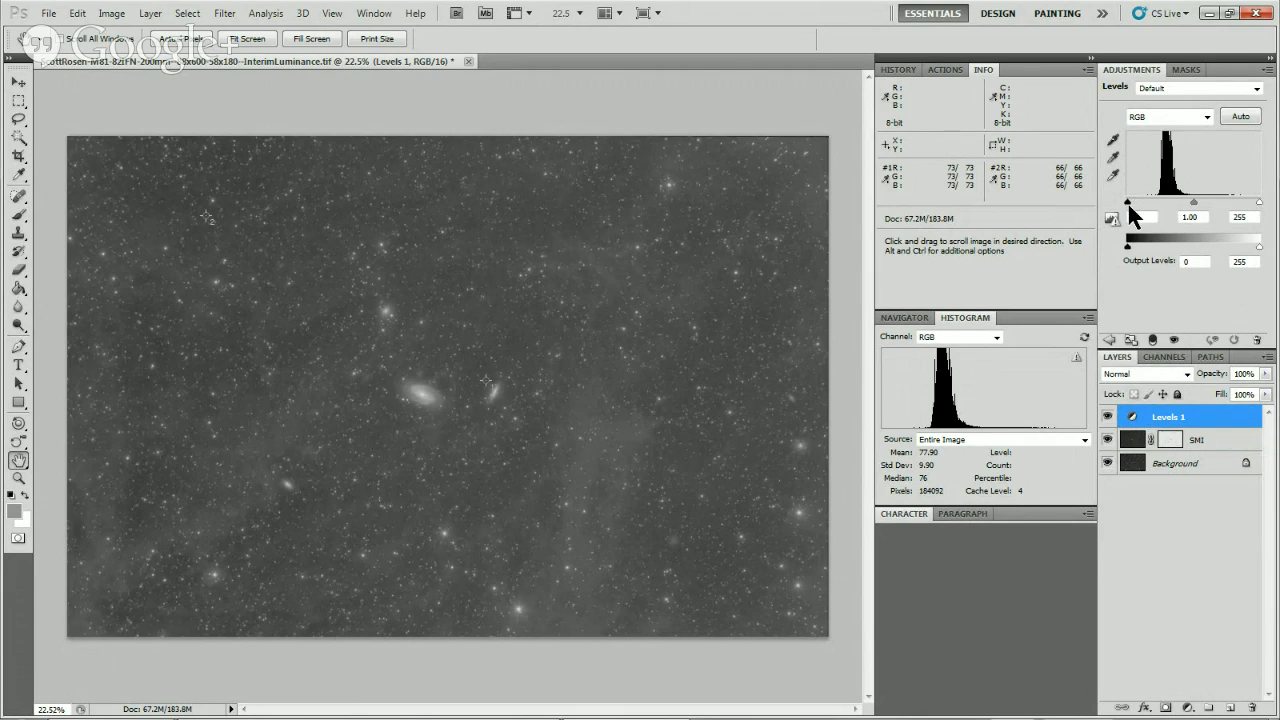
left_click_drag(1129, 203, 1143, 203)
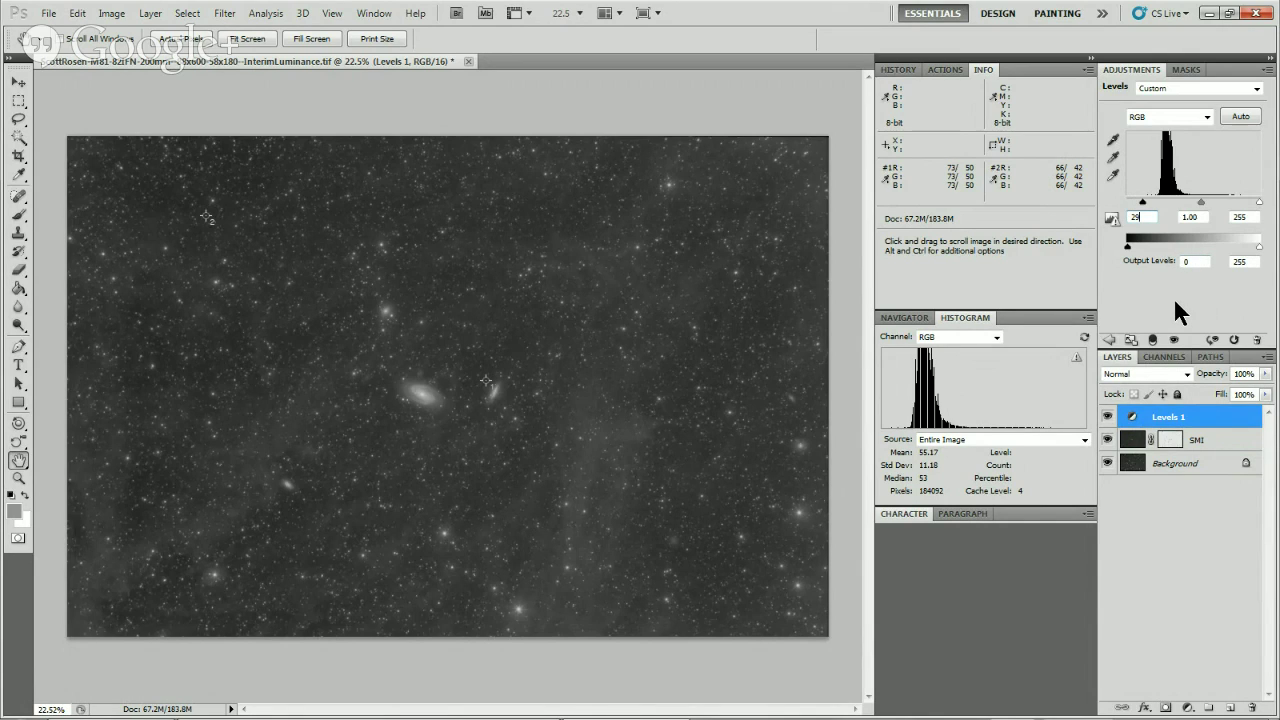
key("Up")
key("Up")
key("Up")
key("Up")
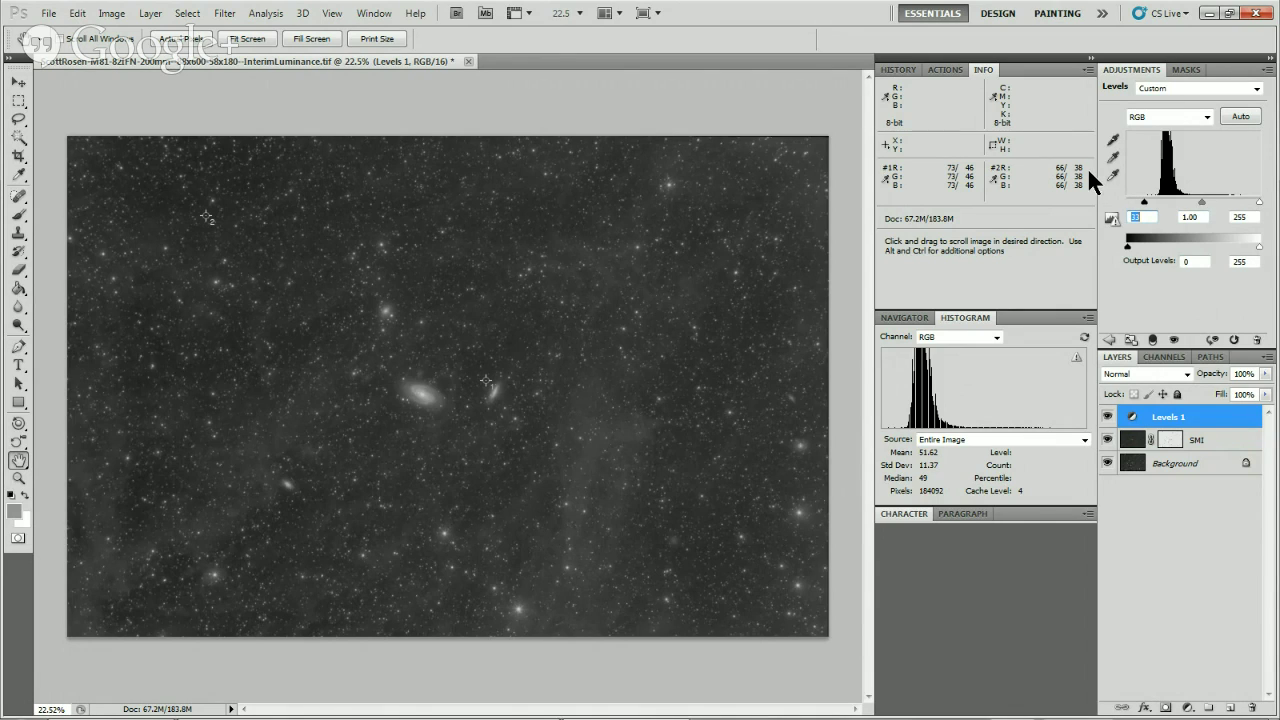
left_click(1127, 446)
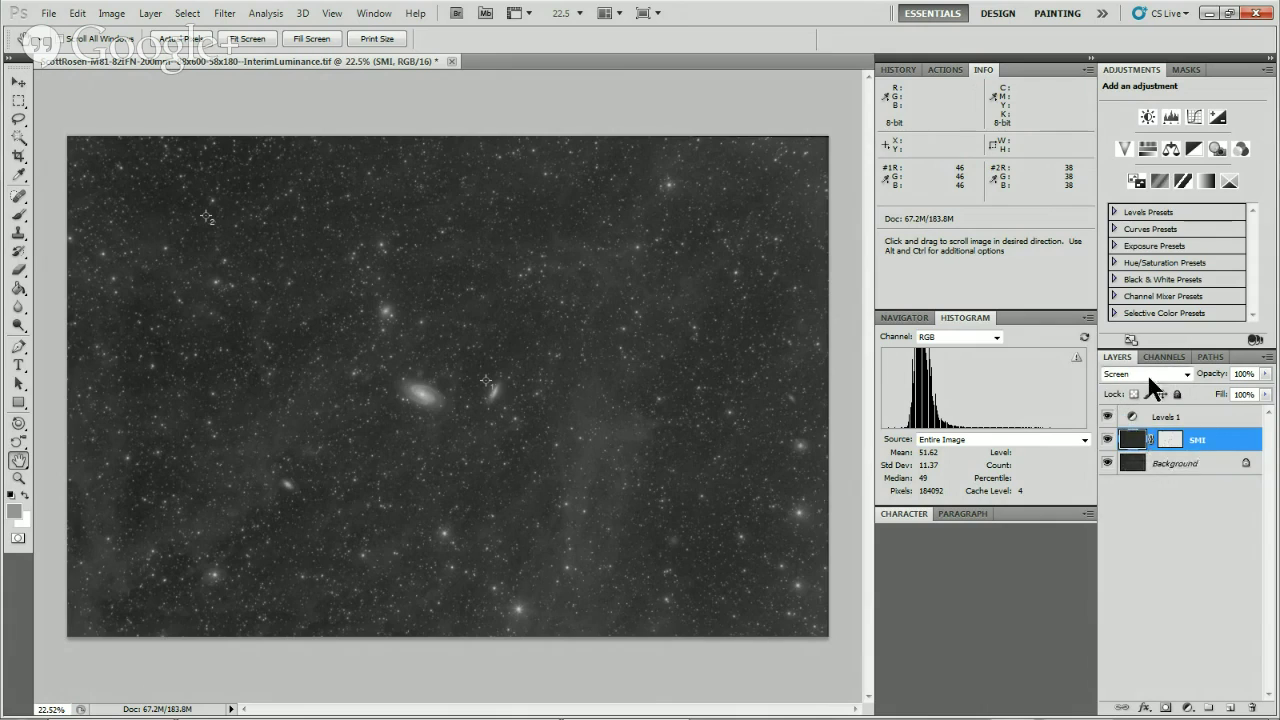
left_click(1178, 445)
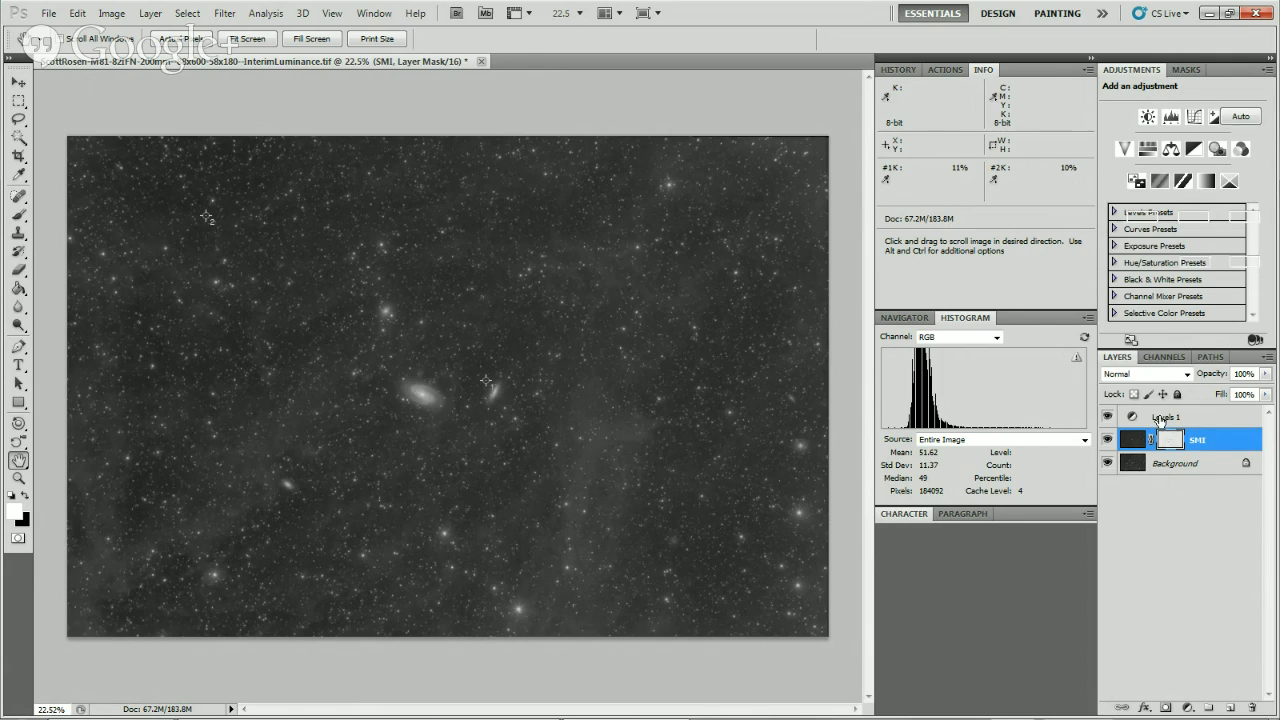
left_click(1167, 420)
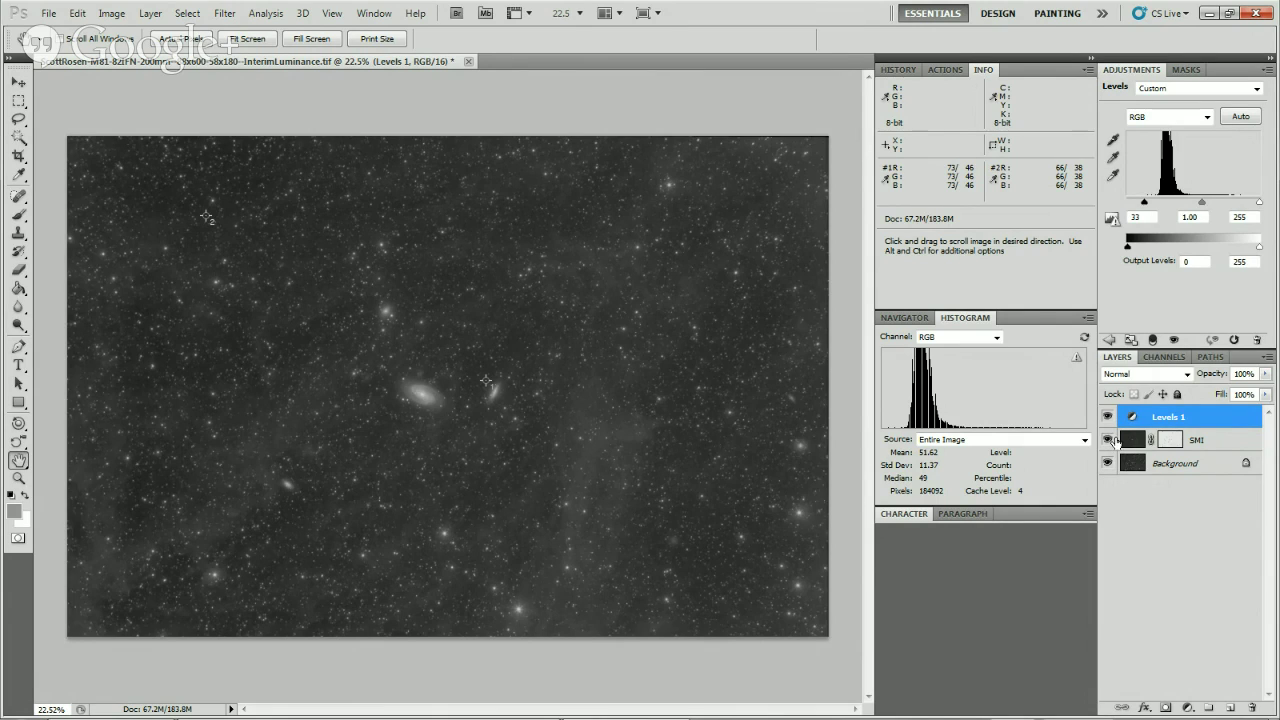
left_click(1107, 464, "alt")
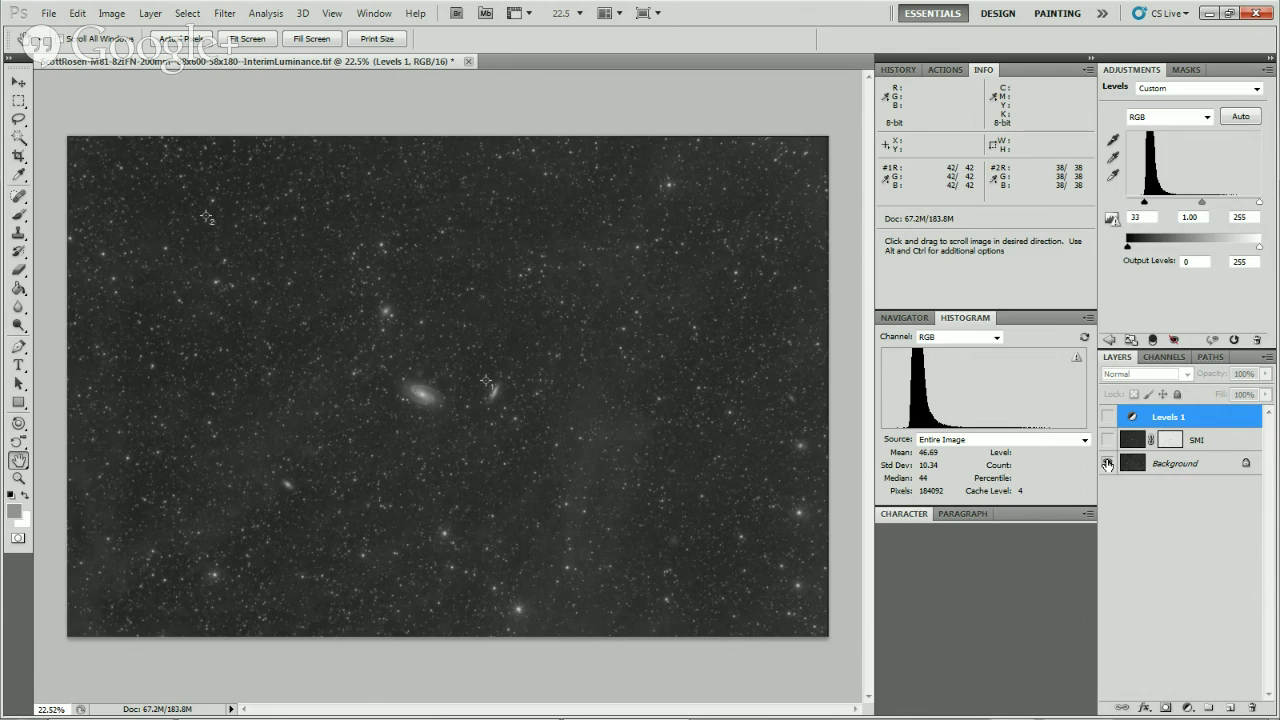
left_click(1107, 464, "alt")
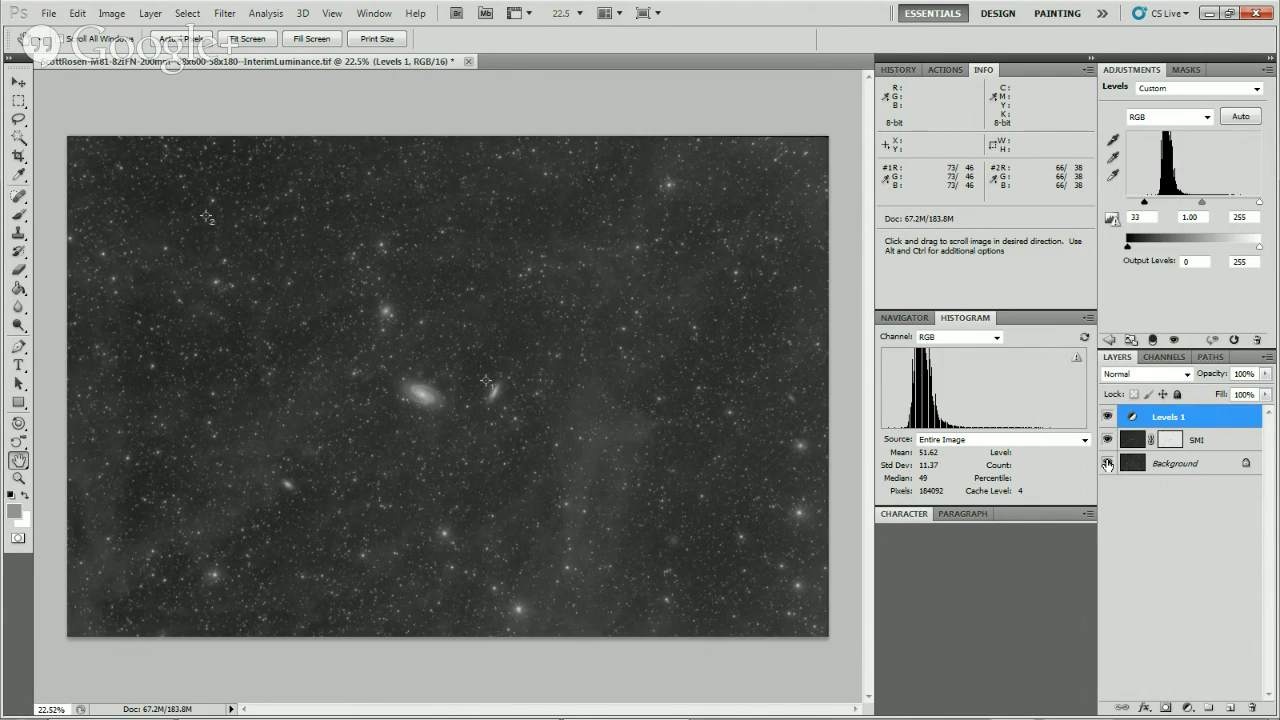
left_click(18, 478)
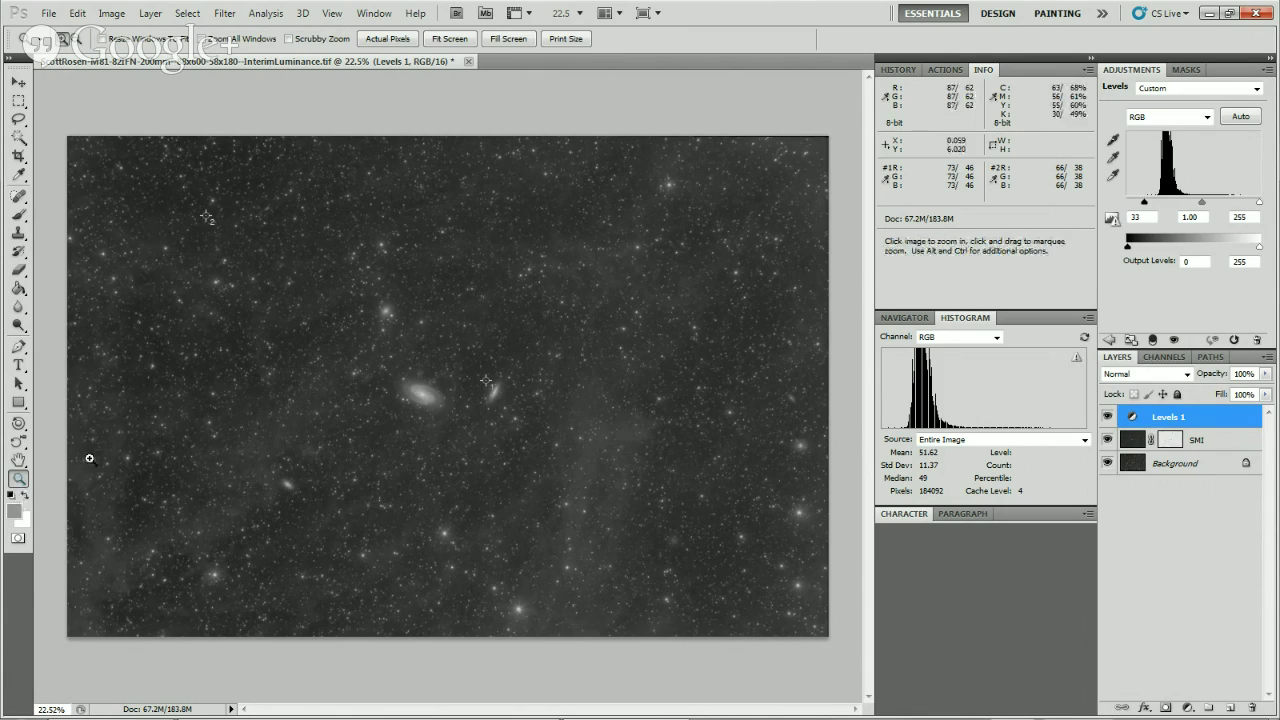
left_click_drag(277, 351, 400, 429)
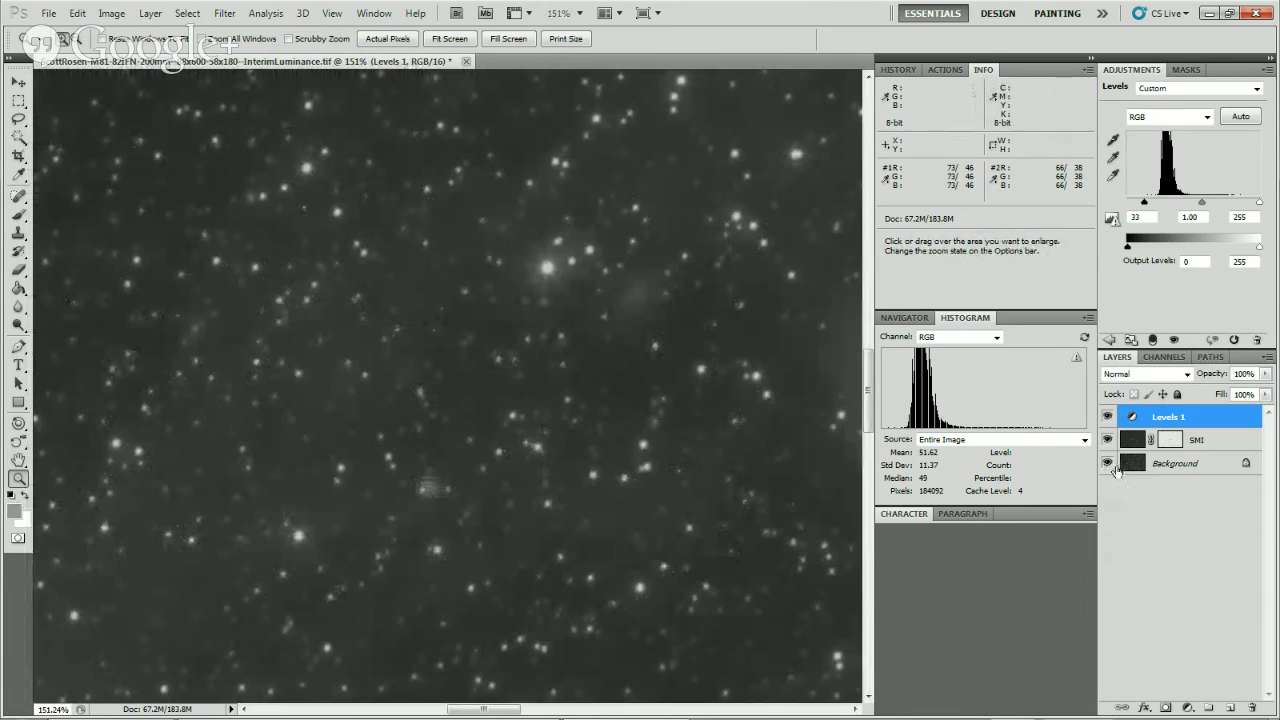
left_click(1106, 464, "alt")
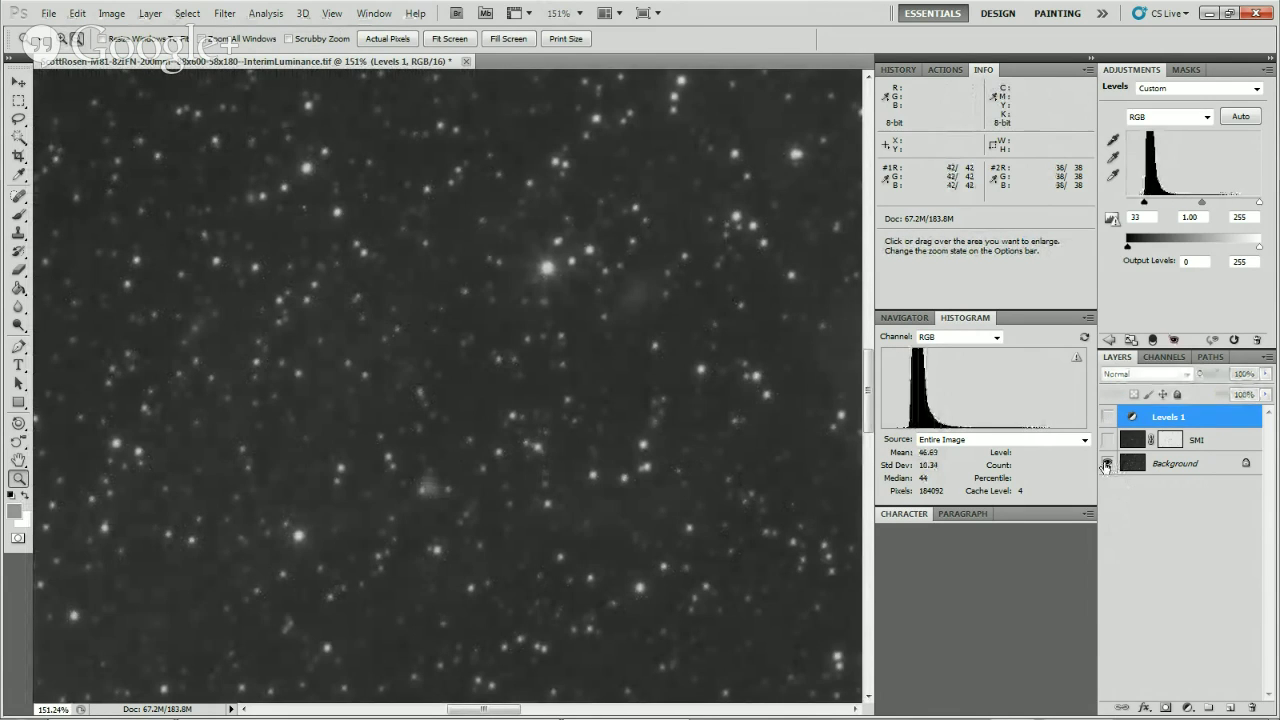
left_click(1106, 464, "alt")
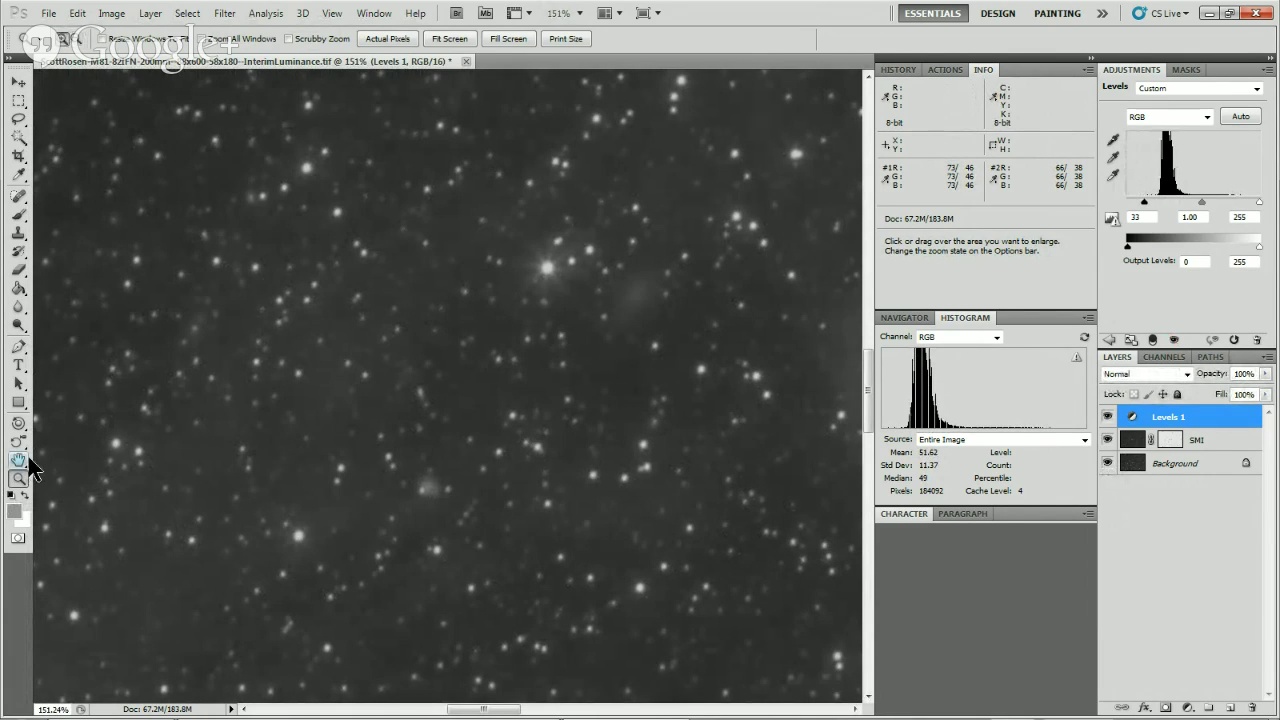
double_click(18, 460)
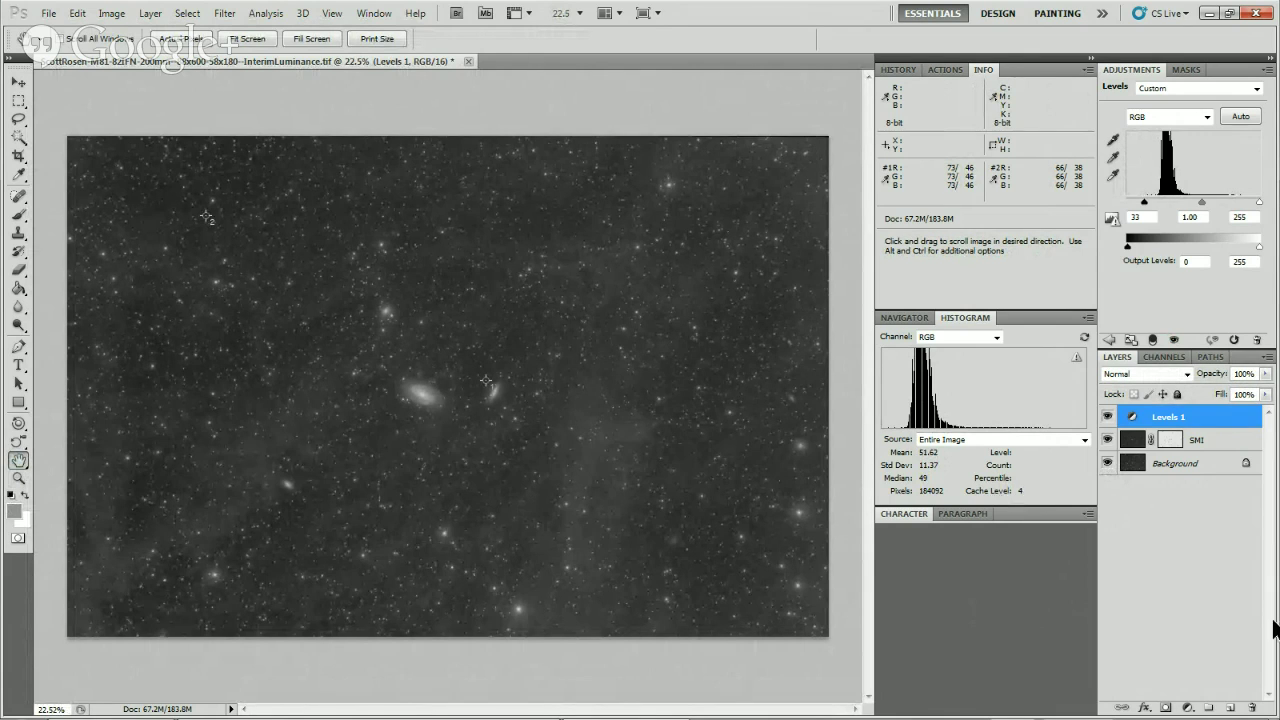
left_click(1211, 712)
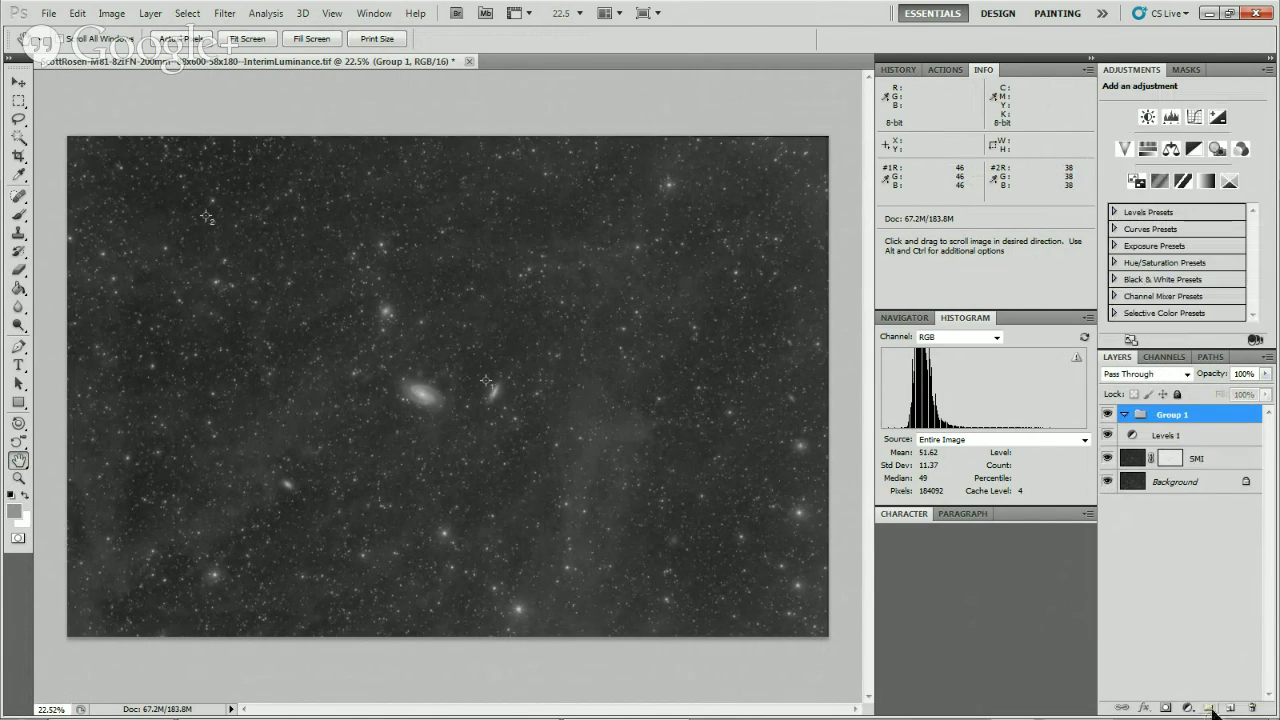
right_click(1180, 414)
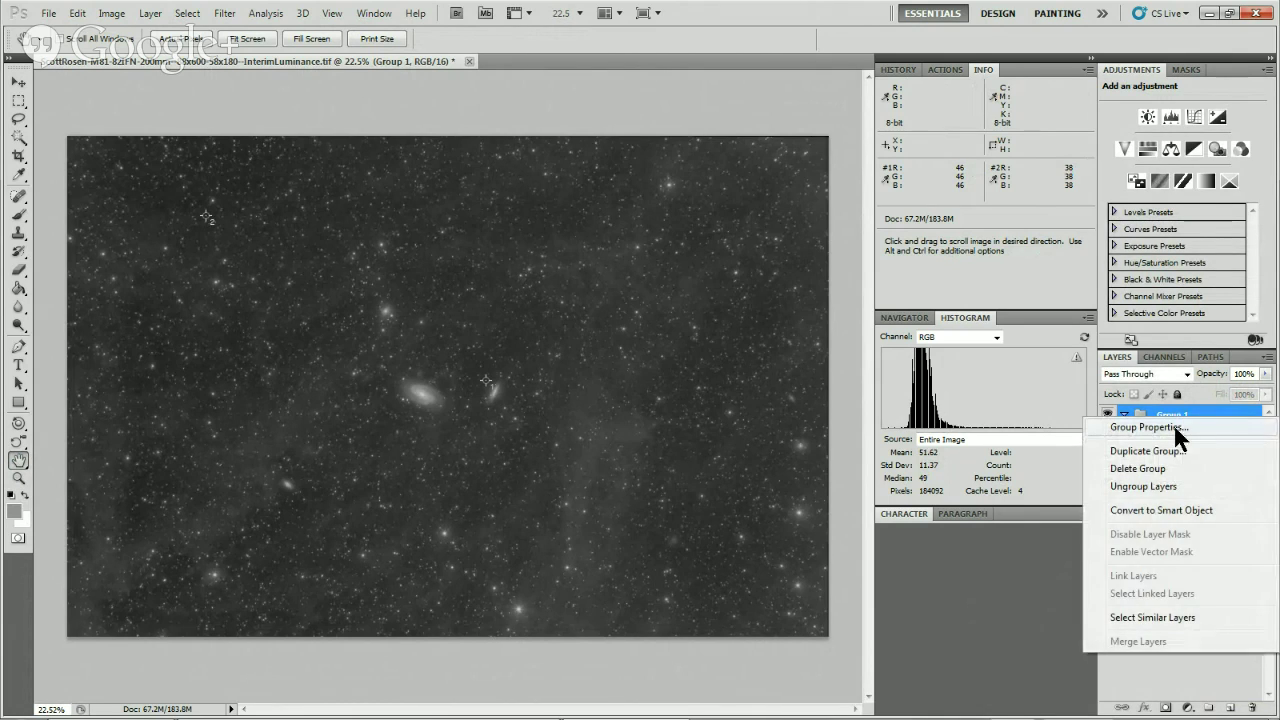
left_click(1146, 427)
type("SMI Group")
key("Return")
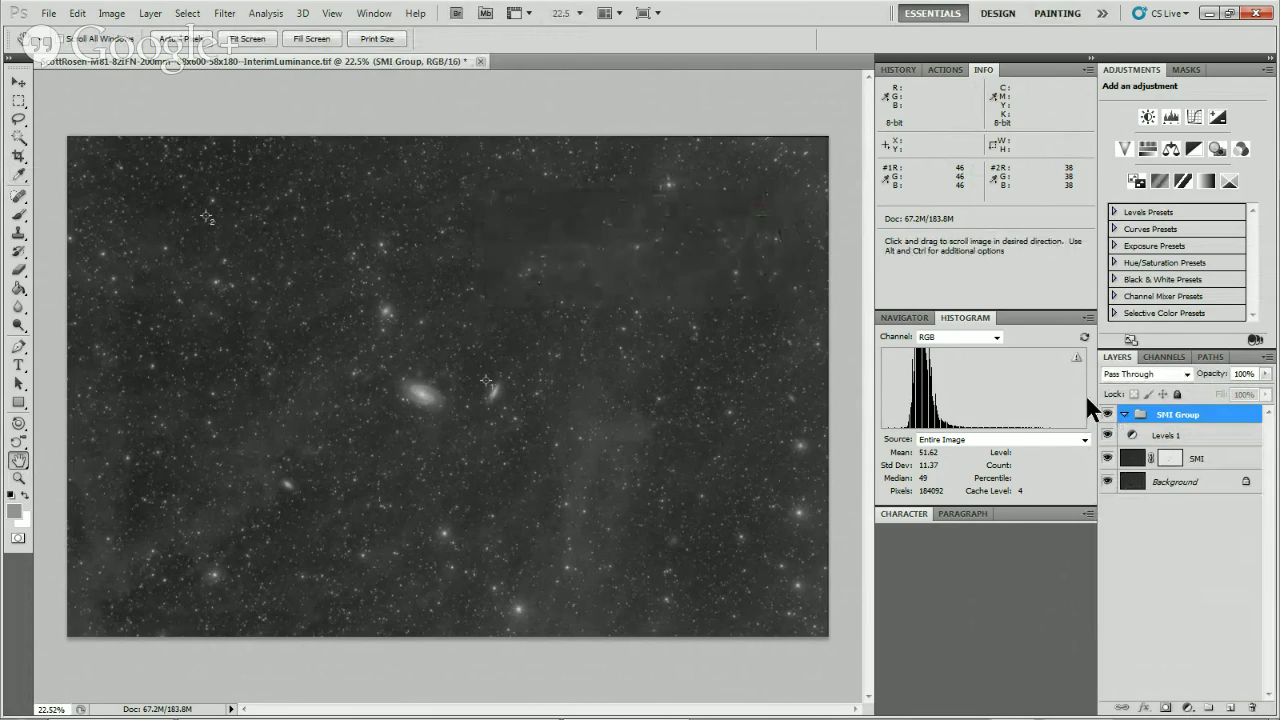
left_click(1140, 438)
left_click(1138, 460)
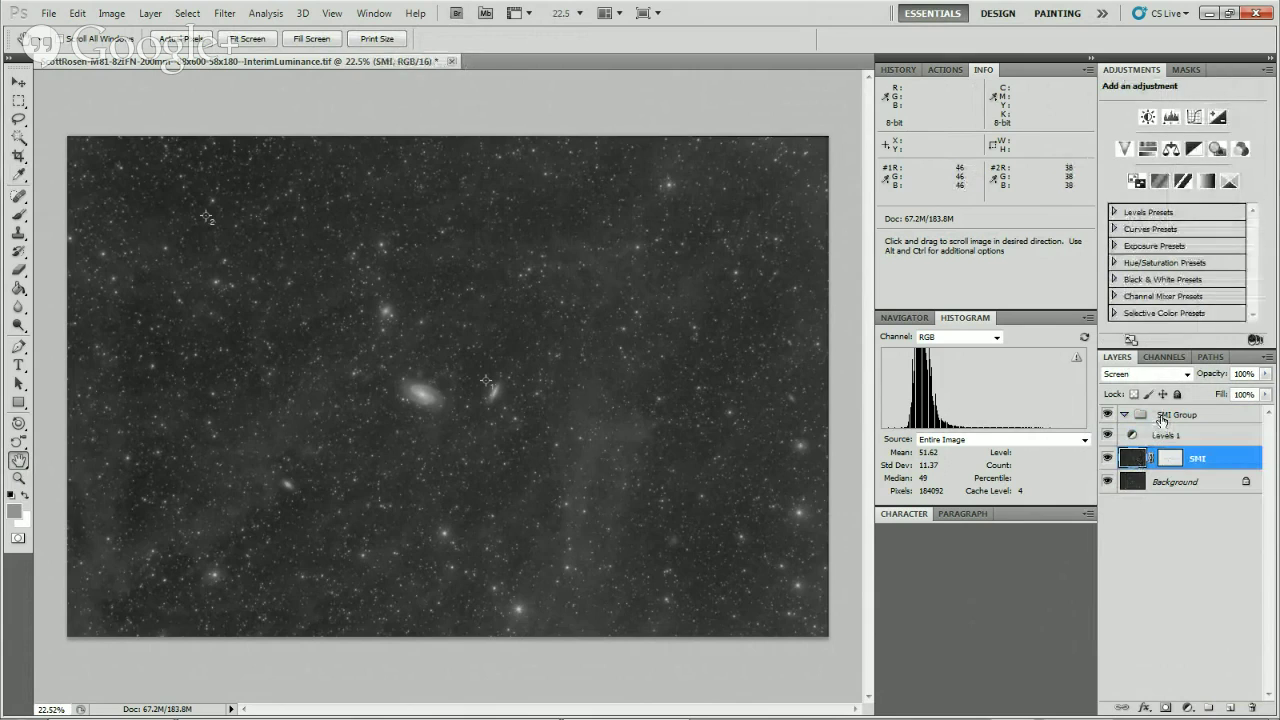
left_click(1161, 418)
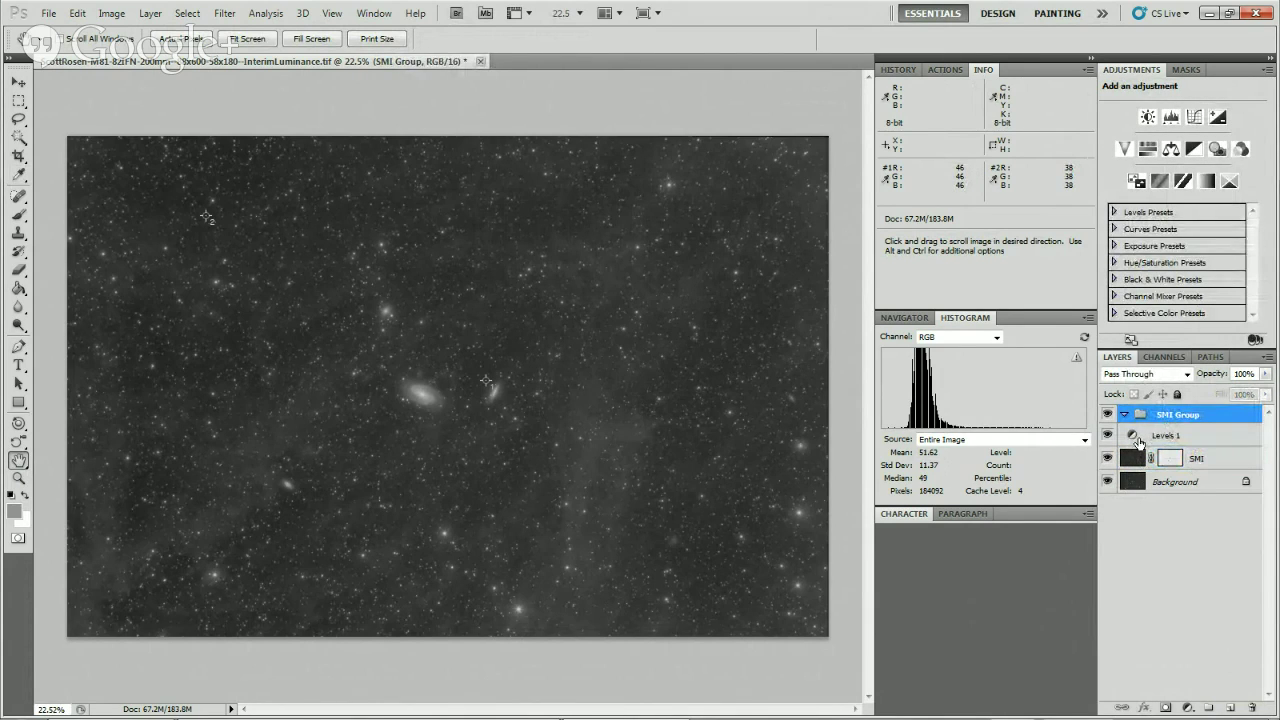
left_click(1140, 437)
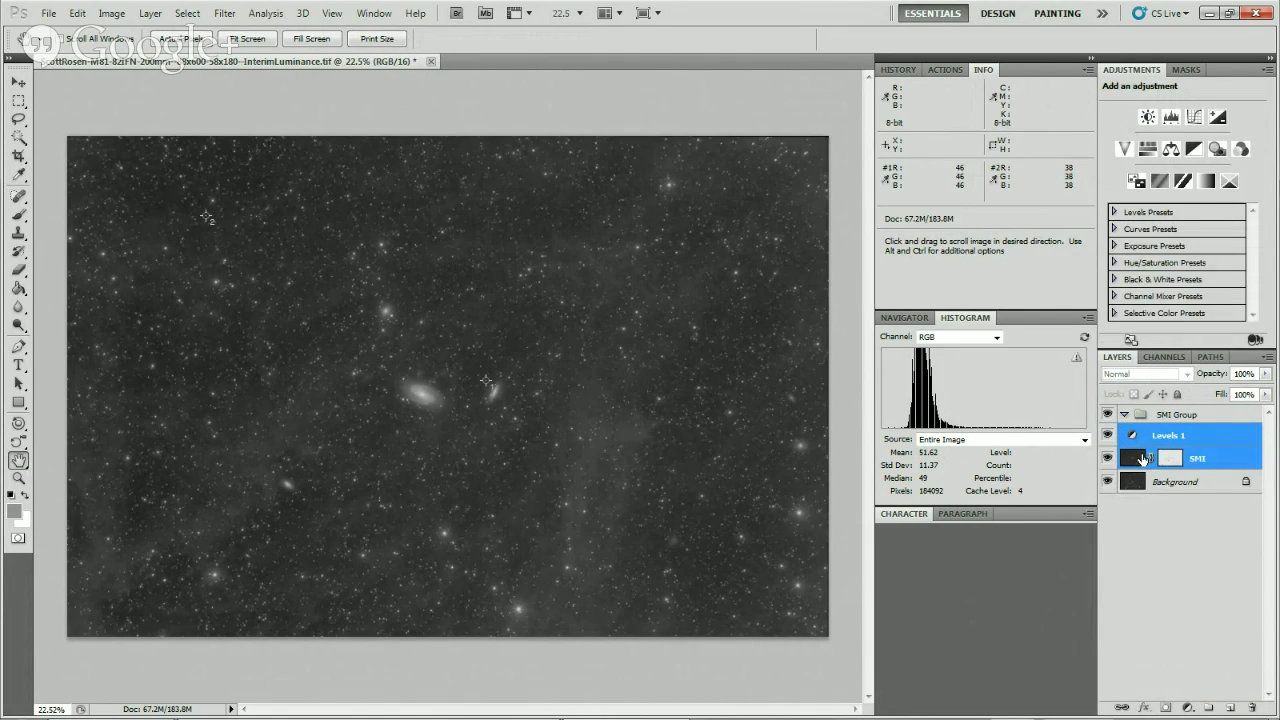
left_click_drag(1138, 438, 1155, 417)
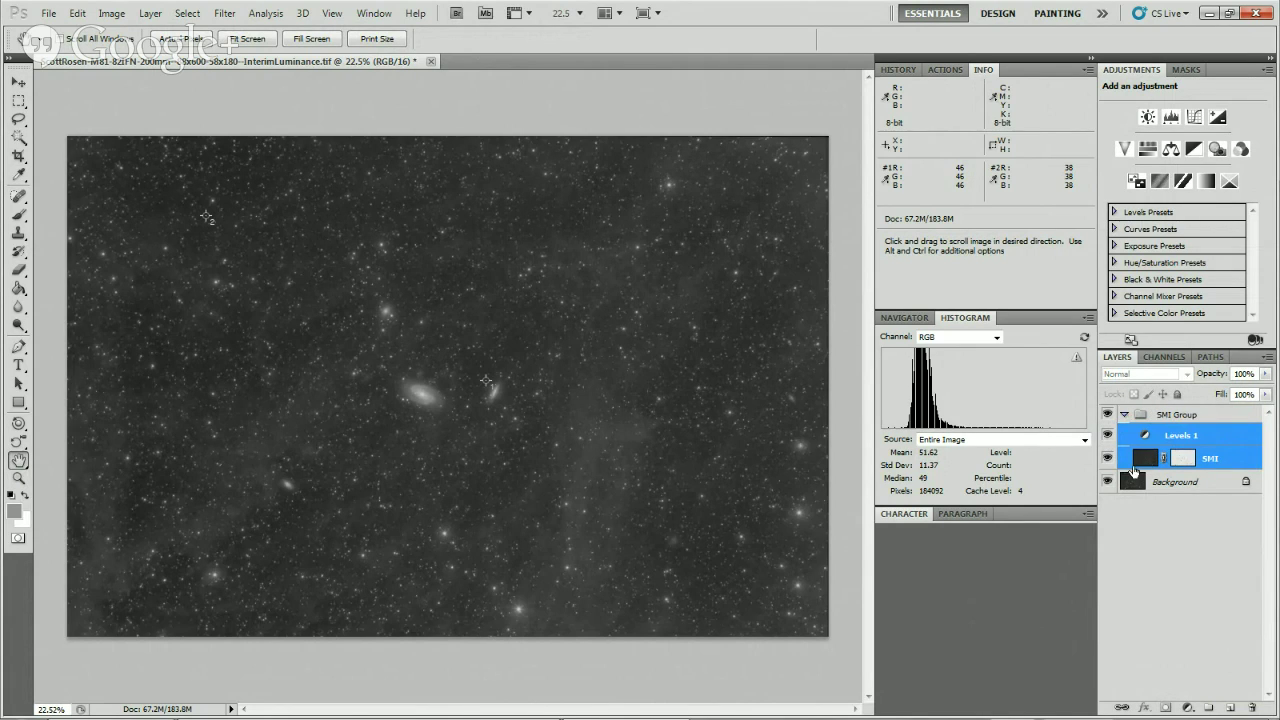
left_click(1169, 418)
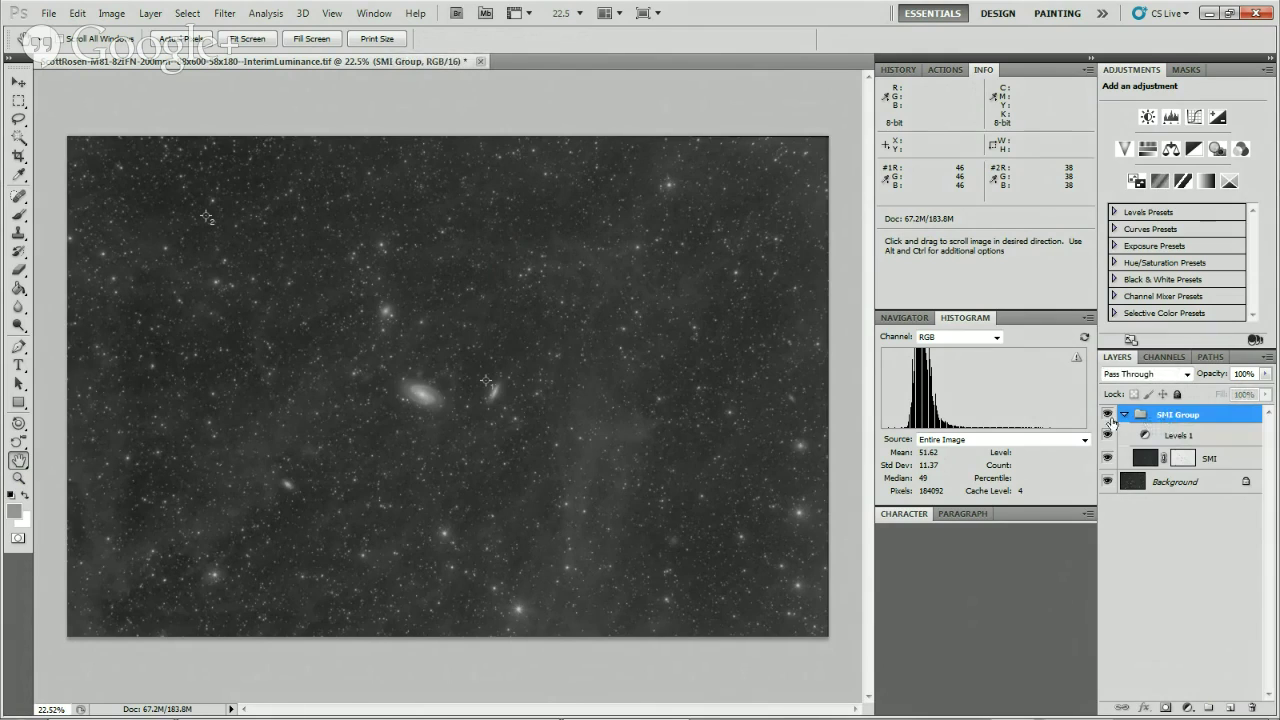
left_click(1107, 414)
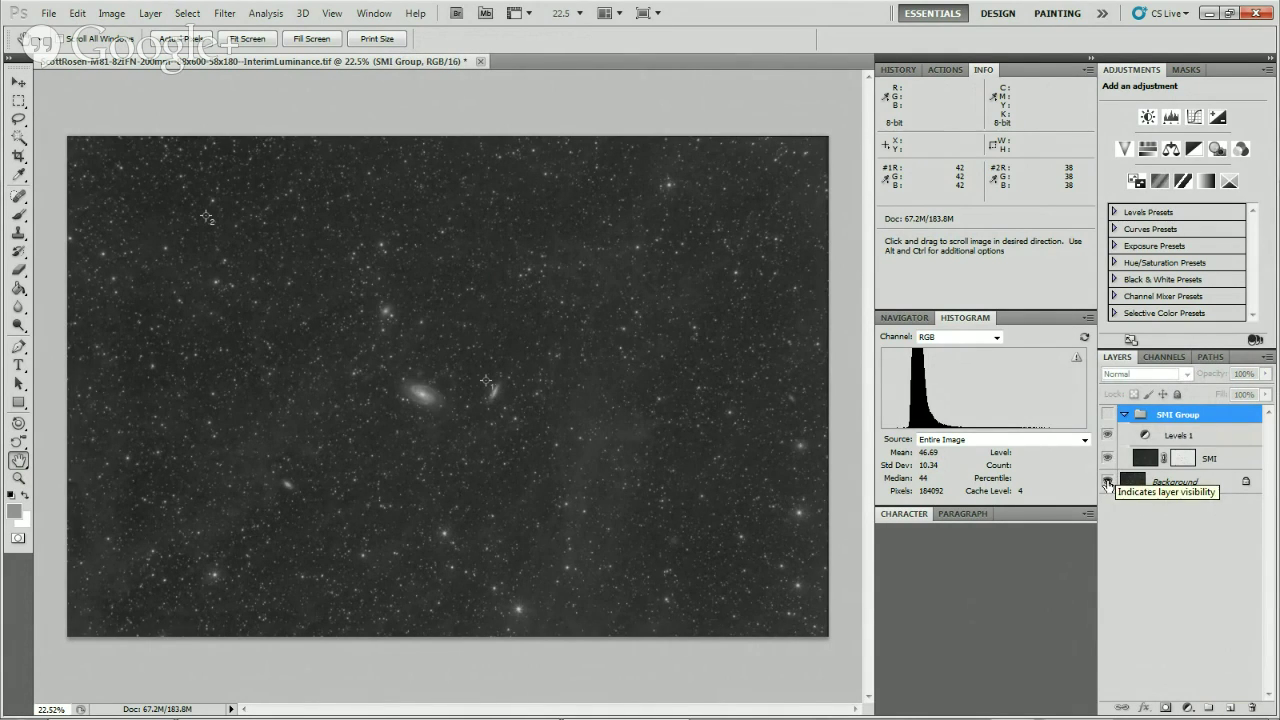
left_click(1107, 414)
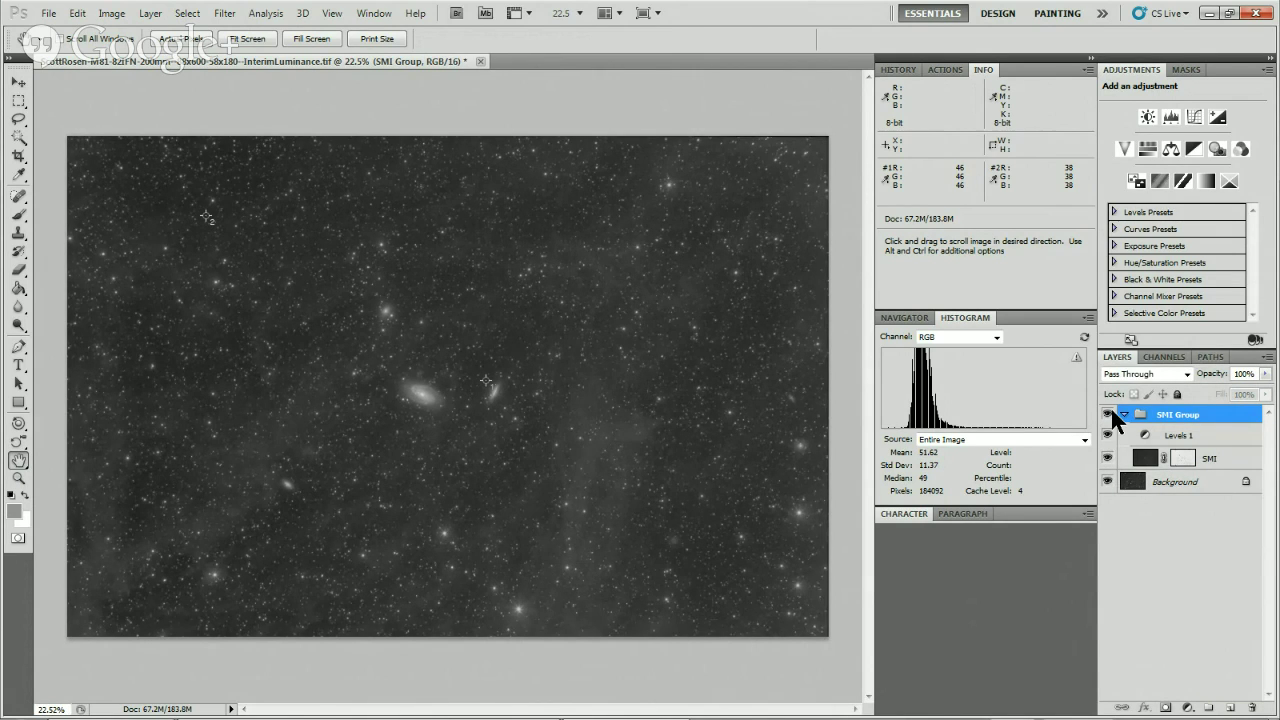
Toggle the SMI Group's visibility to compare, then lower its opacity to 45%.
left_click(1108, 414)
left_click(1108, 414)
left_click_drag(1271, 377, 1220, 398)
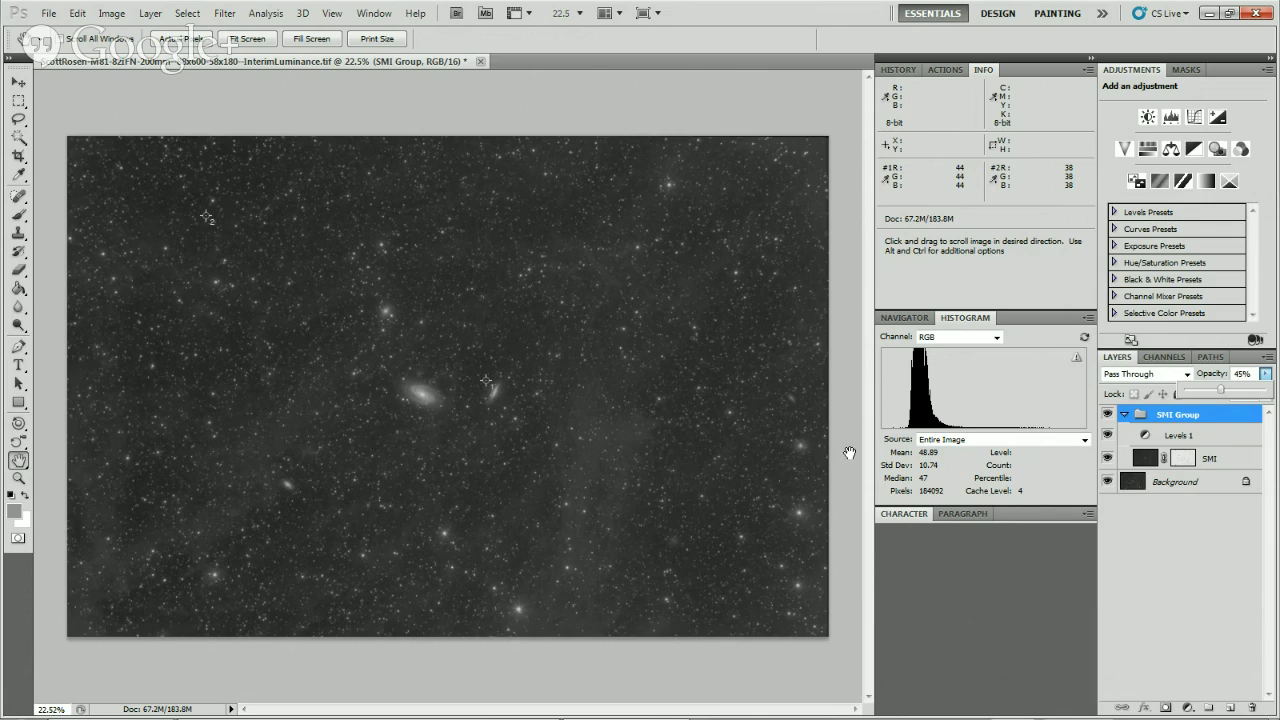
Compare the Layer Order and Master Opacity Change states in History.
left_click(898, 70)
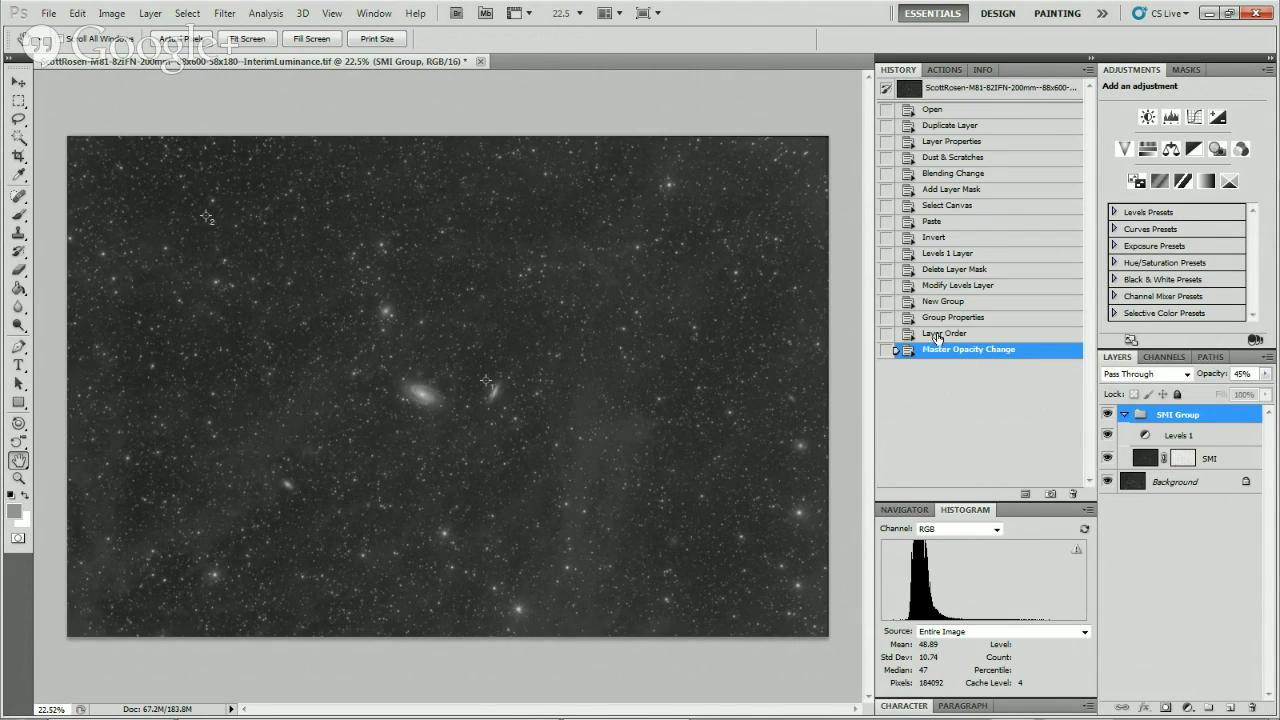
left_click(937, 334)
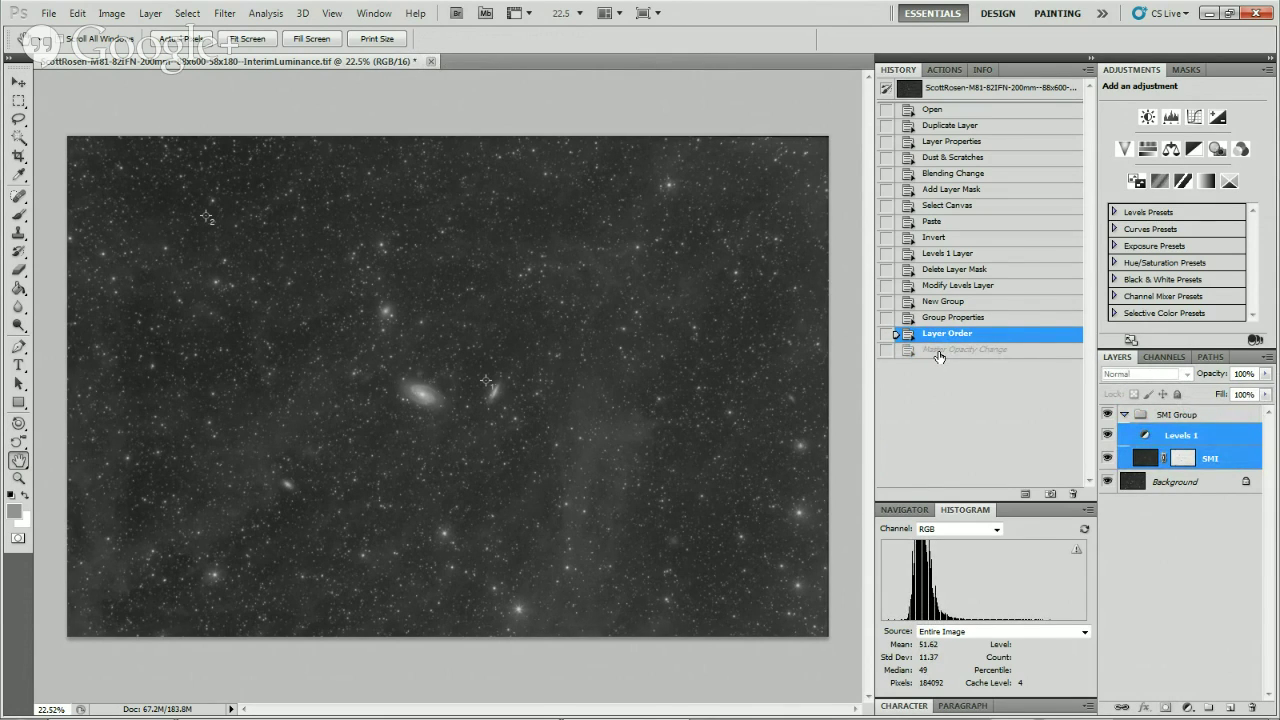
left_click(939, 350)
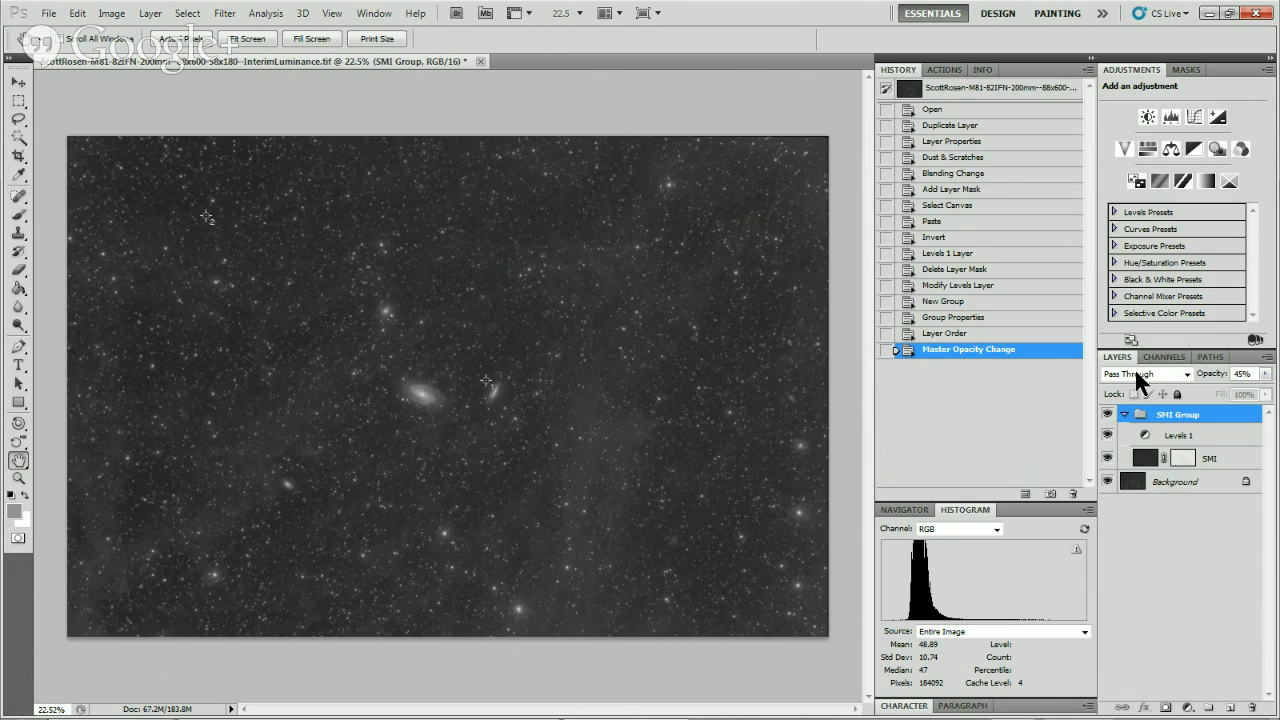
Drag the SMI Group's opacity slider back up to 100%.
left_click(1267, 376)
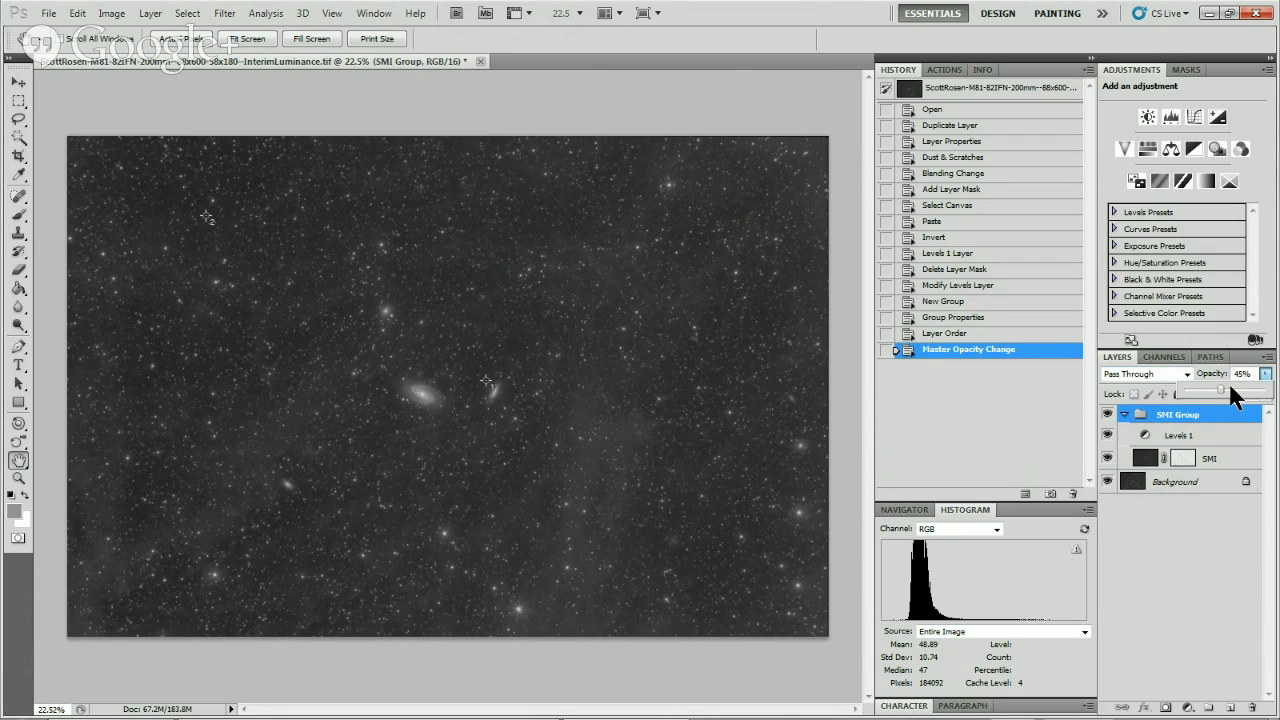
left_click_drag(1225, 395, 1272, 404)
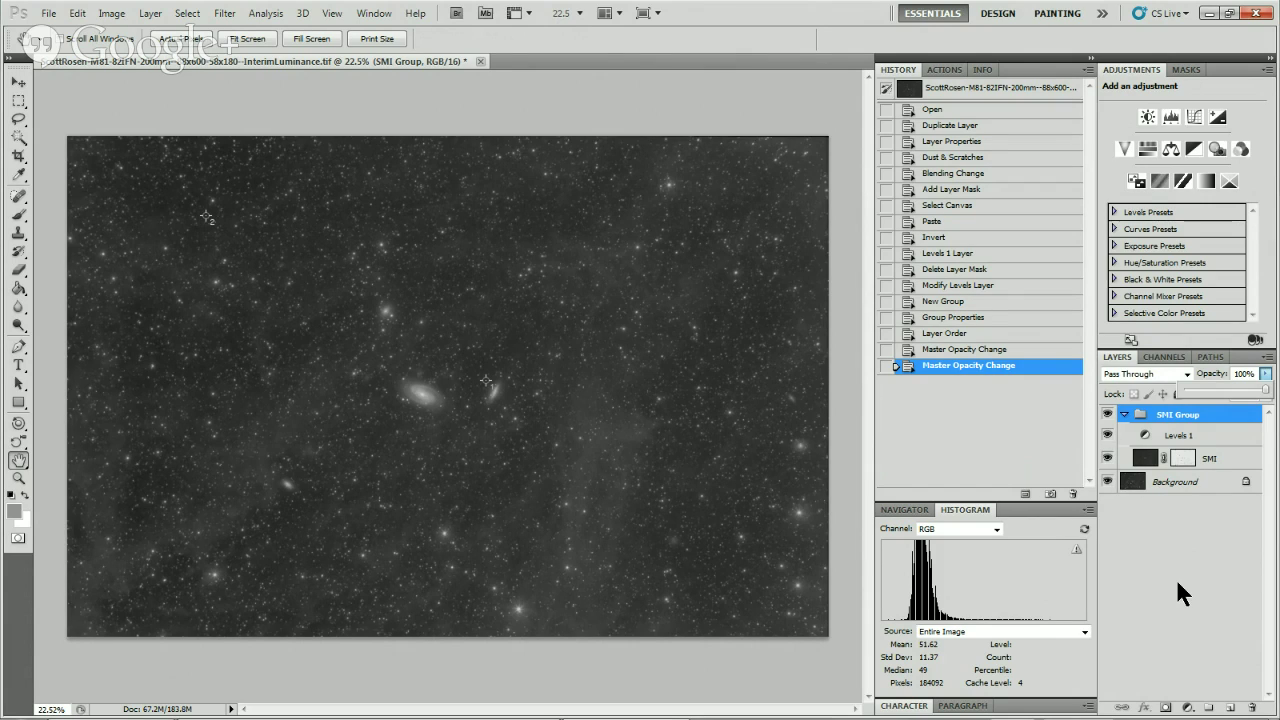
Run Filter > Noise > Dust & Scratches on the SMI layer with a 100-pixel radius.
left_click(1147, 461)
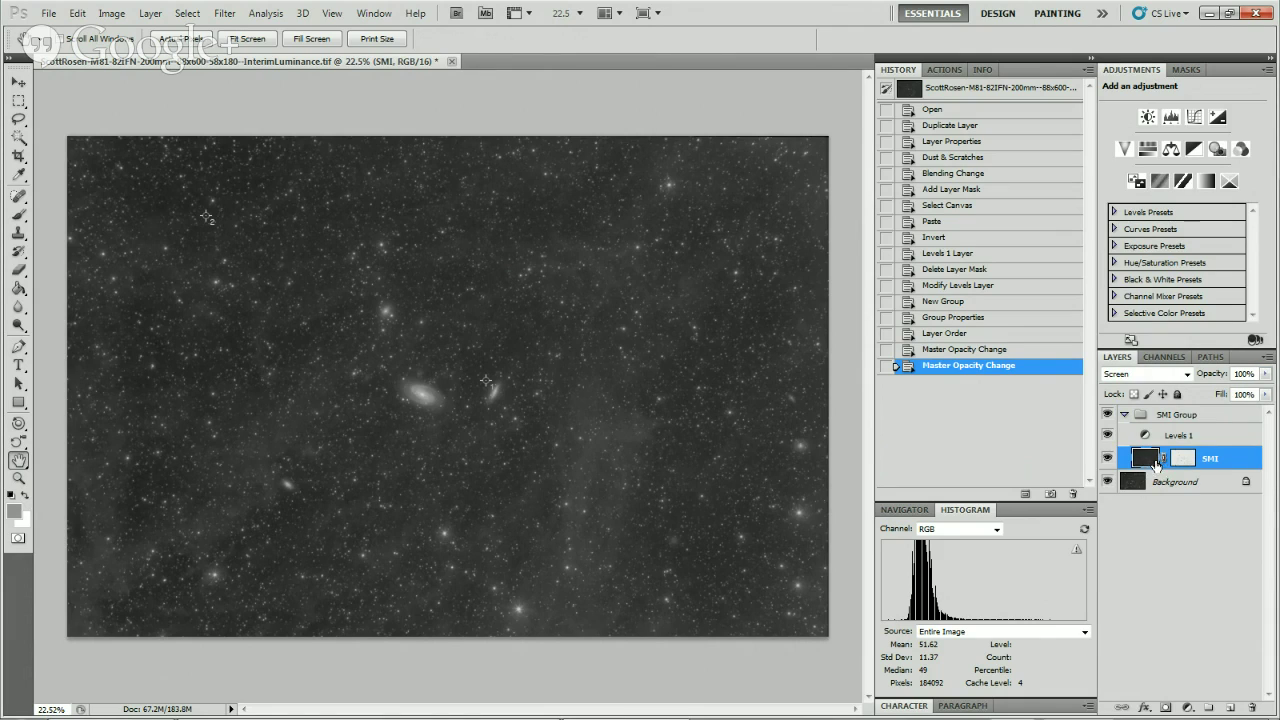
left_click(220, 14)
mouse_move(272, 204)
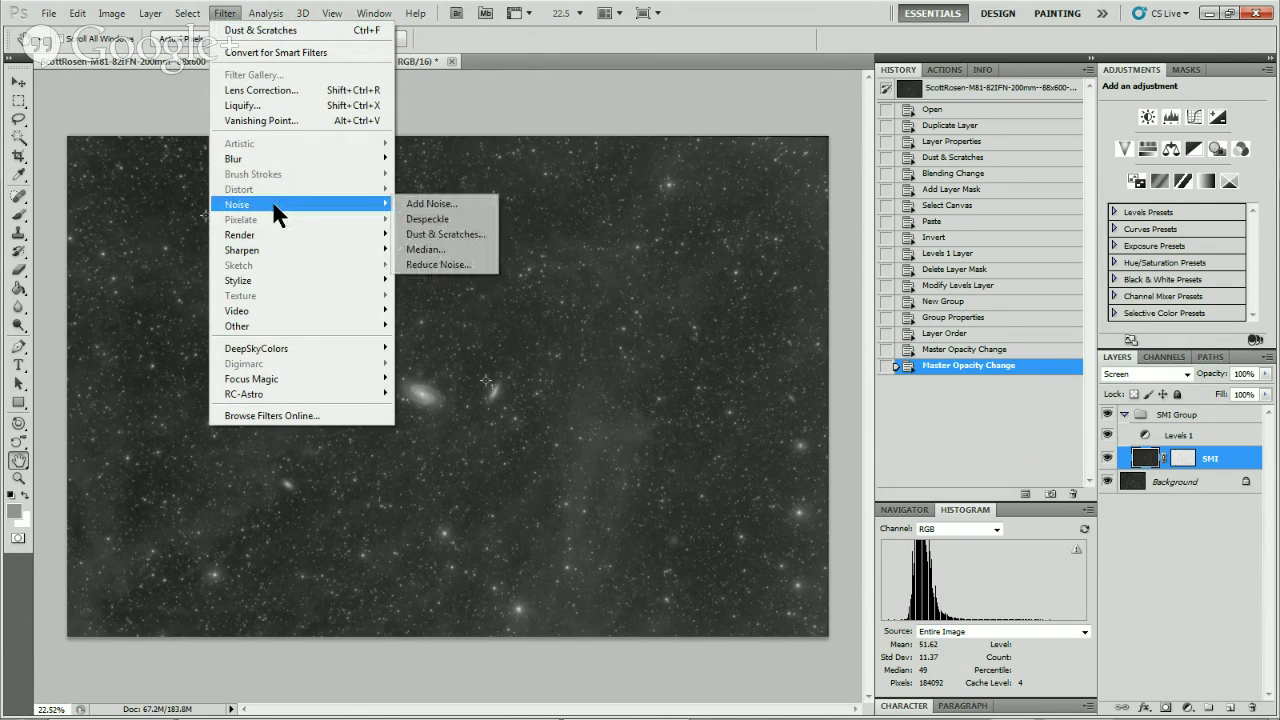
left_click(438, 235)
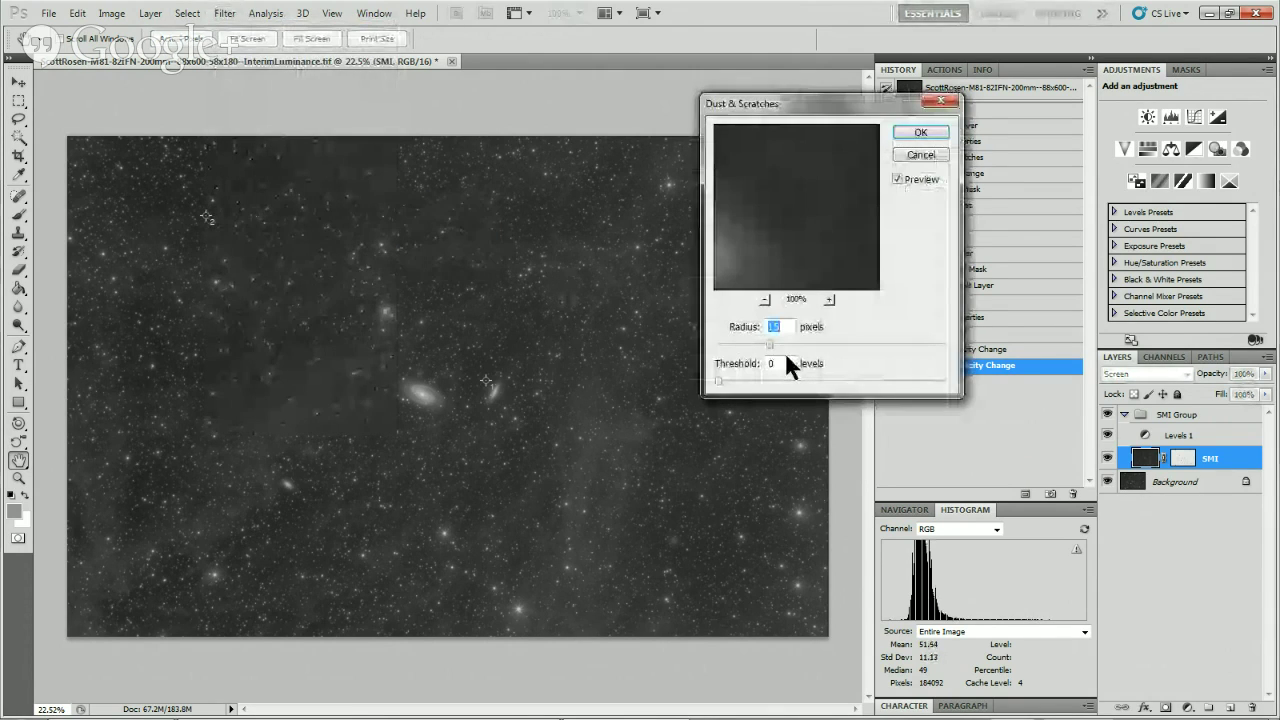
type("100")
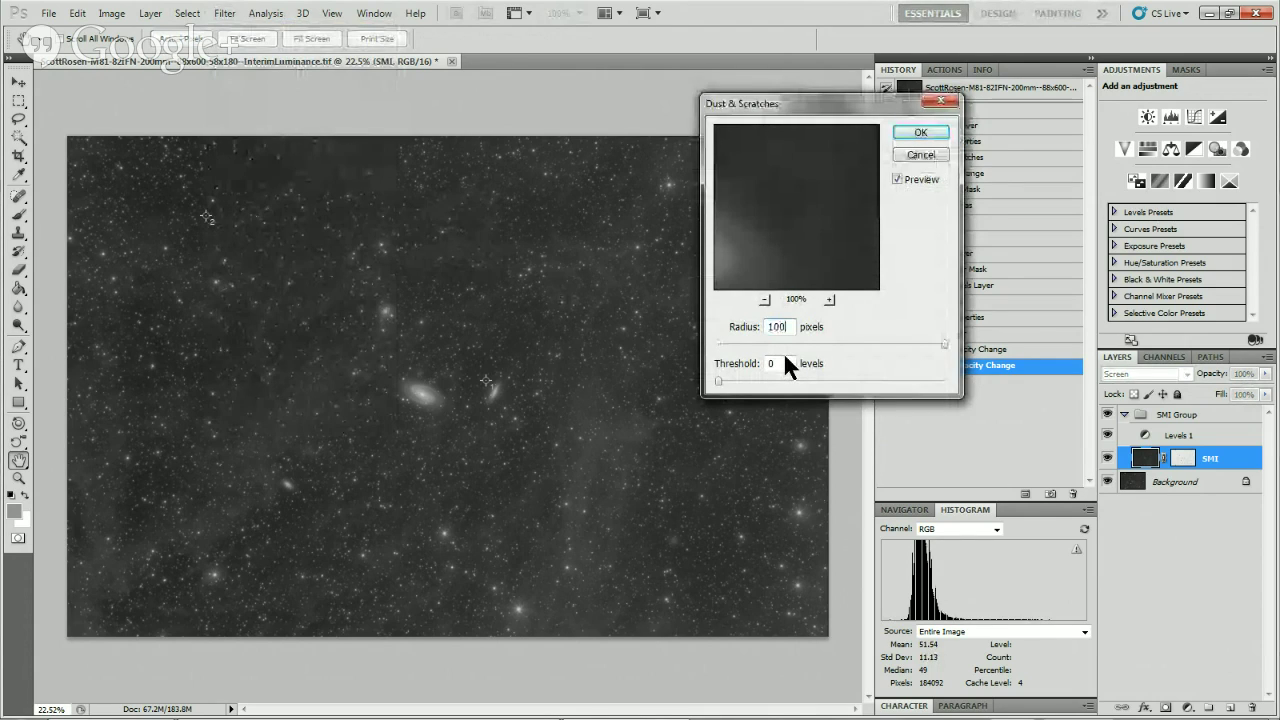
left_click(922, 133)
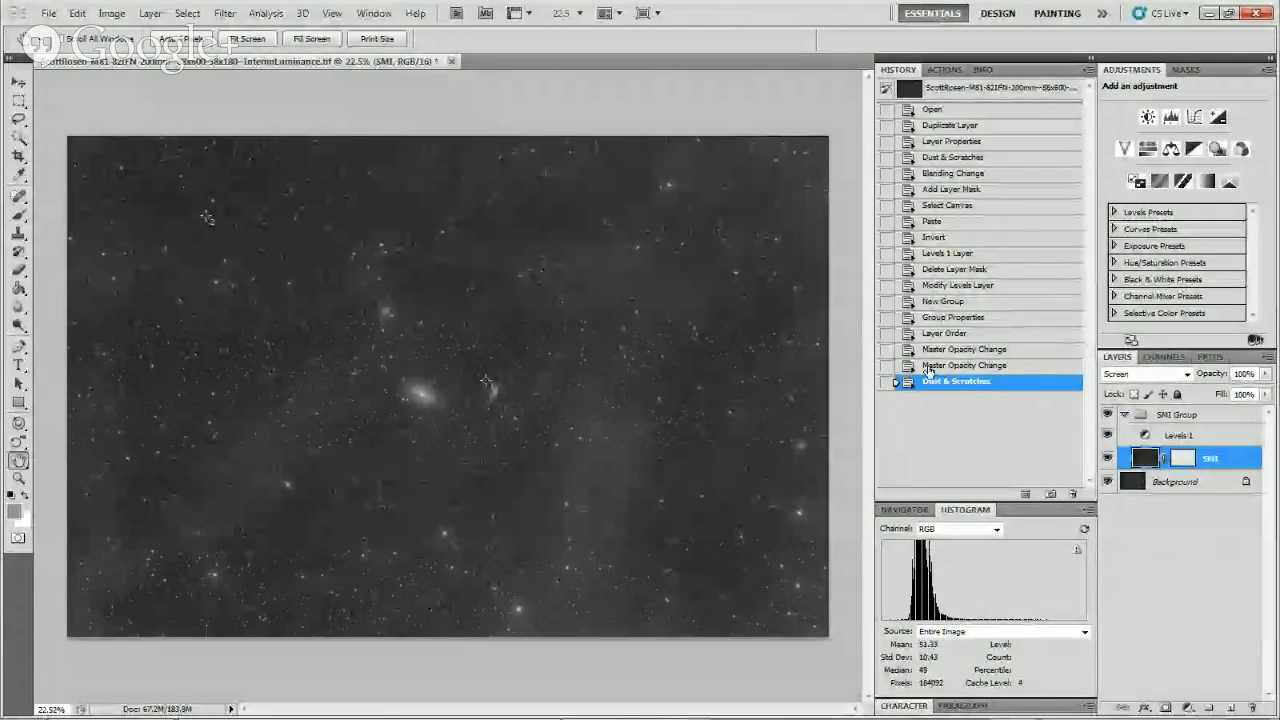
Compare before and after Dust & Scratches in History, then set SMI Group opacity to 26%.
left_click(929, 366)
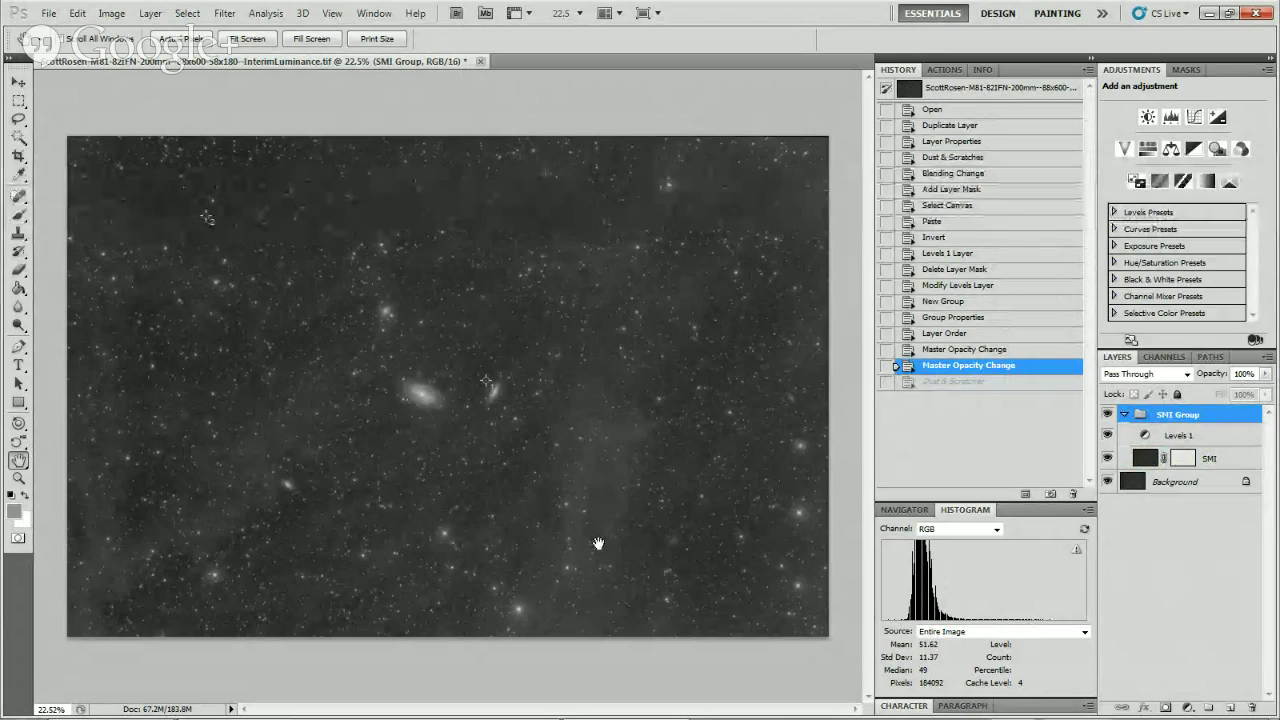
left_click(945, 381)
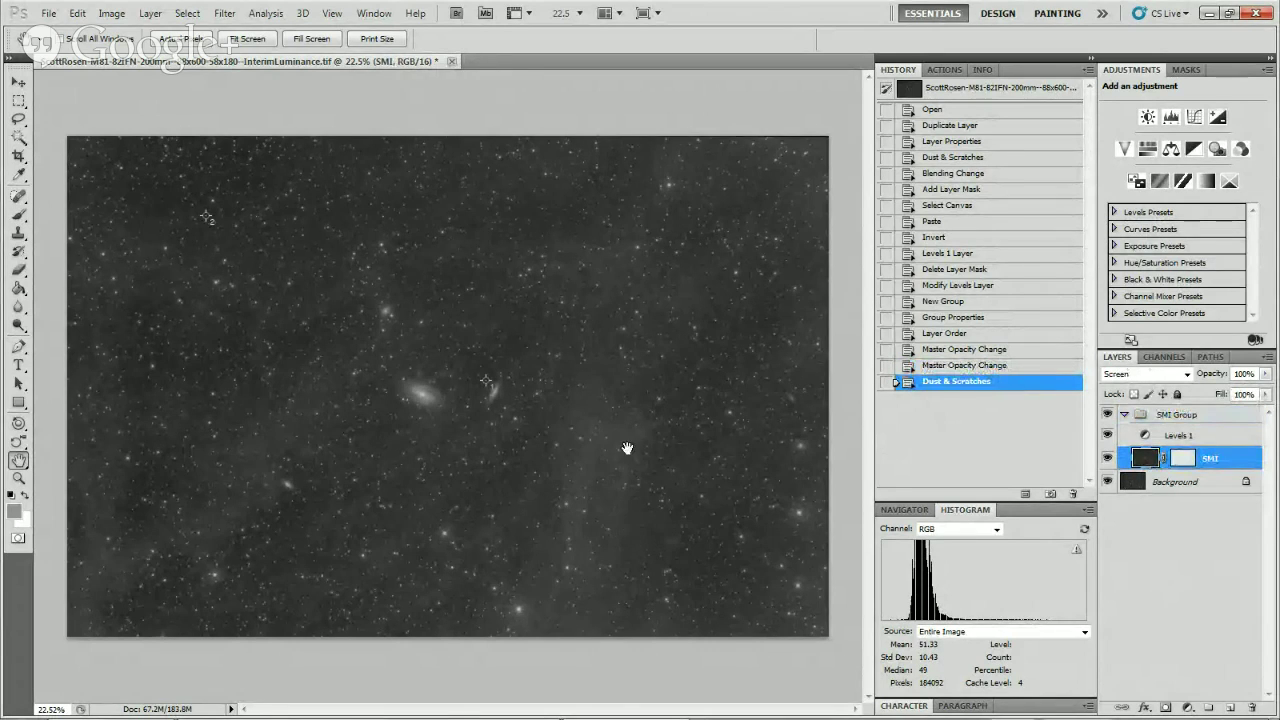
left_click(1180, 418)
left_click(1264, 374)
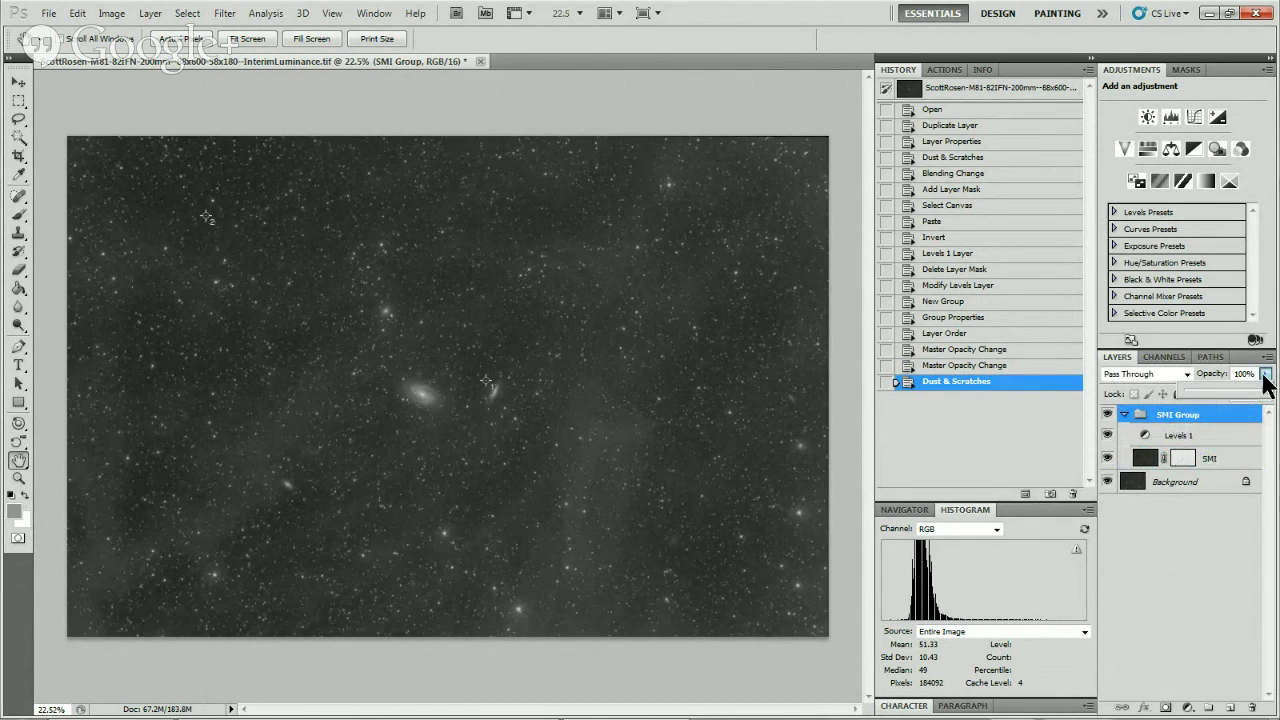
left_click_drag(1272, 398, 1205, 396)
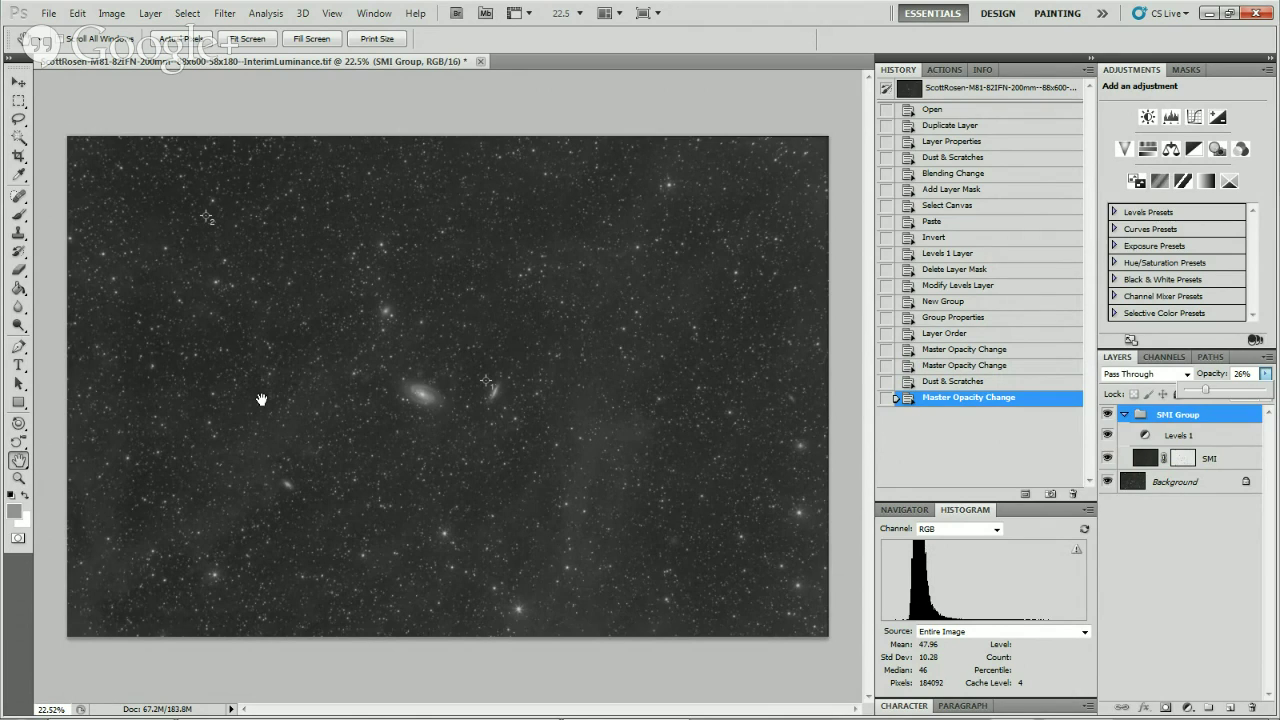
left_click(18, 479)
Zoom in on M81, raise the SMI Group's opacity, then fit the image on screen.
left_click_drag(294, 334, 469, 453)
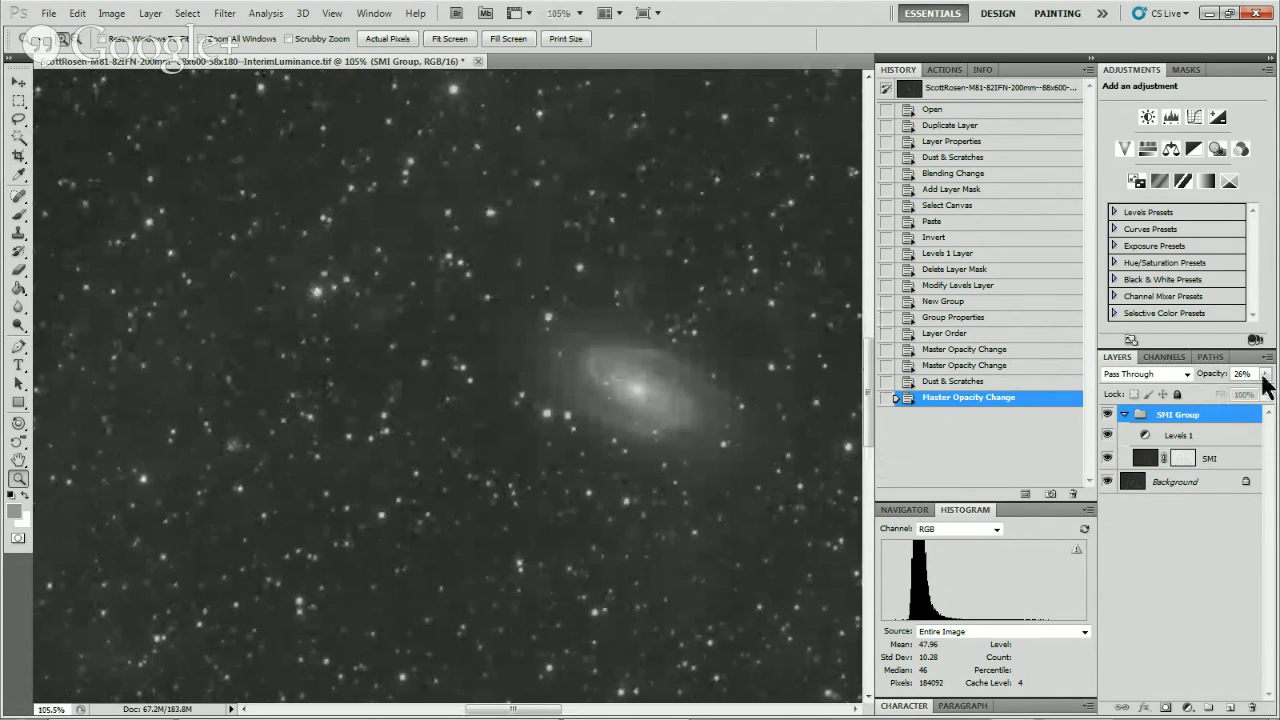
left_click(1265, 373)
left_click_drag(1210, 393, 1277, 406)
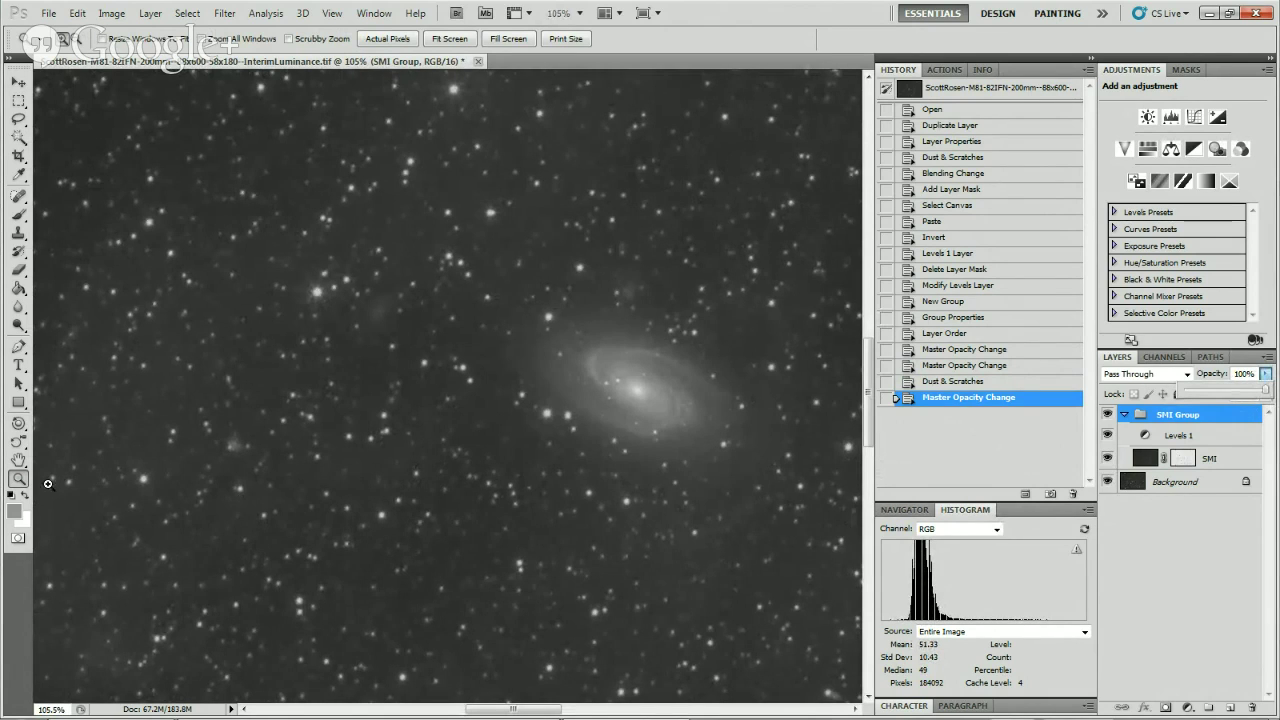
double_click(18, 460)
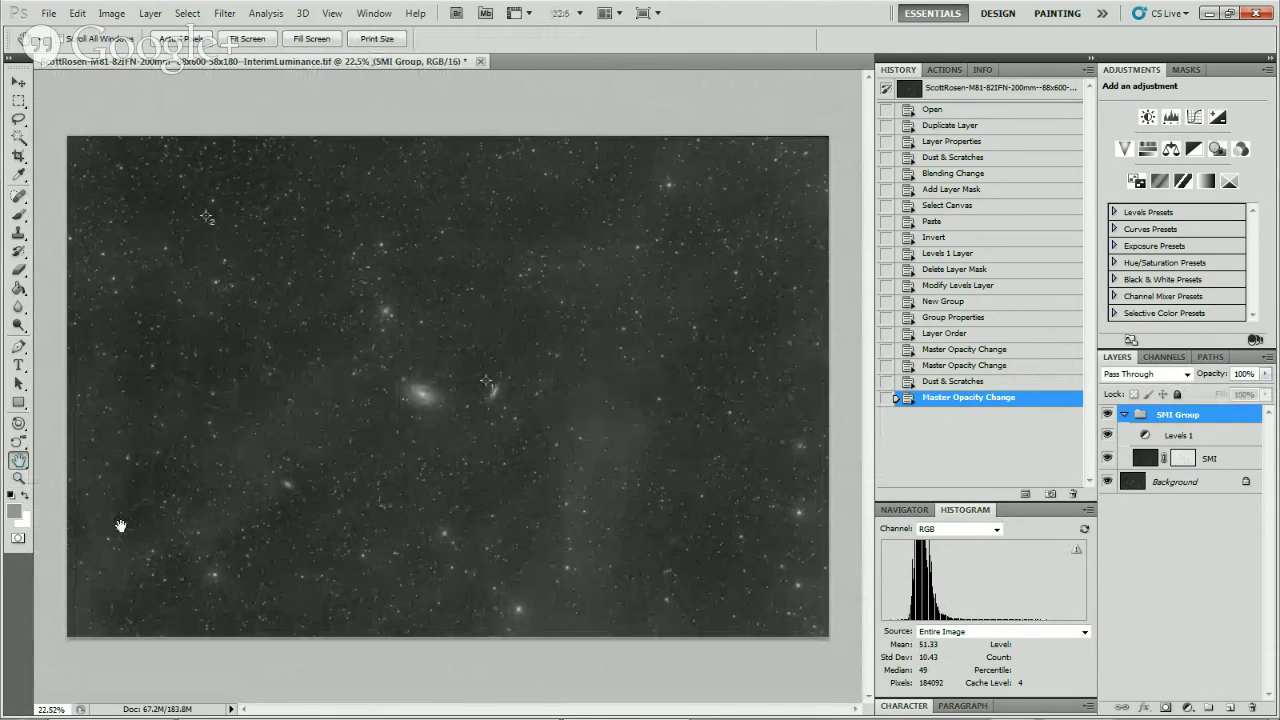
left_click(1265, 373)
Drag the SMI Group's opacity down to settle at 32%.
left_click_drag(1265, 390, 1211, 405)
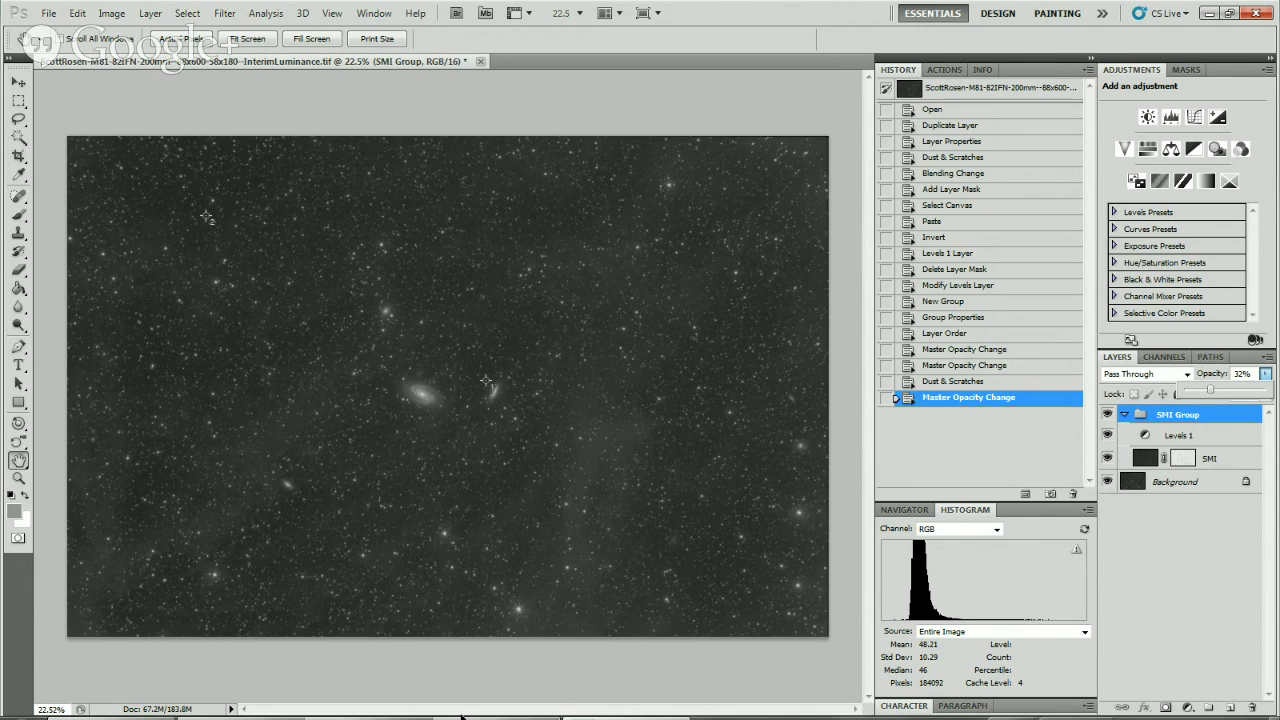
In Chrome, search the Astronomers Do It In The Dark website for 'm33'.
mouse_move(437, 705)
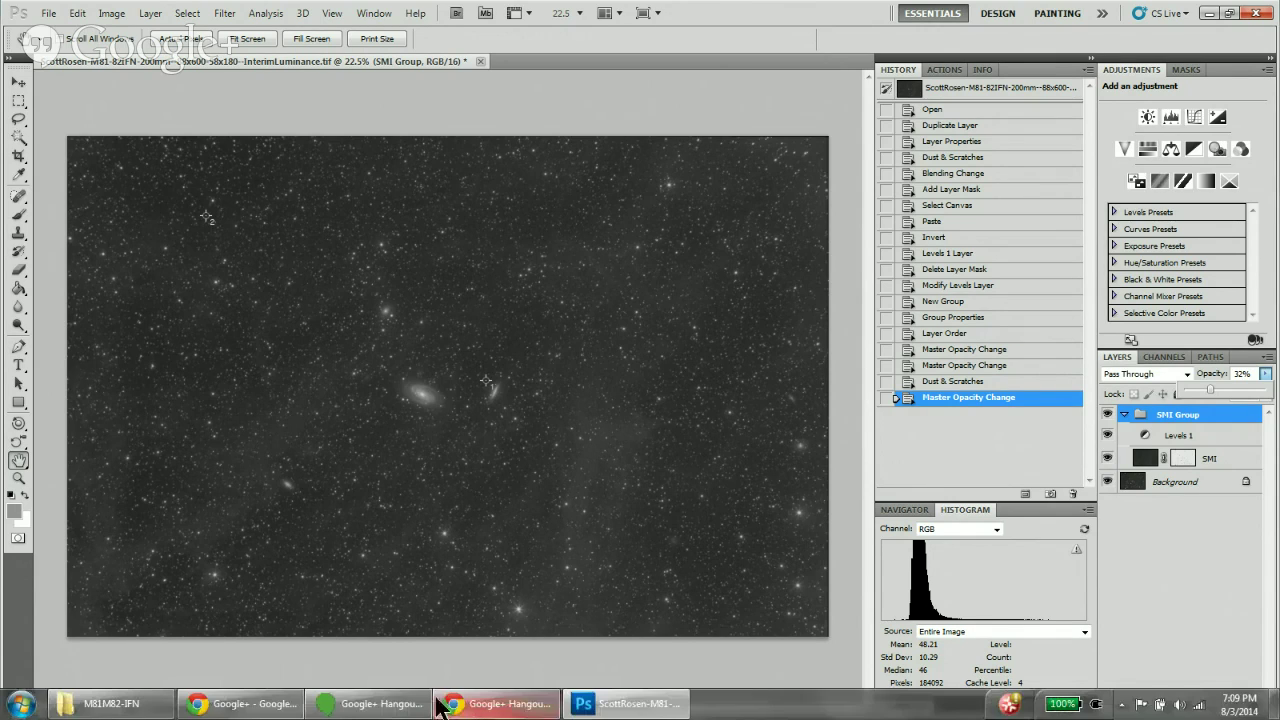
left_click(497, 705)
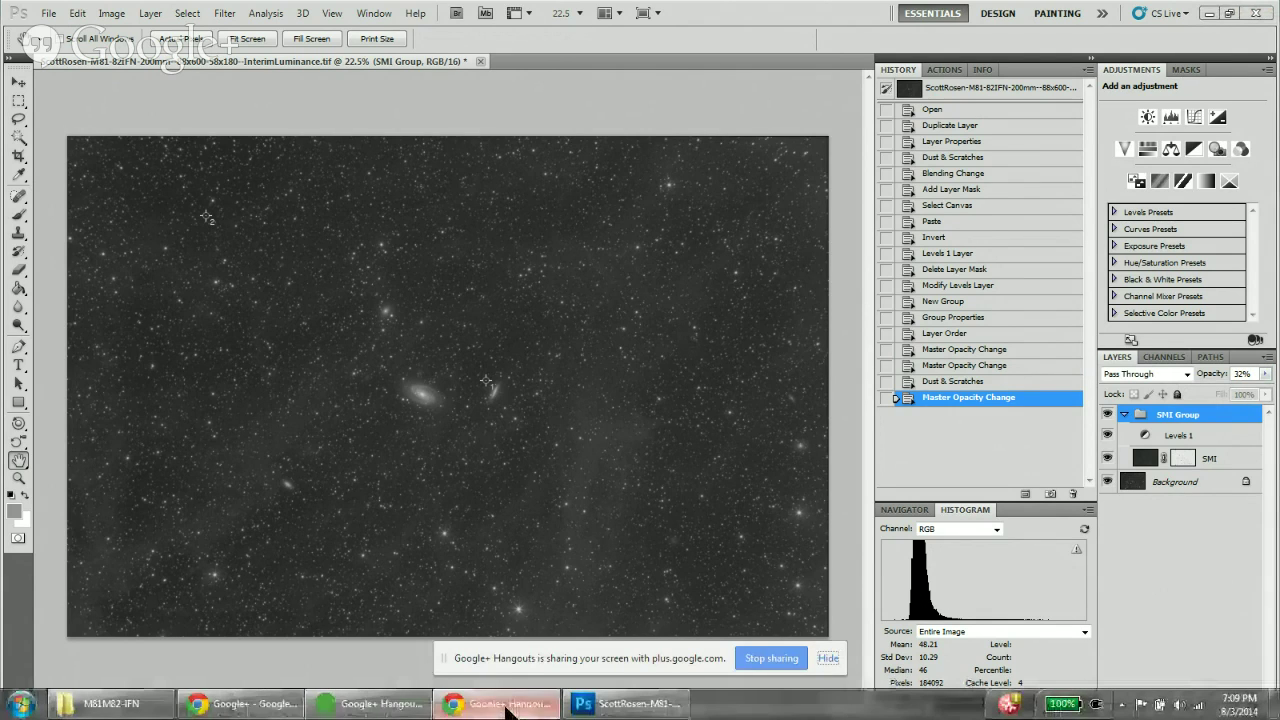
left_click(270, 706)
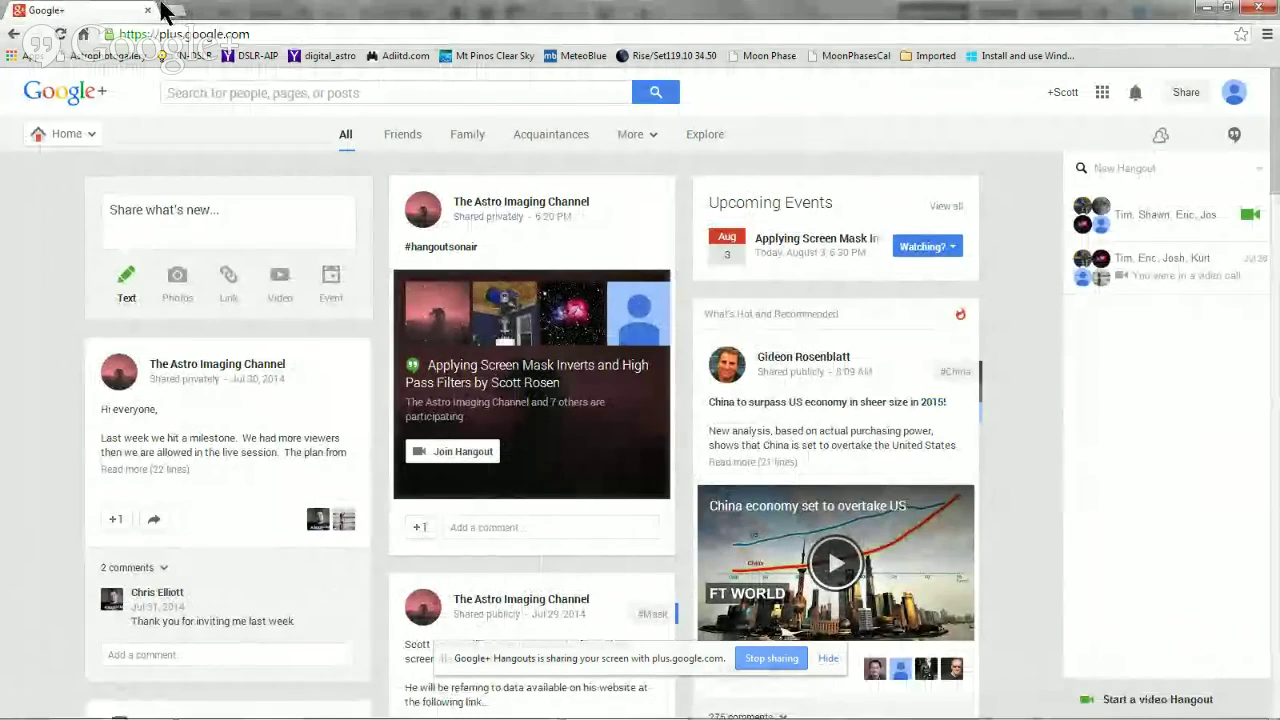
left_click(165, 10)
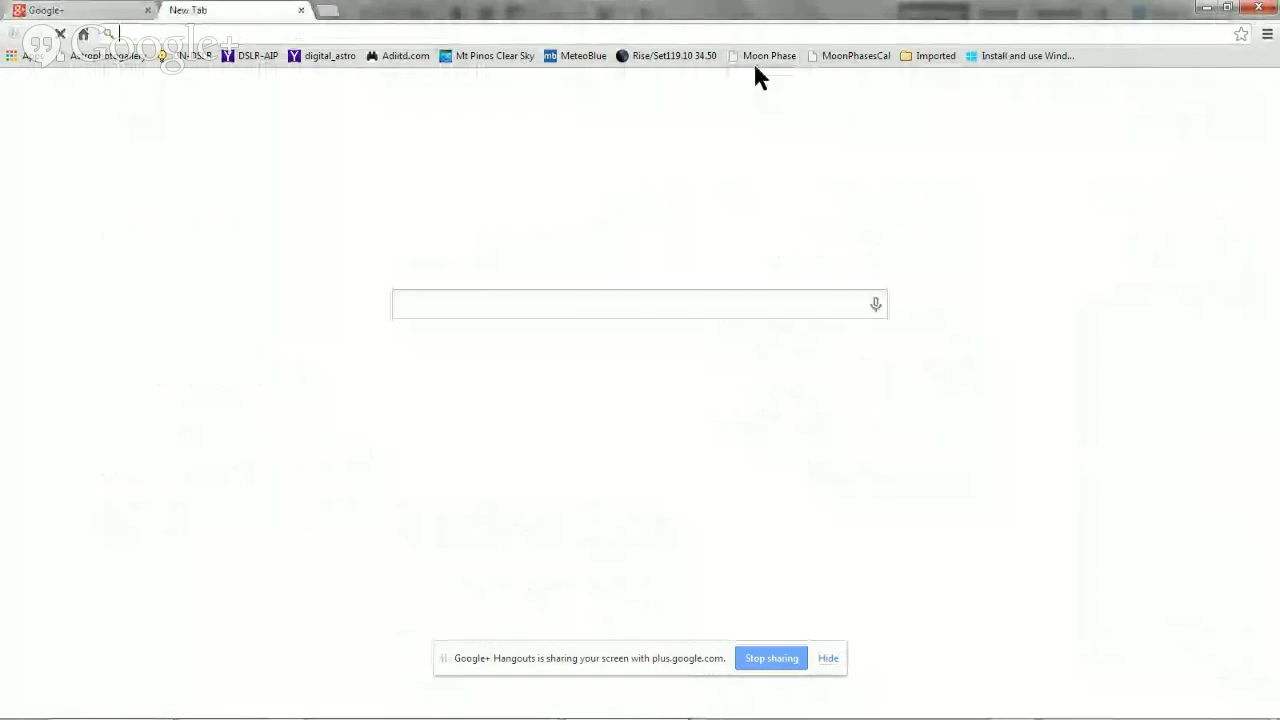
left_click(398, 56)
left_click(852, 162)
type("m33")
key("Return")
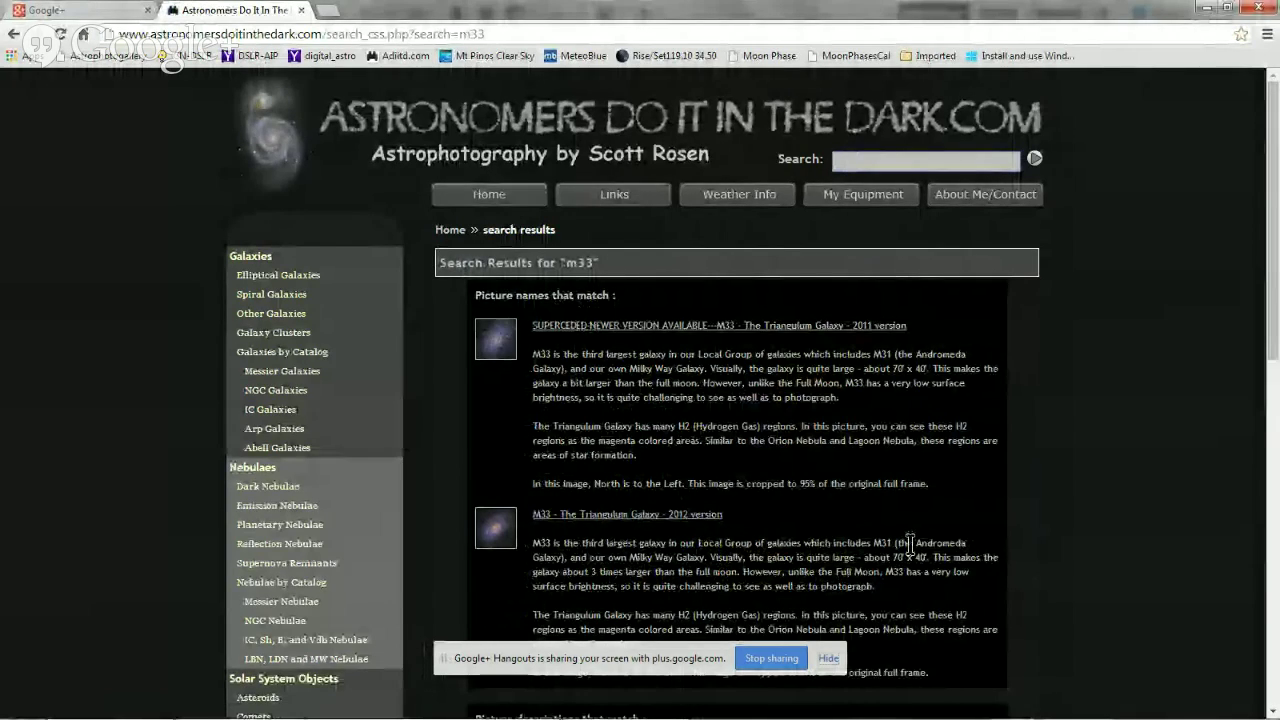
View the M33 Triangulum Galaxy 2012 image full size, close it, and return to Photoshop.
scroll(667, 411, "down", 3)
left_click(620, 355)
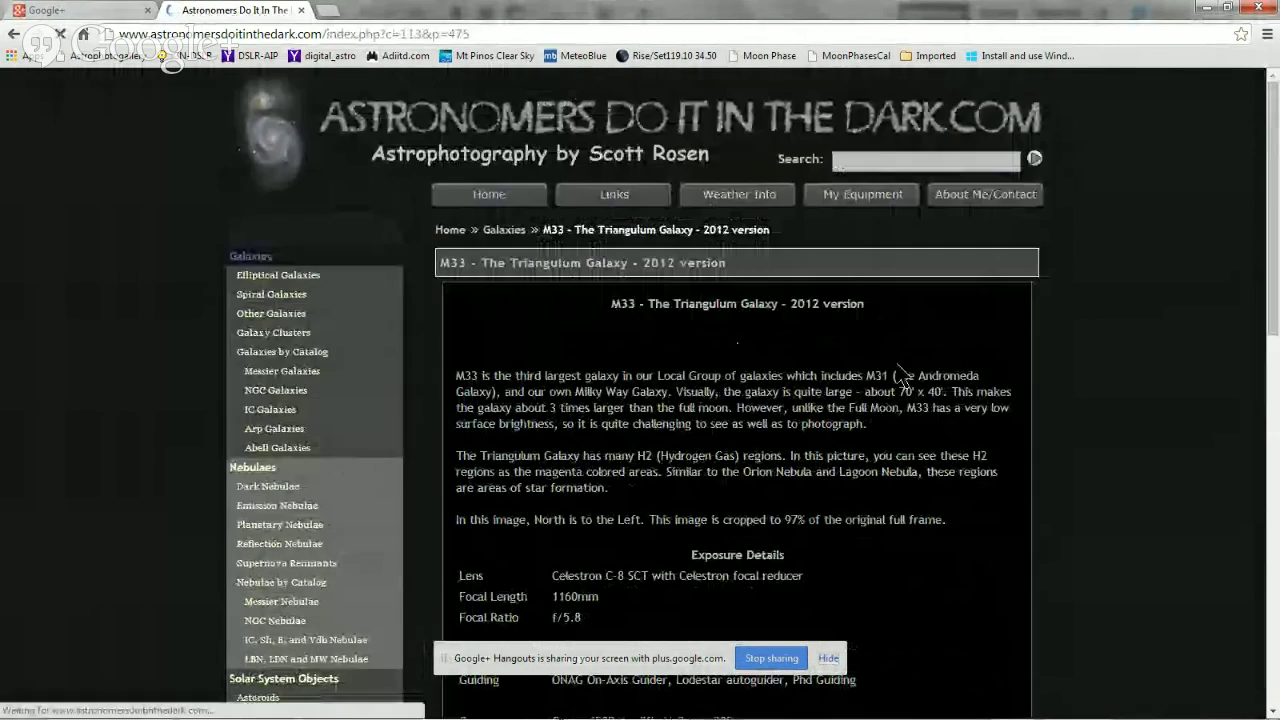
left_click(928, 368)
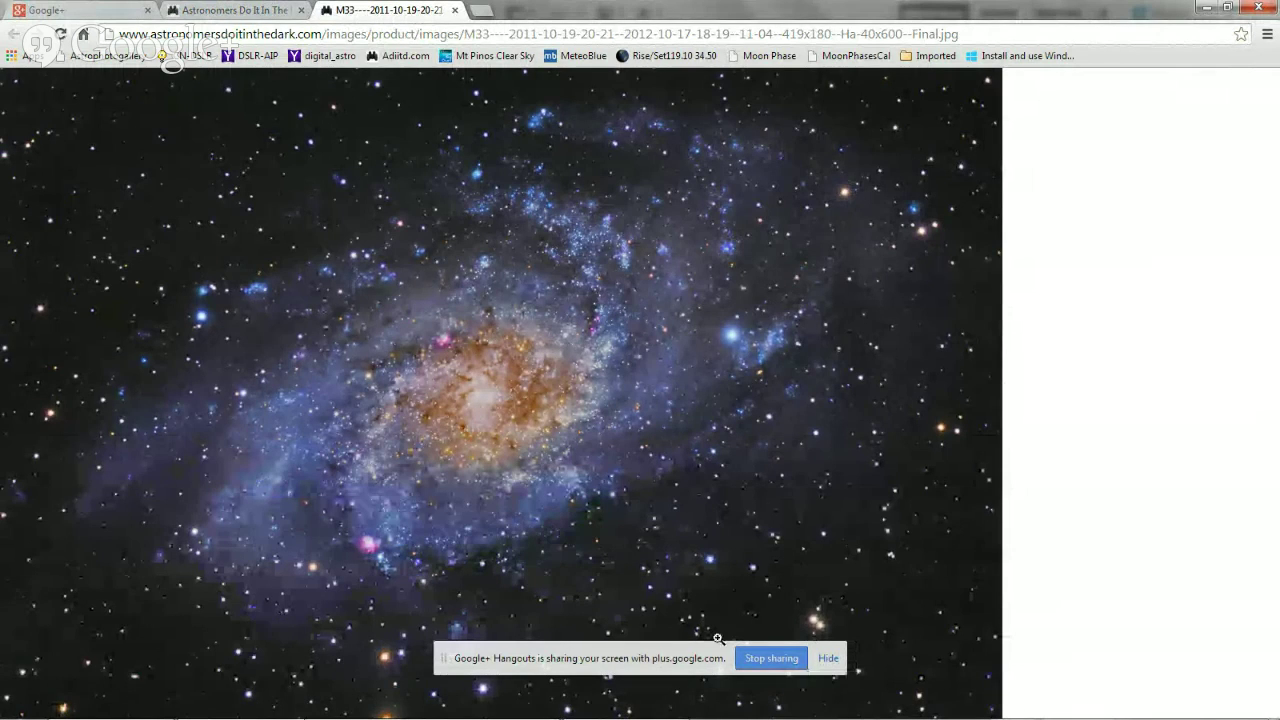
left_click(828, 660)
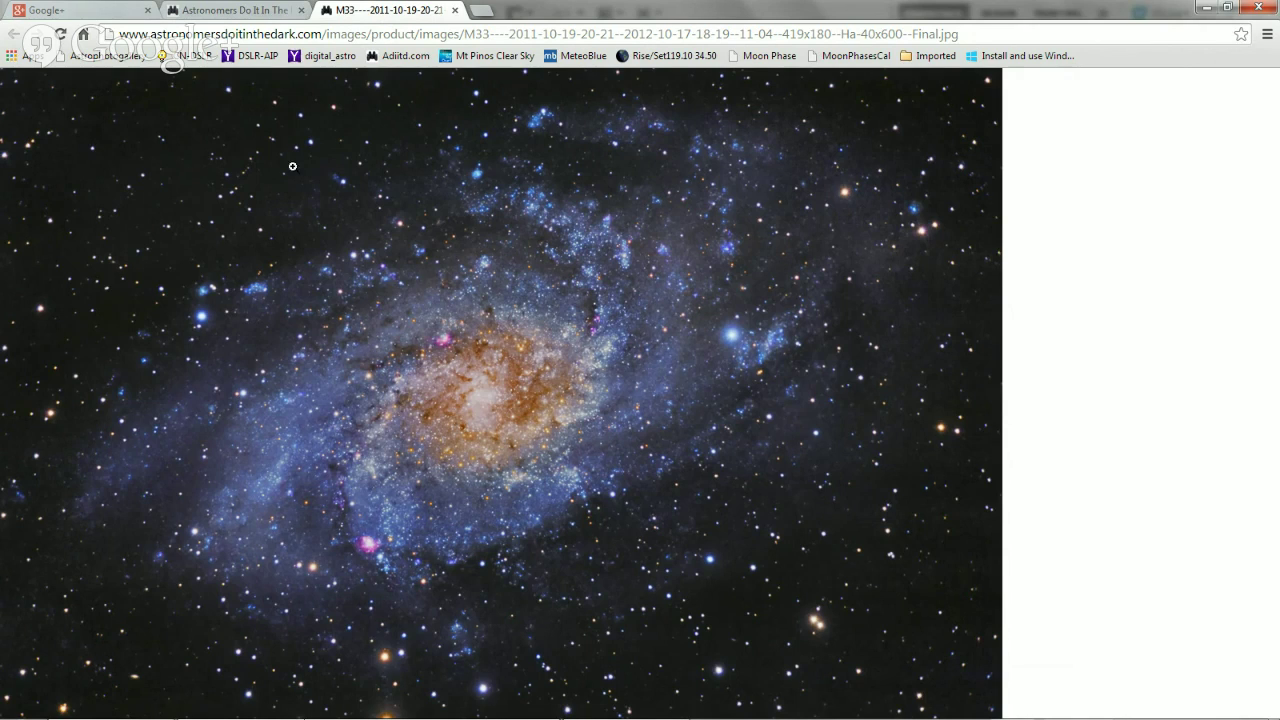
left_click(455, 10)
left_click(602, 710)
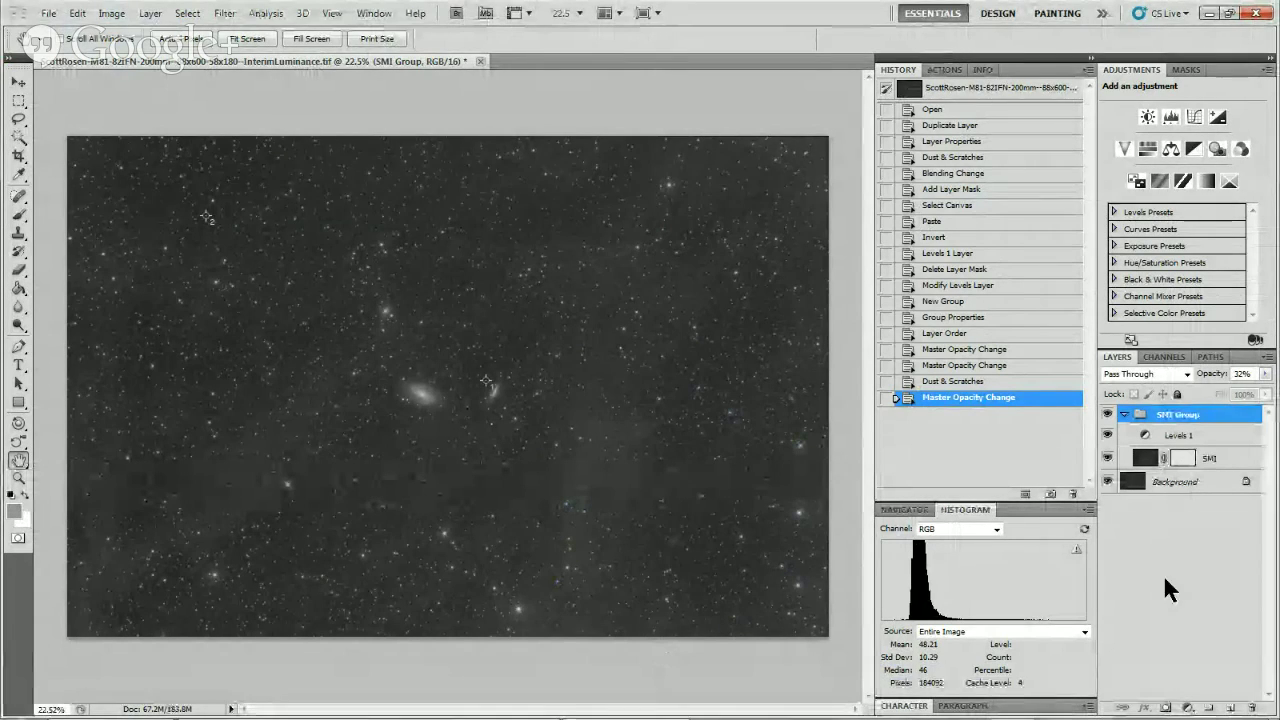
Raise the SMI Group opacity to 100%, then revert the image to its Open history state.
left_click(1265, 373)
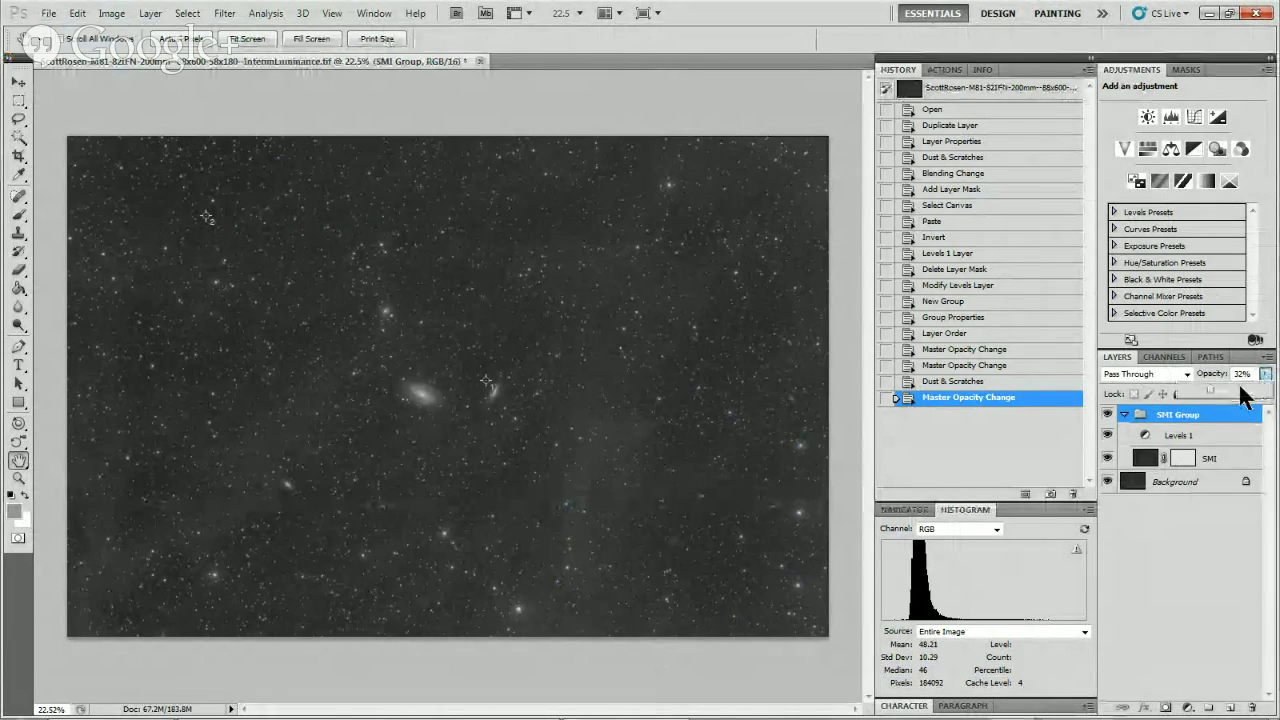
left_click_drag(1213, 395, 1266, 393)
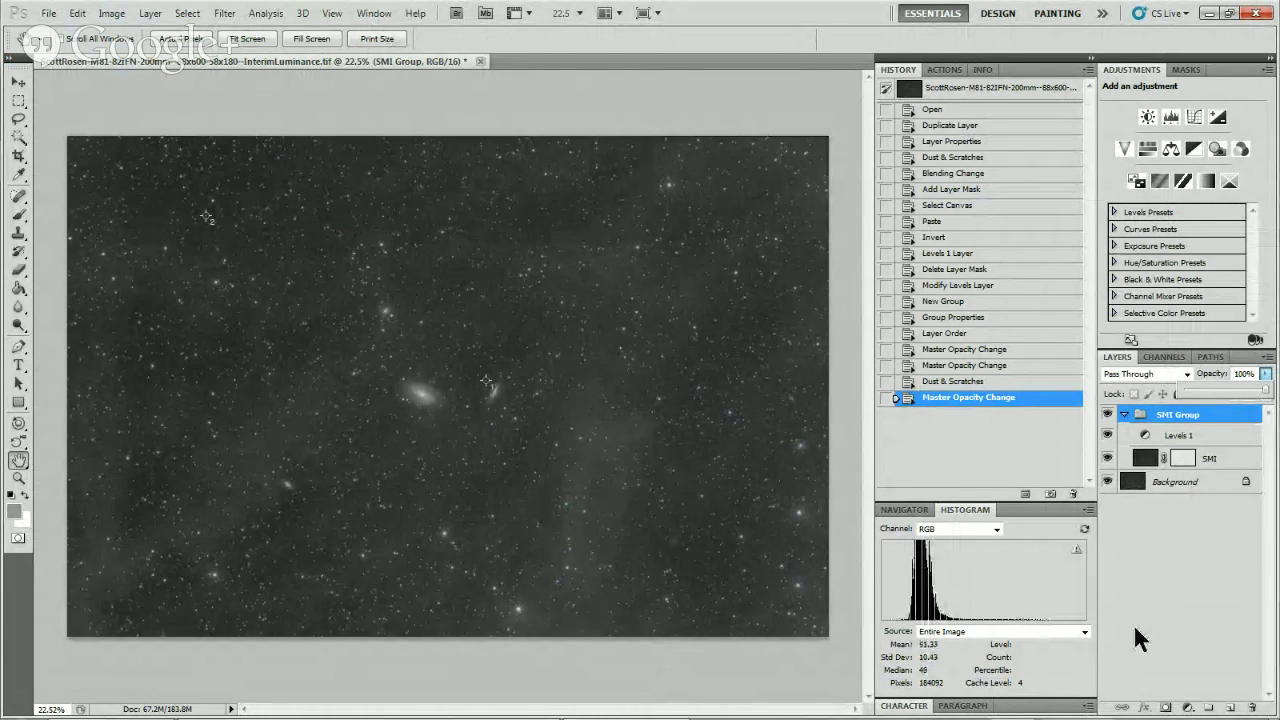
left_click(968, 386)
left_click(968, 397)
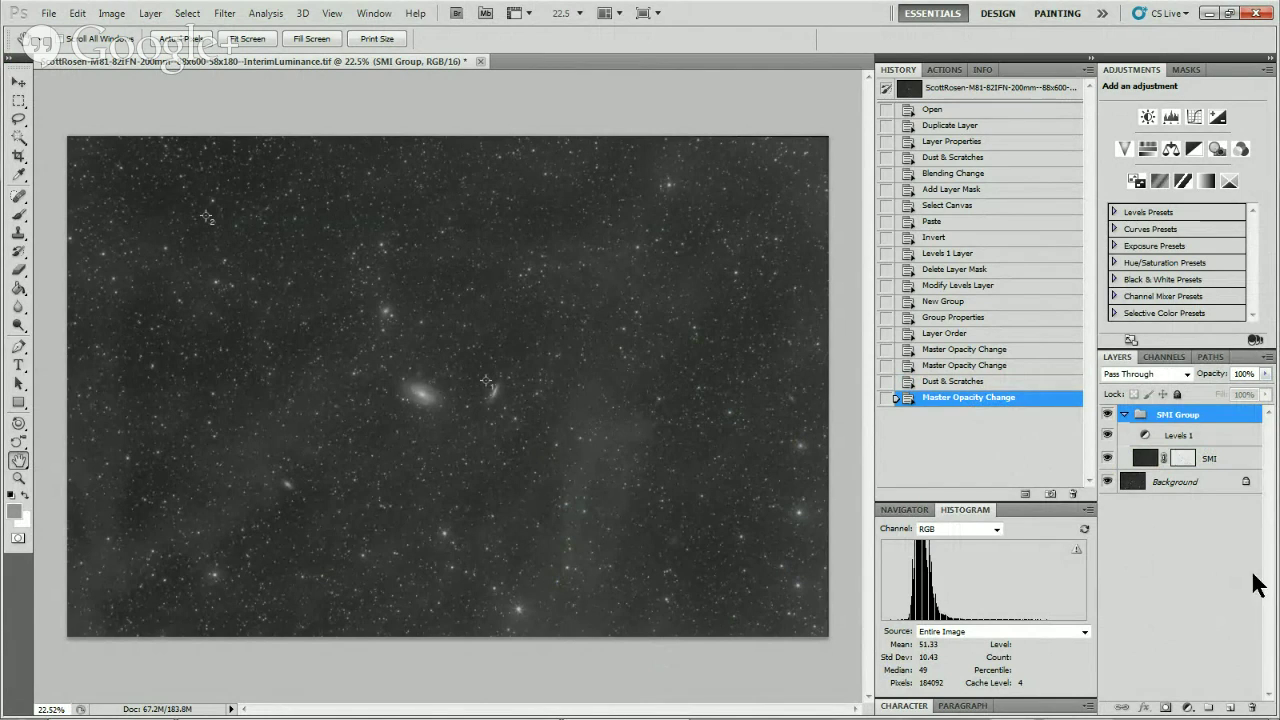
left_click(940, 110)
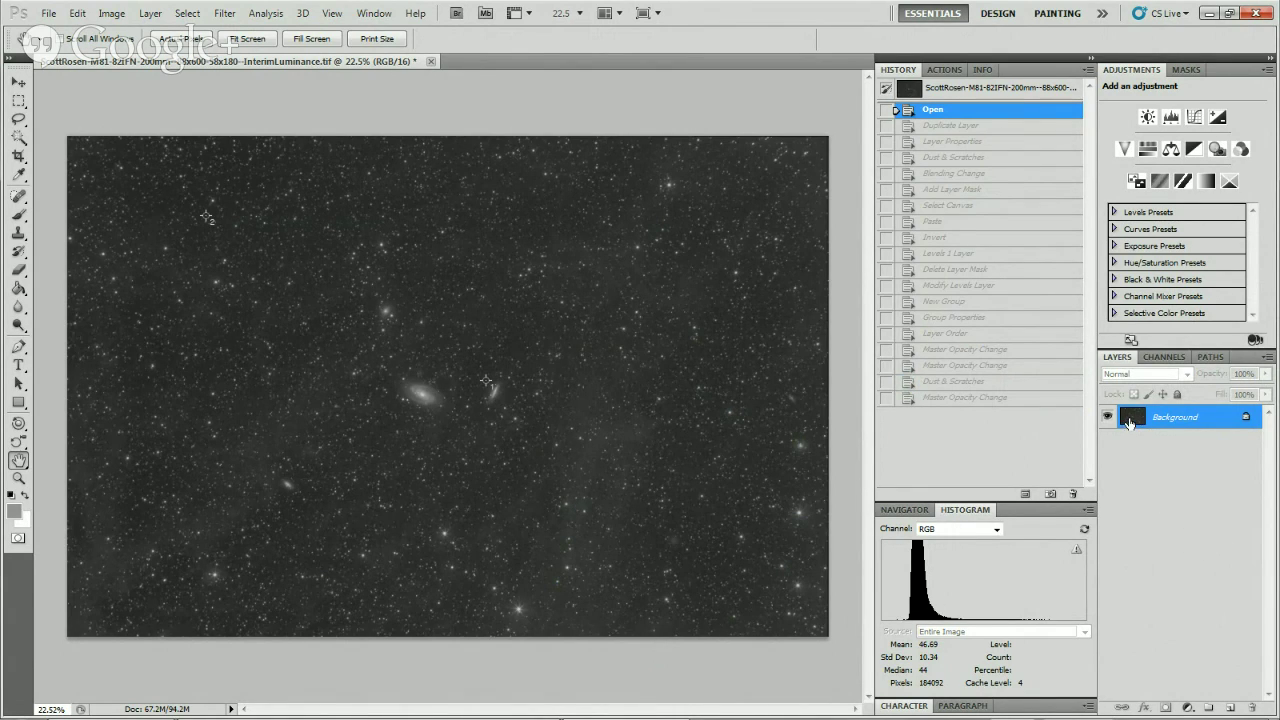
Duplicate the Background layer and show the Astronomy Tools v1_6 actions list.
left_click_drag(1131, 427, 1233, 708)
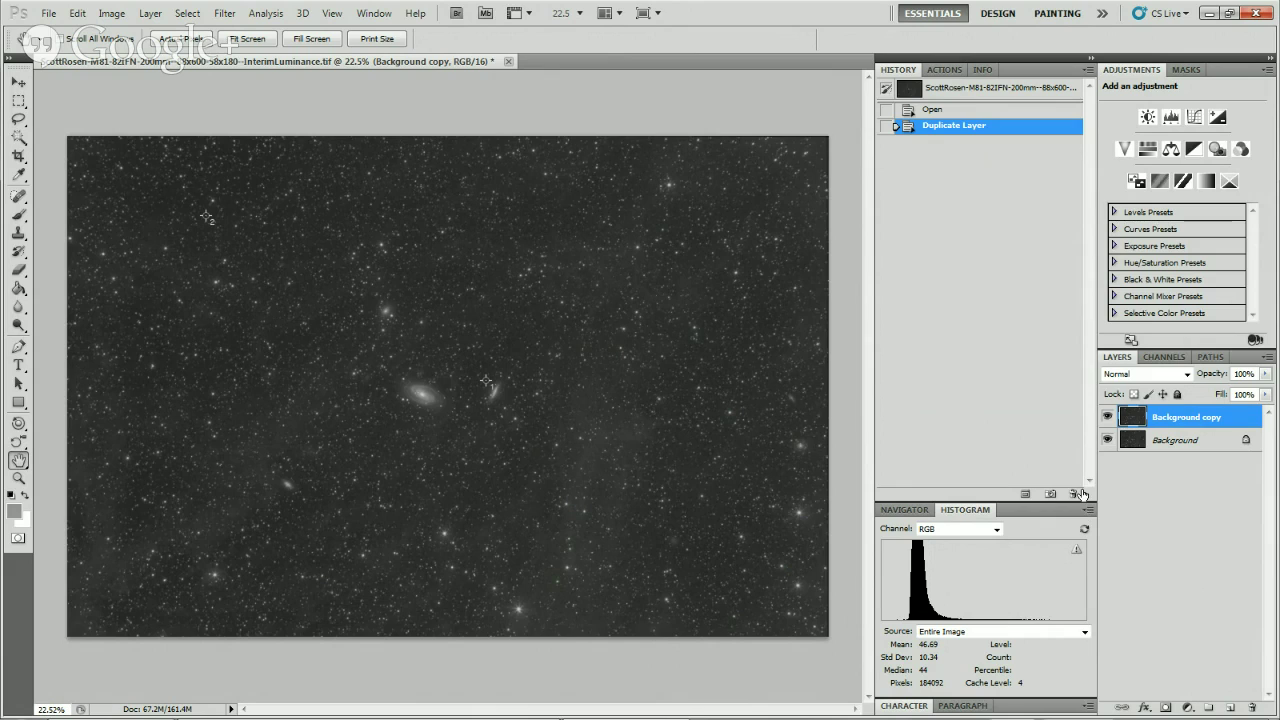
left_click(944, 70)
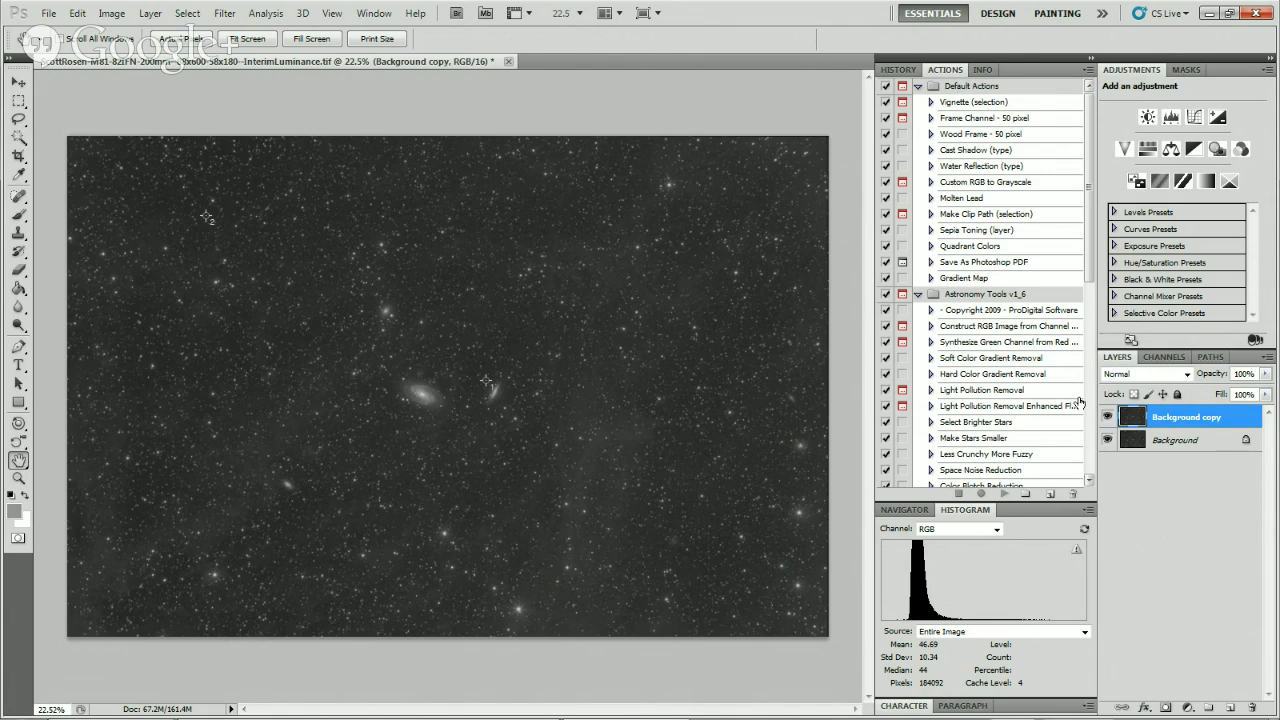
Rename the Background copy layer to SMI through Layer Properties.
right_click(1180, 420)
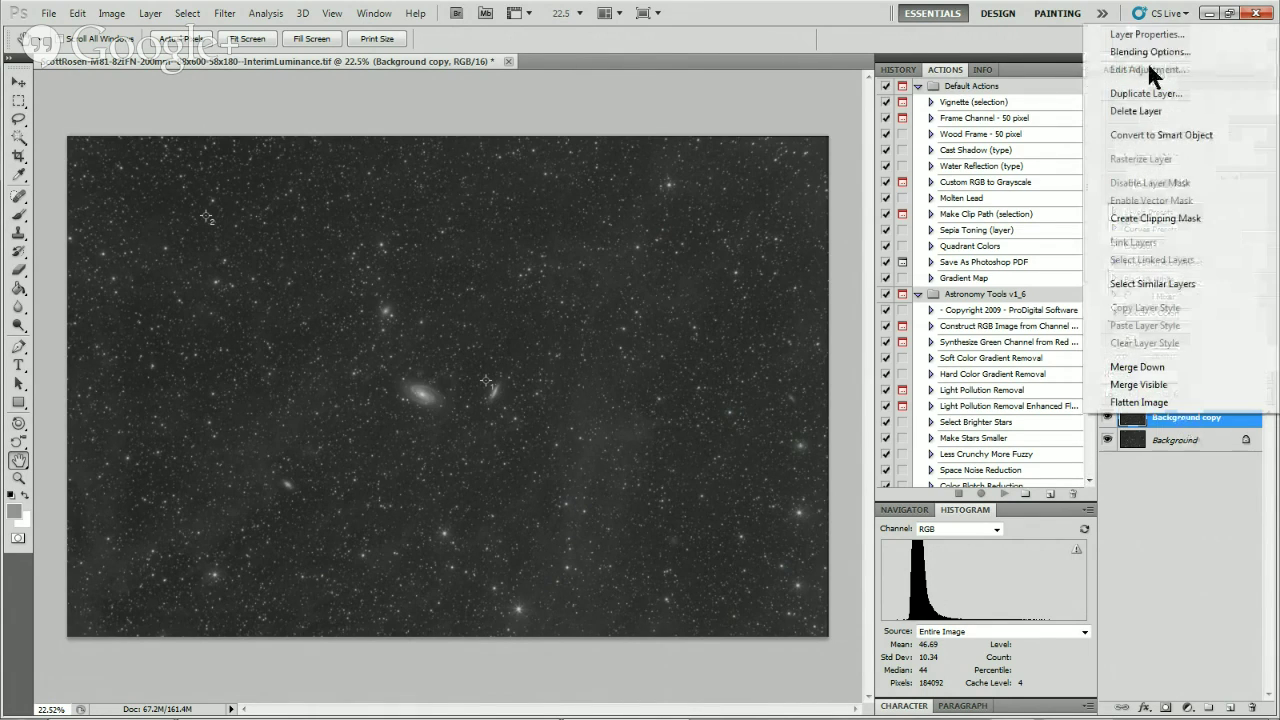
left_click(1141, 42)
type("SMI")
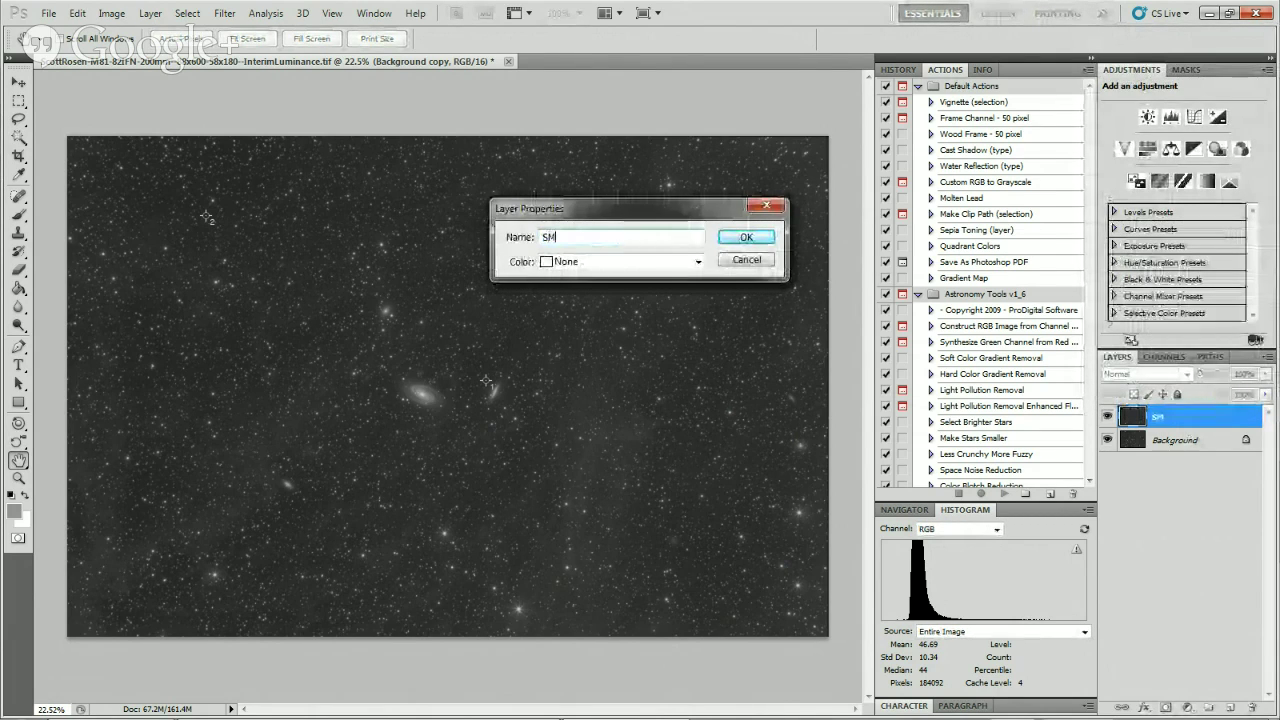
key("Return")
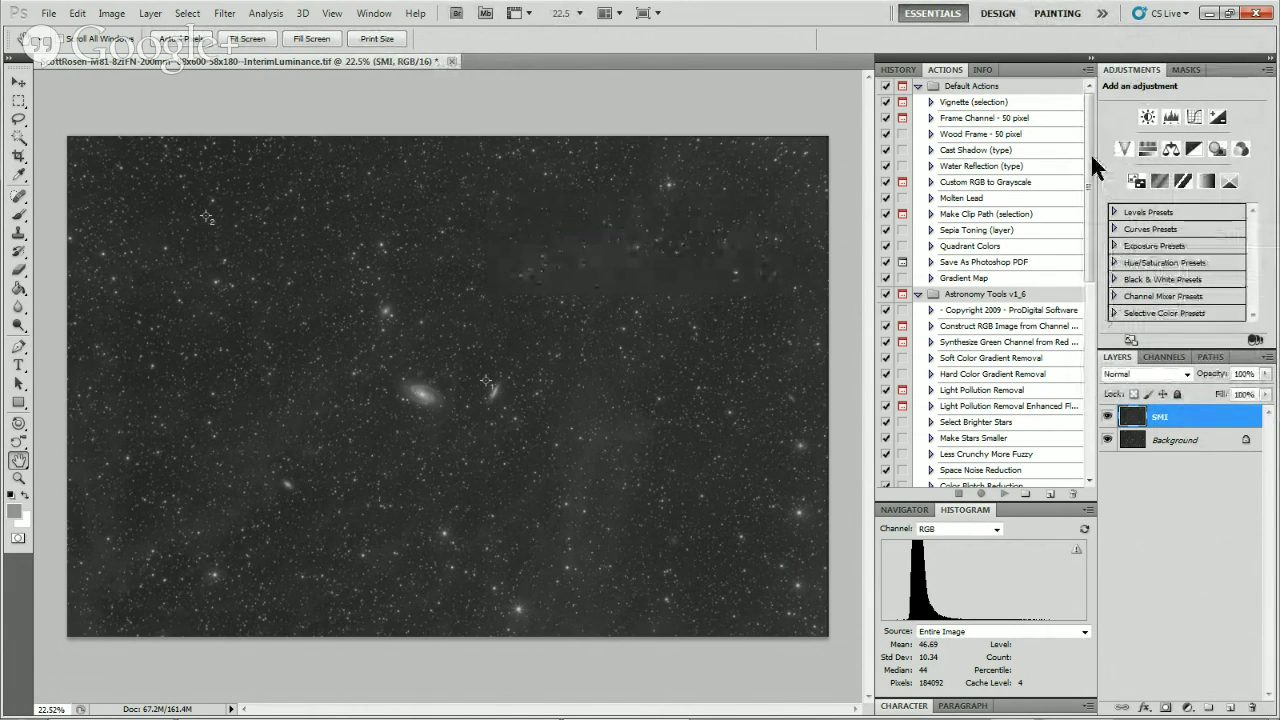
Run the Make Stars Smaller action on the SMI layer through to completion.
left_click(964, 440)
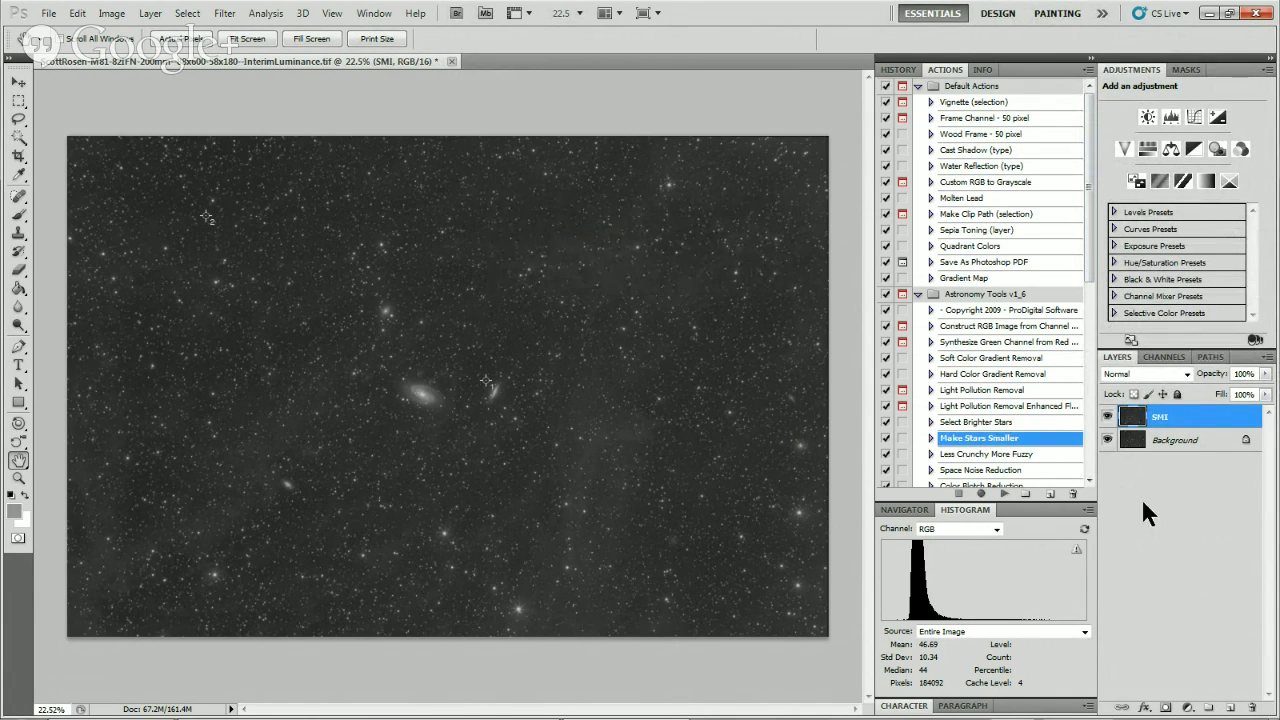
left_click(1004, 494)
left_click(1004, 494)
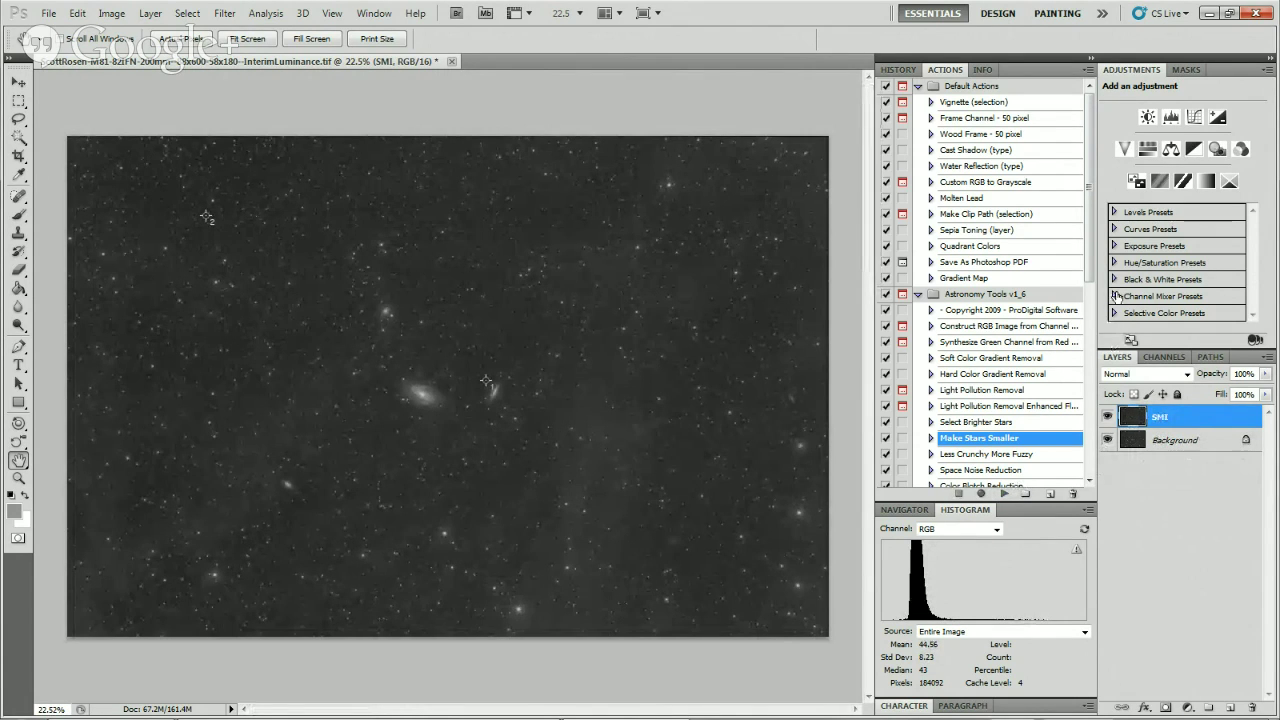
left_click(899, 70)
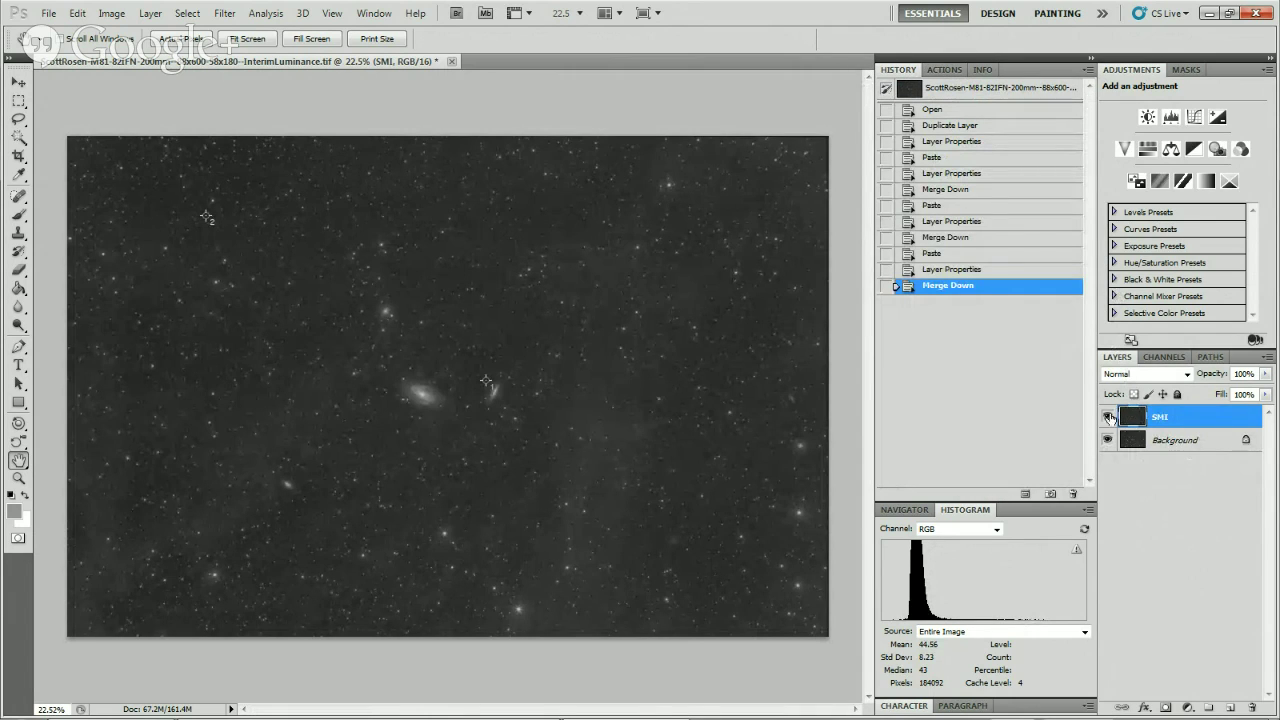
left_click(1107, 418)
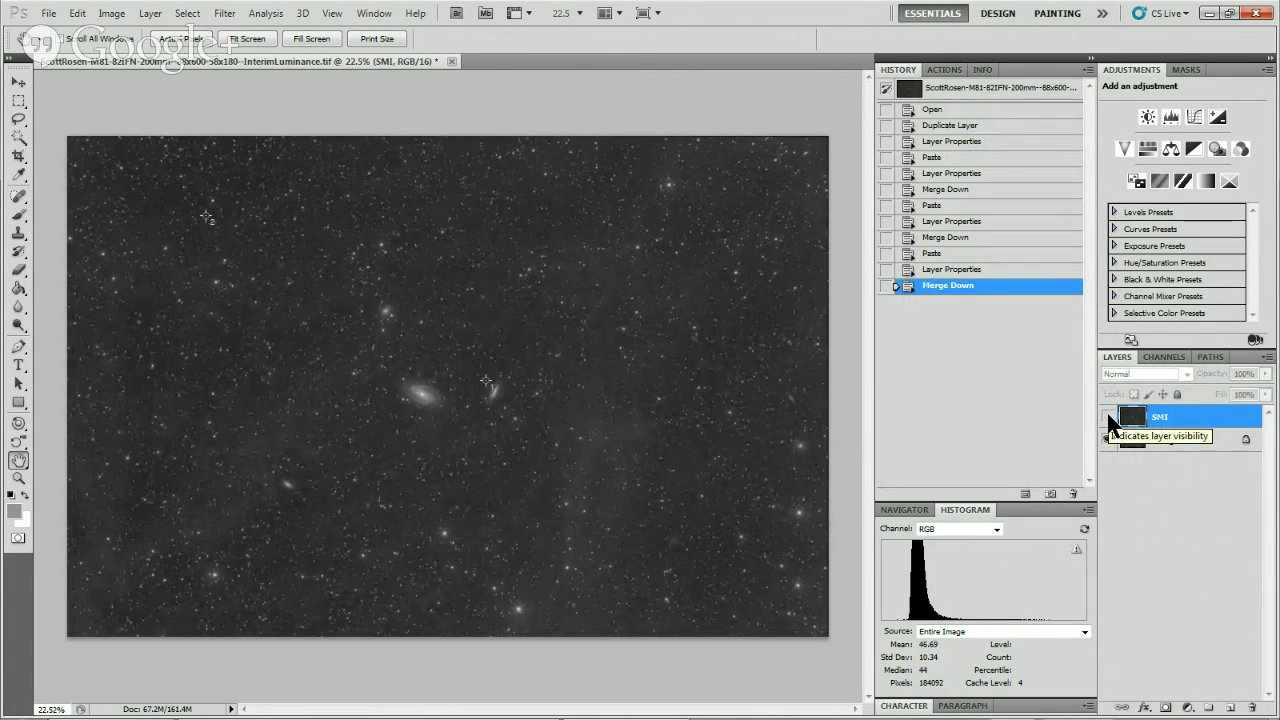
left_click(1107, 418)
left_click(20, 479)
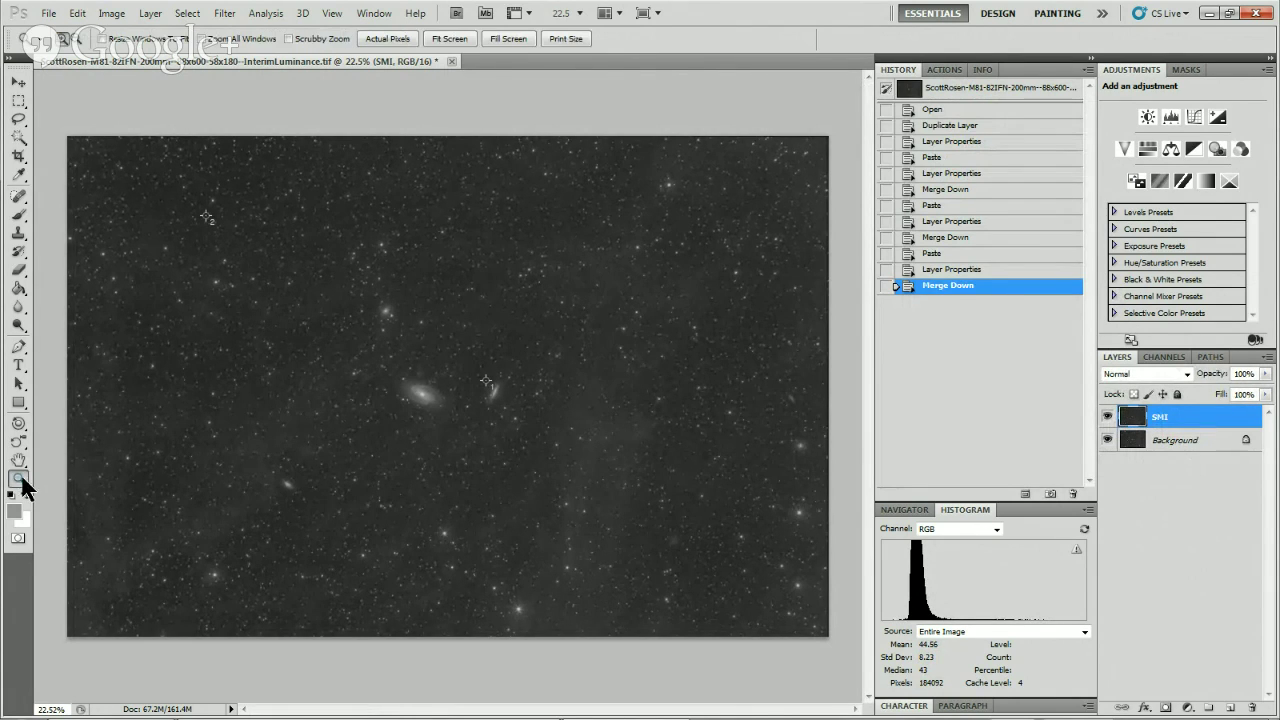
left_click_drag(171, 266, 370, 412)
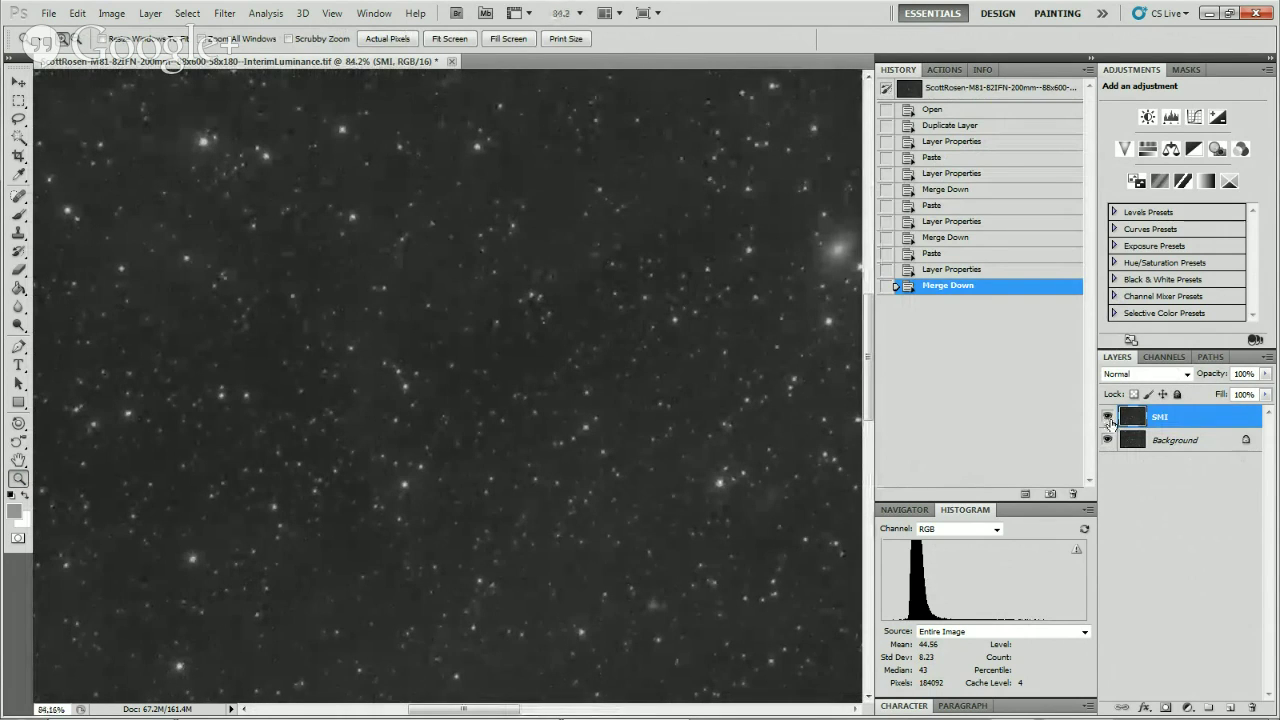
left_click(1109, 420)
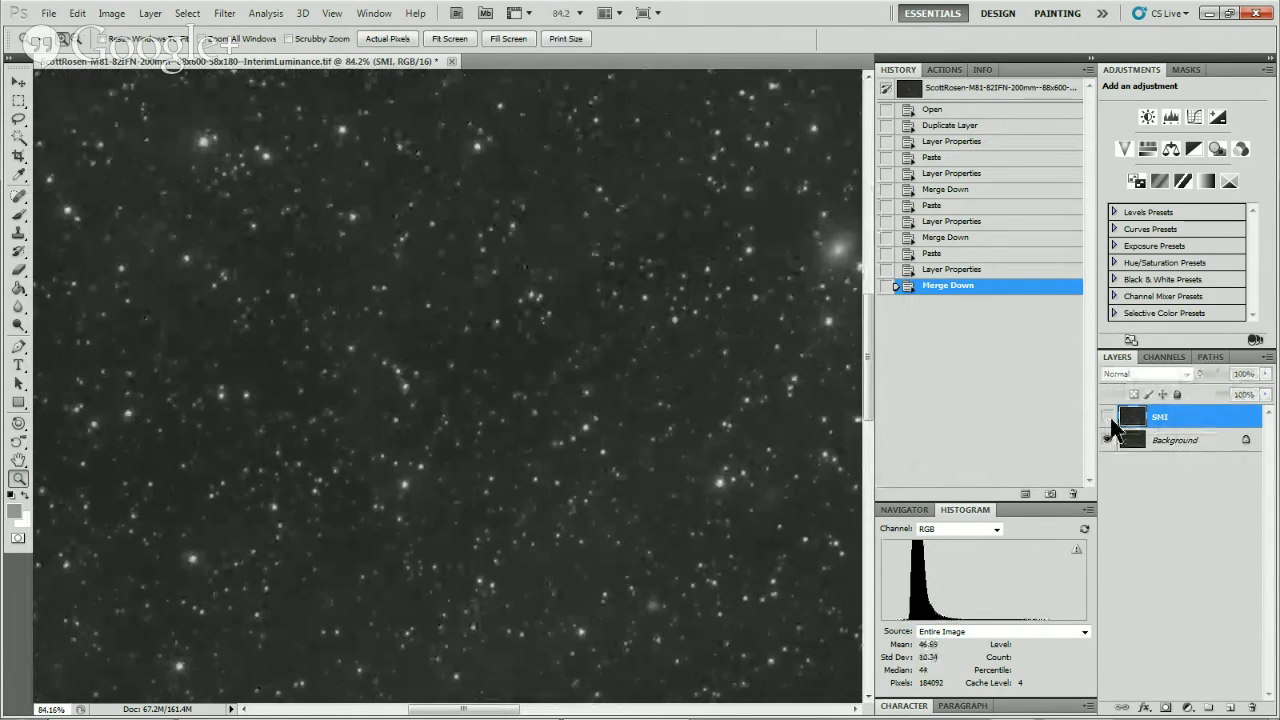
left_click(1109, 418)
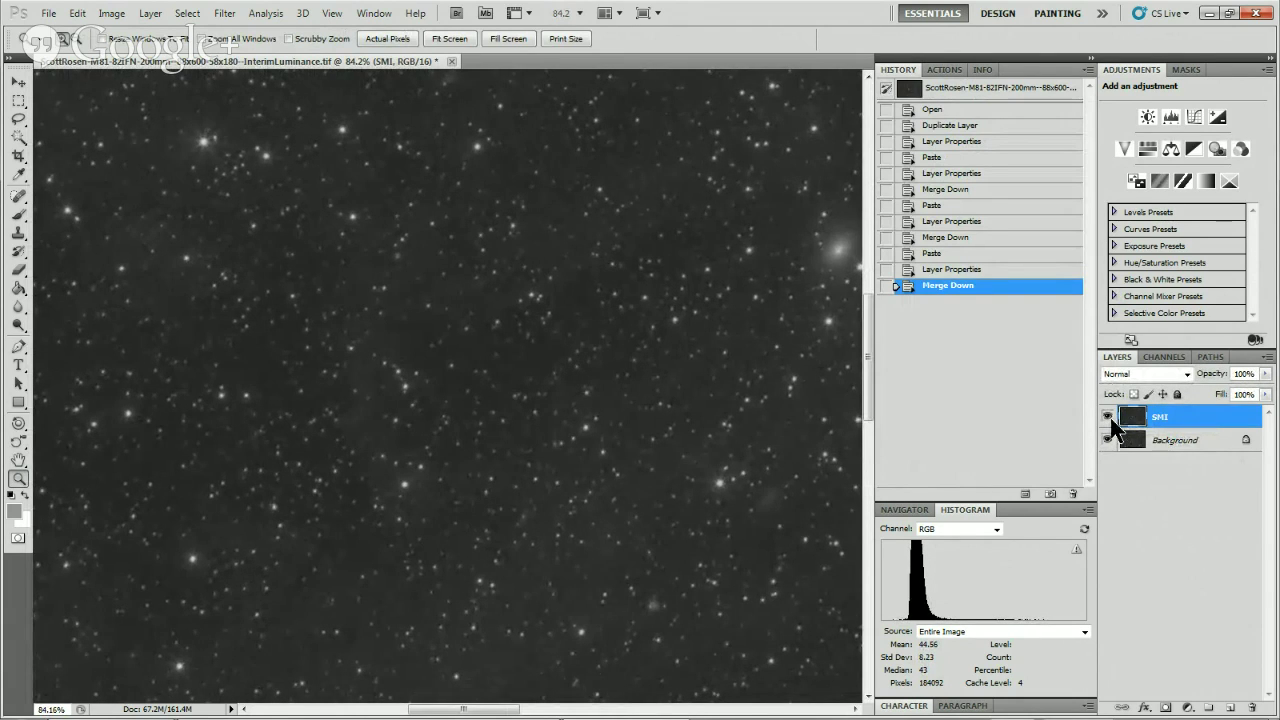
left_click(1109, 418)
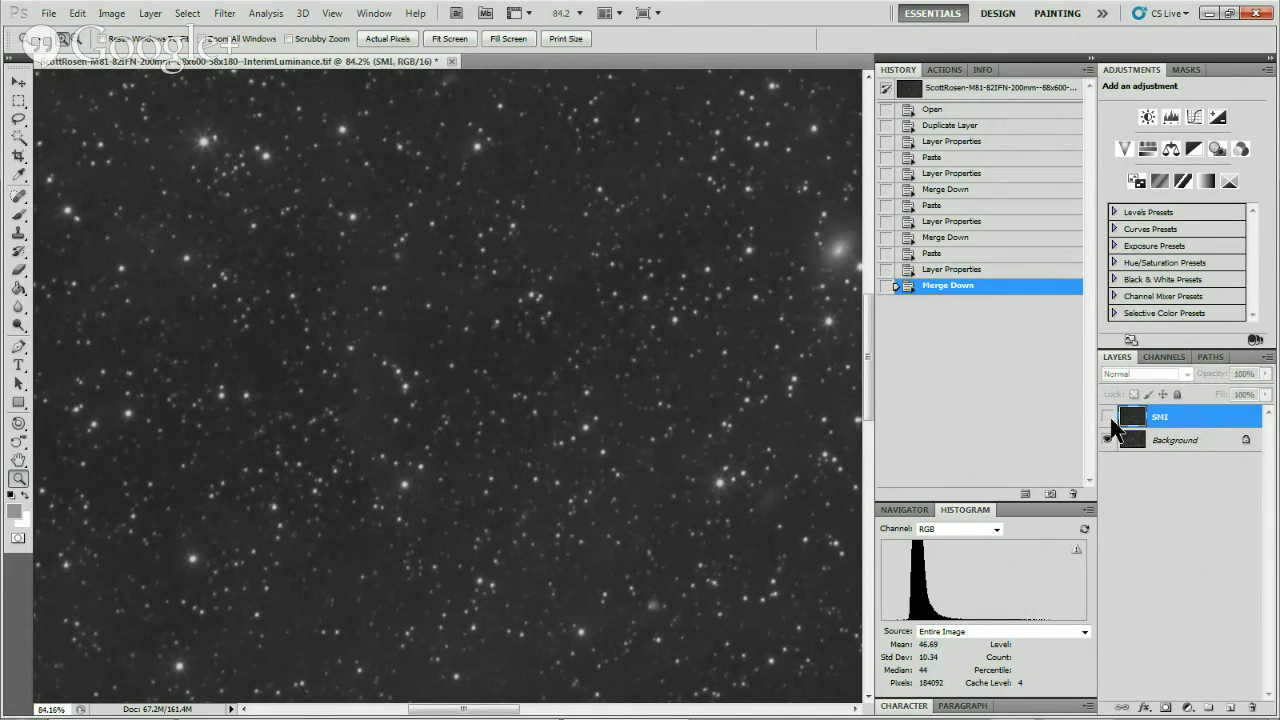
left_click(1108, 417)
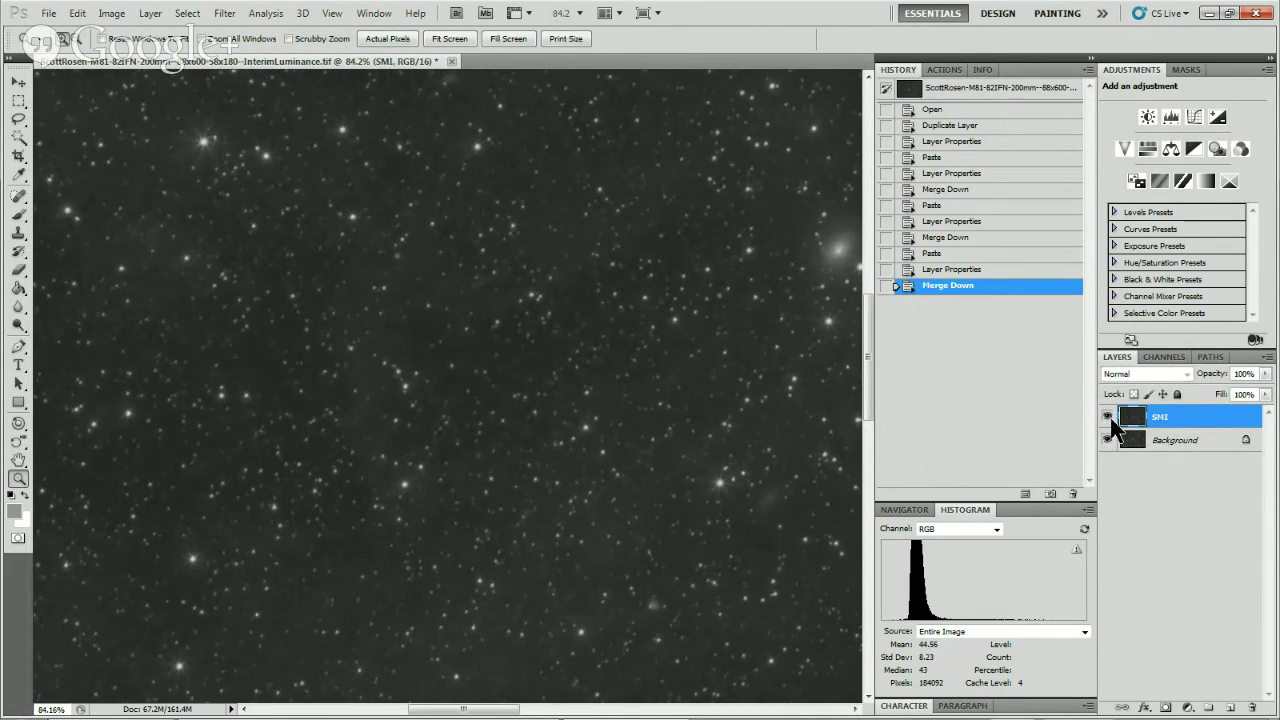
double_click(18, 460)
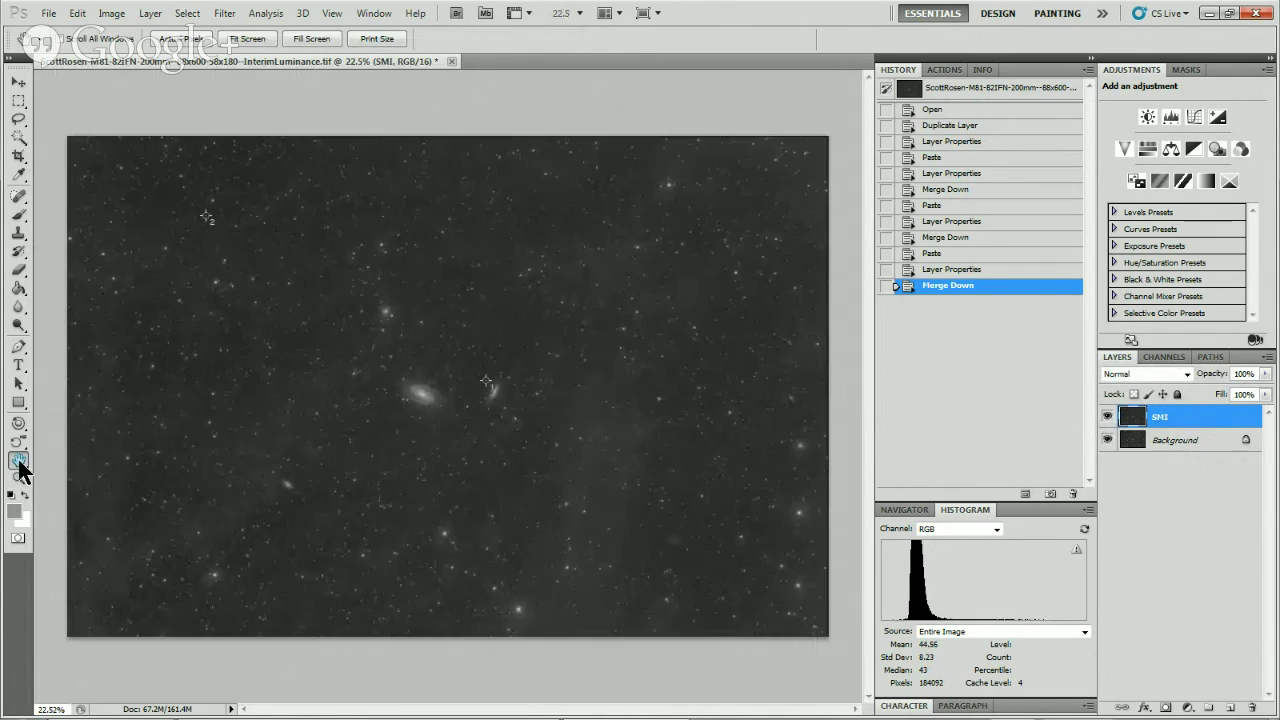
left_click(1107, 418)
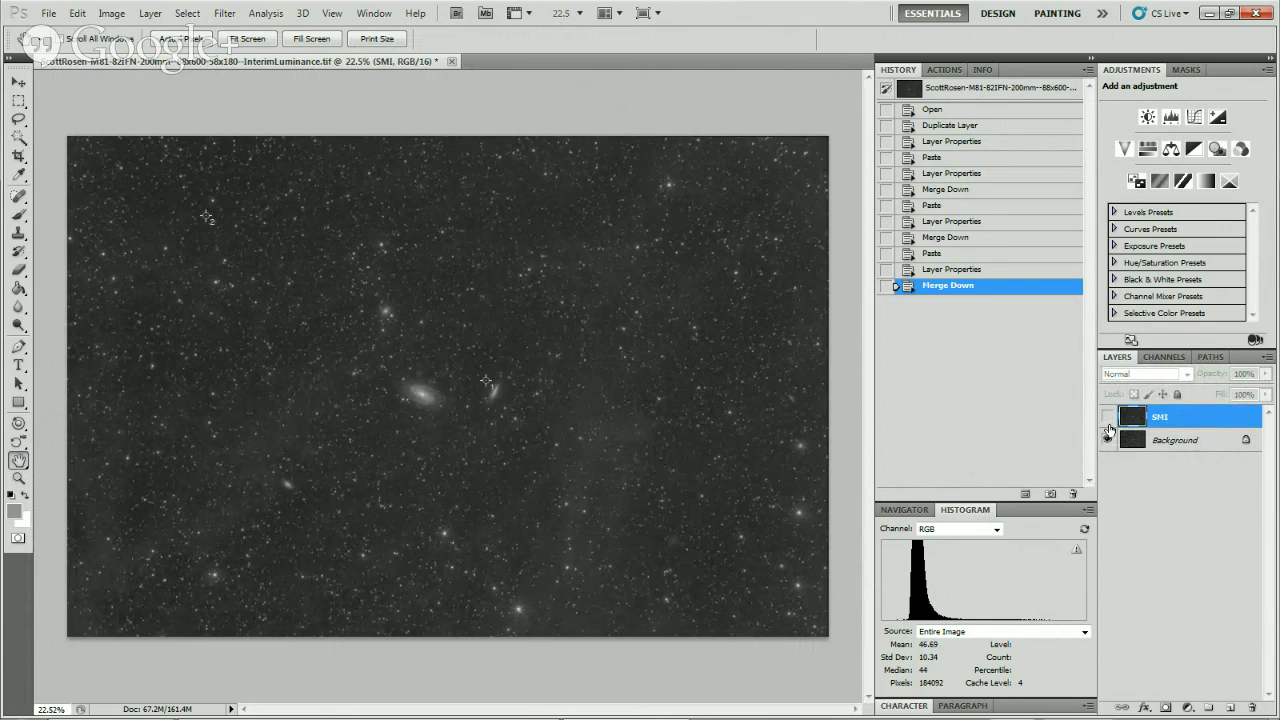
left_click(1108, 417)
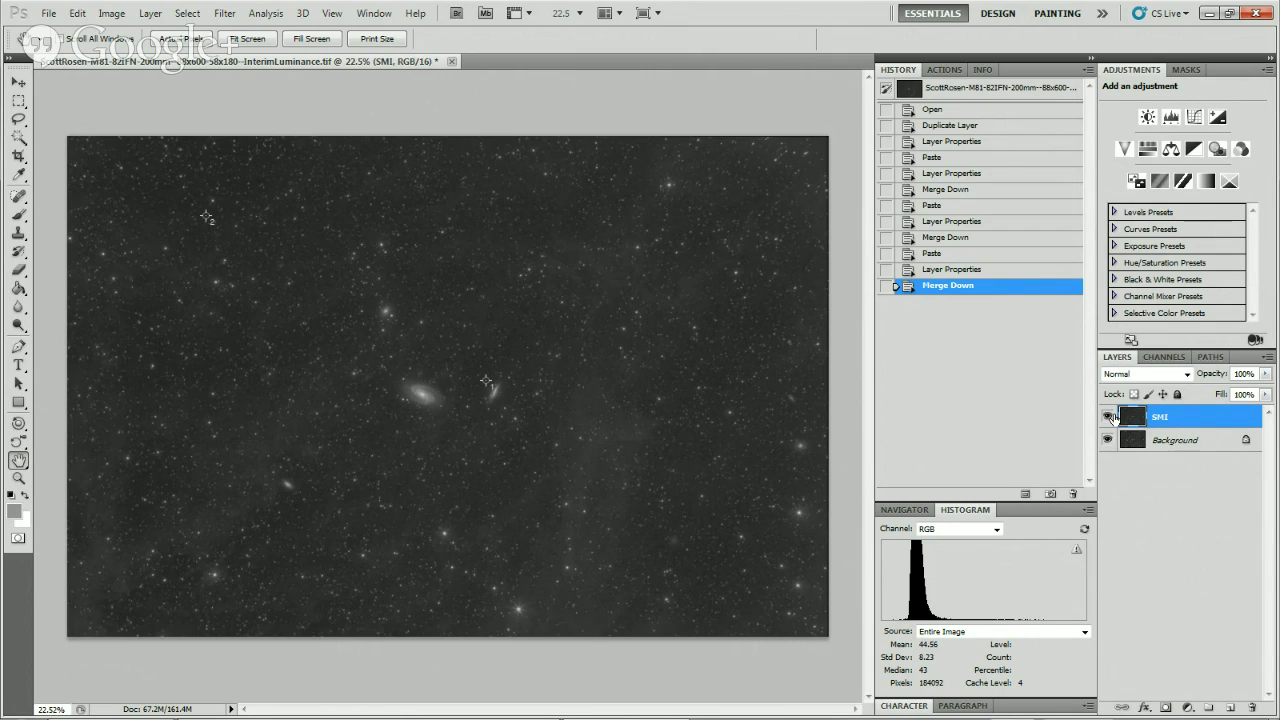
left_click(1108, 416)
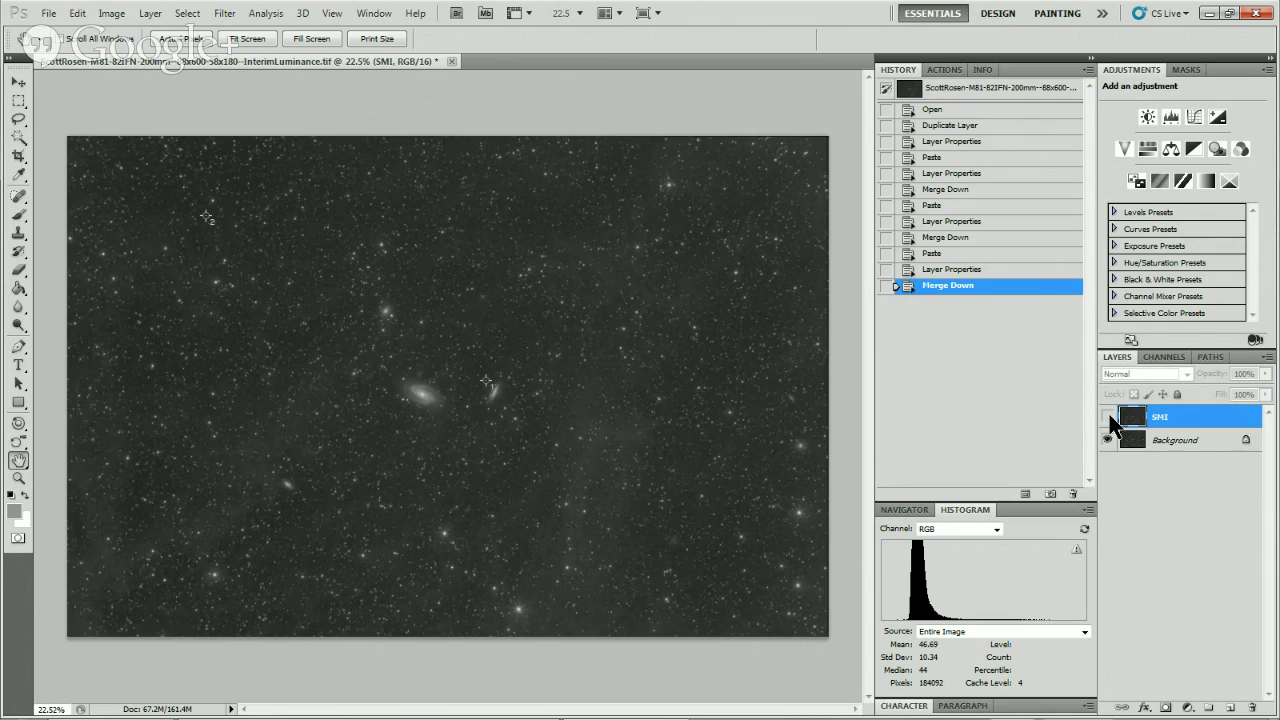
left_click(1108, 416)
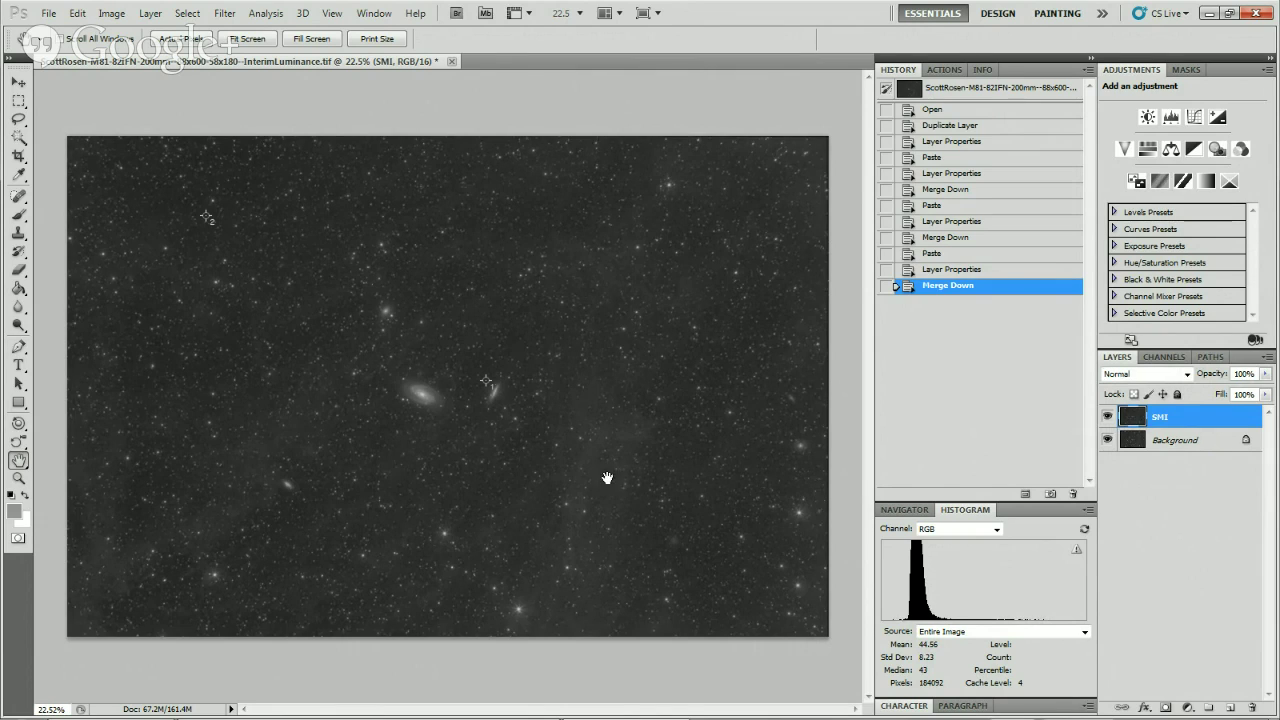
left_click_drag(1133, 423, 1254, 693)
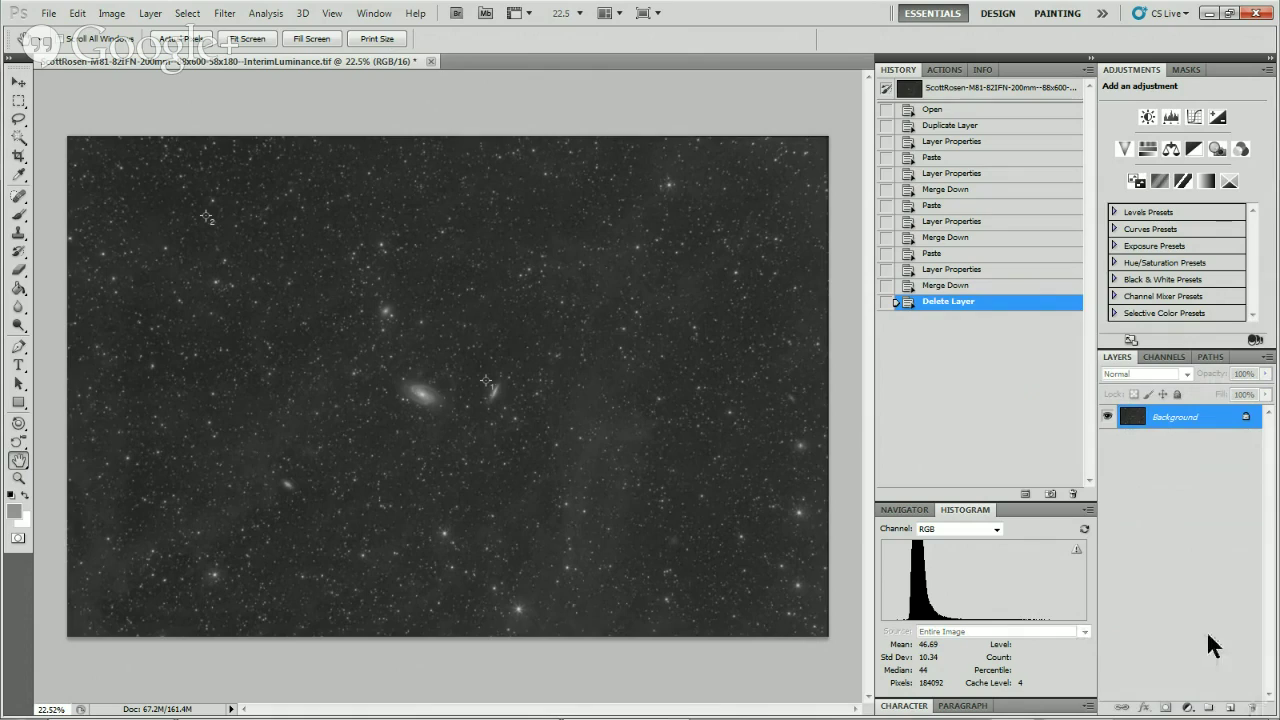
Open PreparedSMILayer.tif from the M81M82-IFN folder, copy the whole image, and close it.
left_click(48, 13)
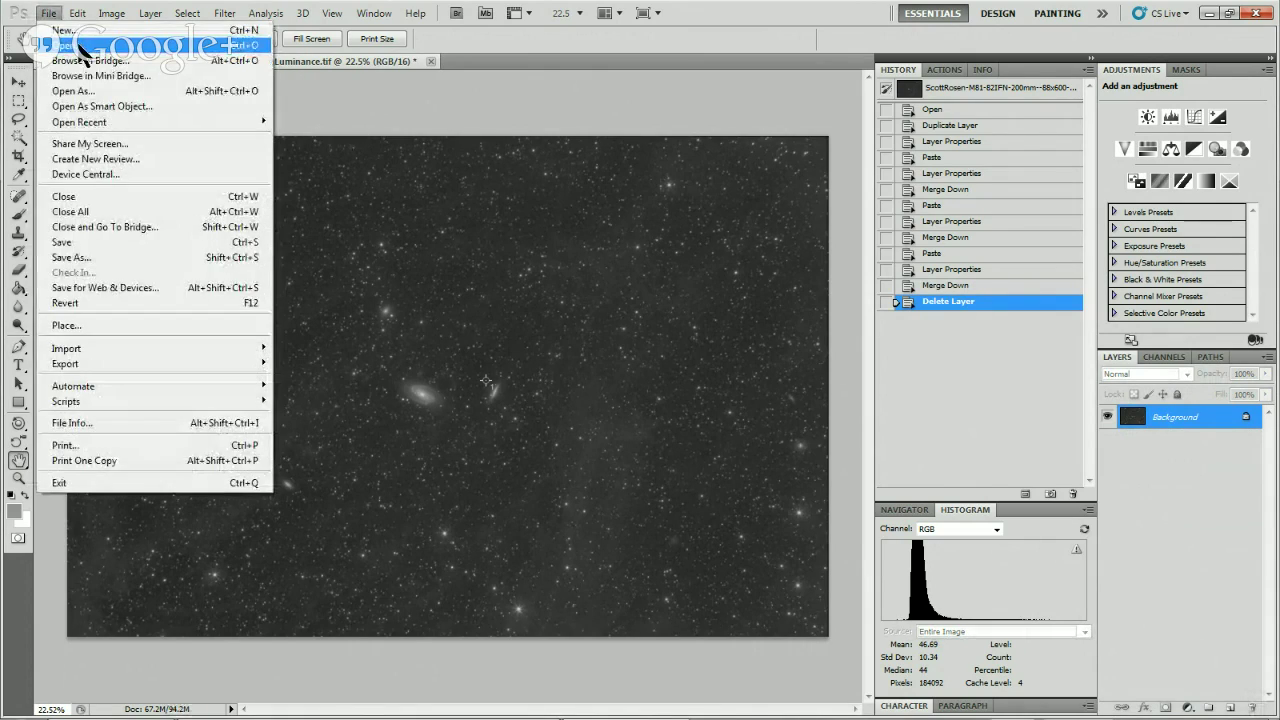
left_click(86, 45)
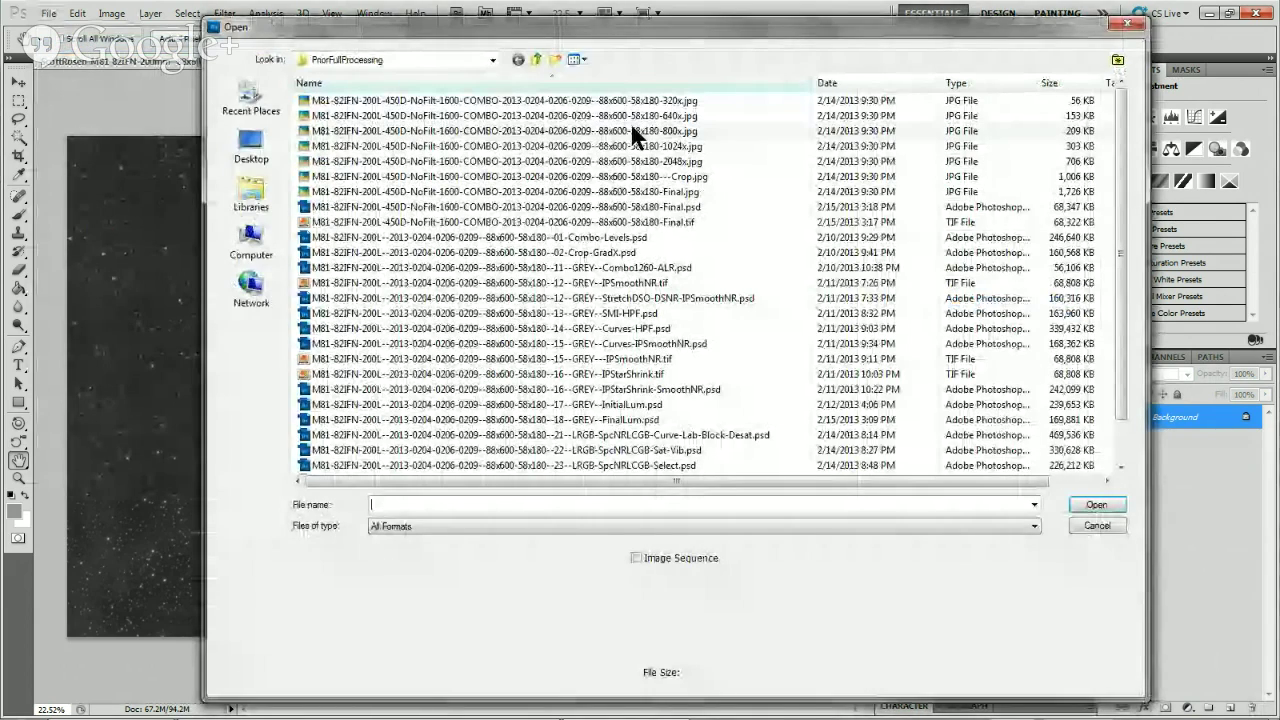
left_click(536, 59)
left_click(480, 177)
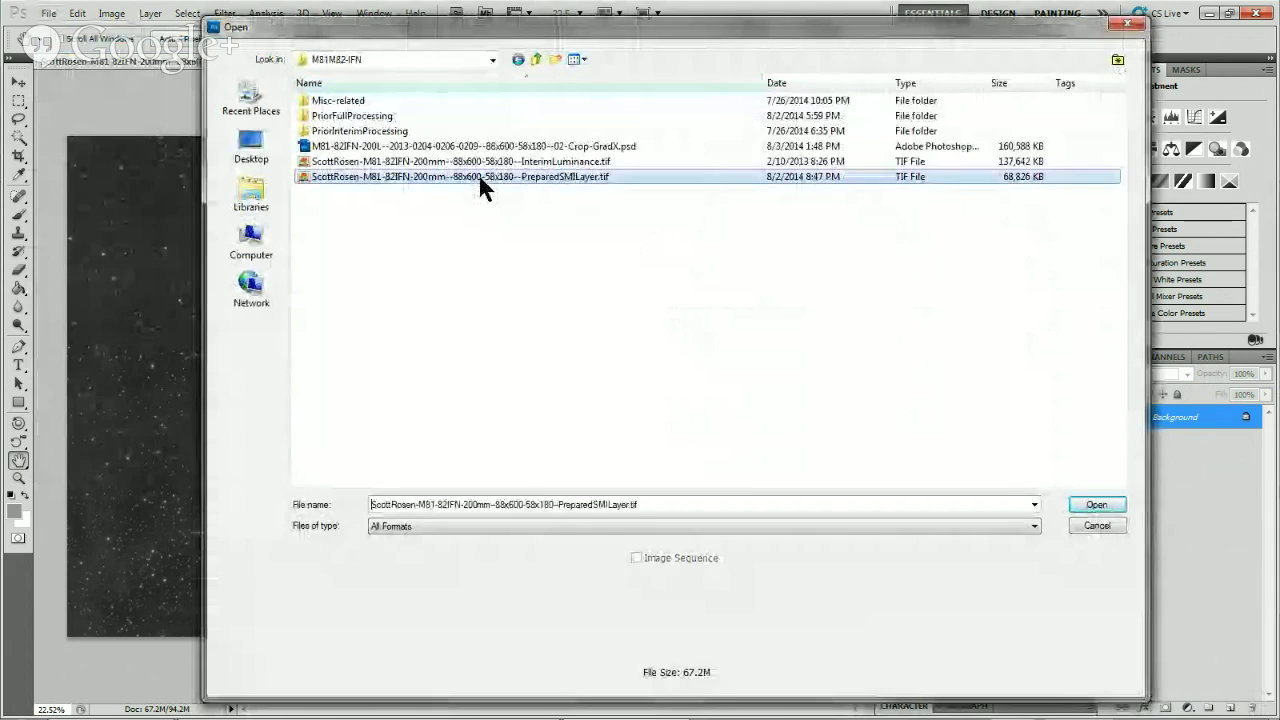
double_click(480, 177)
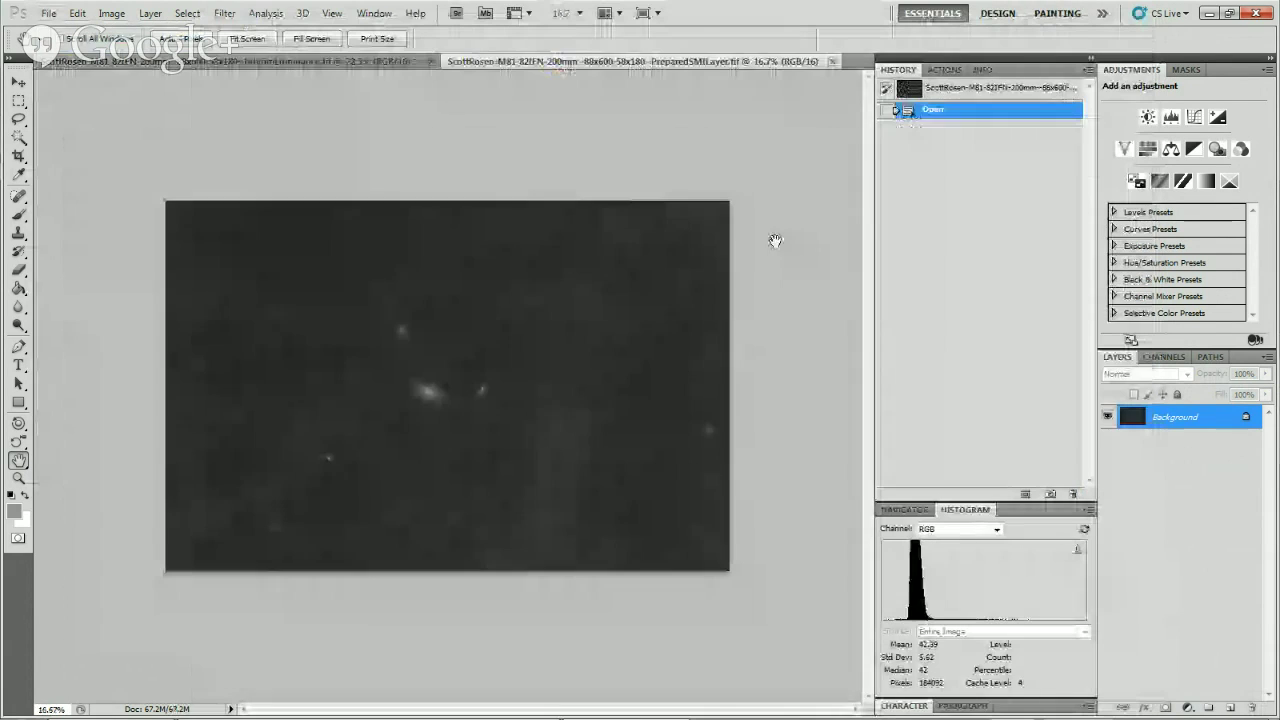
left_click(187, 14)
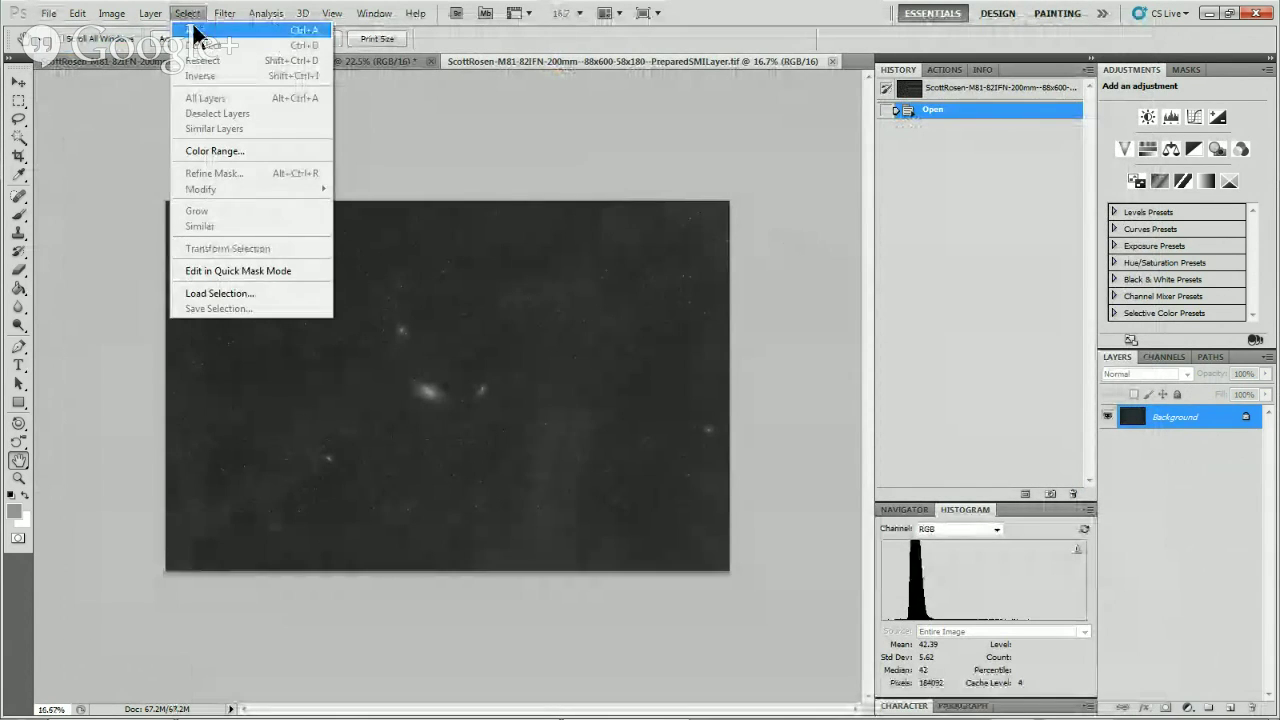
left_click(195, 30)
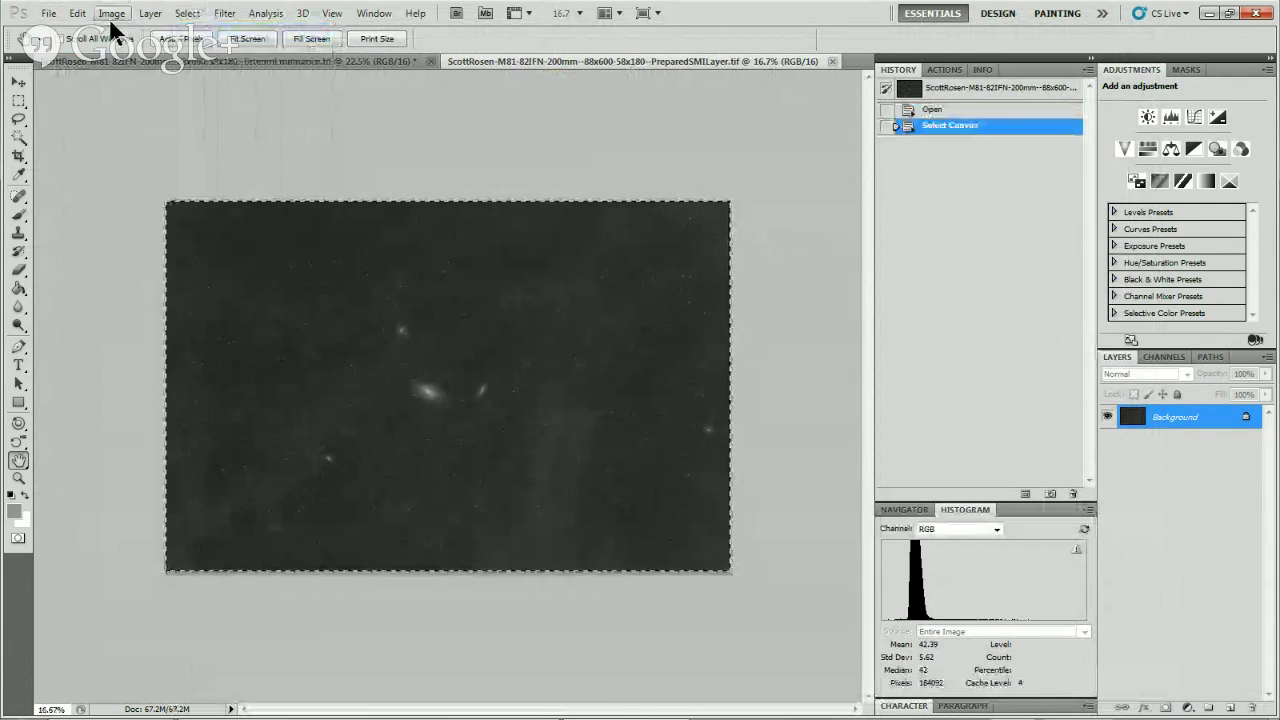
left_click(76, 14)
left_click(94, 120)
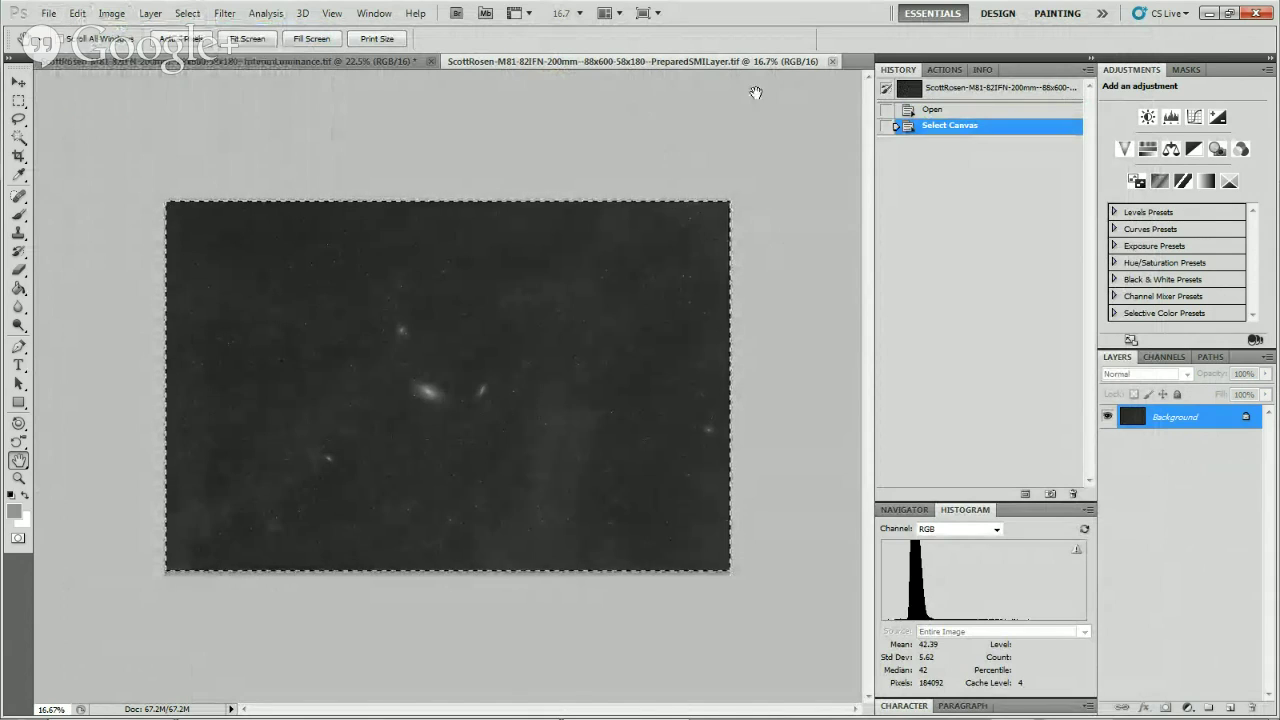
left_click(832, 62)
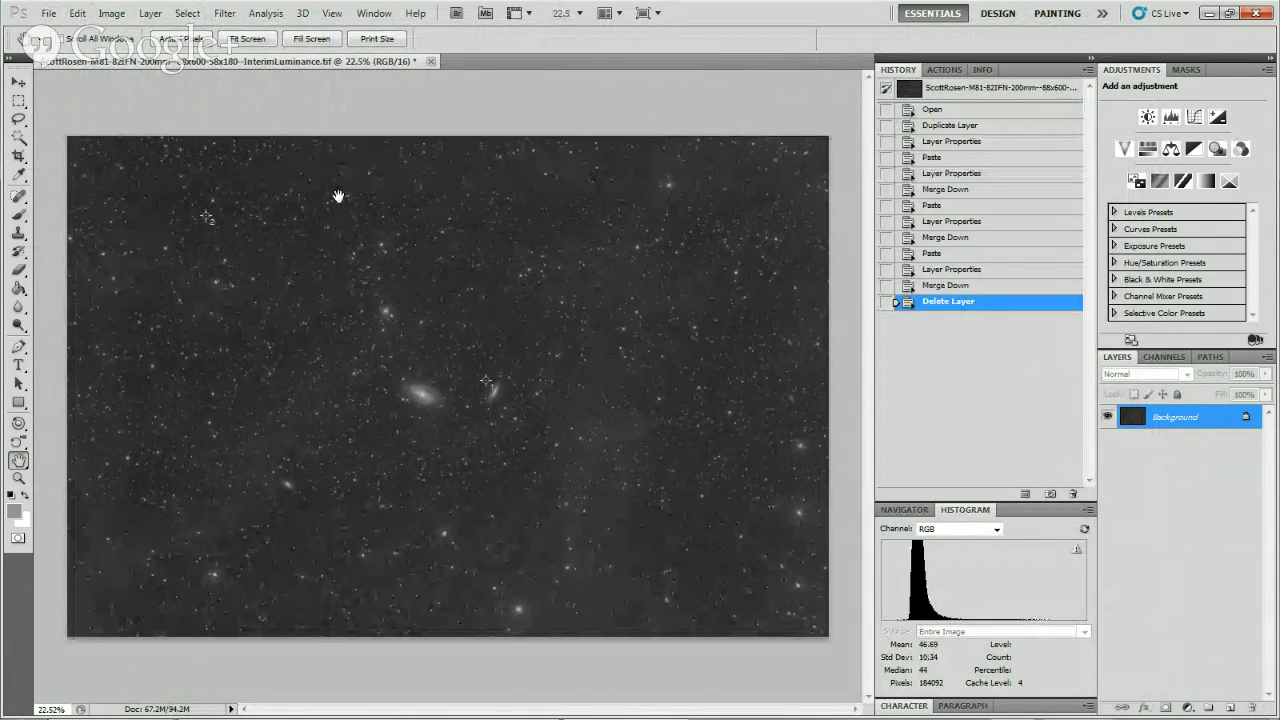
Paste the copied image into the luminance document and rename the new layer SMI.
left_click(77, 13)
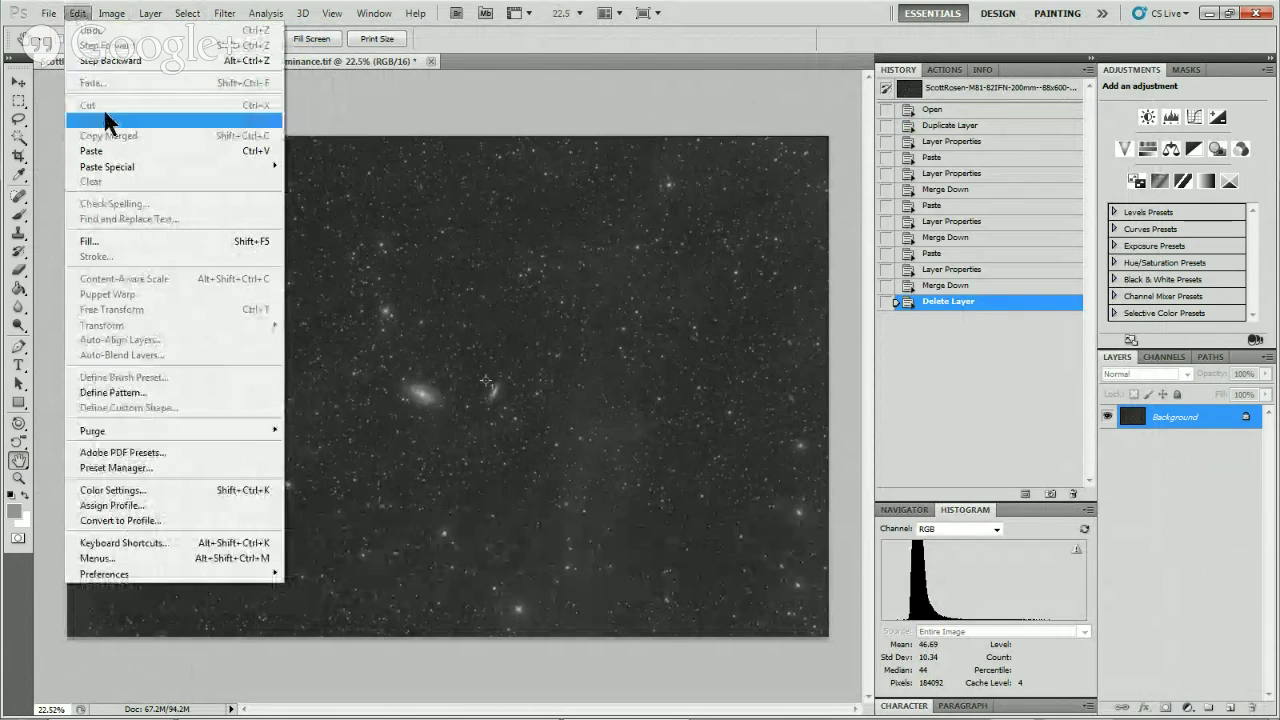
left_click(107, 152)
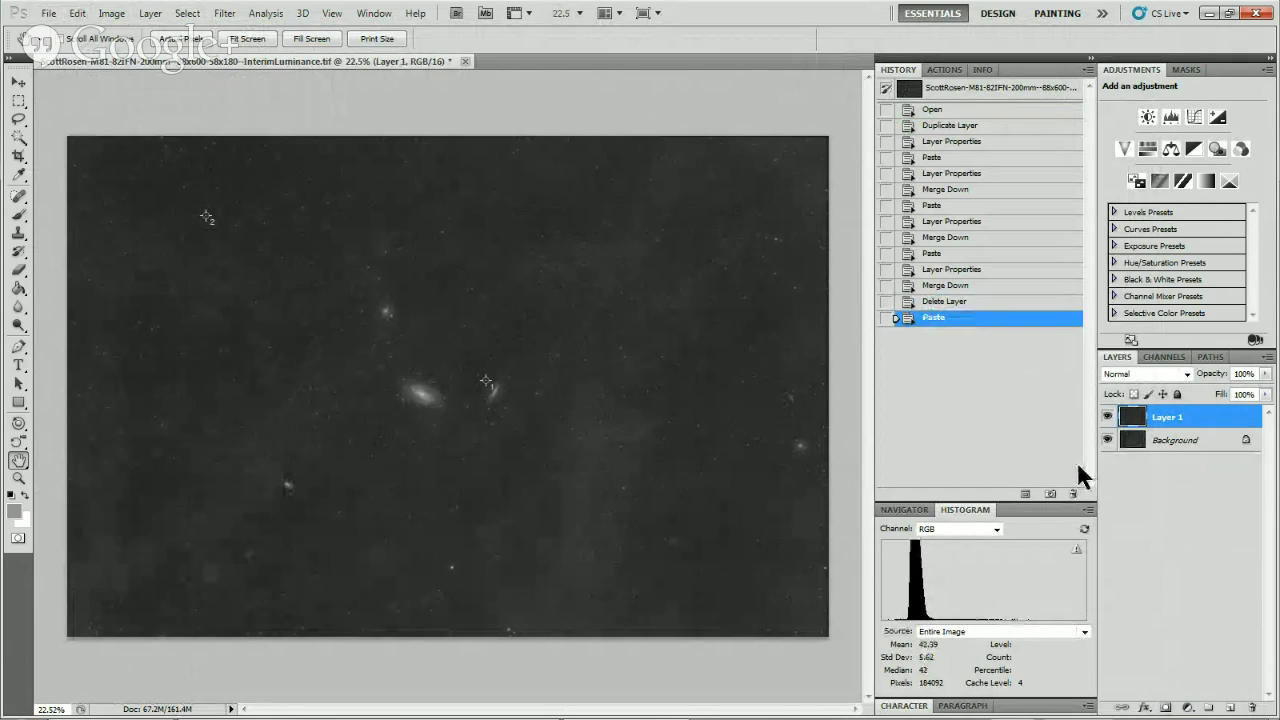
double_click(1162, 420)
right_click(1162, 418)
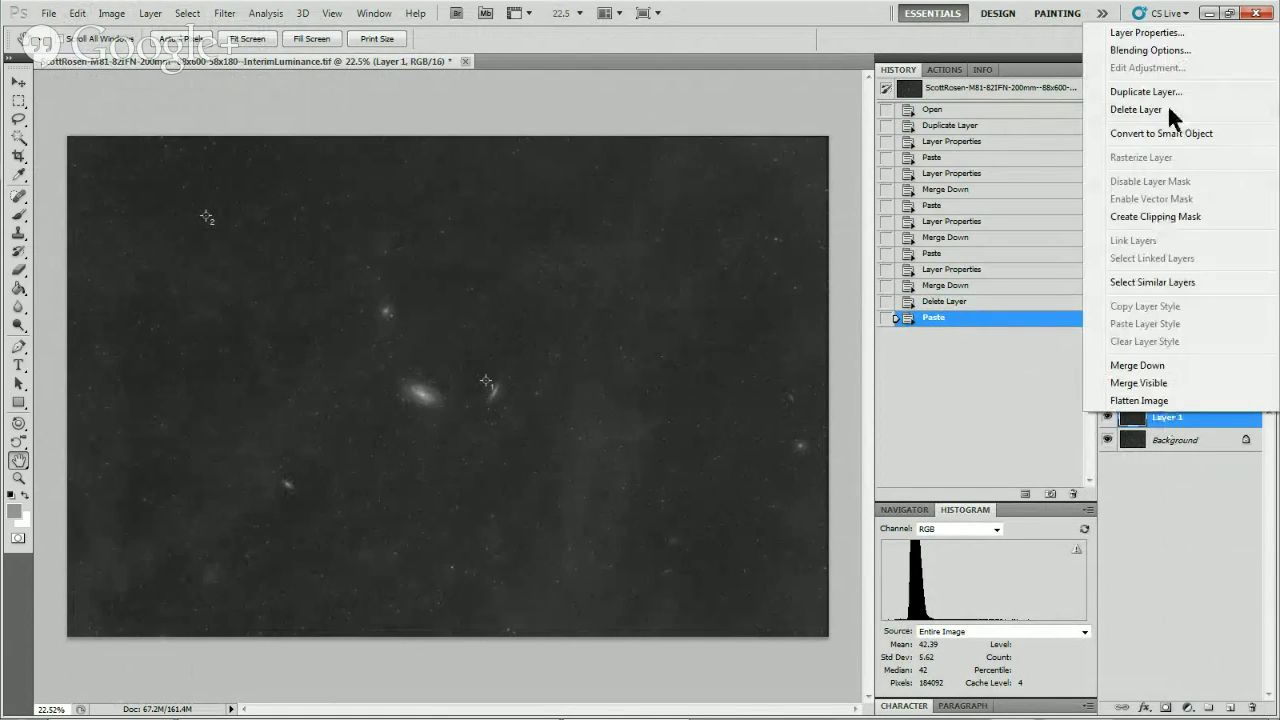
left_click(1161, 27)
type("SML")
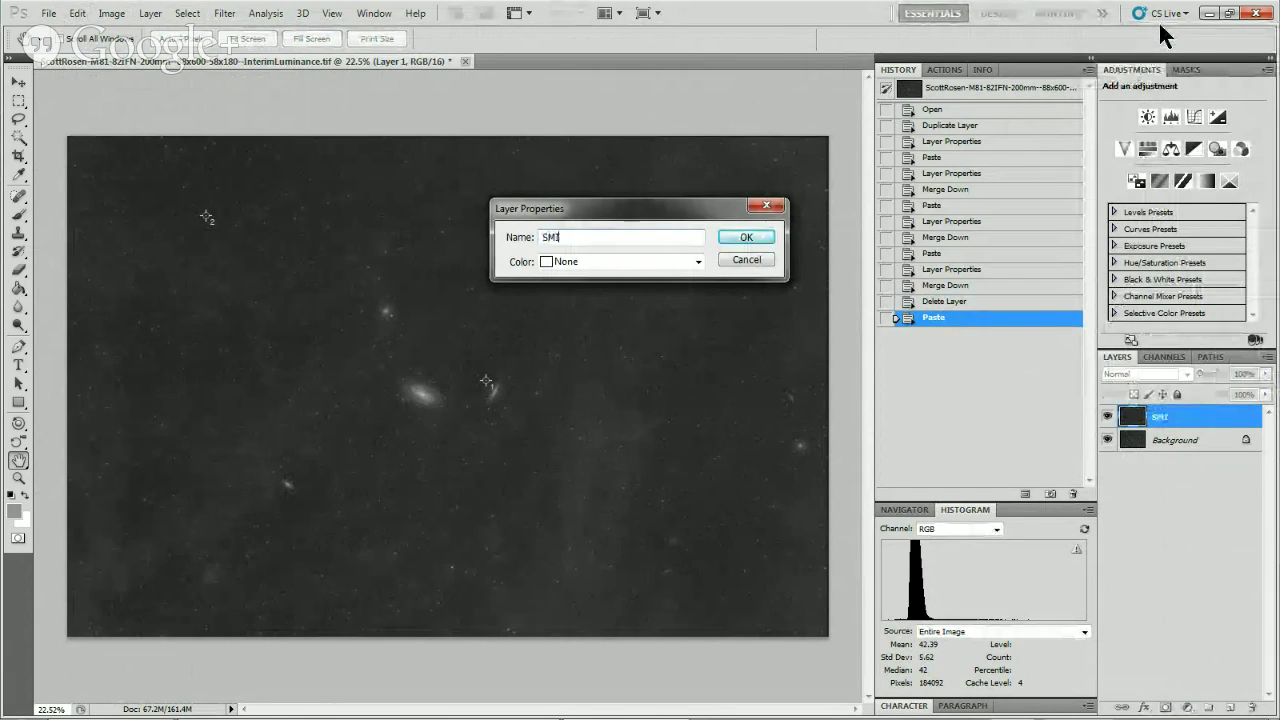
key("Return")
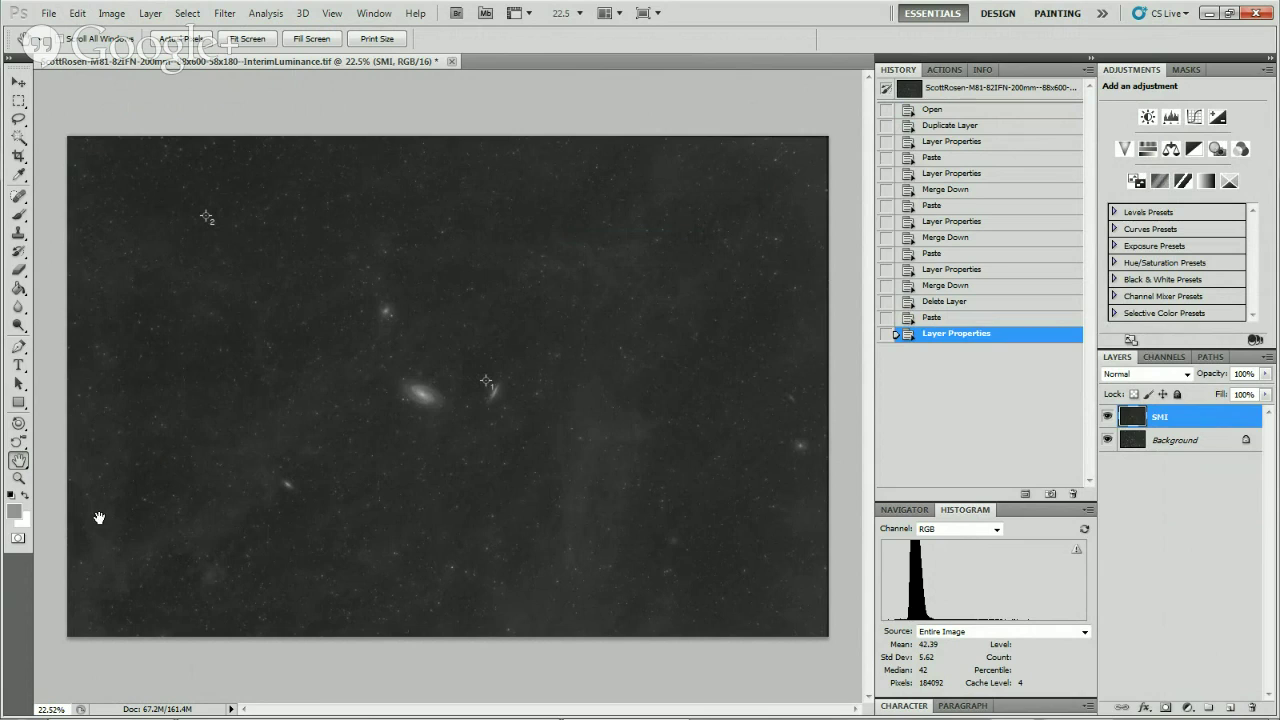
Zoom into a patch of the star field to about 632% with marquee drags.
left_click(18, 479)
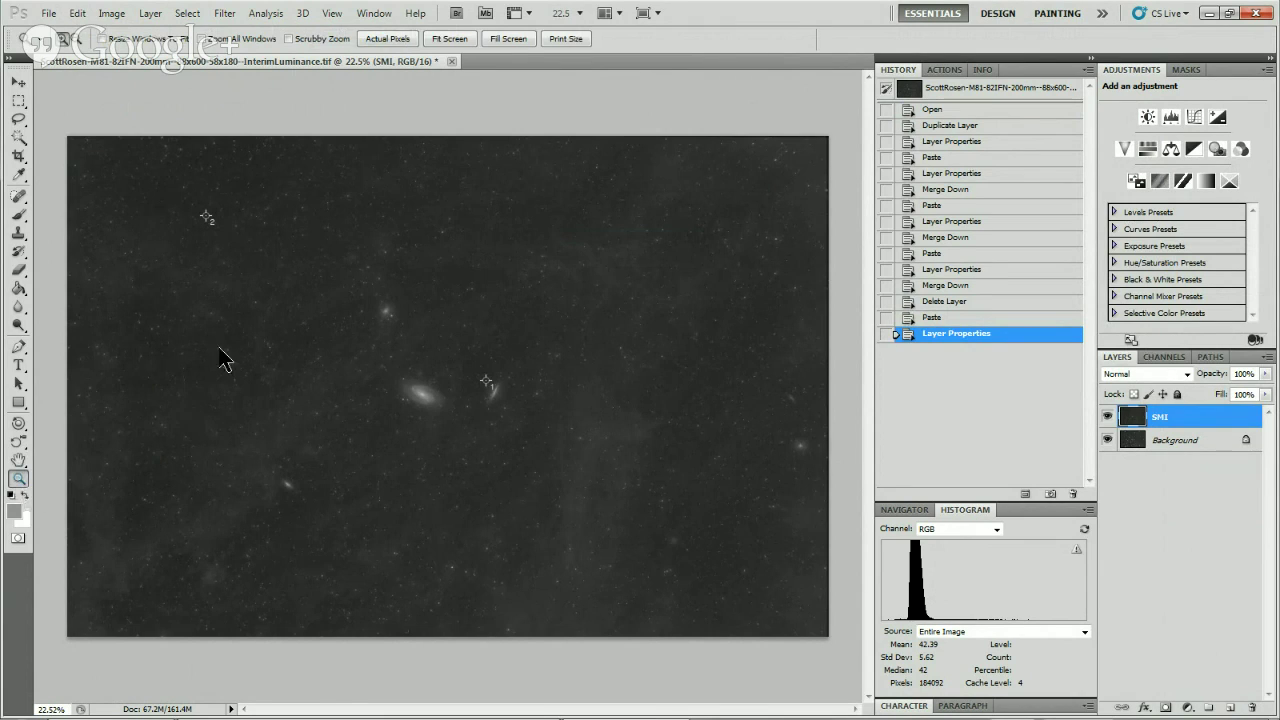
left_click_drag(197, 313, 294, 396)
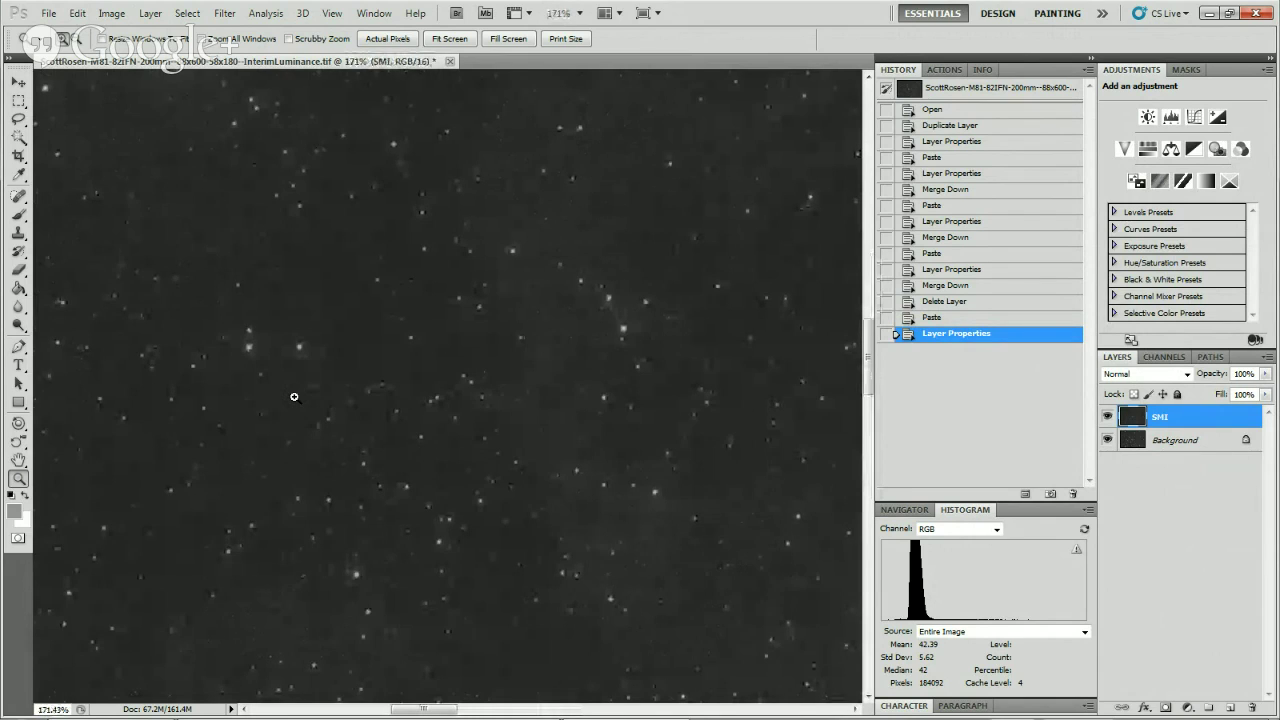
left_click_drag(185, 286, 398, 447)
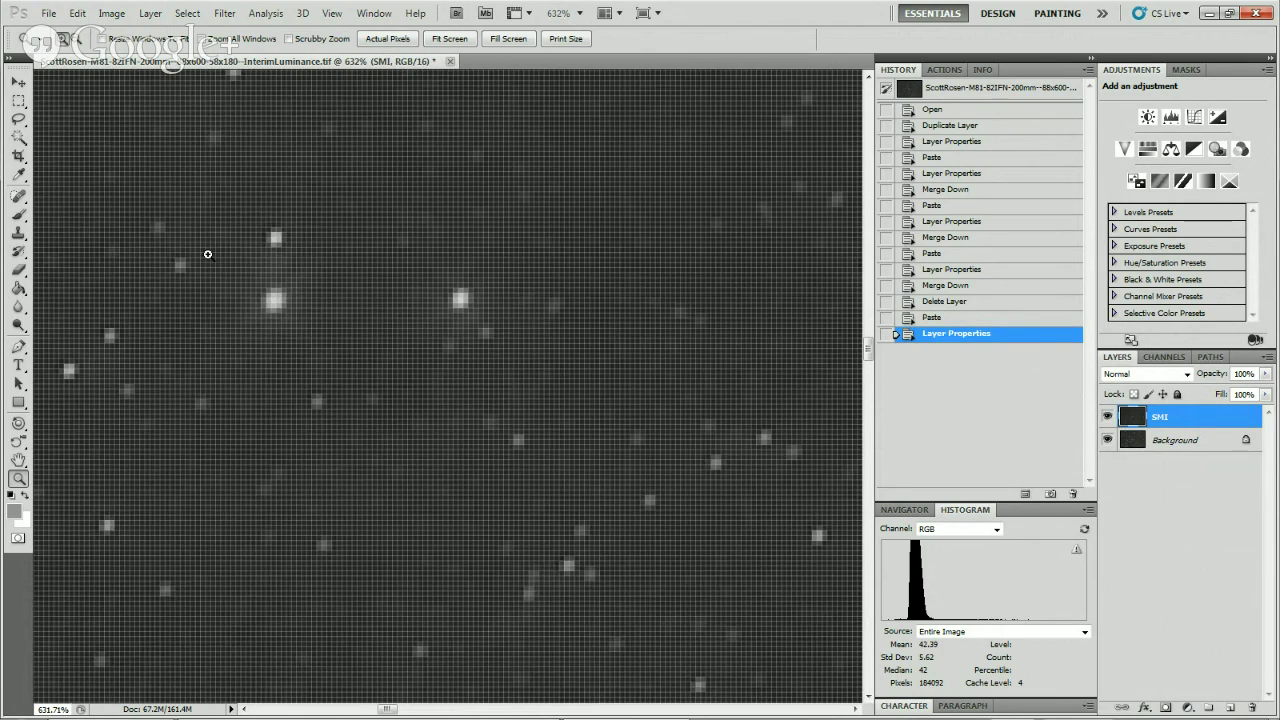
Apply Dust & Scratches with a 15-pixel radius to the SMI layer, then fit the image on screen.
left_click(224, 13)
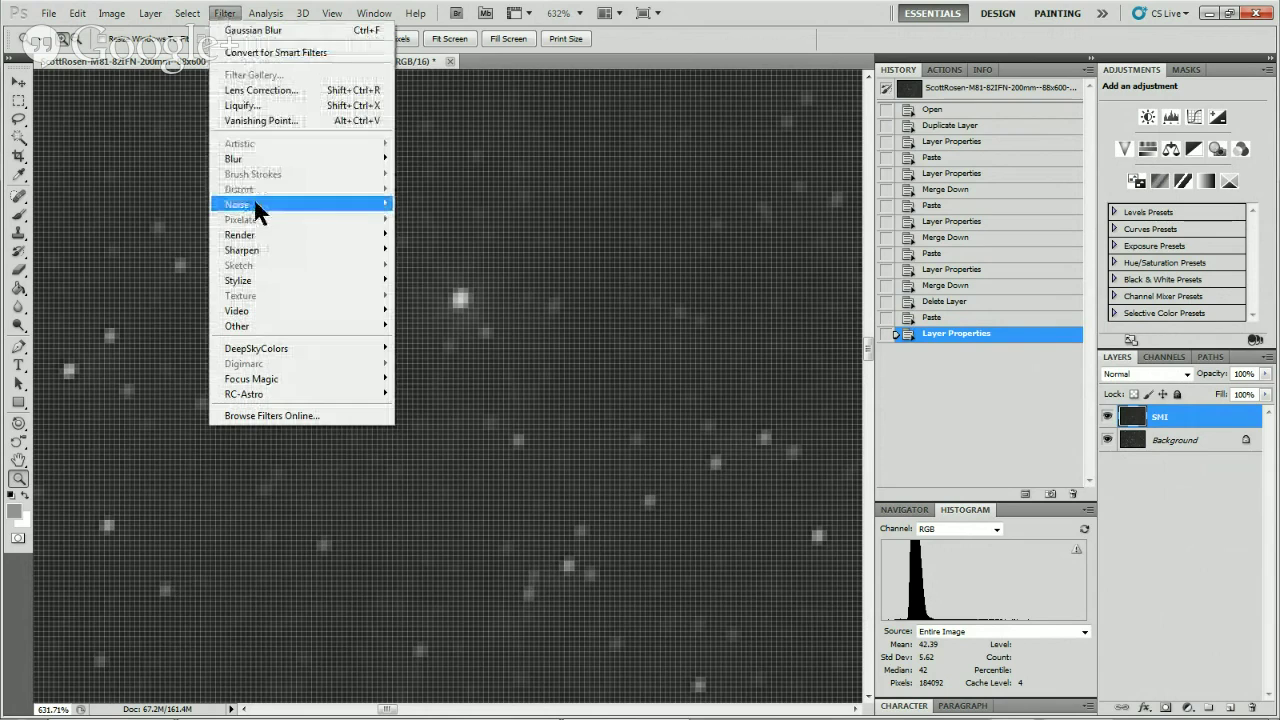
mouse_move(257, 205)
left_click(446, 234)
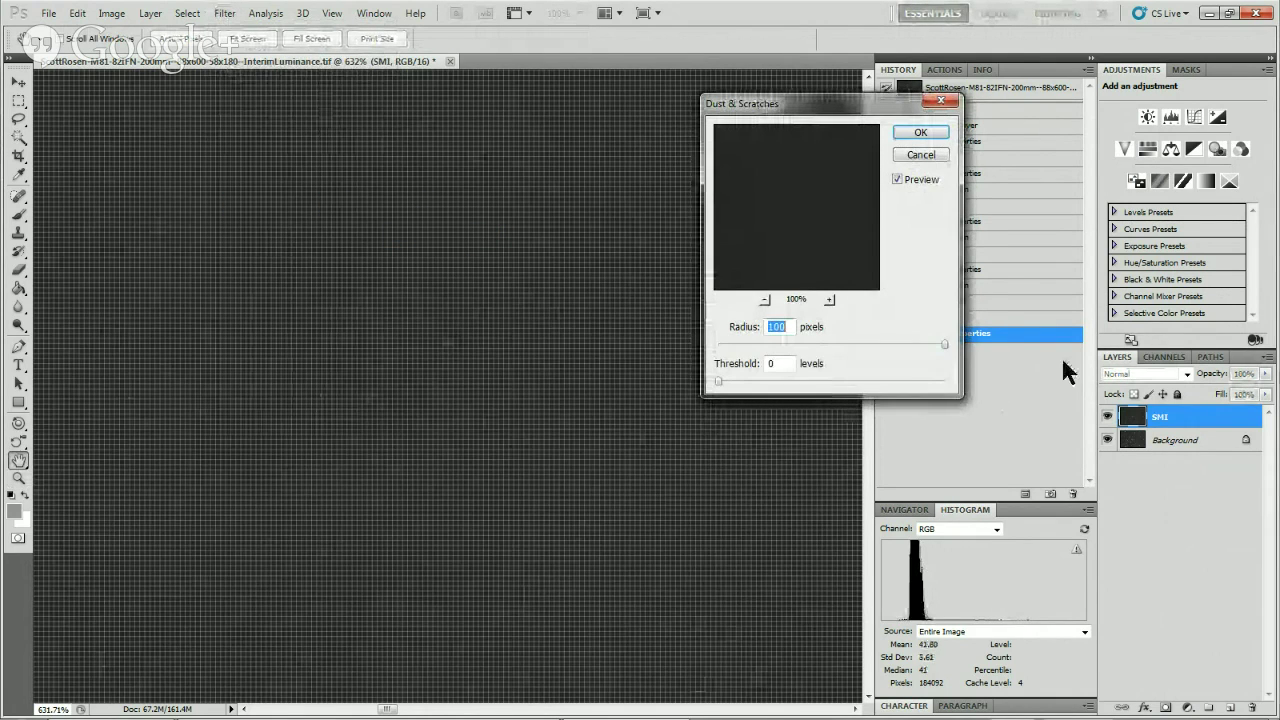
type("15")
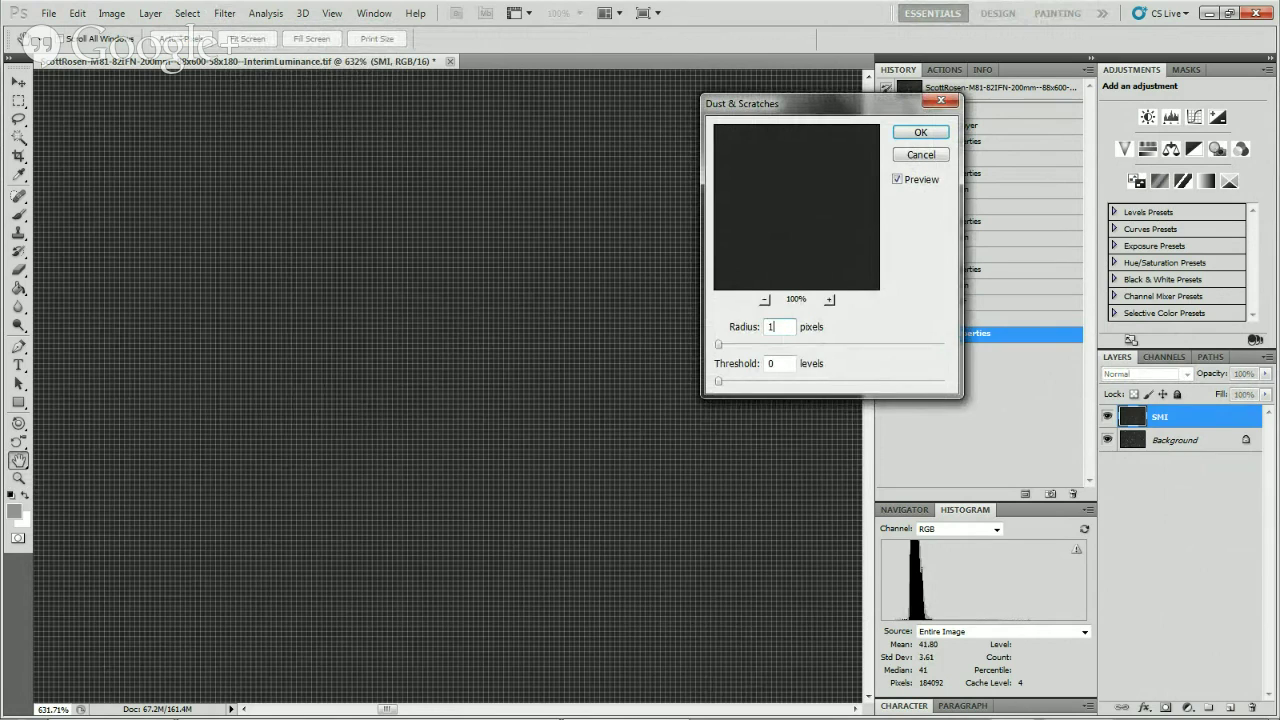
left_click(916, 133)
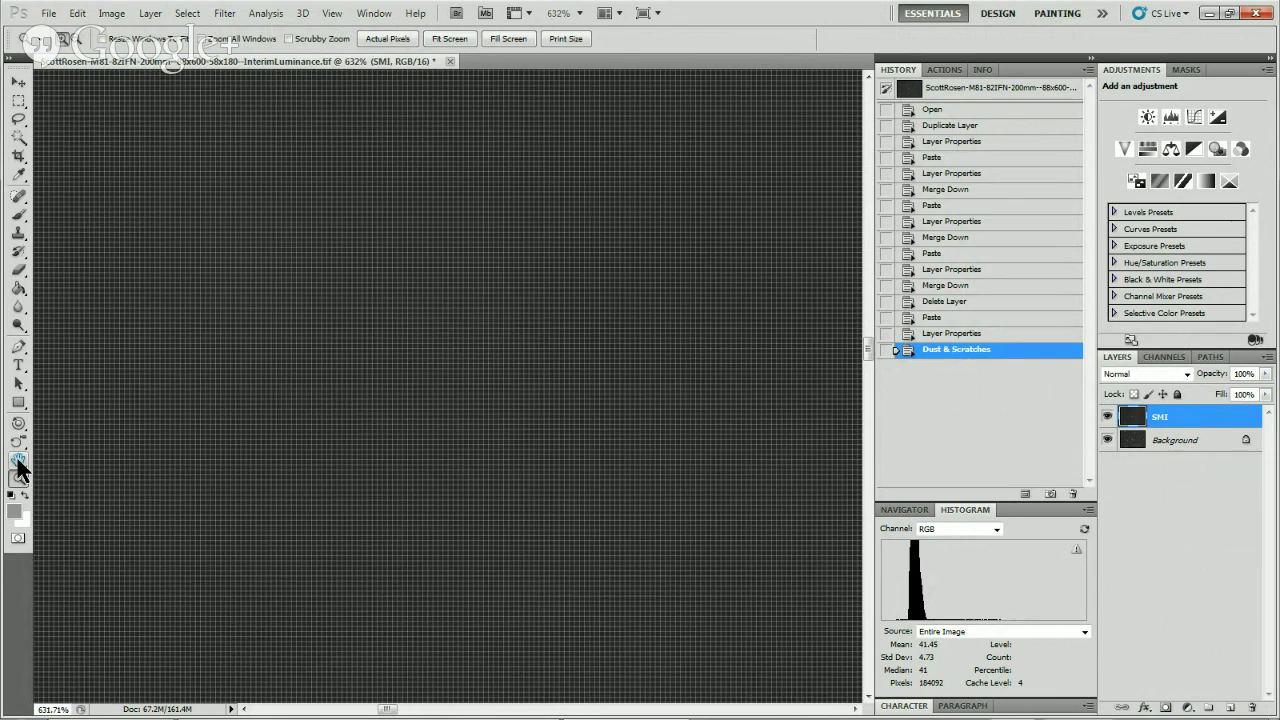
left_click(19, 461)
double_click(19, 464)
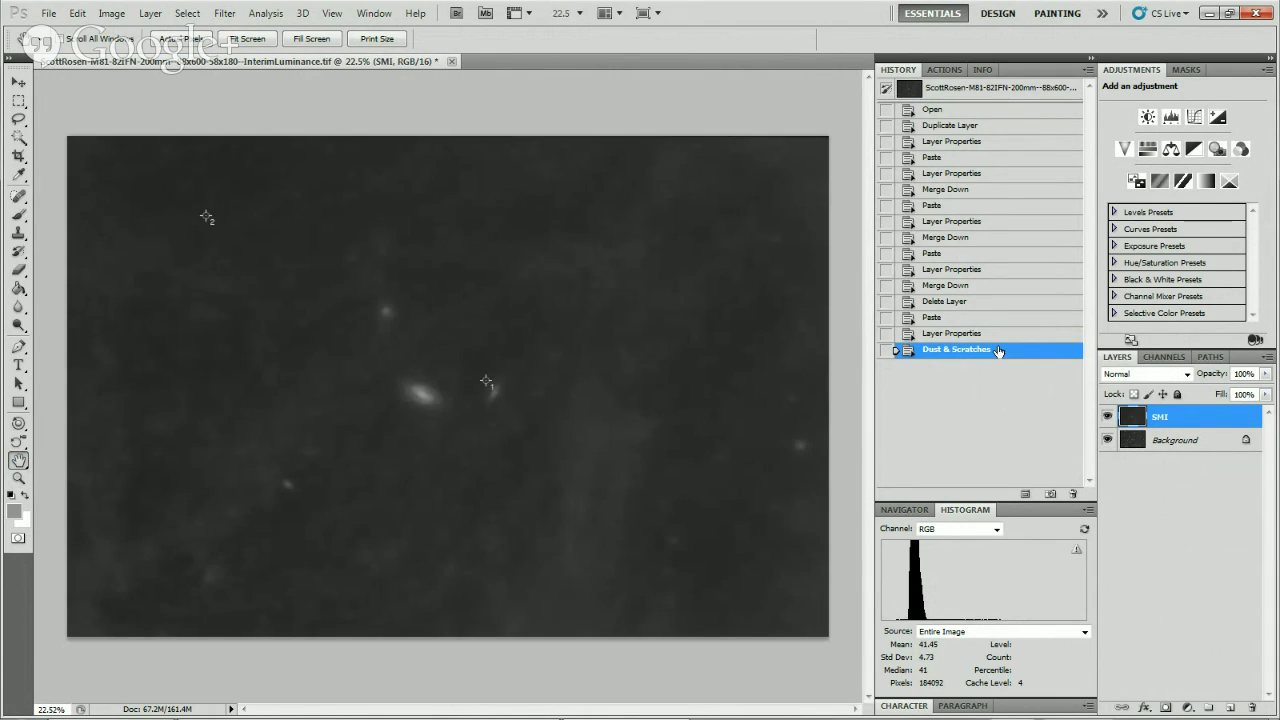
Revert the history to the Merge Down state and view the galaxies at 100%.
left_click(933, 335)
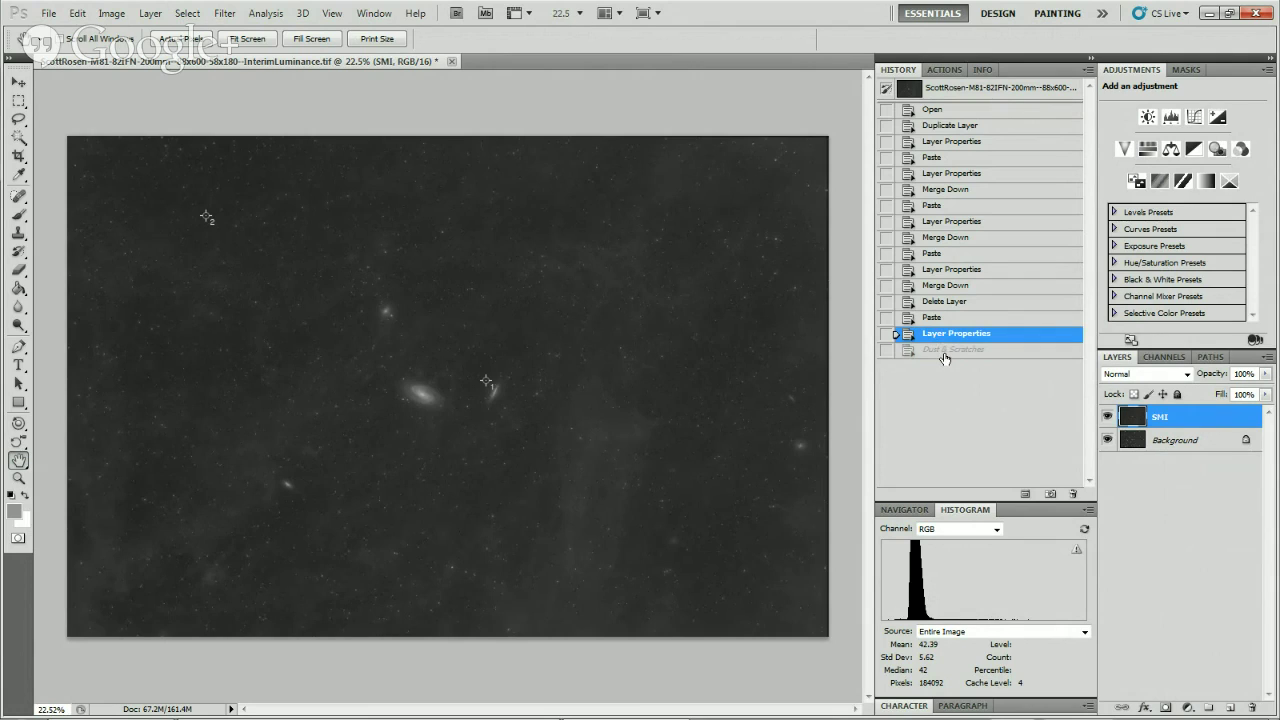
left_click(946, 287)
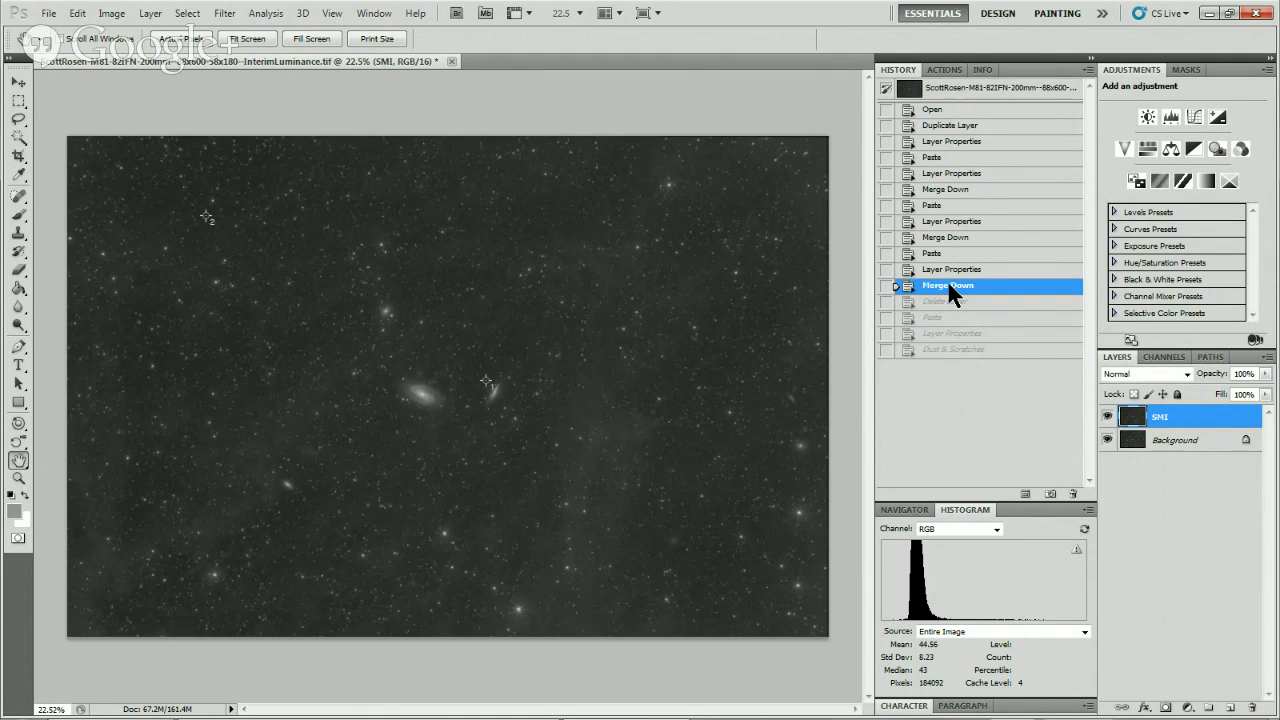
left_click(18, 479)
double_click(18, 480)
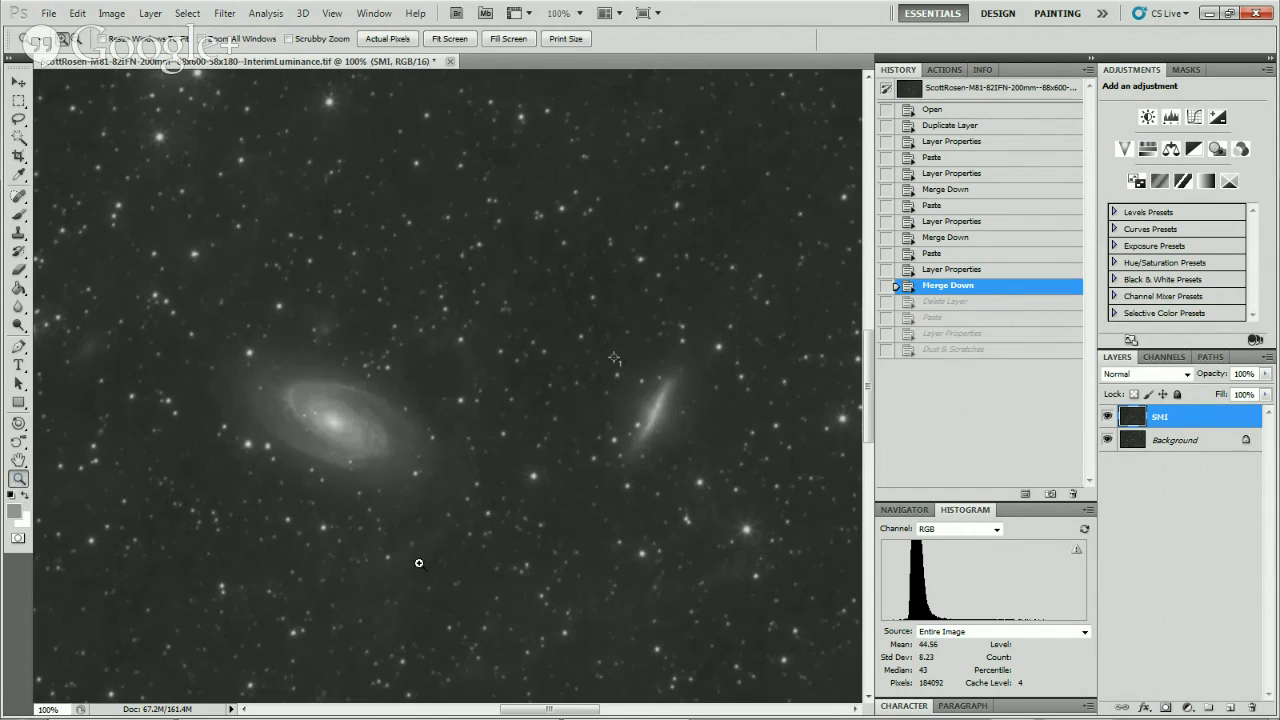
left_click_drag(535, 712, 375, 710)
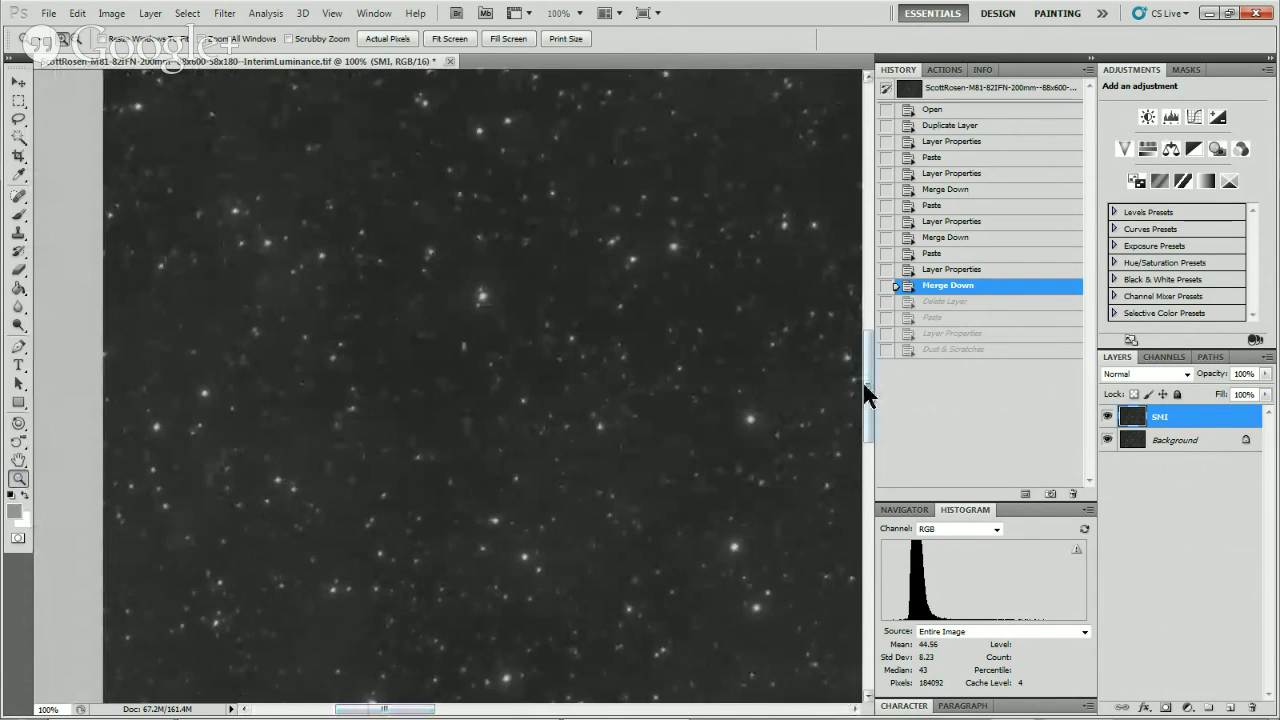
left_click_drag(866, 360, 879, 224)
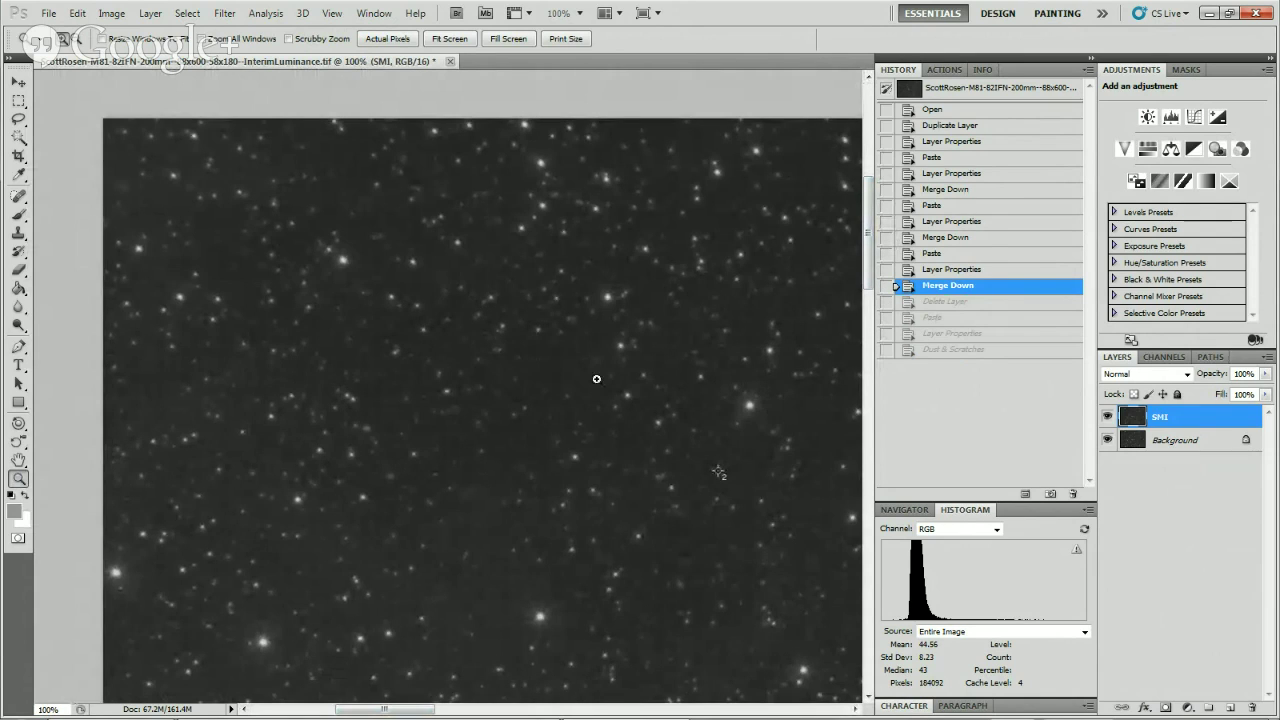
left_click(17, 197)
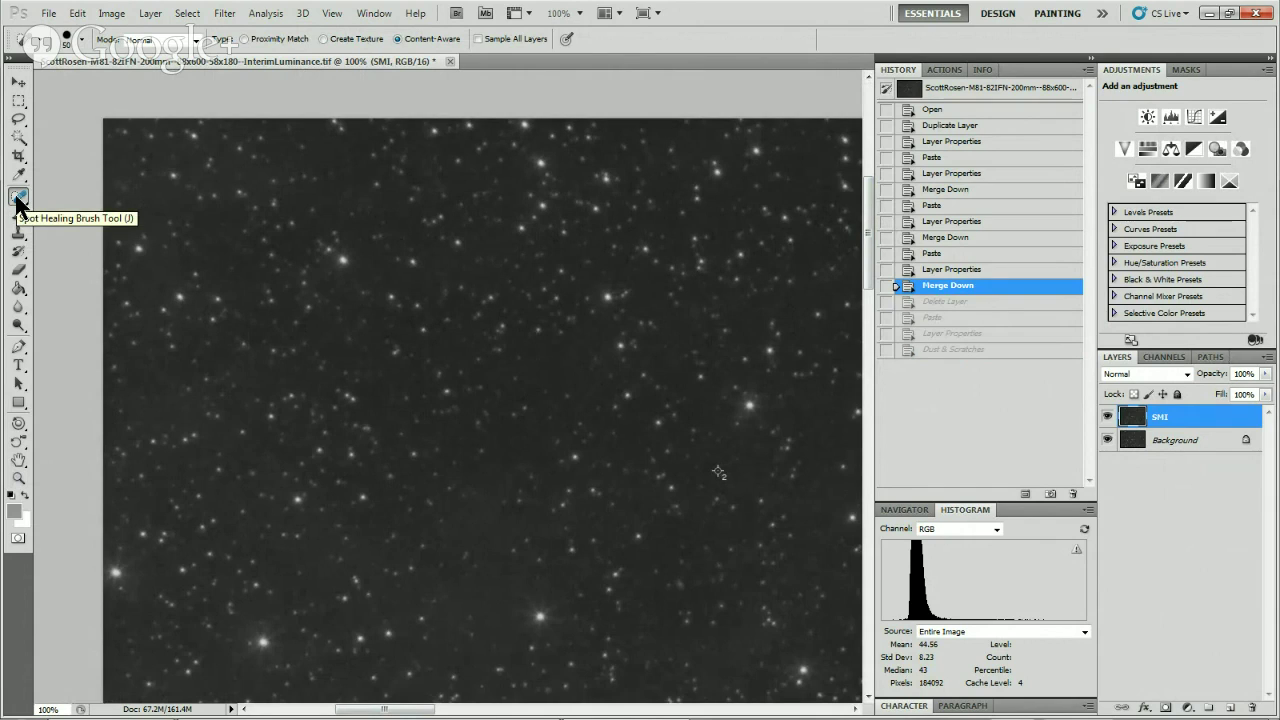
Select the Spot Healing Brush and set its size to 100.
left_click(17, 197)
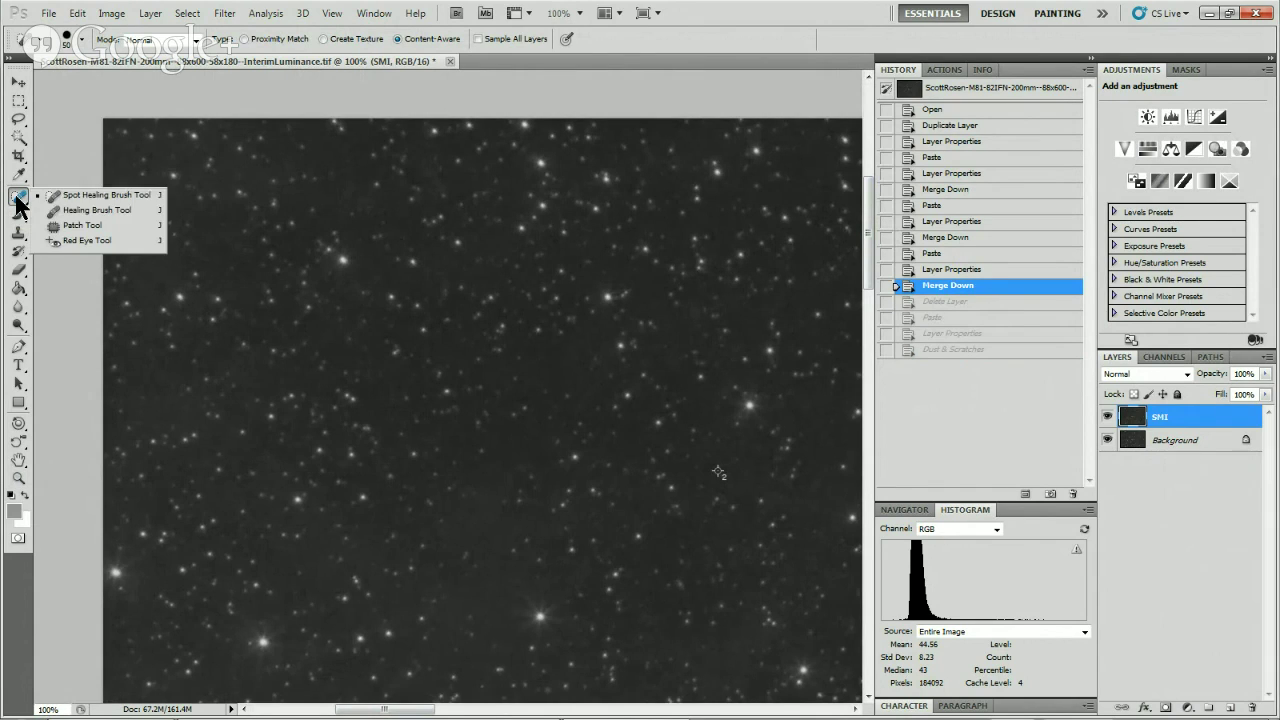
left_click(79, 196)
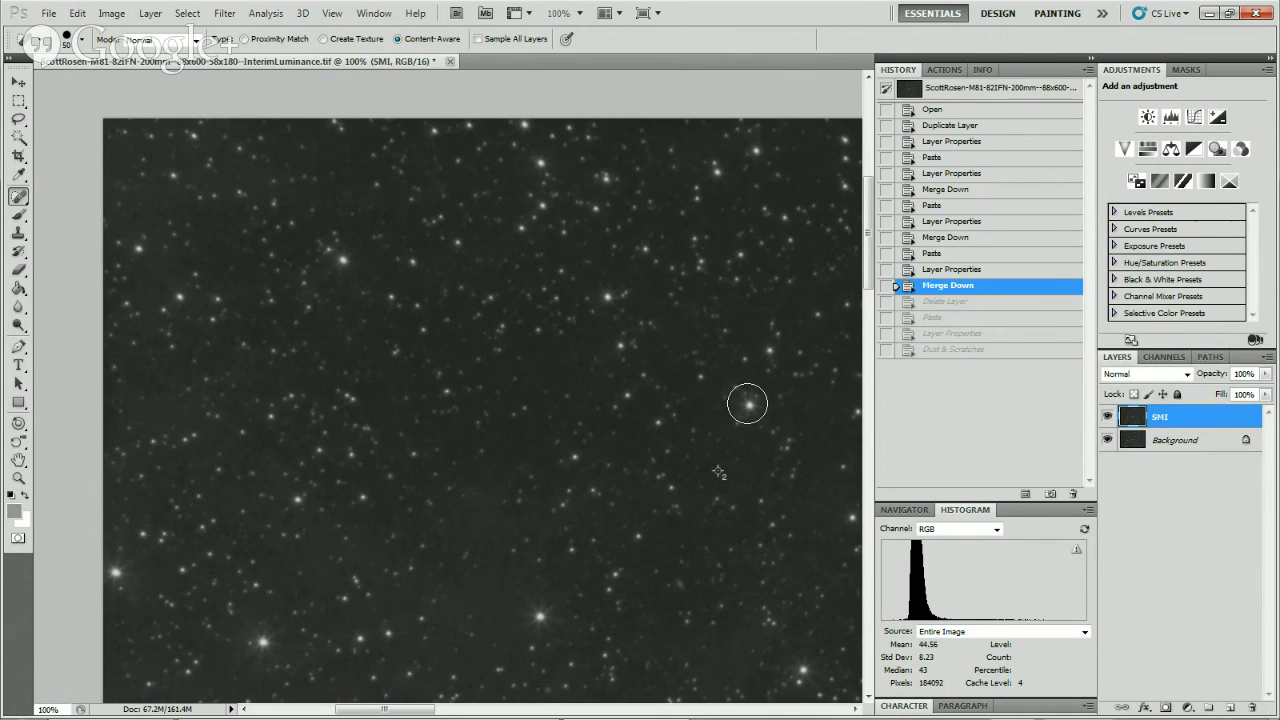
key("bracketright")
key("bracketright")
key("bracketright")
key("bracketright")
key("bracketright")
key("bracketleft")
key("bracketleft")
key("bracketleft")
key("bracketleft")
key("bracketright")
Heal away five bright stars, resizing the brush between strokes as needed.
left_click(750, 404)
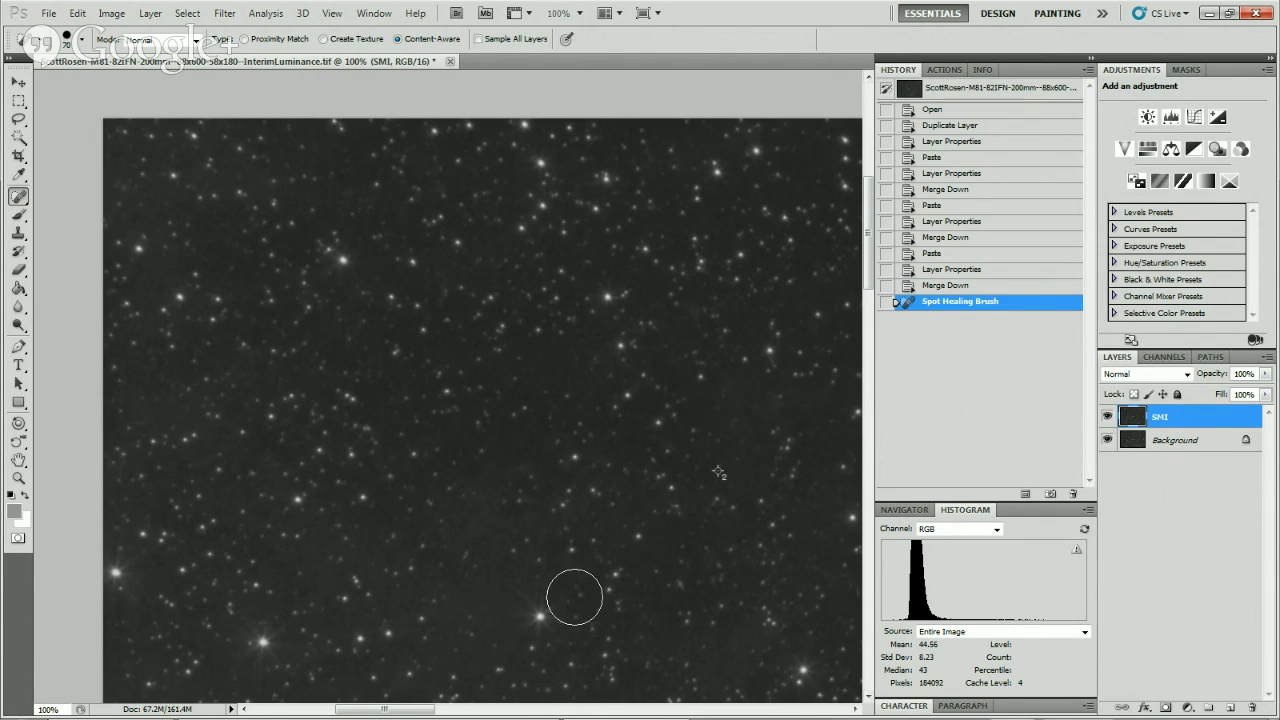
left_click(538, 613)
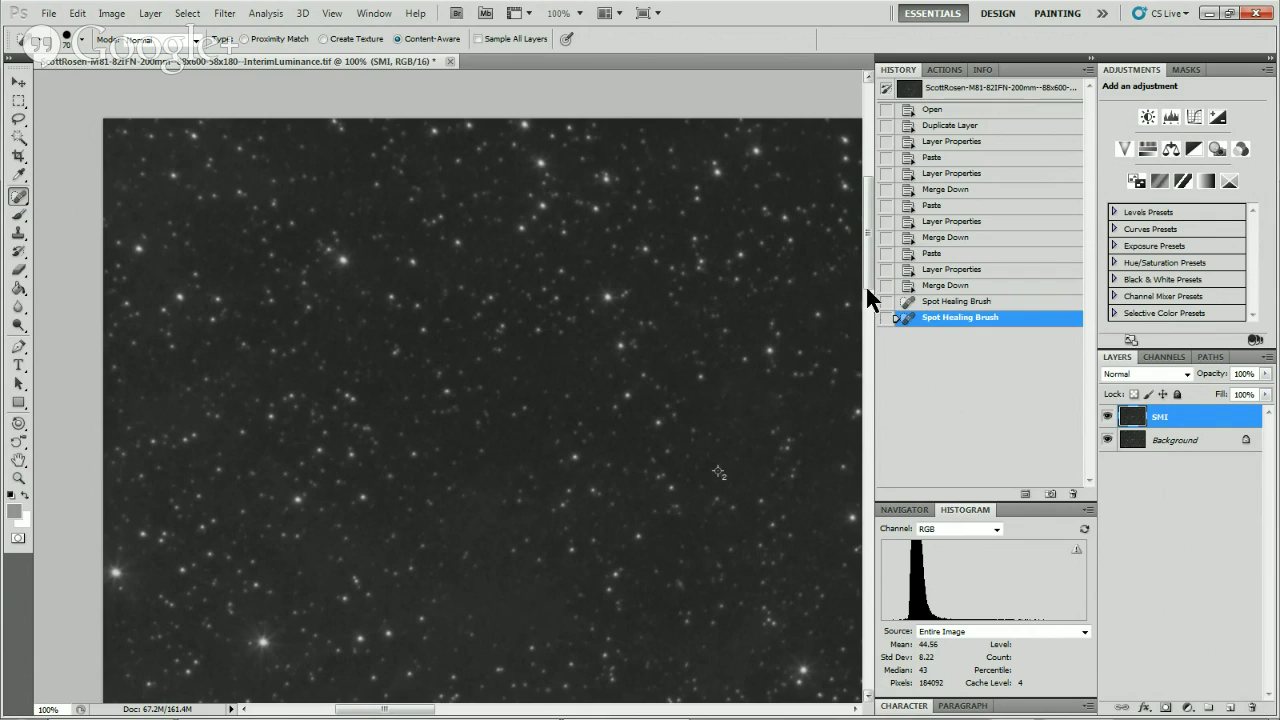
left_click_drag(867, 272, 877, 363)
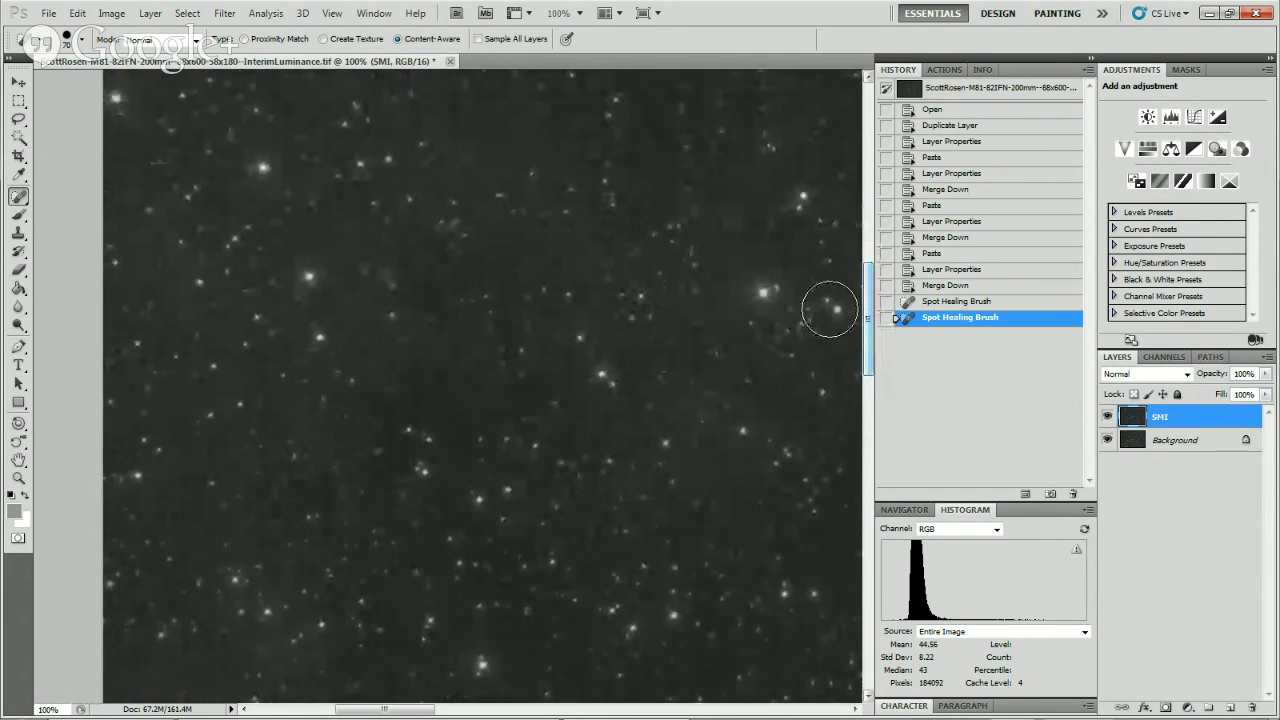
key("bracketright")
key("bracketright")
left_click(762, 292)
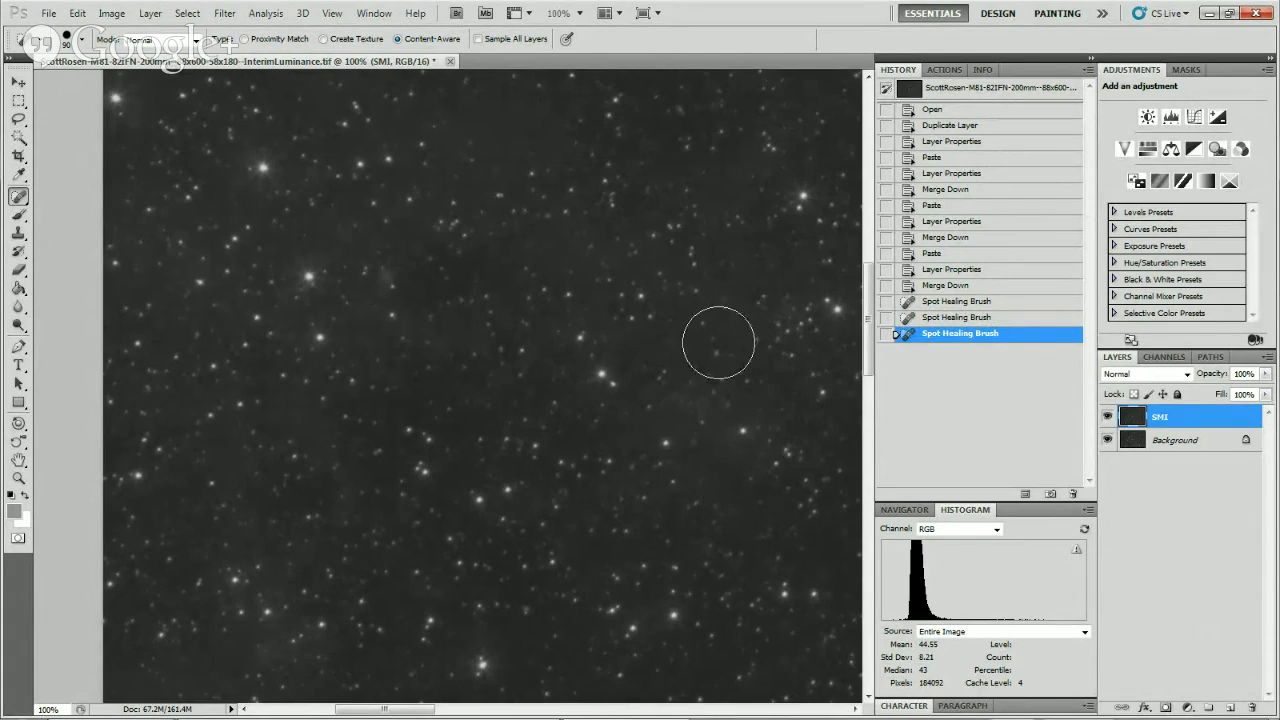
key("bracketleft")
key("bracketleft")
left_click(487, 660)
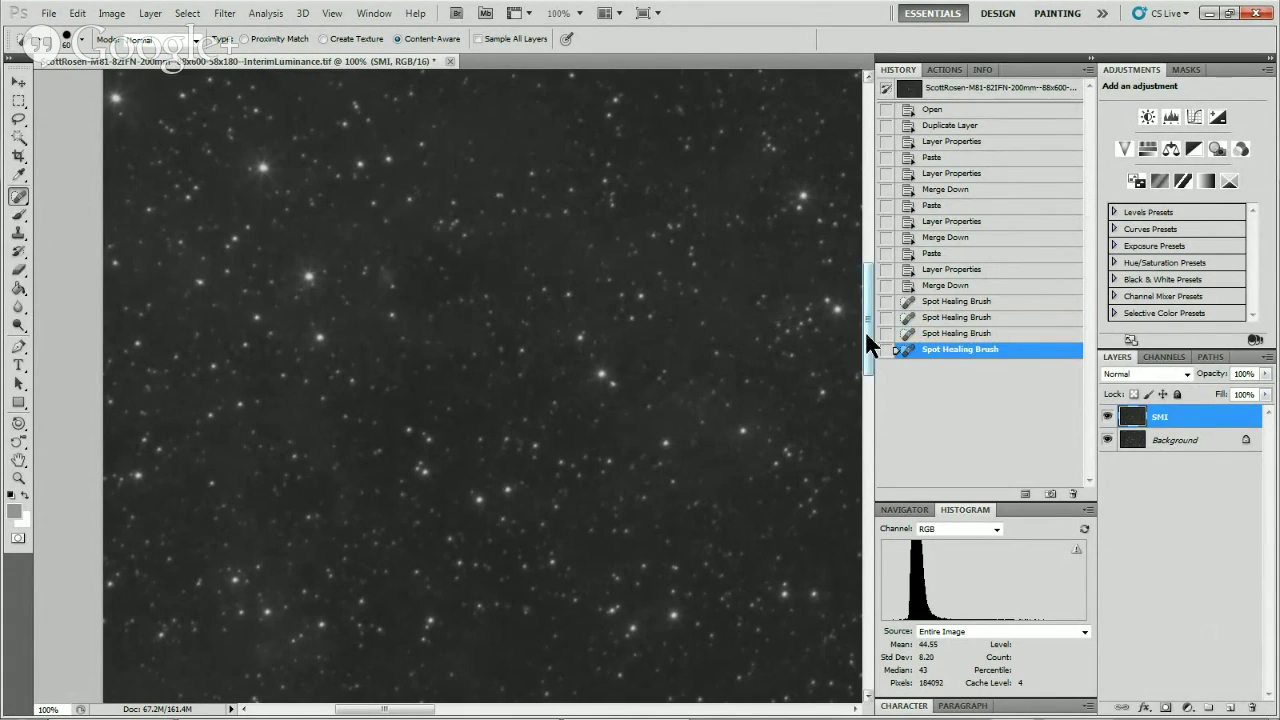
left_click_drag(865, 328, 878, 463)
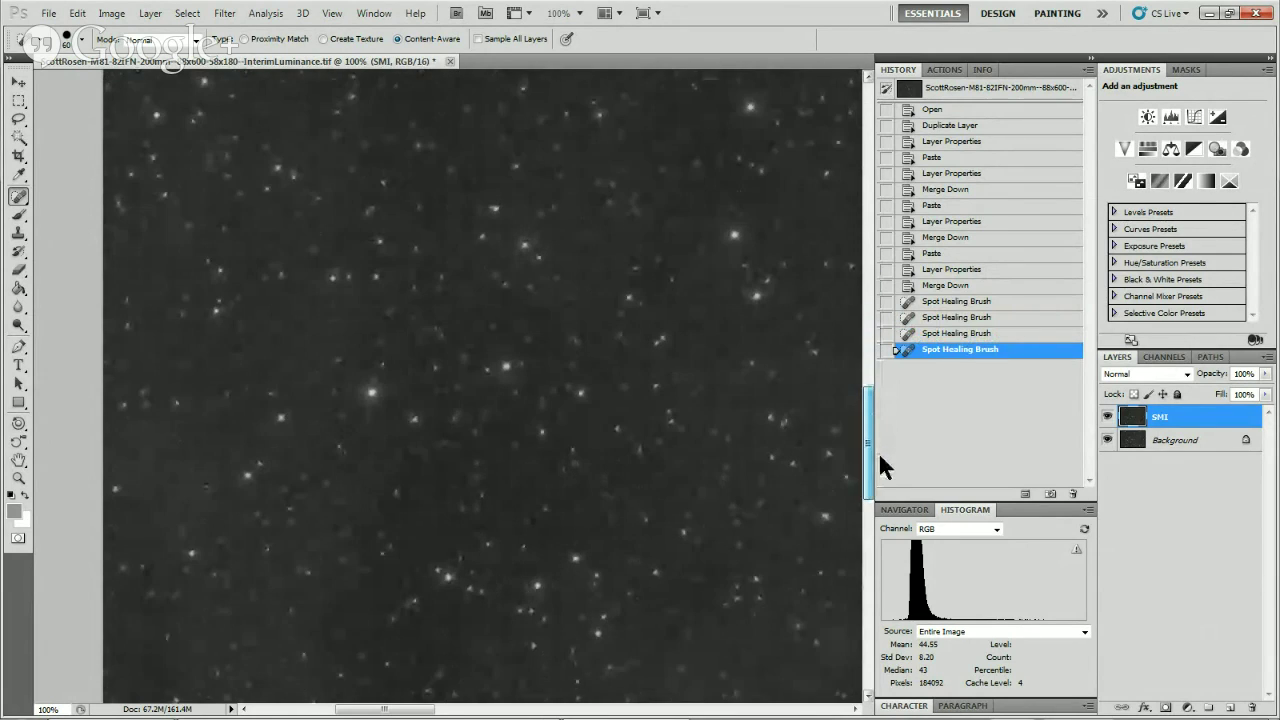
left_click(381, 391)
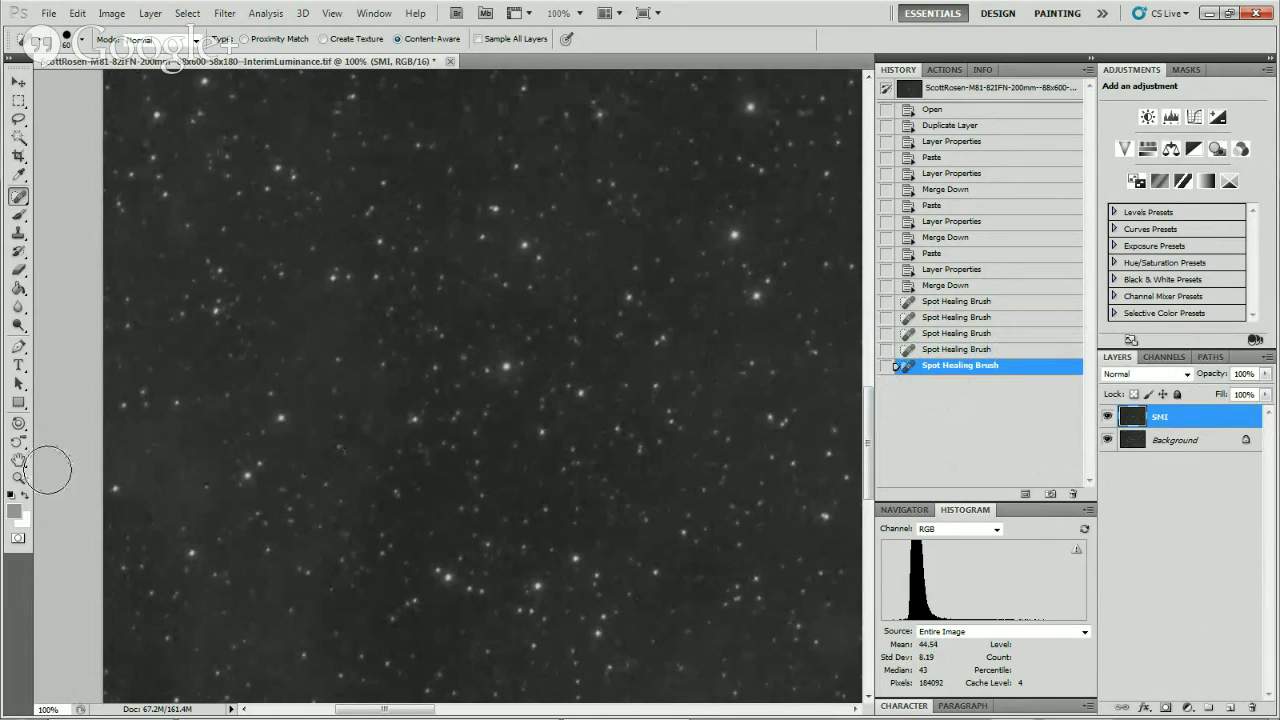
Delete the old SMI layer, then copy all of PreparedSMILayer.tif and close it.
double_click(19, 463)
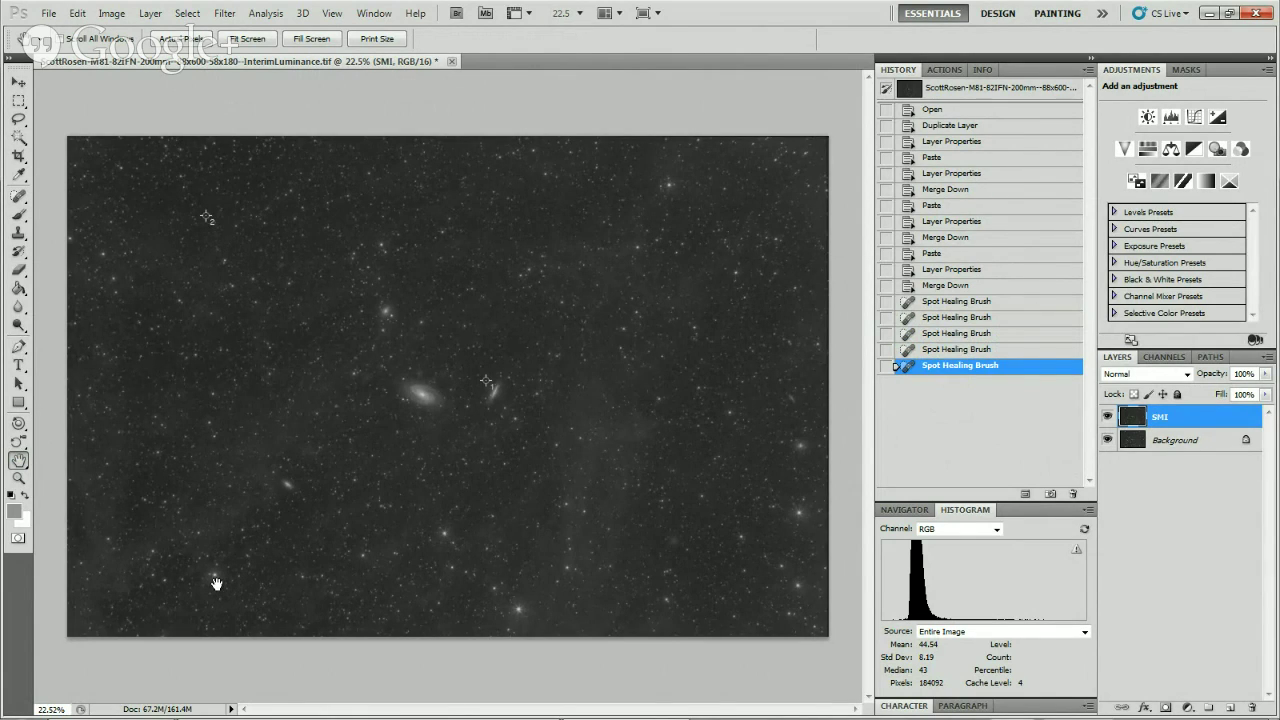
left_click_drag(1137, 424, 1252, 707)
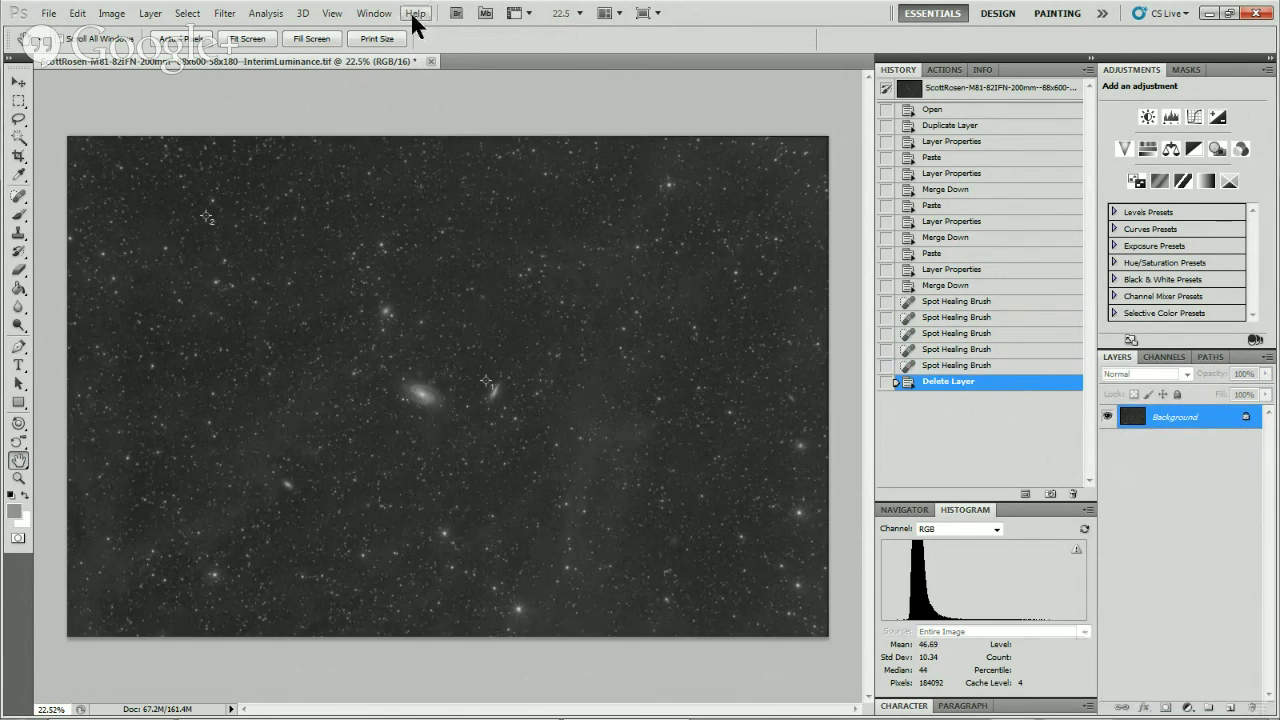
left_click(48, 14)
left_click(66, 50)
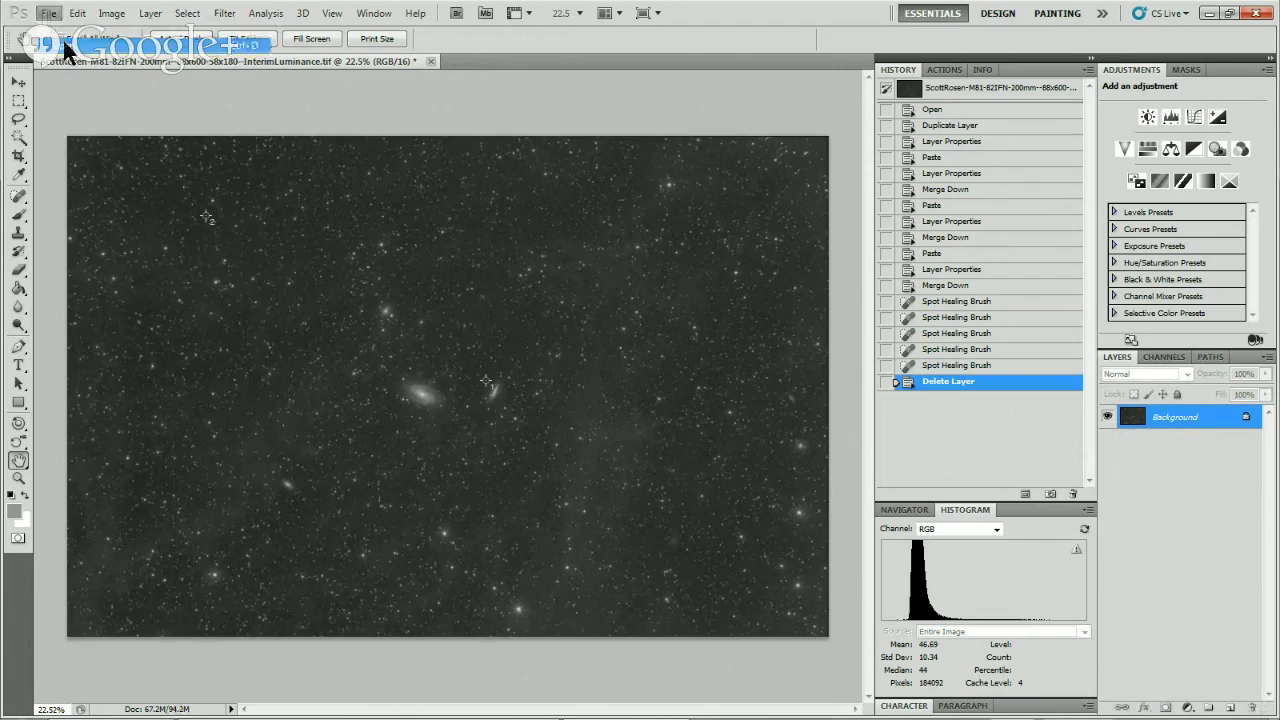
double_click(546, 177)
left_click(187, 13)
left_click(190, 29)
left_click(77, 13)
left_click(113, 133)
left_click(833, 61)
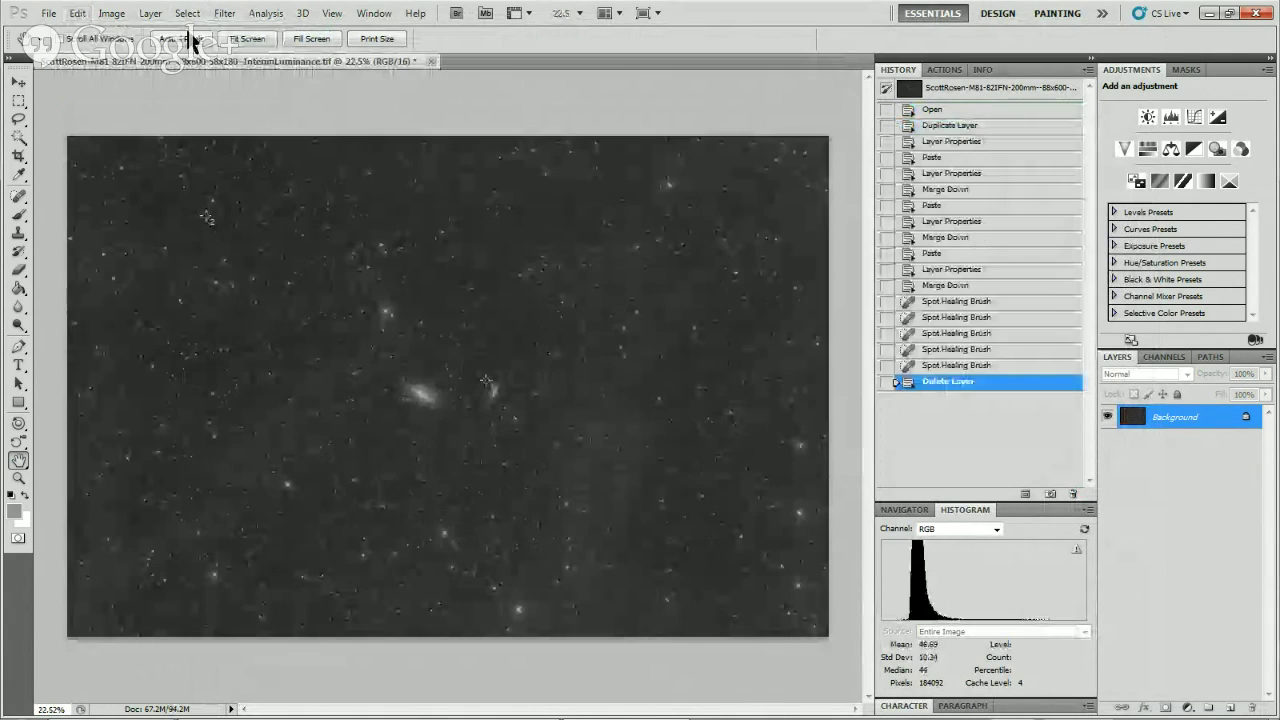
Paste the prepared image as a new layer and rename it SMI.
left_click(78, 13)
left_click(105, 158)
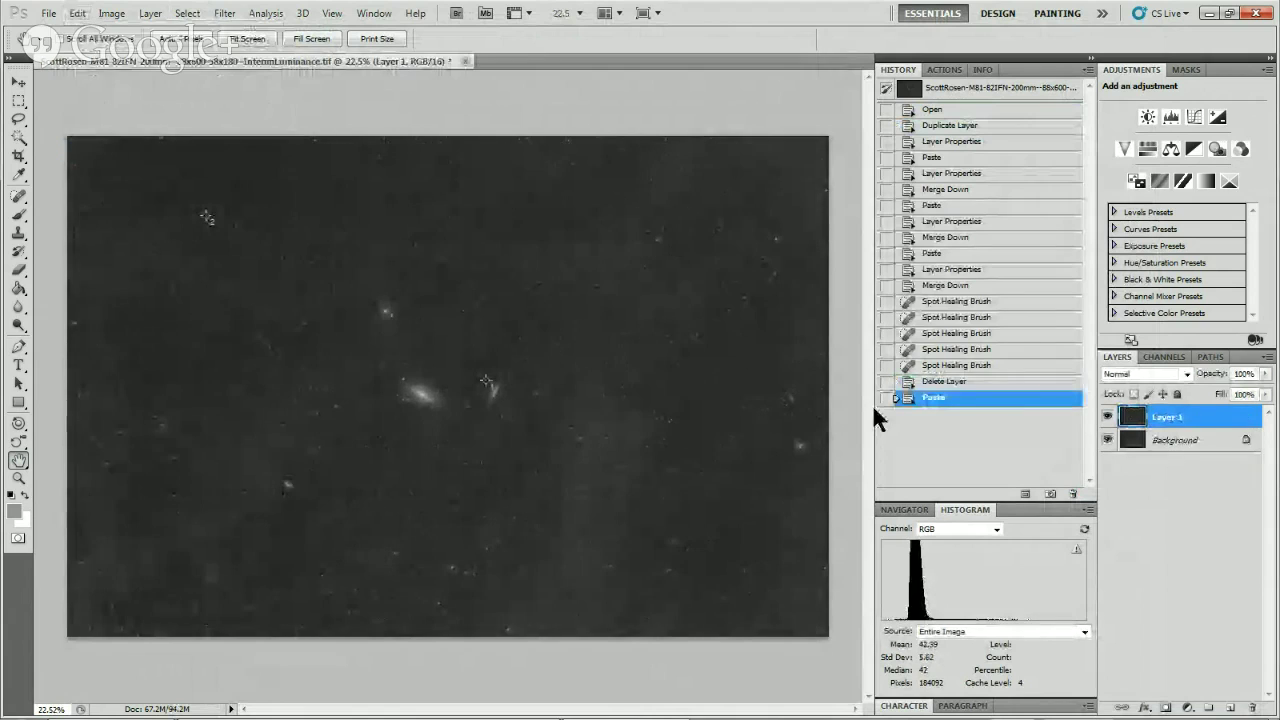
right_click(1165, 420)
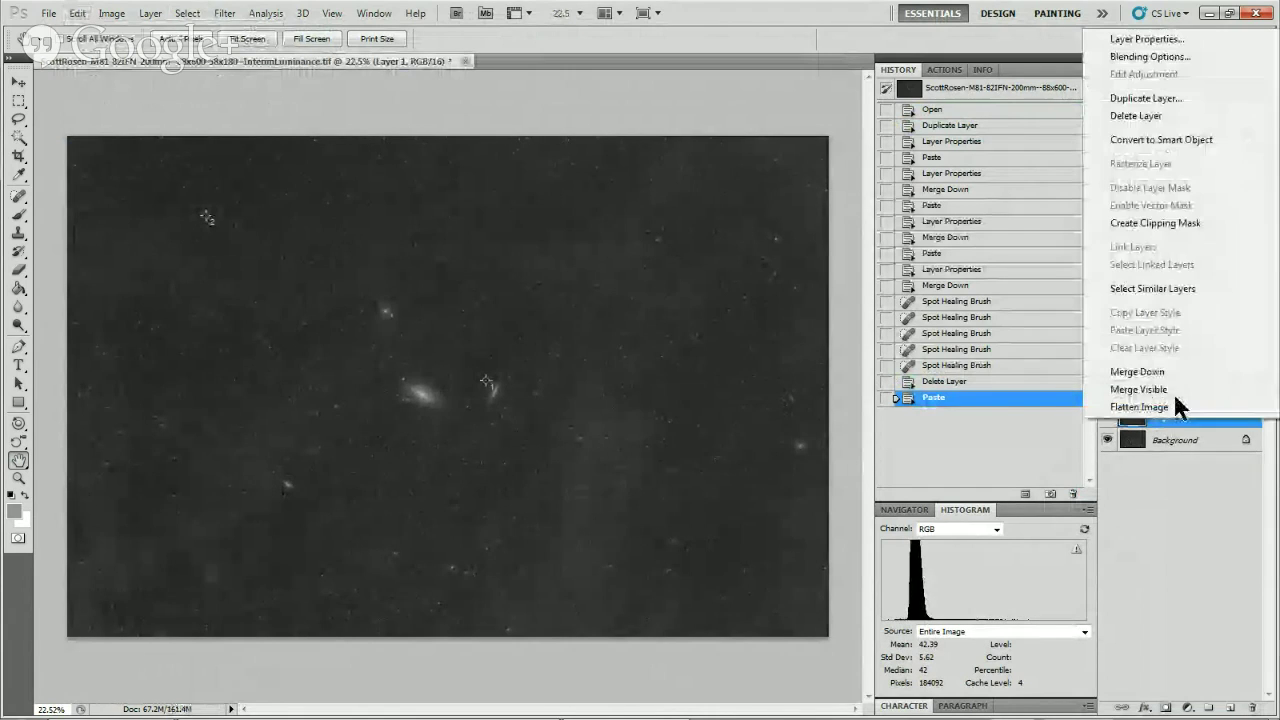
left_click(1145, 40)
type("S")
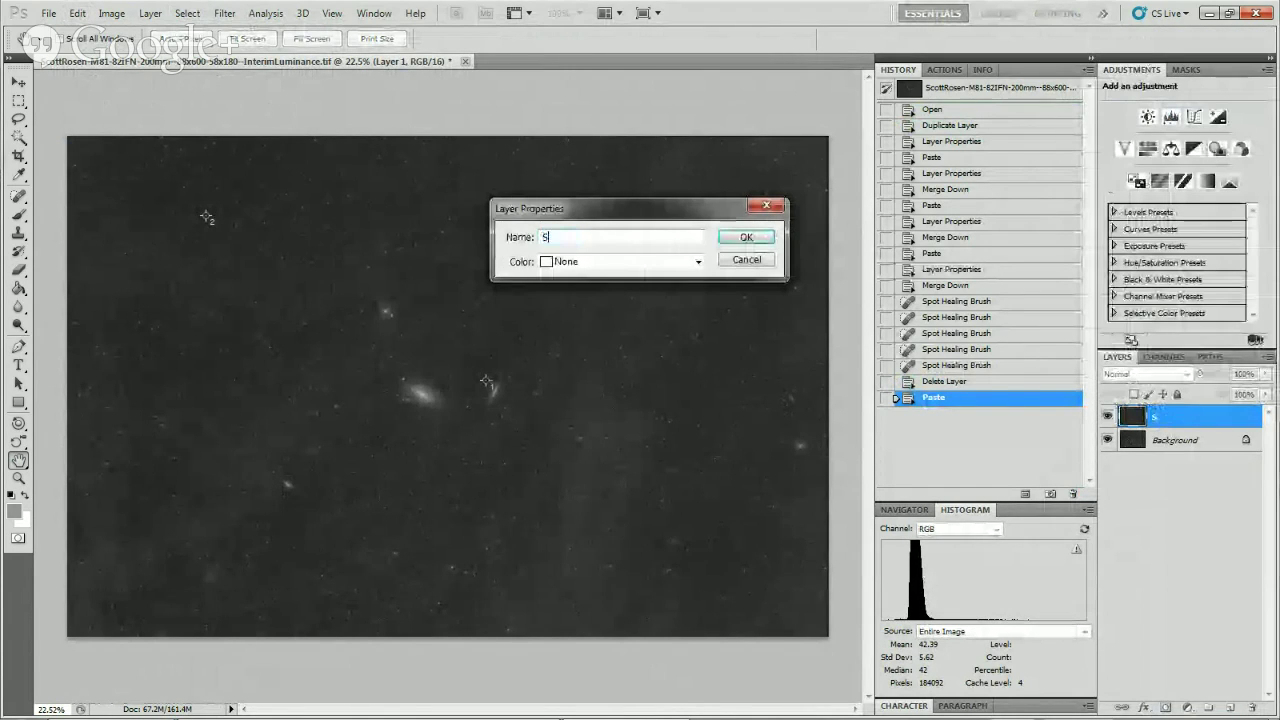
type("MI")
key("Return")
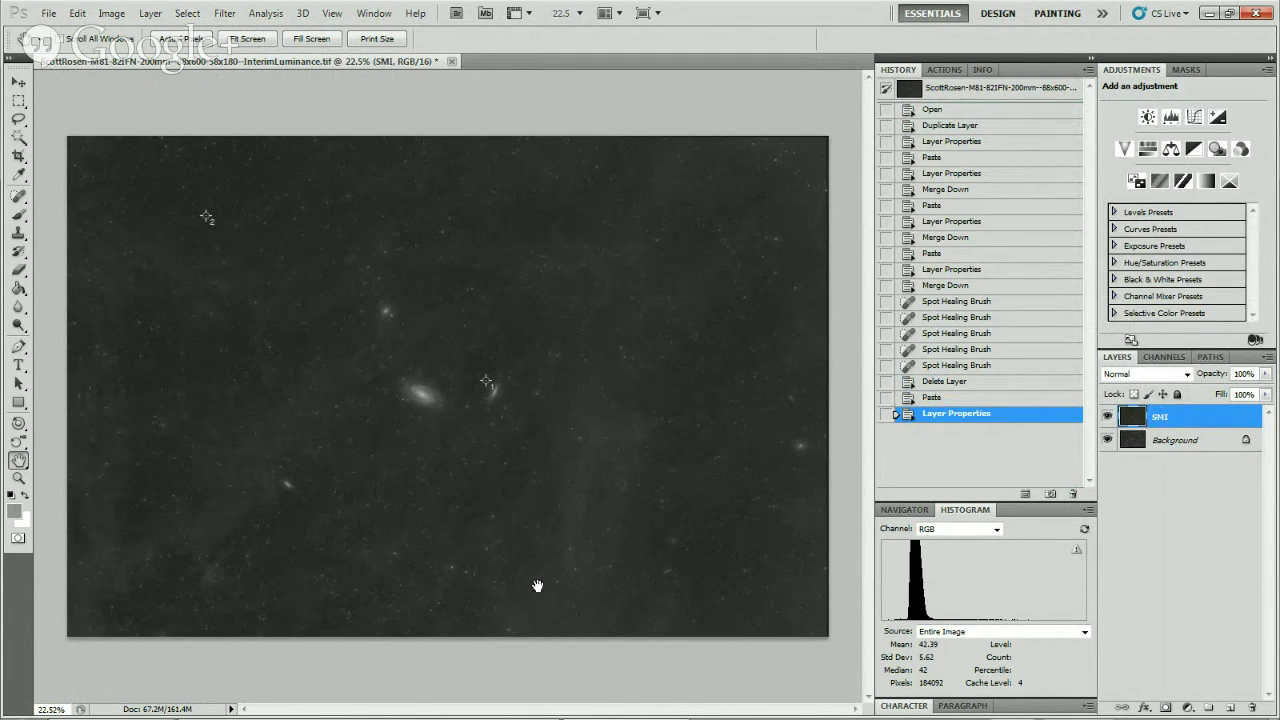
Zoom into the stars, apply Dust & Scratches at radius 10 after comparing previews, then fit on screen.
left_click(18, 480)
left_click_drag(123, 232, 258, 348)
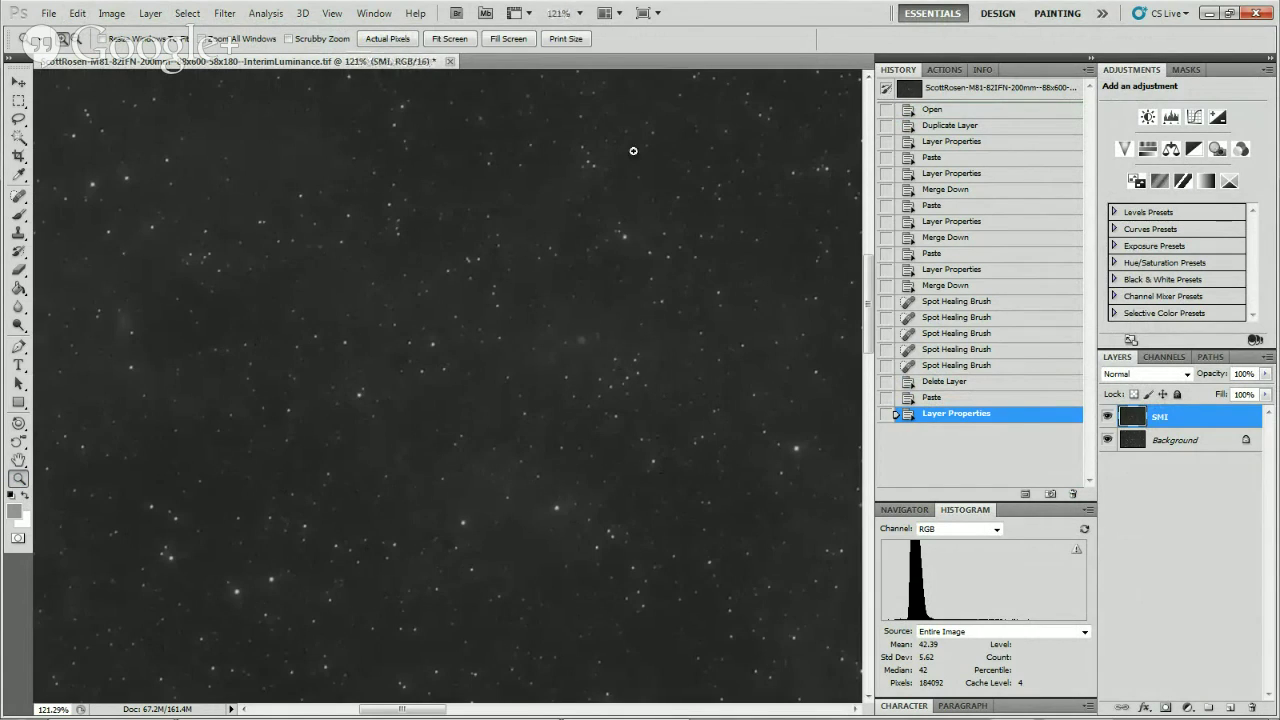
left_click(223, 15)
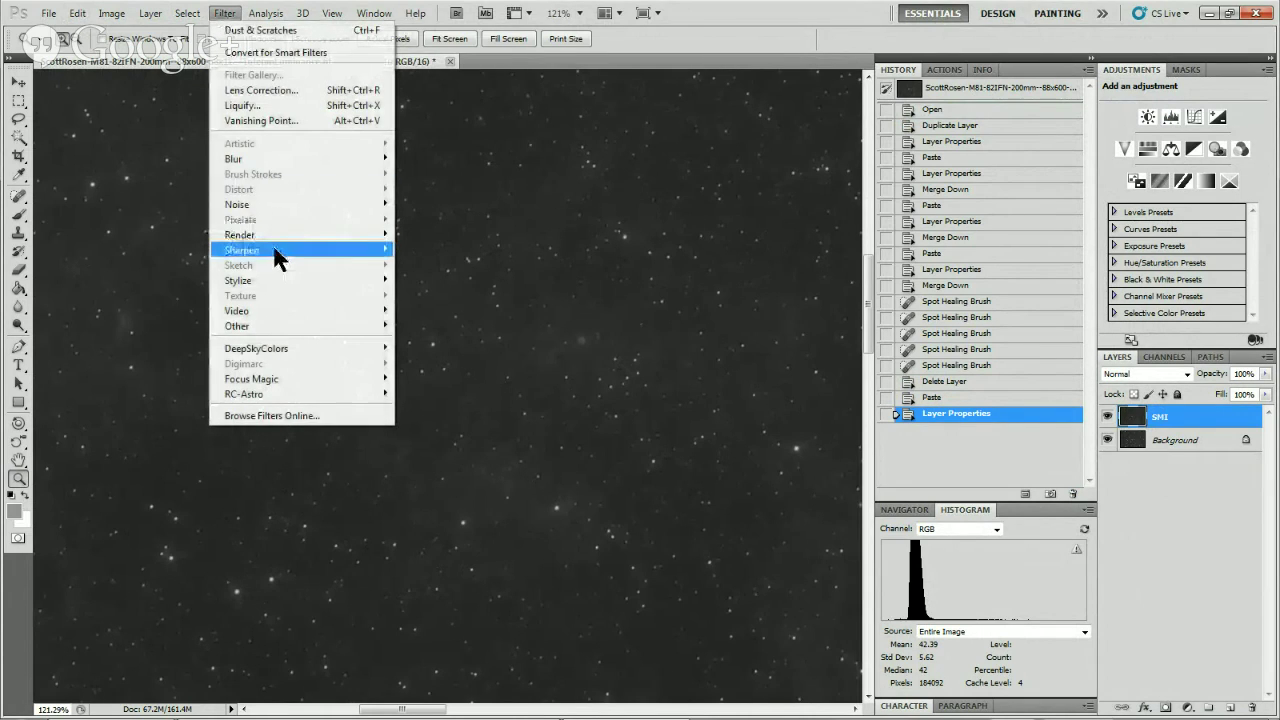
mouse_move(280, 257)
mouse_move(366, 205)
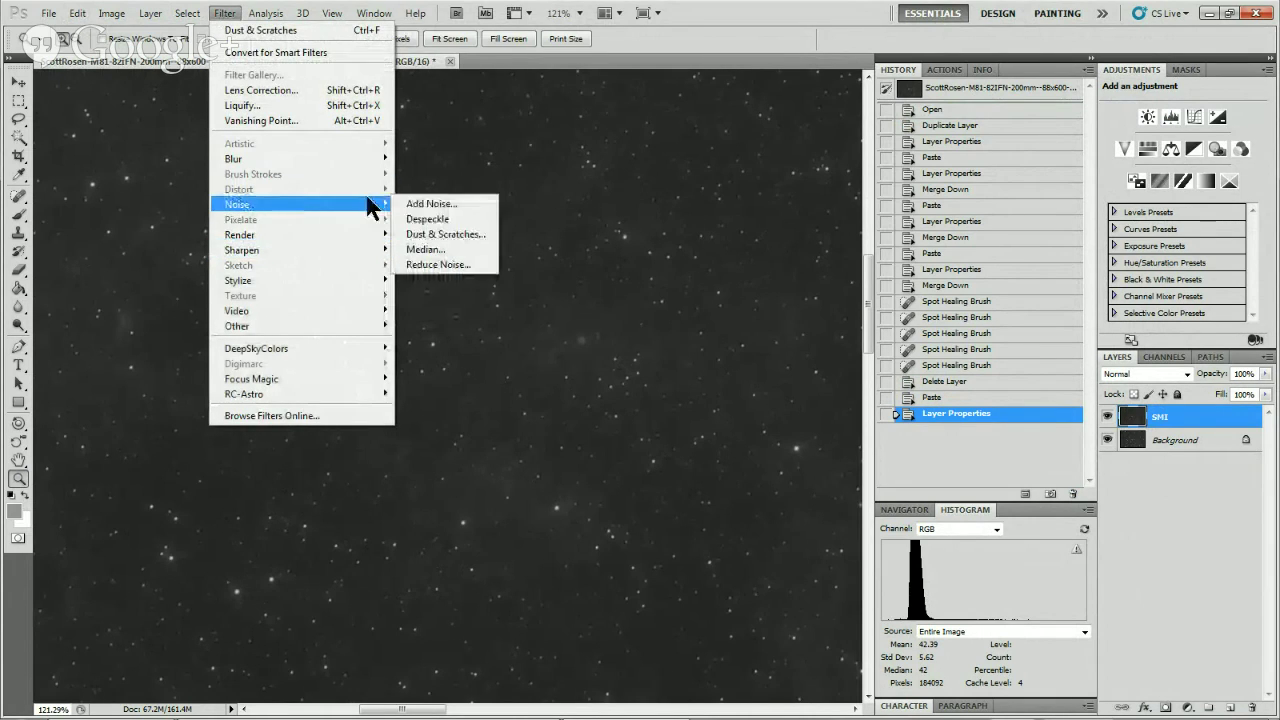
left_click(447, 238)
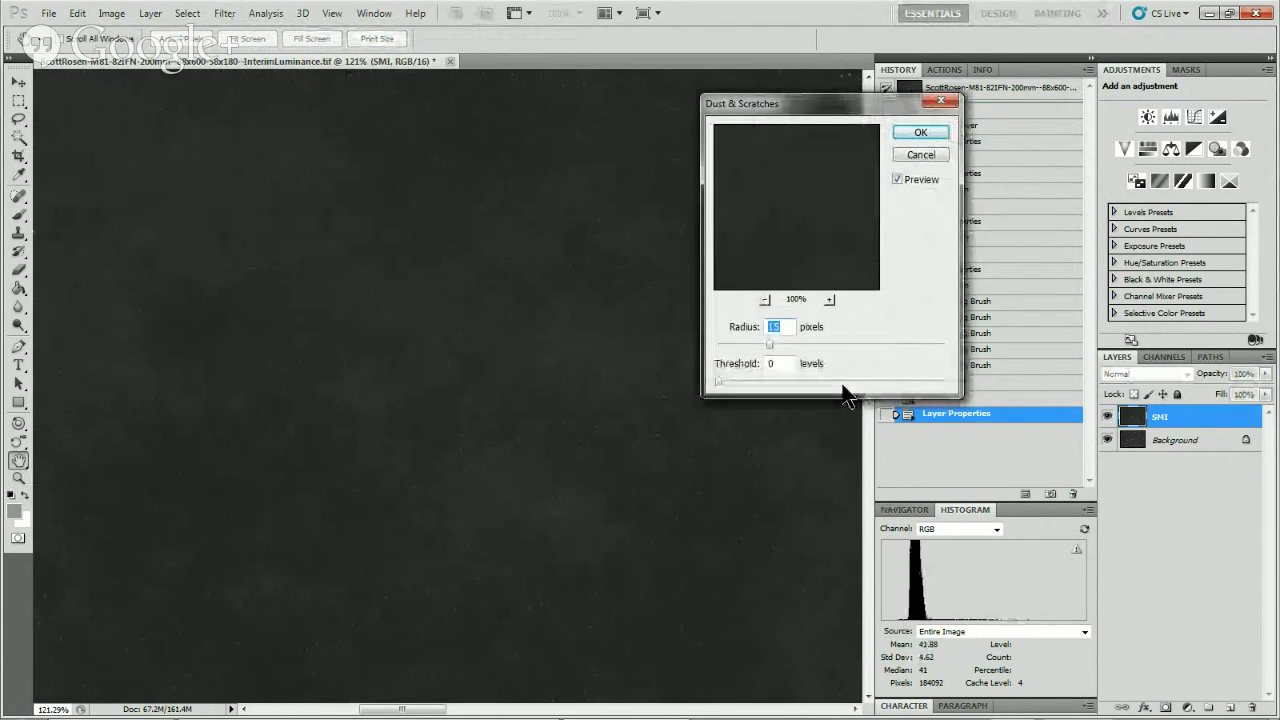
type("10")
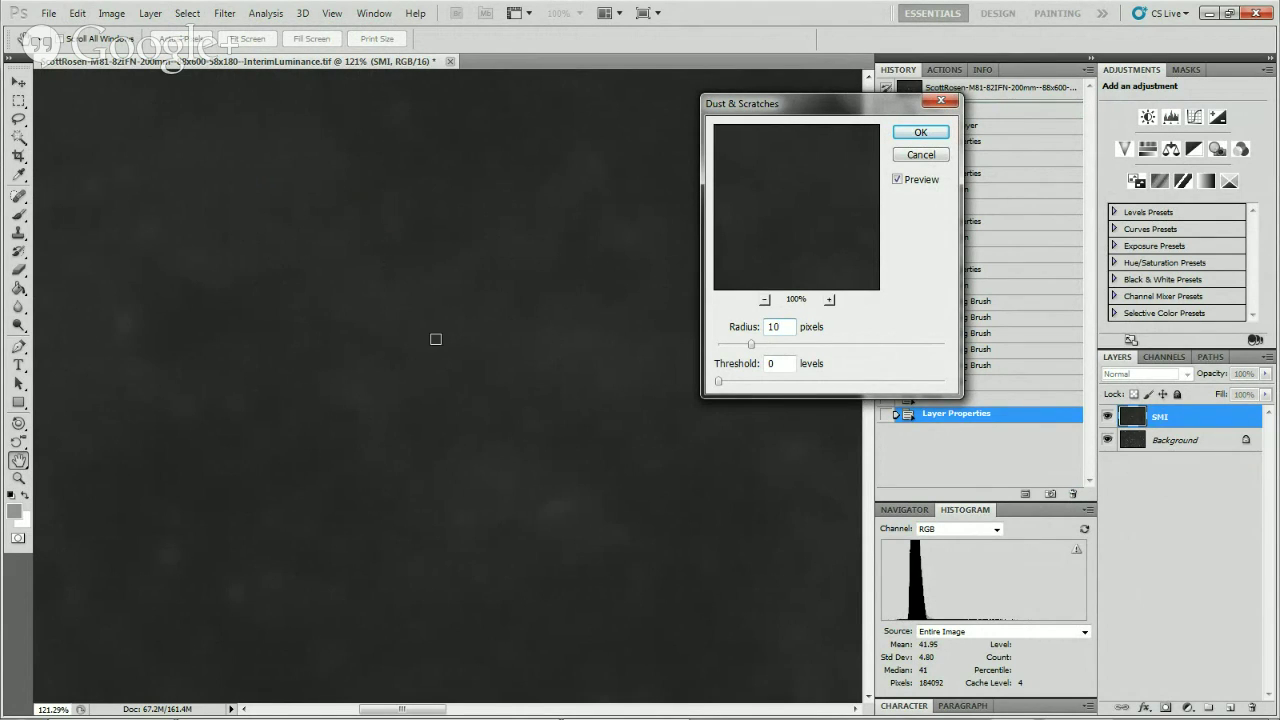
left_click(899, 178)
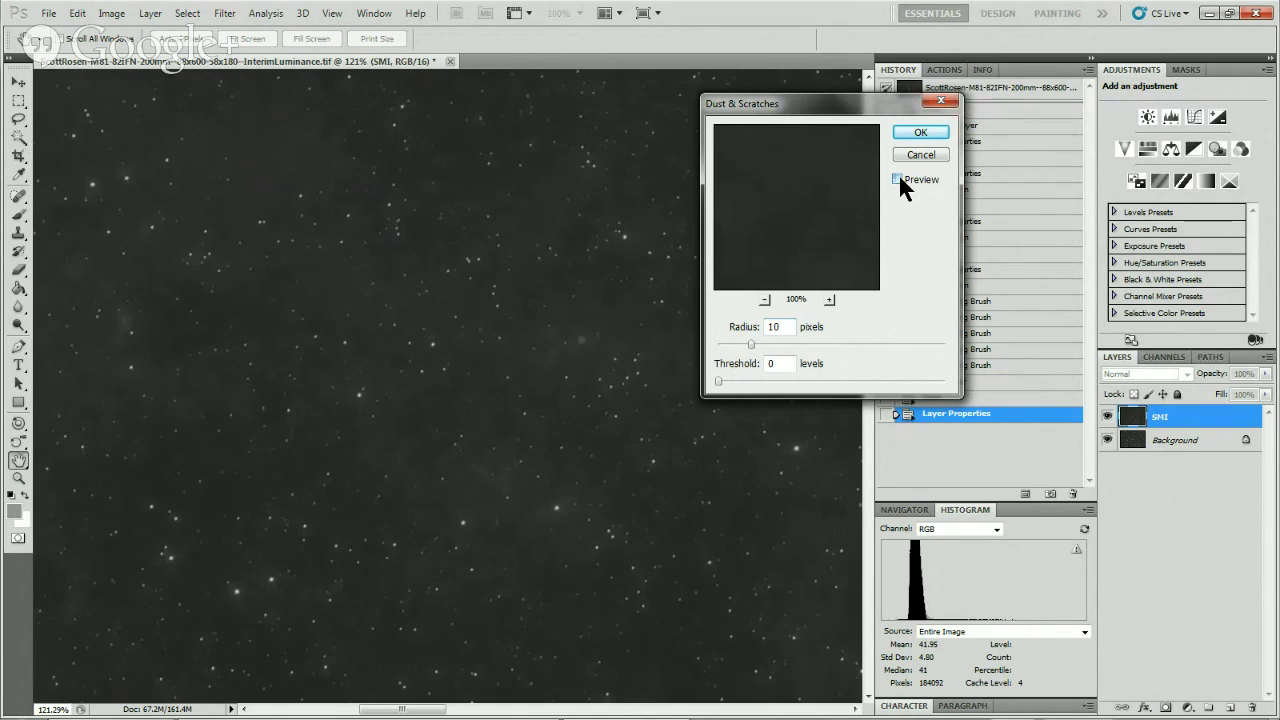
left_click(899, 179)
left_click(920, 133)
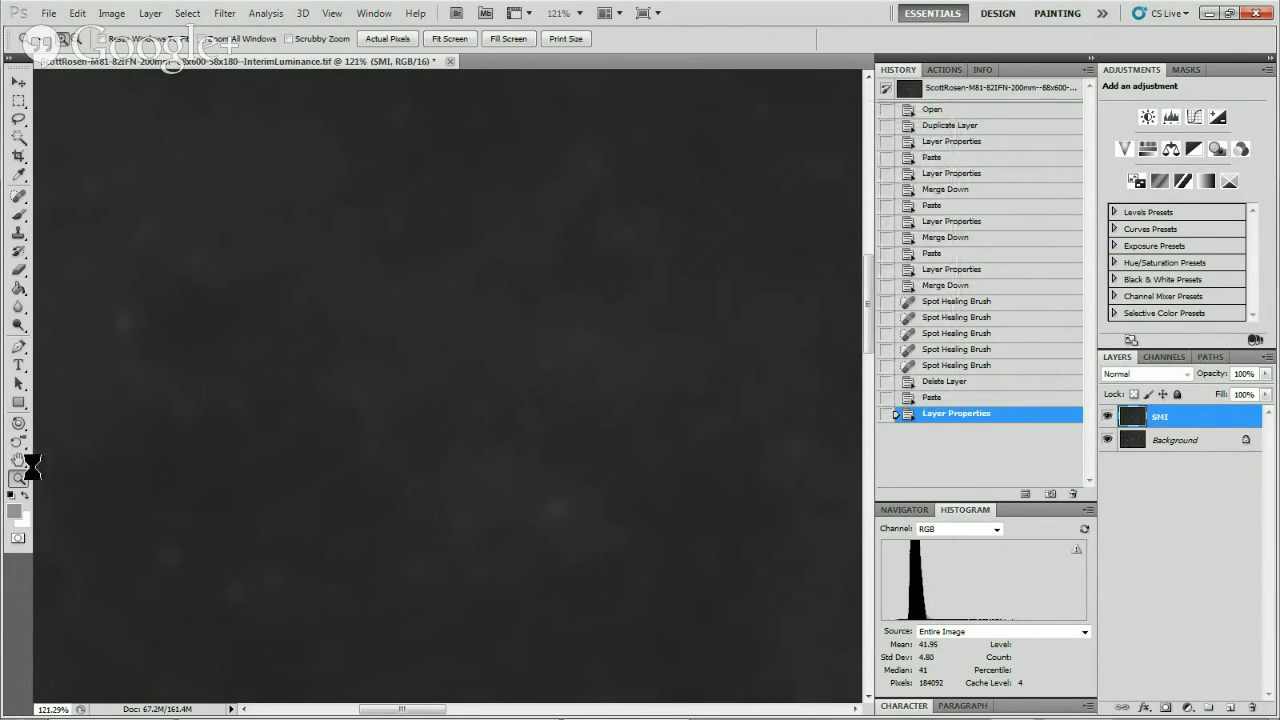
double_click(18, 460)
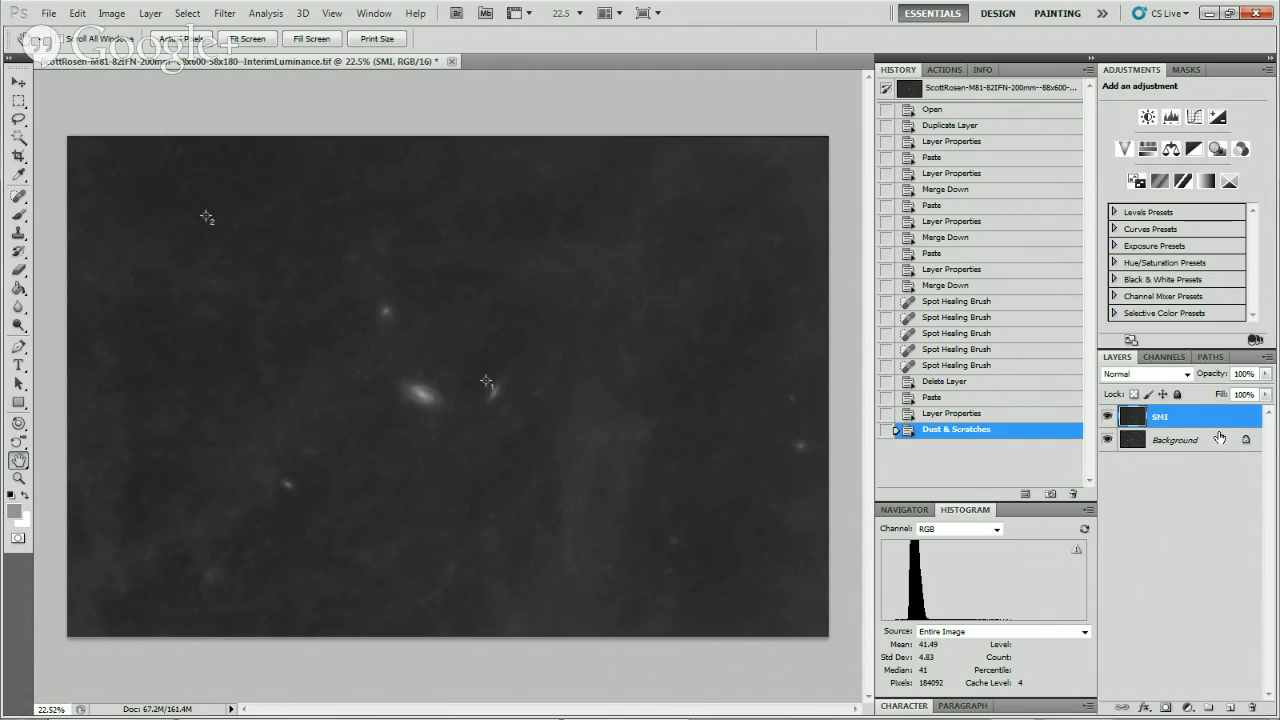
Set the SMI layer to Screen blending and give it a Reveal All layer mask.
left_click(1185, 372)
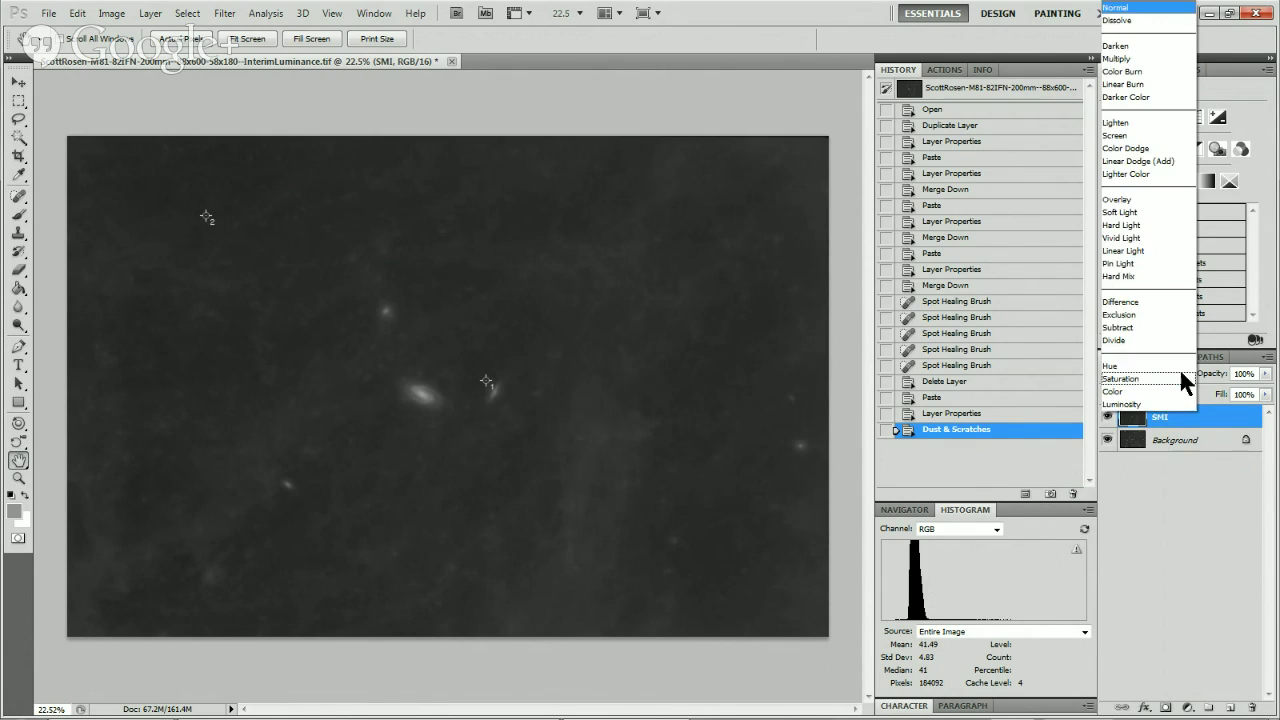
left_click(1158, 136)
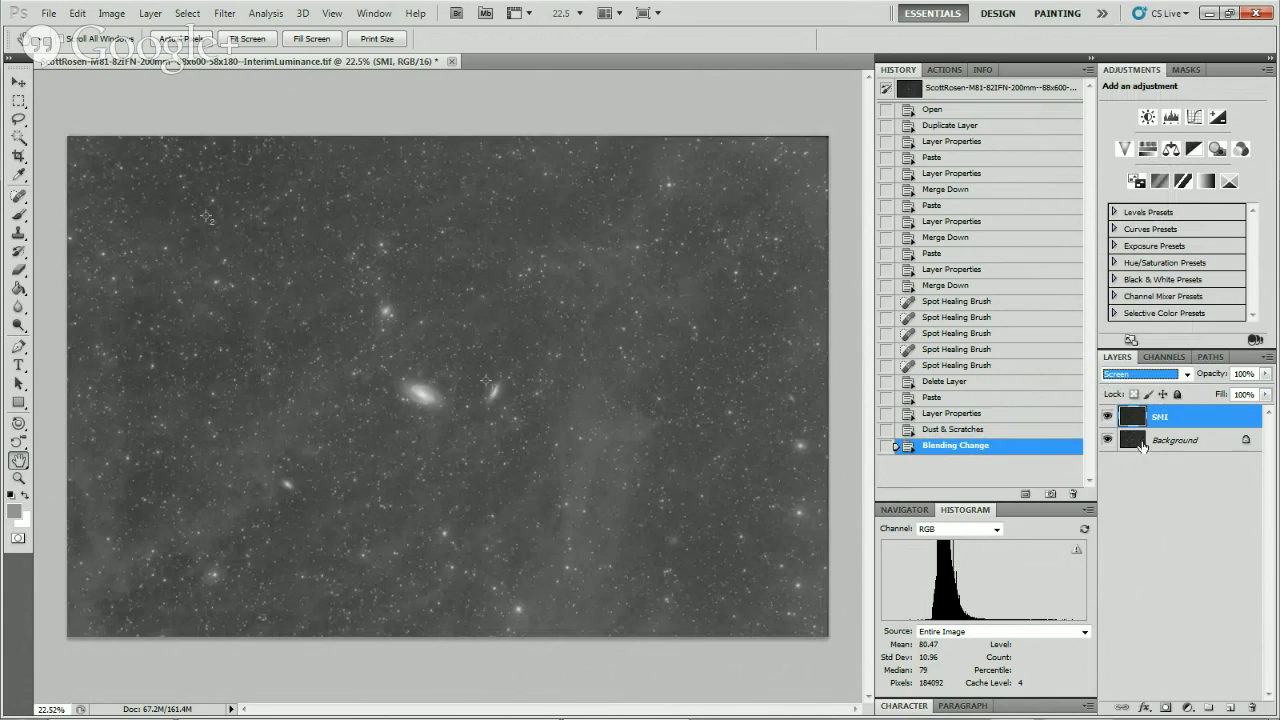
left_click(150, 14)
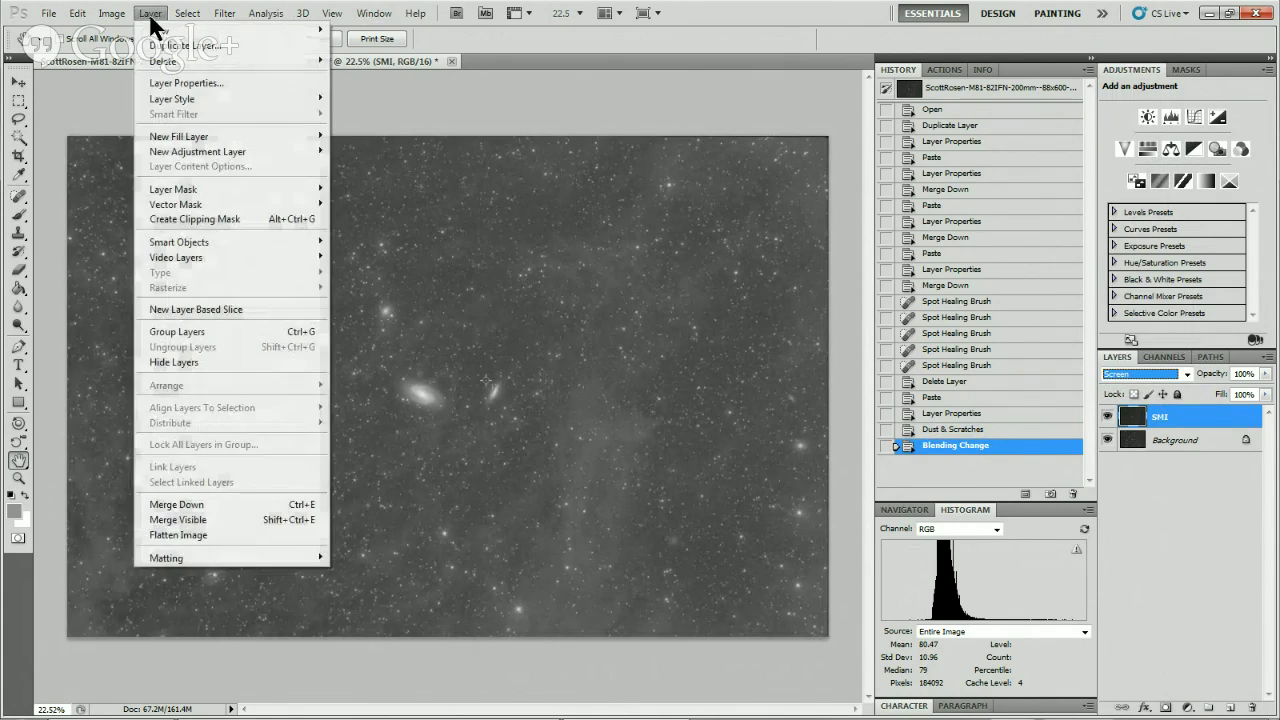
mouse_move(249, 193)
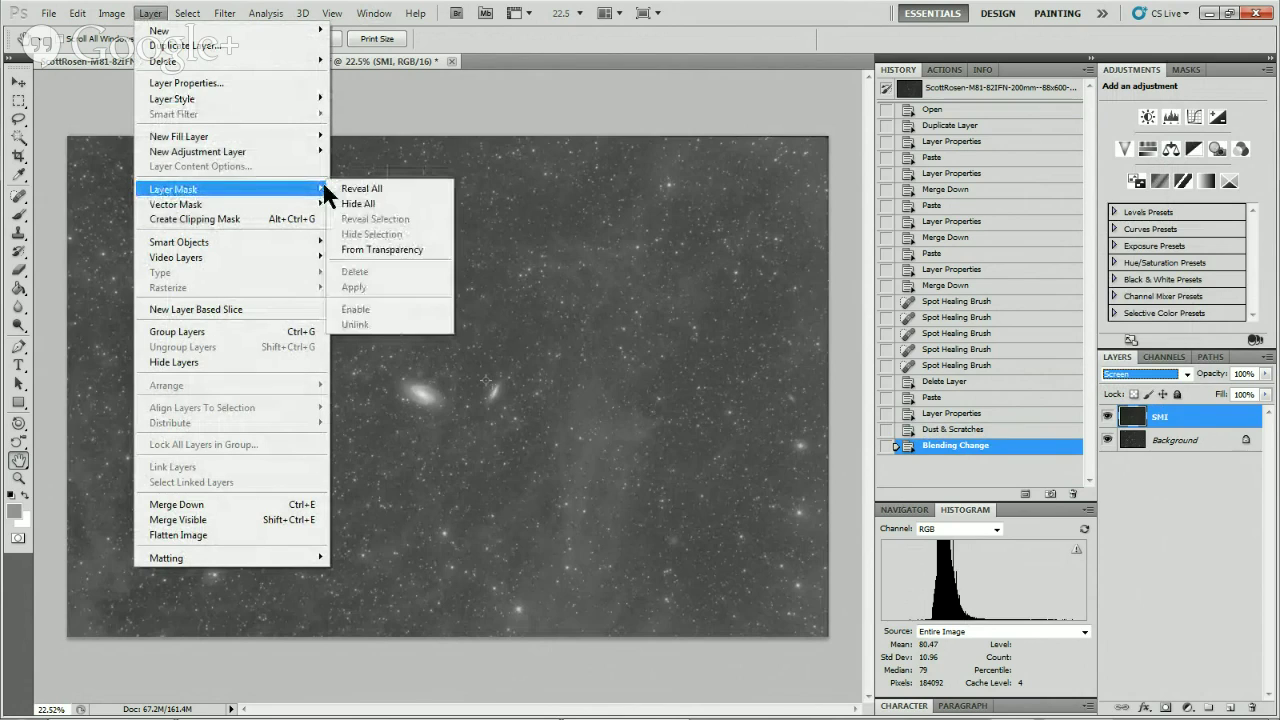
left_click(362, 189)
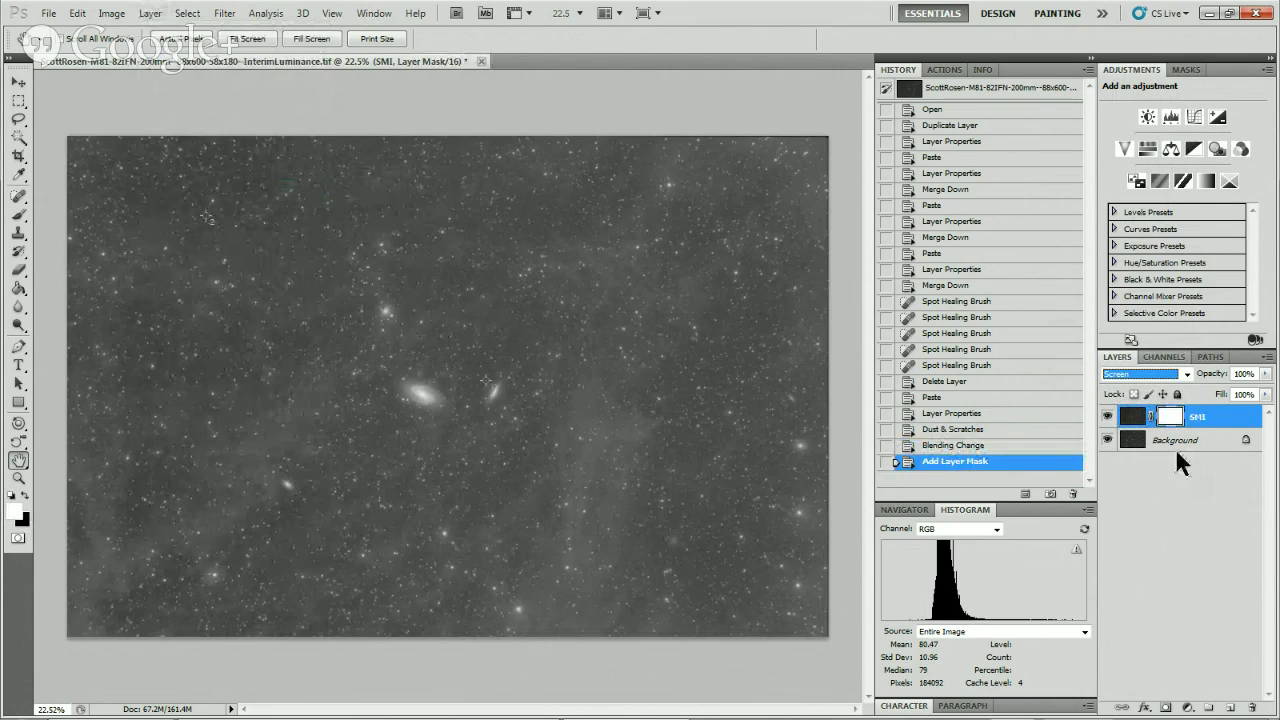
Select all of the Background layer and copy it.
left_click(1150, 442)
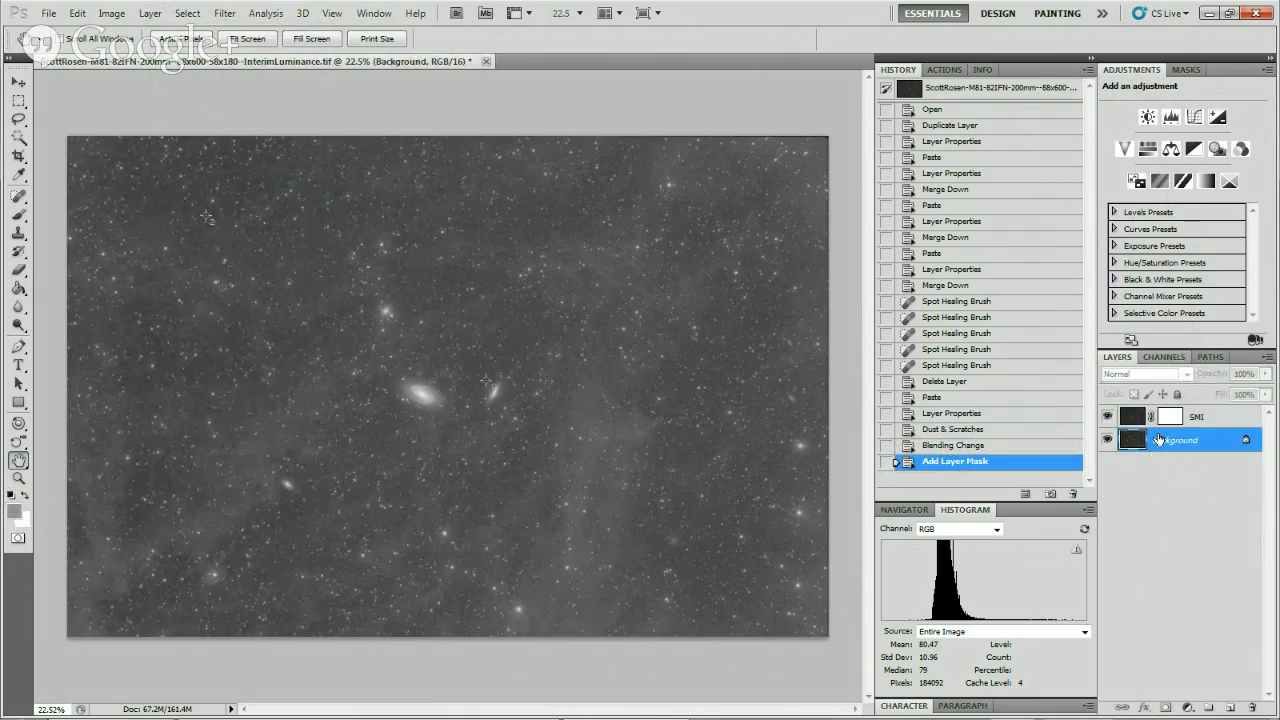
left_click(189, 14)
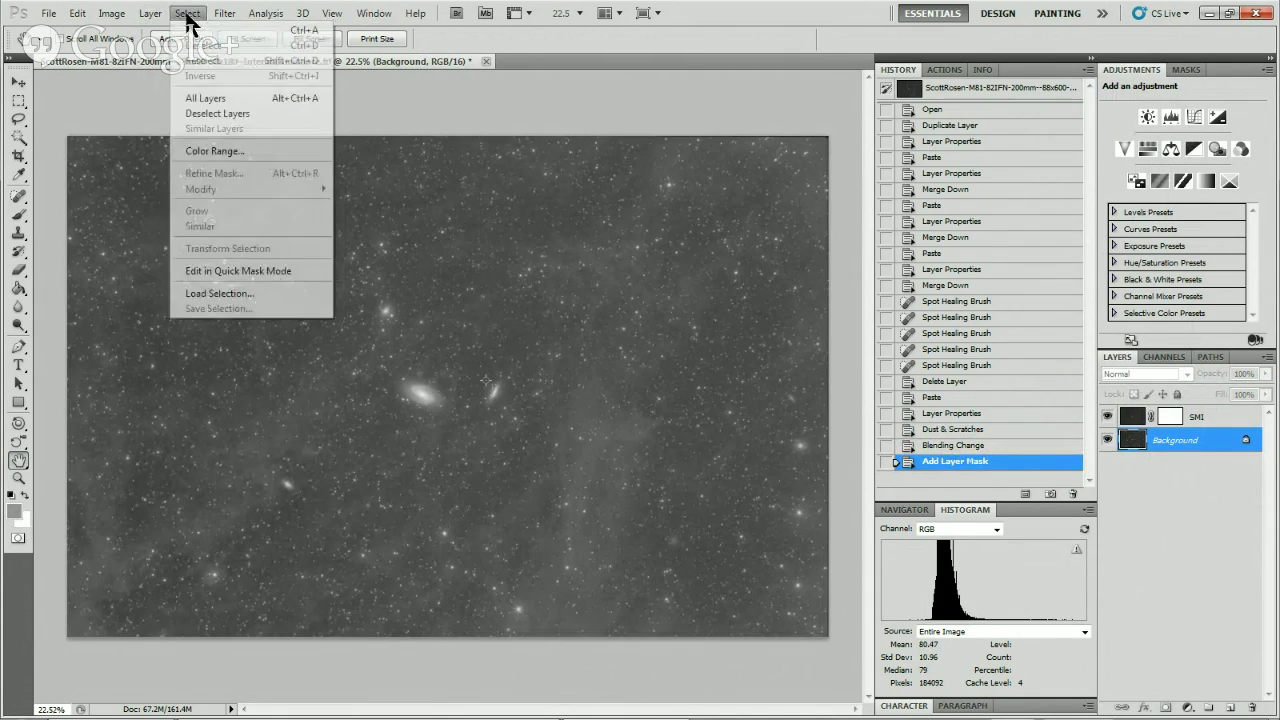
left_click(192, 31)
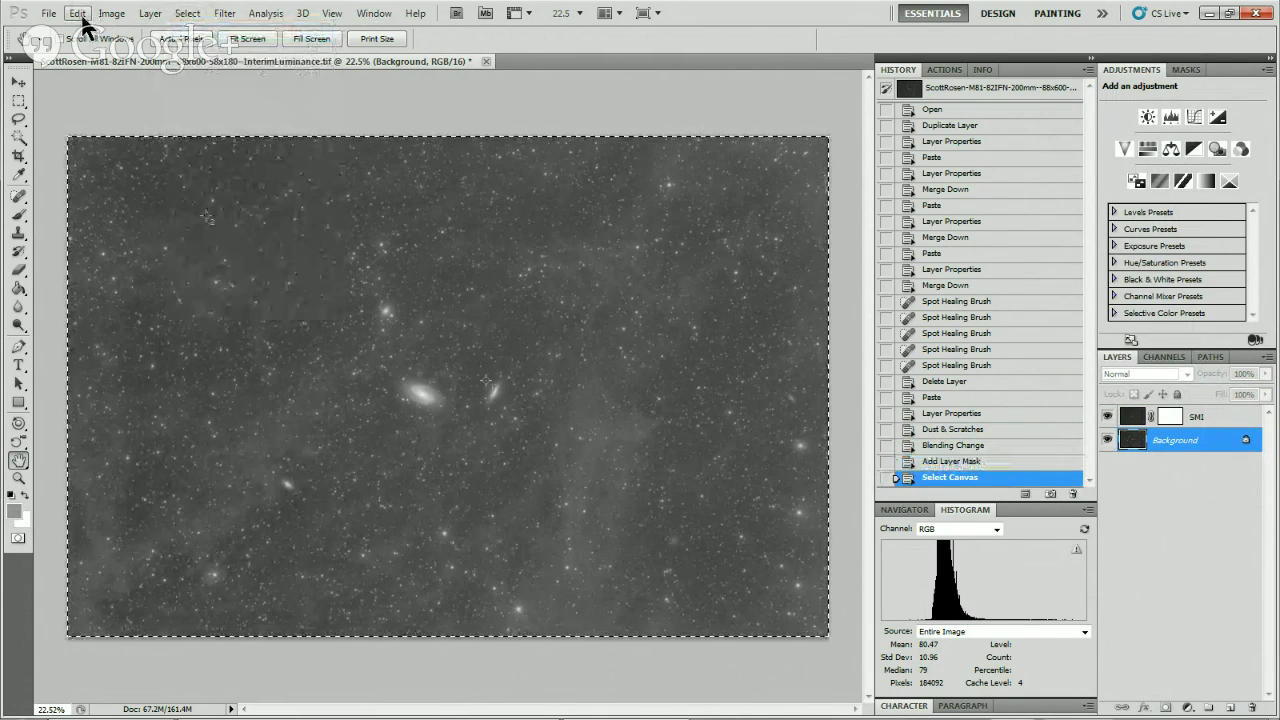
left_click(79, 14)
left_click(91, 120)
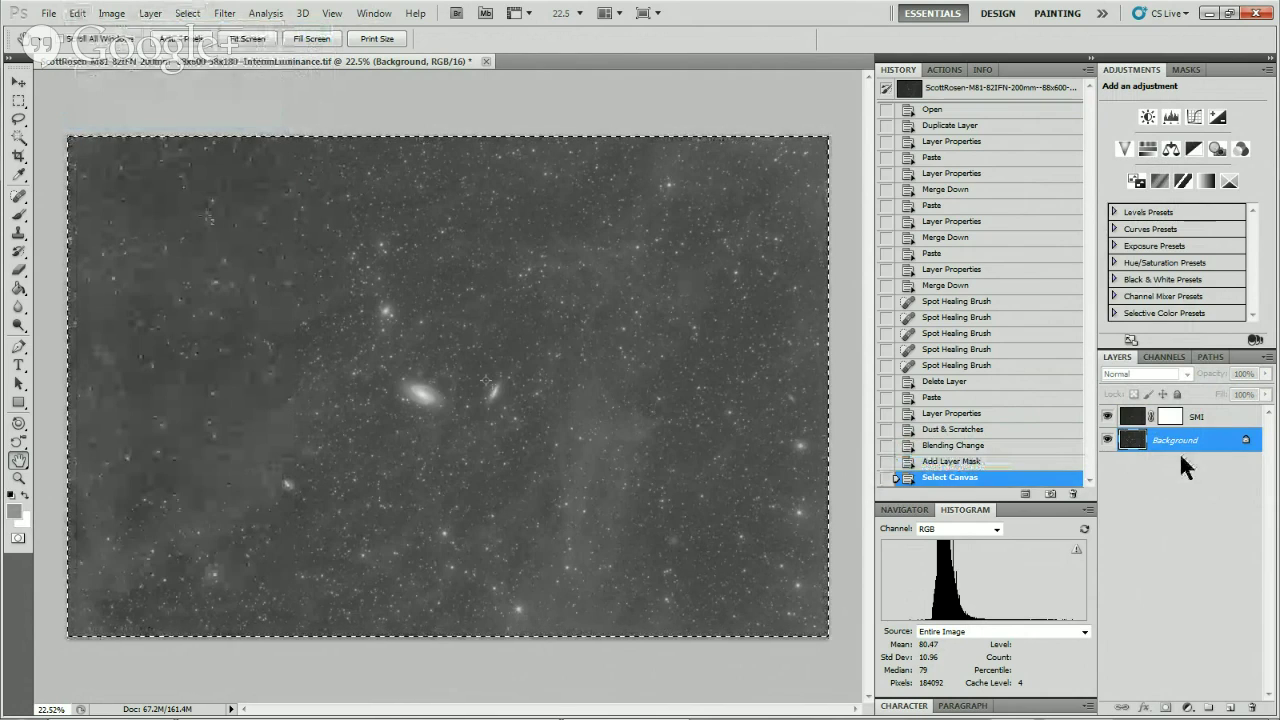
Show the SMI layer mask on its own and paste the Background image into it.
left_click(1178, 416)
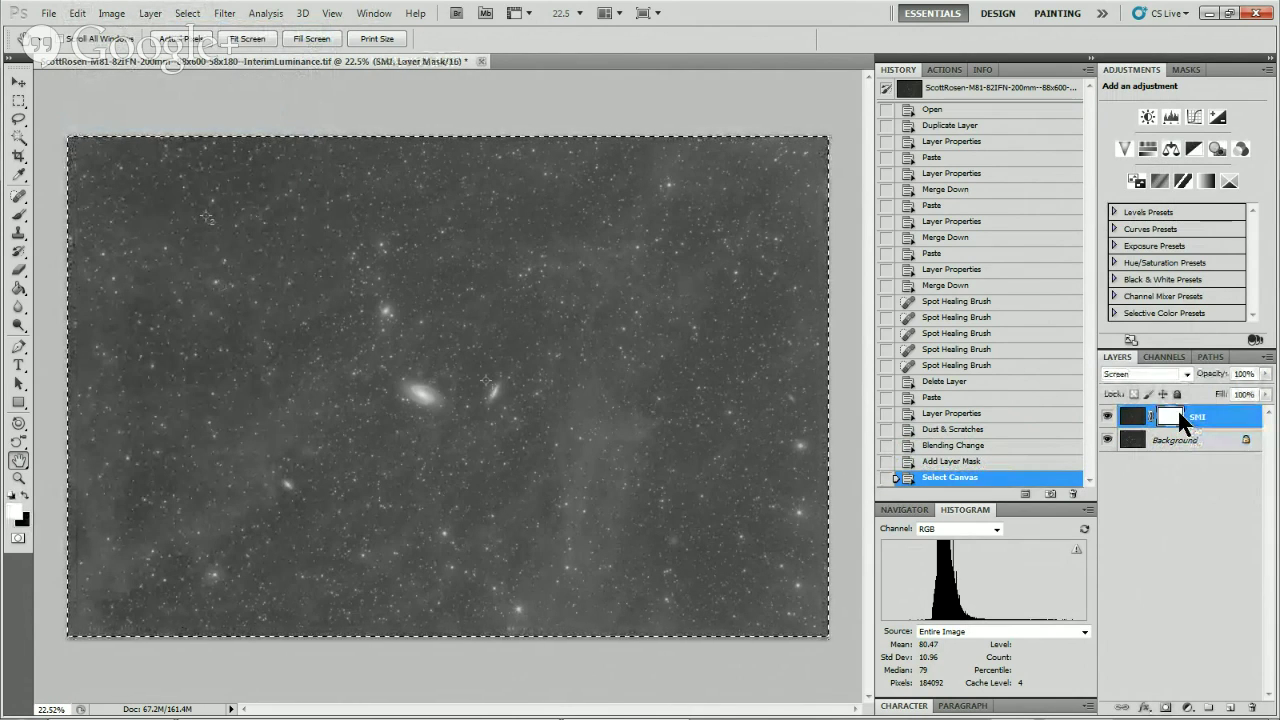
left_click(1177, 415, "alt")
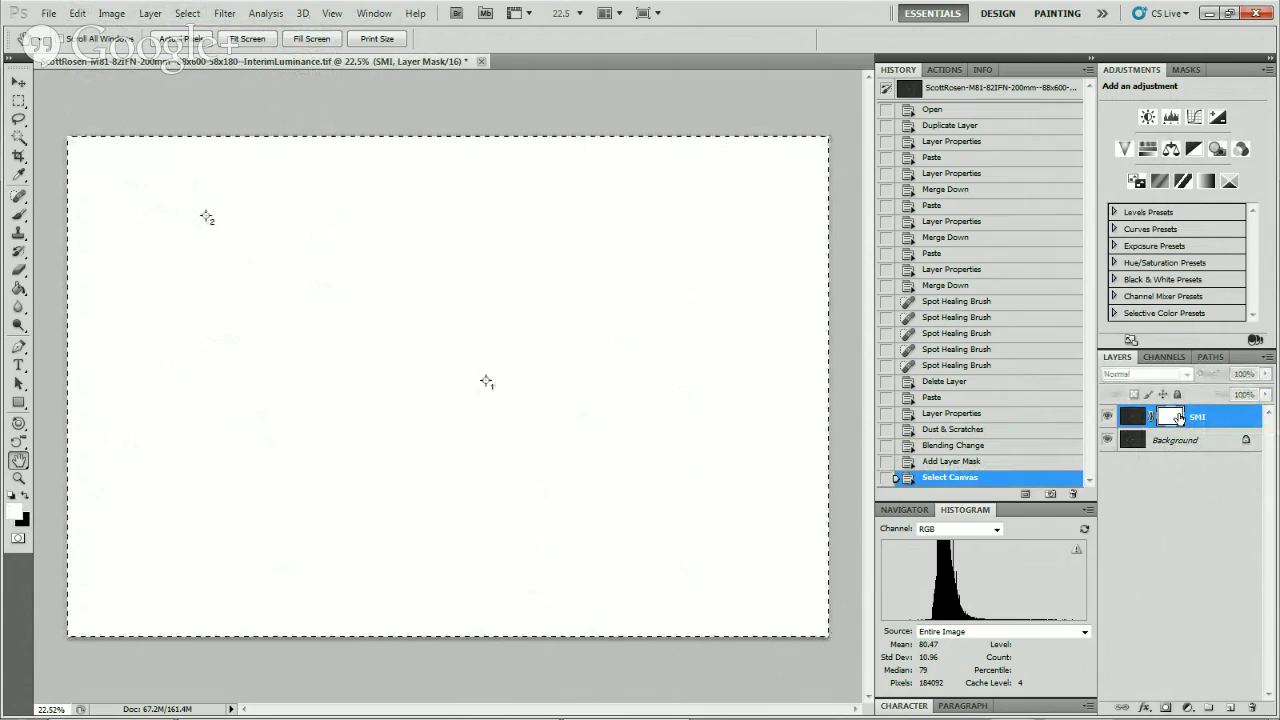
left_click(77, 13)
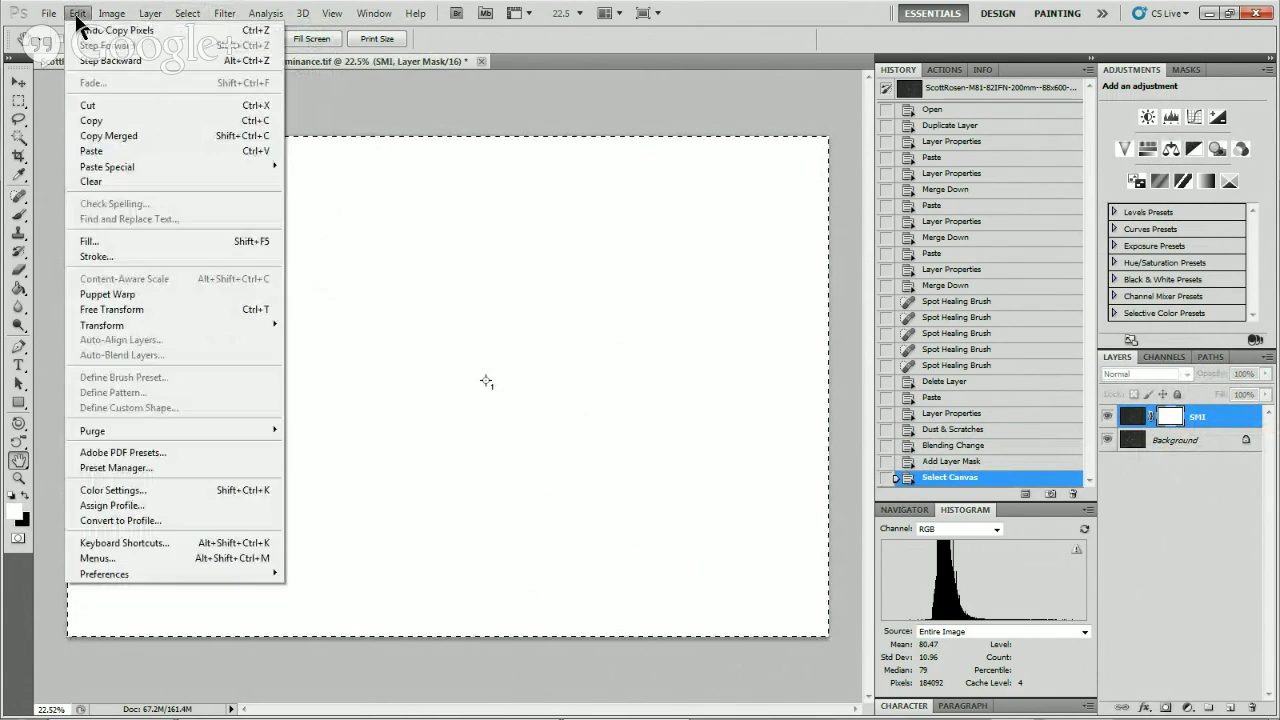
left_click(143, 151)
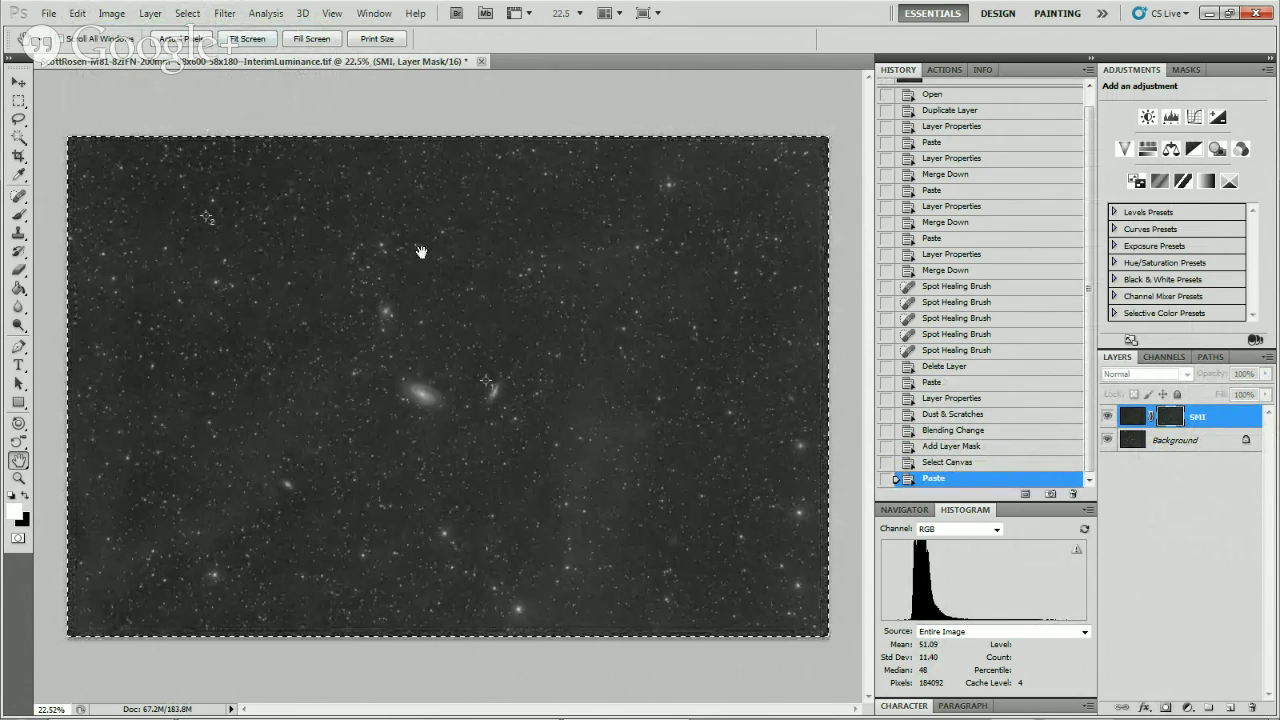
Apply a 2.0-pixel Gaussian Blur to the SMI layer mask with Preview on.
left_click(222, 16)
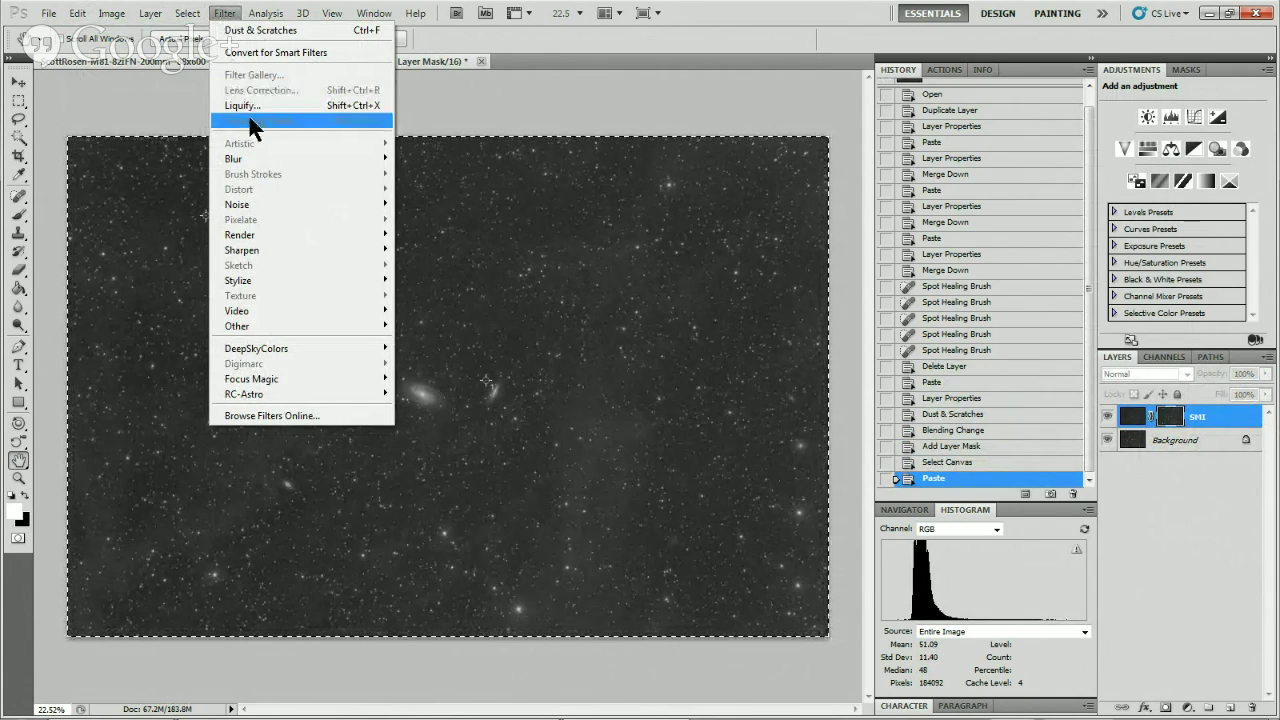
mouse_move(257, 160)
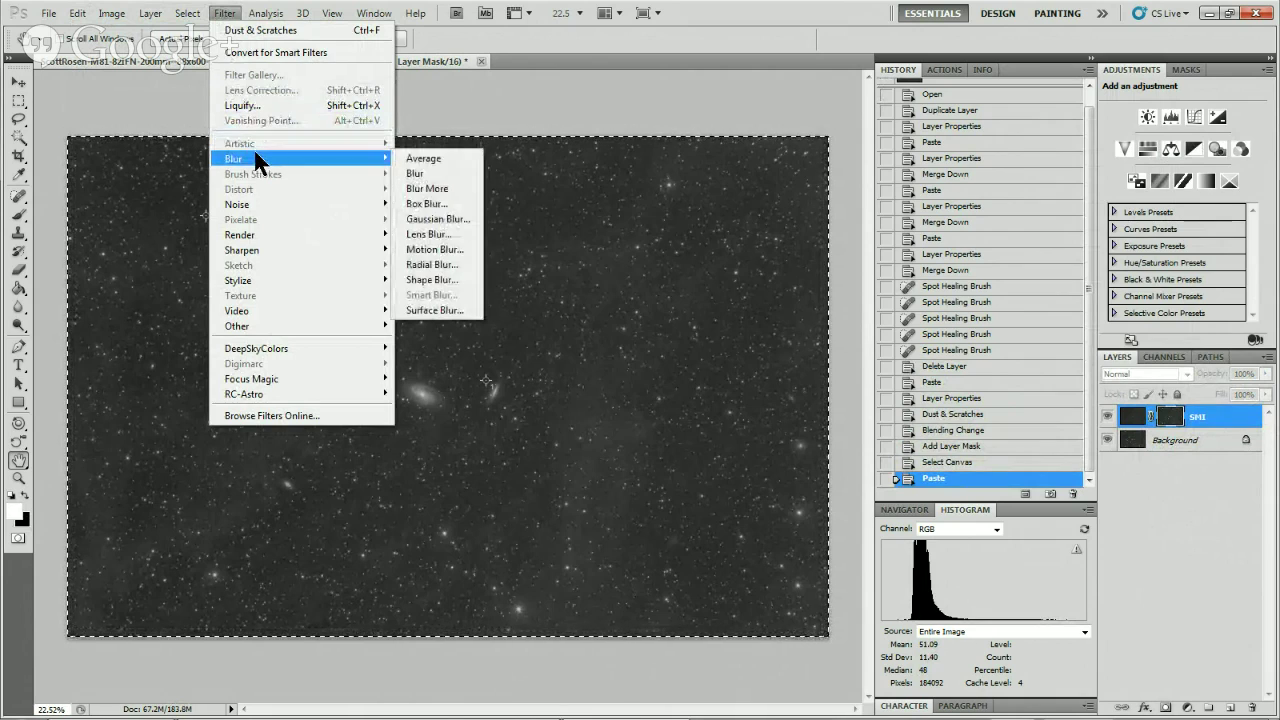
left_click(440, 219)
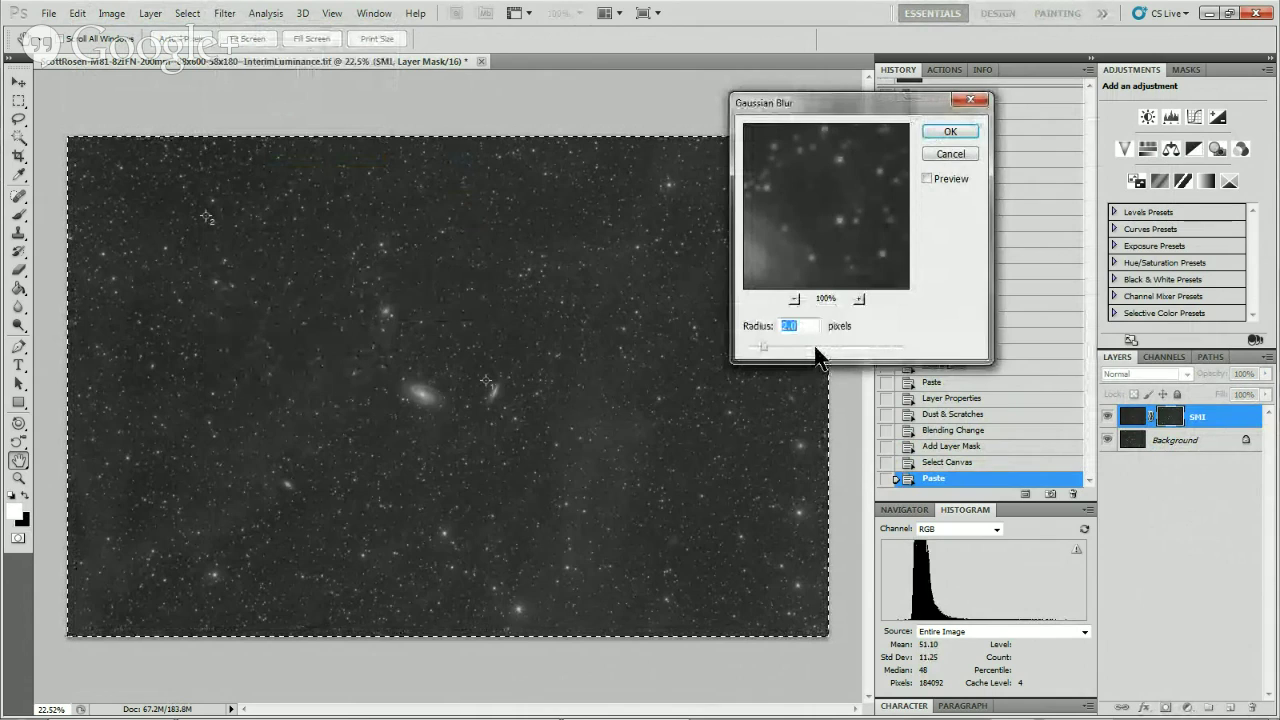
left_click(928, 178)
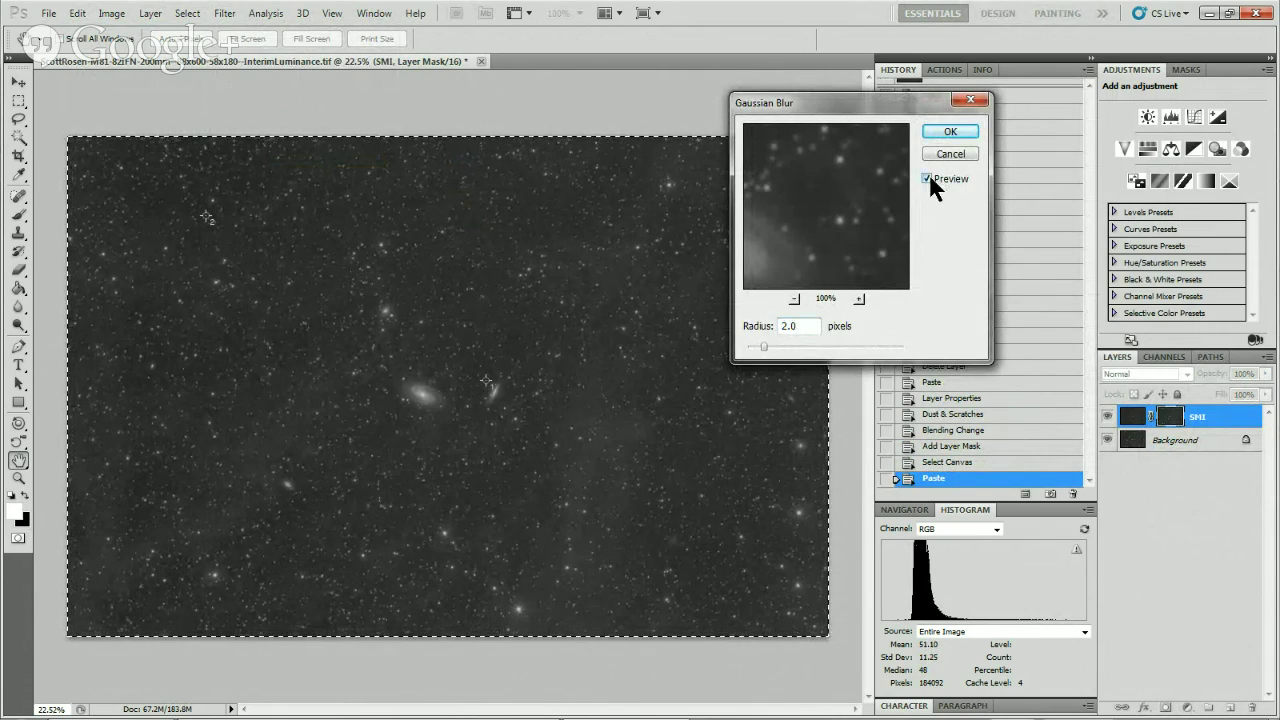
left_click(967, 128)
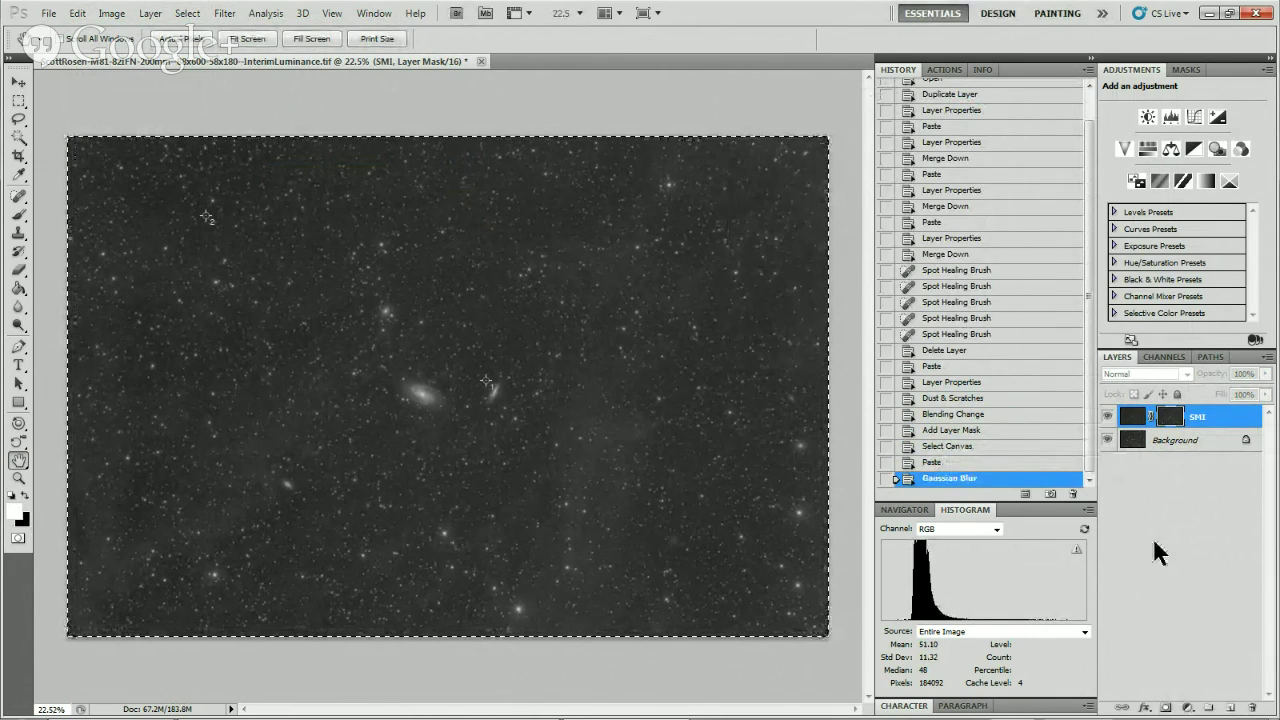
Zoom in on M81, compare the mask before and after the blur in History, then fit the image.
left_click(18, 478)
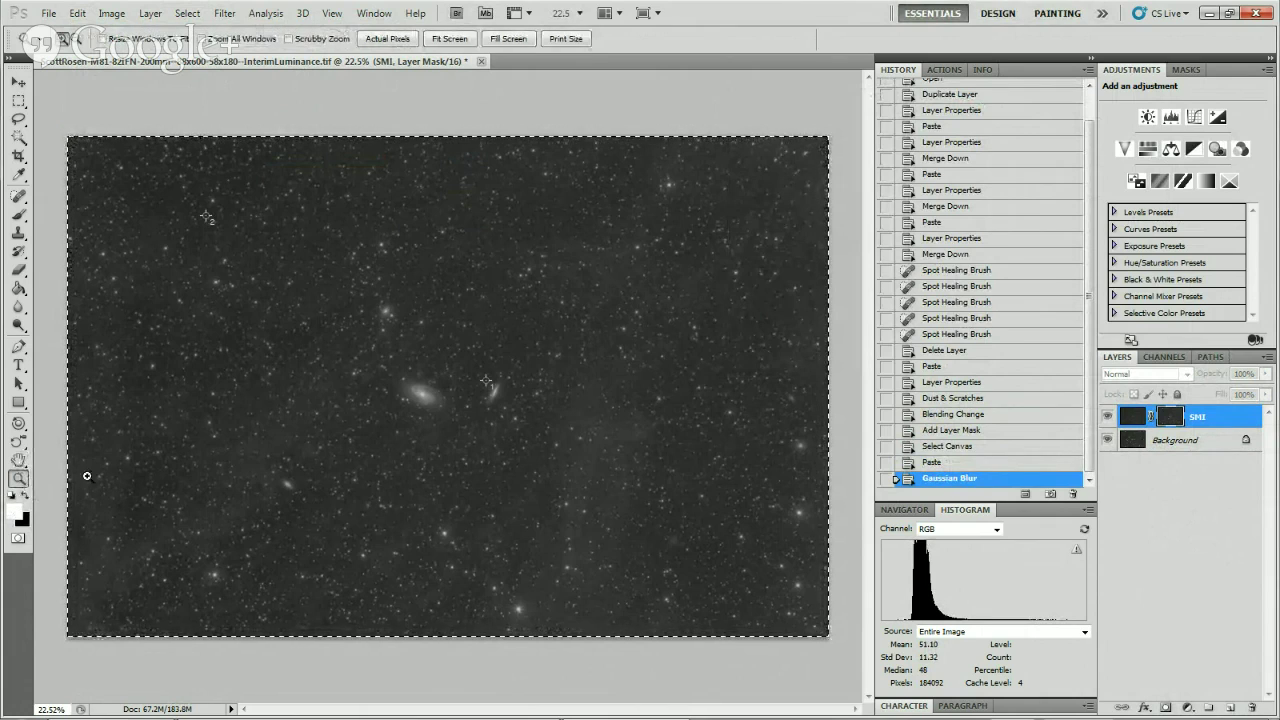
left_click_drag(277, 349, 451, 491)
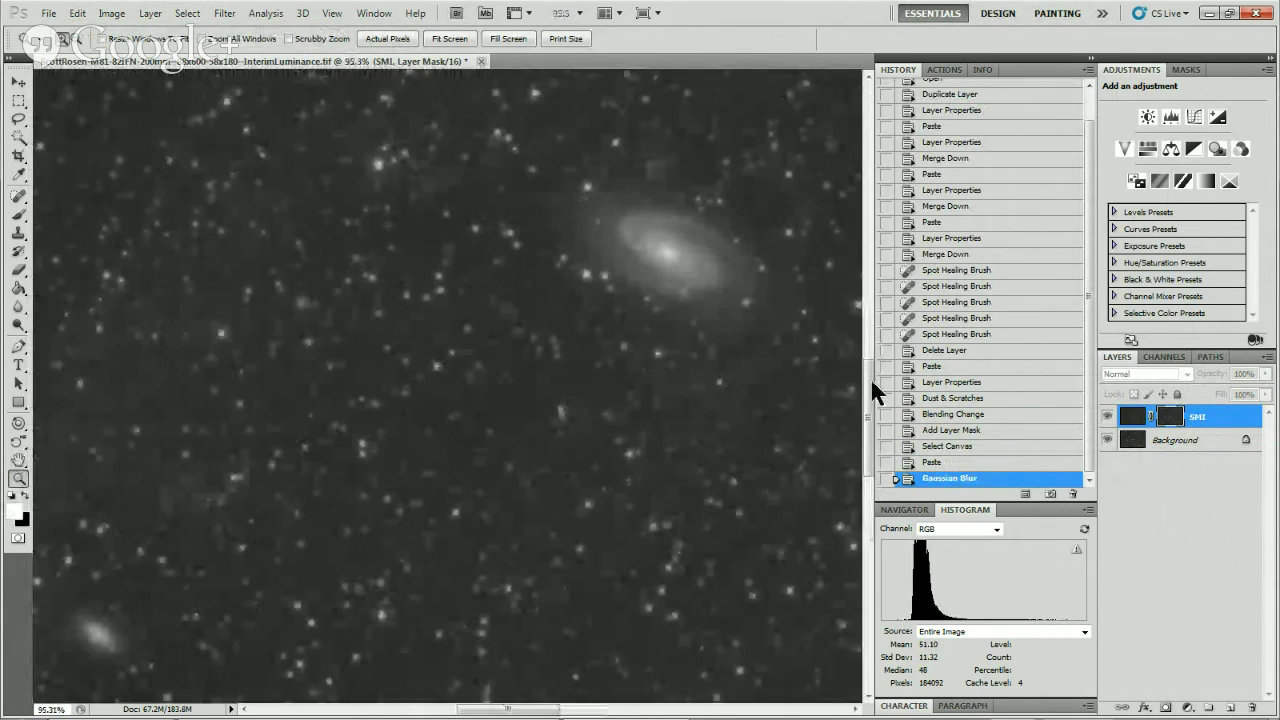
left_click(945, 465)
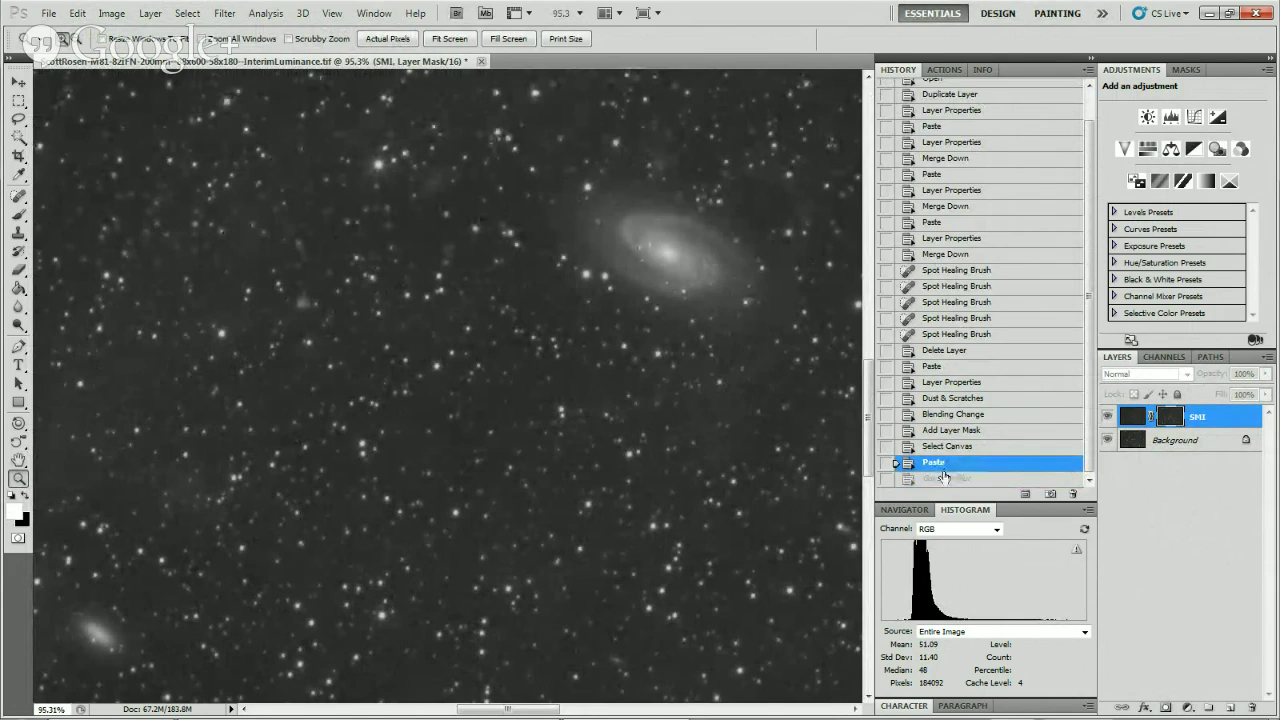
left_click(939, 479)
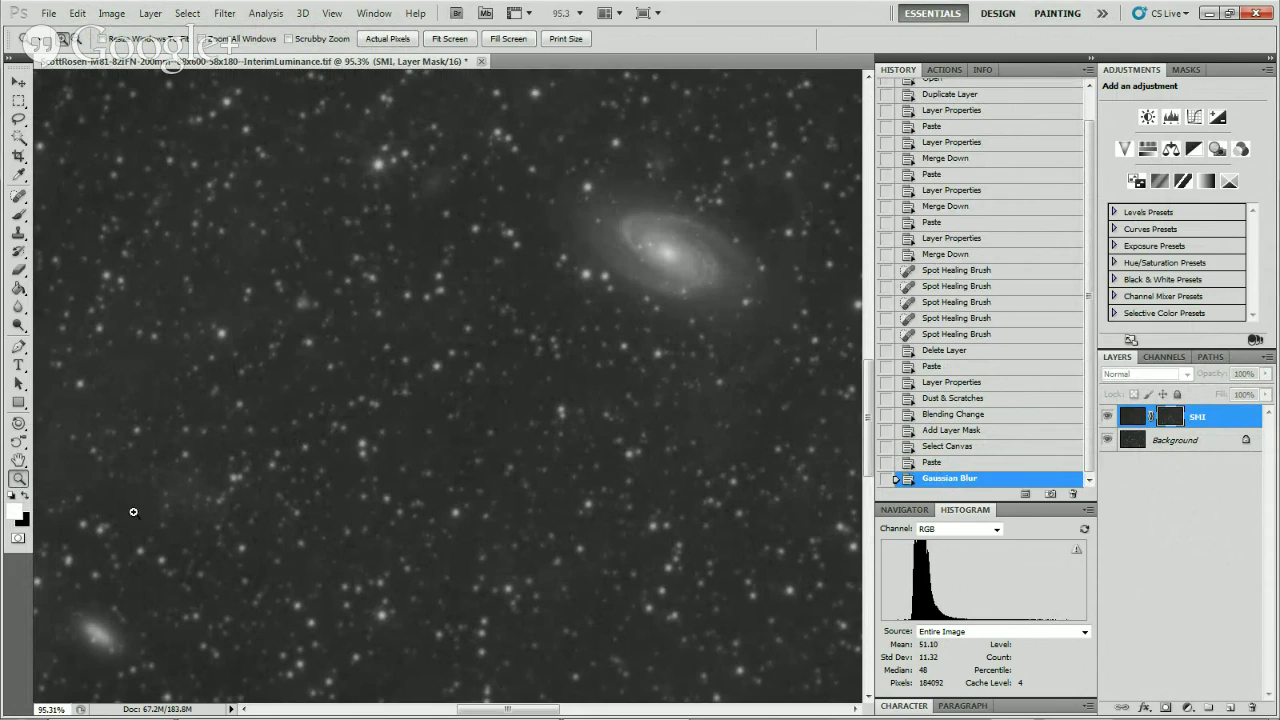
double_click(18, 461)
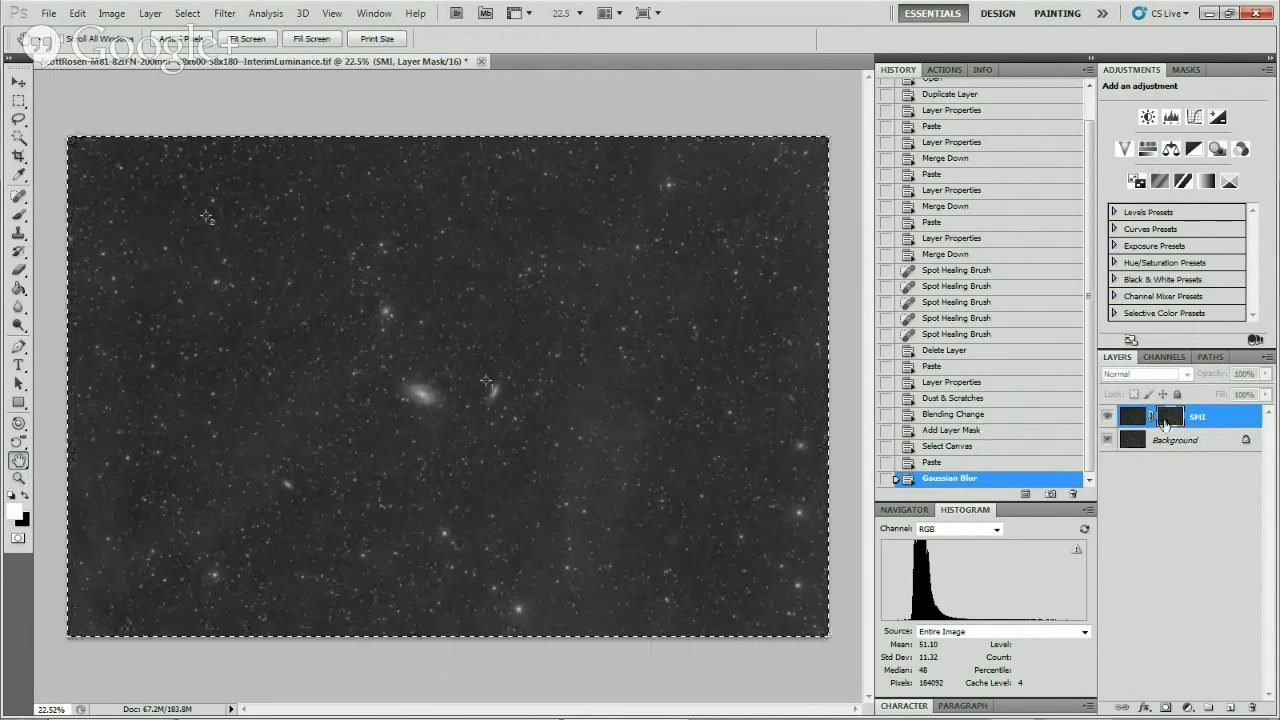
Invert the SMI mask, check the composite, then view the inverted mask alone.
left_click(111, 15)
mouse_move(155, 66)
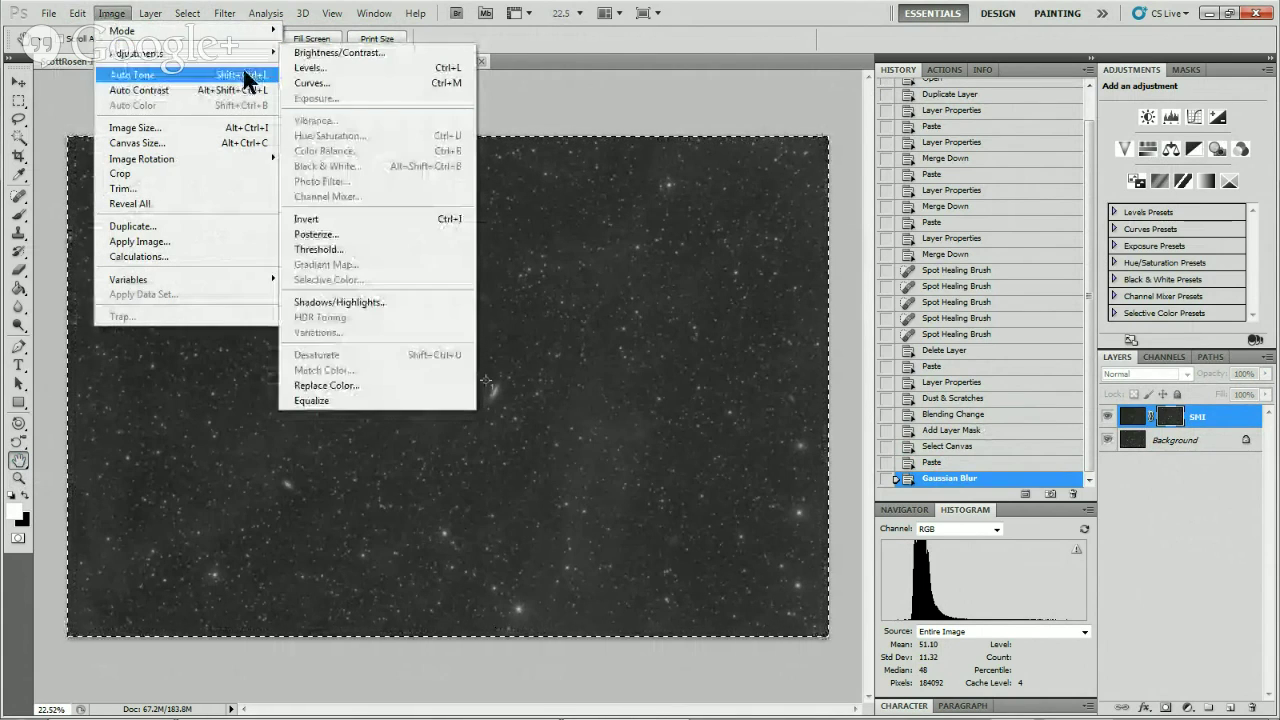
left_click(351, 214)
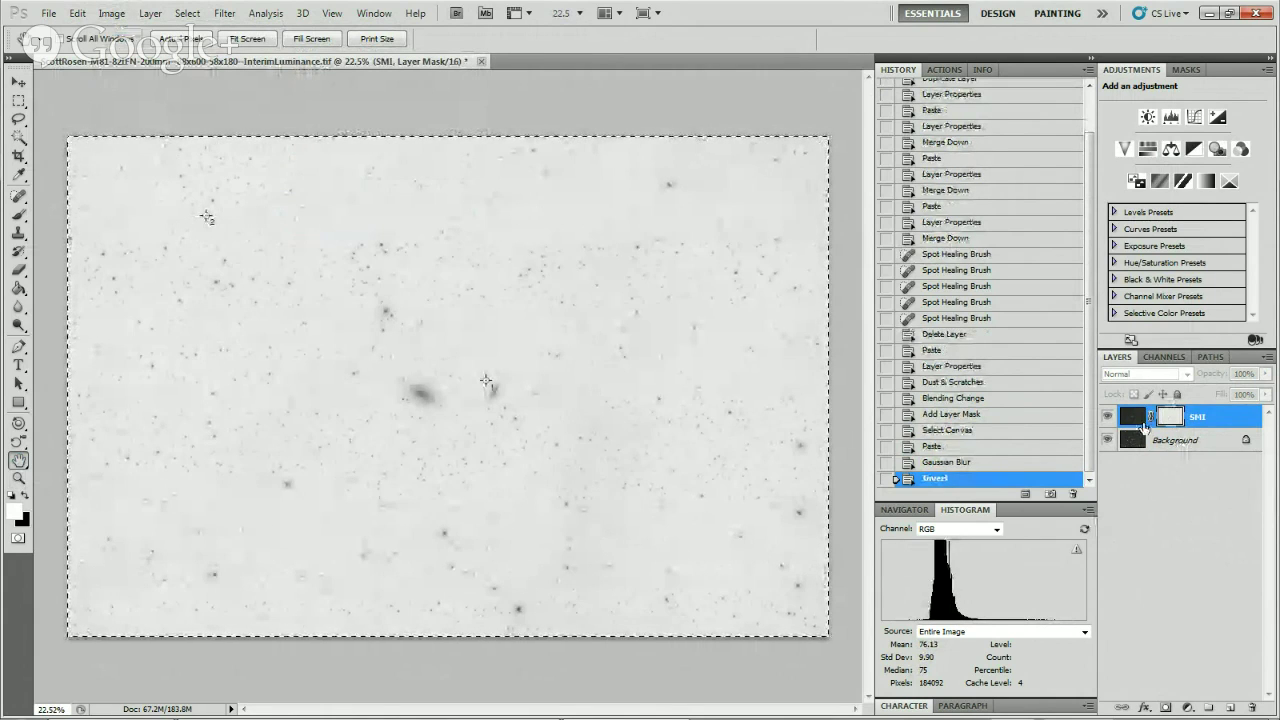
left_click(1134, 418)
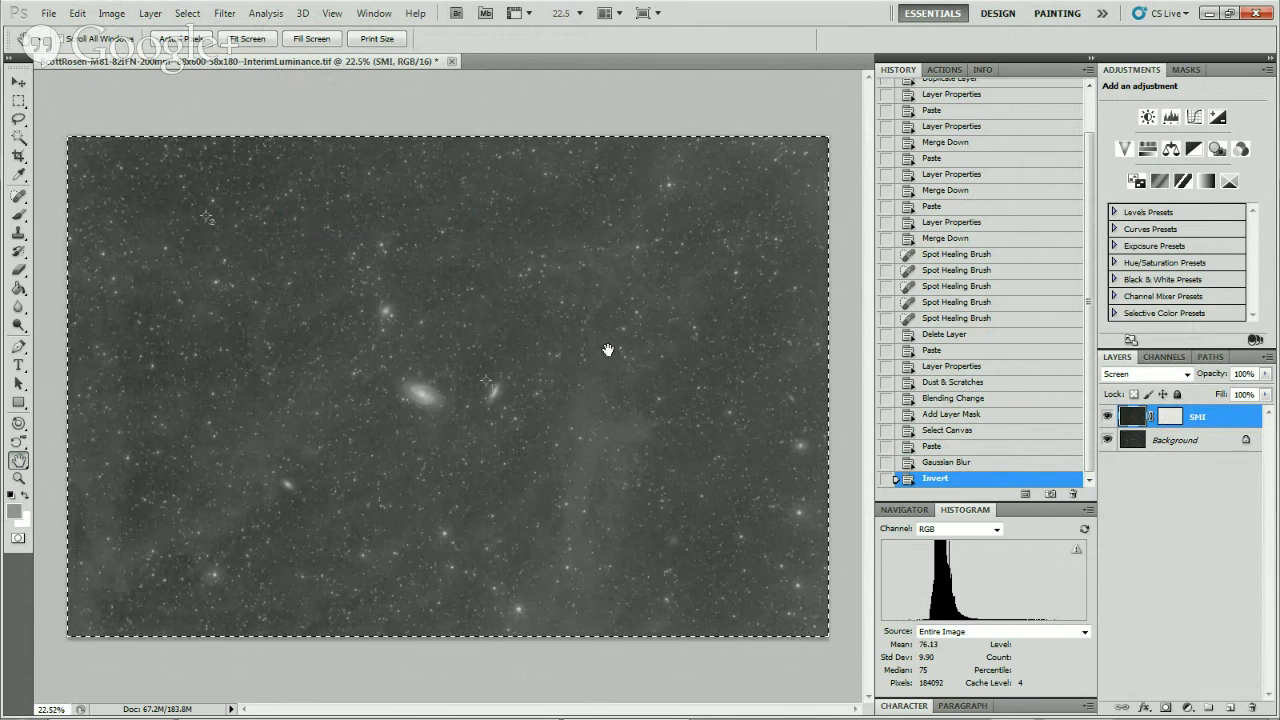
left_click(1169, 421, "alt")
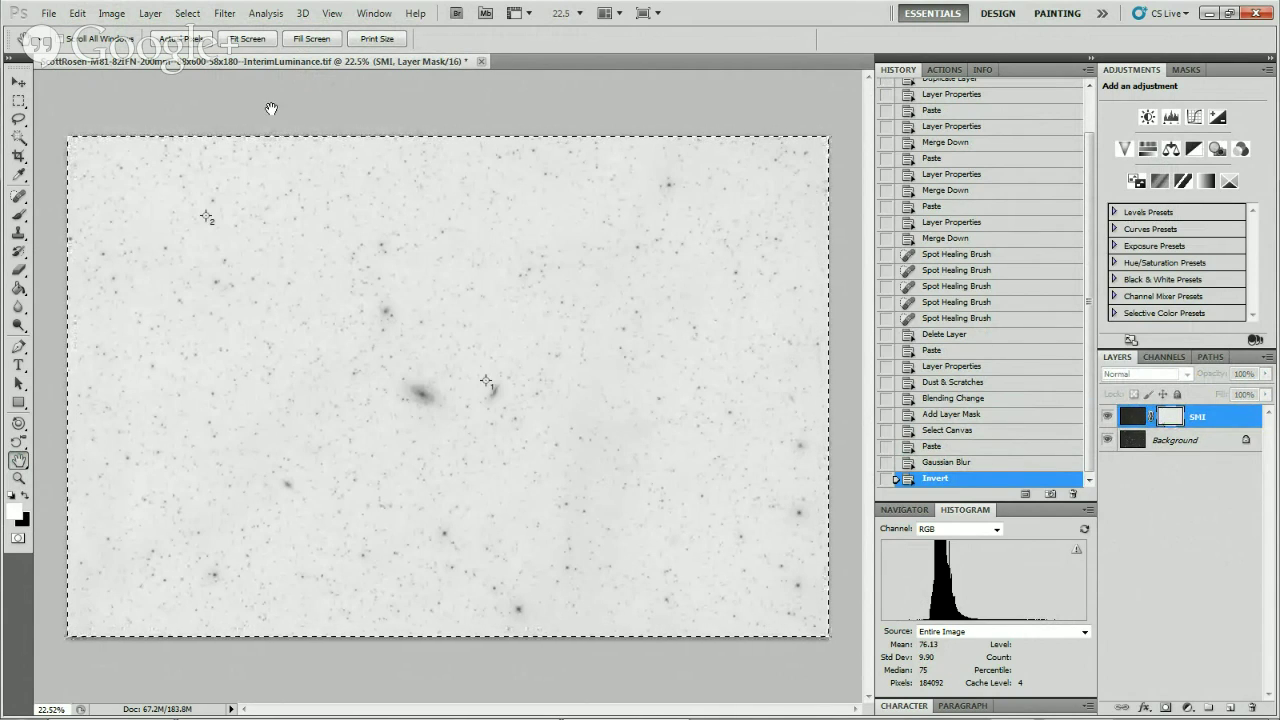
left_click(117, 15)
Try Levels on the SMI mask with white input 227 and black input 53, then cancel.
mouse_move(230, 53)
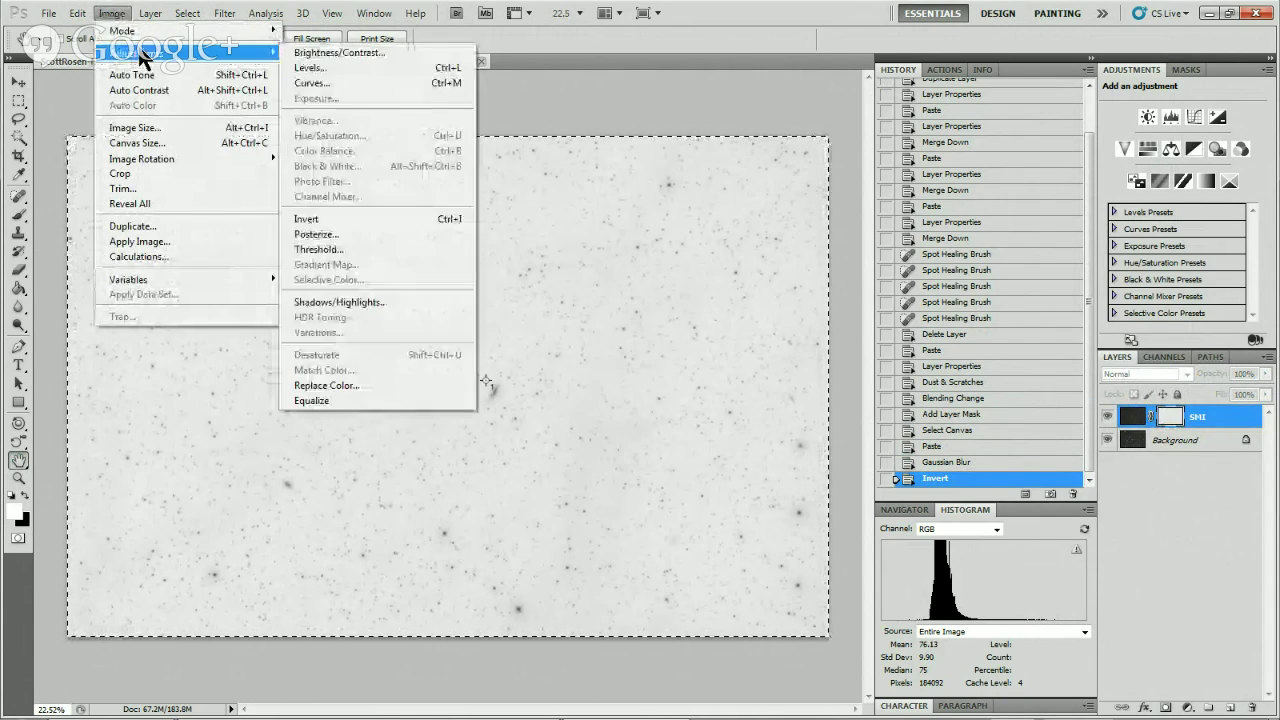
left_click(320, 70)
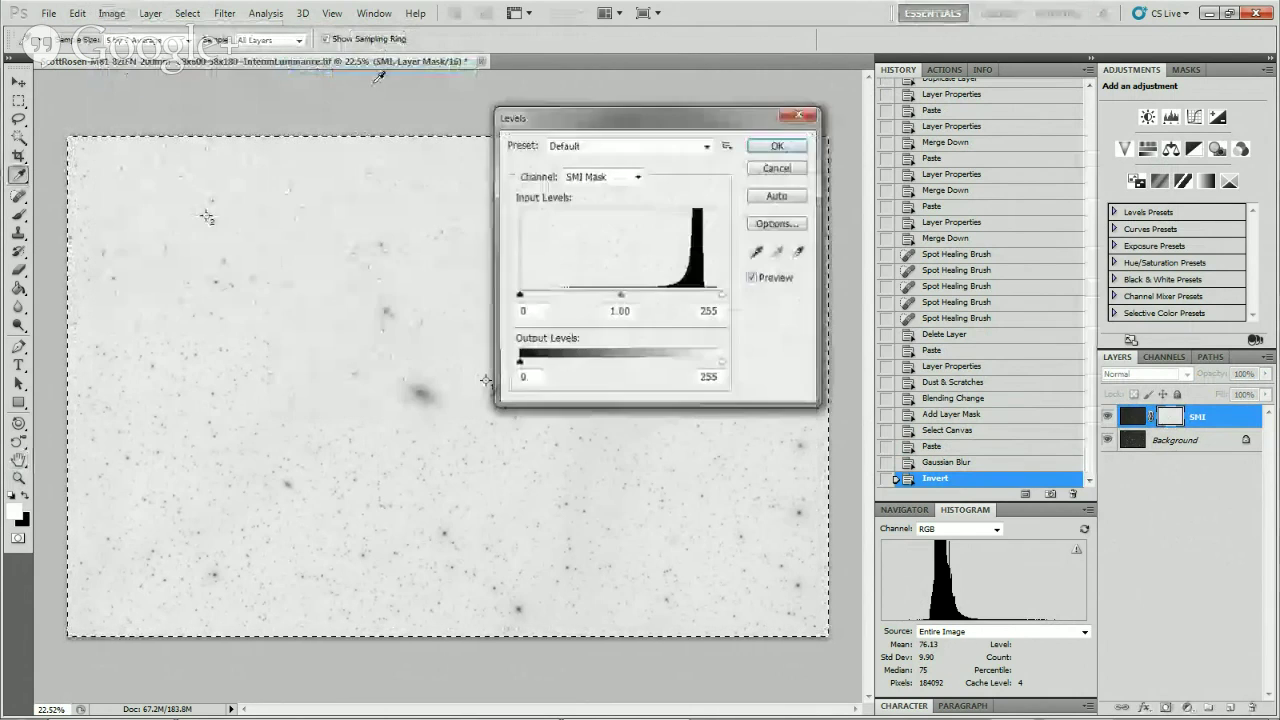
left_click_drag(594, 120, 894, 103)
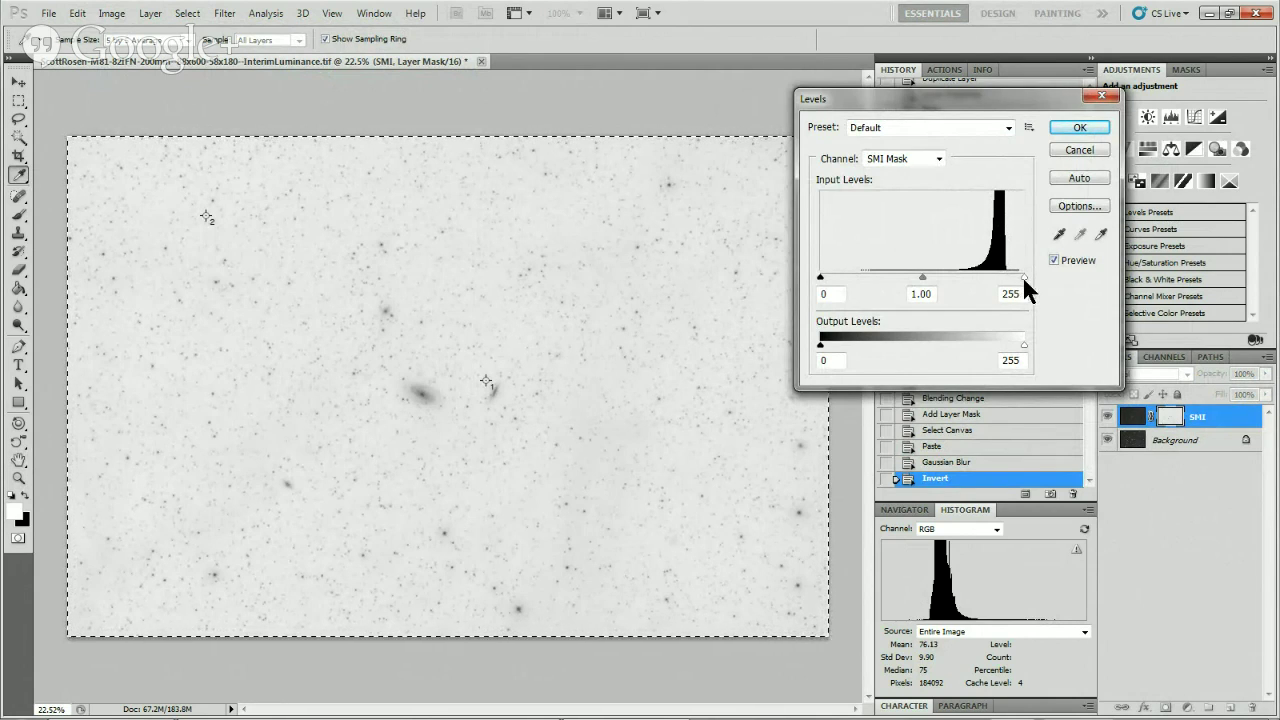
left_click_drag(1020, 277, 1005, 280)
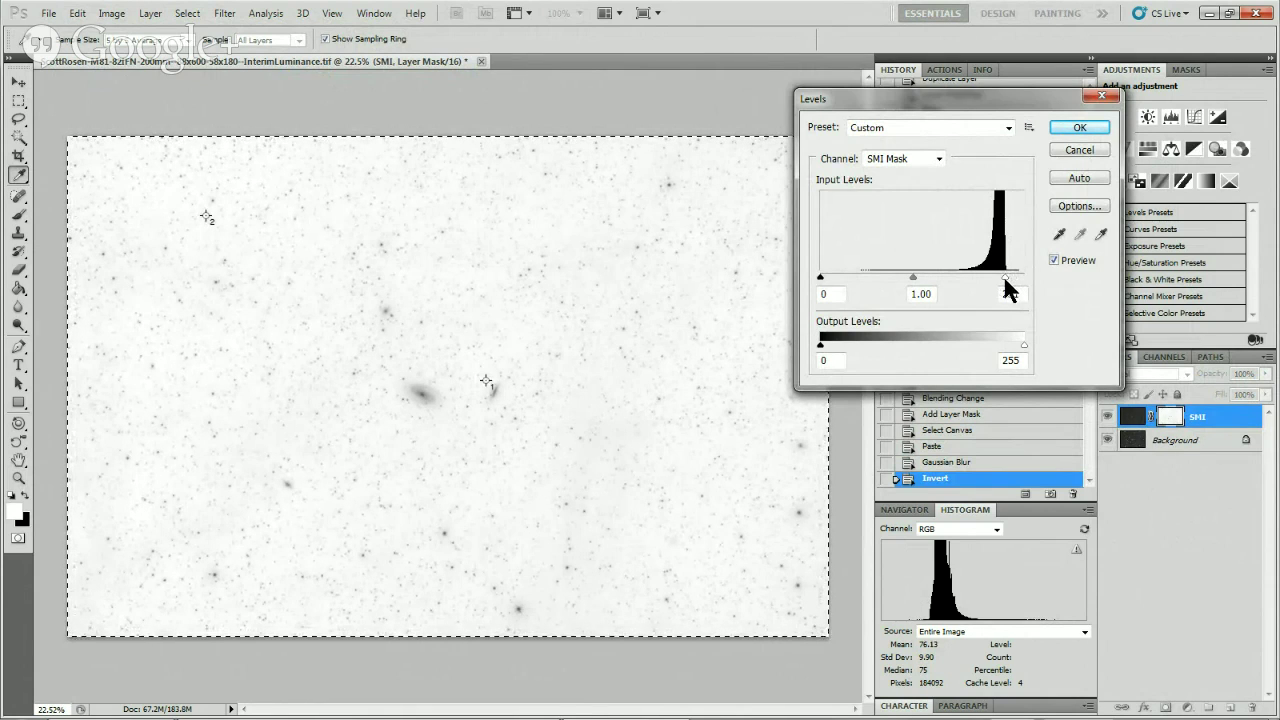
left_click_drag(1005, 280, 1044, 279)
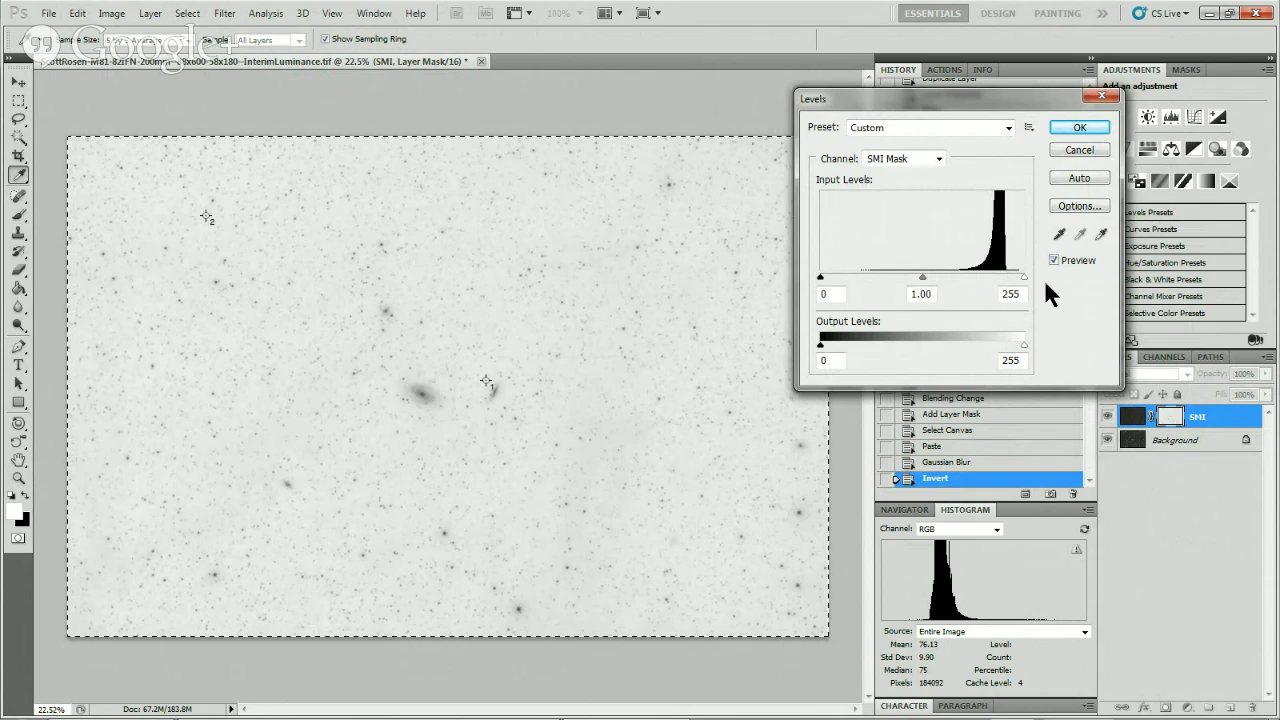
left_click_drag(1026, 280, 1002, 281)
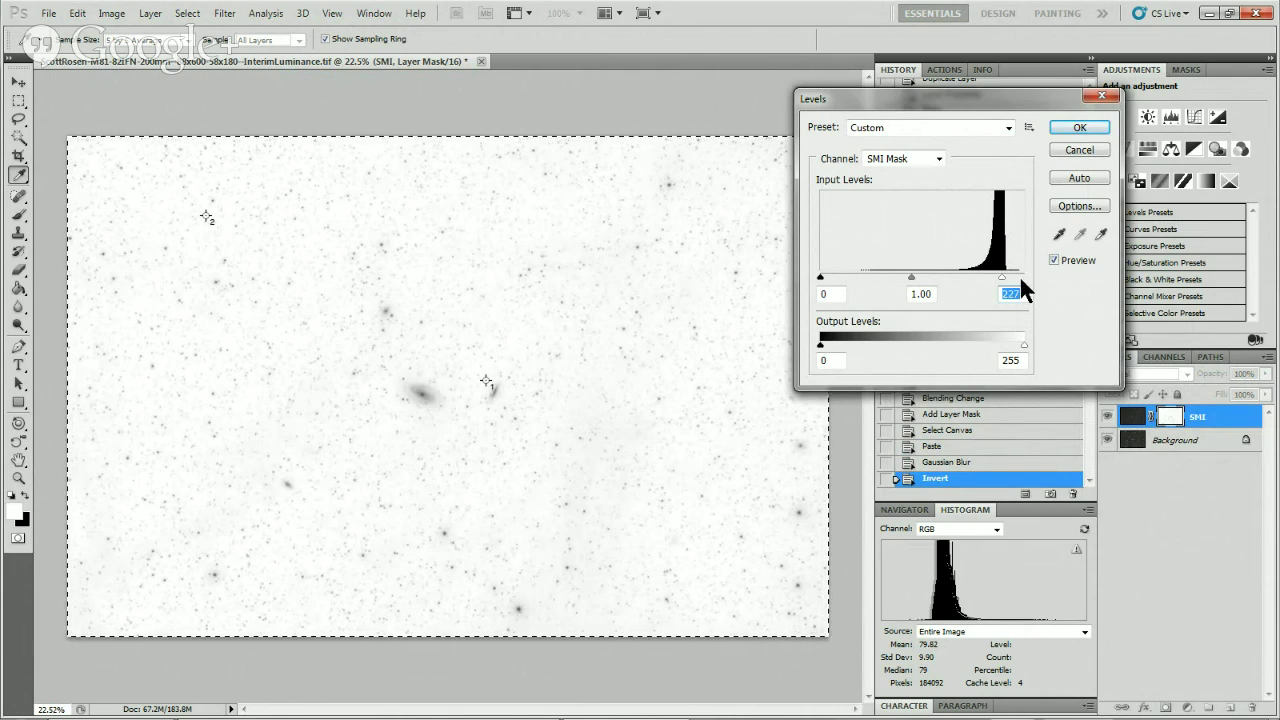
left_click_drag(816, 281, 861, 274)
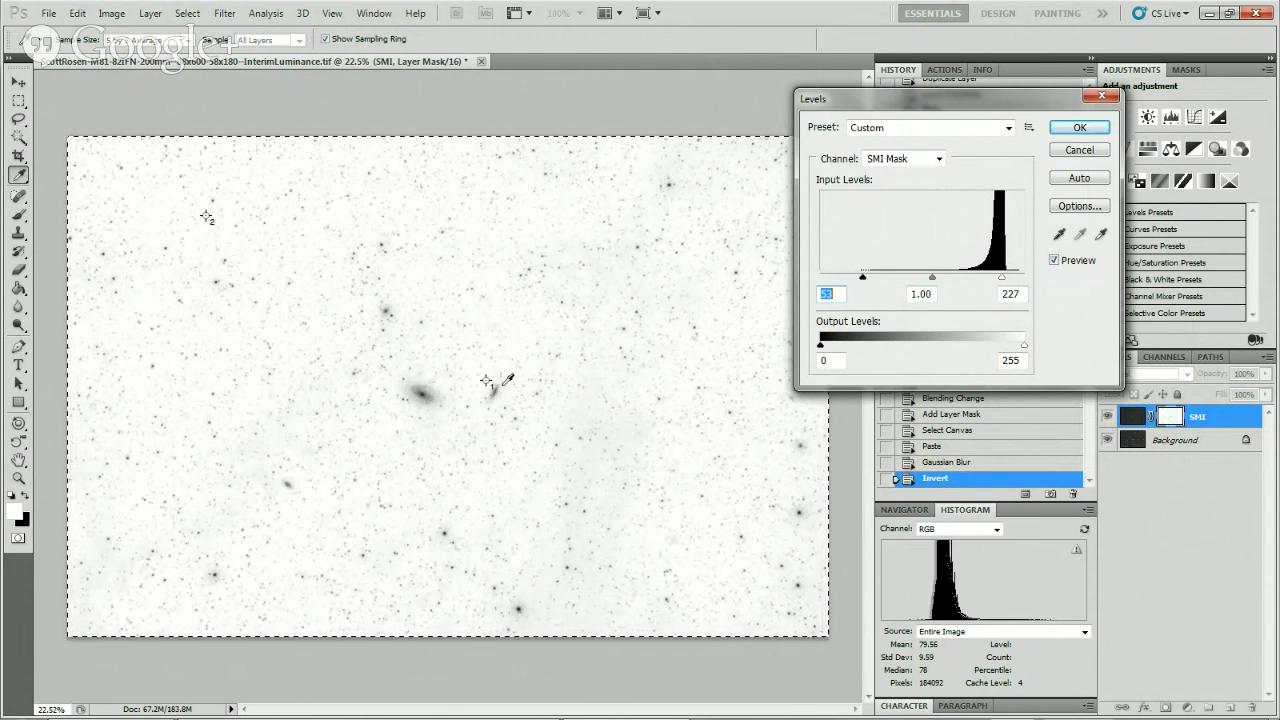
left_click(1077, 149)
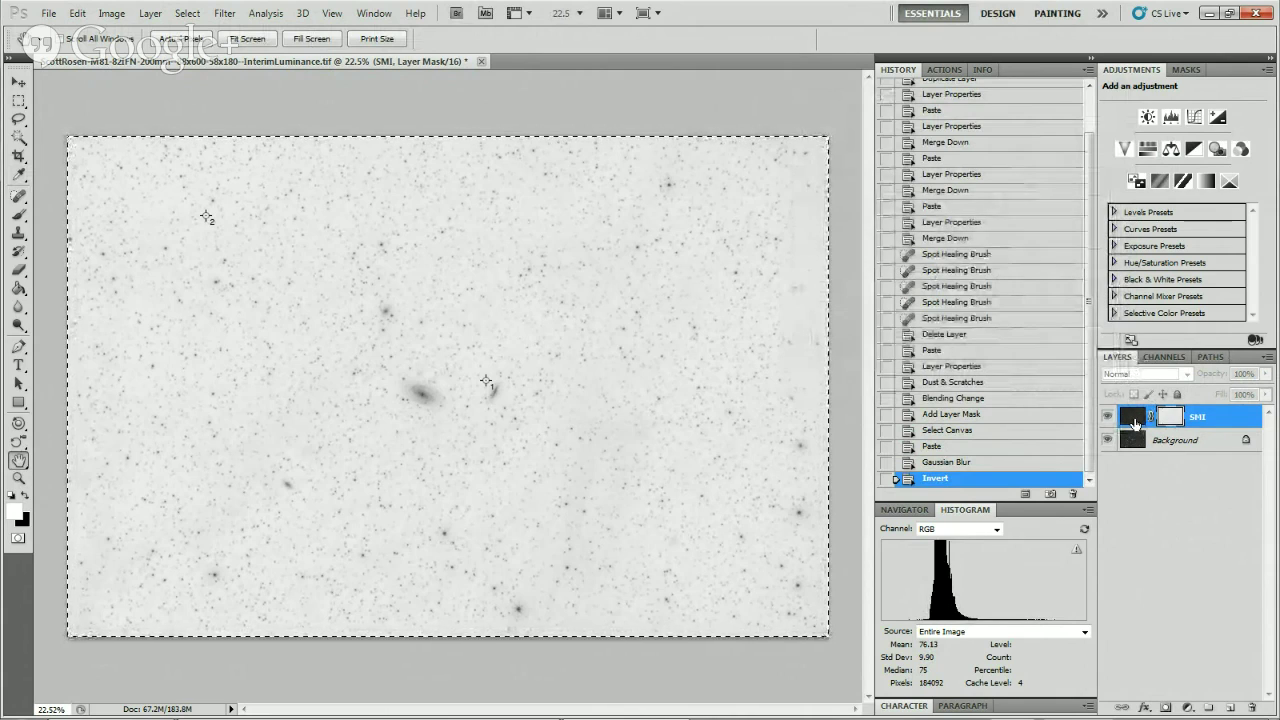
Switch from the mask view to the SMI composite, leaving the SMI layer mask targeted.
left_click(1134, 420)
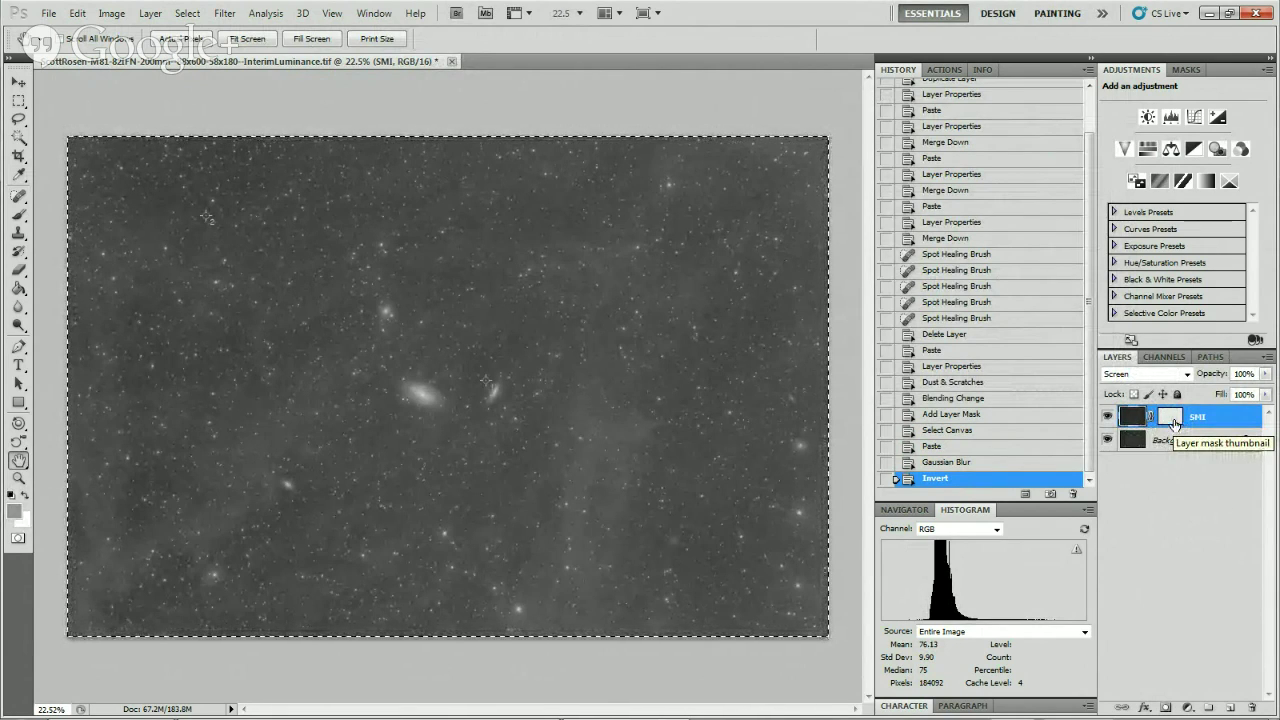
left_click(1174, 419)
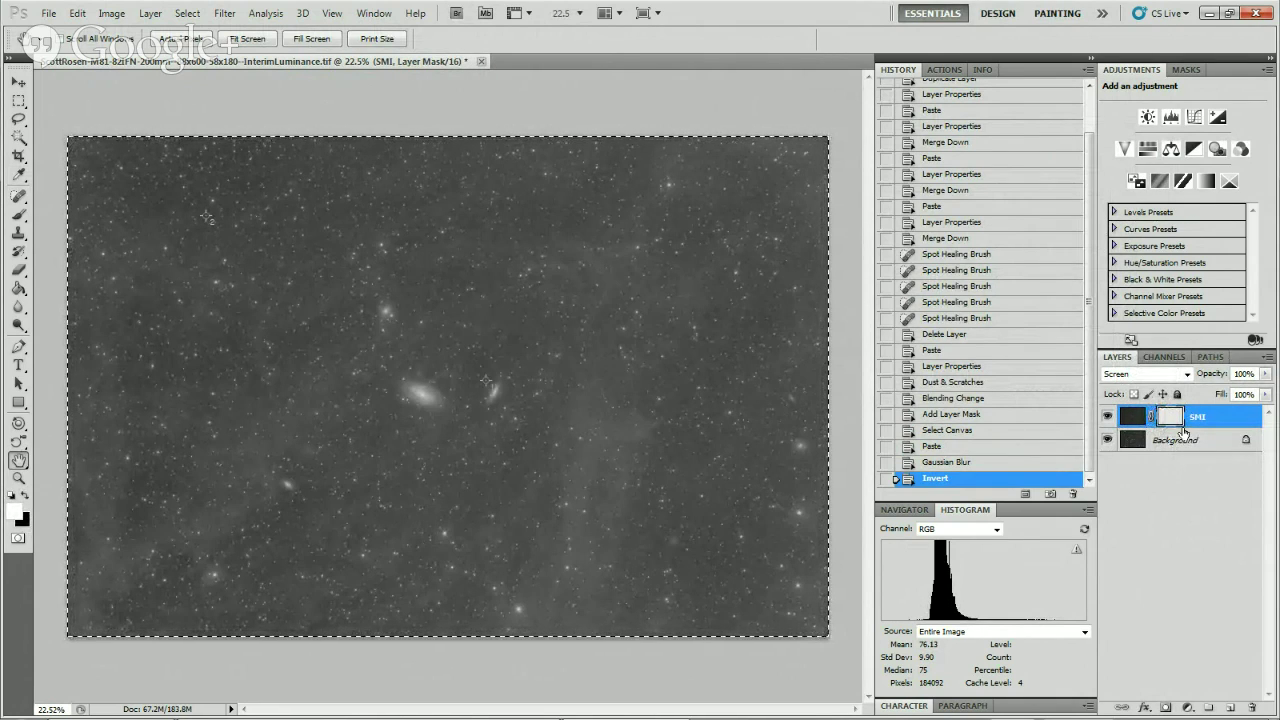
left_click(1134, 422)
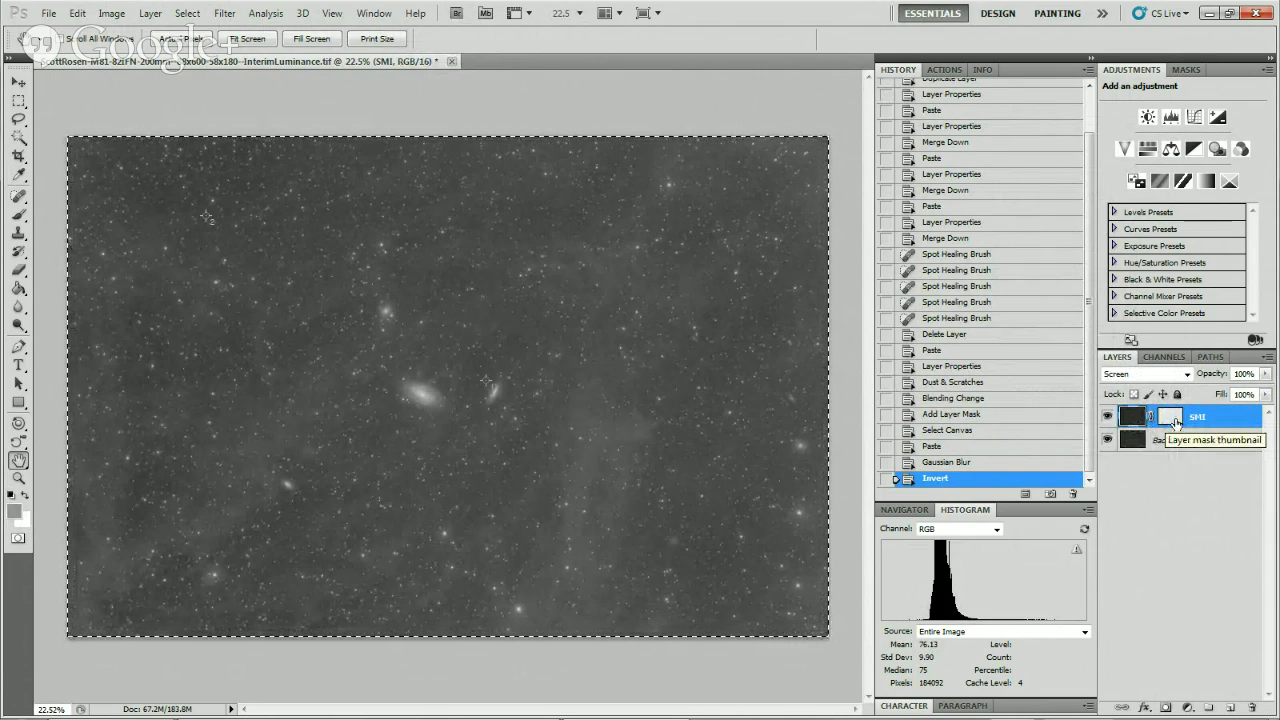
left_click(1176, 424)
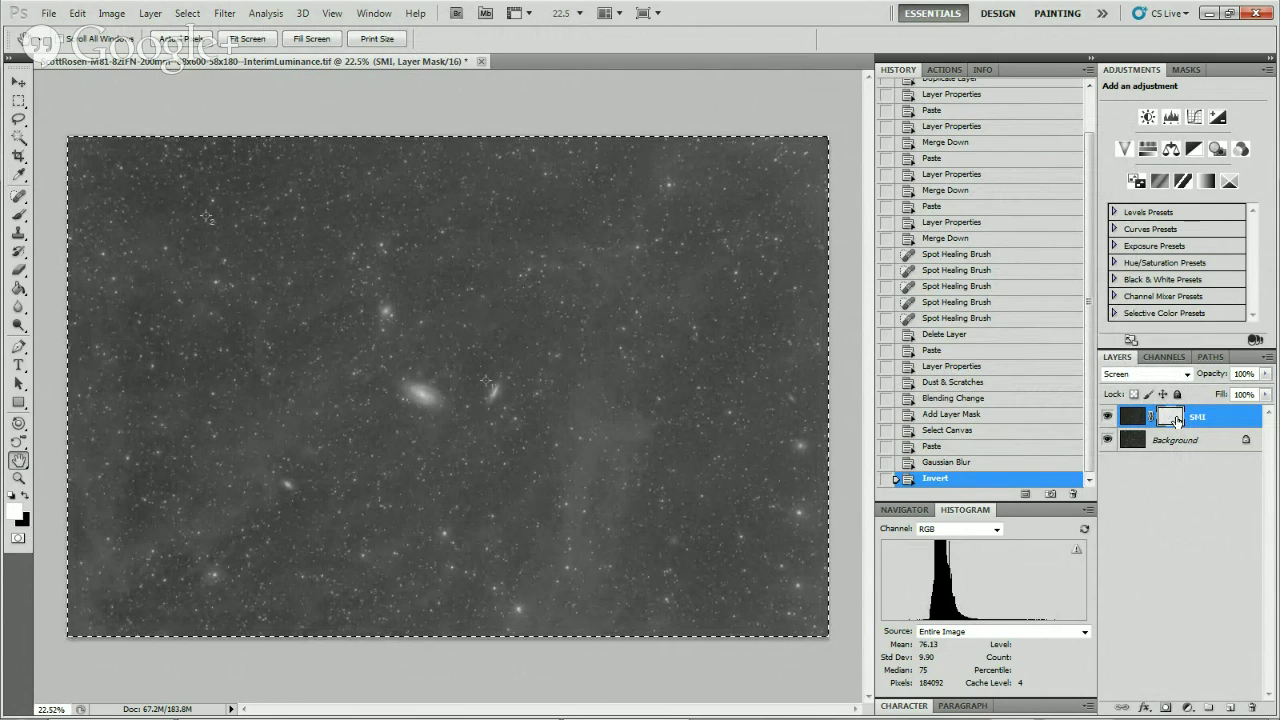
Open Levels on the SMI mask, lower the white input to 227, and compare with Preview.
left_click(112, 13)
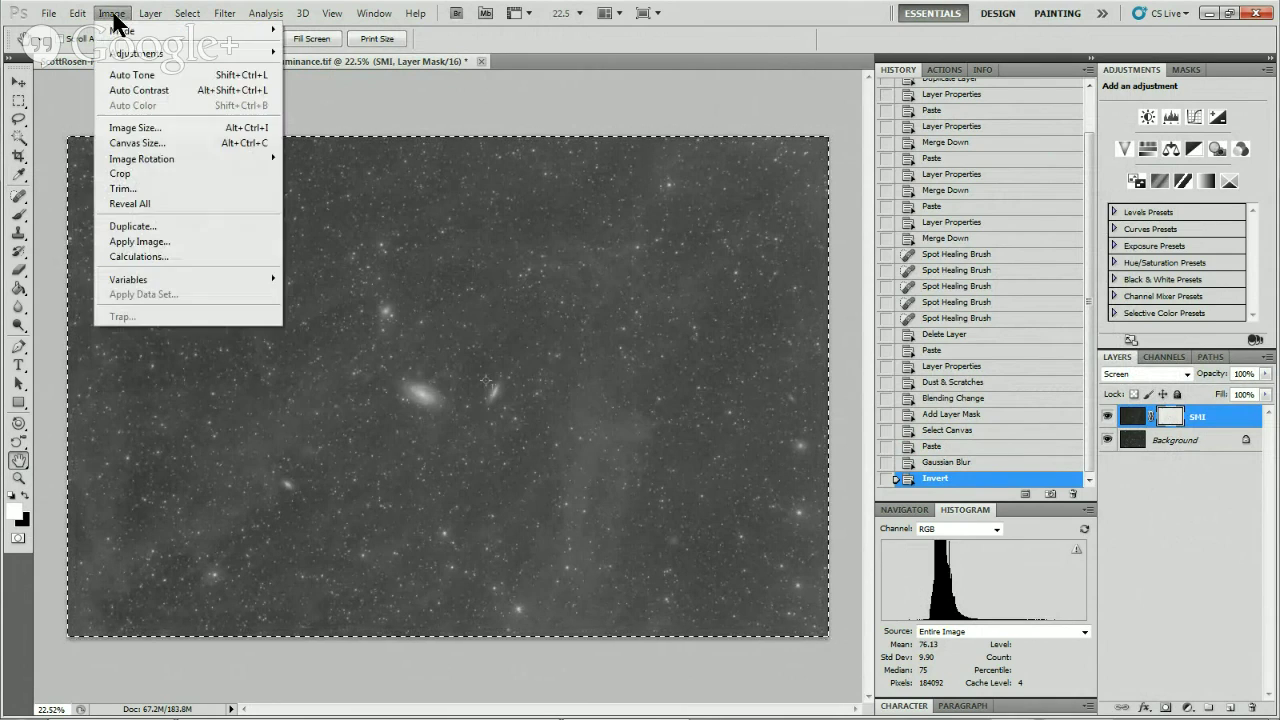
mouse_move(136, 52)
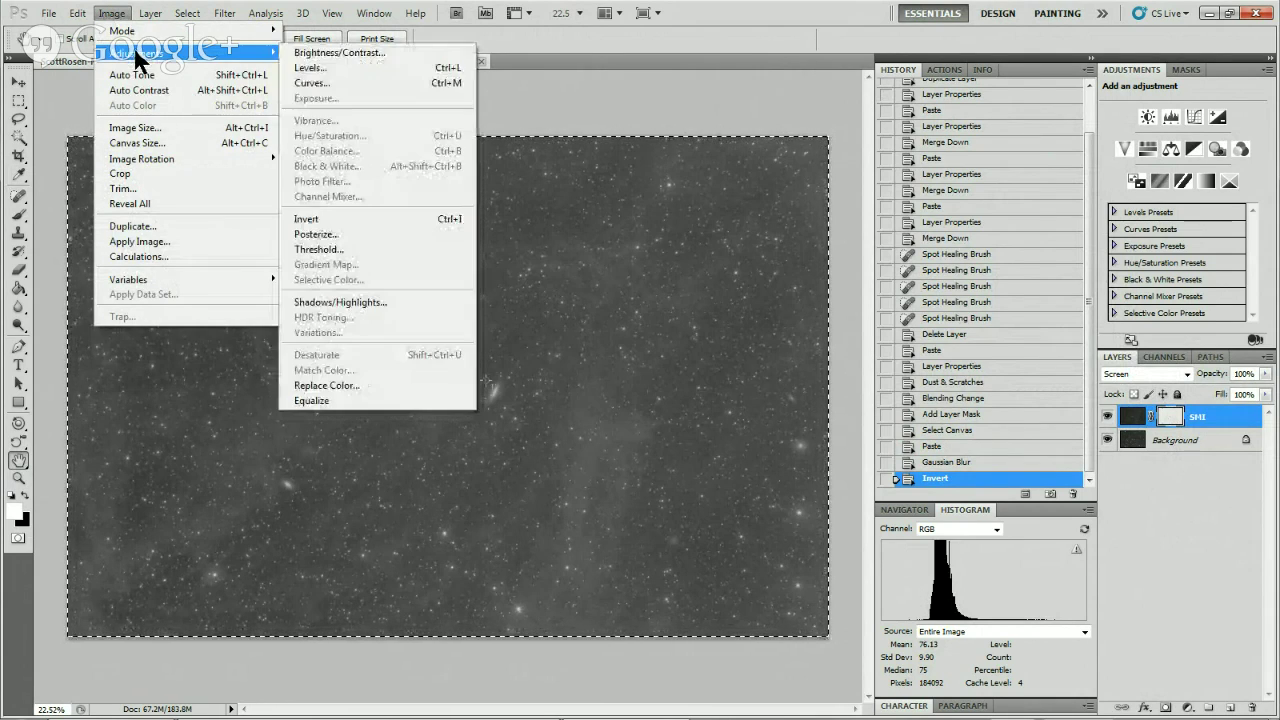
left_click(318, 68)
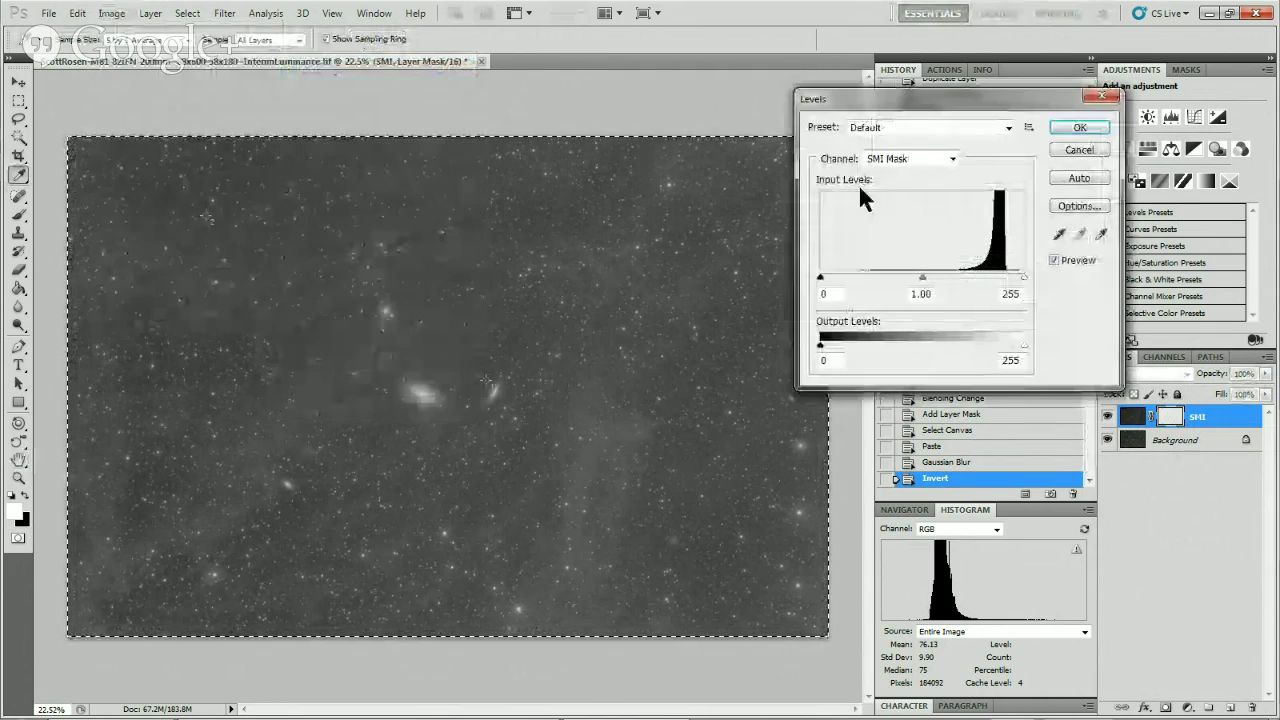
left_click_drag(846, 100, 900, 82)
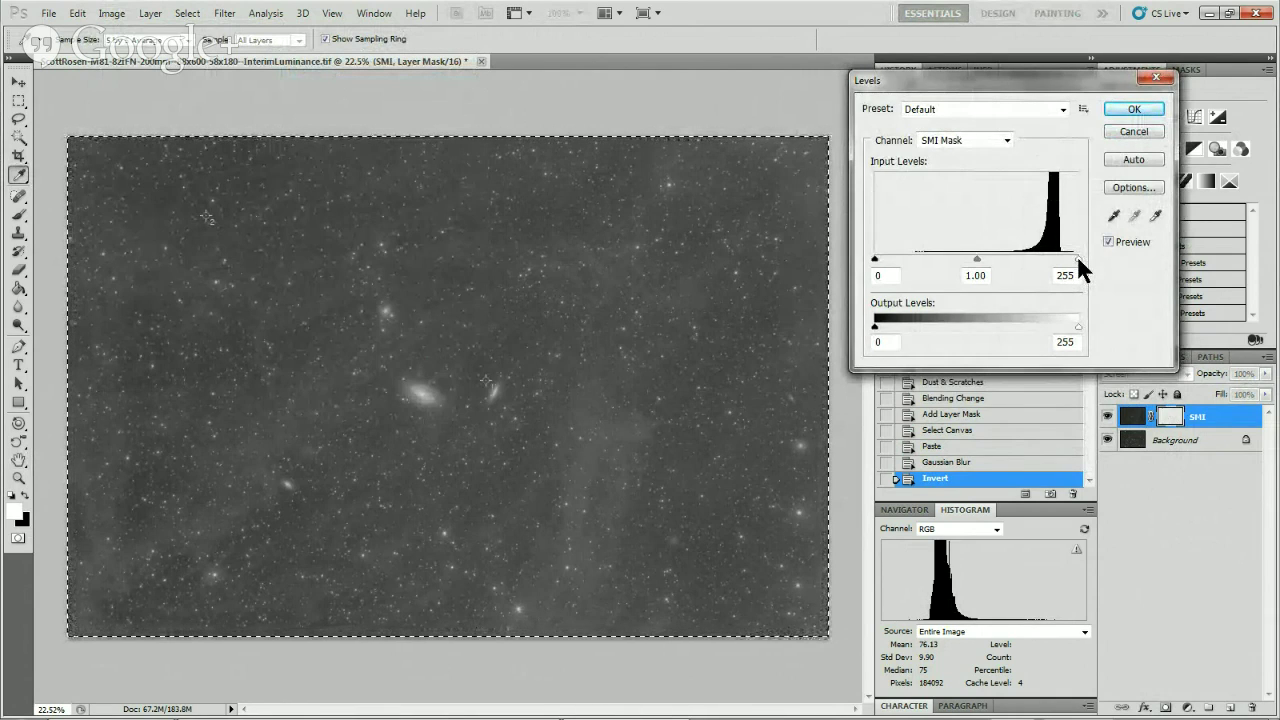
left_click_drag(1077, 258, 1056, 258)
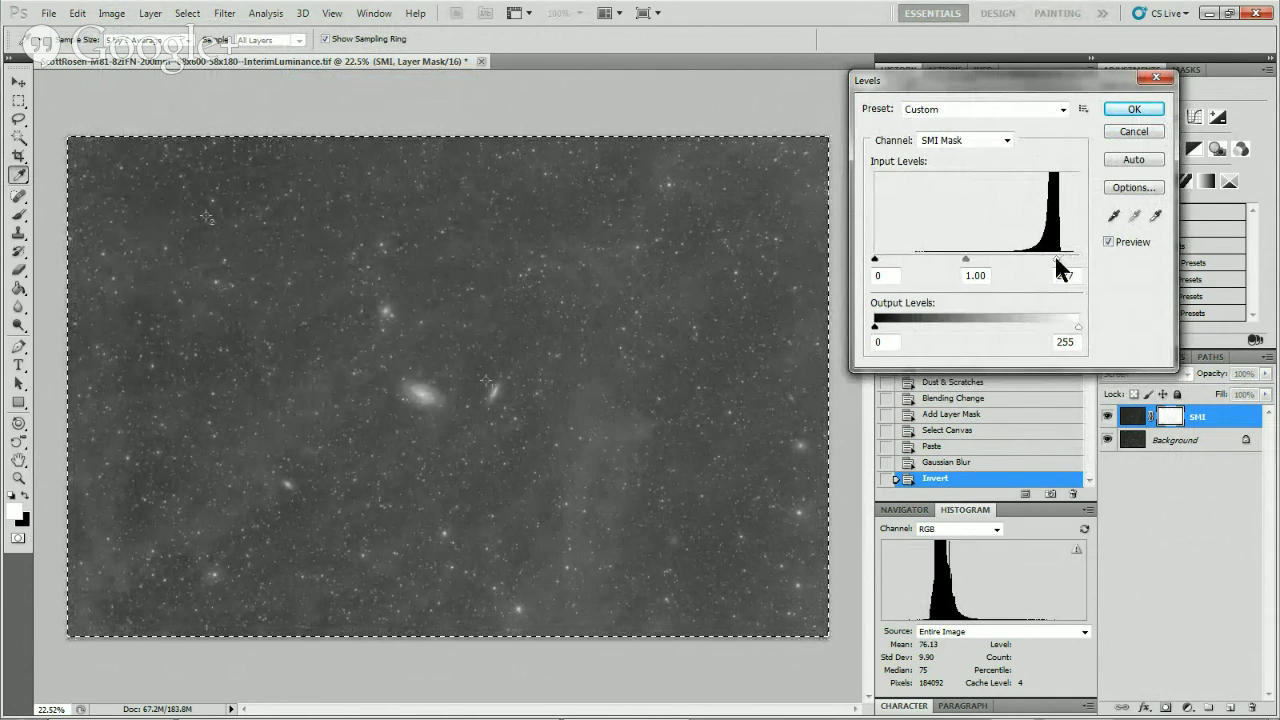
left_click(1109, 242)
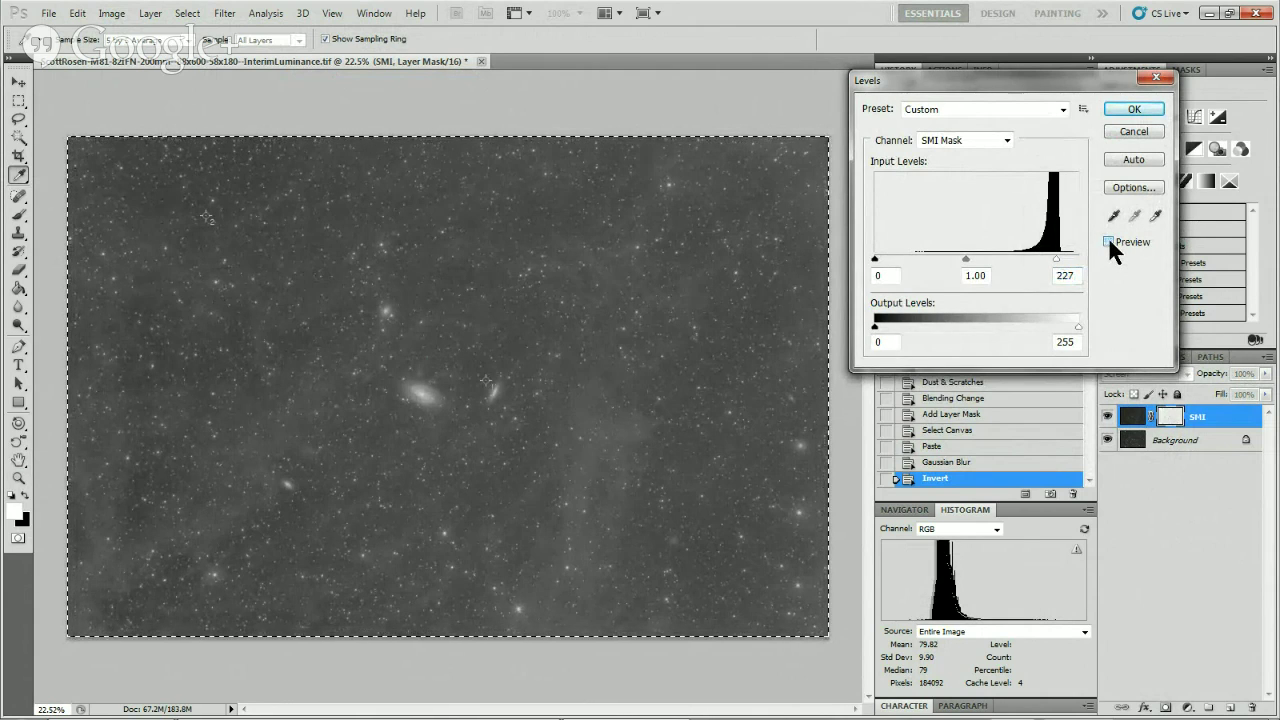
left_click(1109, 242)
left_click(1109, 242)
left_click(1109, 242)
Set the mask's black input to 53 and apply the Levels correction.
left_click(876, 260)
left_click_drag(876, 262, 921, 262)
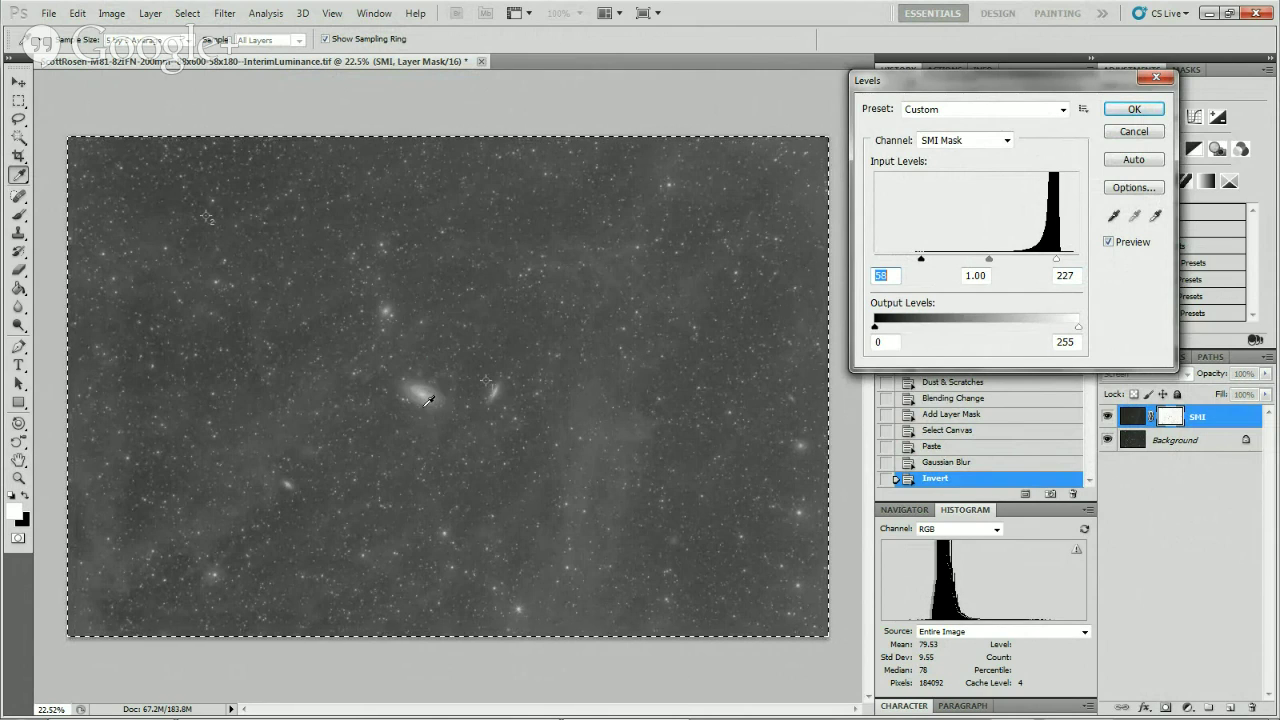
left_click(920, 260)
left_click_drag(920, 262, 978, 273)
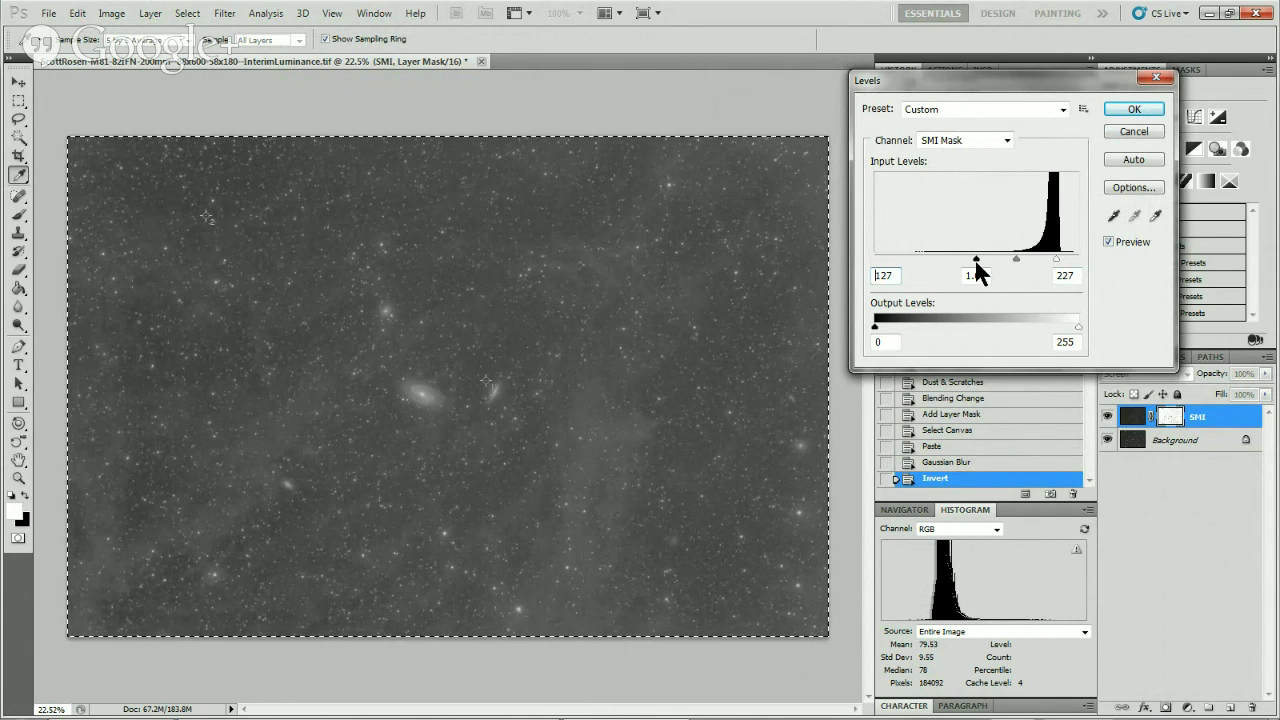
left_click_drag(980, 272, 917, 265)
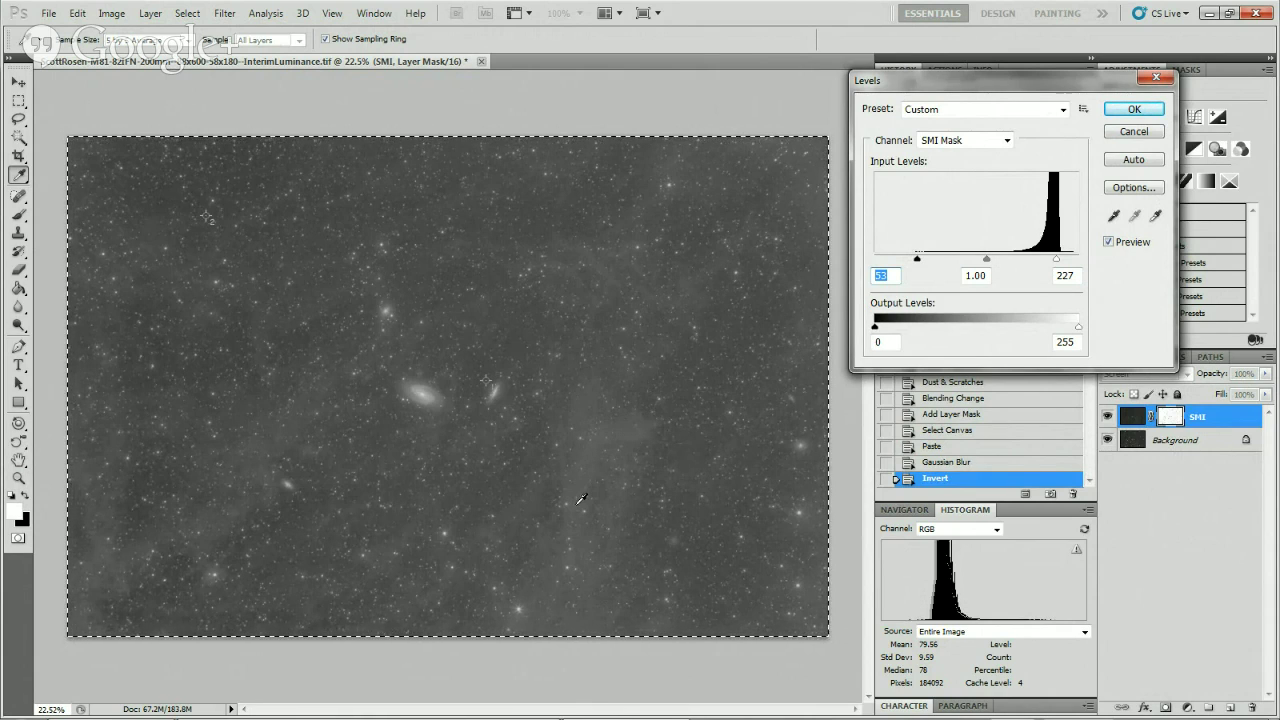
key("space")
left_click(1137, 107)
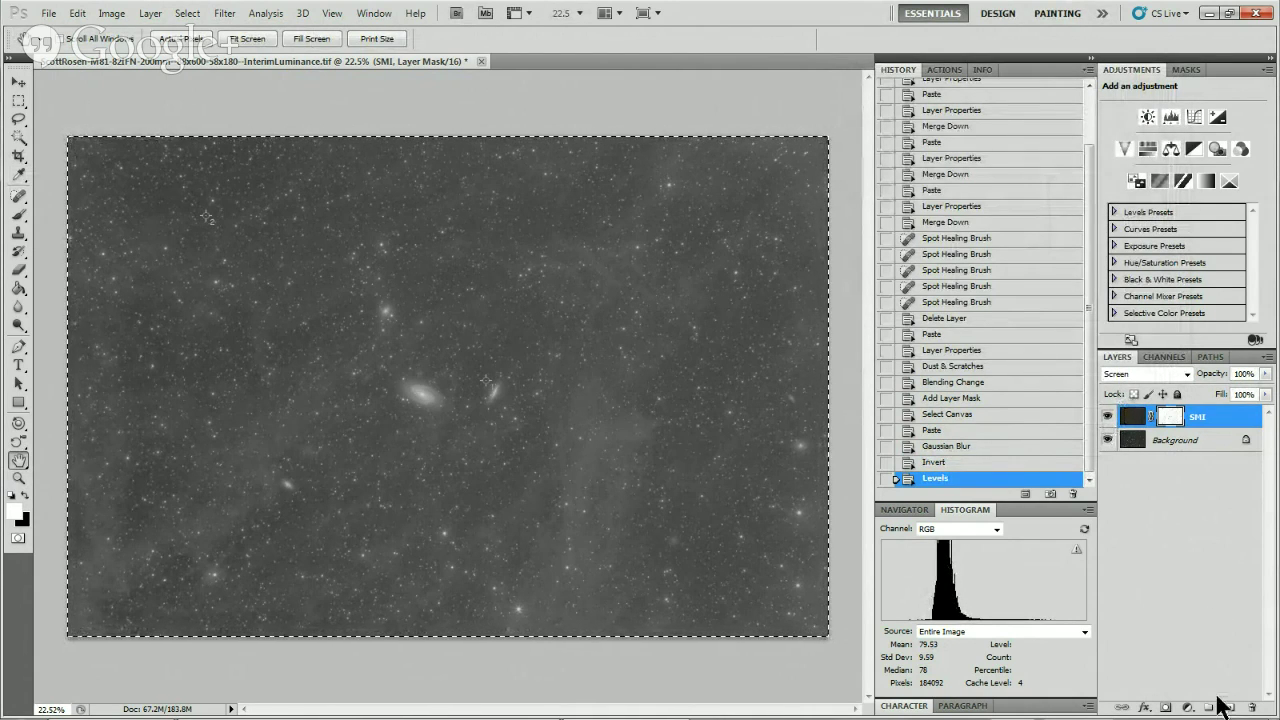
Add a Levels 1 adjustment layer above SMI and raise its black input to about 35.
left_click(1188, 707)
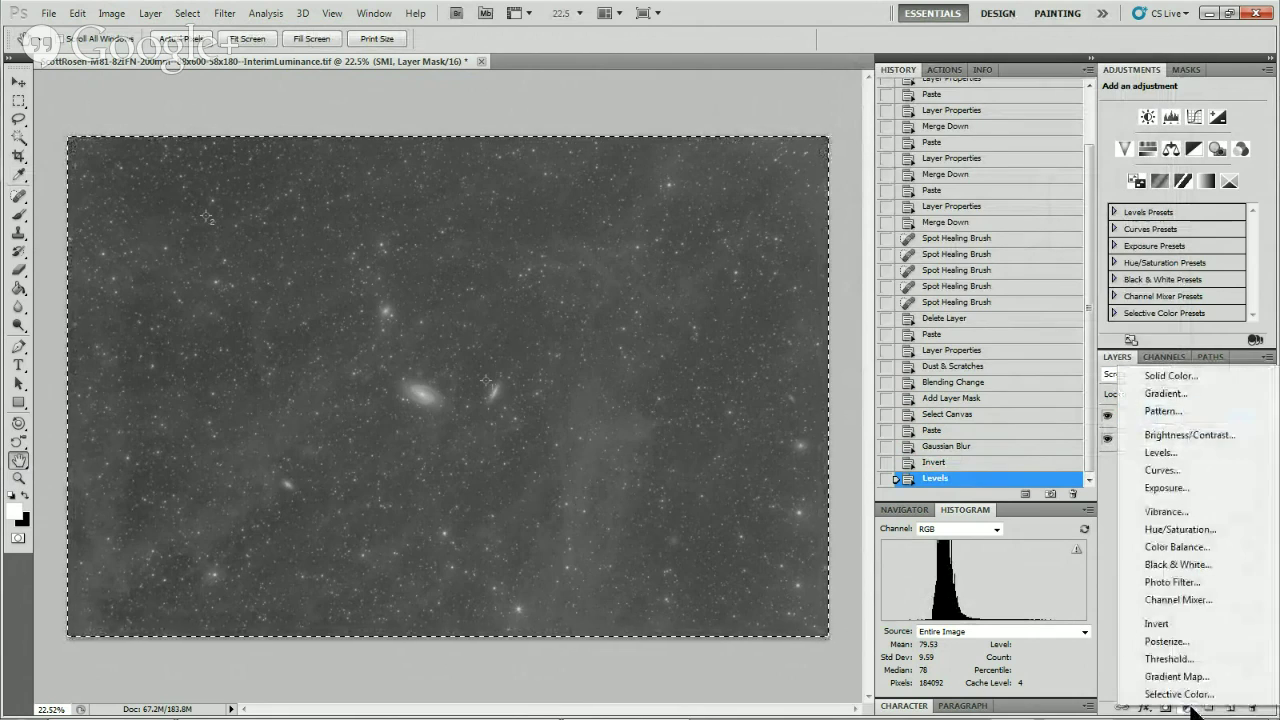
left_click(1158, 452)
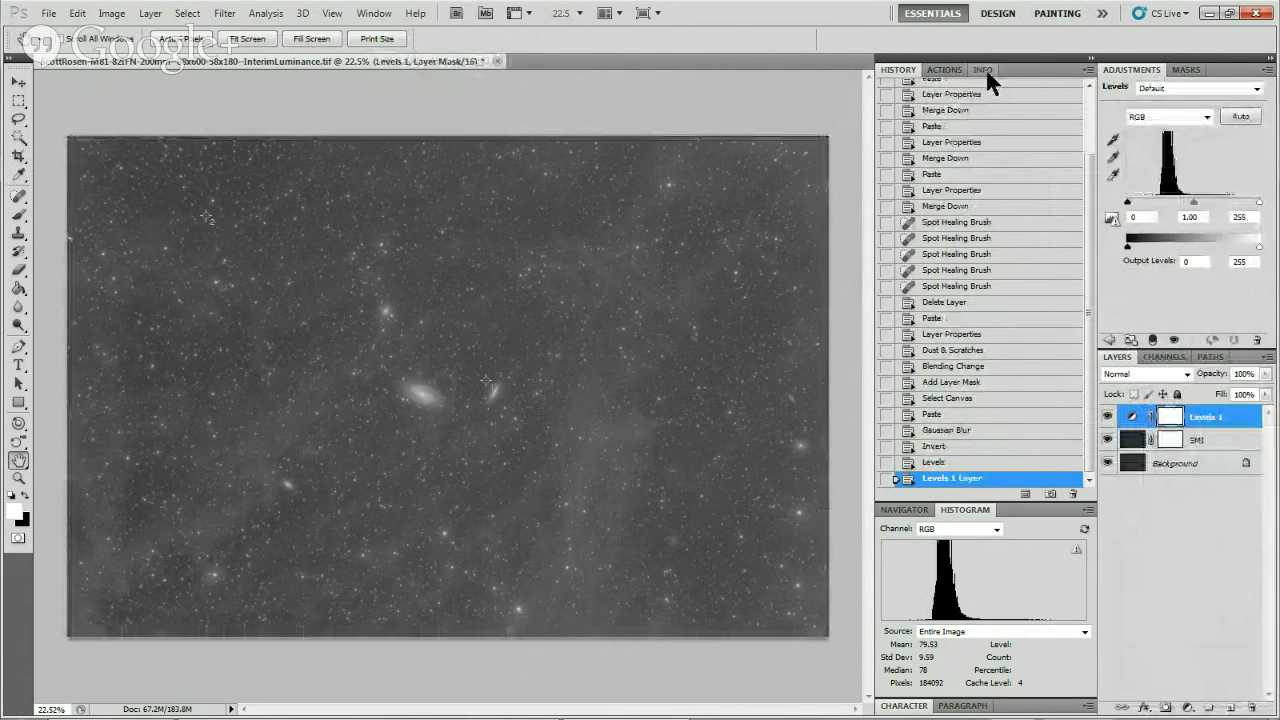
left_click(984, 70)
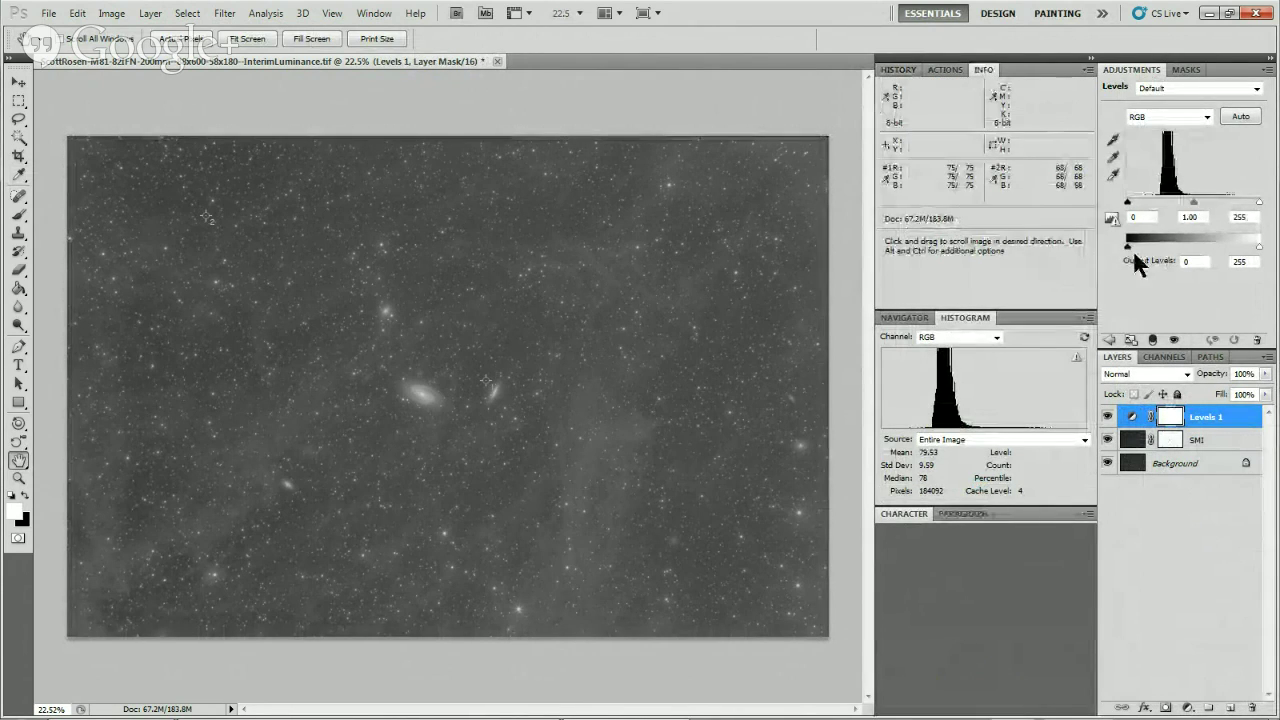
left_click_drag(1128, 203, 1143, 207)
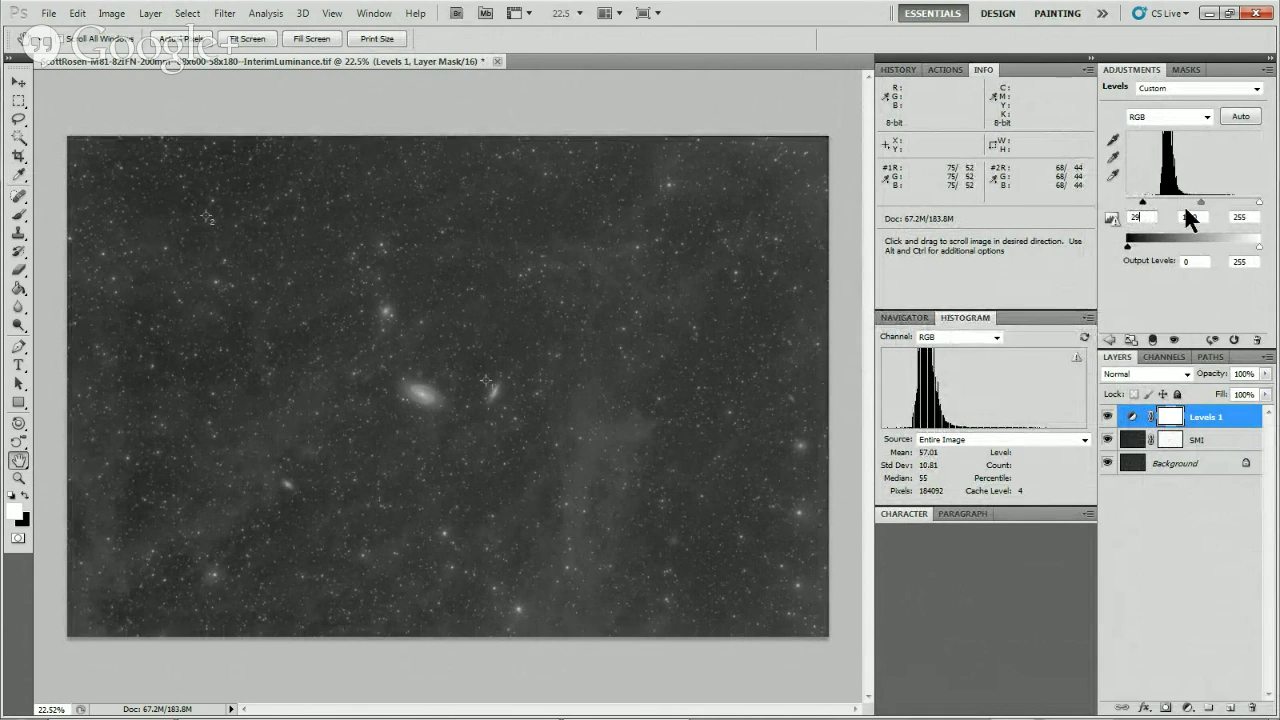
key("Up")
key("Up")
key("Up")
key("Up")
key("Up")
key("Up")
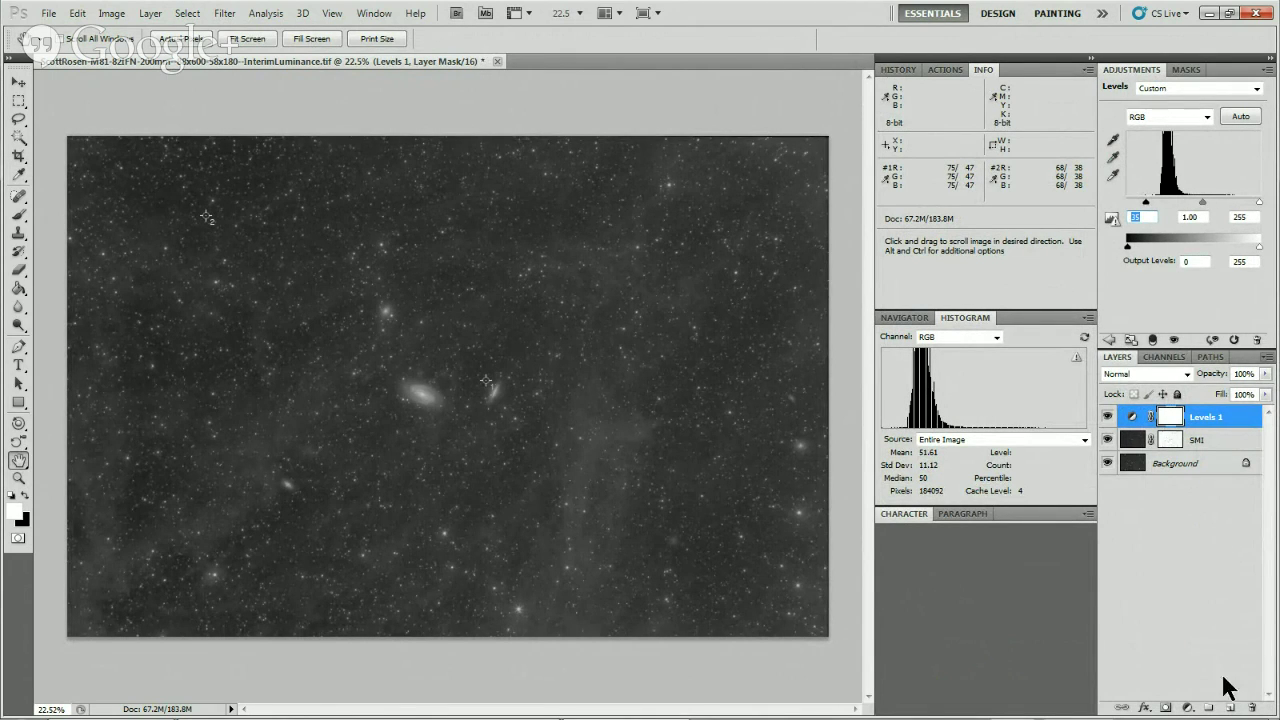
left_click(1209, 709)
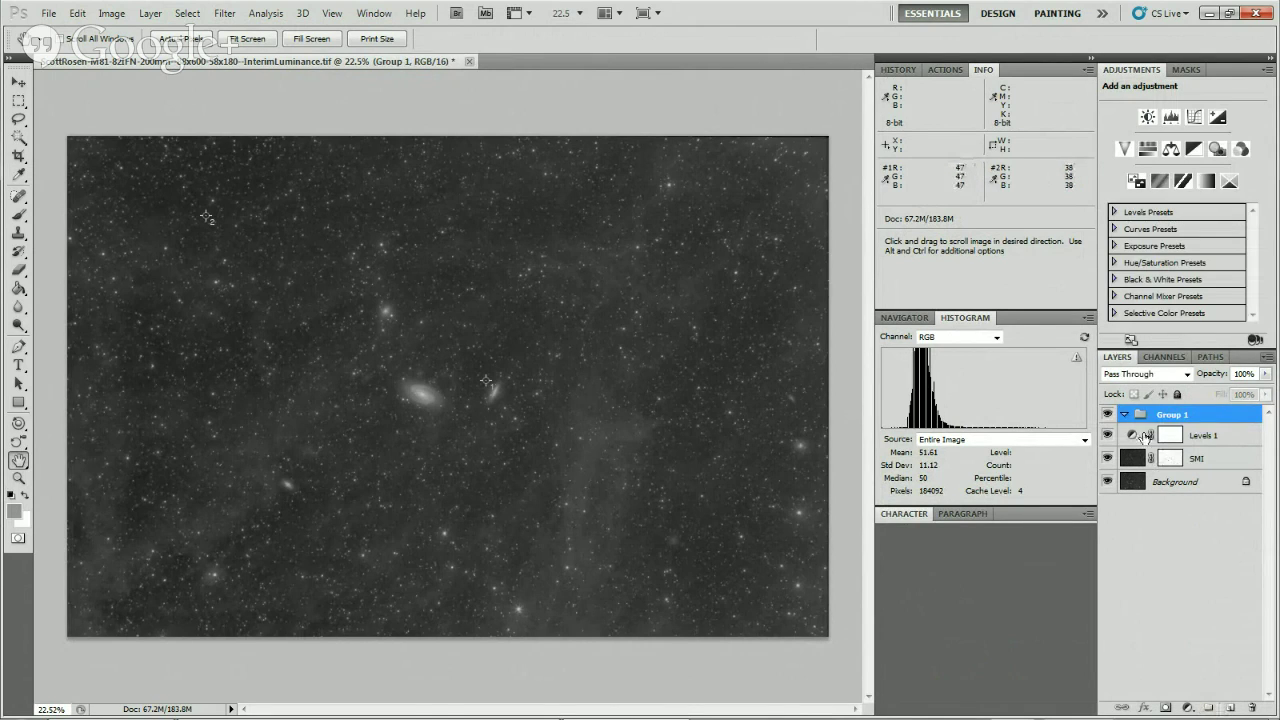
left_click(1143, 437)
left_click(1143, 458, "shift")
left_click_drag(1136, 443, 1147, 414)
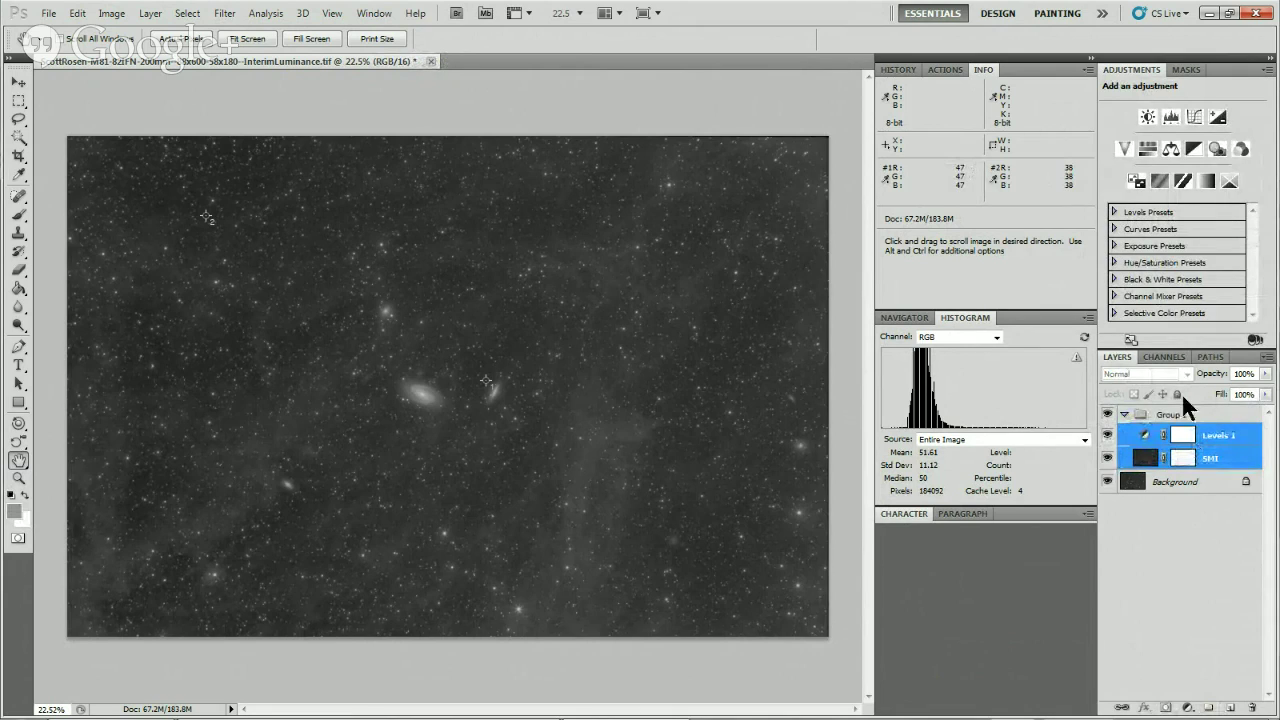
left_click(1152, 416)
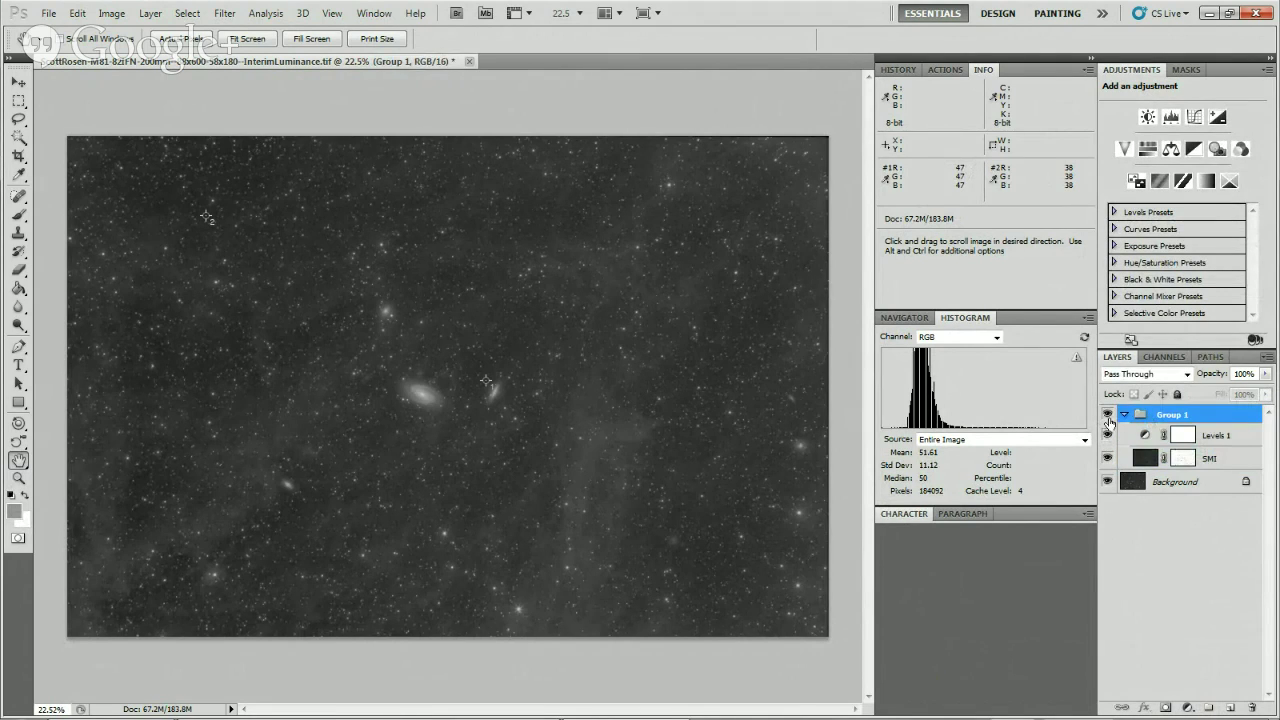
left_click(1108, 418)
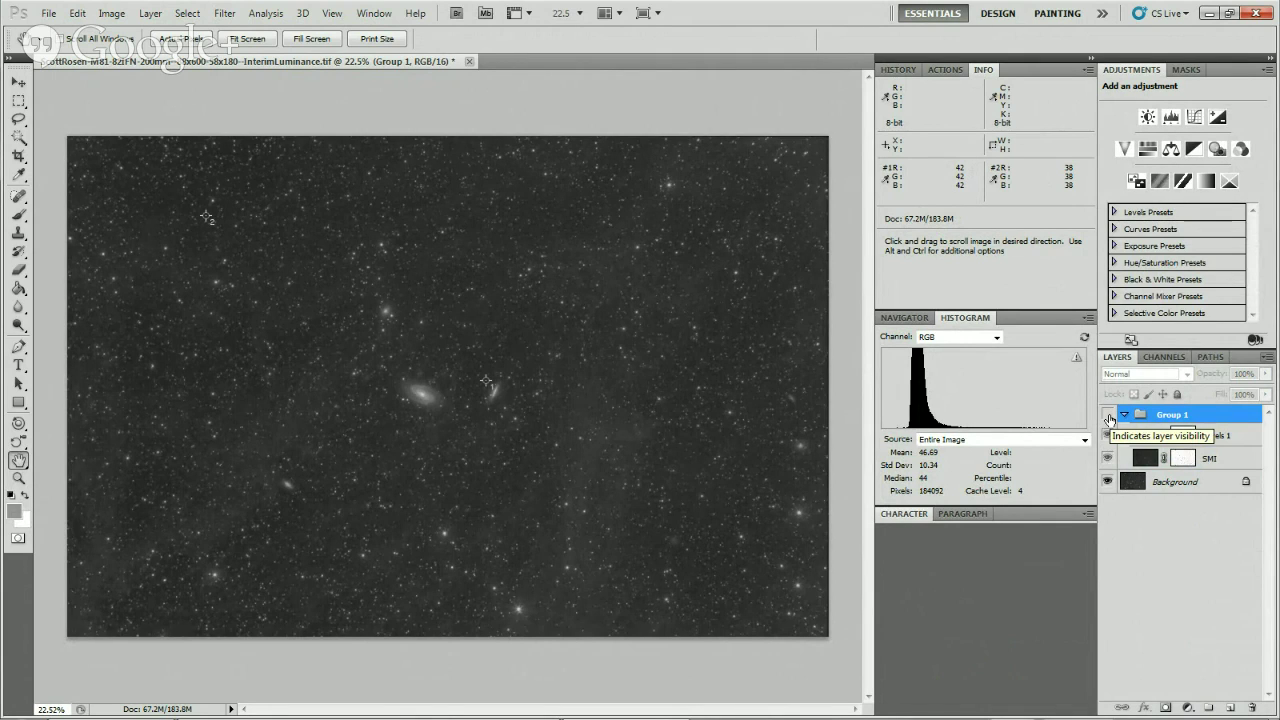
left_click(1108, 418)
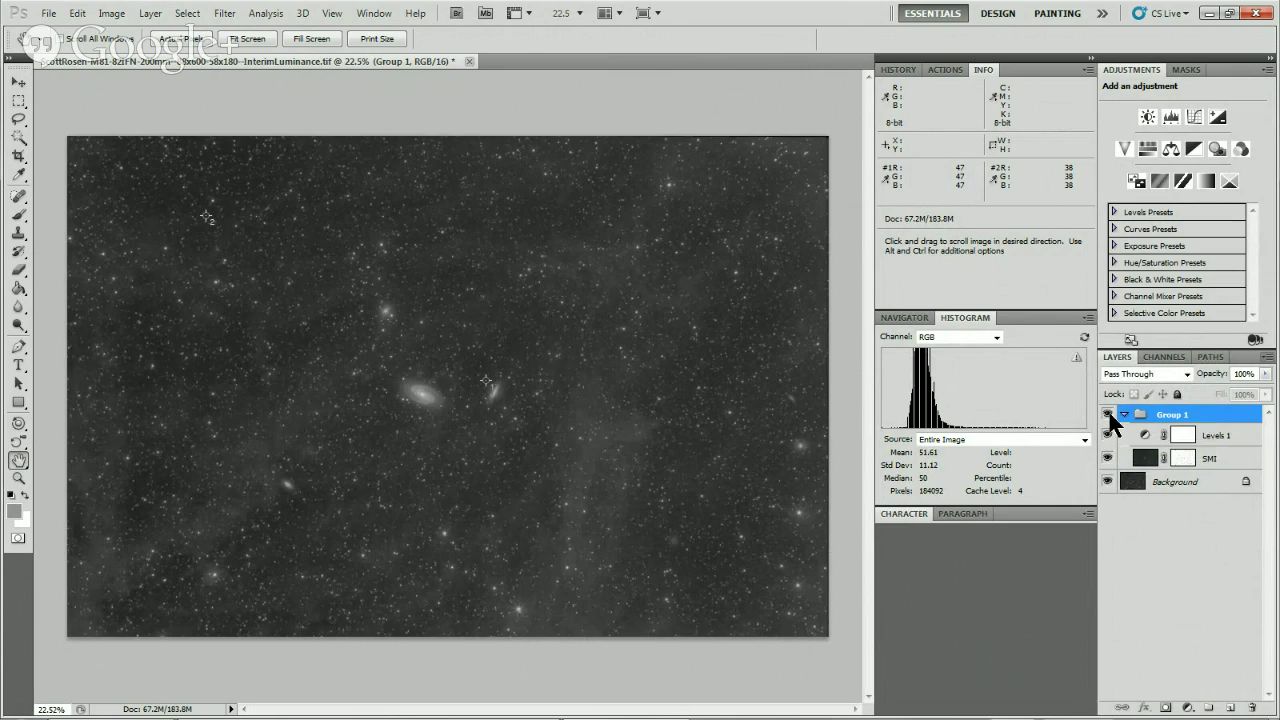
left_click(18, 480)
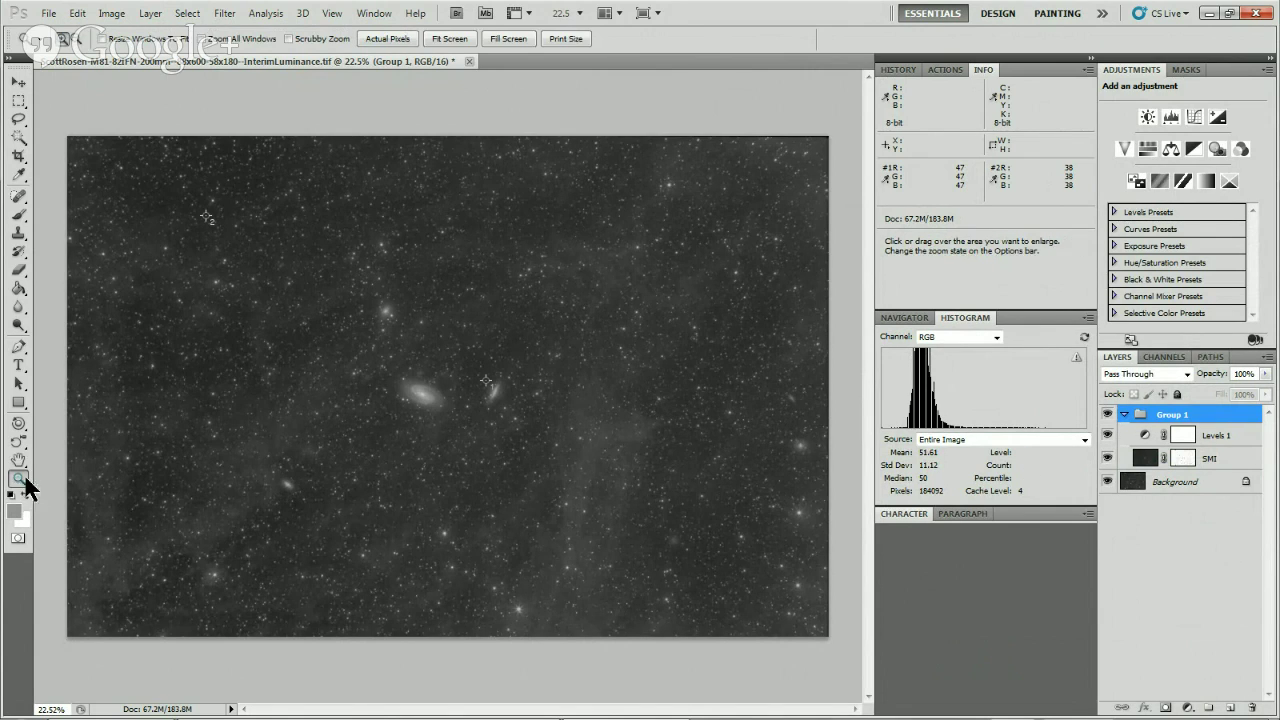
left_click_drag(300, 334, 390, 425)
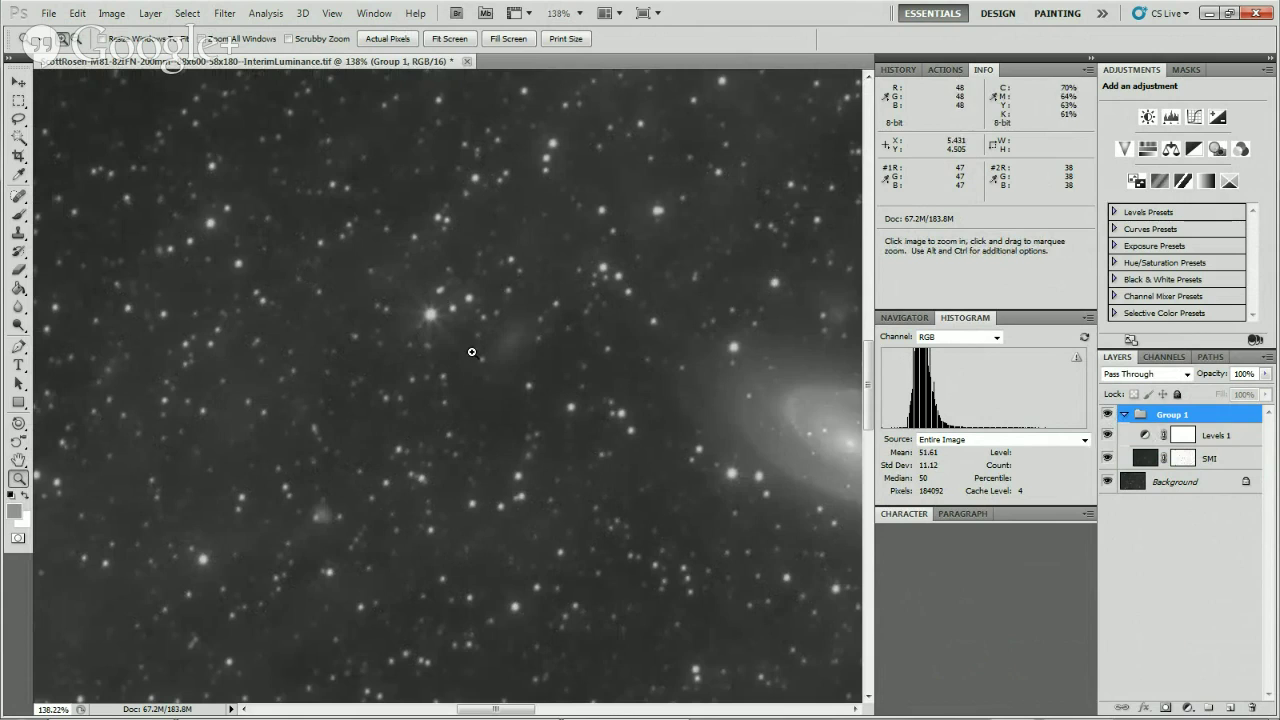
left_click(1107, 414)
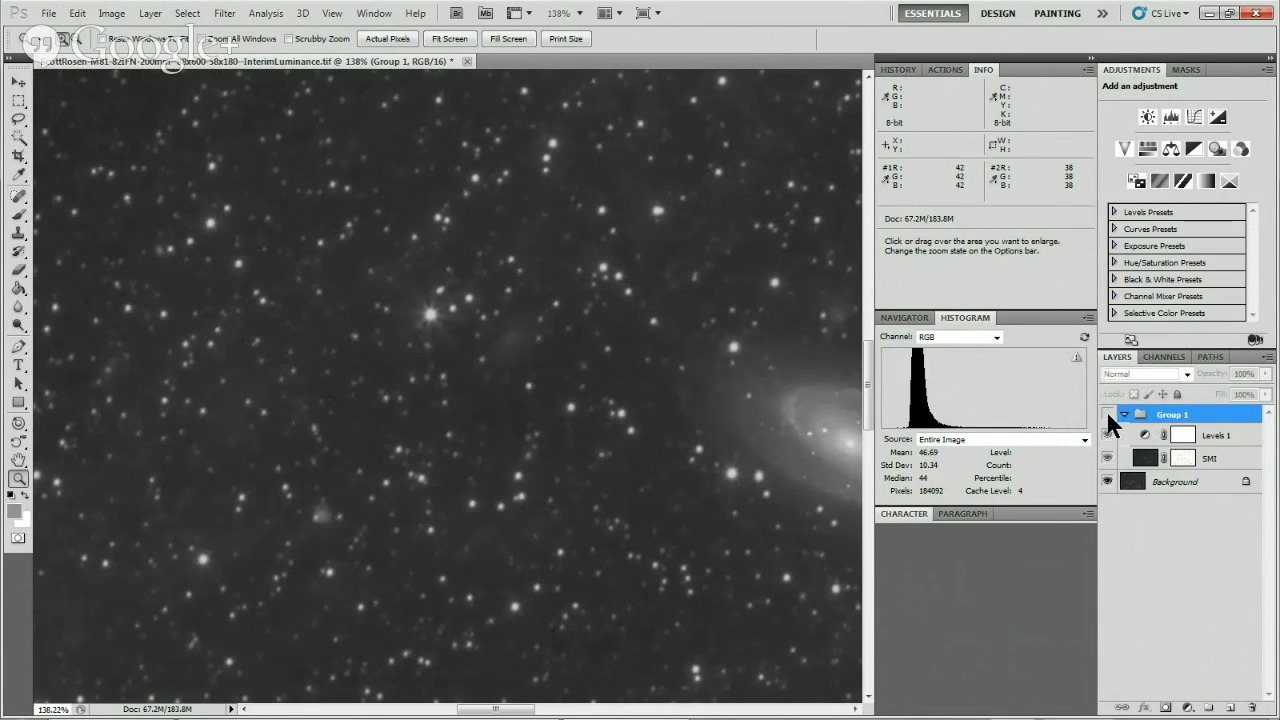
left_click(1107, 414)
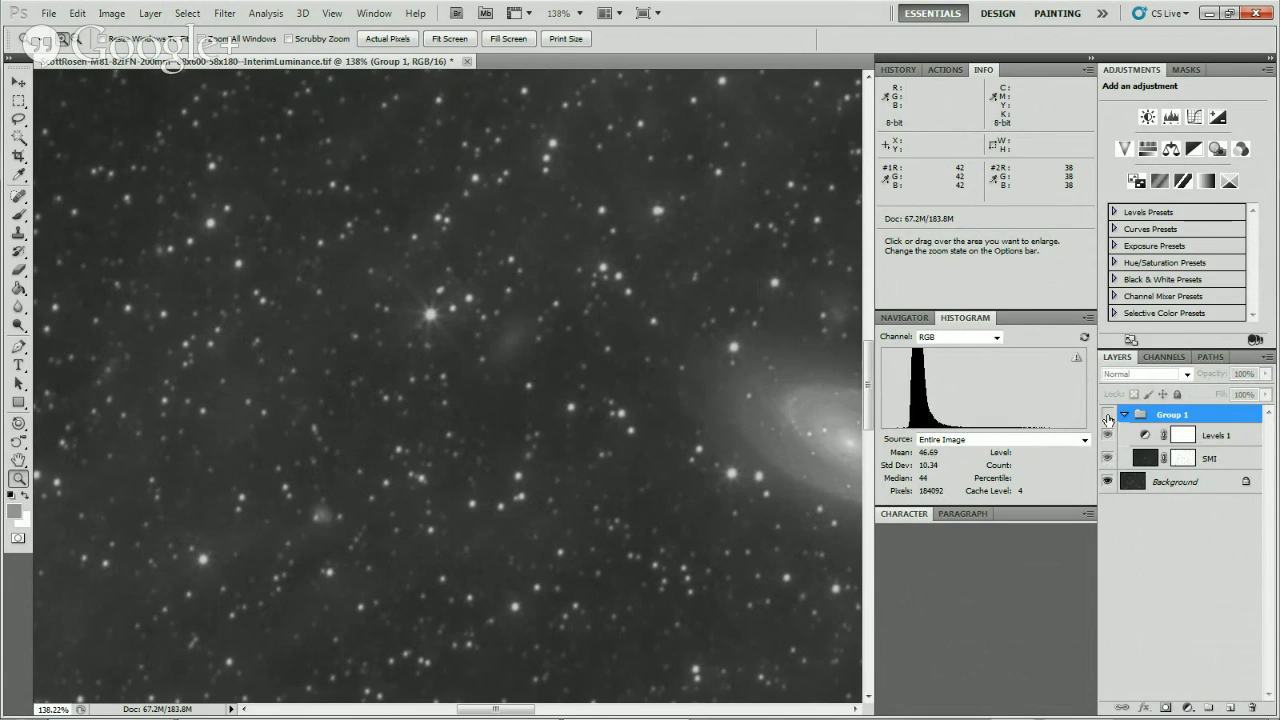
left_click(1107, 414)
left_click(1107, 414)
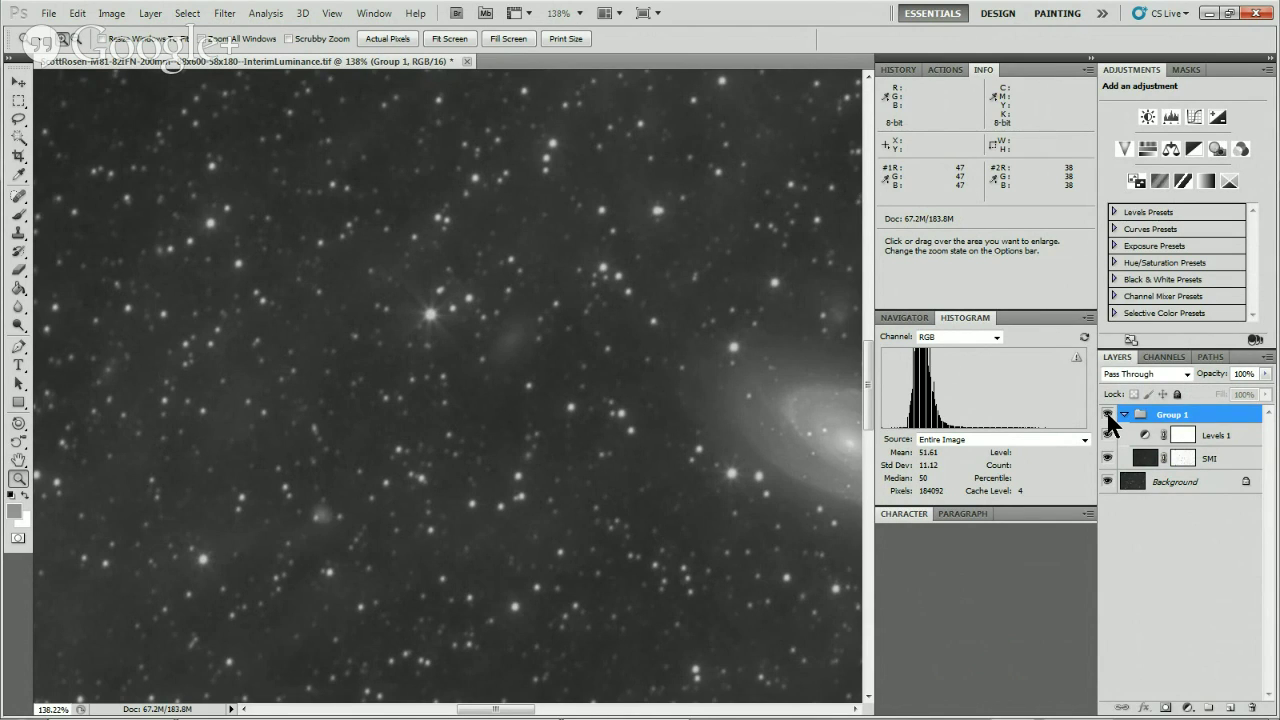
left_click(1107, 414)
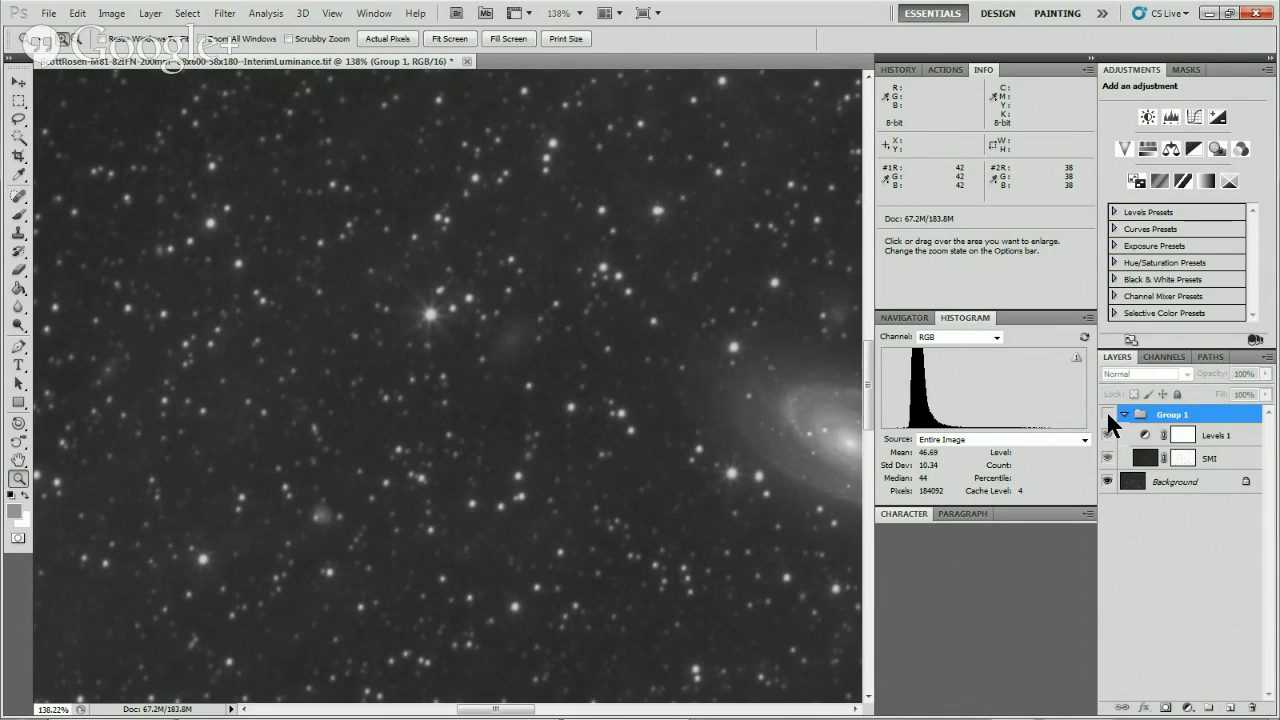
left_click(1107, 414)
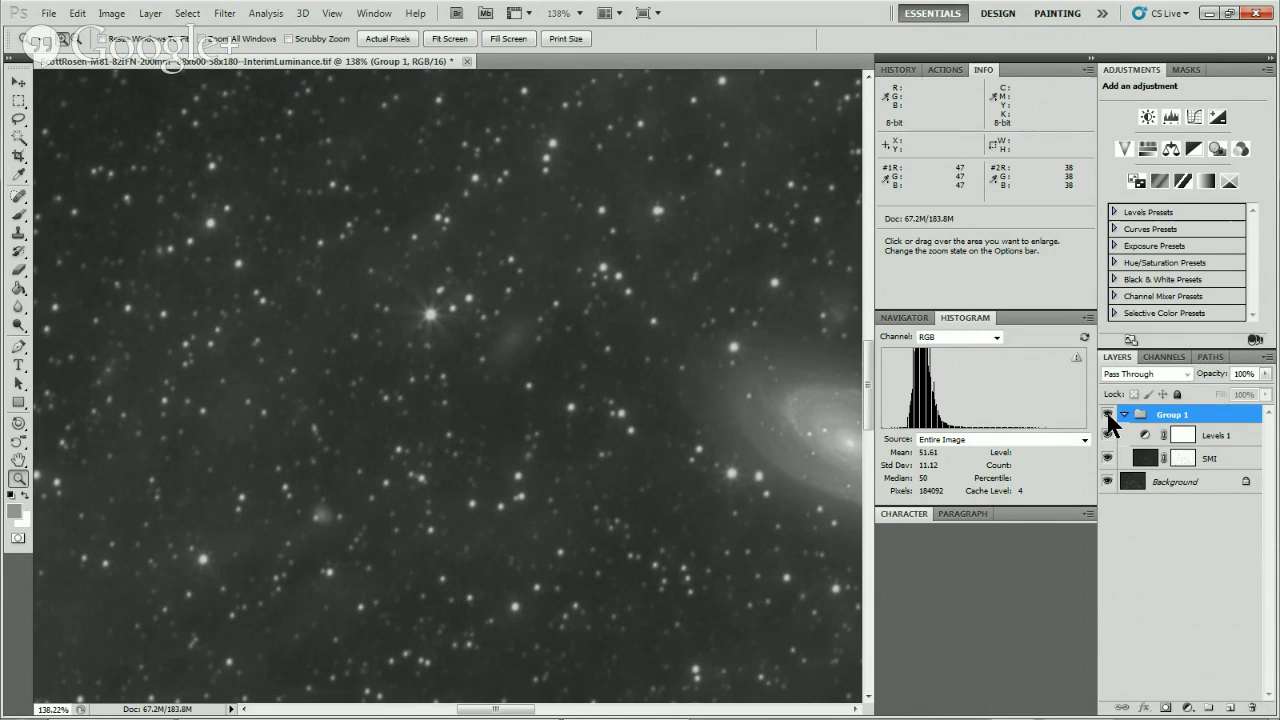
double_click(19, 460)
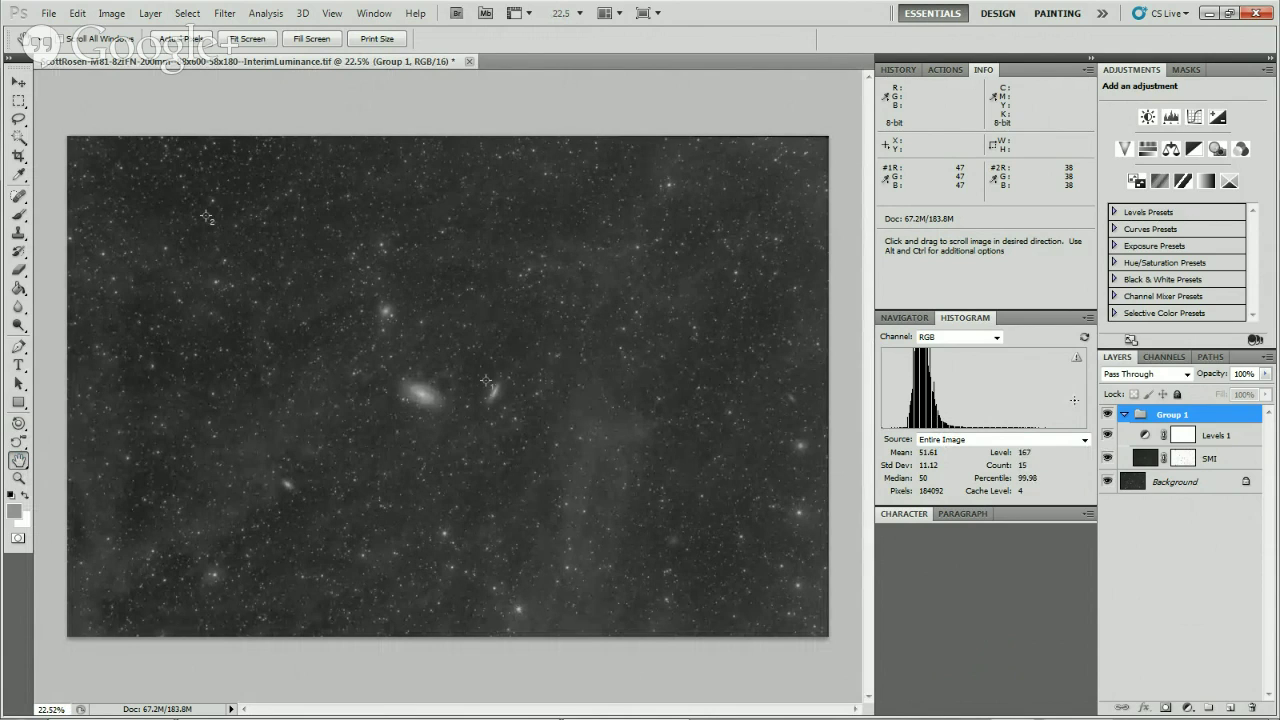
left_click(1265, 373)
left_click_drag(1265, 388, 1221, 396)
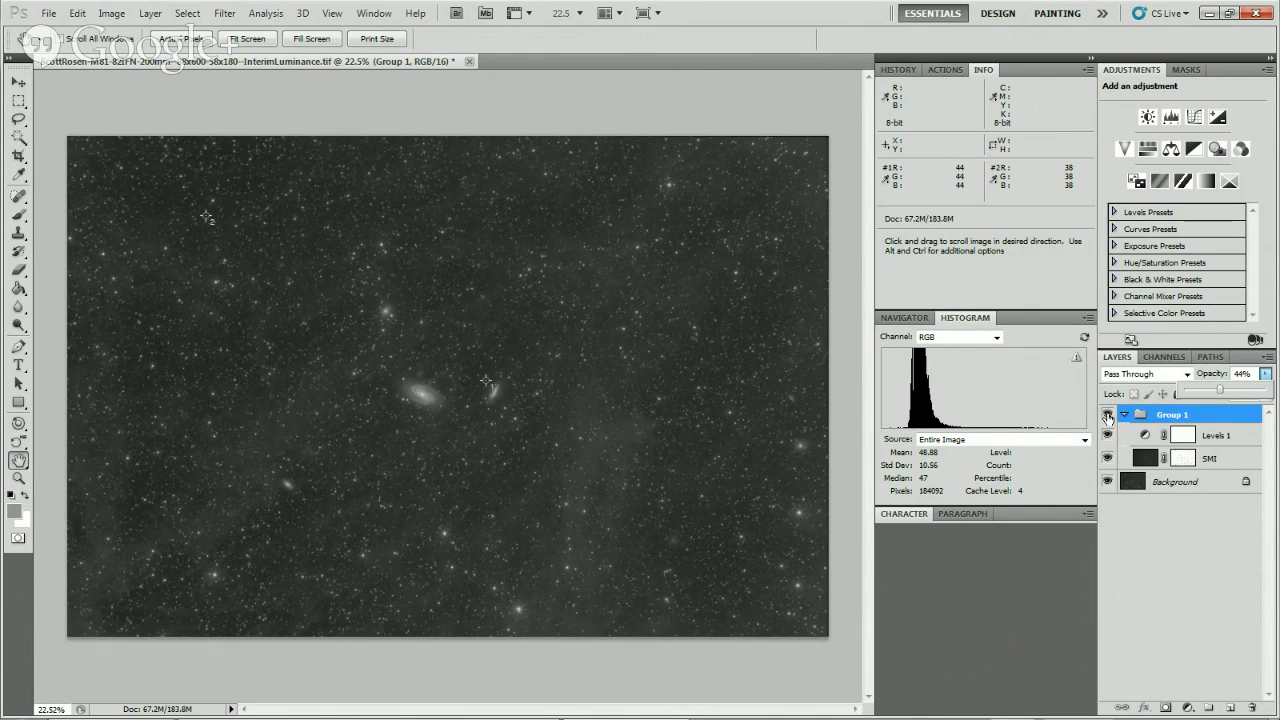
left_click(1107, 415)
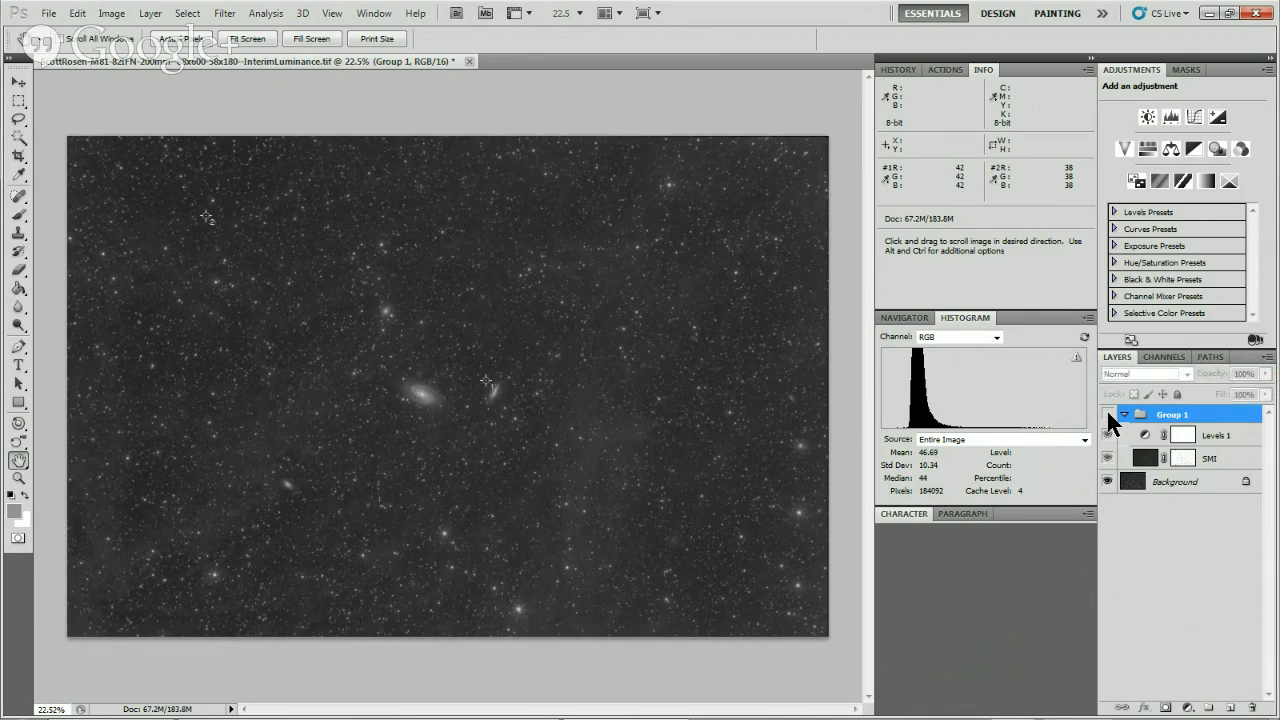
left_click(1107, 415)
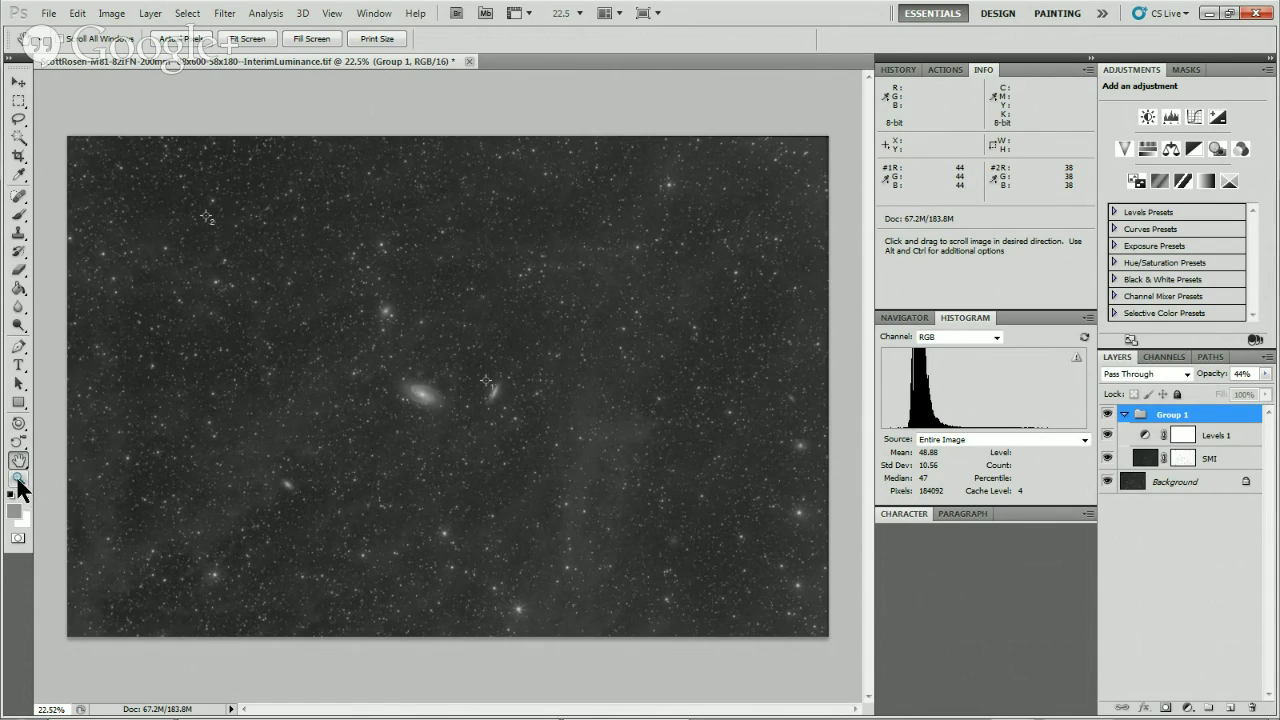
left_click(17, 480)
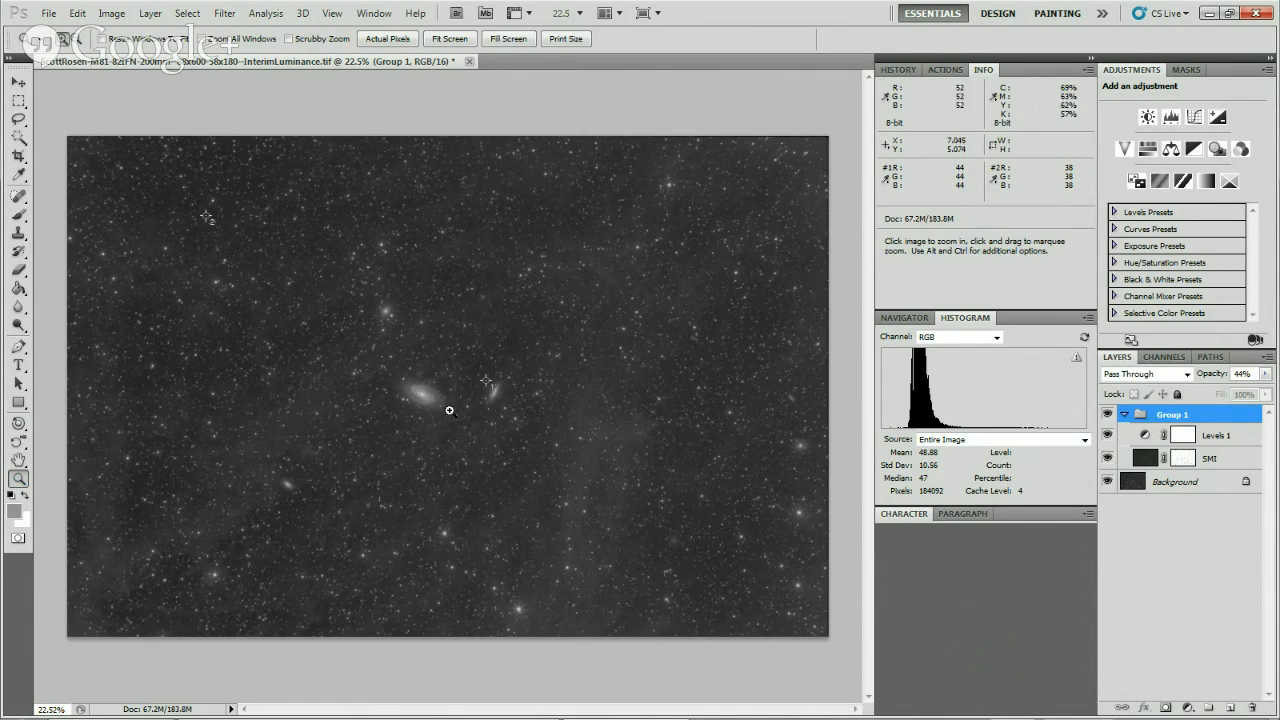
left_click(1265, 373)
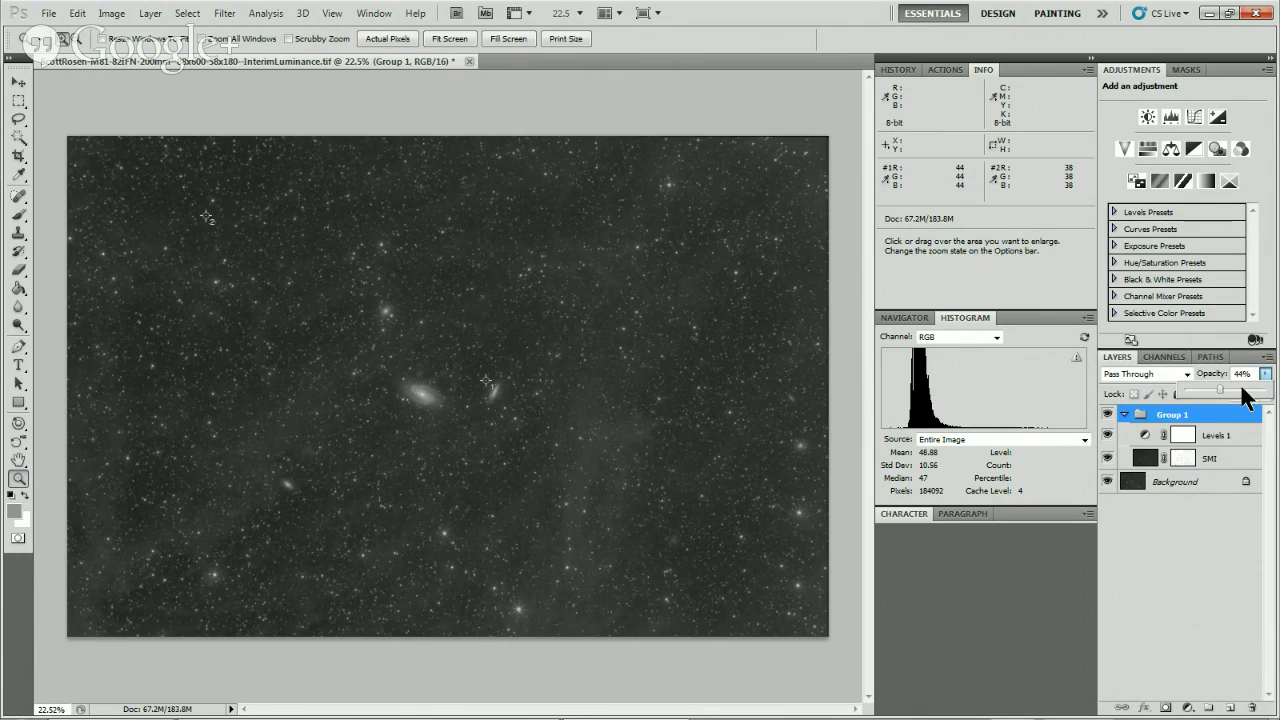
left_click_drag(1219, 393, 1258, 394)
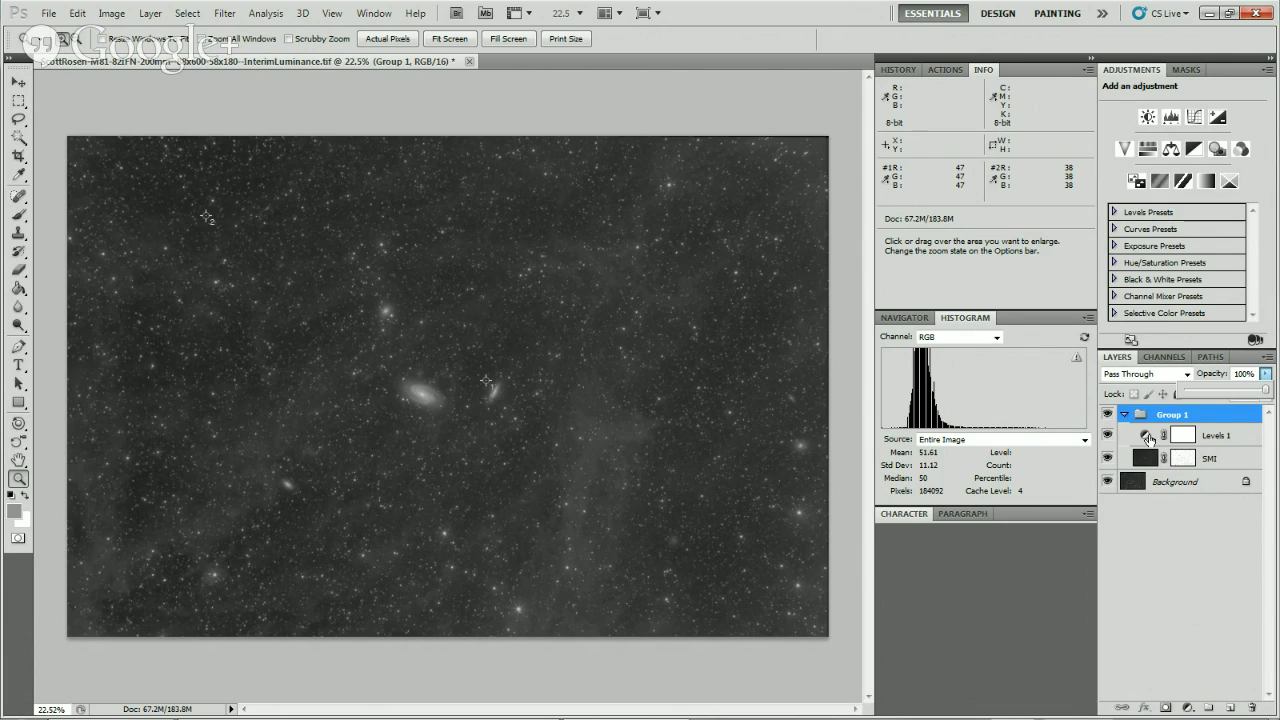
Revert to the Paste history state and zoom in on the field around the galaxies.
left_click(898, 70)
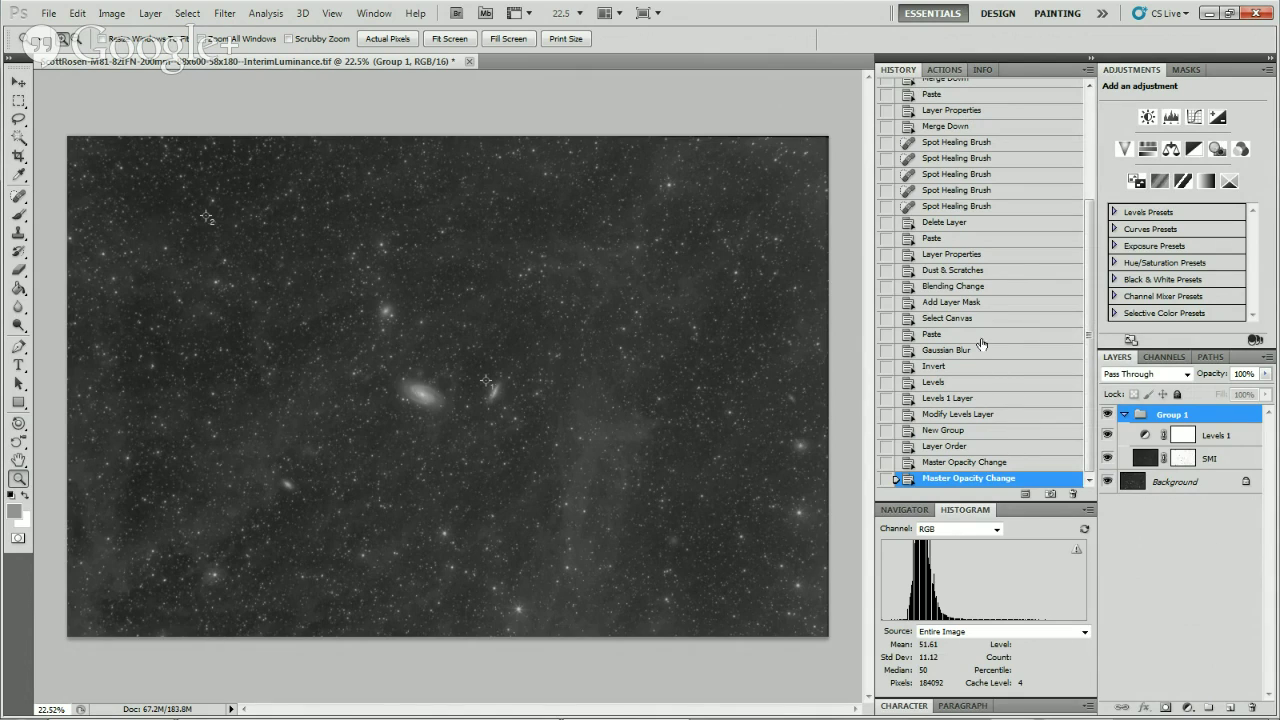
left_click(945, 238)
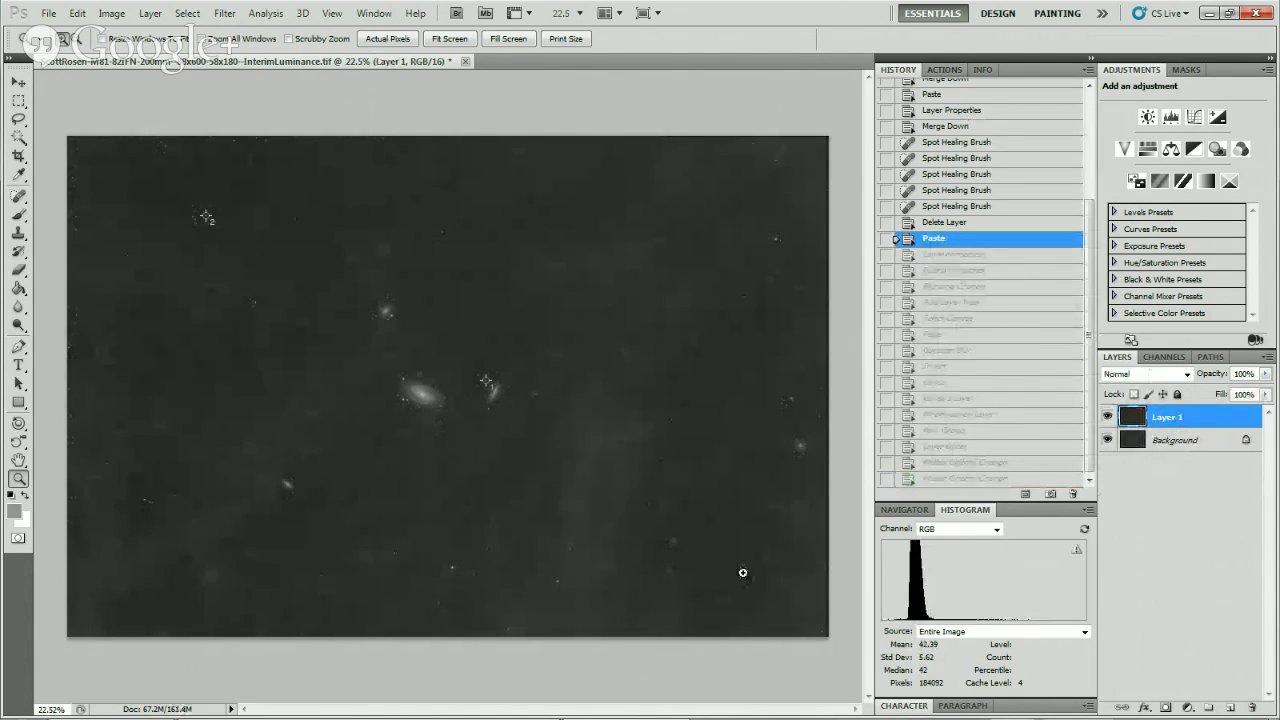
left_click_drag(238, 345, 426, 495)
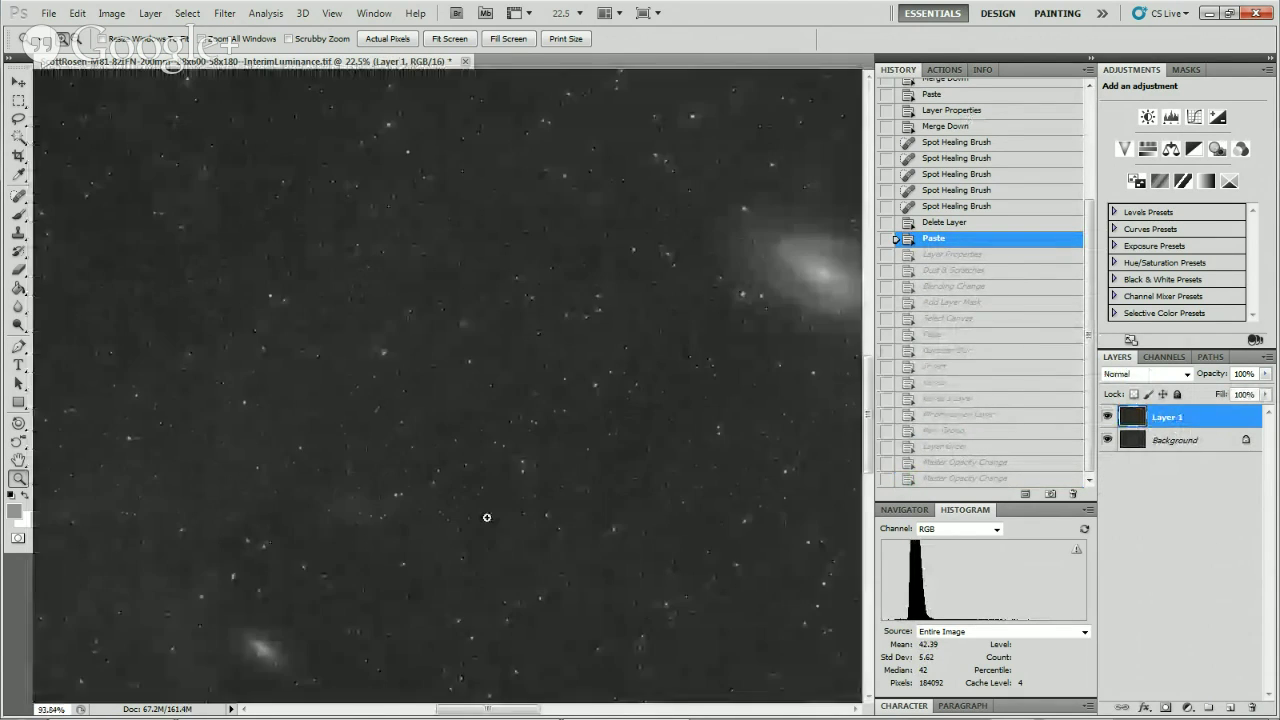
Test Dust & Scratches Threshold values (255, 176, 128, 76, 42), then cancel the filter.
left_click(221, 18)
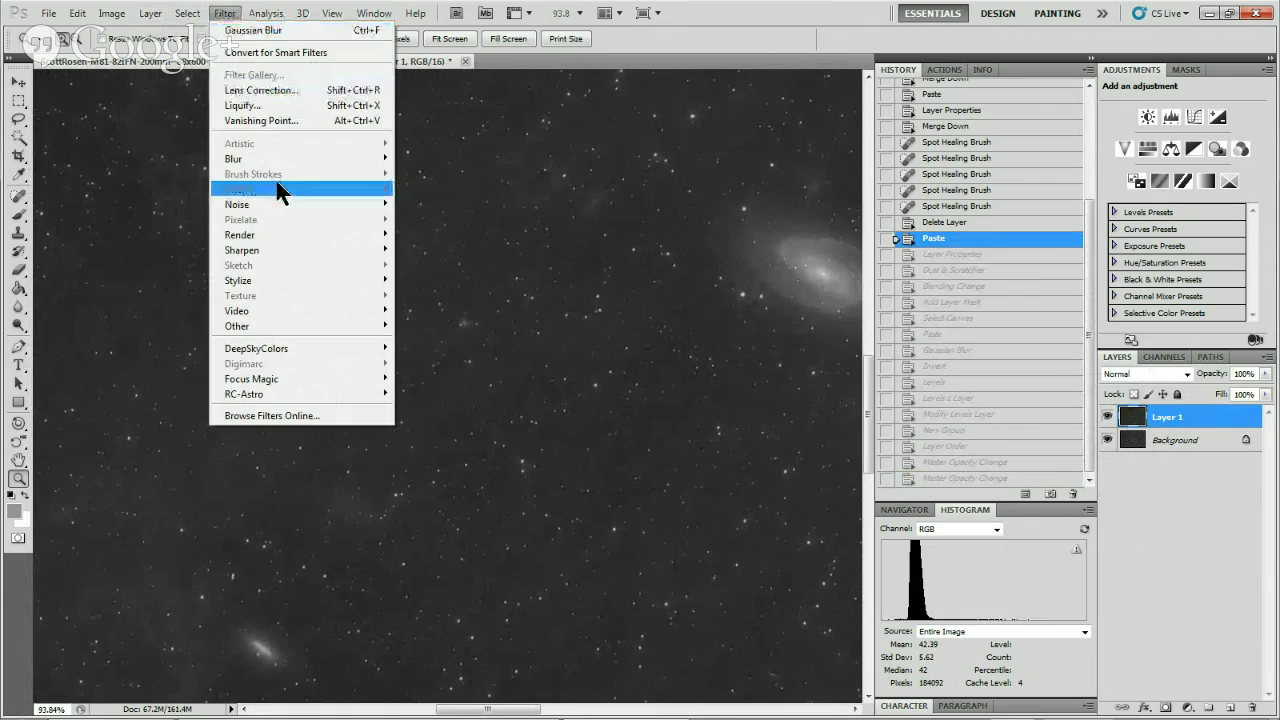
mouse_move(337, 206)
left_click(440, 237)
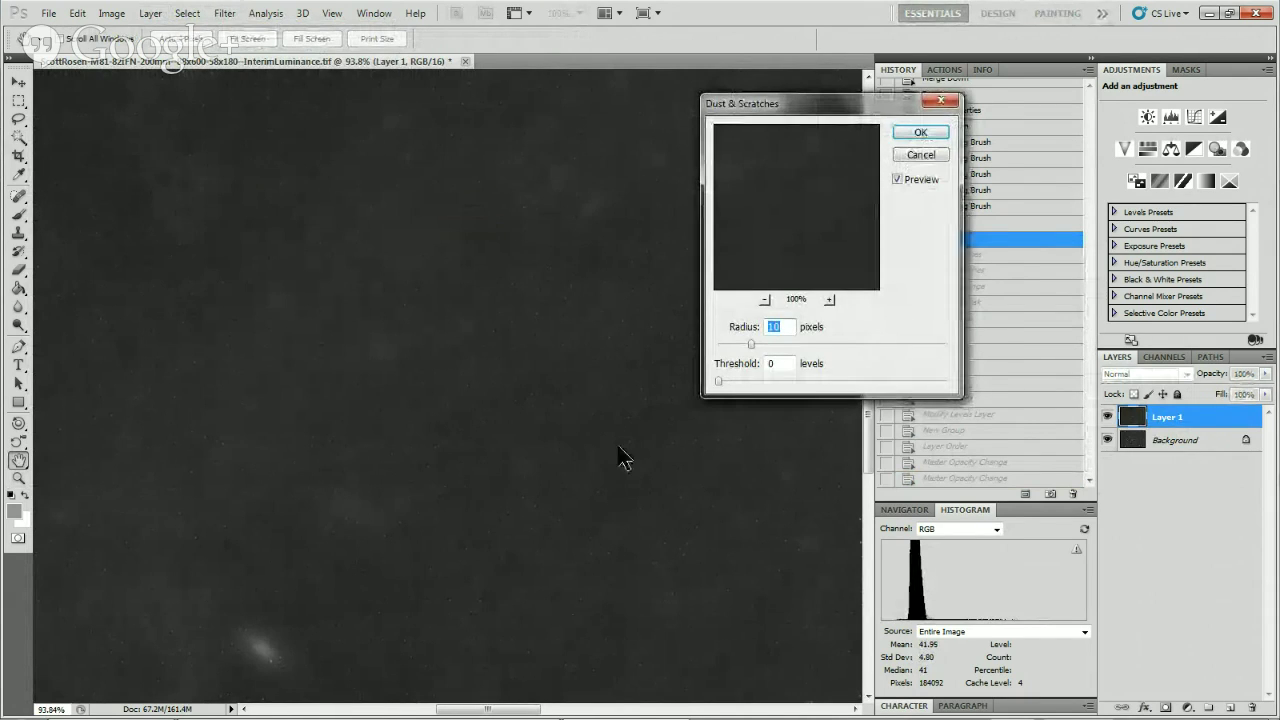
left_click_drag(719, 381, 957, 395)
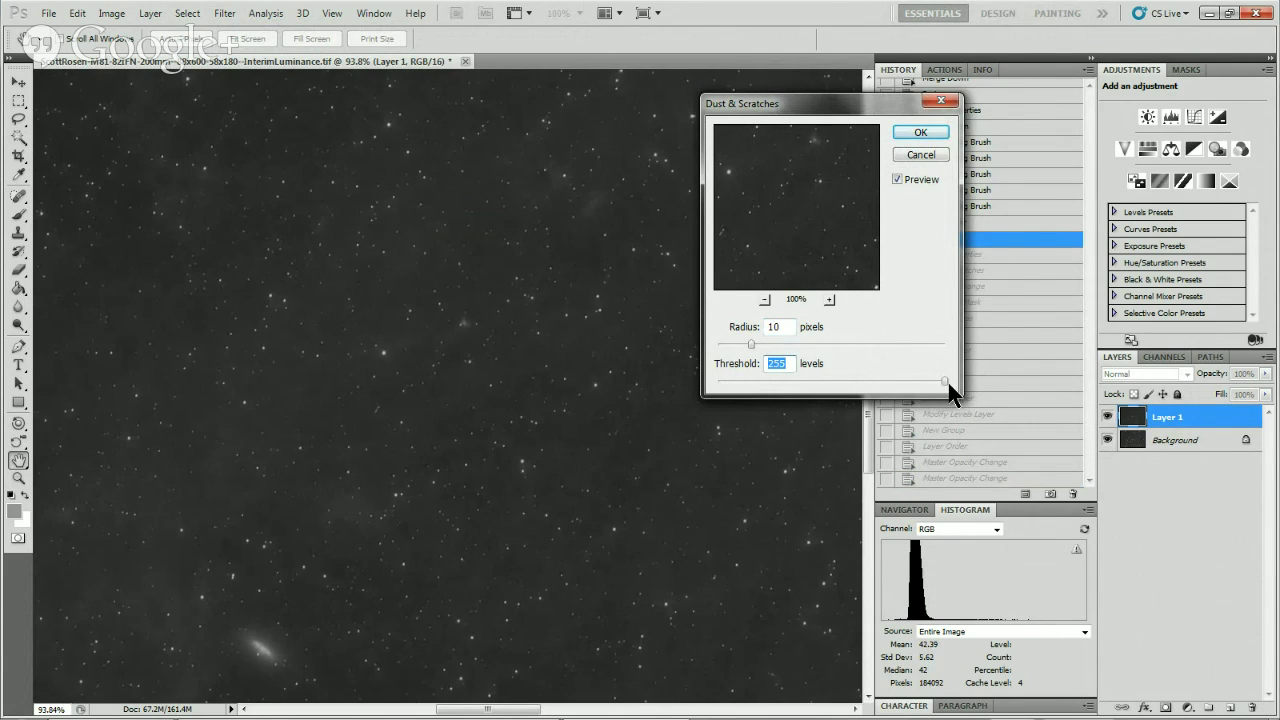
mouse_move(946, 388)
left_mouse_down()
mouse_move(827, 380)
mouse_move(968, 390)
left_mouse_up()
left_click_drag(941, 376, 938, 380)
type("128")
left_click_drag(874, 377, 812, 382)
left_click_drag(812, 381, 757, 381)
left_click(925, 152)
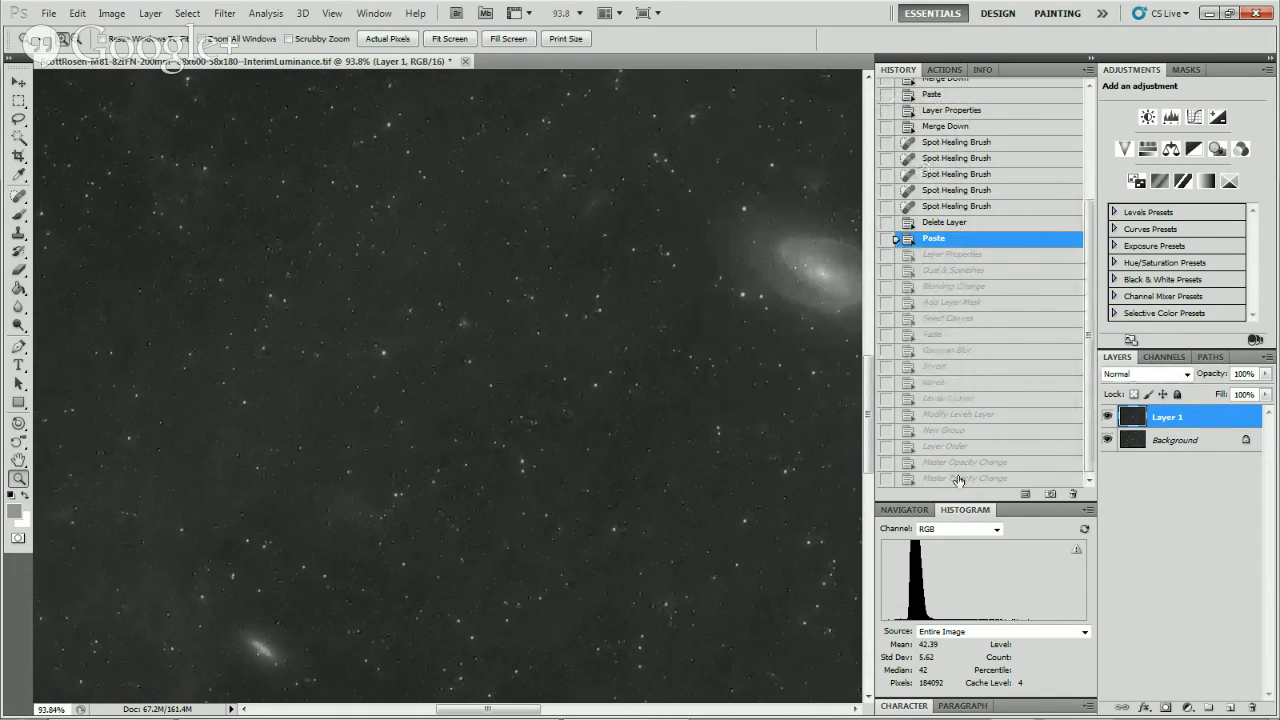
Return to the latest Master Opacity Change state and fit the whole image in view.
left_click(958, 479)
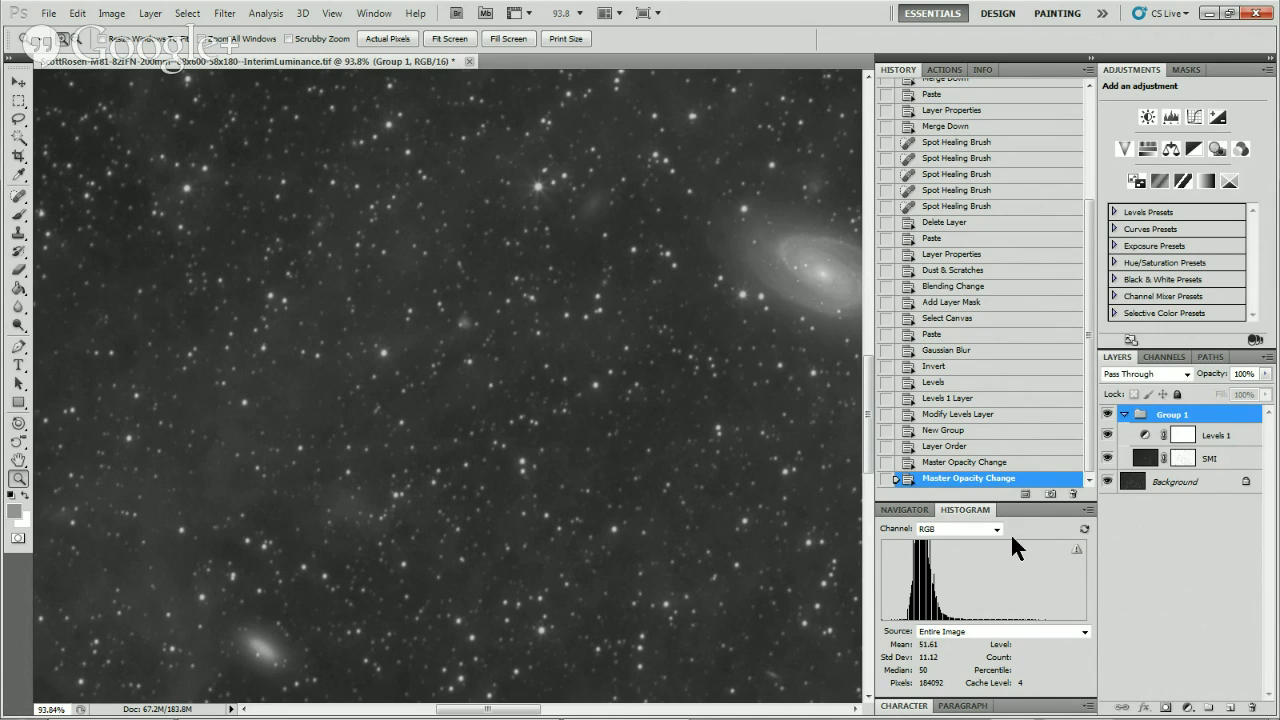
double_click(17, 460)
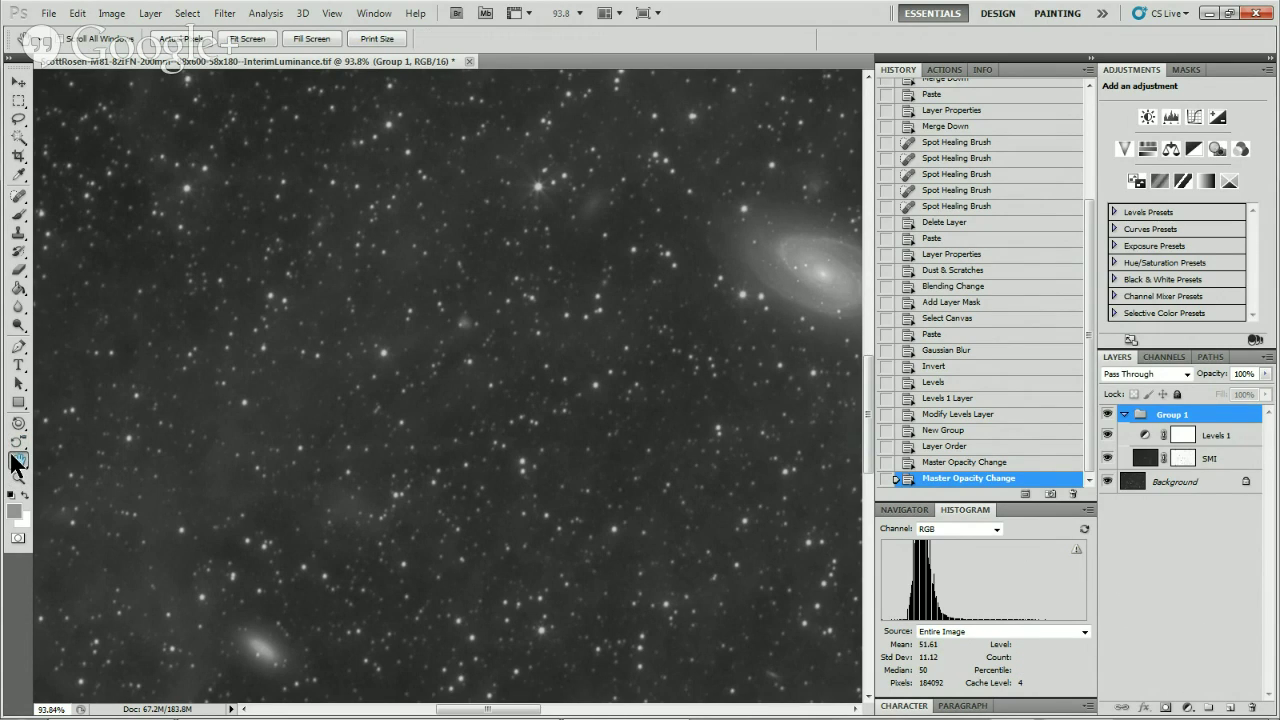
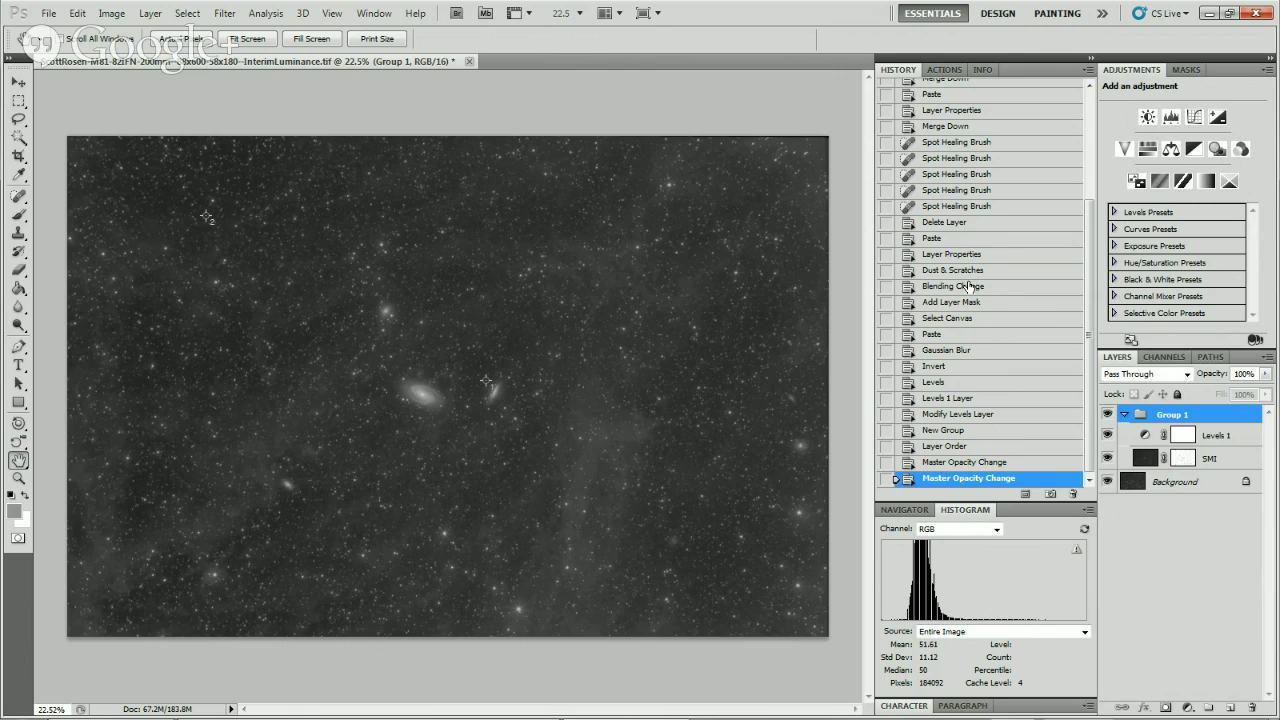
Revert to the Merge Down history state and zoom into the upper-left starfield.
left_click(936, 127)
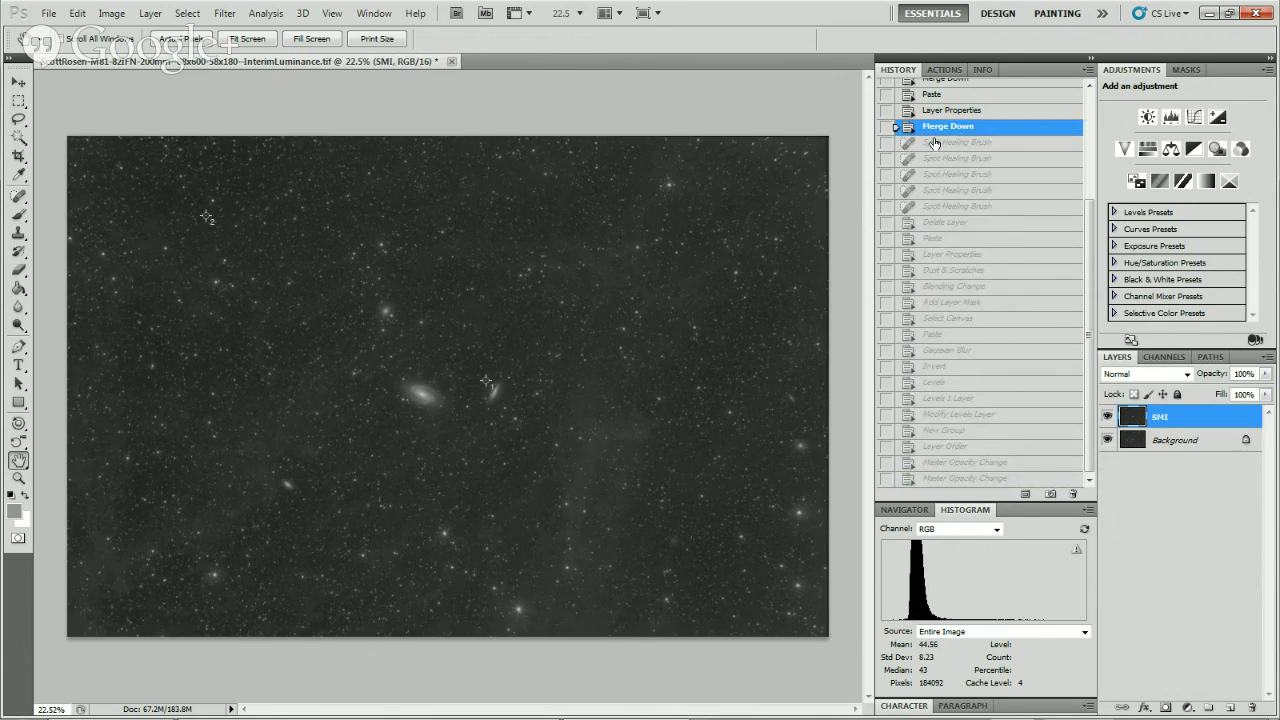
left_click(18, 478)
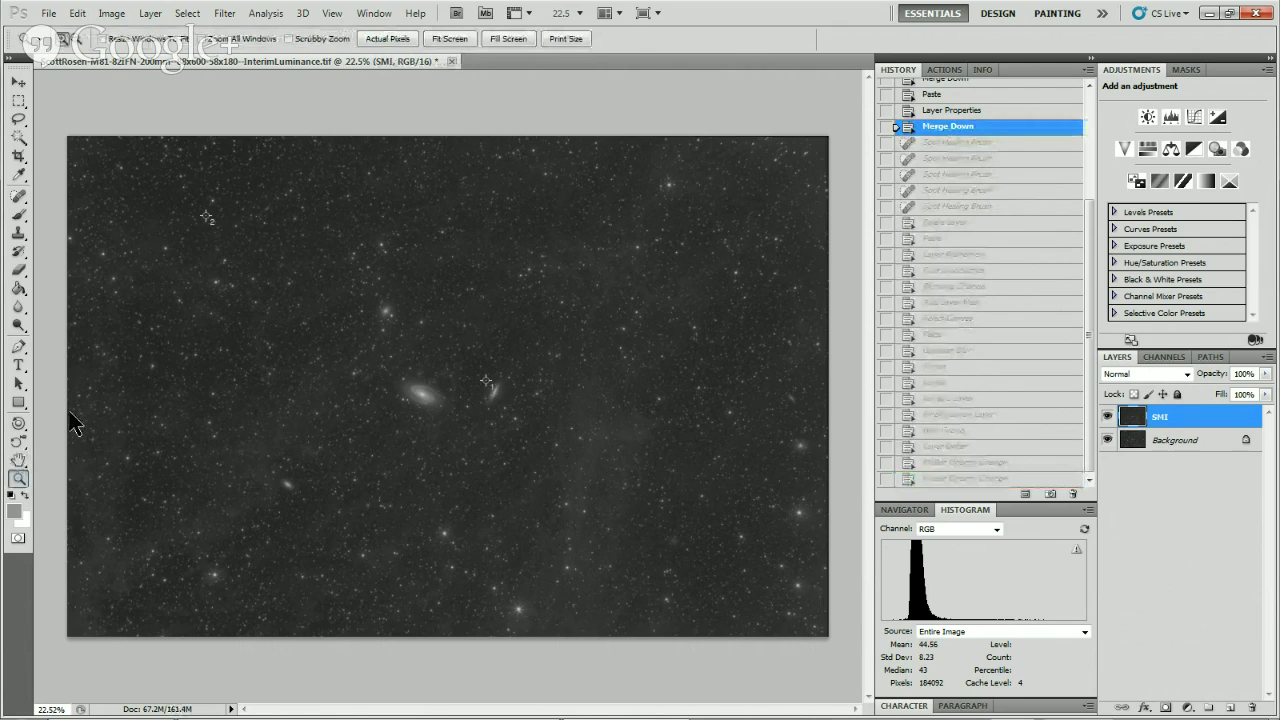
left_click_drag(70, 136, 375, 434)
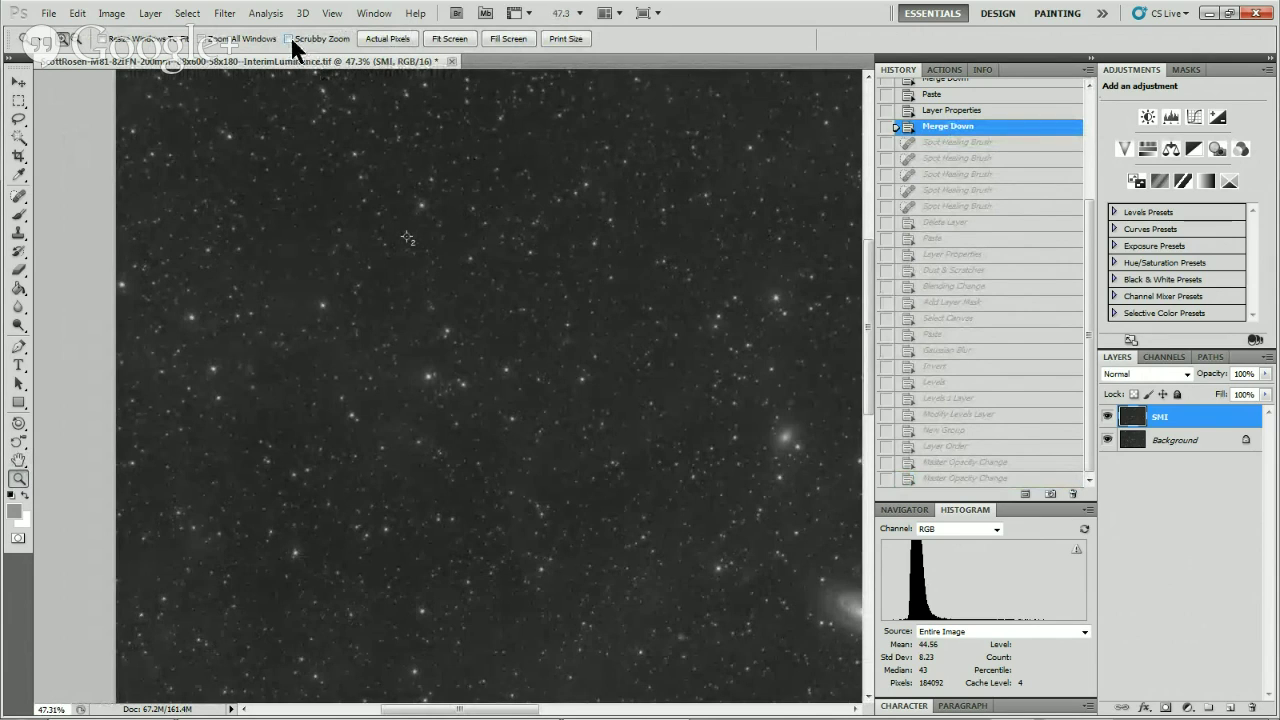
Apply a Dust & Scratches filter with Radius 10 to the SMI layer.
left_click(216, 14)
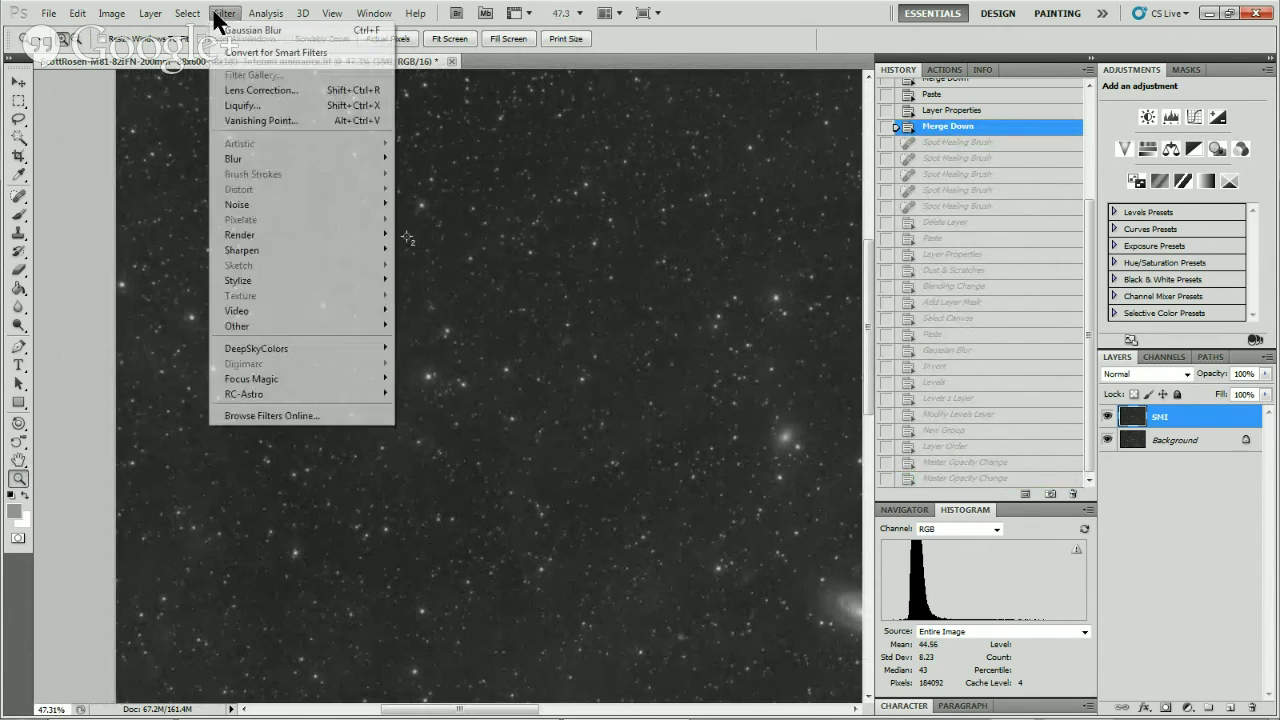
mouse_move(296, 210)
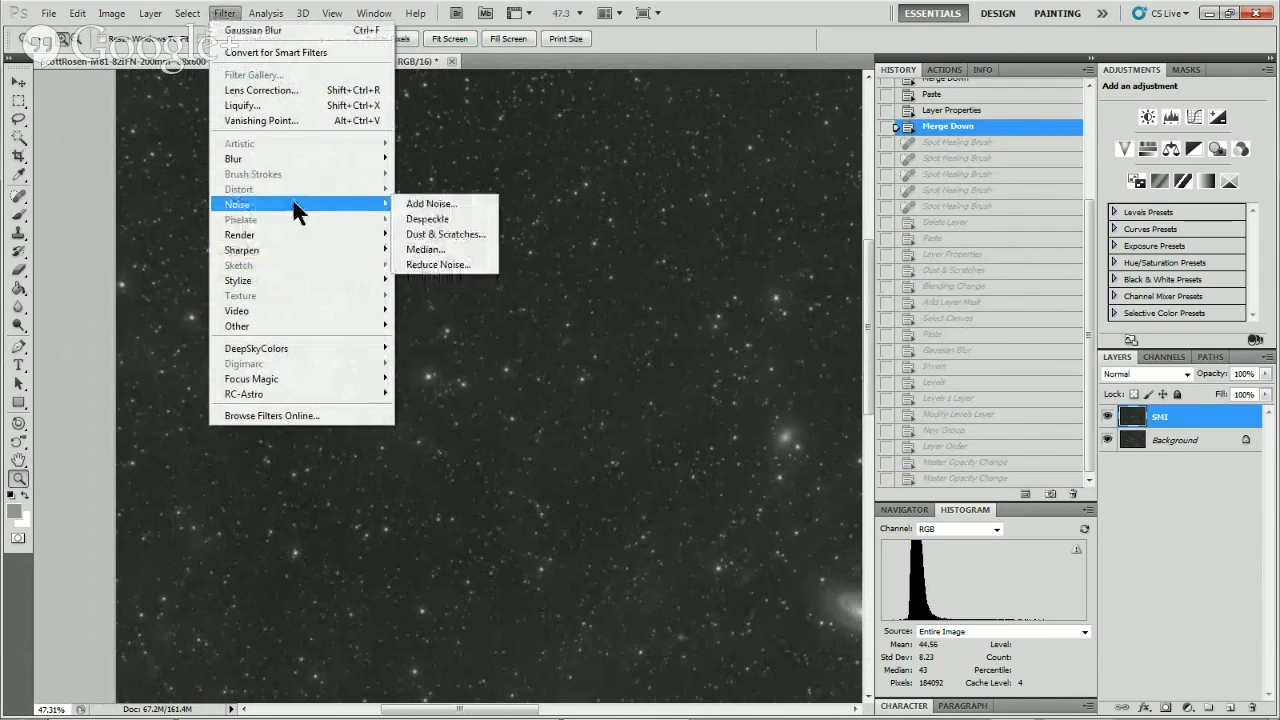
left_click(448, 234)
type("10")
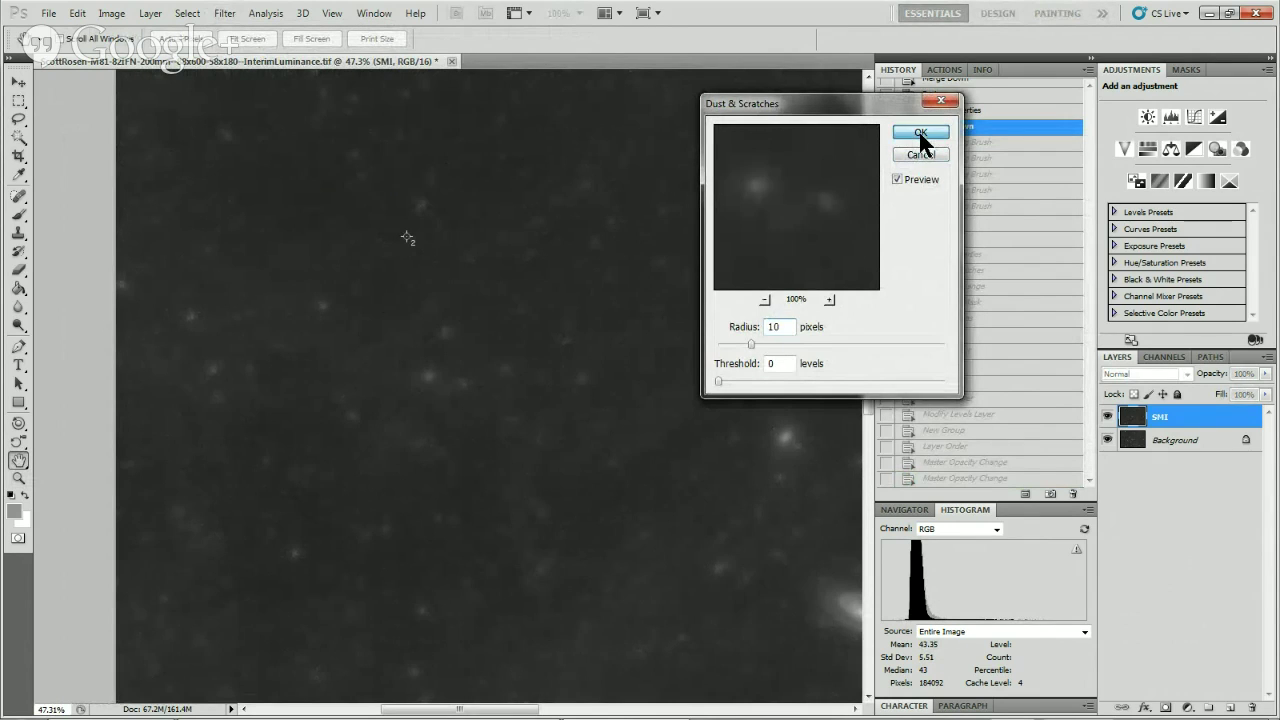
left_click(919, 131)
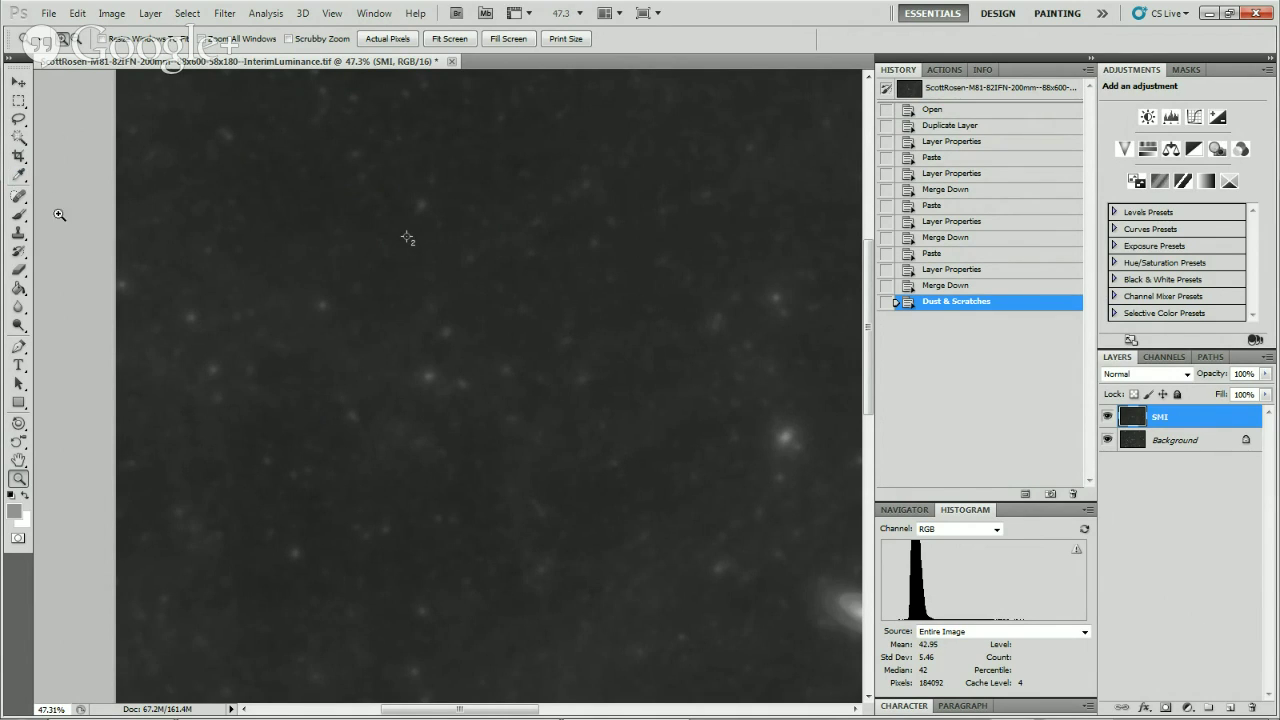
Spot-heal the leftover star blob, inspect it zoomed in, then fit the image on screen.
left_click(18, 195)
left_click(326, 308)
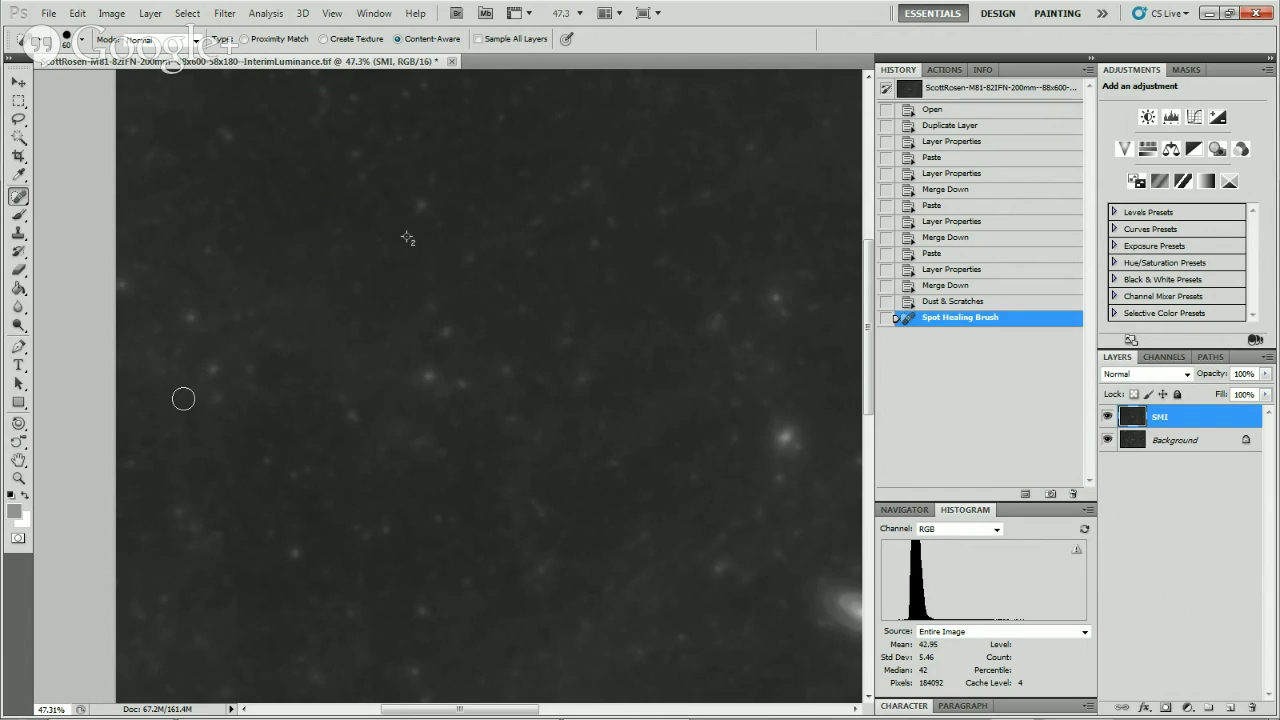
left_click(18, 478)
left_click_drag(207, 261, 396, 386)
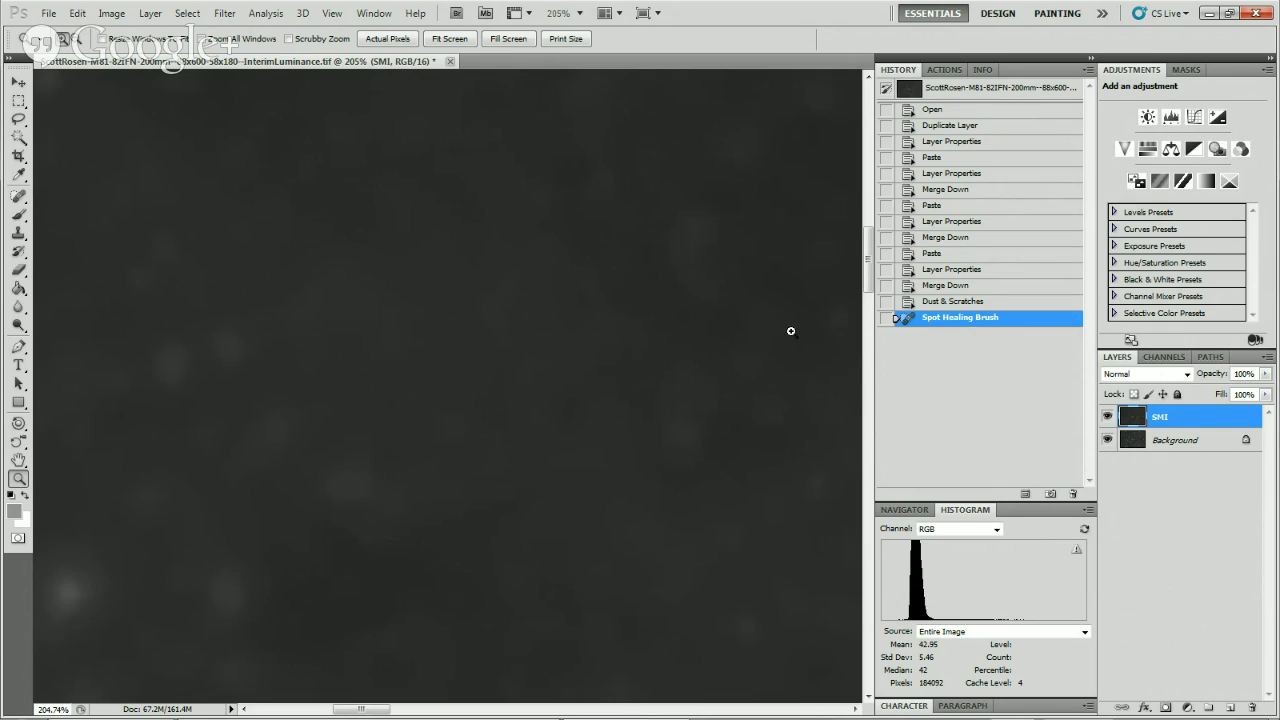
double_click(18, 459)
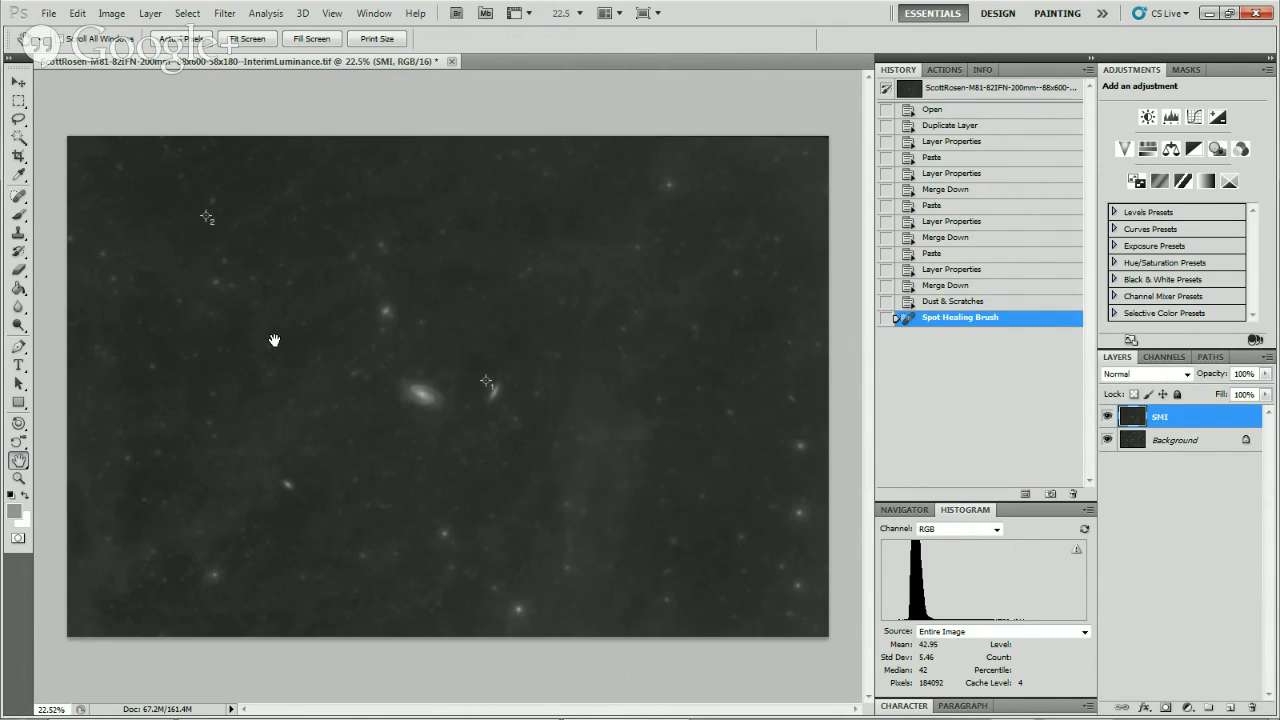
Compare the Dust & Scratches and Merge Down history states, then revert to the Open state.
left_click(933, 302)
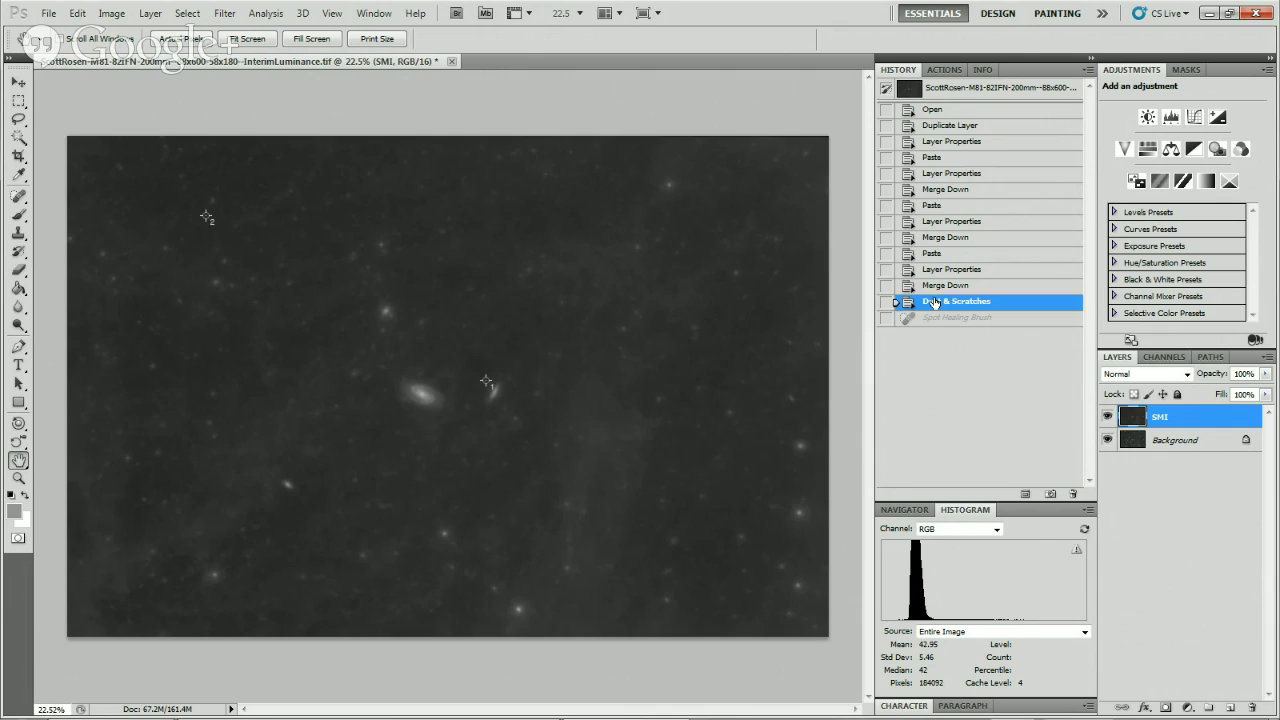
left_click(937, 285)
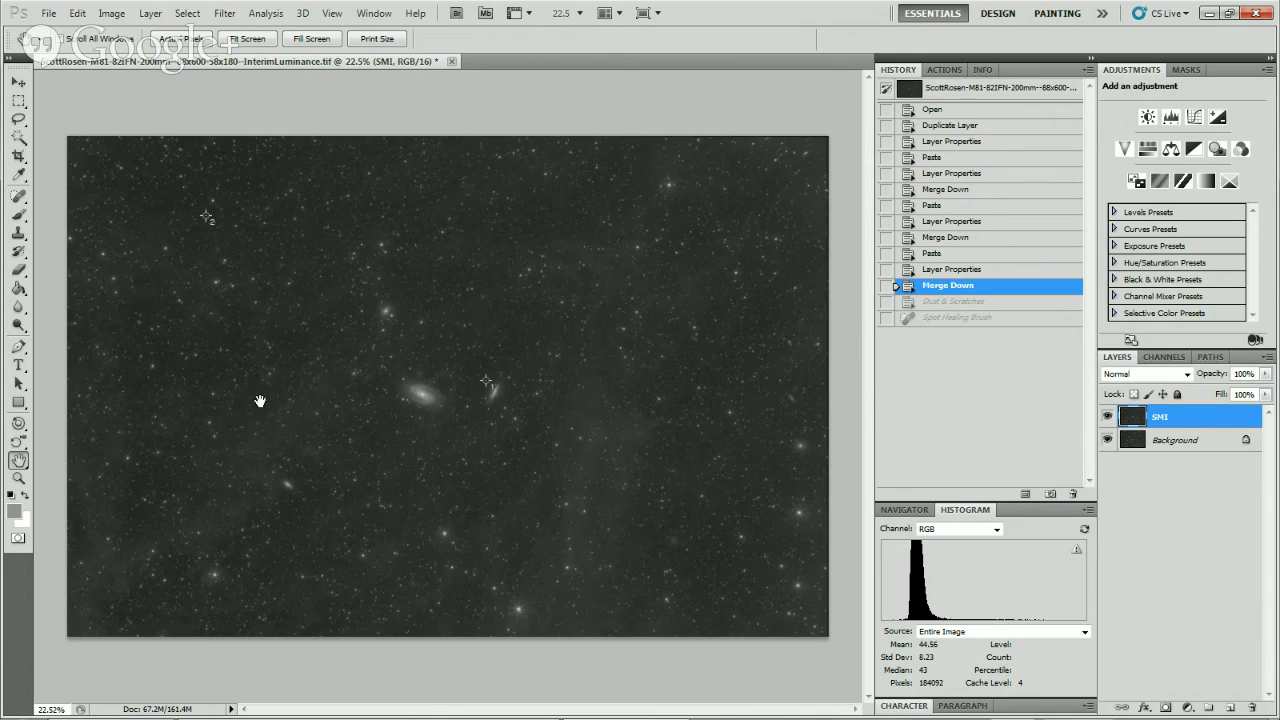
left_click(960, 302)
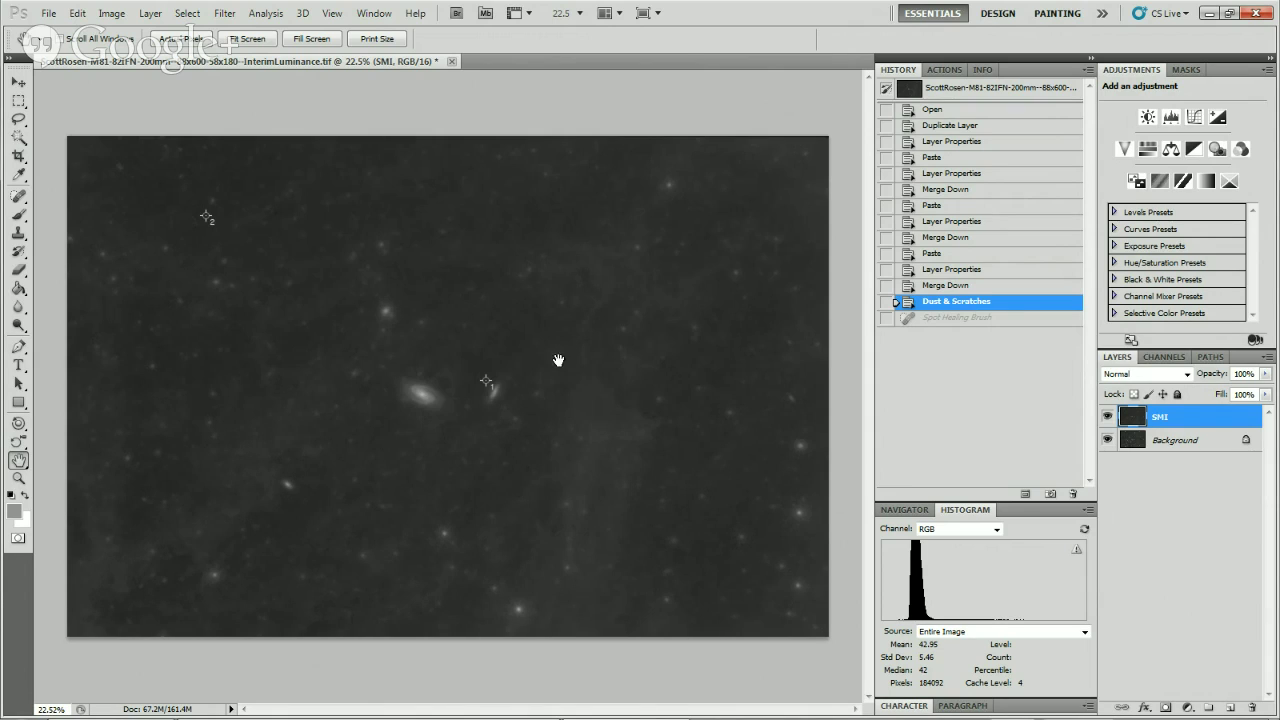
left_click(961, 286)
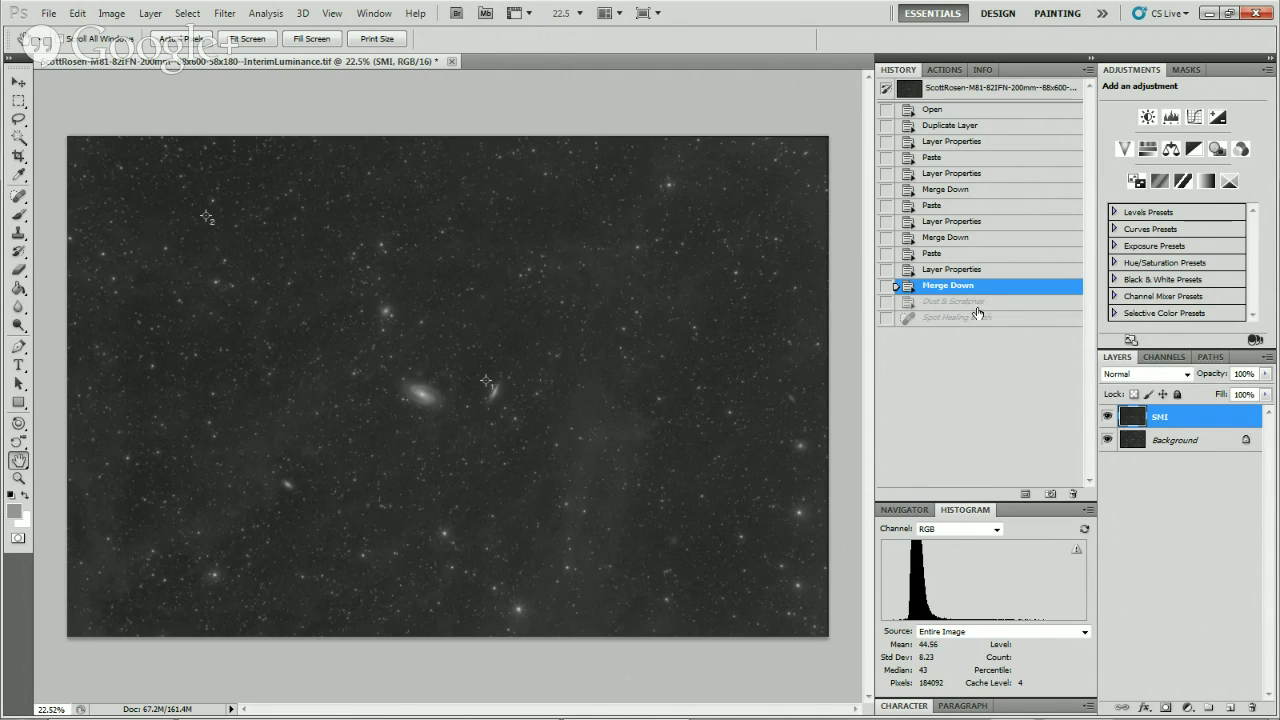
left_click(931, 110)
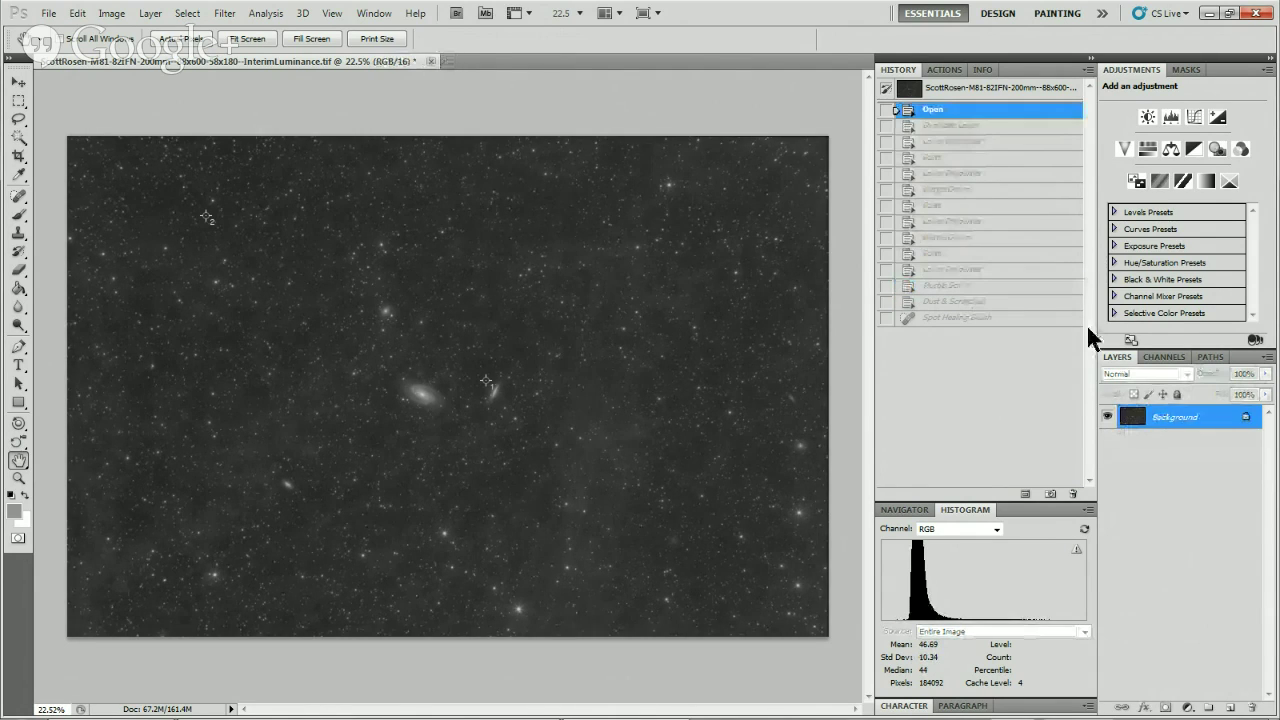
Open PreparedSMILayer.tif, select all of it and copy it.
left_click(48, 13)
left_click(62, 40)
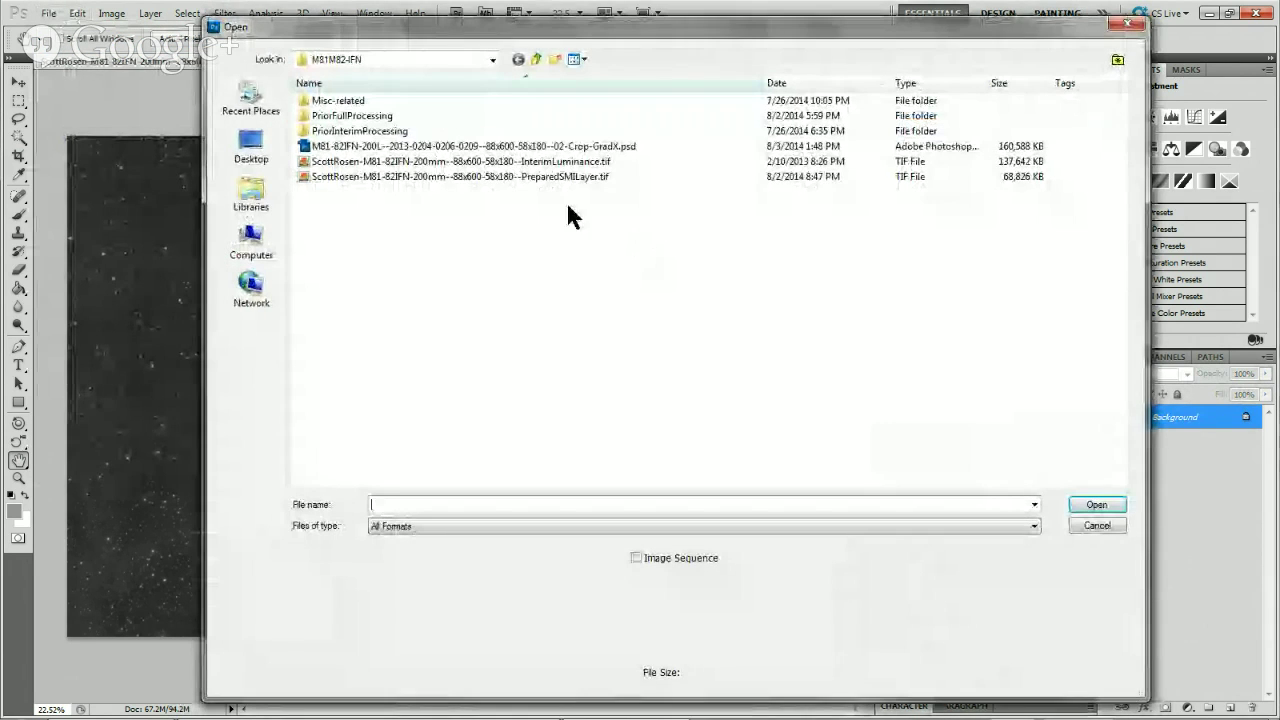
double_click(445, 176)
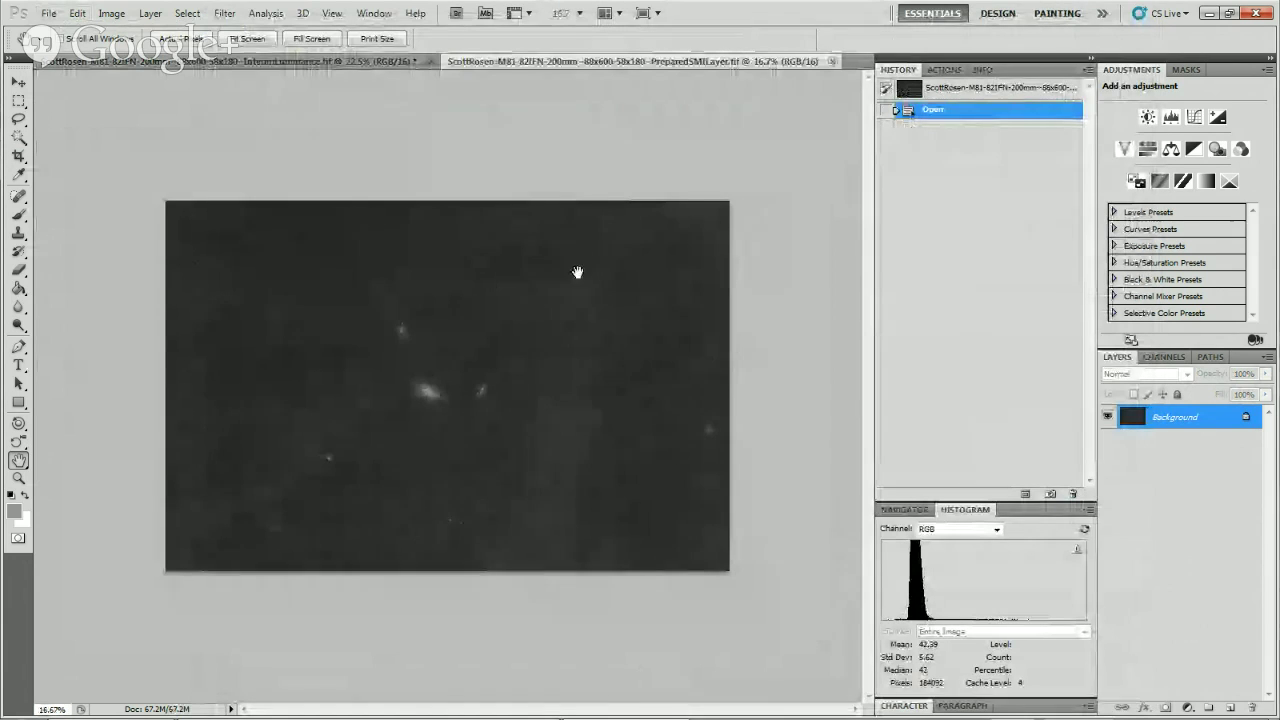
left_click(187, 13)
left_click(192, 33)
left_click(77, 13)
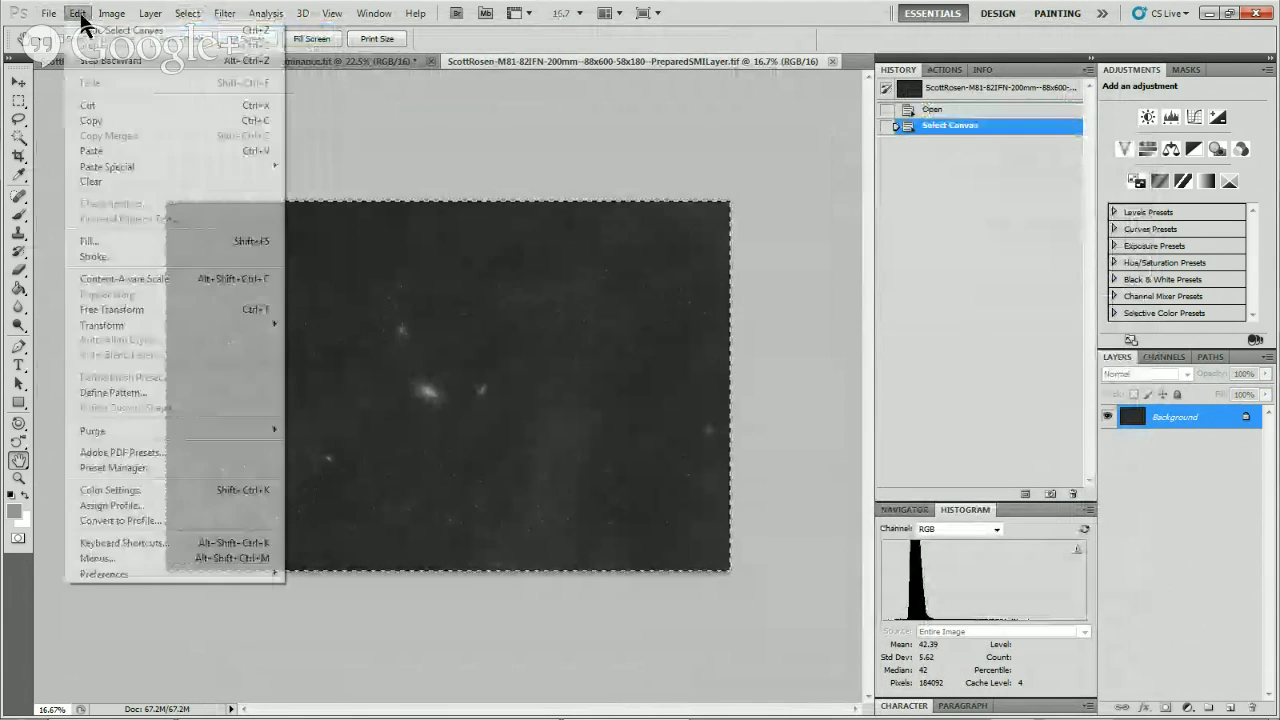
left_click(118, 102)
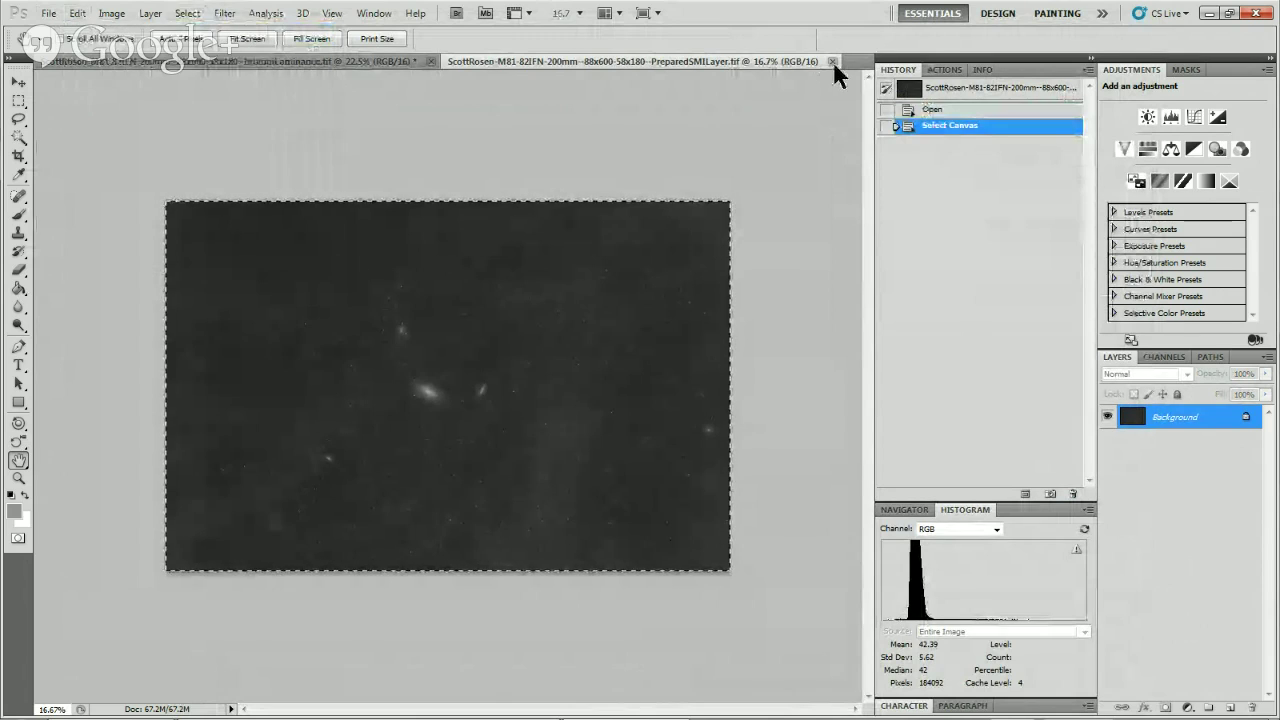
Close PreparedSMILayer.tif and paste the copy into the luminance document as Layer 1.
left_click(832, 61)
left_click(77, 13)
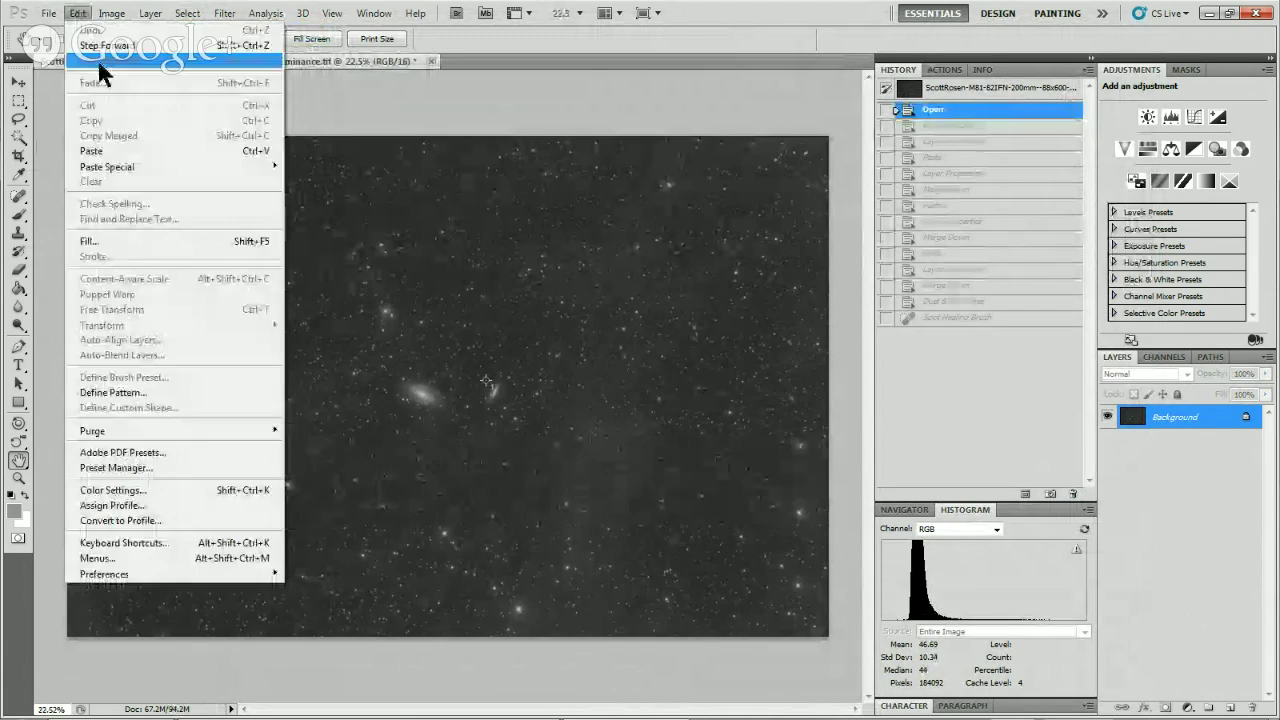
left_click(114, 160)
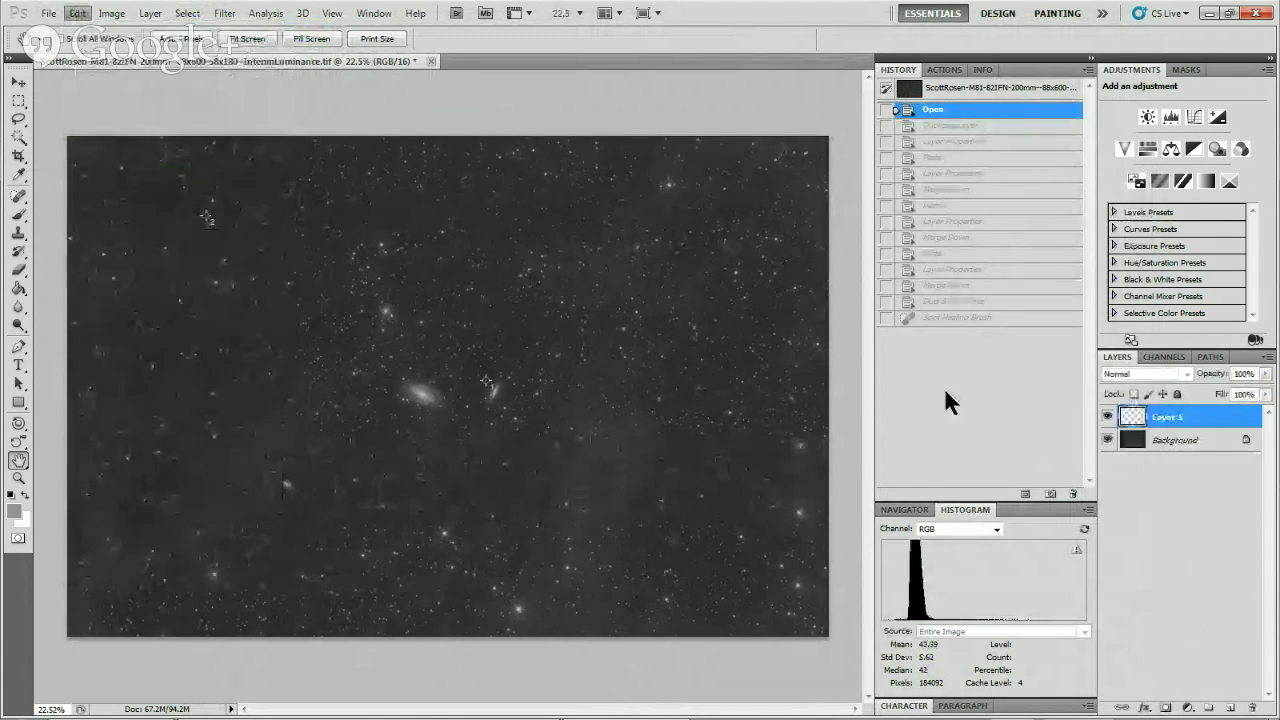
Rename Layer 1 to SMI and set its blend mode to Screen.
right_click(1166, 420)
left_click(1163, 37)
type("SMI")
key("Return")
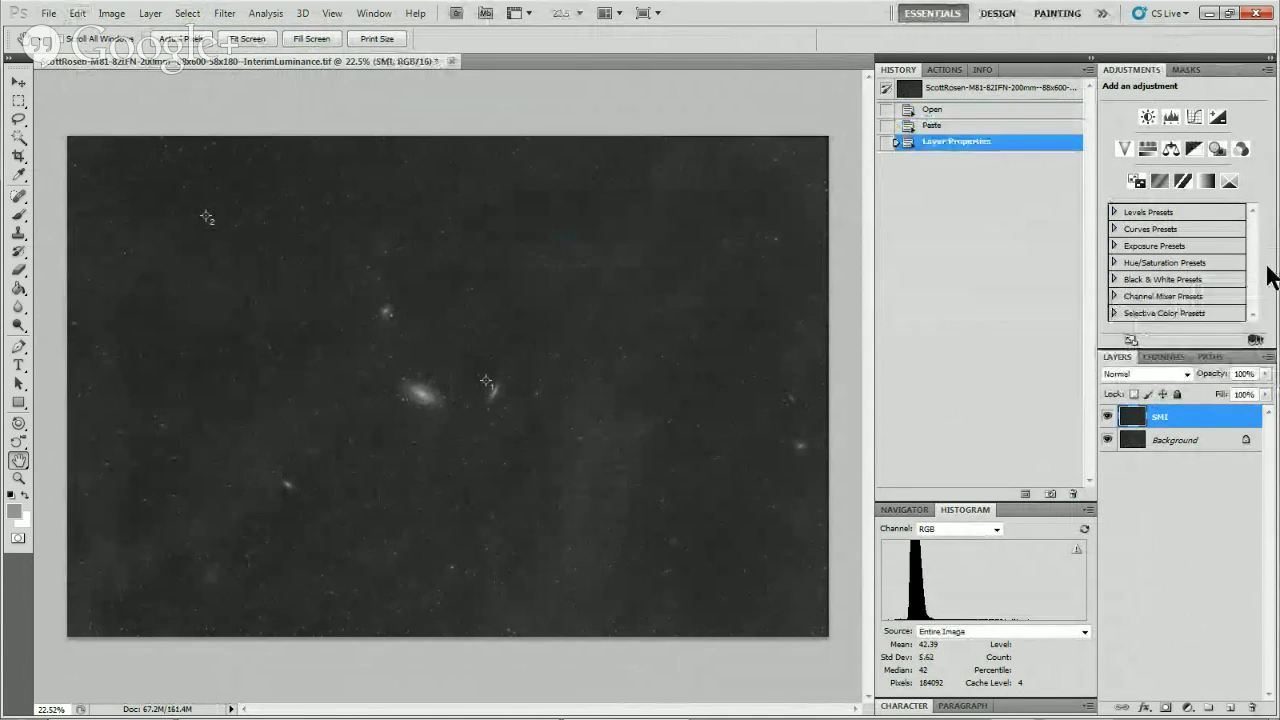
left_click(1155, 372)
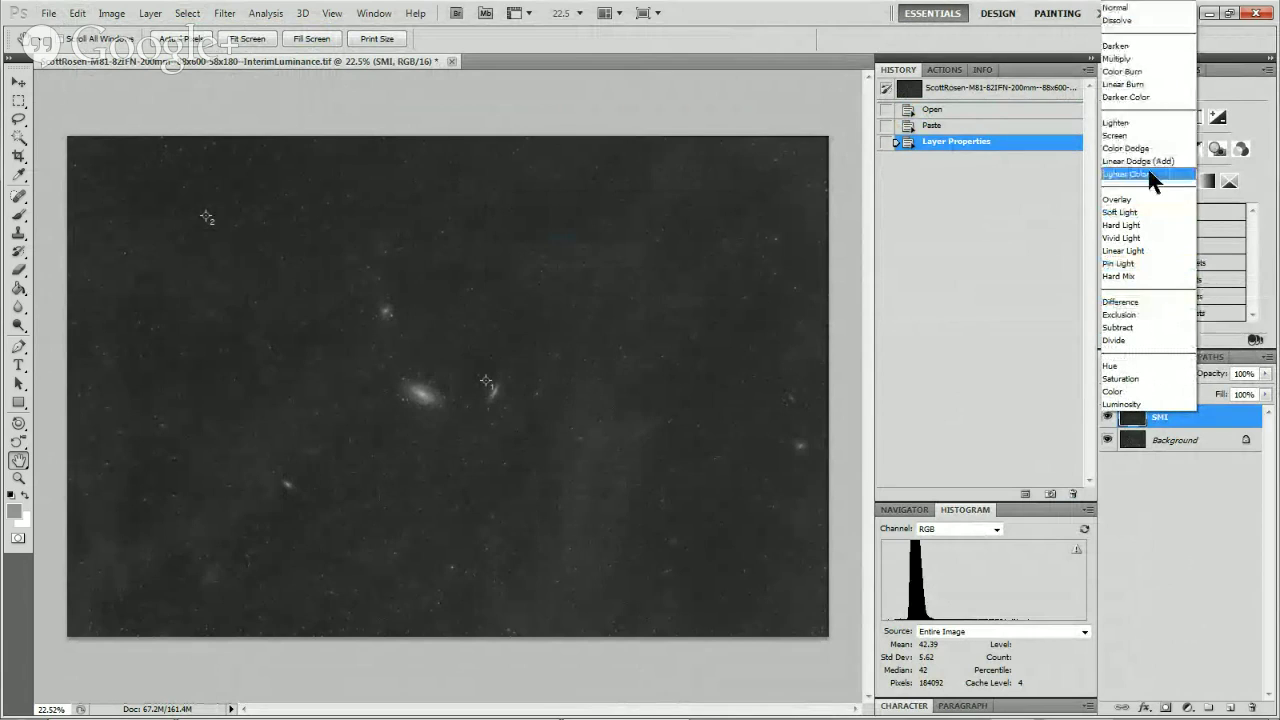
left_click(1130, 135)
Give the SMI layer a Reveal All layer mask.
left_click(1153, 431)
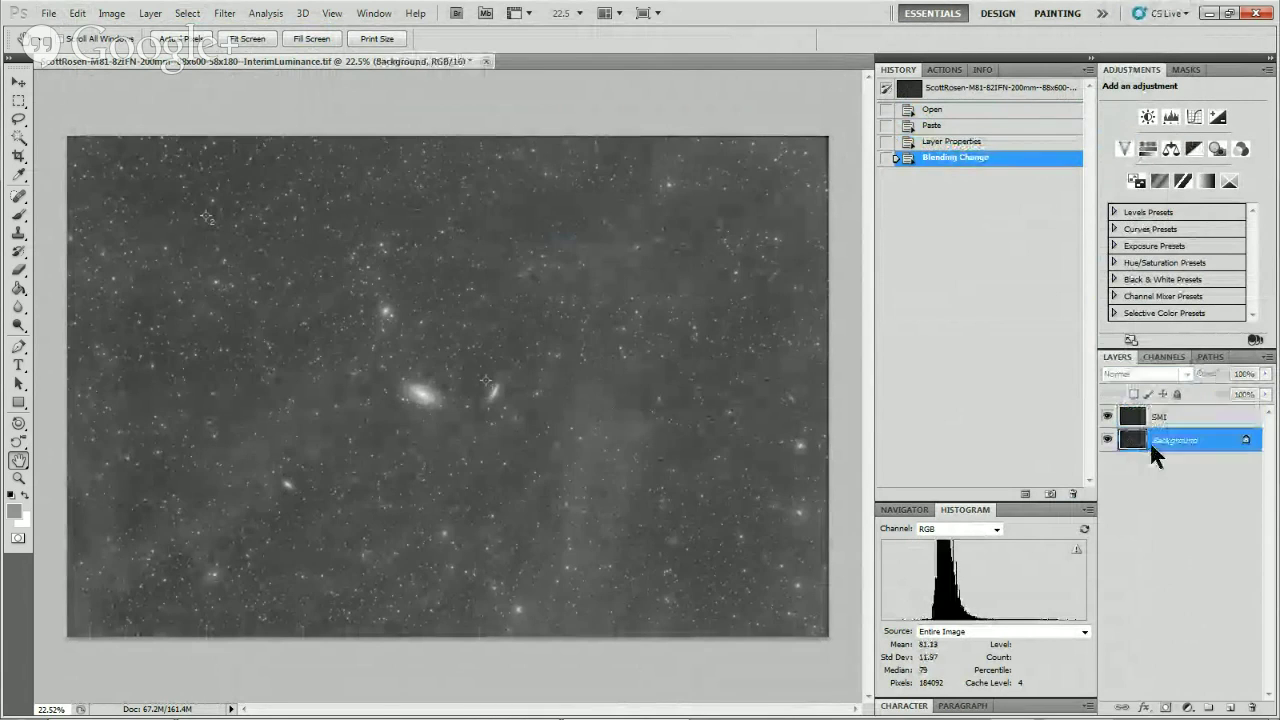
key("alt+bracketright")
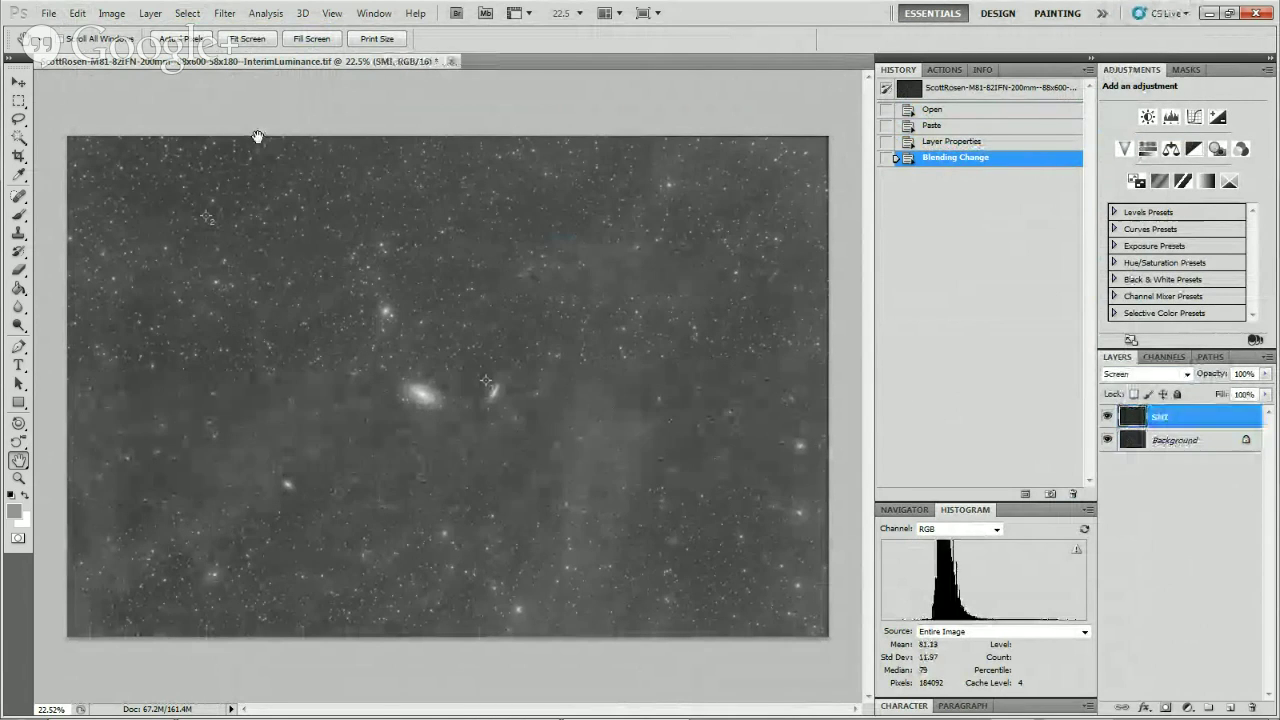
left_click(148, 13)
mouse_move(300, 189)
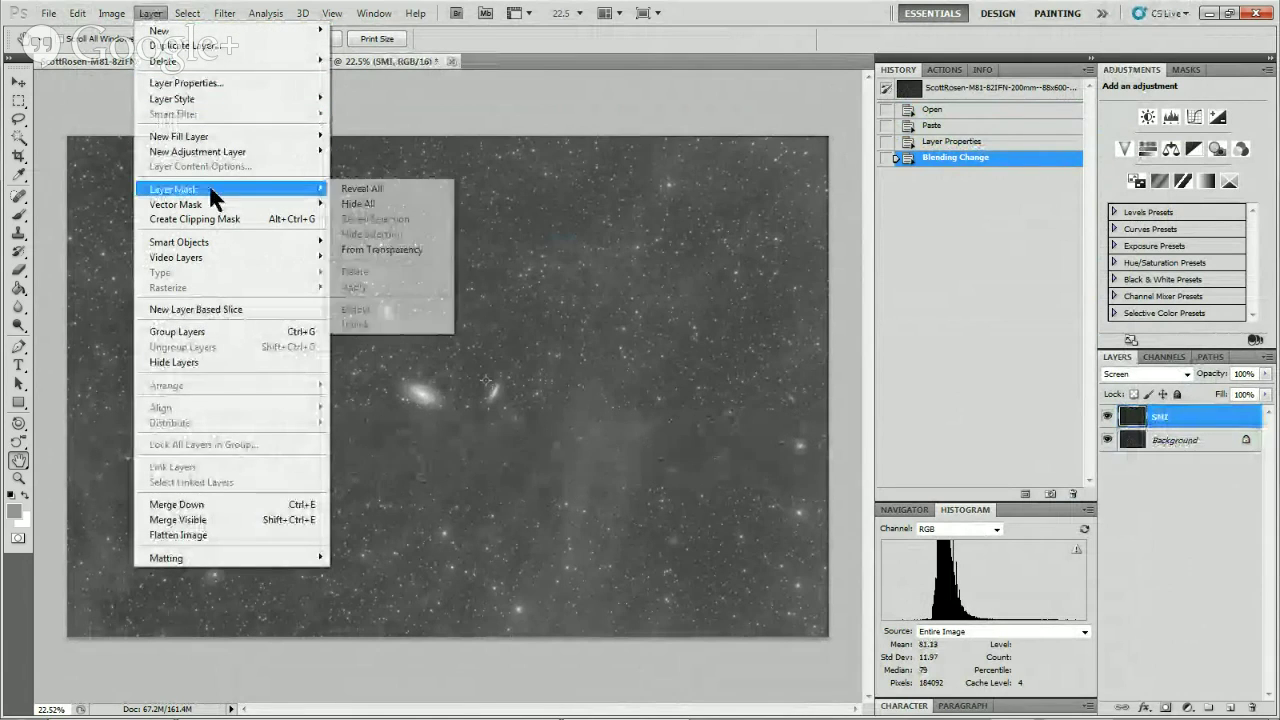
left_click(373, 188)
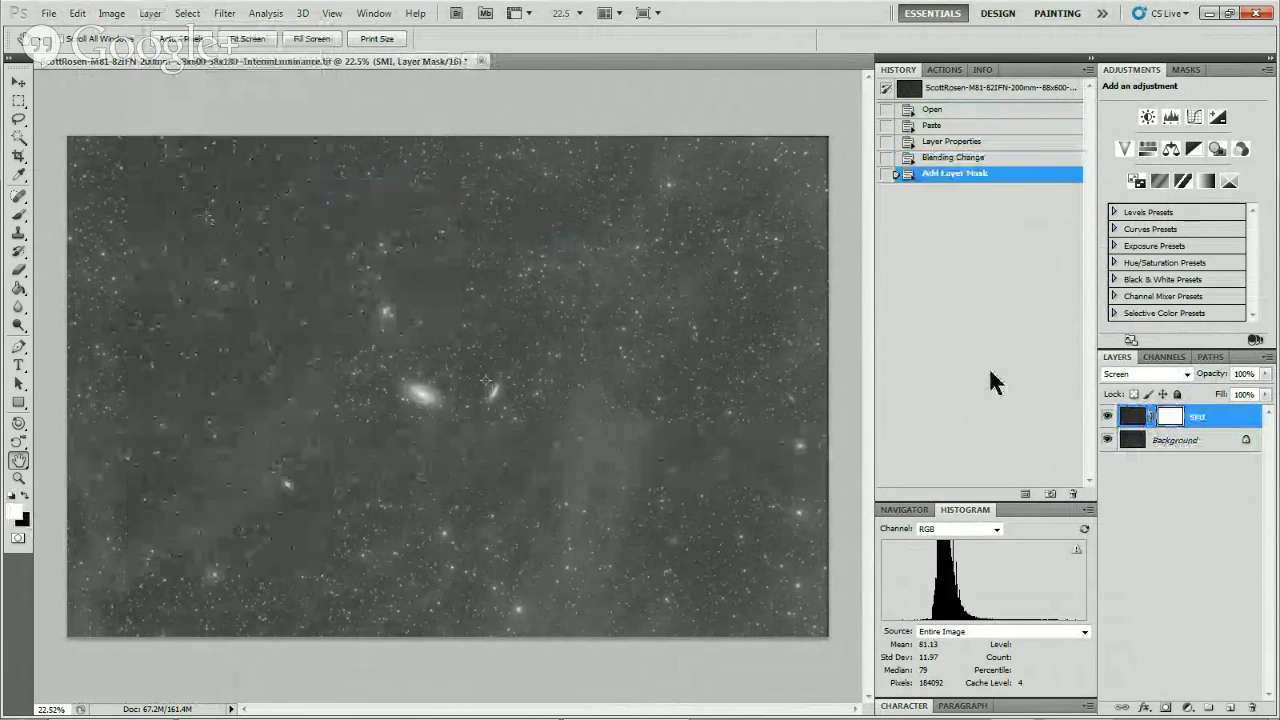
Copy the merged starfield image and paste it into the SMI layer mask.
left_click(1134, 446)
left_click(187, 13)
left_click(190, 30)
left_click(78, 14)
left_click(103, 129)
left_click(1172, 420)
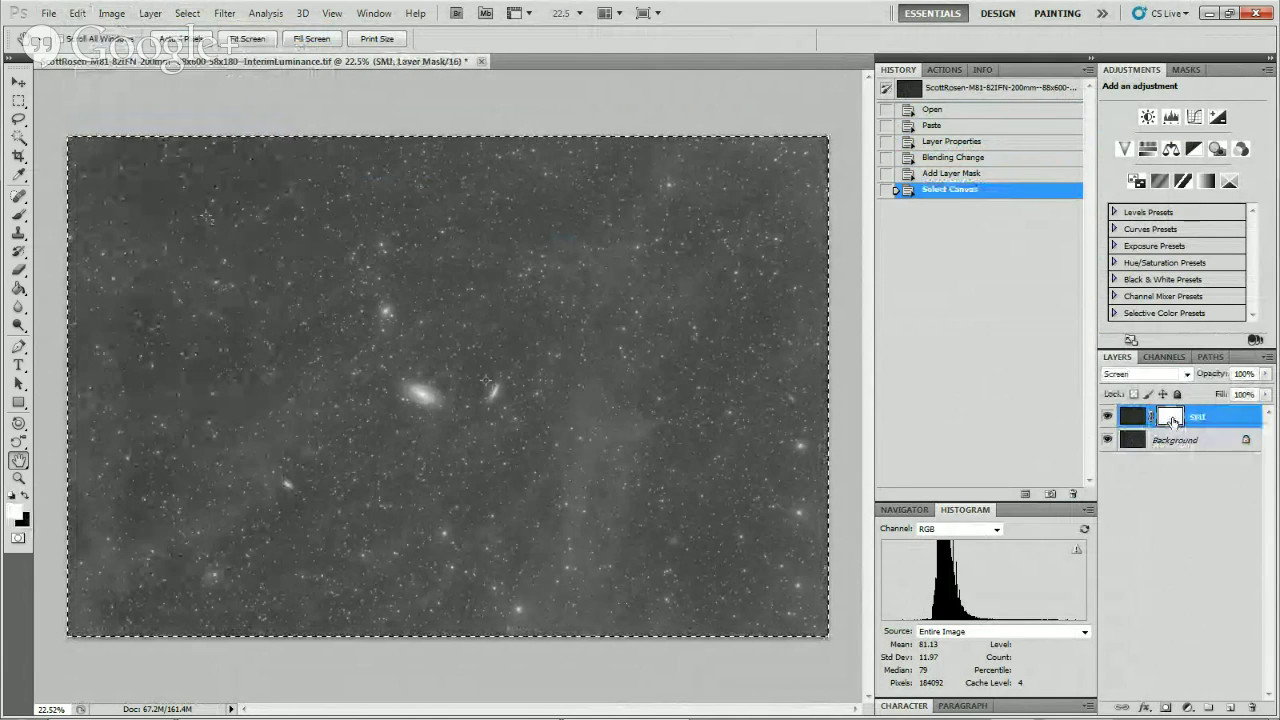
left_click(1172, 420, "alt")
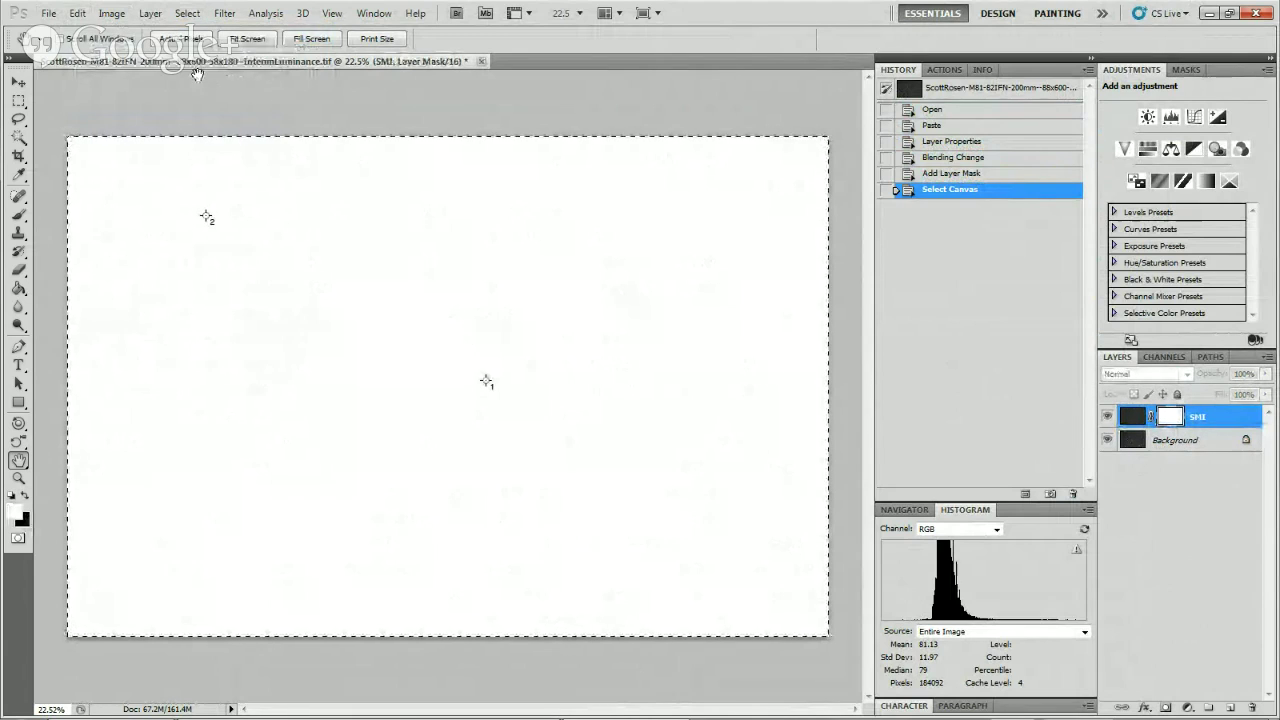
left_click(77, 13)
left_click(120, 151)
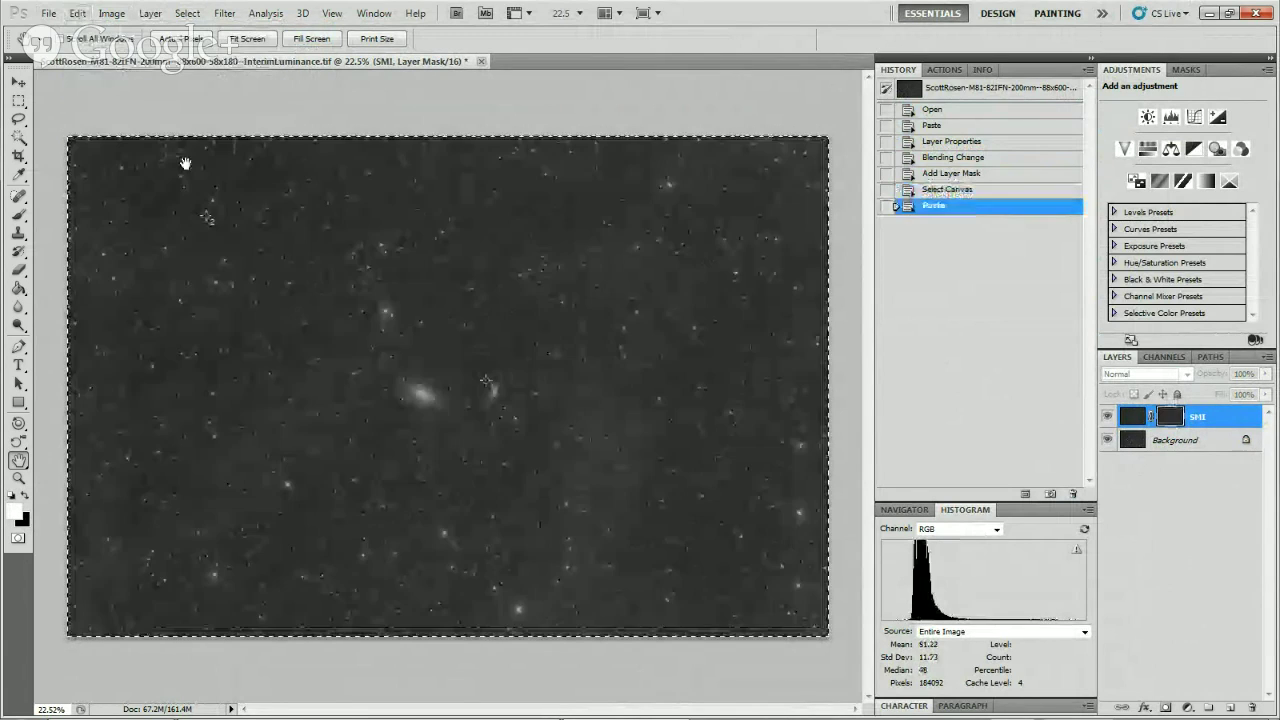
Gaussian-blur and invert the pasted mask, then retarget the SMI mask.
left_click(224, 14)
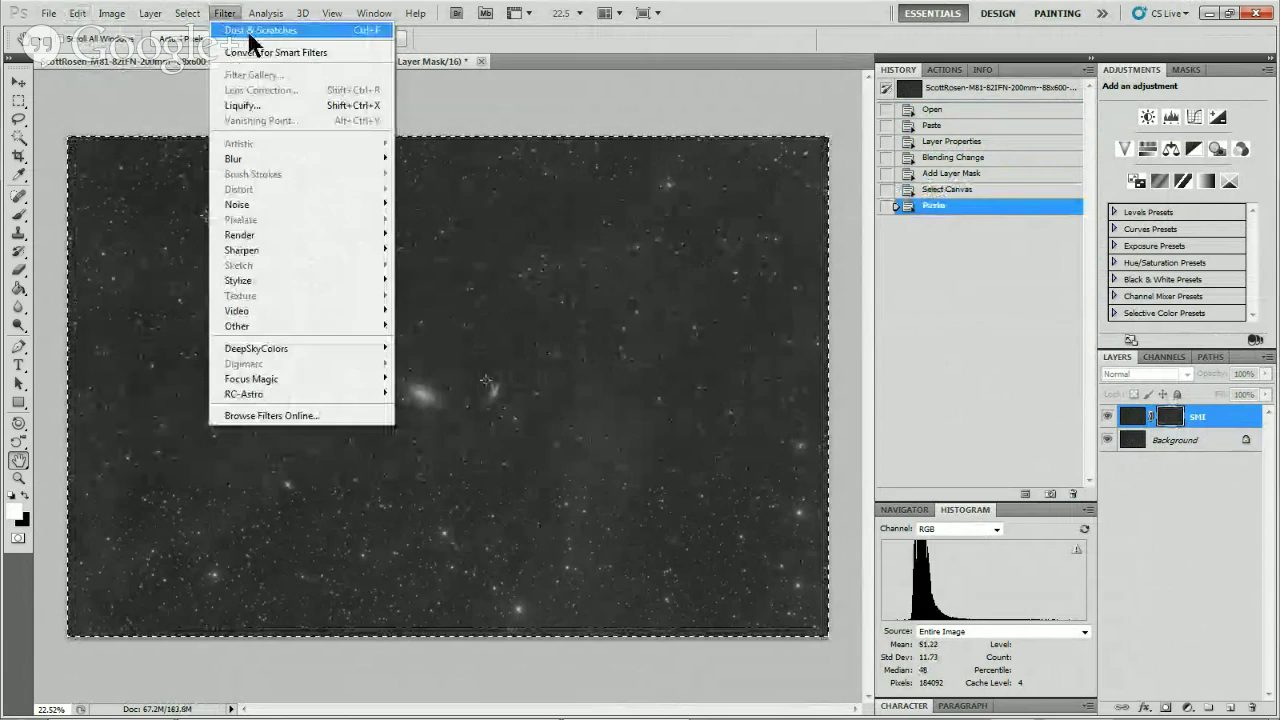
mouse_move(350, 158)
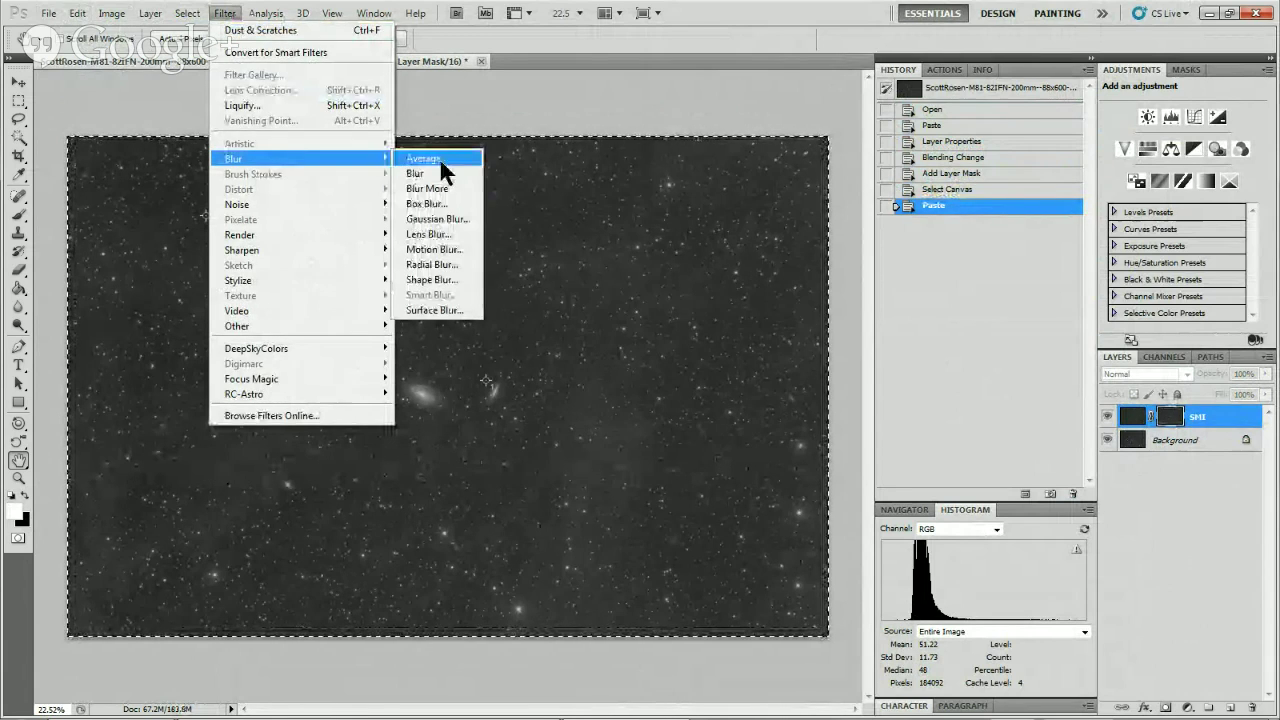
left_click(437, 218)
left_click(973, 133)
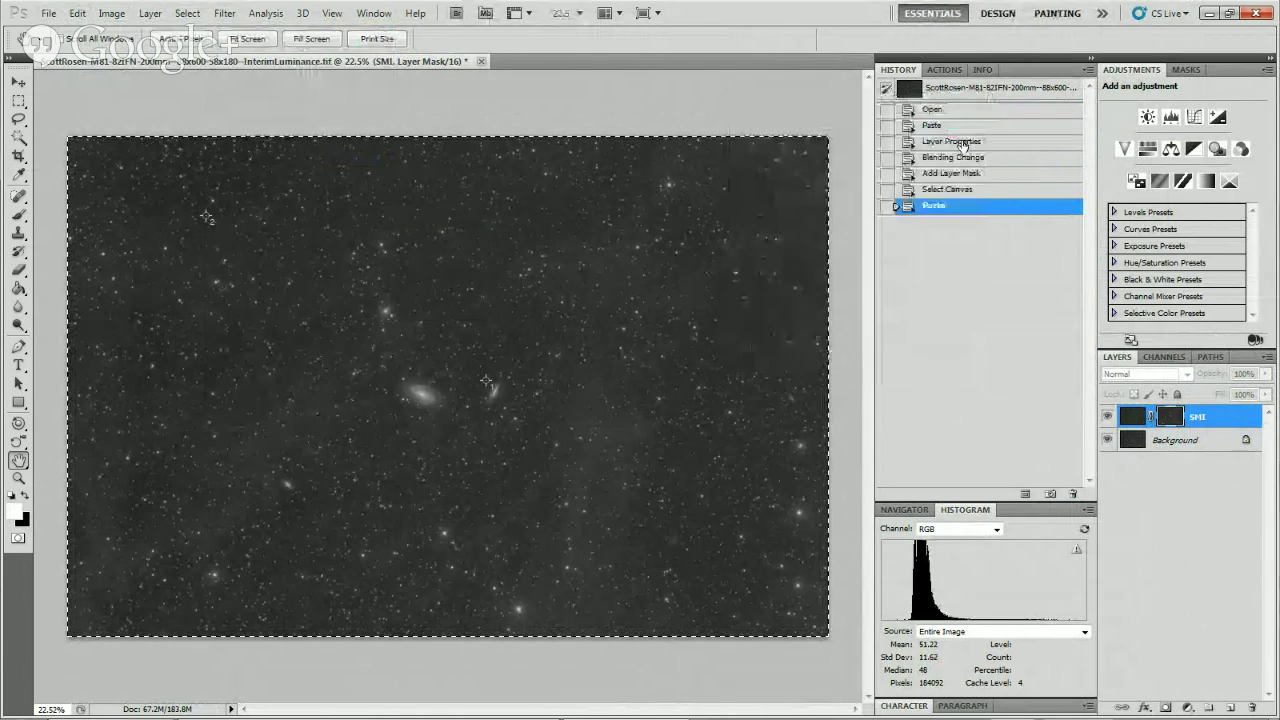
left_click(112, 14)
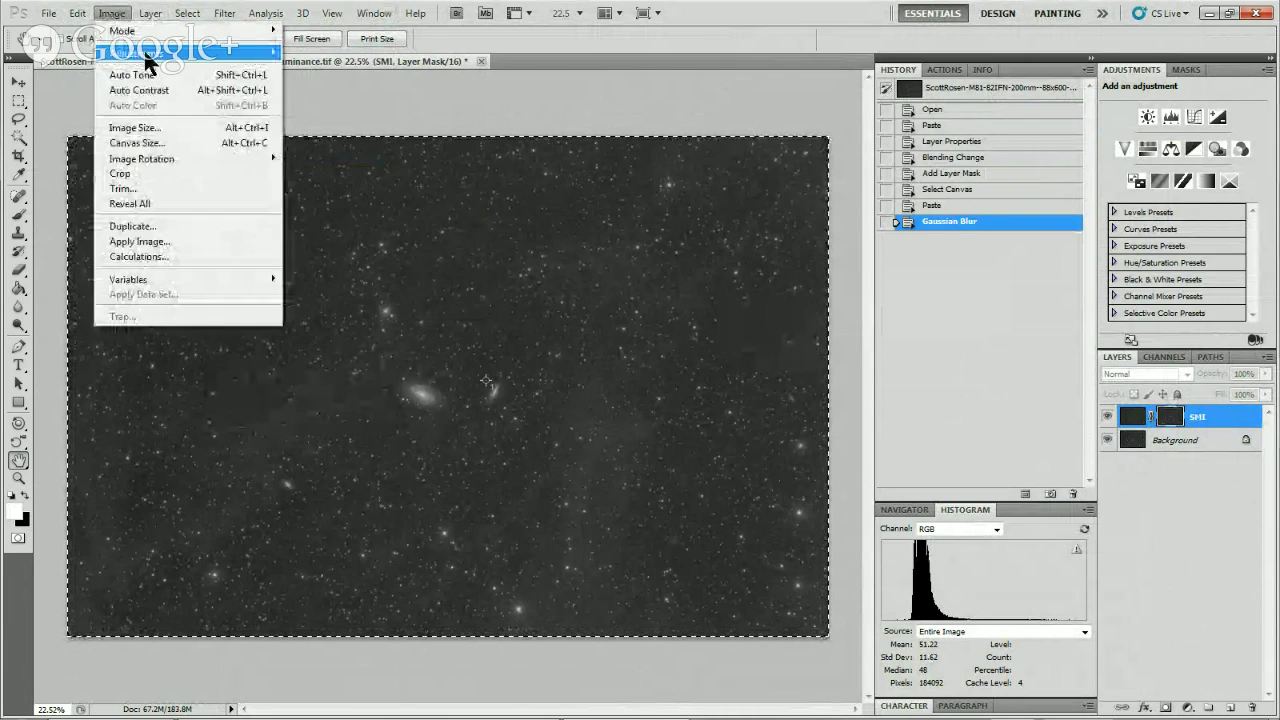
mouse_move(292, 52)
left_click(352, 222)
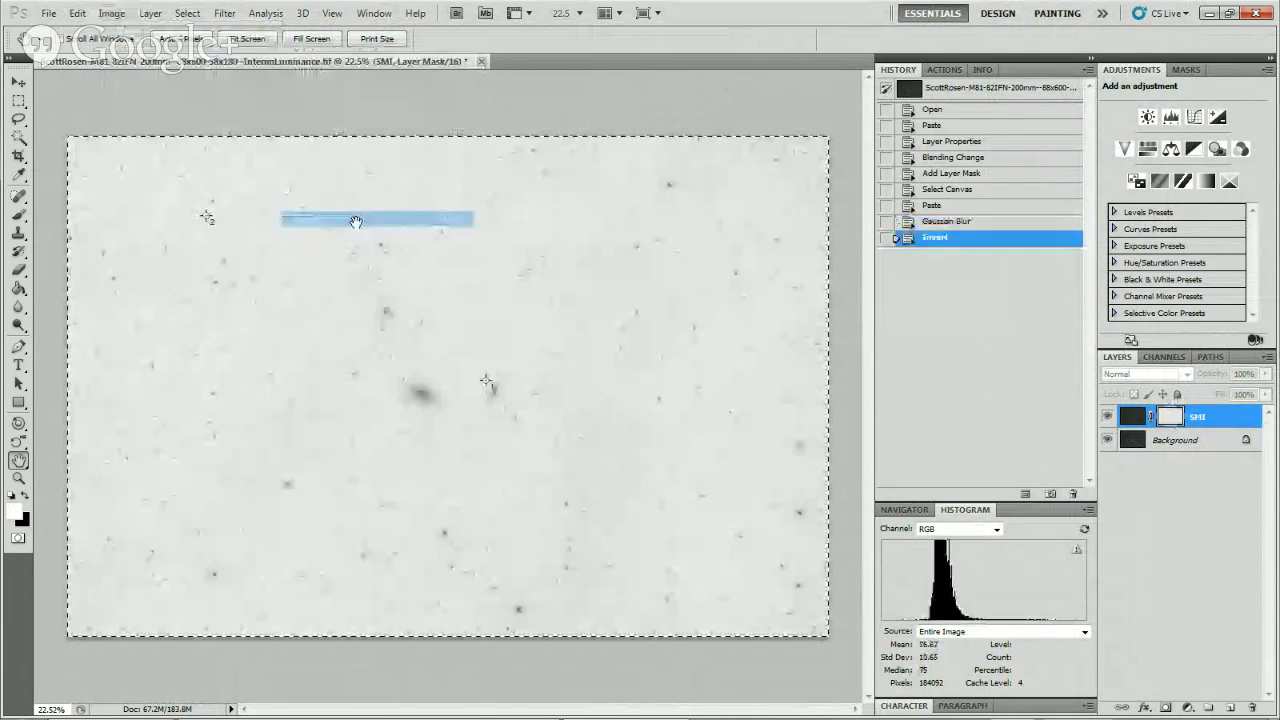
left_click(1140, 424)
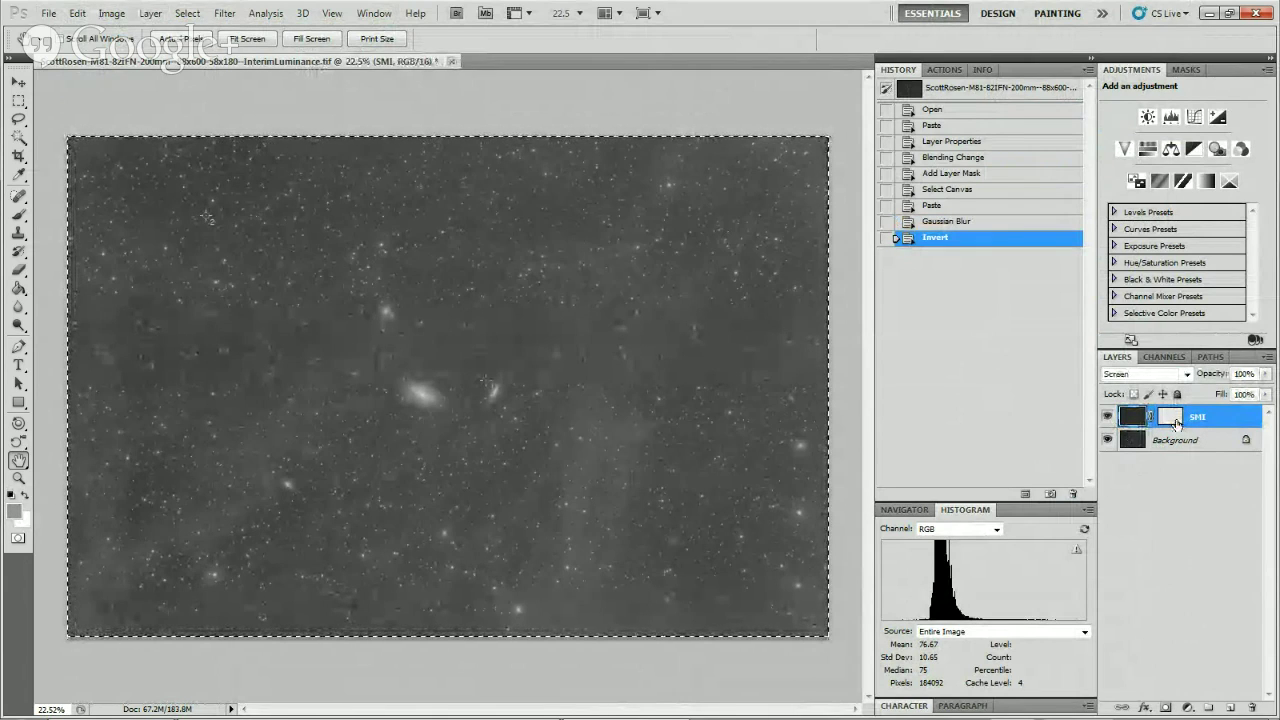
left_click(1177, 424)
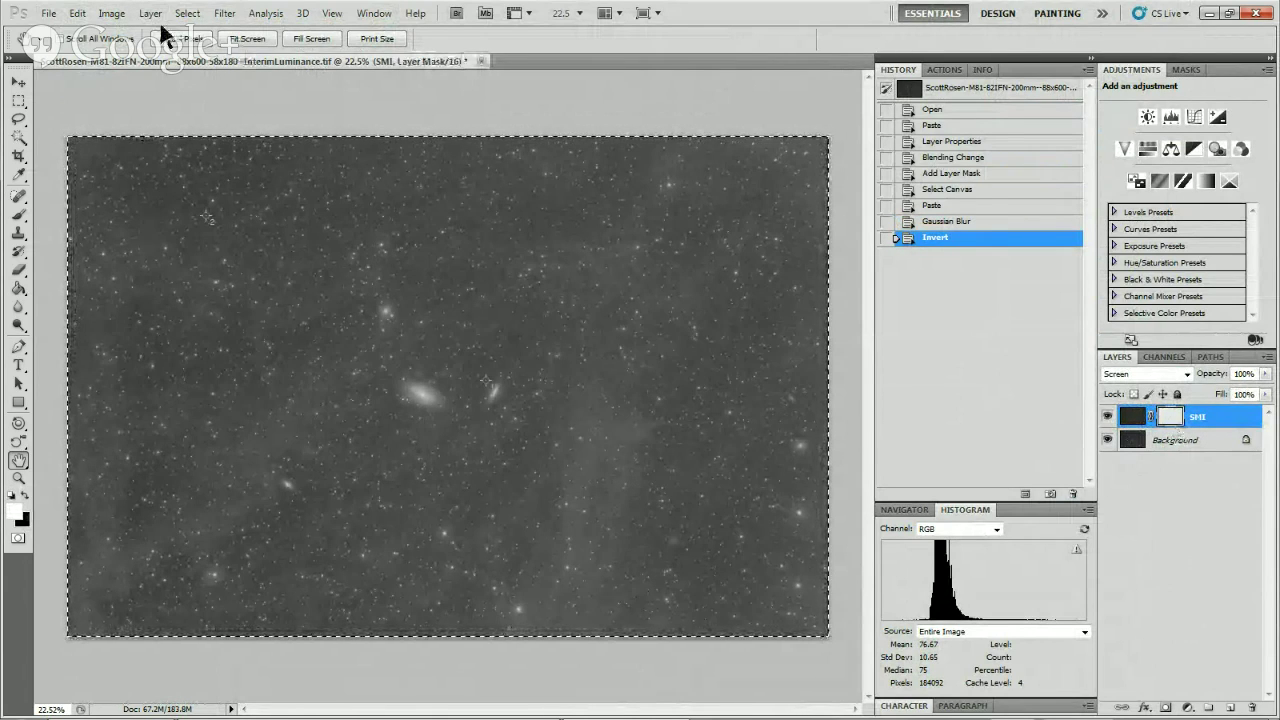
left_click(111, 13)
Apply Levels to the SMI mask with black input 53 and white input 231.
mouse_move(135, 52)
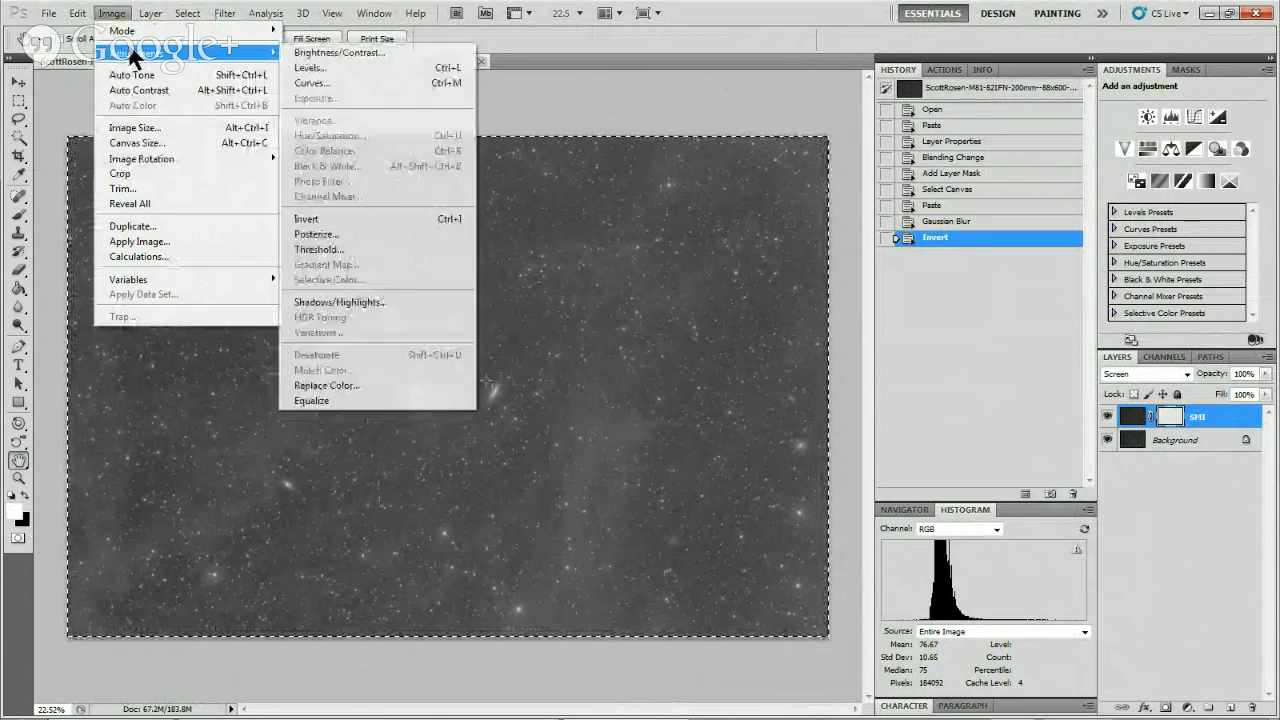
left_click(318, 64)
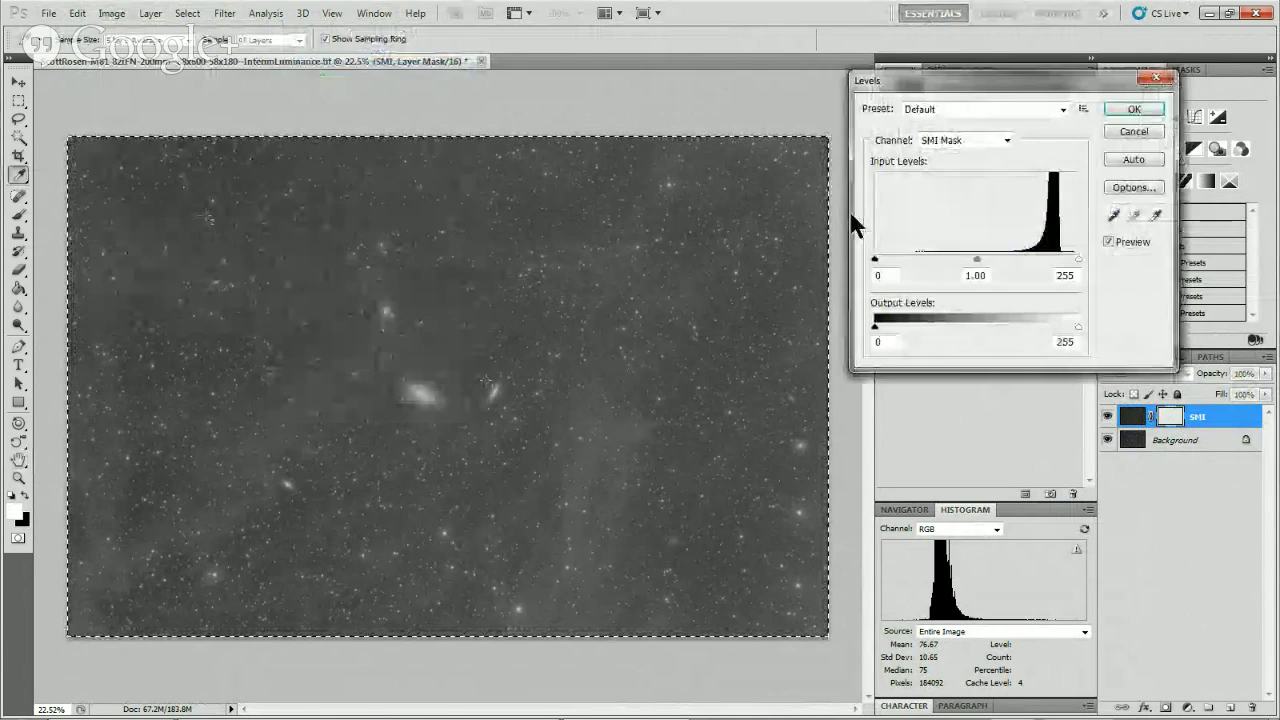
left_click_drag(1078, 257, 1062, 265)
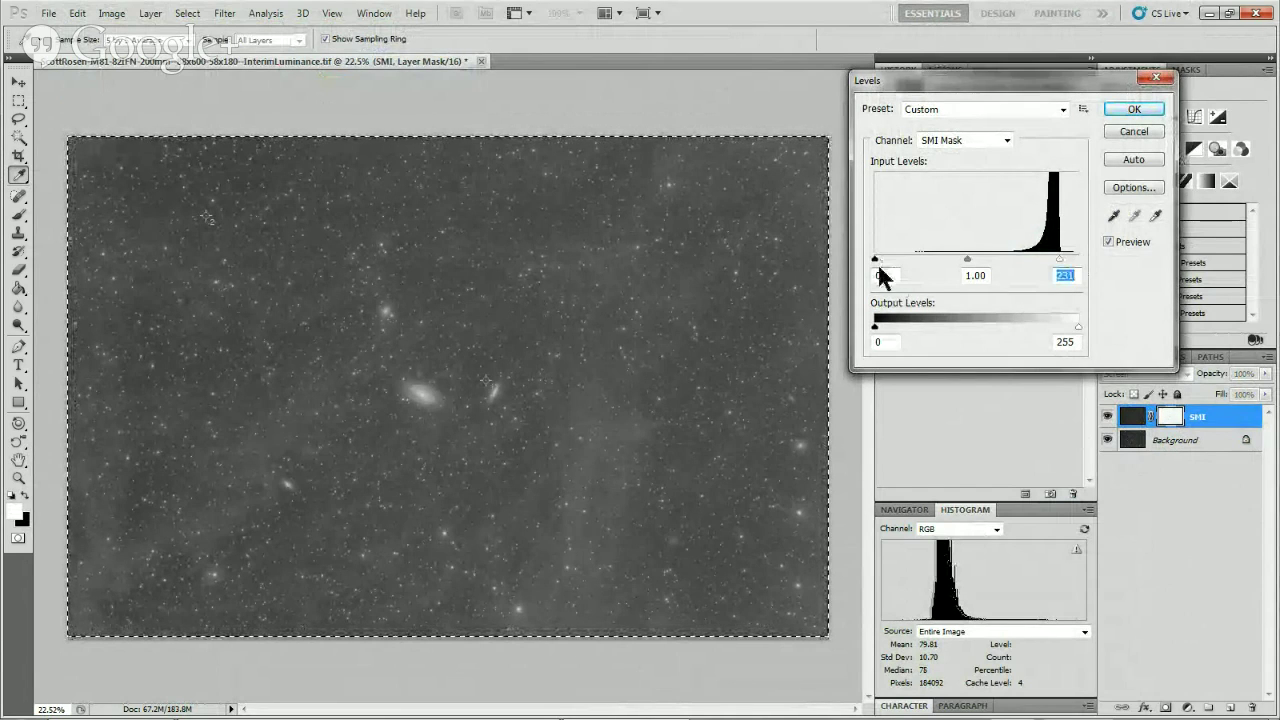
left_click_drag(875, 258, 917, 258)
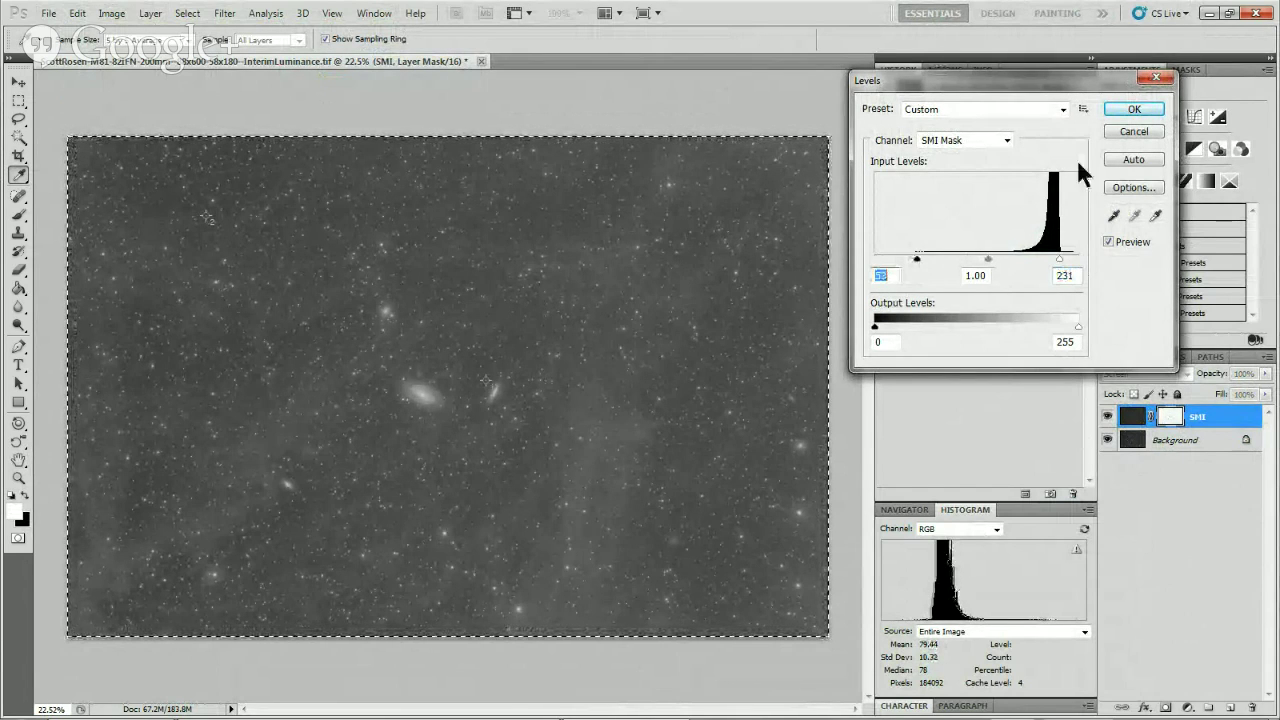
left_click(1134, 109)
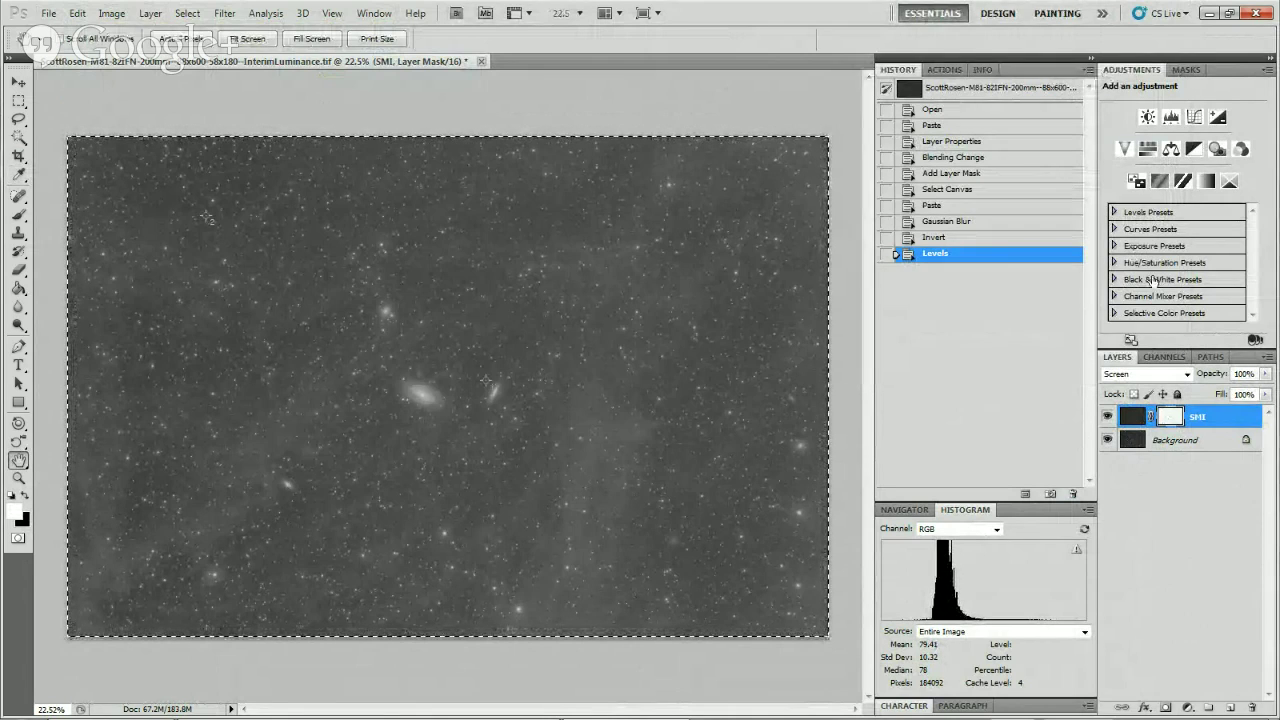
Add a Levels 1 adjustment layer, delete its mask, and set black input to 35.
left_click(1189, 708)
left_click(1162, 450)
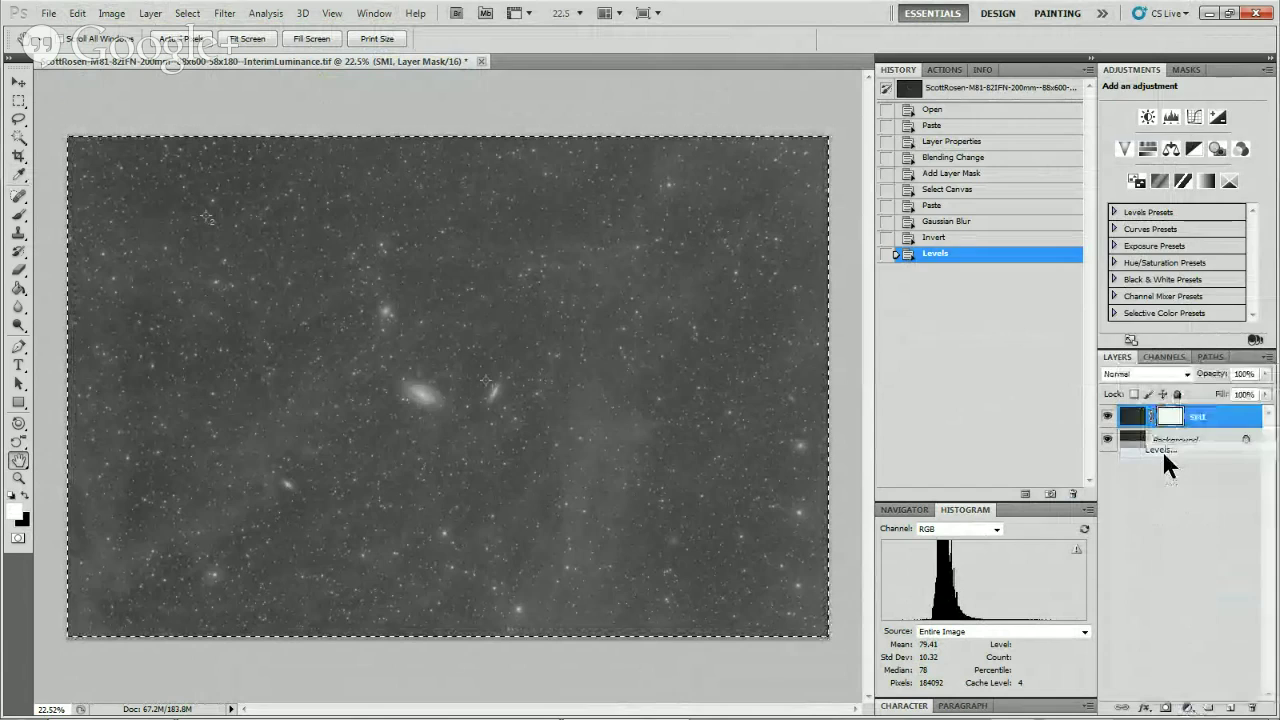
right_click(1173, 416)
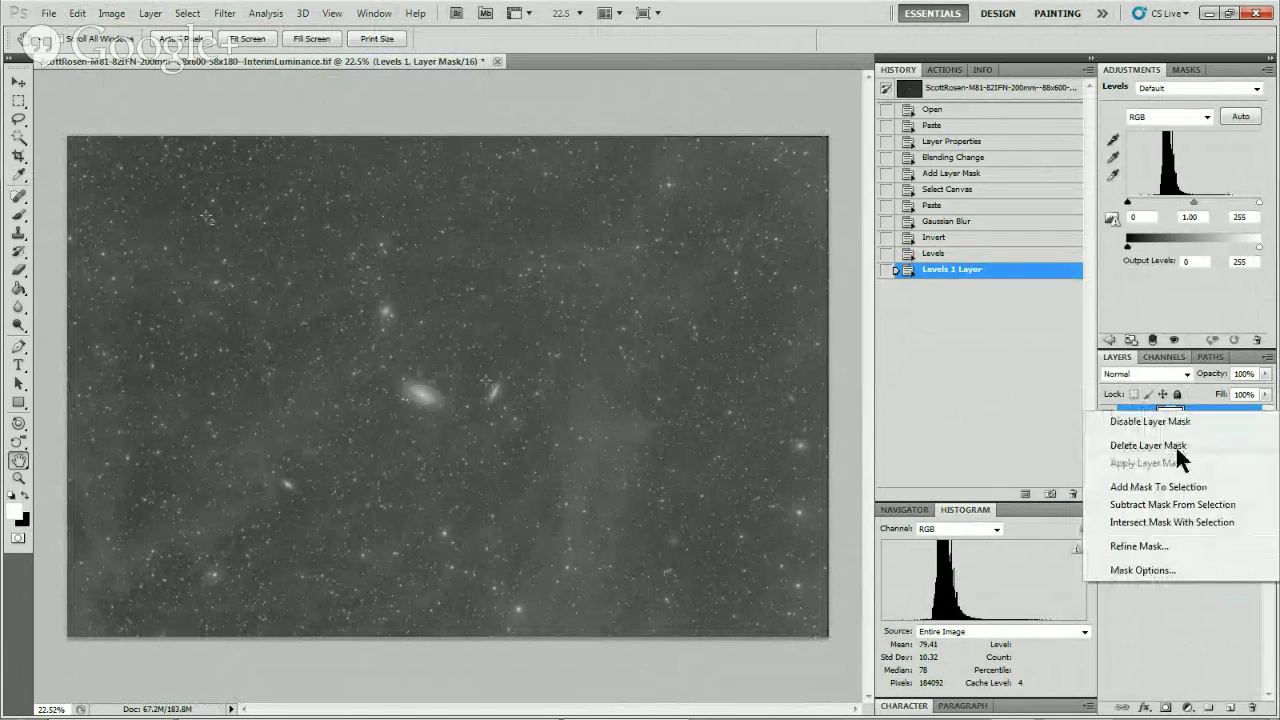
left_click(1175, 450)
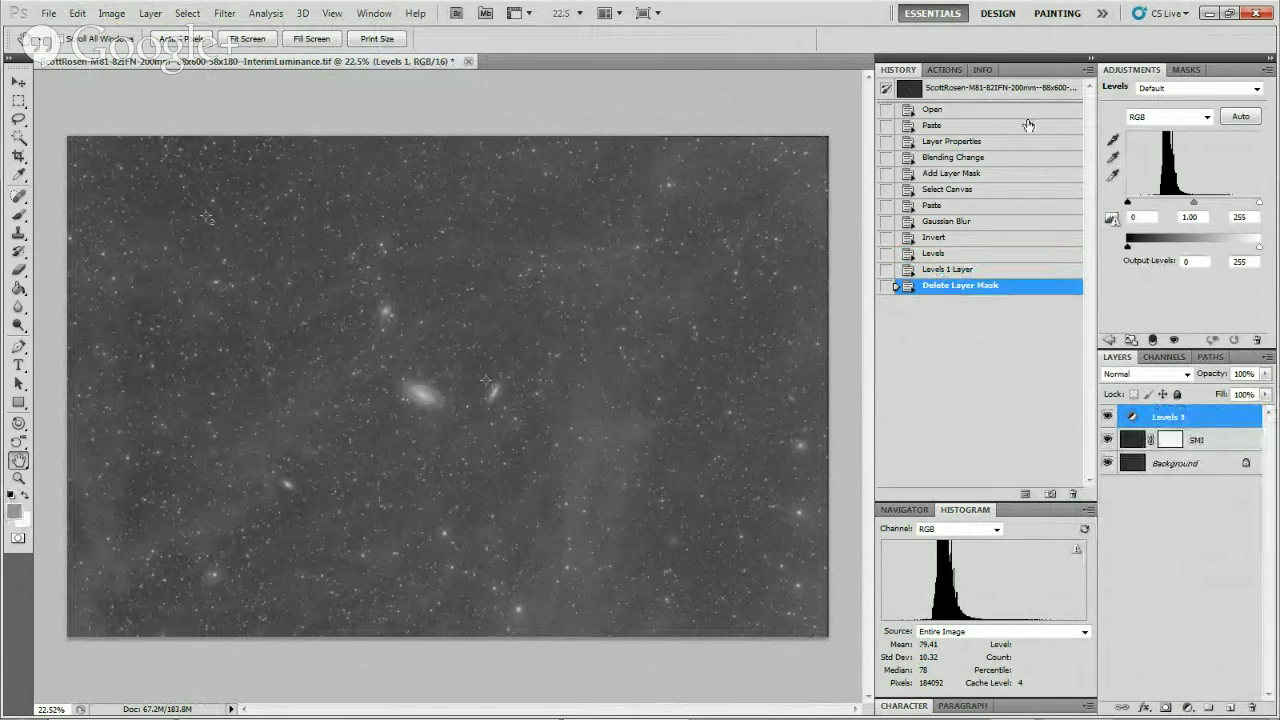
left_click(980, 70)
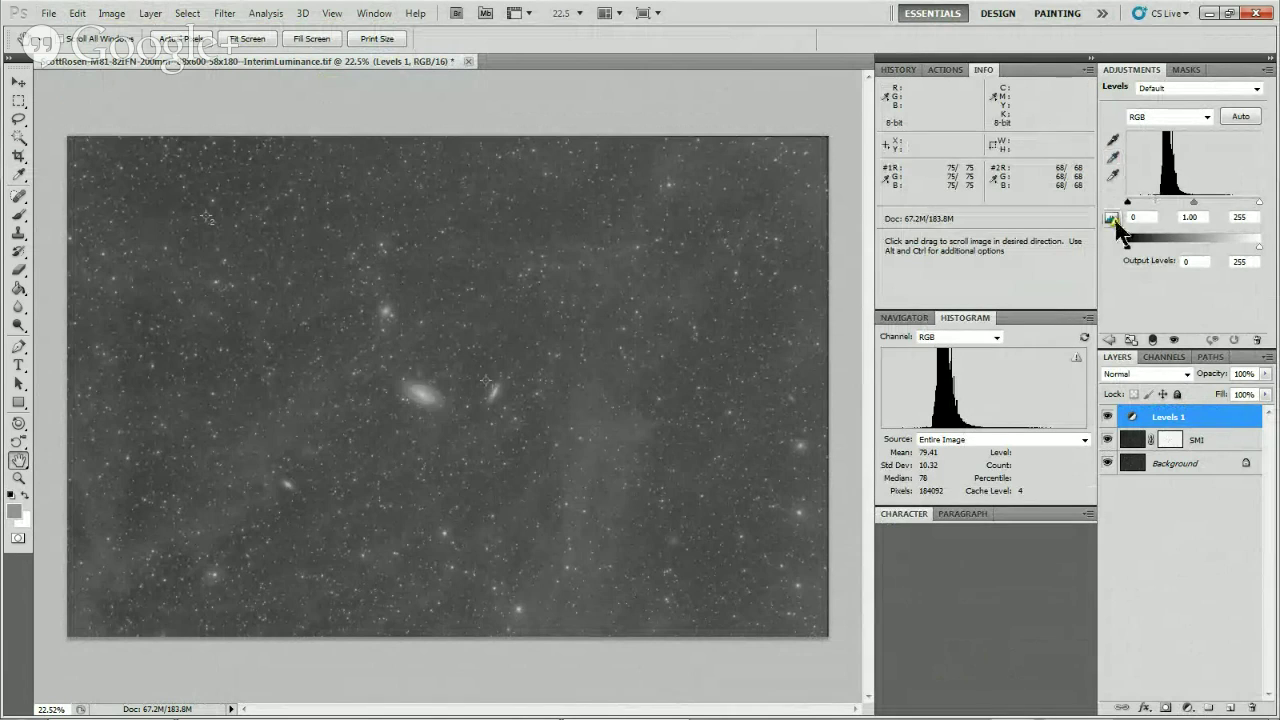
left_click_drag(1129, 202, 1147, 203)
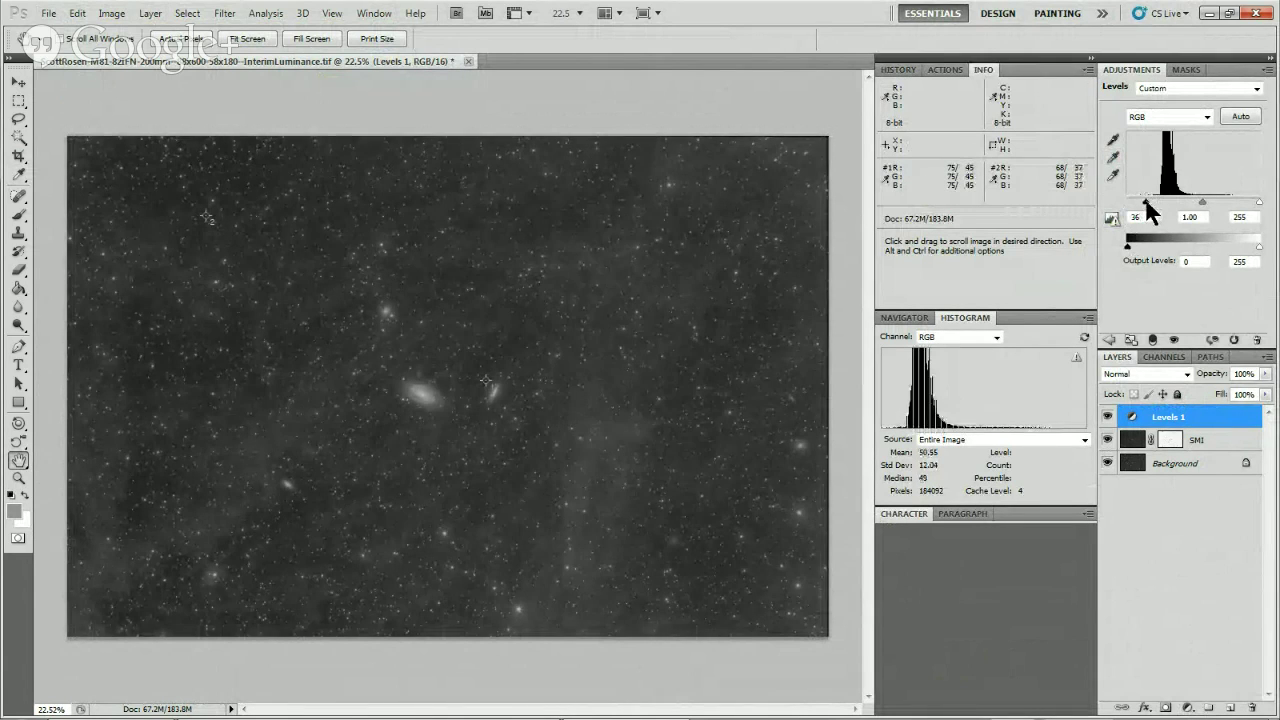
key("Down")
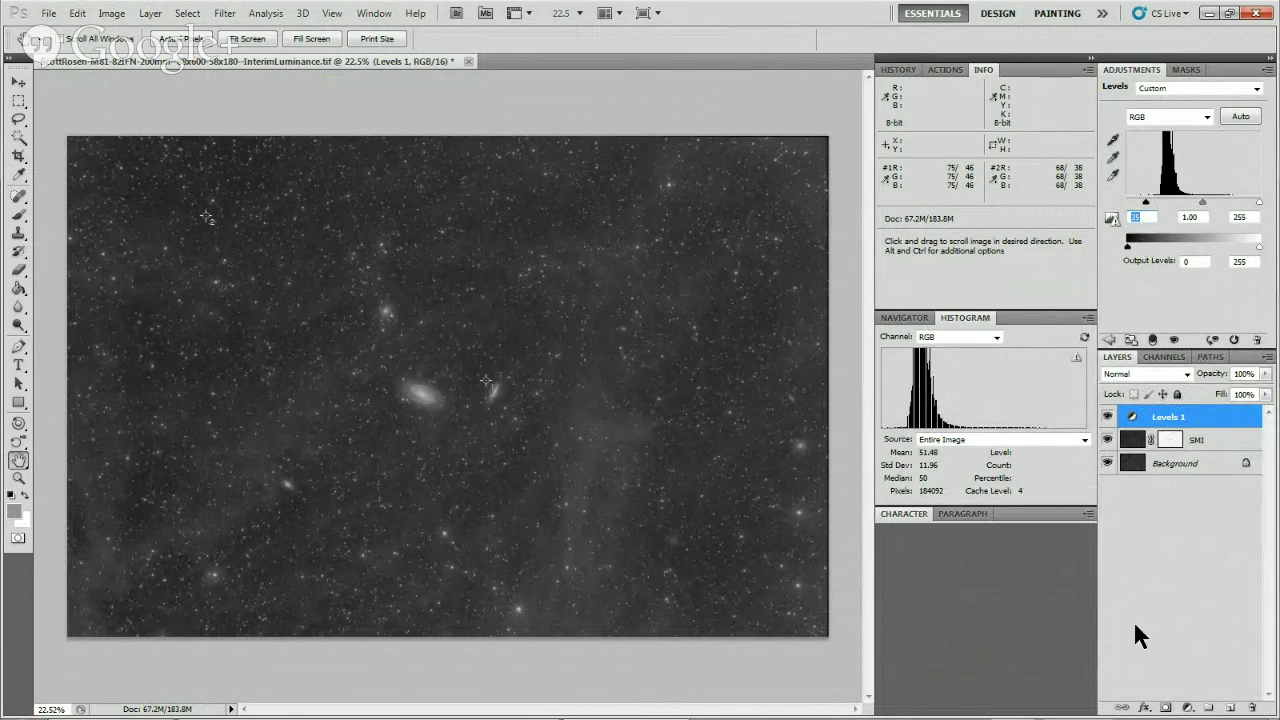
Create a new layer group and name it SMI Group.
left_click(1208, 707)
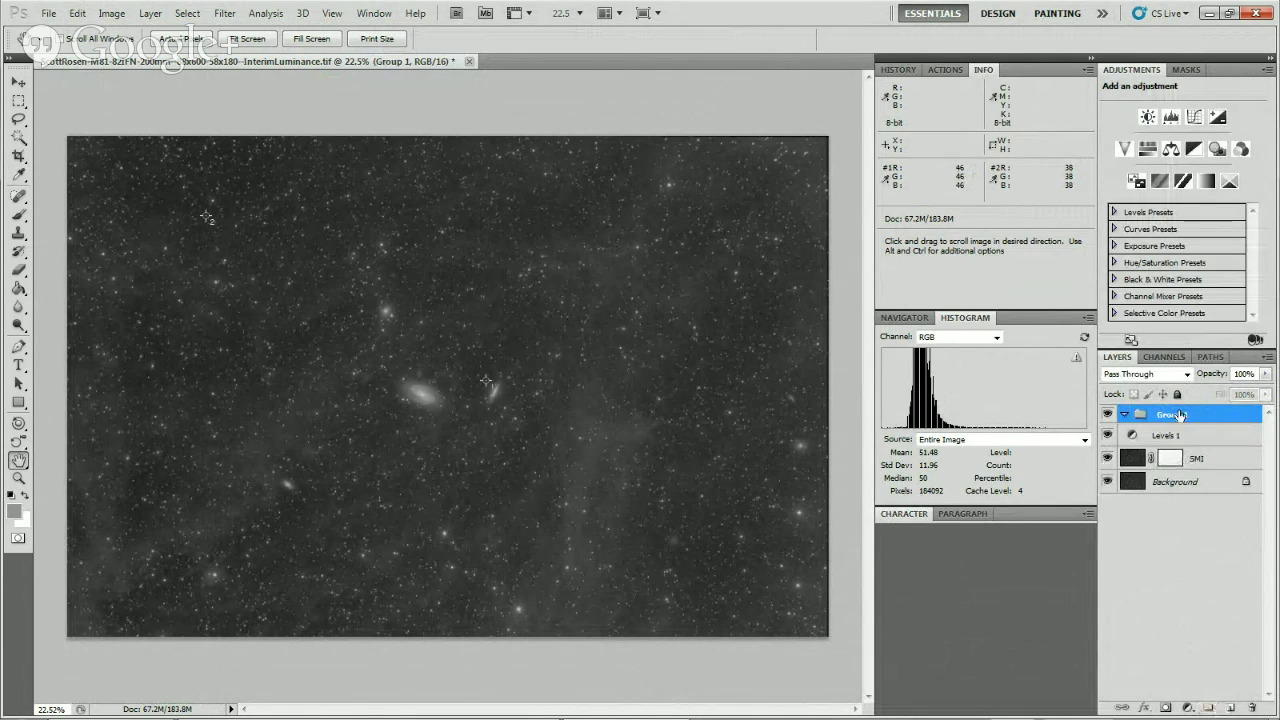
right_click(1180, 415)
left_click(1166, 417)
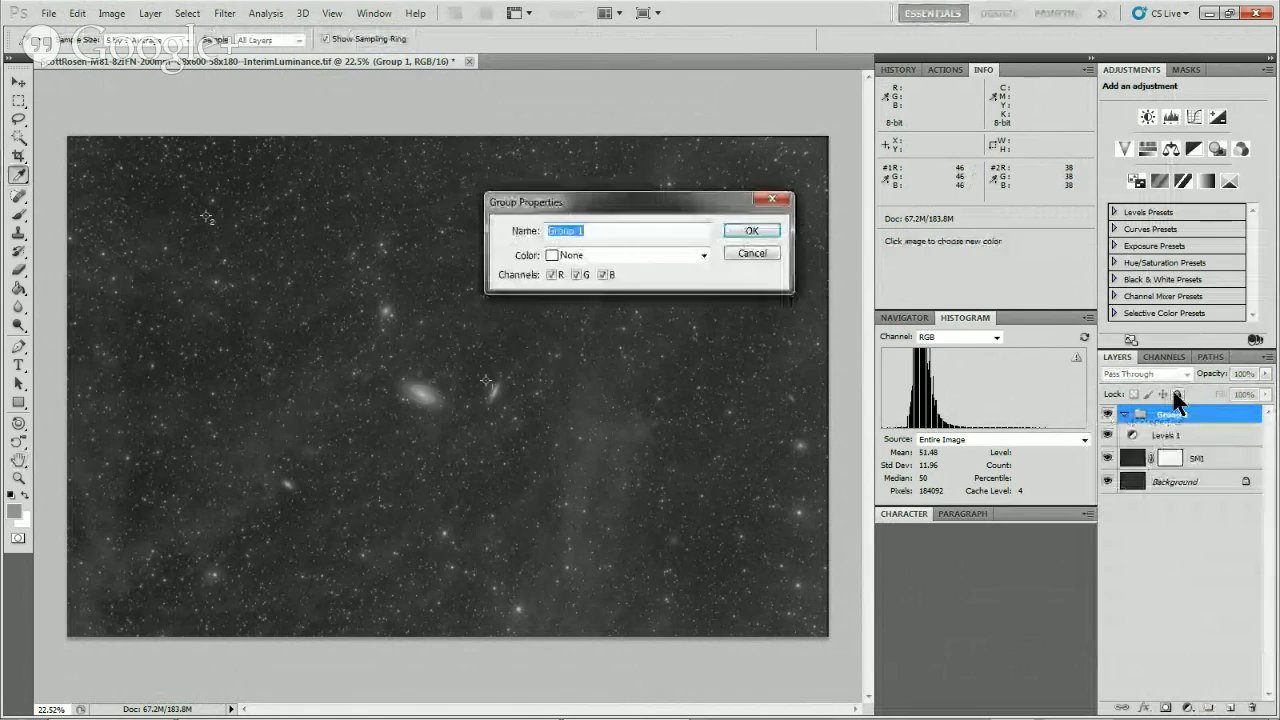
type("SMIGro")
key("BackSpace")
key("BackSpace")
key("BackSpace")
type("Gr")
key("Return")
key("h")
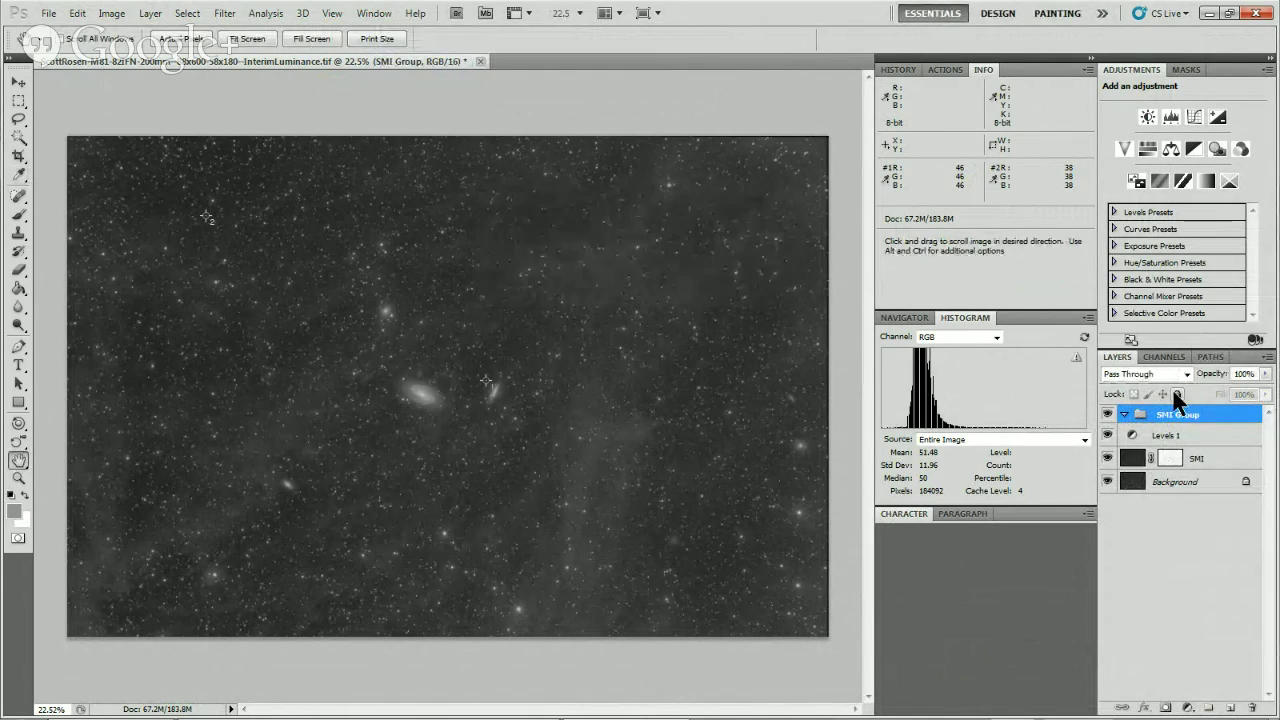
Move Levels 1 and the SMI layer into SMI Group.
left_click(1170, 437)
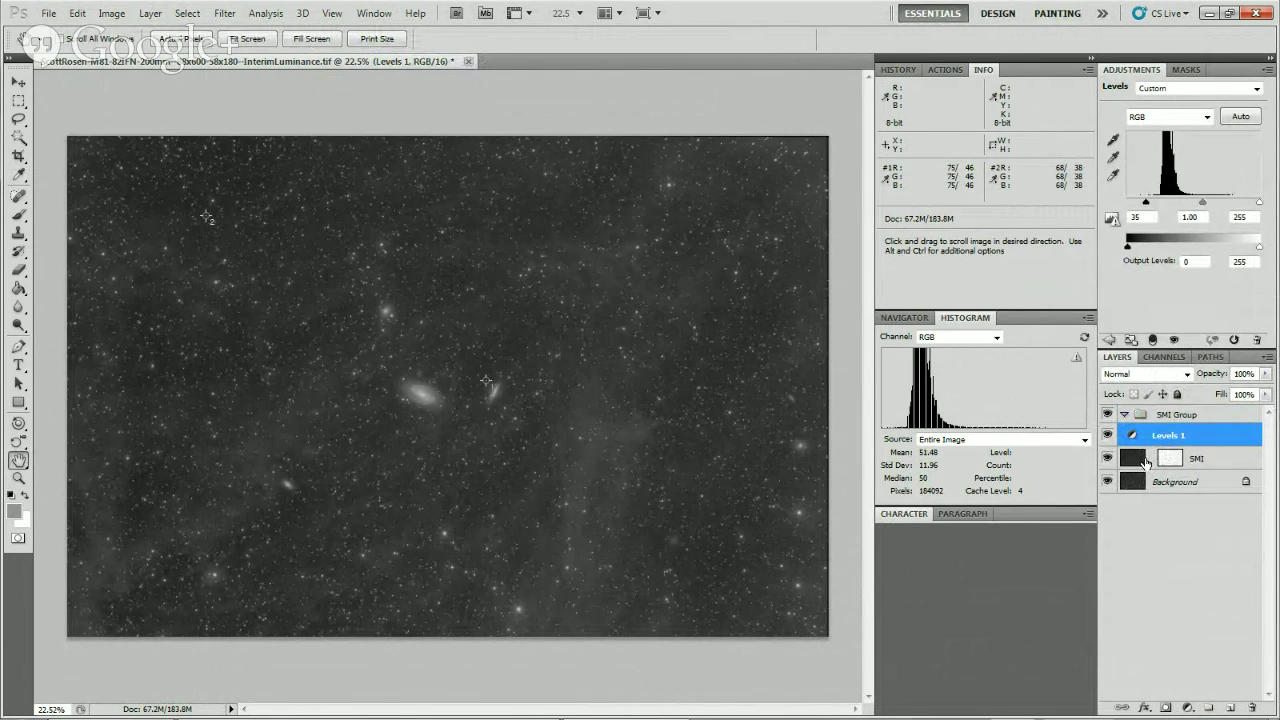
left_click(1145, 462, "shift")
left_click_drag(1145, 462, 1150, 416)
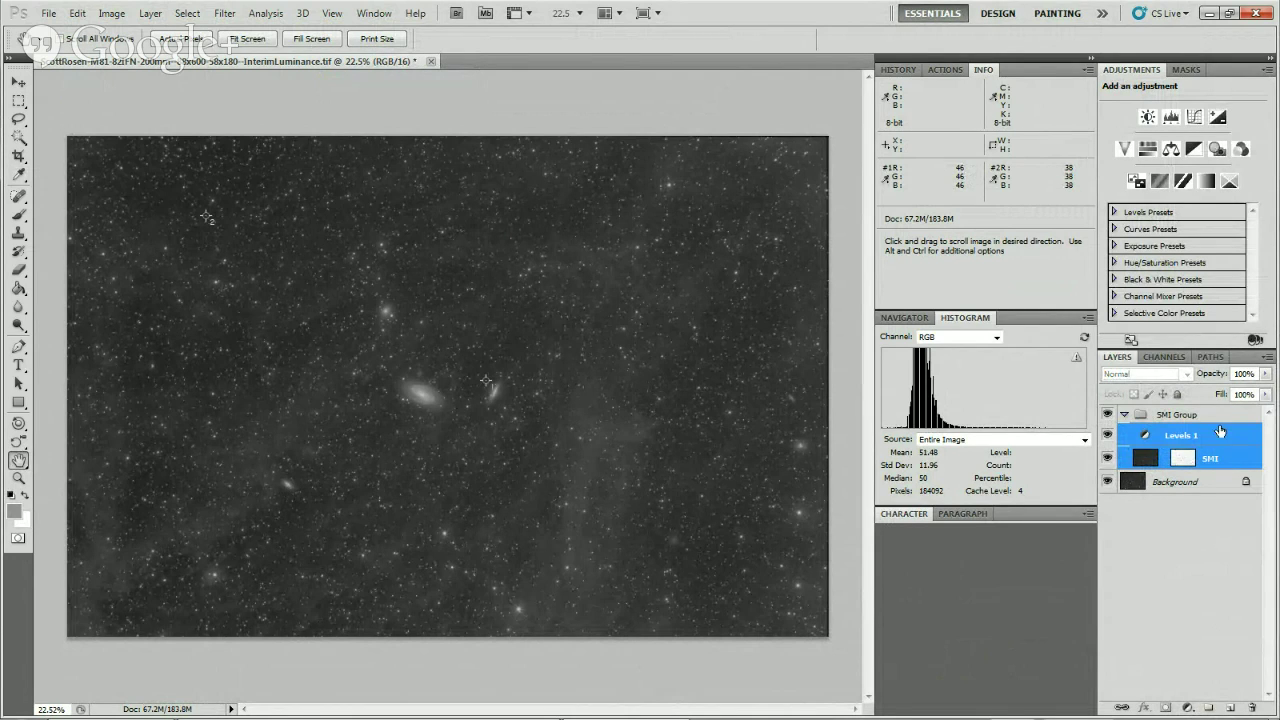
left_click(1188, 558)
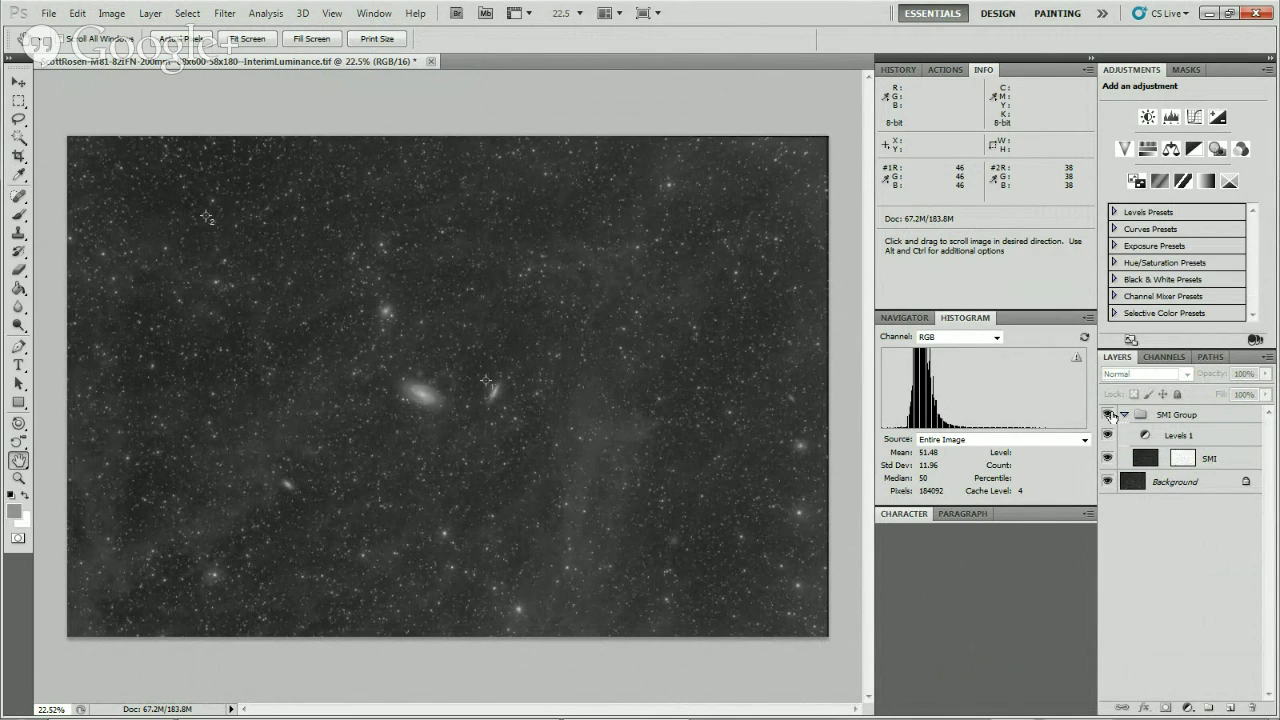
left_click(1176, 418)
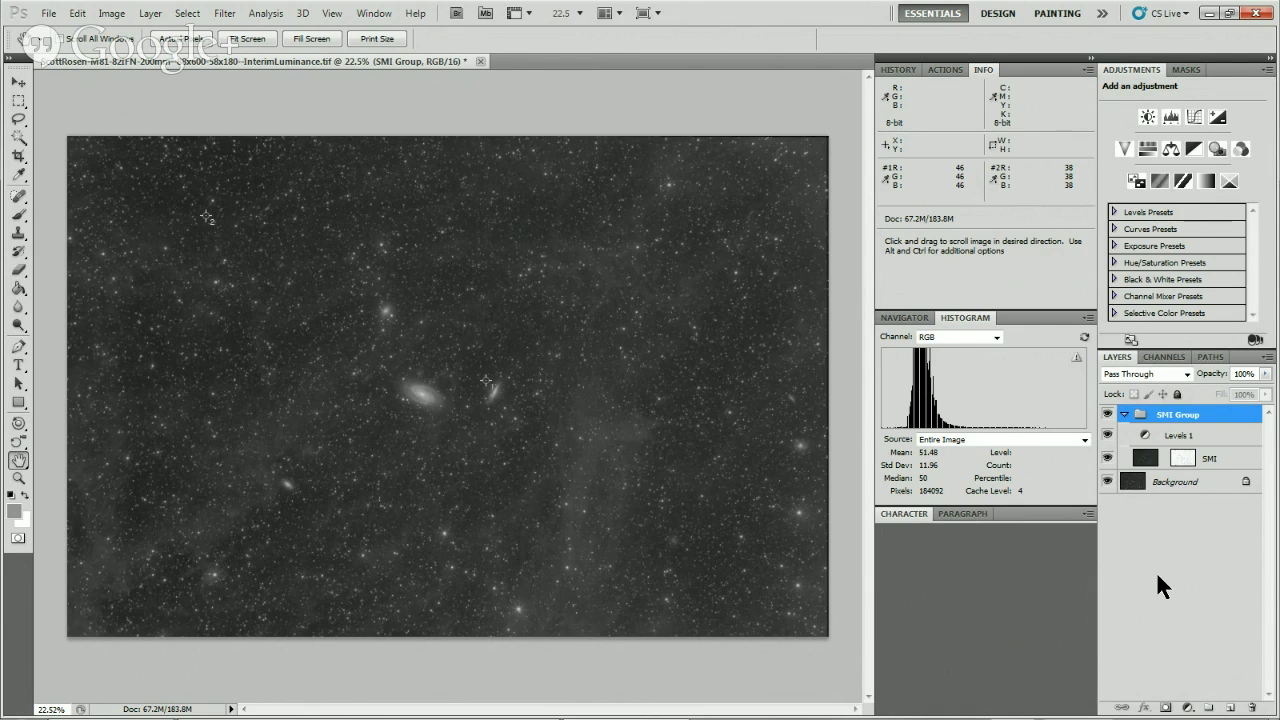
Collapse SMI Group, then duplicate Background twice and delete both copies.
left_click(1125, 414)
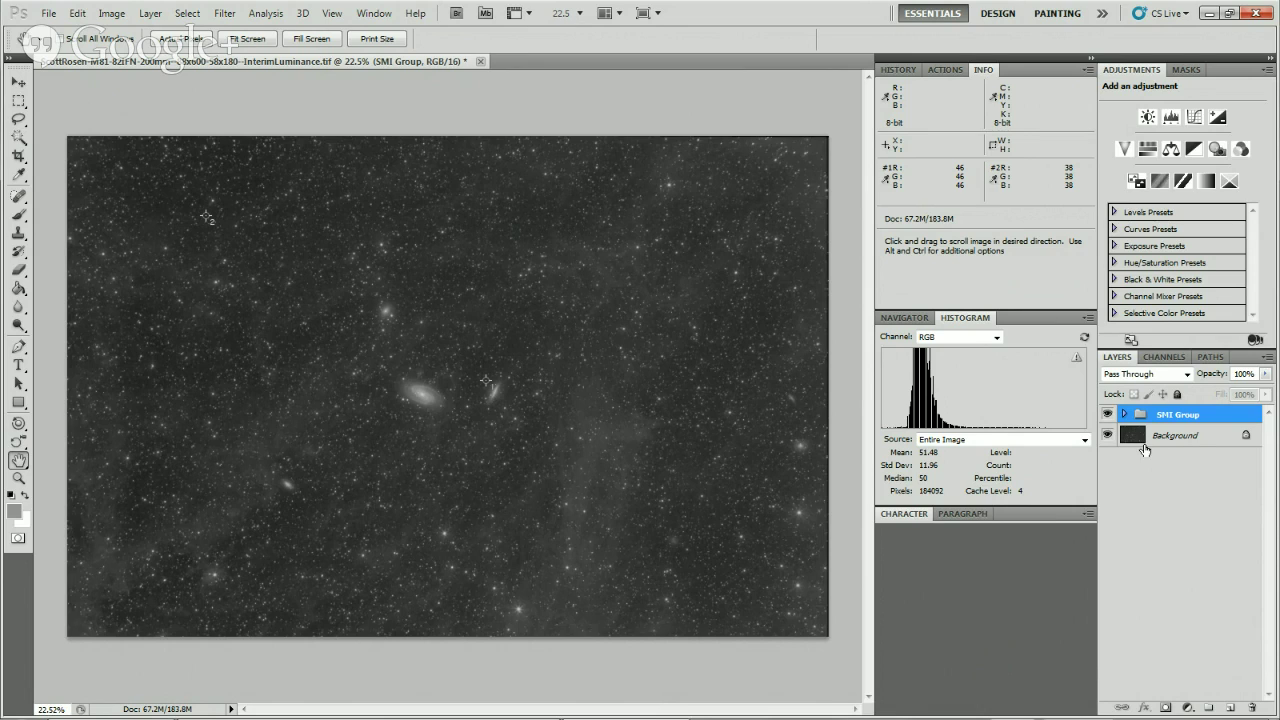
left_click_drag(1136, 443, 1231, 706)
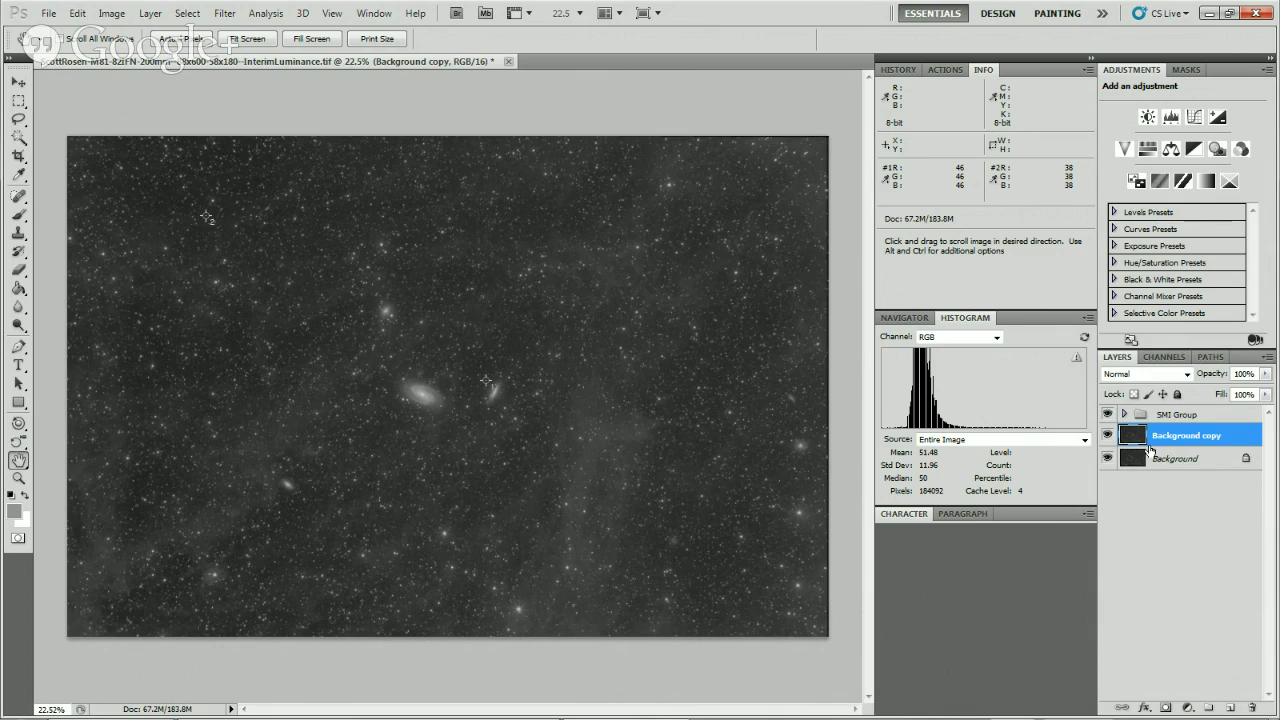
left_click_drag(1133, 440, 1236, 706)
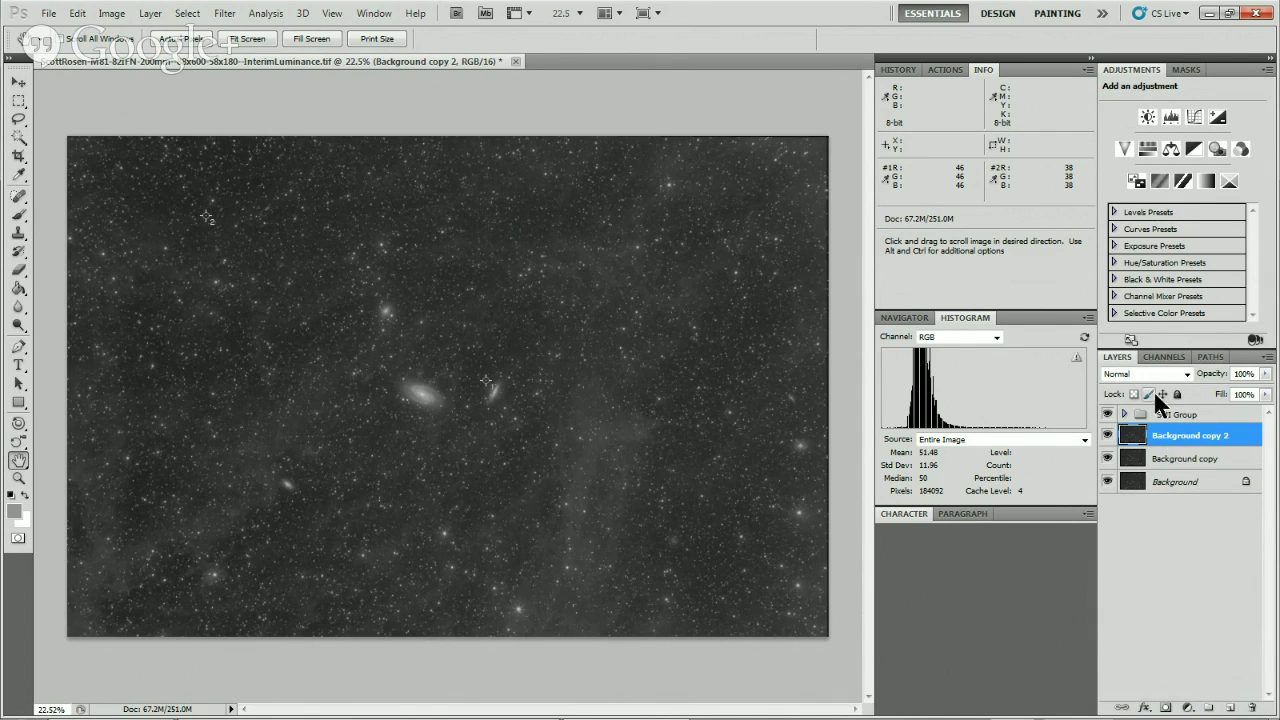
left_click(1143, 418)
left_click_drag(1140, 436, 1252, 707)
left_click_drag(1132, 430, 1252, 707)
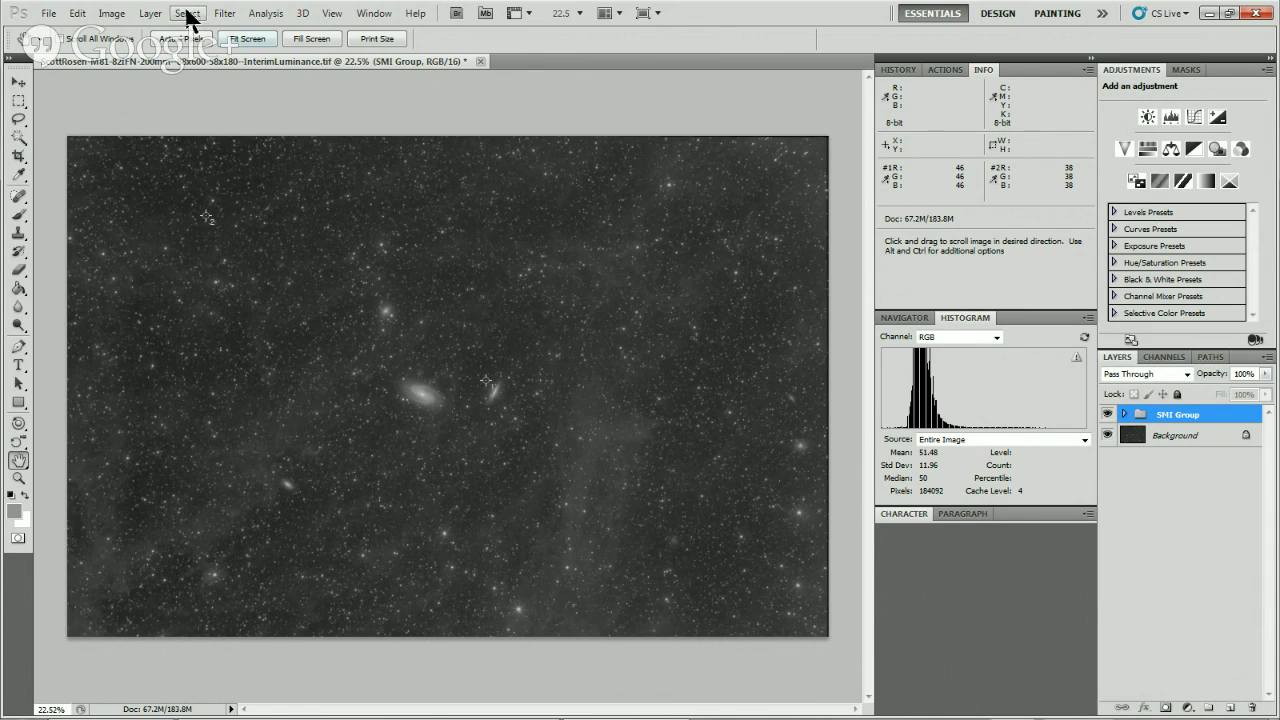
left_click(152, 13)
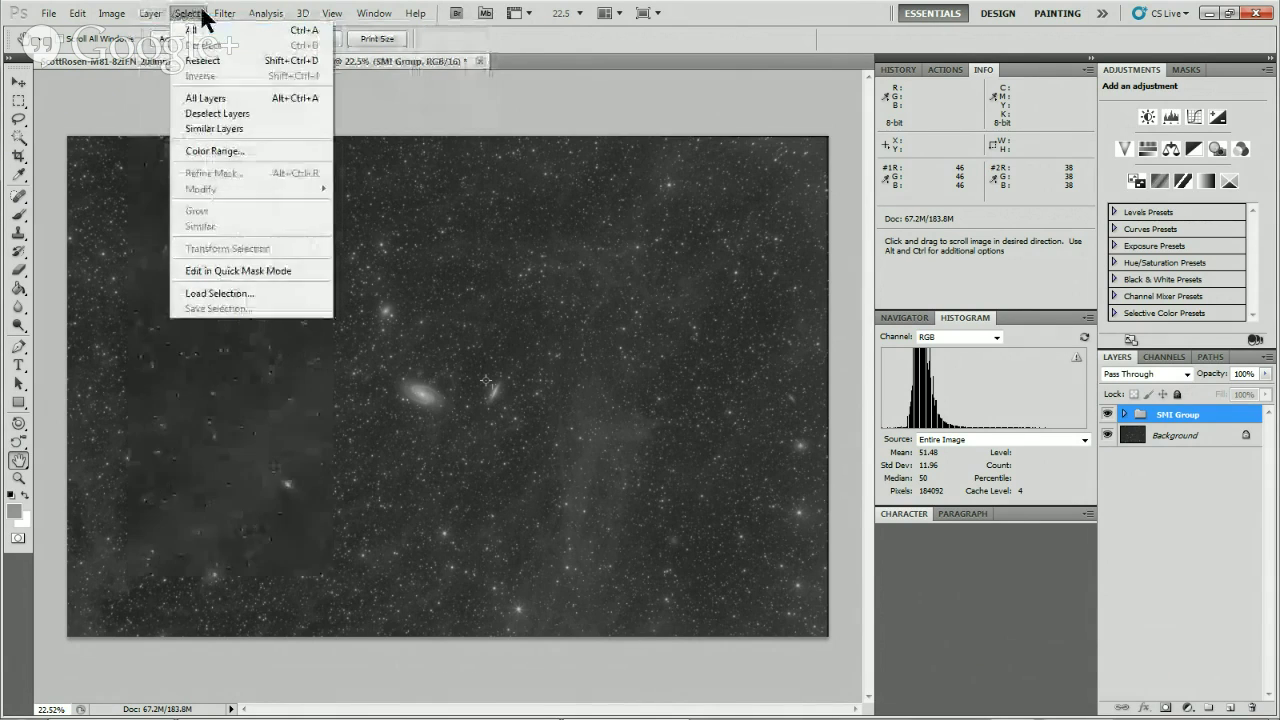
left_click(244, 534)
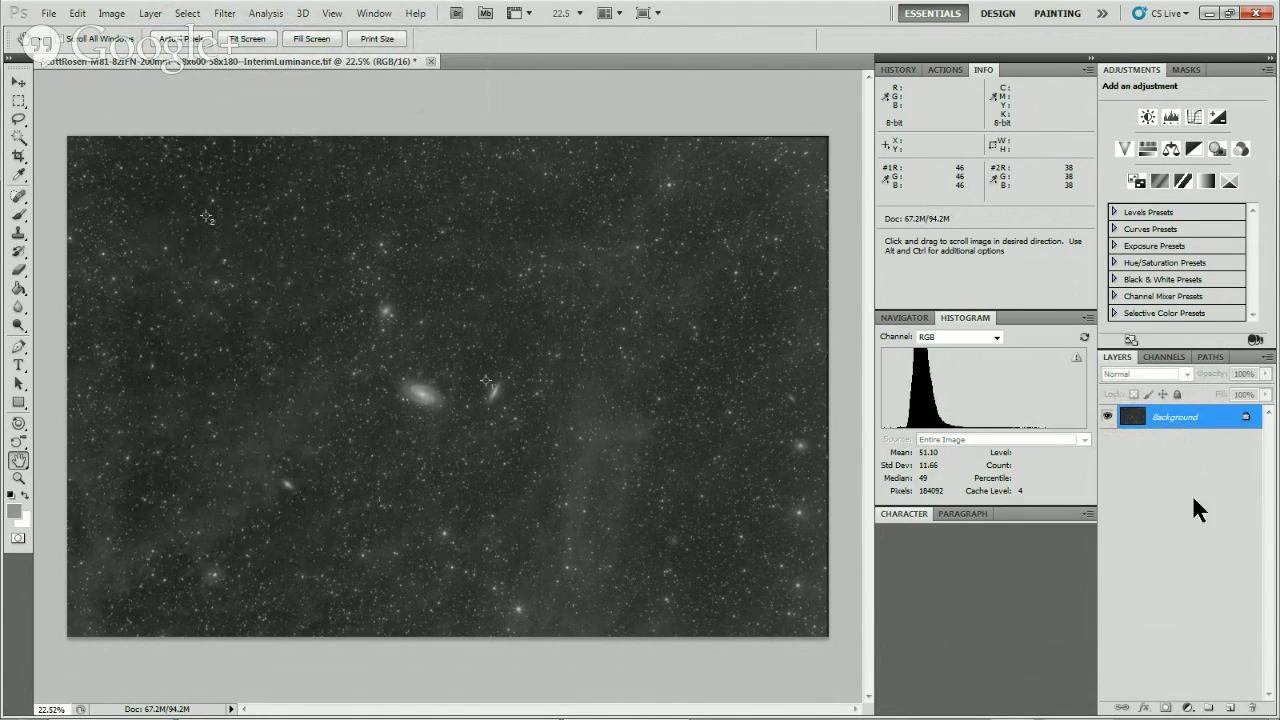
left_click(77, 13)
left_click(100, 31)
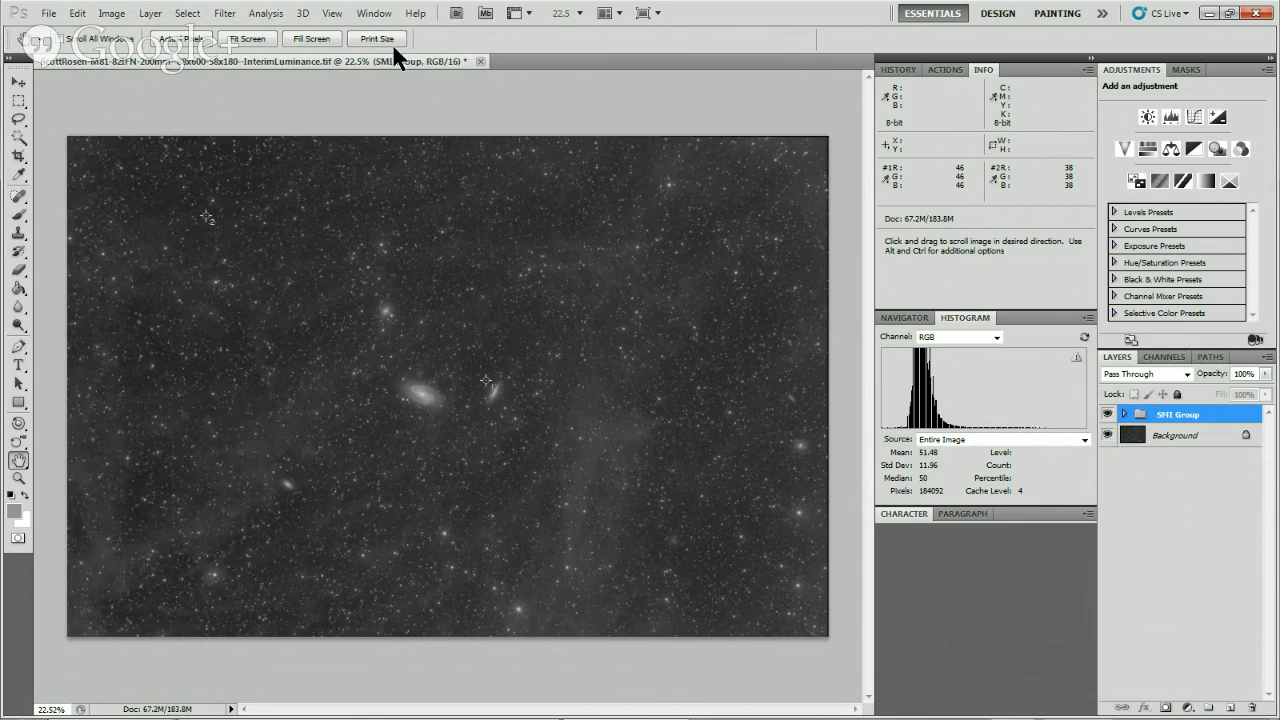
left_click(179, 13)
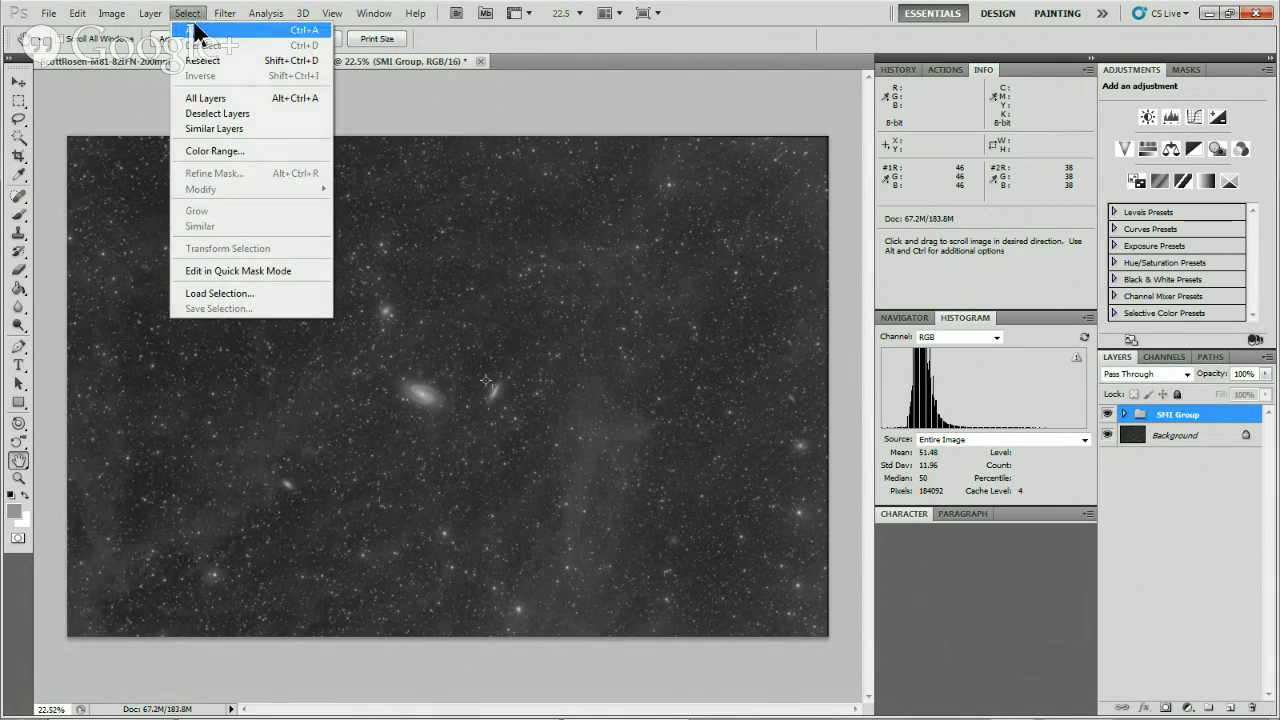
left_click(196, 29)
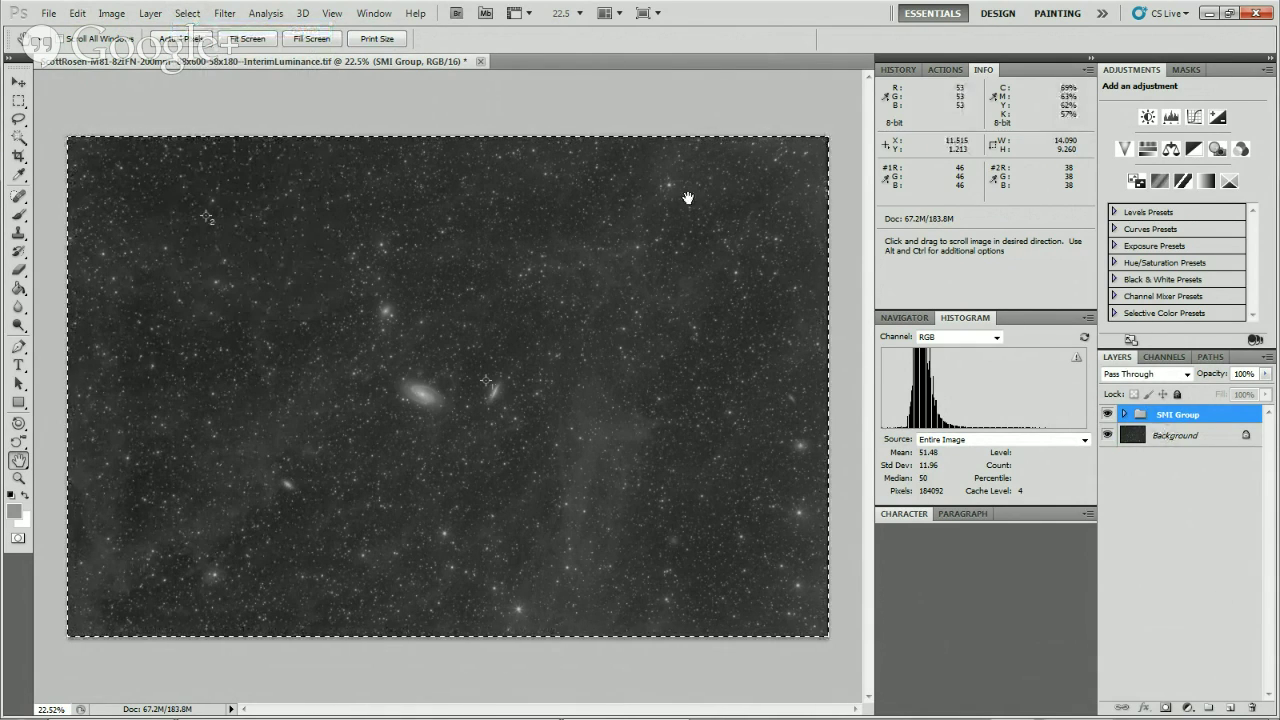
left_click(78, 14)
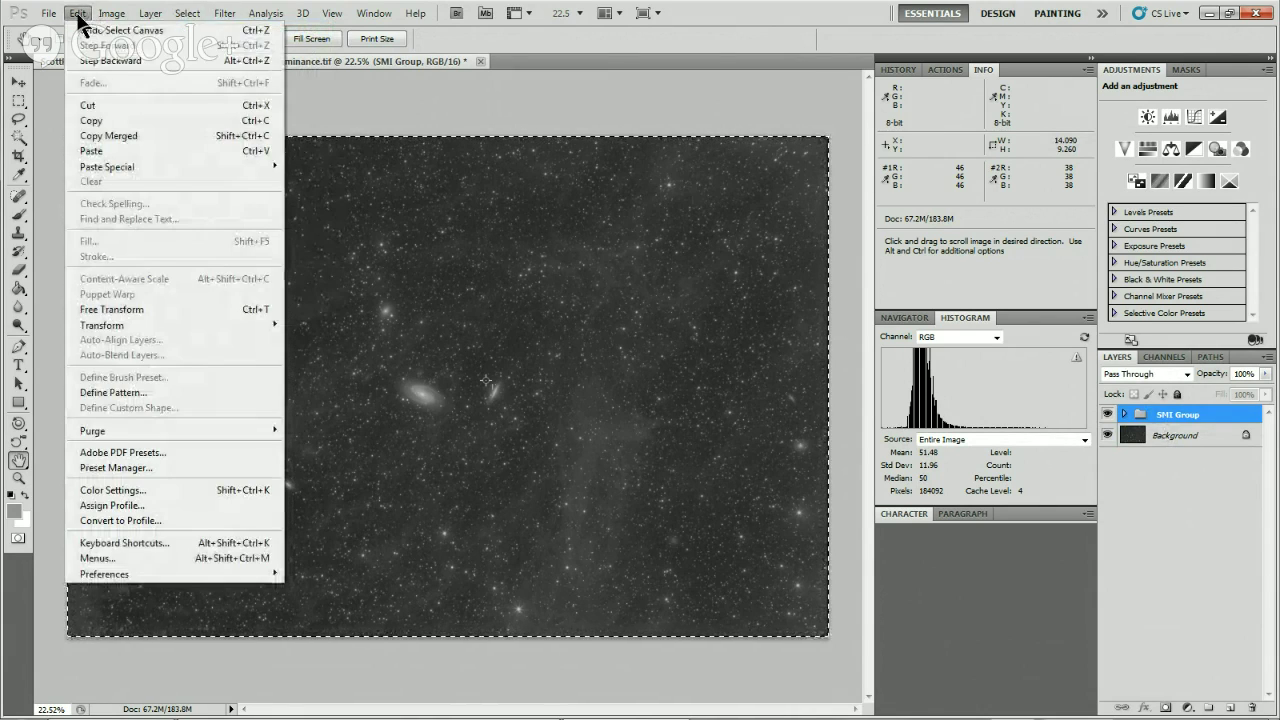
left_click(107, 136)
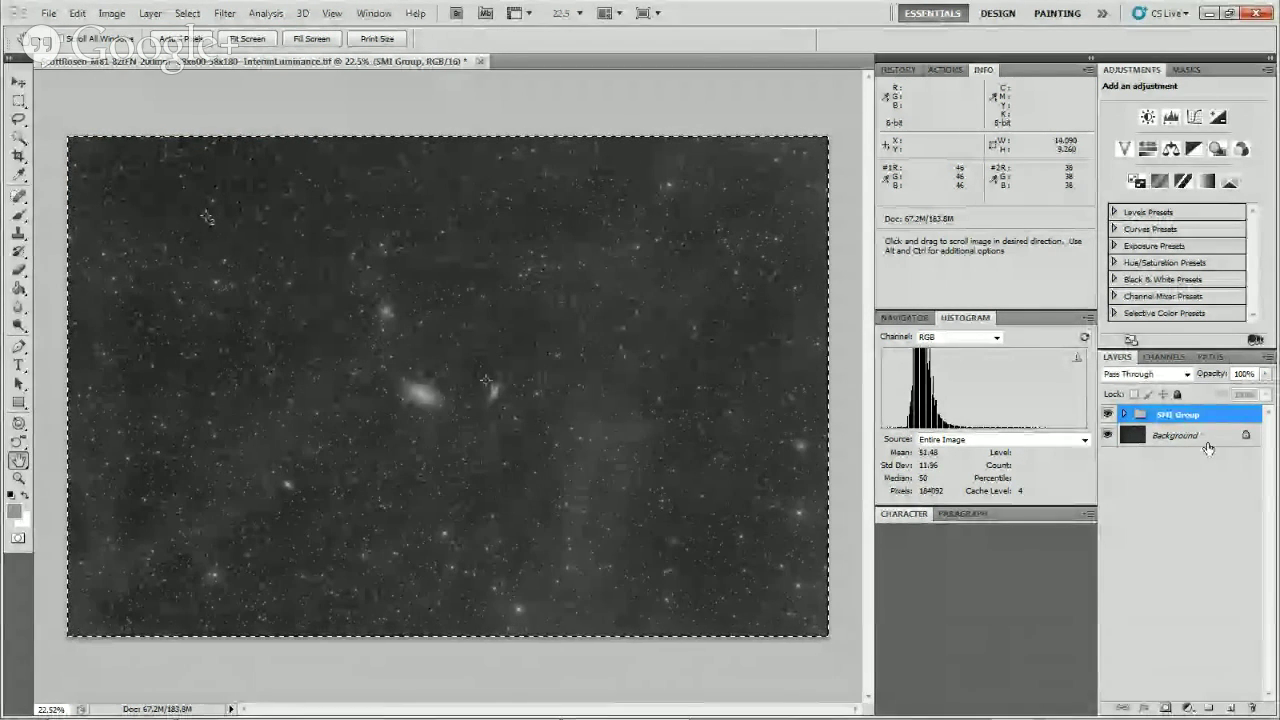
left_click(77, 13)
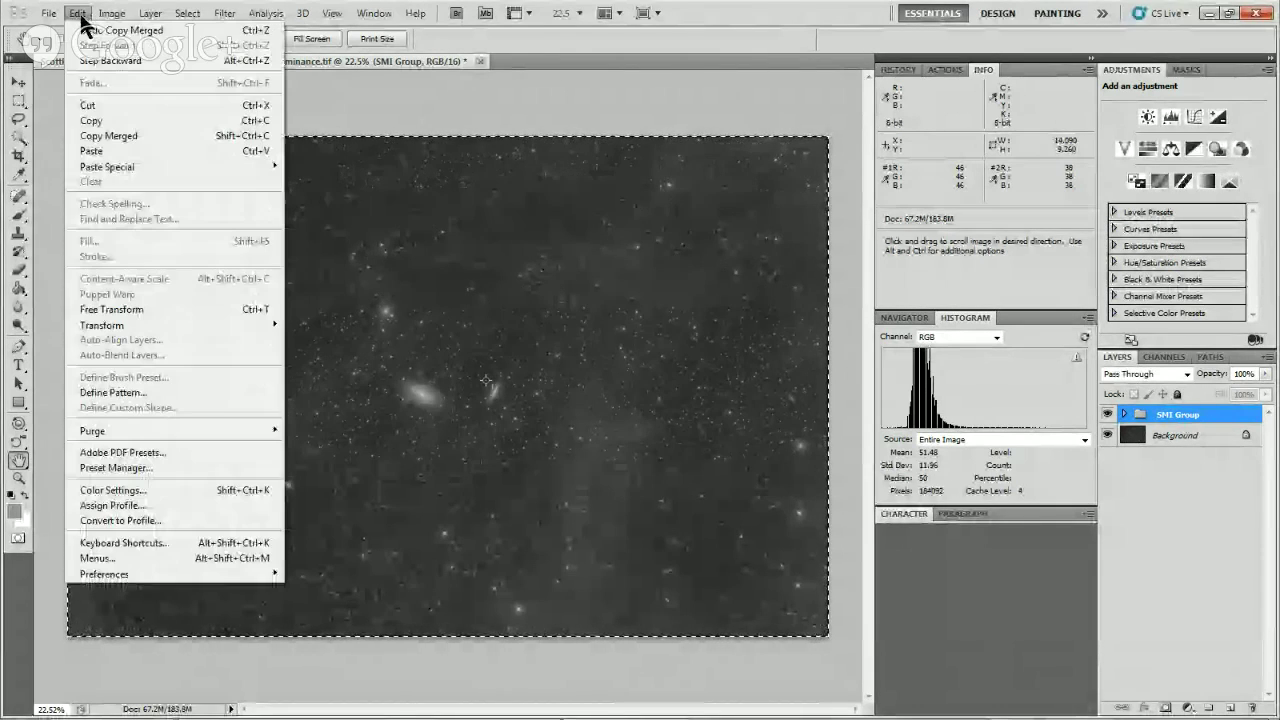
left_click(125, 151)
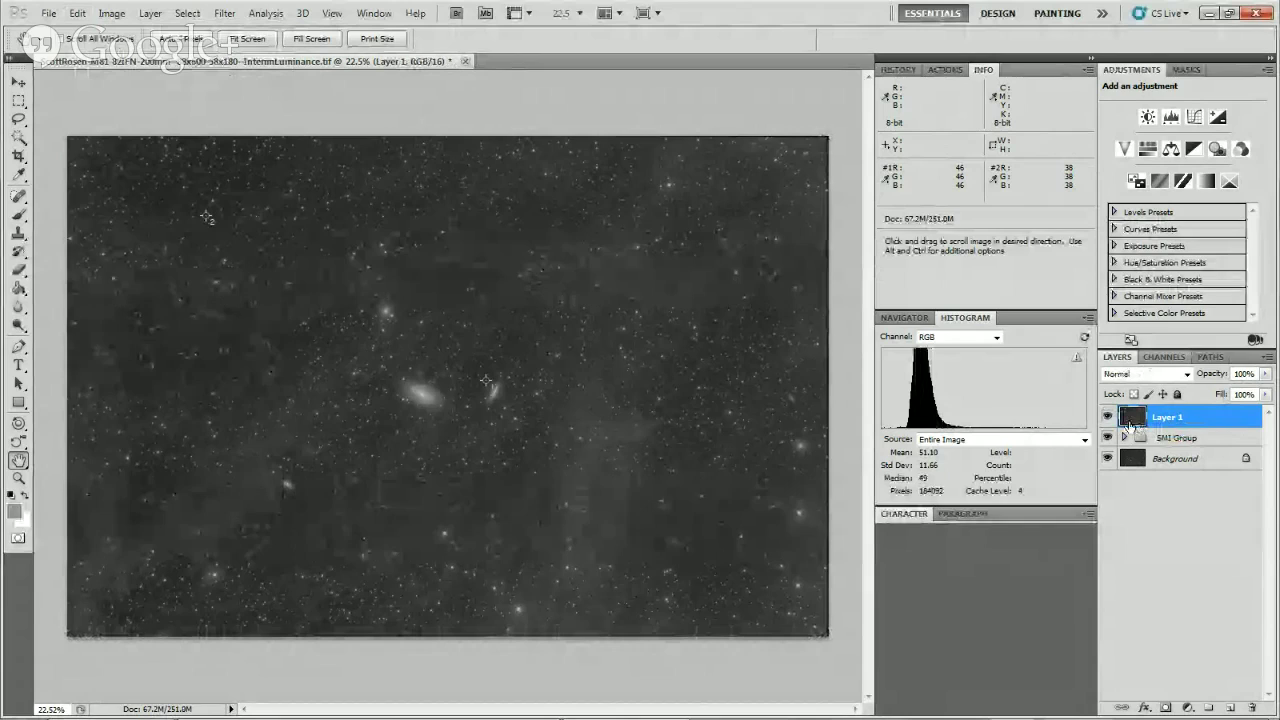
left_click(1107, 418)
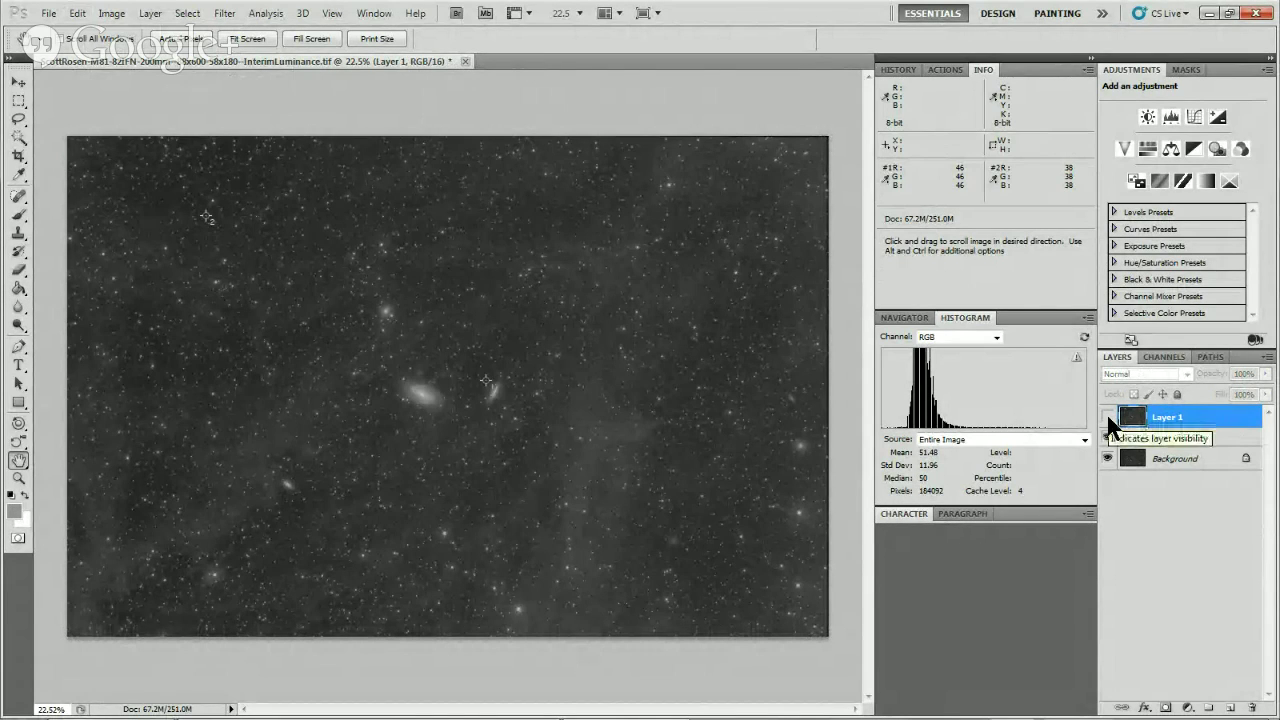
left_click(1107, 418)
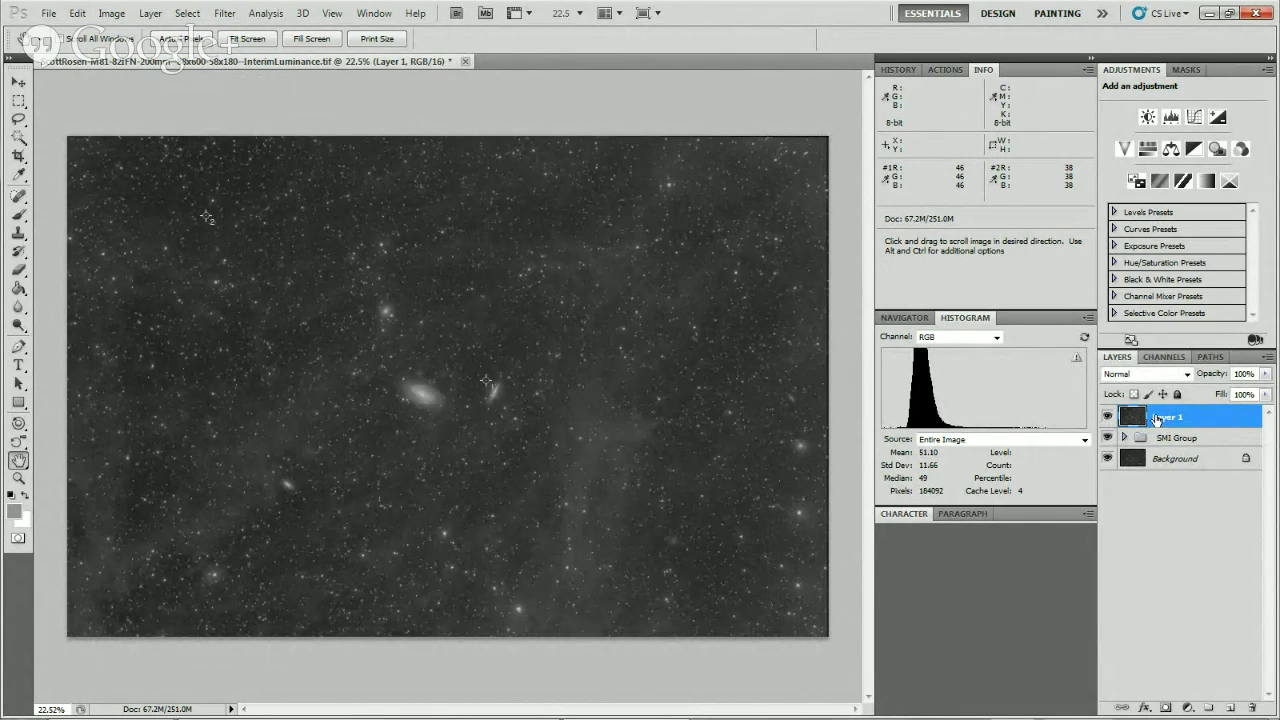
left_click_drag(1165, 421, 1257, 706)
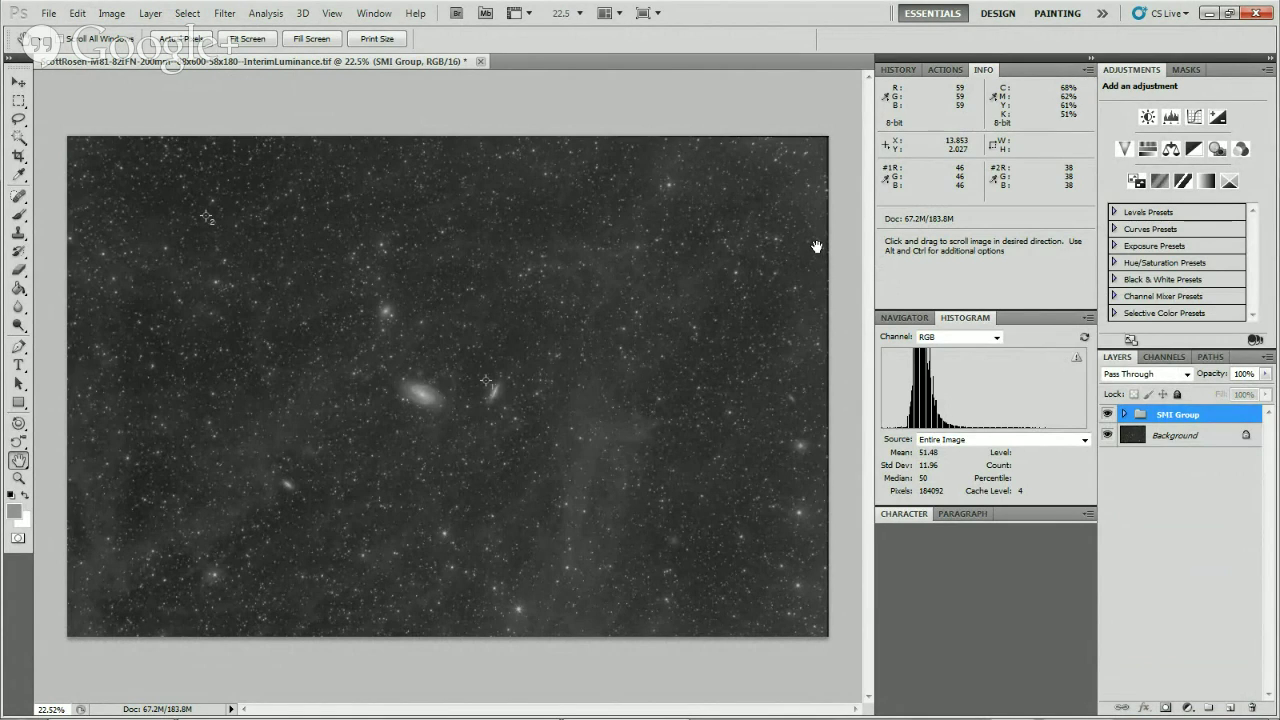
Zoom out, stamp a merged copy of all layers with Ctrl+Shift+Alt+E, then delete it.
key("ctrl")
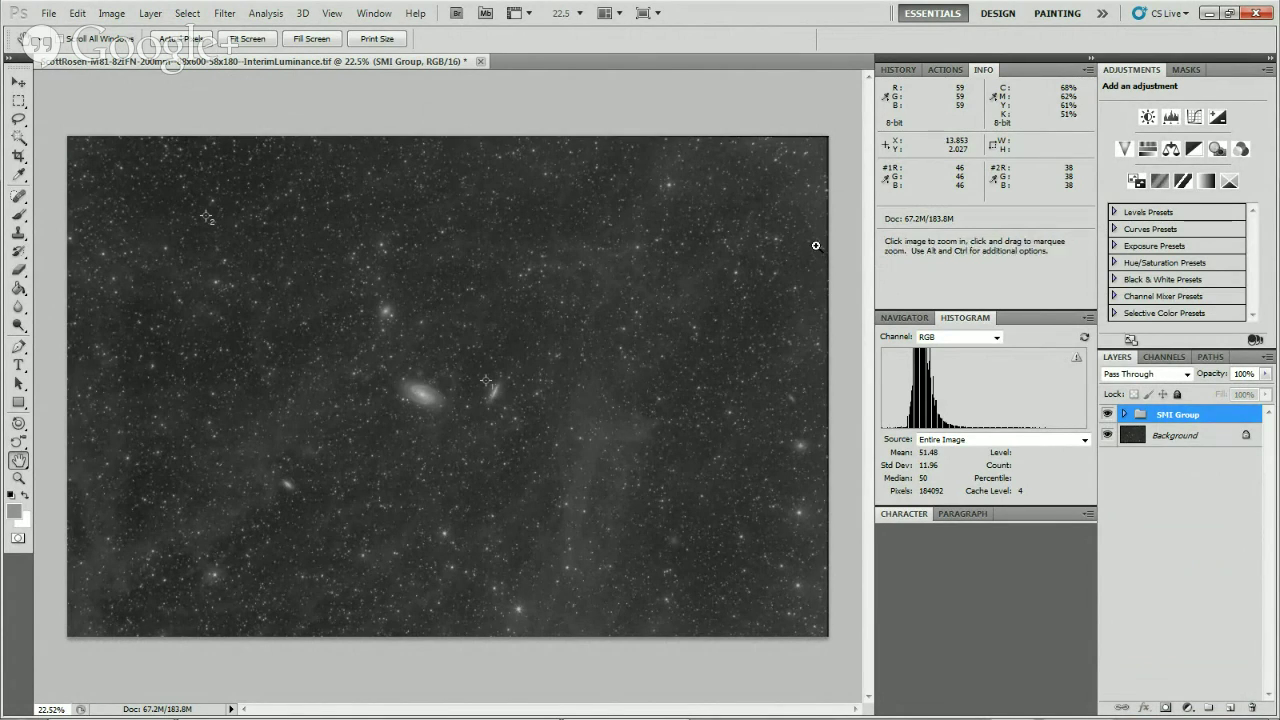
key("alt")
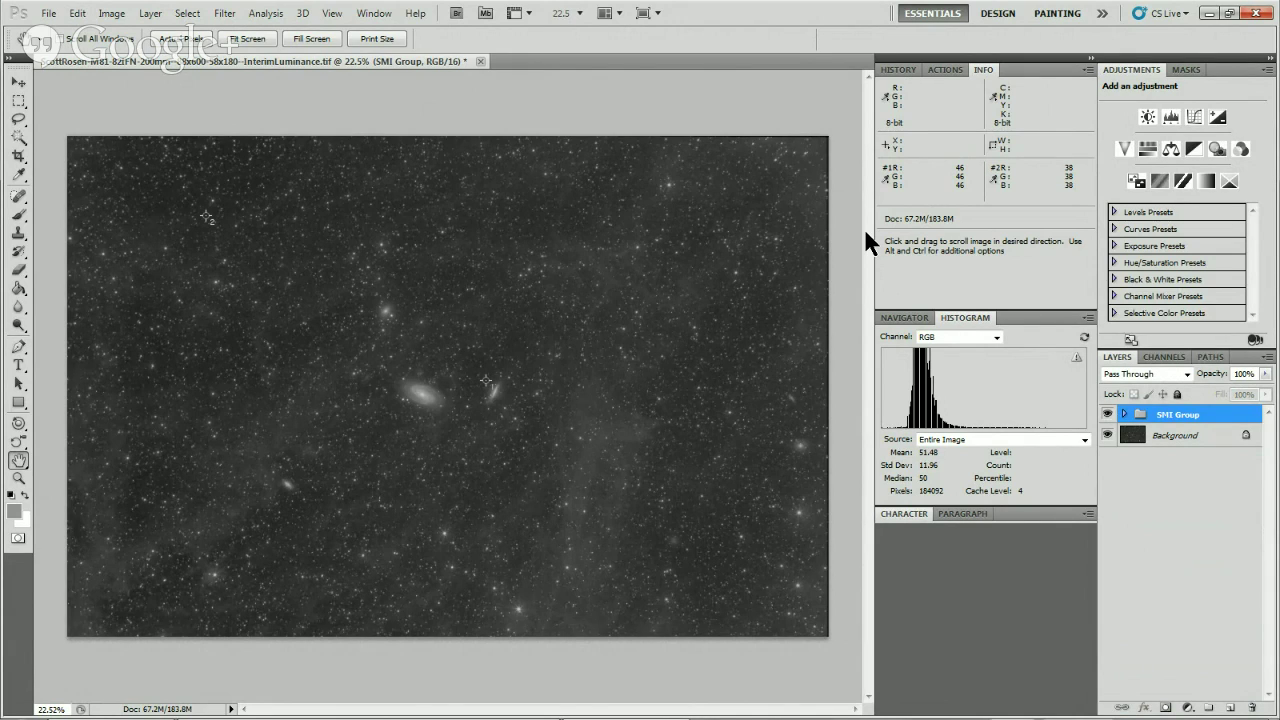
key("ctrl+shift+alt+e")
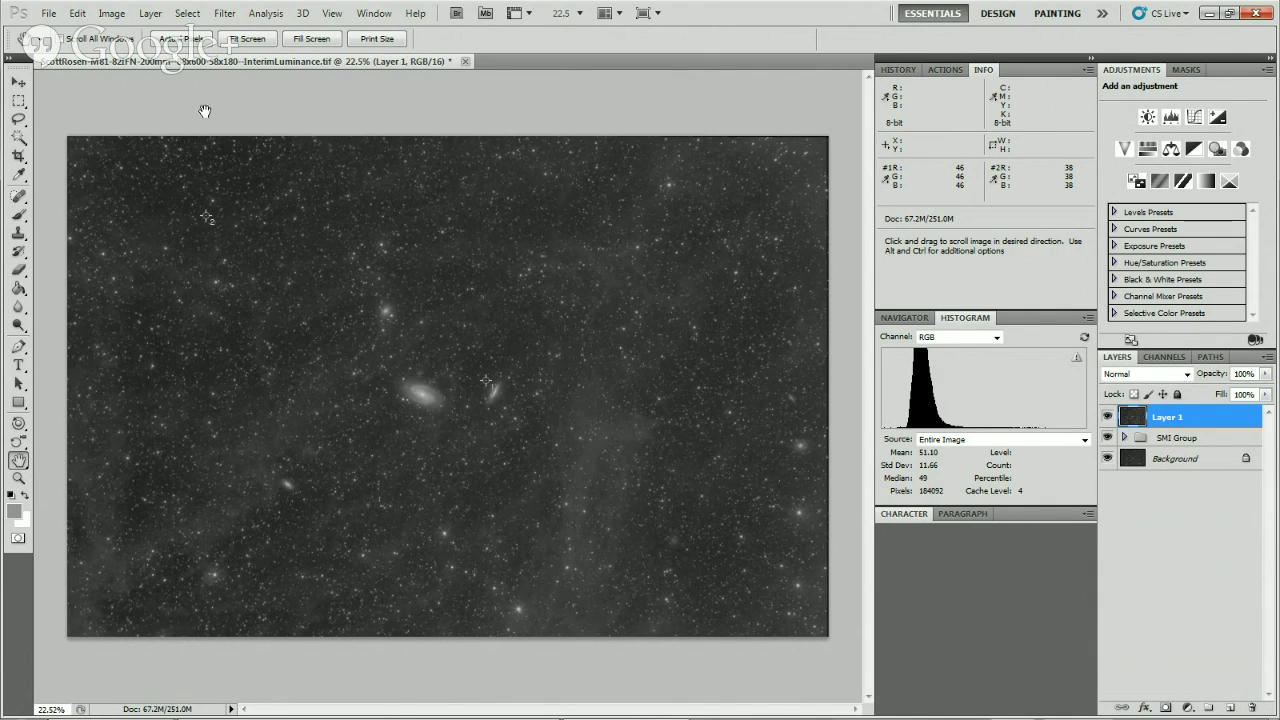
left_click_drag(1134, 418, 1252, 707)
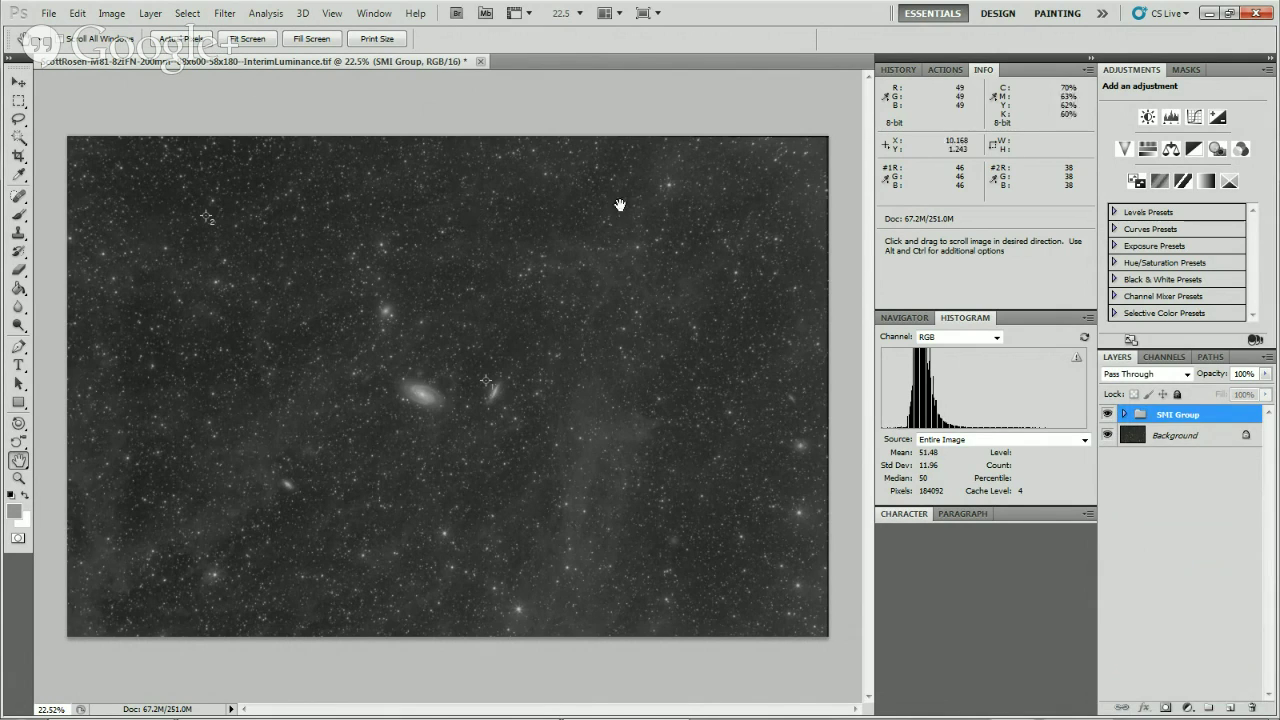
Select all, copy merged and paste as Layer 1, then delete that layer again.
left_click(187, 13)
left_click(208, 31)
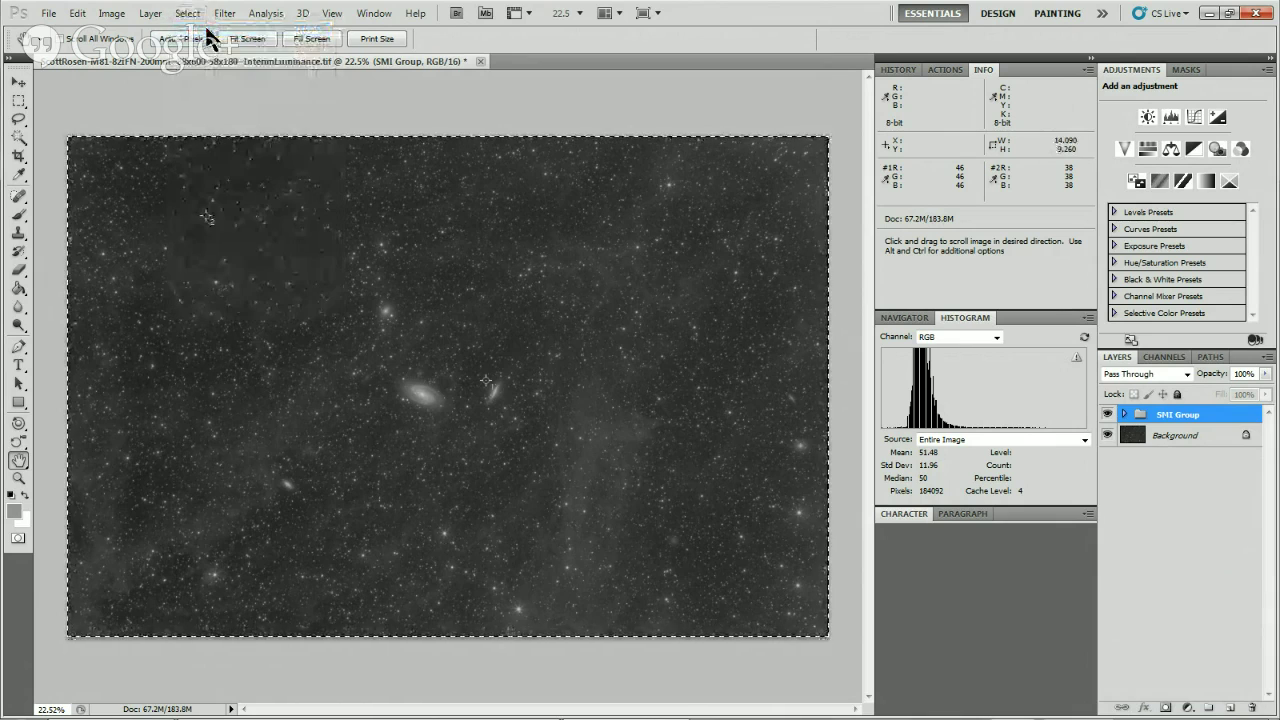
left_click(77, 13)
left_click(152, 137)
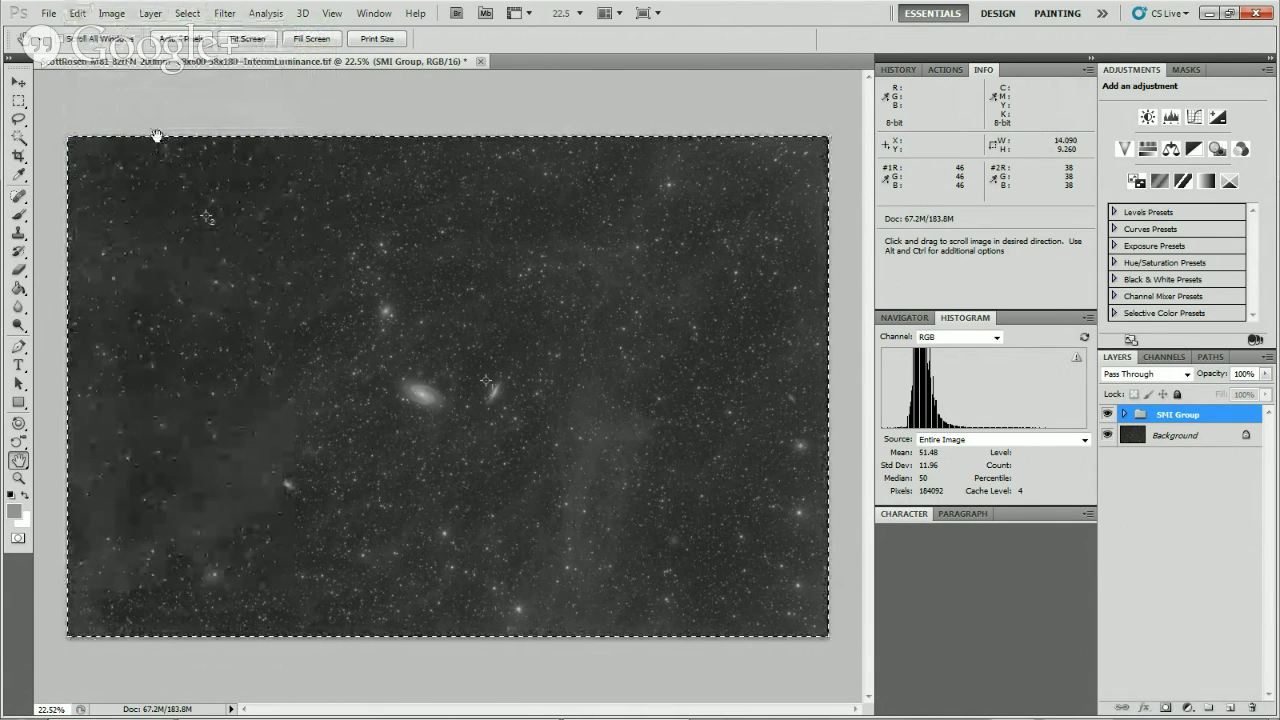
left_click(78, 14)
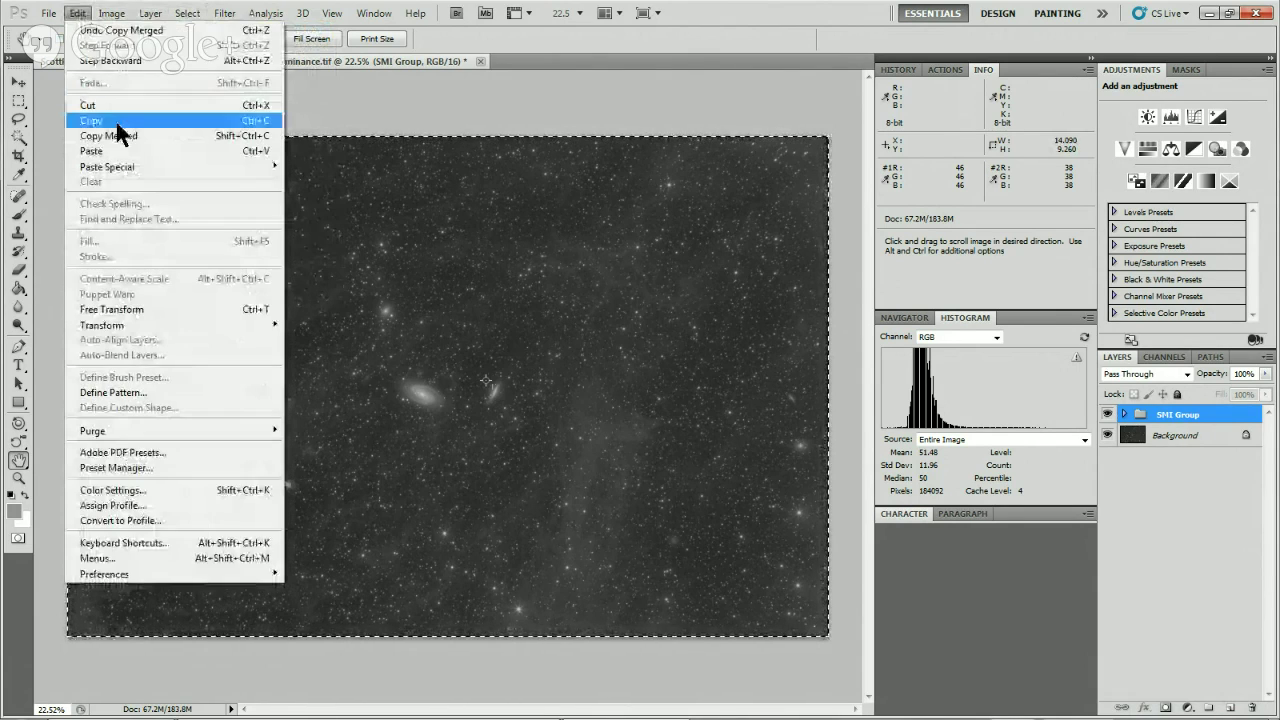
left_click(120, 151)
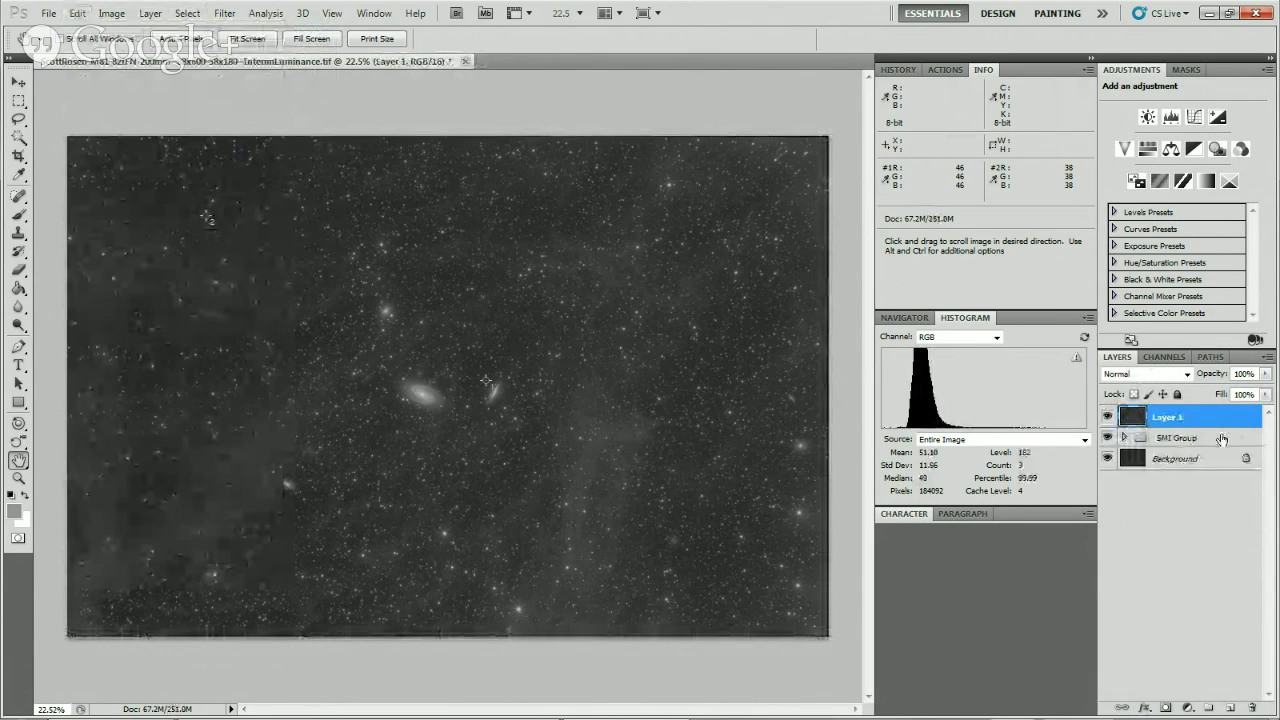
left_click_drag(1255, 420, 1252, 707)
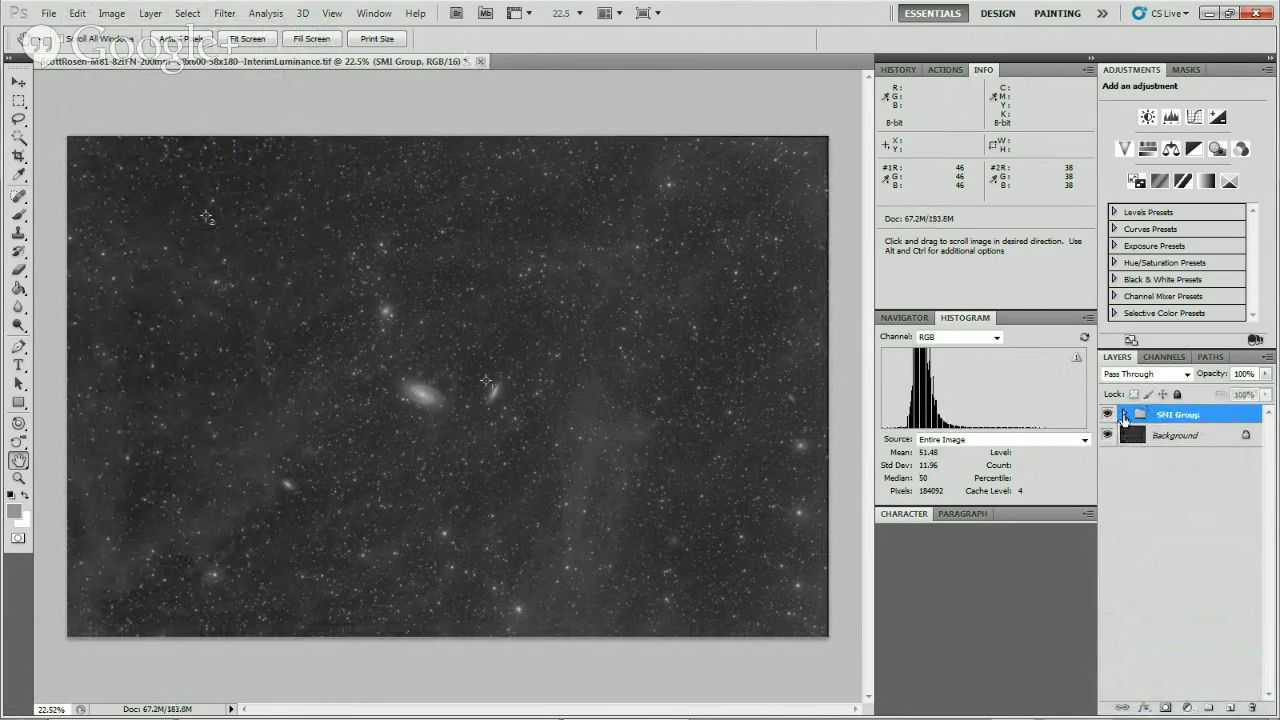
With SMI Group expanded, paste a fresh merged copy and drag Layer 1 above the group.
left_click(1124, 414)
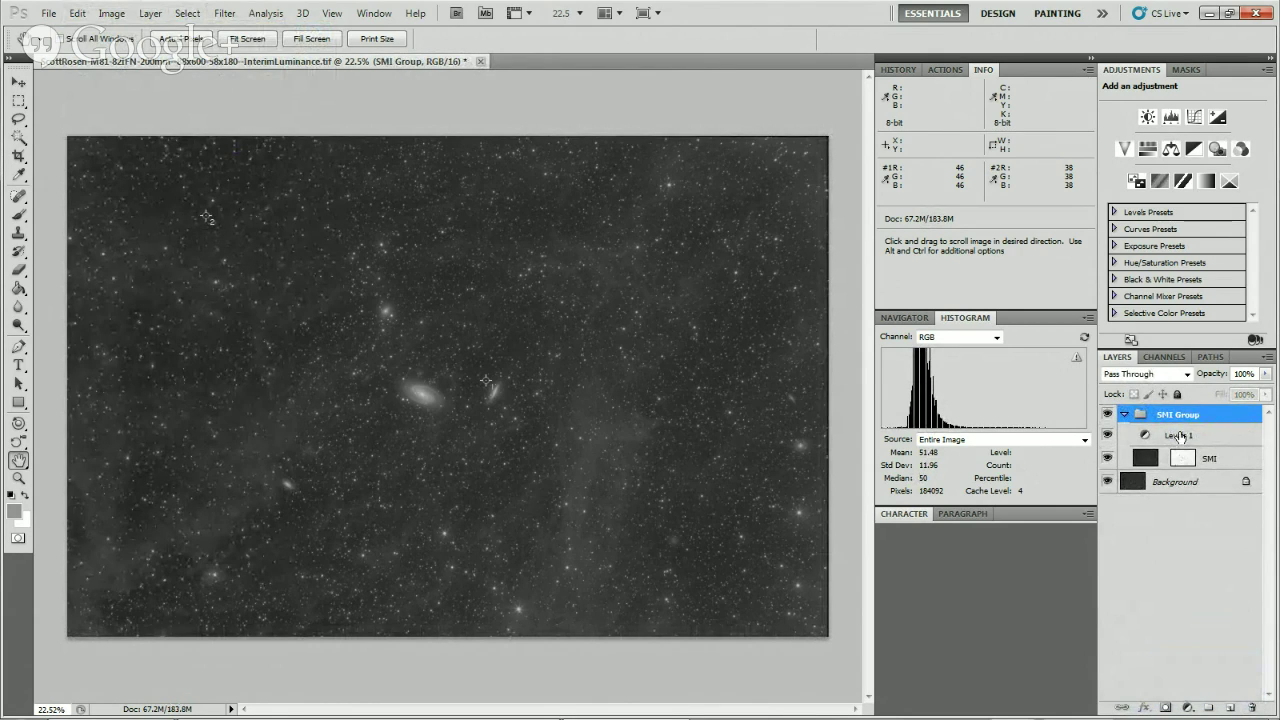
left_click(190, 14)
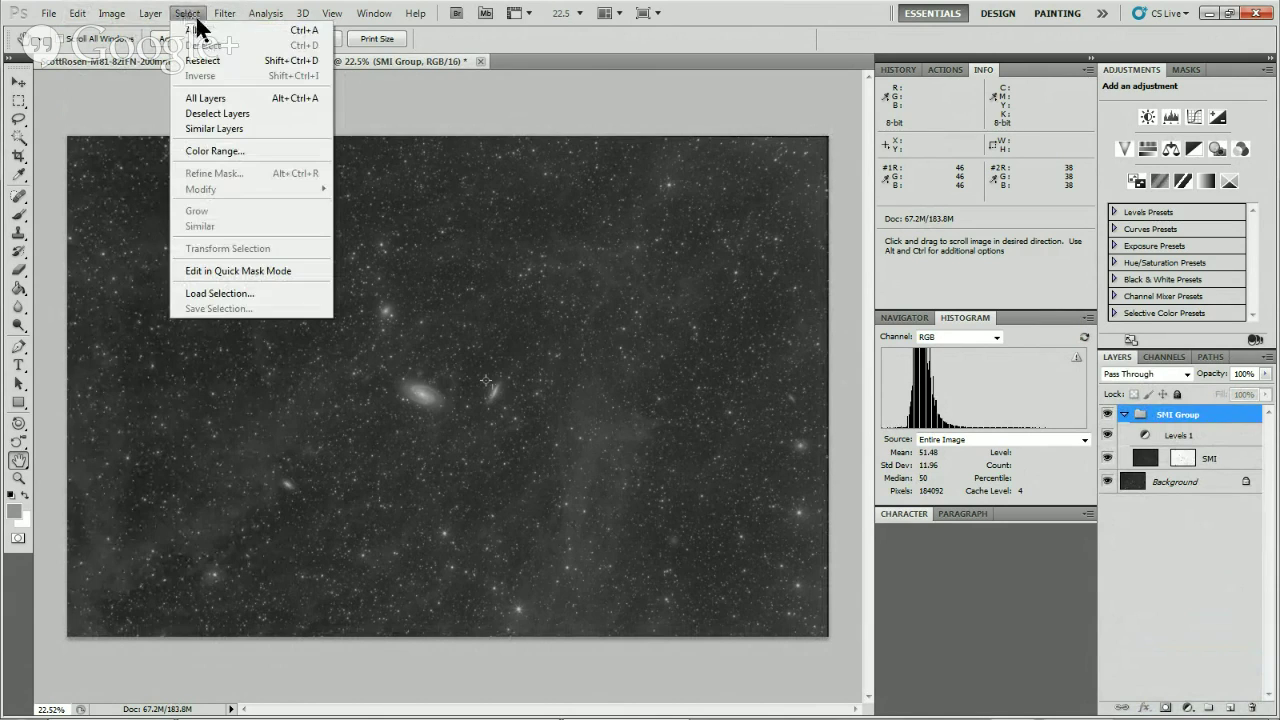
left_click(195, 30)
left_click(77, 13)
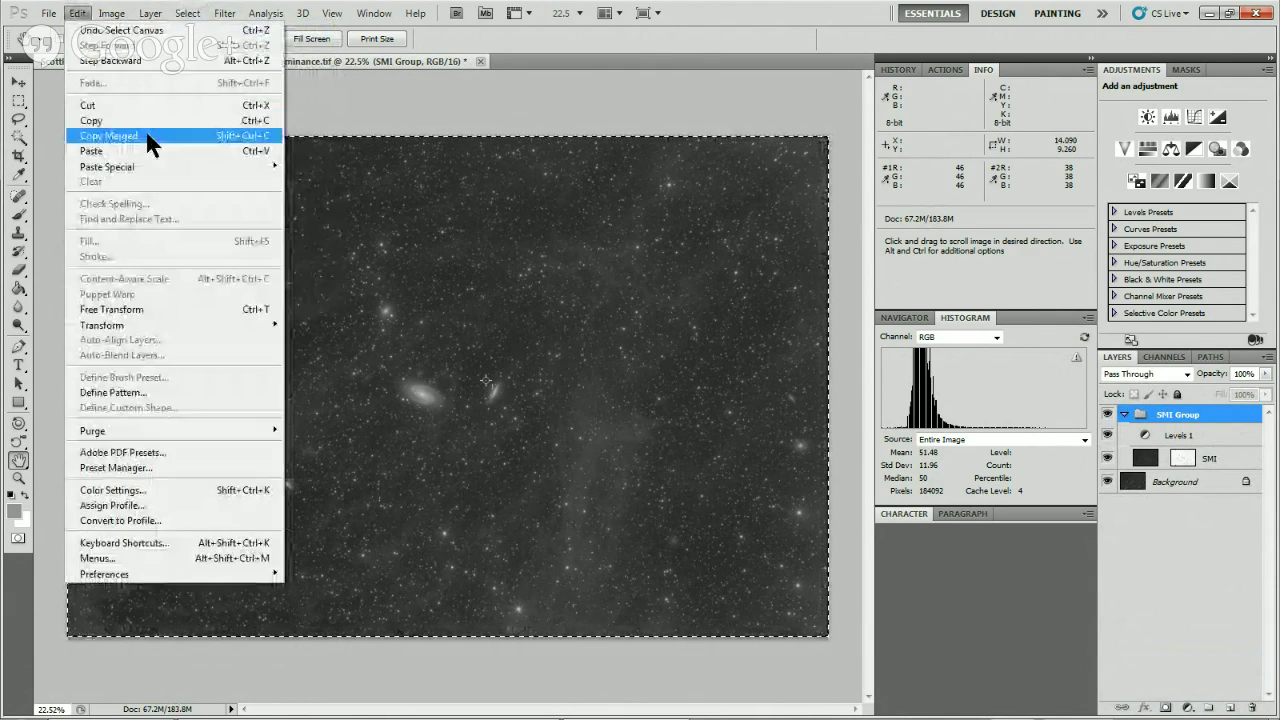
left_click(148, 136)
left_click(78, 14)
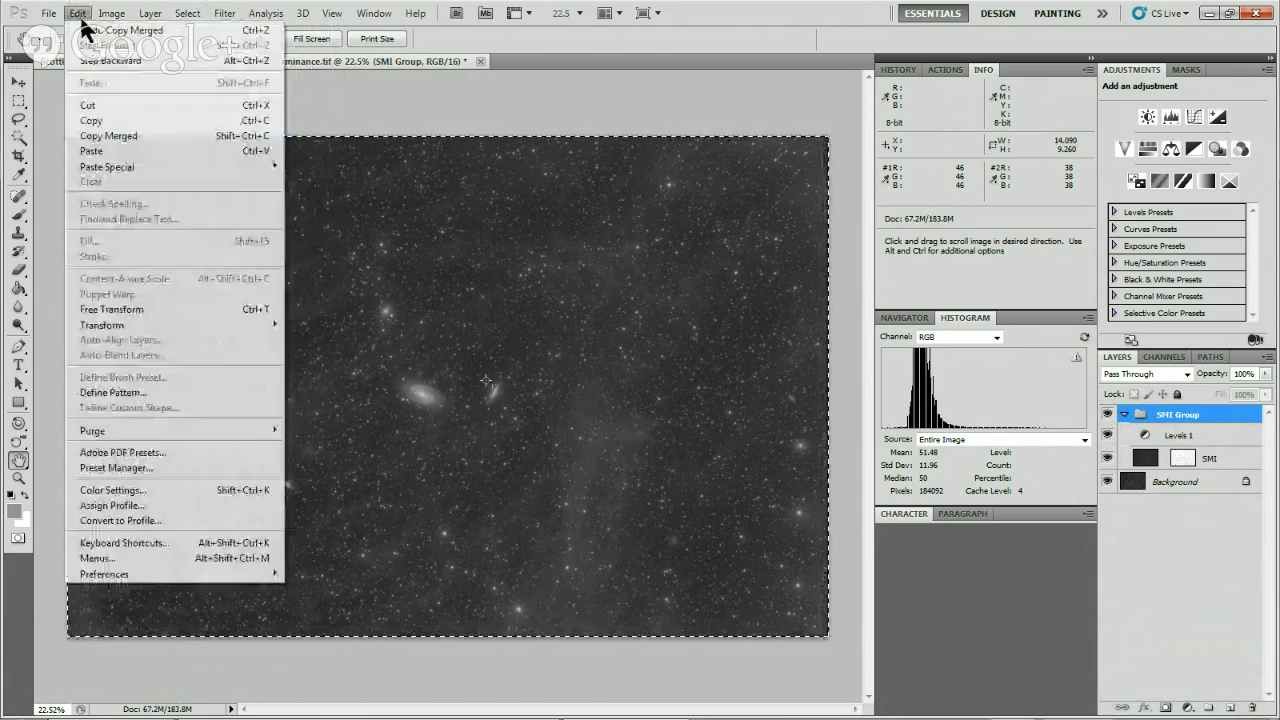
left_click(171, 150)
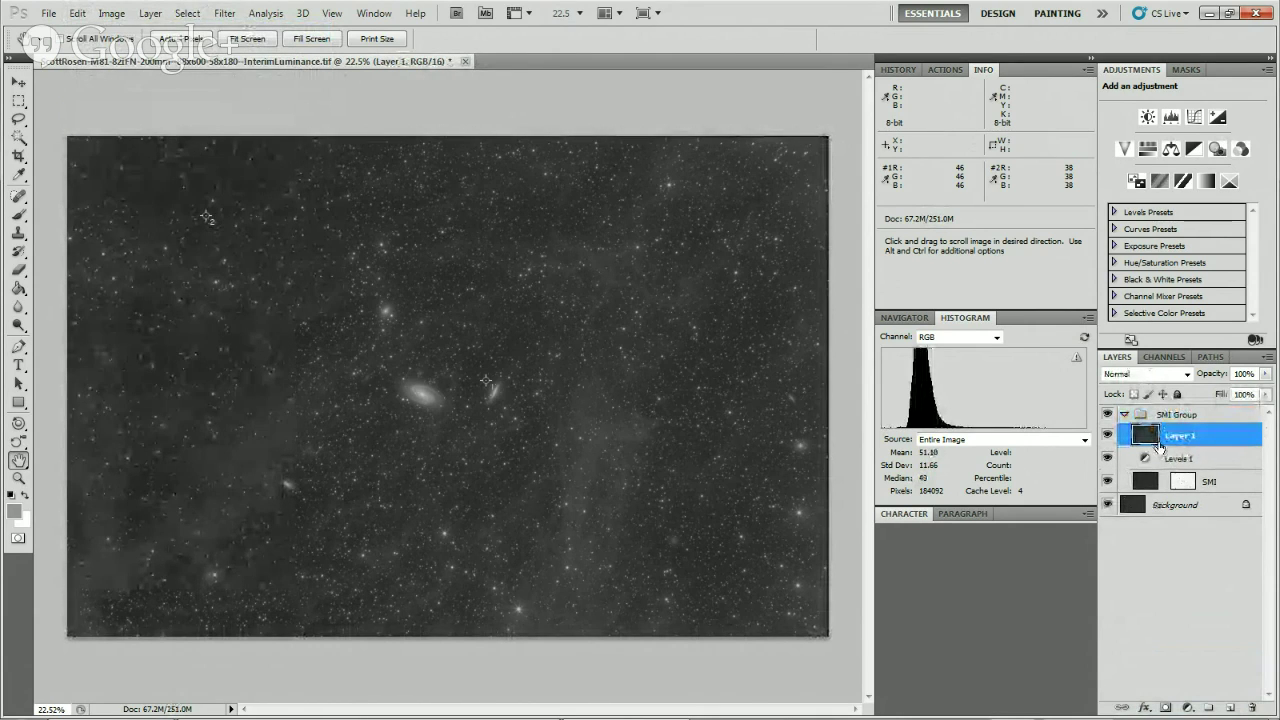
left_click_drag(1156, 440, 1151, 405)
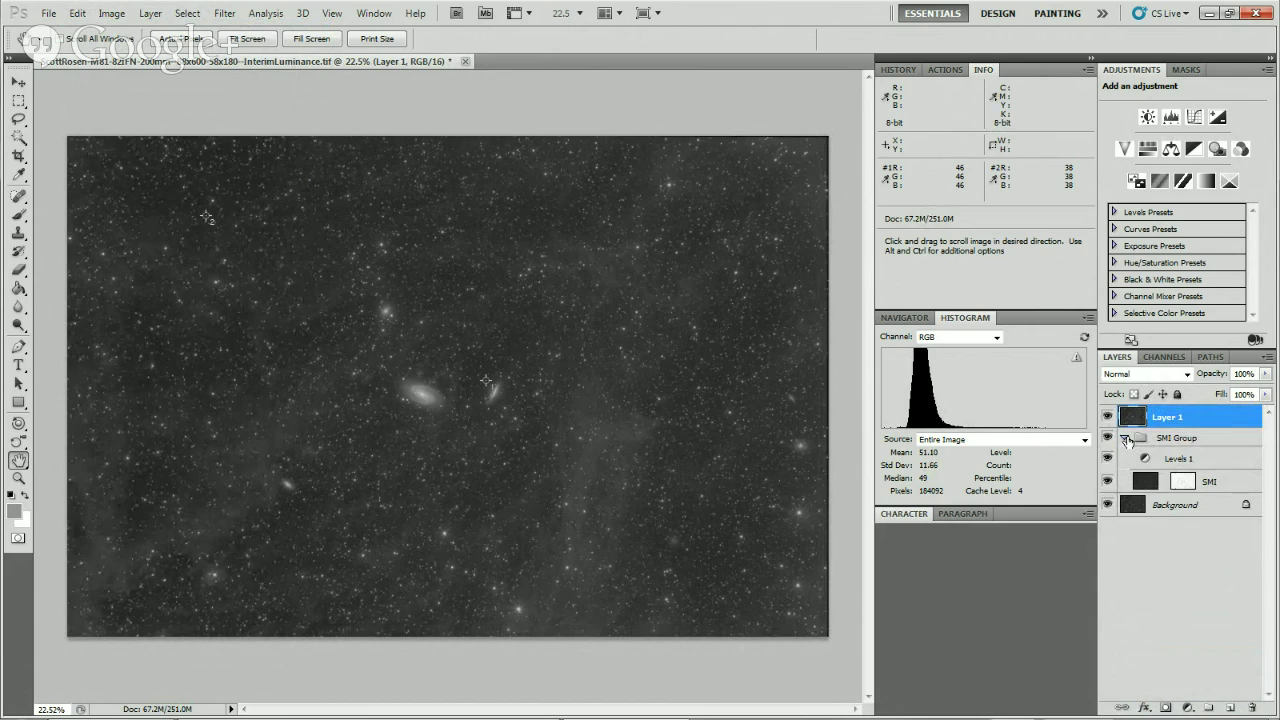
left_click(1125, 438)
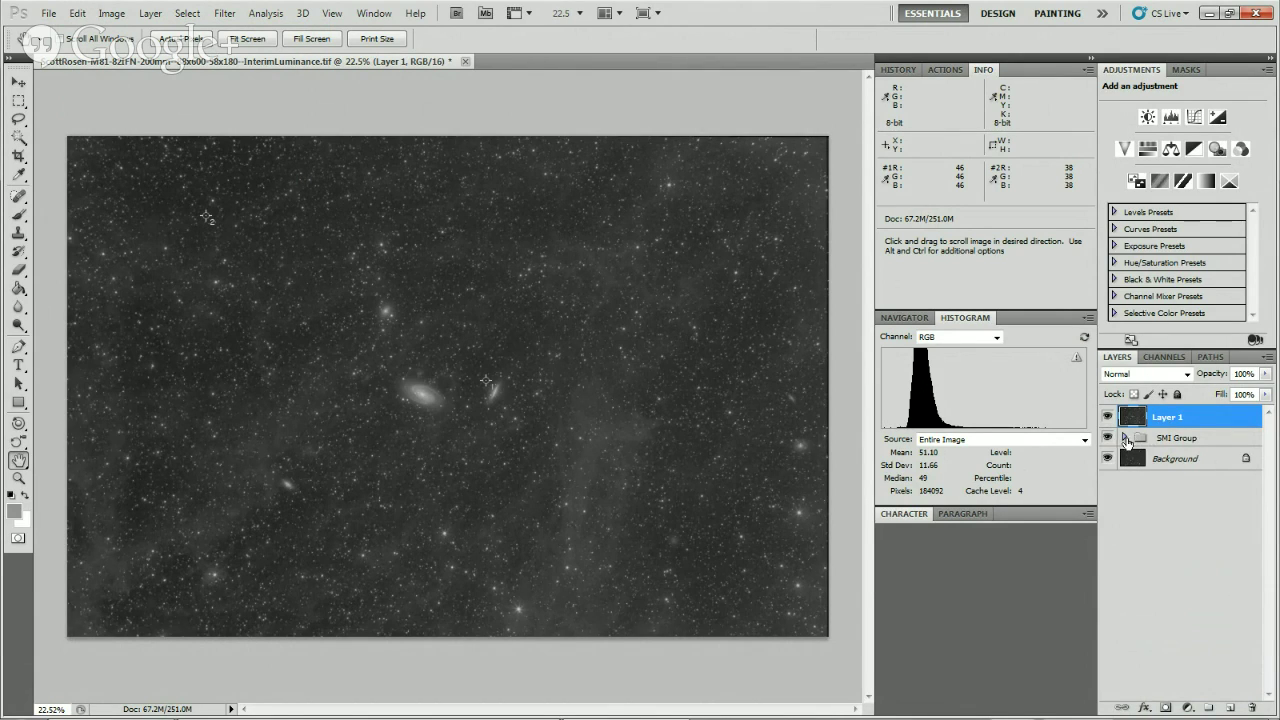
left_click(1124, 438)
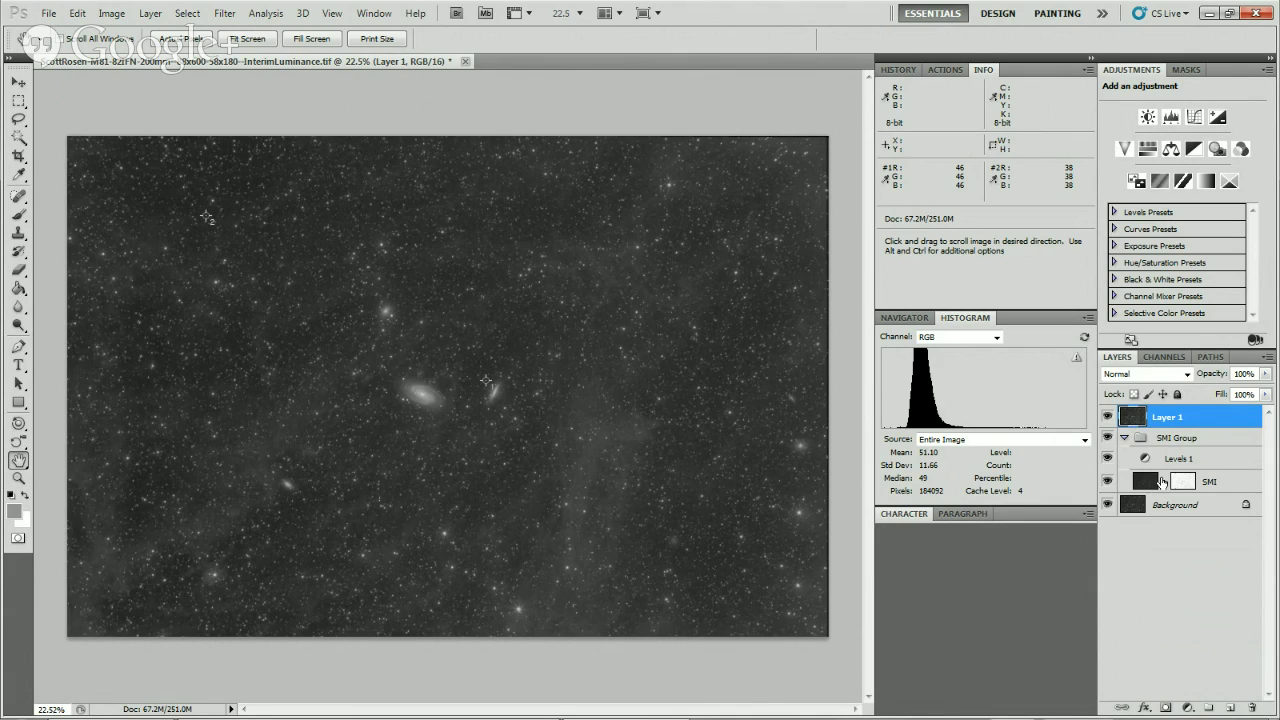
Rename Layer 1 to 'HPF'.
right_click(1166, 424)
left_click(1135, 44)
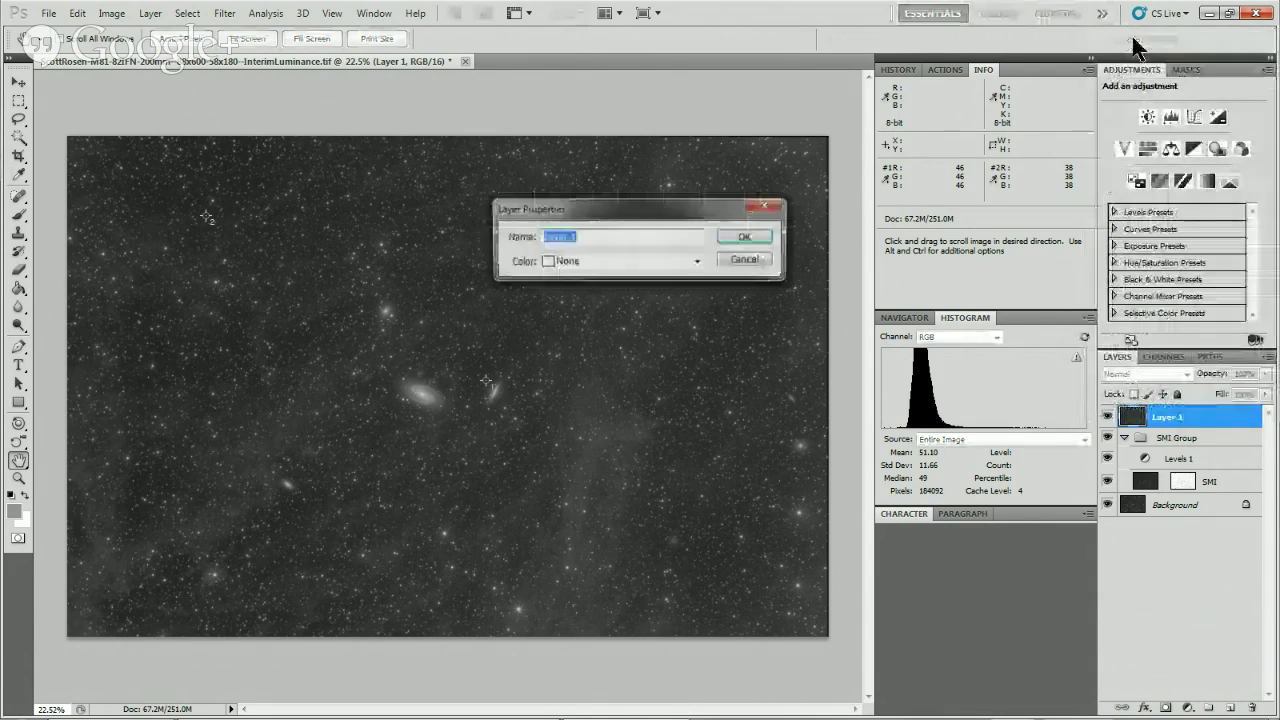
type("HPF")
key("Return")
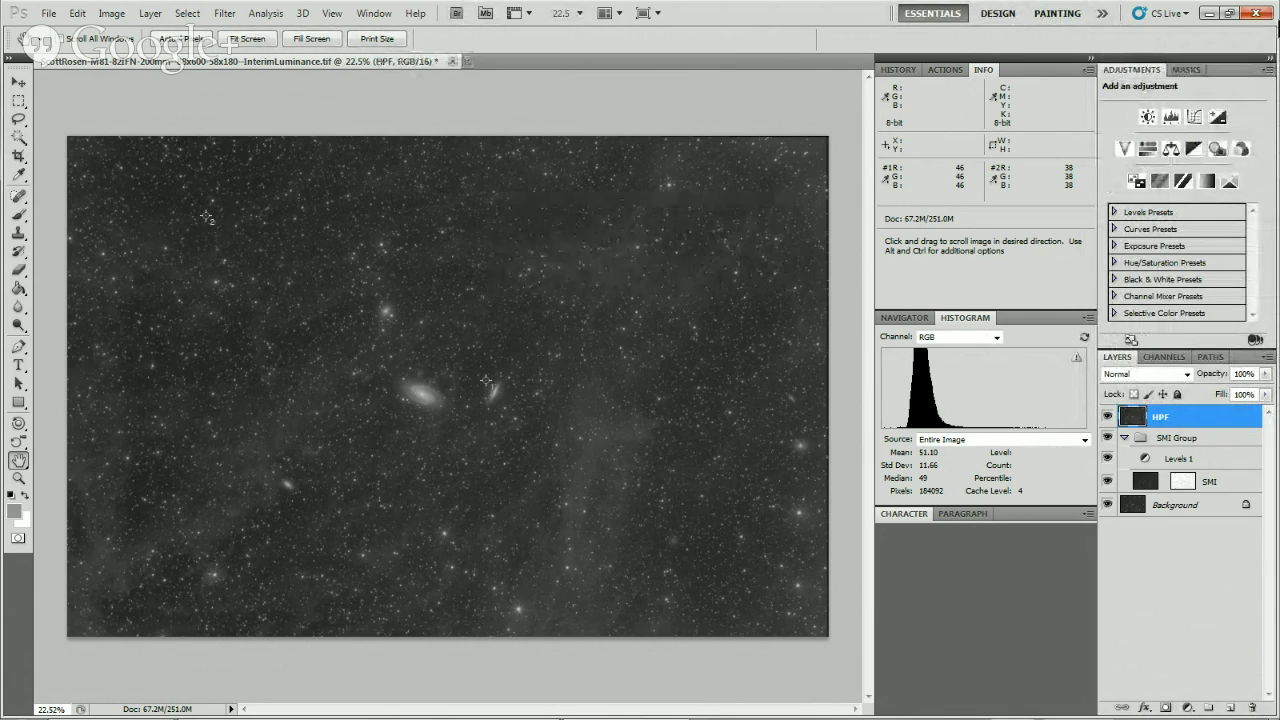
Try Overlay, settle on Soft Light blending for HPF, and toggle its visibility to compare.
left_click(1143, 369)
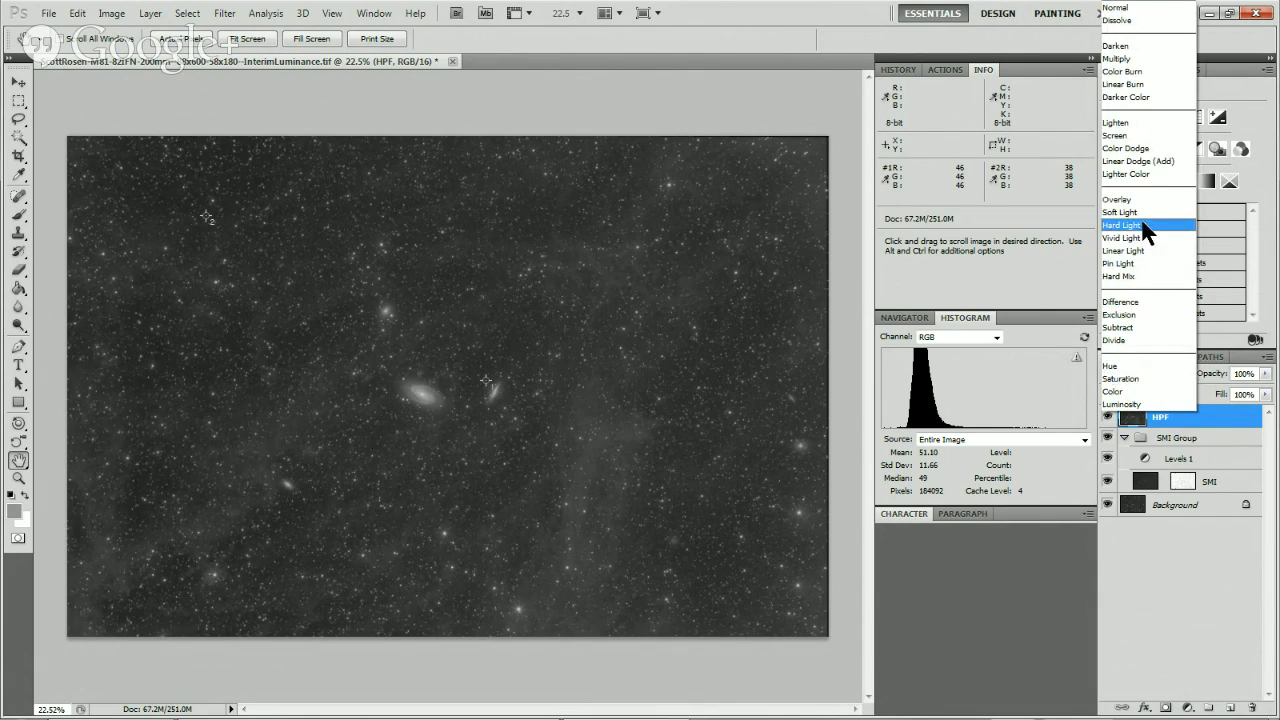
left_click(1140, 200)
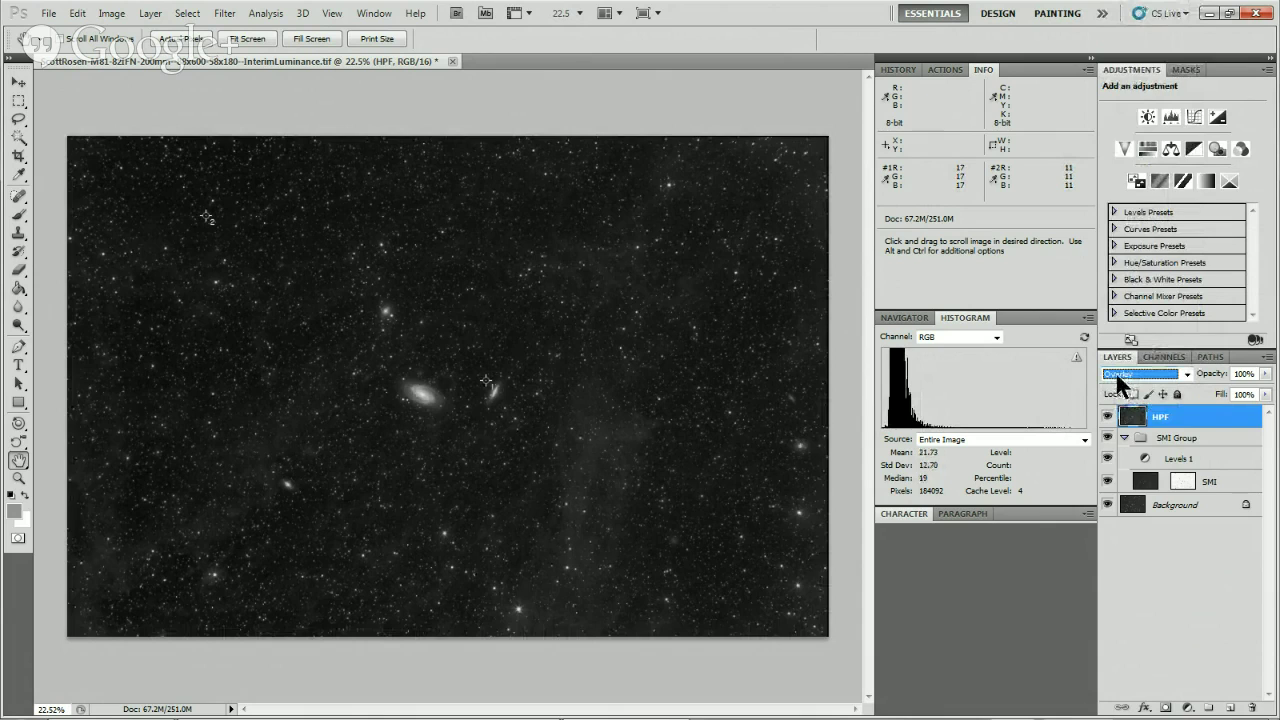
left_click(1118, 376)
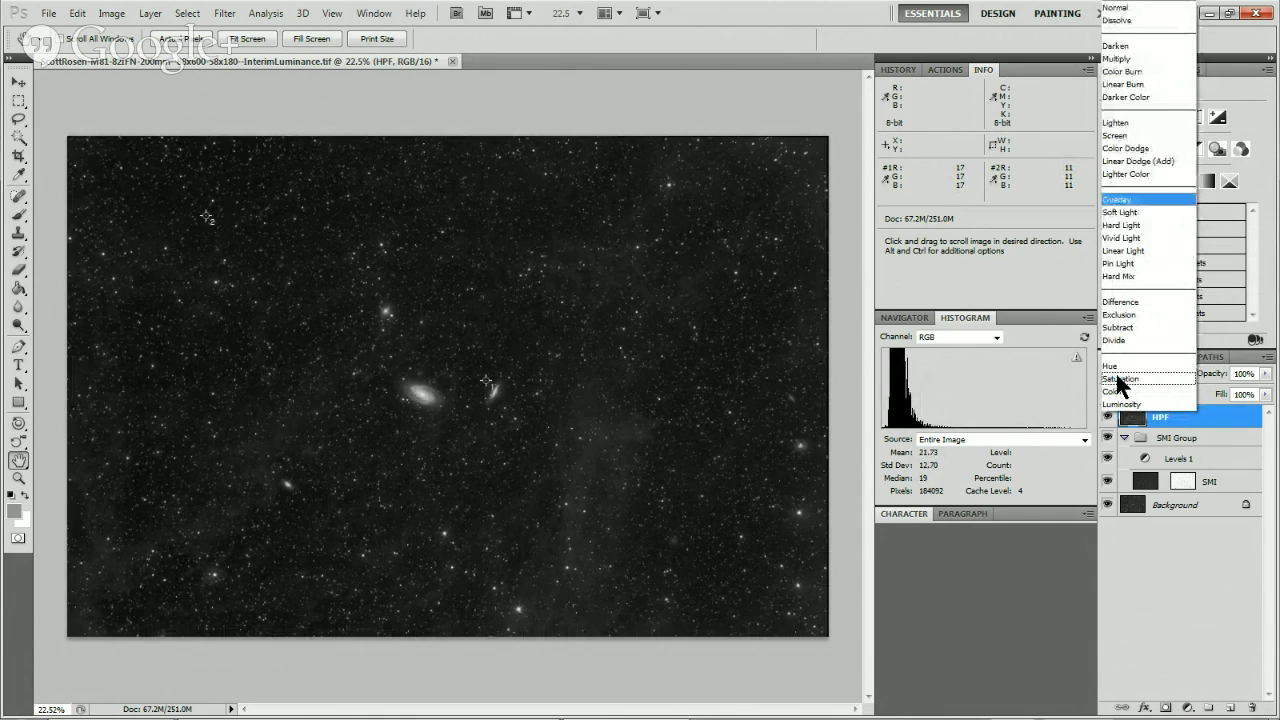
left_click(1125, 213)
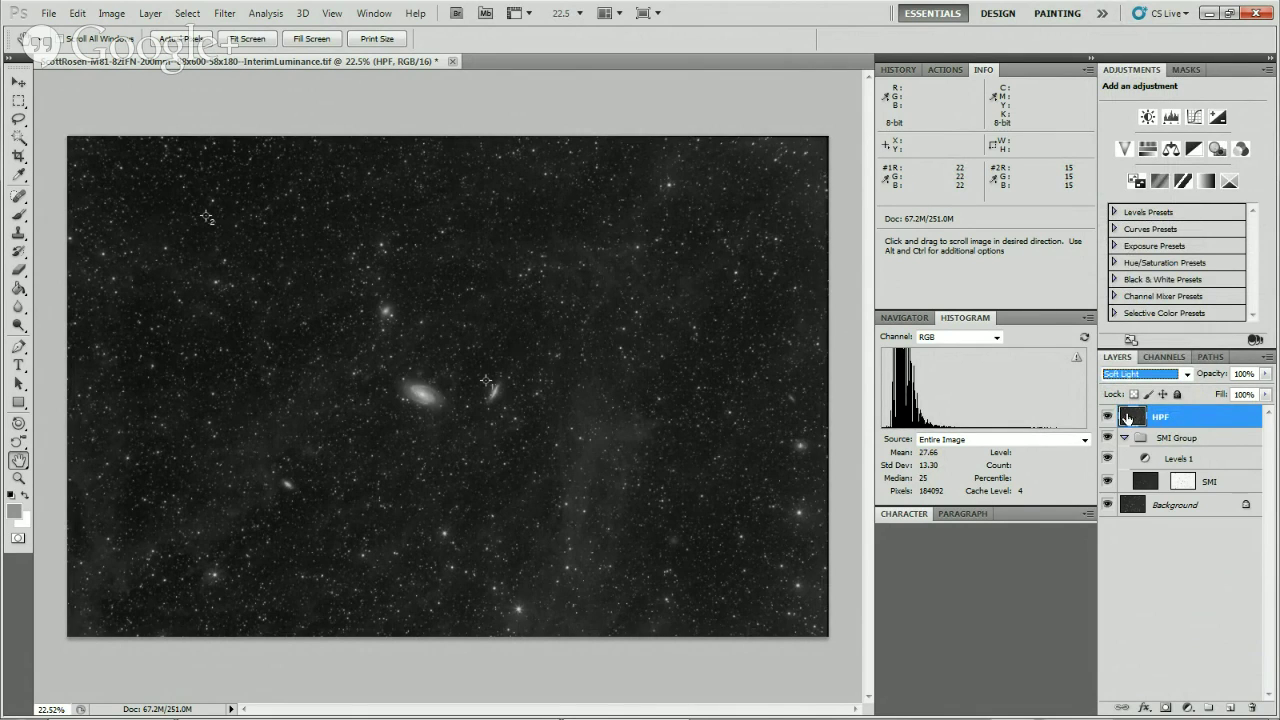
left_click(1106, 418)
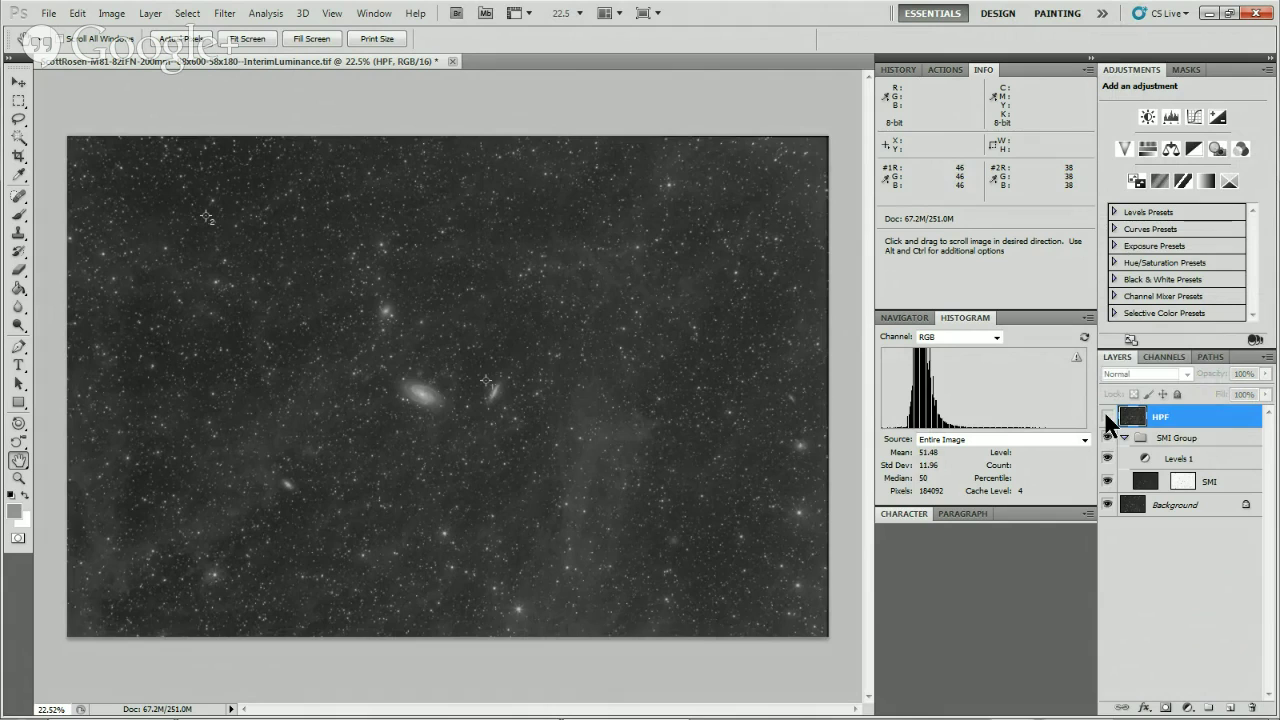
left_click(1106, 418)
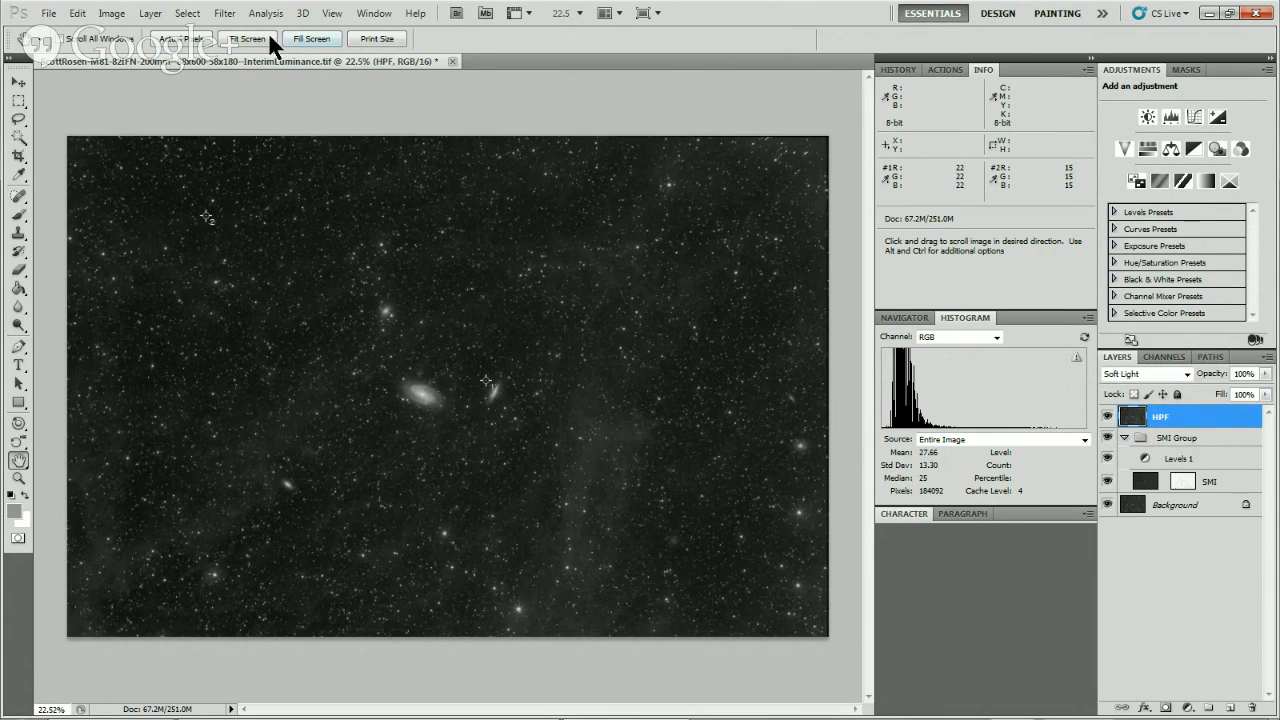
left_click(222, 14)
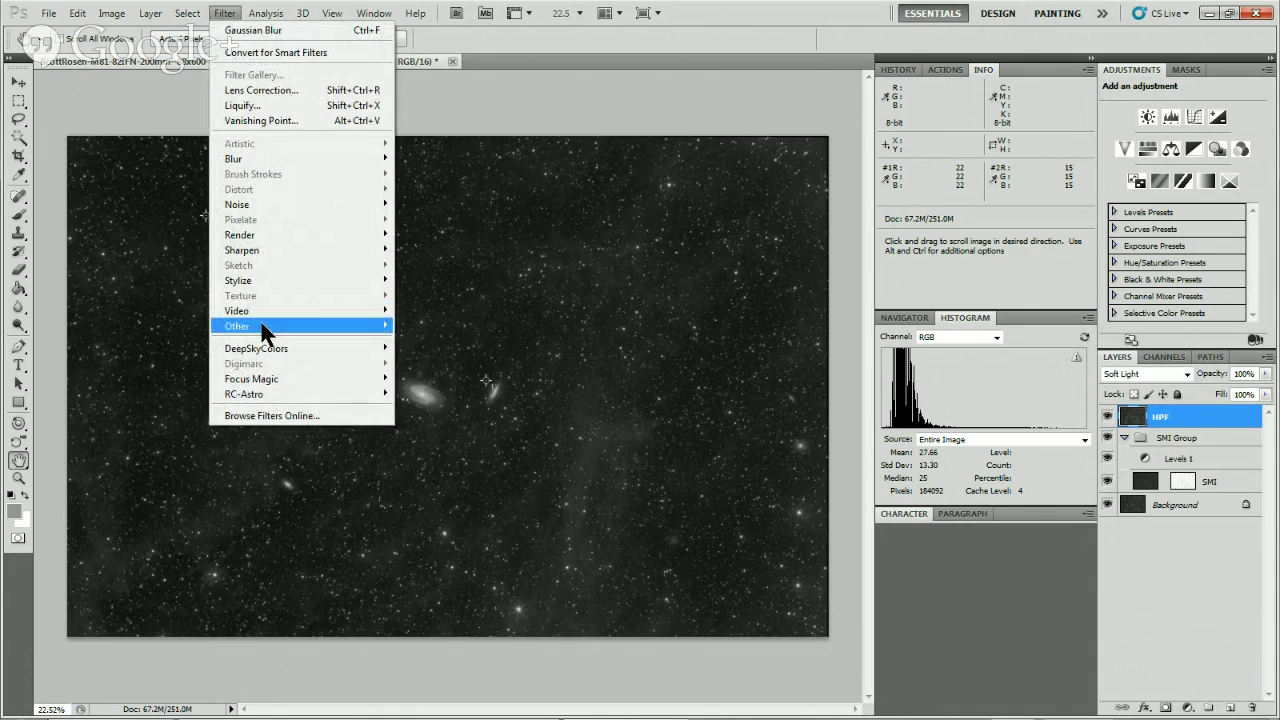
mouse_move(262, 325)
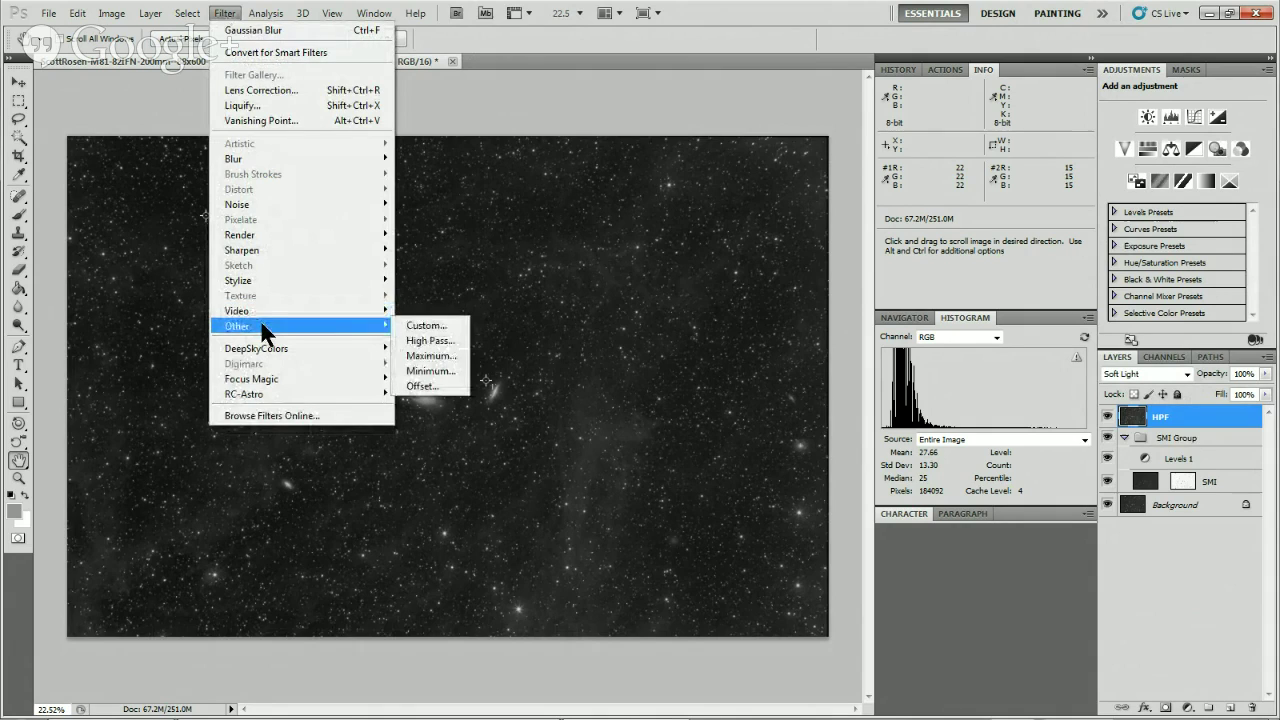
left_click(452, 341)
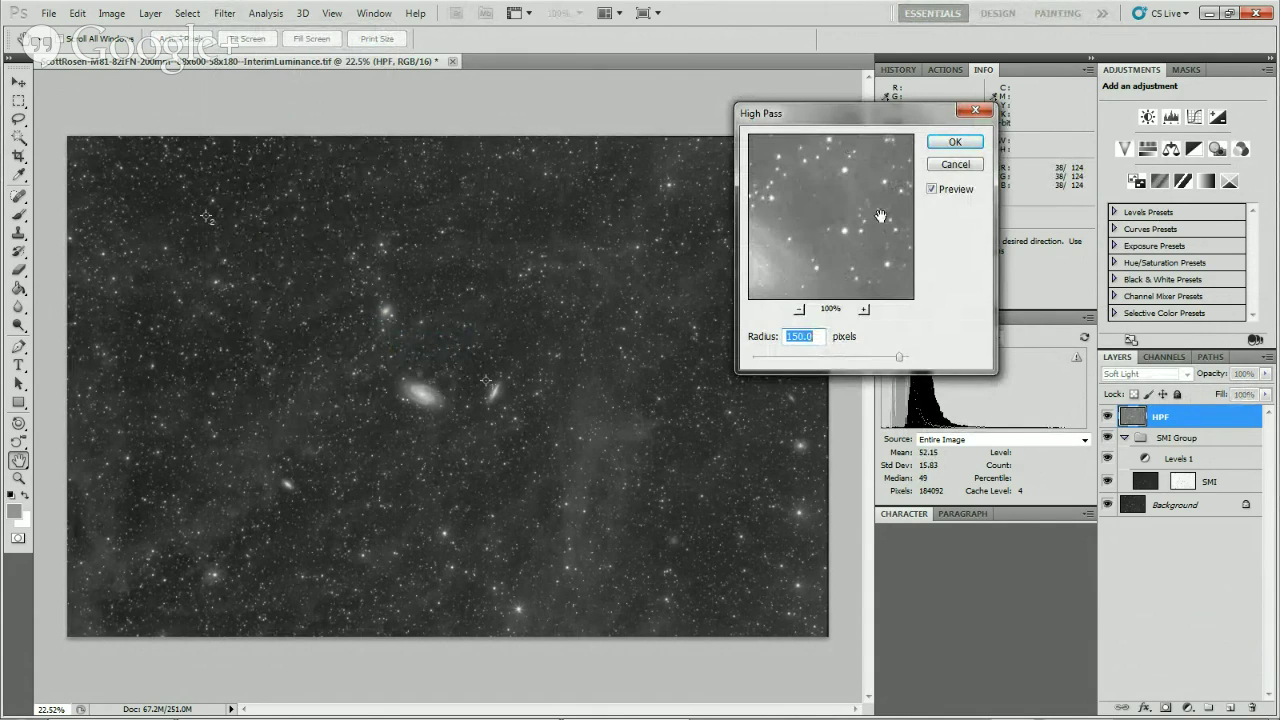
left_click(798, 309)
left_click(798, 309)
left_click(798, 309)
left_click(798, 309)
left_click(798, 309)
left_click(798, 309)
left_click(798, 309)
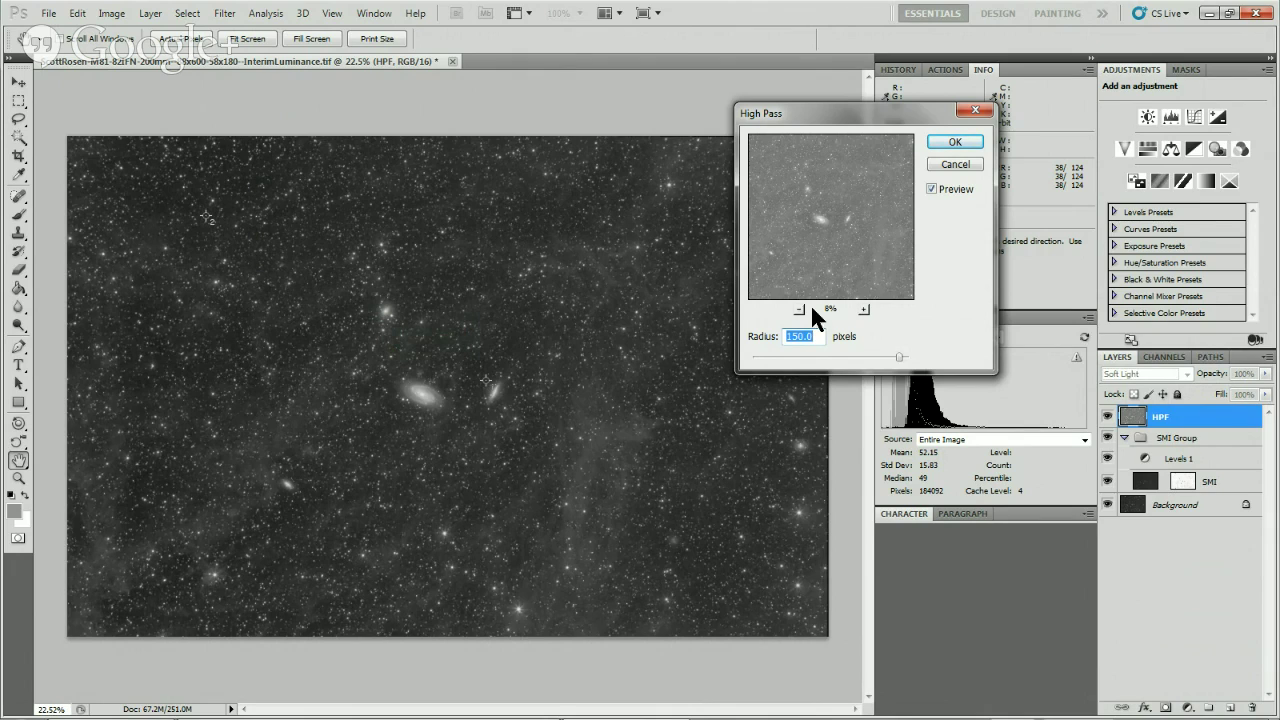
left_click(863, 308)
left_click(863, 308)
left_click(863, 308)
left_click(863, 308)
left_click(863, 308)
left_click(863, 308)
left_click_drag(824, 259, 897, 285)
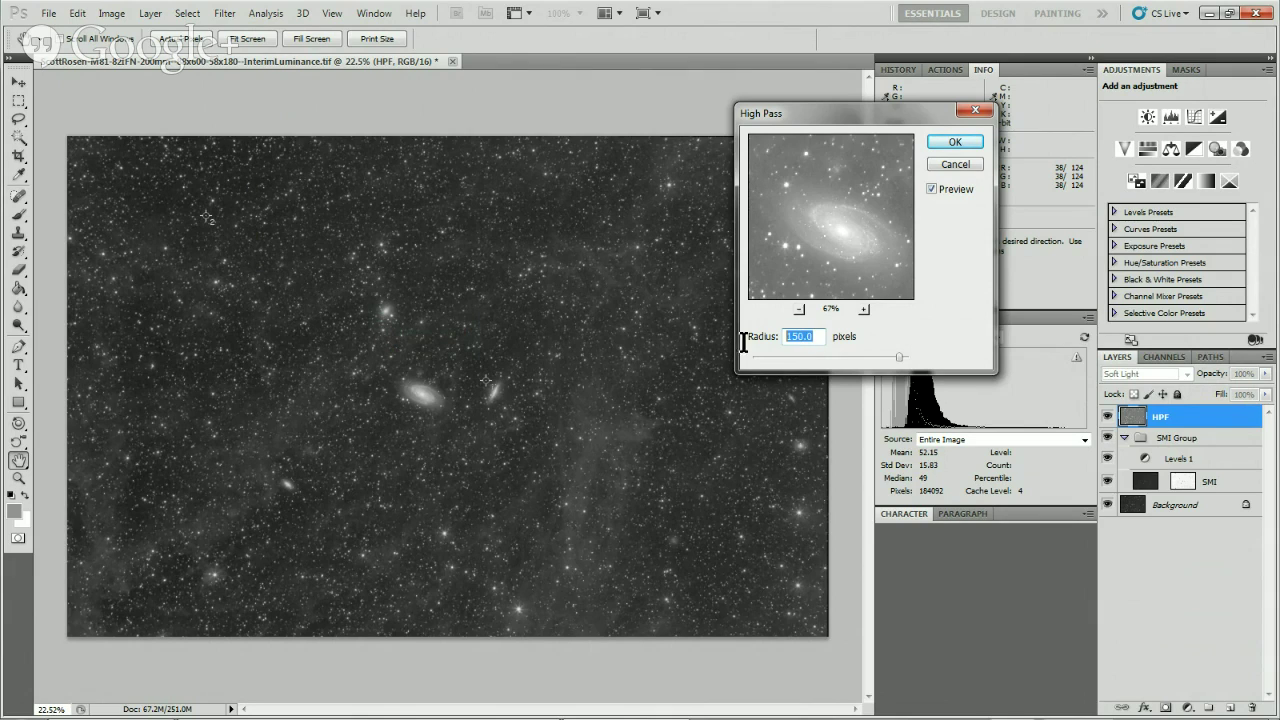
type("5")
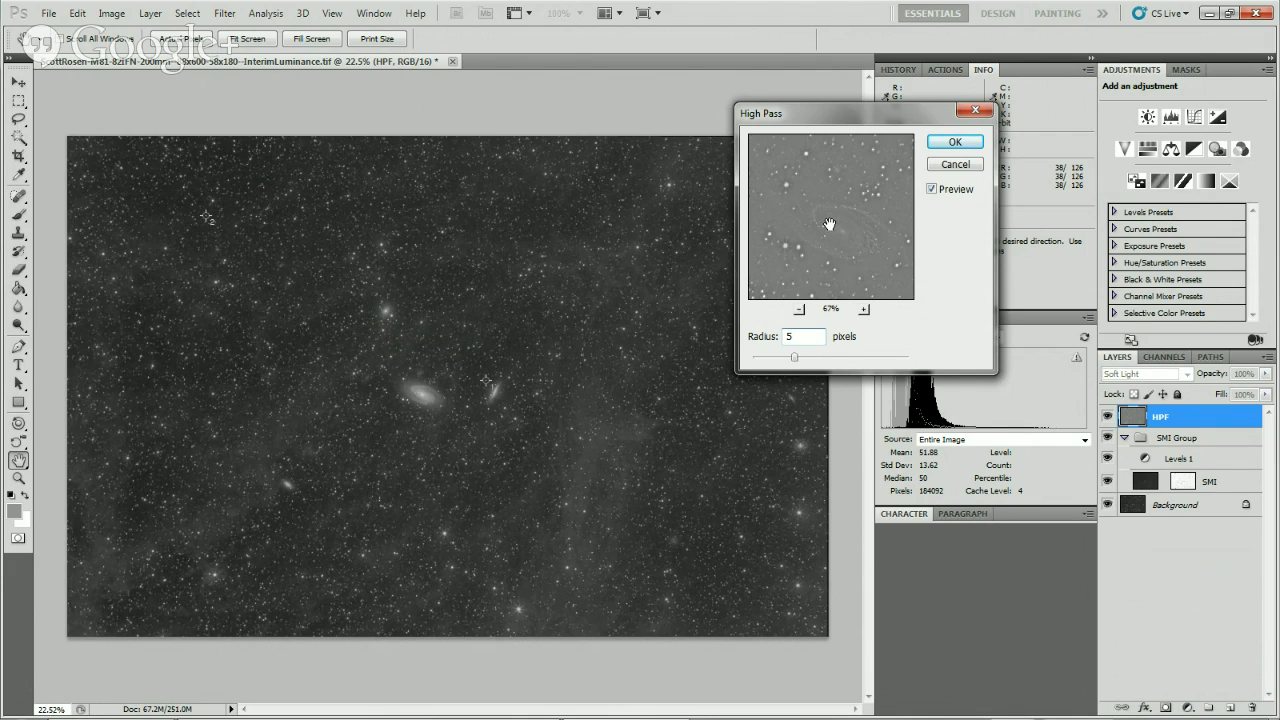
double_click(803, 341)
type("20")
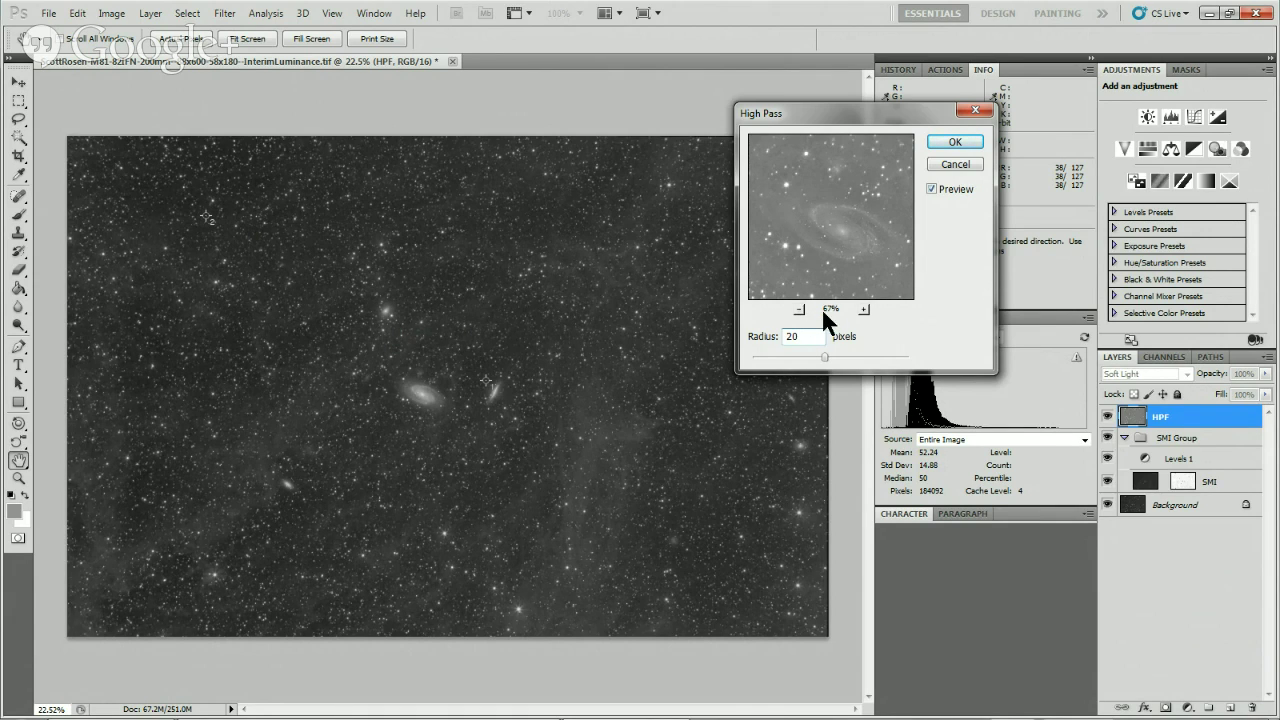
left_click(954, 165)
left_click(14, 480)
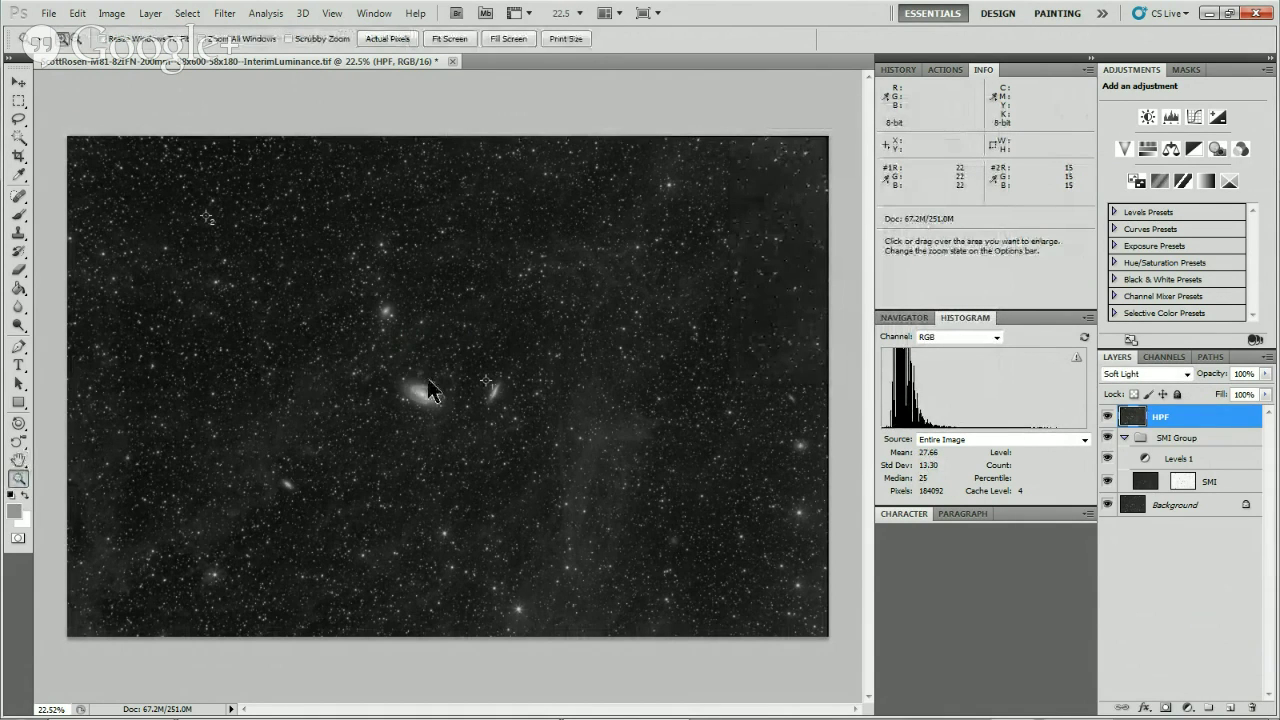
left_click_drag(372, 357, 472, 443)
scroll(867, 386, "up", 2)
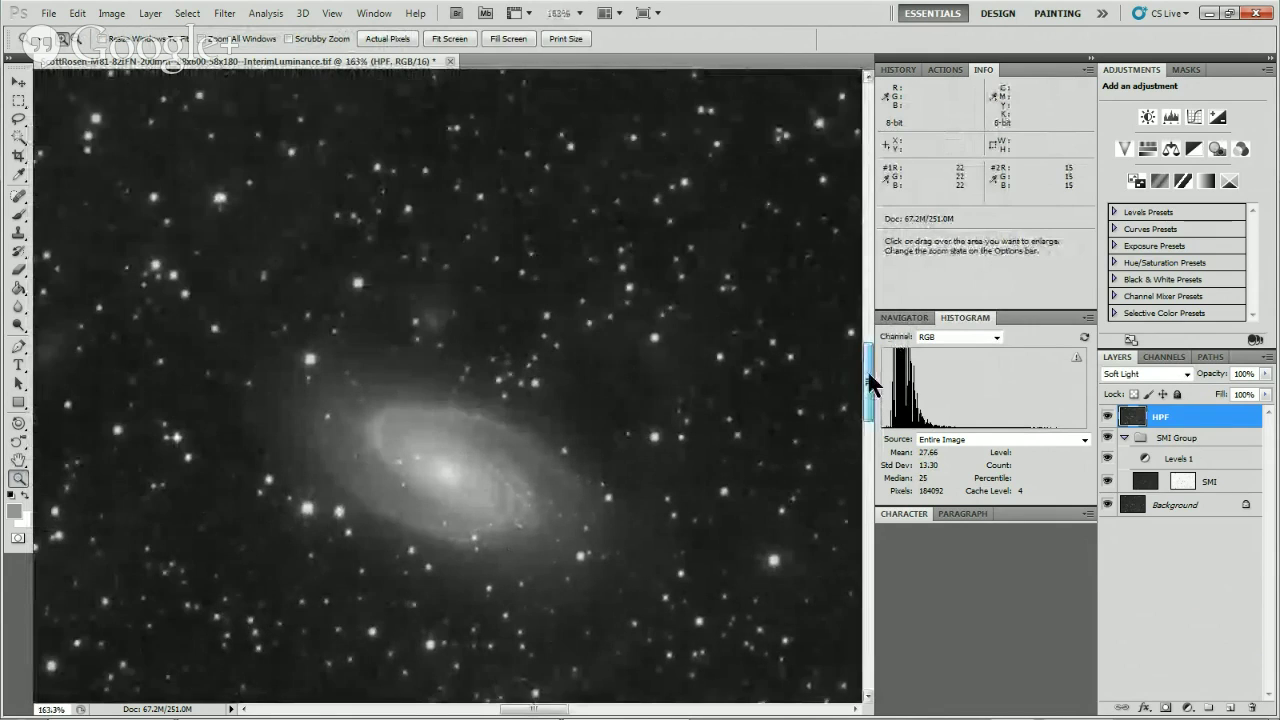
scroll(870, 383, "up", 1)
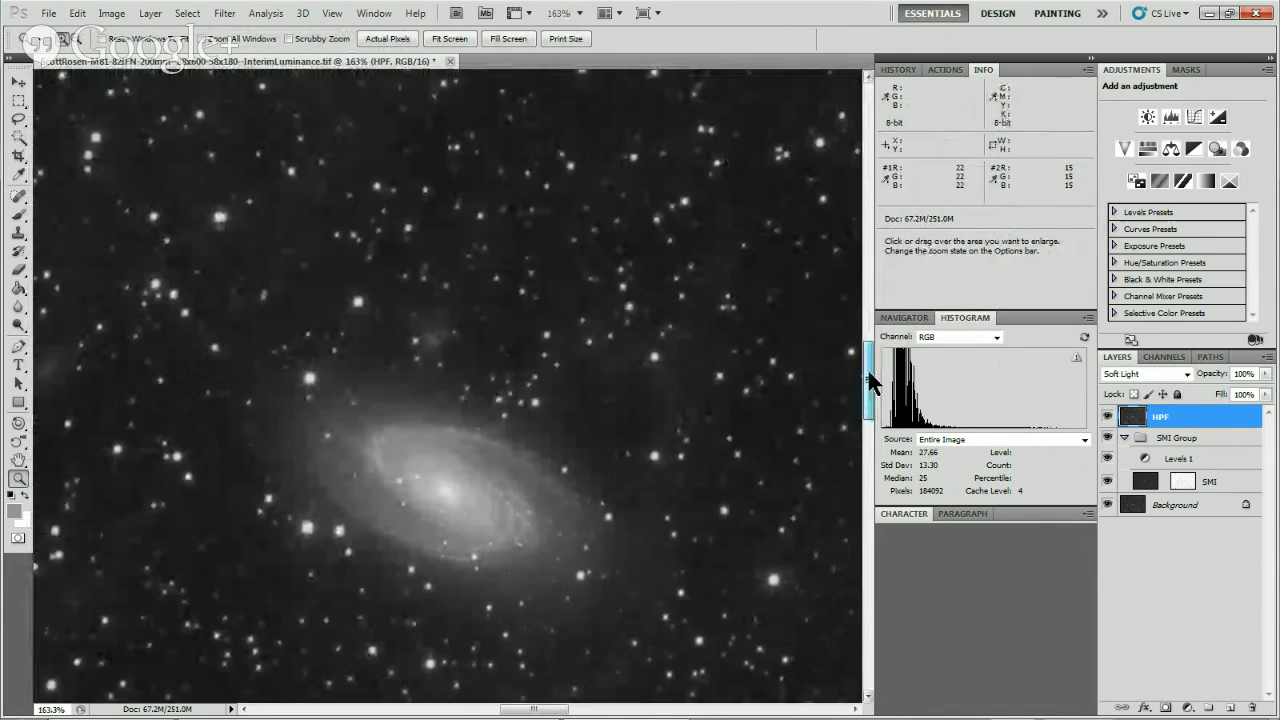
left_click(220, 14)
mouse_move(262, 333)
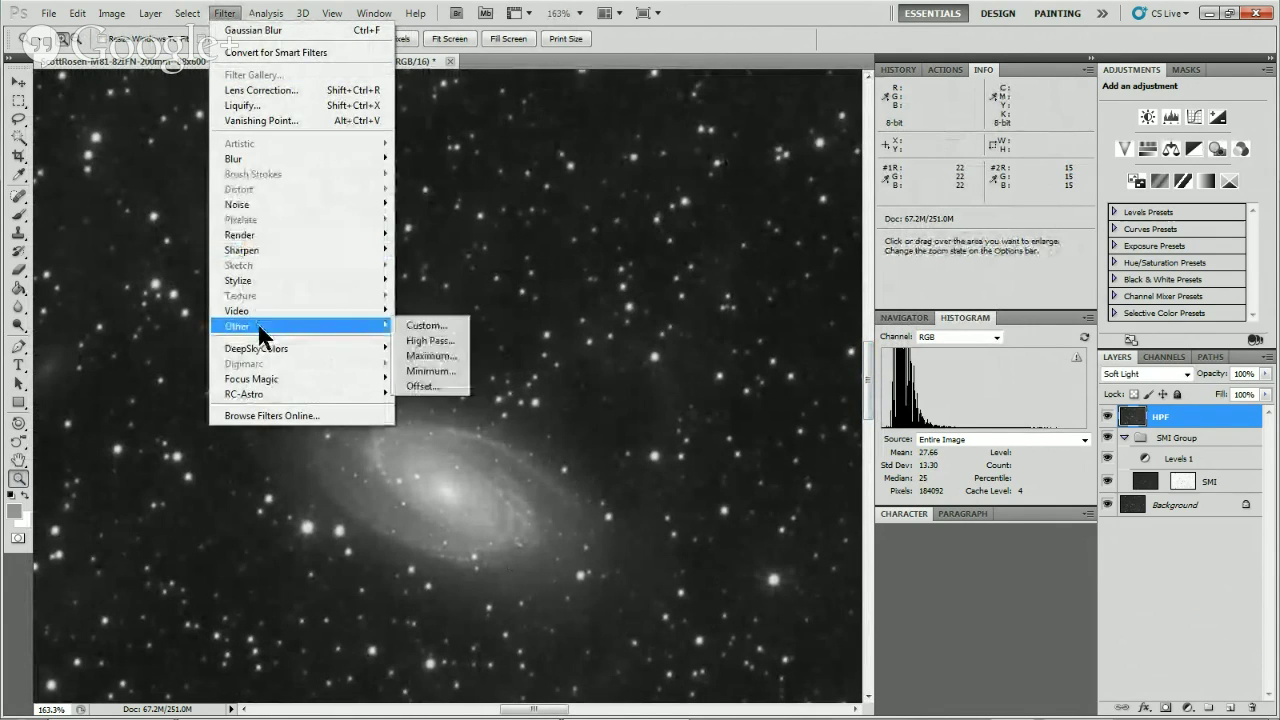
left_click(430, 341)
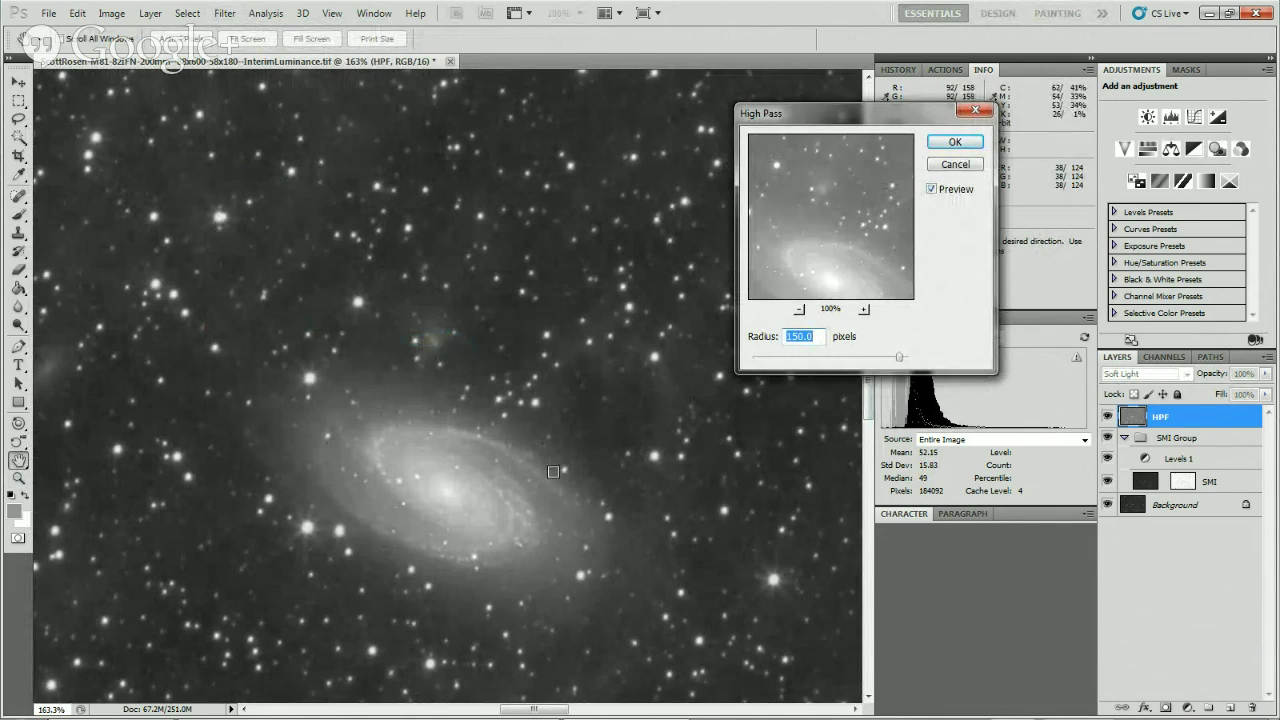
left_click(931, 188)
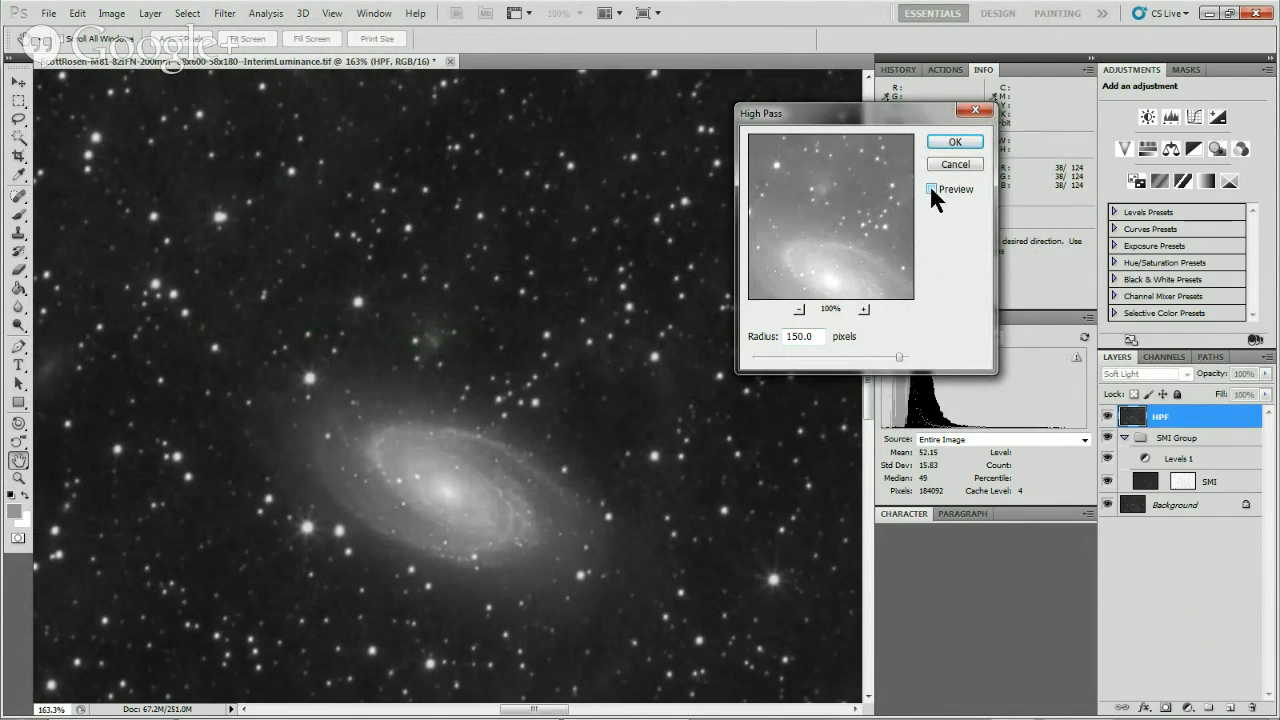
left_click(931, 188)
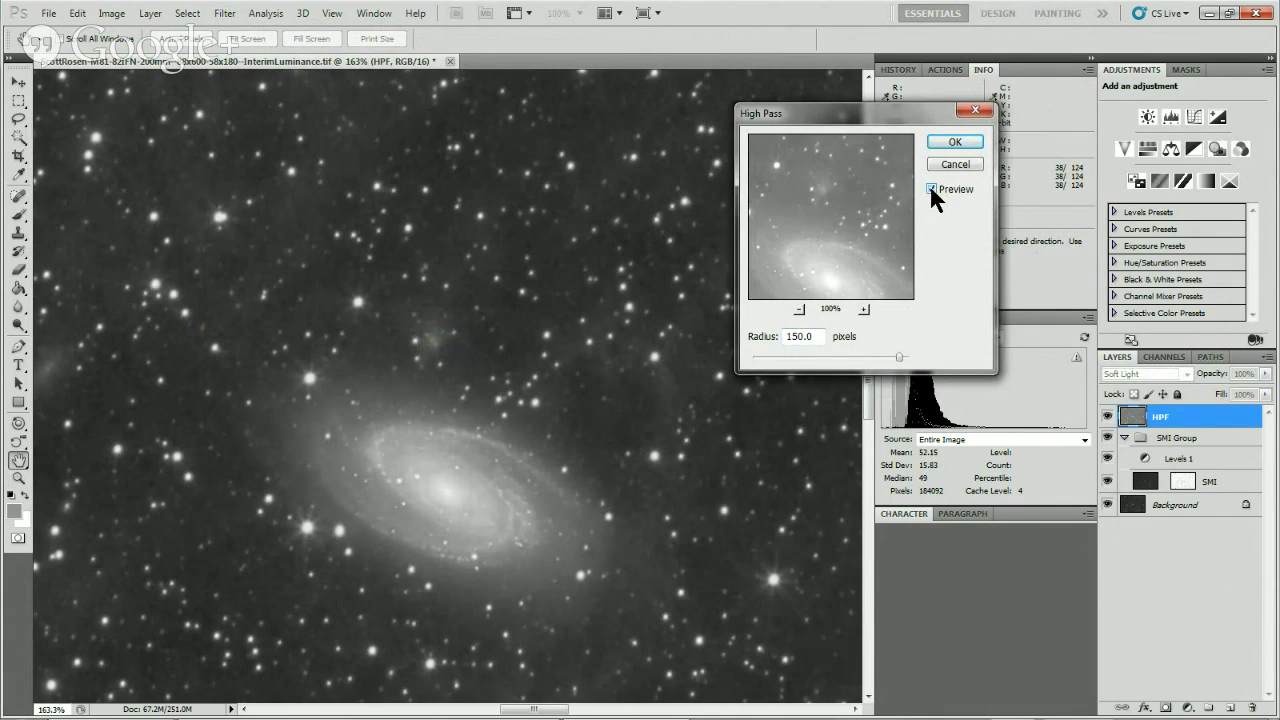
left_click(931, 188)
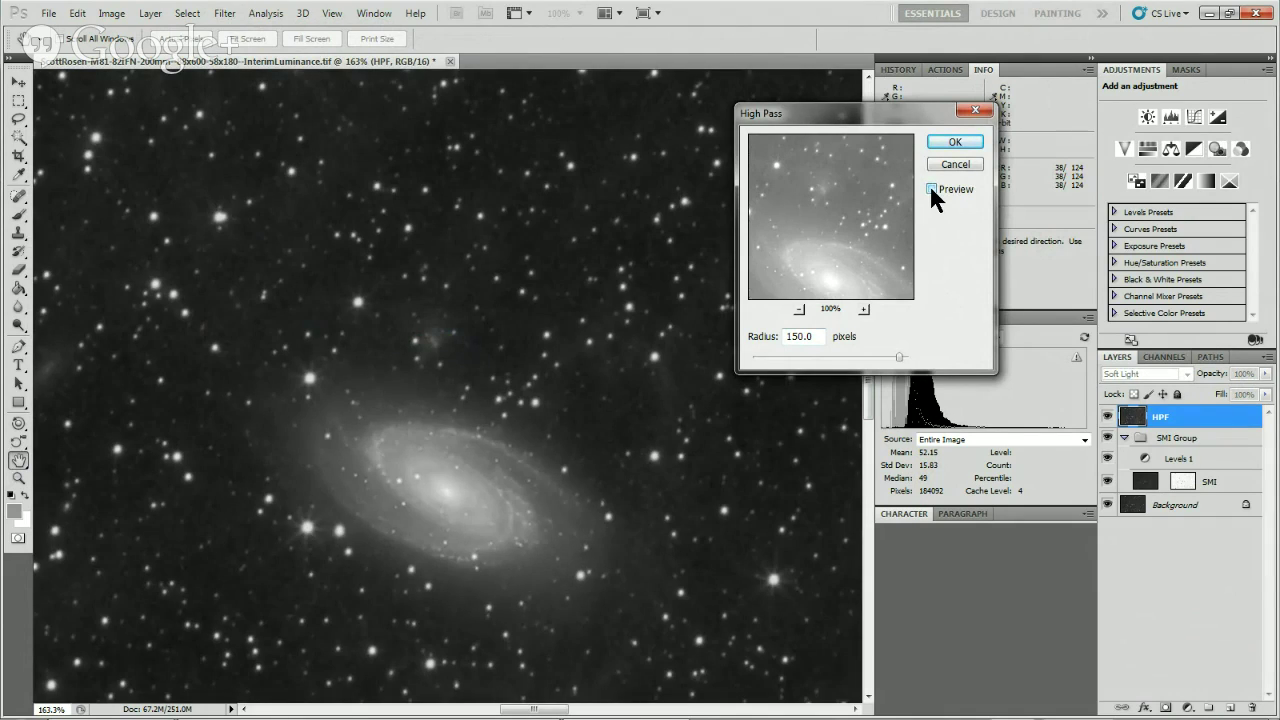
left_click(931, 188)
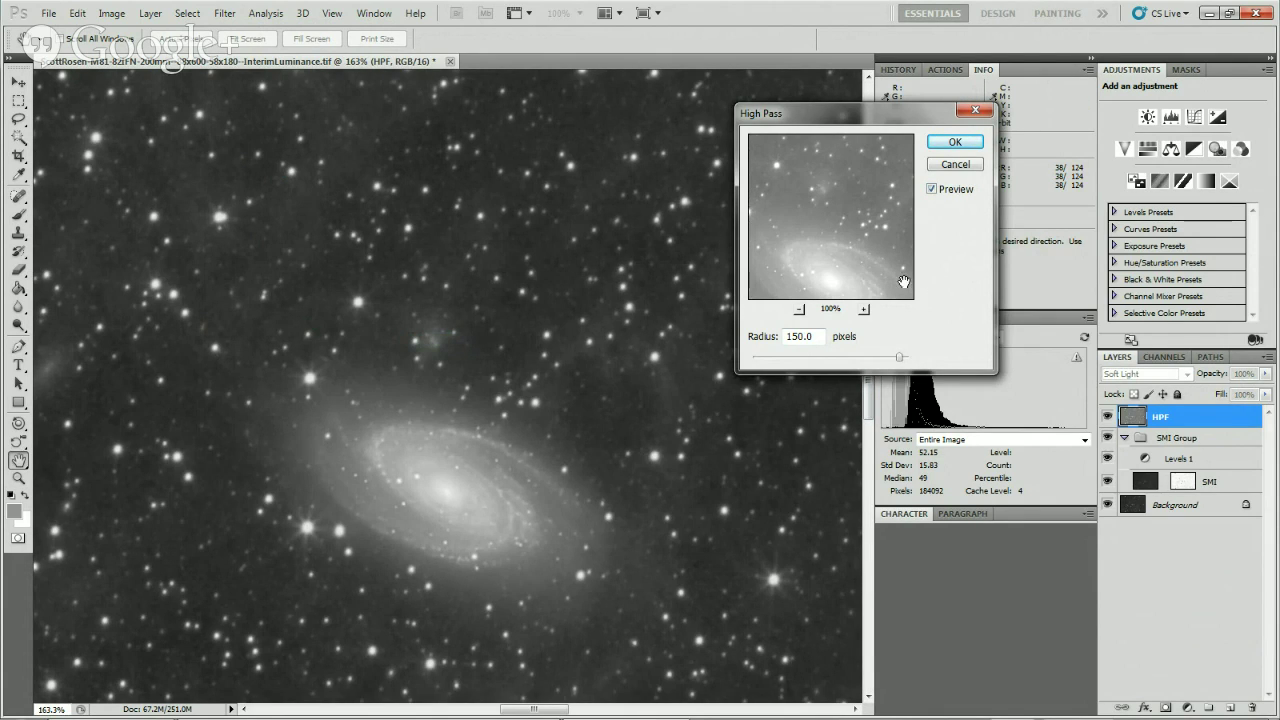
left_click_drag(818, 337, 685, 341)
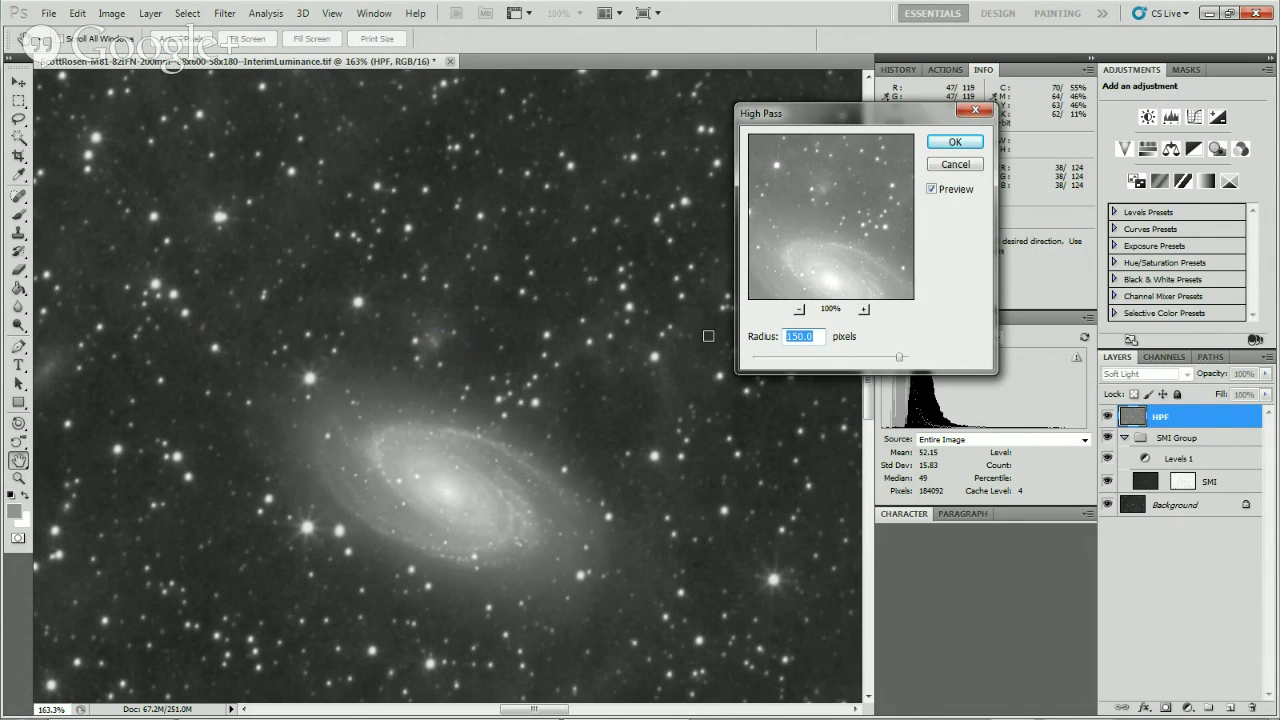
type("1")
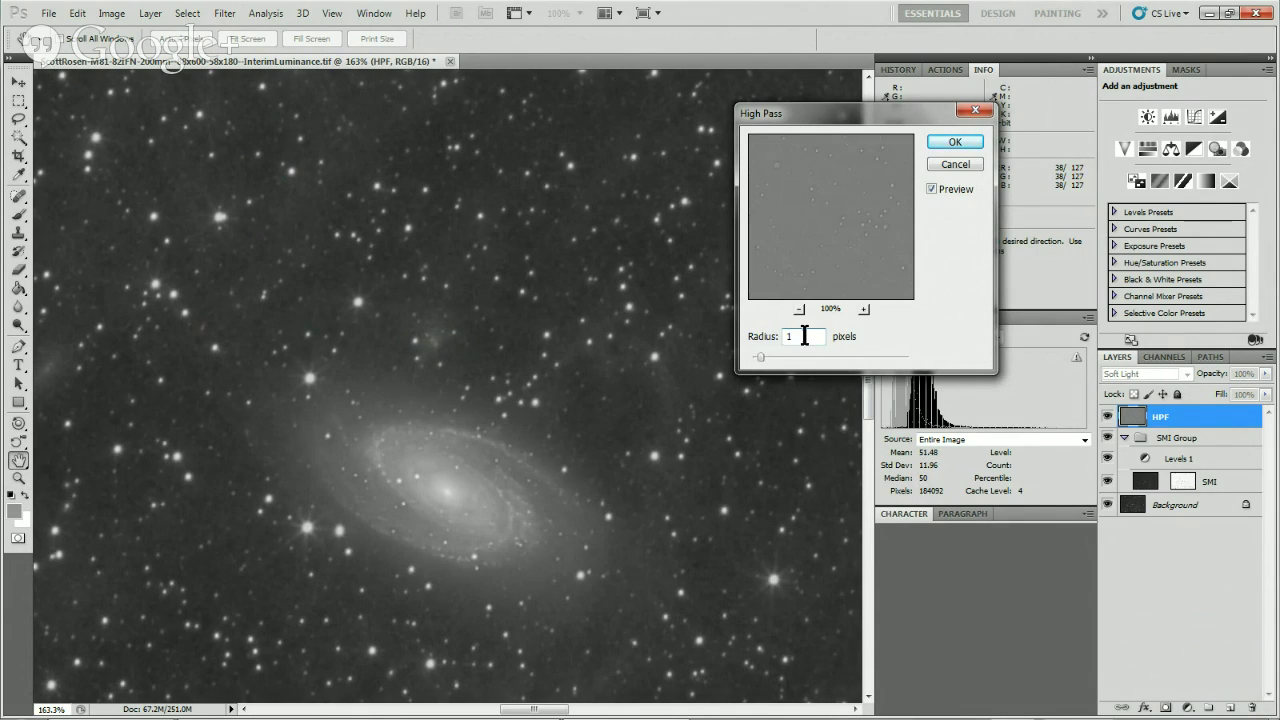
key("BackSpace")
type("5")
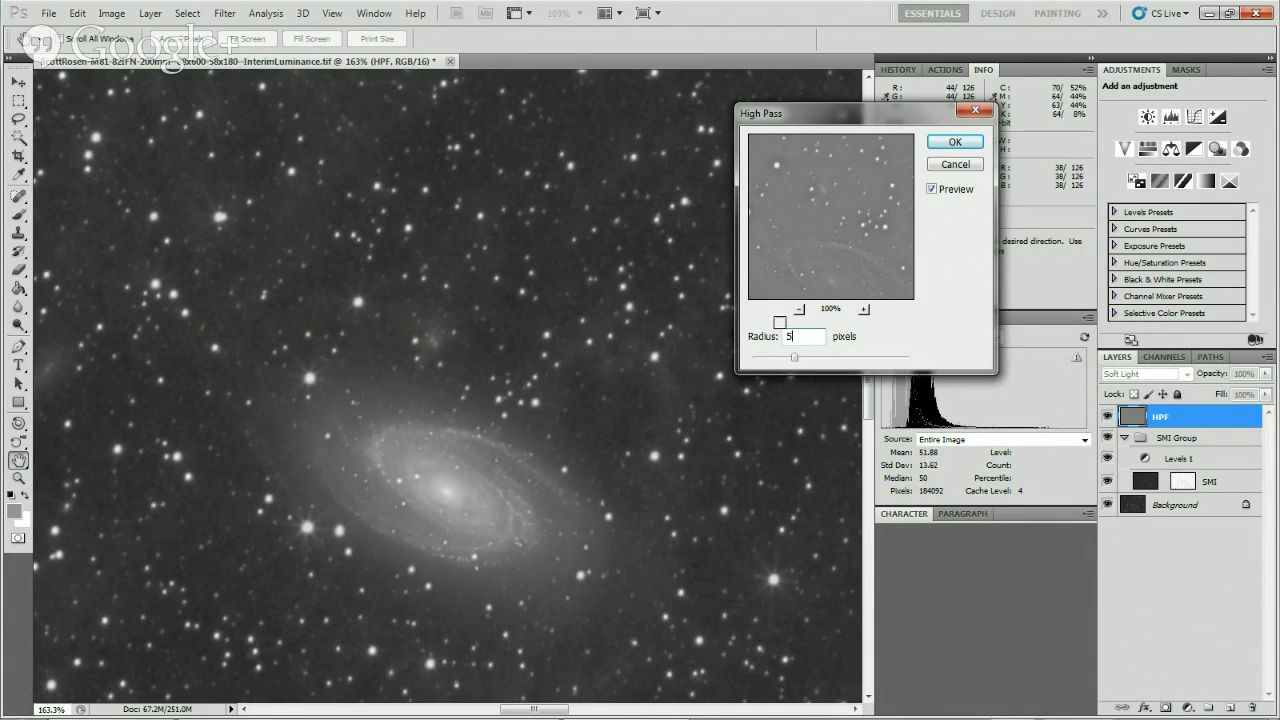
left_click_drag(899, 265, 885, 205)
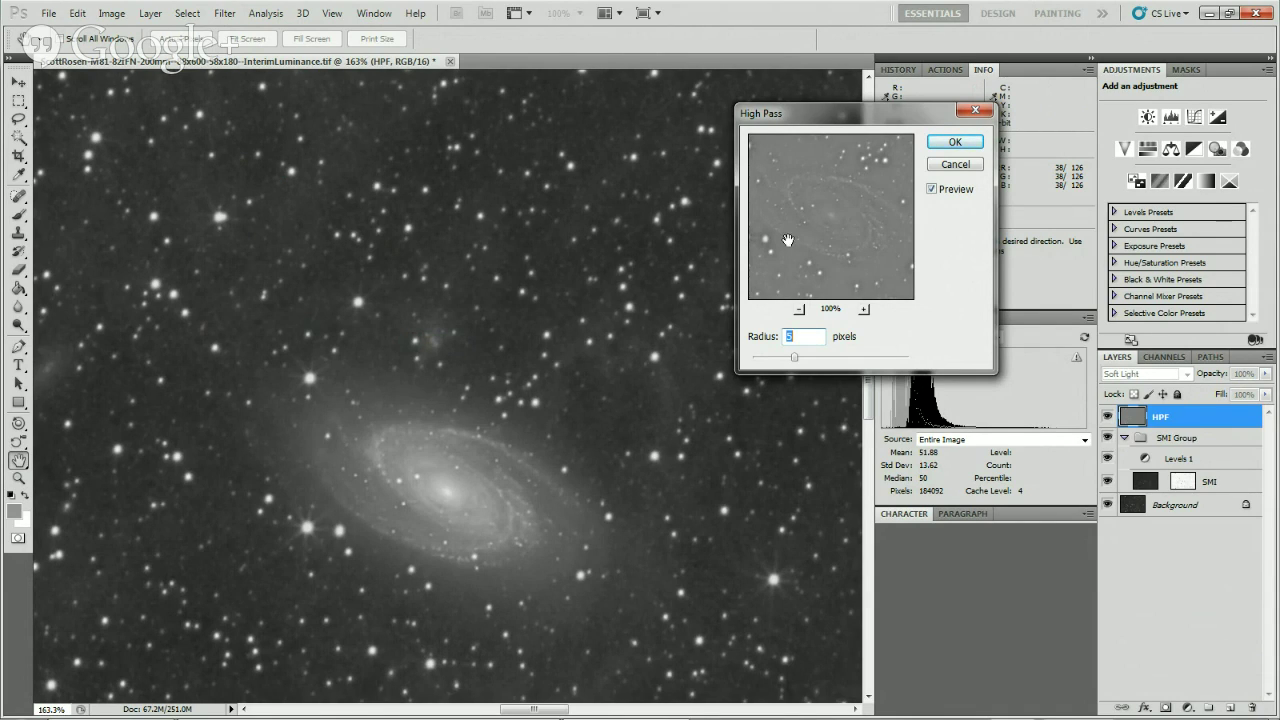
left_click(928, 188)
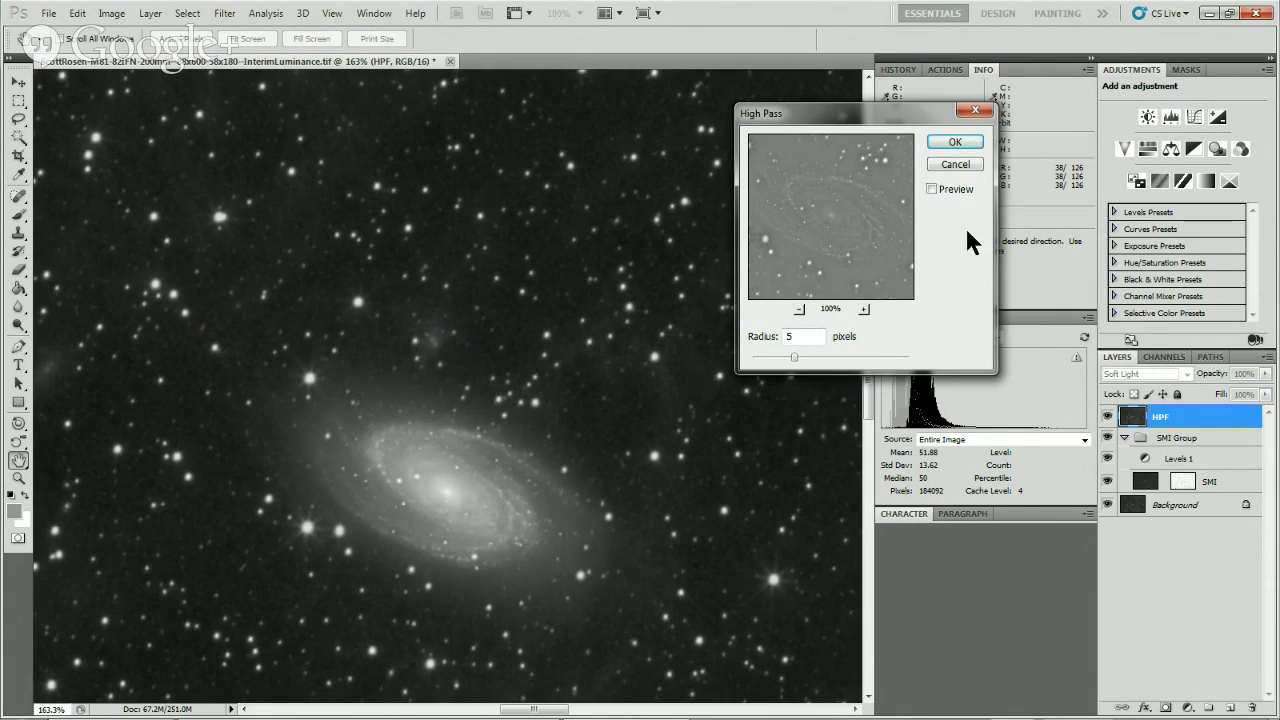
left_click(927, 188)
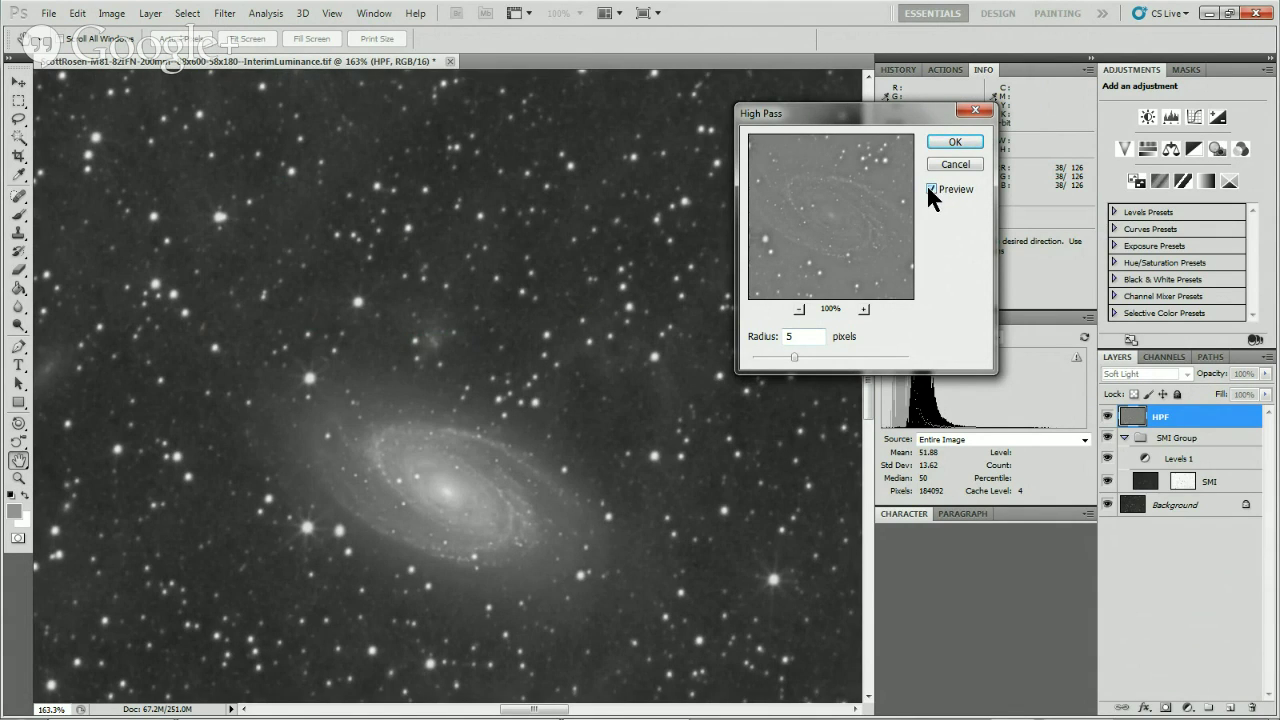
left_click(928, 188)
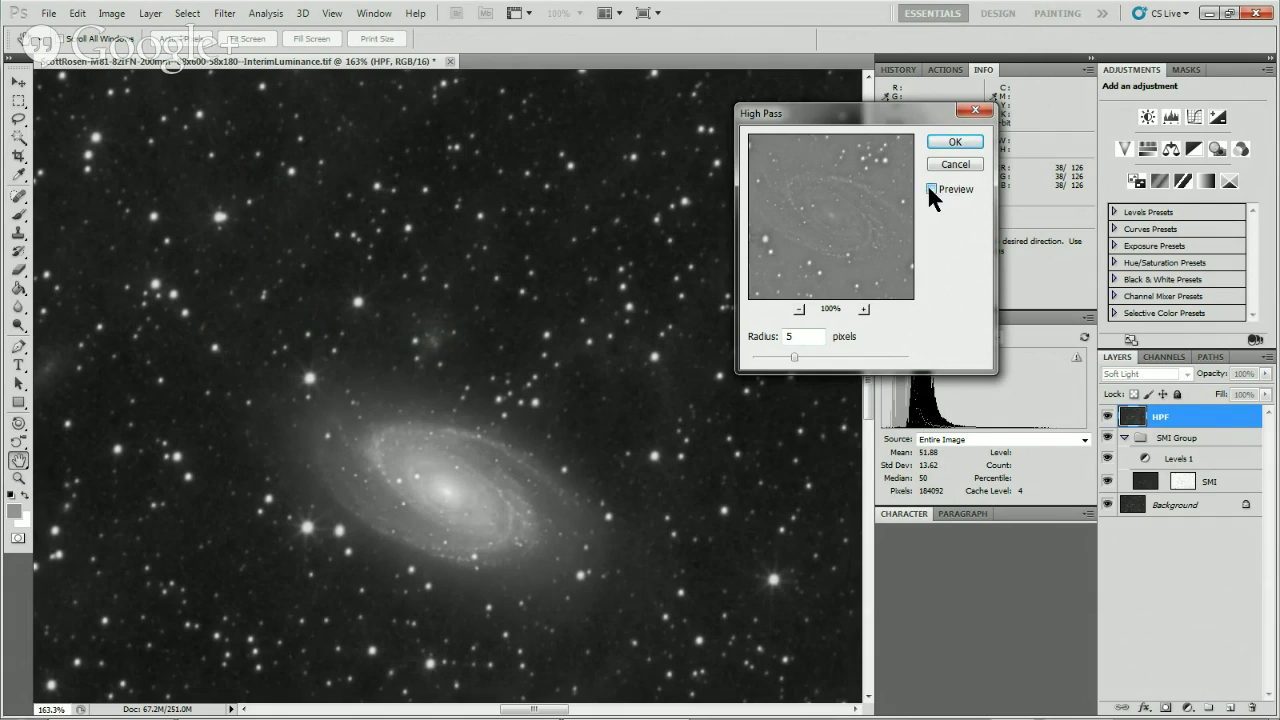
left_click(928, 188)
double_click(818, 336)
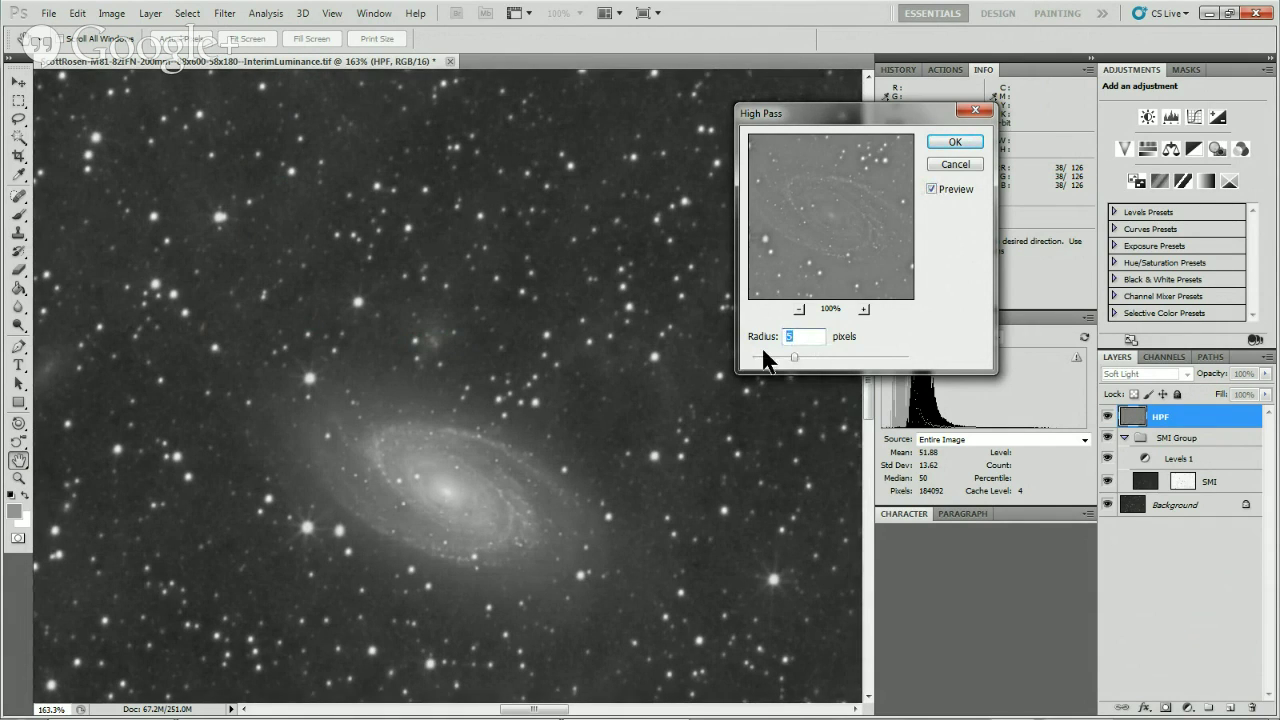
type("15")
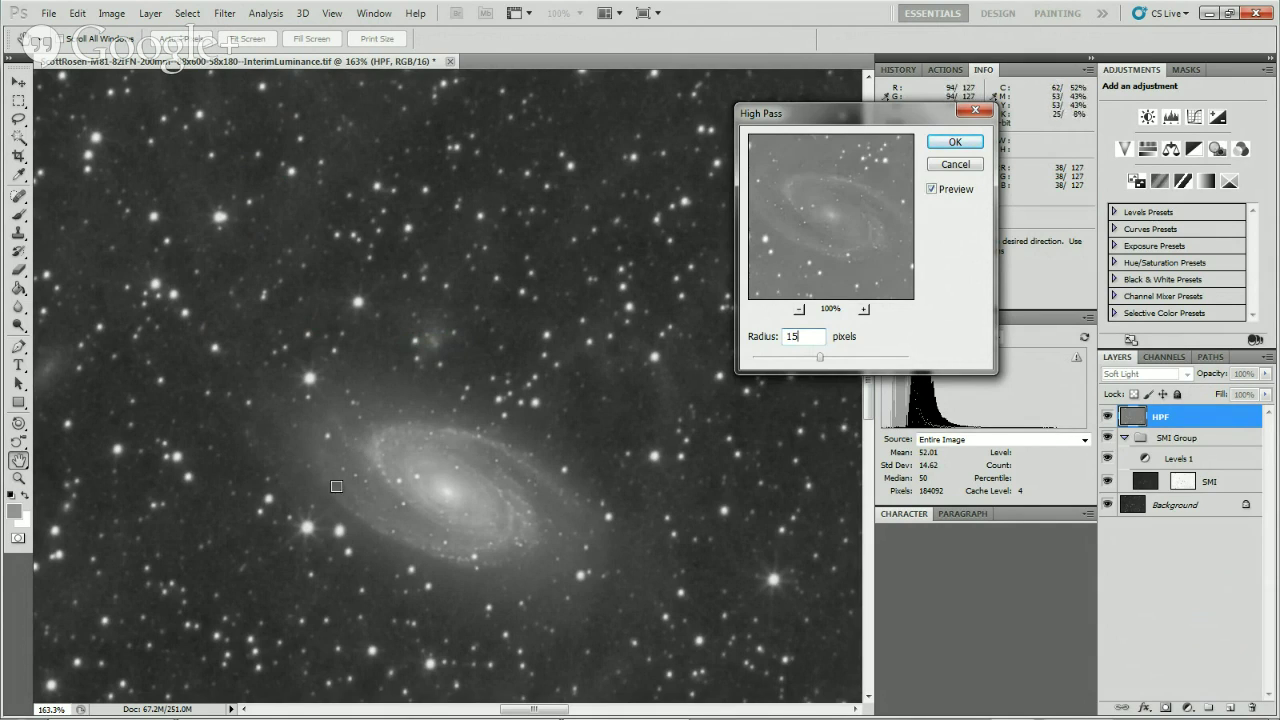
left_click(931, 189)
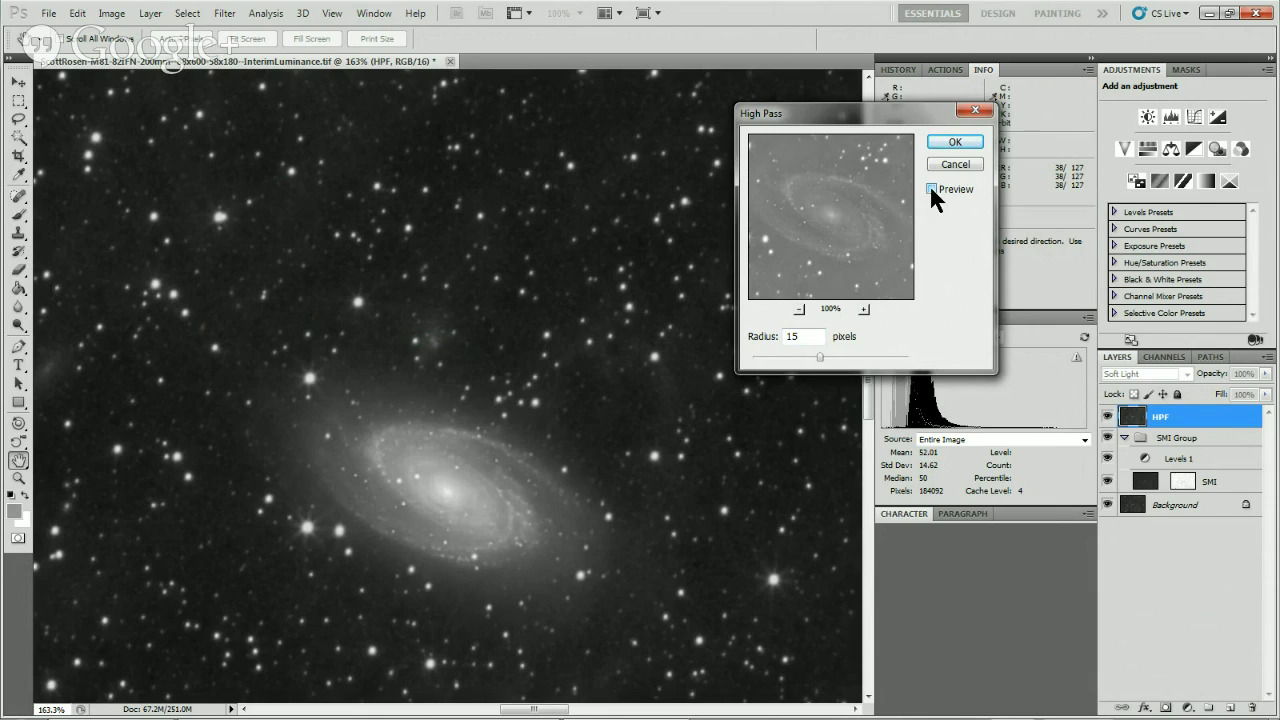
left_click(931, 189)
left_click(931, 189)
left_click(931, 189)
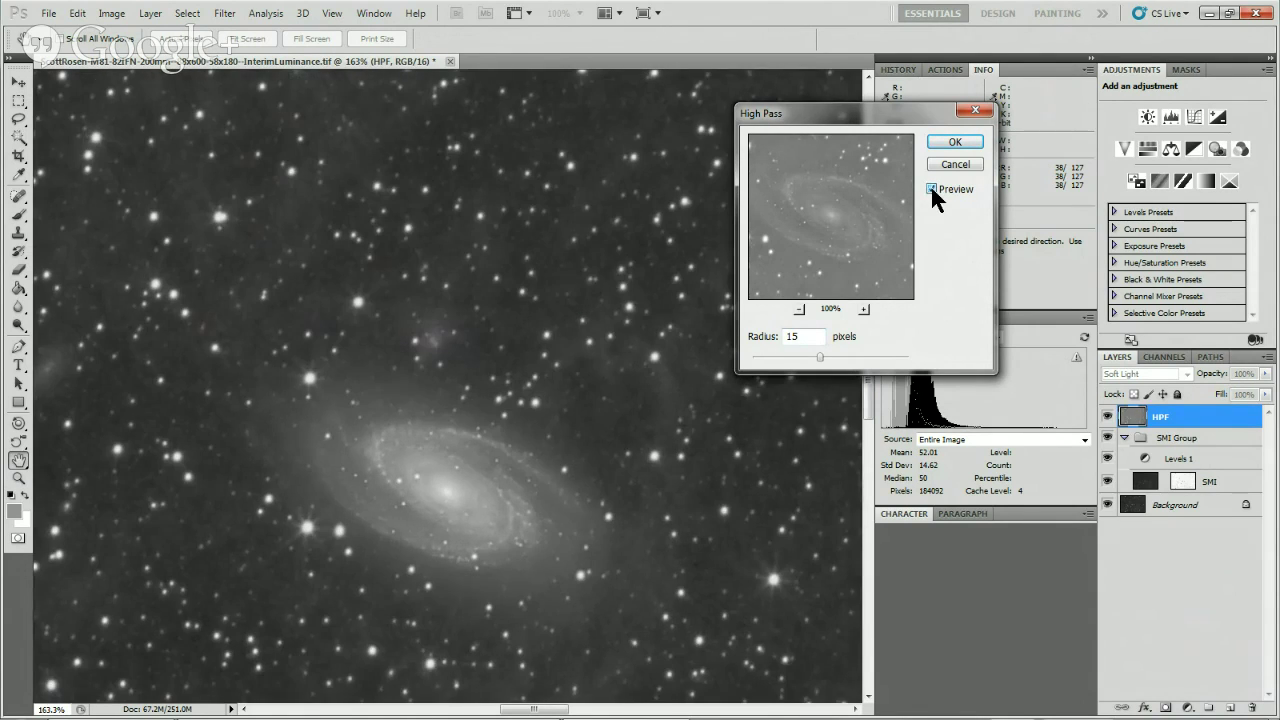
left_click(955, 141)
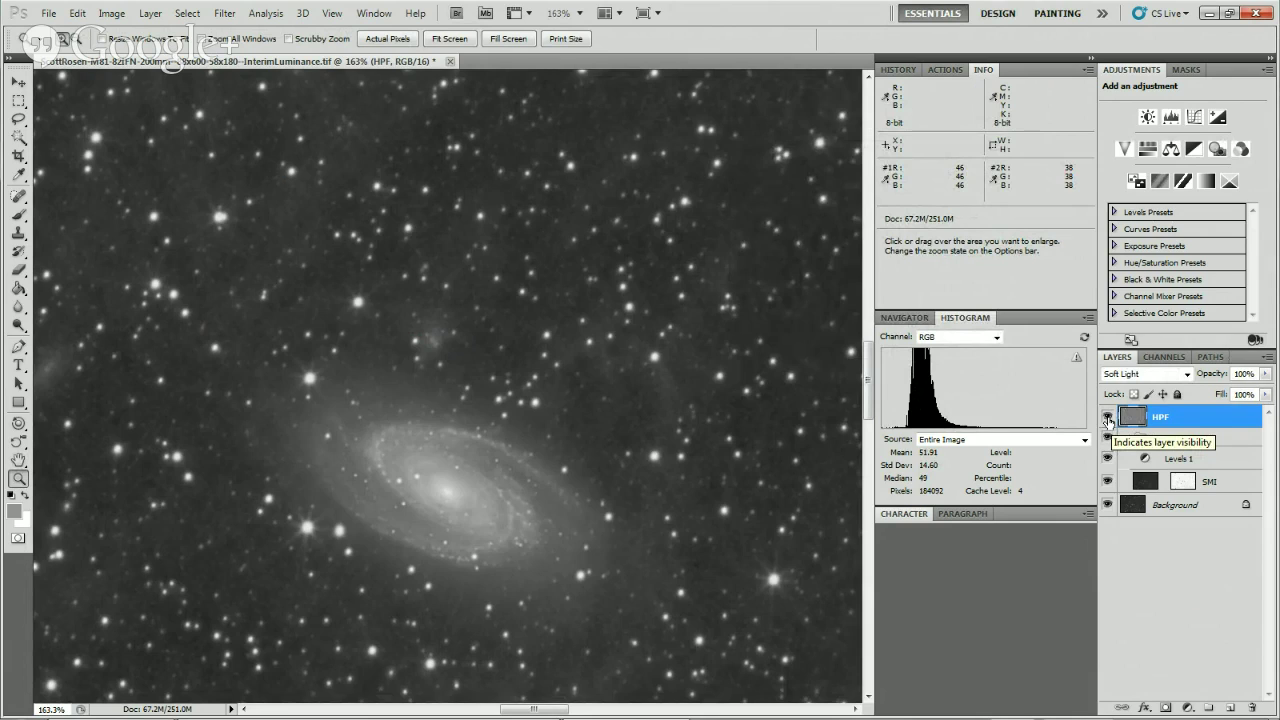
left_click(1107, 417)
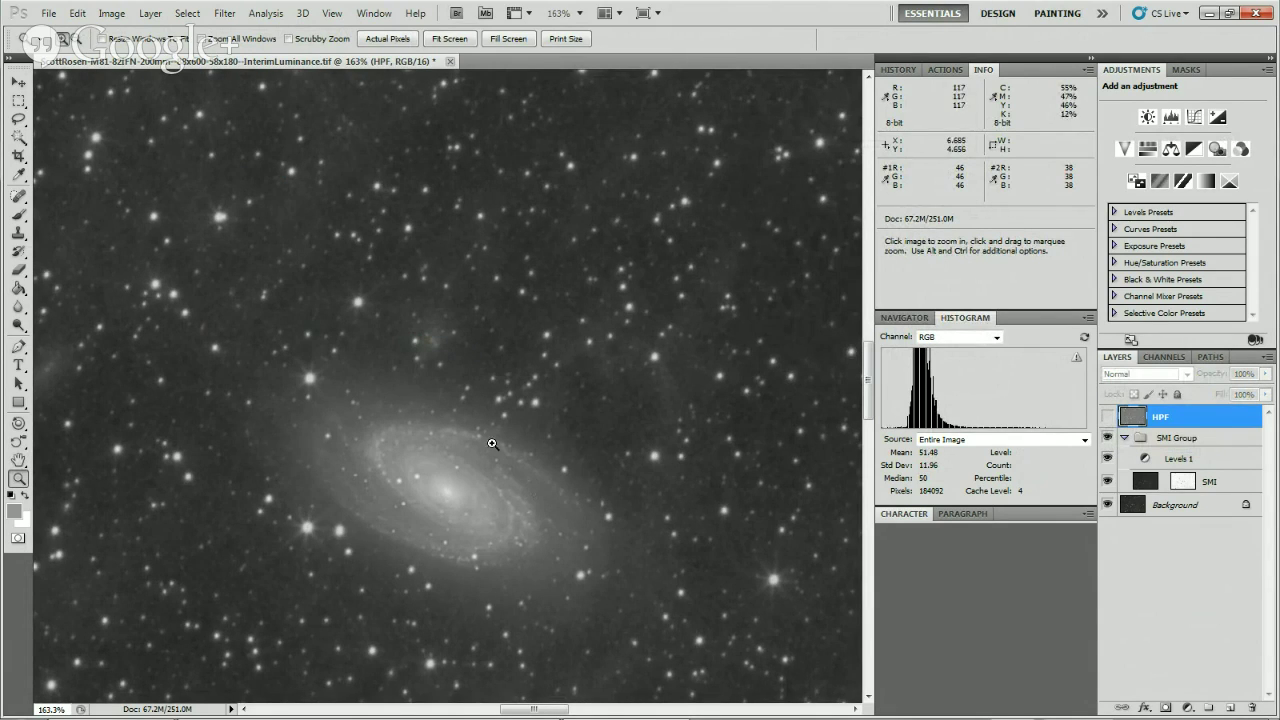
left_click(1106, 418)
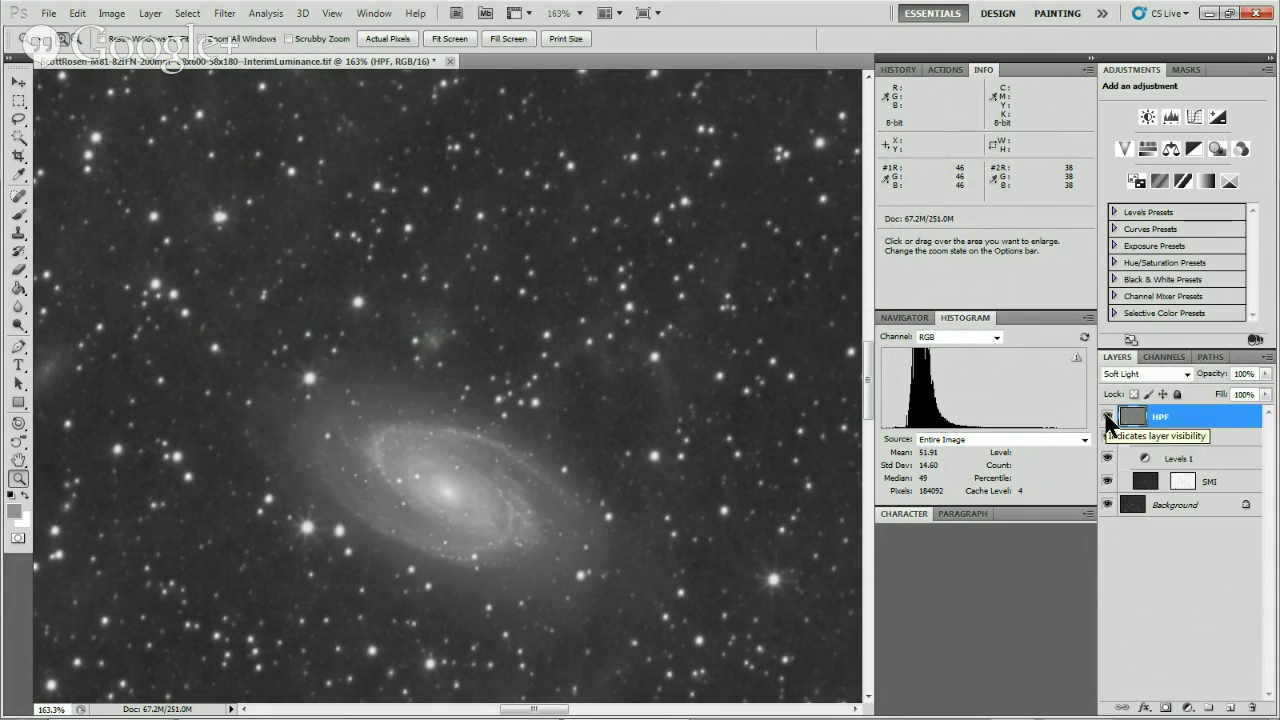
Toggle HPF visibility repeatedly to compare, before and after zooming in near the galaxy.
left_click(1106, 418)
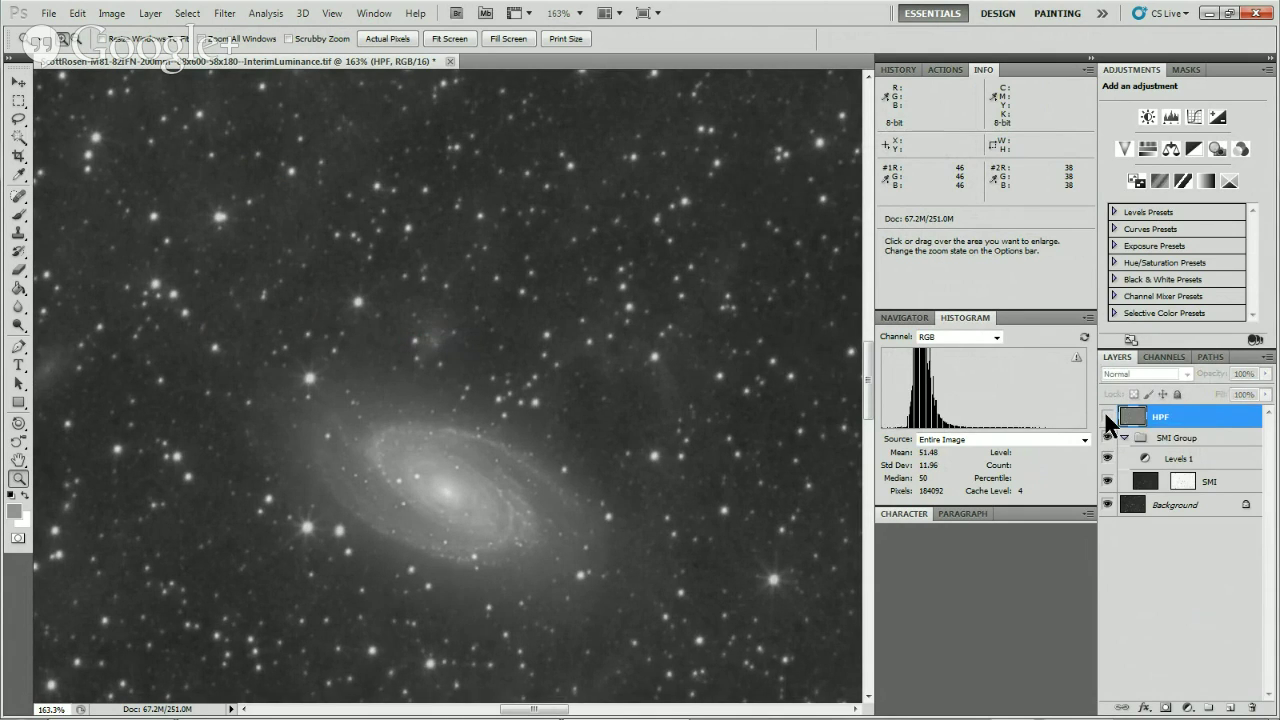
left_click(1106, 418)
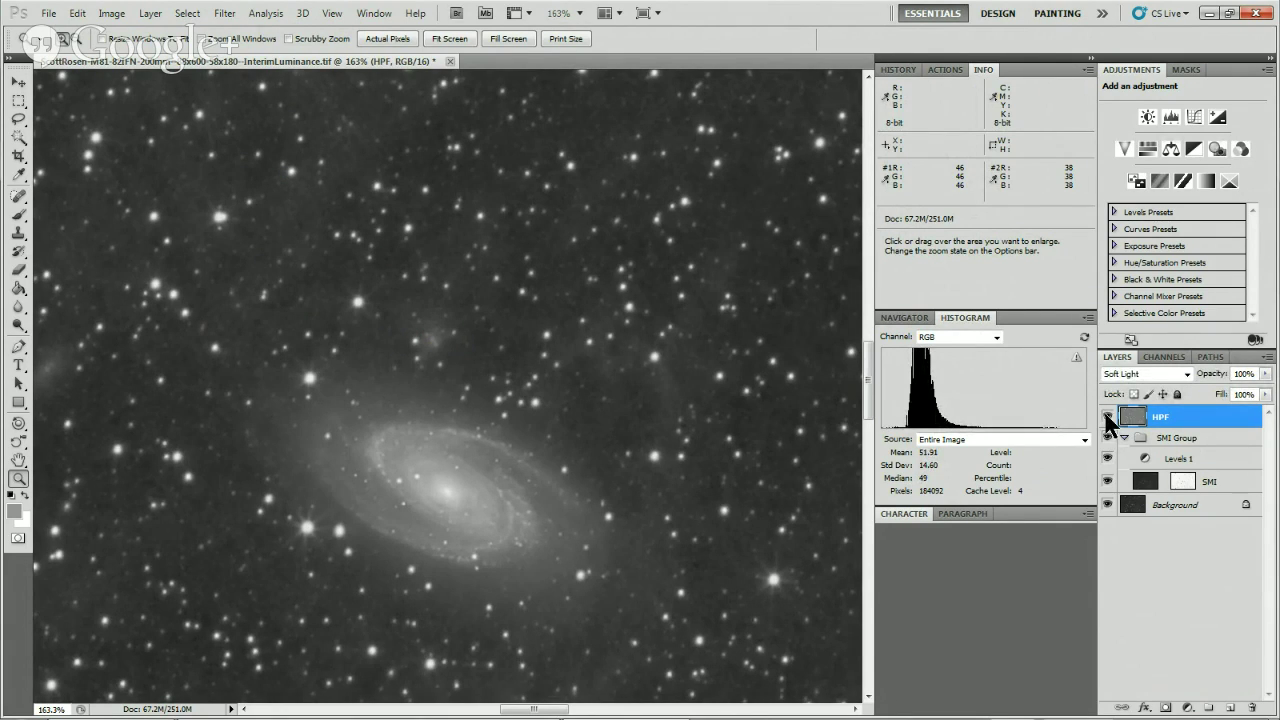
left_click(1106, 418)
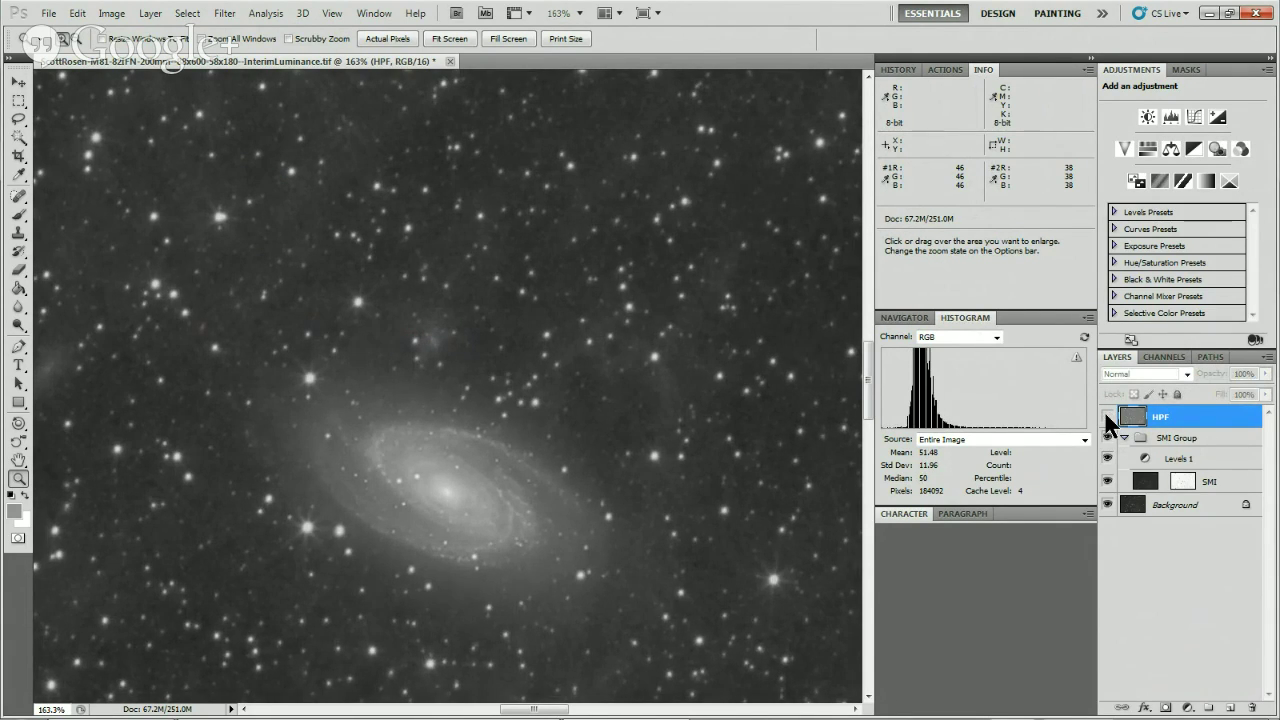
left_click(1106, 418)
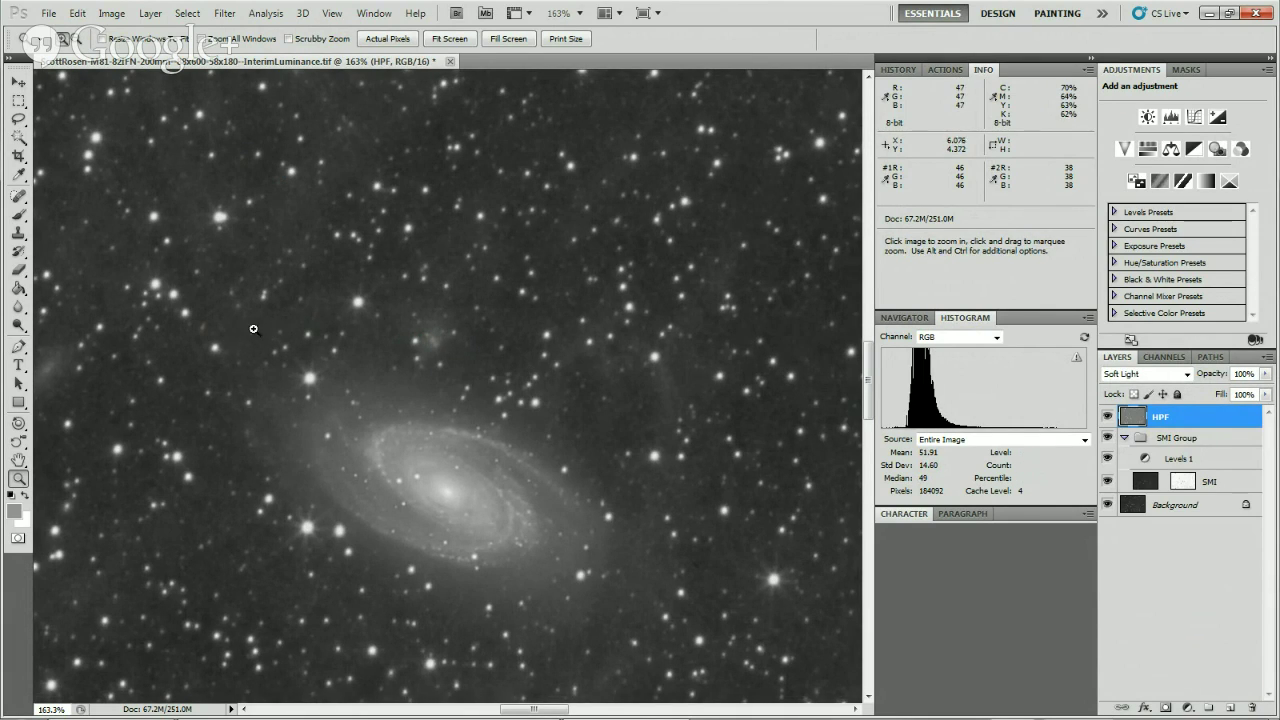
left_click_drag(150, 242, 434, 520)
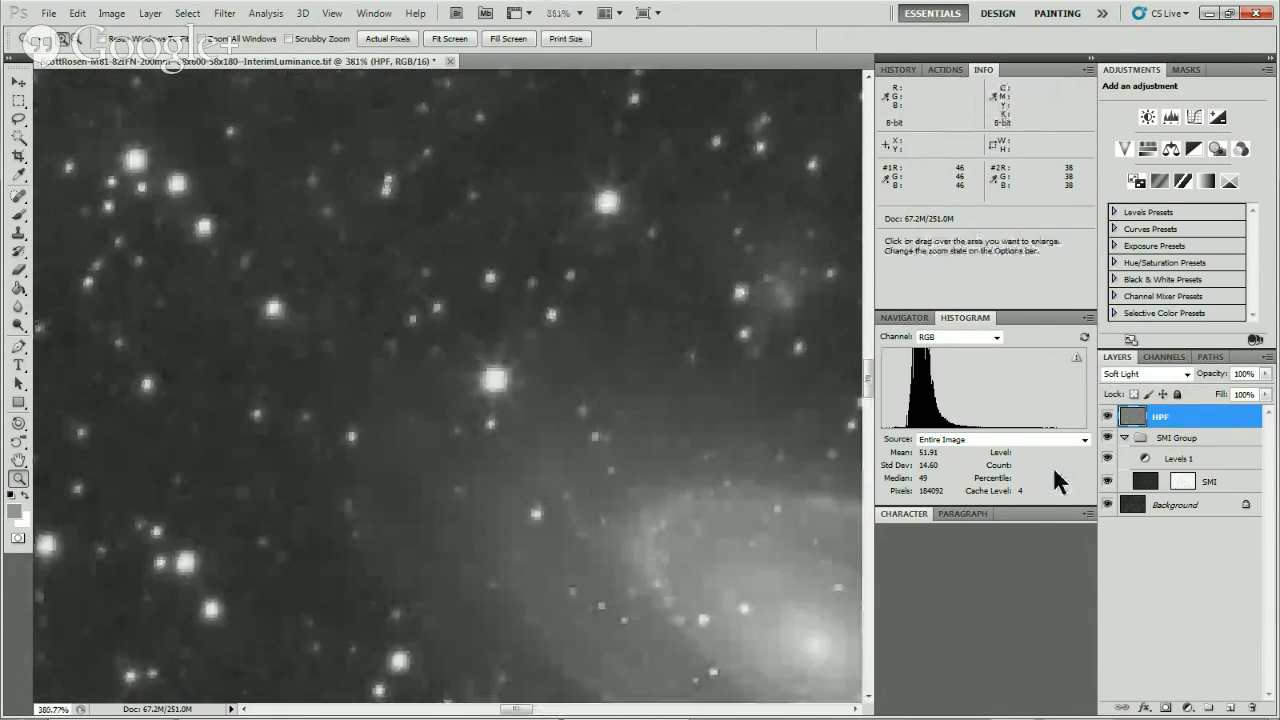
left_click(1107, 416)
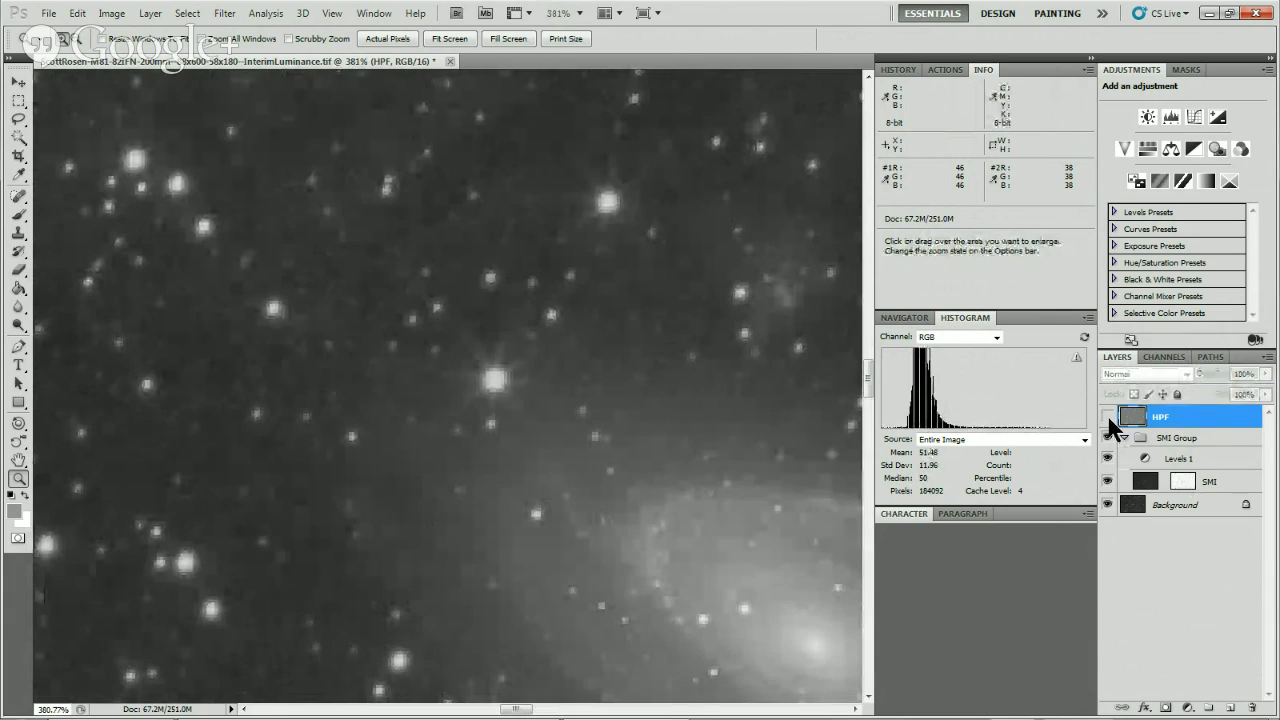
left_click(1107, 416)
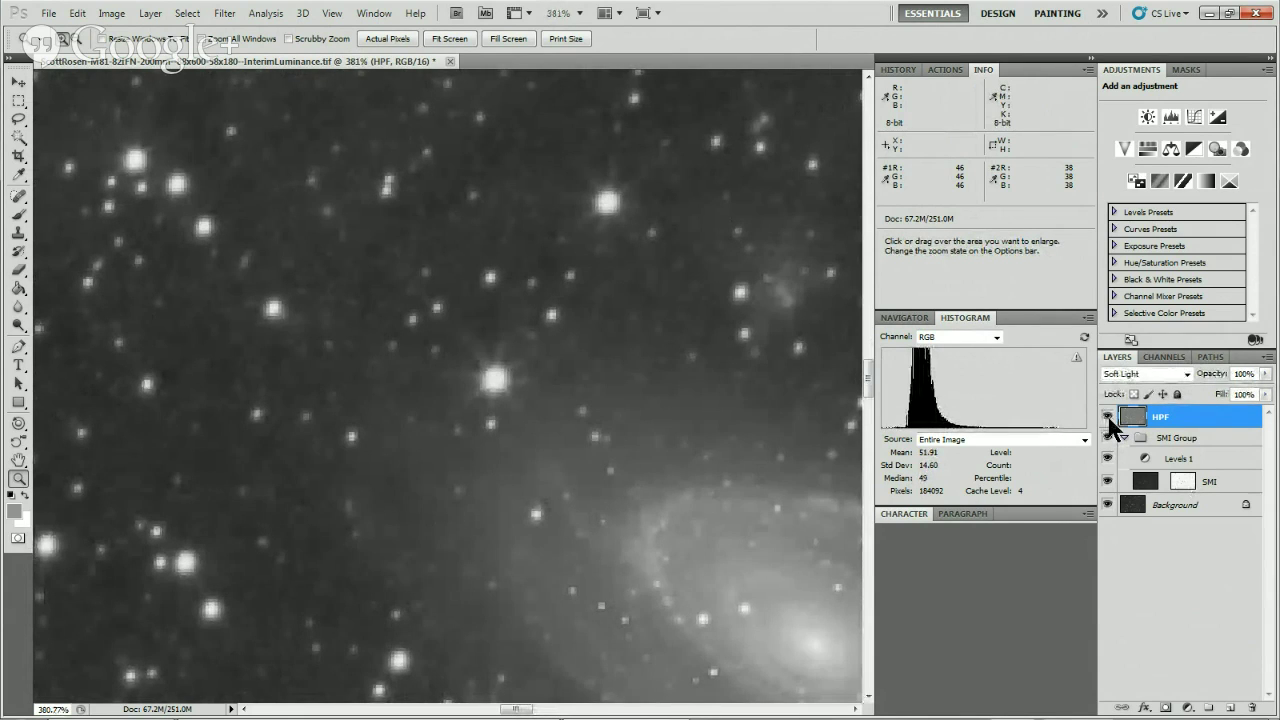
left_click(1107, 416)
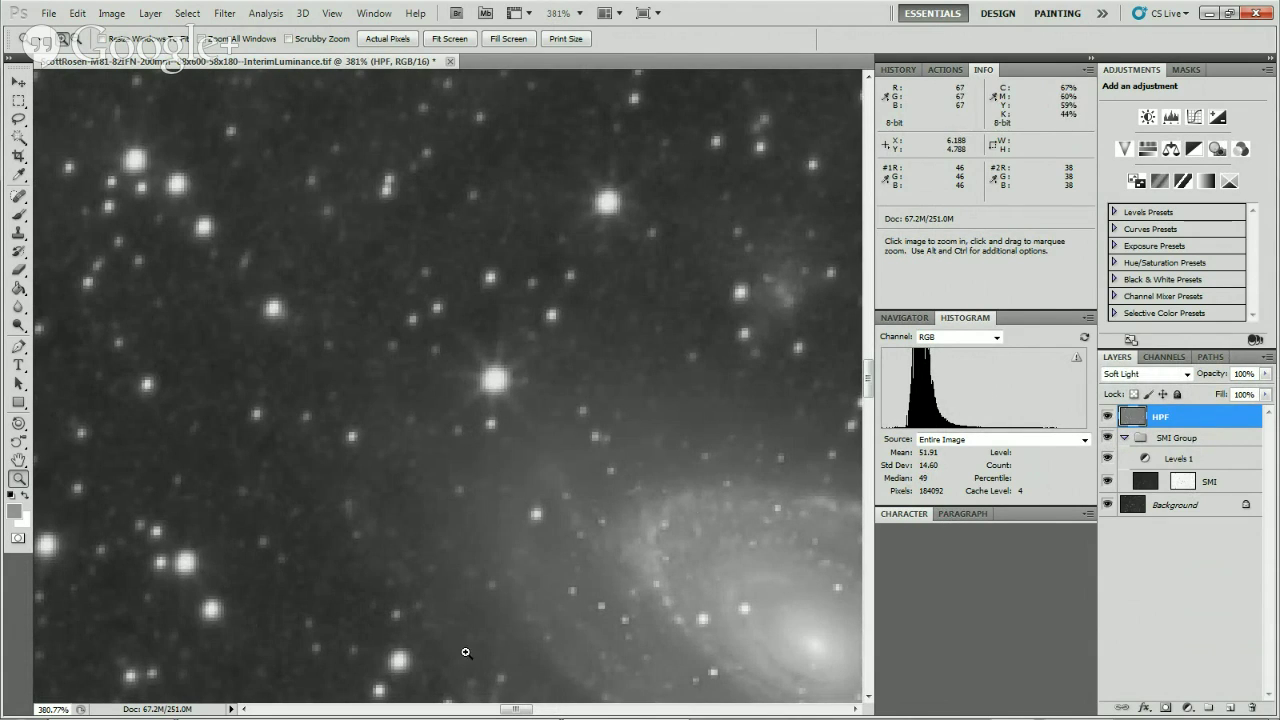
Inspect the star field and galaxies at several zoom levels, then hide HPF and show the History panel.
left_click_drag(516, 710, 549, 710)
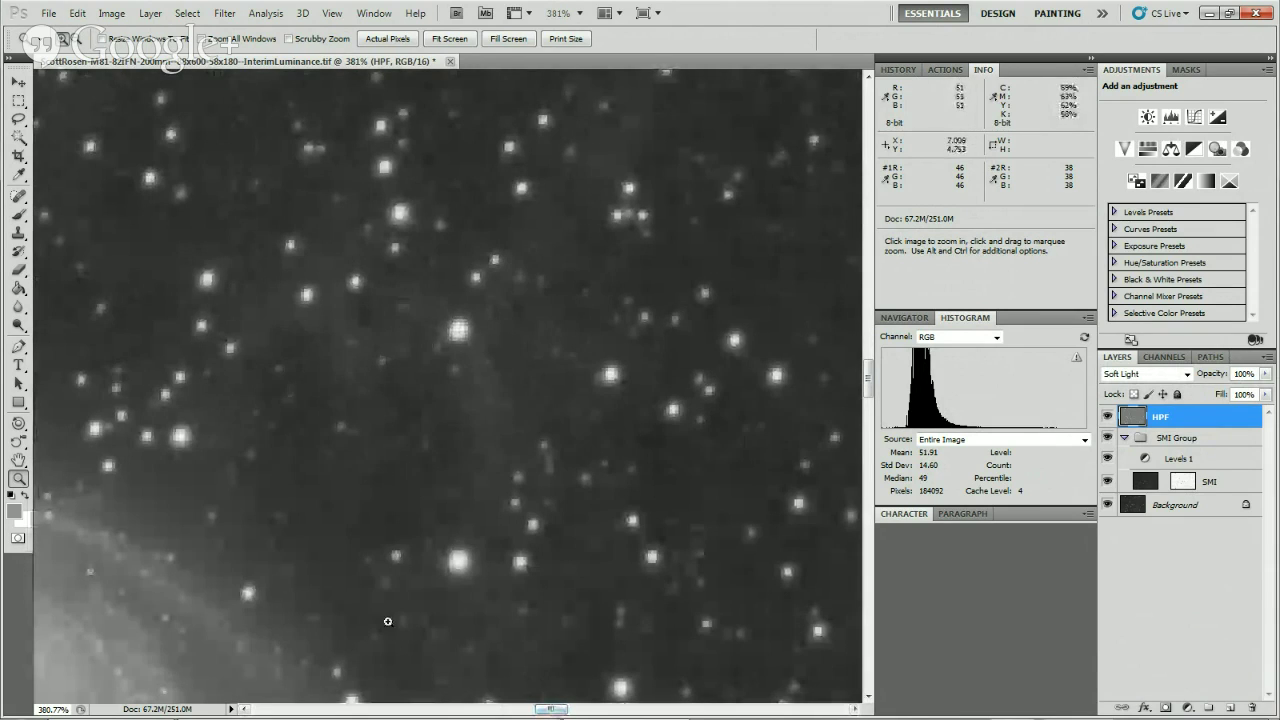
left_click(408, 590)
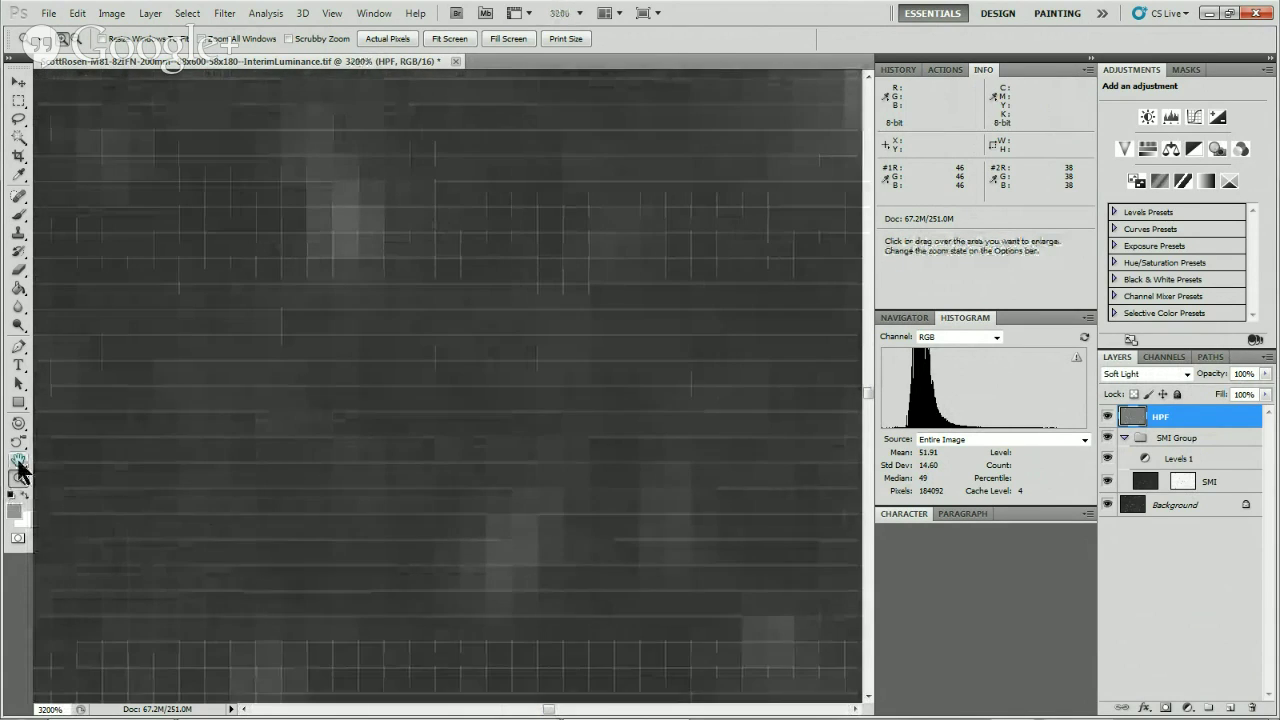
double_click(18, 461)
left_click(18, 478)
left_click_drag(377, 357, 484, 438)
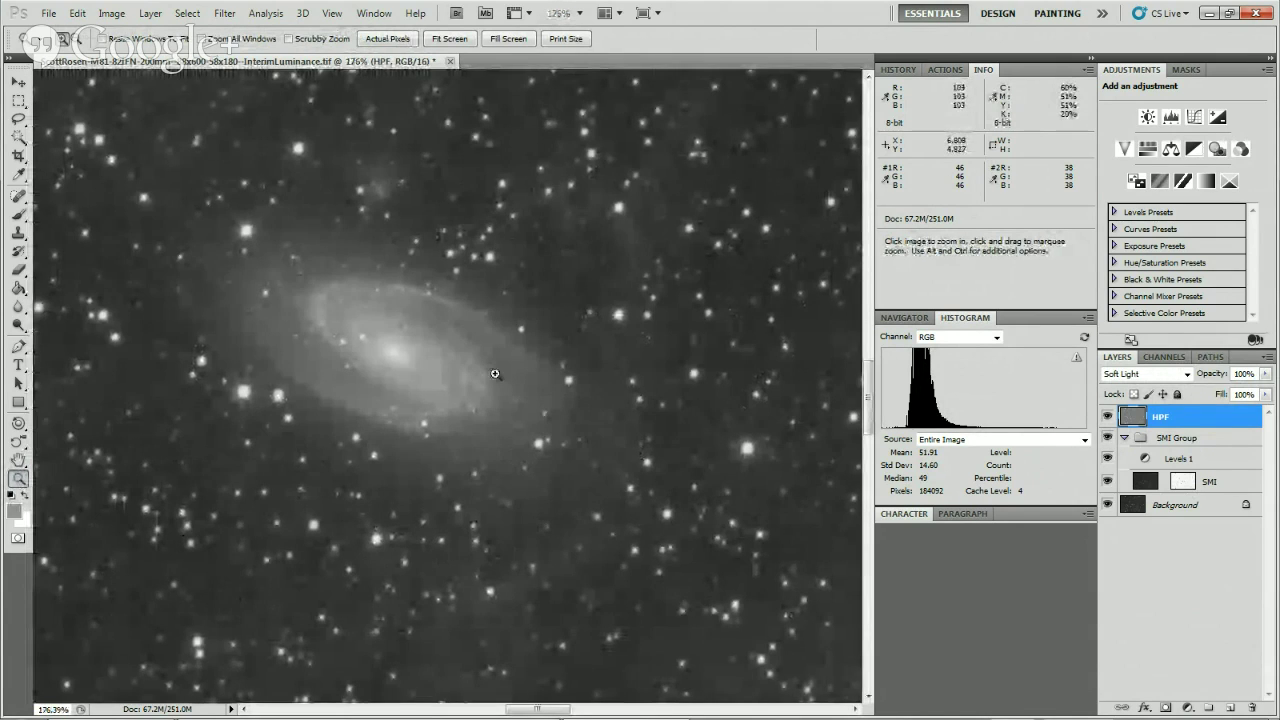
left_click_drag(427, 448, 490, 494)
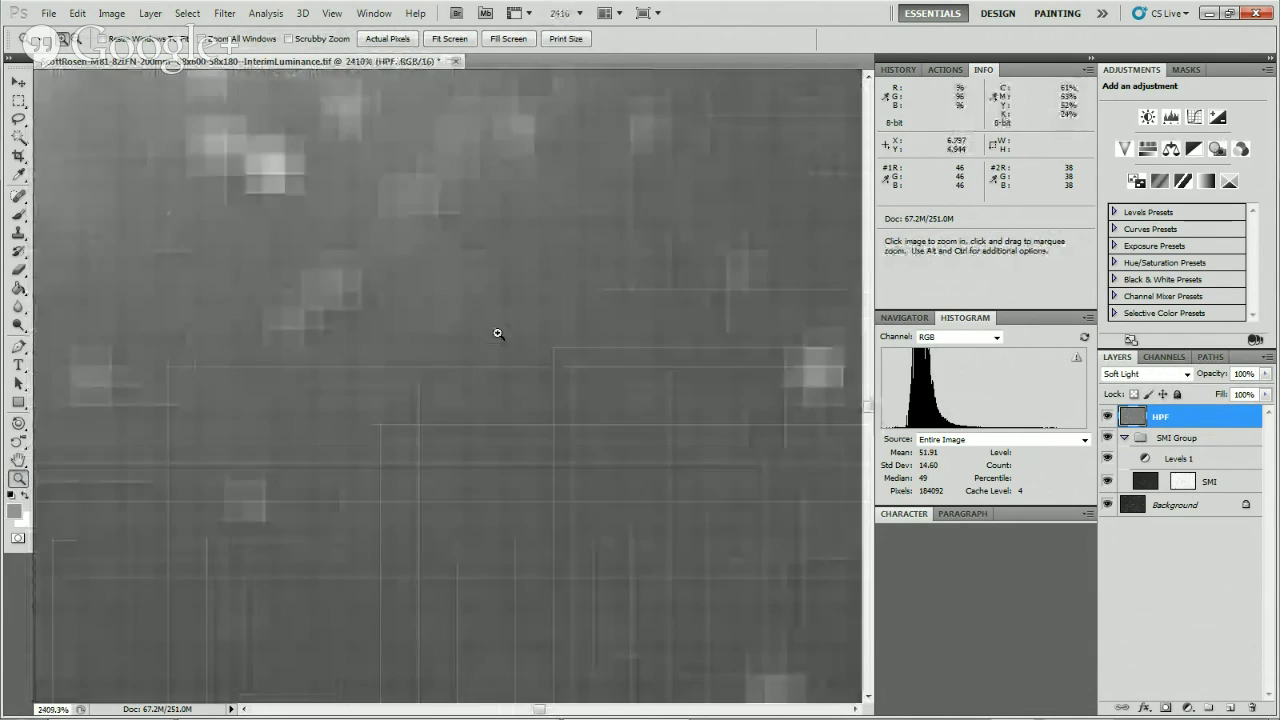
double_click(18, 459)
left_click(18, 478)
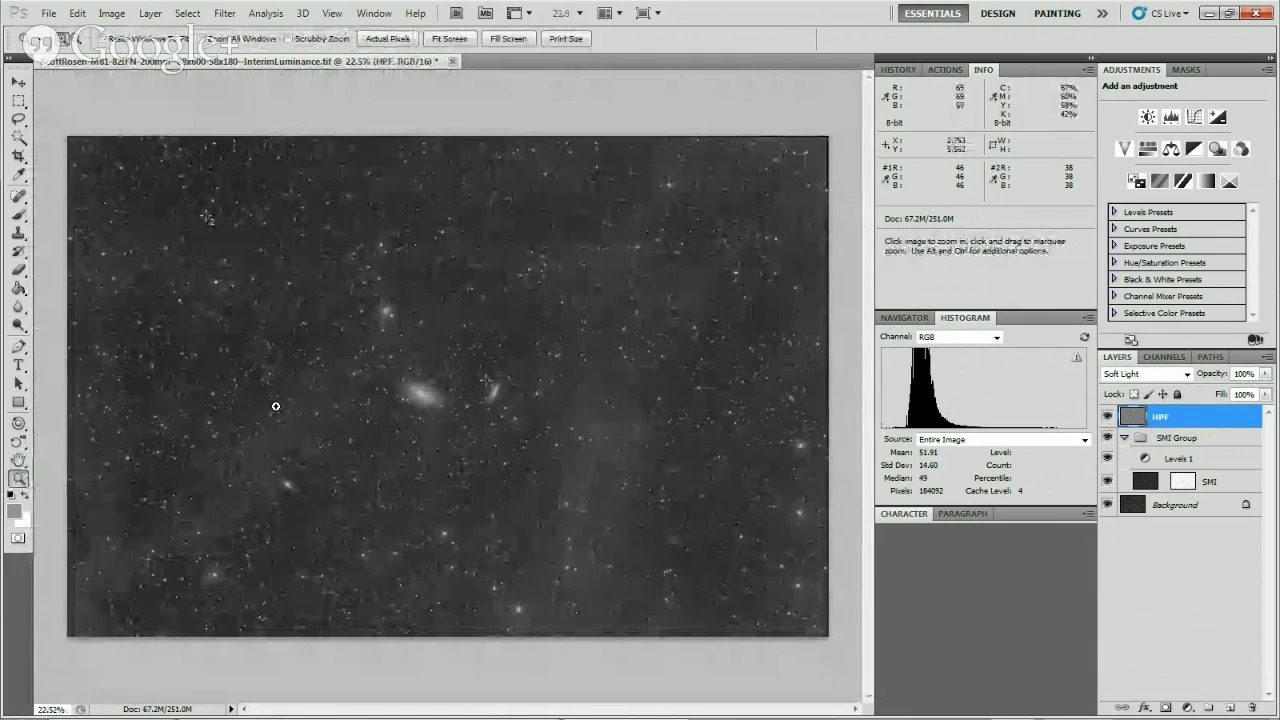
left_click_drag(389, 366, 497, 463)
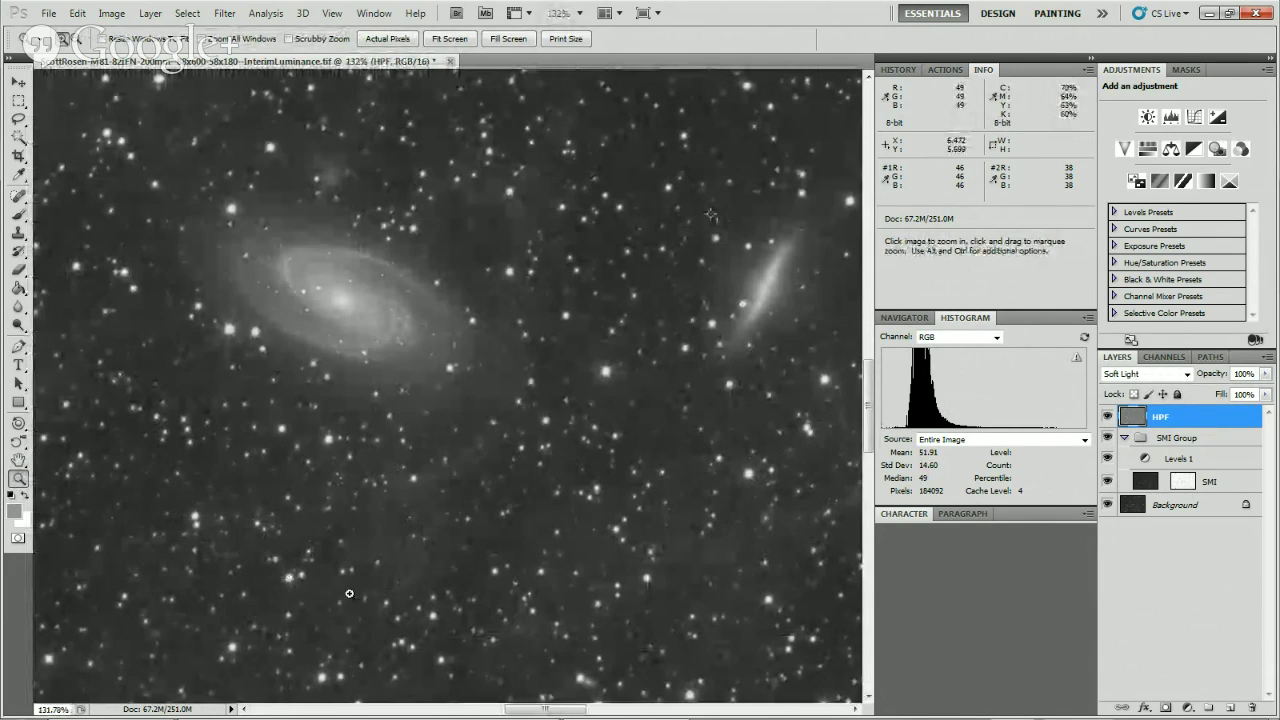
left_click(1106, 416)
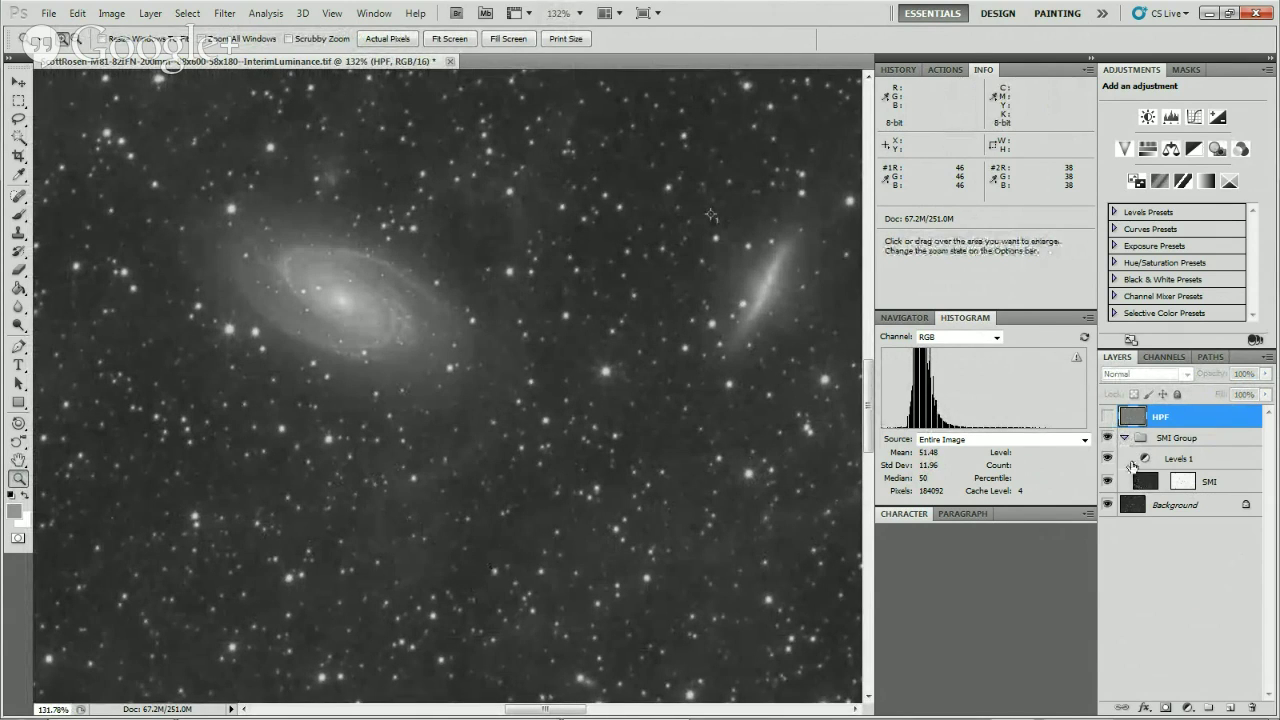
left_click(906, 70)
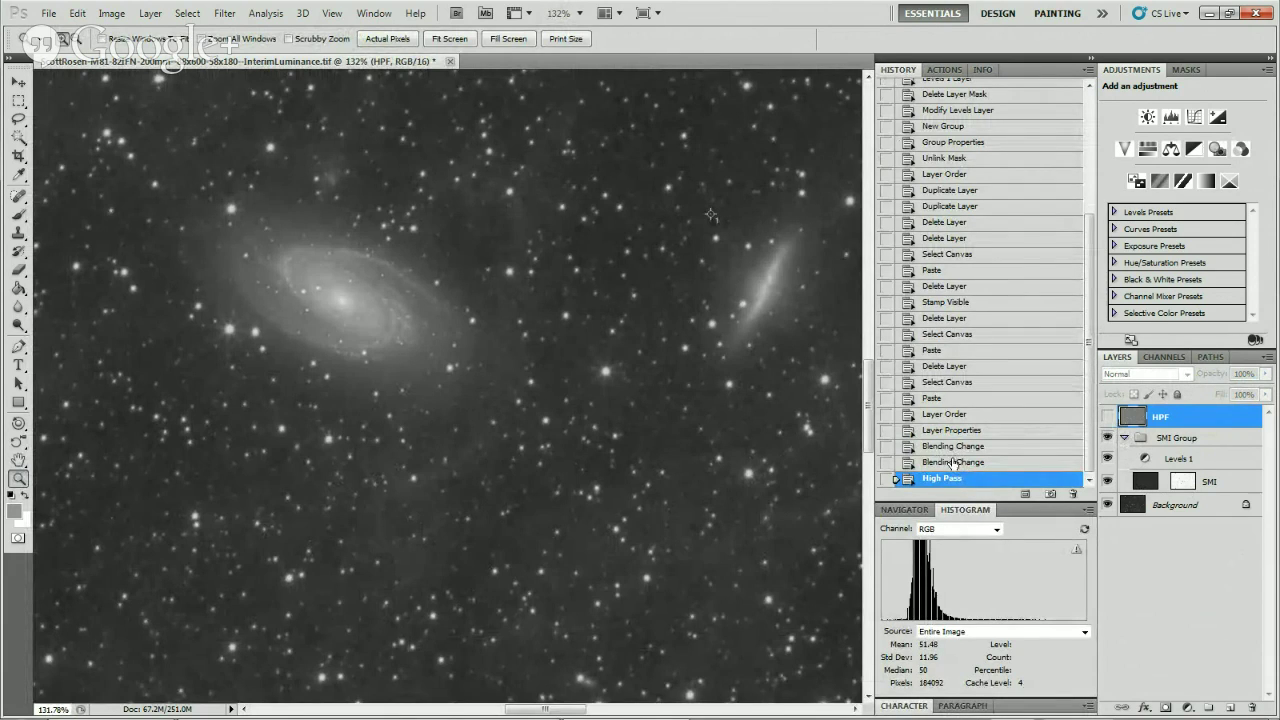
Revert to the last Blending Change history state, fit the image on screen, and toggle HPF off and on.
left_click(953, 462)
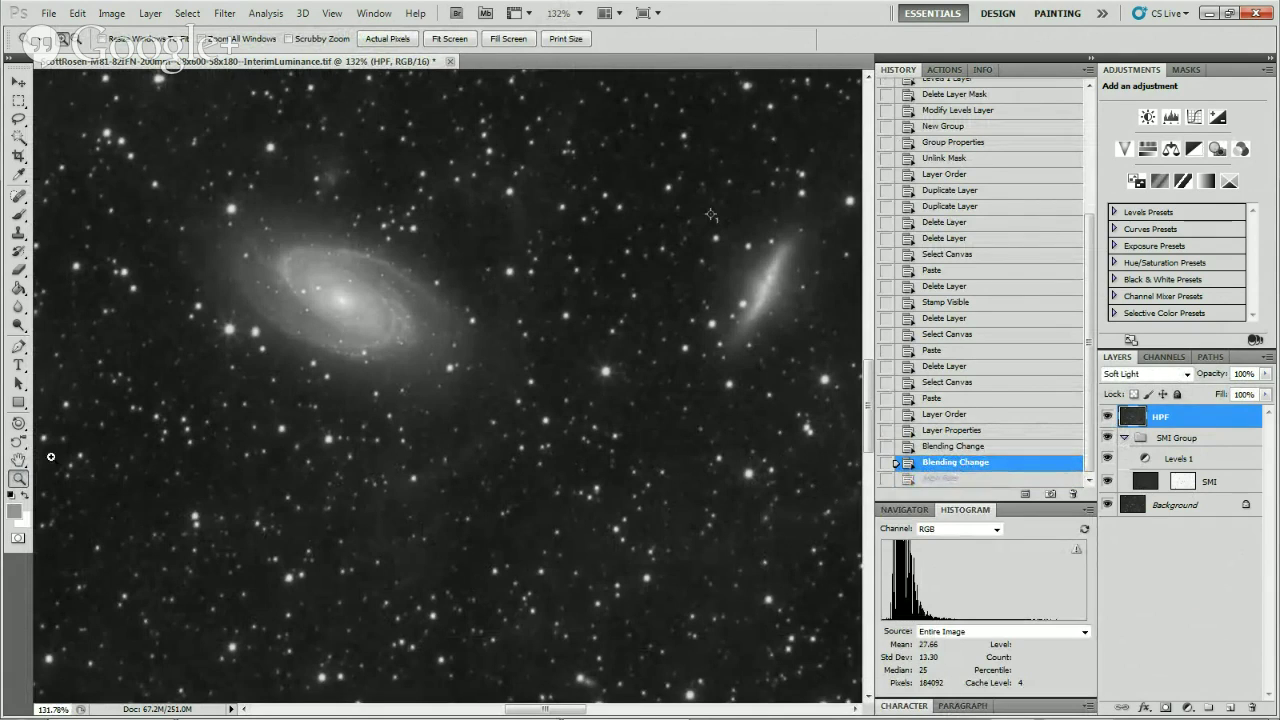
double_click(18, 463)
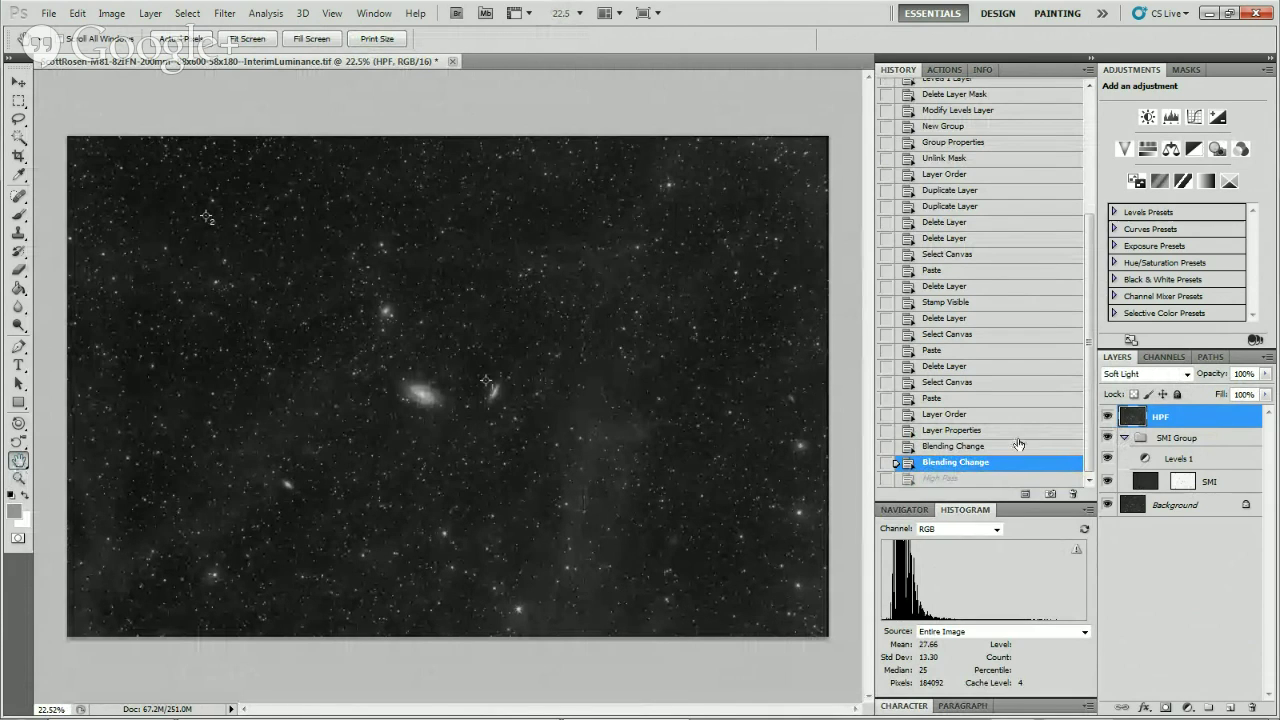
left_click(1106, 416)
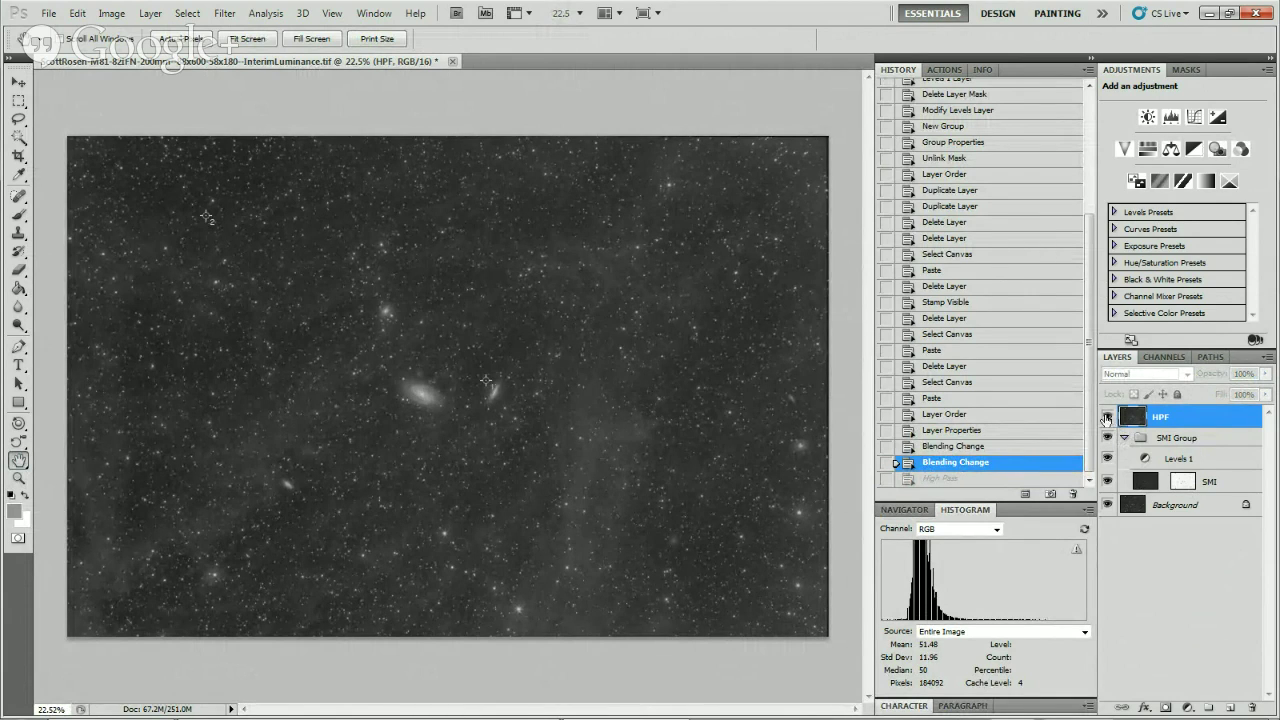
left_click(1107, 417)
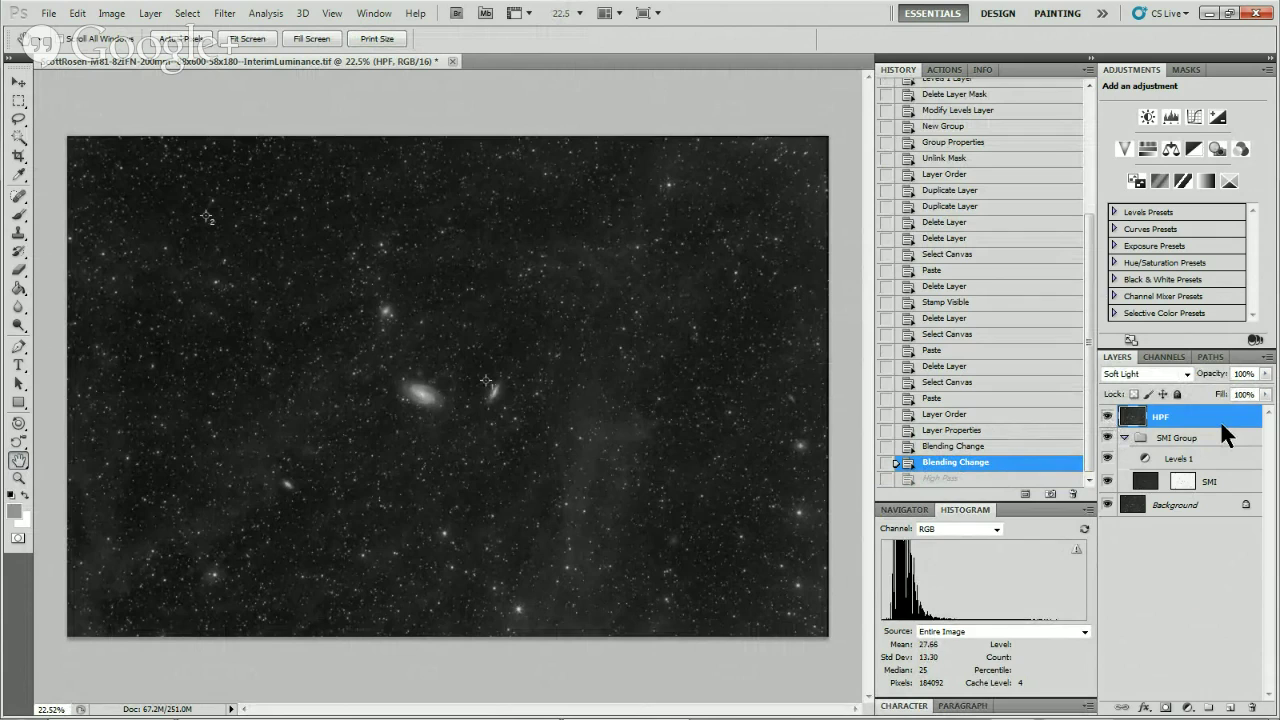
Open the High Pass filter and adjust its preview zoom.
left_click(224, 14)
mouse_move(266, 328)
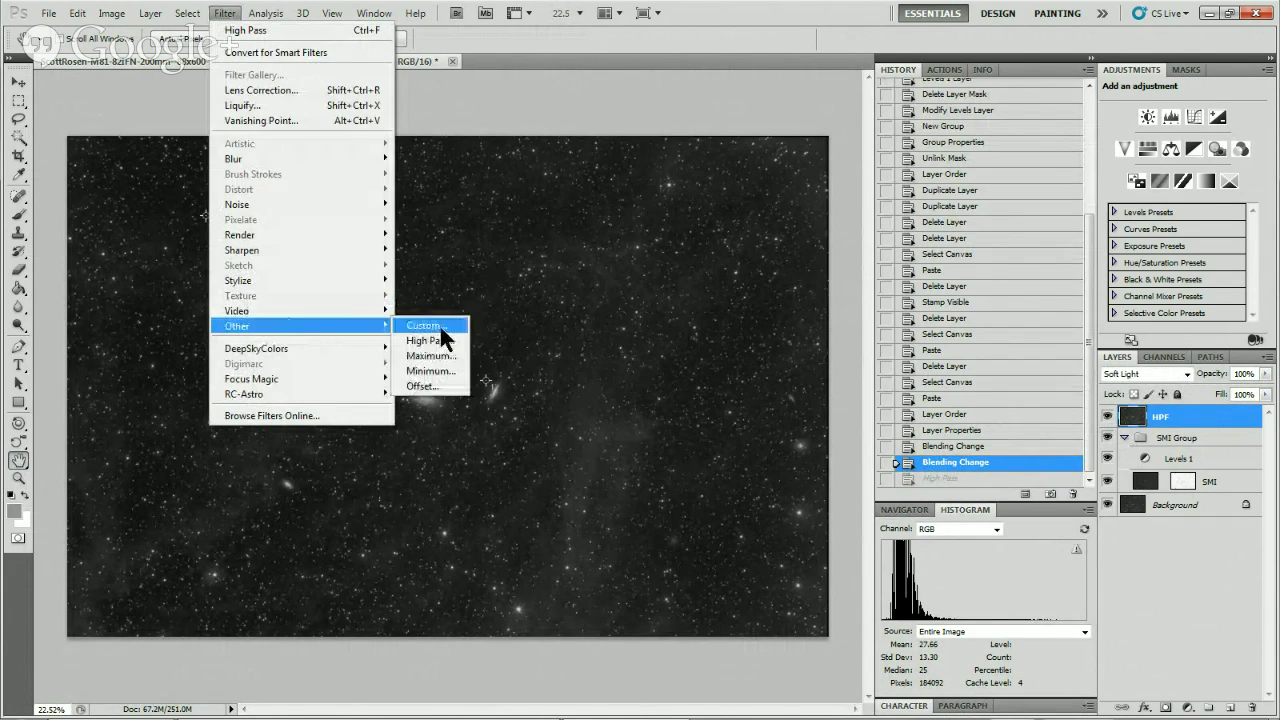
left_click(443, 334)
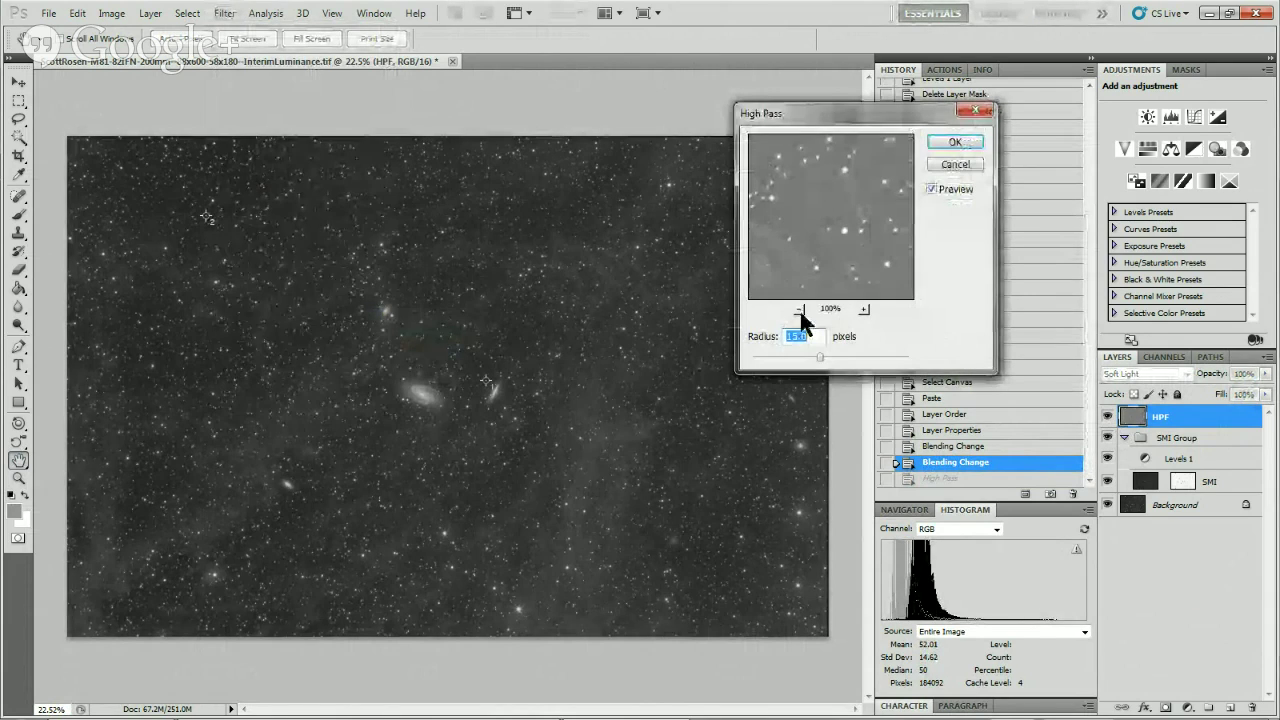
left_click(798, 309)
left_click(798, 309)
left_click(798, 309)
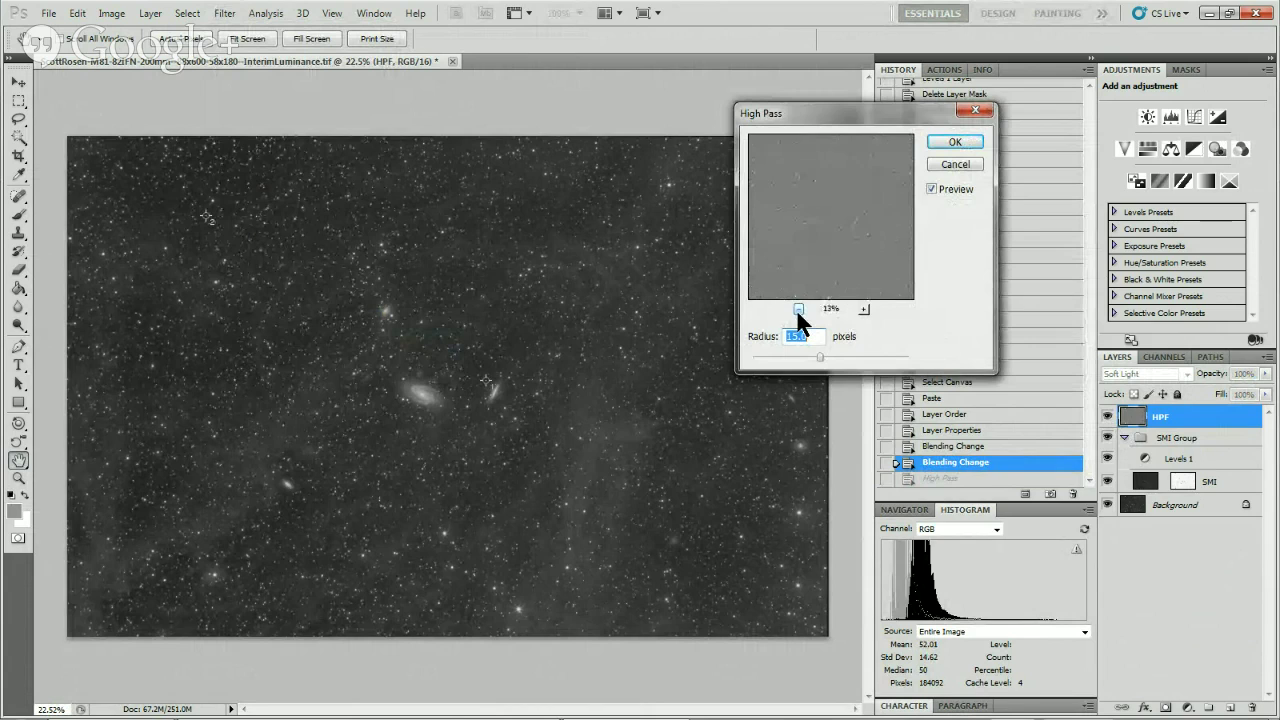
left_click(798, 309)
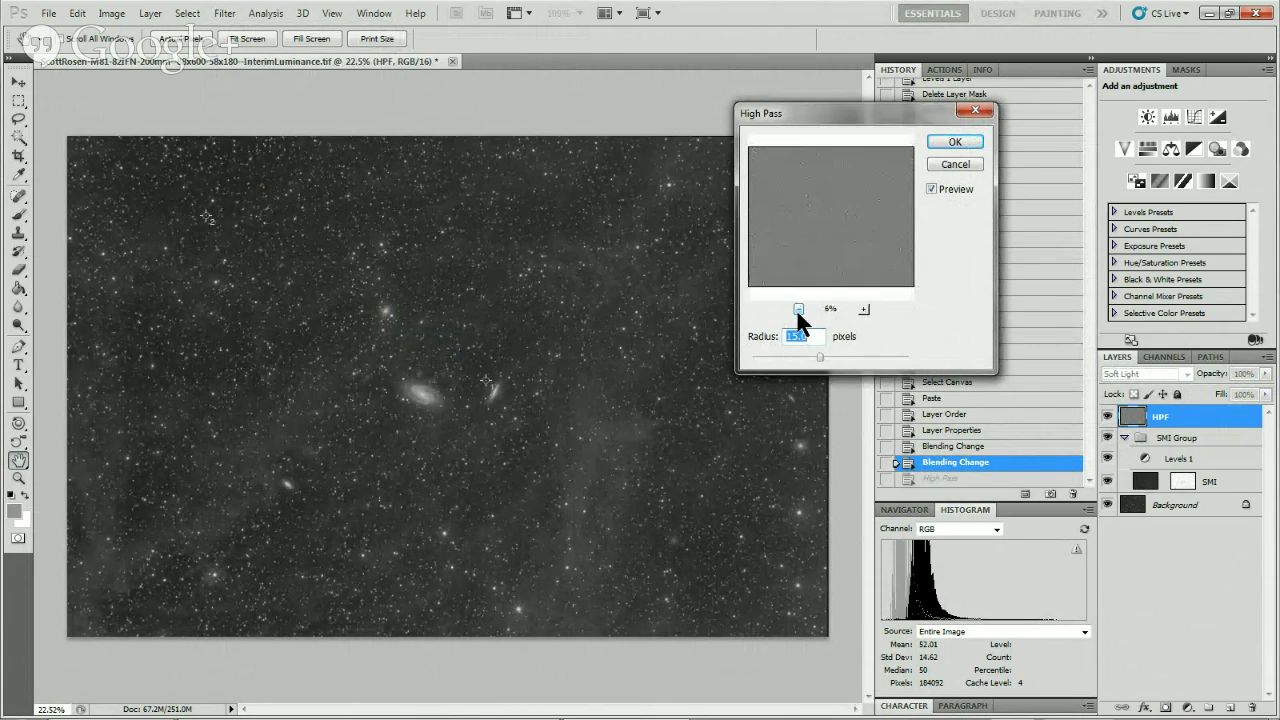
left_click(863, 309)
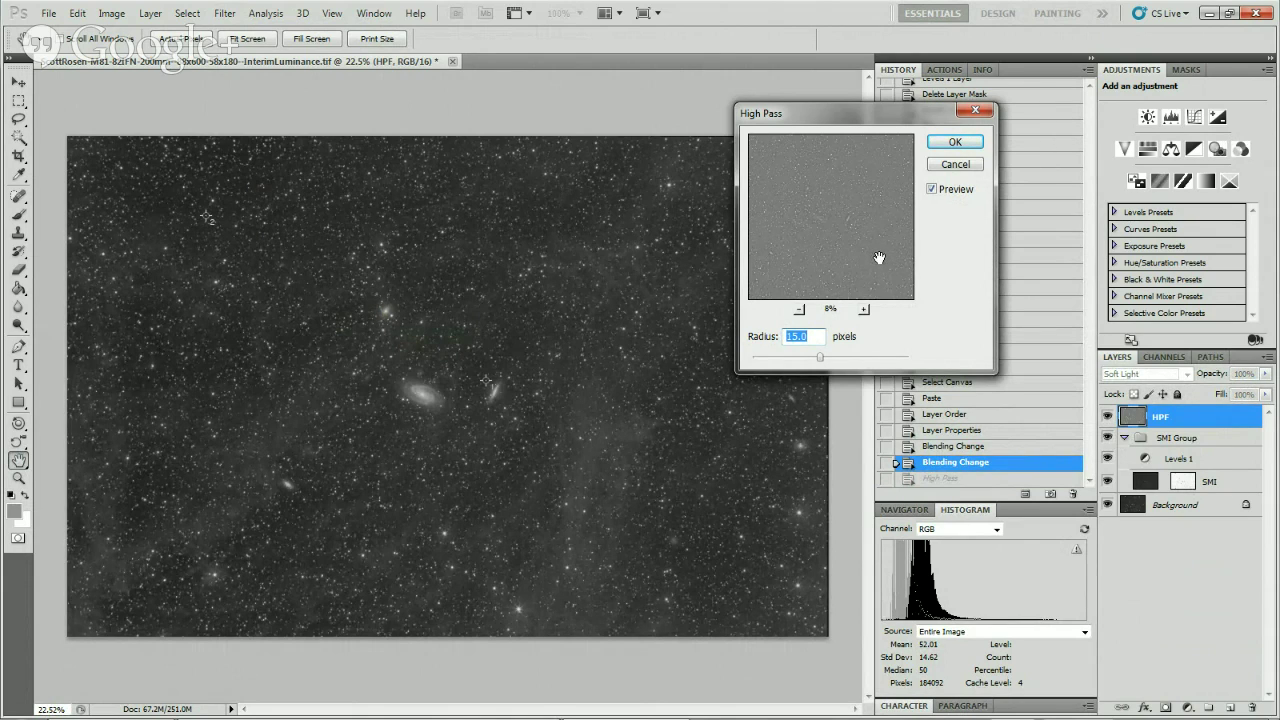
Try radii of 40 and 8, then apply High Pass at 150 pixels.
double_click(816, 336)
type("40")
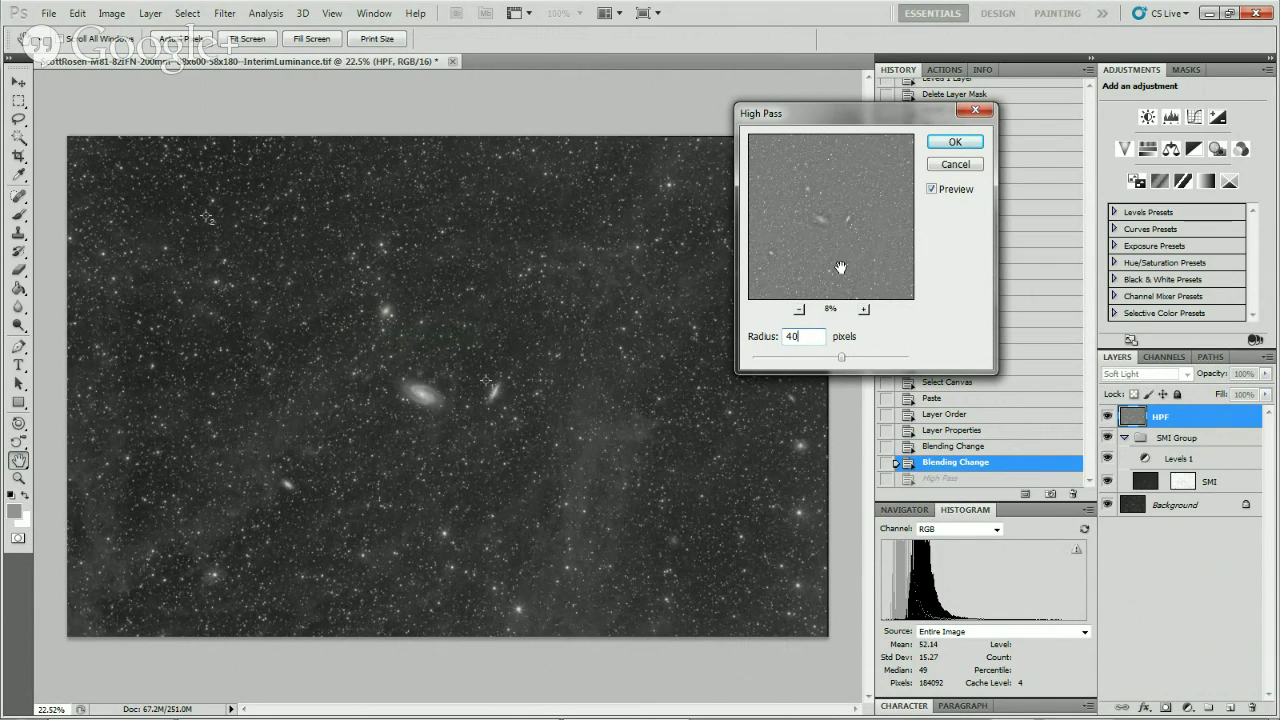
left_click_drag(820, 342, 749, 335)
type("8")
double_click(814, 336)
type("150")
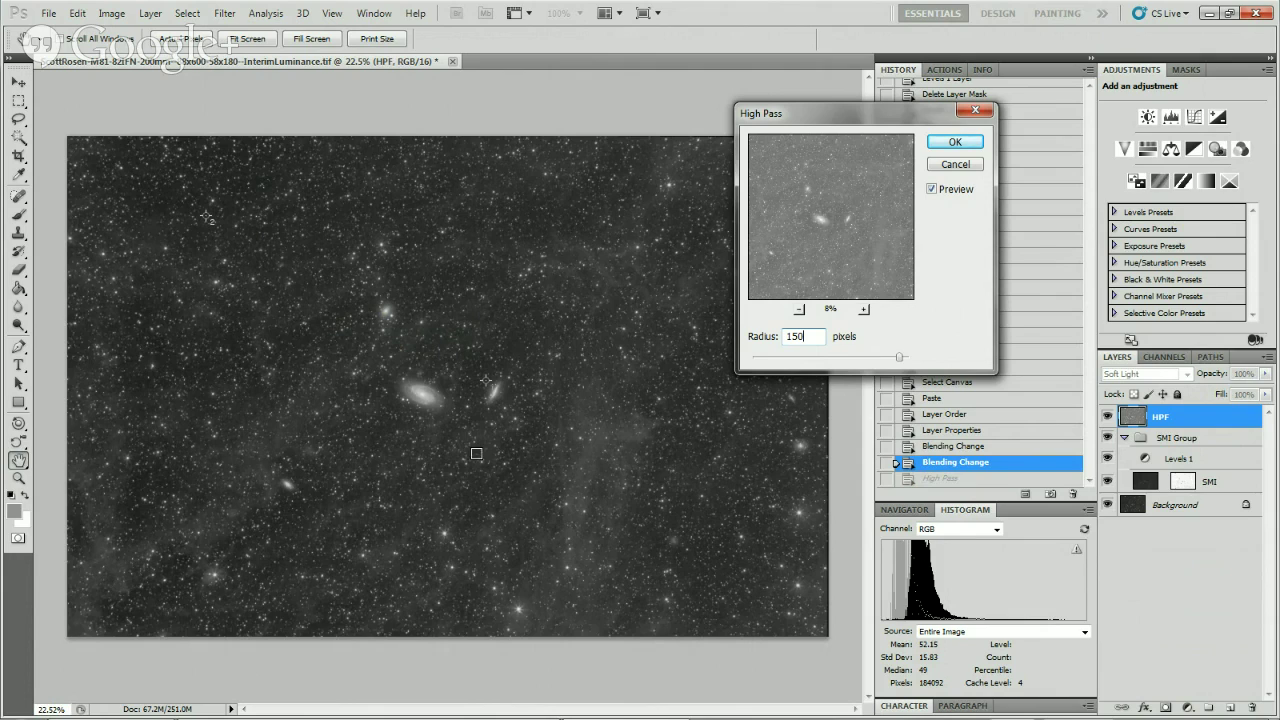
left_click(953, 142)
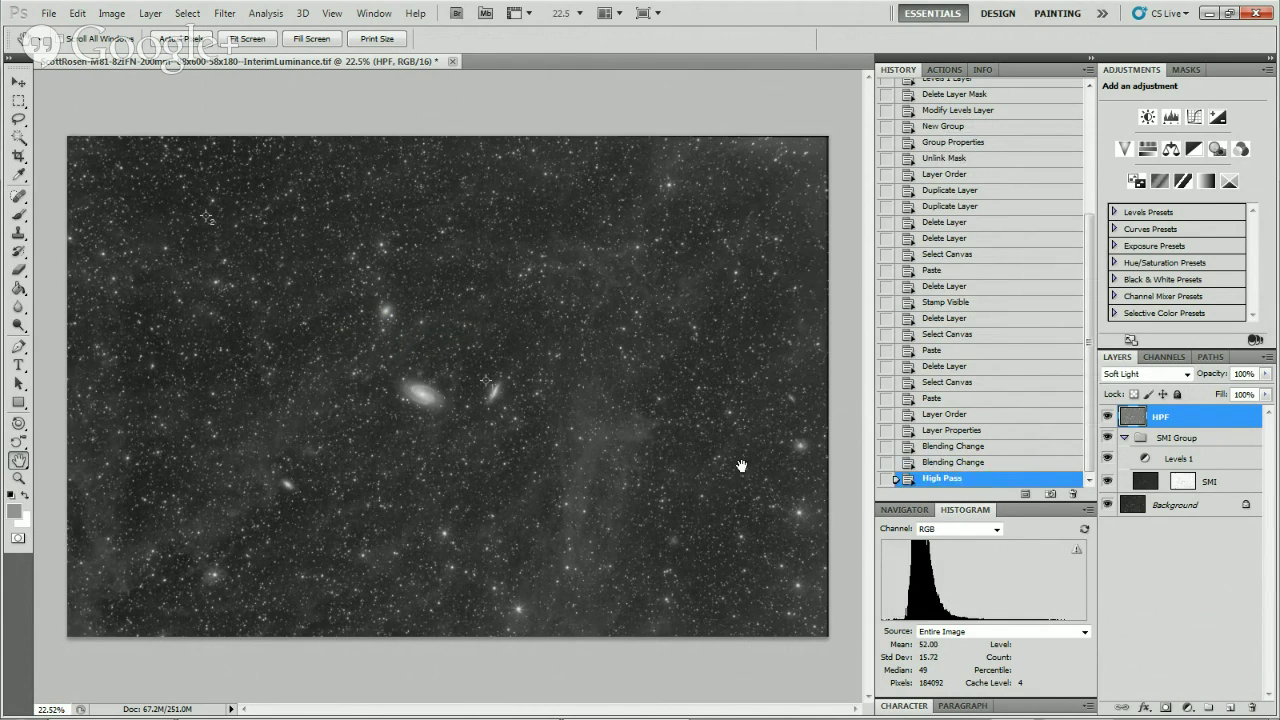
left_click(1107, 416)
left_click(1107, 416)
left_click(18, 478)
left_click_drag(217, 312, 322, 410)
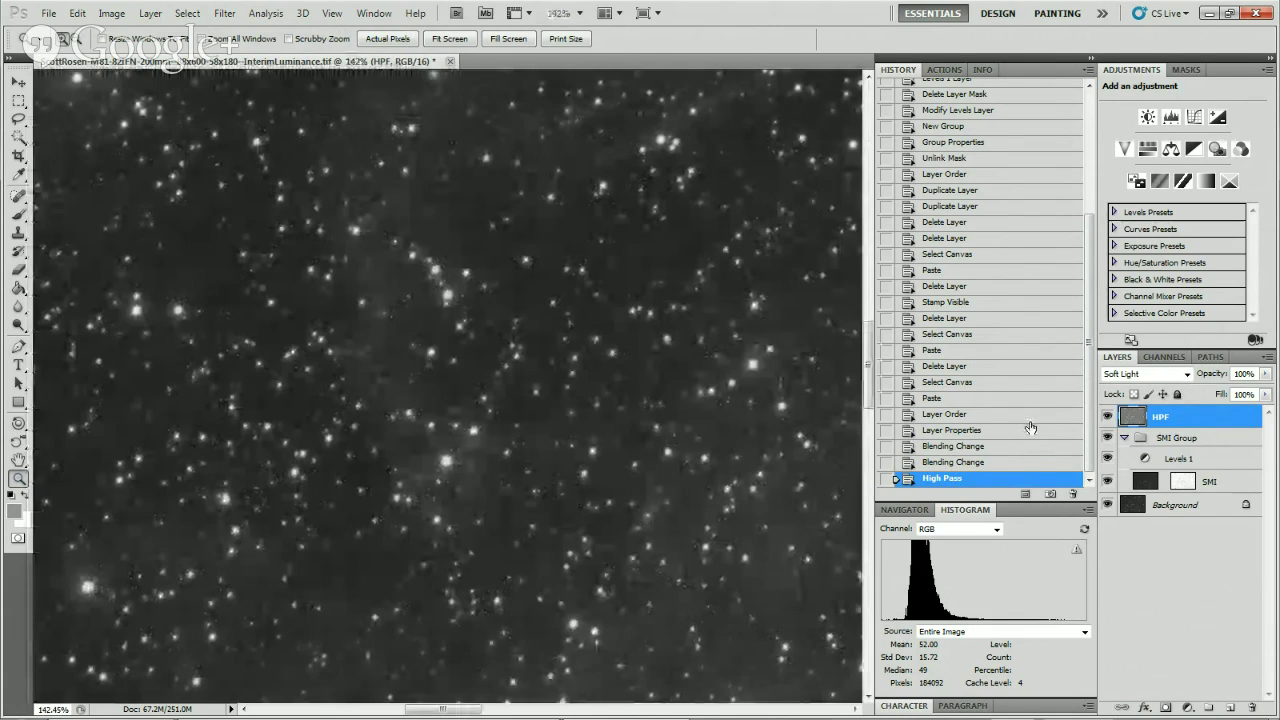
left_click(1107, 417)
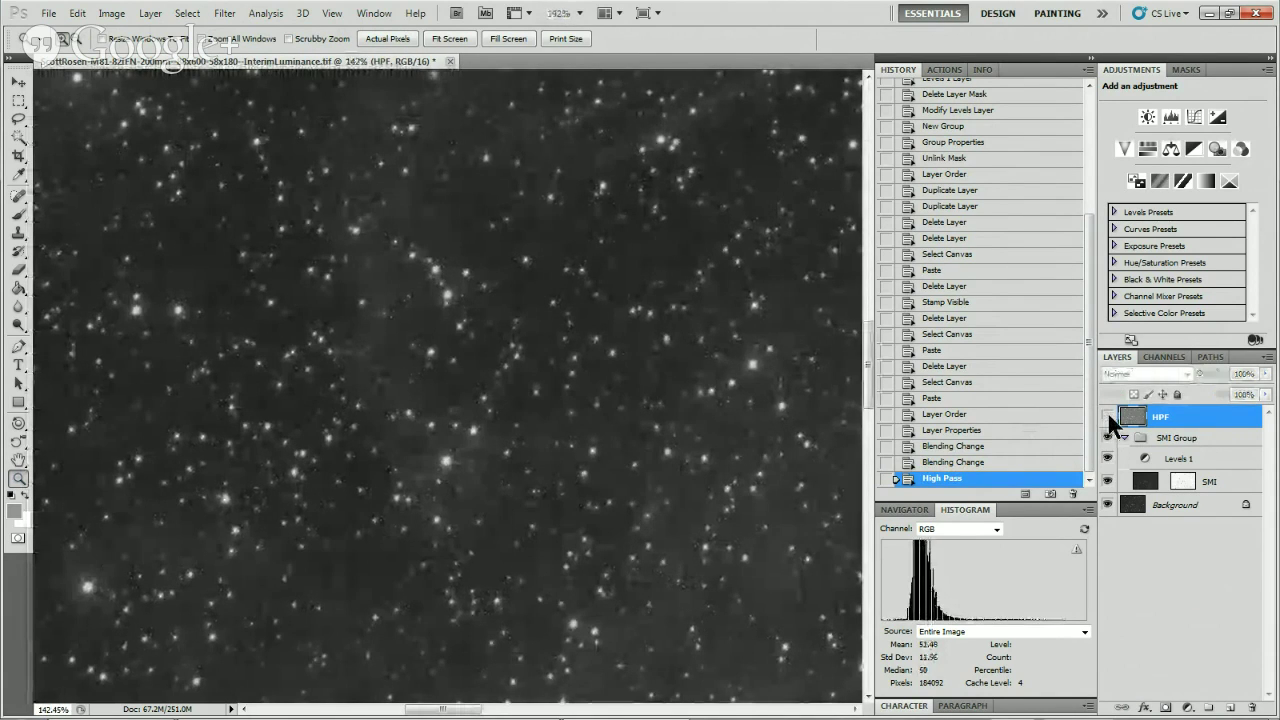
left_click(1107, 417)
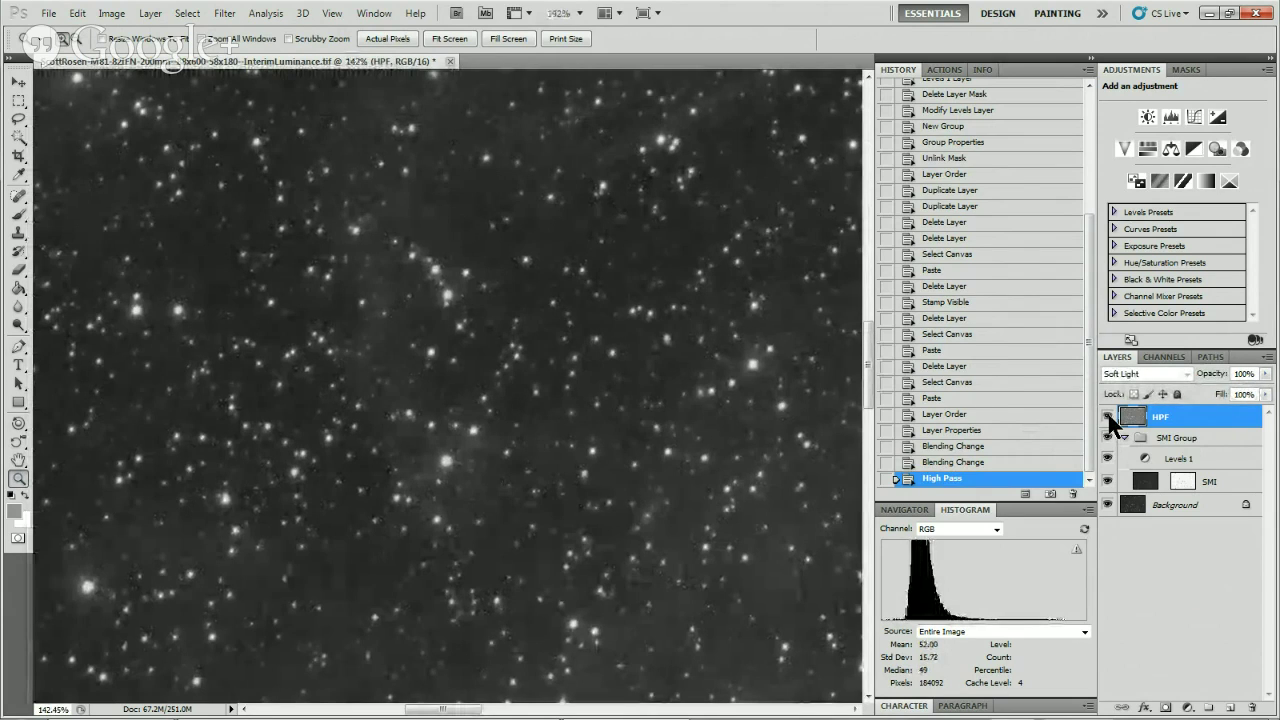
left_click(1107, 417)
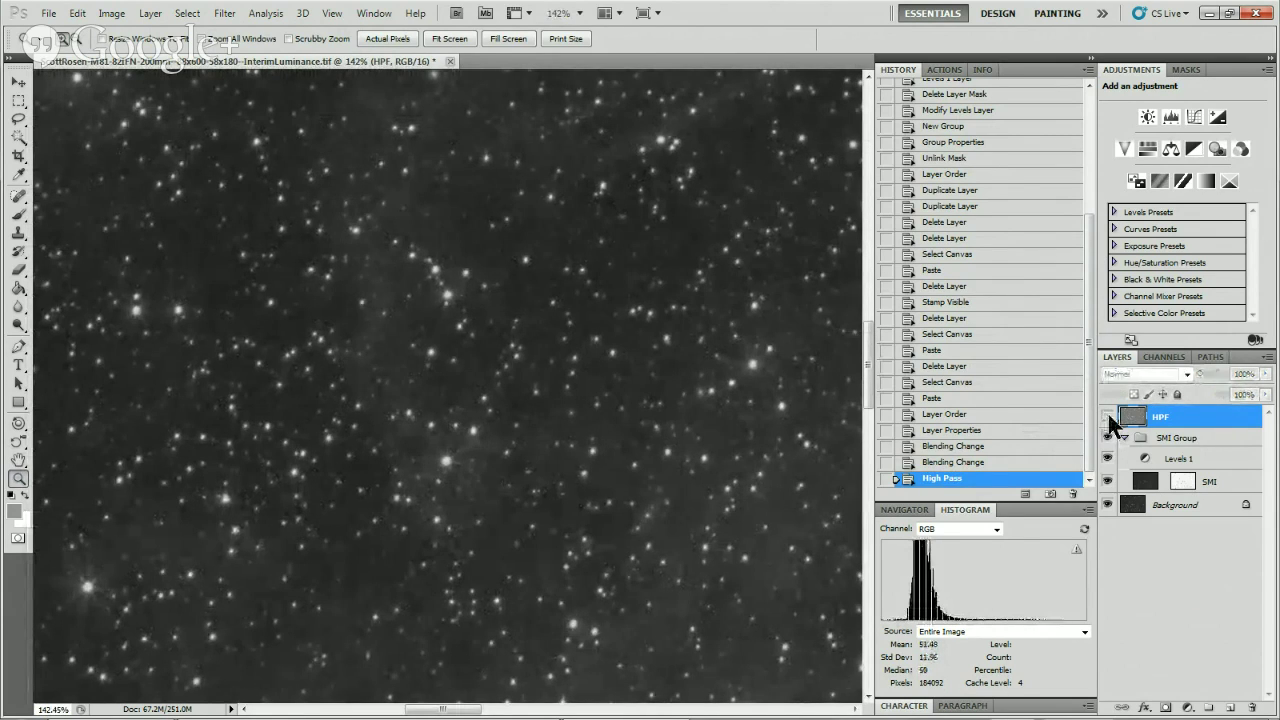
left_click(1107, 417)
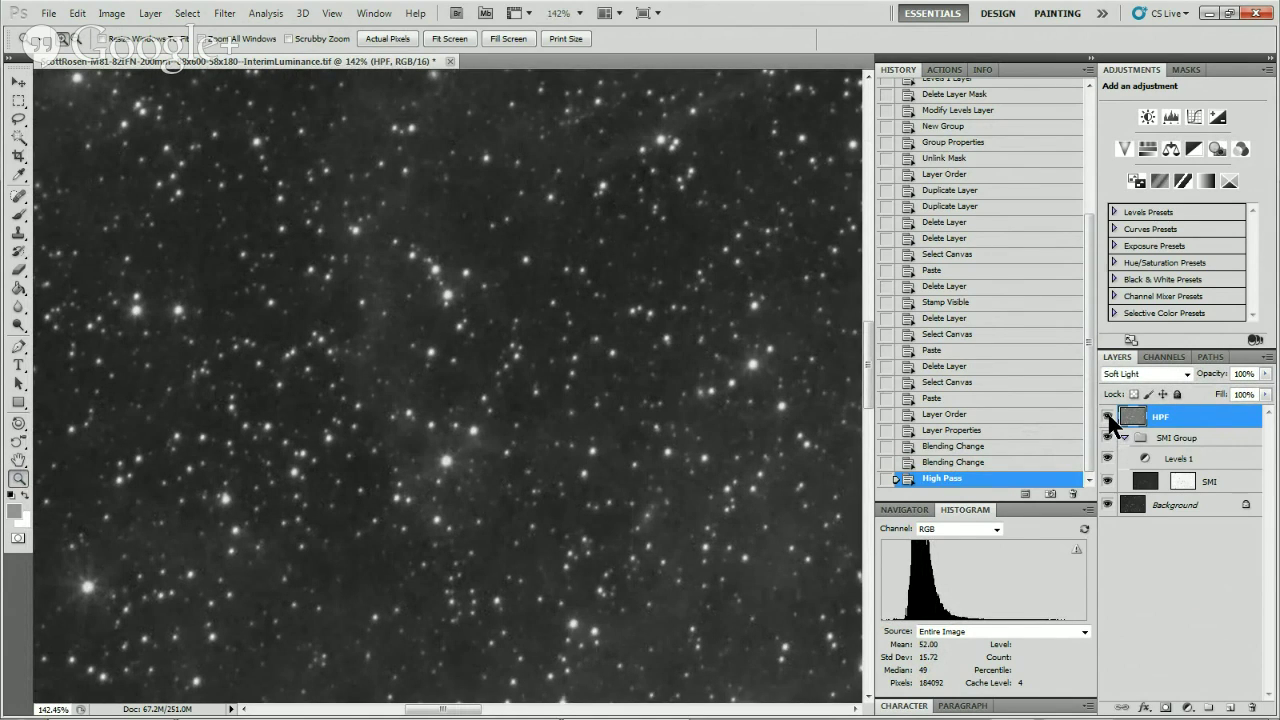
left_click(1107, 417)
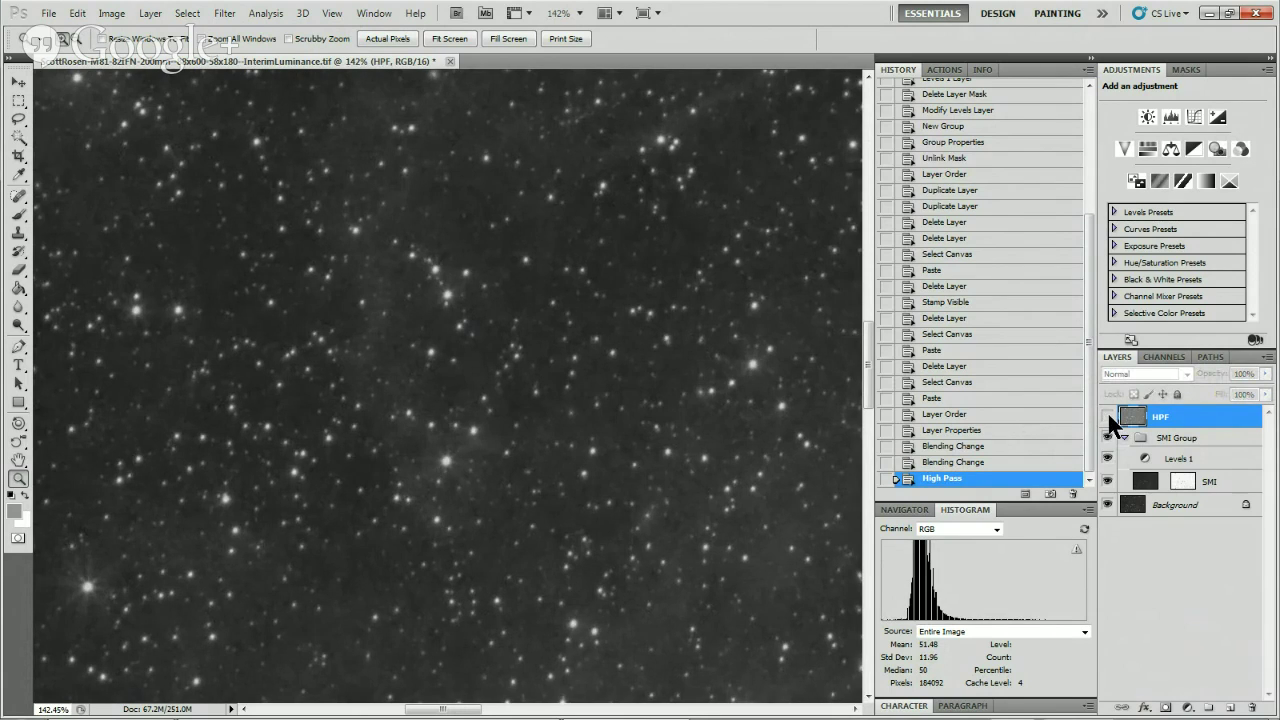
left_click(1107, 417)
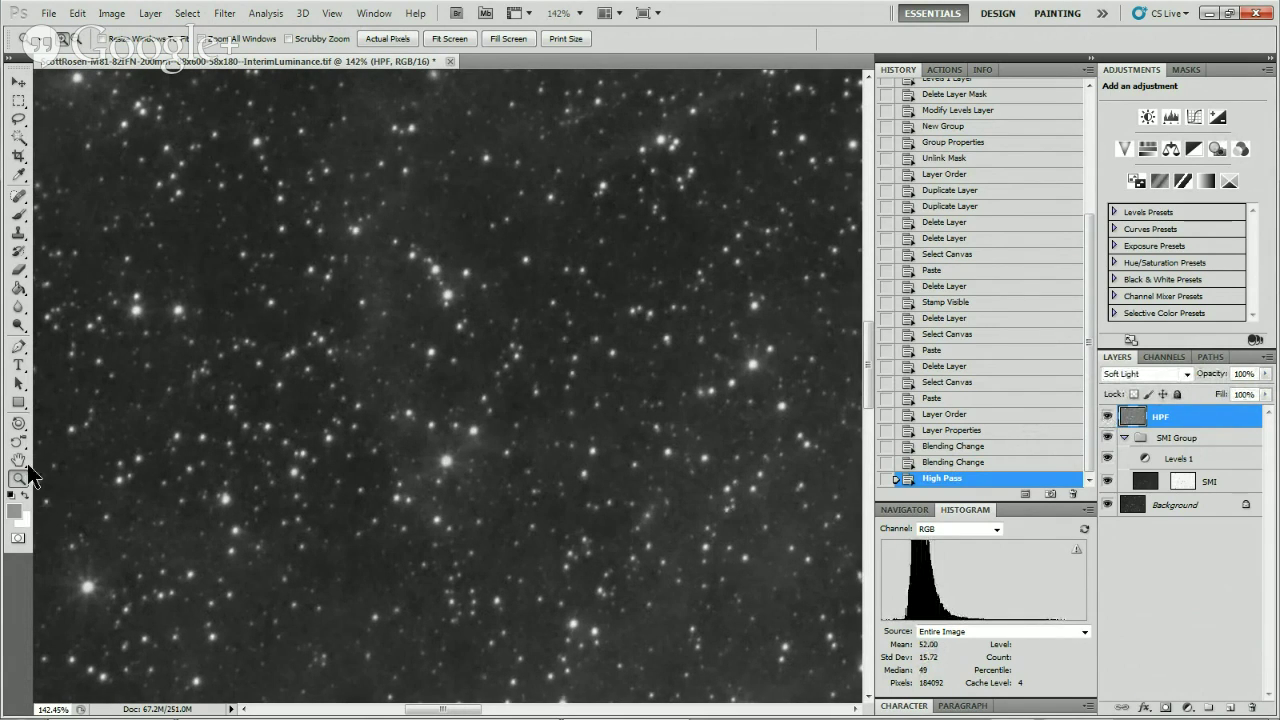
double_click(21, 462)
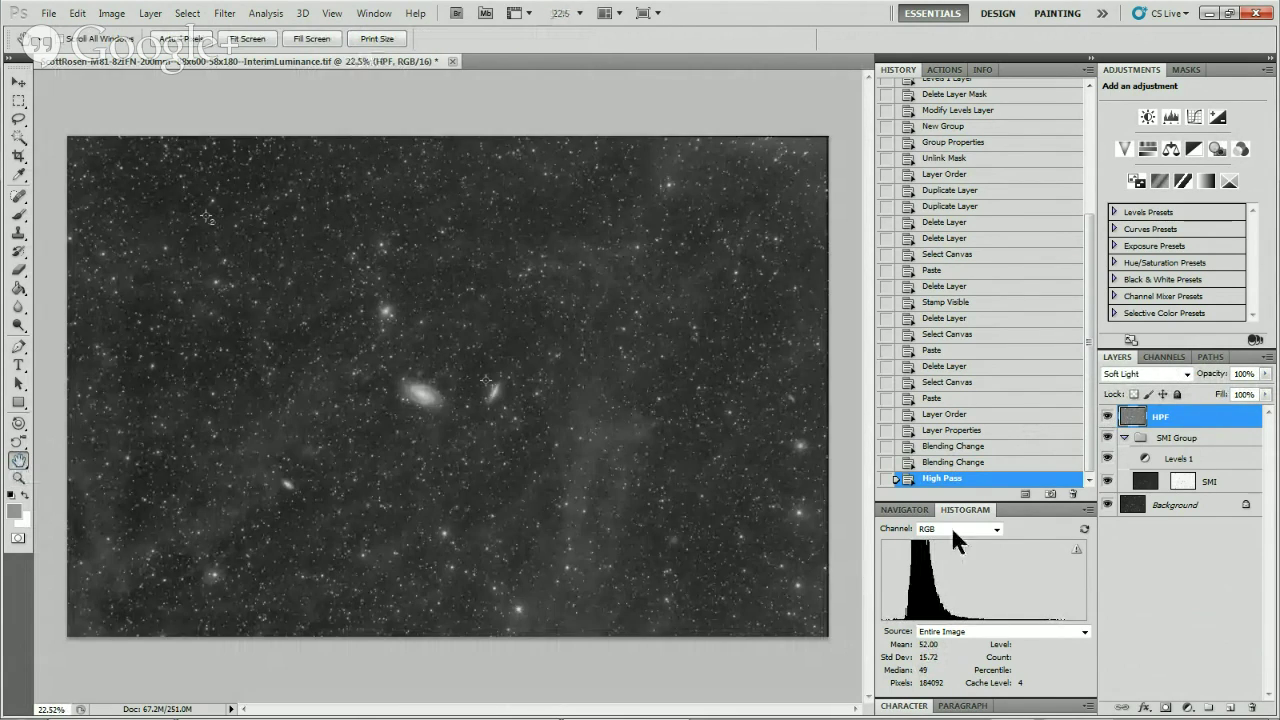
left_click(1107, 417)
left_click(1107, 417)
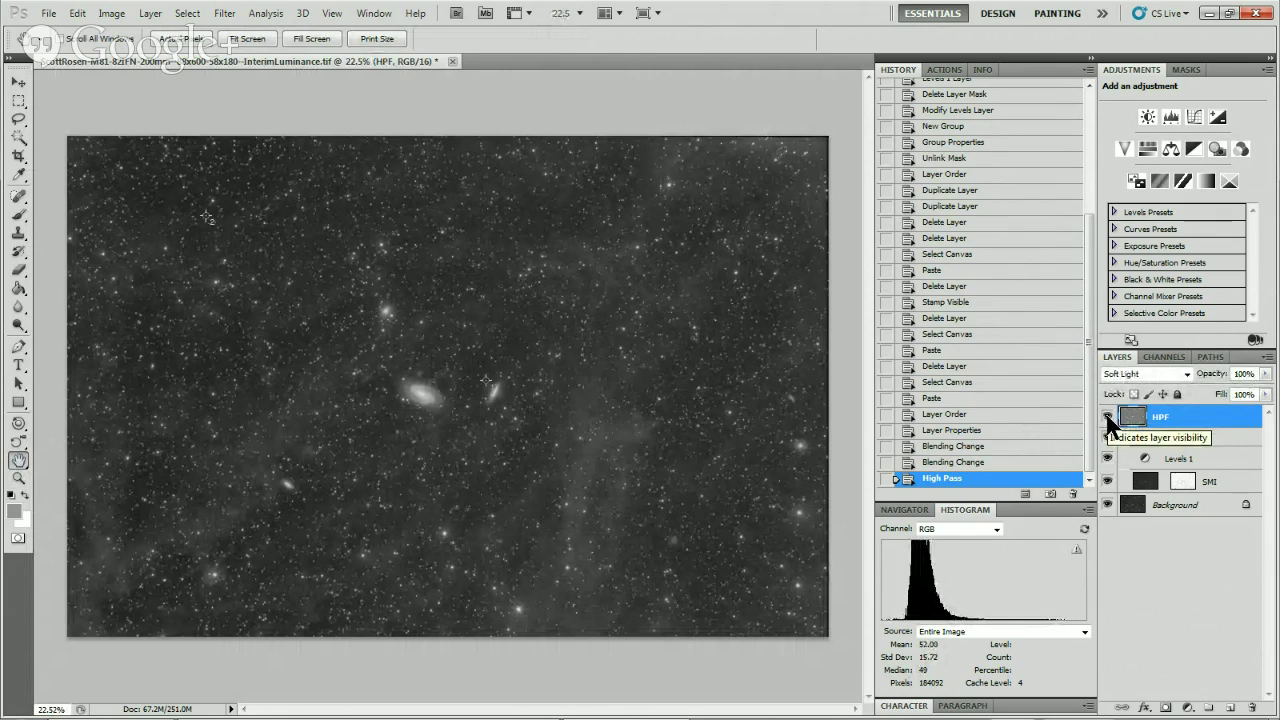
left_click(1107, 417)
left_click(1107, 417)
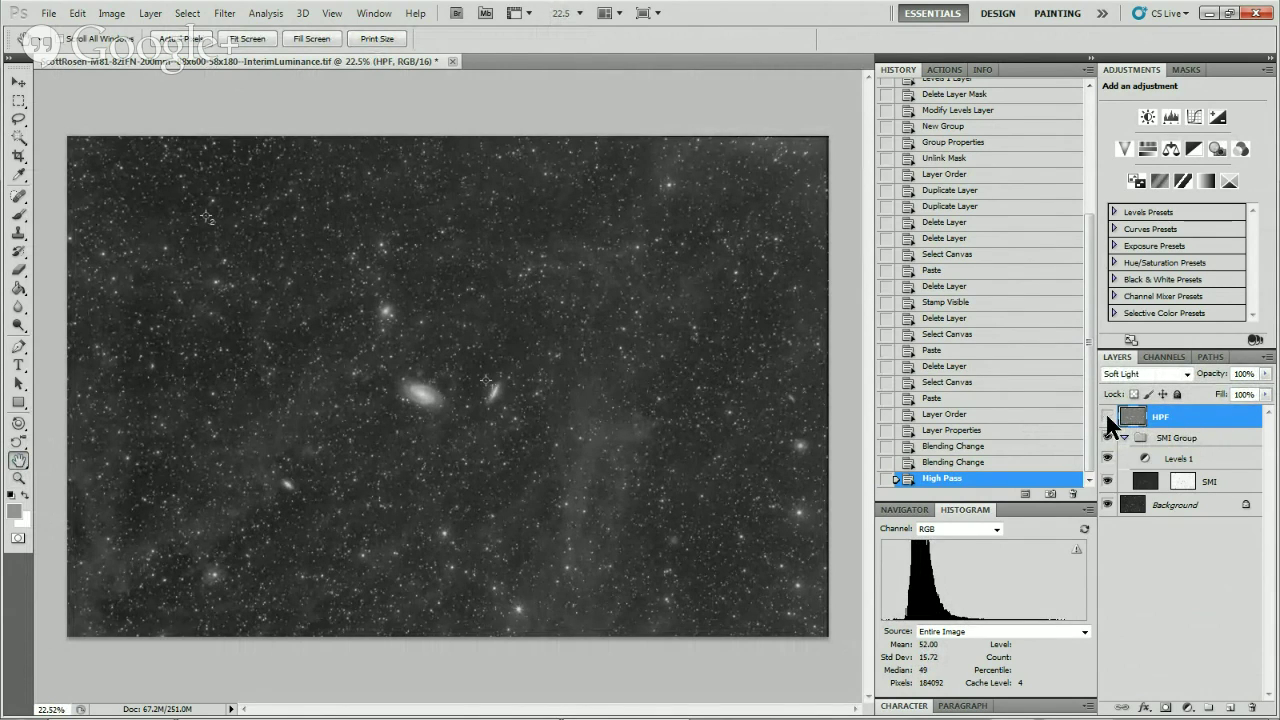
left_click(1107, 417)
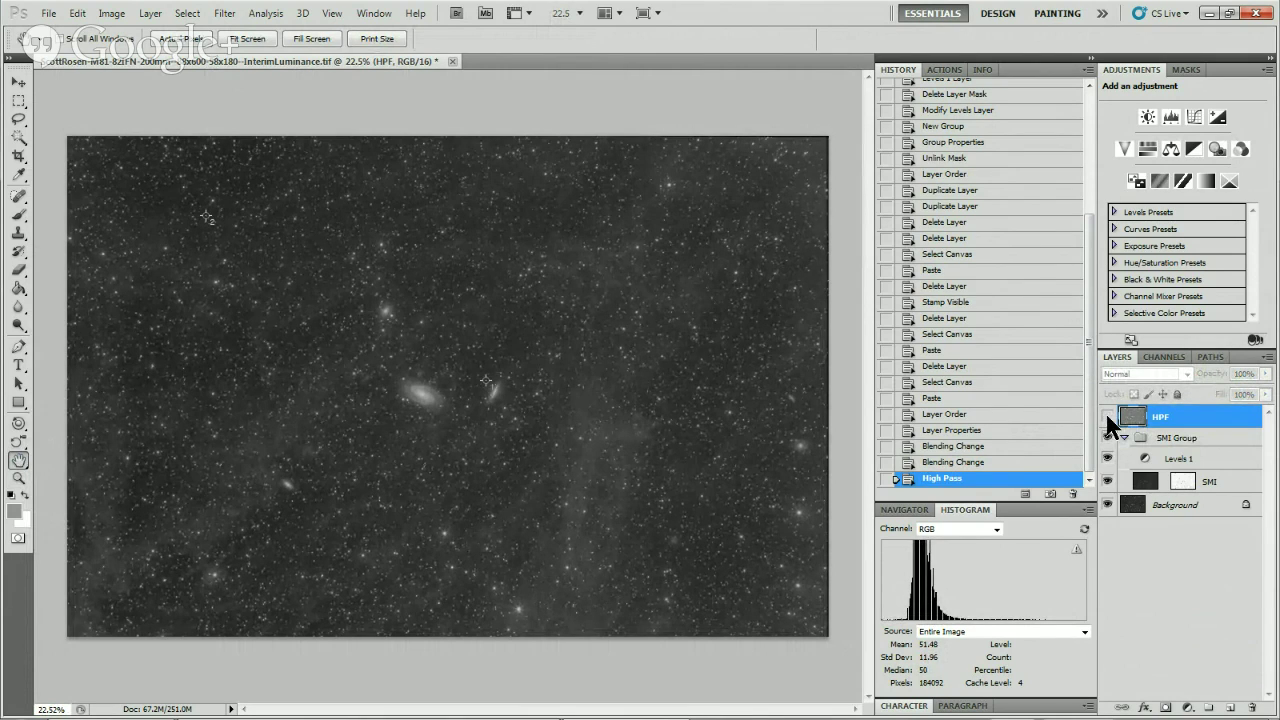
left_click(1107, 417)
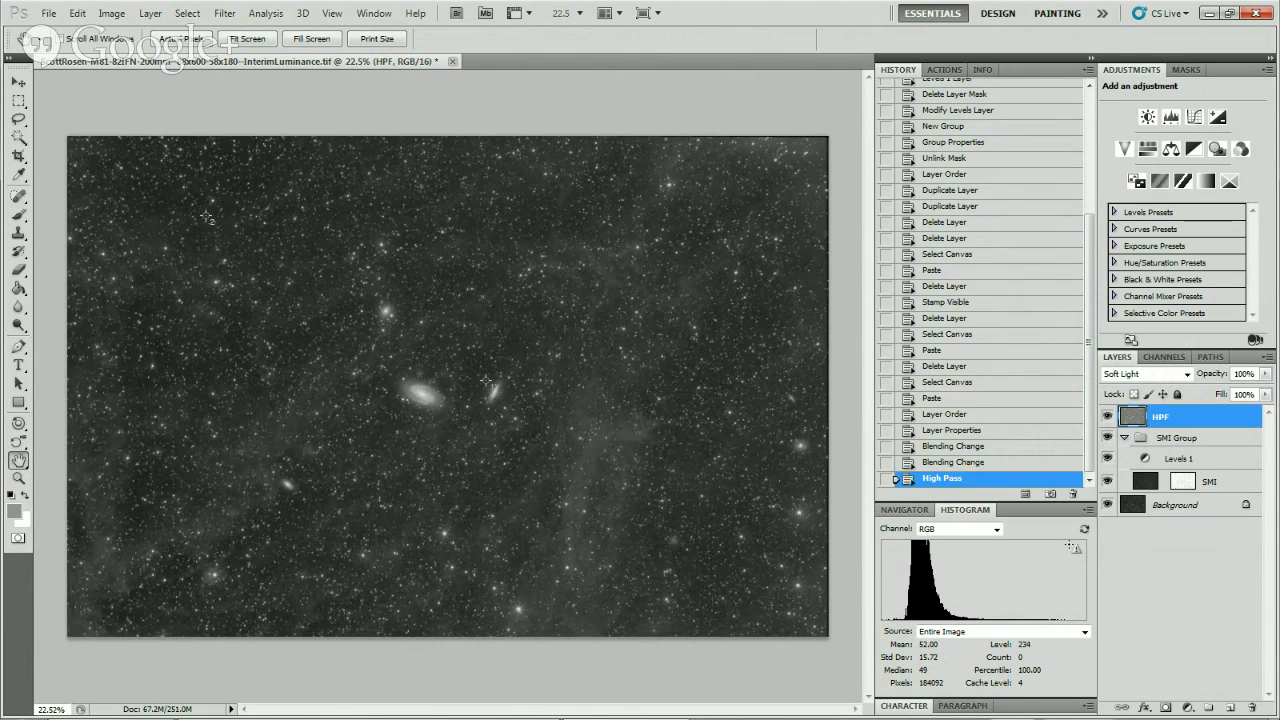
Select the Background layer and pick the Magic Wand tool.
left_click(1133, 508)
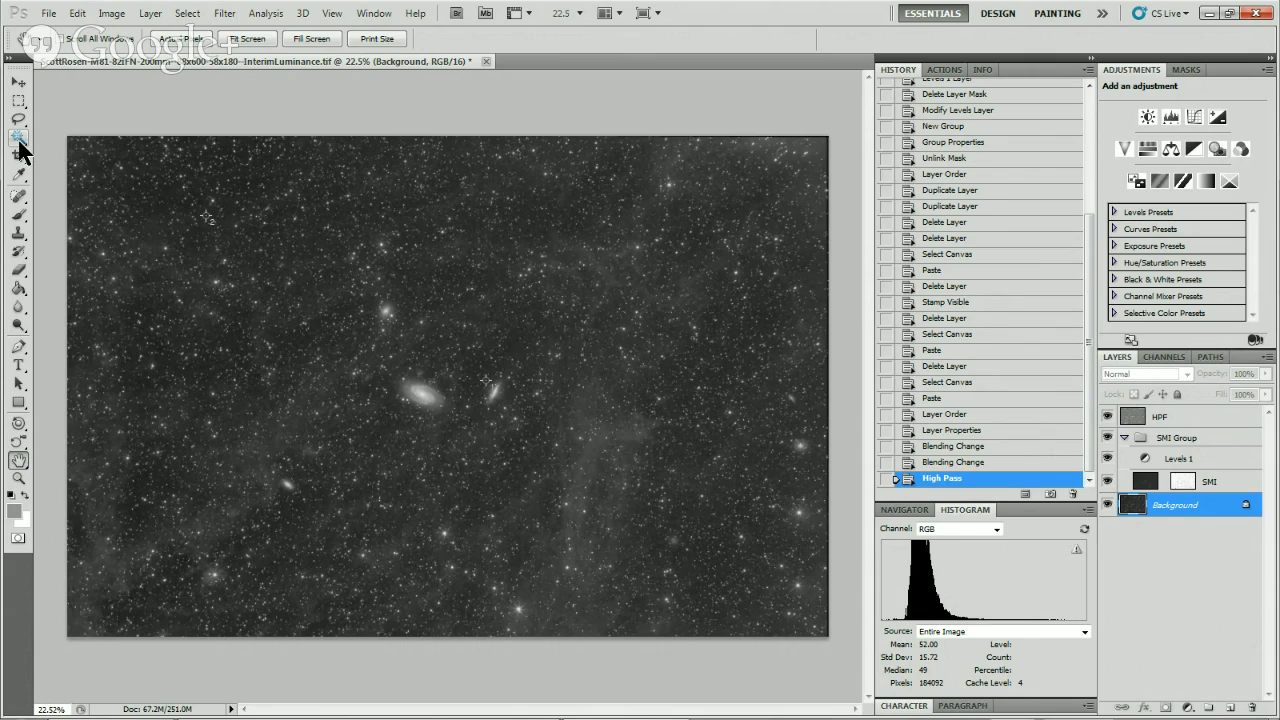
left_click(20, 147)
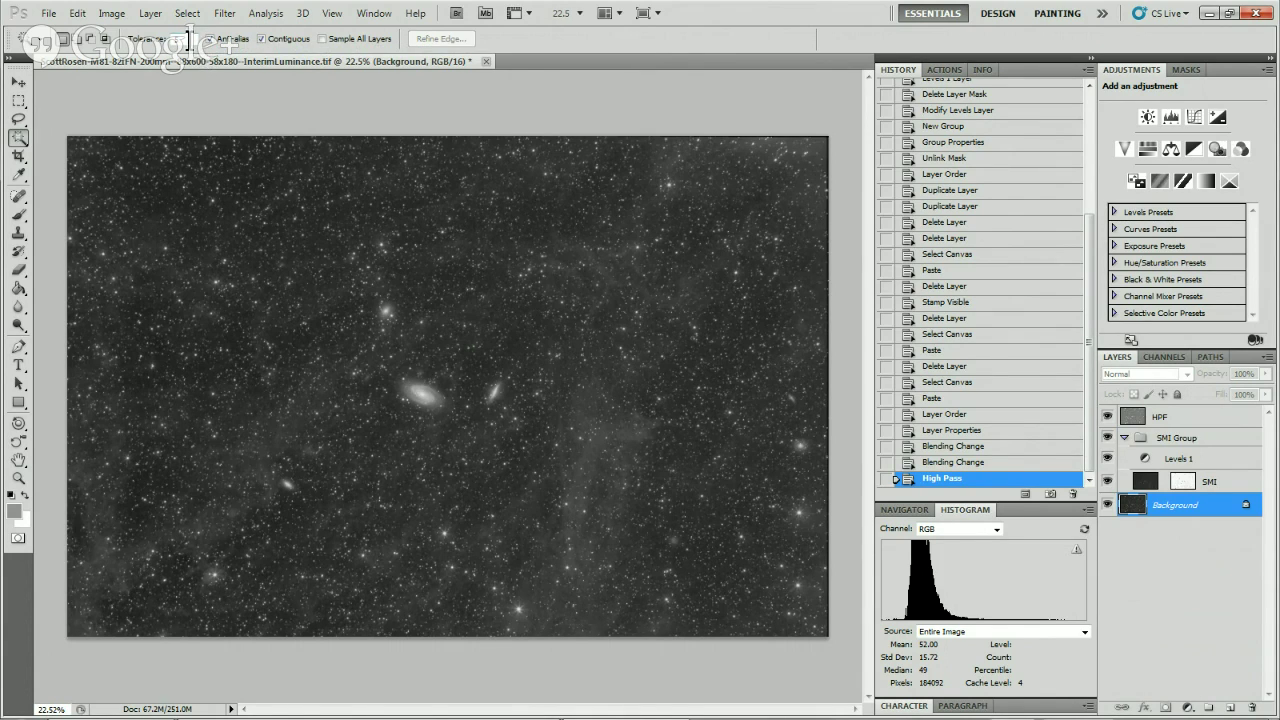
Magic Wand-click the upper-left sky, then add three more areas across the image.
left_click(161, 194)
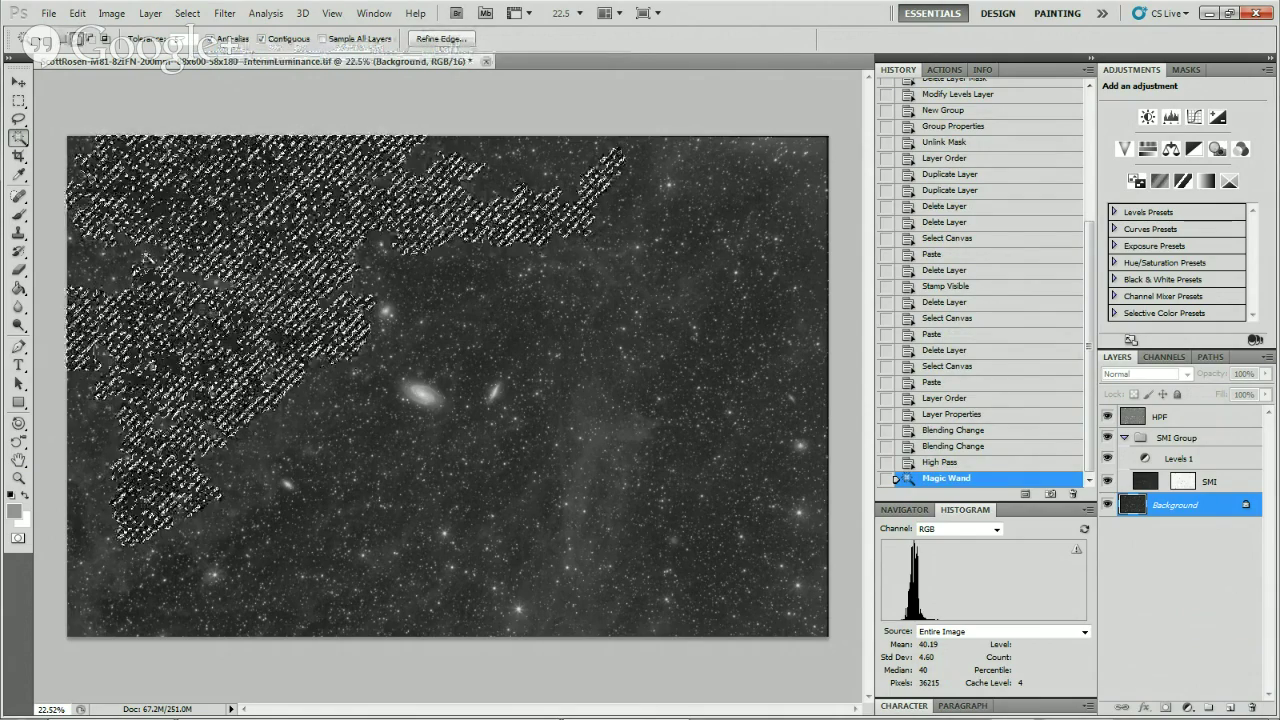
left_click(450, 470)
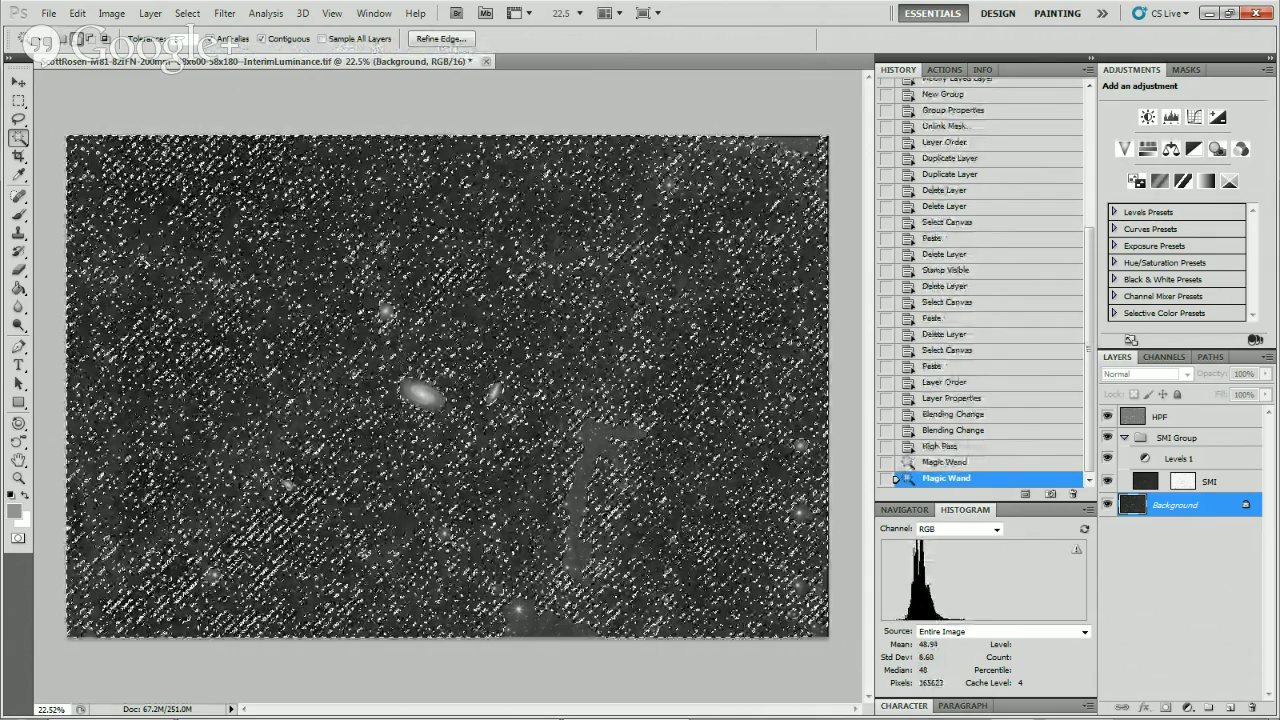
left_click(528, 612)
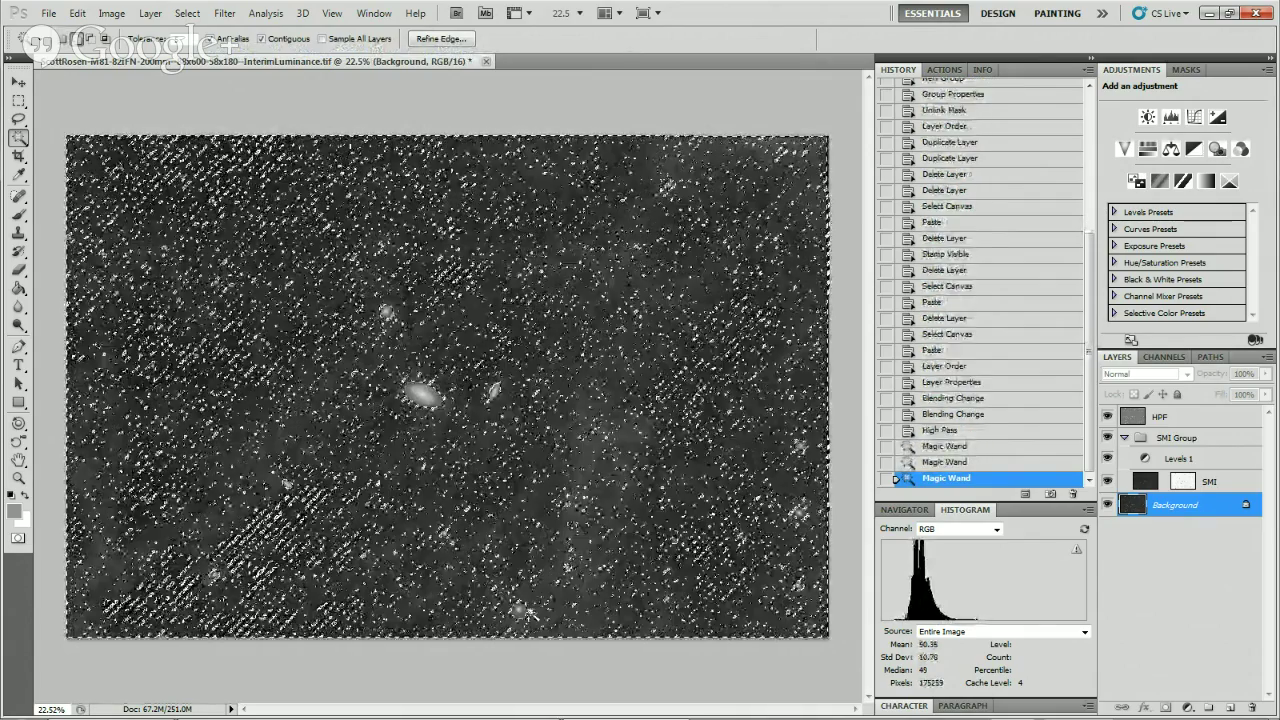
left_click(580, 500)
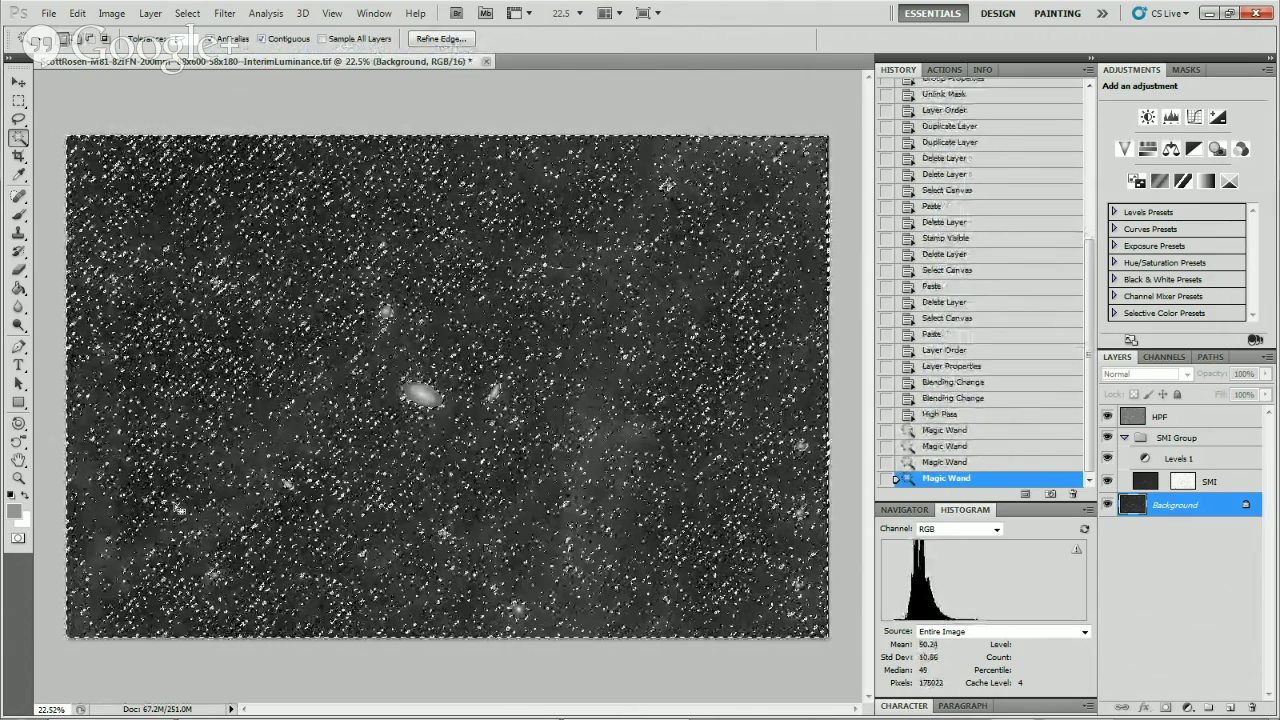
left_click(18, 478)
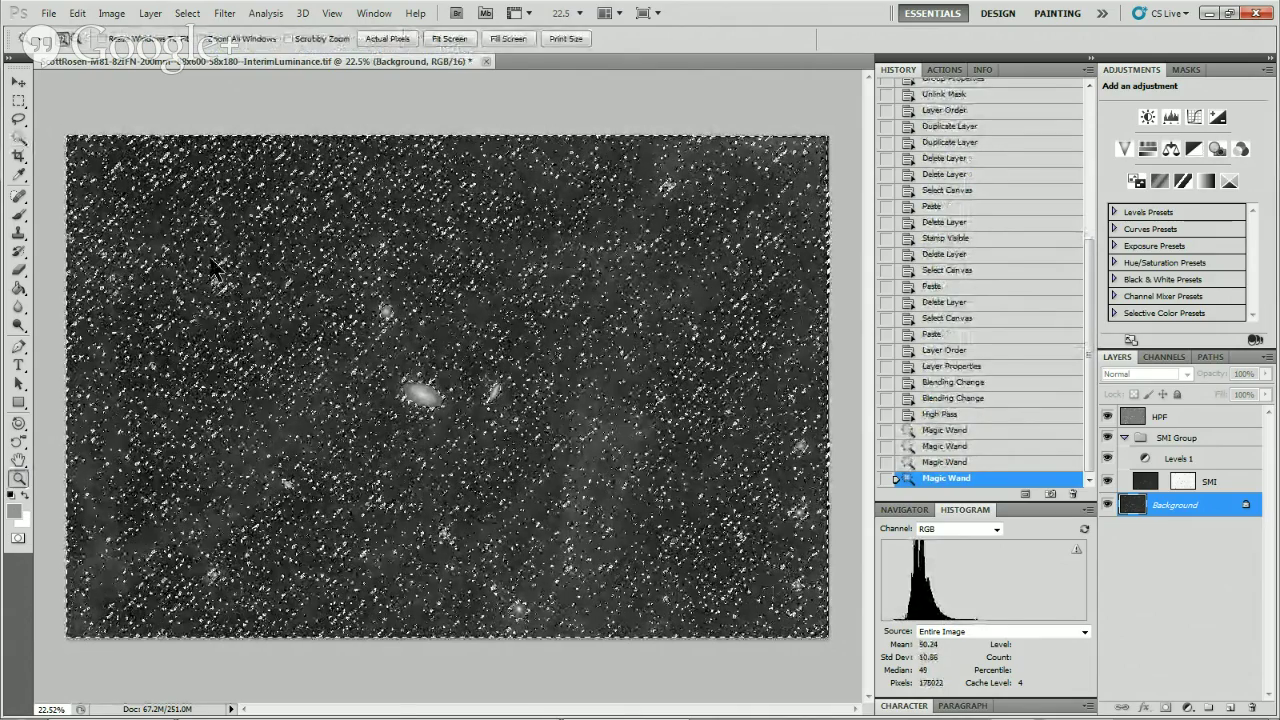
Zoom in and add the bright star to the Magic Wand selection.
left_click_drag(275, 332, 370, 612)
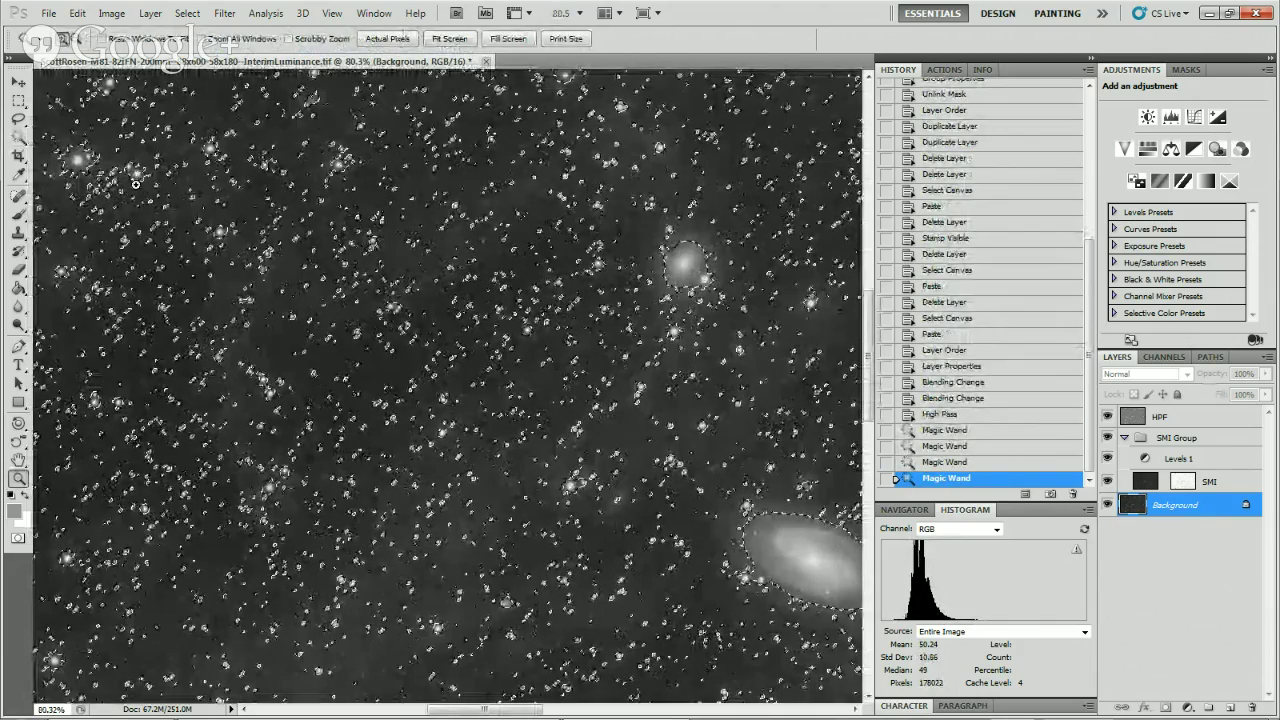
left_click(18, 137)
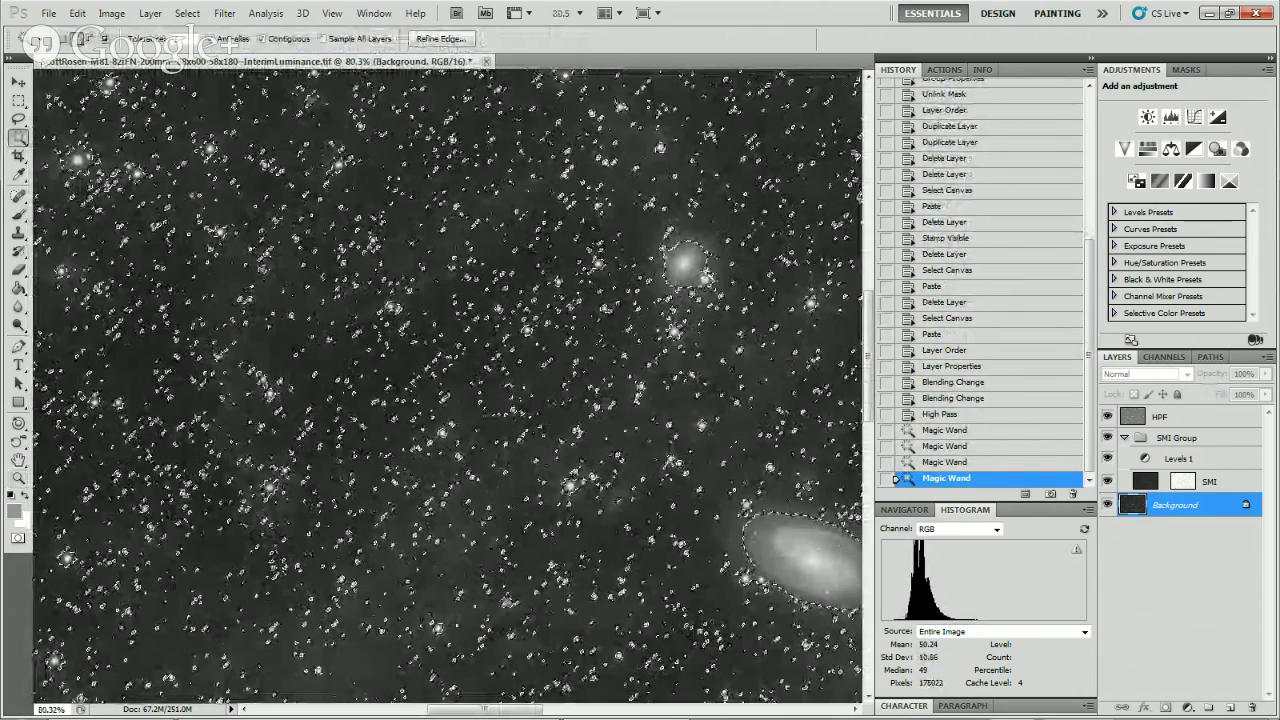
left_click(690, 265)
left_click(686, 263)
left_click(683, 262)
left_click(683, 262)
left_click(682, 263)
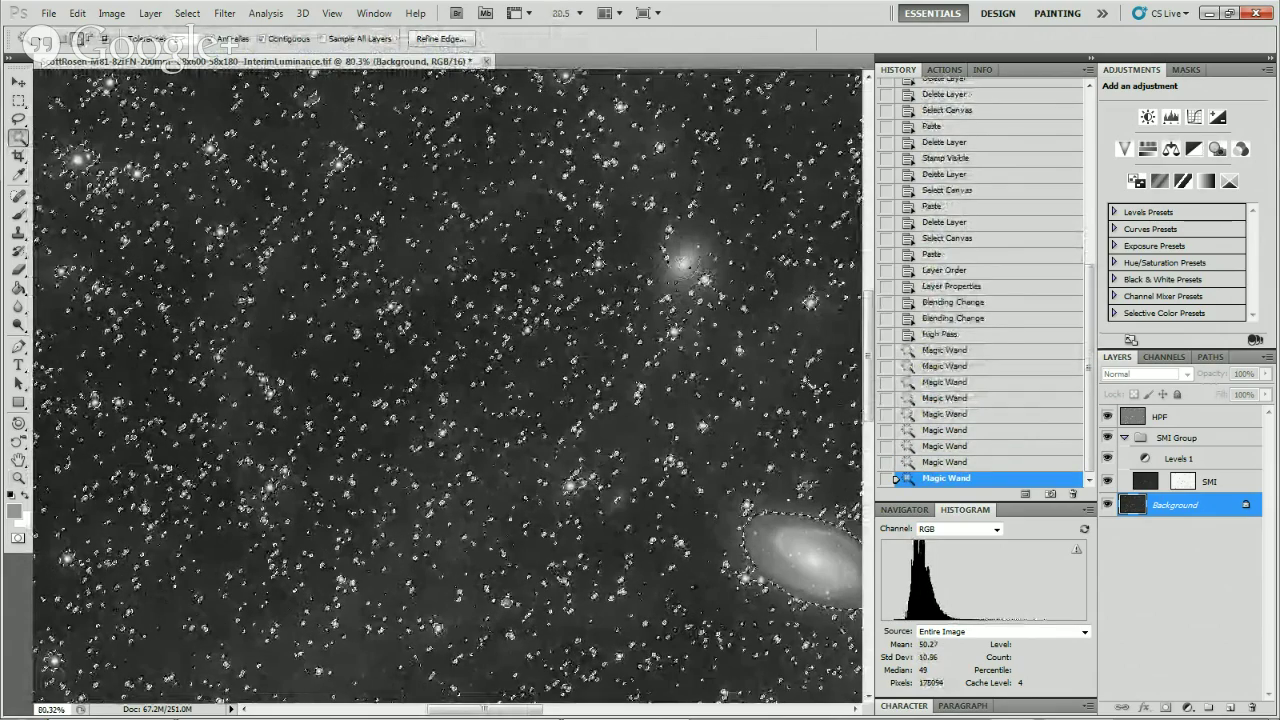
Grow the selection around the galaxy area with repeated Magic Wand additions.
left_click(805, 550)
left_click(808, 553)
left_click(810, 556)
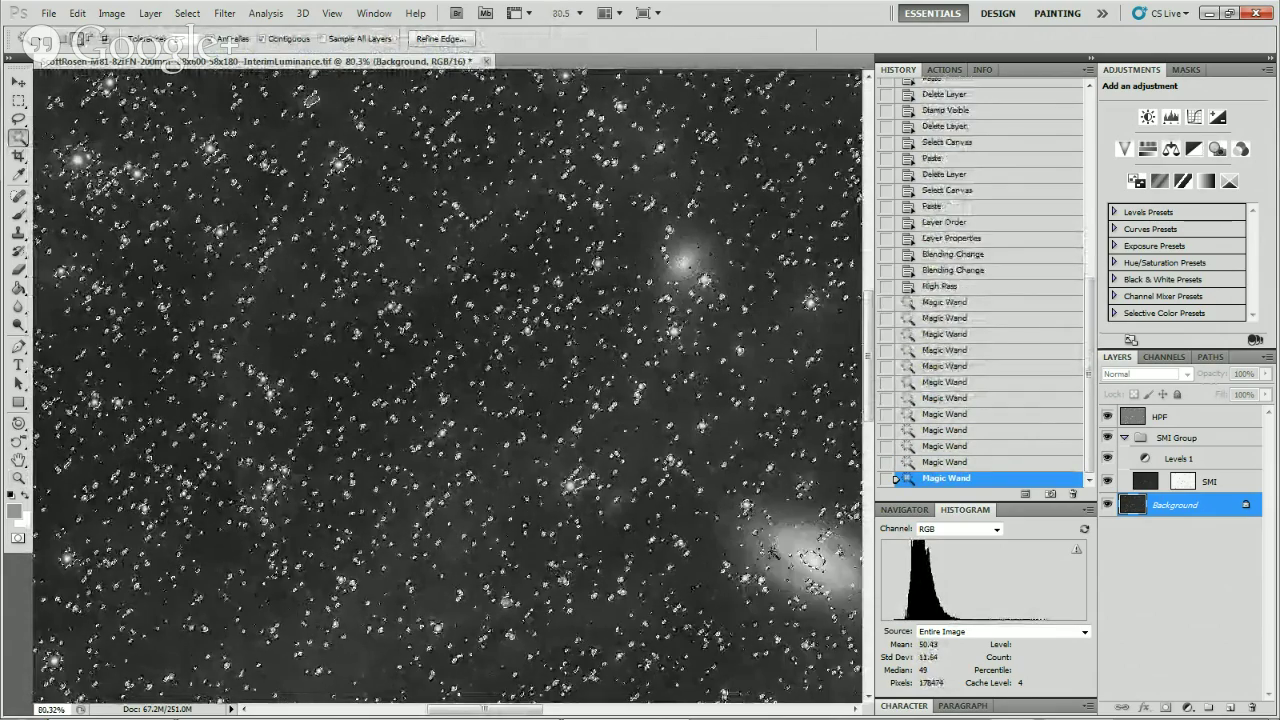
left_click(810, 556)
left_click(811, 557)
left_click(812, 558)
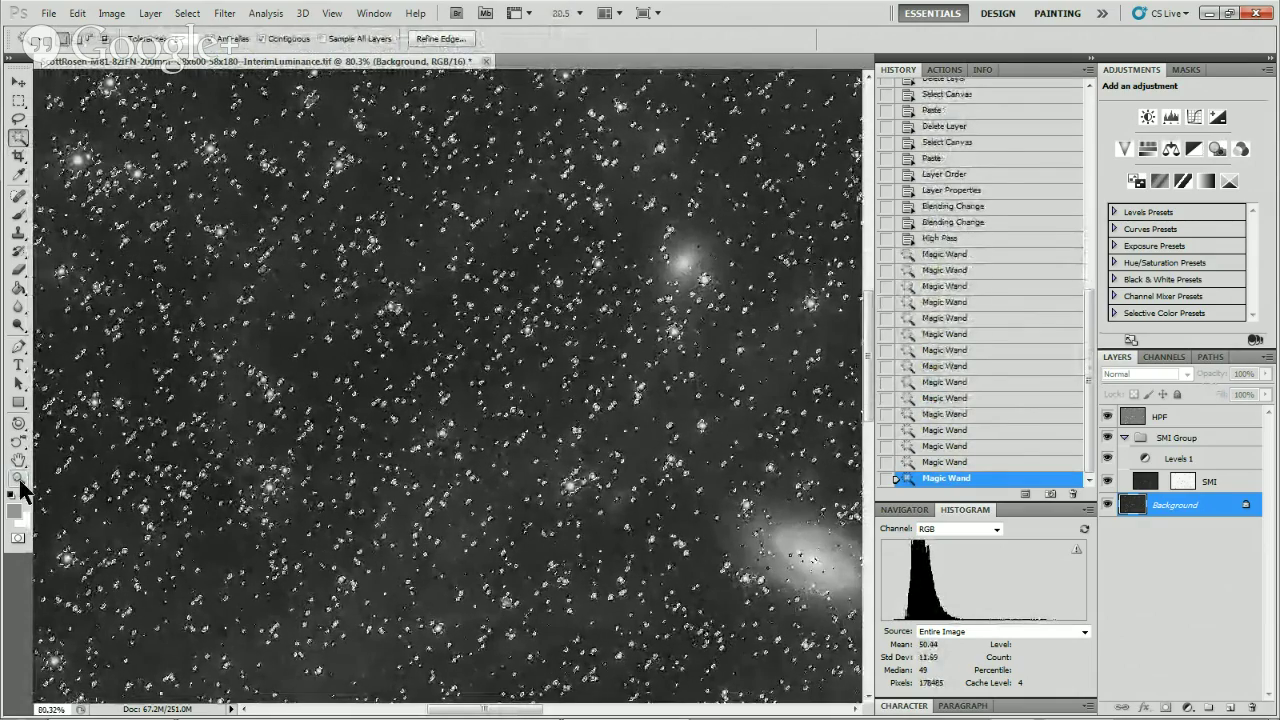
Zoom in to check the star outlines, fit the image on screen, and deselect.
left_click(18, 478)
left_click_drag(409, 491, 478, 389)
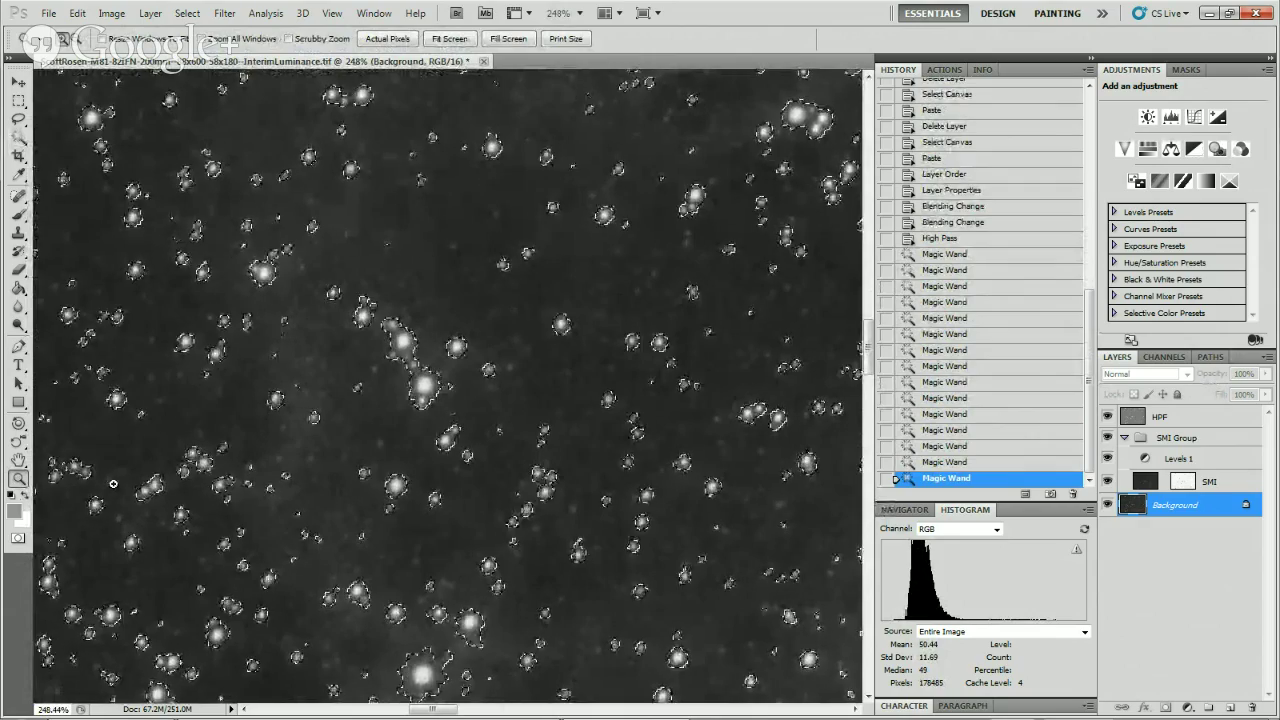
double_click(18, 460)
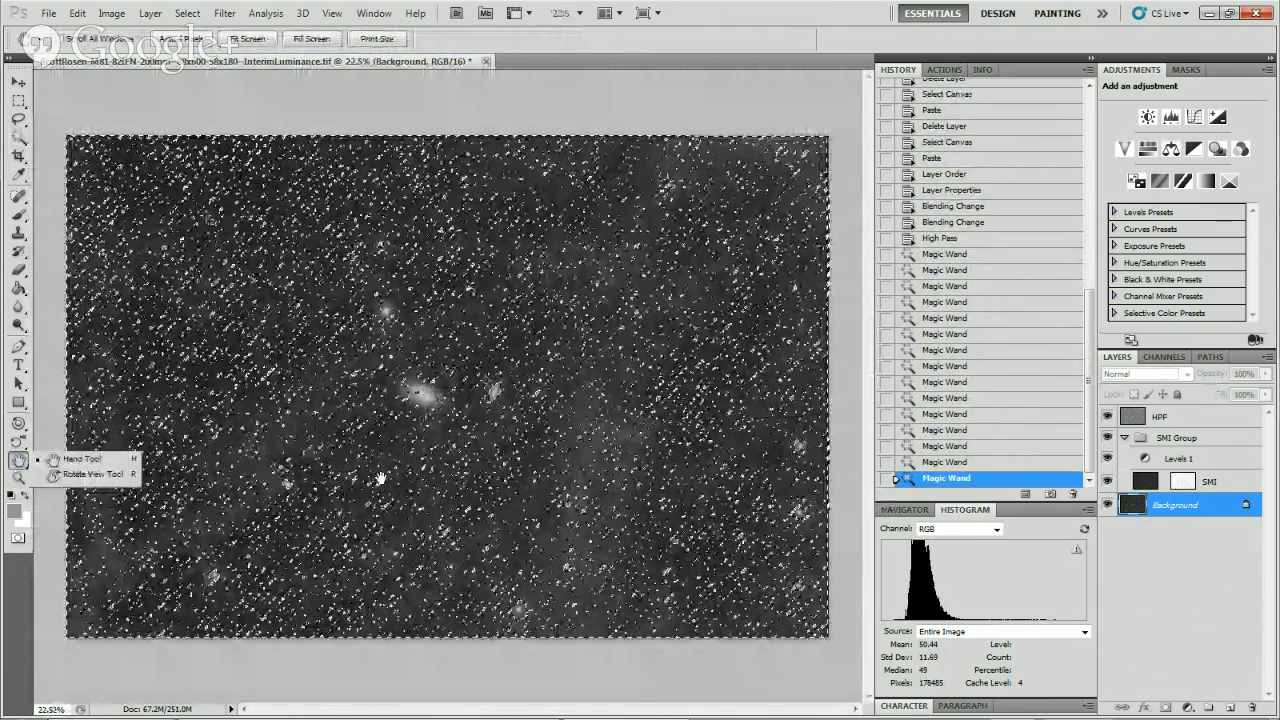
key("ctrl+d")
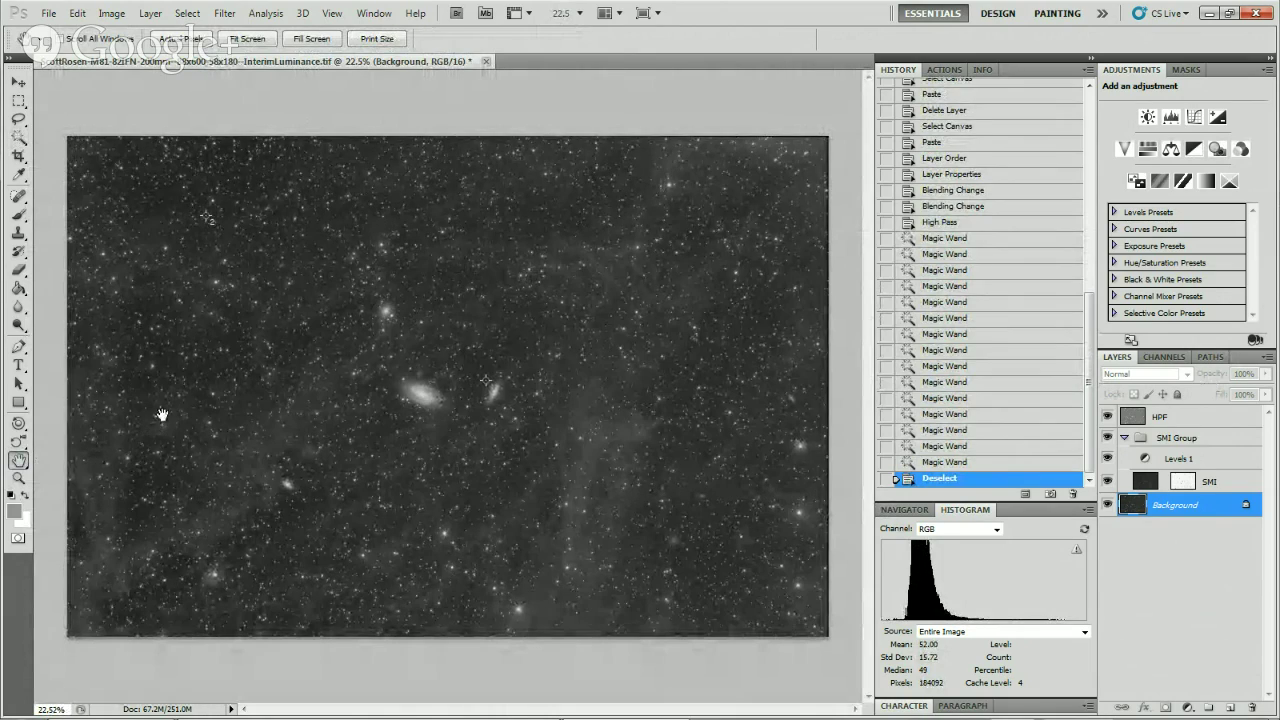
Restore the star selection, save it as a channel named 'Stars', then deselect.
key("ctrl+z")
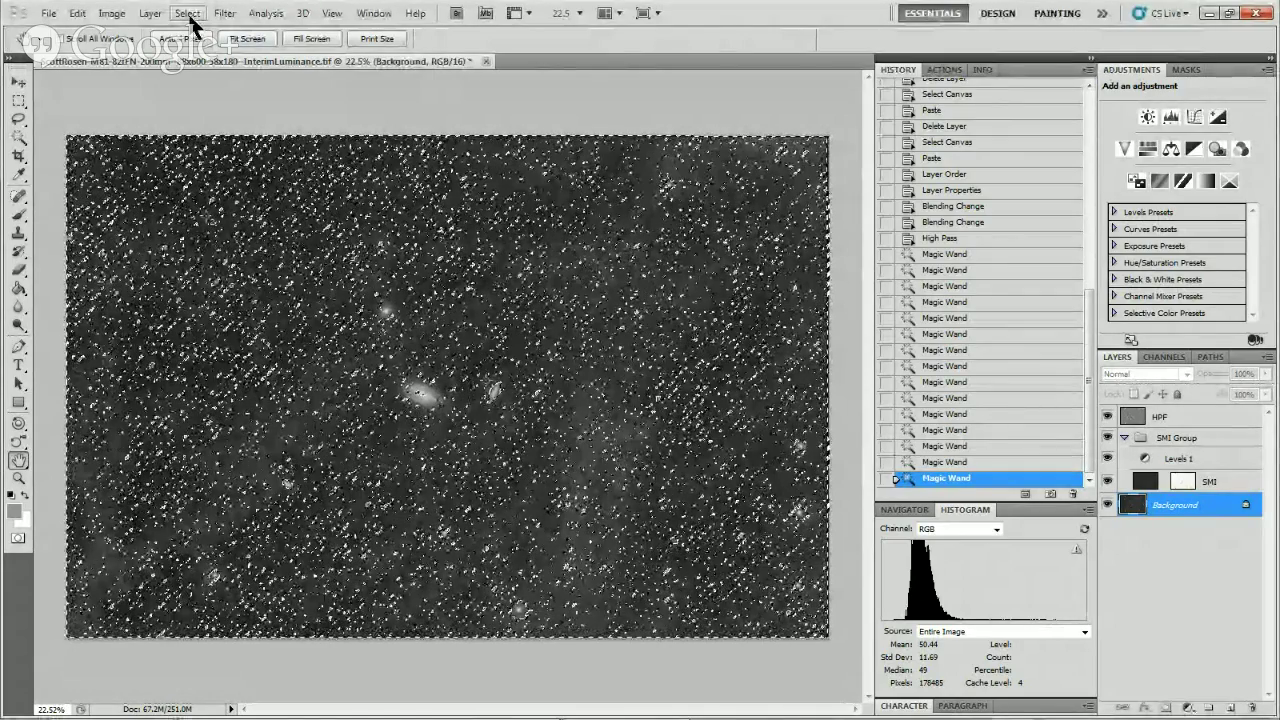
left_click(190, 16)
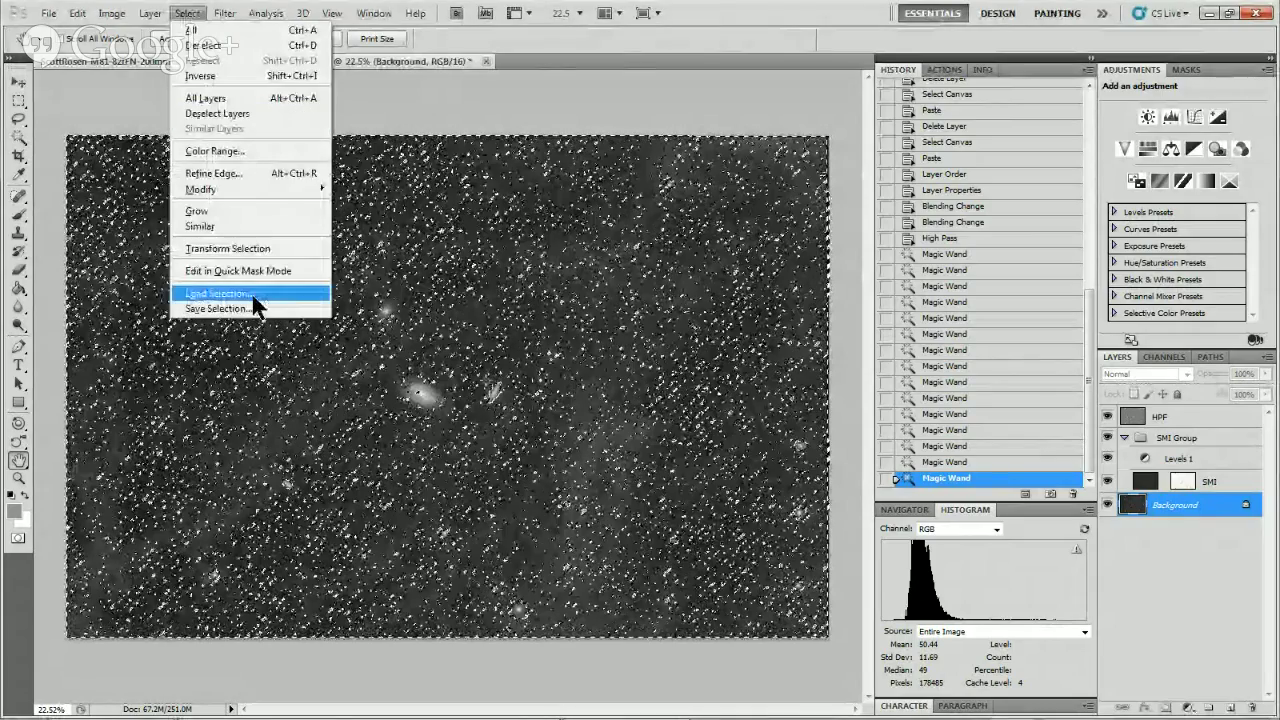
left_click(253, 308)
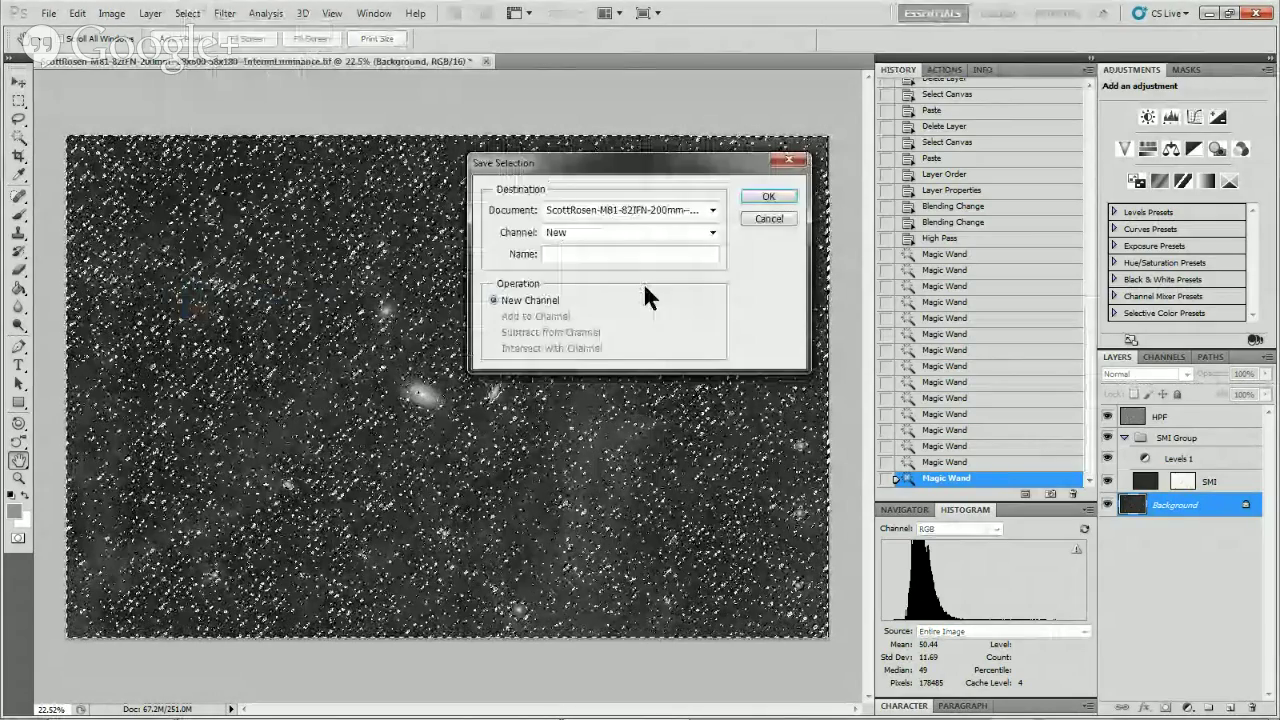
type("Stars")
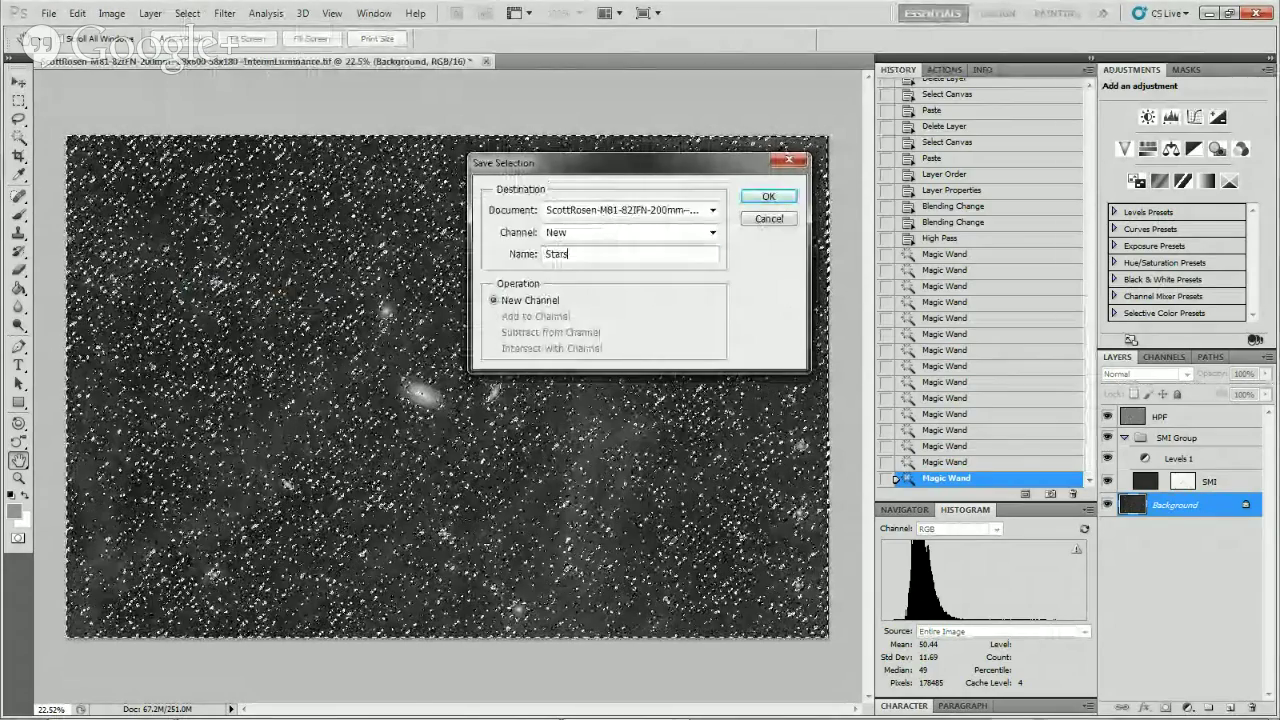
key("Return")
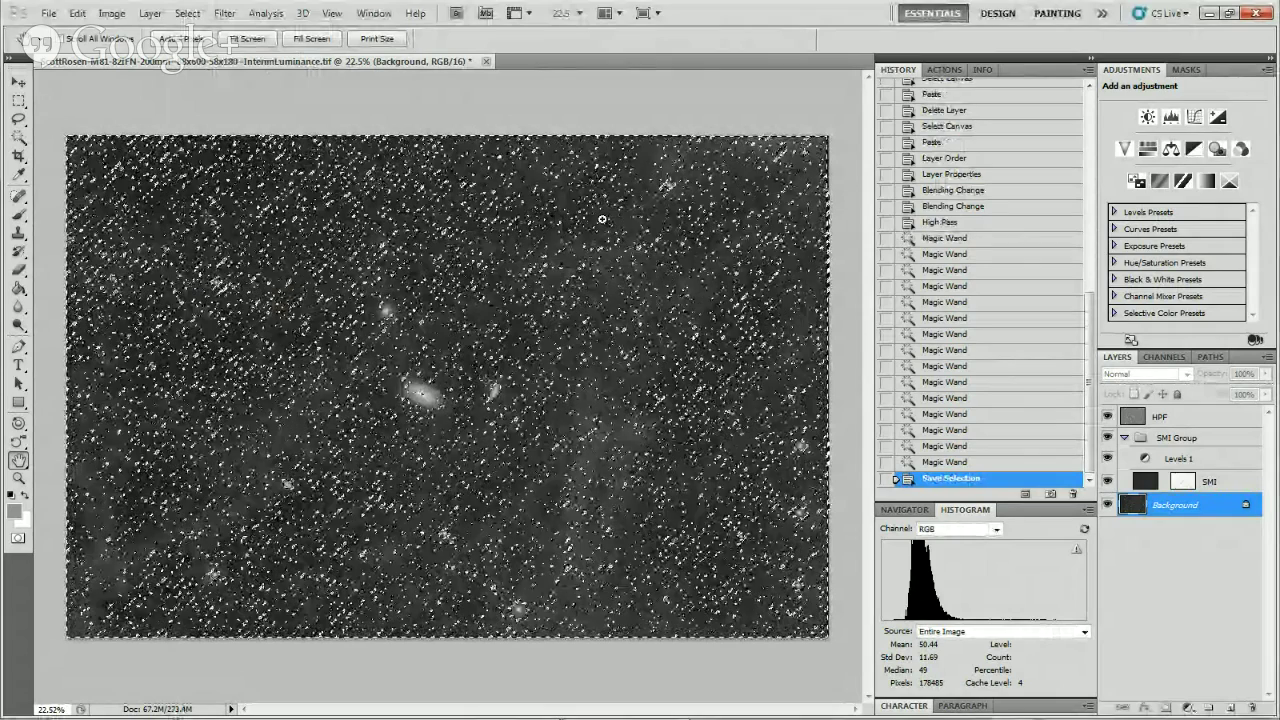
key("ctrl+d")
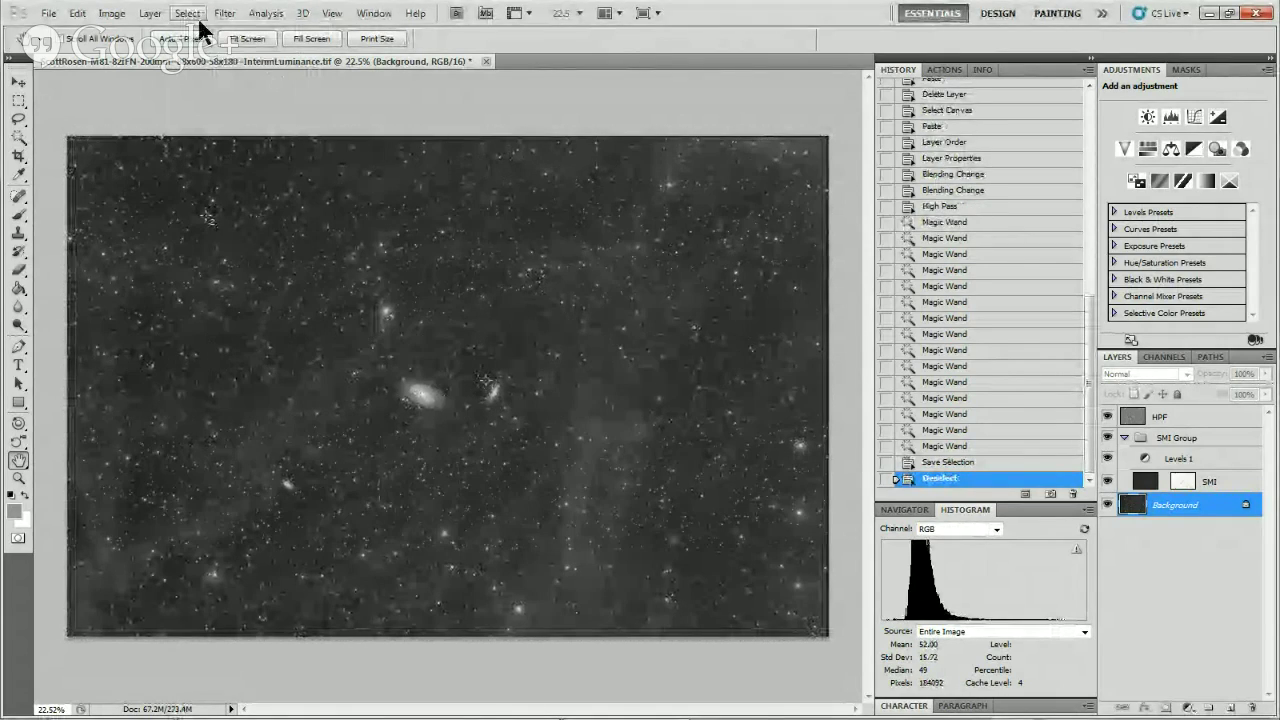
Load the Stars channel as a selection, then deselect it.
left_click(186, 15)
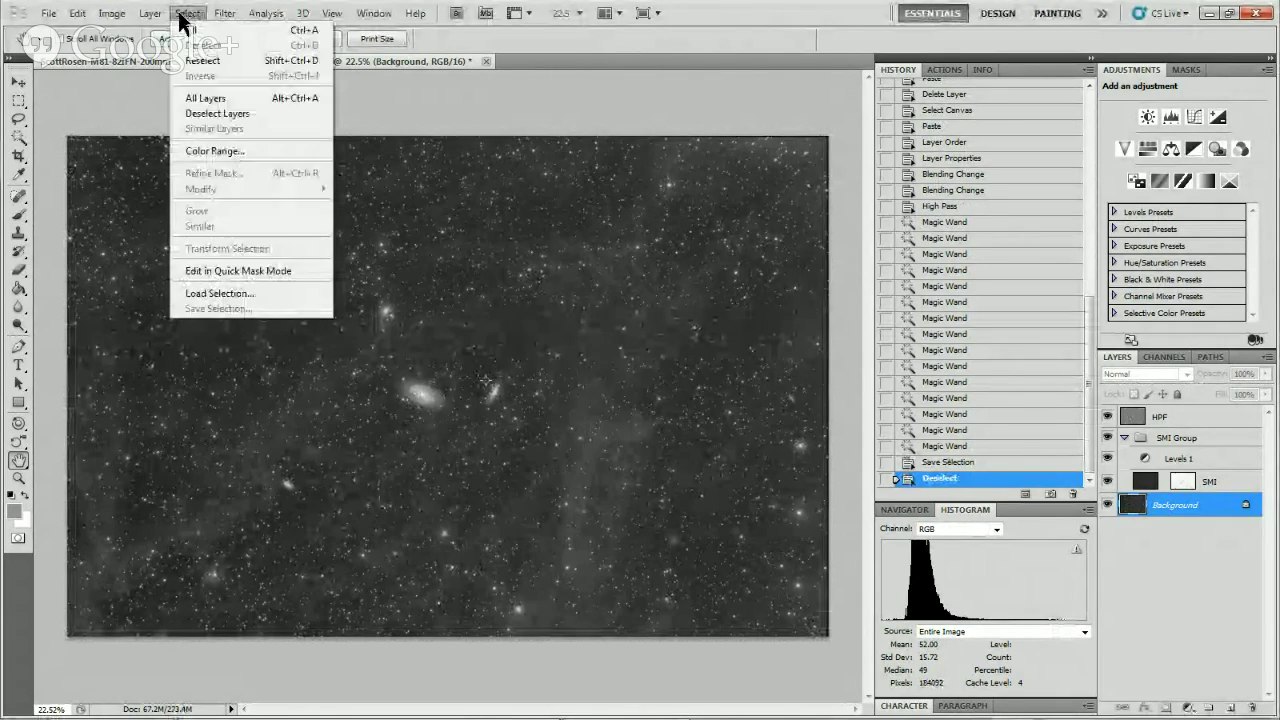
left_click(253, 296)
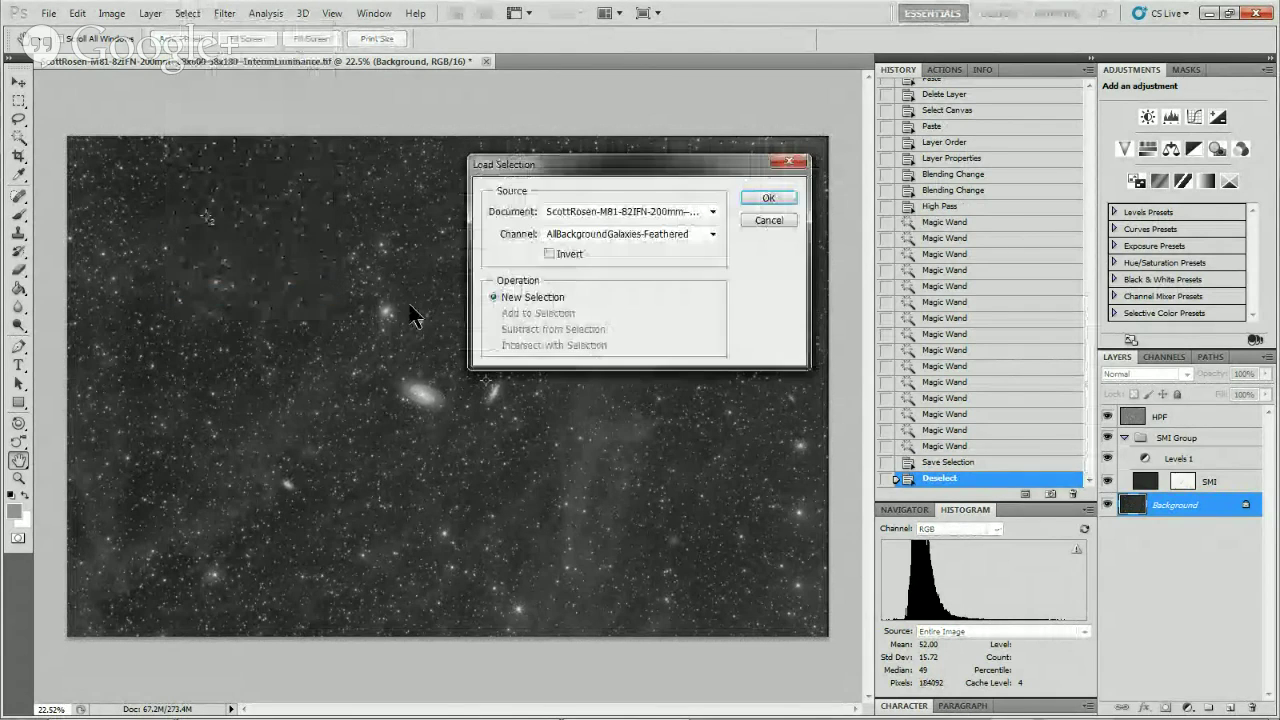
left_click(702, 237)
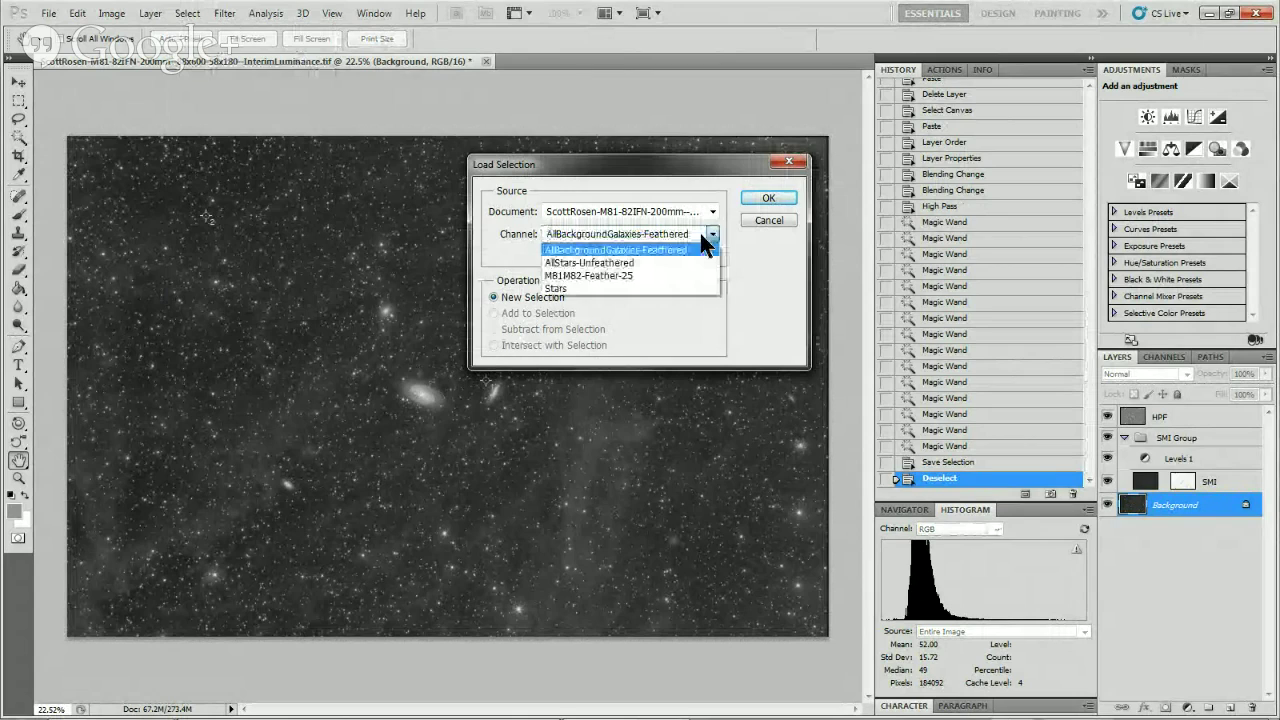
left_click(578, 289)
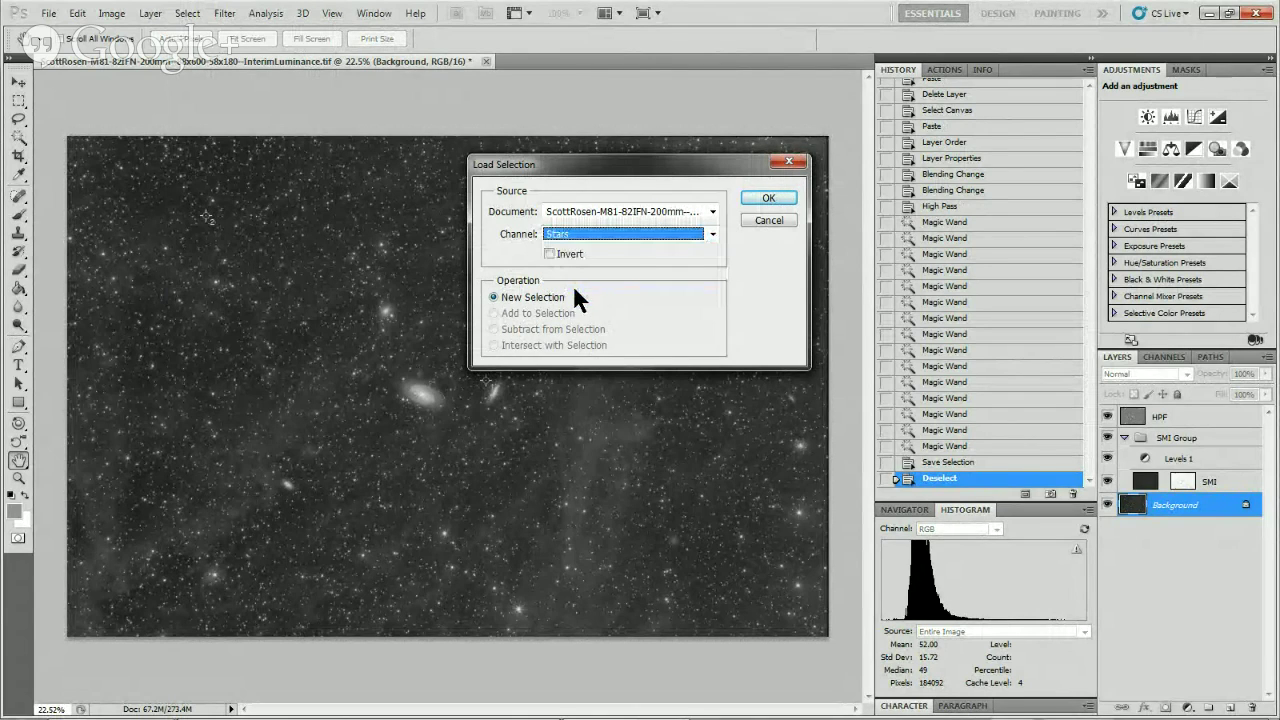
left_click(771, 201)
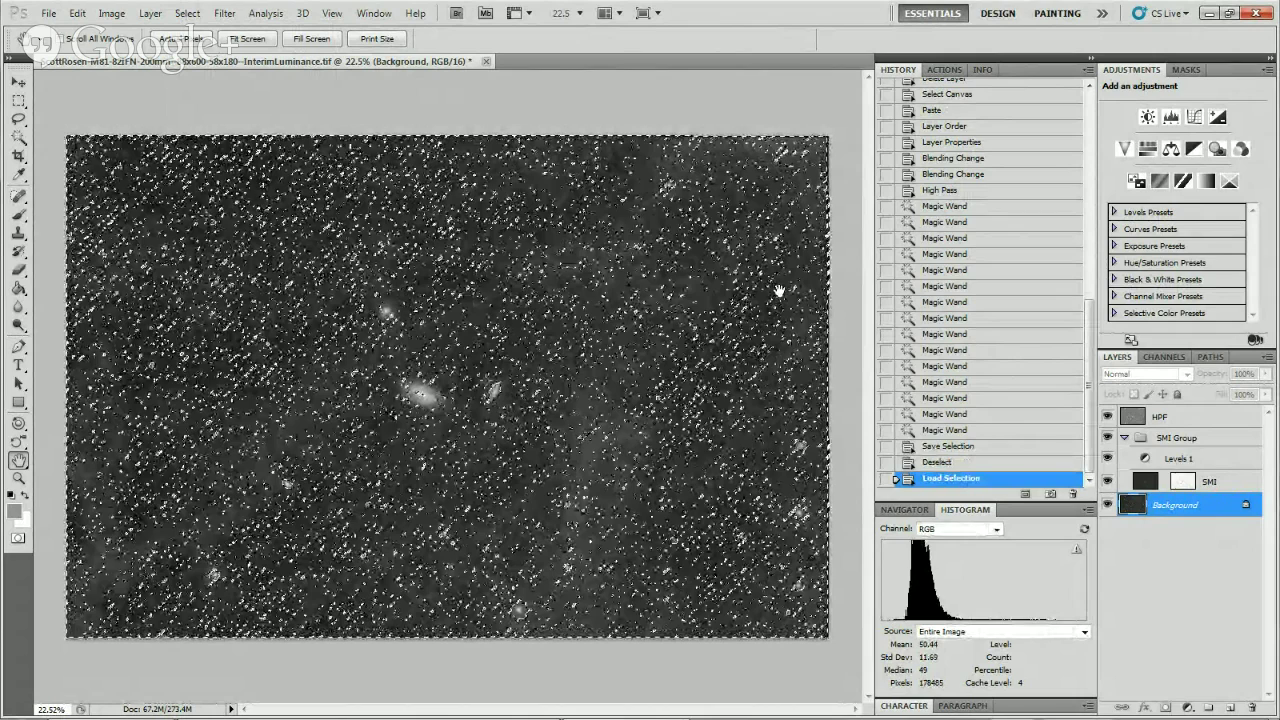
key("ctrl+d")
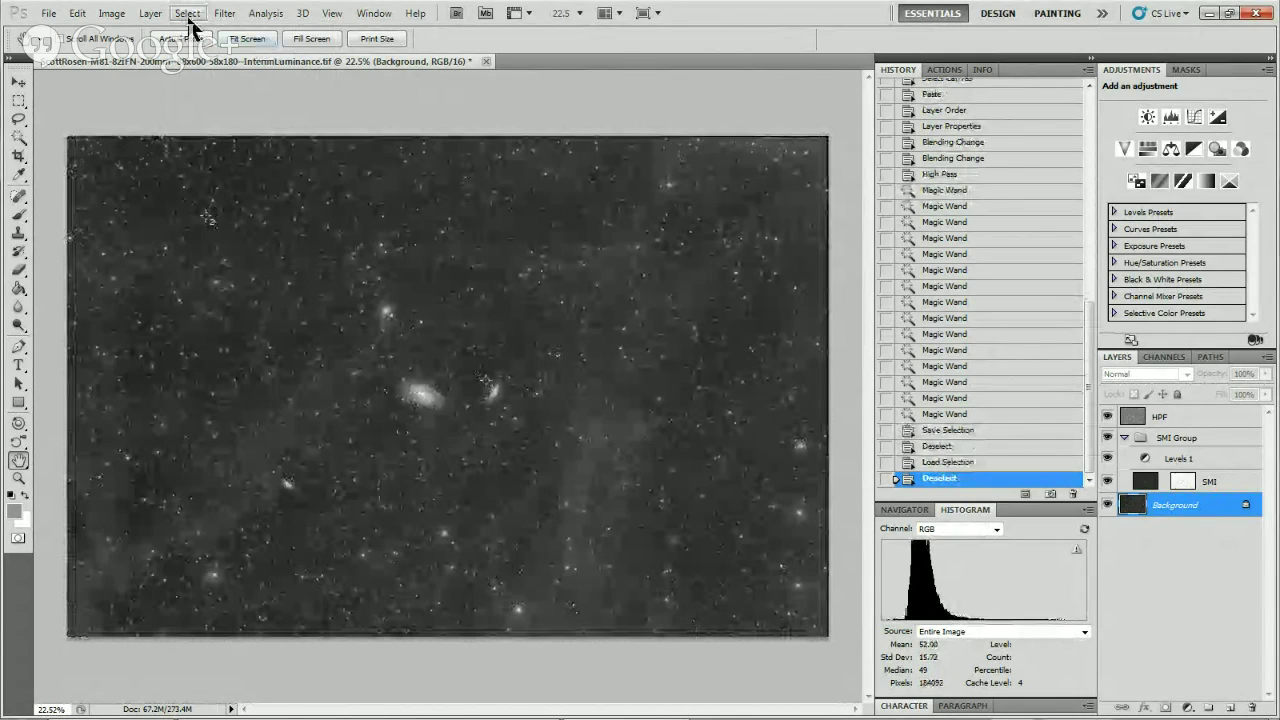
Load the AllStars-Unfeathered channel as the selection.
left_click(188, 14)
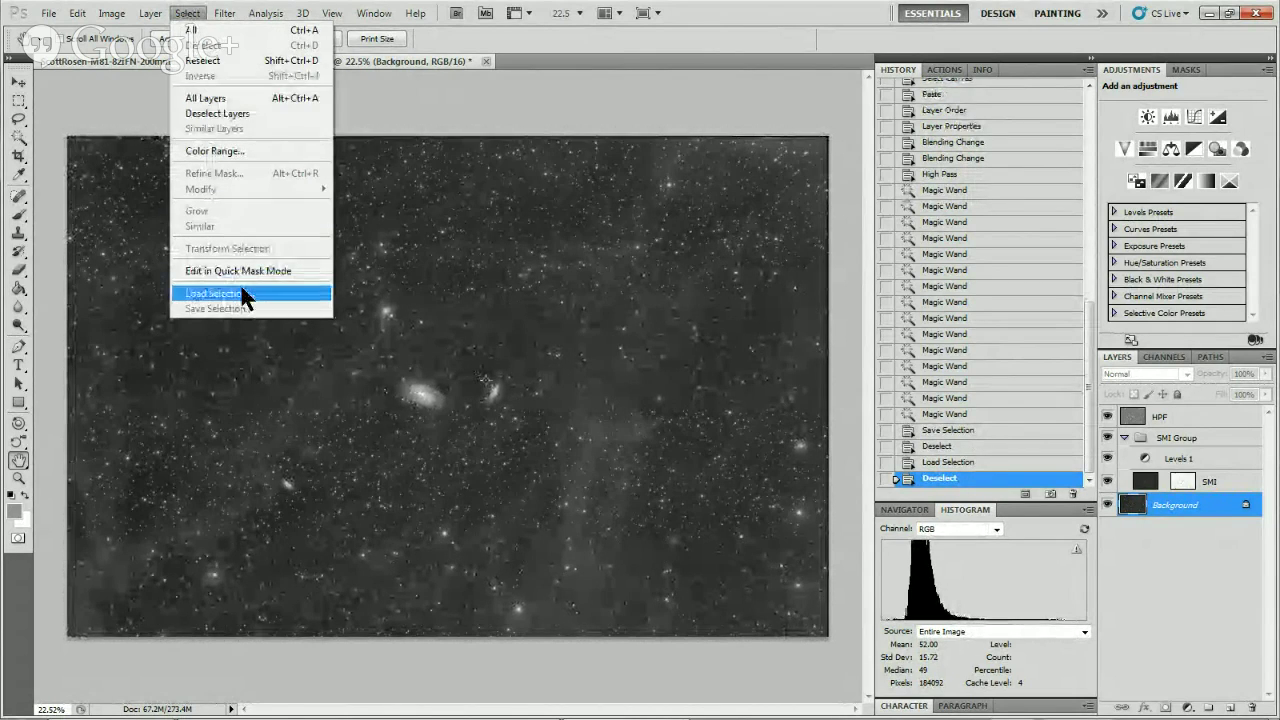
left_click(243, 294)
left_click(632, 236)
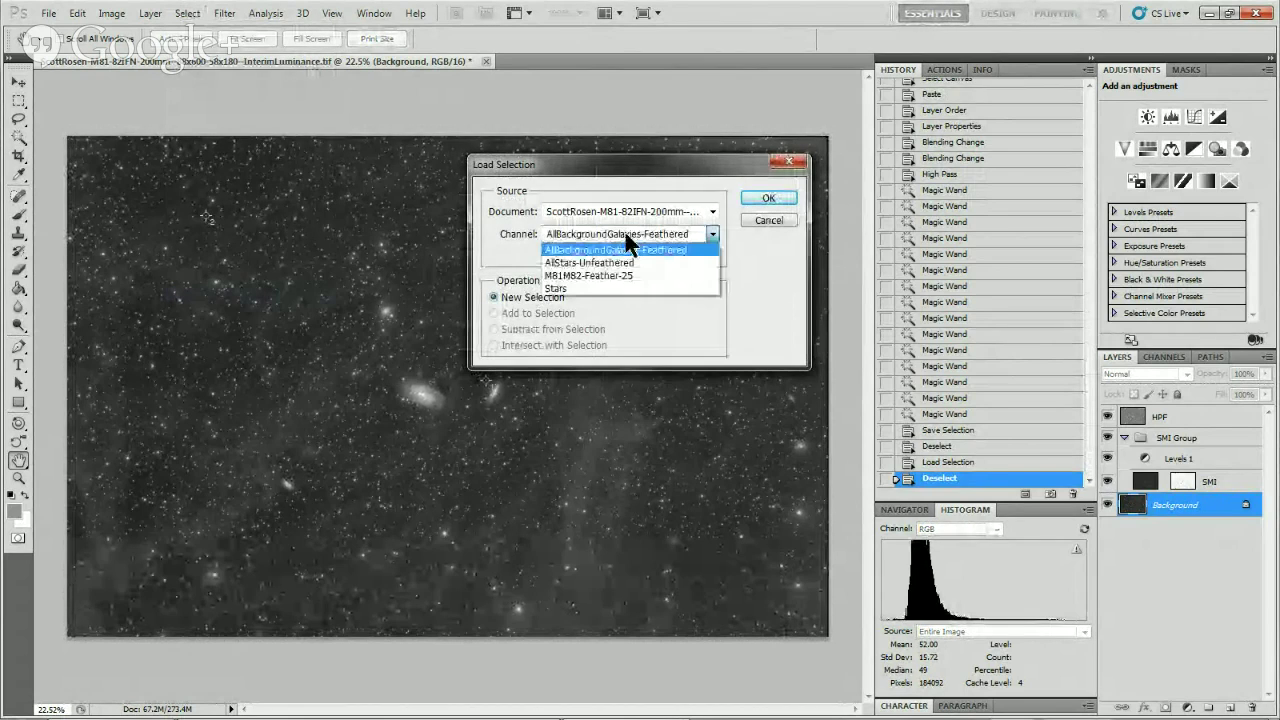
left_click(560, 264)
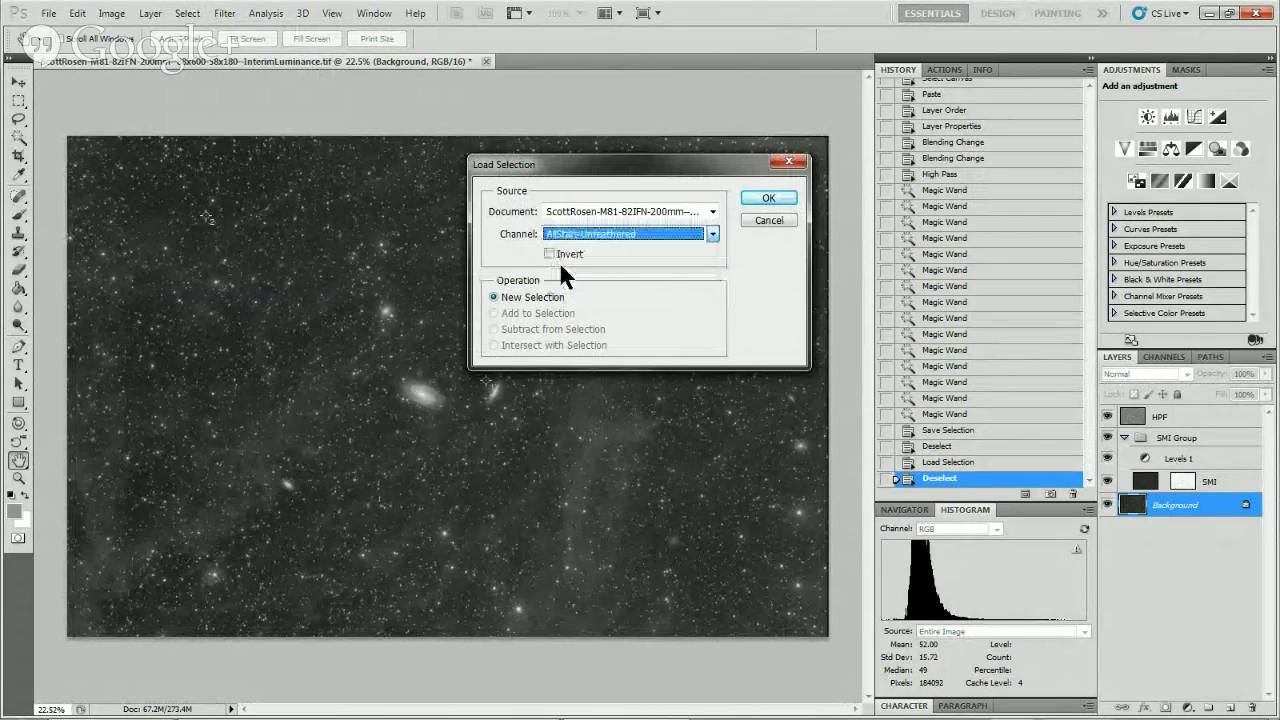
left_click(768, 198)
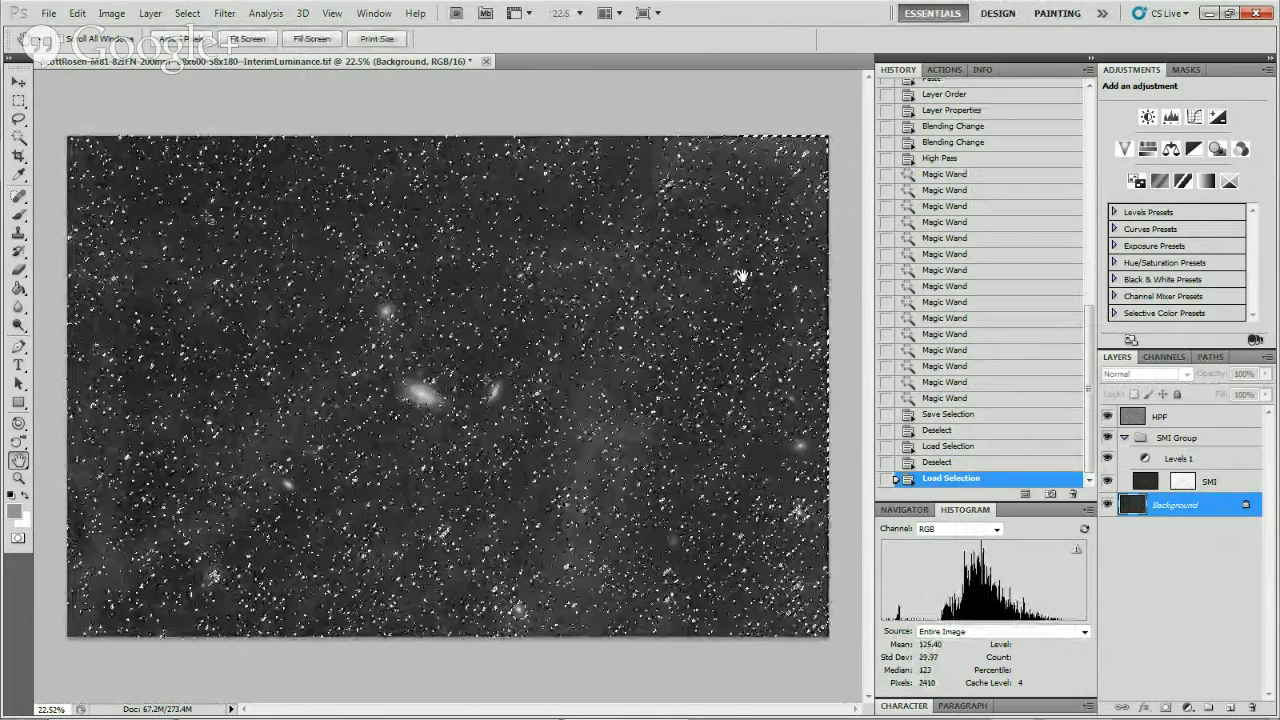
Zoom to 1200% on the stars and toggle the HPF layer on and off, leaving it hidden.
key("z")
left_click_drag(422, 395, 539, 409)
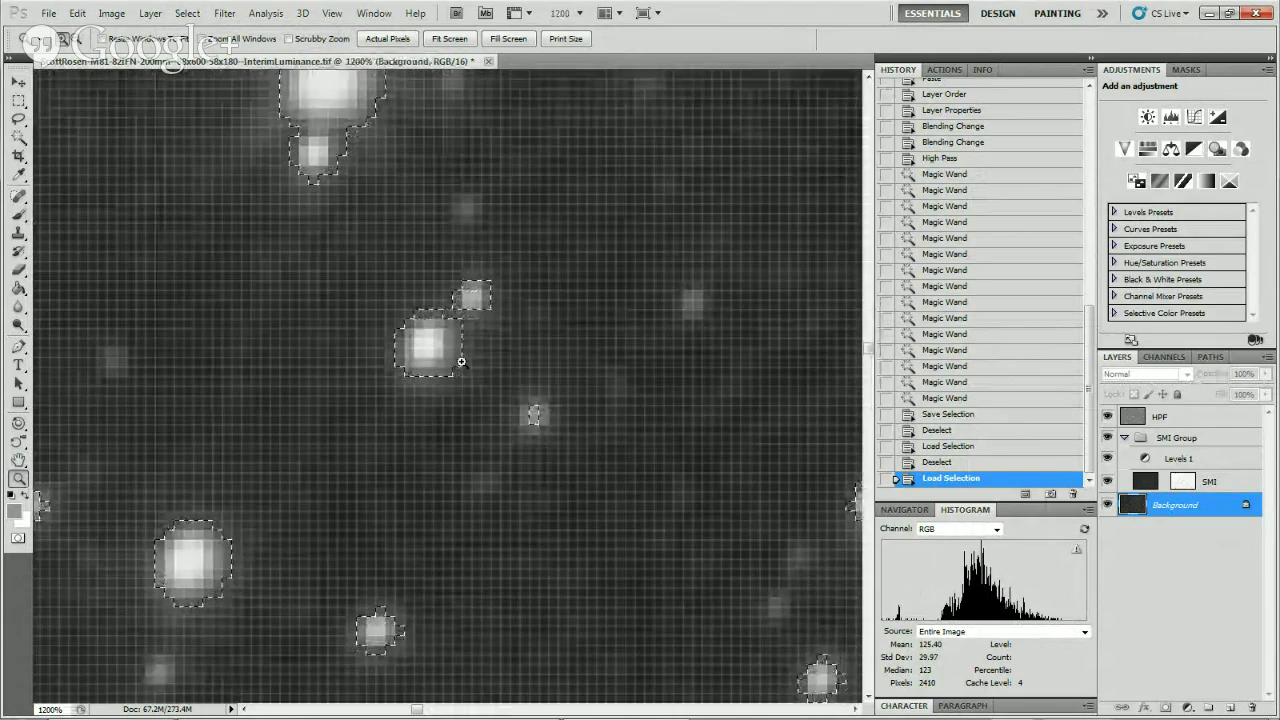
left_click(1107, 416)
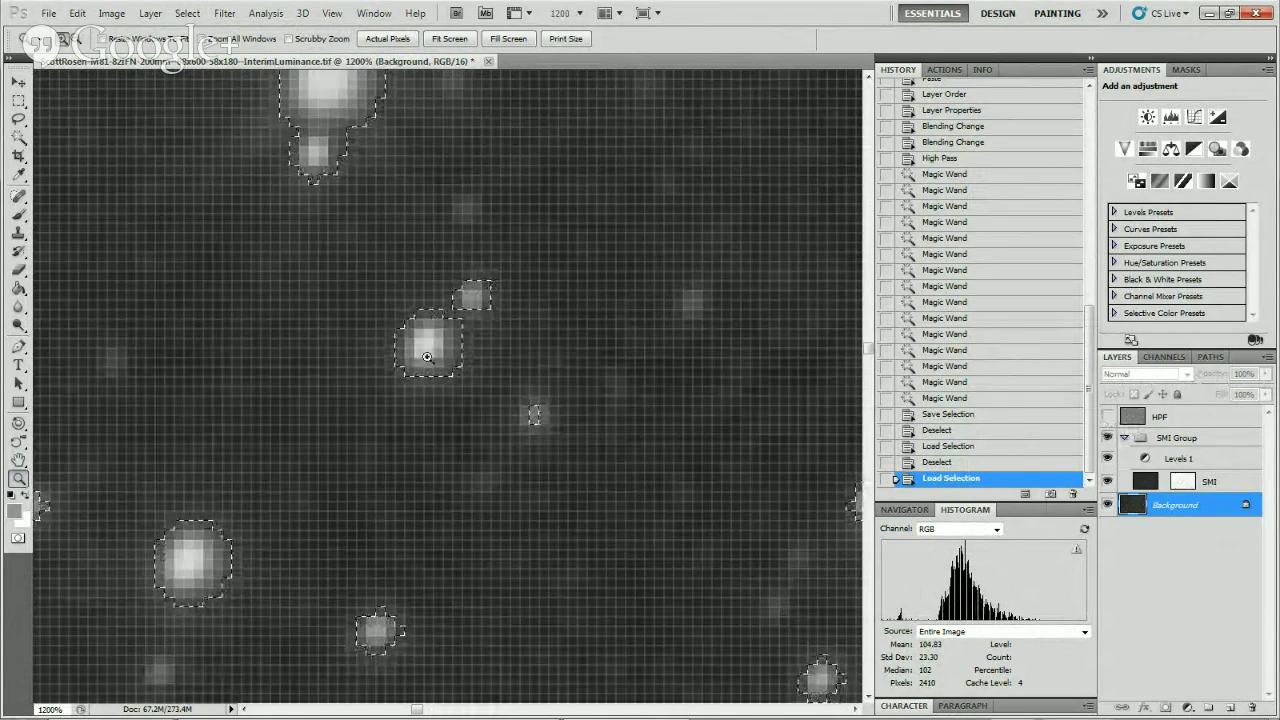
left_click(1107, 416)
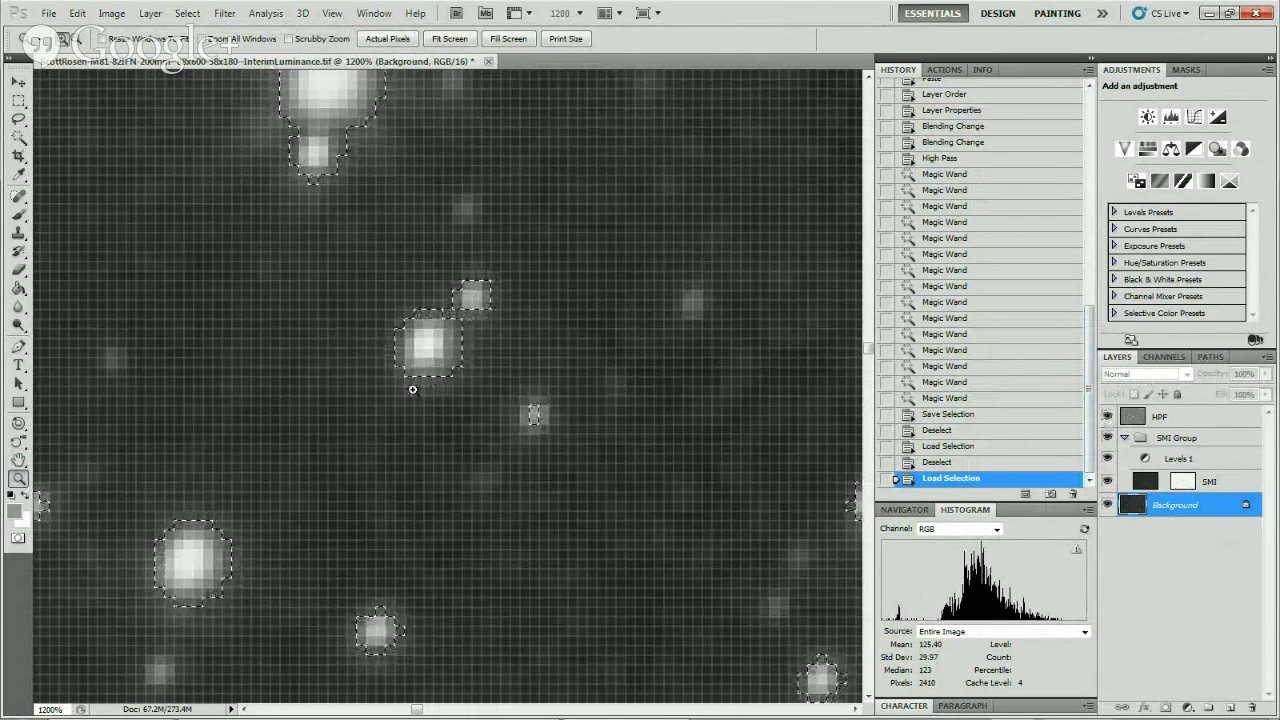
left_click(1107, 417)
left_click(1107, 417)
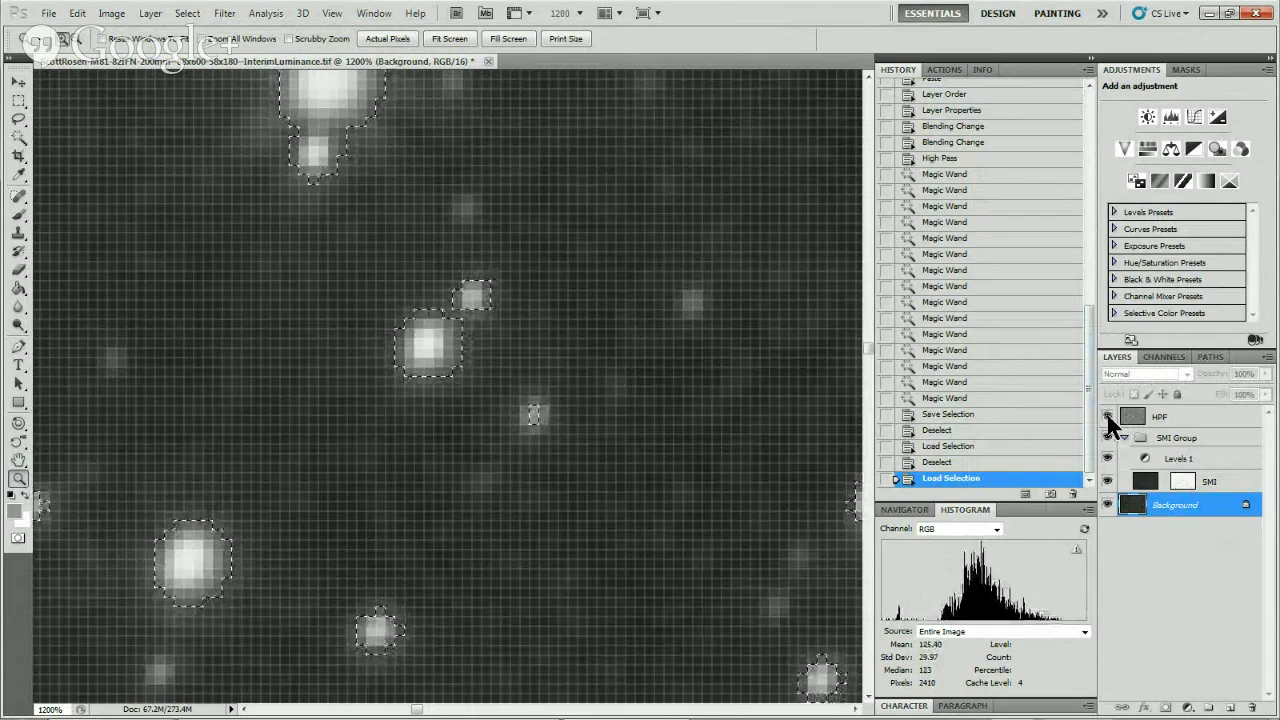
left_click(1107, 417)
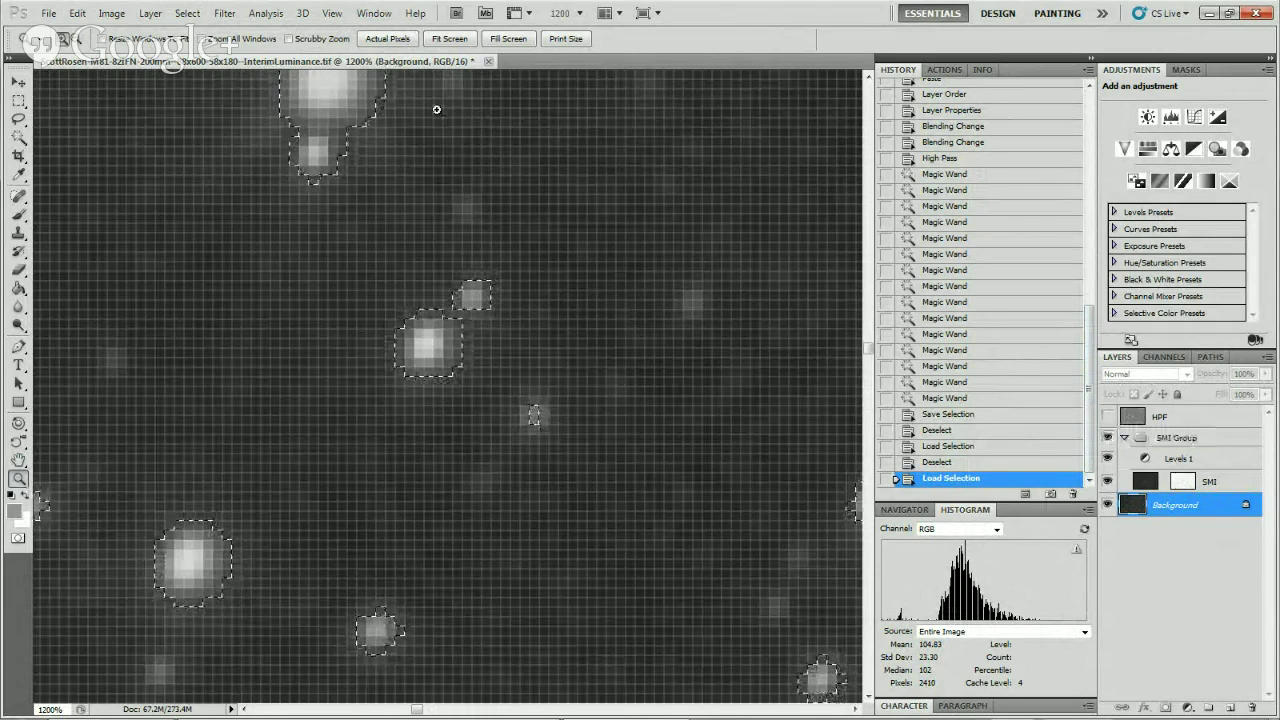
Expand the star selection by 2 pixels.
left_click(187, 13)
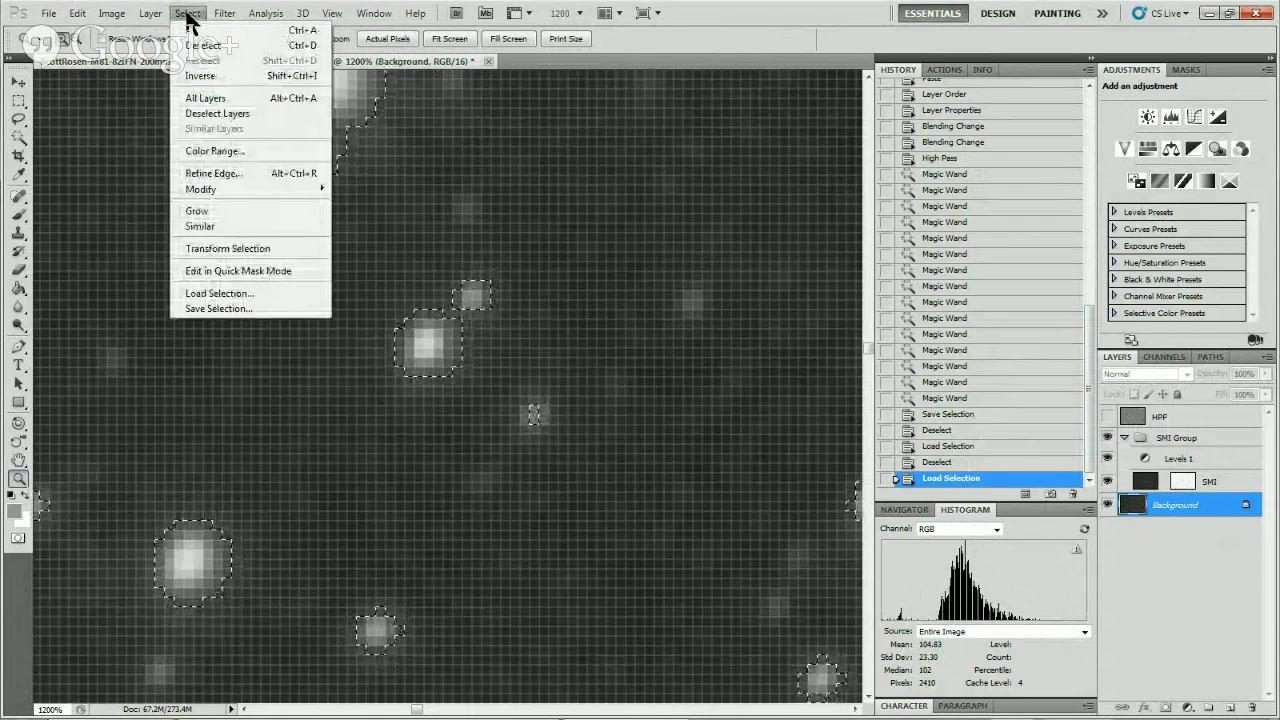
mouse_move(295, 190)
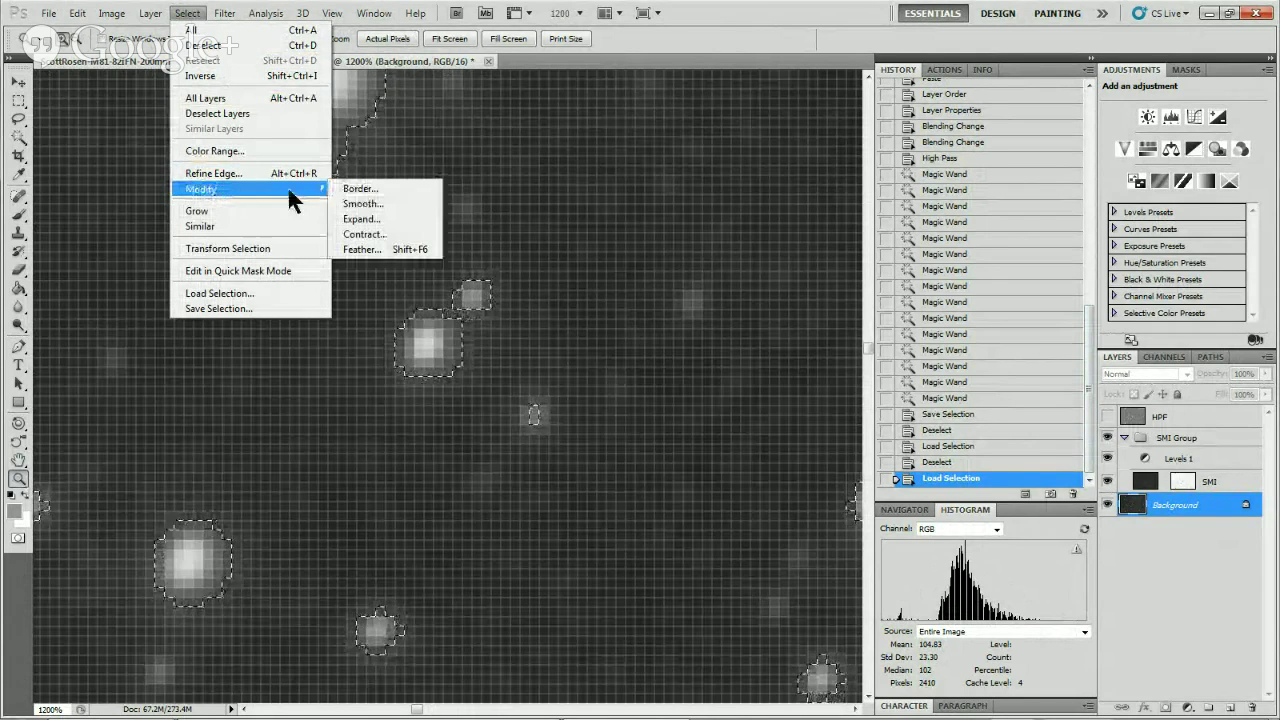
left_click(390, 220)
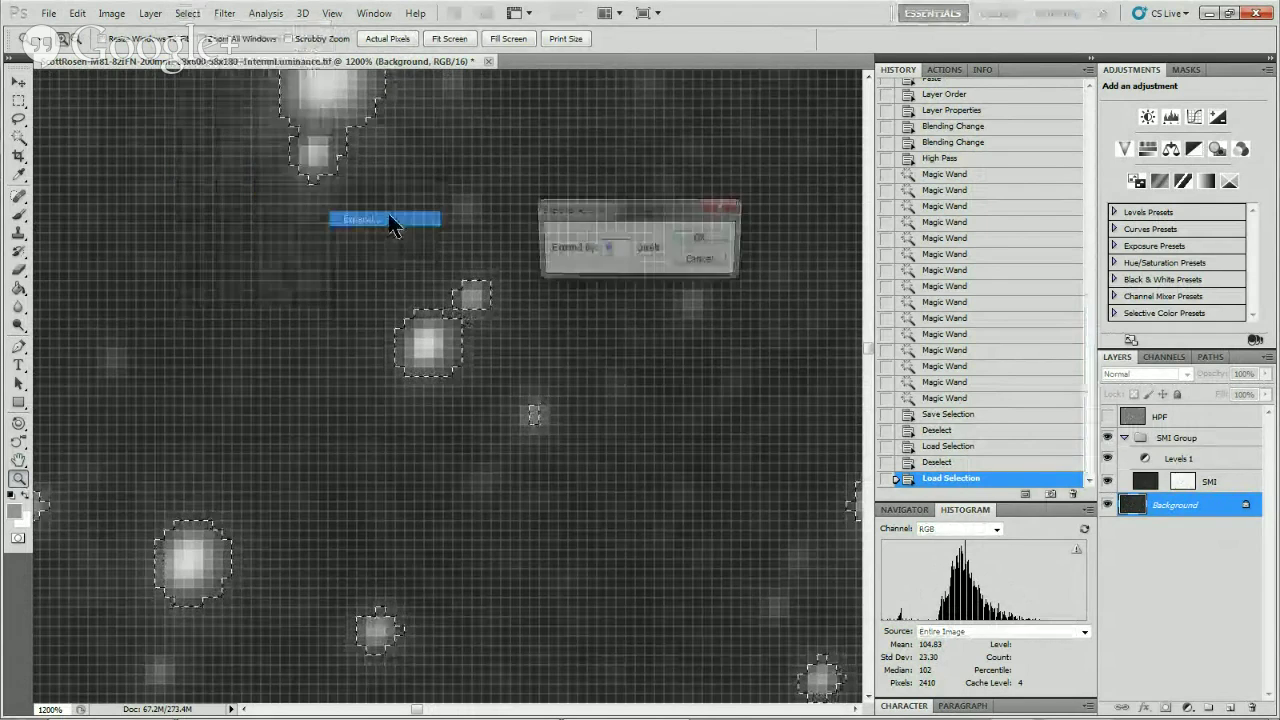
left_click(703, 239)
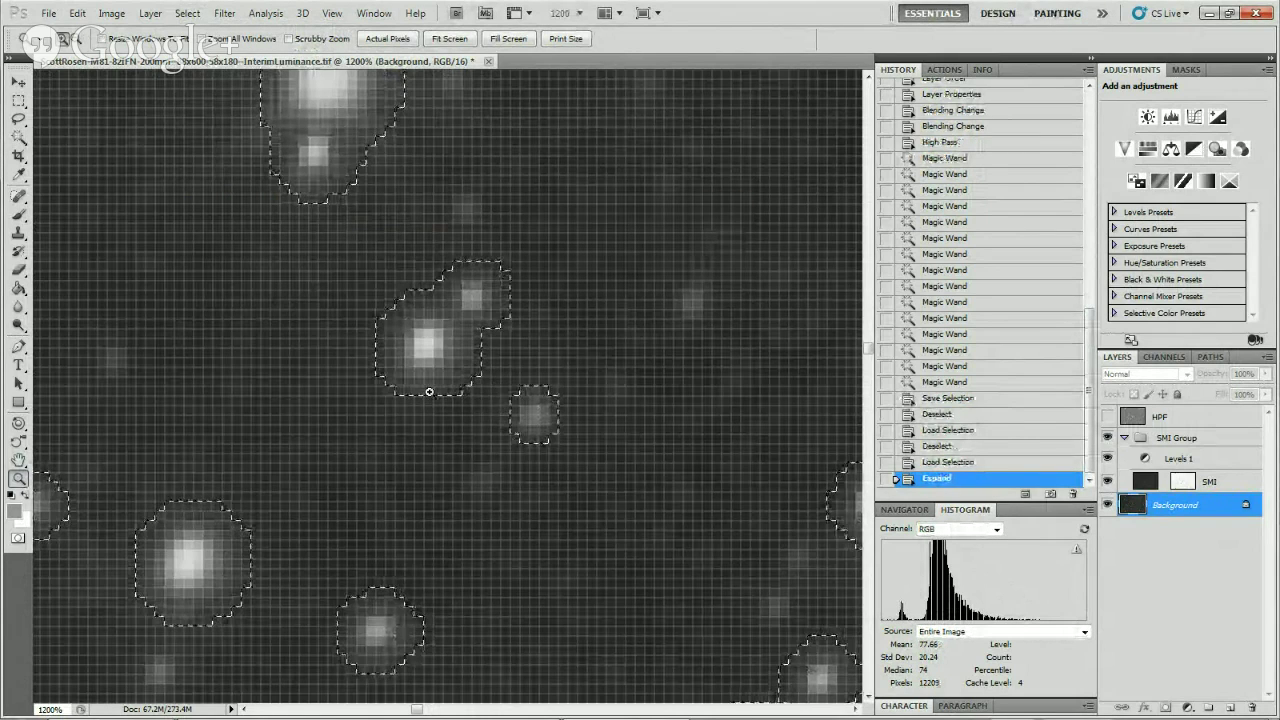
Feather the expanded star selection to soften its edges.
left_click(182, 16)
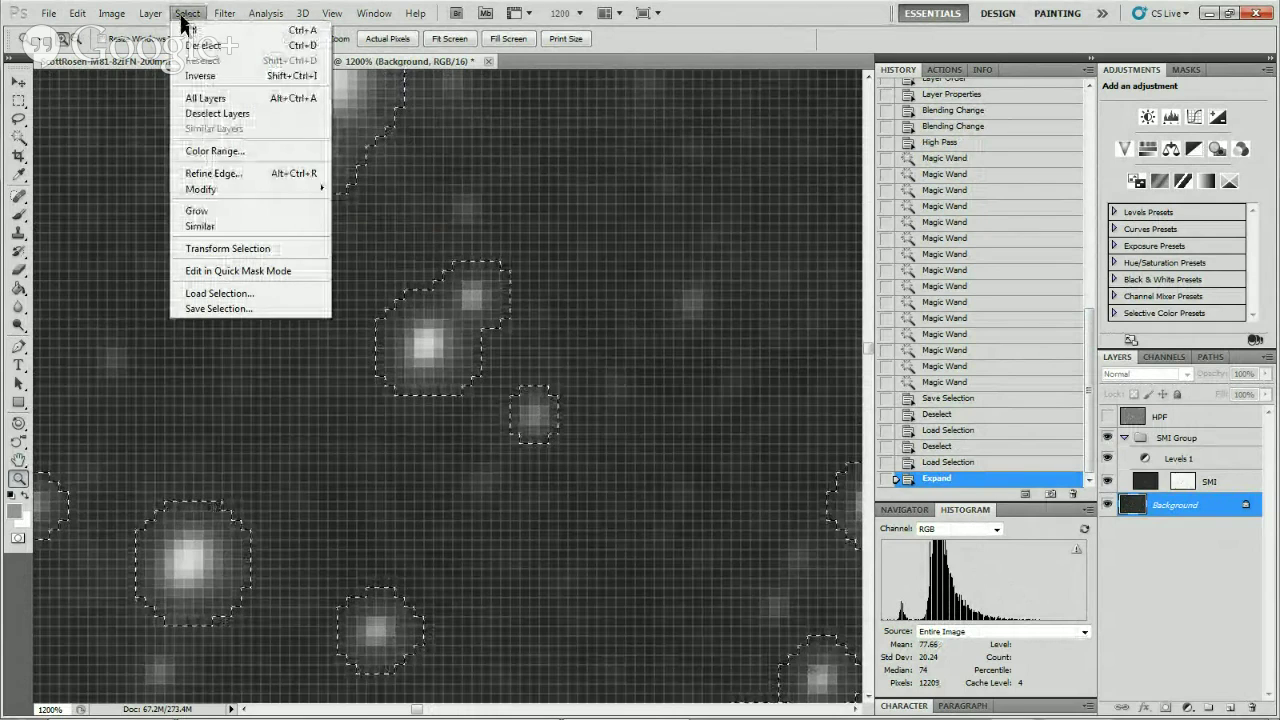
mouse_move(240, 191)
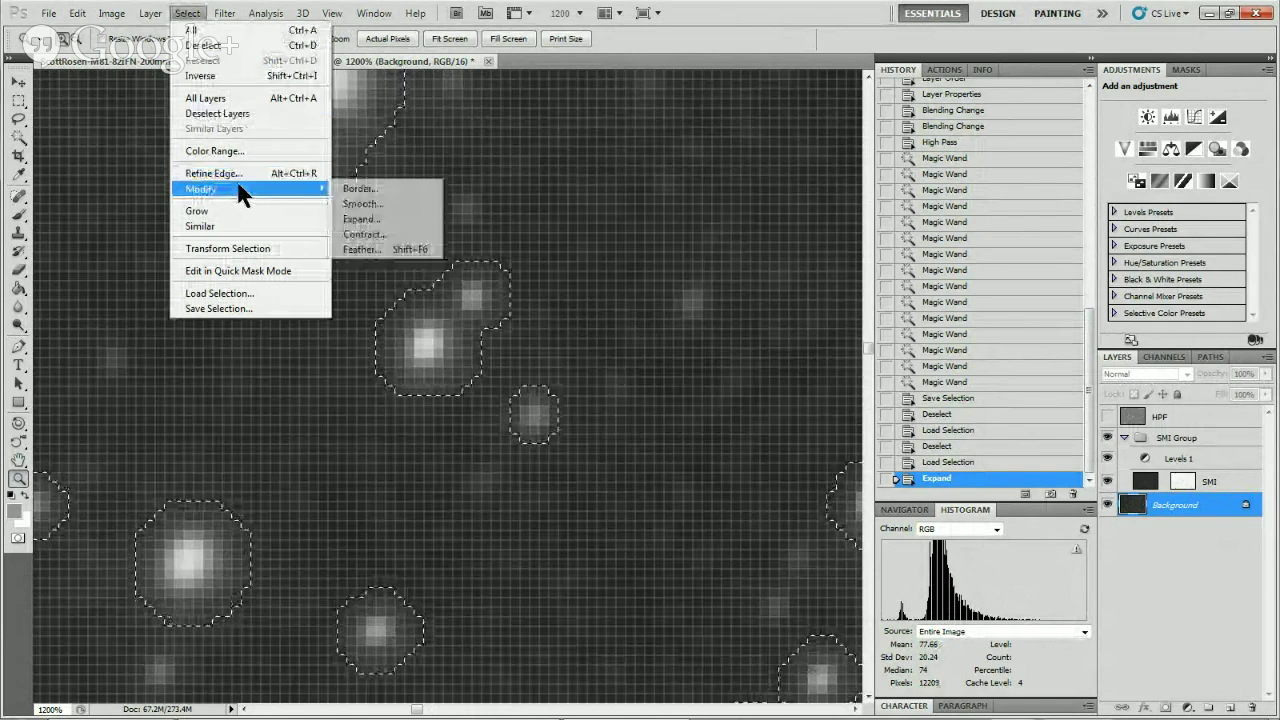
left_click(367, 250)
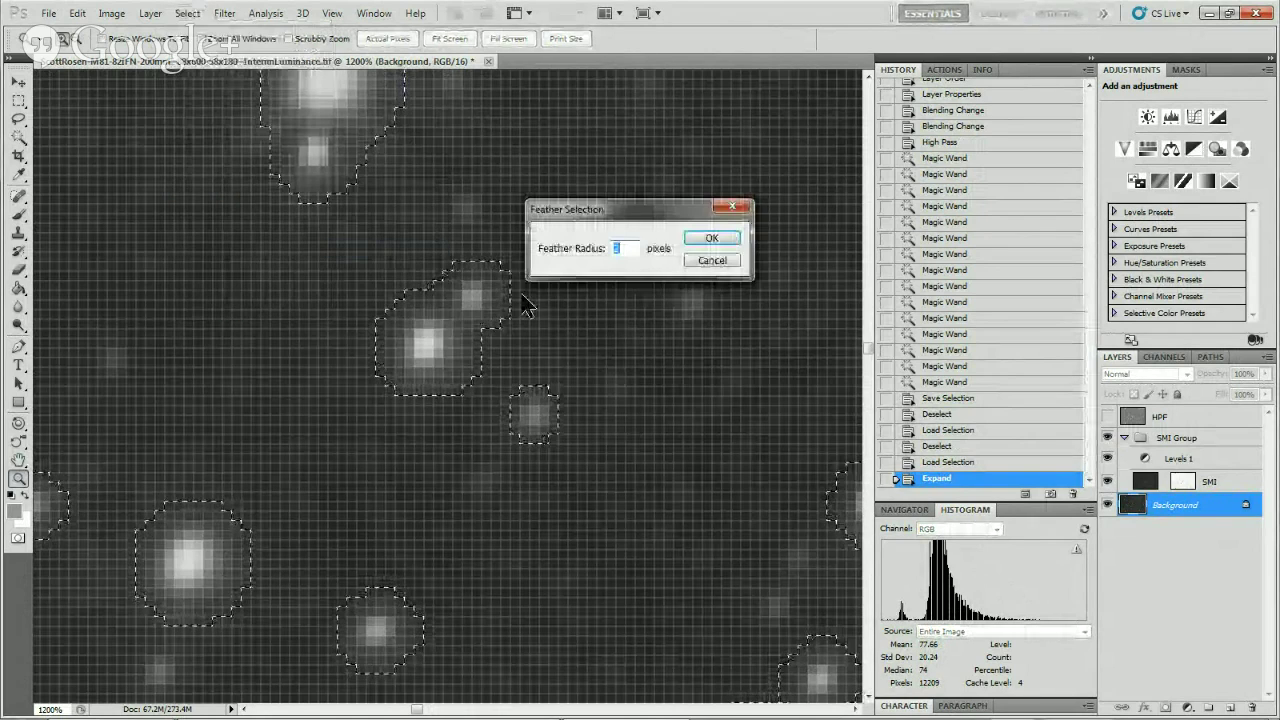
left_click(729, 236)
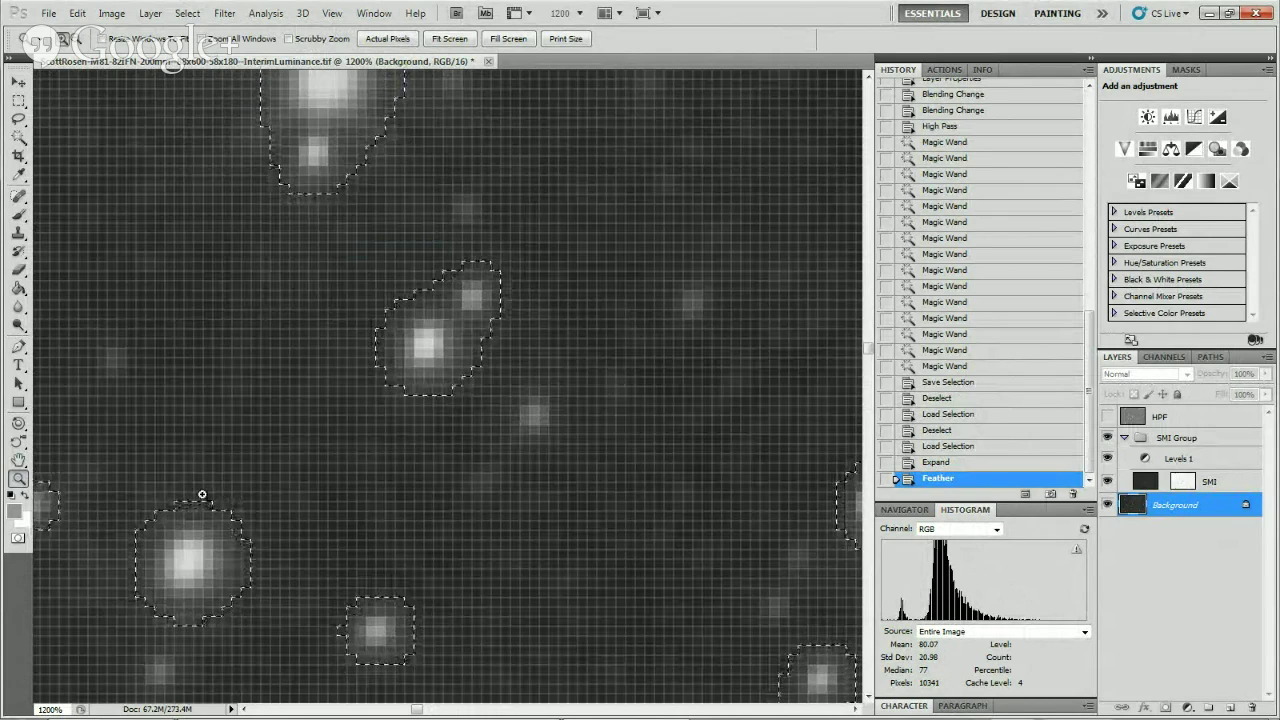
Fit the image on screen and compare the unexpanded and feathered selections in History.
double_click(17, 463)
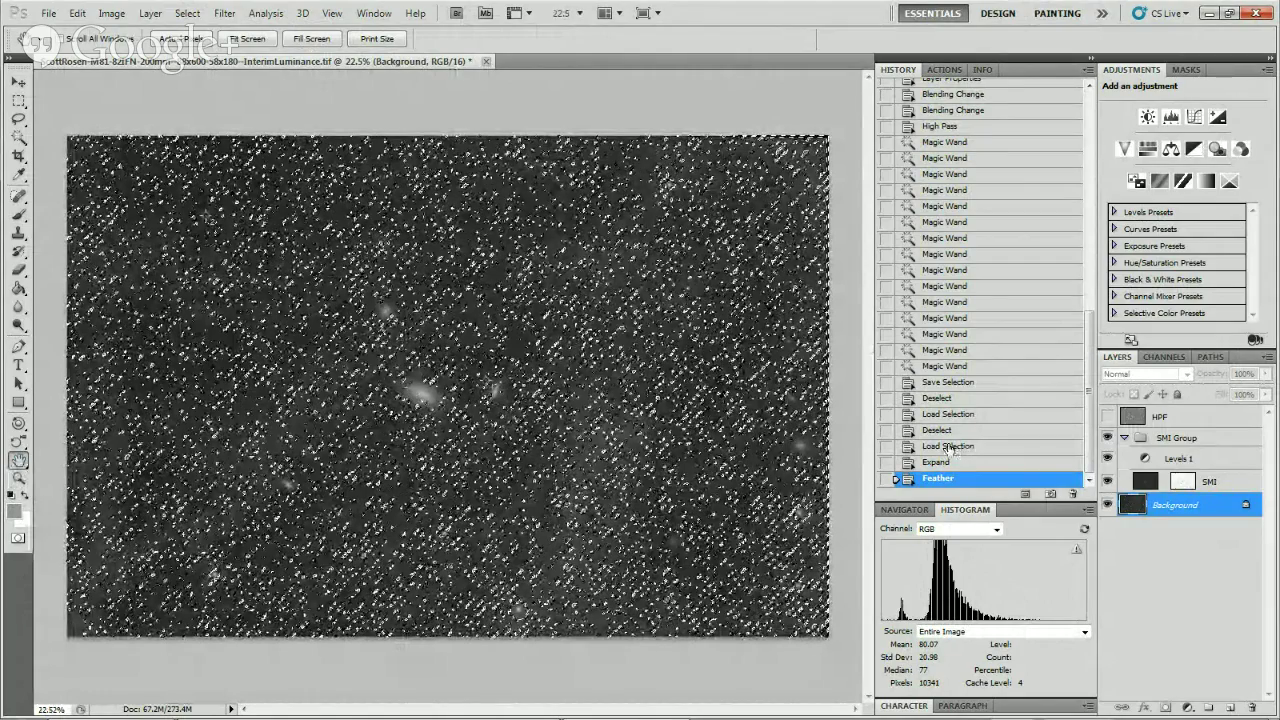
left_click(949, 447)
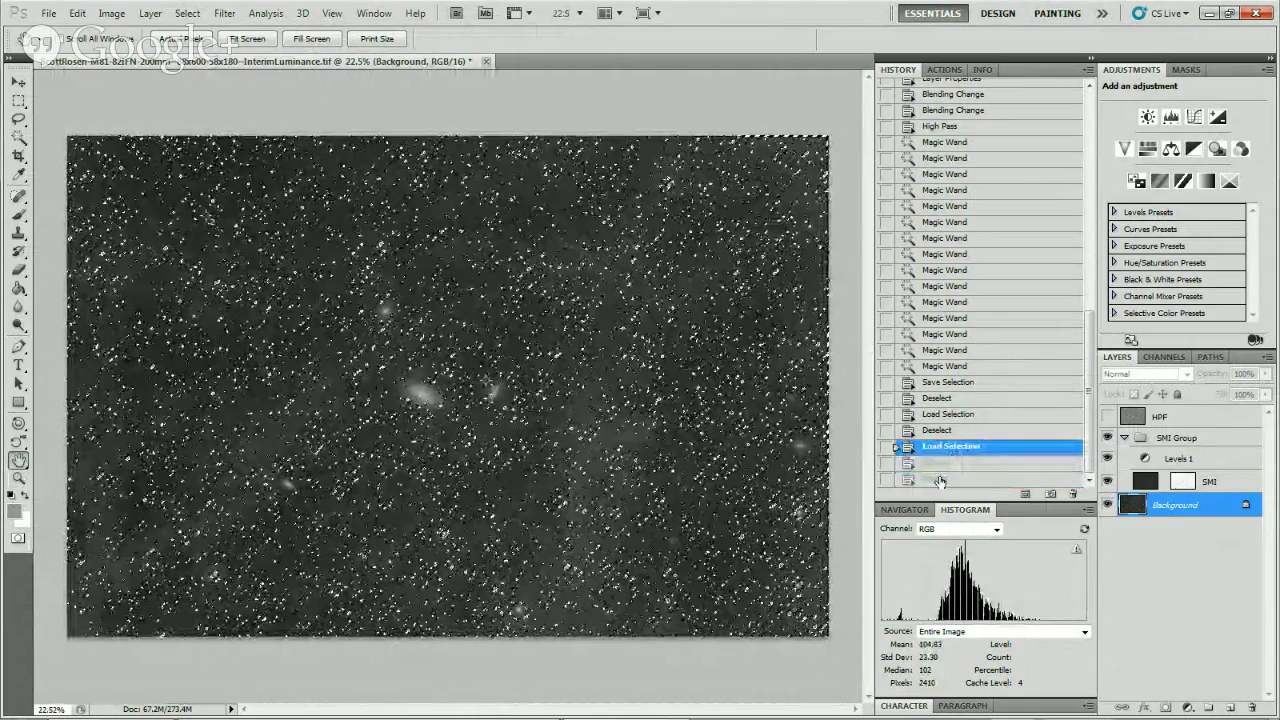
left_click(940, 480)
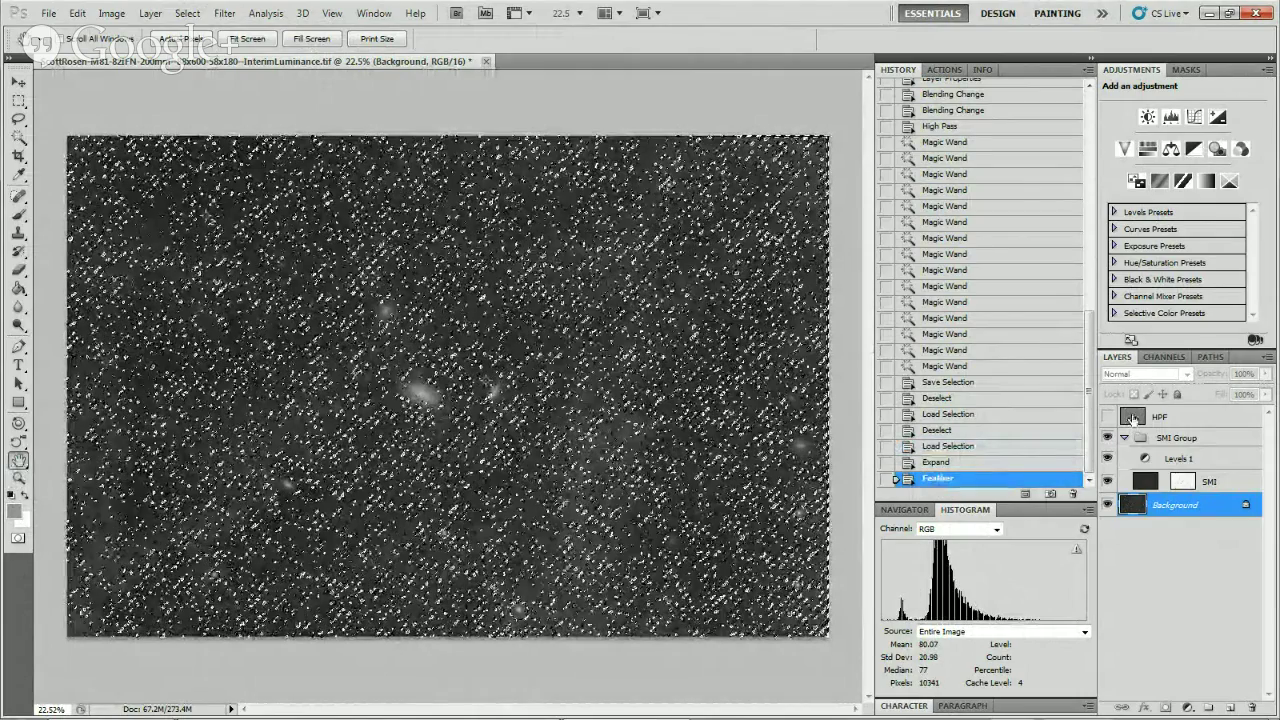
Show the HPF layer and add a Hide Selection layer mask so stars aren't sharpened.
left_click(1132, 418)
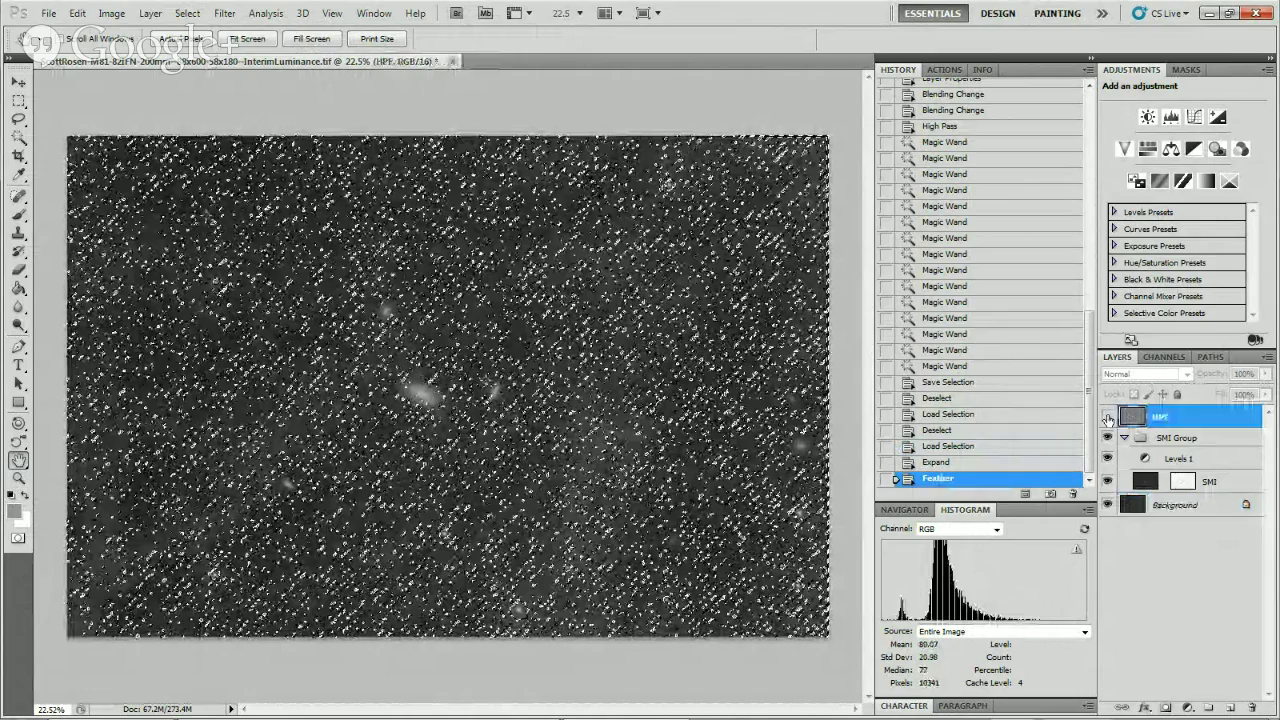
left_click(1107, 418)
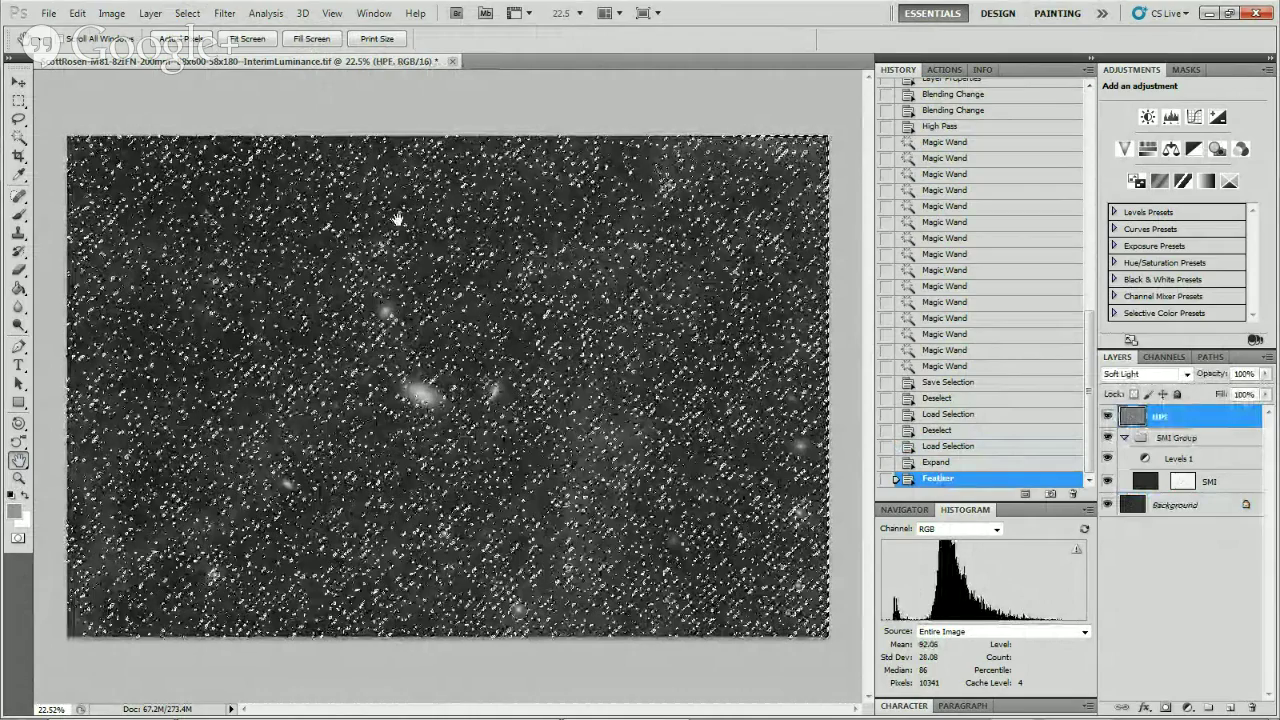
left_click(150, 13)
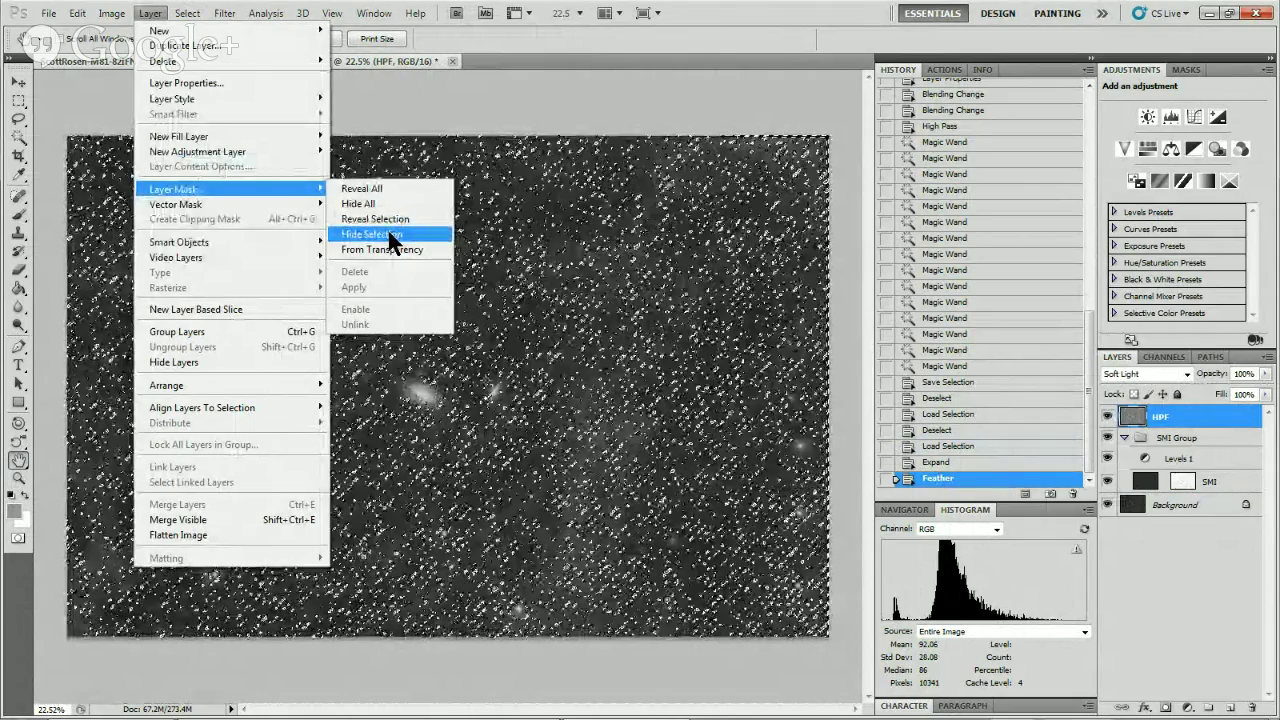
left_click(389, 234)
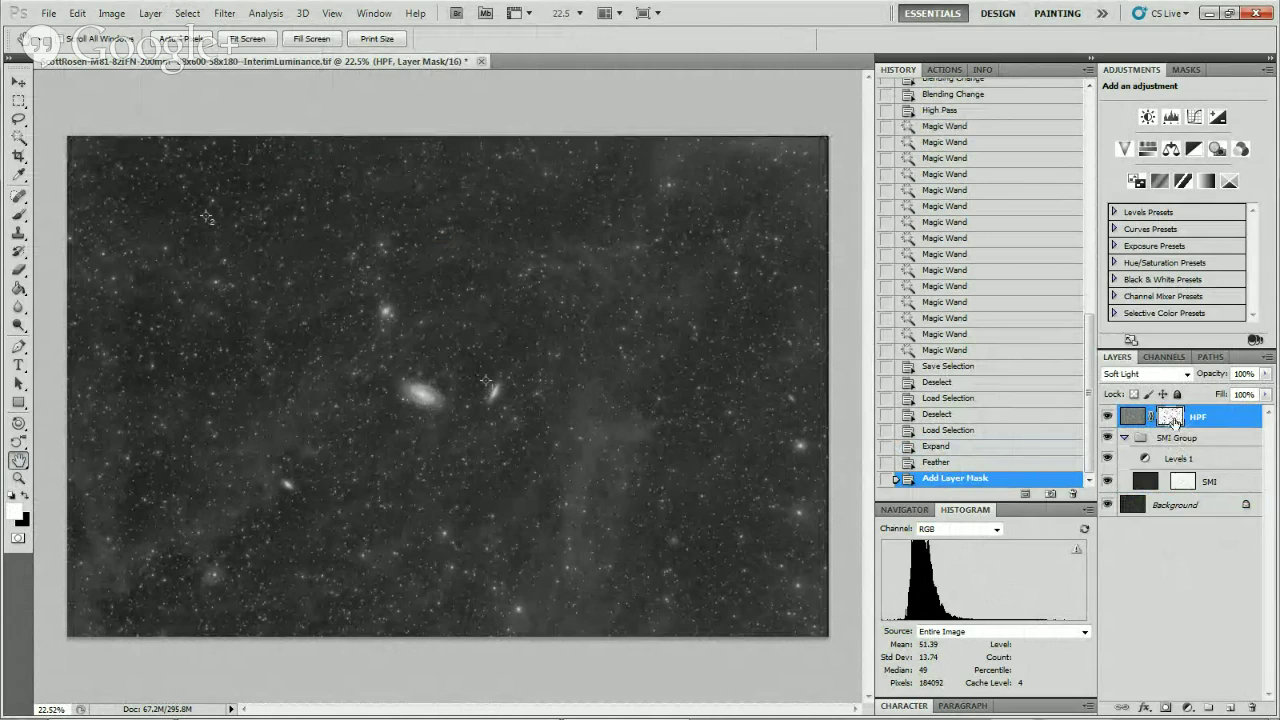
right_click(1173, 421)
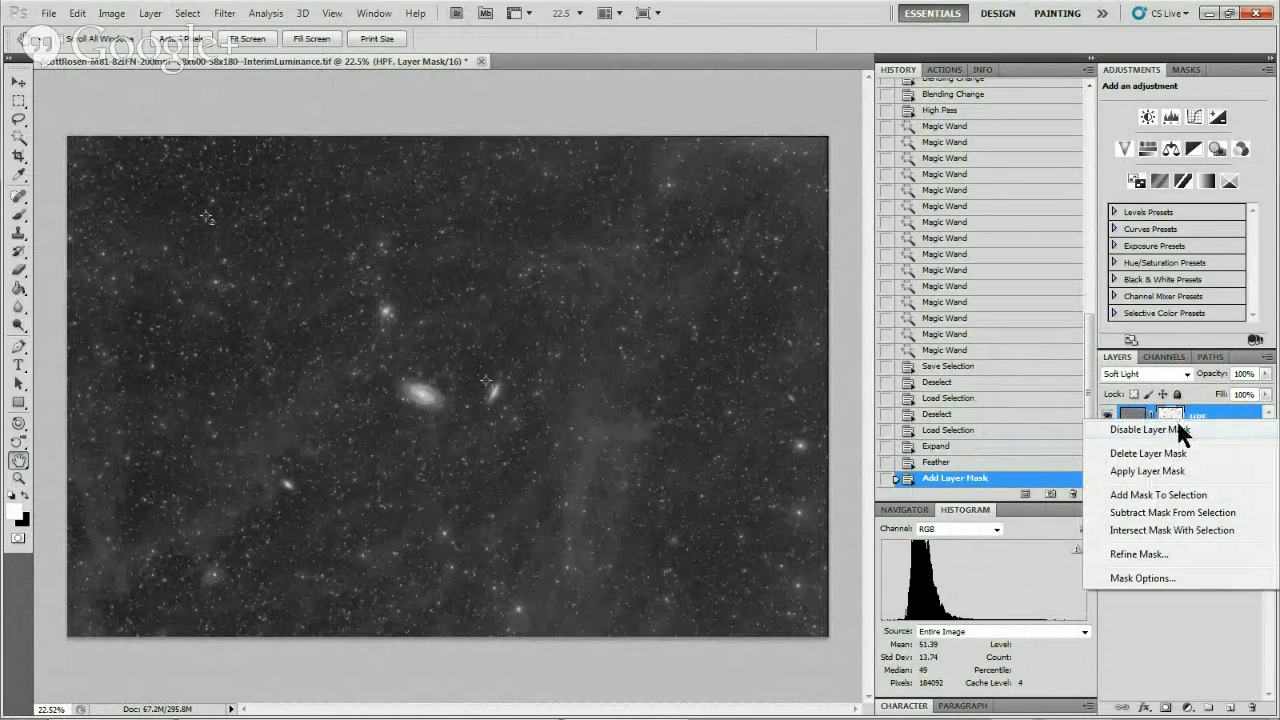
left_click(1150, 429)
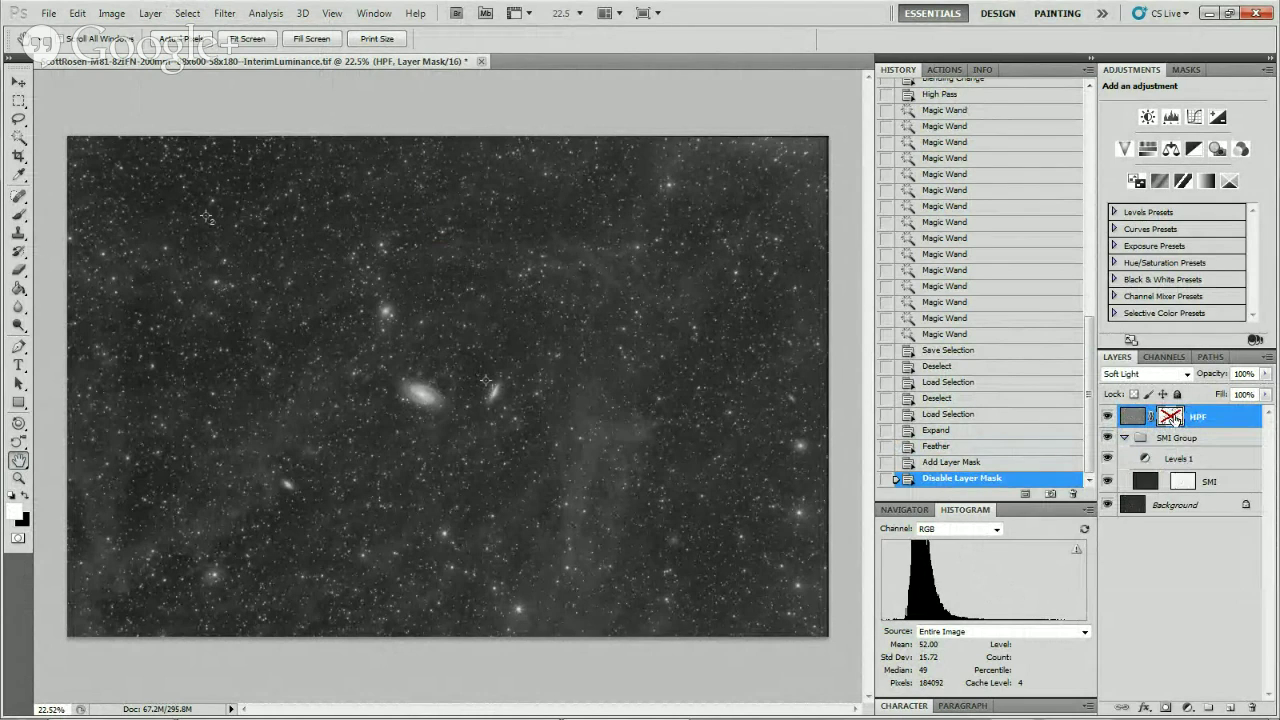
right_click(1172, 419)
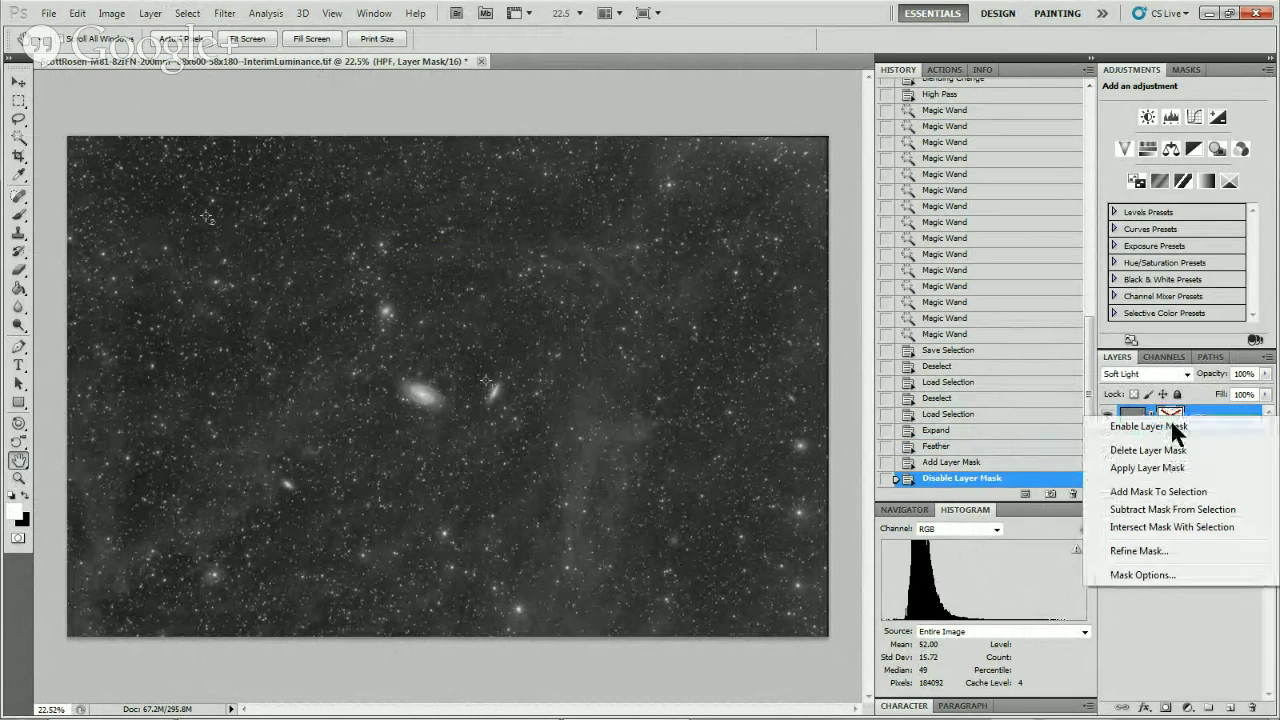
left_click(1150, 426)
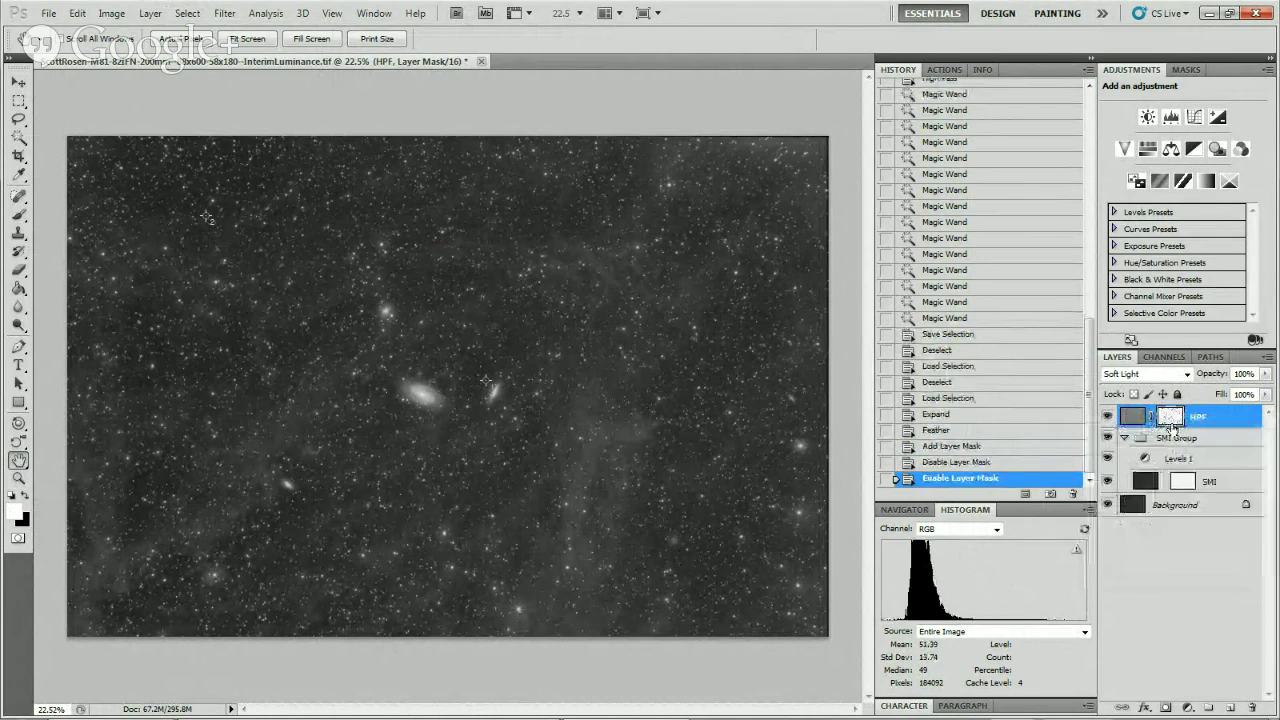
left_click(22, 479)
left_click_drag(281, 364, 400, 455)
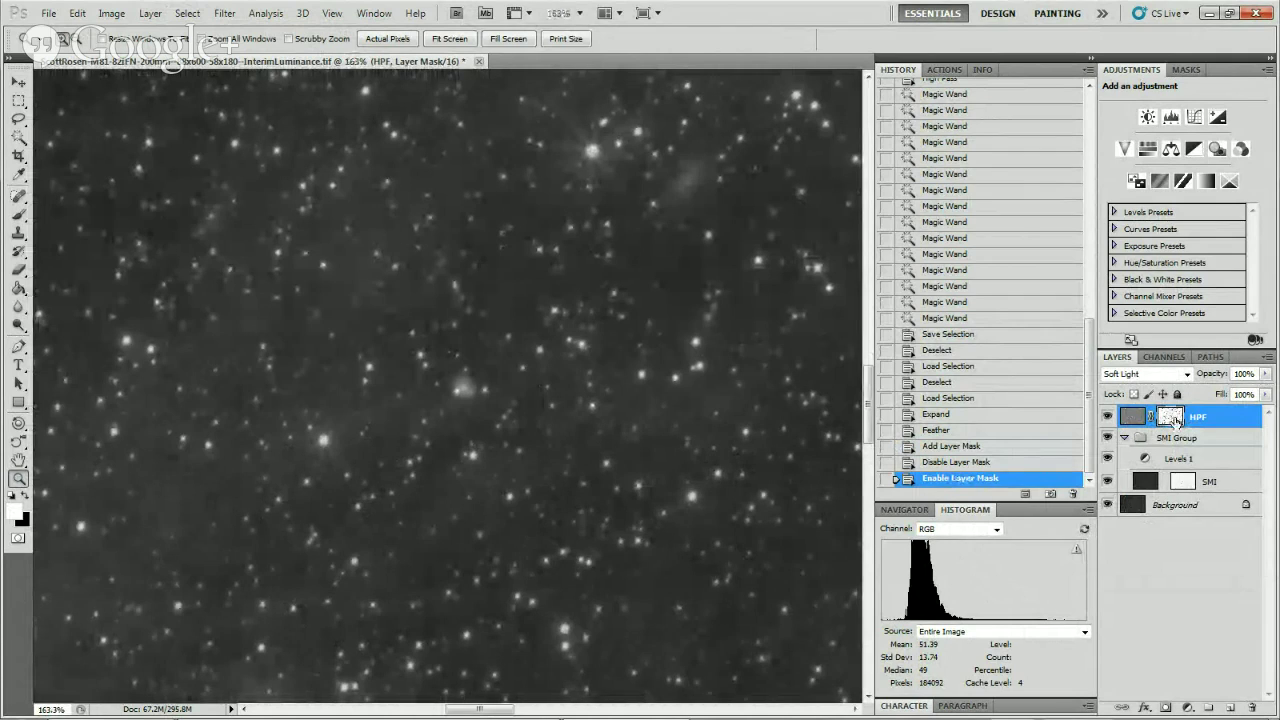
right_click(1175, 420)
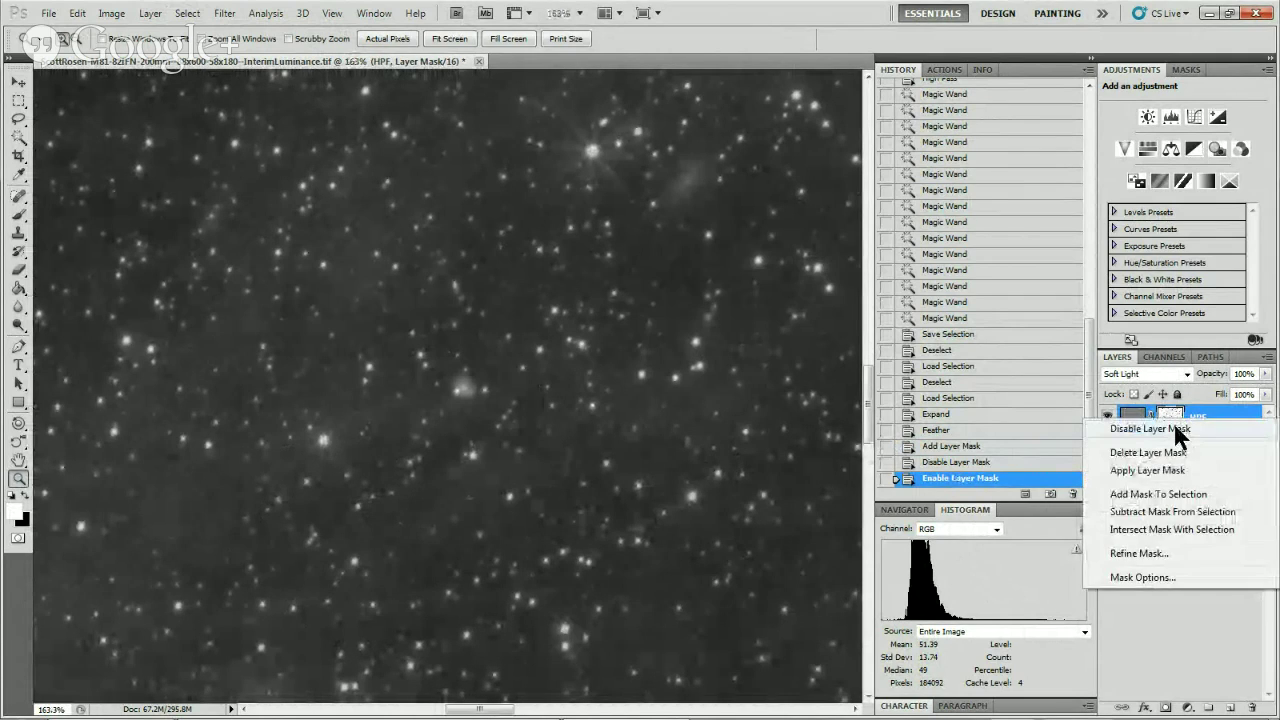
left_click(1177, 430)
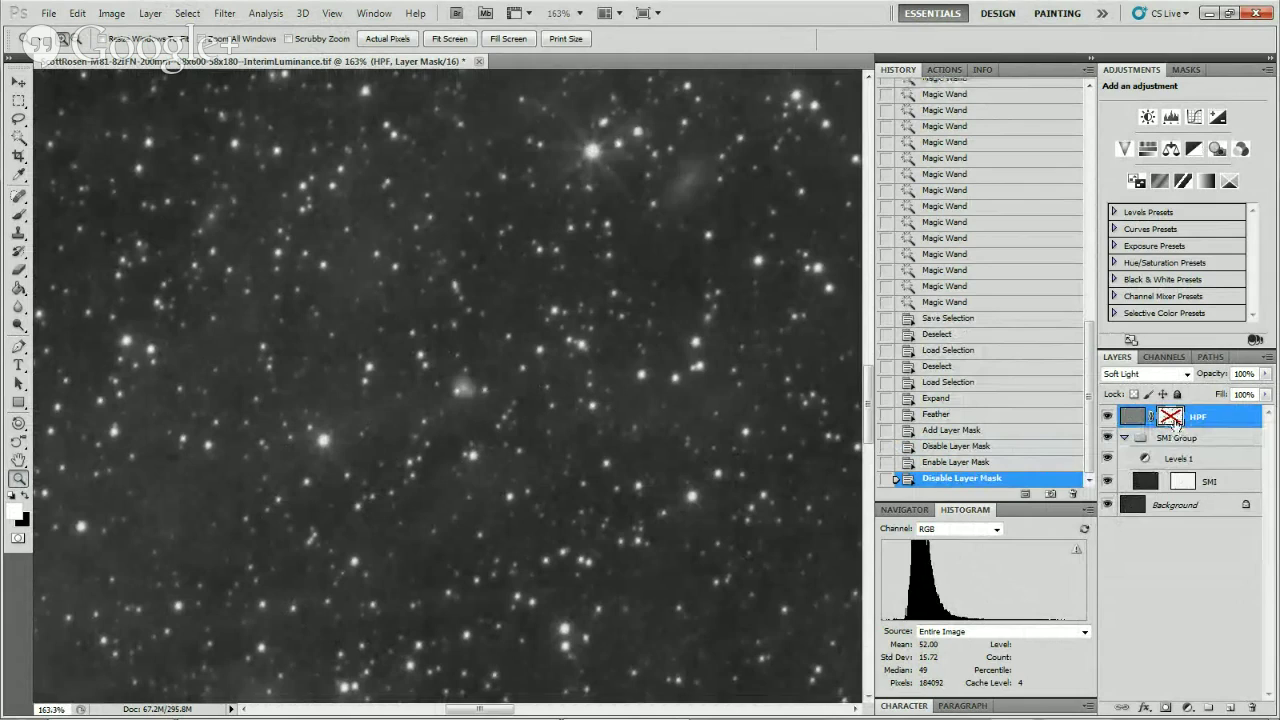
right_click(1177, 428)
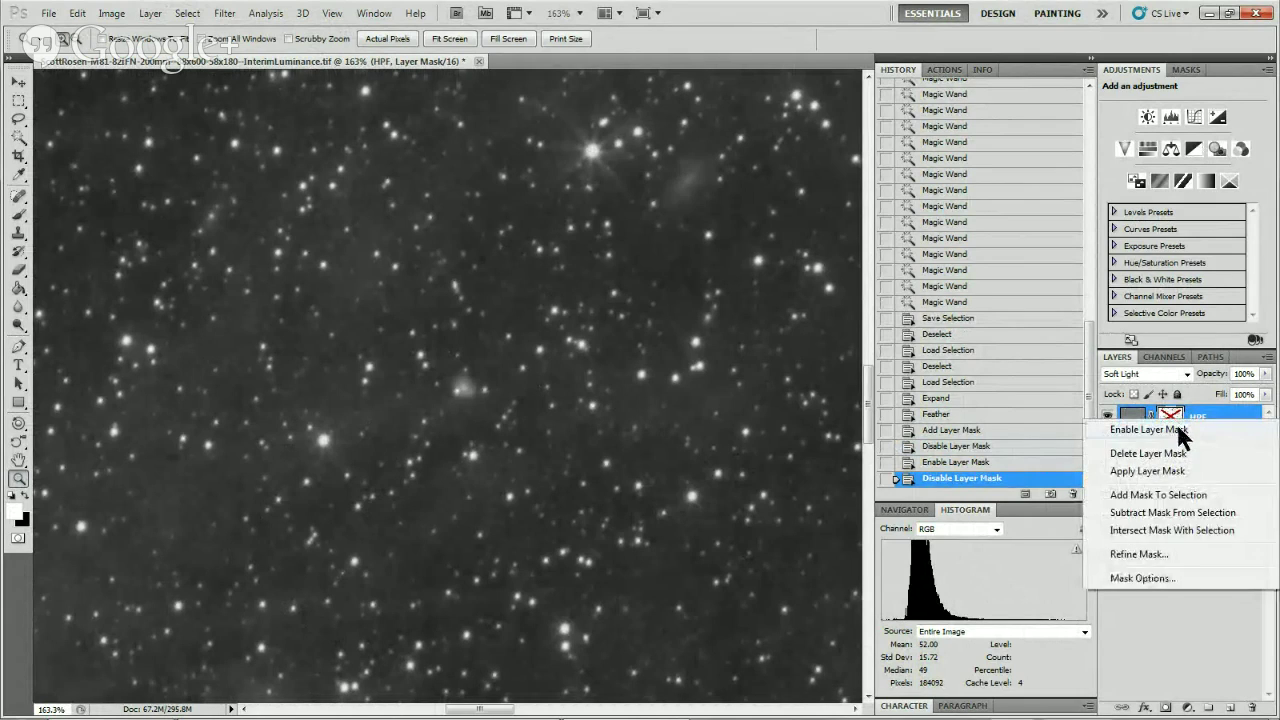
left_click(1180, 430)
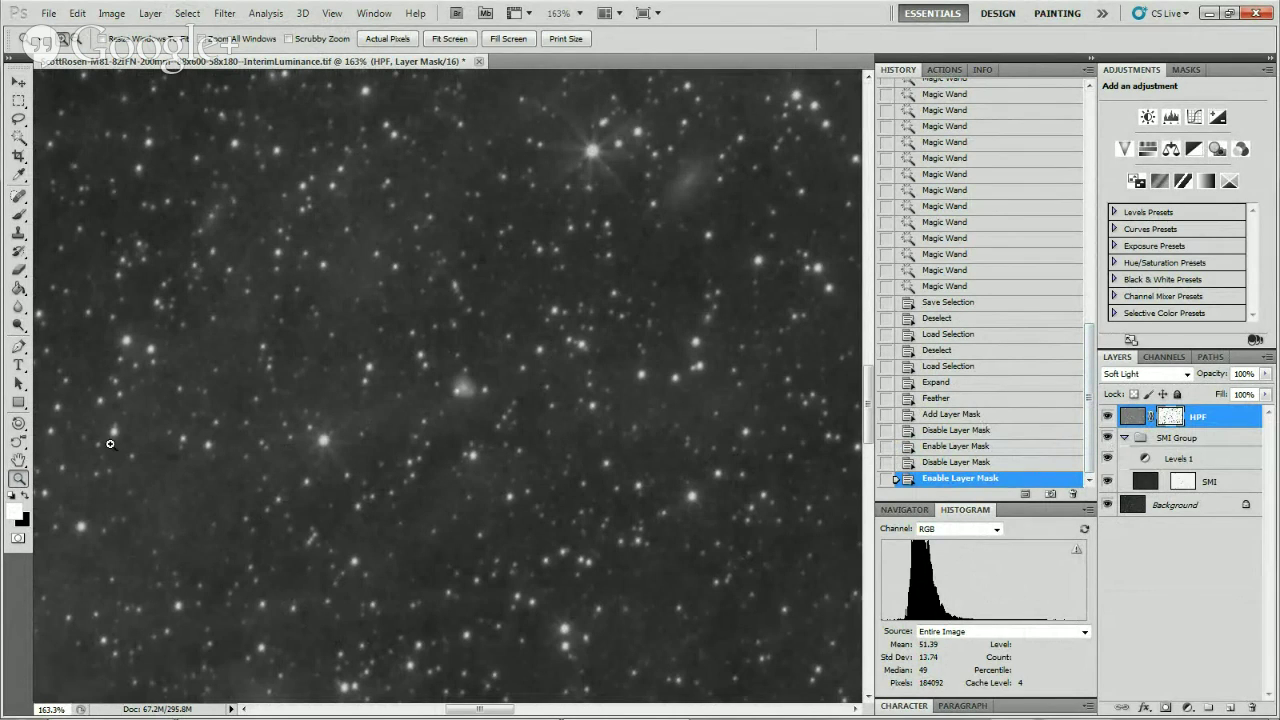
double_click(18, 461)
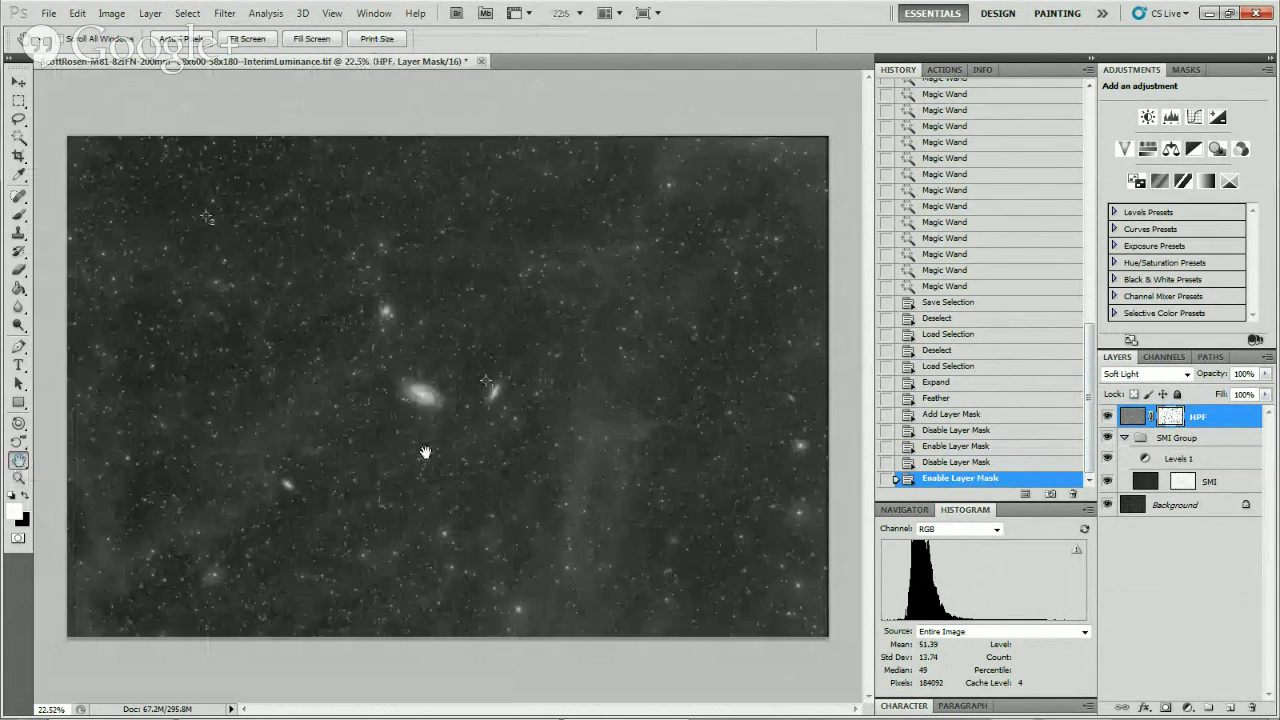
left_click(1107, 417)
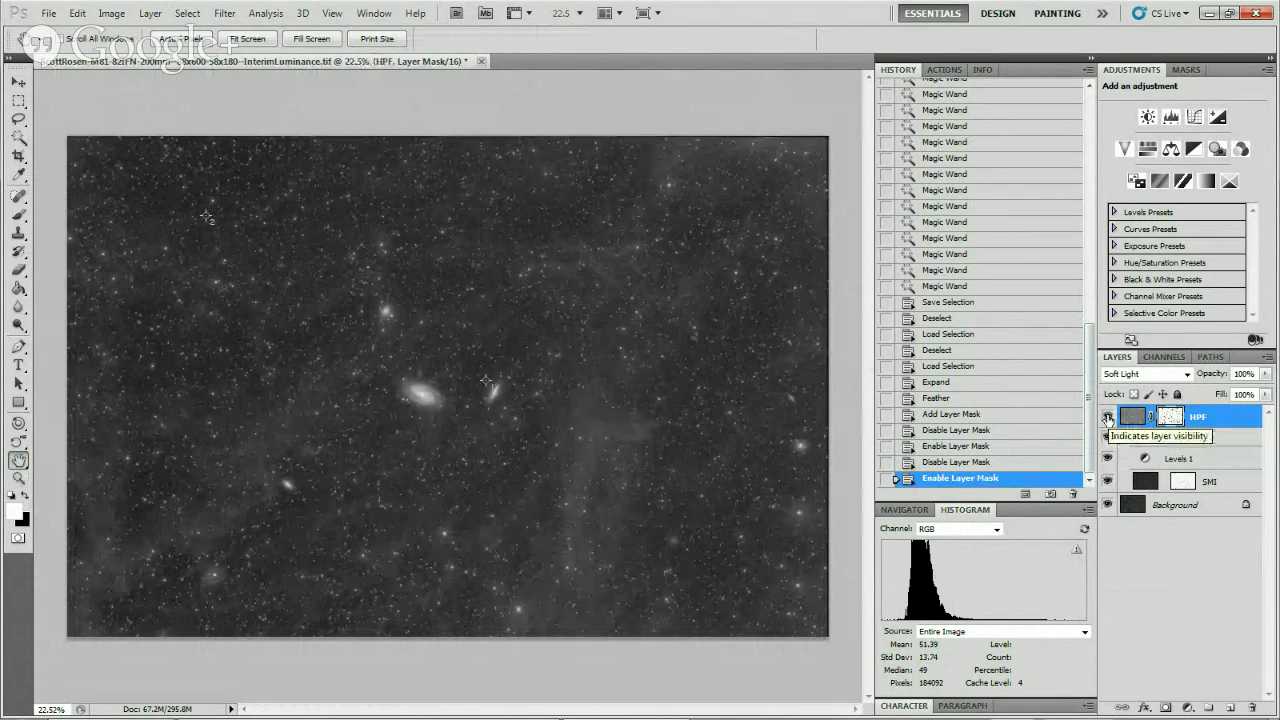
left_click(1107, 417)
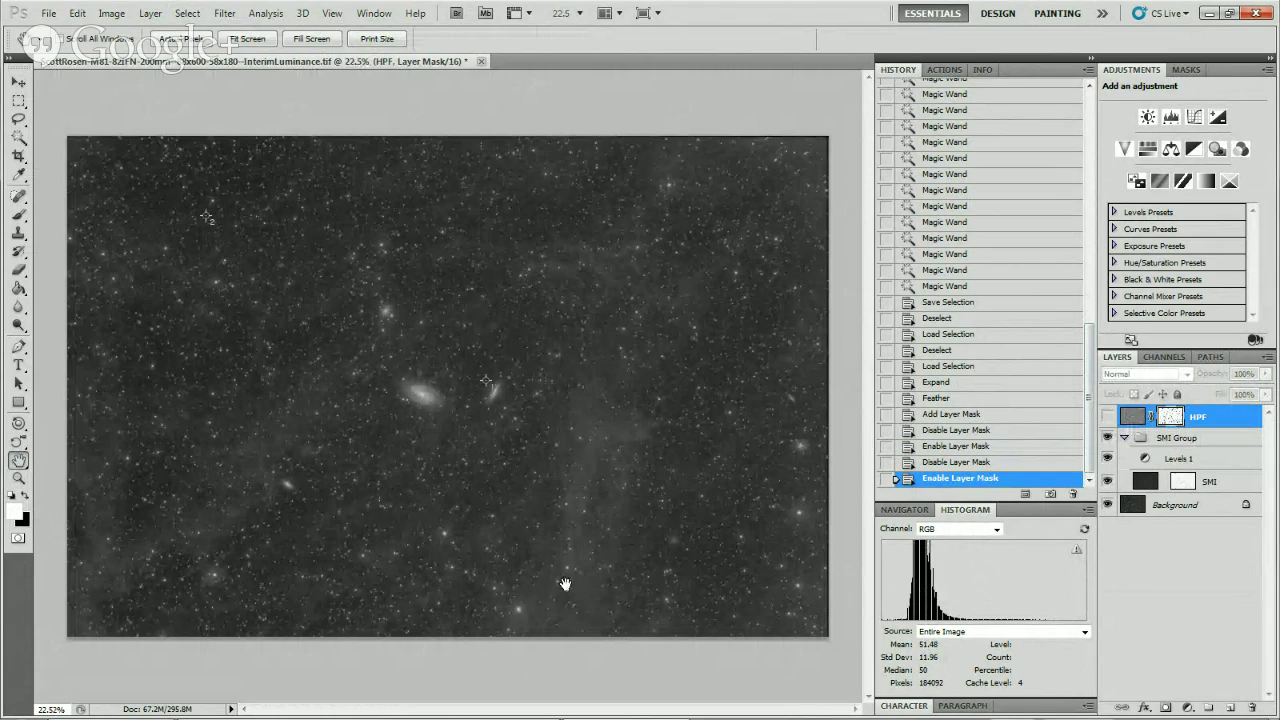
left_click(1108, 417)
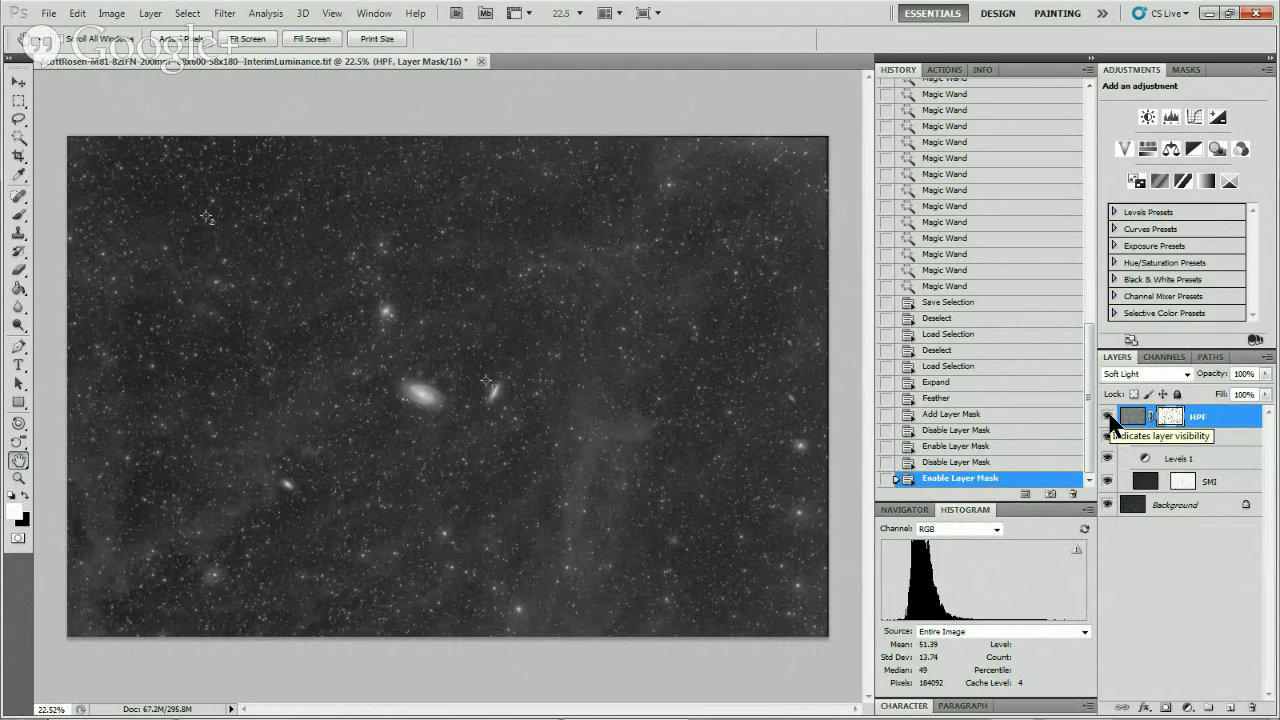
left_click(1108, 417)
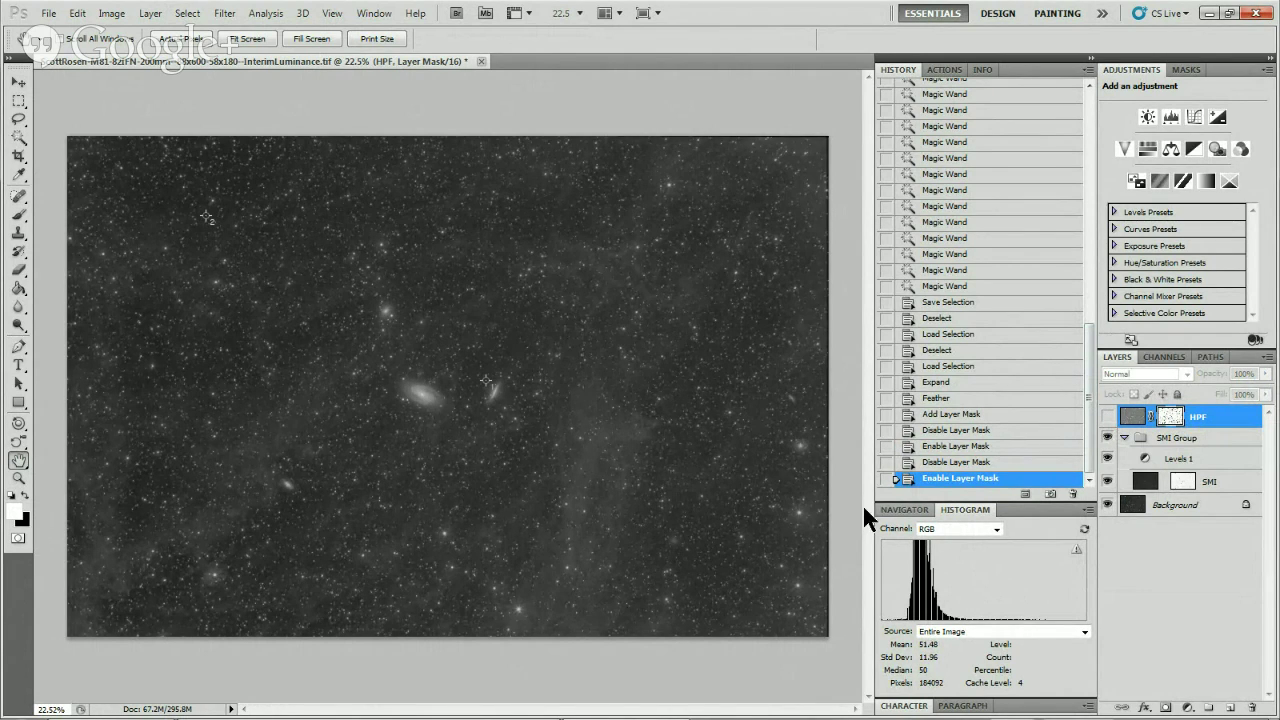
left_click(1108, 417)
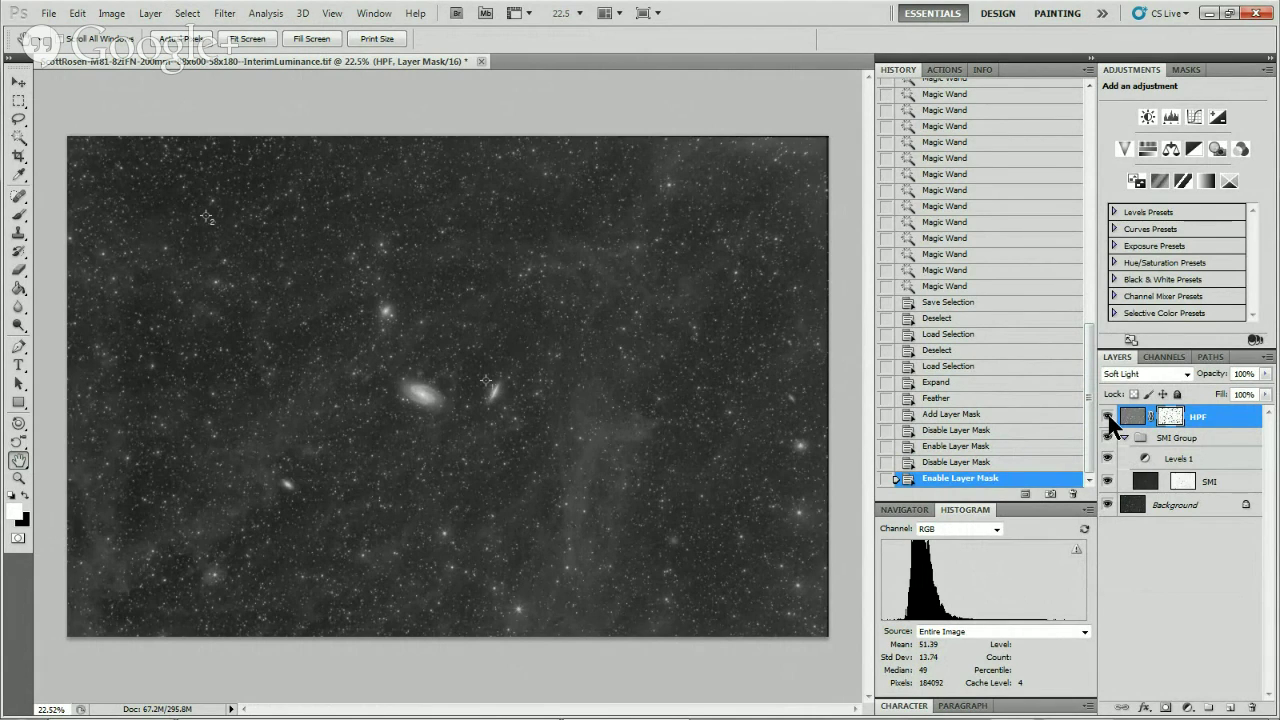
left_click(1108, 417)
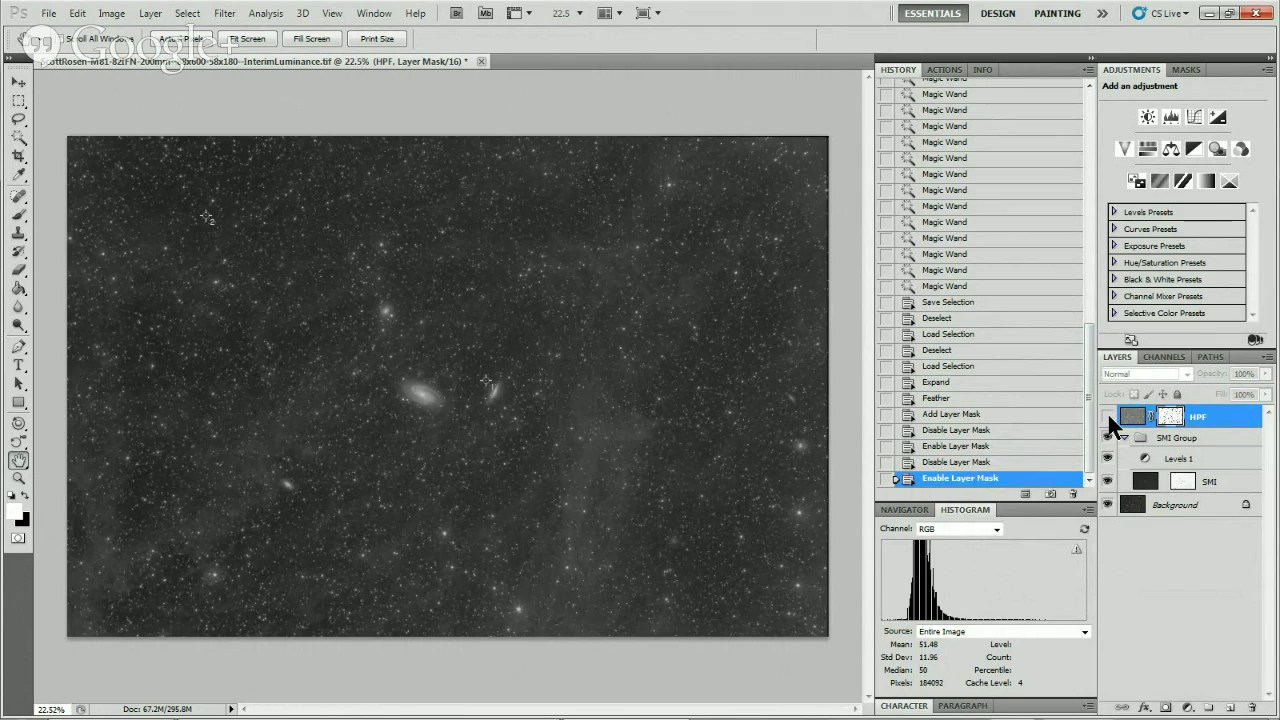
left_click(1108, 417)
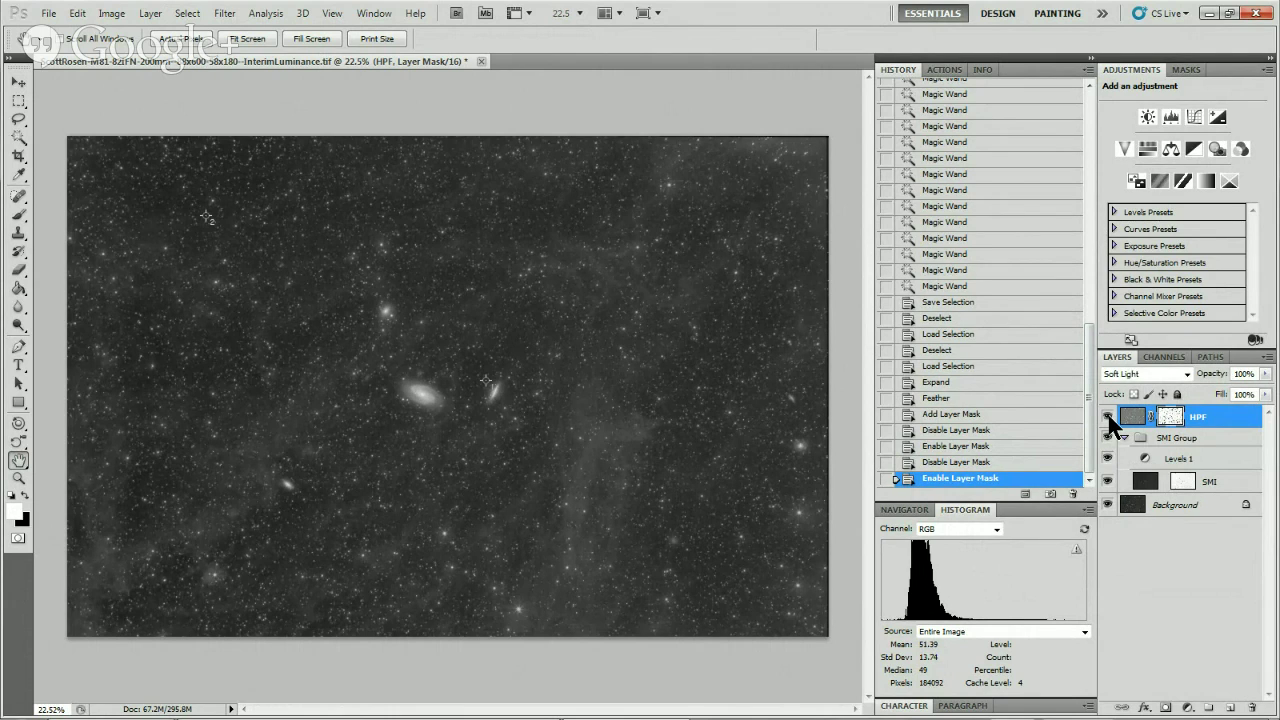
left_click(1108, 417)
left_click(1108, 417)
left_click(18, 478)
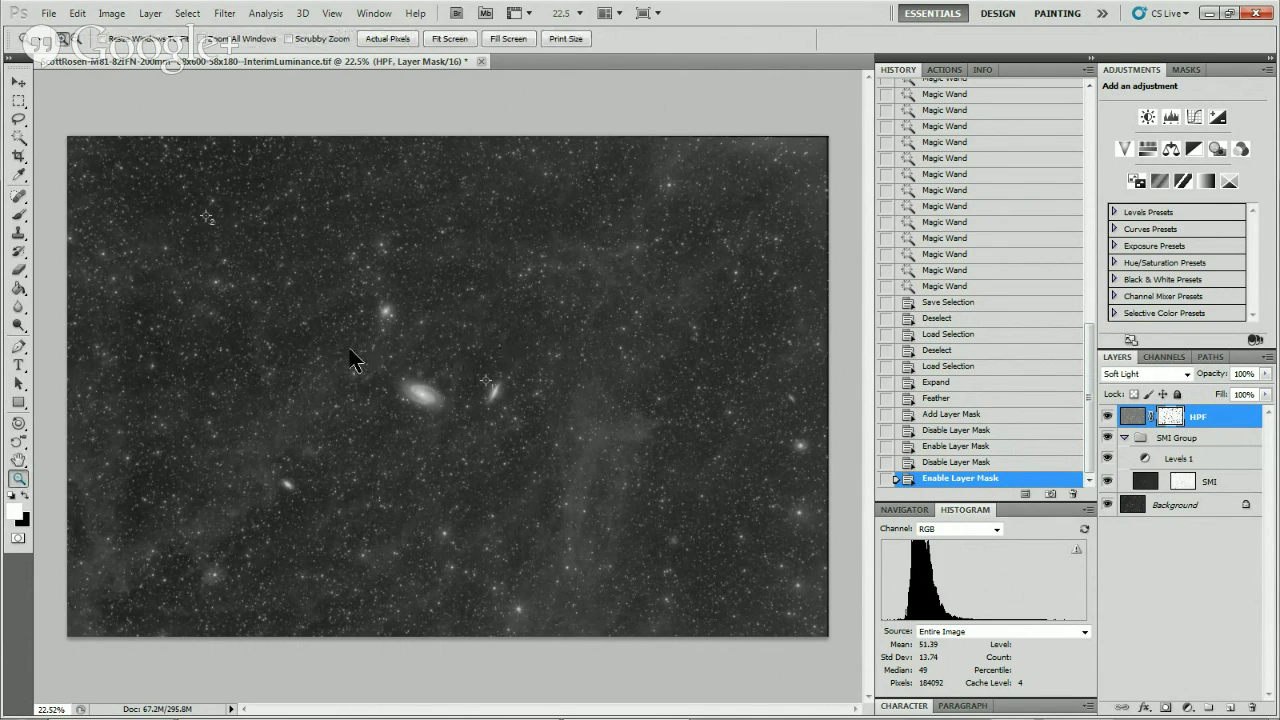
left_click_drag(360, 343, 535, 440)
left_click(1108, 418)
left_click(1108, 416)
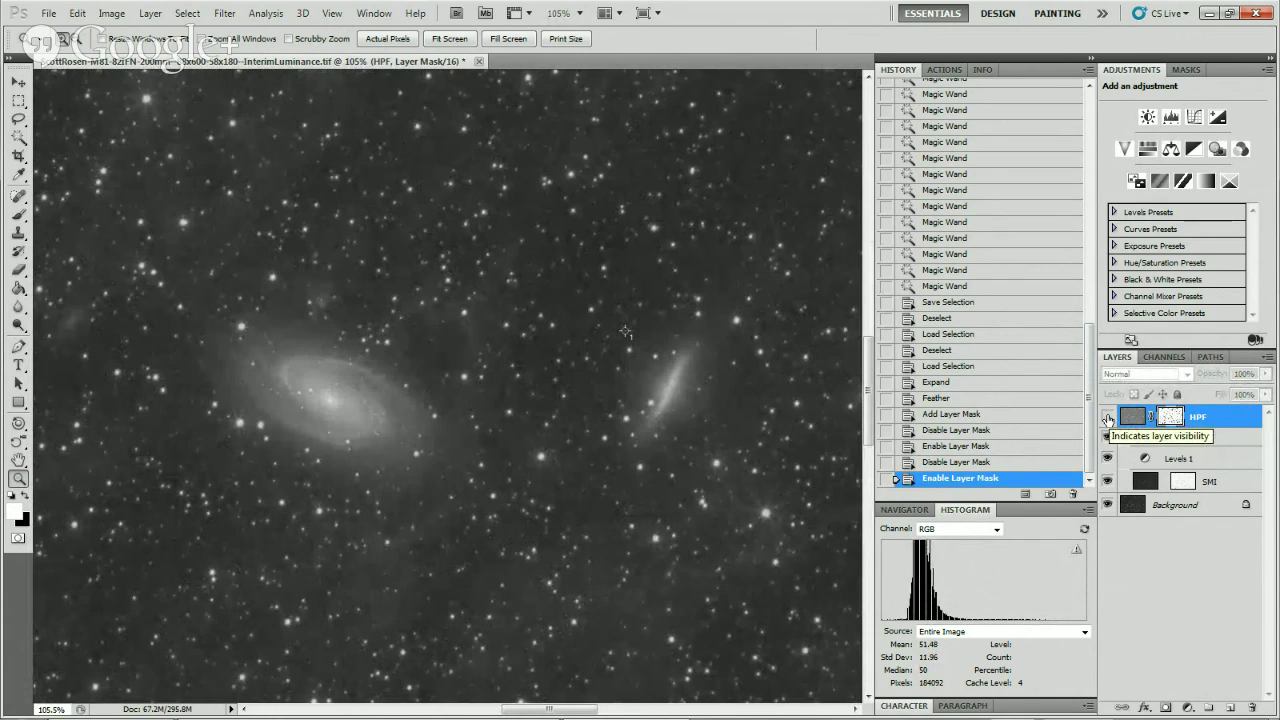
left_click(1107, 418)
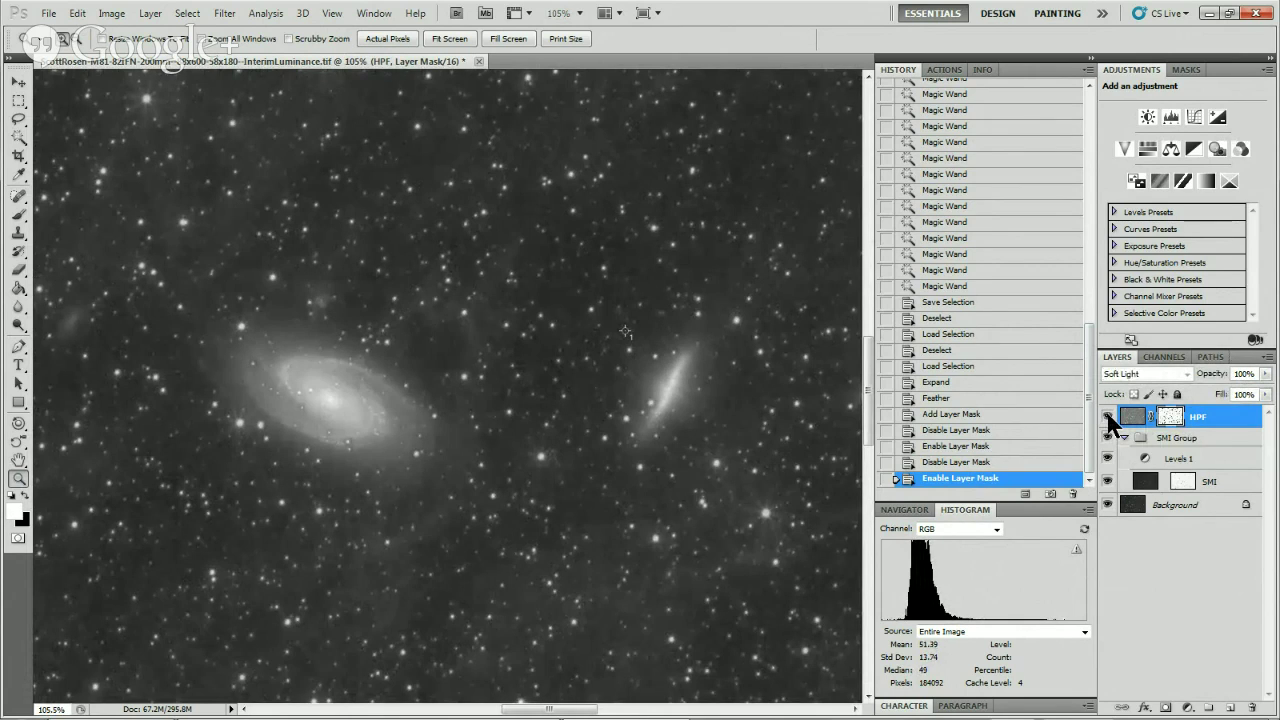
left_click(1107, 418)
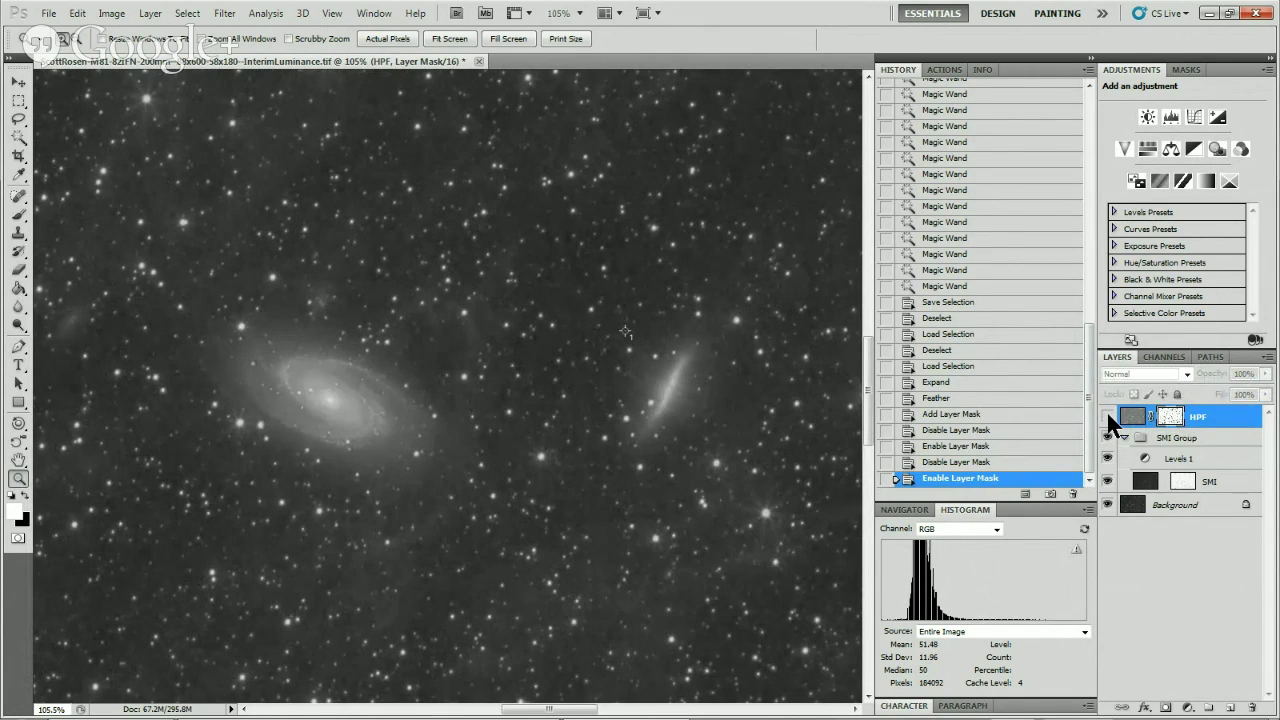
left_click(1107, 418)
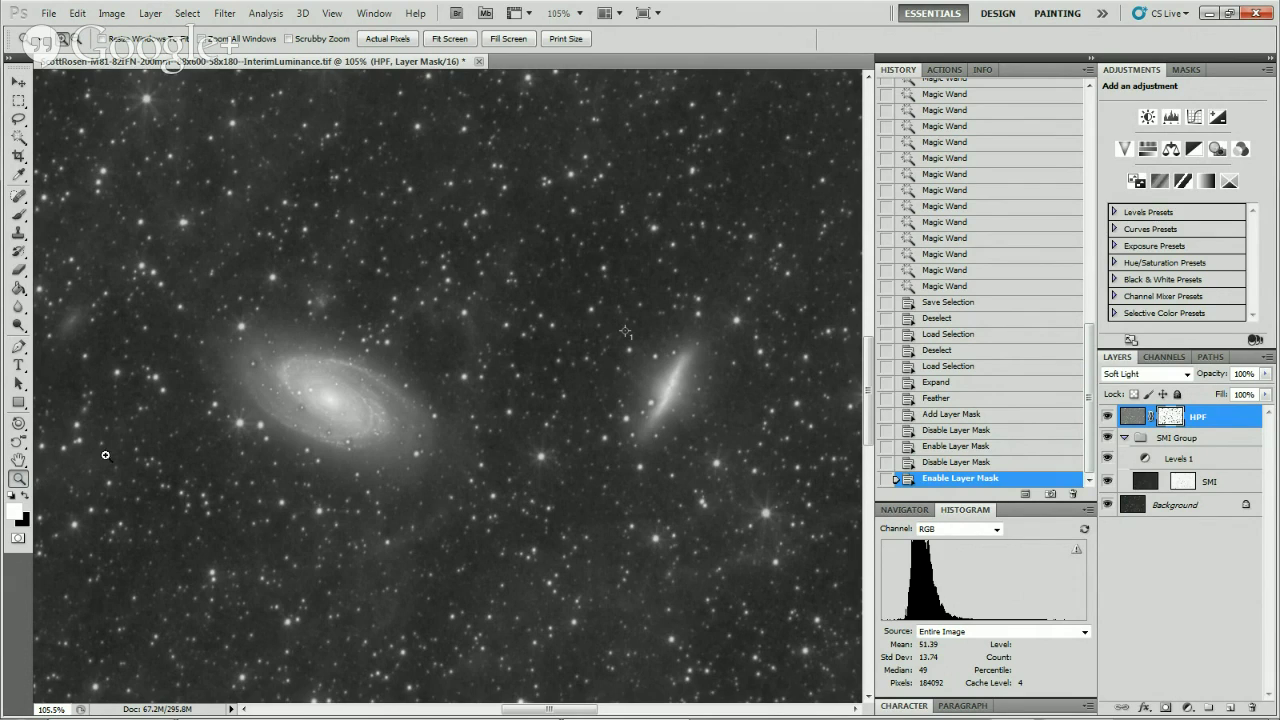
left_click_drag(268, 385, 359, 451)
left_click_drag(393, 497, 402, 503)
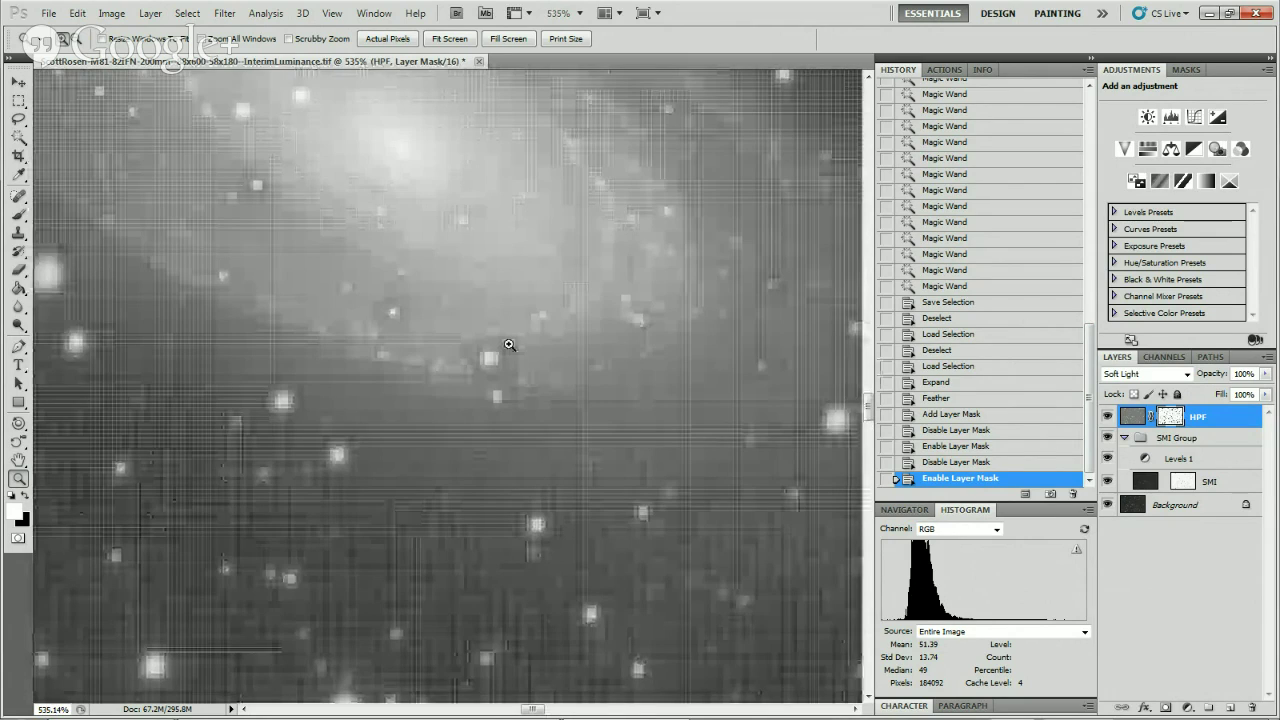
key("ctrl+comma")
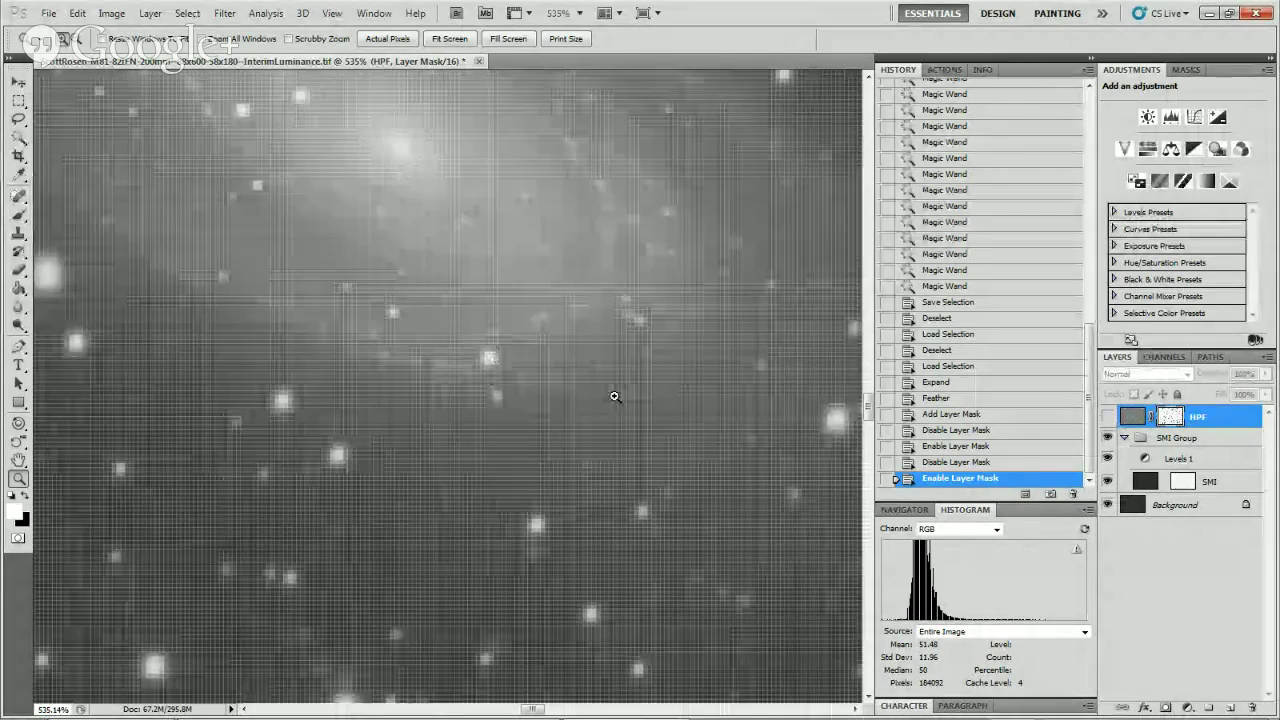
left_click(1108, 417)
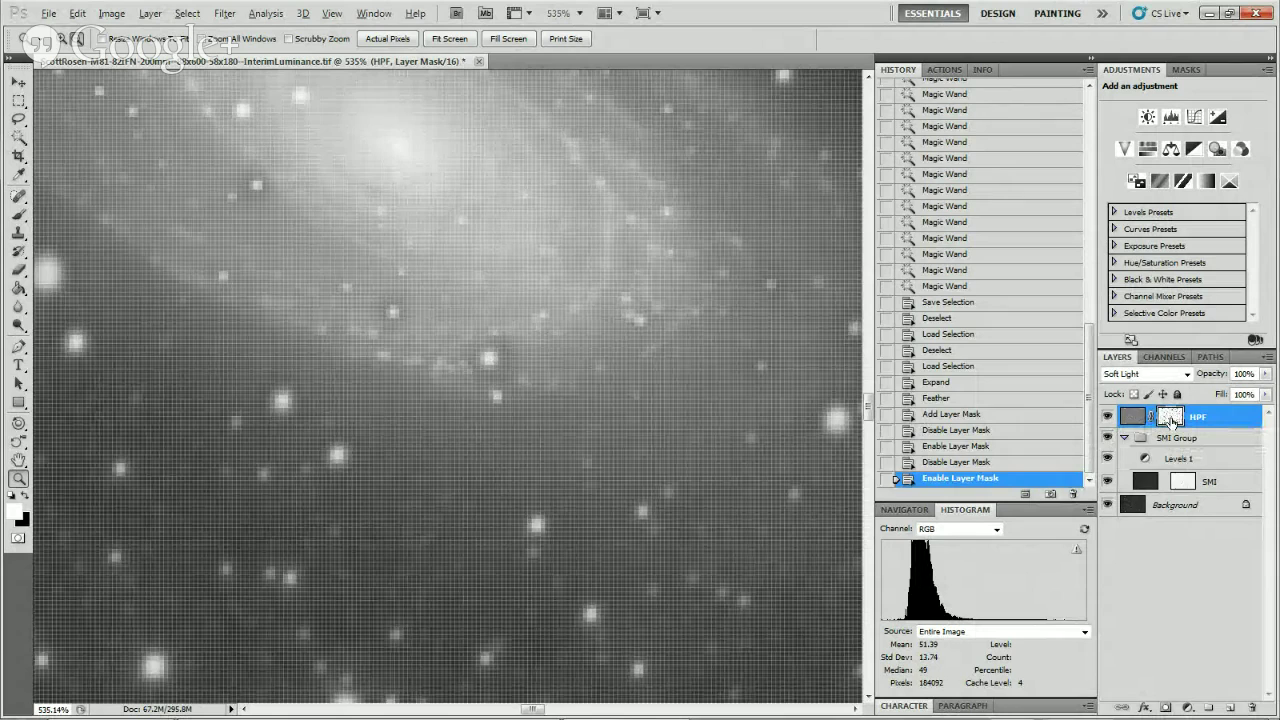
left_click(1171, 421, "alt")
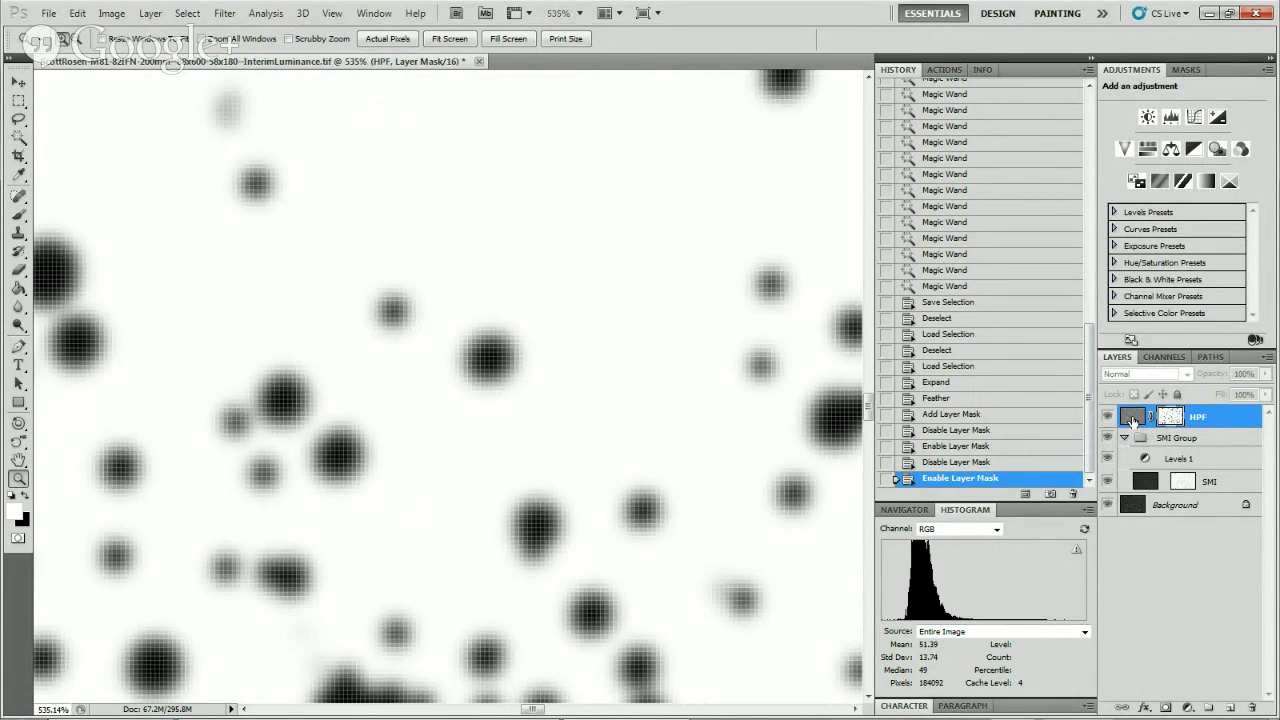
left_click(1133, 420)
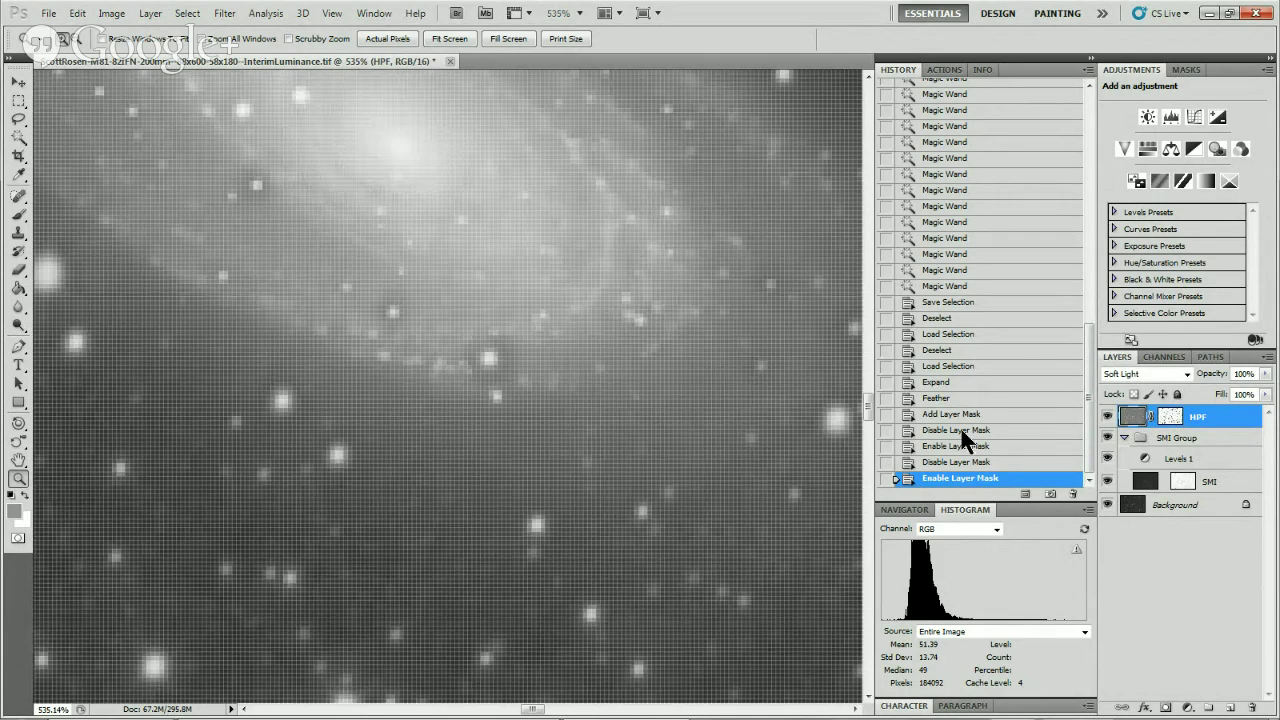
left_click(19, 461)
double_click(19, 461)
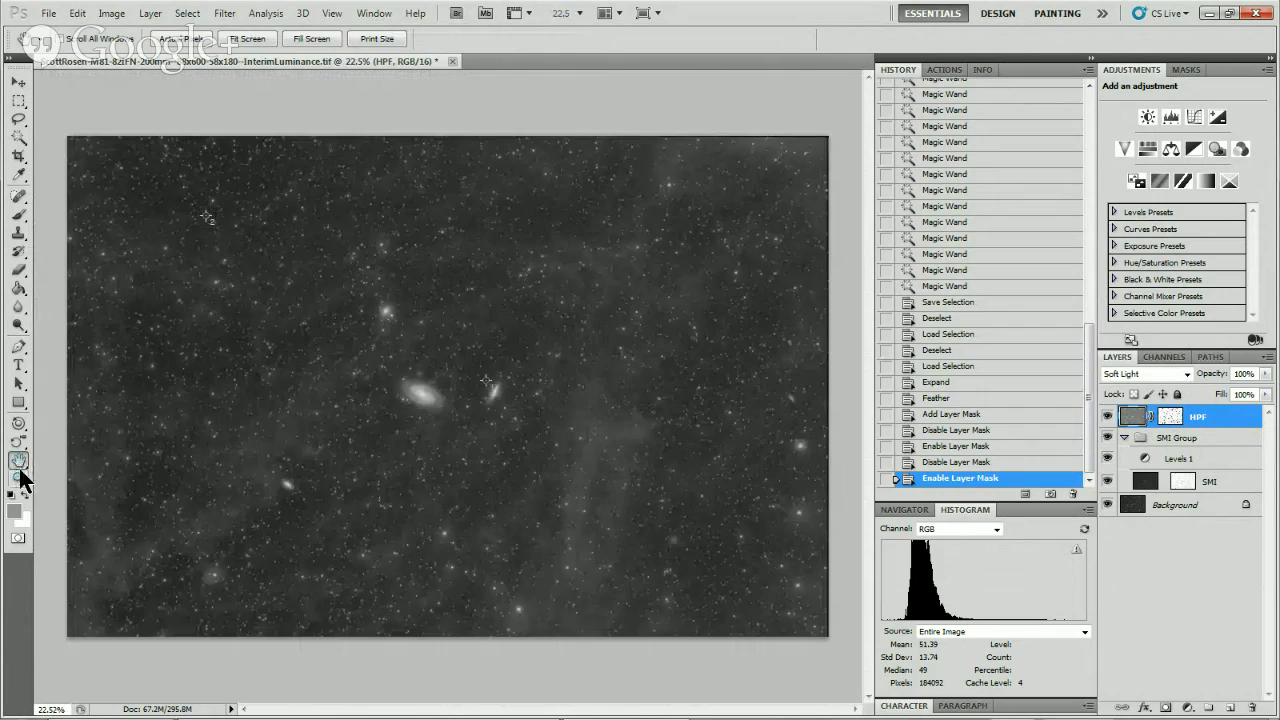
left_click(19, 479)
left_click_drag(356, 326, 571, 460)
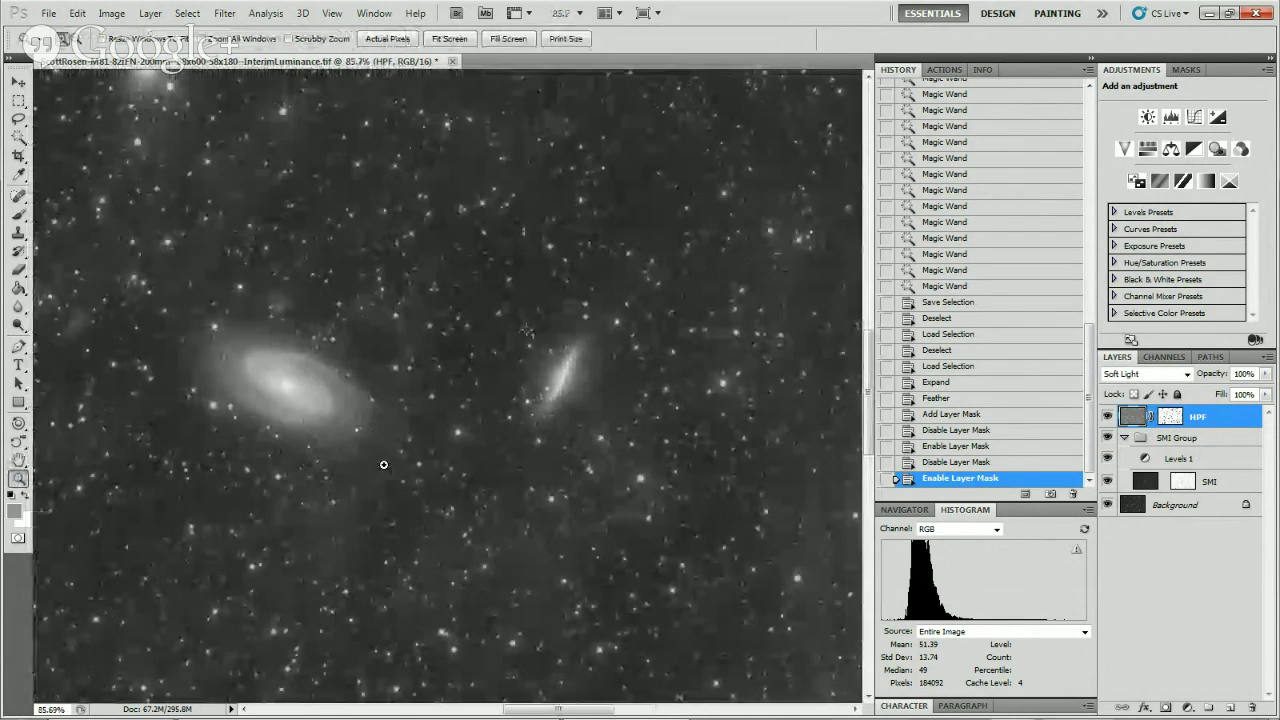
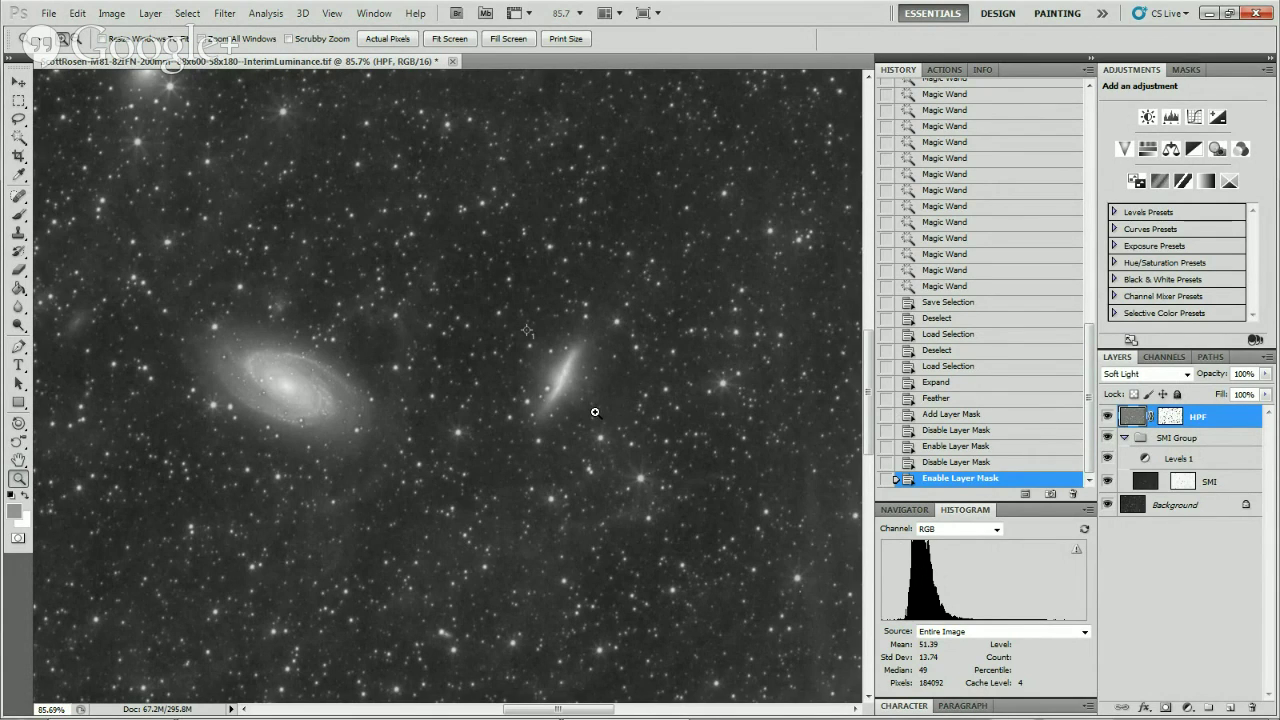
Create a new layer group above the HPF layer and name it 'HPF Group' in Group Properties.
mouse_move(1016, 548)
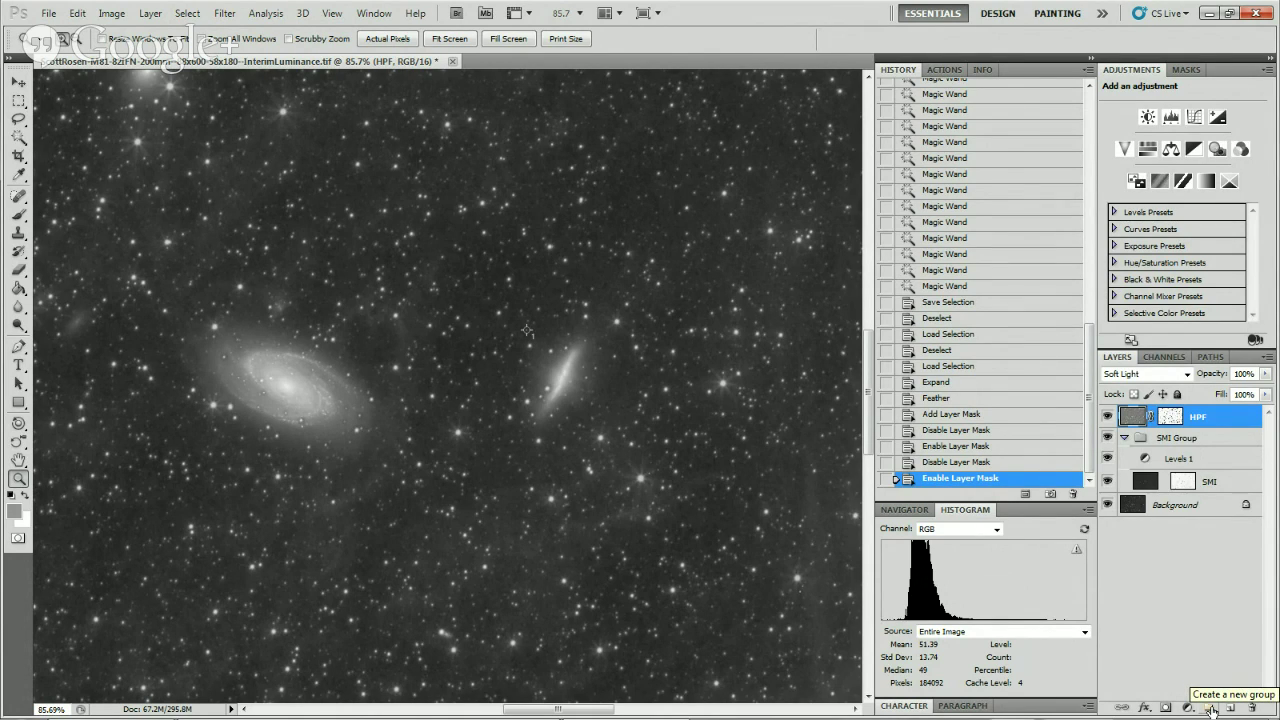
left_click(1211, 710)
right_click(1190, 416)
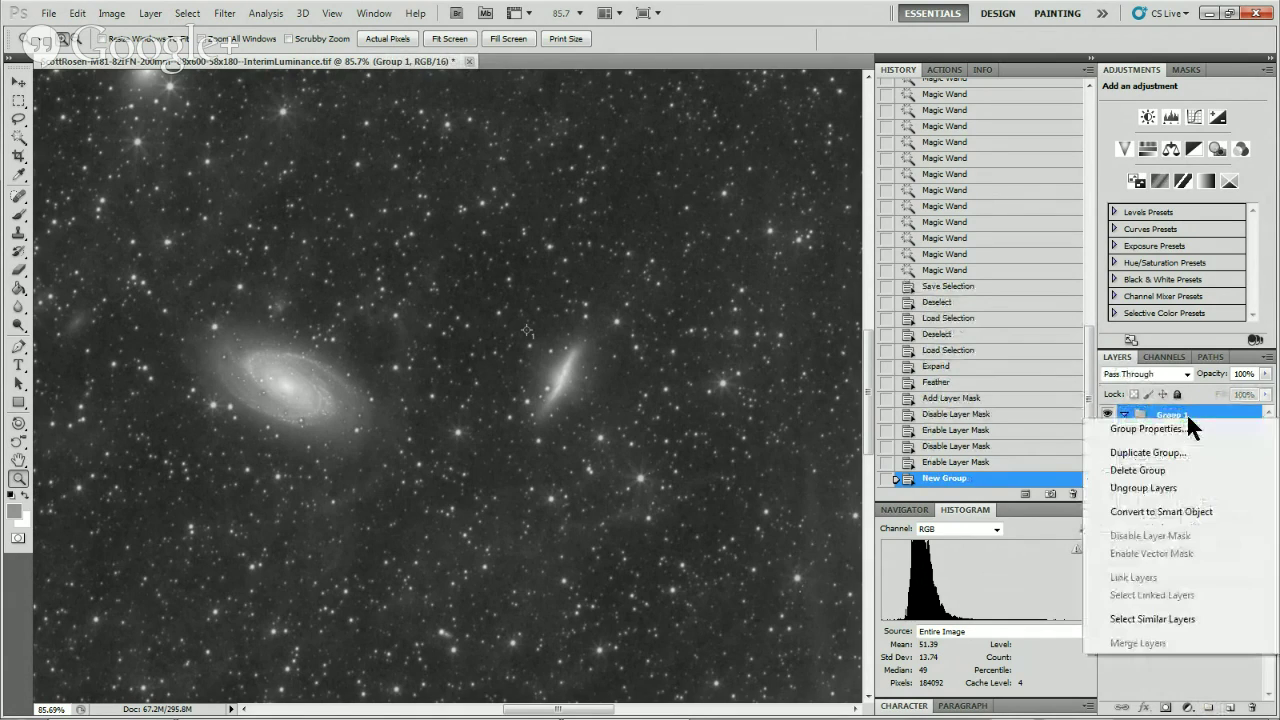
left_click(1150, 429)
type("HPF Group")
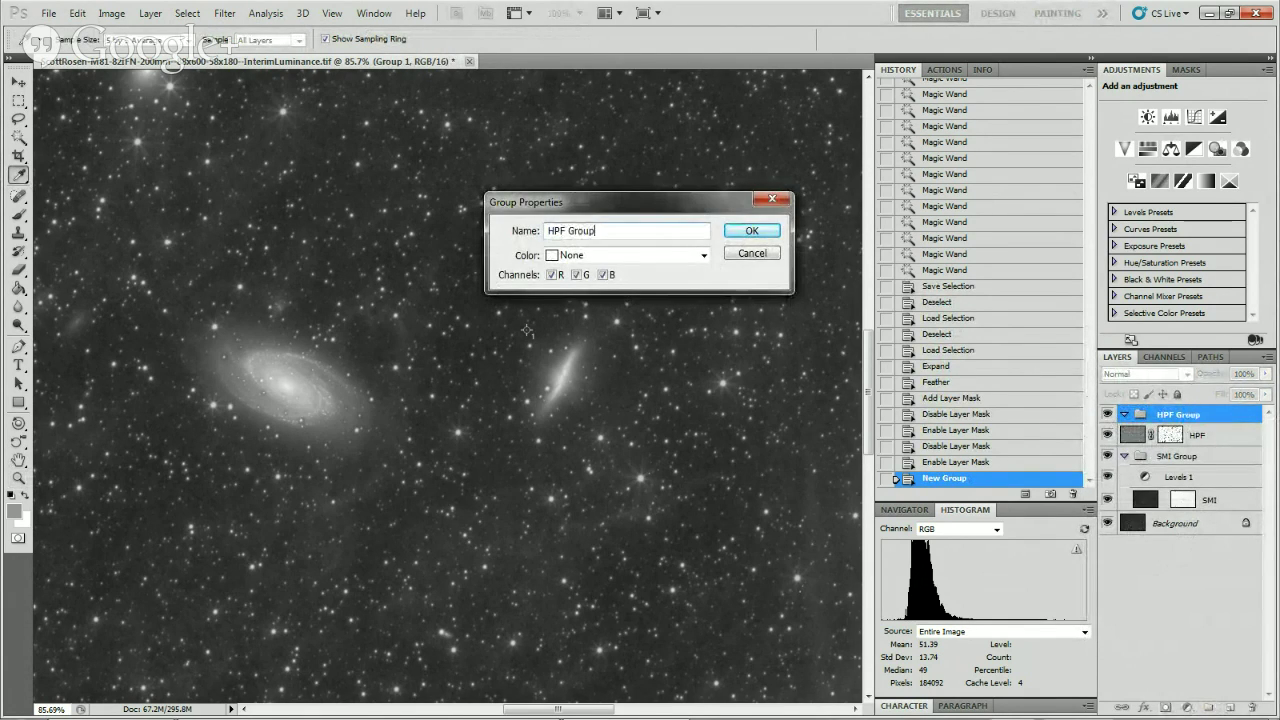
key("Return")
key("z")
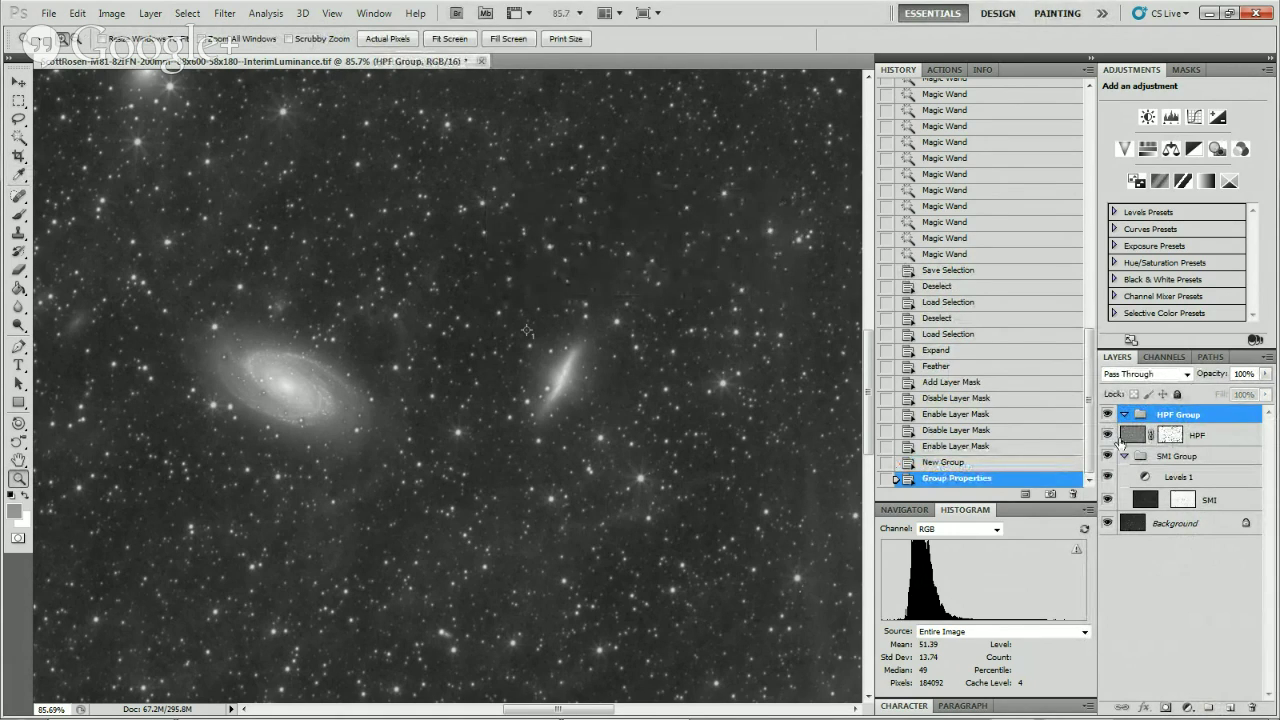
Move the HPF layer inside HPF Group and zoom in close on the M81 galaxy.
left_click_drag(1142, 441, 1156, 421)
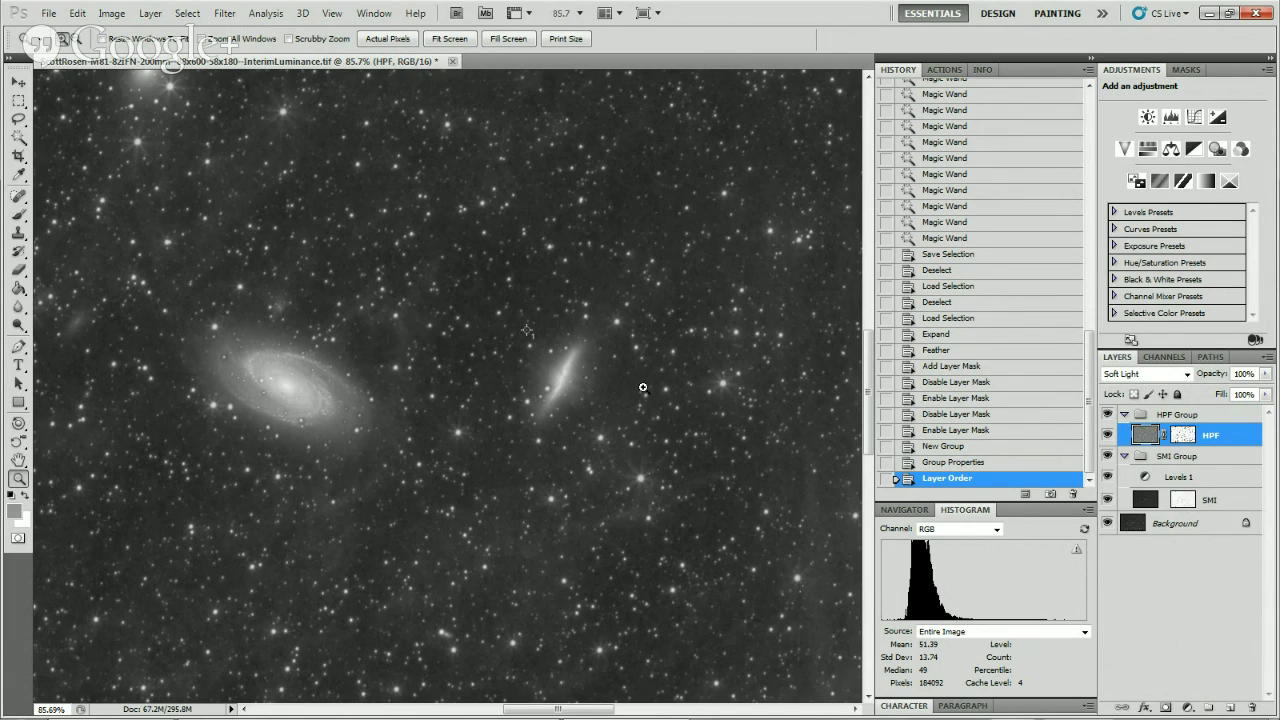
left_click_drag(527, 711, 490, 711)
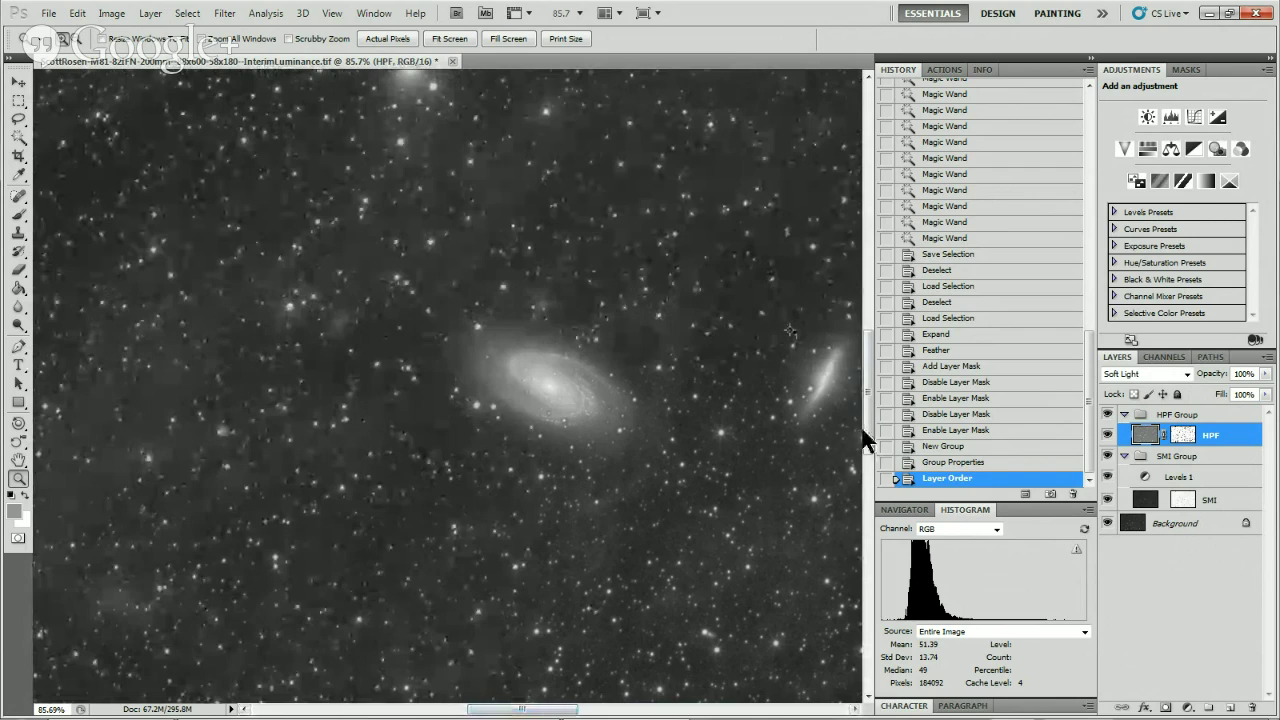
scroll(870, 430, "up", 5)
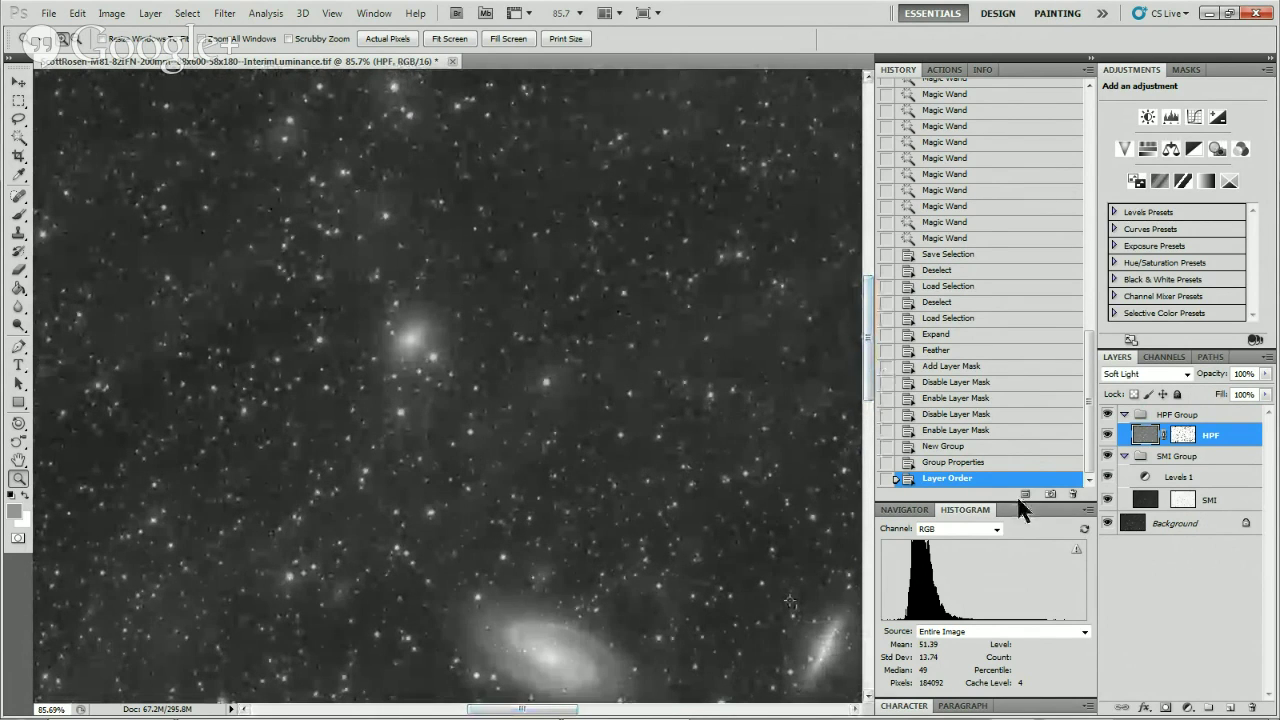
left_click(20, 460)
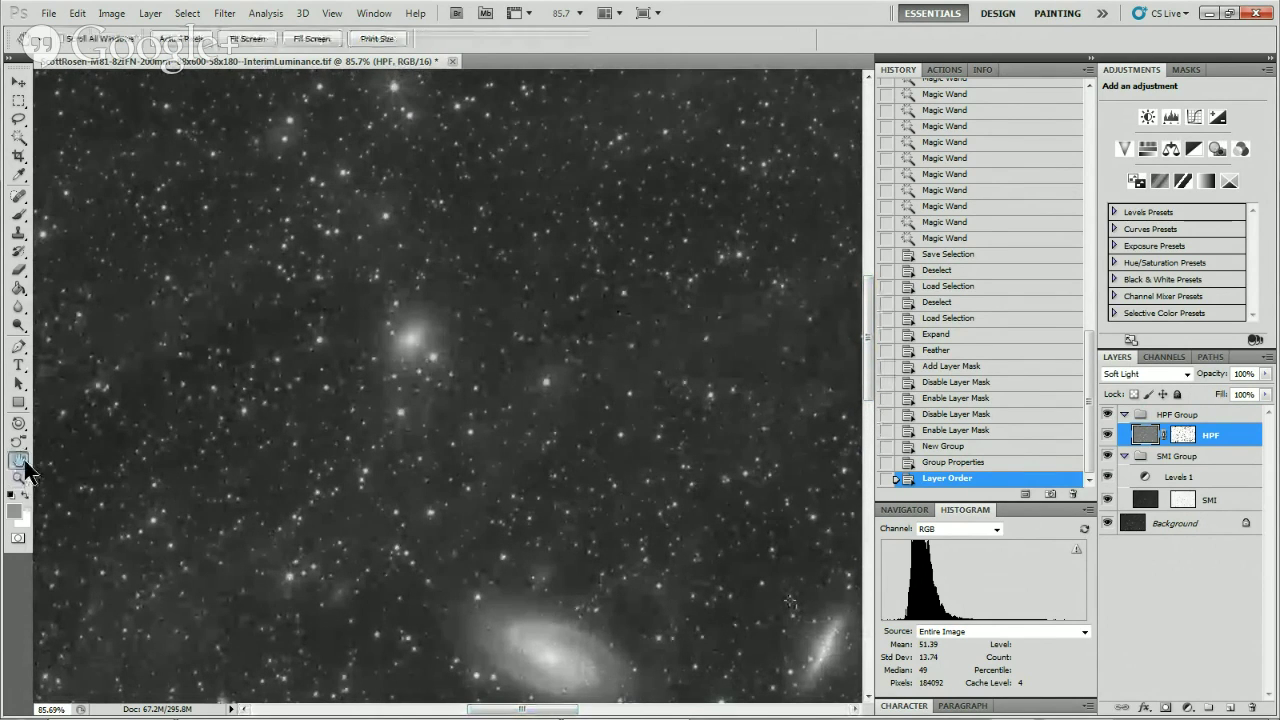
double_click(20, 460)
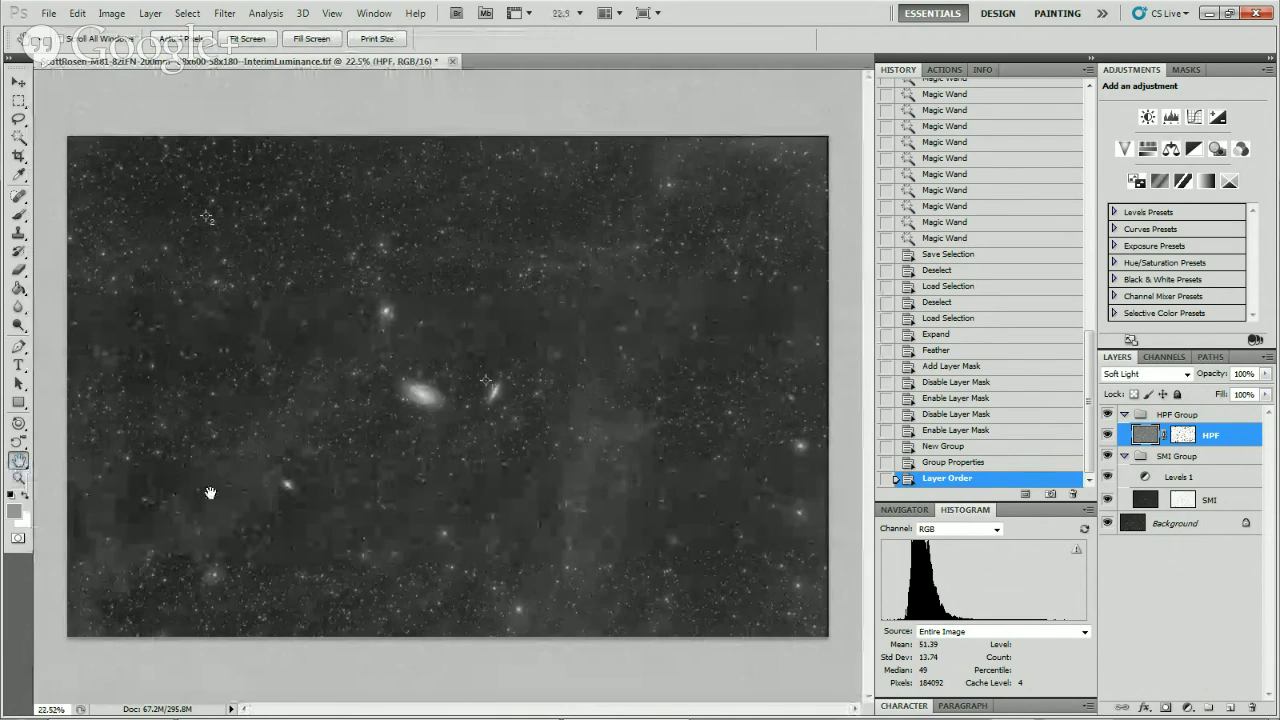
left_click(16, 480)
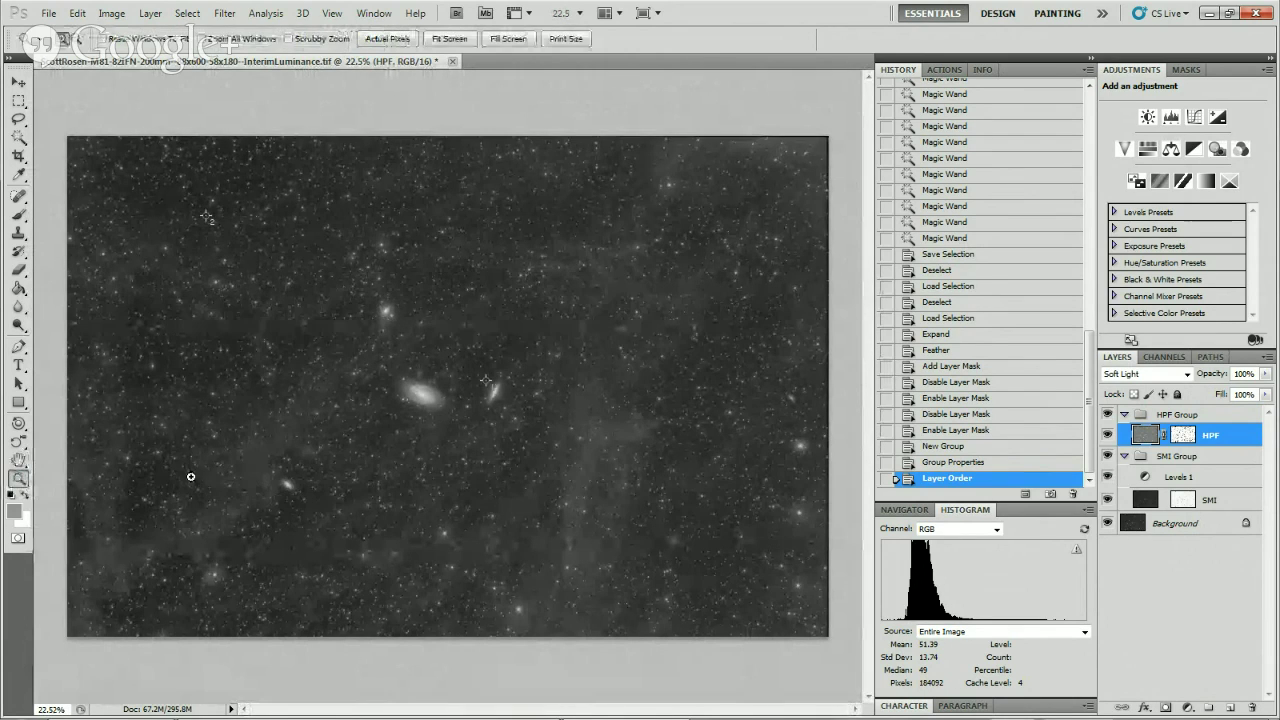
left_click_drag(251, 460, 322, 520)
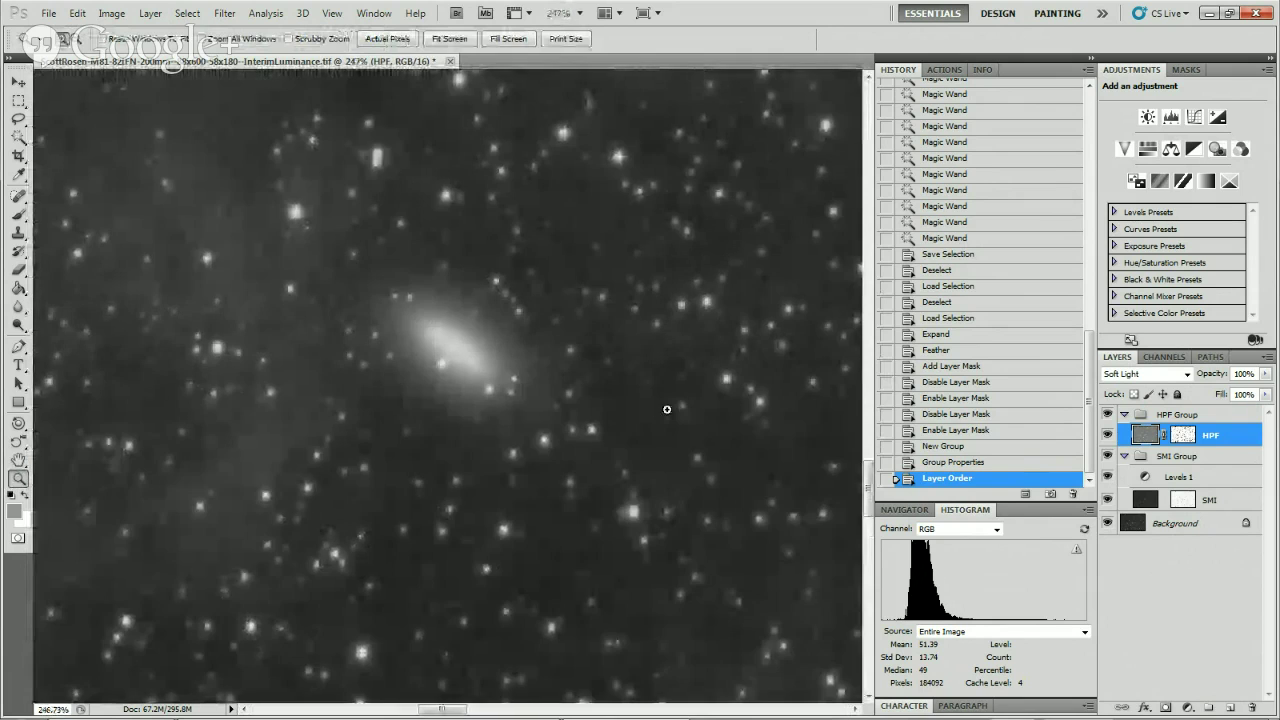
Toggle HPF Group off and on over M81 and the full image, leaving it visible.
left_click(1108, 414)
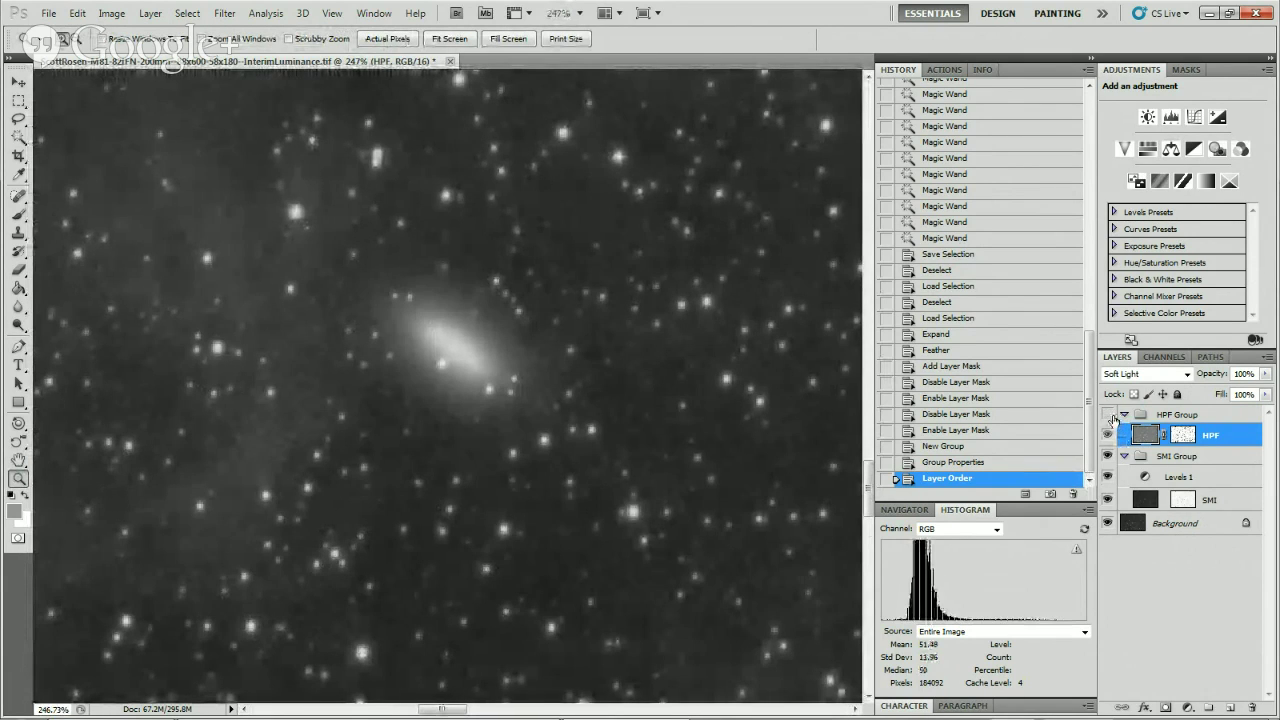
left_click(1110, 415)
left_click(1109, 414)
left_click(1109, 414)
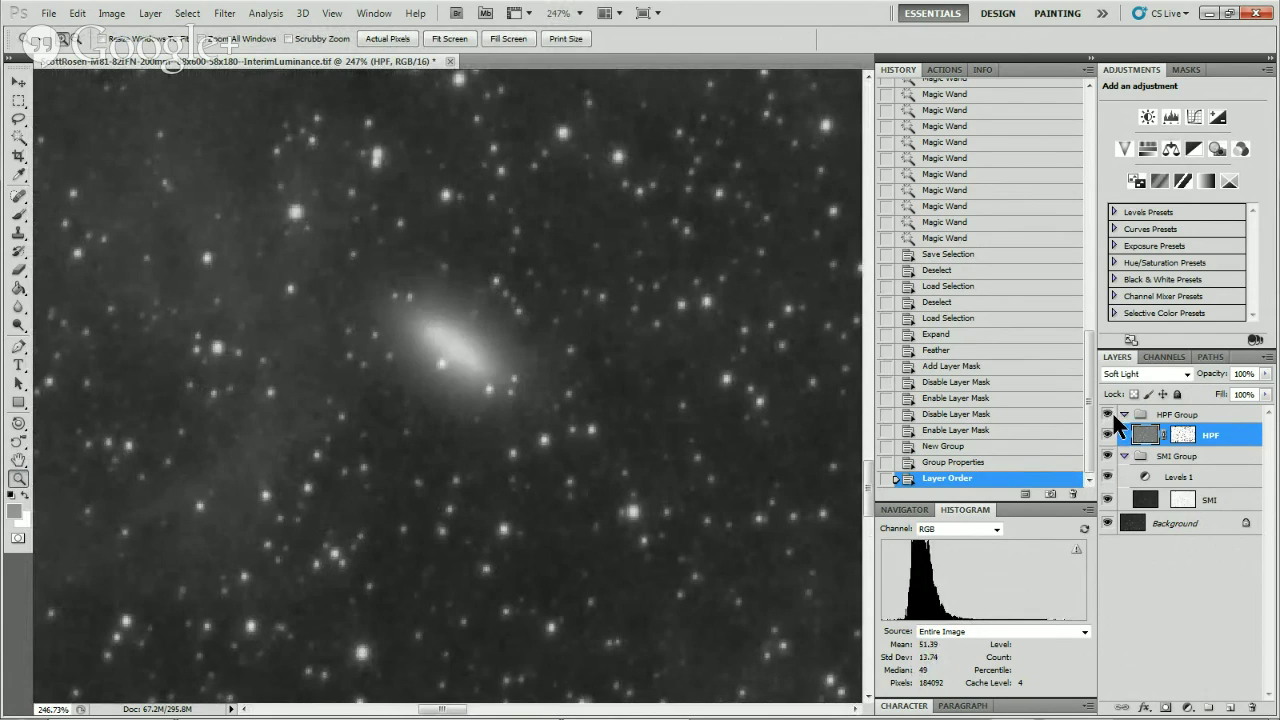
left_click(1109, 414)
left_click(1109, 414)
double_click(18, 461)
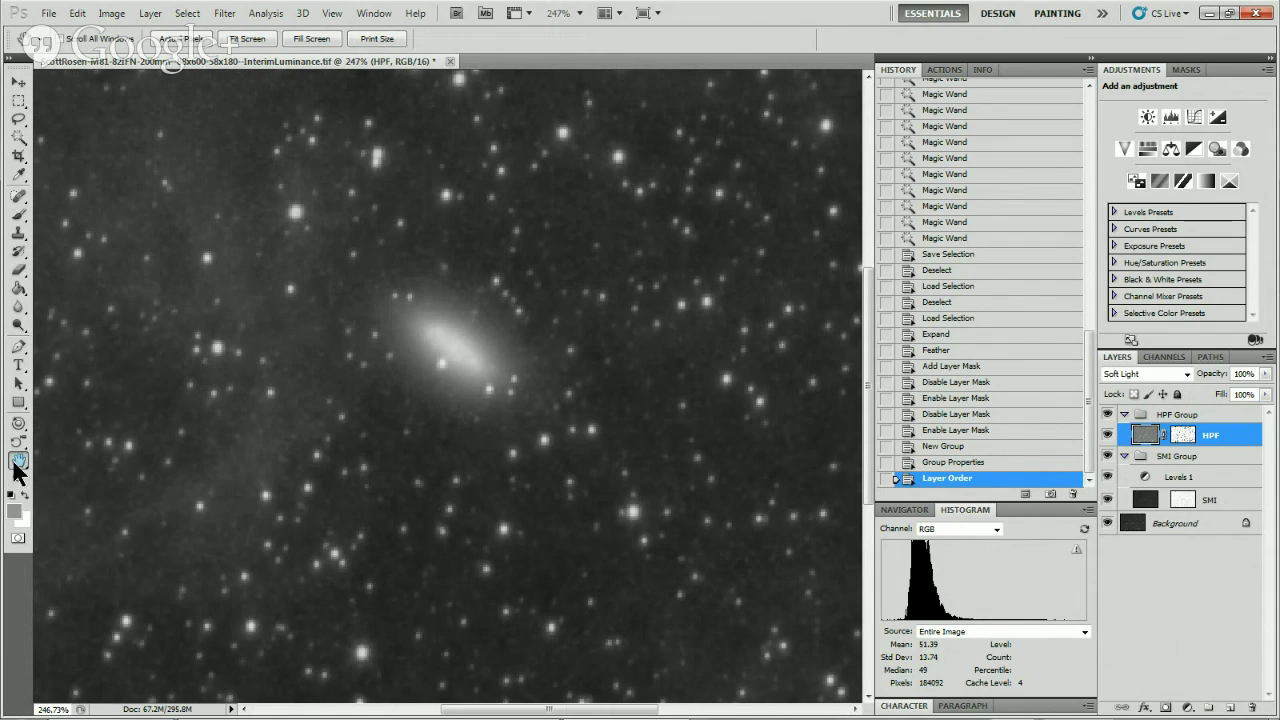
left_click(1107, 414)
left_click(1107, 414)
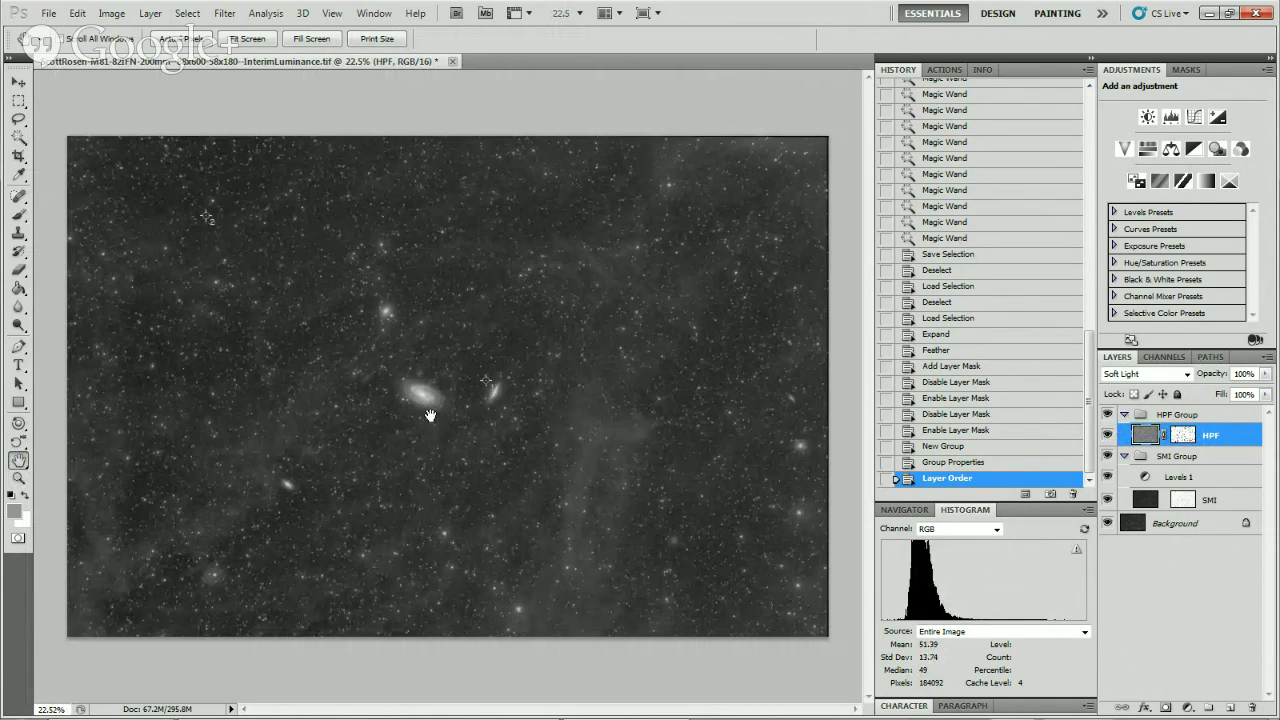
Select the Lasso tool with a feather of 4.
left_click(18, 119)
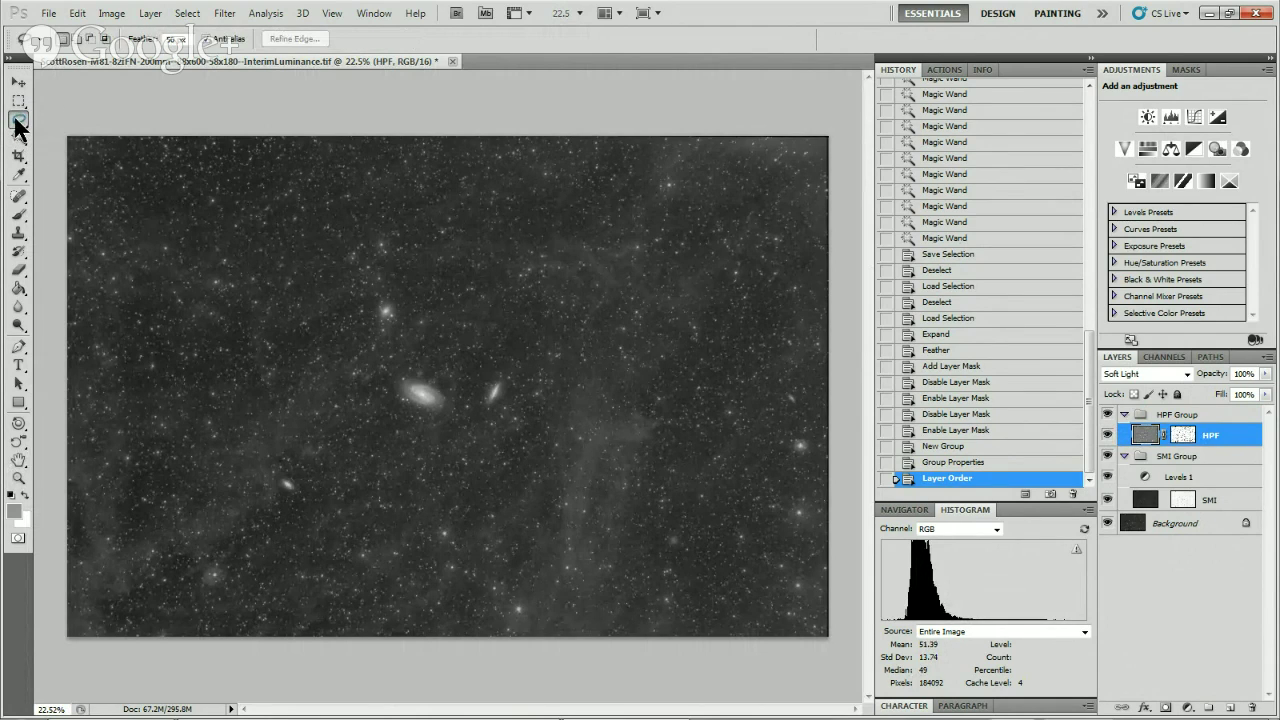
left_click(176, 39)
type("4")
Lasso M81, M82 and two small galaxies together, then deselect everything.
mouse_move(446, 389)
left_mouse_down()
mouse_move(418, 372)
mouse_move(399, 380)
mouse_move(412, 399)
mouse_move(449, 397)
left_mouse_up()
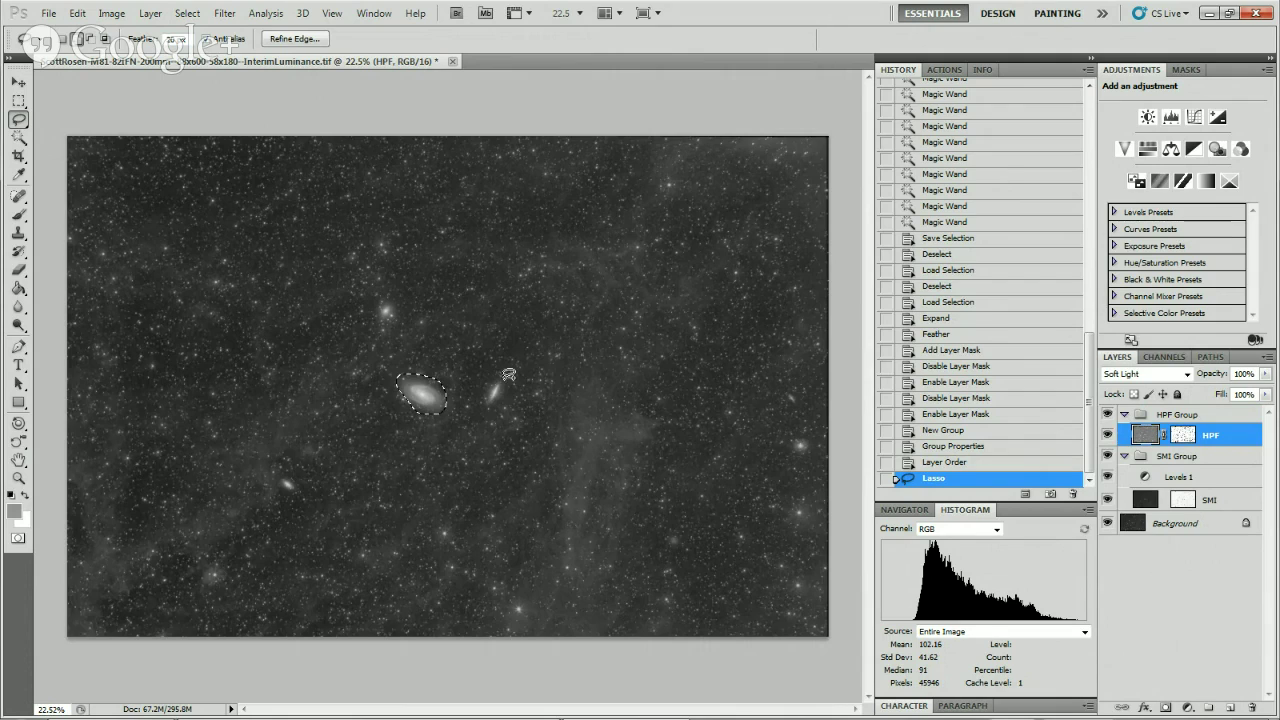
mouse_move(491, 386)
left_mouse_down()
mouse_move(490, 405)
mouse_move(514, 392)
mouse_move(503, 380)
left_mouse_up()
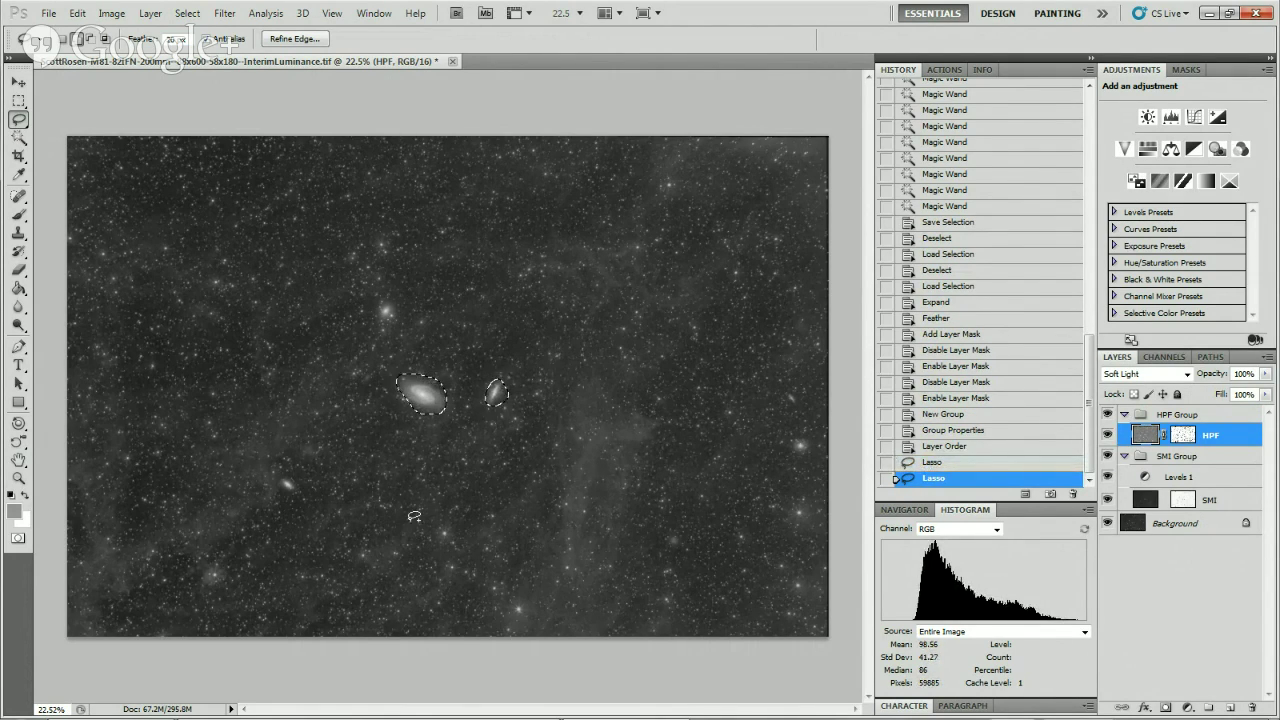
mouse_move(316, 485)
left_mouse_down()
mouse_move(306, 470)
mouse_move(284, 490)
mouse_move(306, 490)
left_mouse_up()
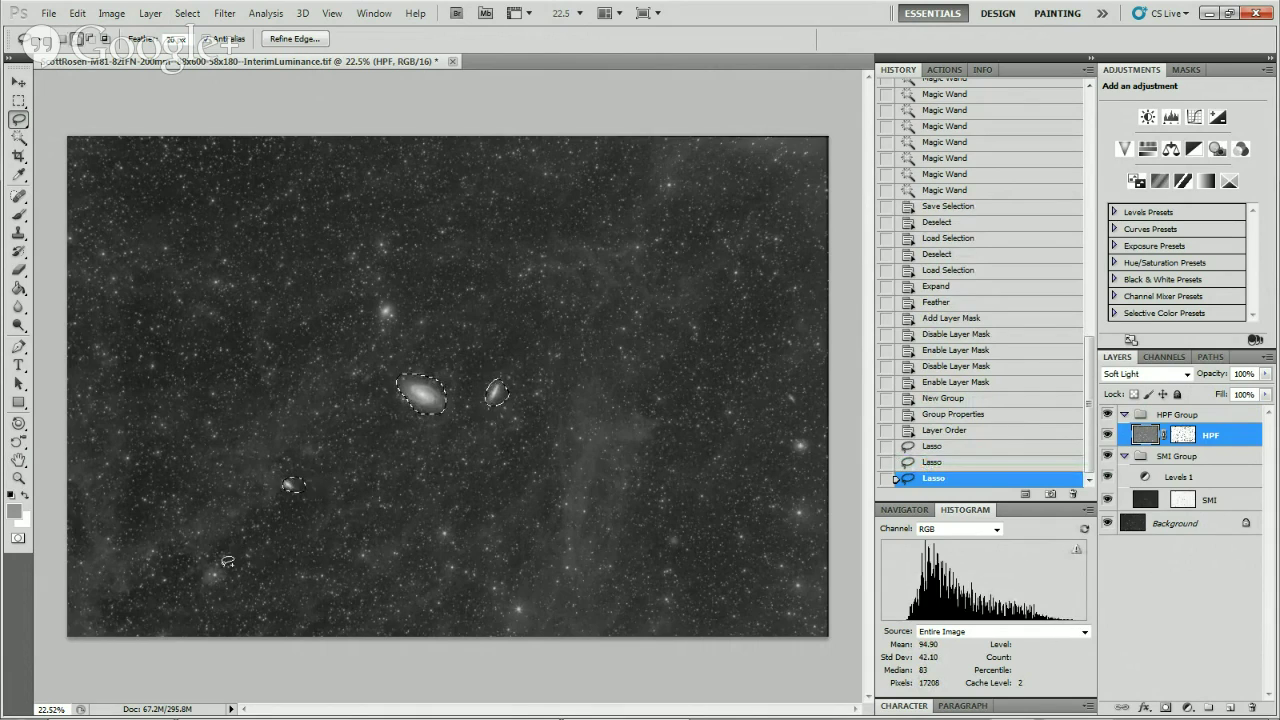
mouse_move(372, 308)
left_mouse_down()
mouse_move(413, 314)
mouse_move(374, 314)
left_mouse_up()
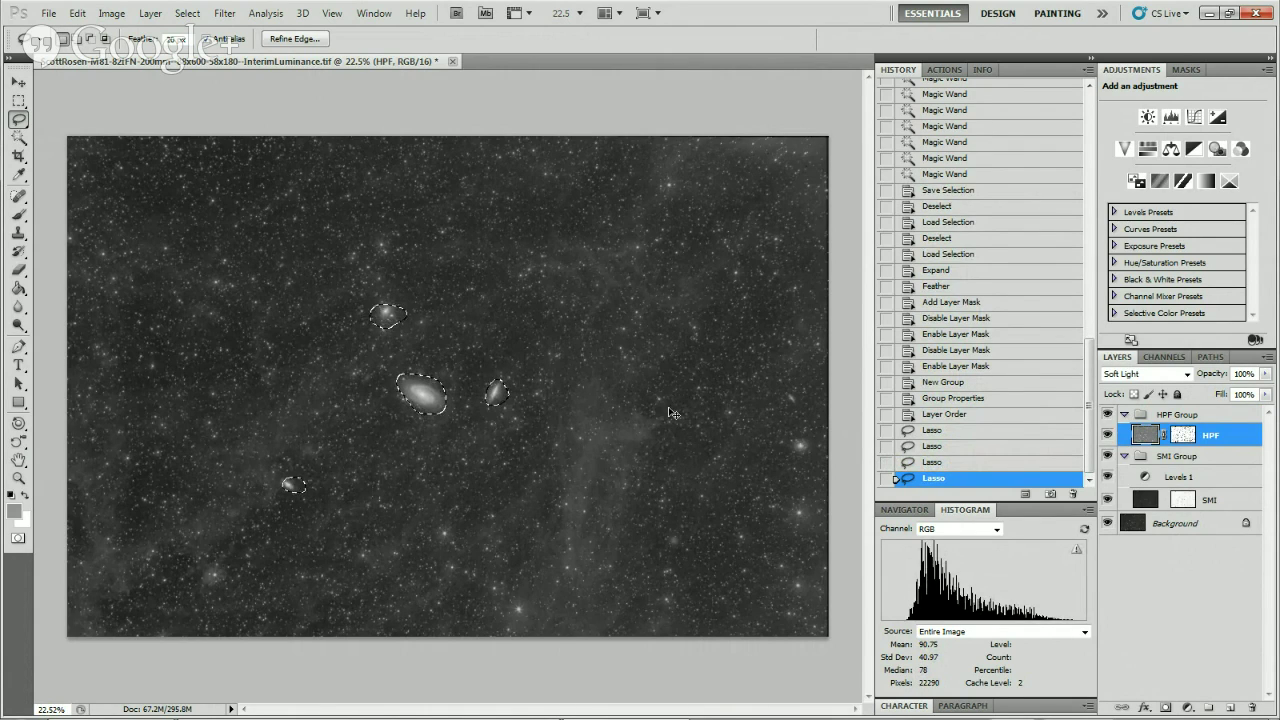
key("ctrl+d")
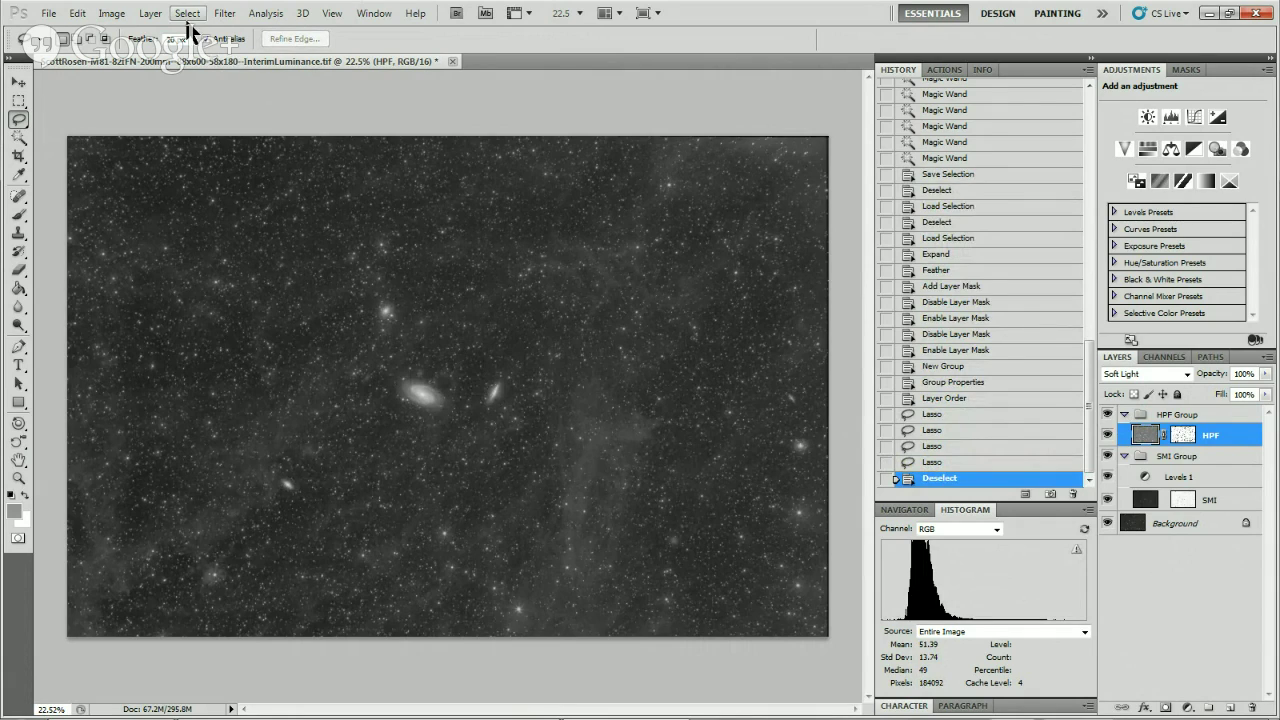
Load the M81M82-Feather-25 channel as a new selection via Select > Load Selection.
left_click(188, 14)
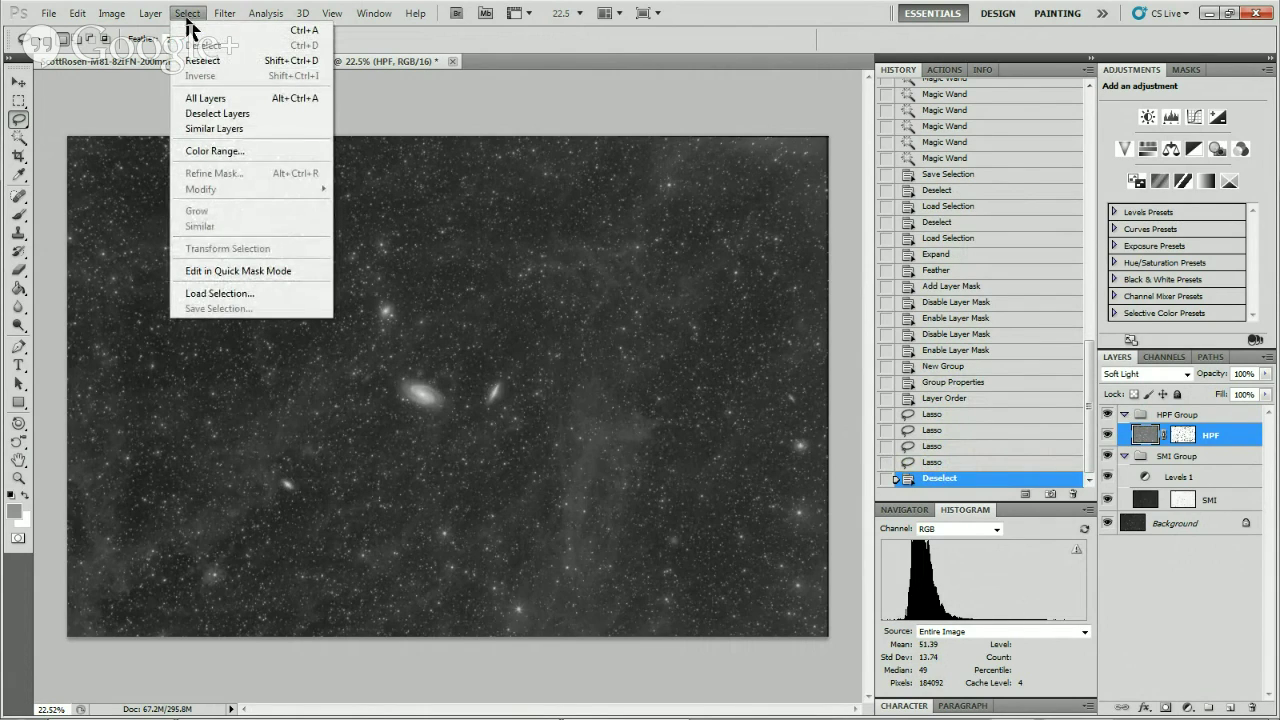
left_click(272, 296)
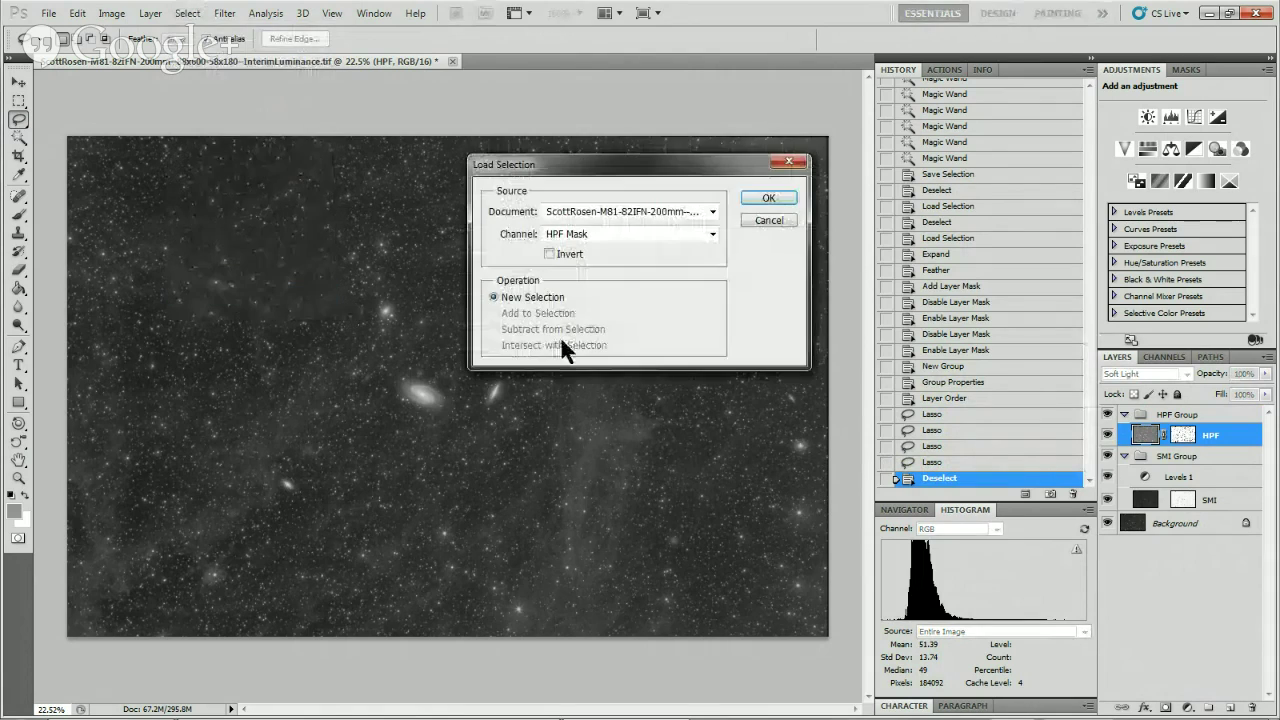
left_click(624, 236)
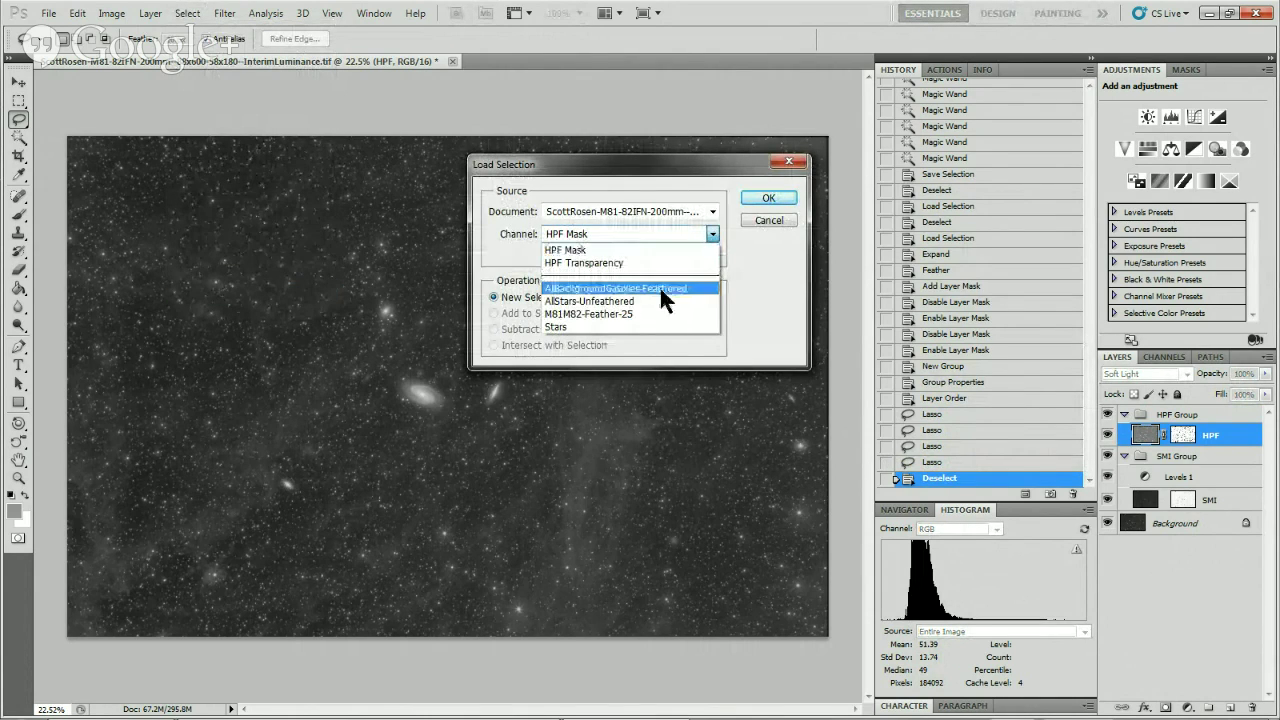
left_click(567, 313)
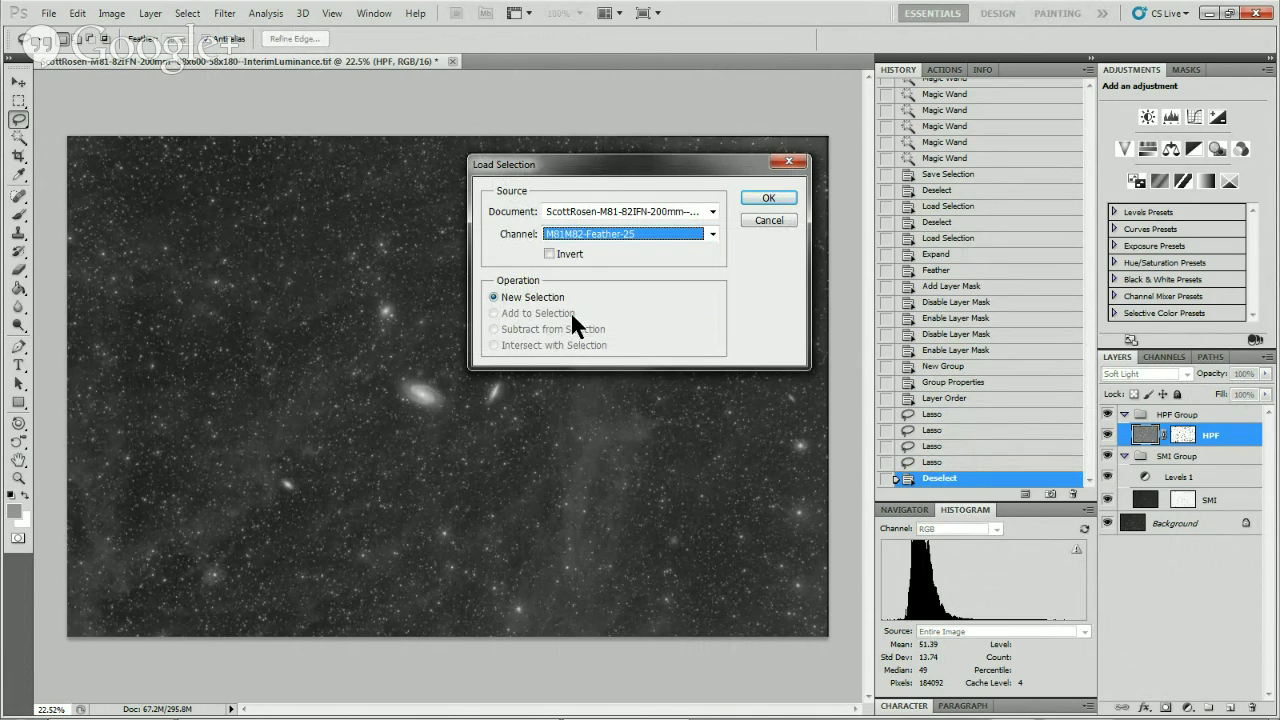
left_click(768, 199)
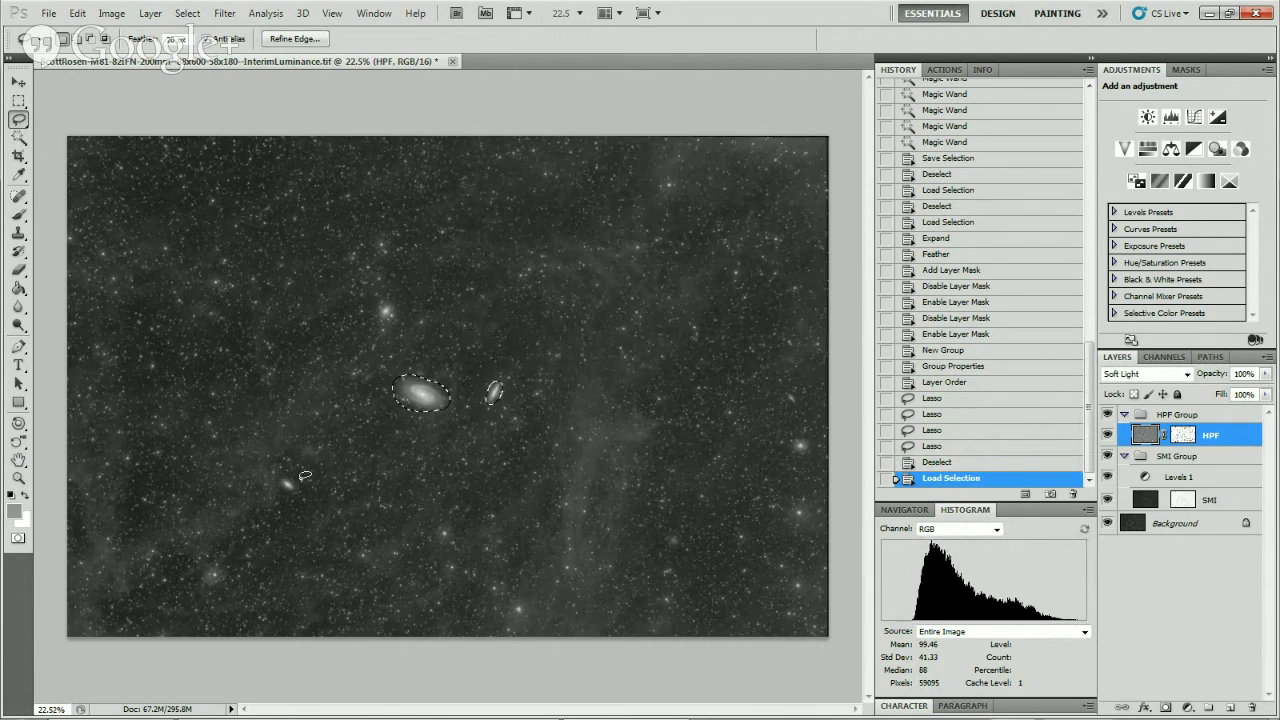
Load the AllBackgroundGalaxies-Feathered channel with Add to Selection mode.
left_click(185, 16)
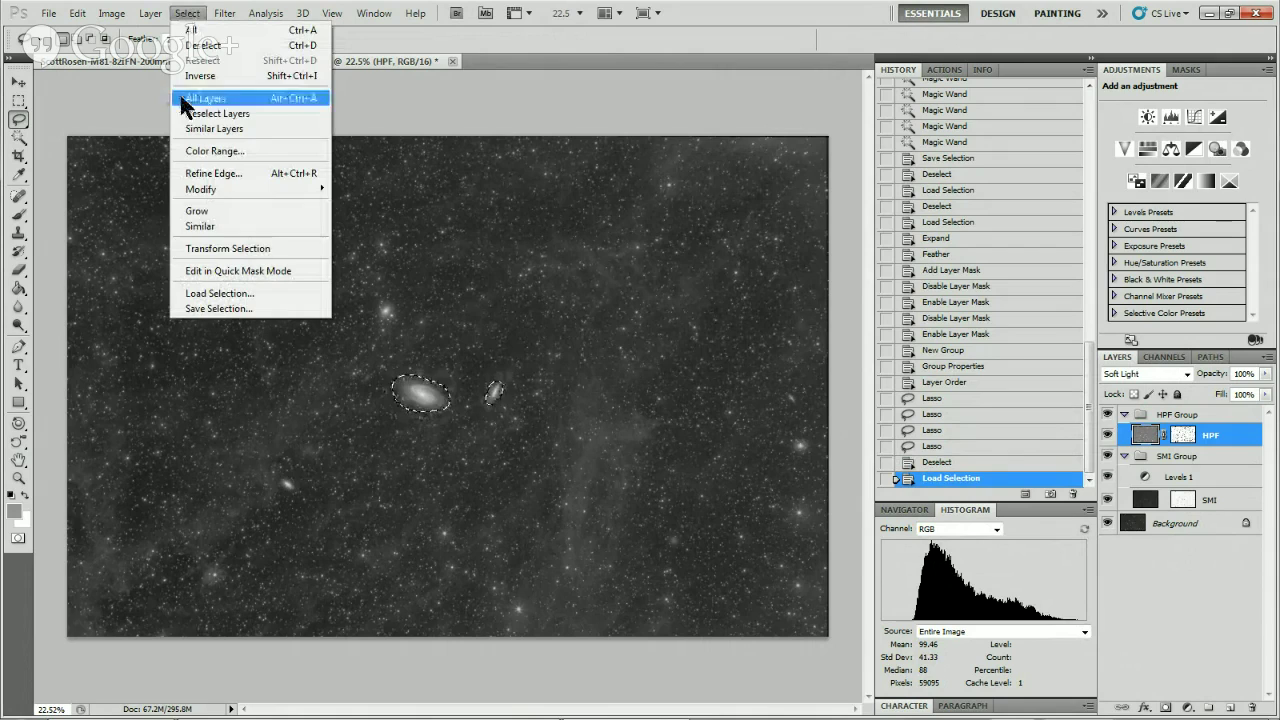
left_click(222, 292)
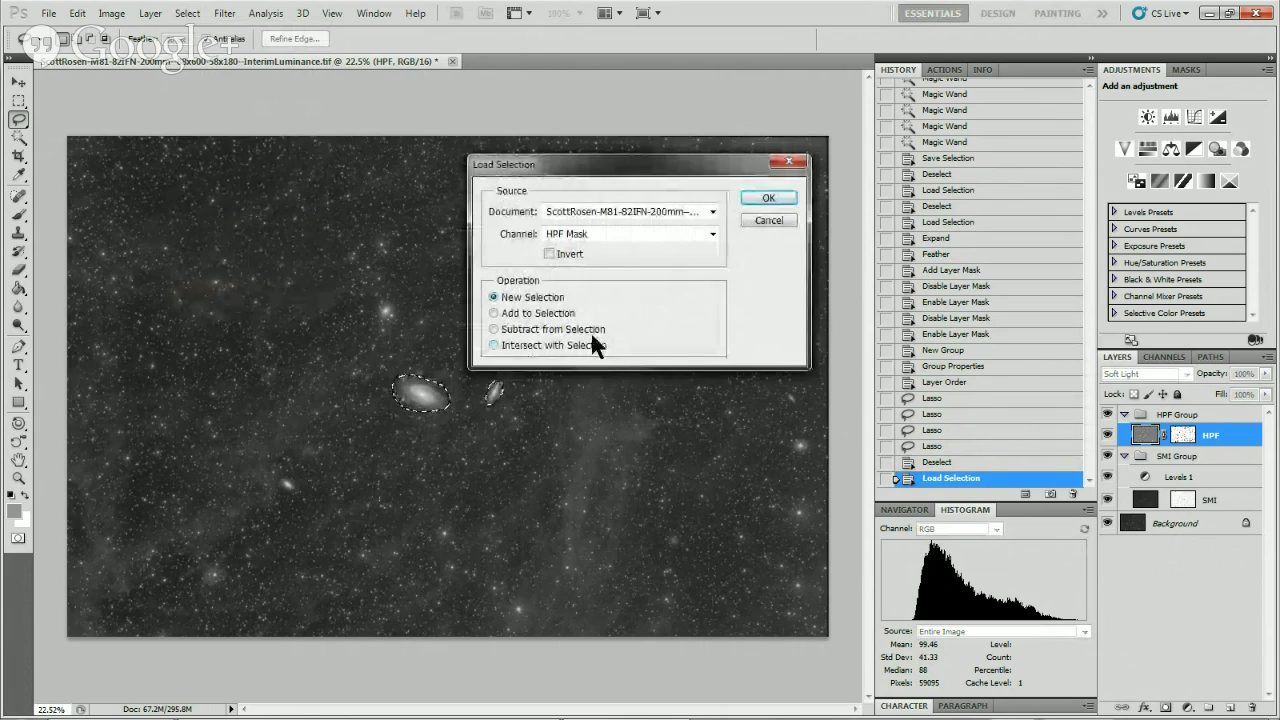
left_click(494, 313)
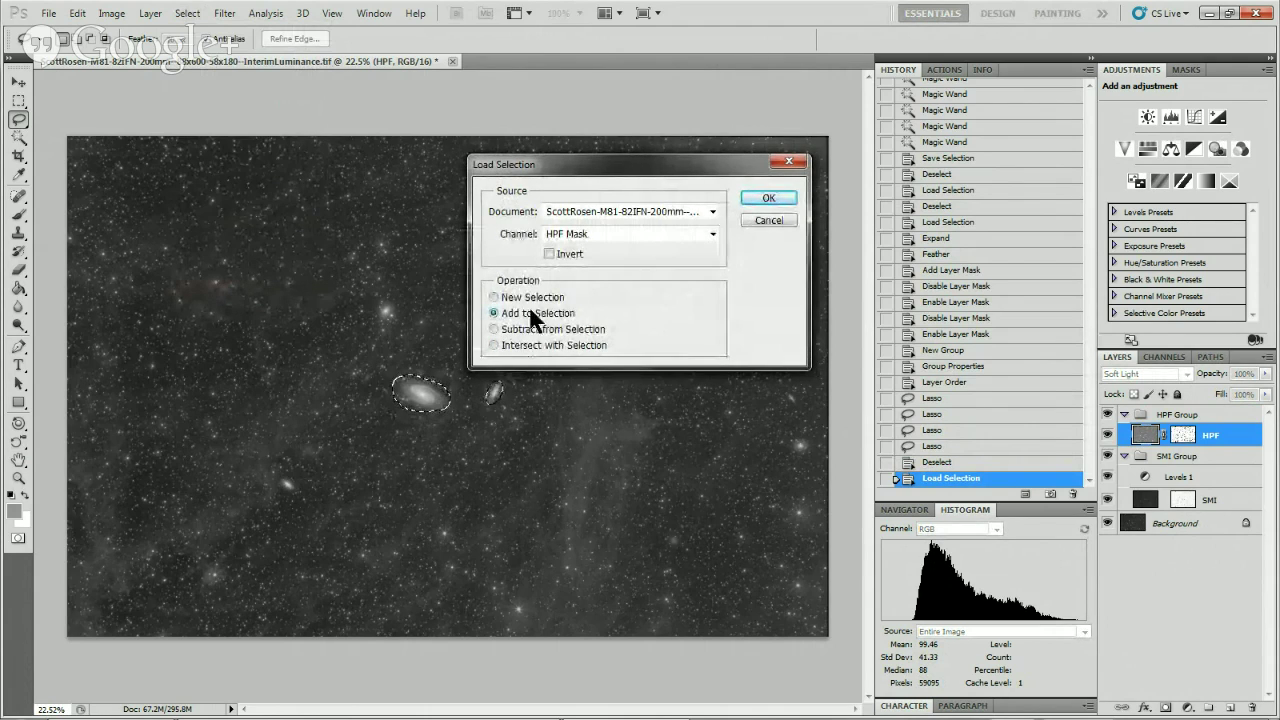
left_click(712, 234)
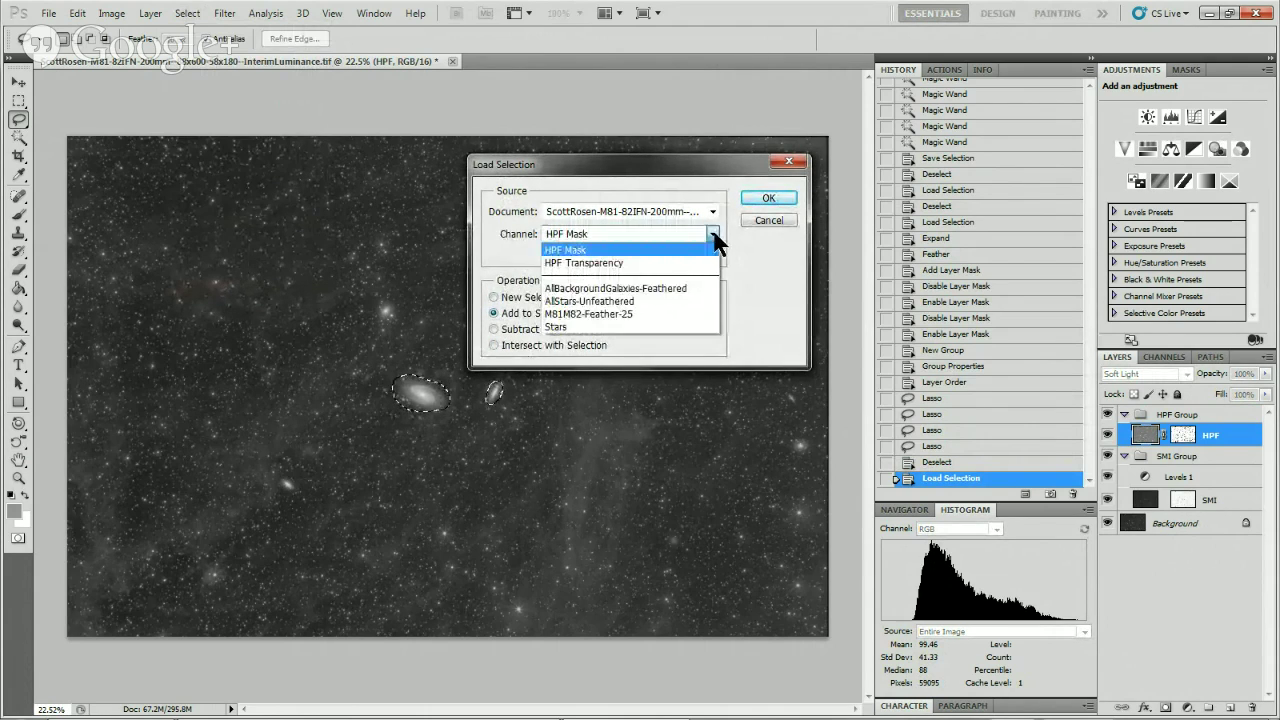
left_click(604, 288)
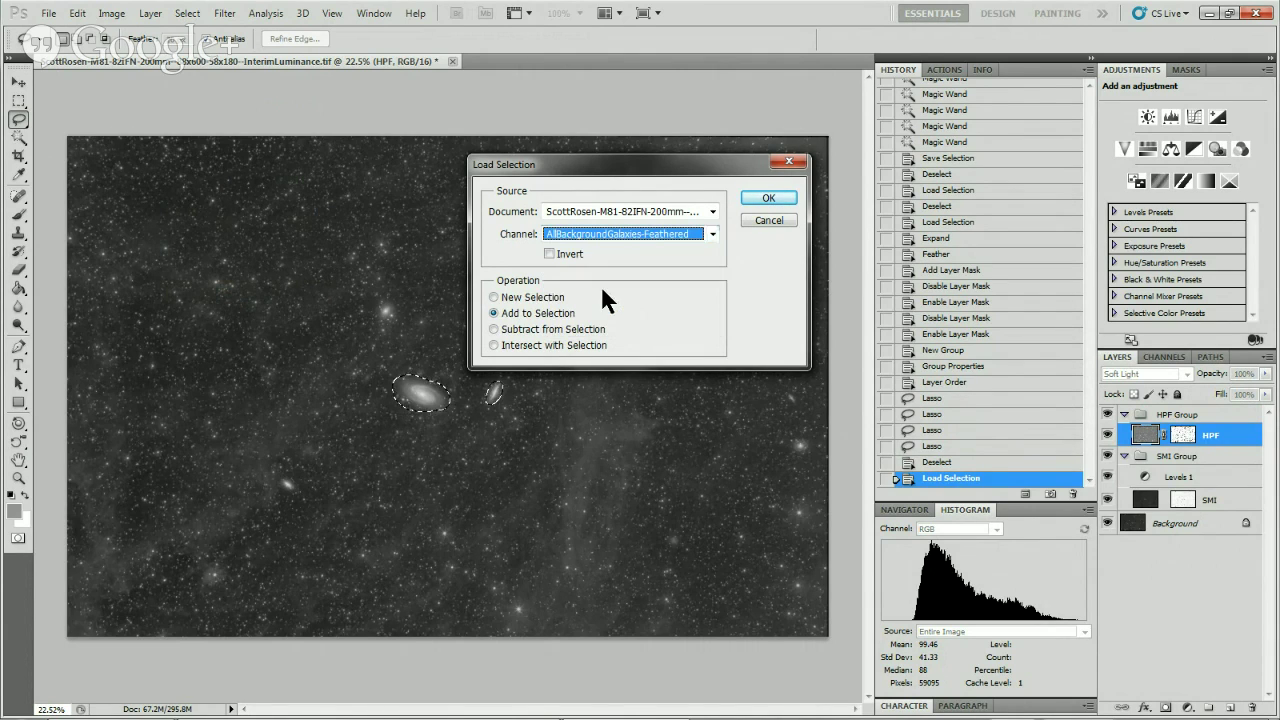
left_click(786, 197)
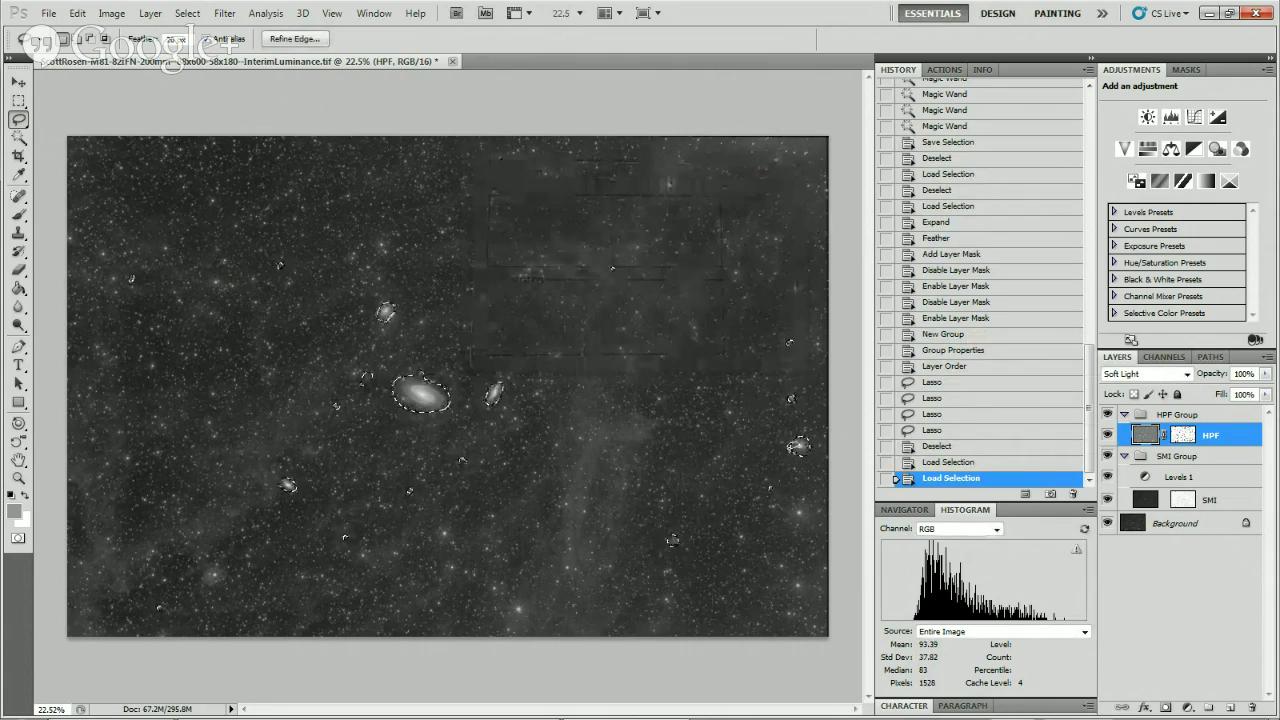
Give HPF Group a Hide Selection layer mask and view that mask on its own.
left_click(1166, 415)
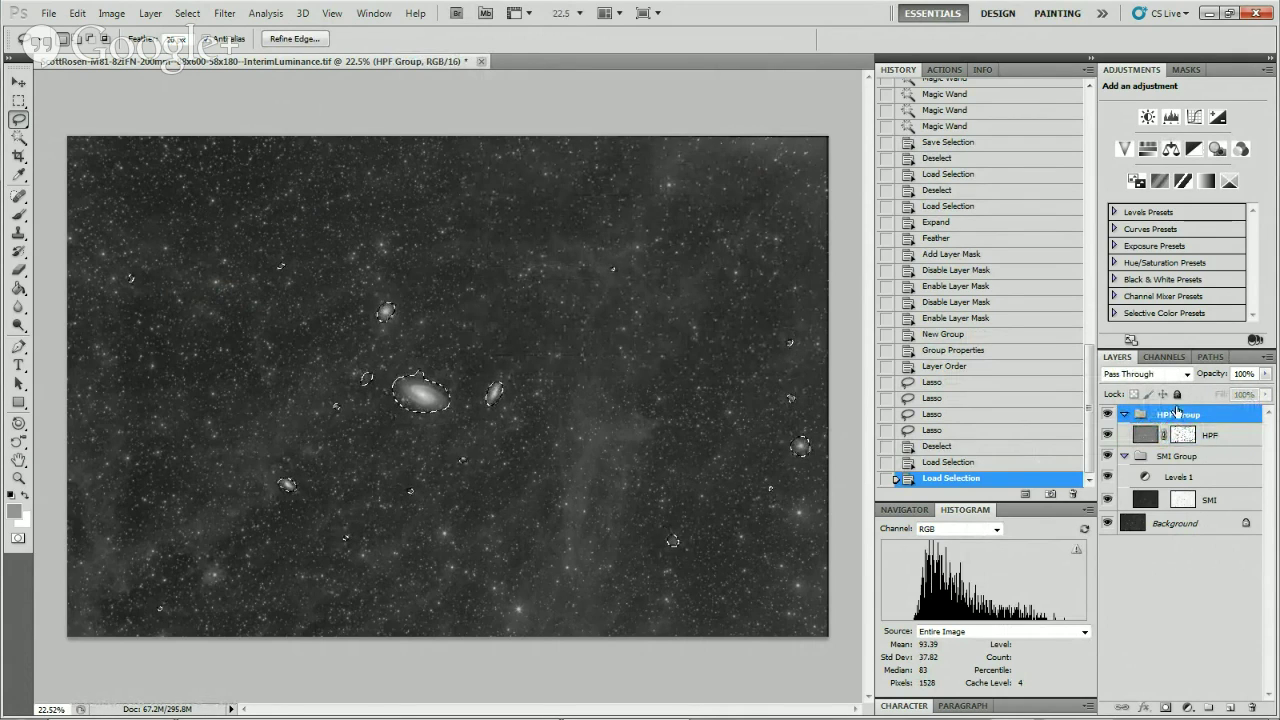
left_click(152, 14)
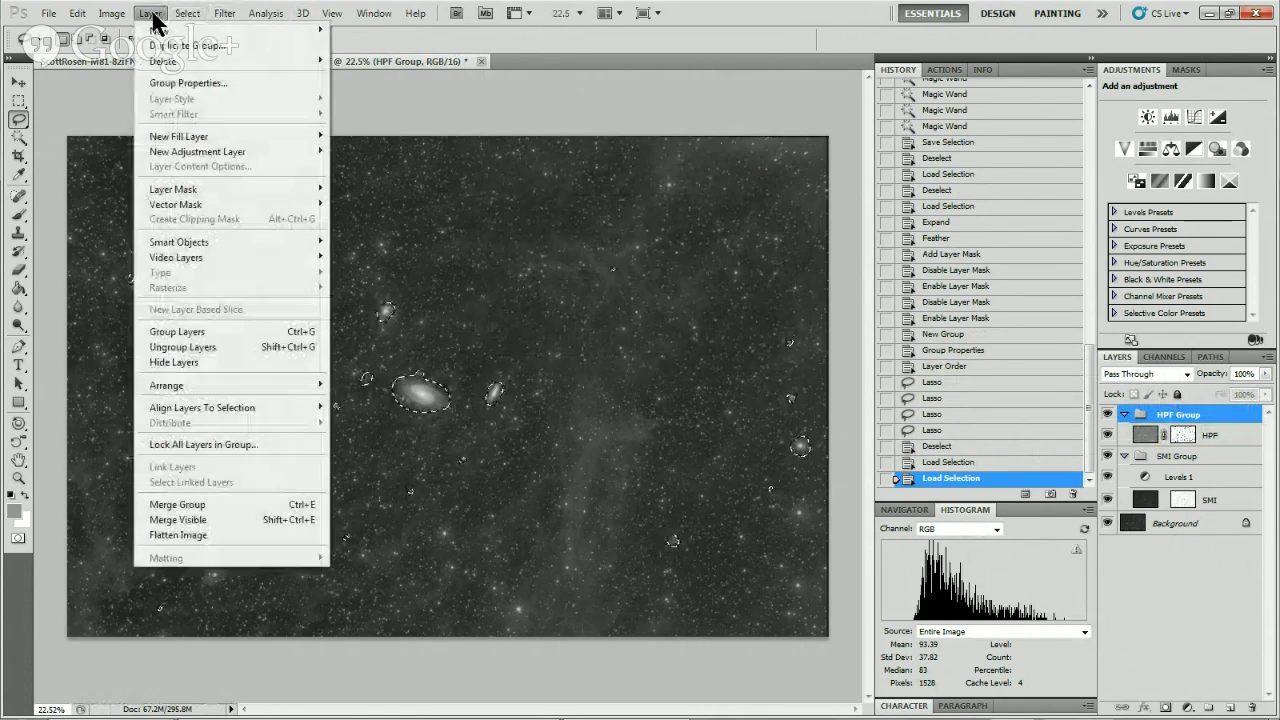
mouse_move(188, 195)
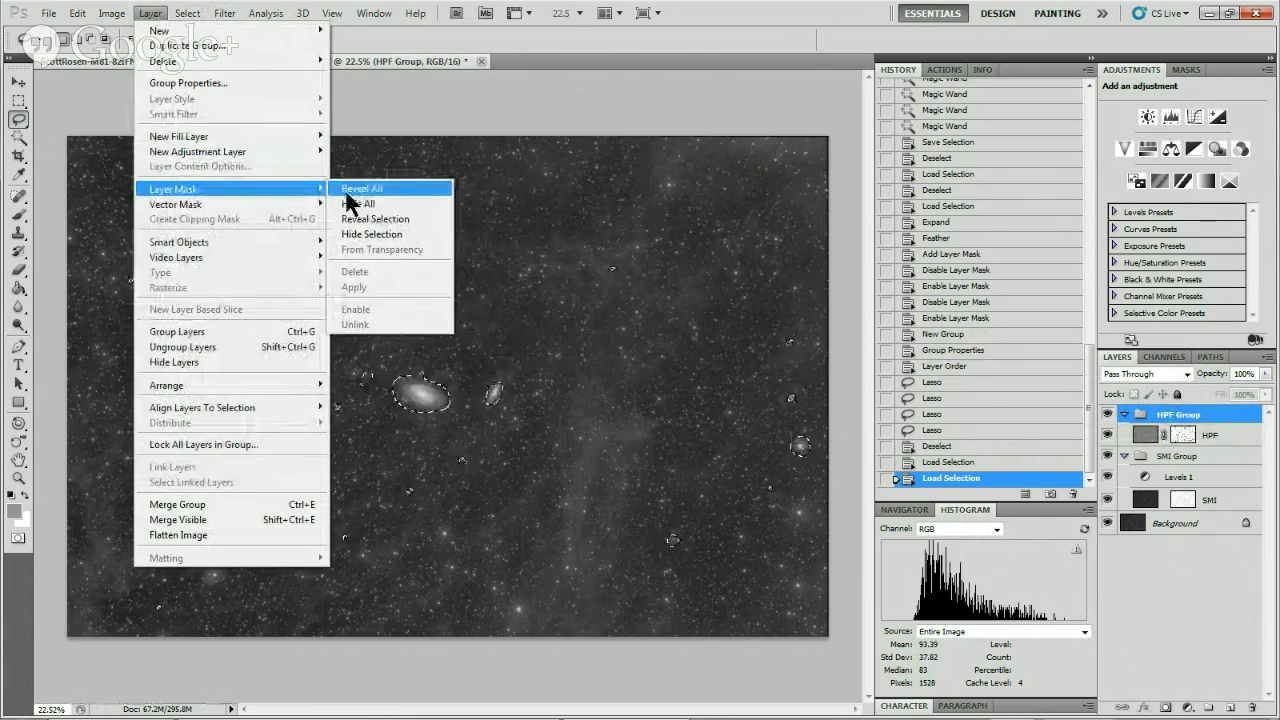
left_click(405, 238)
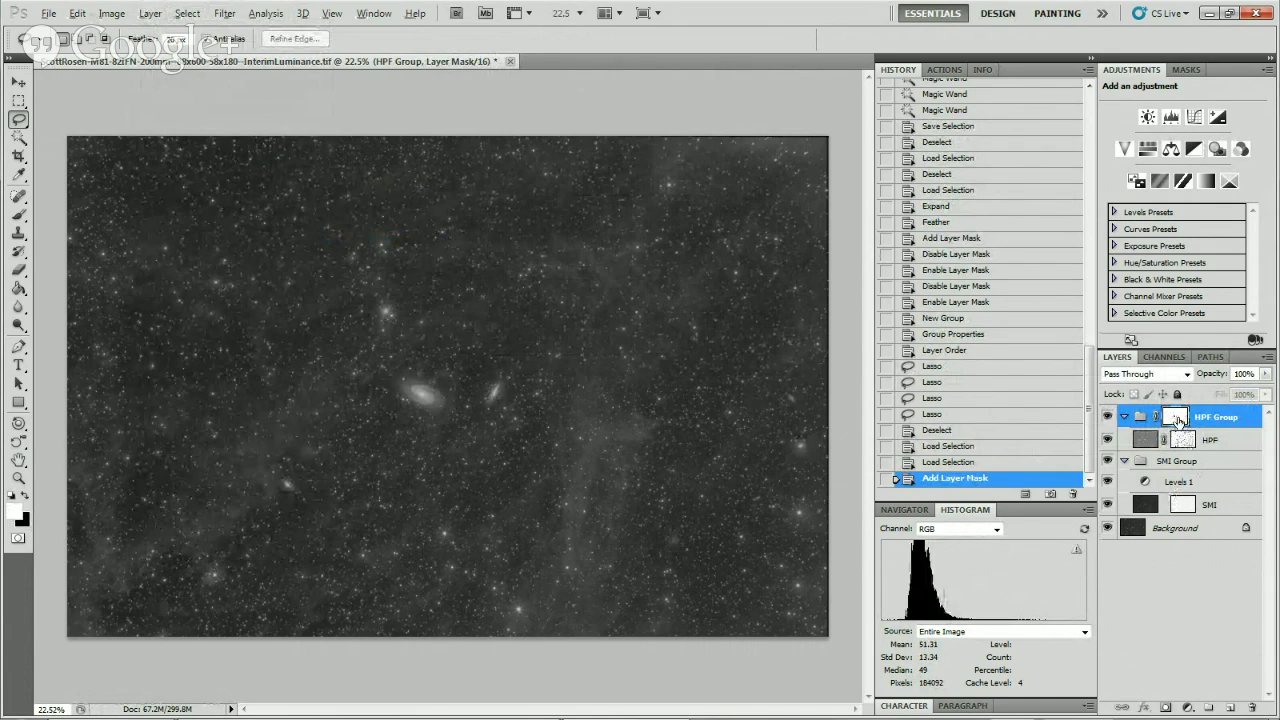
left_click(1177, 419, "alt")
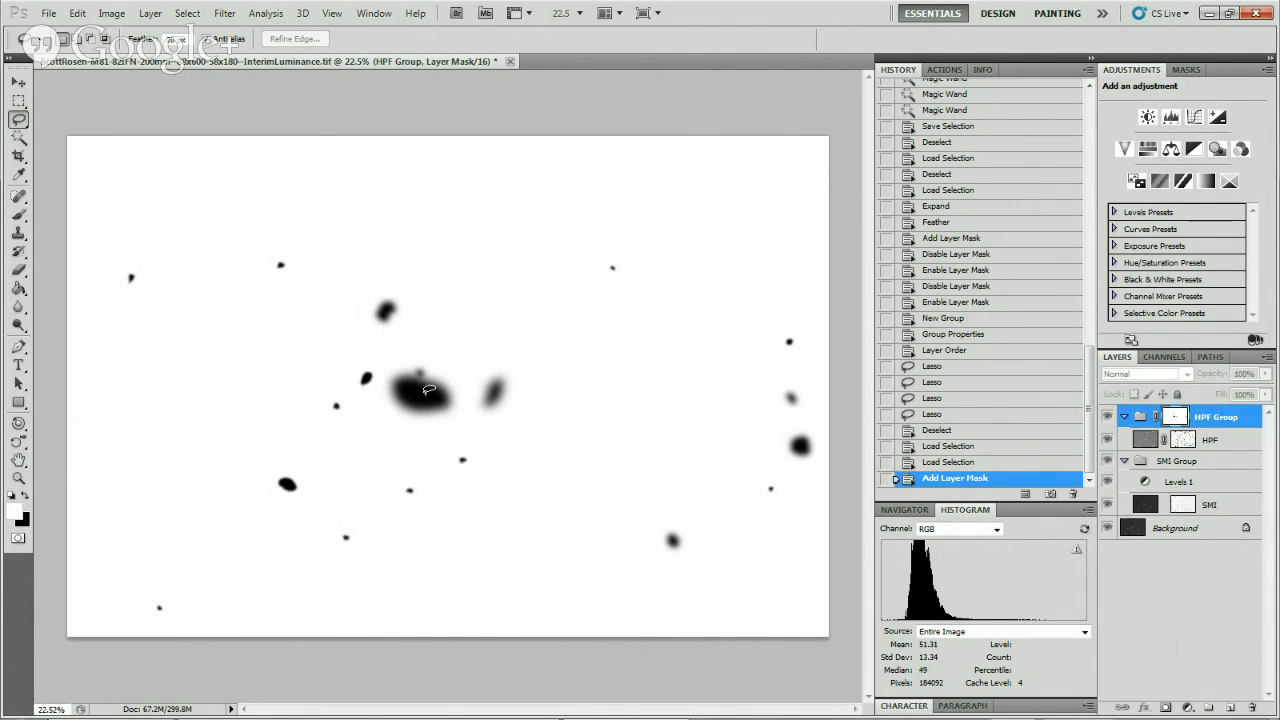
Leave mask view and toggle HPF Group off and on twice to compare, keeping it visible.
left_click(1143, 416)
left_click(1183, 442)
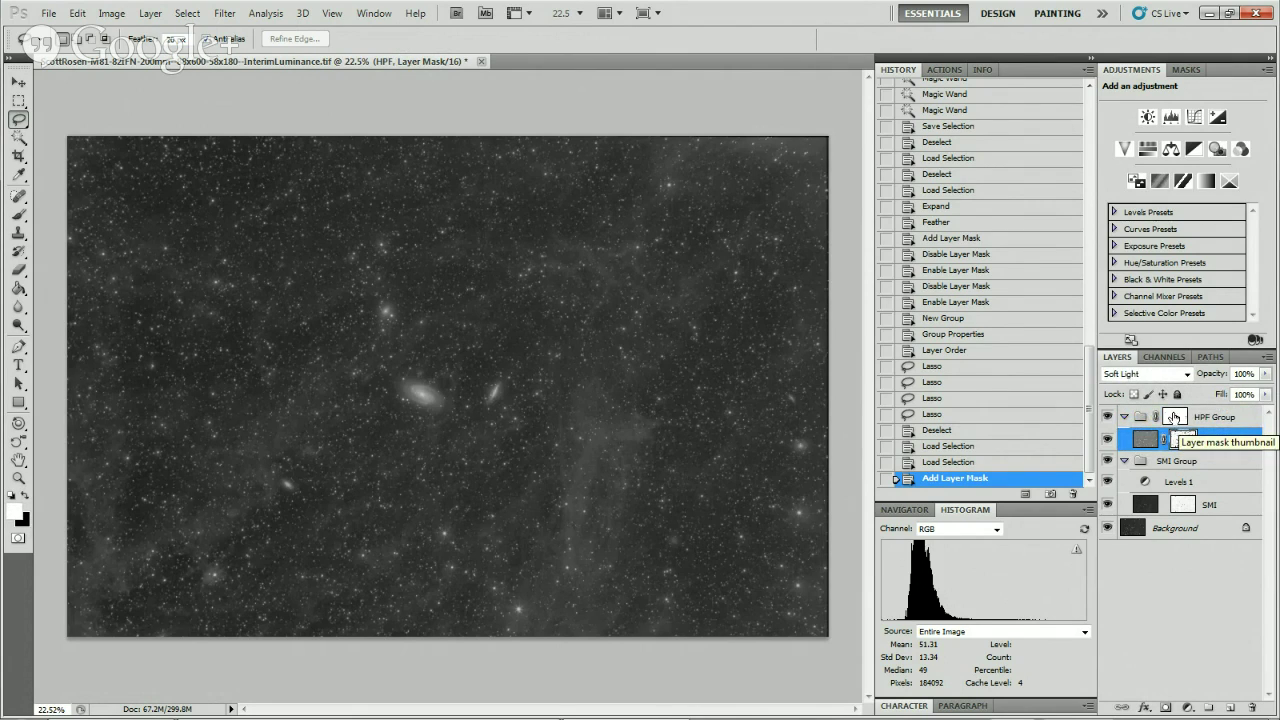
left_click(1175, 416)
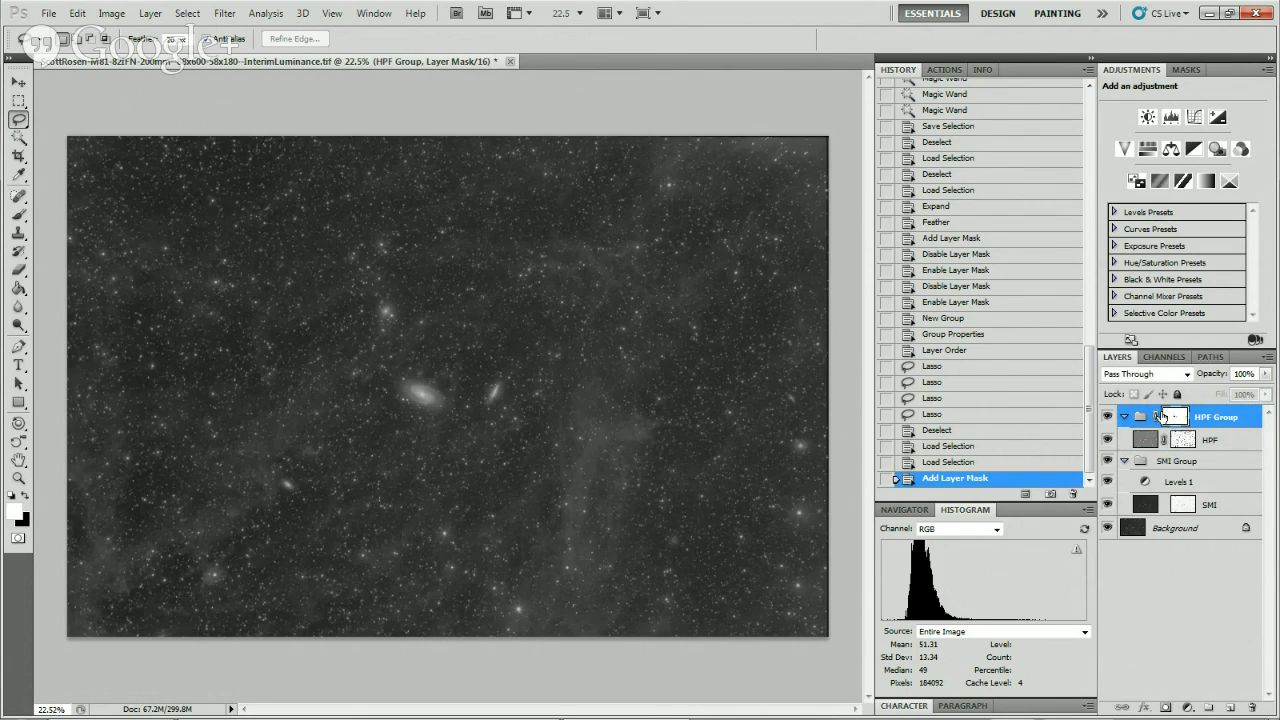
left_click(1106, 416)
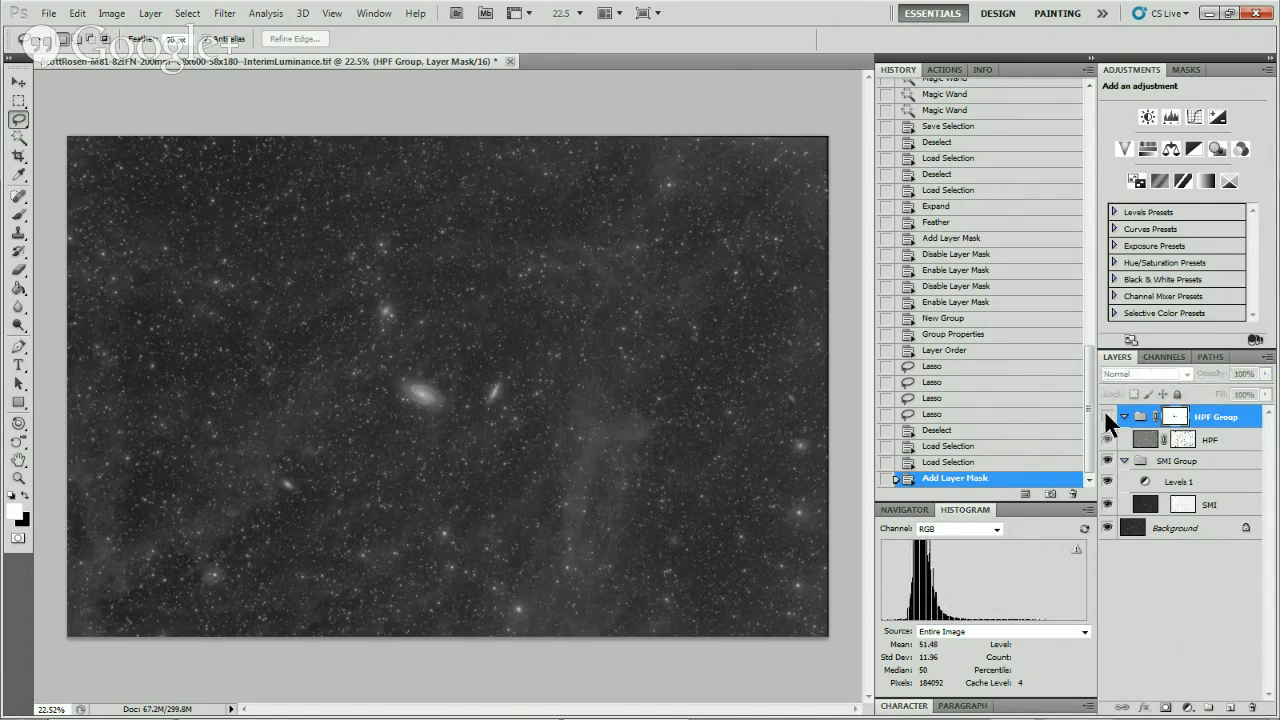
left_click(1106, 416)
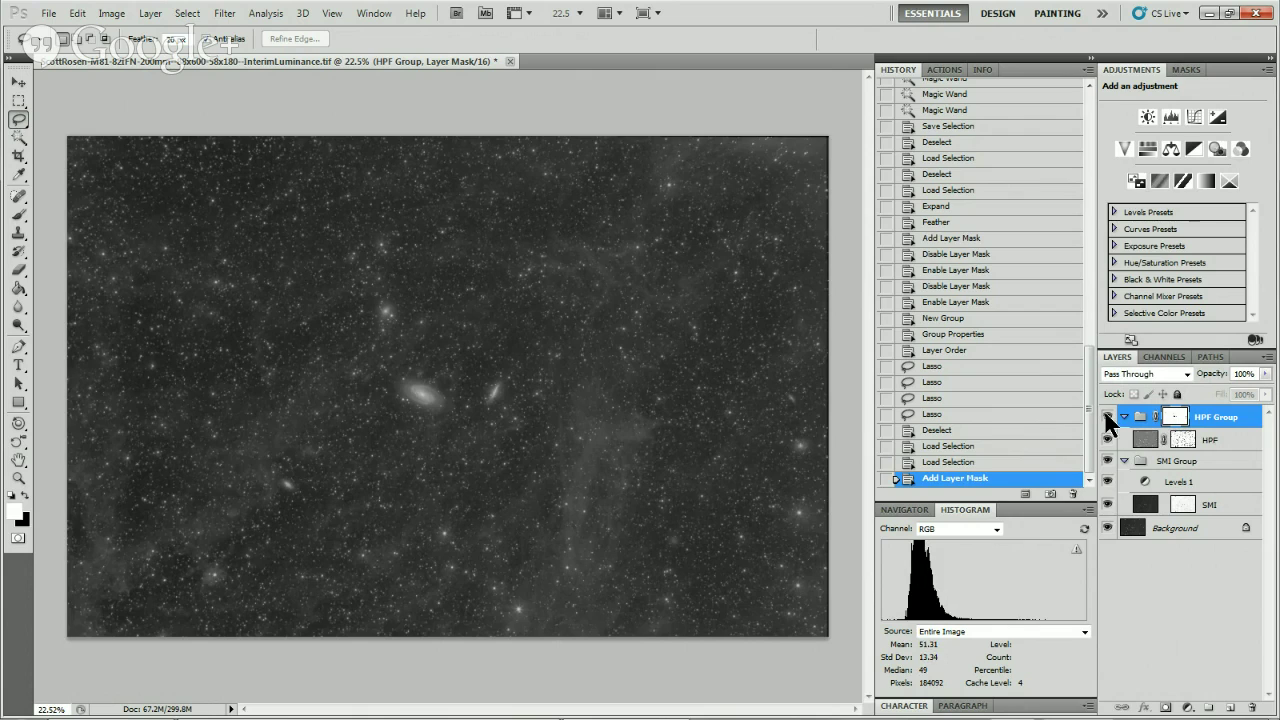
left_click(1106, 416)
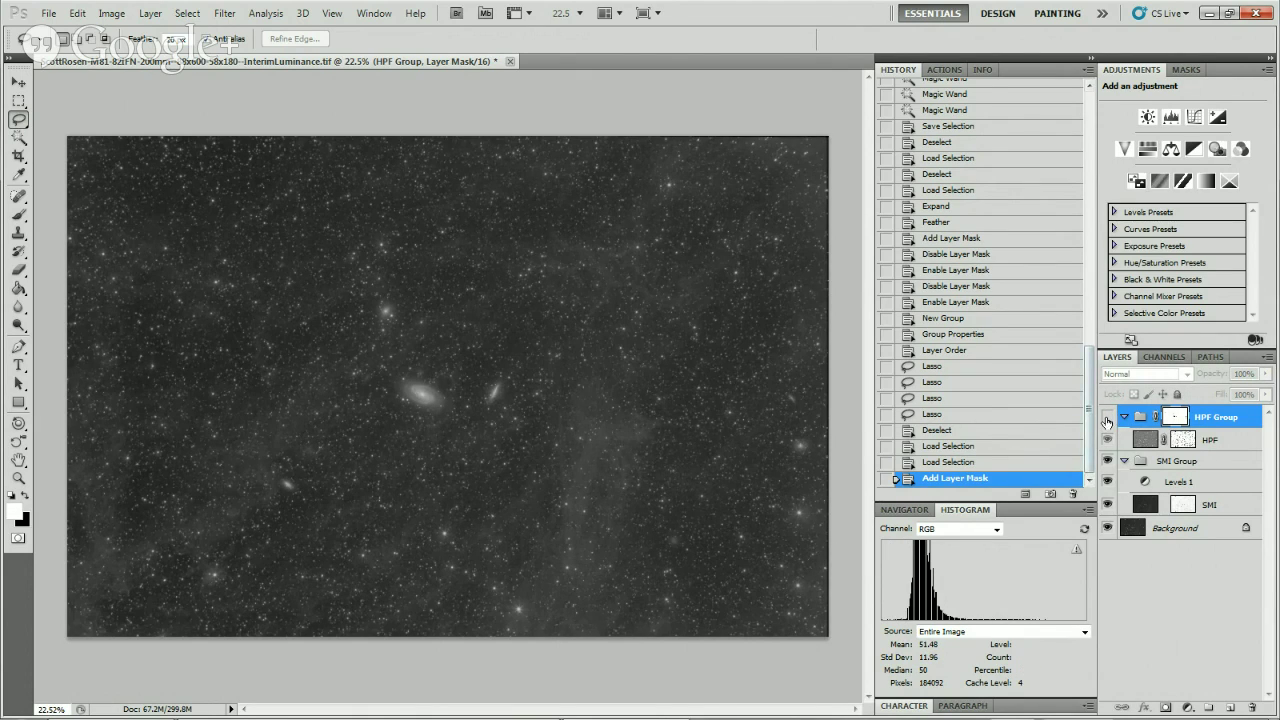
left_click(1107, 417)
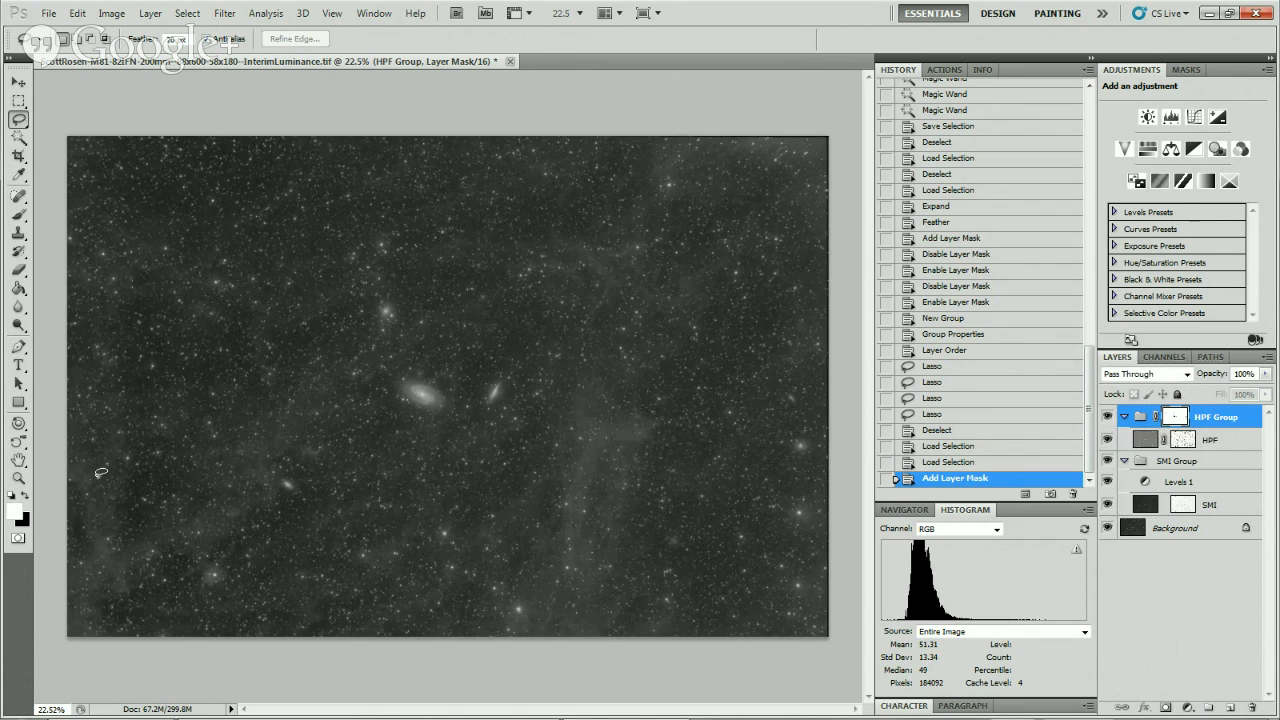
left_click(18, 479)
Zoom on M81 and M82, compare HPF Group hidden and shown, then disable its mask.
left_click_drag(360, 323, 577, 451)
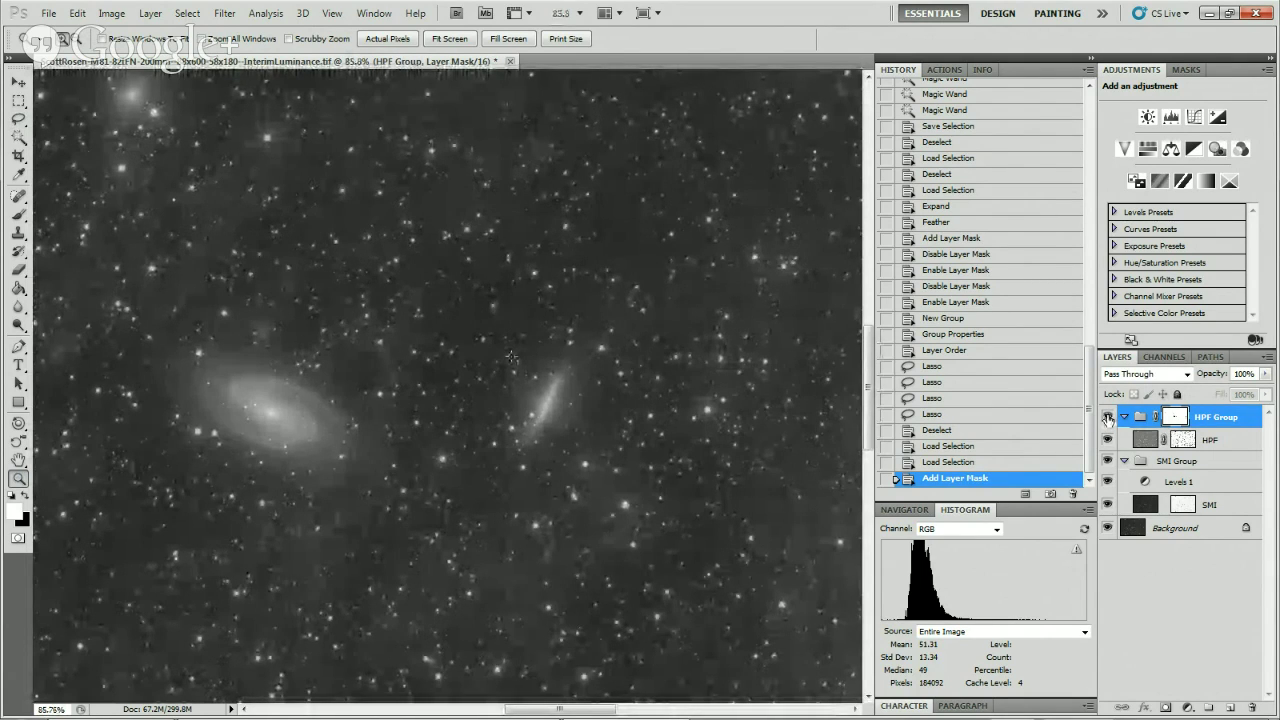
left_click(1107, 417)
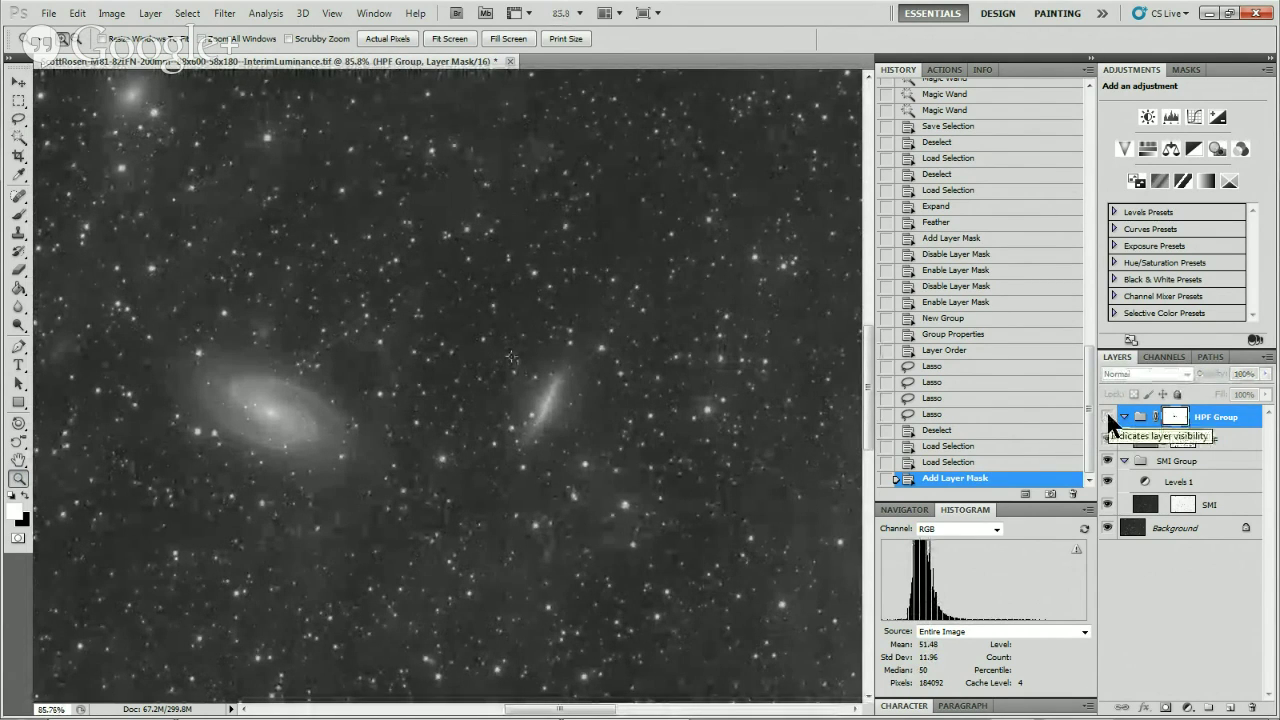
left_click(1107, 416)
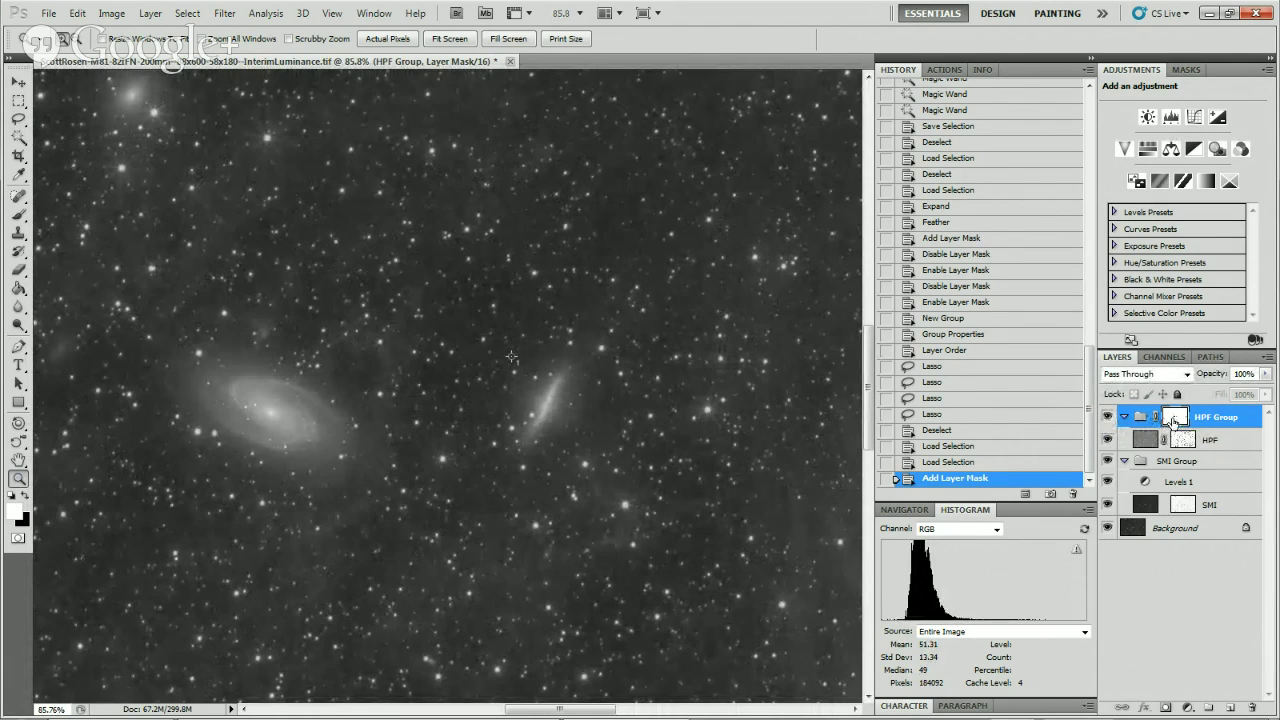
right_click(1174, 418)
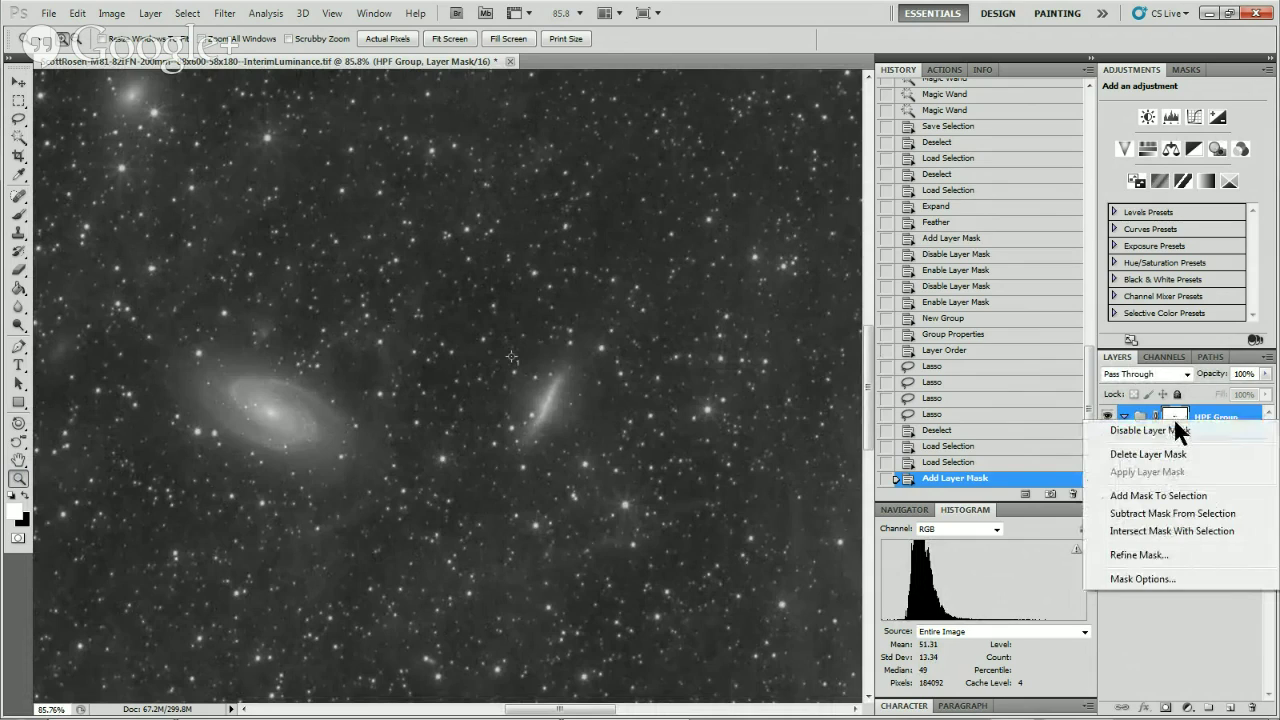
left_click(1150, 430)
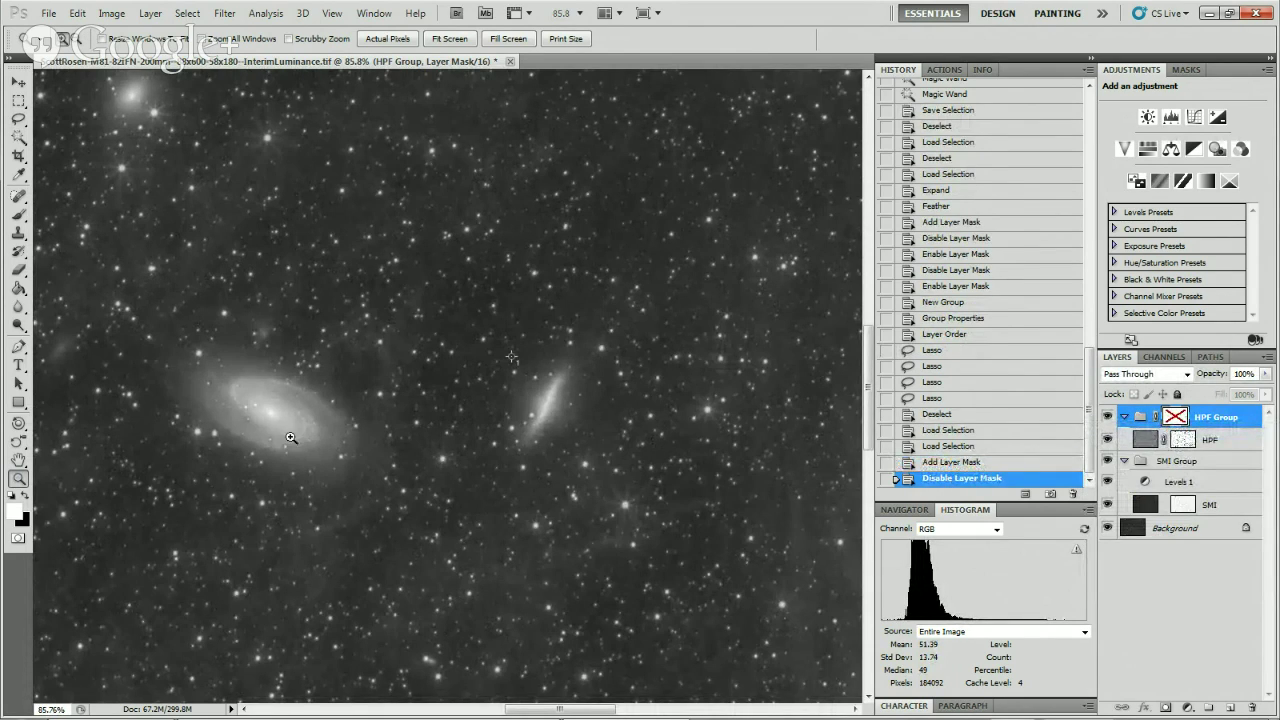
Zoom closely on M81, re-enable the HPF Group mask, and fit the whole image on screen.
left_click_drag(180, 353, 325, 492)
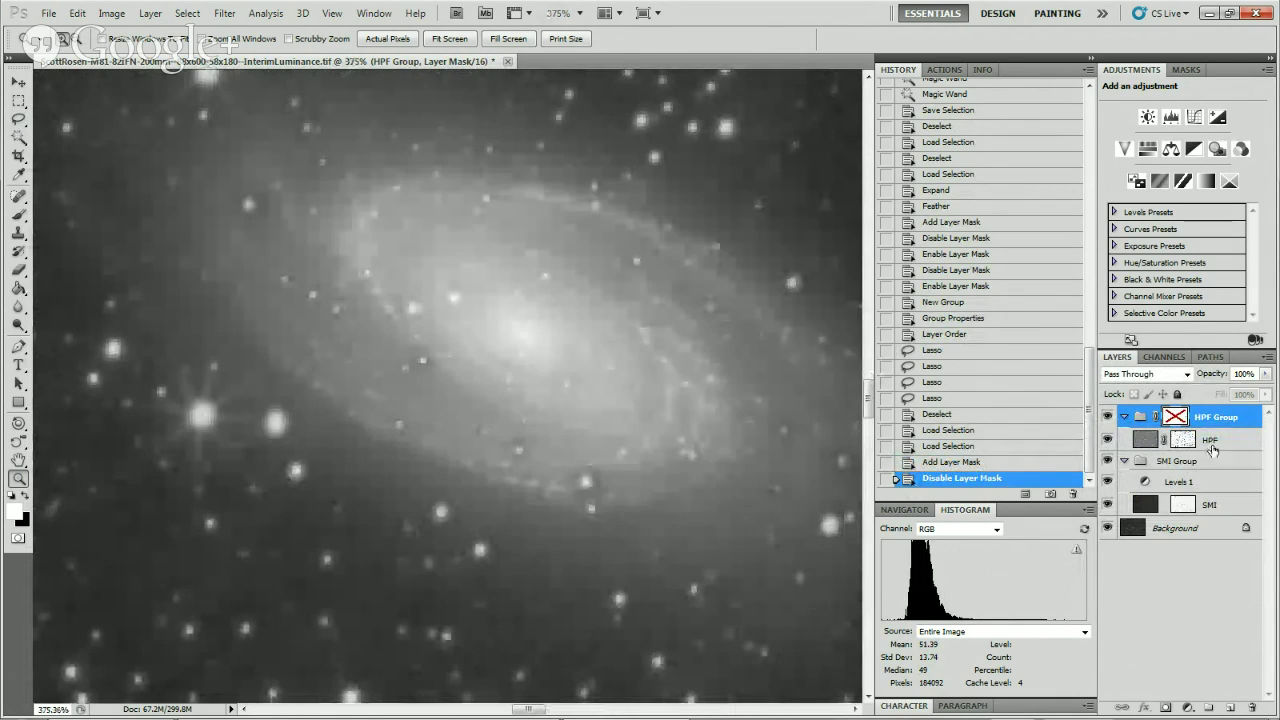
left_click(1178, 419, "shift")
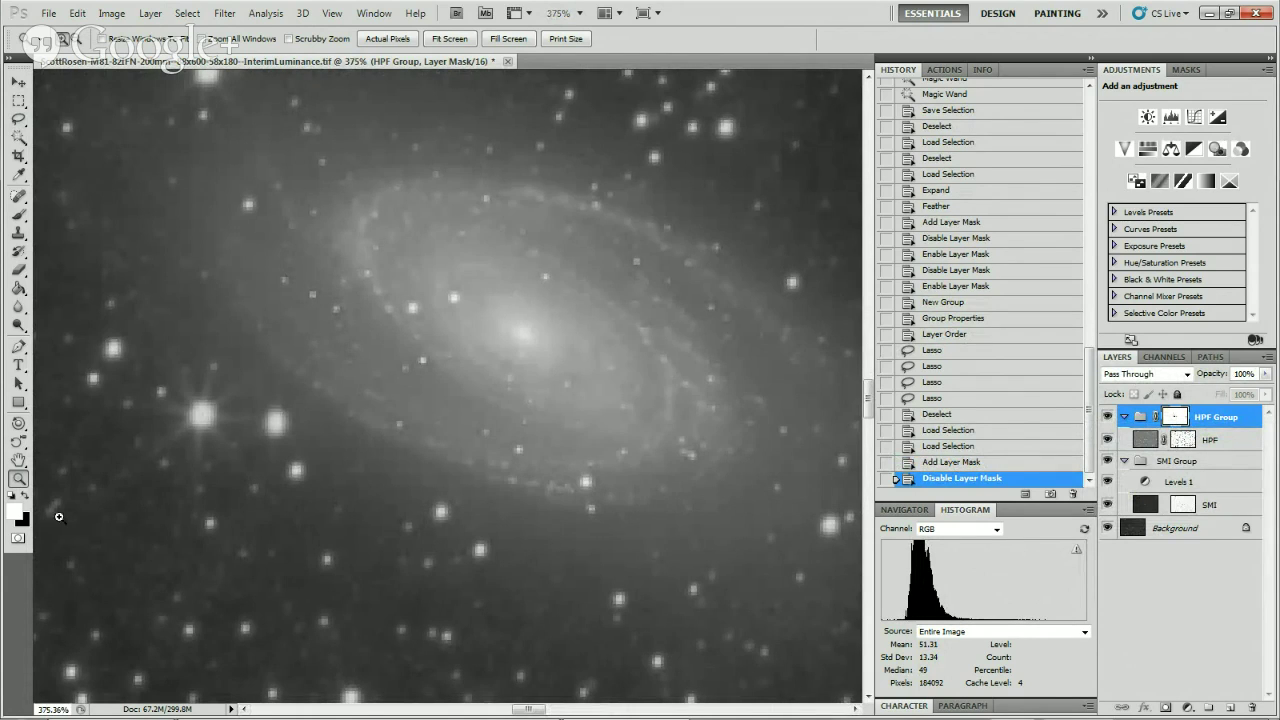
double_click(18, 460)
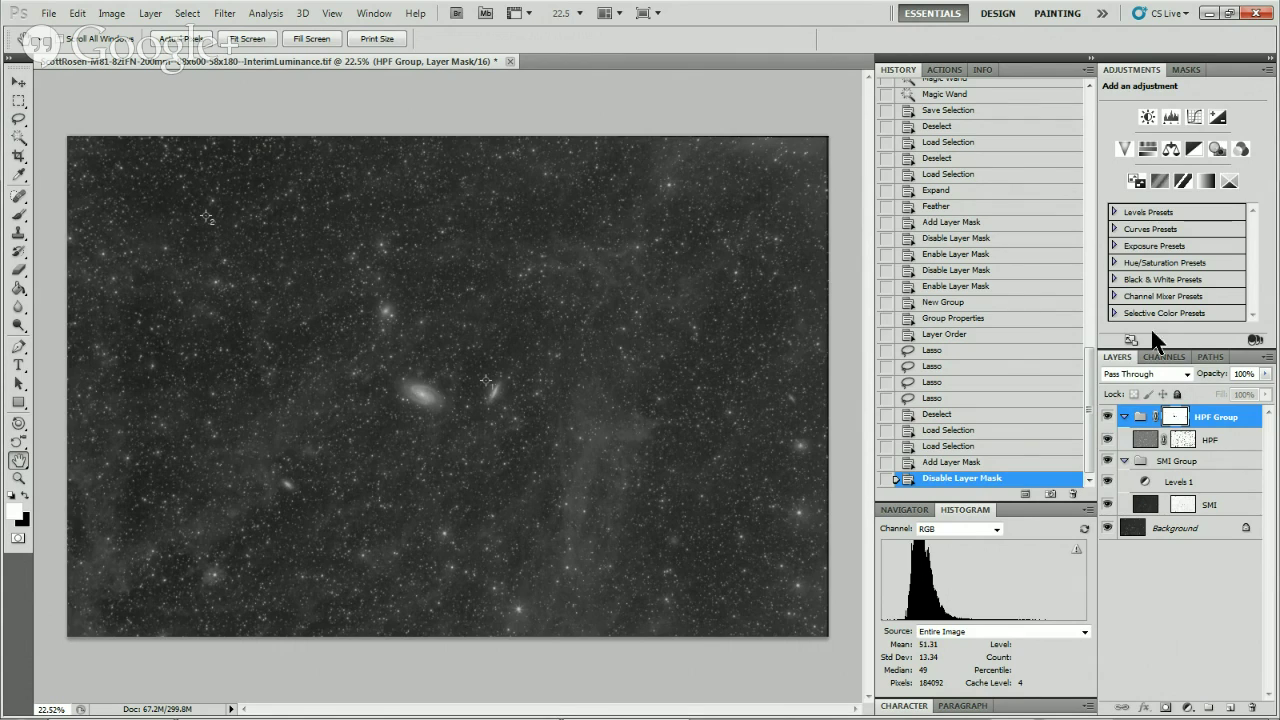
Adjust the HPF Group opacity slider down and back up to settle at 73%.
left_click(1265, 374)
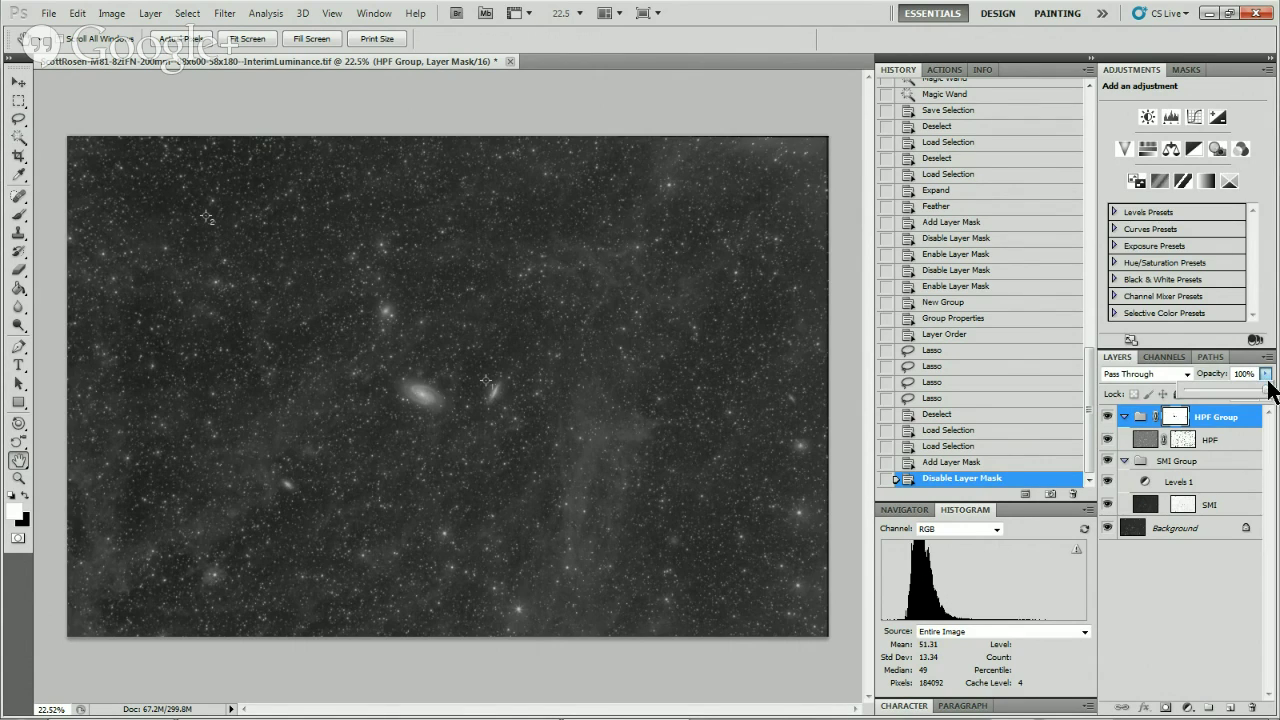
left_click_drag(1266, 390, 1238, 398)
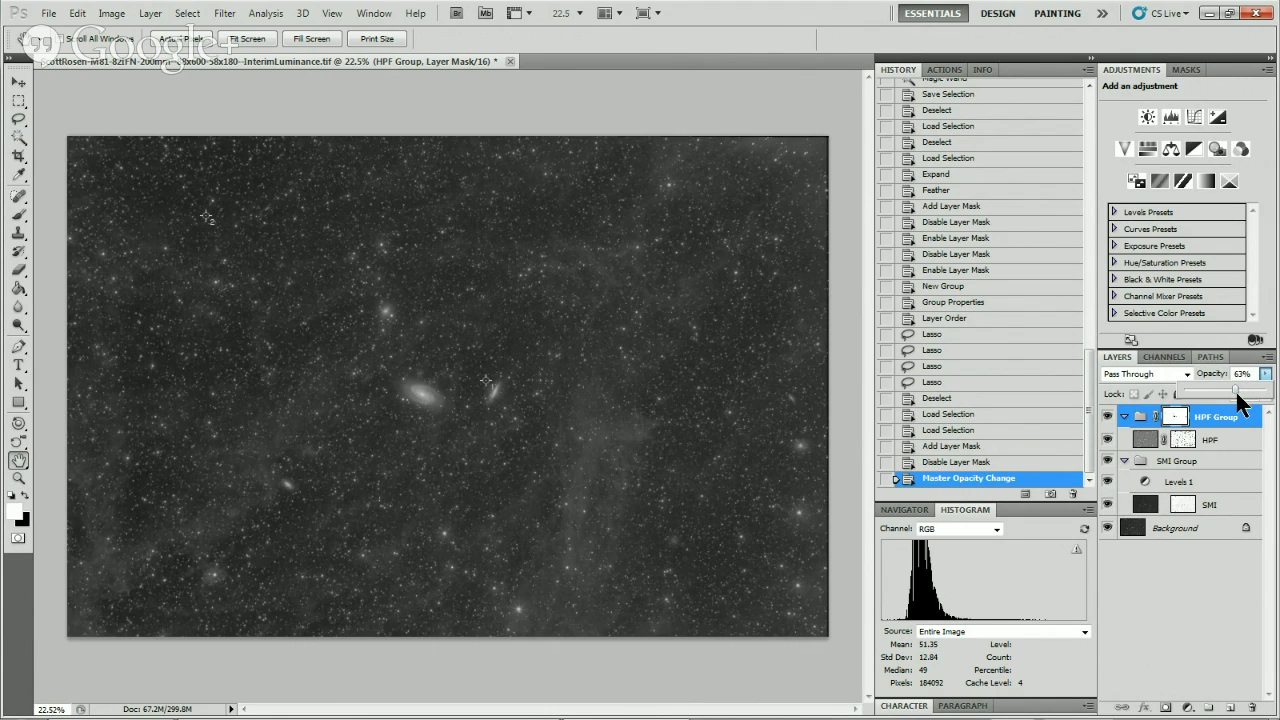
left_click_drag(1238, 398, 1247, 399)
Zoom into a star patch, return HPF Group to 100% opacity, and toggle it off and on.
mouse_move(1195, 712)
left_click(18, 478)
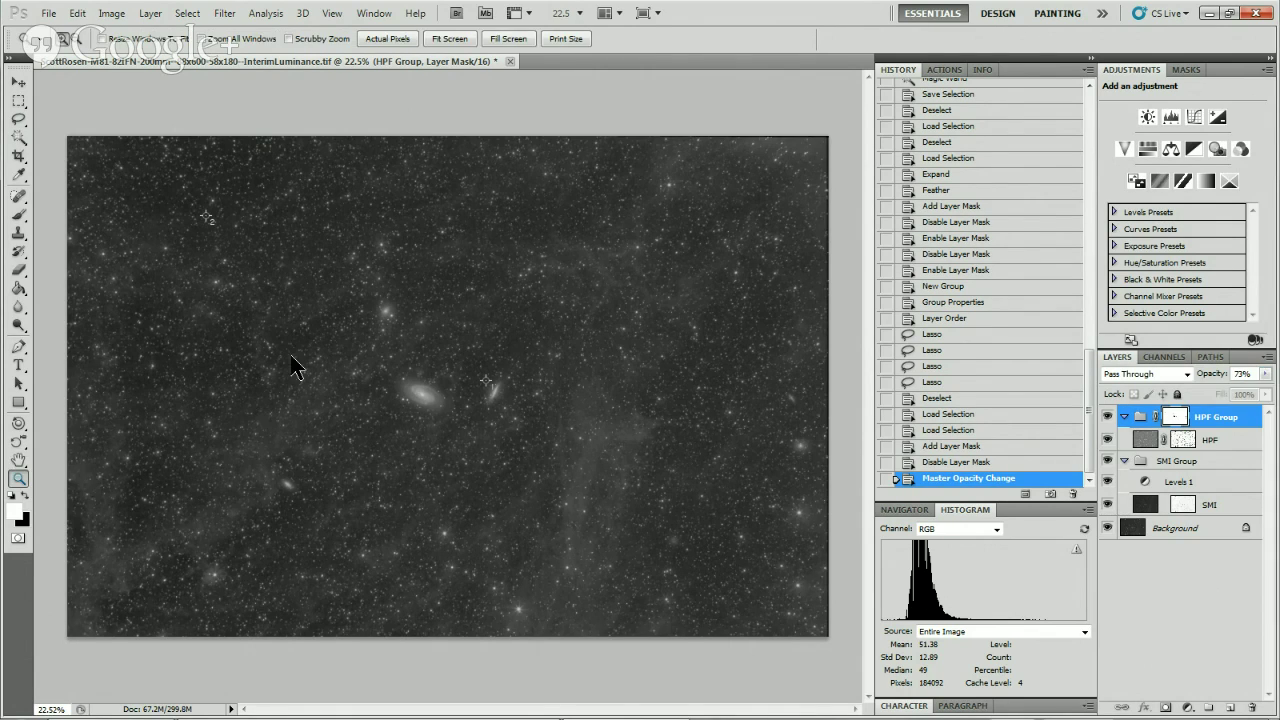
left_click_drag(296, 330, 353, 409)
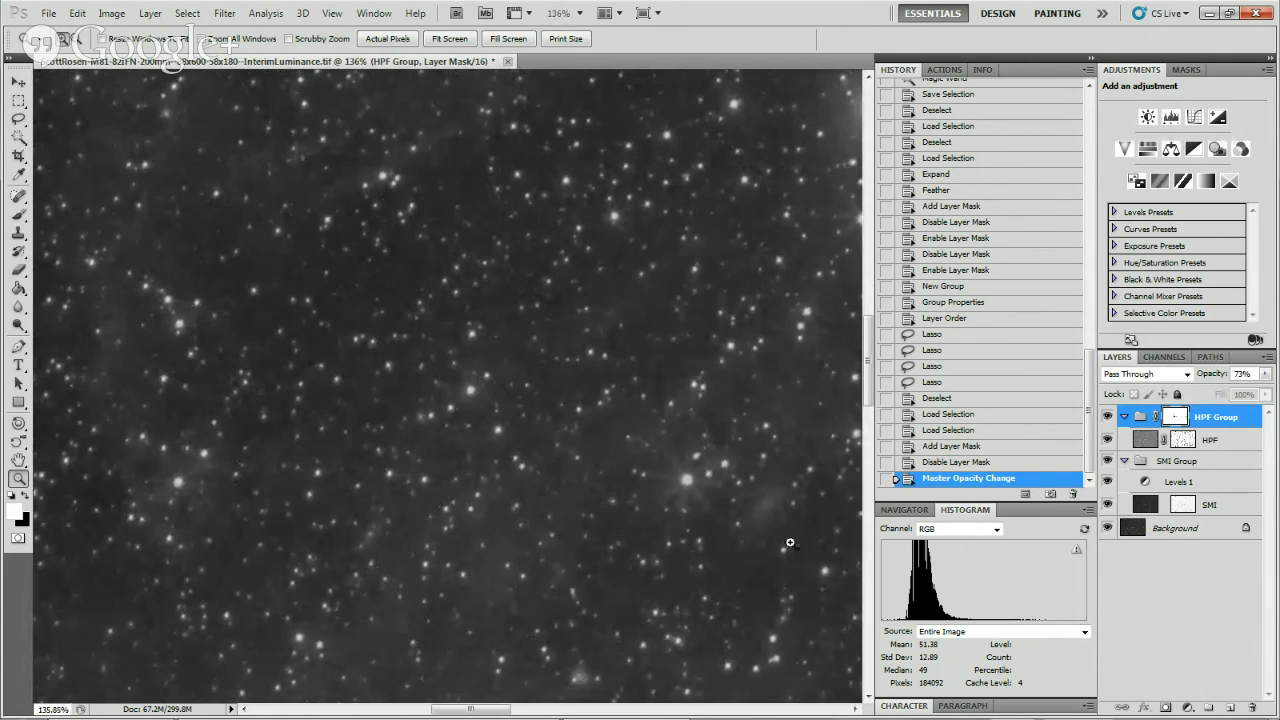
left_click(1265, 375)
left_click_drag(1249, 400, 1266, 400)
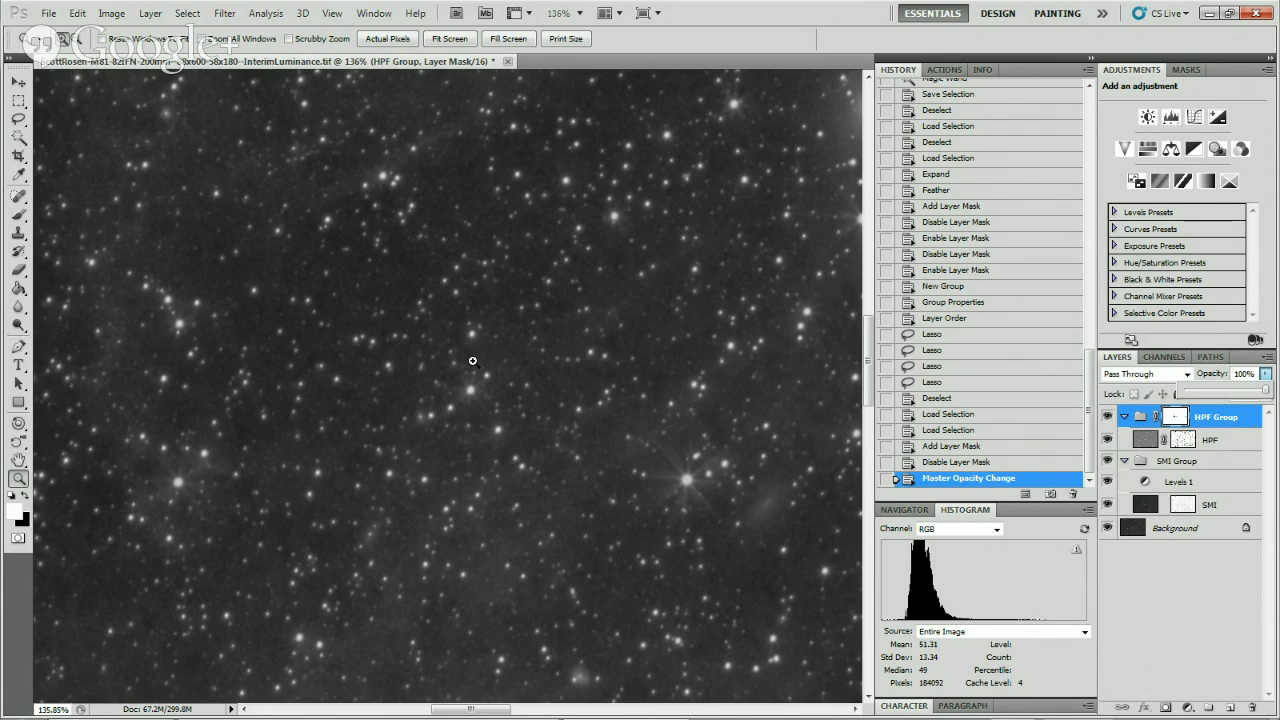
key("Return")
left_click(1105, 414)
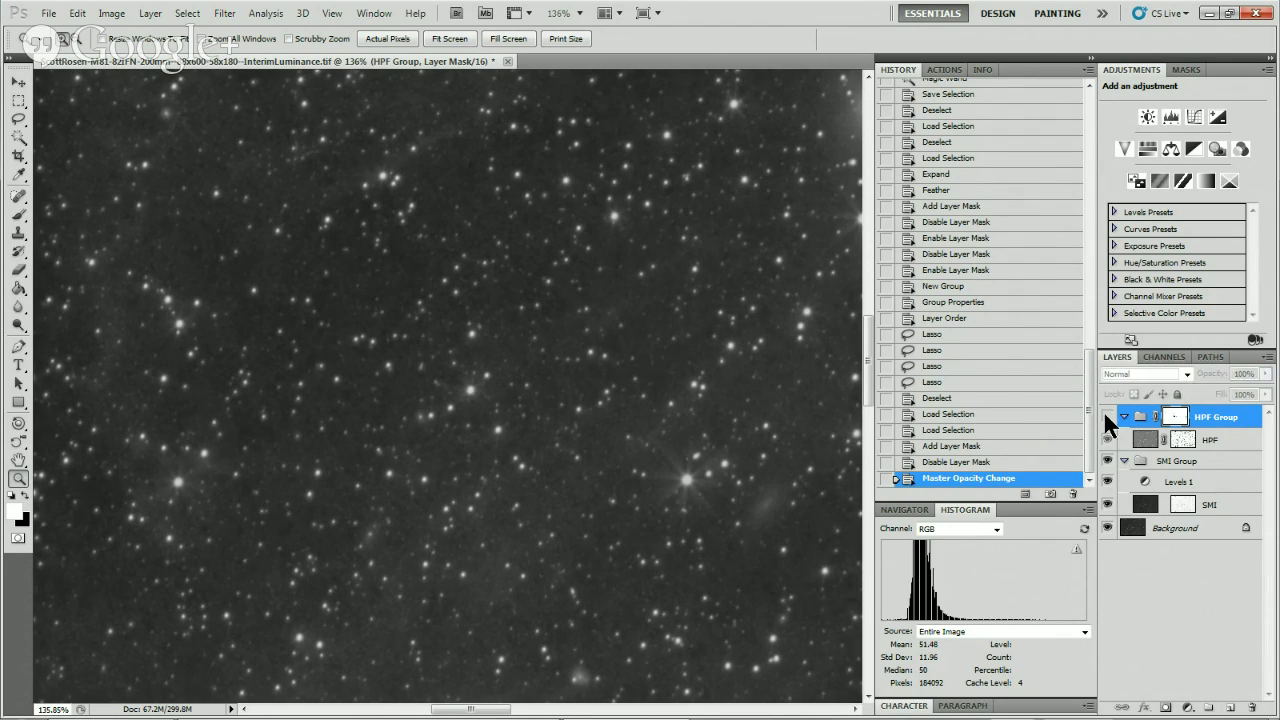
left_click(1105, 414)
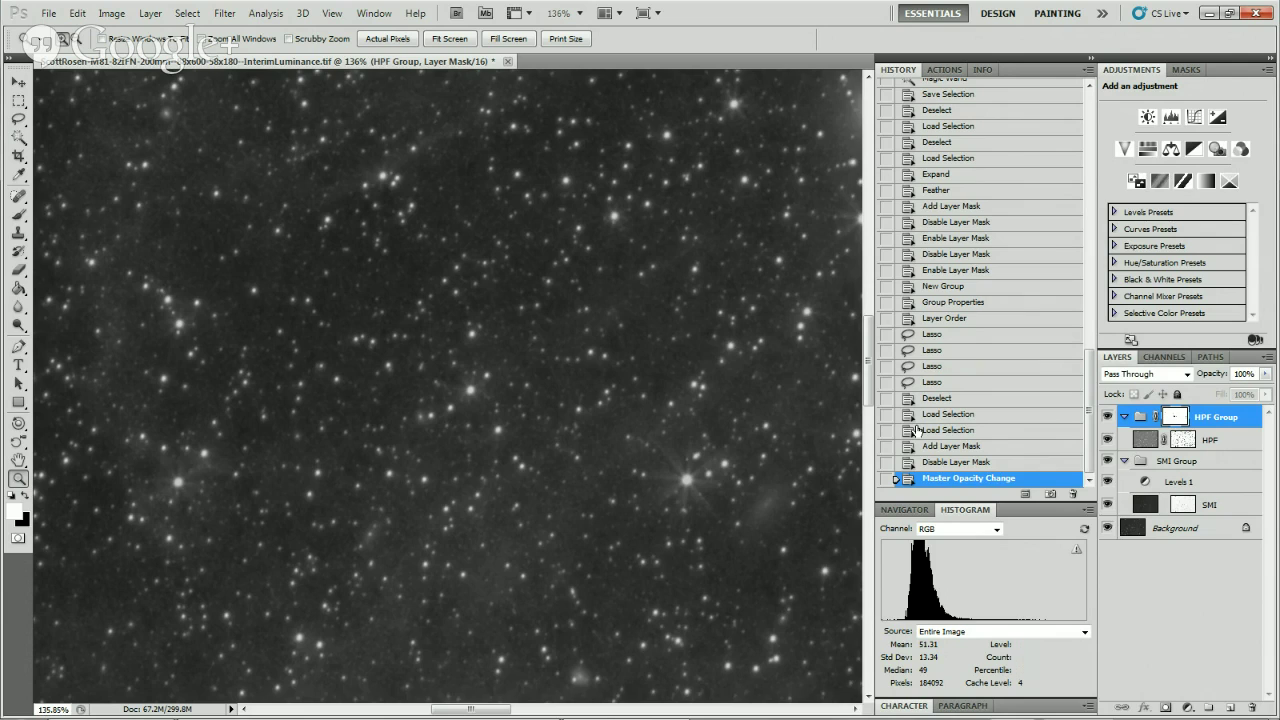
Load the AllStars-Unfeathered channel as a selection and zoom in closely on a few stars.
left_click(186, 14)
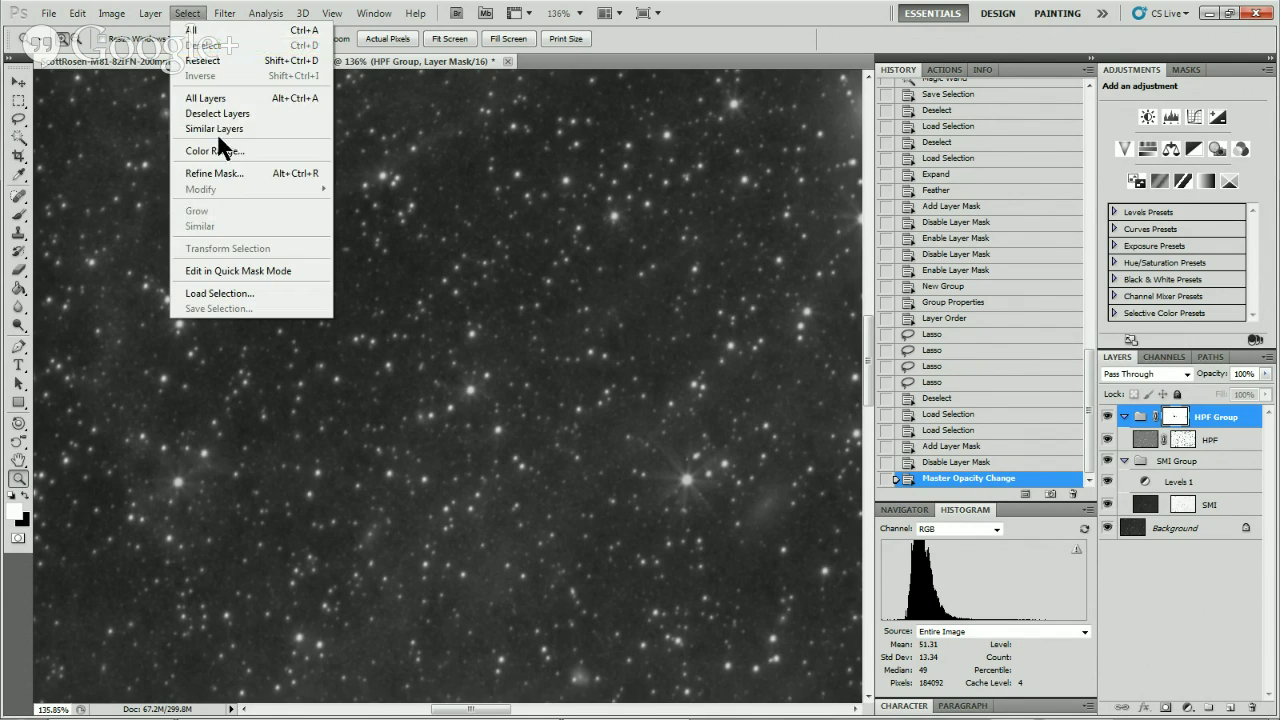
left_click(250, 293)
left_click(648, 236)
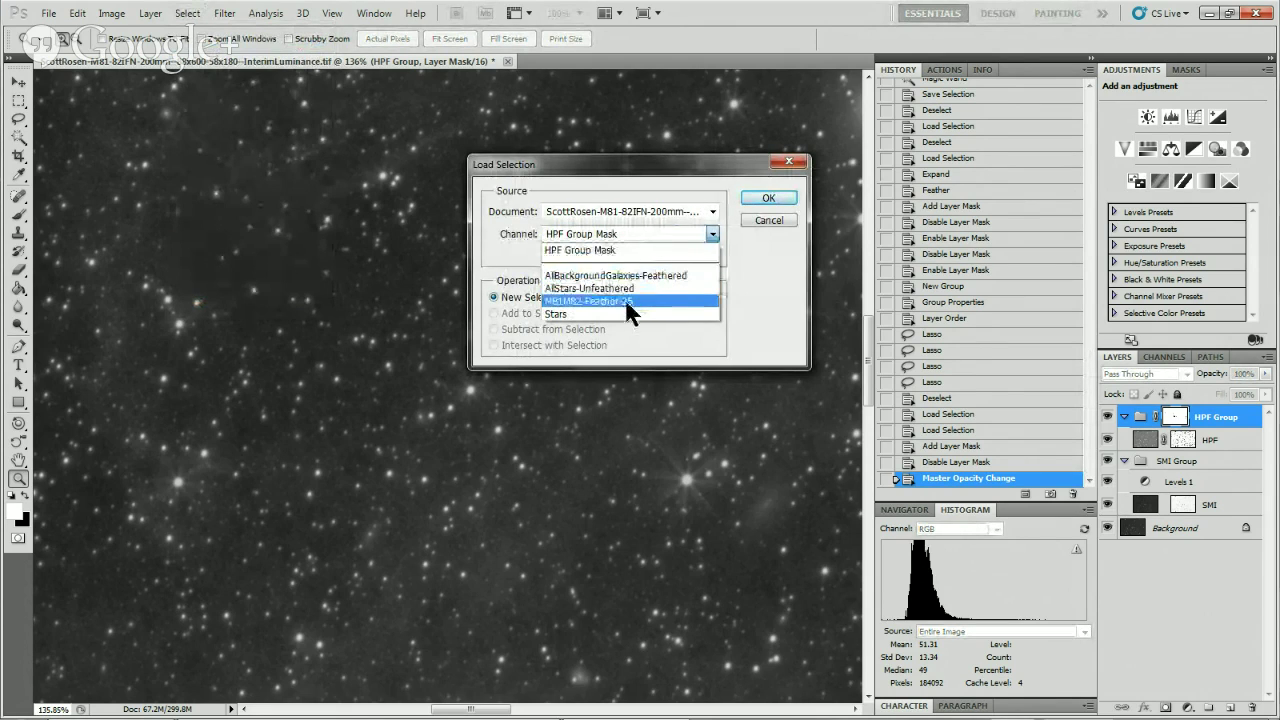
left_click(624, 288)
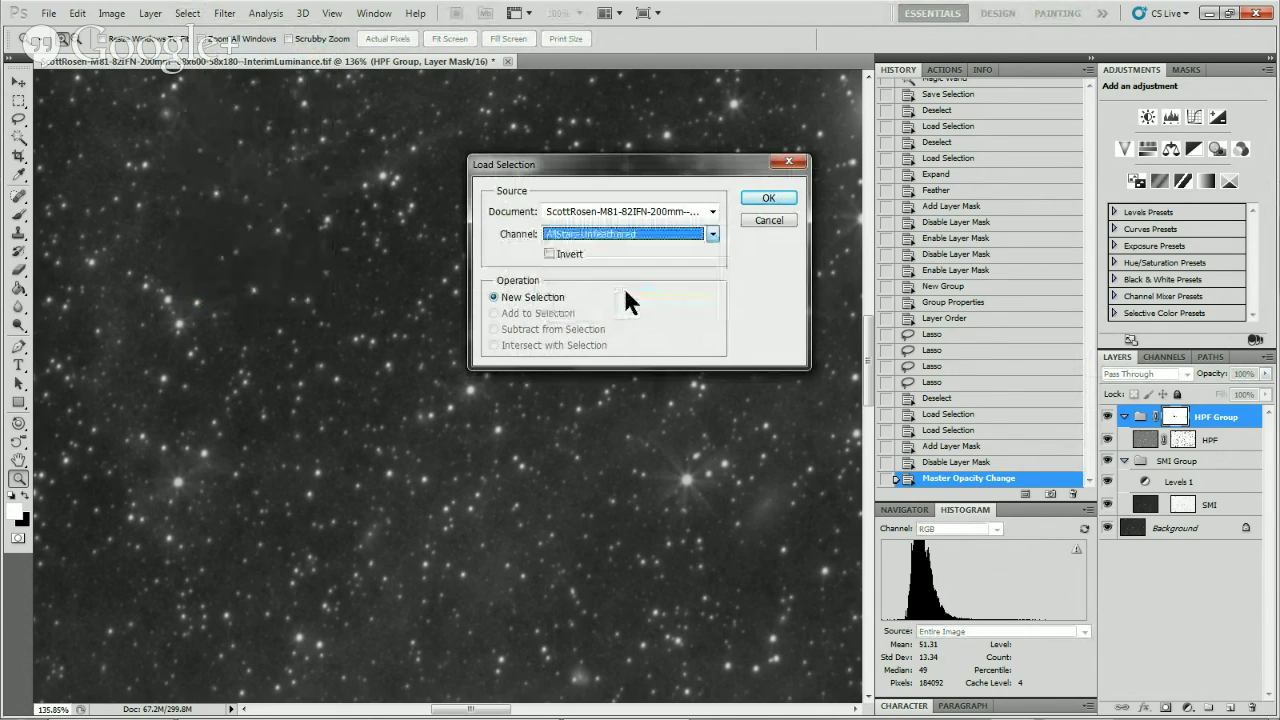
left_click(770, 200)
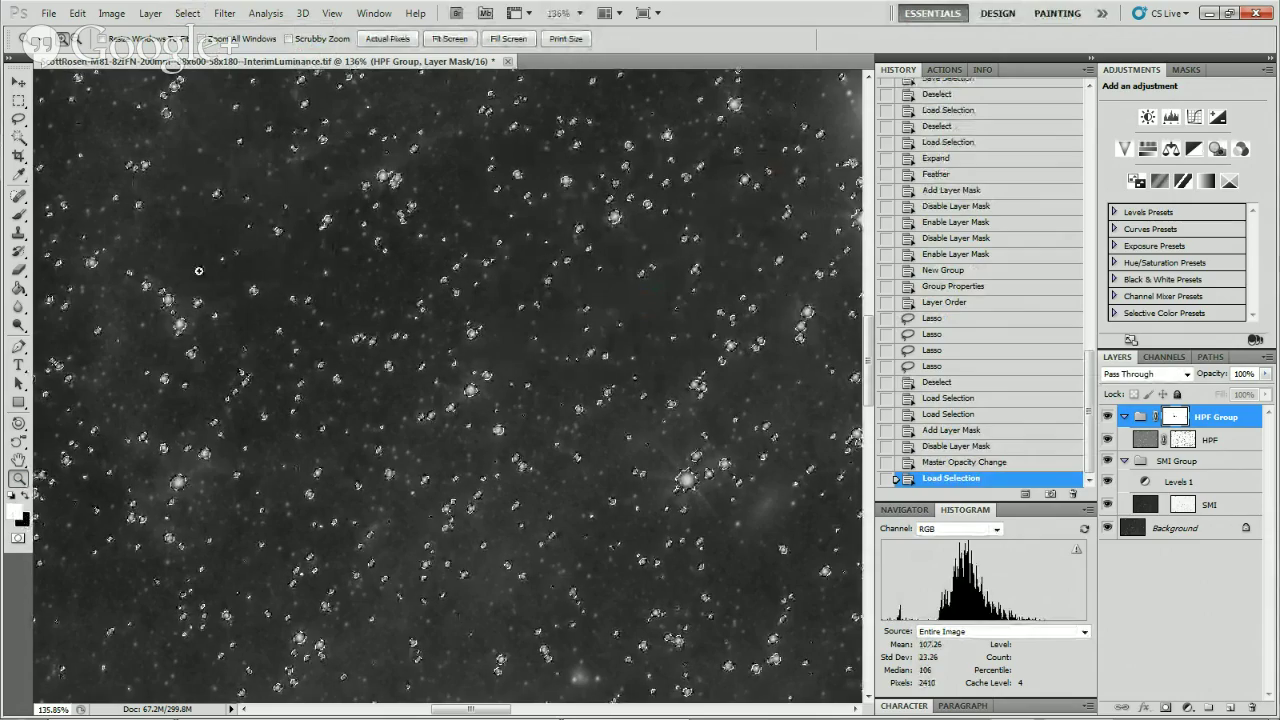
left_click_drag(128, 270, 288, 398)
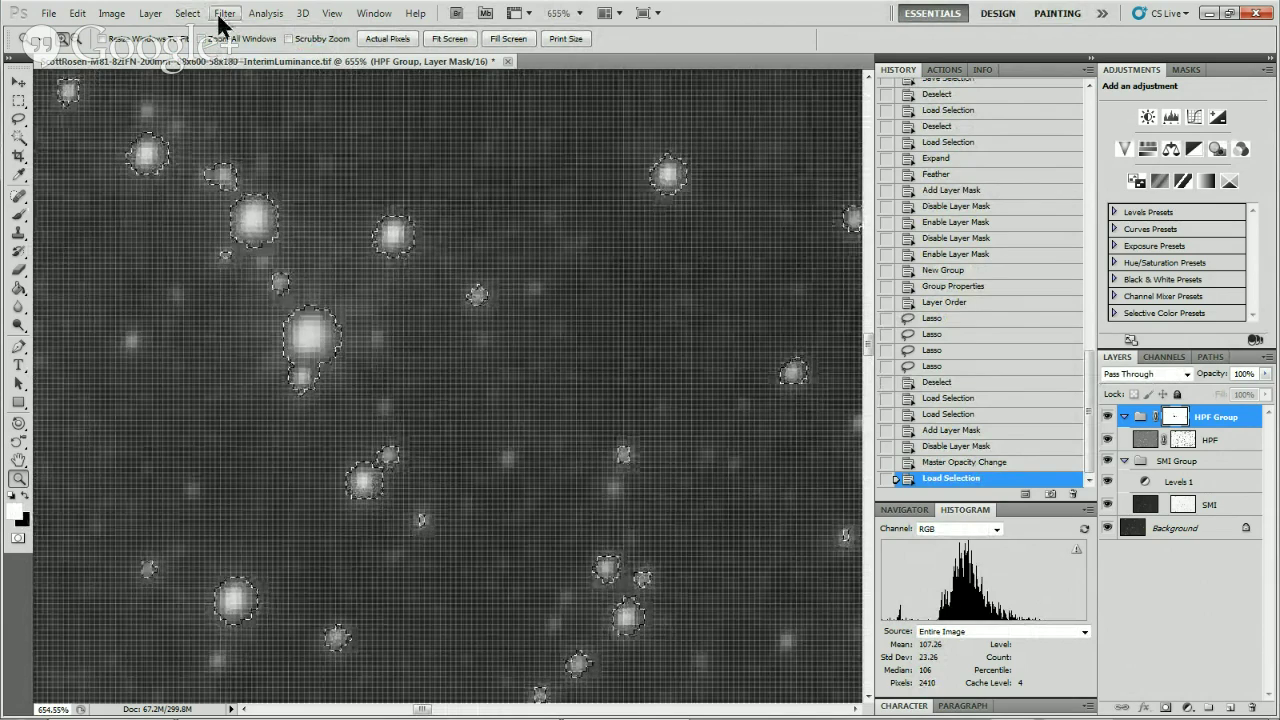
Contract the star selection by 1 pixel.
left_click(188, 13)
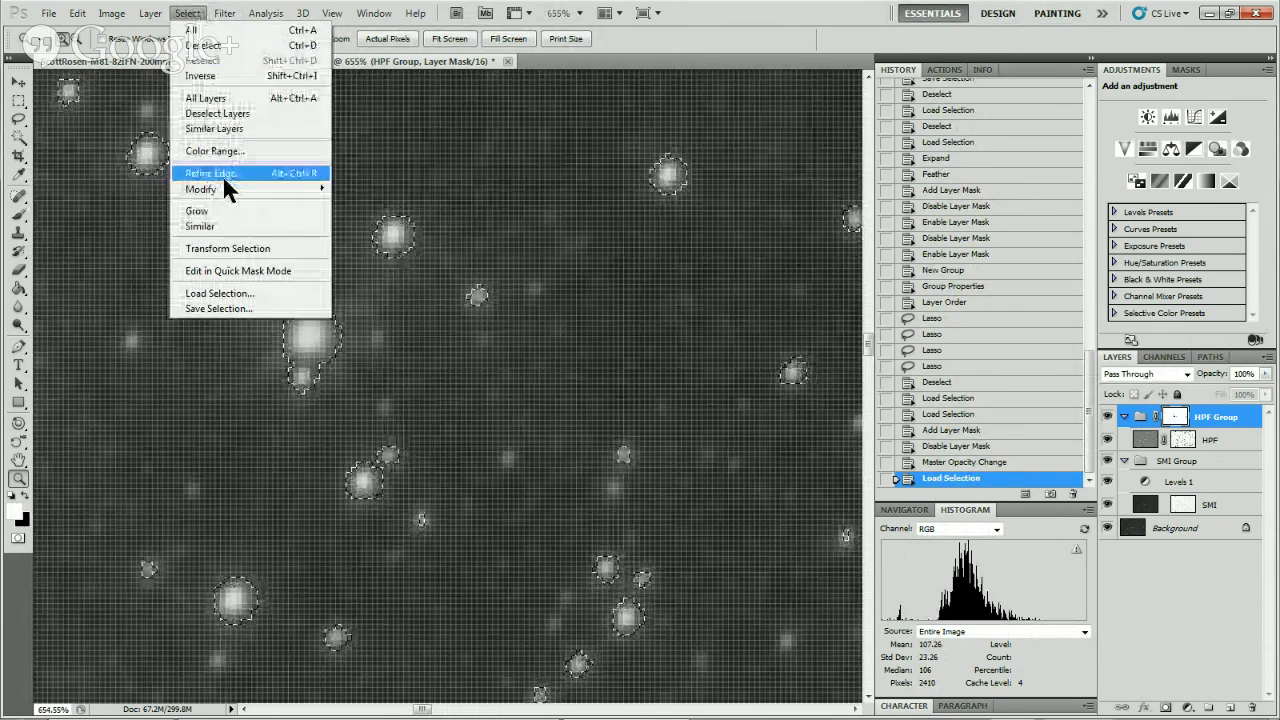
mouse_move(180, 189)
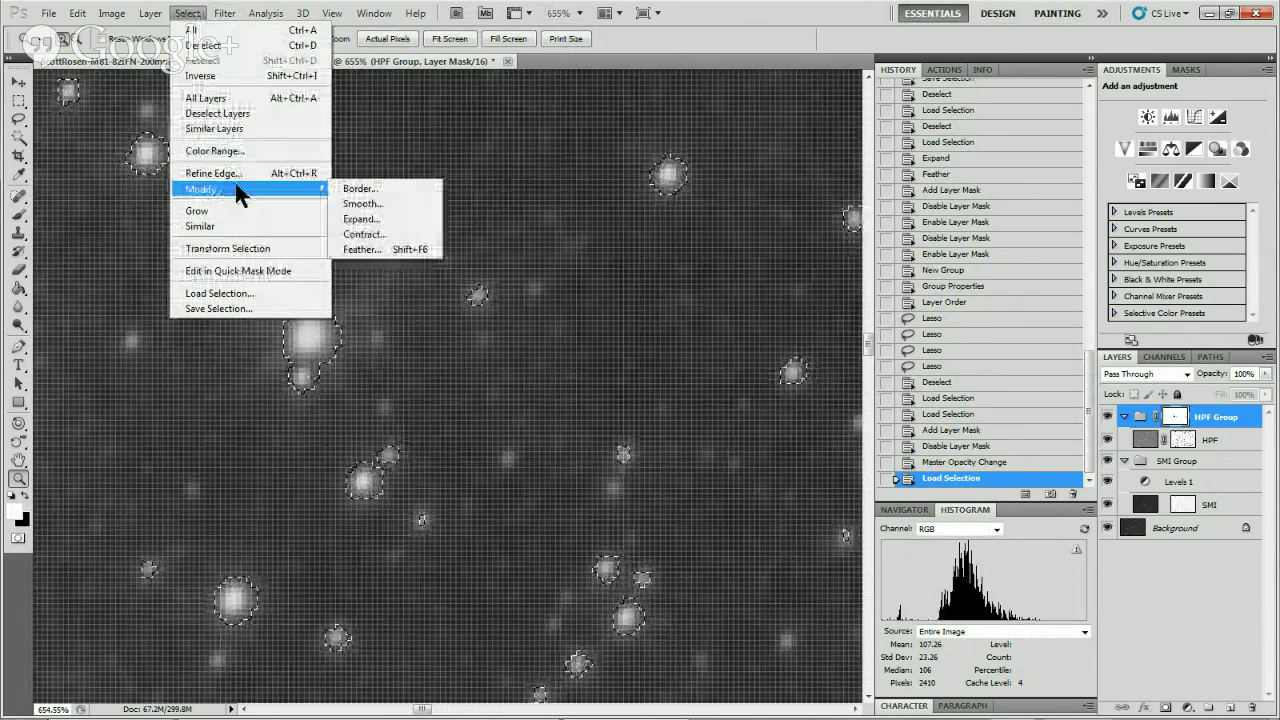
left_click(362, 234)
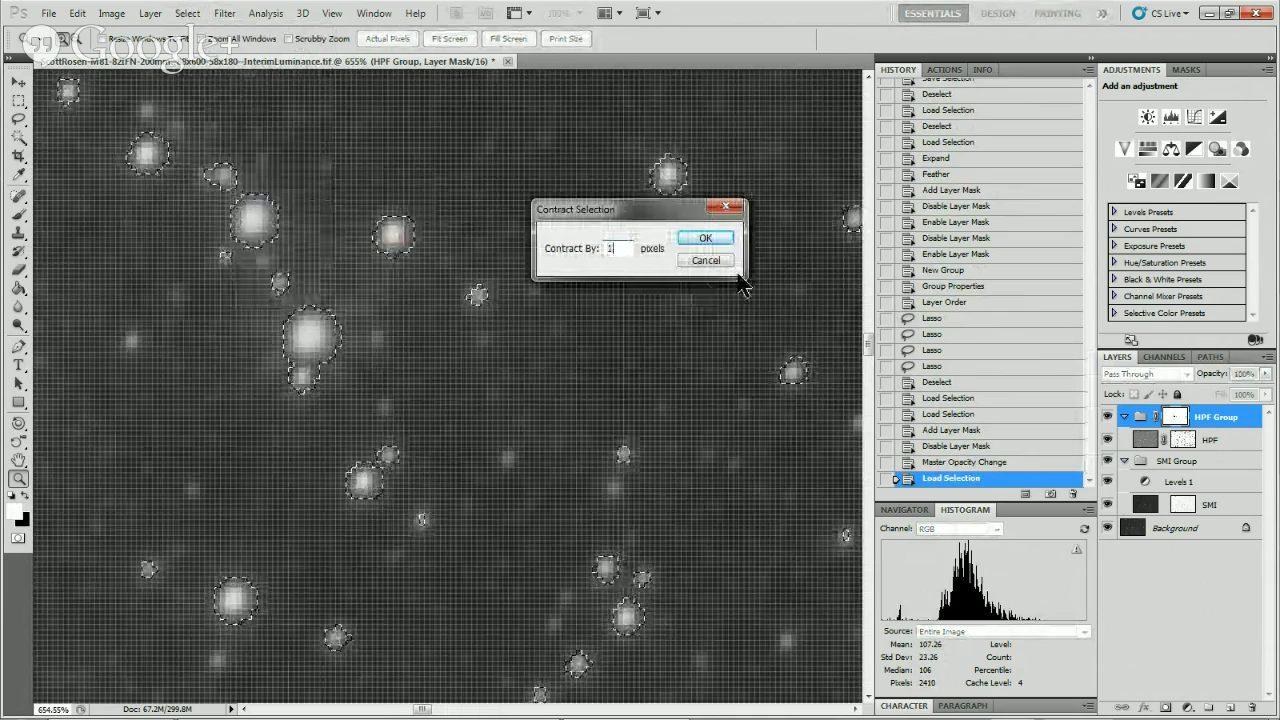
left_click(712, 238)
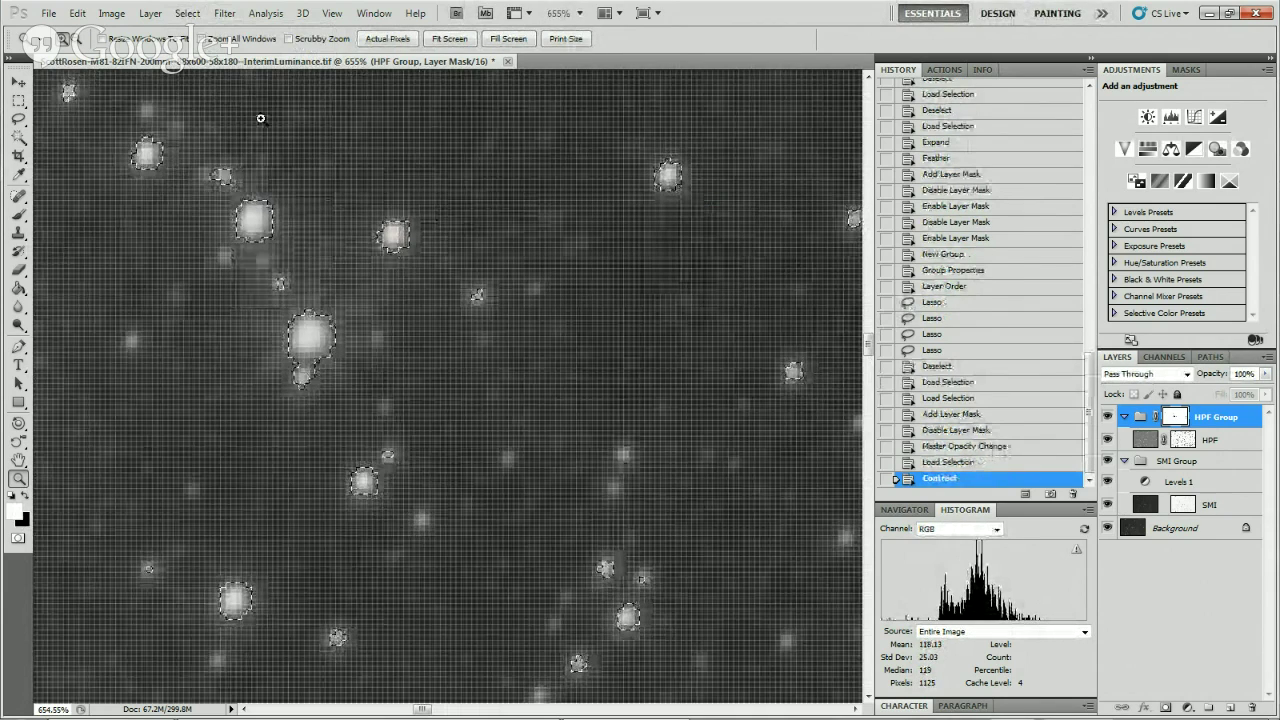
Contract the star selection by another 1 pixel, then deselect with Ctrl+D.
left_click(187, 13)
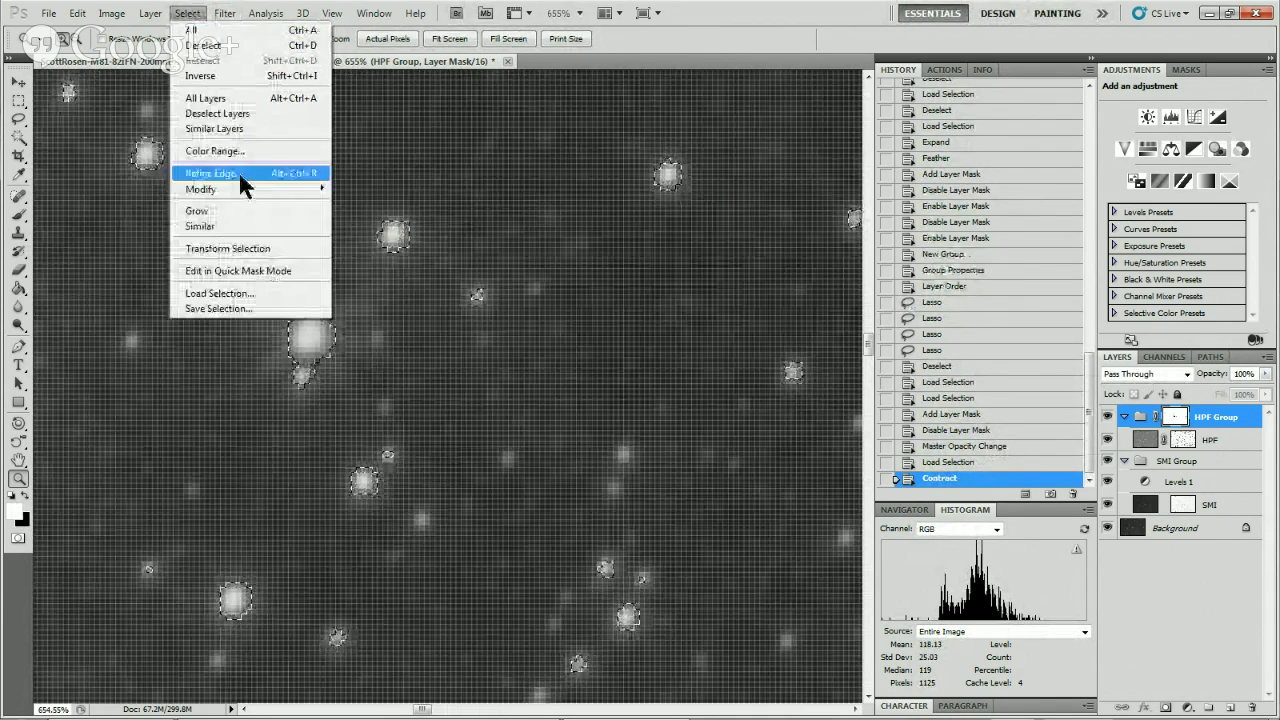
mouse_move(249, 190)
left_click(381, 236)
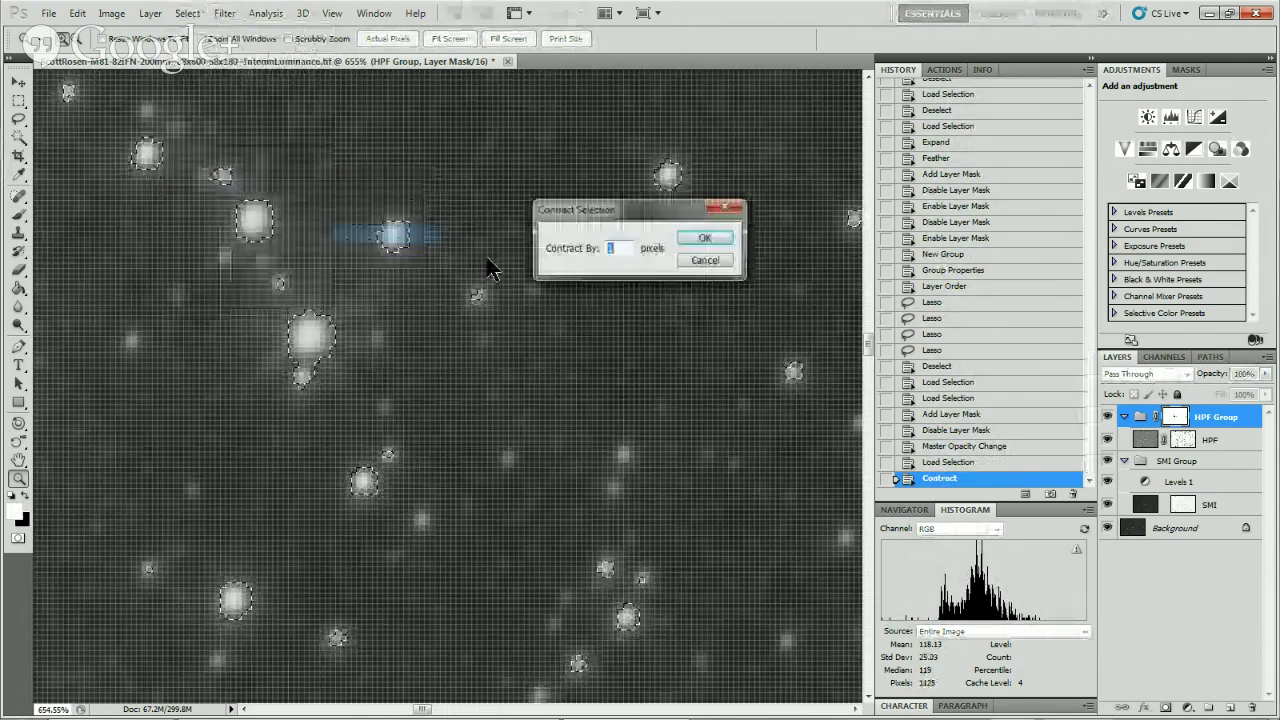
left_click(716, 244)
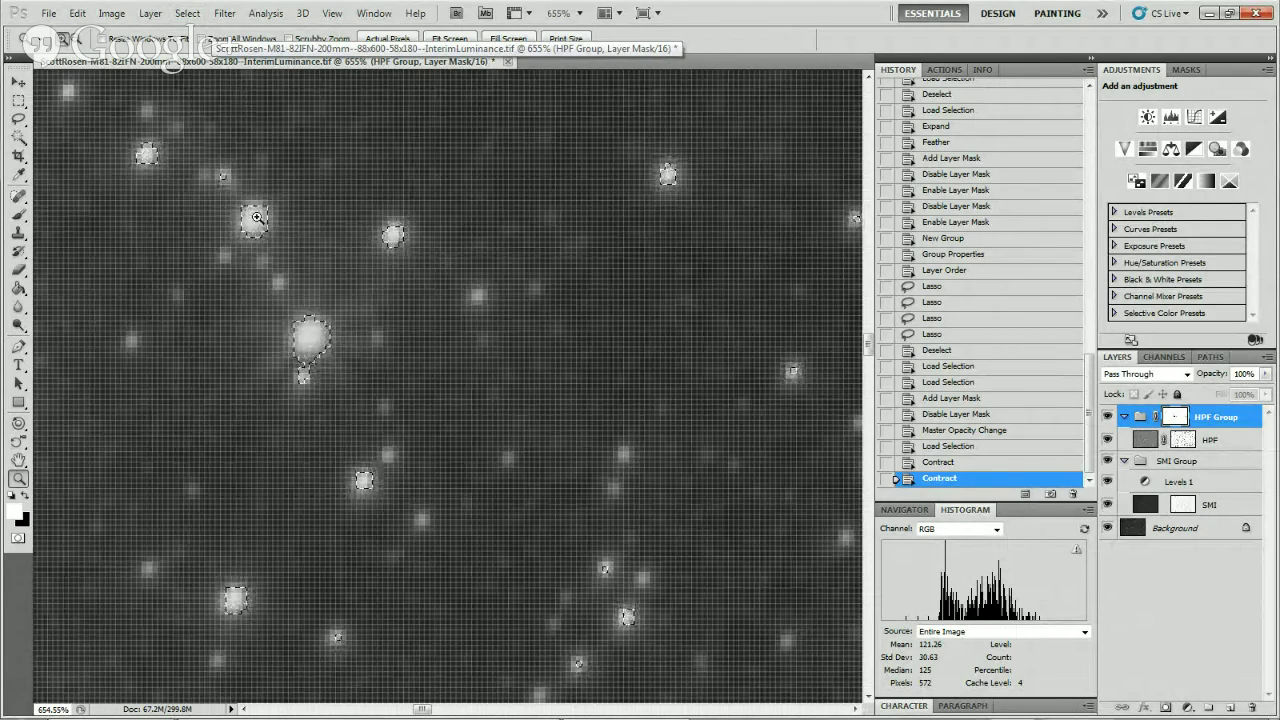
key("ctrl+d")
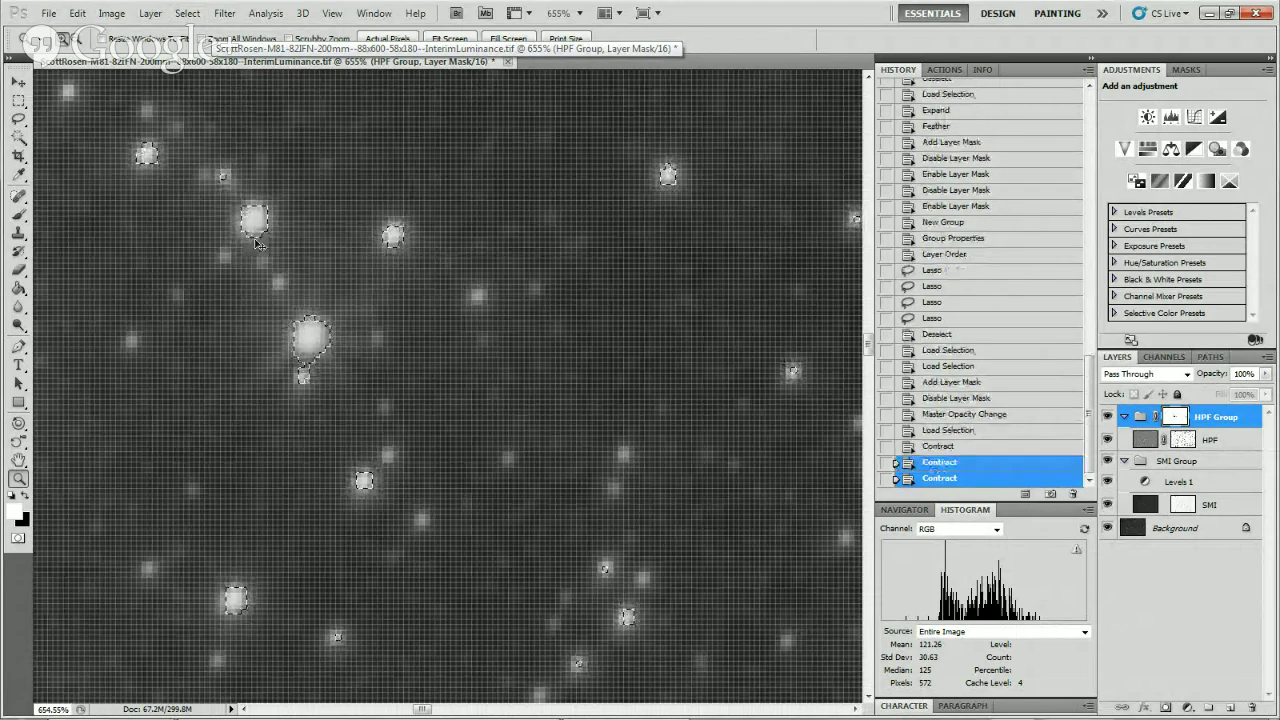
left_click(187, 13)
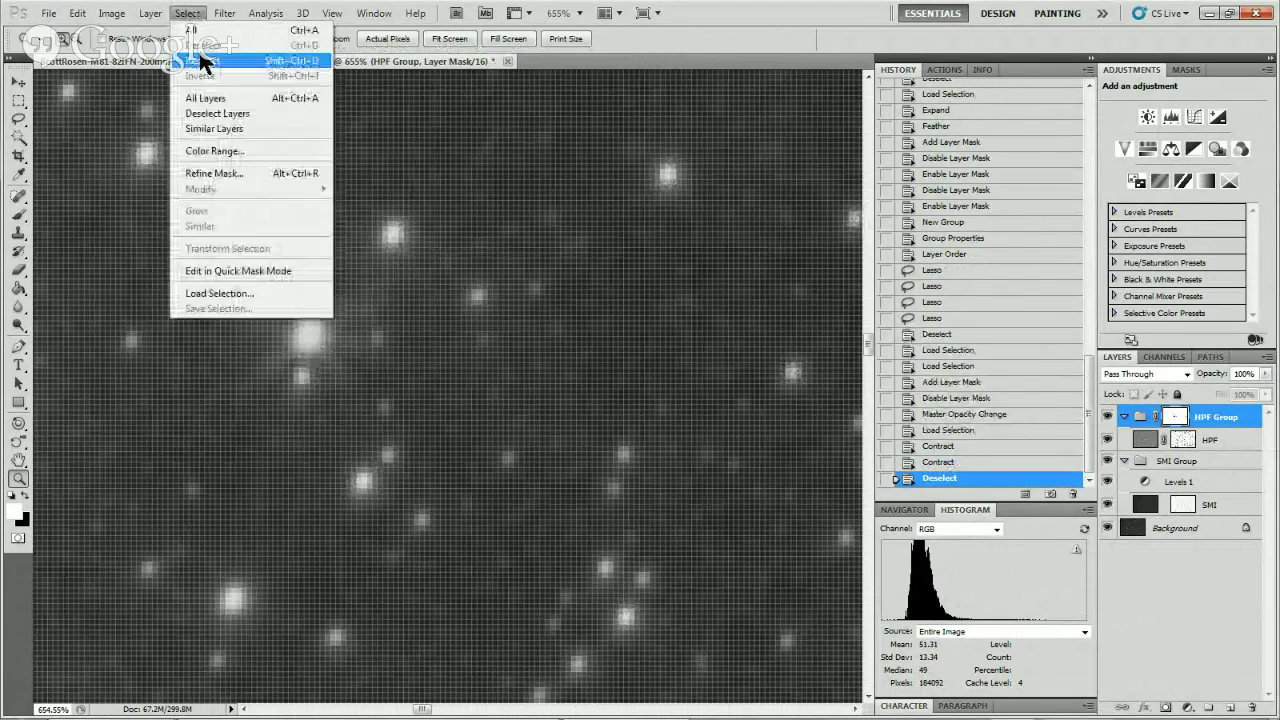
Try Color Range with Localized Color Clusters and Fuzziness 8, cancel it, and select the Background layer.
left_click(240, 149)
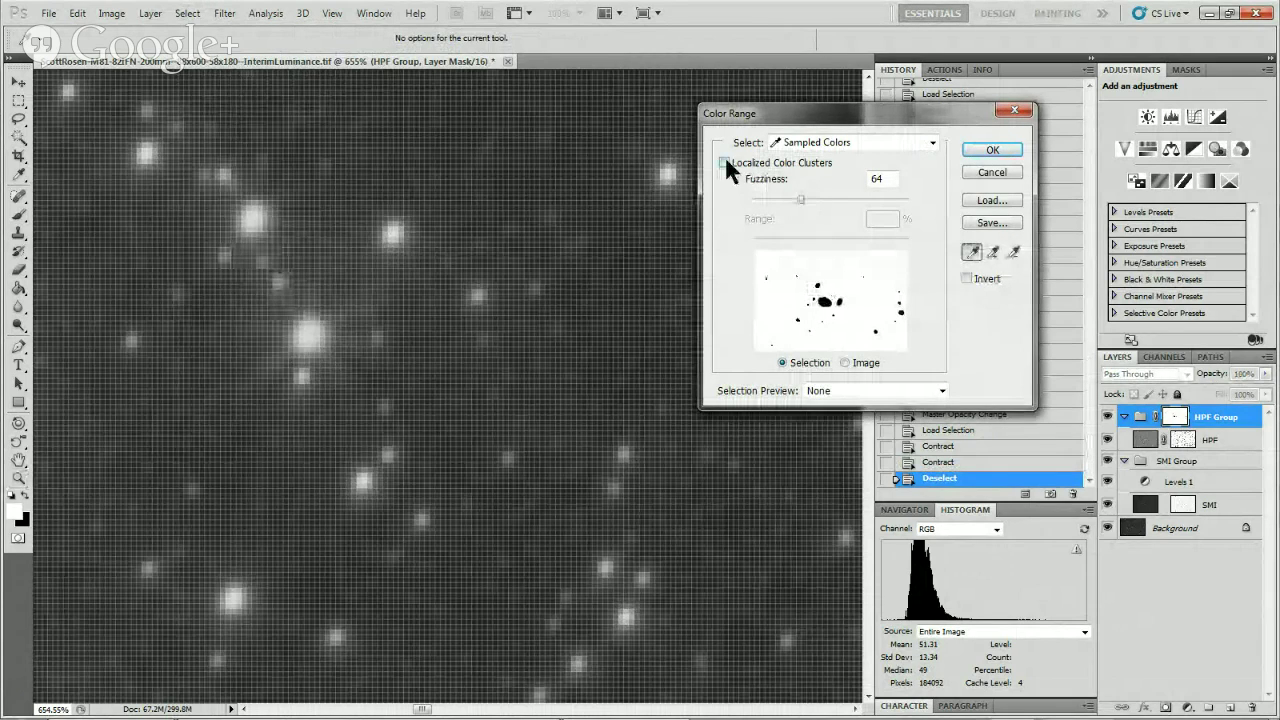
left_click(855, 142)
left_click(851, 142)
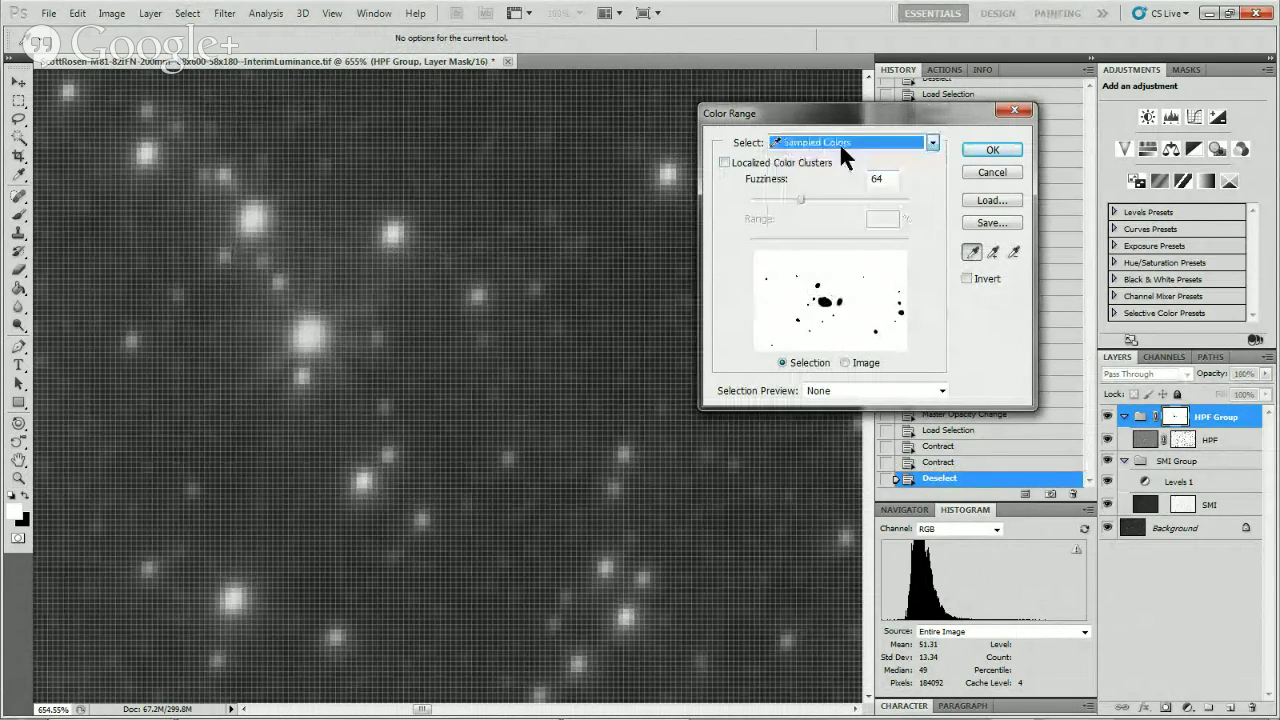
left_click(724, 162)
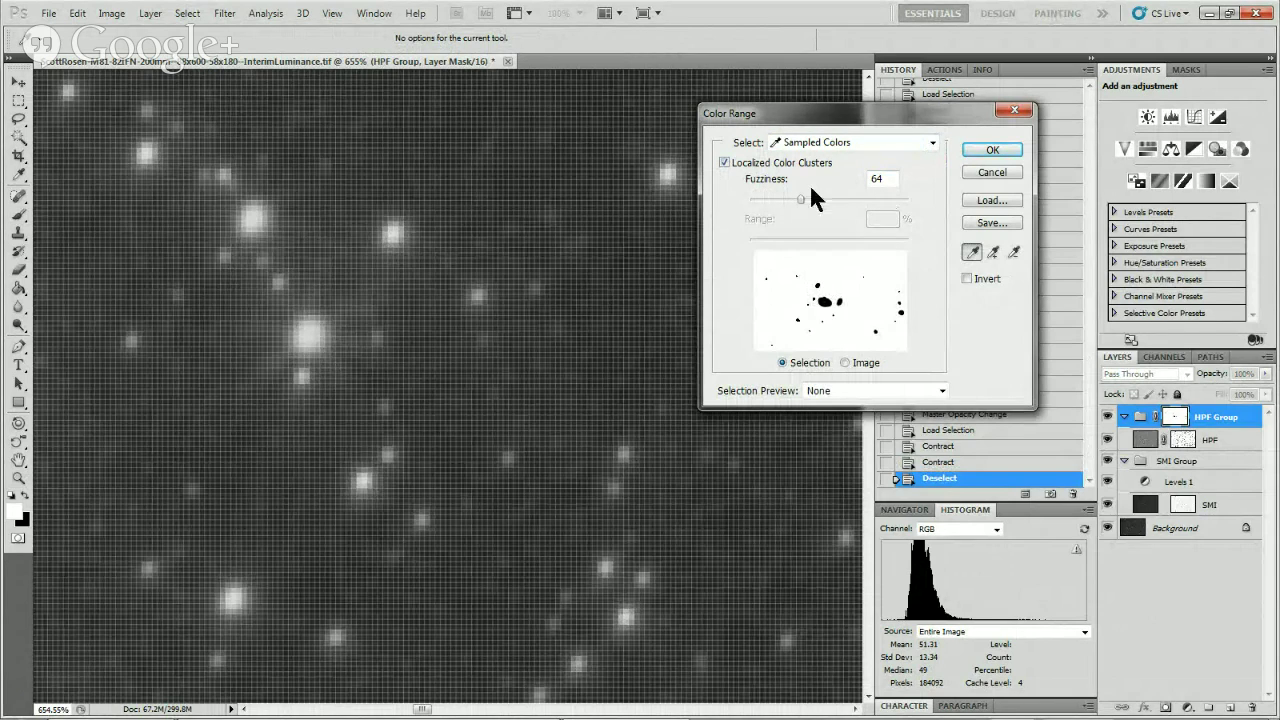
left_click_drag(776, 199, 759, 199)
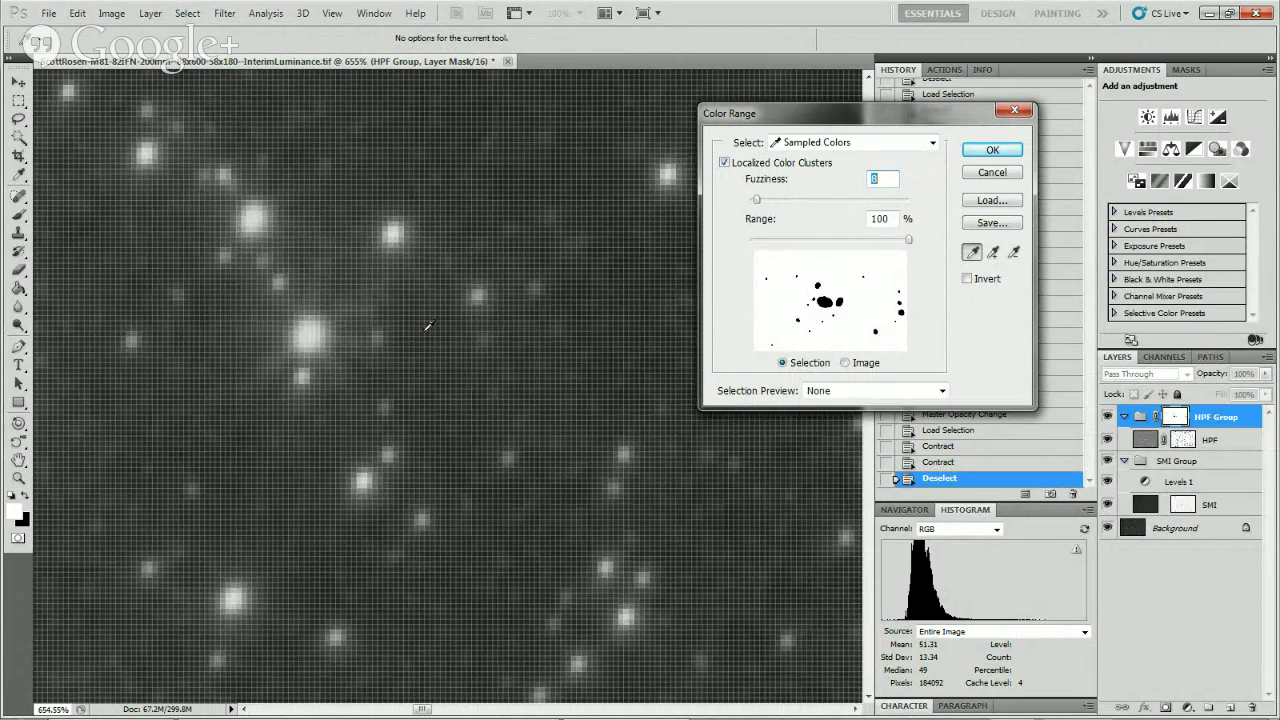
left_click(993, 252)
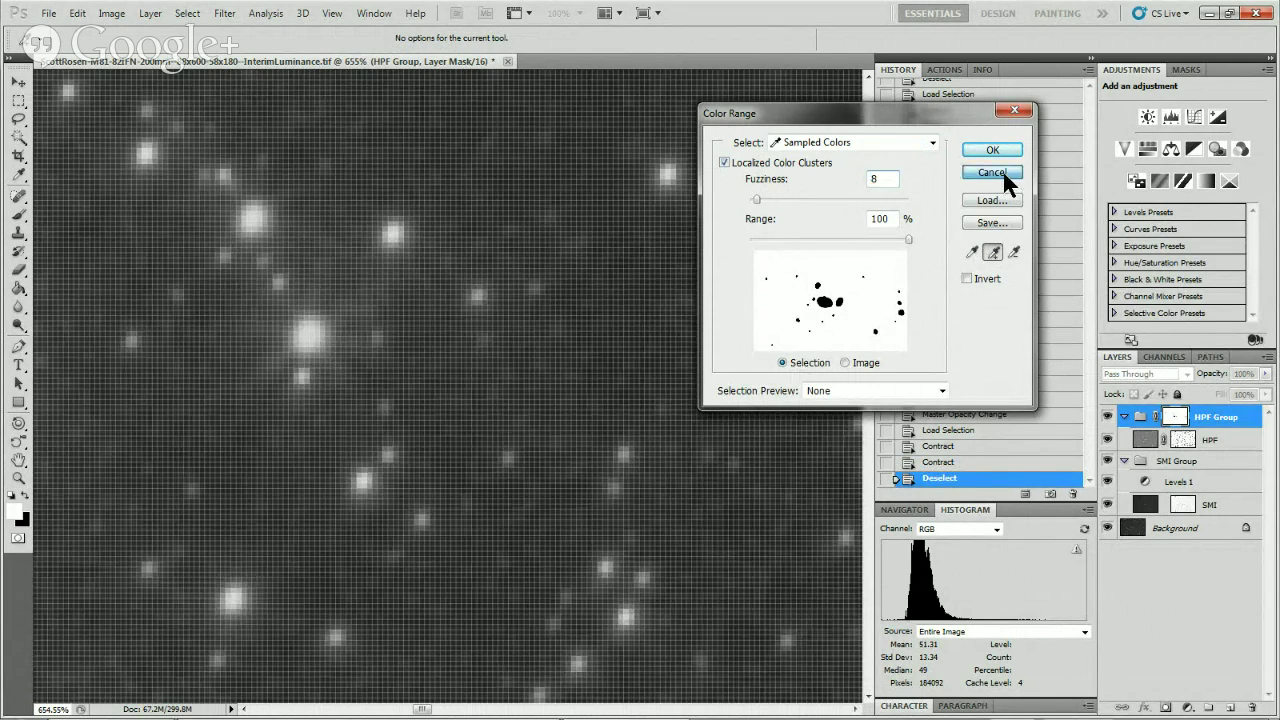
left_click(1004, 175)
left_click(1160, 528)
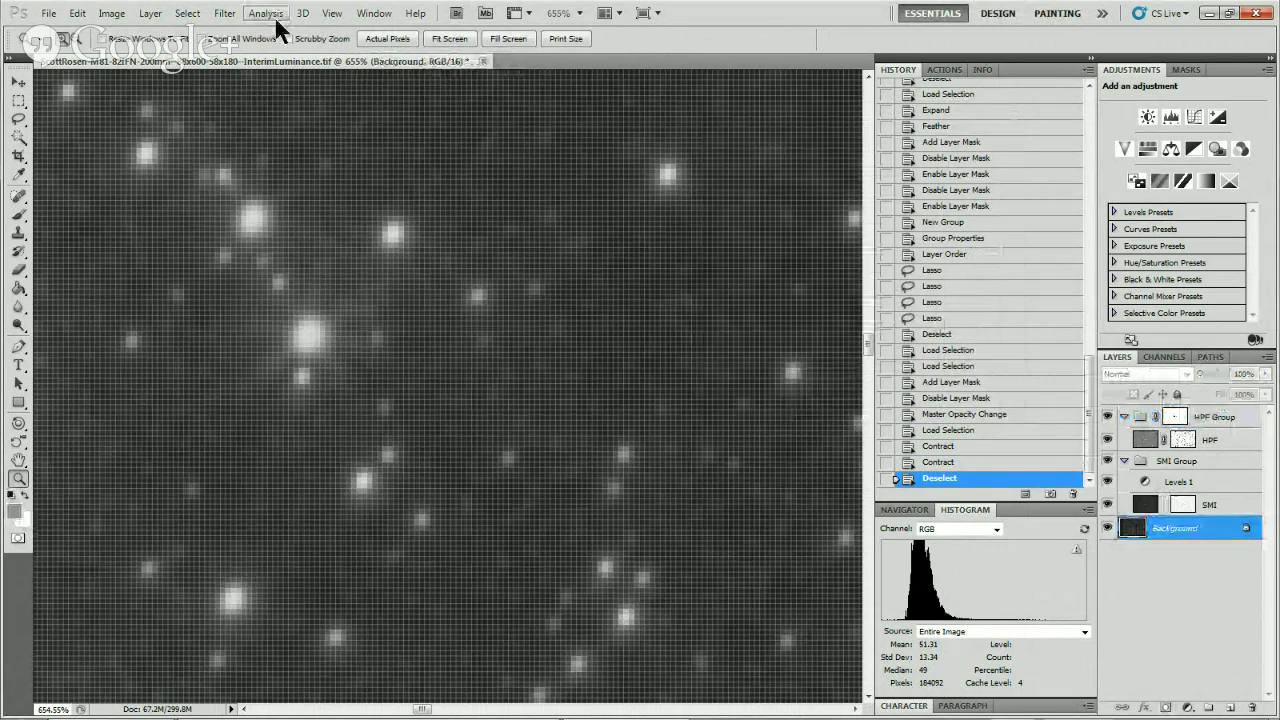
left_click(188, 14)
left_click(234, 145)
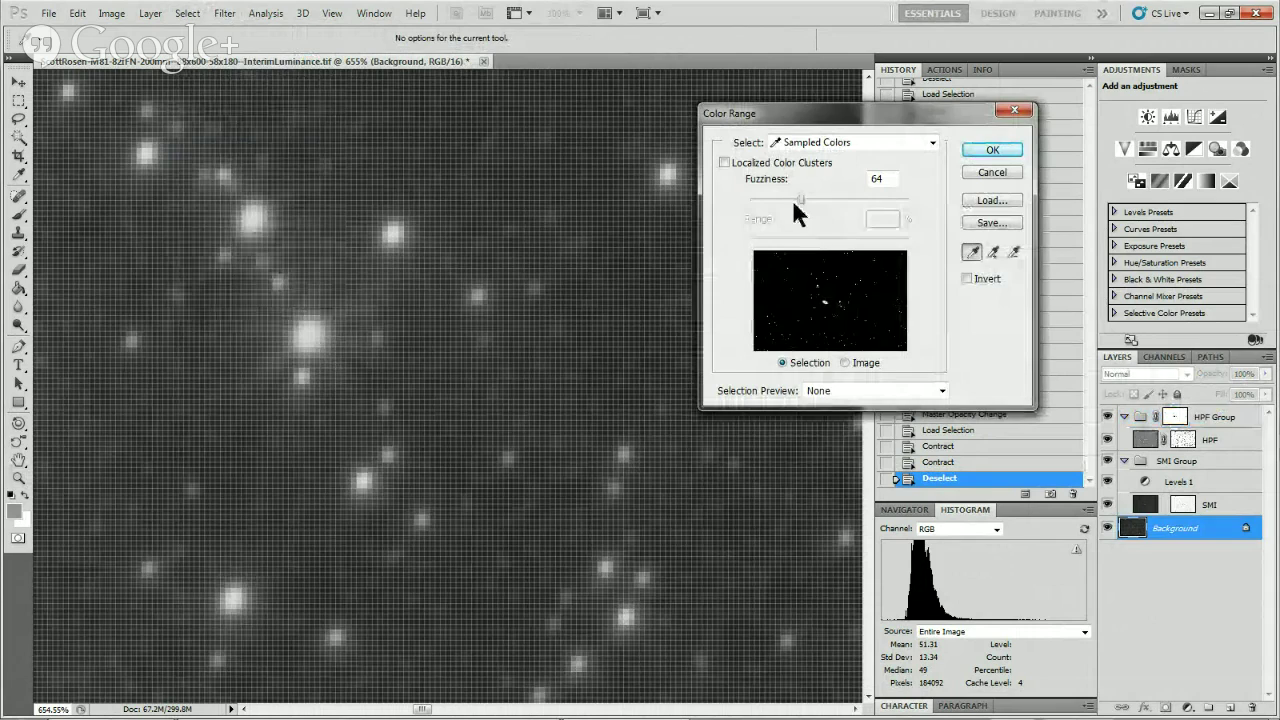
left_click_drag(792, 197, 763, 198)
left_click(969, 253)
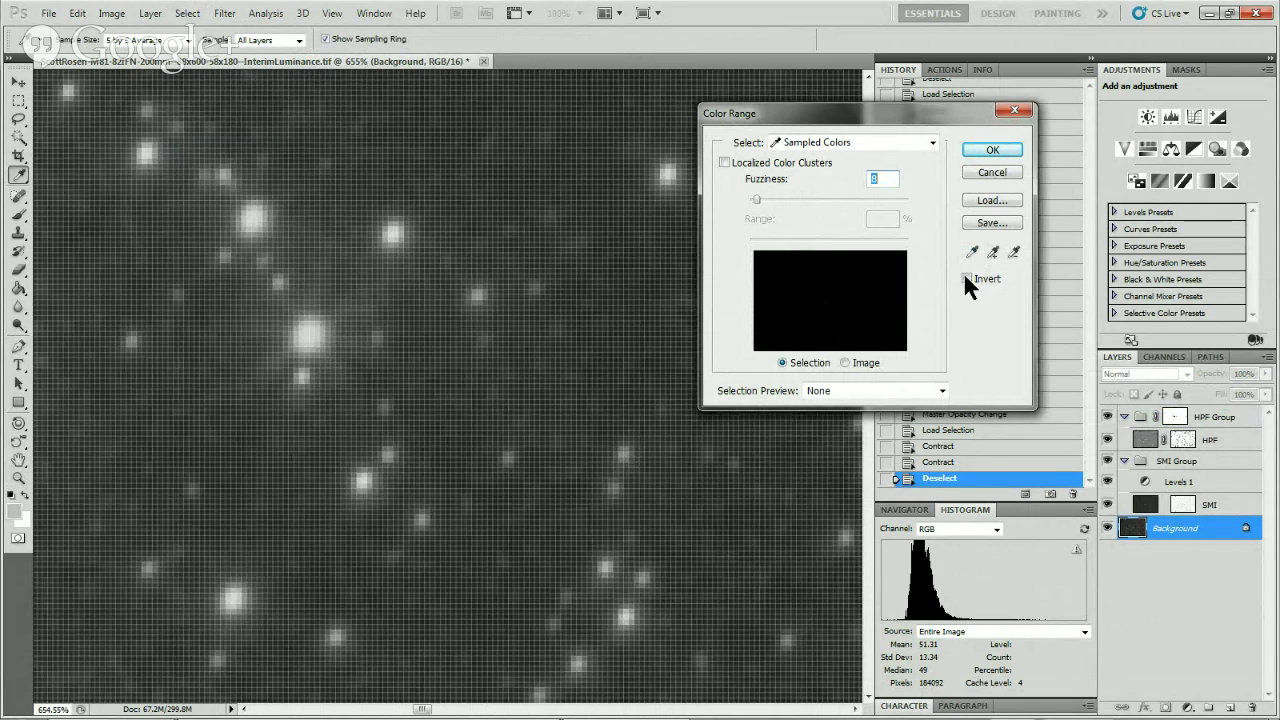
left_click(995, 254)
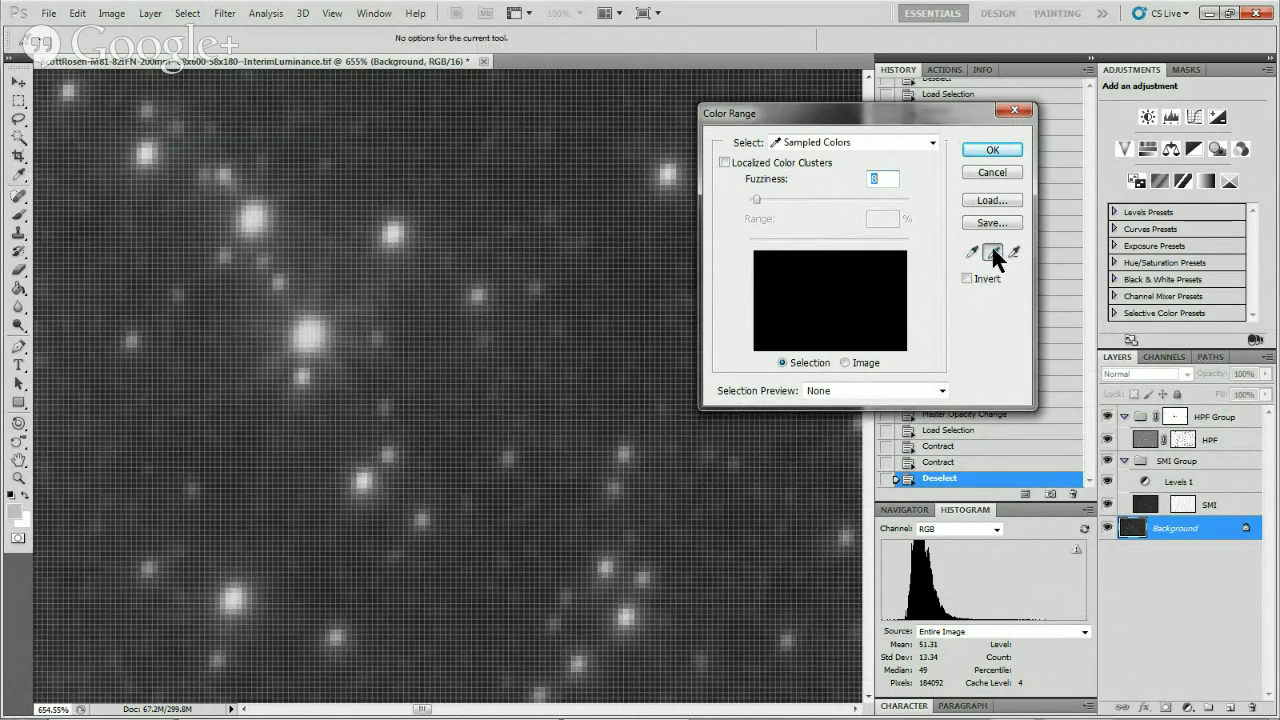
left_click(306, 334)
left_click_drag(756, 198, 762, 197)
left_click(312, 338)
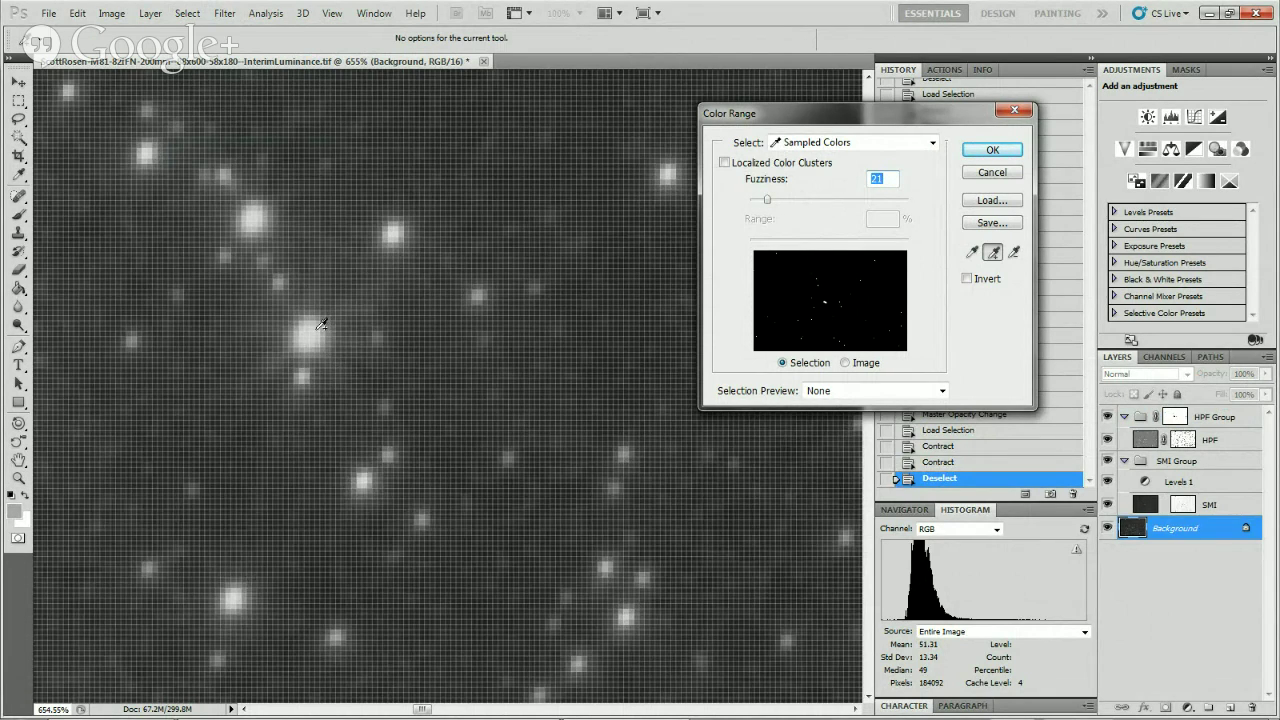
left_click(256, 209)
left_click(990, 149)
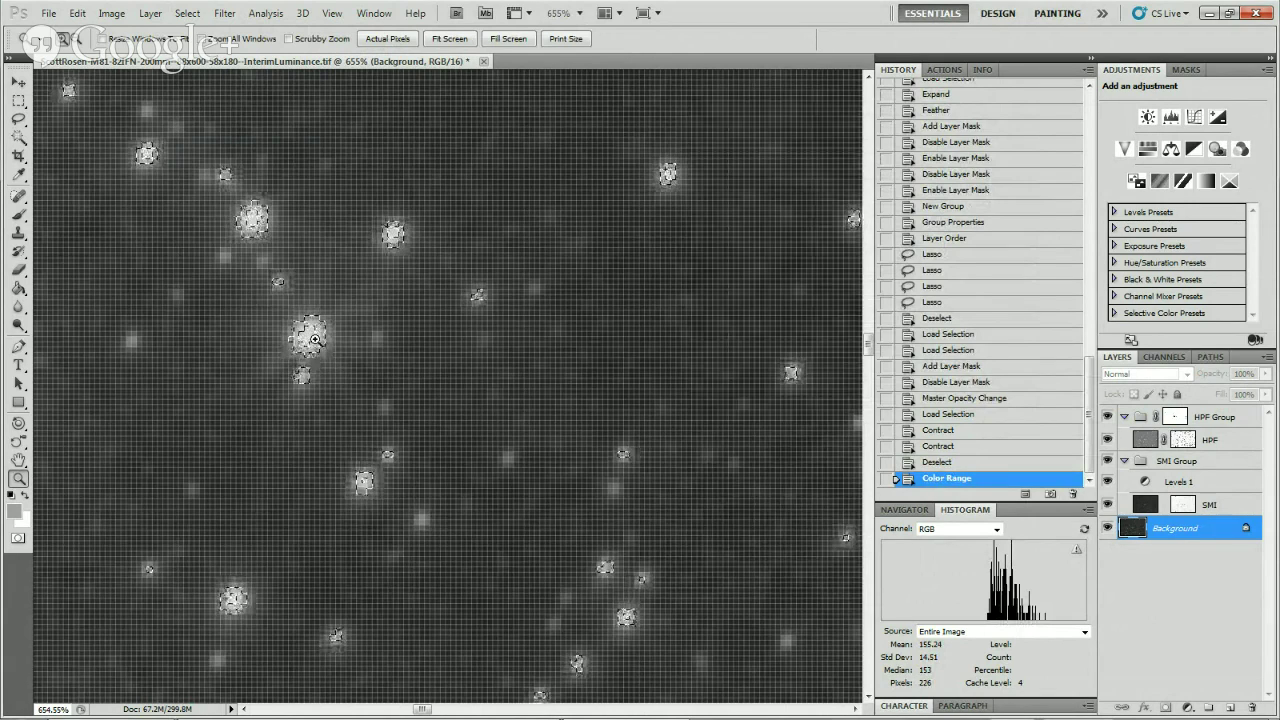
key("ctrl+d")
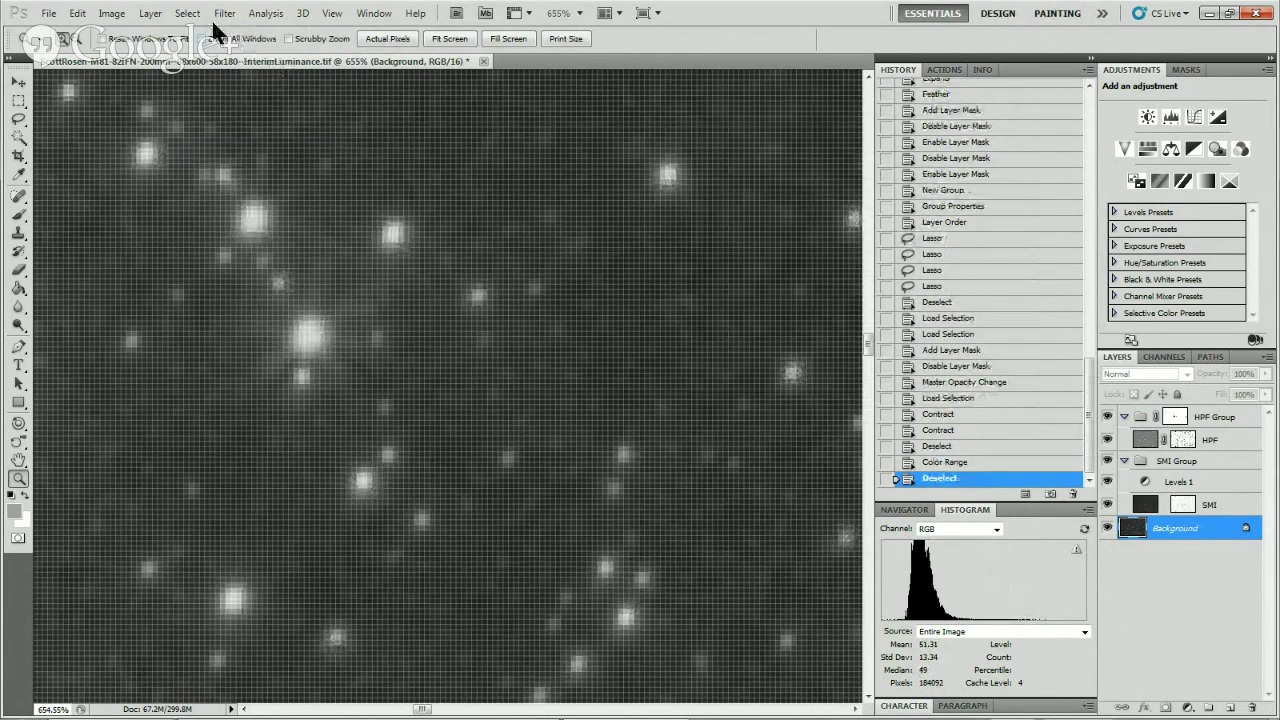
left_click(187, 14)
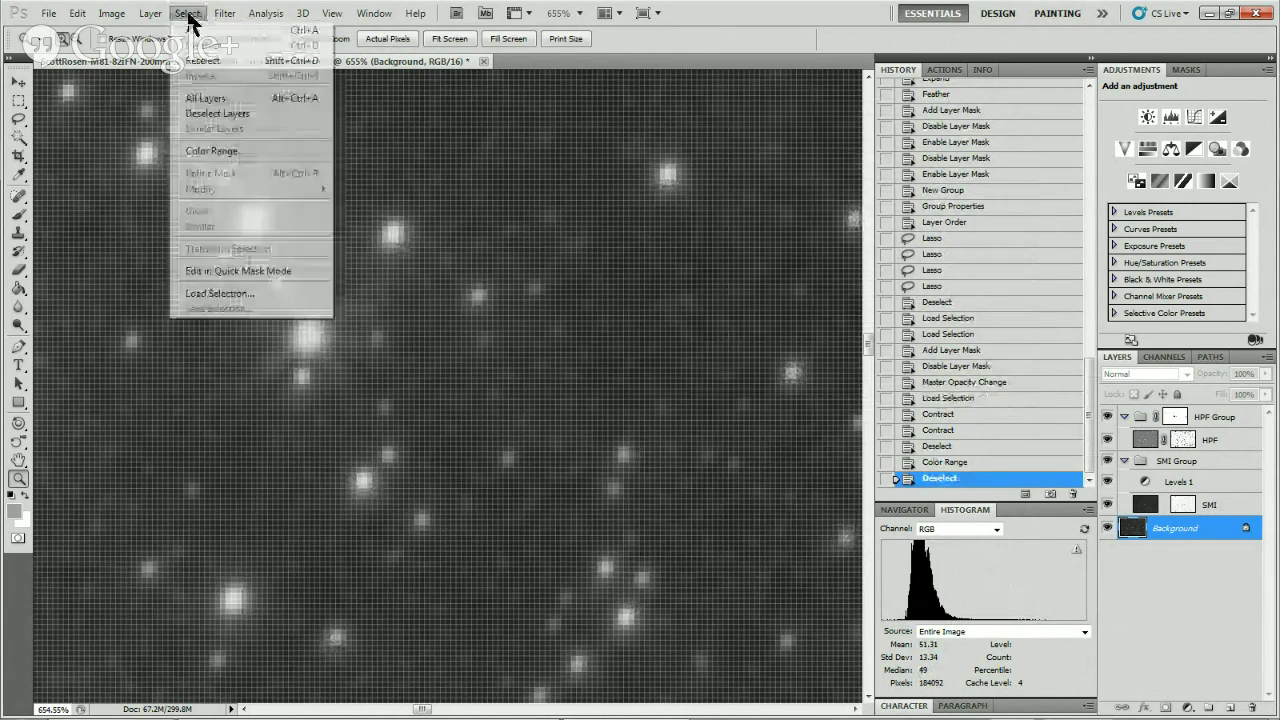
left_click(246, 150)
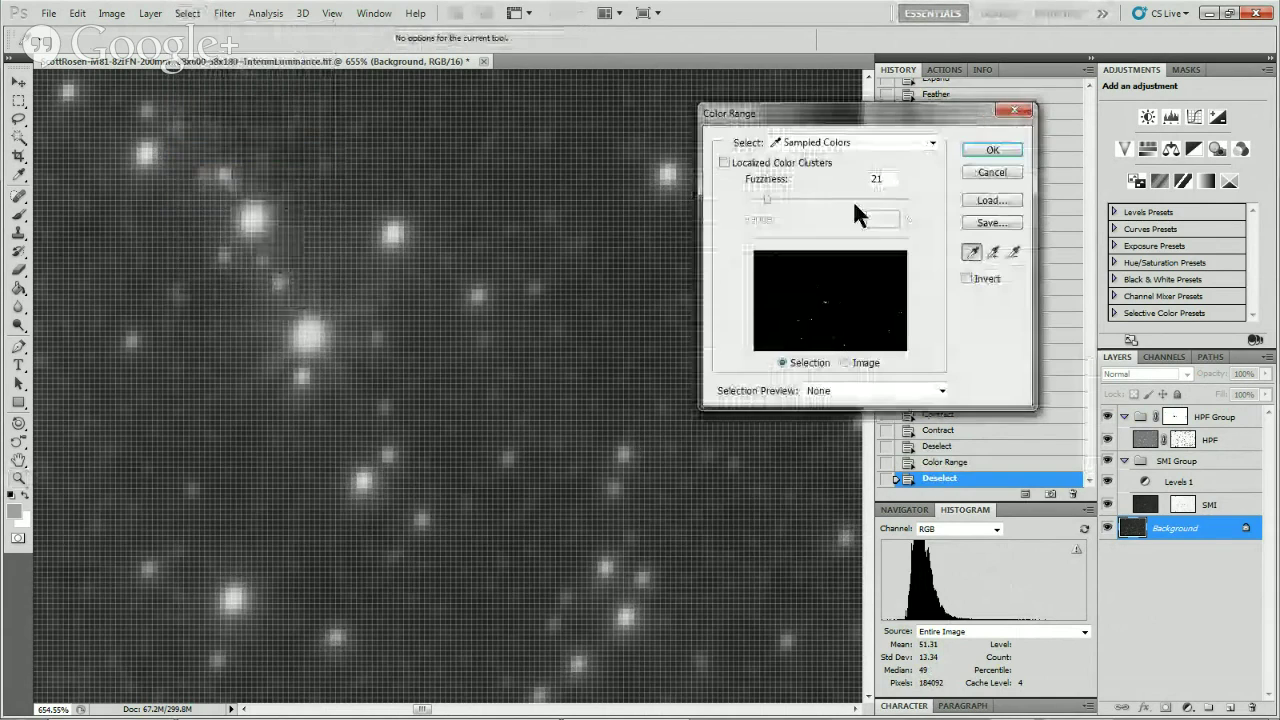
left_click(849, 142)
left_click(830, 299)
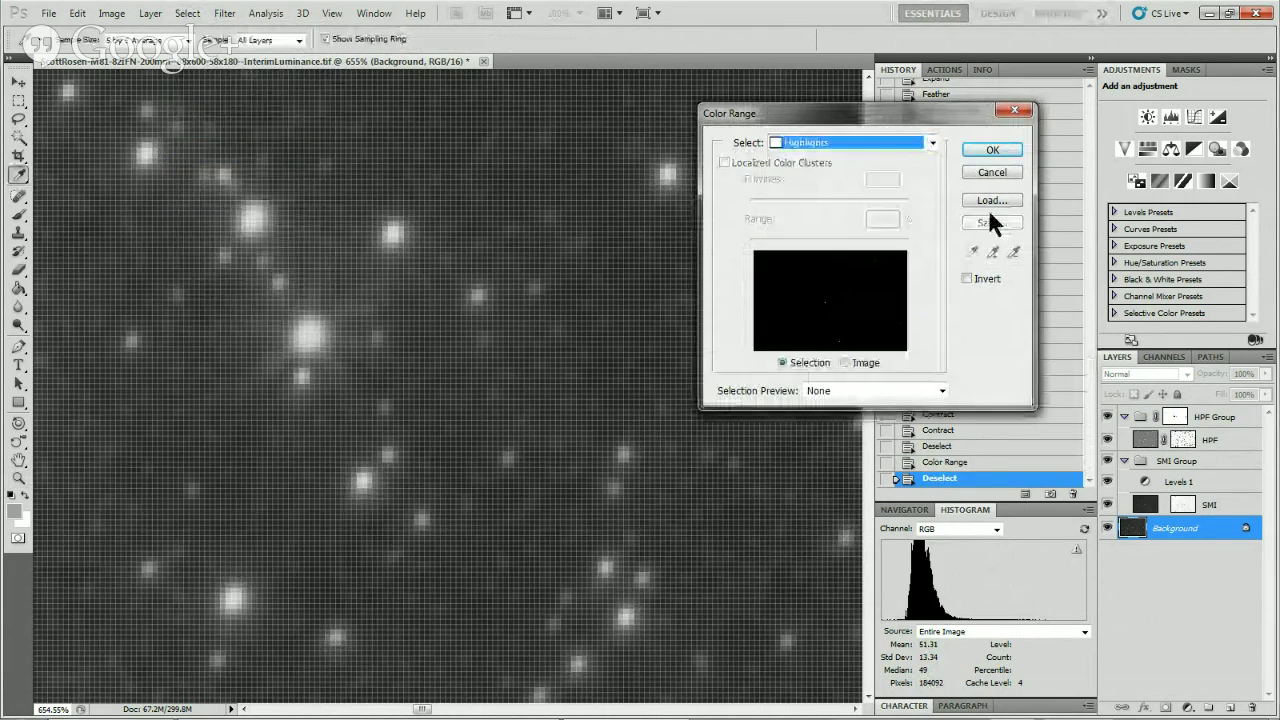
left_click(990, 149)
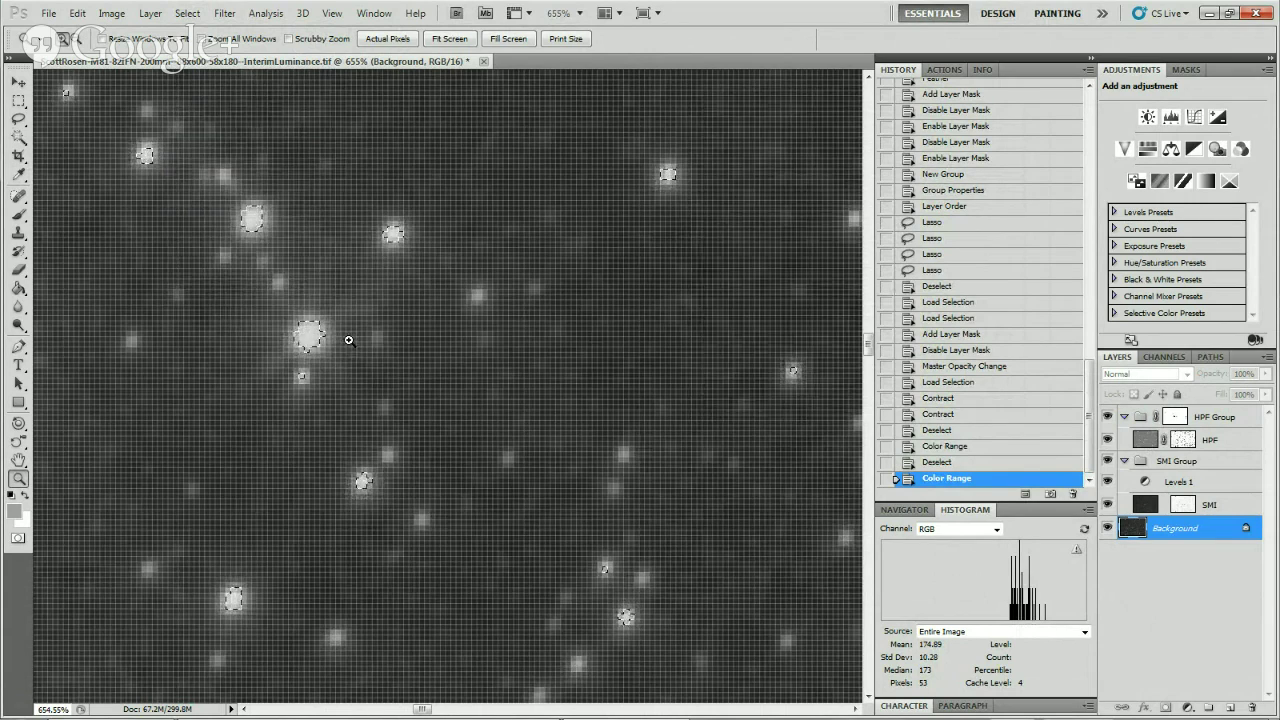
key("ctrl+d")
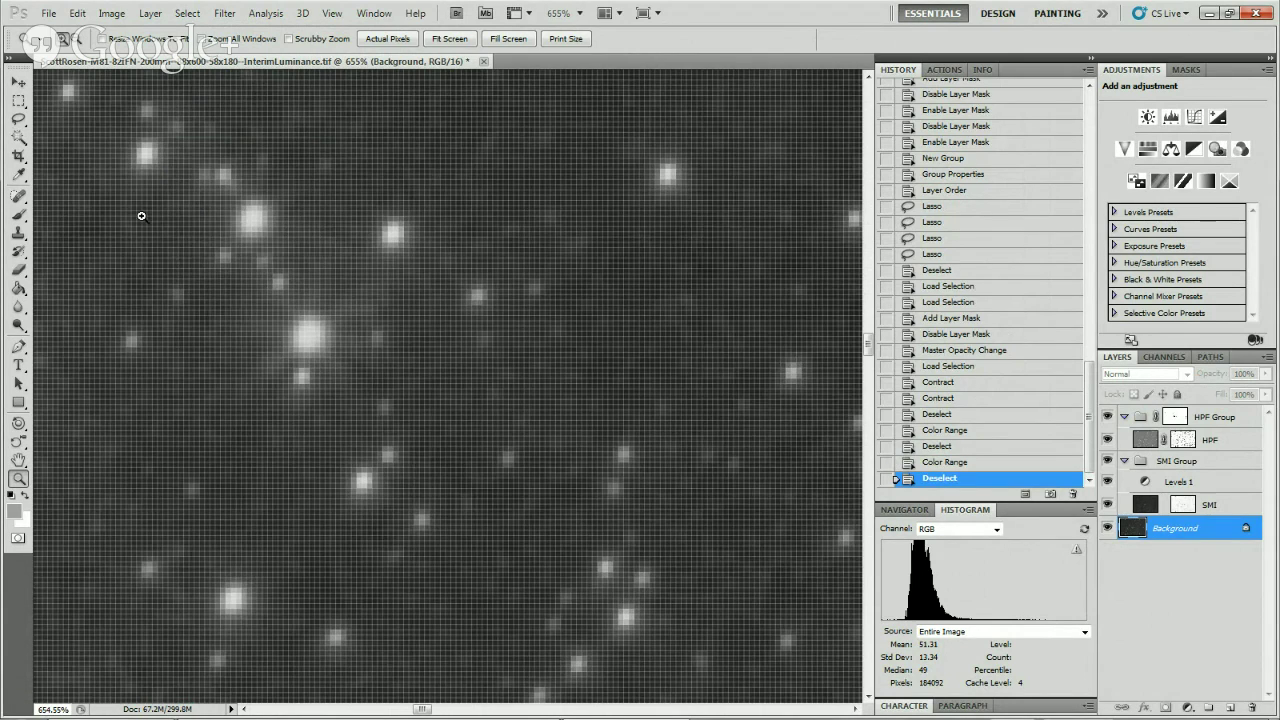
left_click(22, 137)
left_click(389, 154)
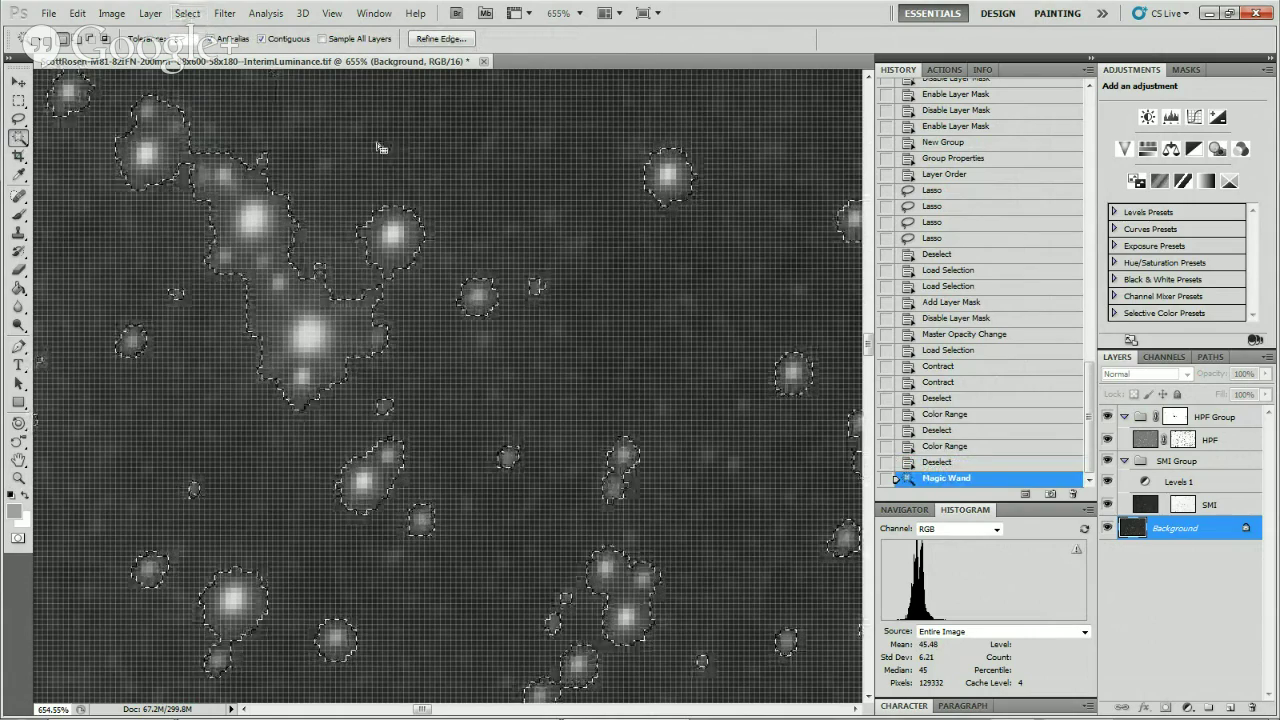
left_click(183, 17)
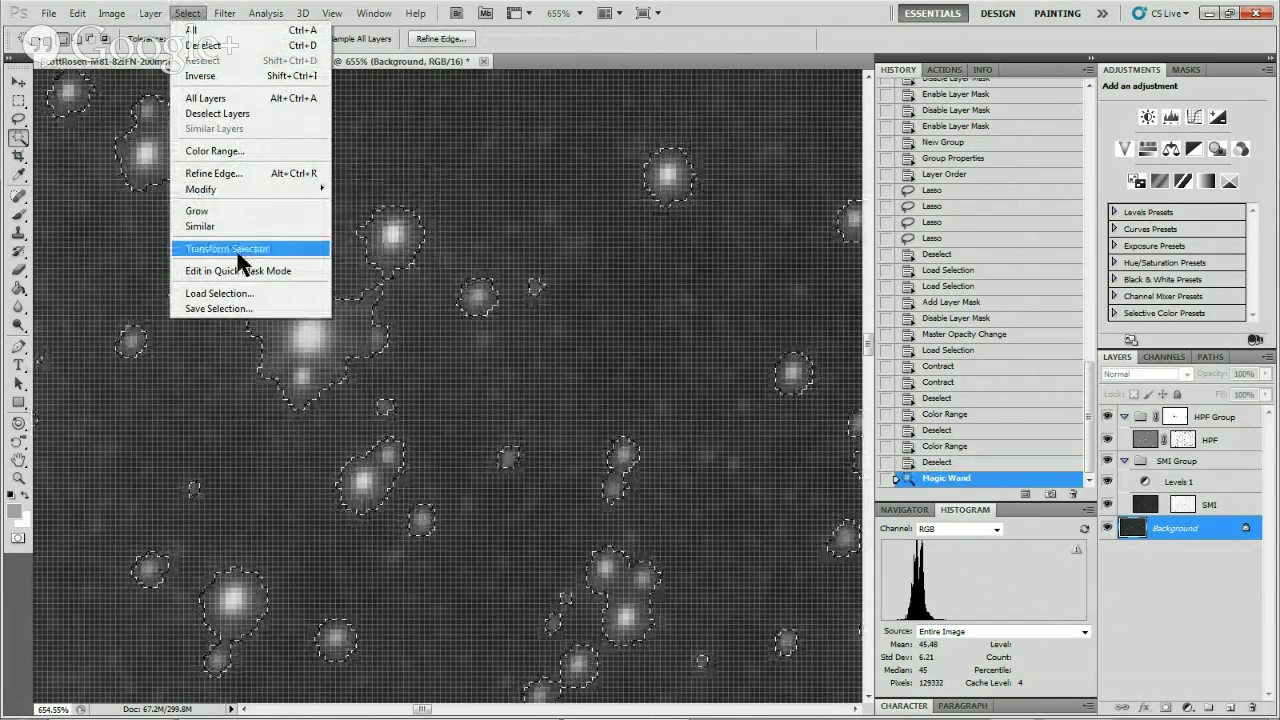
left_click(243, 76)
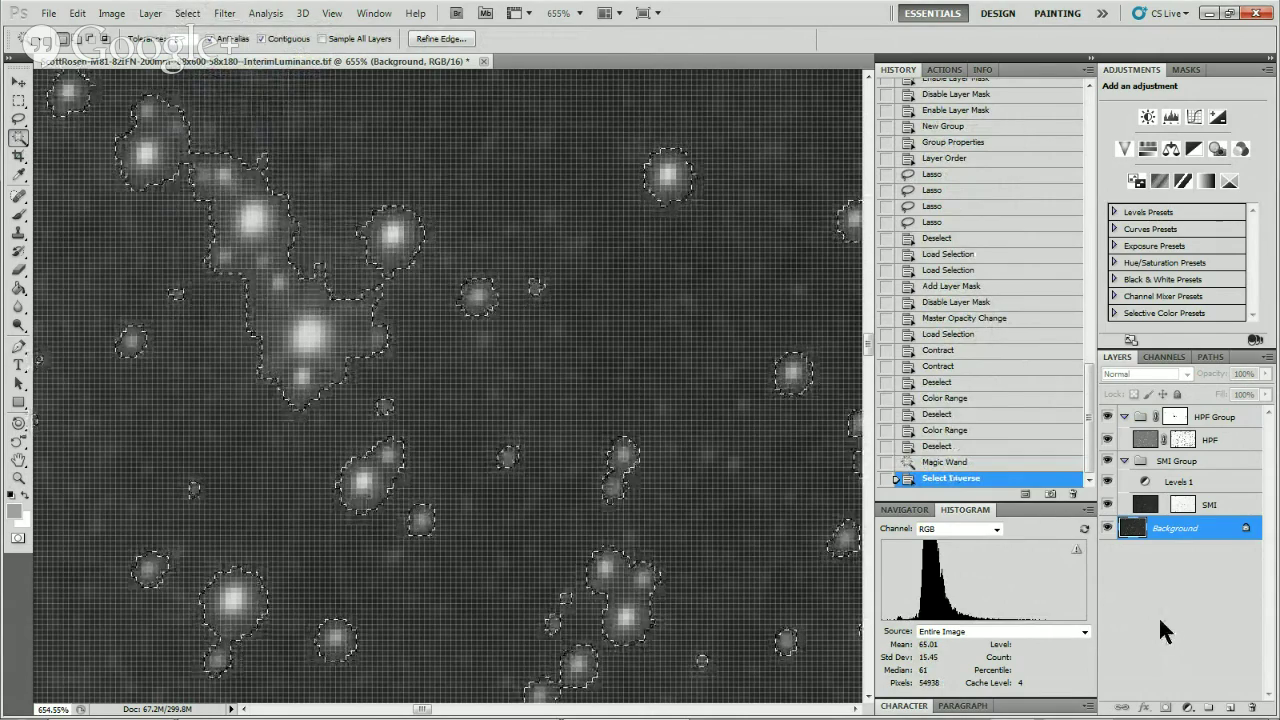
mouse_move(968, 543)
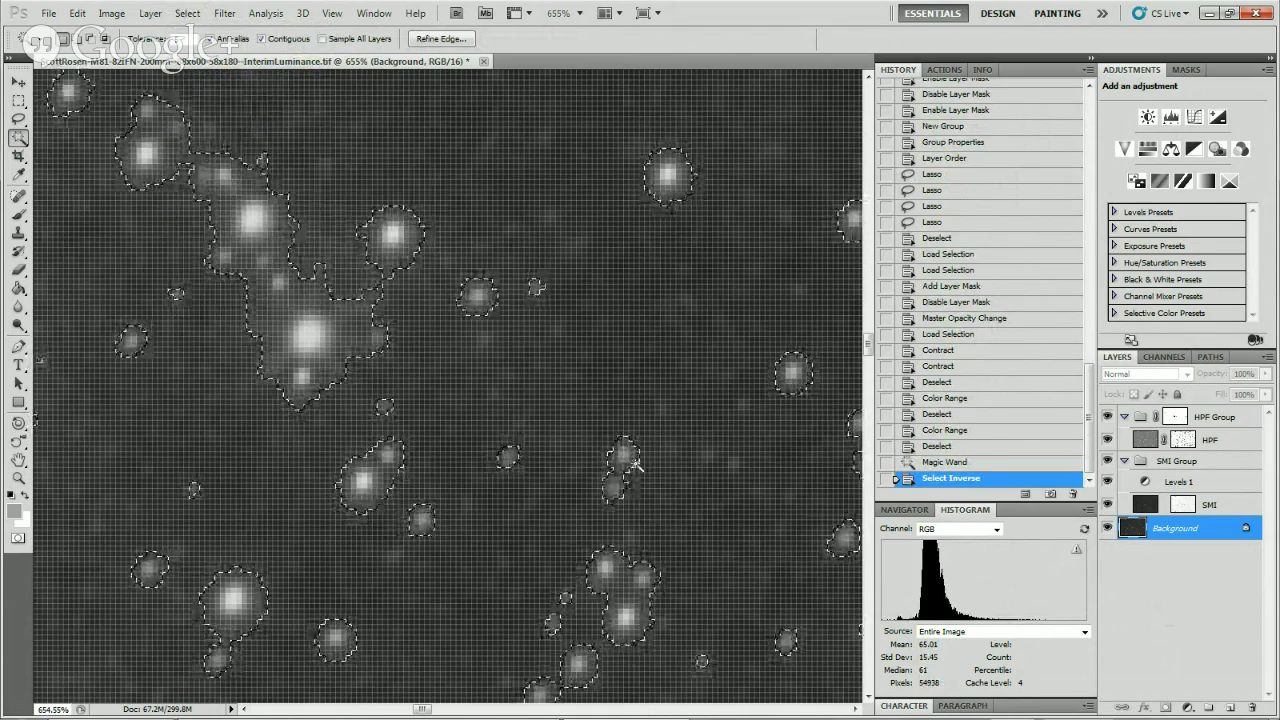
key("ctrl+d")
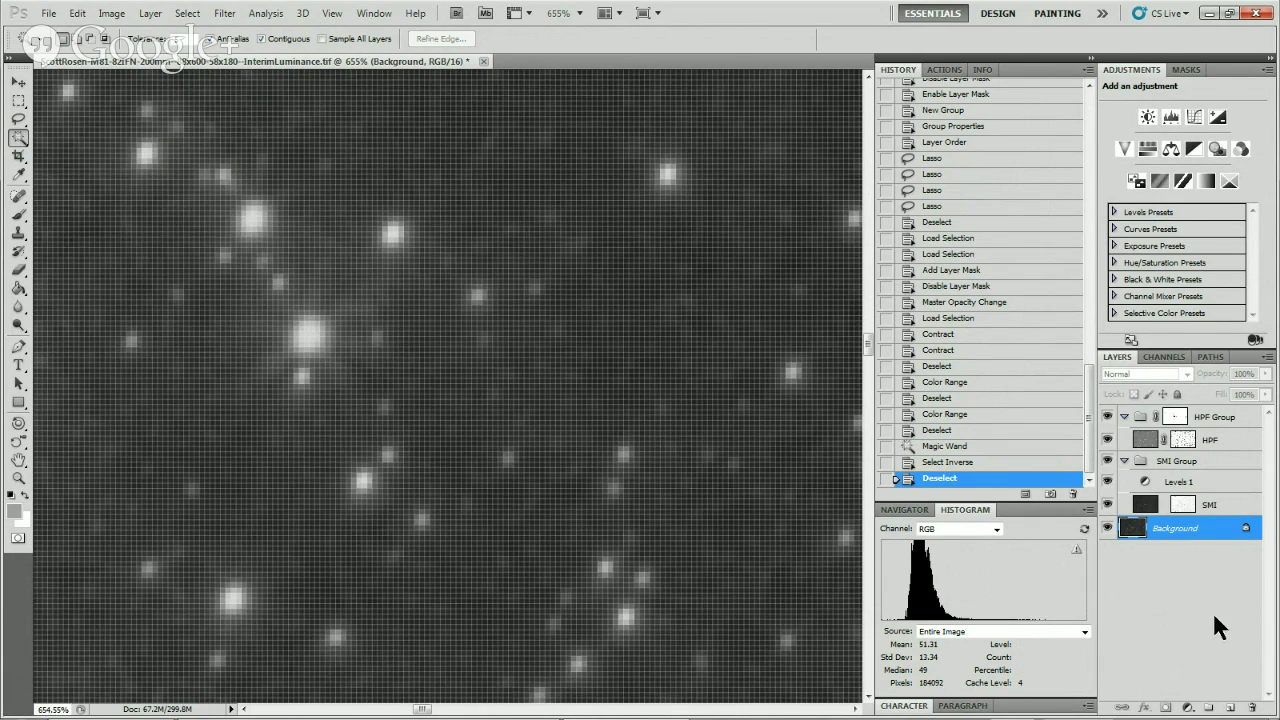
View the image at 100%, fit it to the window, then switch to the Astronomers Do It In The Dark browser page.
left_click(18, 480)
double_click(18, 481)
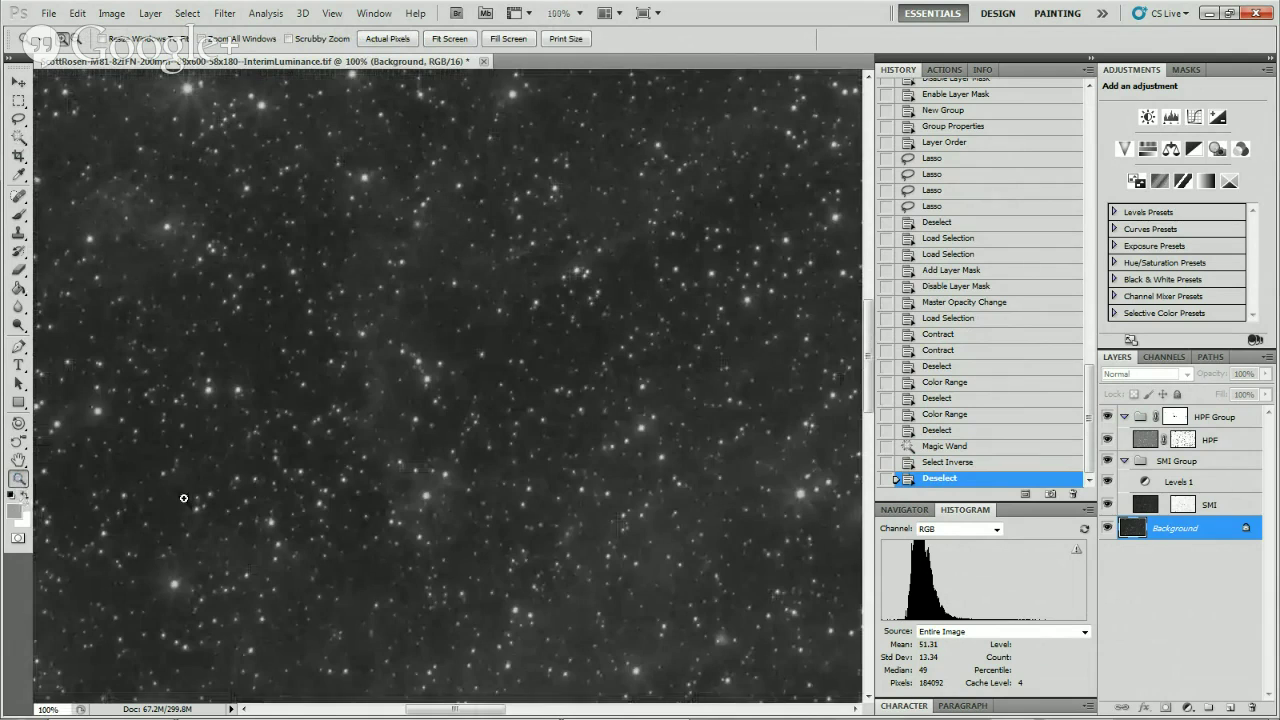
double_click(18, 460)
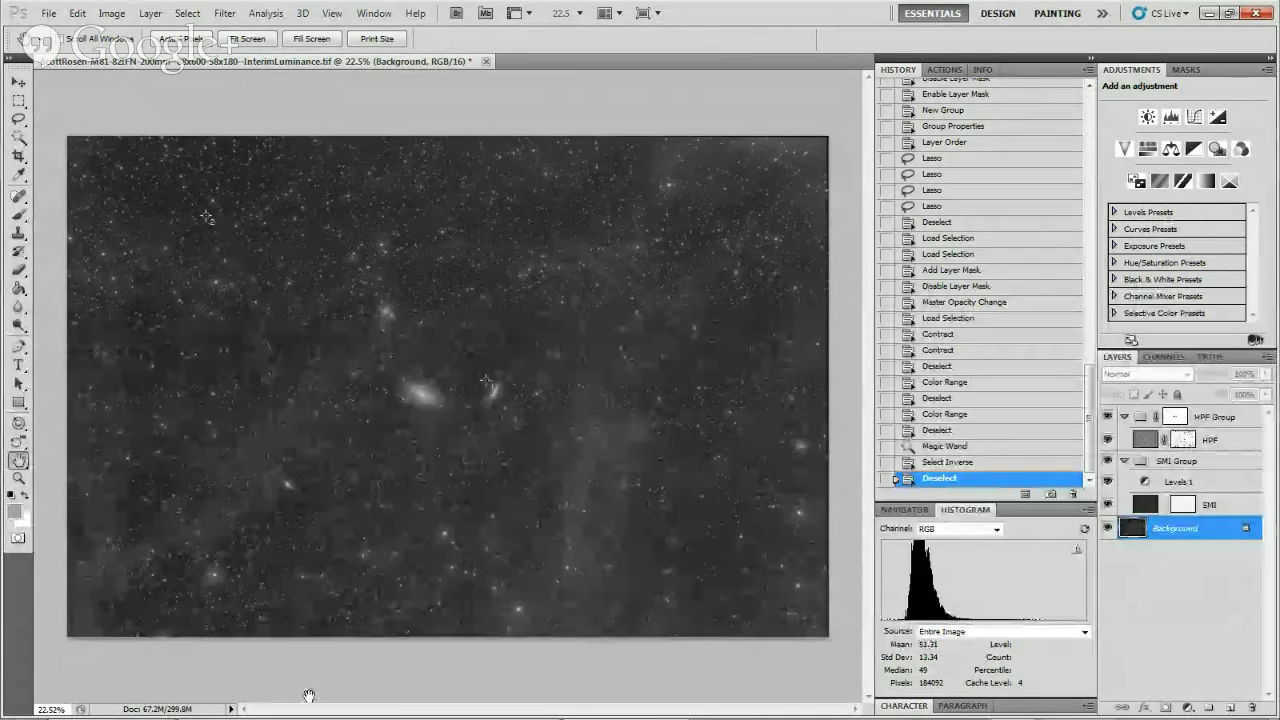
mouse_move(268, 712)
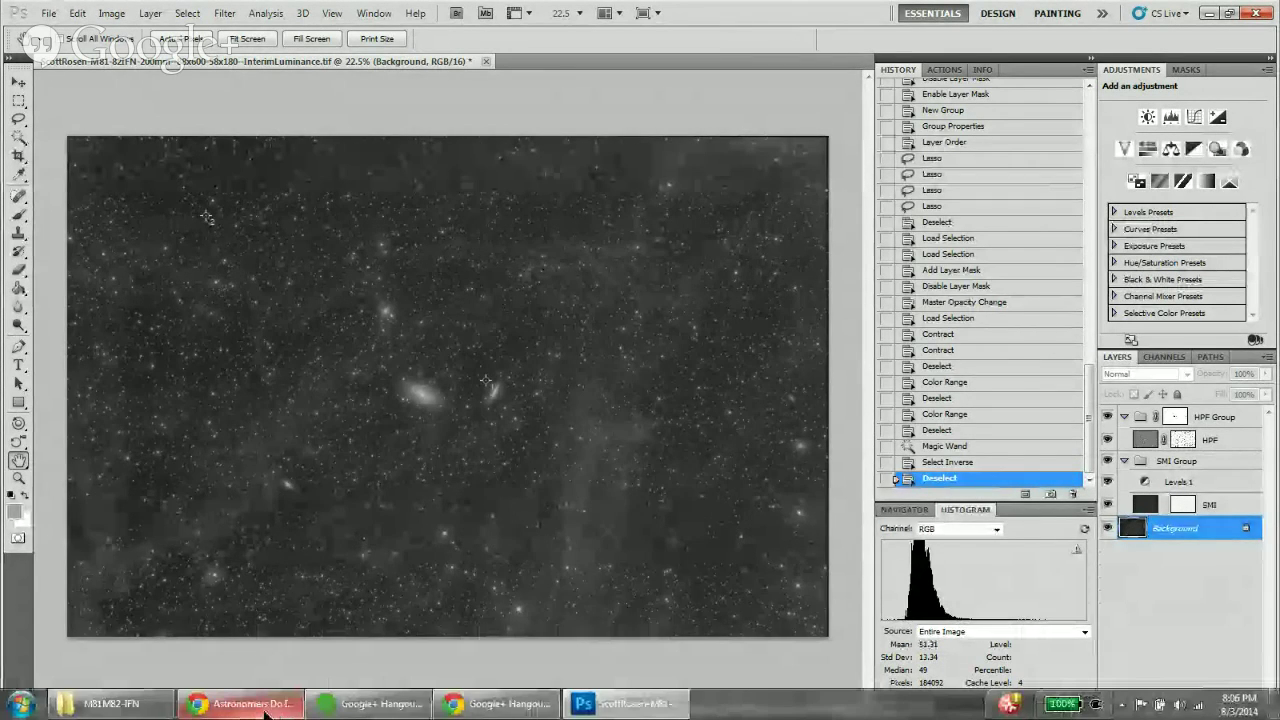
left_click(262, 708)
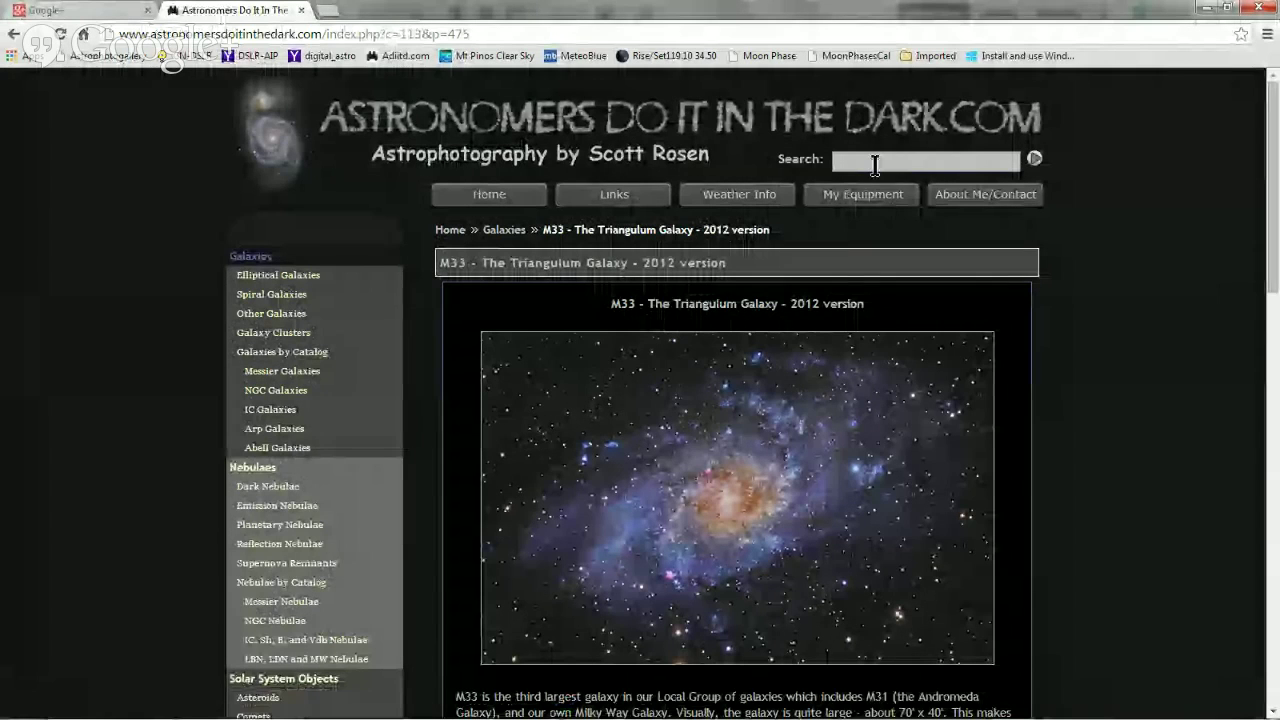
Open the site's Links page, view the DSLR-LLRGB workflow walkthrough, and return to Links.
left_click(614, 196)
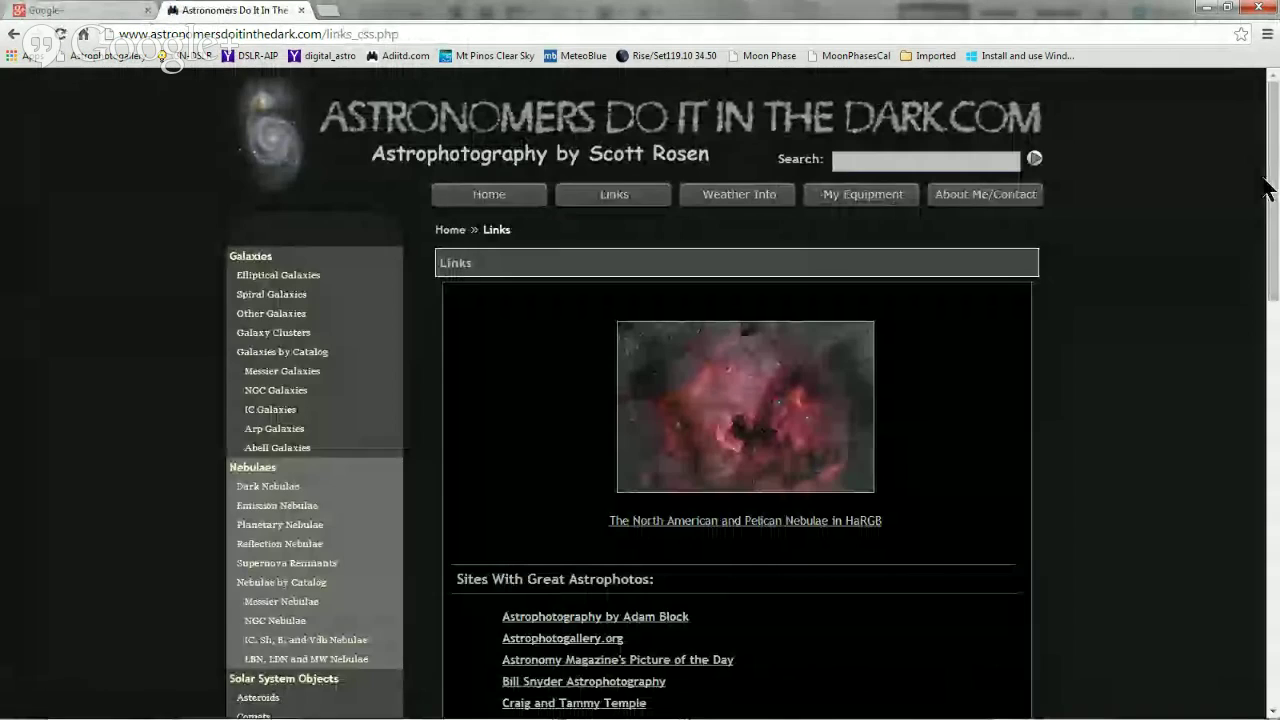
left_click_drag(1268, 188, 1276, 453)
scroll(1276, 448, "down", 3)
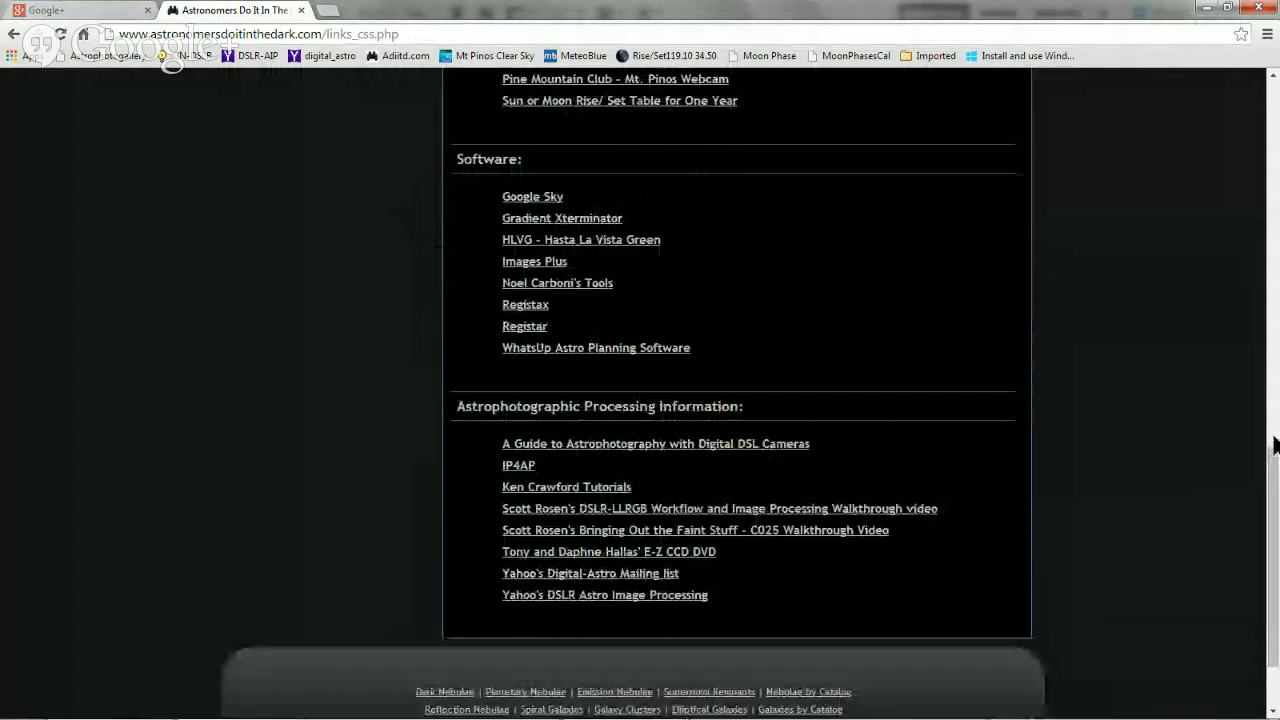
left_click(713, 514)
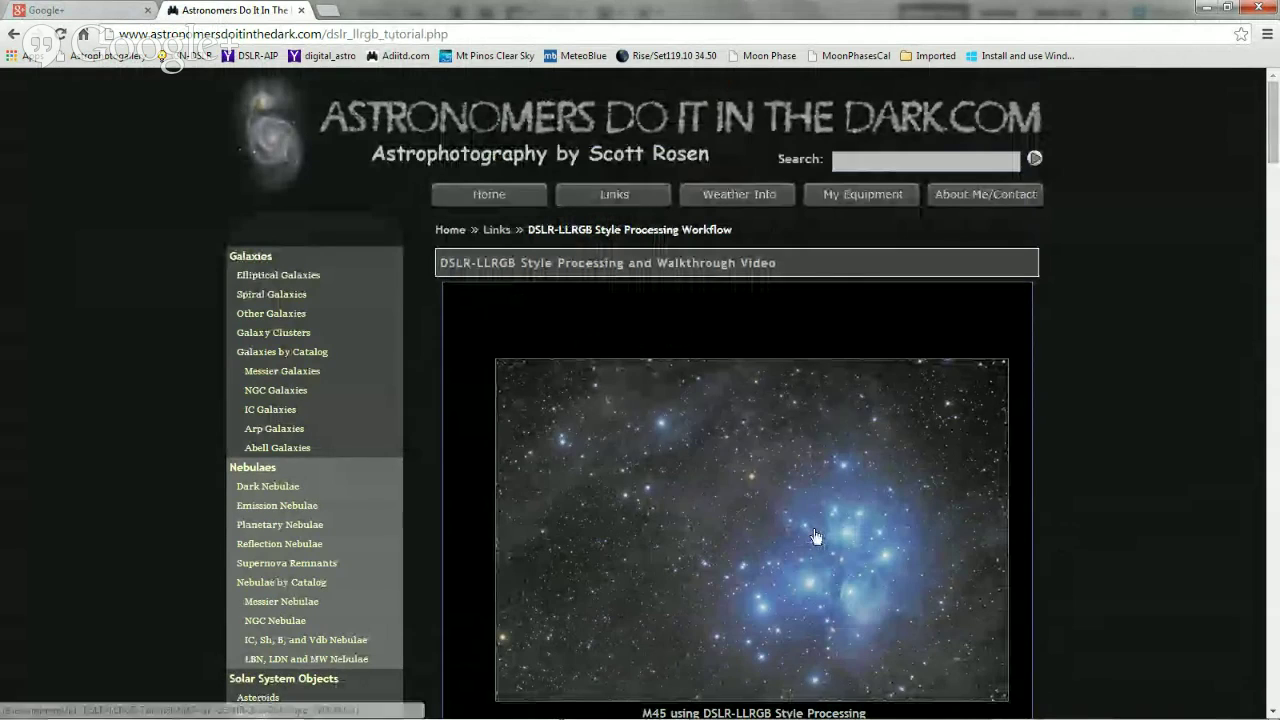
left_click(12, 35)
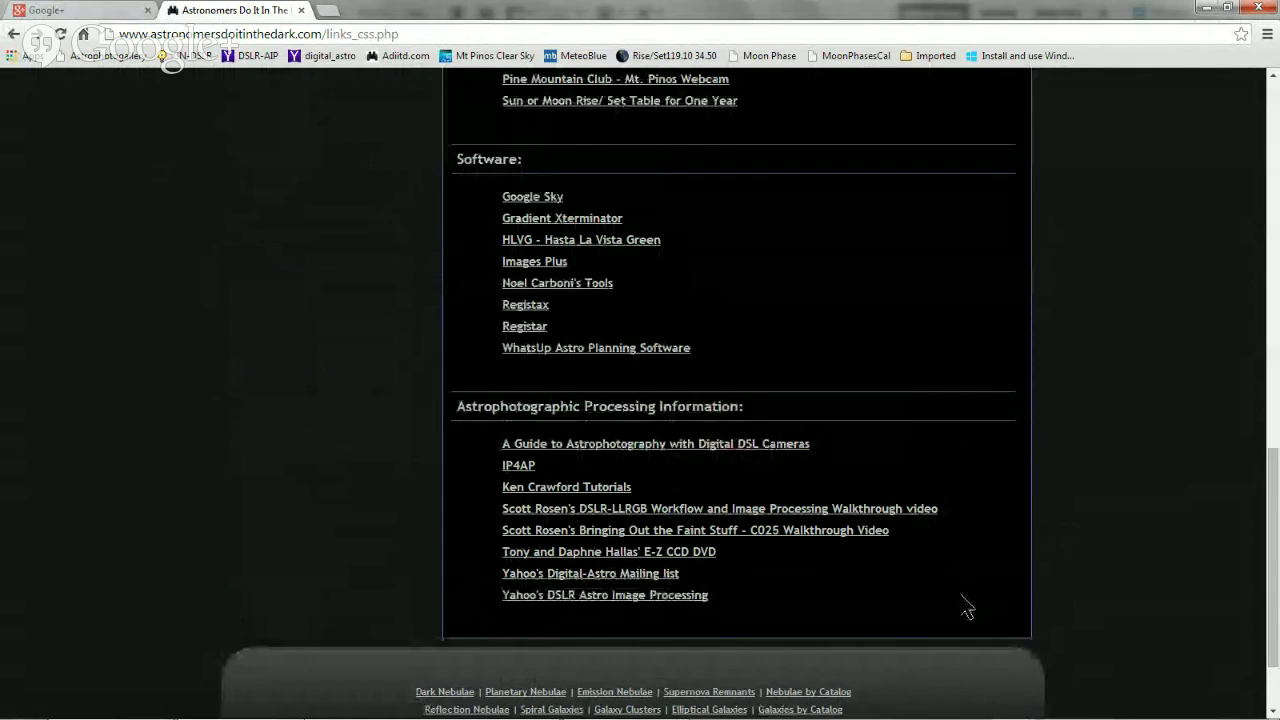
Read through Bringing Out the Faint Stuff and follow its DSLR Astro Image Processing group link.
left_click(821, 535)
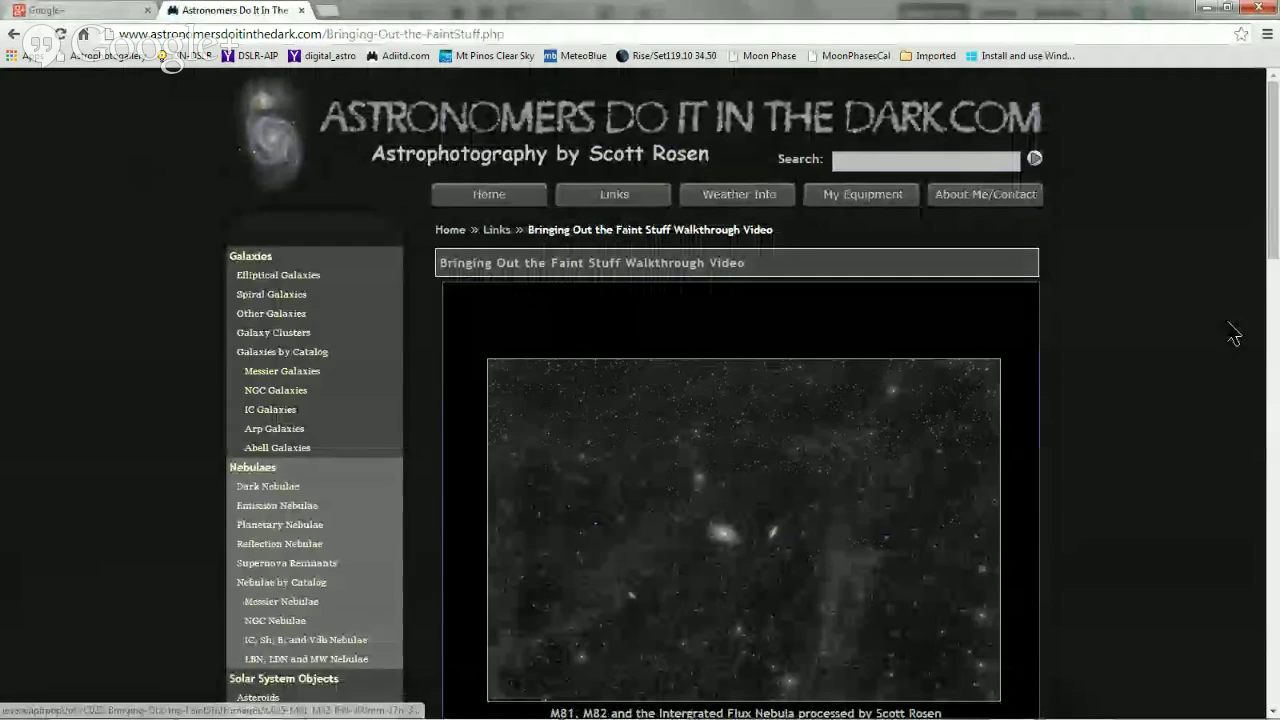
scroll(740, 400, "down", 1)
scroll(920, 340, "down", 1)
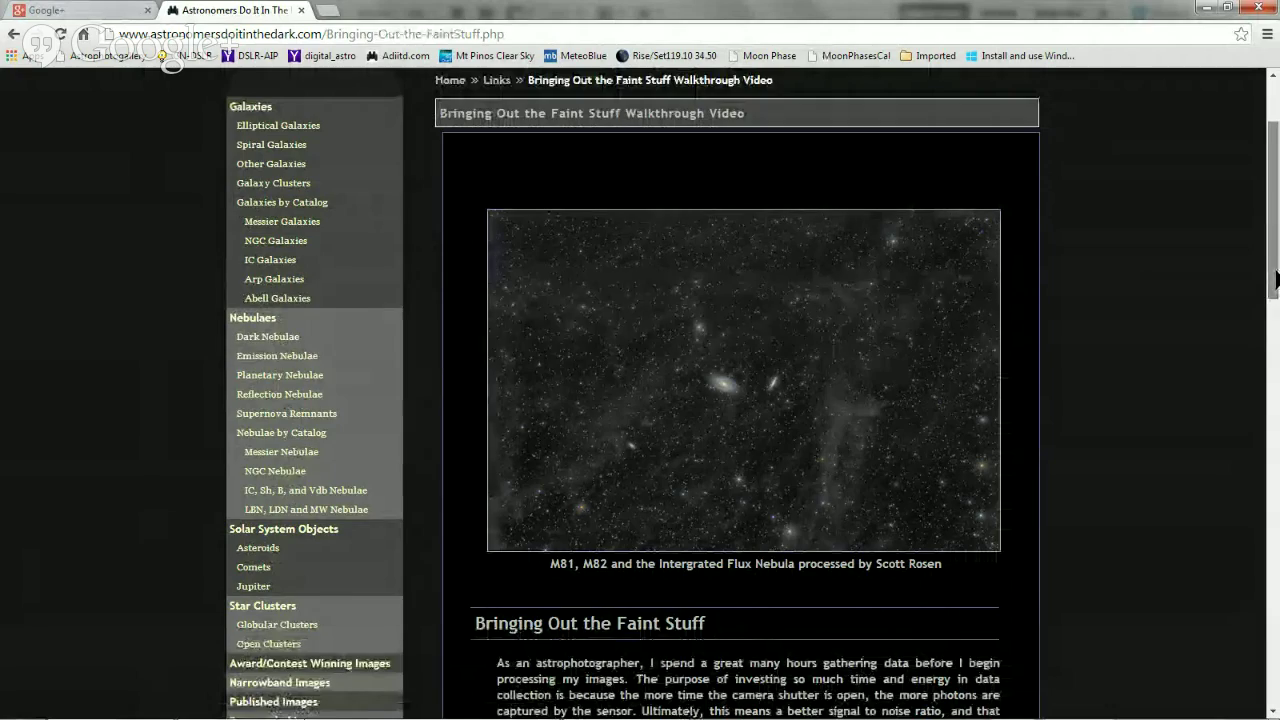
scroll(1276, 322, "down", 2)
left_click_drag(1277, 315, 1277, 510)
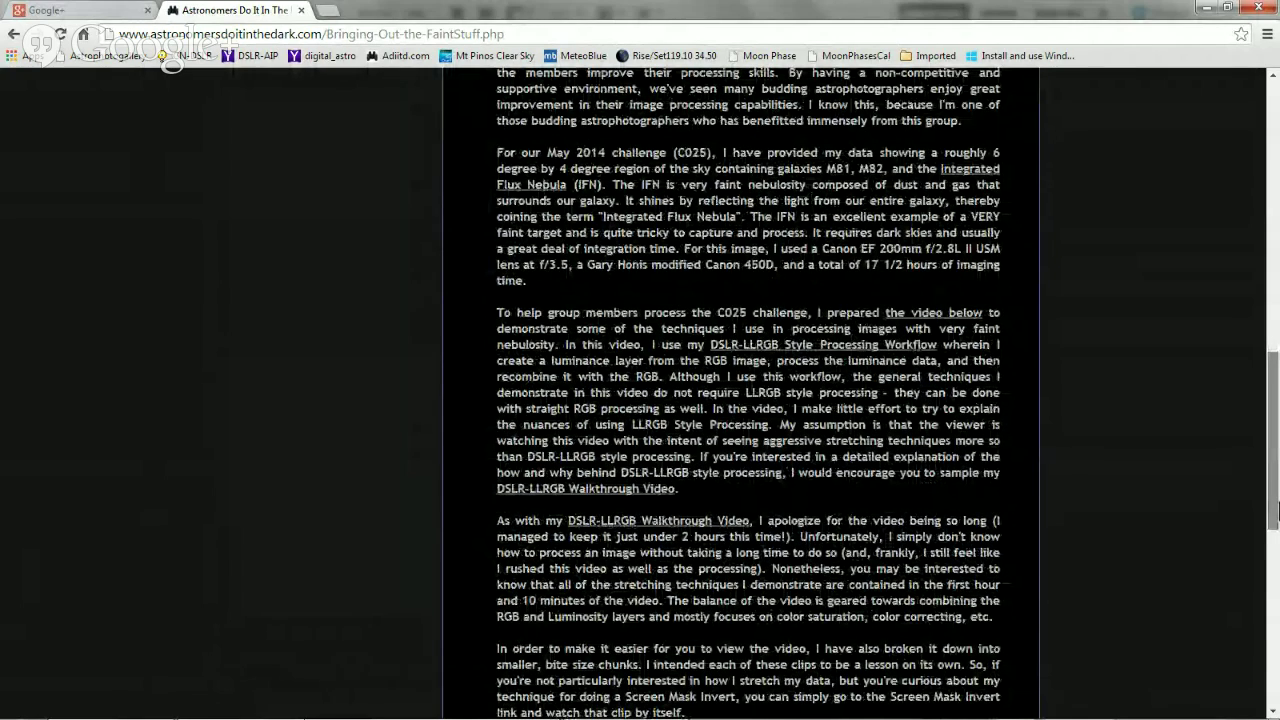
left_click_drag(1277, 510, 1277, 395)
left_click(741, 451)
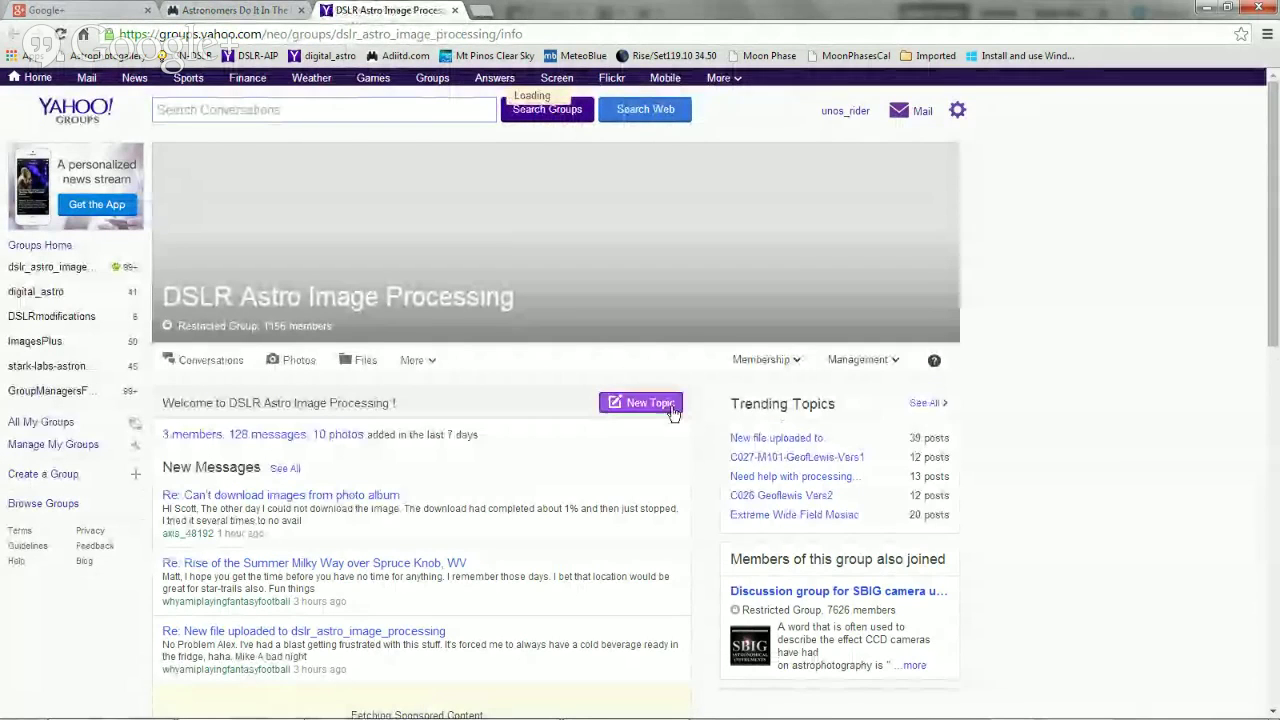
Show the group's photo albums and sort them Oldest First, then Alphabetical.
scroll(293, 375, "down", 2)
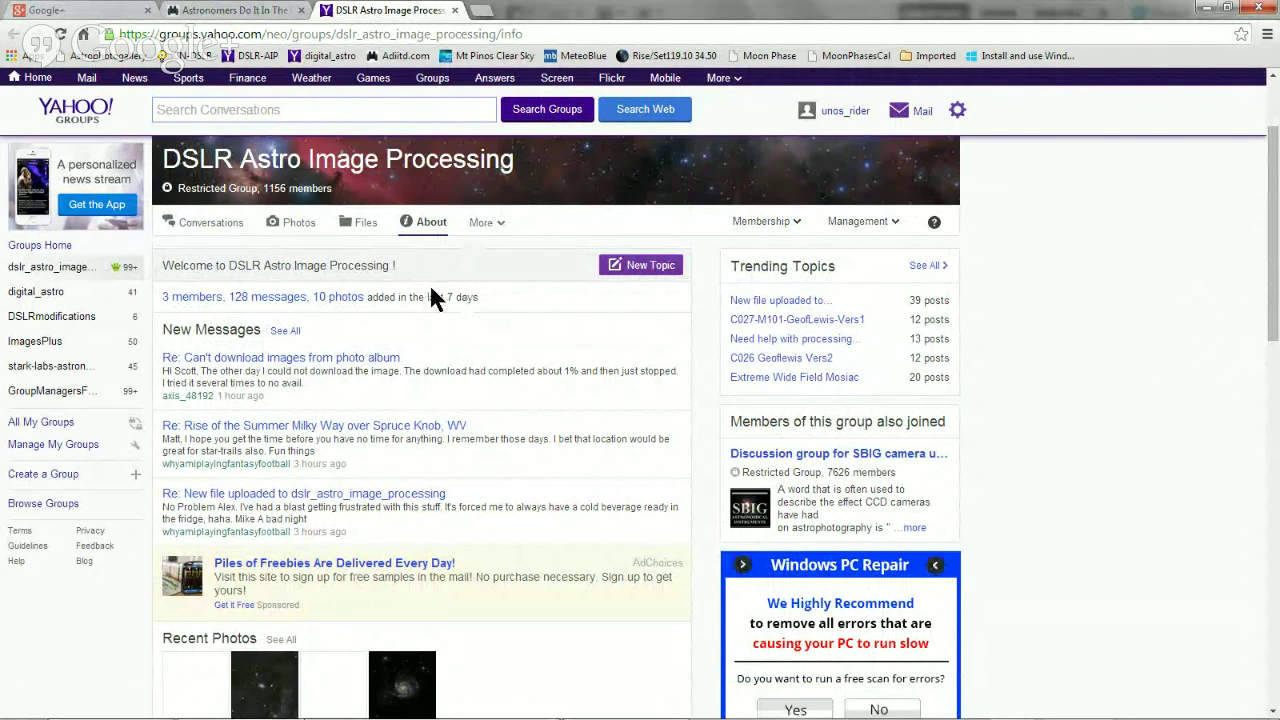
left_click(290, 224)
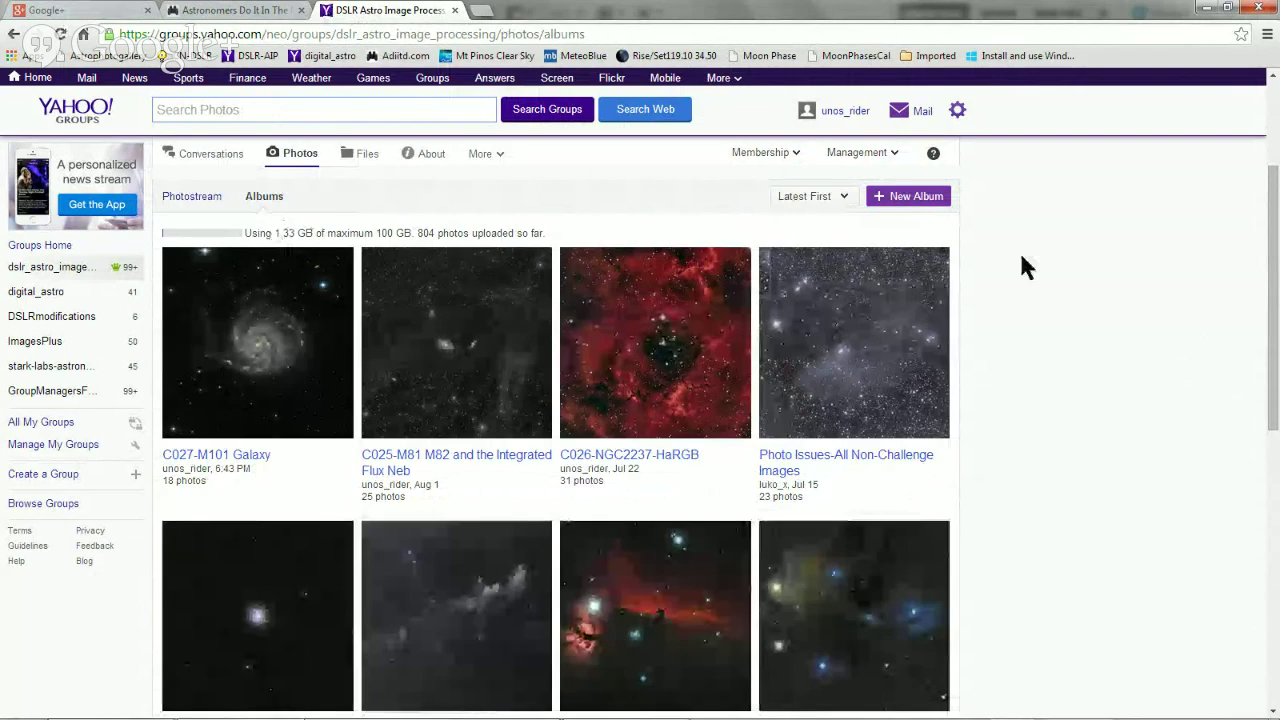
left_click(827, 197)
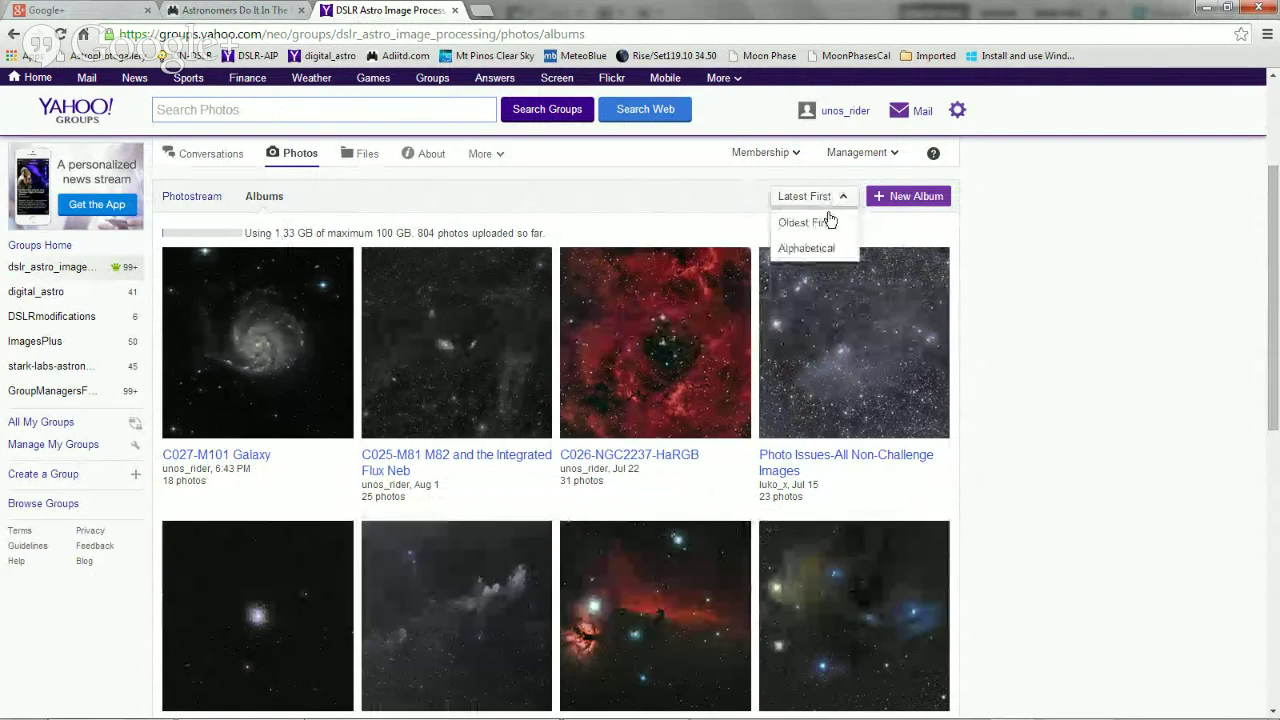
left_click(829, 224)
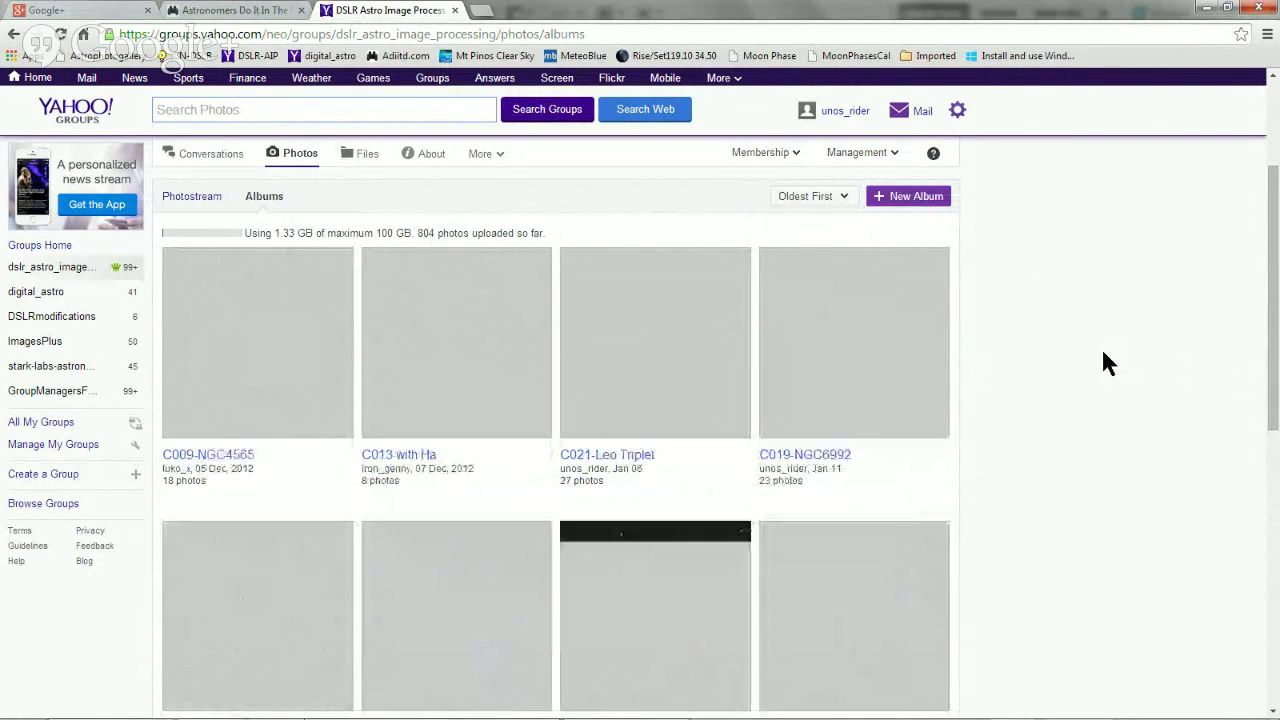
left_click(832, 196)
left_click(822, 249)
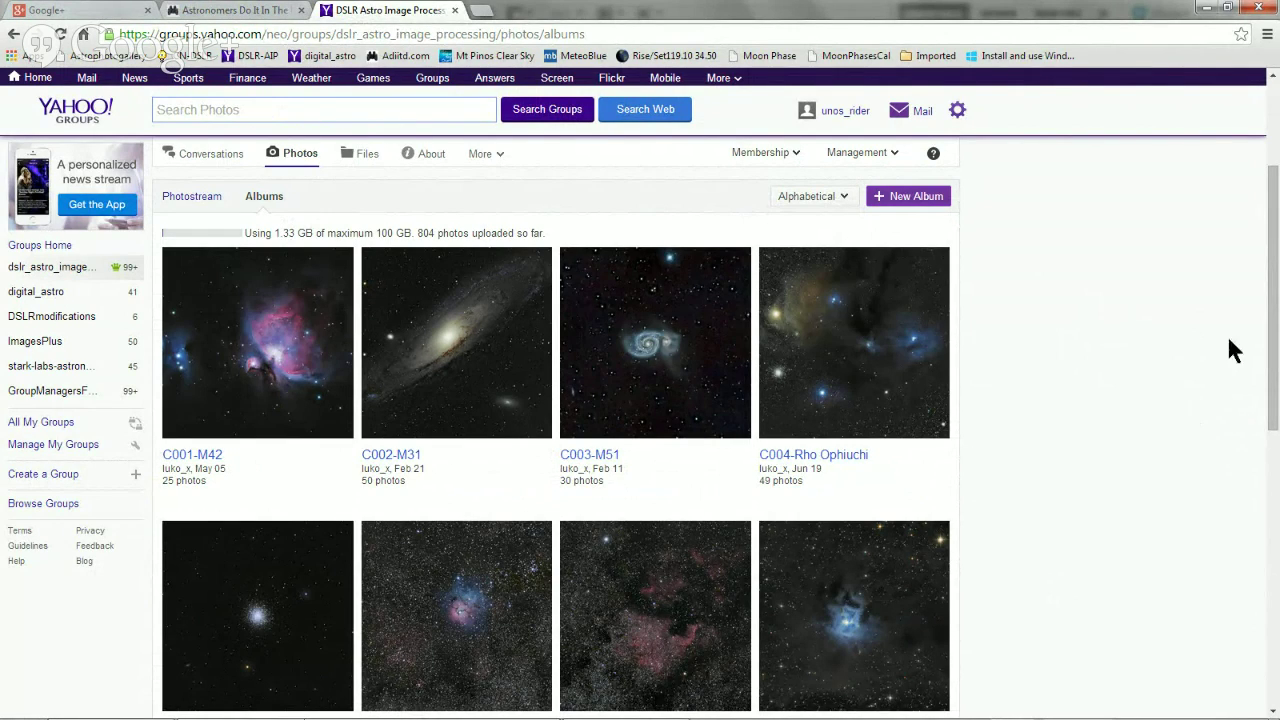
Browse the C025-M81 M82 and the Integrated Flux Neb album, then return to the album list.
left_click_drag(1273, 300, 1273, 615)
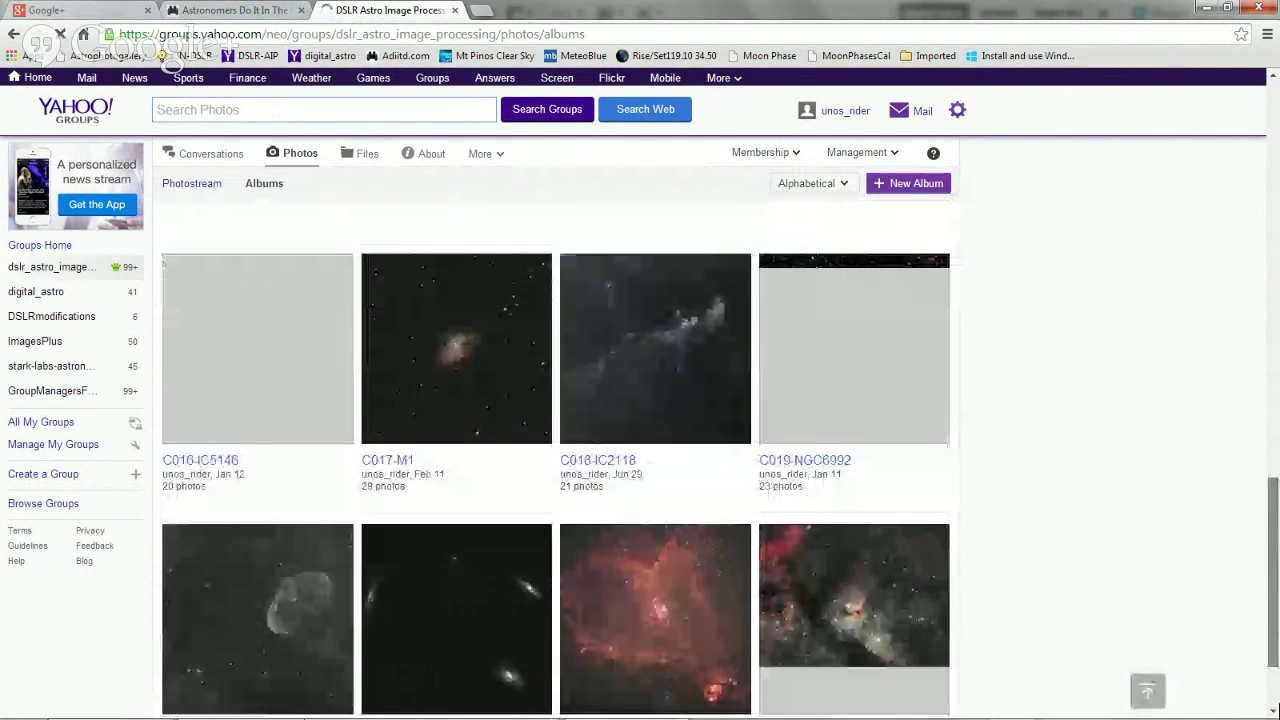
scroll(1175, 578, "down", 5)
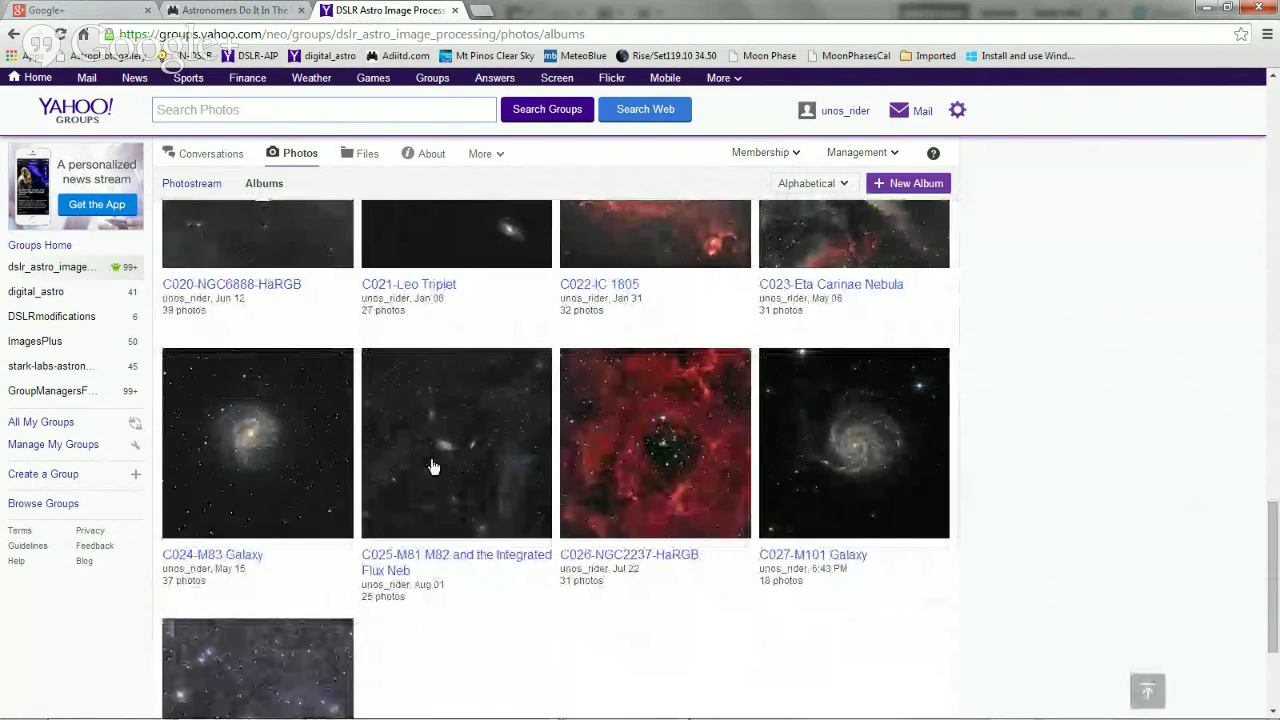
left_click(437, 450)
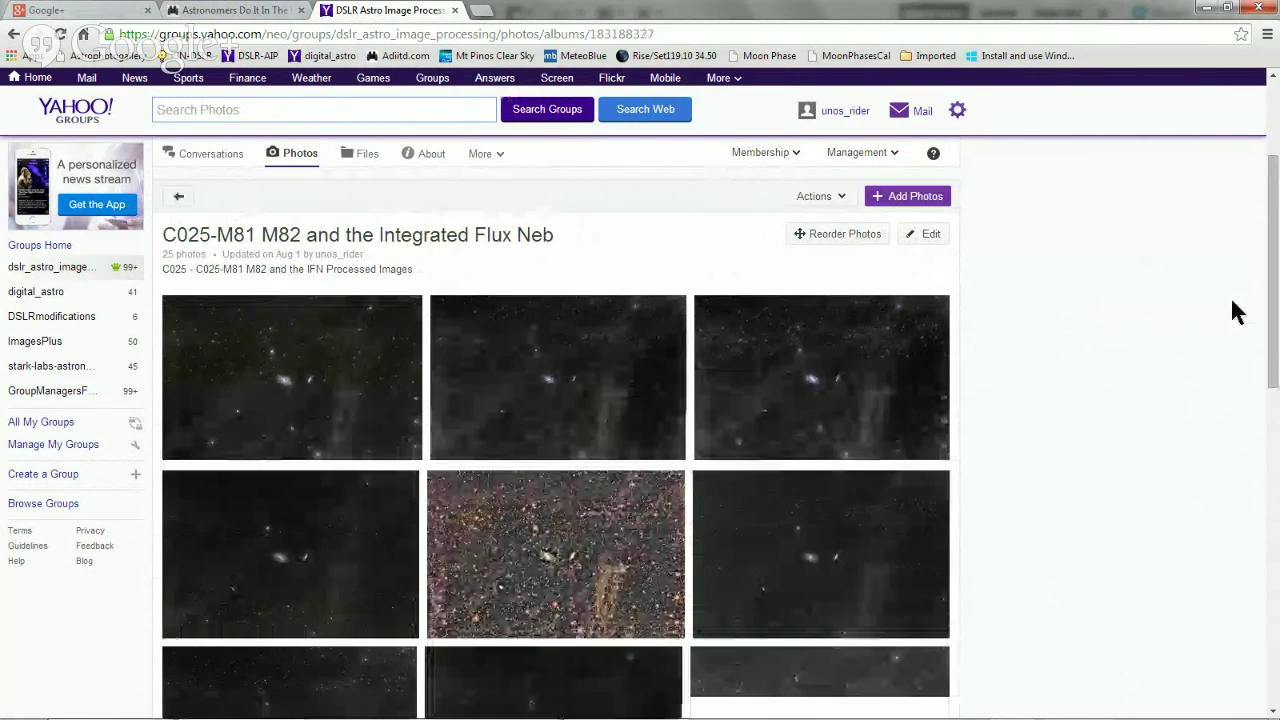
left_click_drag(1274, 310, 1276, 340)
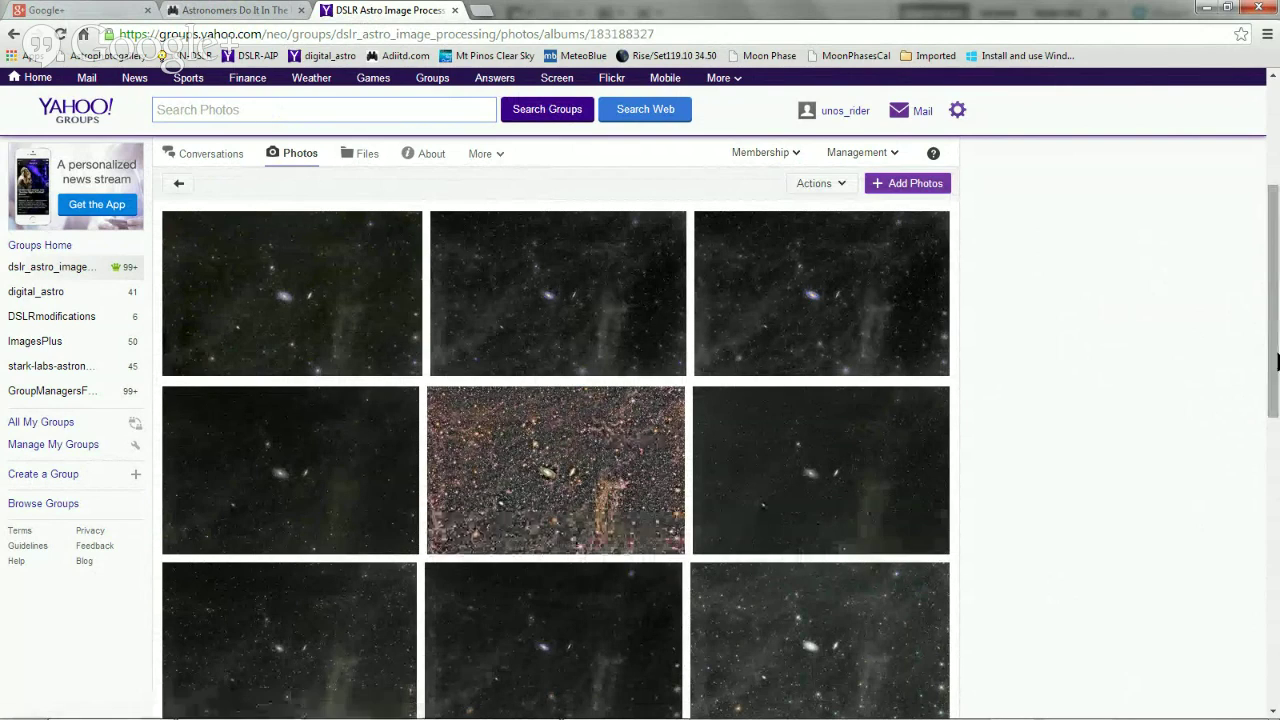
left_click_drag(1277, 362, 1277, 422)
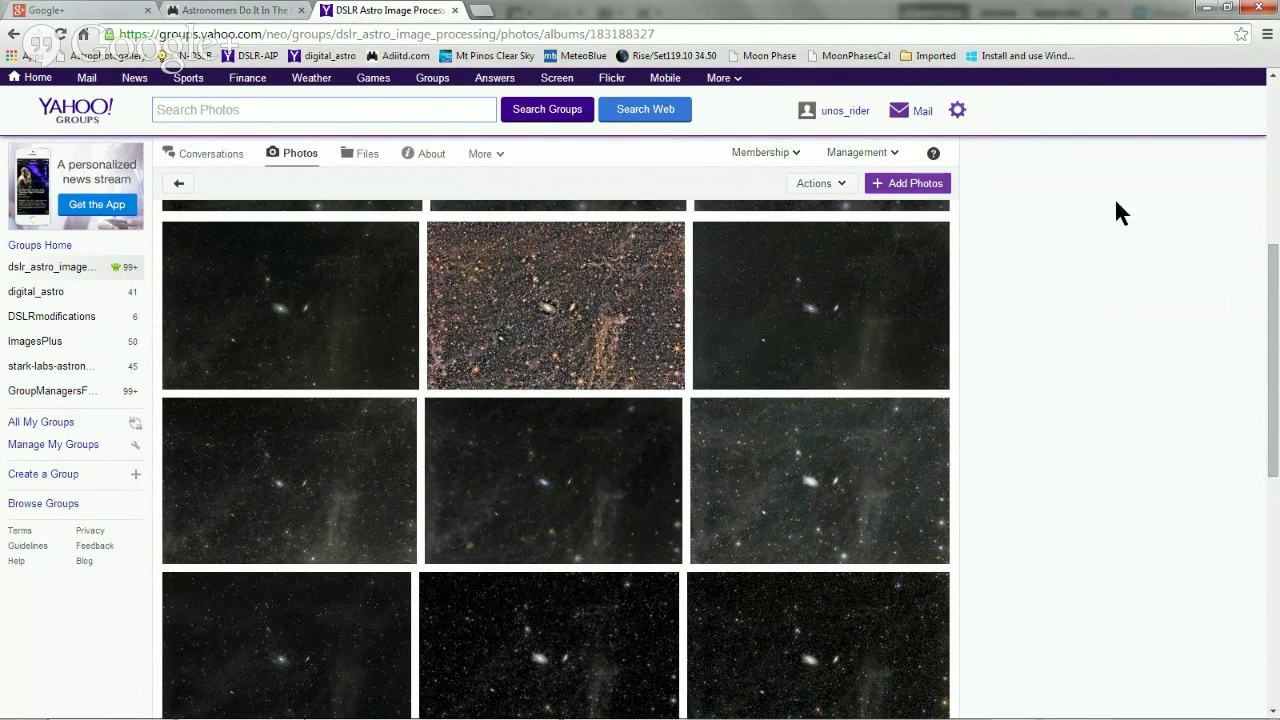
left_click(14, 35)
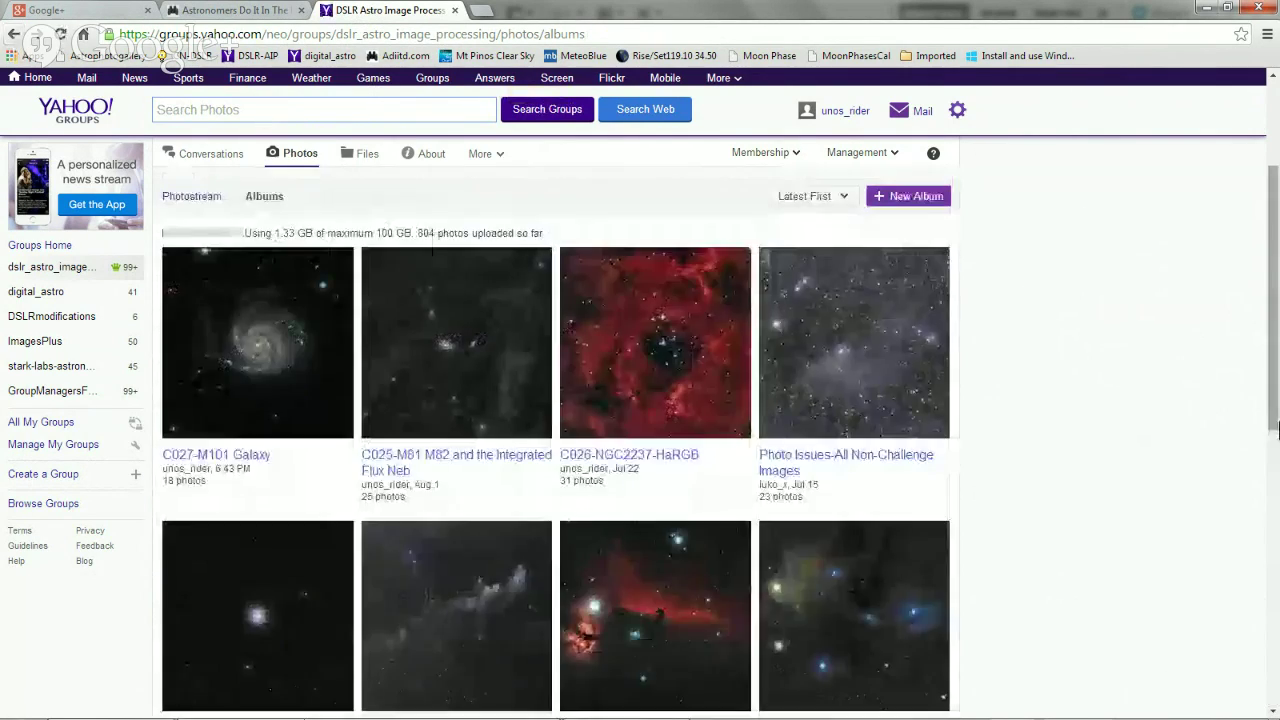
Scroll through the album list to C027-M101 Galaxy and C004-Rho Ophiuchi.
left_click_drag(1277, 377, 1276, 580)
scroll(1137, 657, "down", 5)
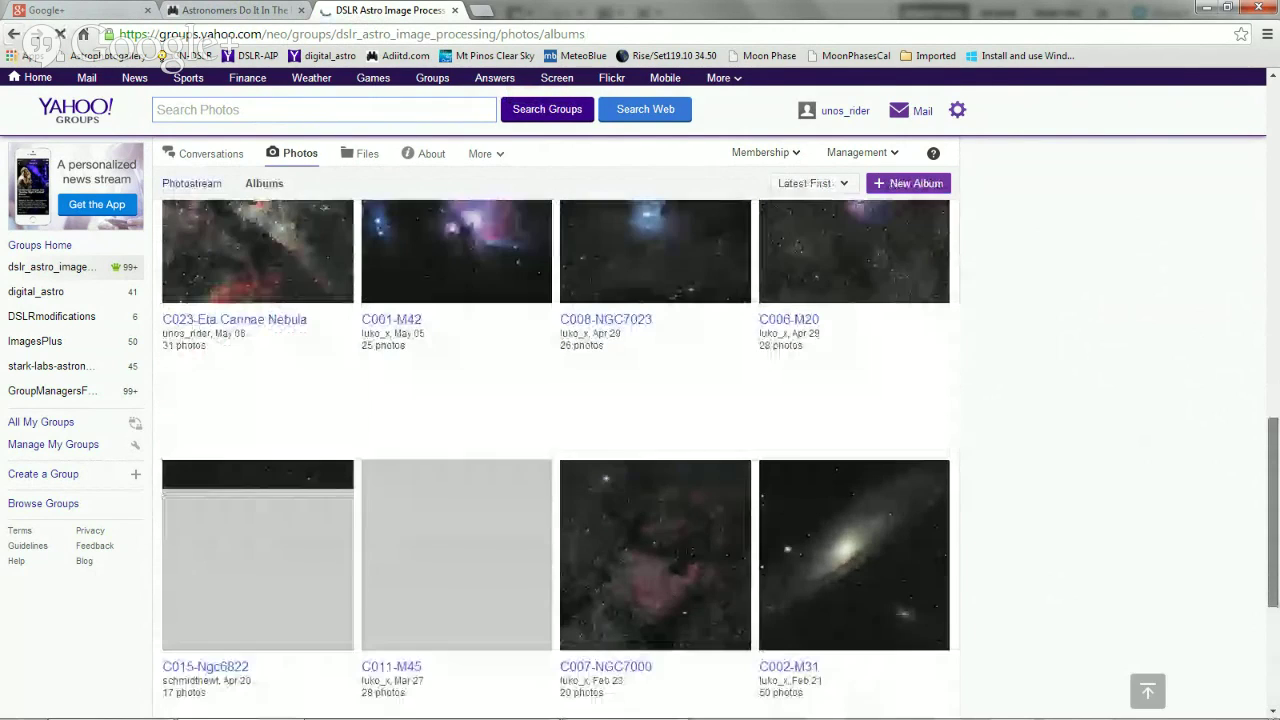
scroll(1176, 508, "down", 5)
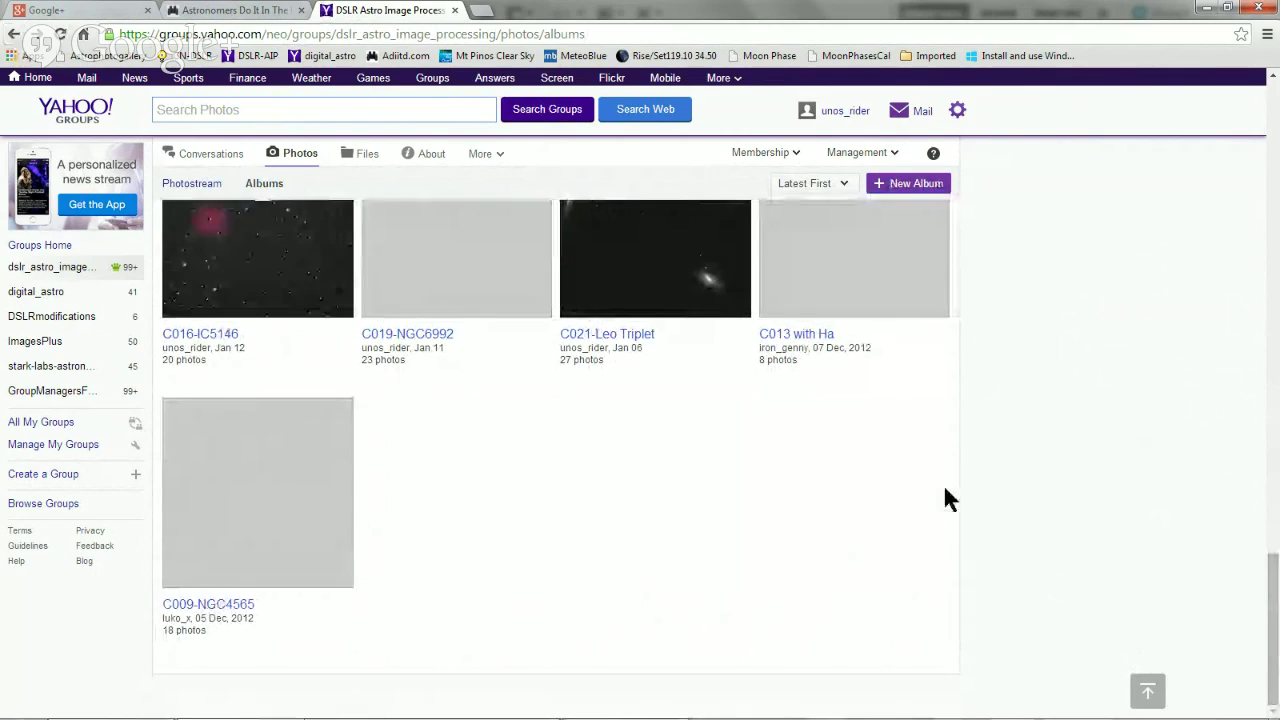
left_click_drag(1275, 572, 1277, 84)
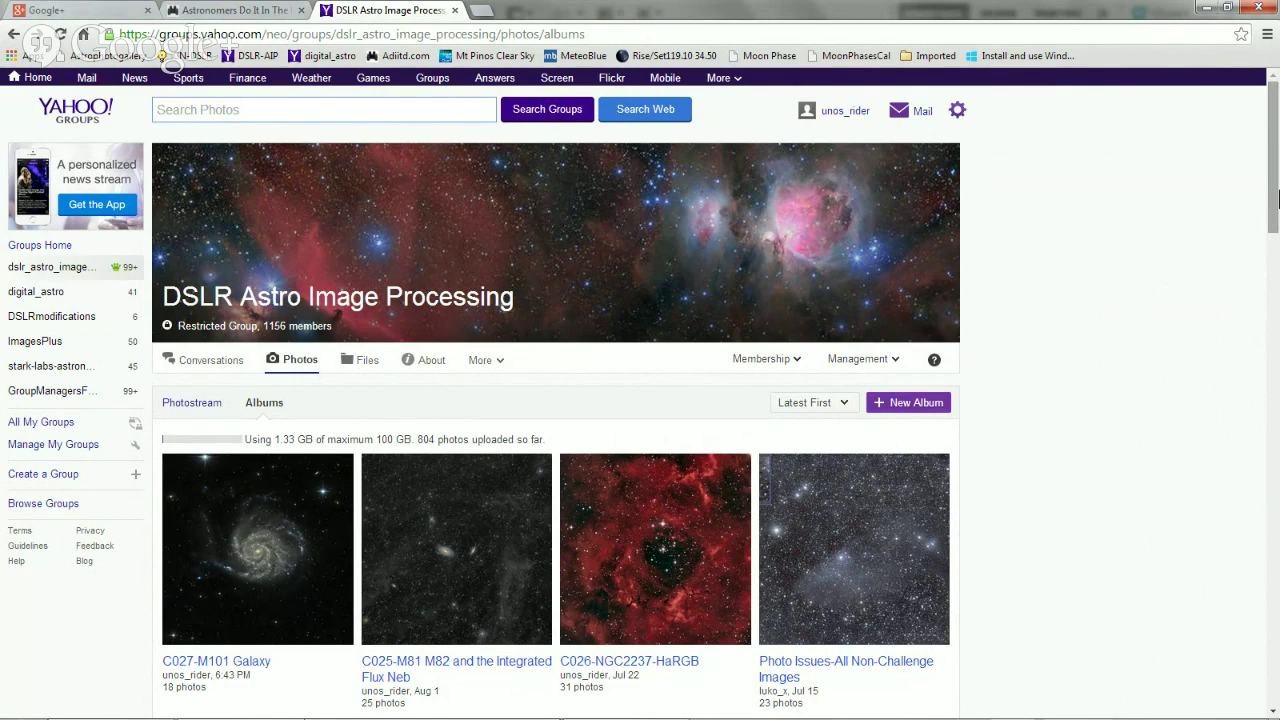
scroll(1277, 203, "down", 3)
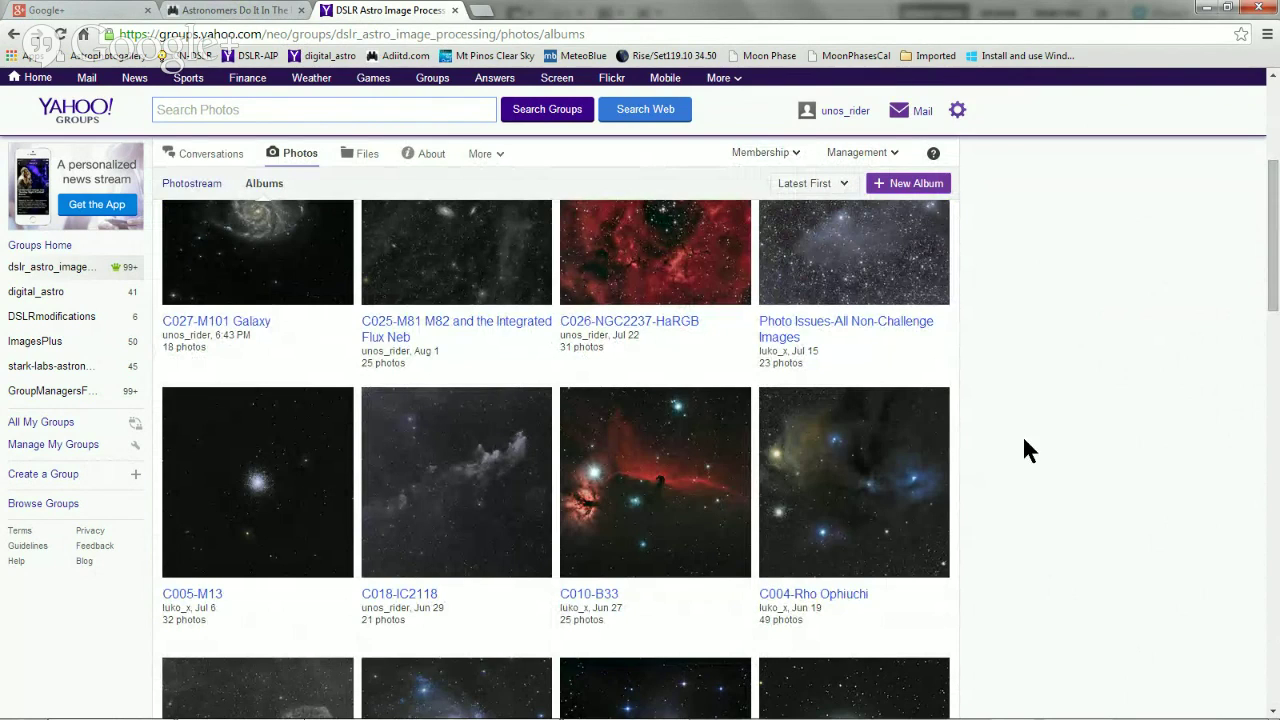
Open the group's Files, peek into the C027-M101 Galaxy folder, and go back.
left_click(357, 155)
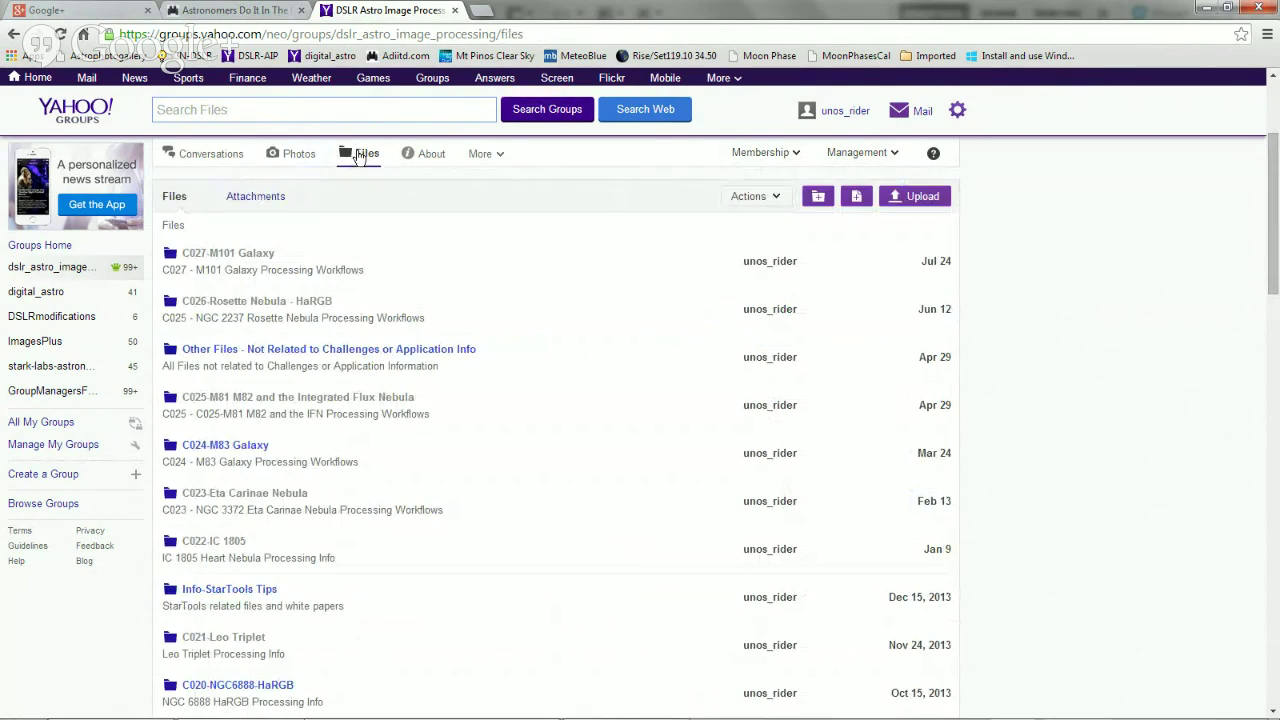
left_click_drag(1275, 281, 1276, 285)
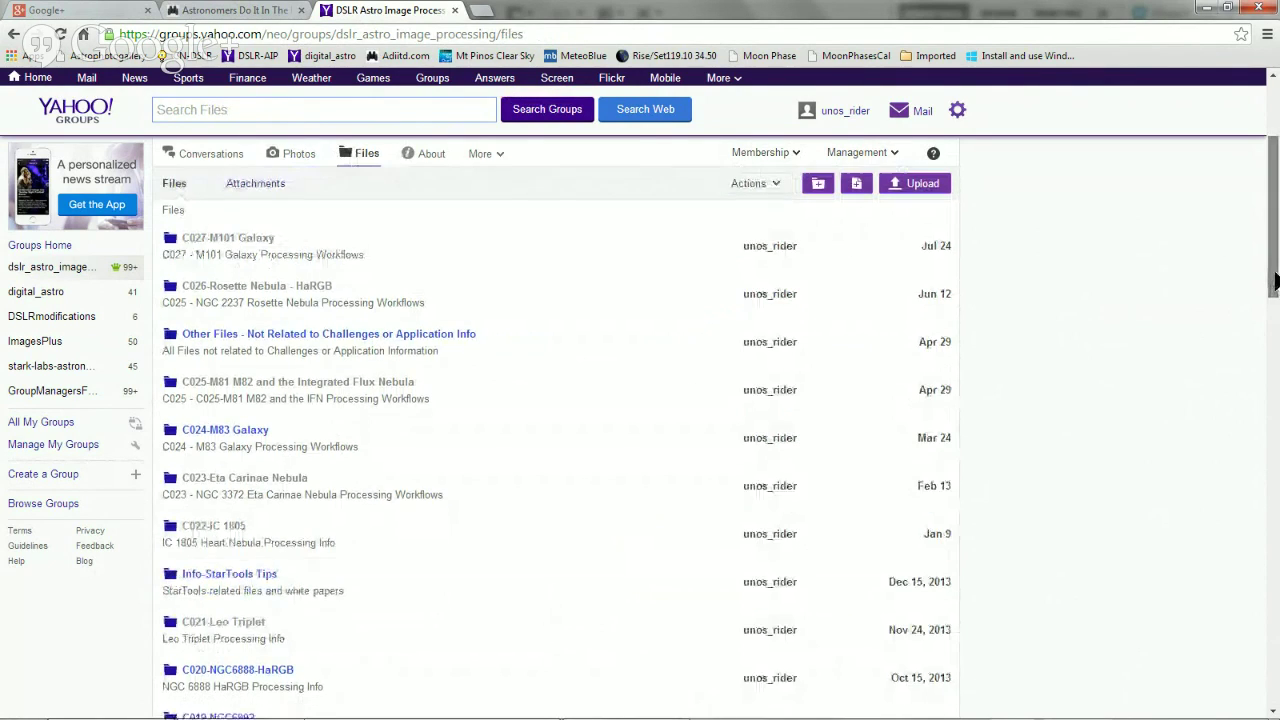
left_click(234, 233)
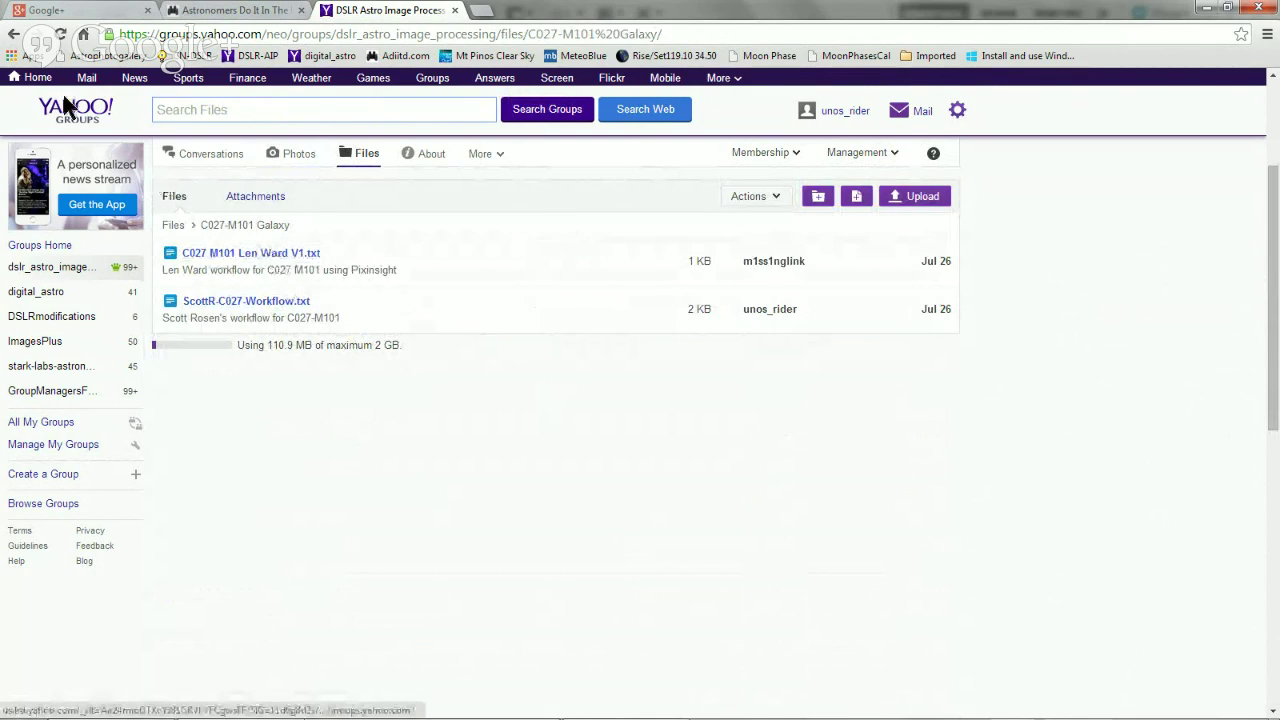
left_click(13, 34)
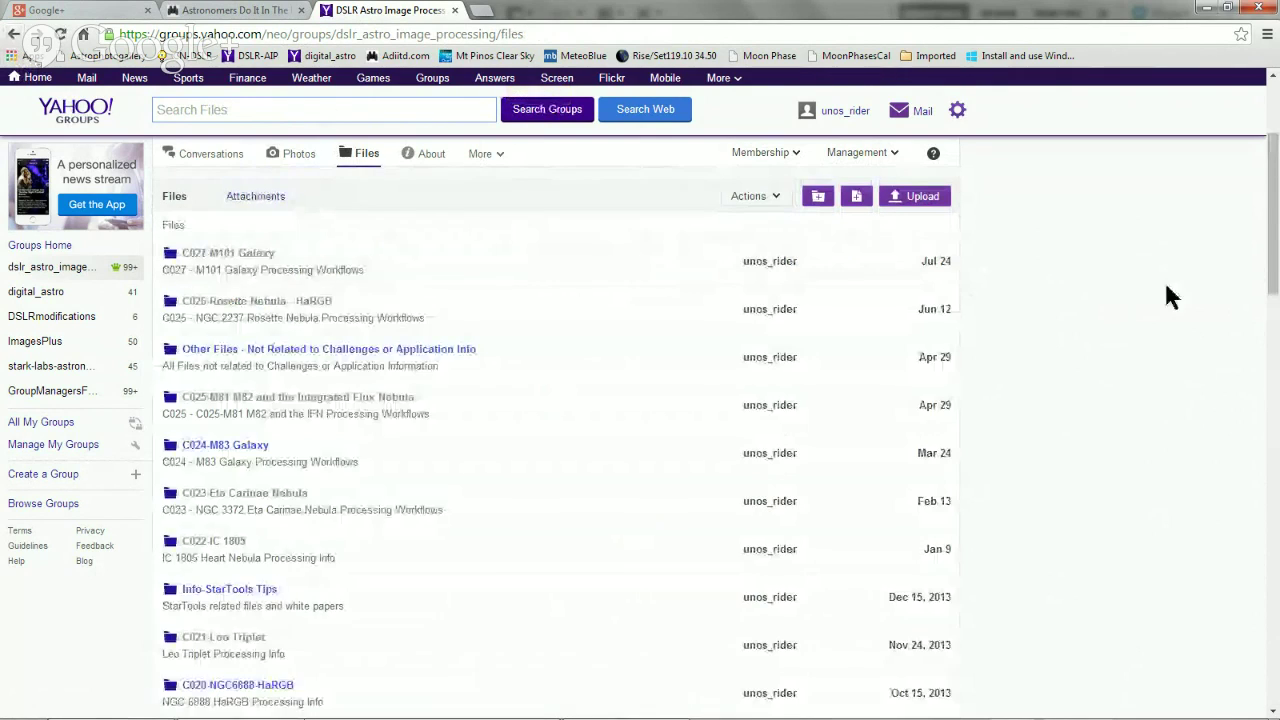
Open the Info-Photoshop Tips folder and scroll through its tip files.
left_click_drag(1274, 258, 1277, 678)
scroll(849, 509, "up", 10)
scroll(774, 449, "up", 5)
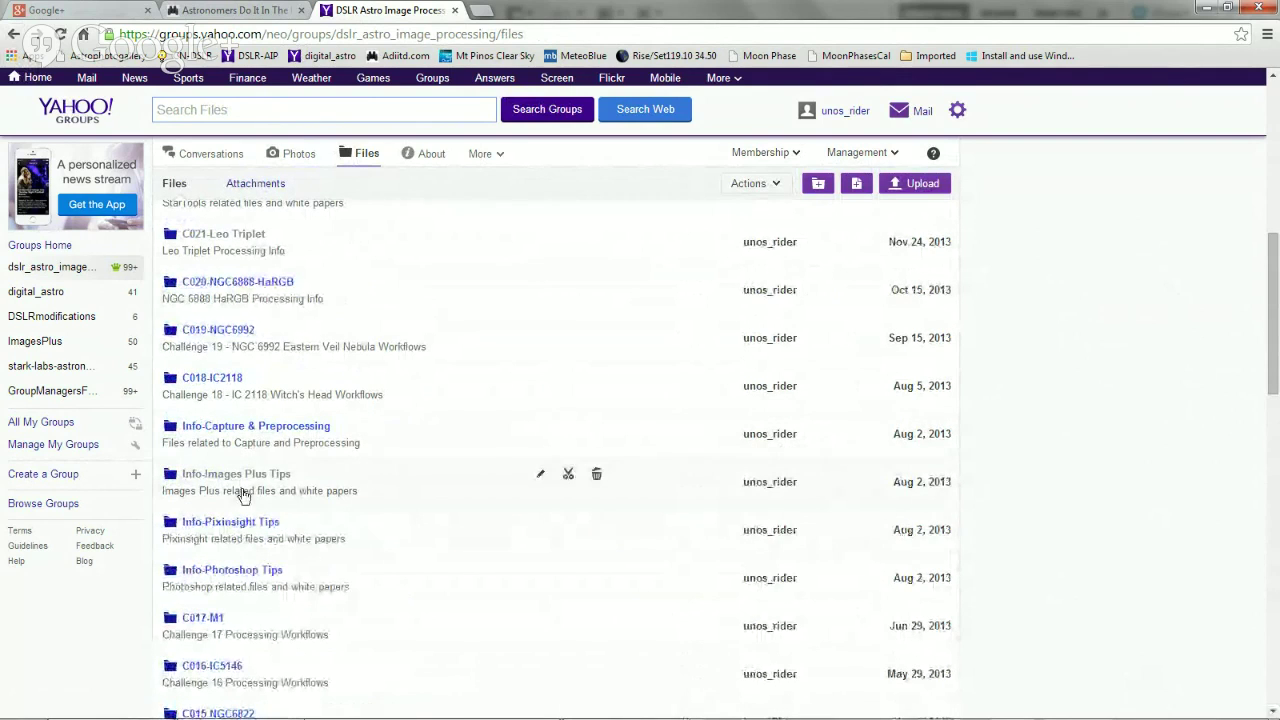
left_click(215, 570)
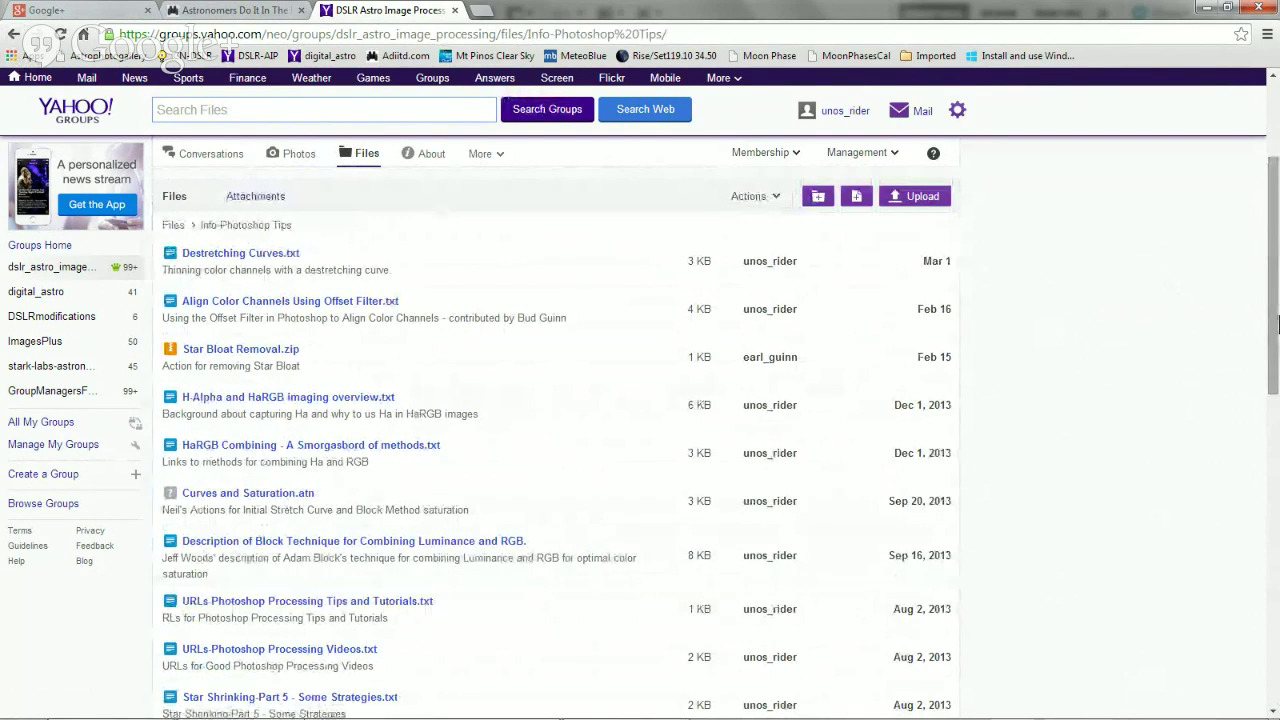
left_click_drag(1276, 322, 1276, 456)
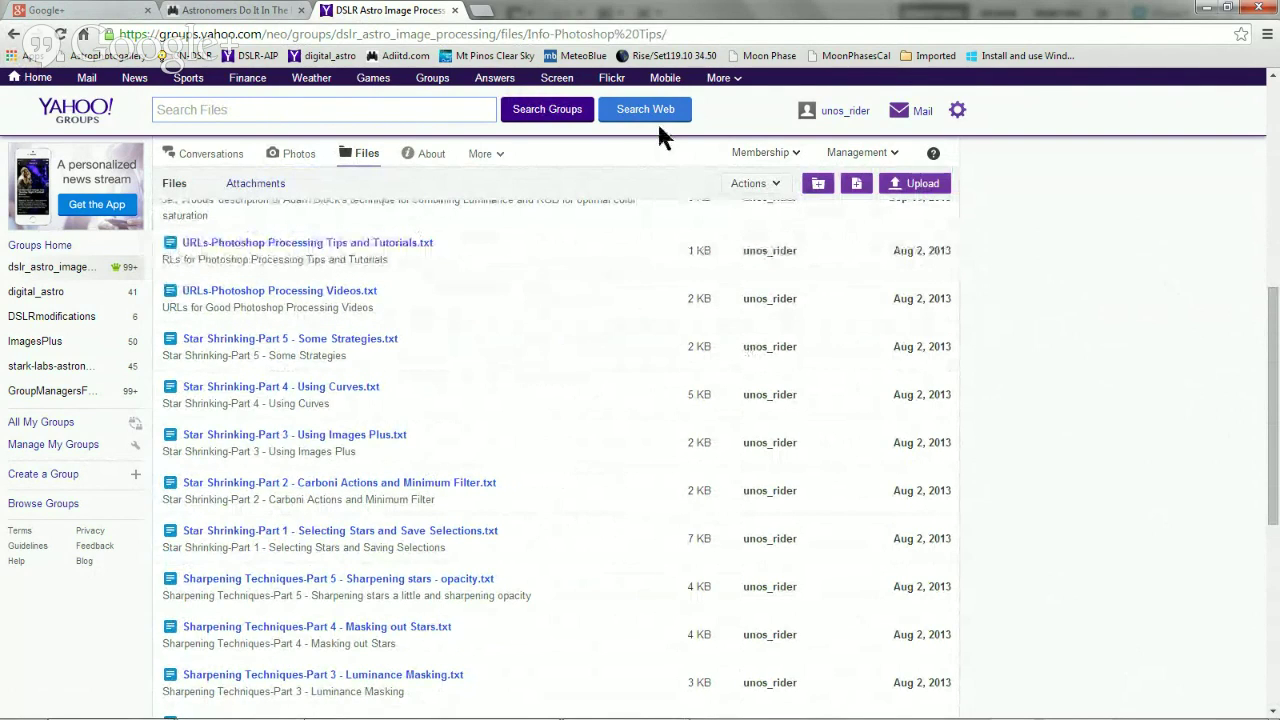
scroll(1215, 245, "up", 3)
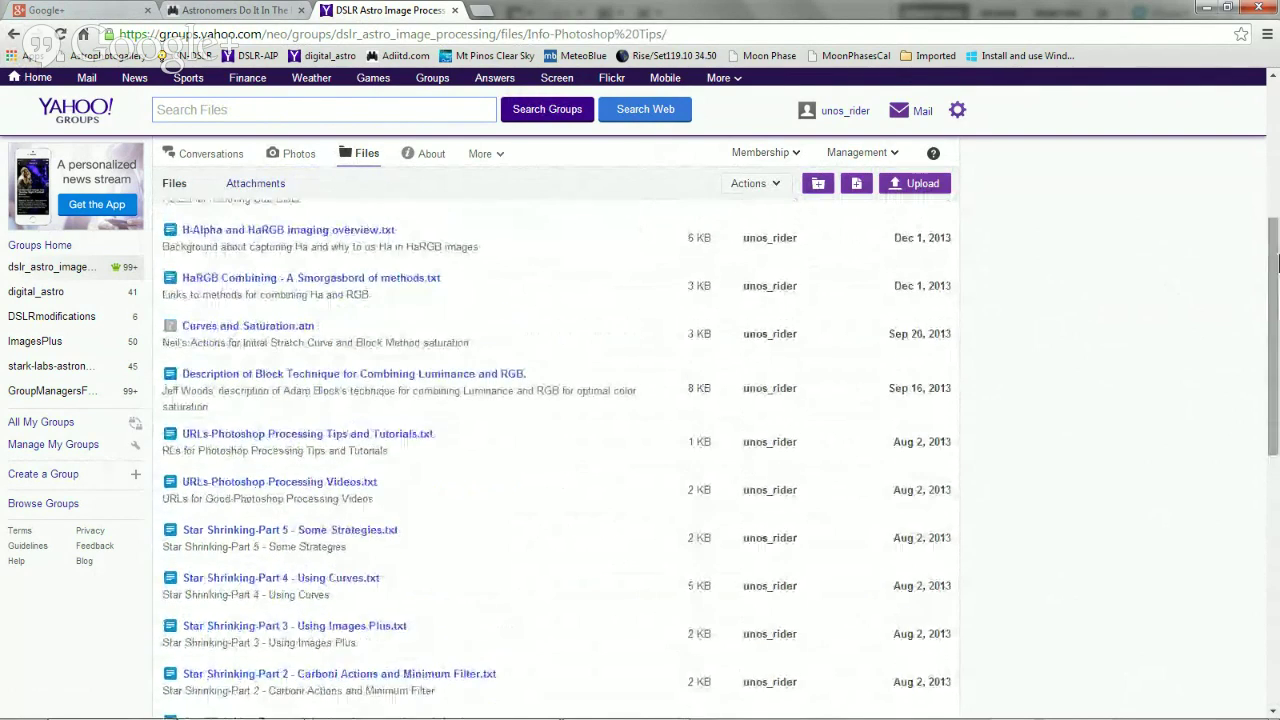
Switch to the Astronomers Do It In The Dark tab and go back to its links page.
left_click(226, 12)
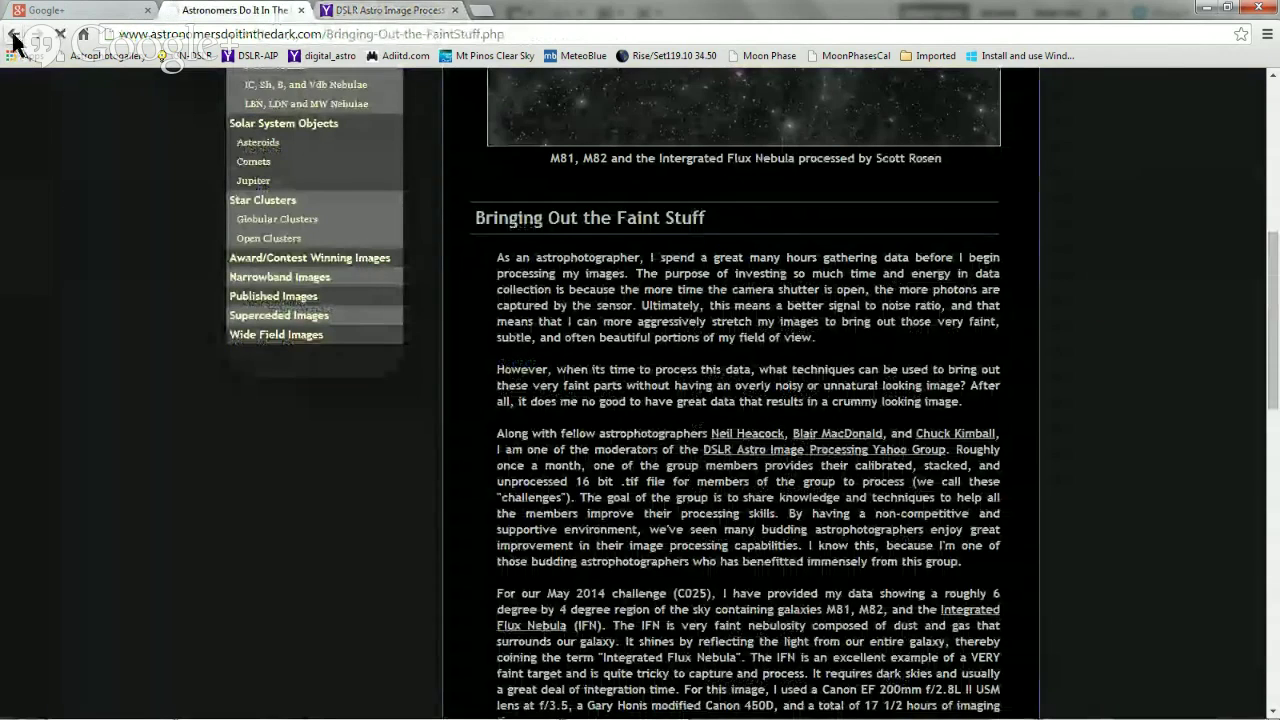
key("alt+Left")
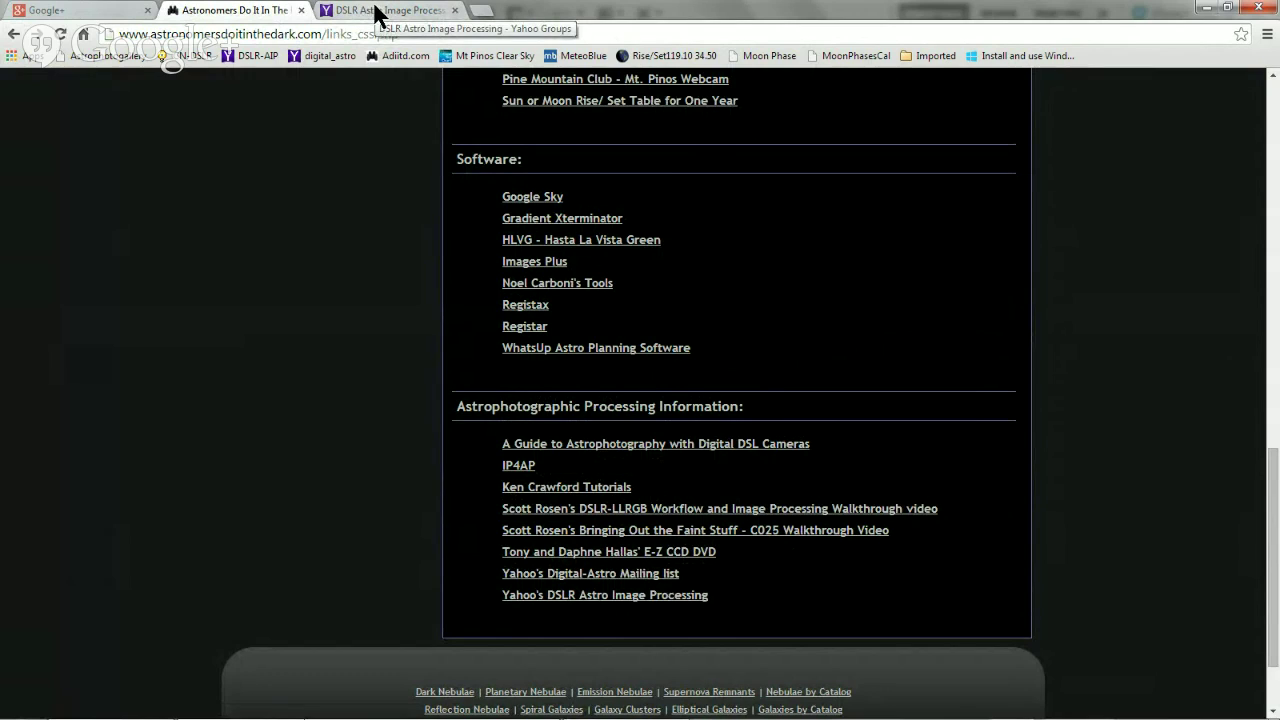
mouse_move(620, 712)
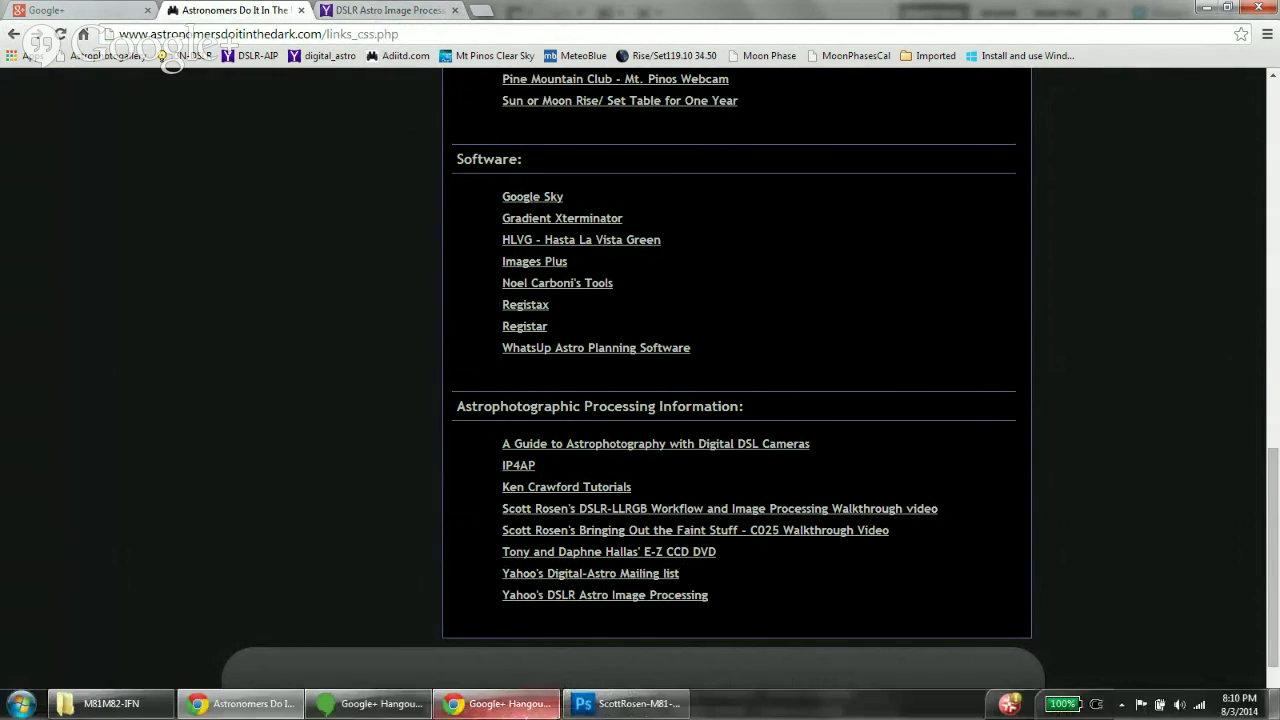
Bring the Photoshop M81/M82 luminance image window back to the front.
left_click(602, 712)
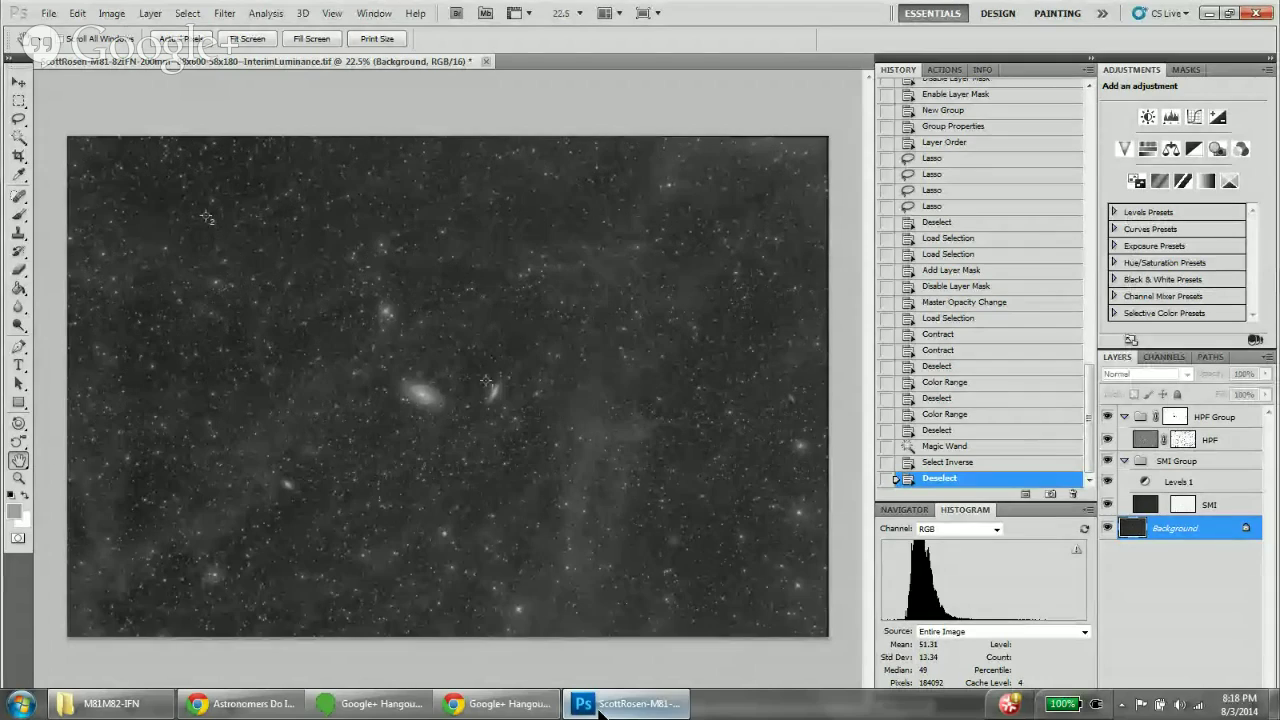
left_click(22, 704)
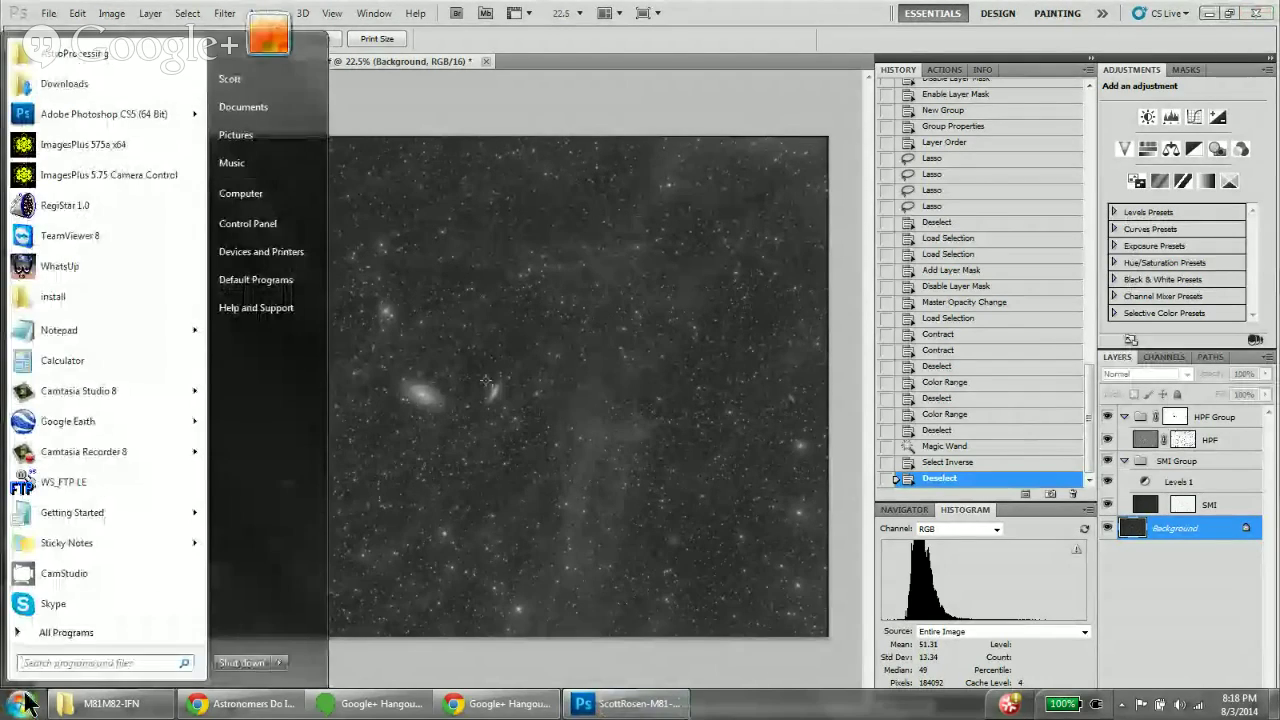
key("super+e")
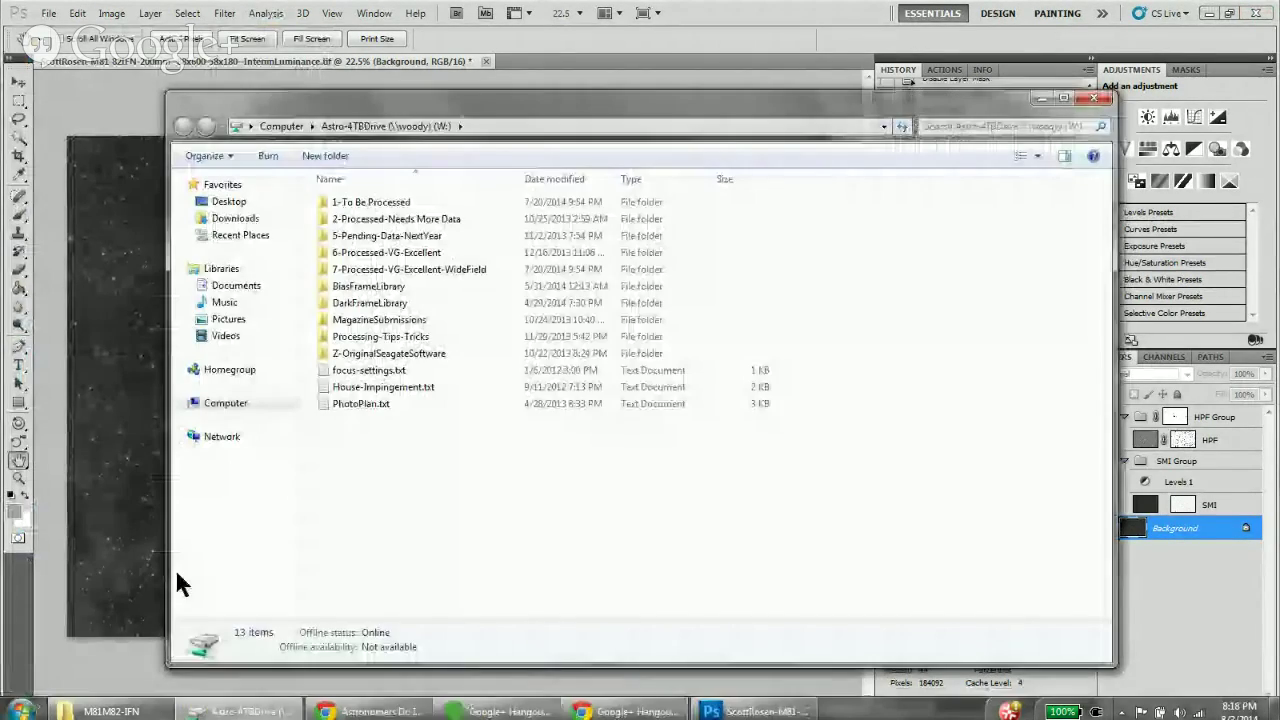
left_click(368, 203)
double_click(368, 202)
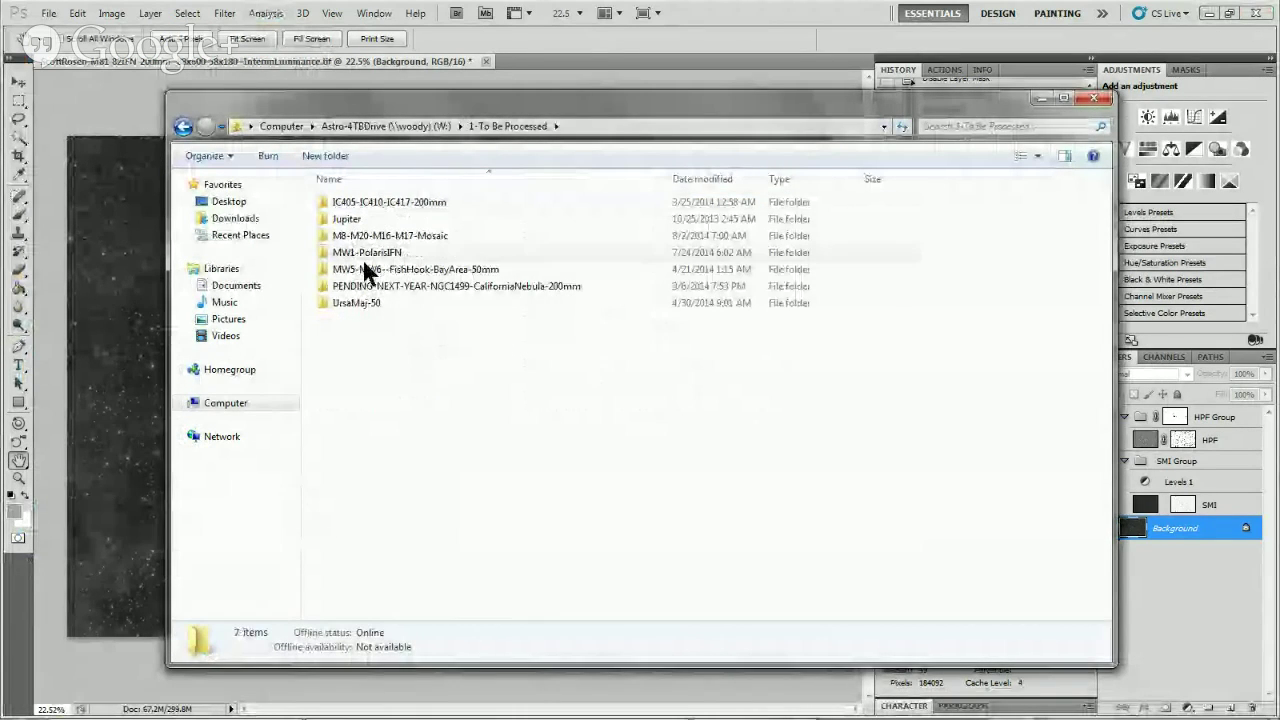
left_click(185, 127)
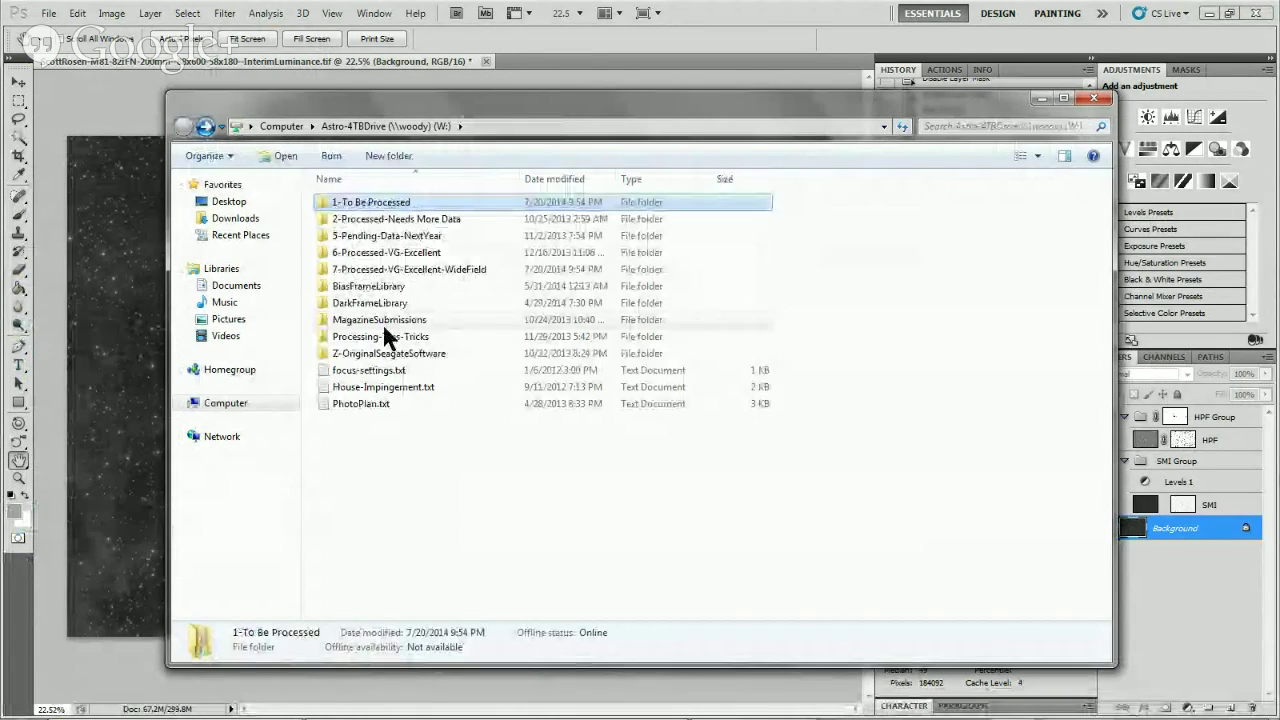
left_click(385, 338)
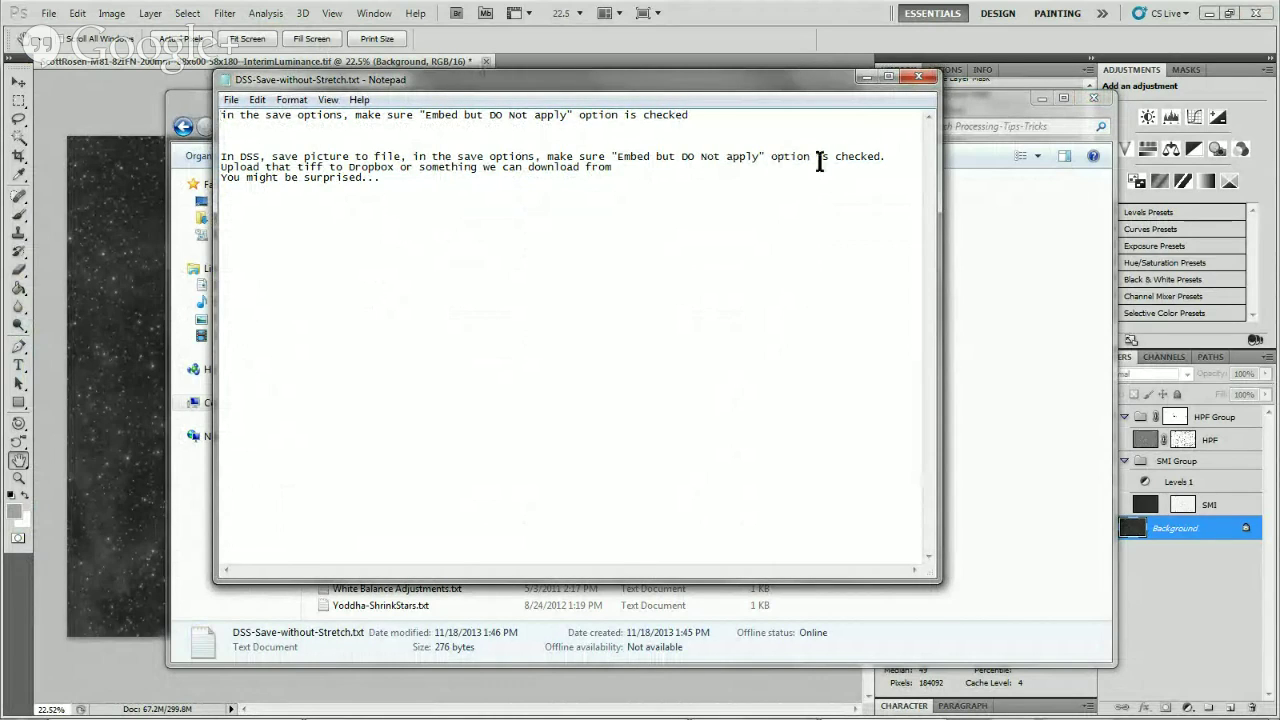
left_click(917, 77)
left_click(1094, 98)
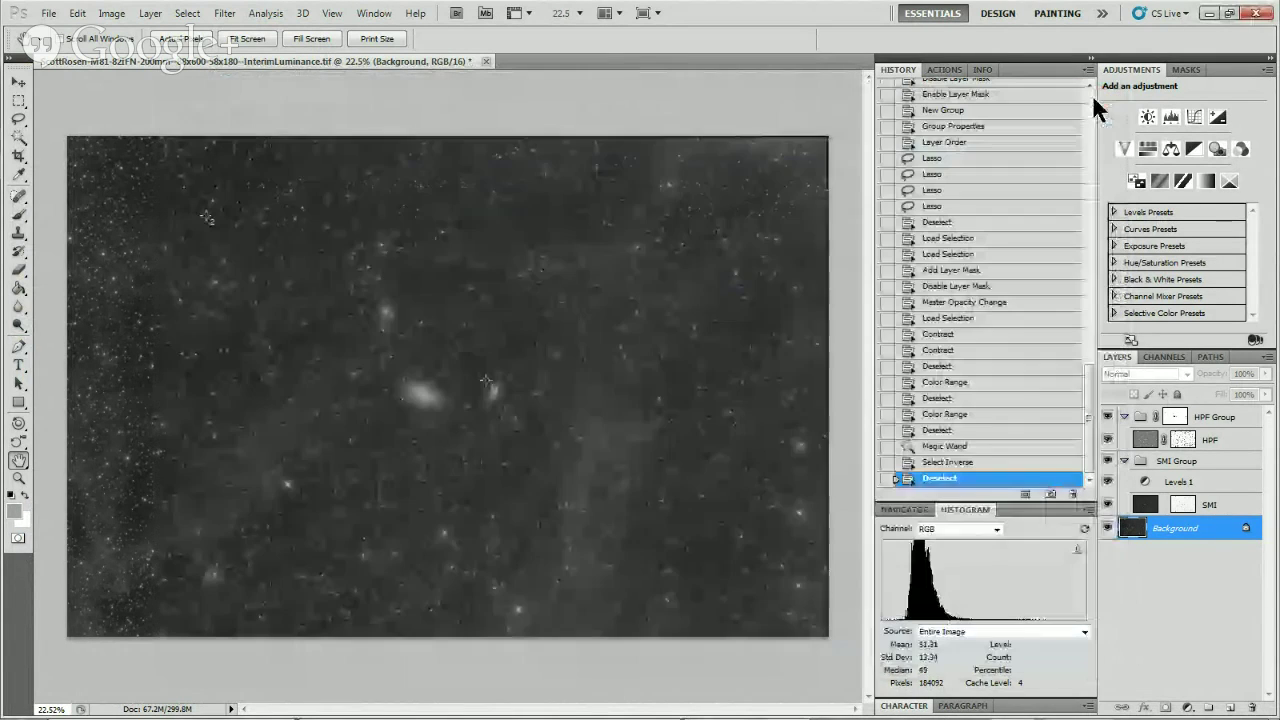
mouse_move(497, 703)
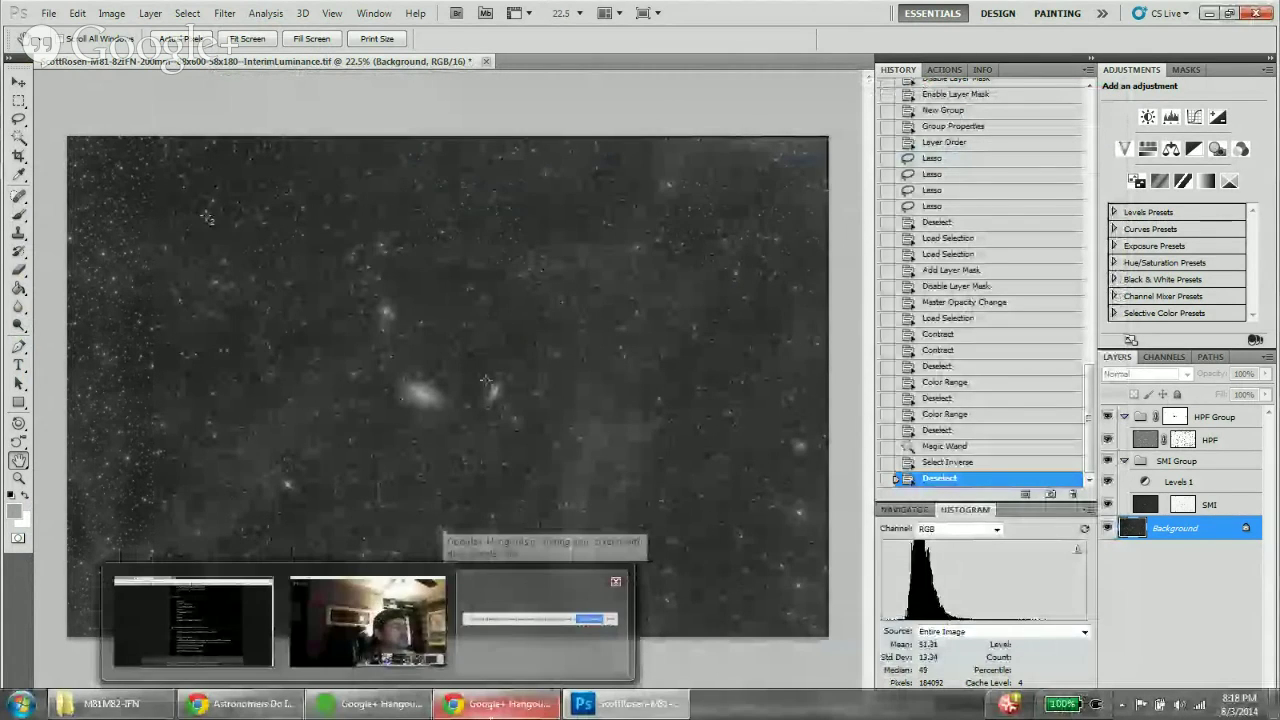